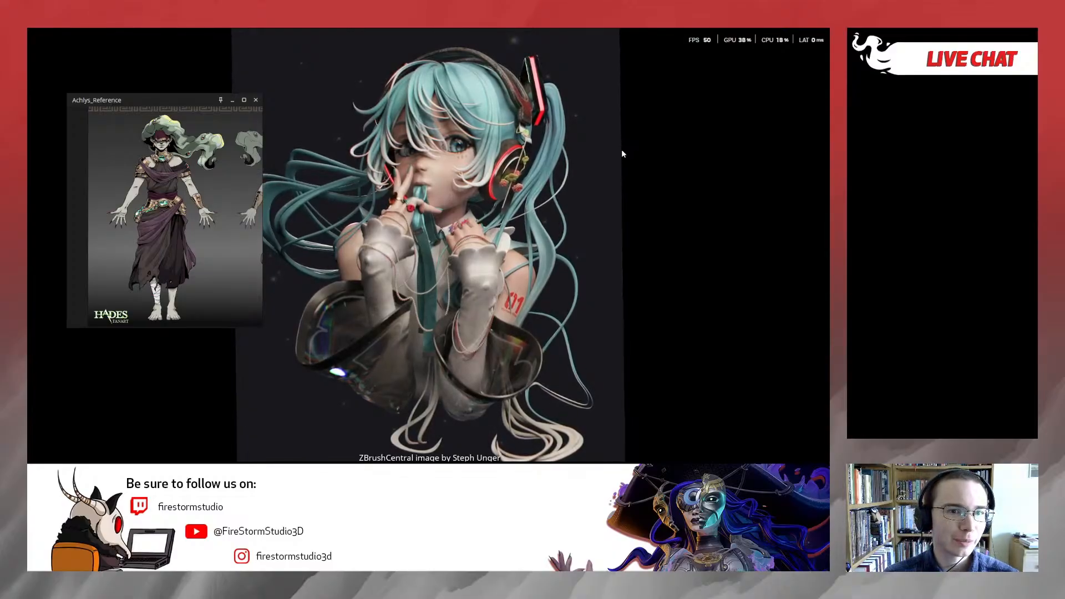
Switch to ZBrush, set the Achlys_Reference window always on top, and frame its front-view figure
{"action": "left_click", "coordinate": [622, 151]}
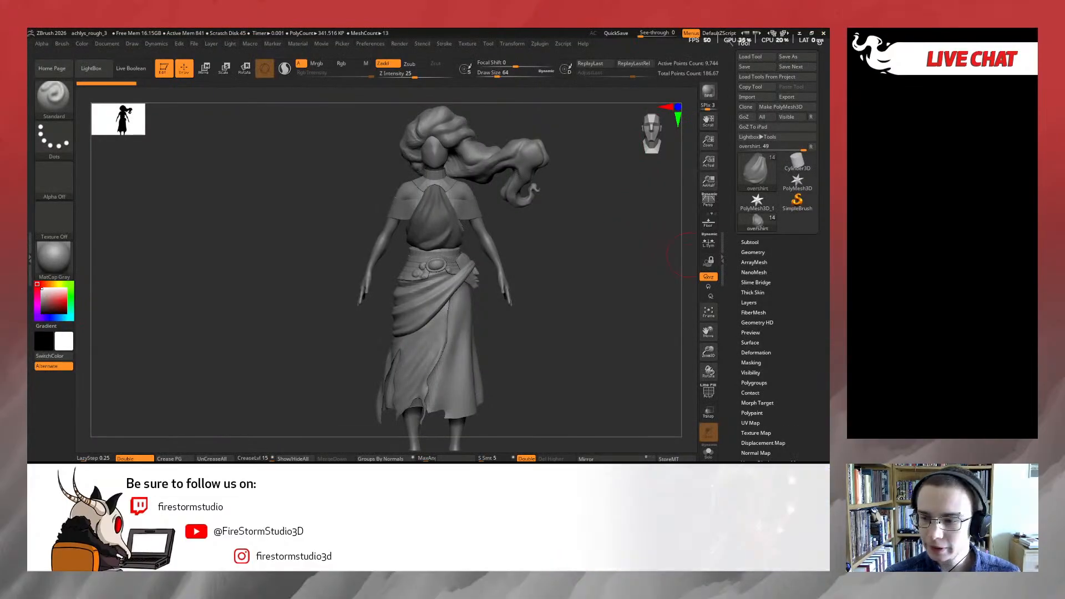
{"action": "key", "text": "alt+Tab"}
{"action": "left_click", "coordinate": [221, 100]}
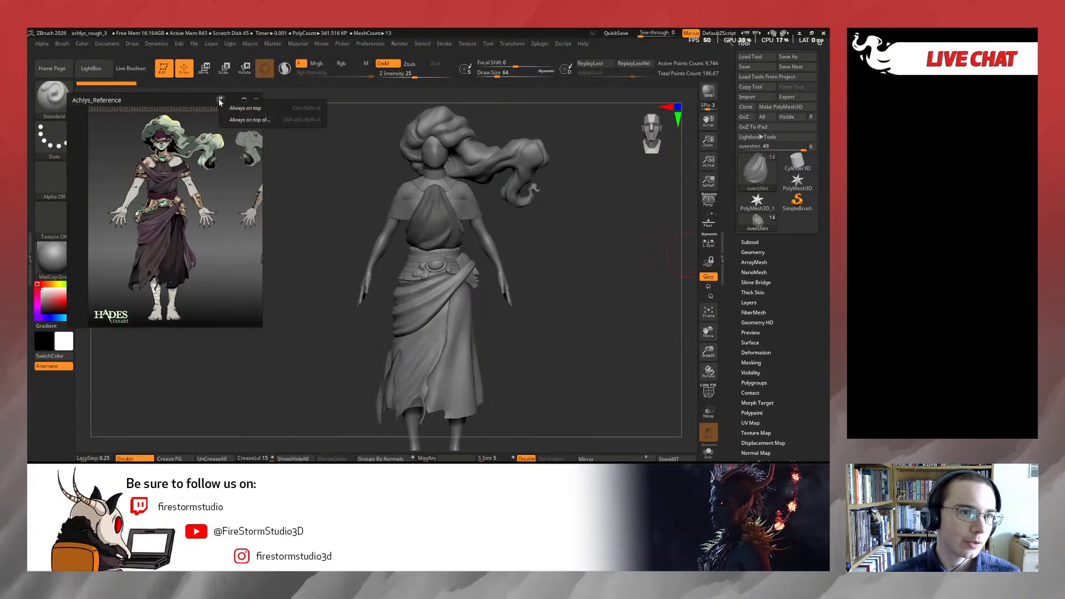
{"action": "left_click", "coordinate": [263, 109]}
{"action": "scroll", "coordinate": [146, 199], "scroll_direction": "down", "scroll_amount": 3}
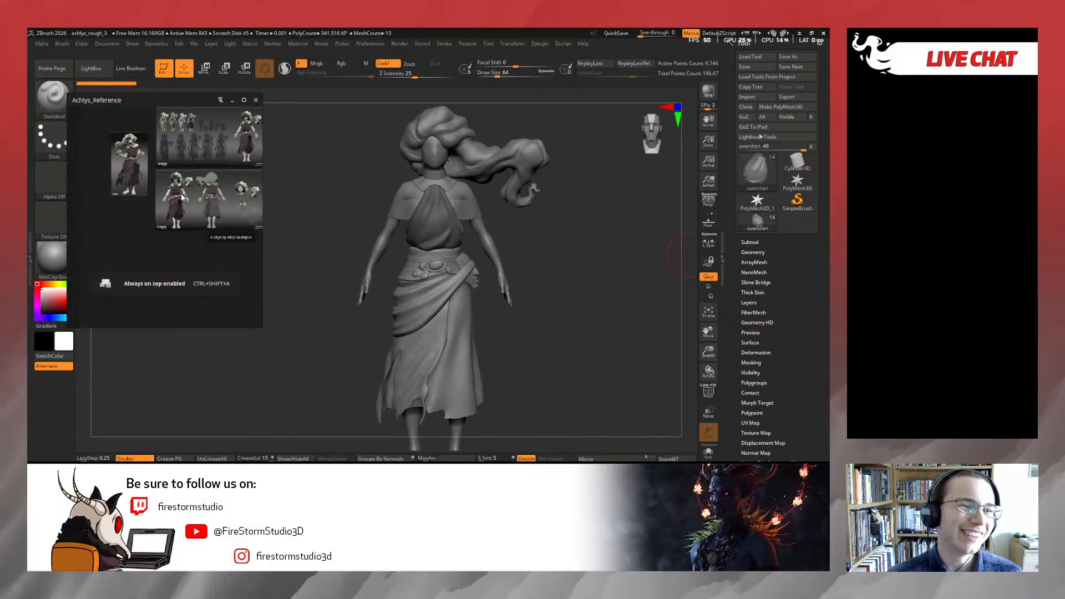
{"action": "scroll", "coordinate": [146, 198], "scroll_direction": "up", "scroll_amount": 6}
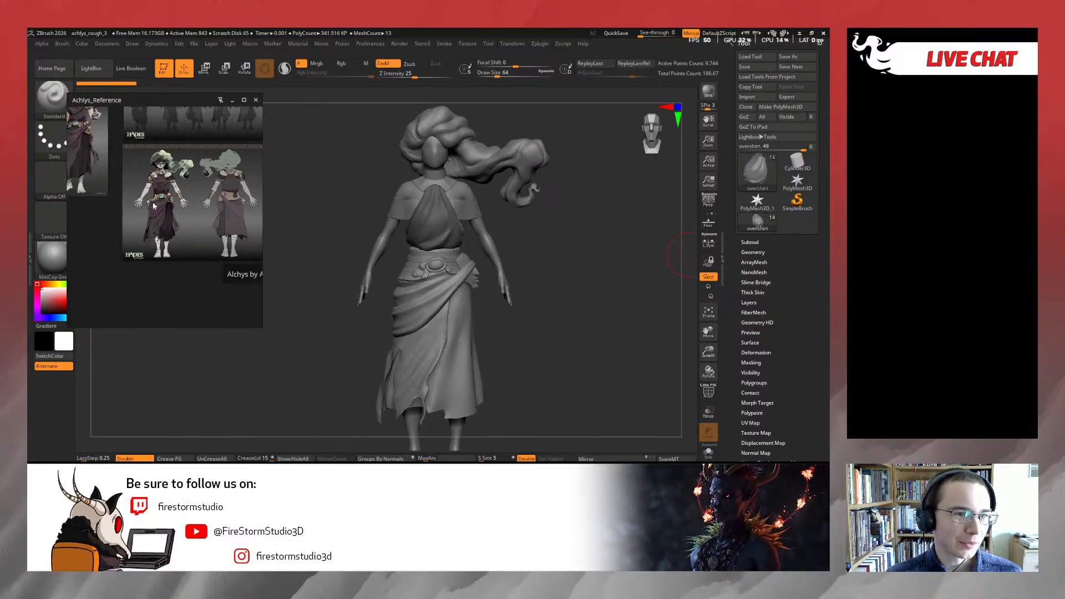
{"action": "scroll", "coordinate": [174, 199], "scroll_direction": "up", "scroll_amount": 3}
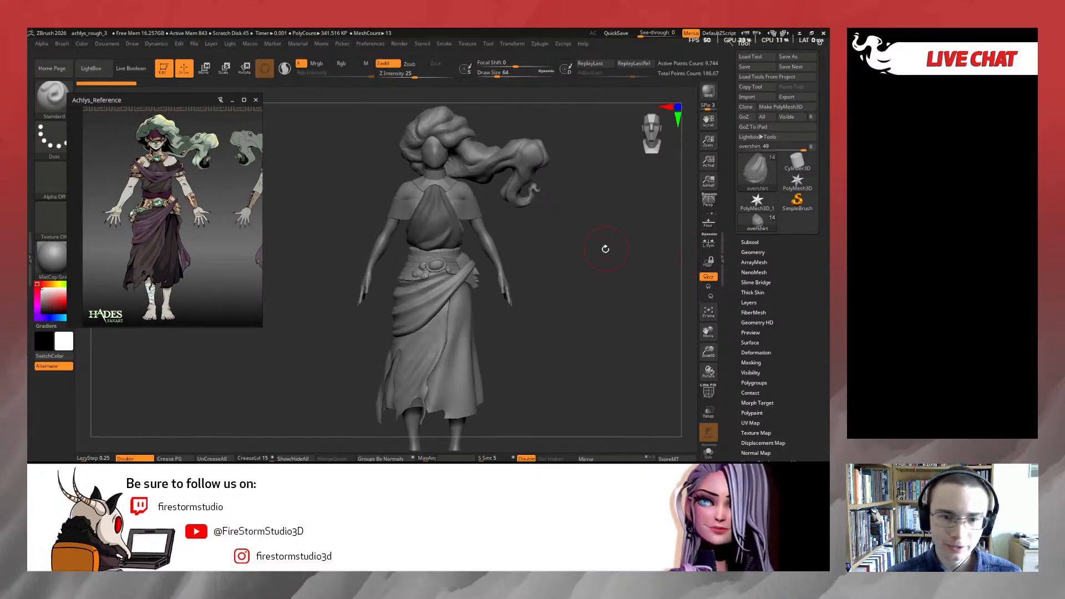
Select the belt's beaded ornament subtool beside the buckle and frame the matching belt area in the reference
{"action": "scroll", "coordinate": [575, 264], "scroll_direction": "down", "scroll_amount": 5}
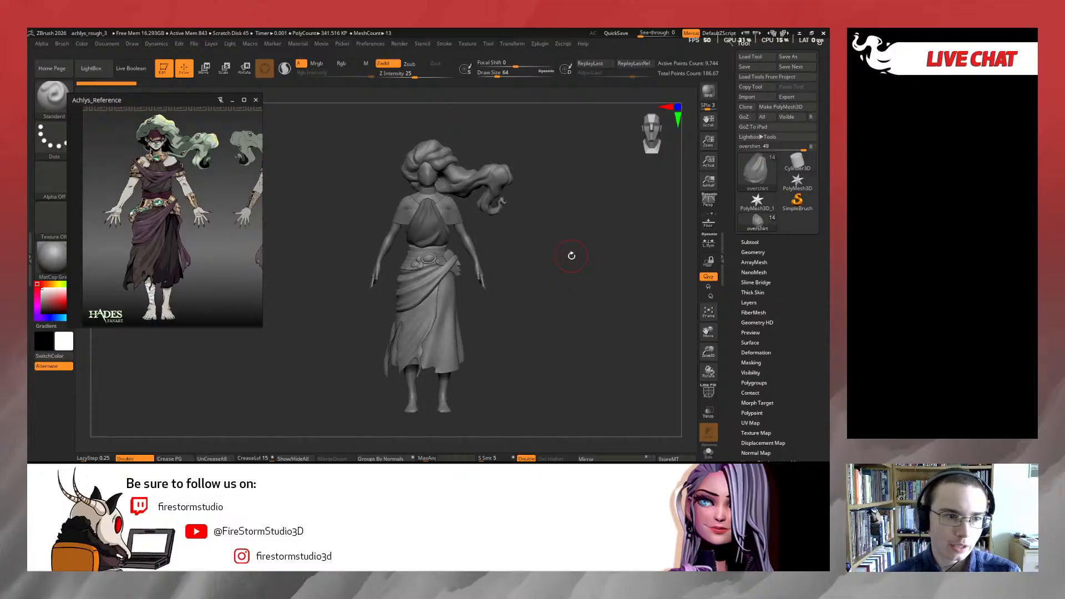
{"action": "left_click_drag", "start_coordinate": [508, 223], "coordinate": [682, 299]}
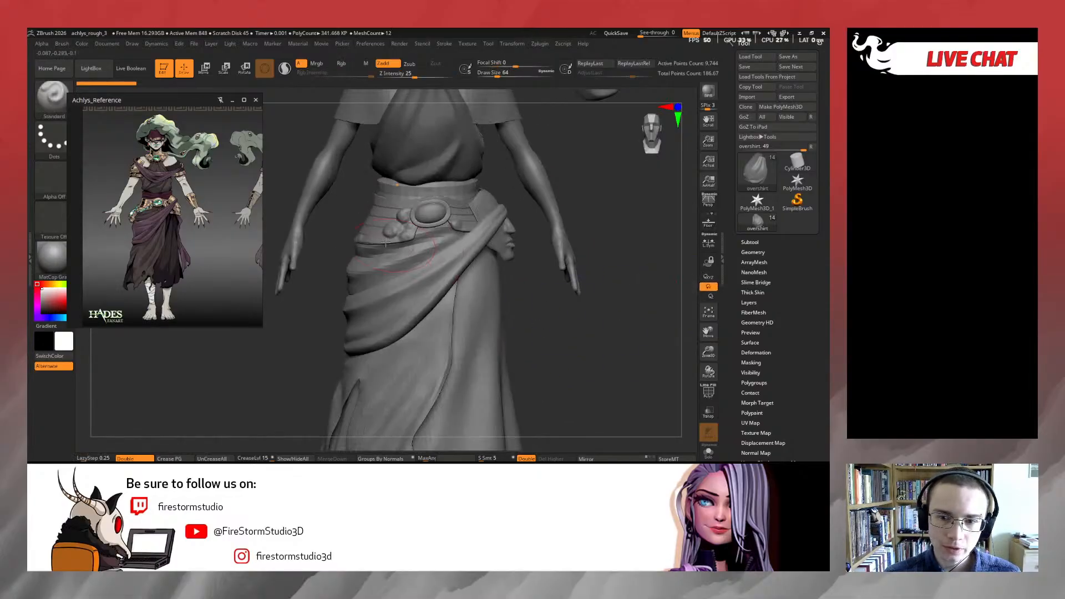
{"action": "left_click", "coordinate": [376, 221], "text": "alt"}
{"action": "scroll", "coordinate": [157, 201], "scroll_direction": "up", "scroll_amount": 5}
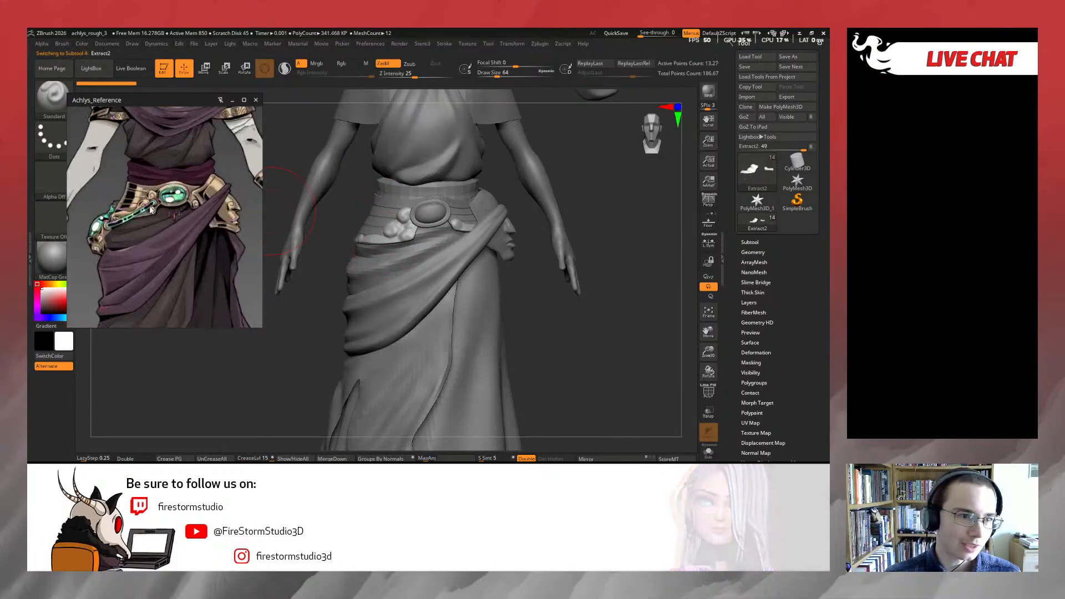
Compare the sculpted belt and its ornaments with the reference artwork from several angles
{"action": "left_click_drag", "start_coordinate": [535, 314], "coordinate": [361, 189]}
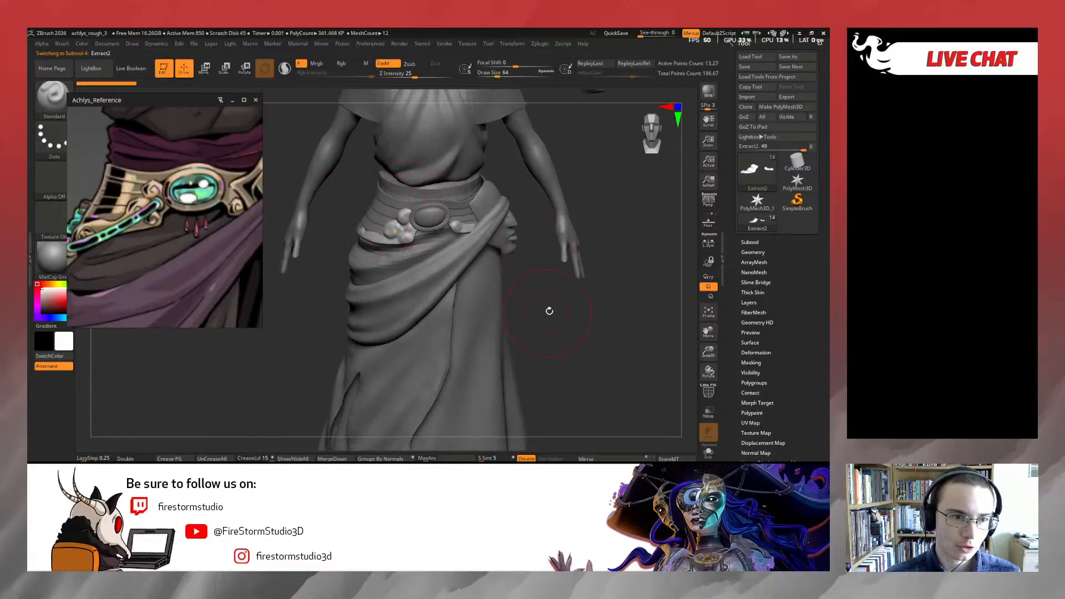
{"action": "left_click_drag", "start_coordinate": [549, 309], "coordinate": [556, 296]}
{"action": "scroll", "coordinate": [134, 194], "scroll_direction": "down", "scroll_amount": 3}
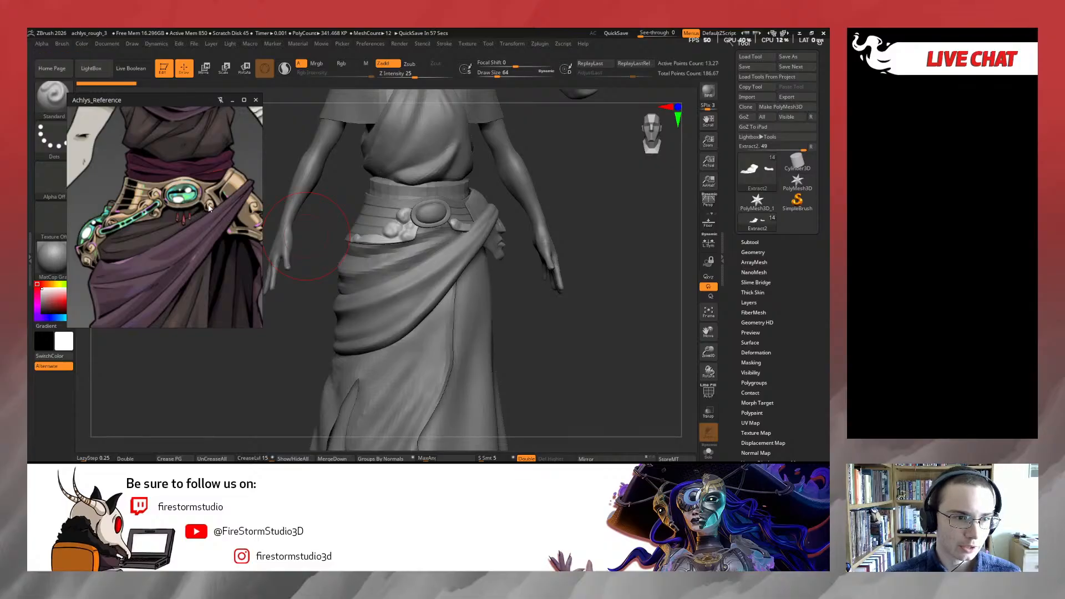
{"action": "scroll", "coordinate": [197, 203], "scroll_direction": "down", "scroll_amount": 4}
{"action": "scroll", "coordinate": [181, 194], "scroll_direction": "up", "scroll_amount": 1}
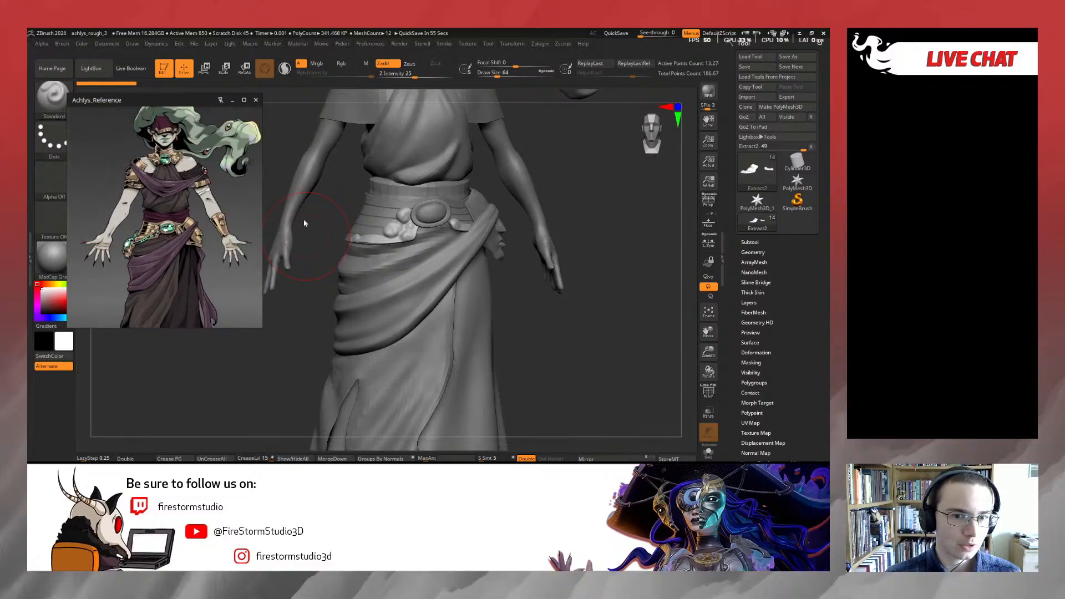
{"action": "mouse_move", "coordinate": [530, 298]}
{"action": "left_mouse_down"}
{"action": "mouse_move", "coordinate": [498, 299]}
{"action": "mouse_move", "coordinate": [539, 303]}
{"action": "left_mouse_up"}
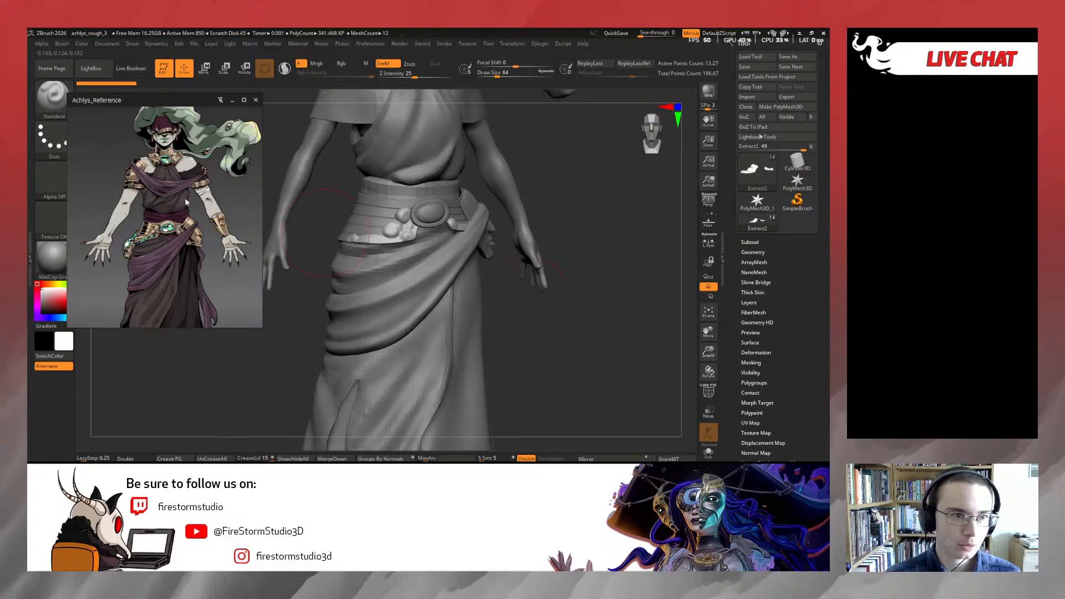
{"action": "scroll", "coordinate": [185, 198], "scroll_direction": "down", "scroll_amount": 2}
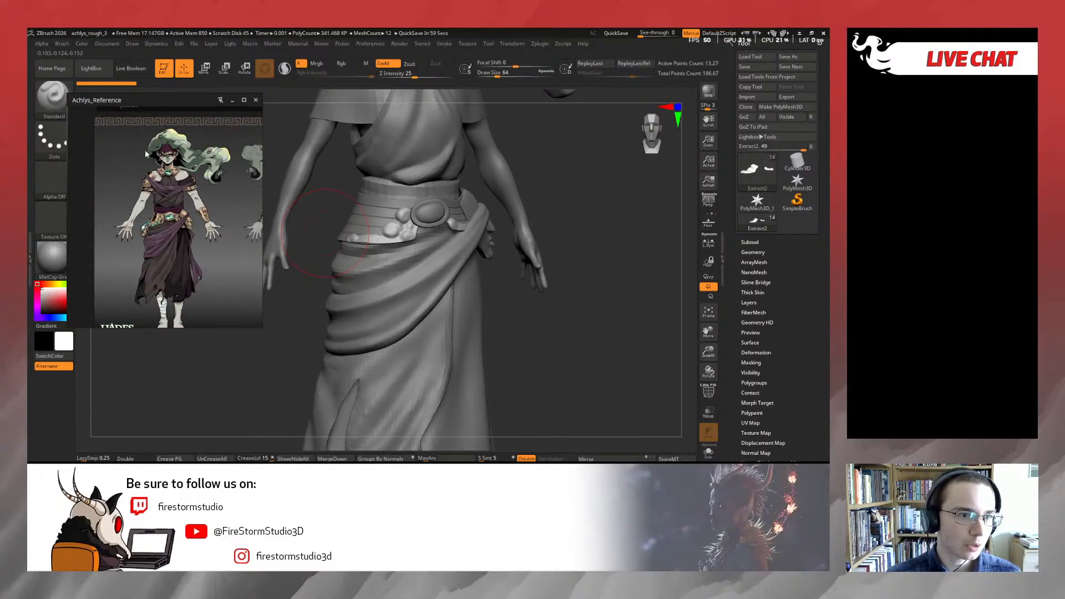
{"action": "scroll", "coordinate": [155, 258], "scroll_direction": "up", "scroll_amount": 4}
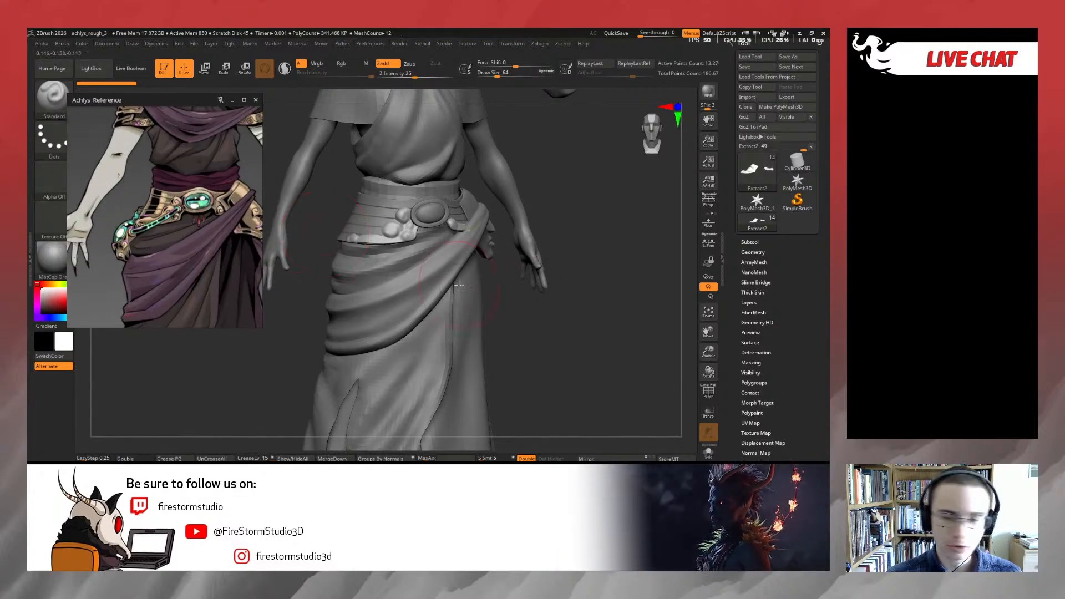
{"action": "left_click_drag", "start_coordinate": [621, 337], "coordinate": [635, 345]}
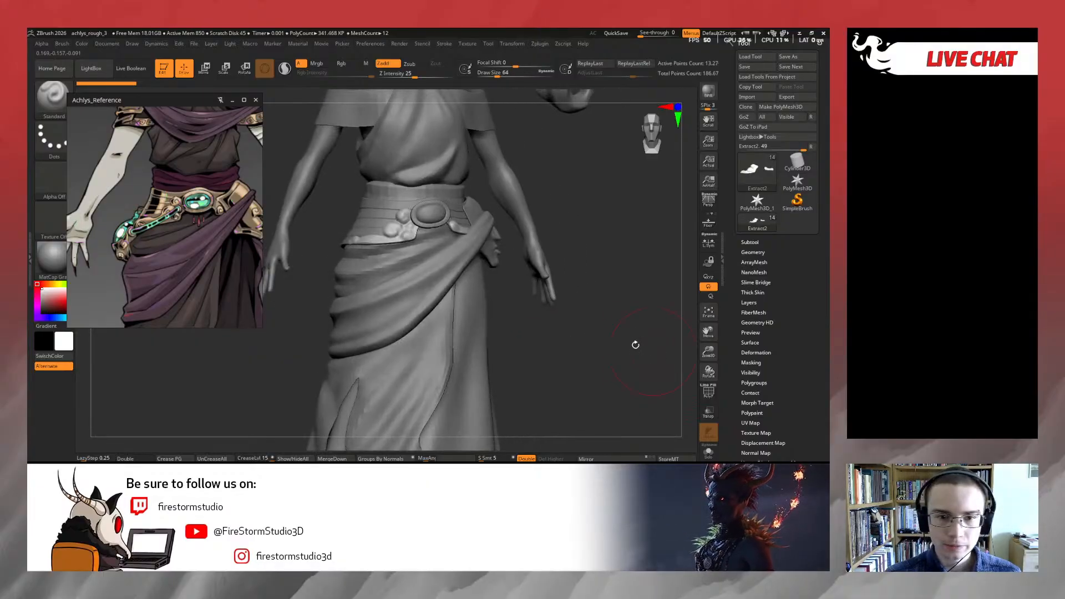
{"action": "left_click_drag", "start_coordinate": [570, 340], "coordinate": [588, 303]}
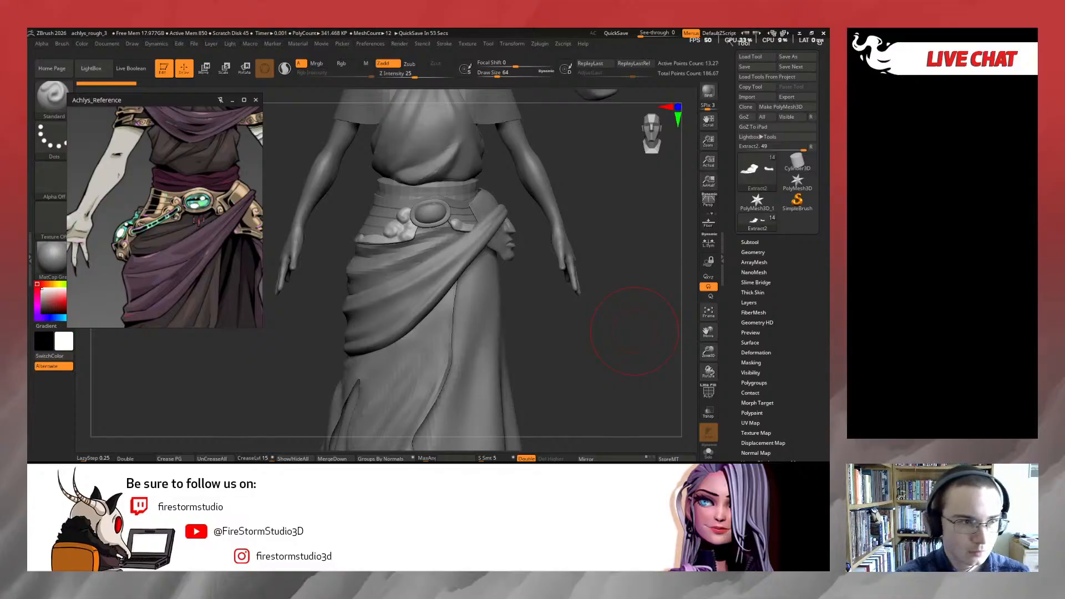
Switch to the Move brush and set the draw size to about 25 for the beaded belt ornament
{"action": "mouse_move", "coordinate": [594, 214]}
{"action": "left_mouse_down"}
{"action": "mouse_move", "coordinate": [599, 185]}
{"action": "mouse_move", "coordinate": [570, 209]}
{"action": "mouse_move", "coordinate": [581, 196]}
{"action": "mouse_move", "coordinate": [590, 294]}
{"action": "mouse_move", "coordinate": [553, 242]}
{"action": "mouse_move", "coordinate": [566, 231]}
{"action": "mouse_move", "coordinate": [631, 234]}
{"action": "mouse_move", "coordinate": [590, 235]}
{"action": "left_mouse_up"}
{"action": "key", "text": "b"}
{"action": "key", "text": "m"}
{"action": "key", "text": "v"}
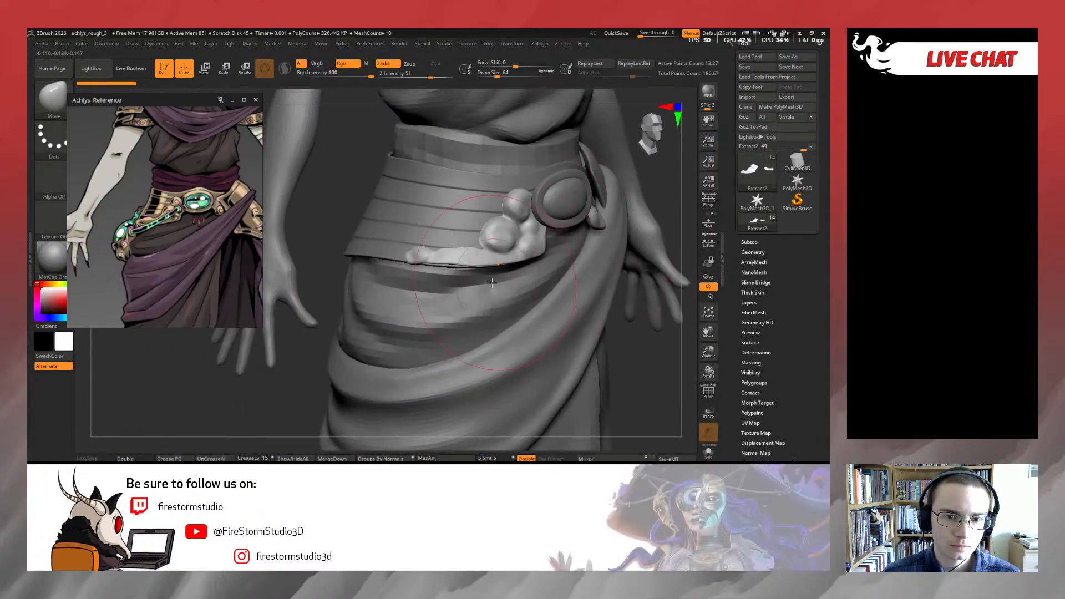
{"action": "key", "text": "s"}
{"action": "left_click_drag", "start_coordinate": [484, 288], "coordinate": [477, 288]}
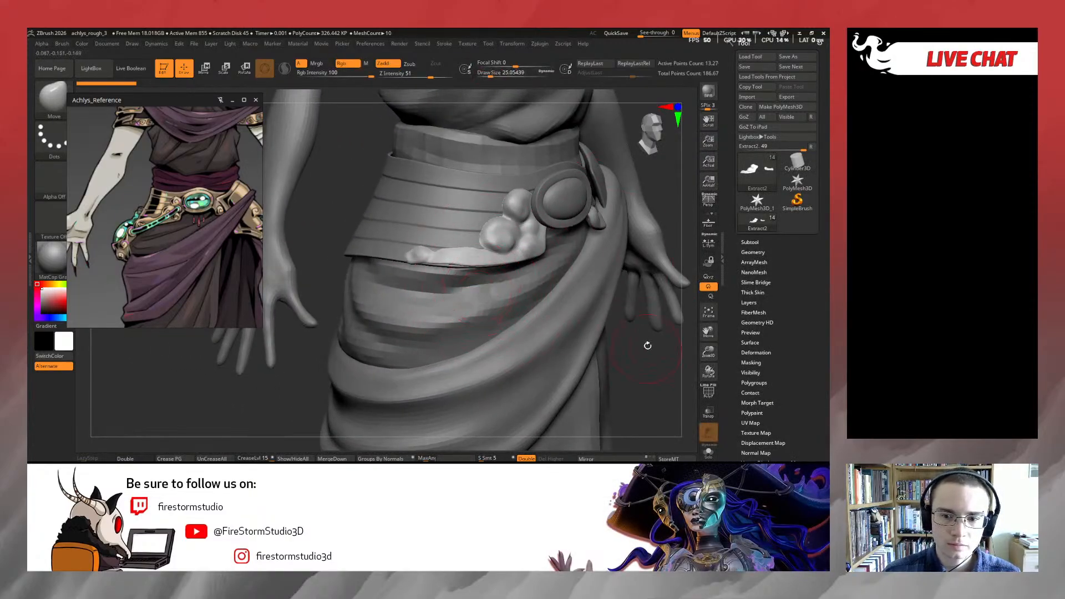
{"action": "left_click_drag", "start_coordinate": [647, 344], "coordinate": [650, 310]}
Hide the body and clothes folders to isolate the metal accessories, and reselect the beaded belt ornament
{"action": "left_click", "coordinate": [750, 241]}
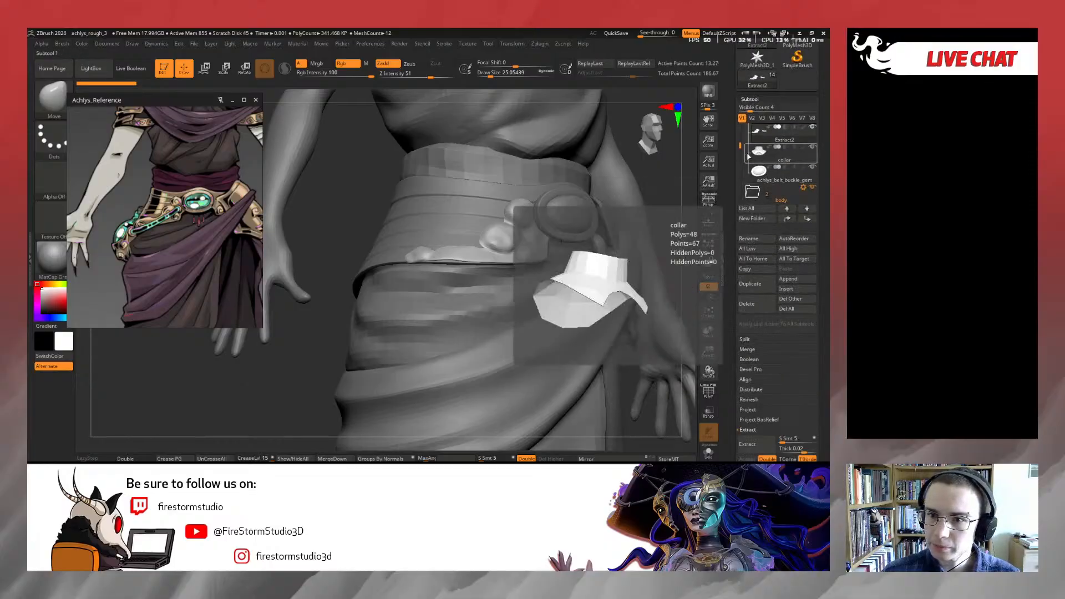
{"action": "left_click", "coordinate": [753, 151]}
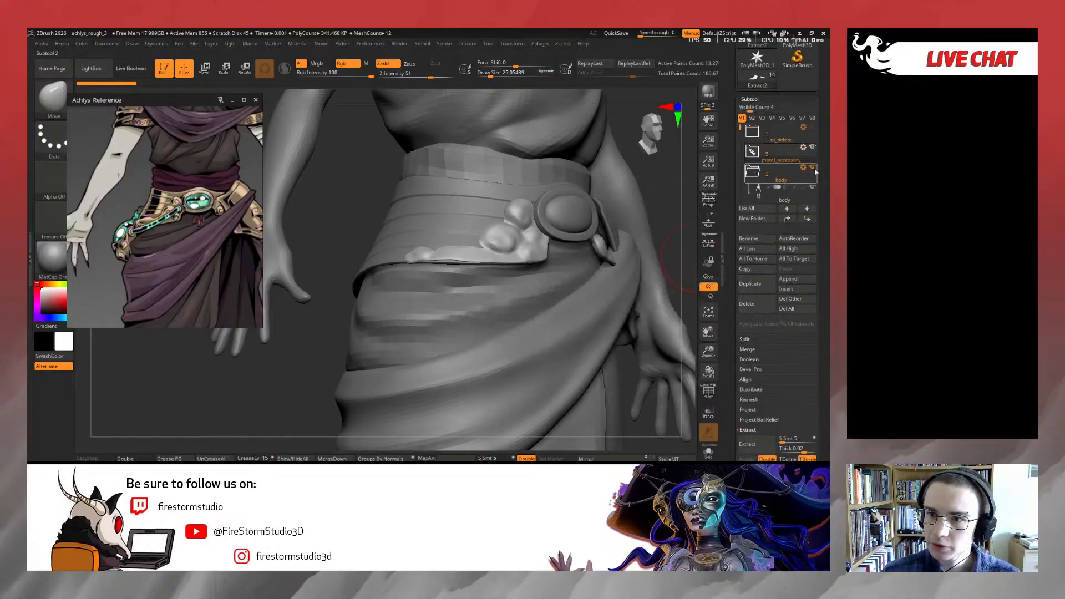
{"action": "left_click", "coordinate": [813, 166]}
{"action": "left_click", "coordinate": [752, 171]}
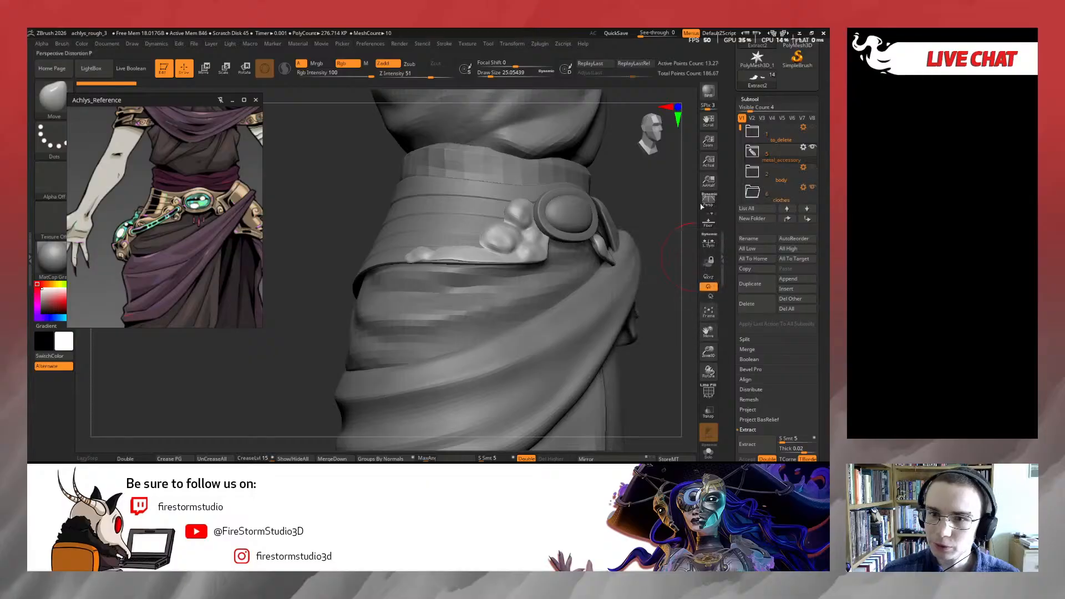
{"action": "left_click", "coordinate": [482, 235], "text": "alt"}
{"action": "left_click", "coordinate": [811, 187]}
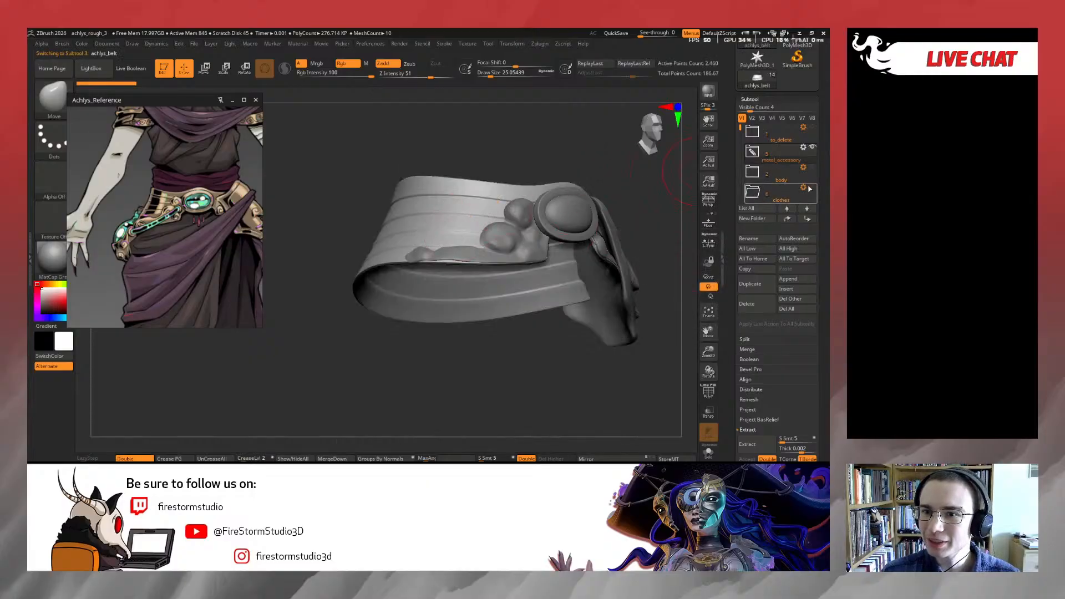
{"action": "left_click_drag", "start_coordinate": [643, 206], "coordinate": [516, 217]}
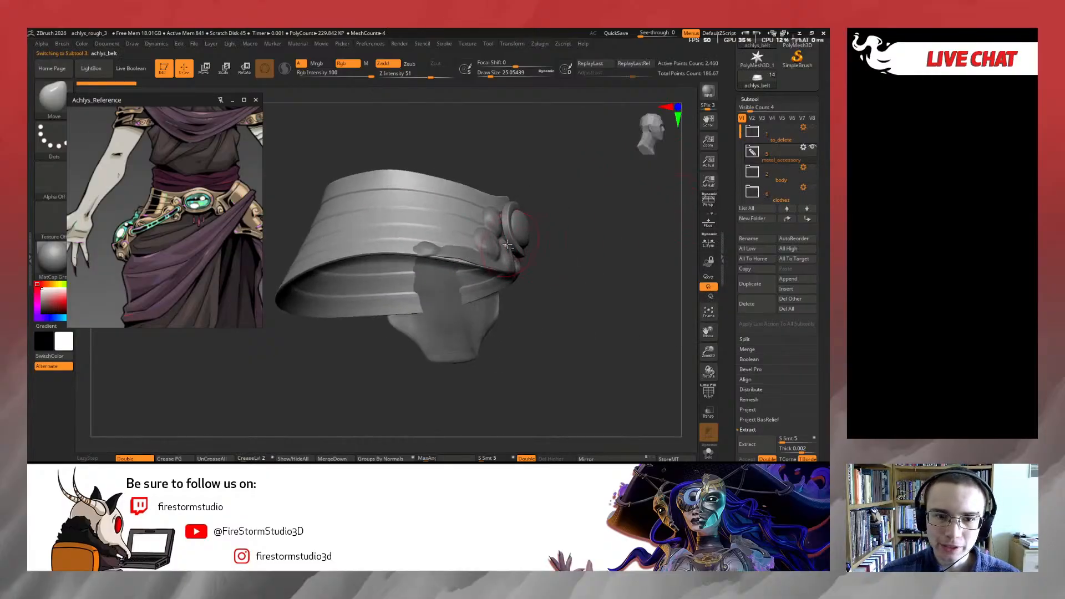
{"action": "left_click", "coordinate": [495, 216], "text": "alt"}
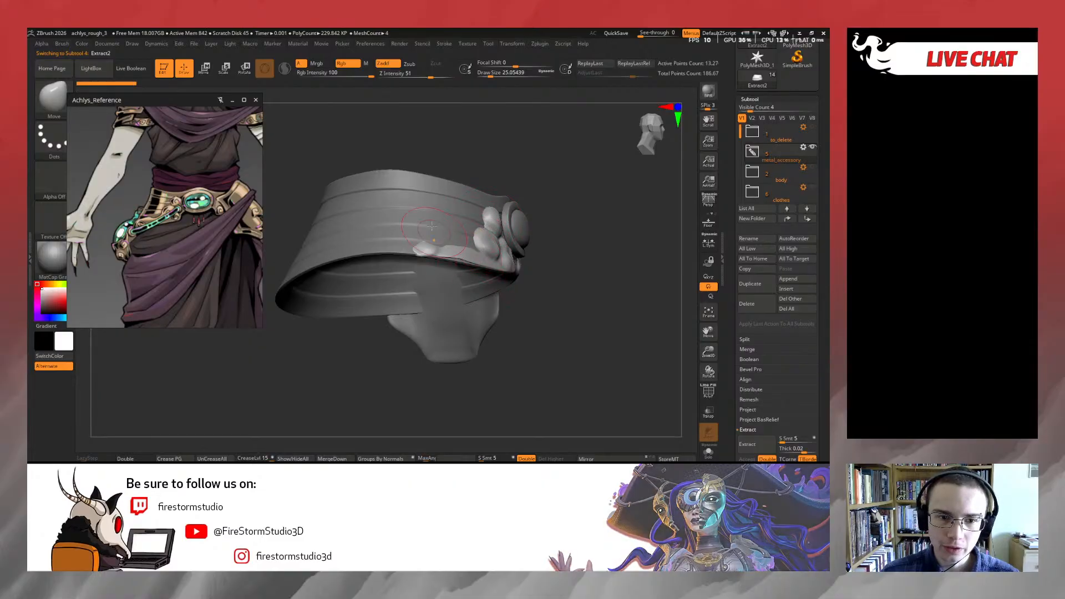
Inspect how the beaded ornament sits against the belt, viewing it from all sides and briefly in solo mode
{"action": "left_click_drag", "start_coordinate": [528, 185], "coordinate": [452, 239]}
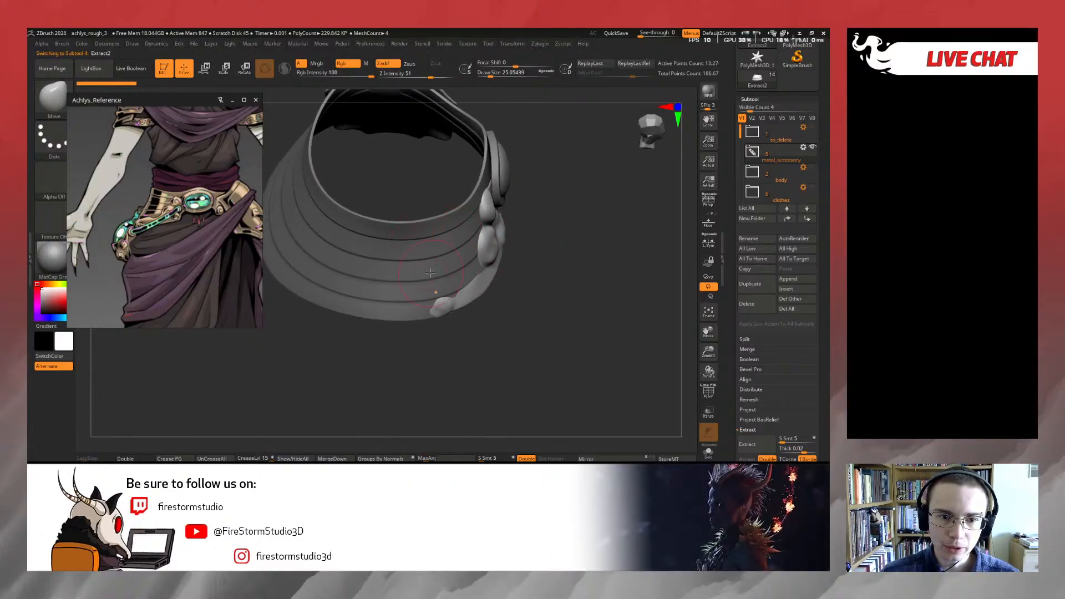
{"action": "left_click_drag", "start_coordinate": [544, 263], "coordinate": [491, 221]}
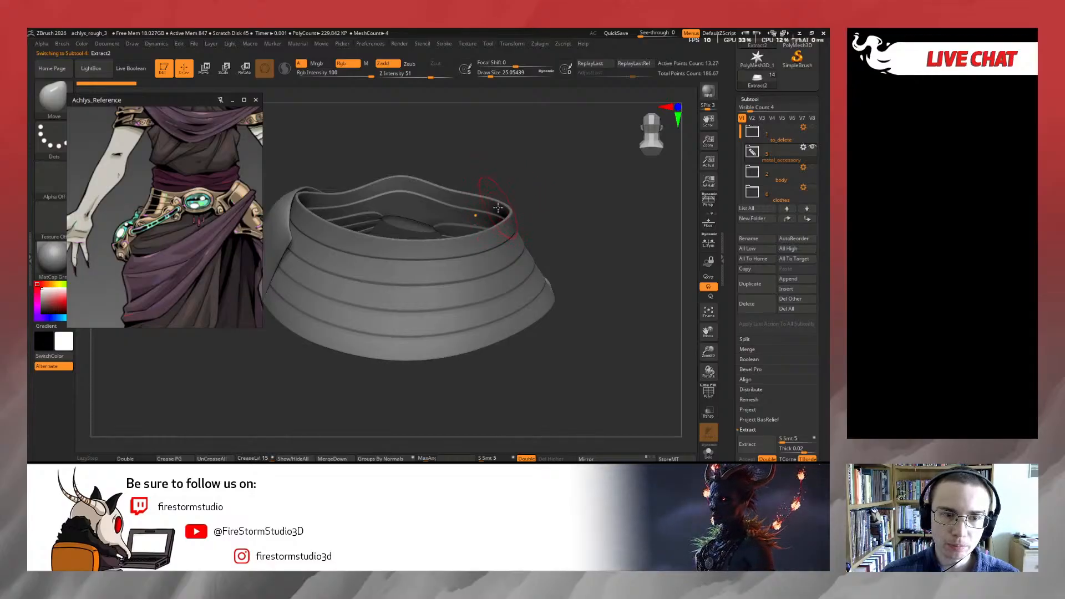
{"action": "left_click_drag", "start_coordinate": [552, 203], "coordinate": [526, 172]}
{"action": "left_click_drag", "start_coordinate": [646, 198], "coordinate": [631, 256], "text": "alt"}
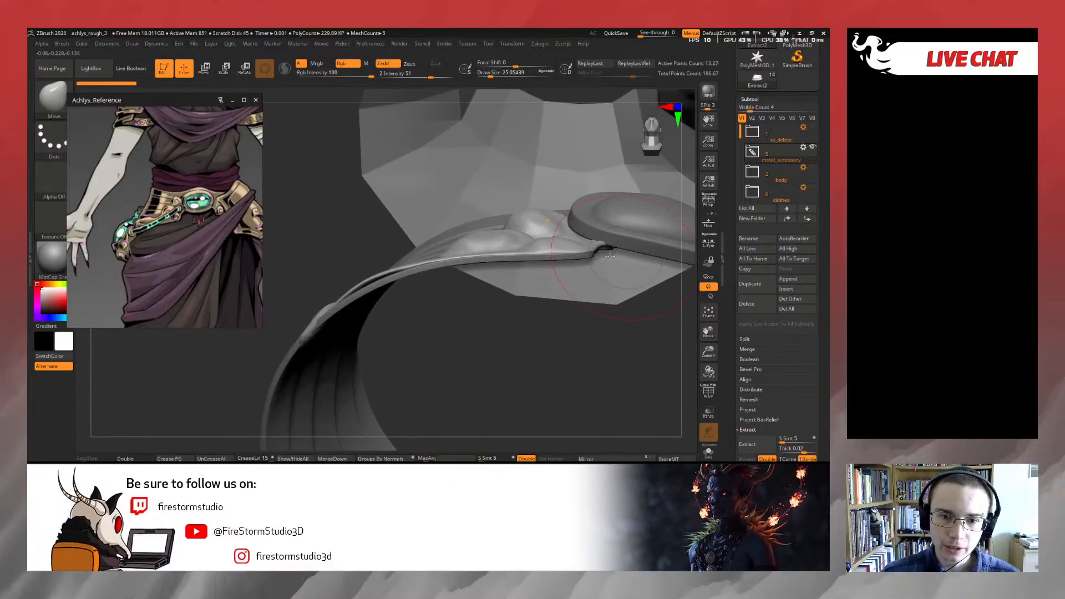
{"action": "left_click", "coordinate": [712, 450]}
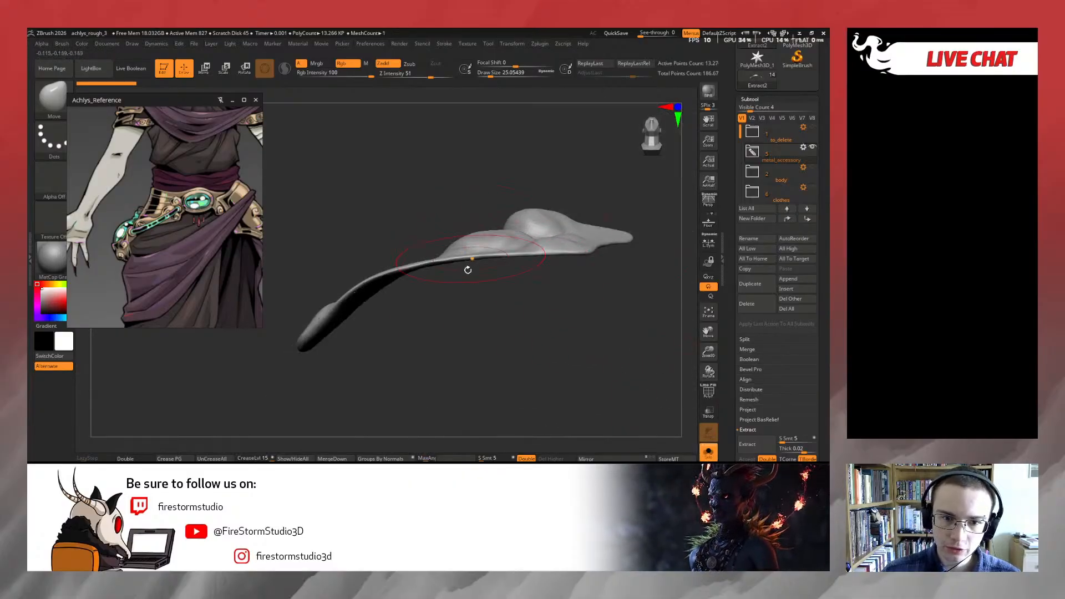
{"action": "left_click_drag", "start_coordinate": [467, 269], "coordinate": [503, 251]}
{"action": "left_click", "coordinate": [710, 452]}
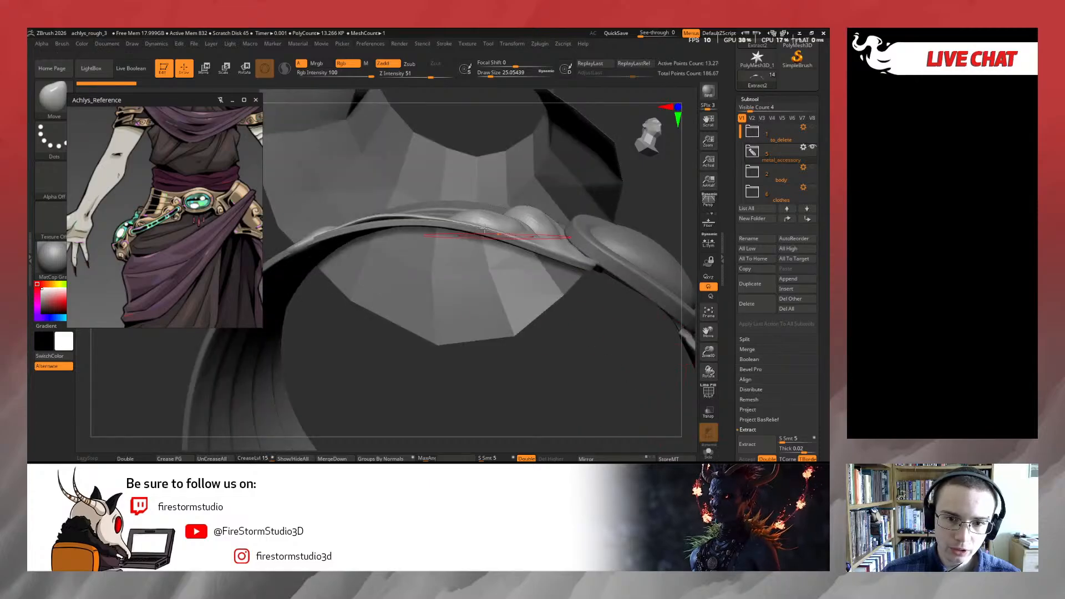
{"action": "left_click_drag", "start_coordinate": [534, 306], "coordinate": [584, 325]}
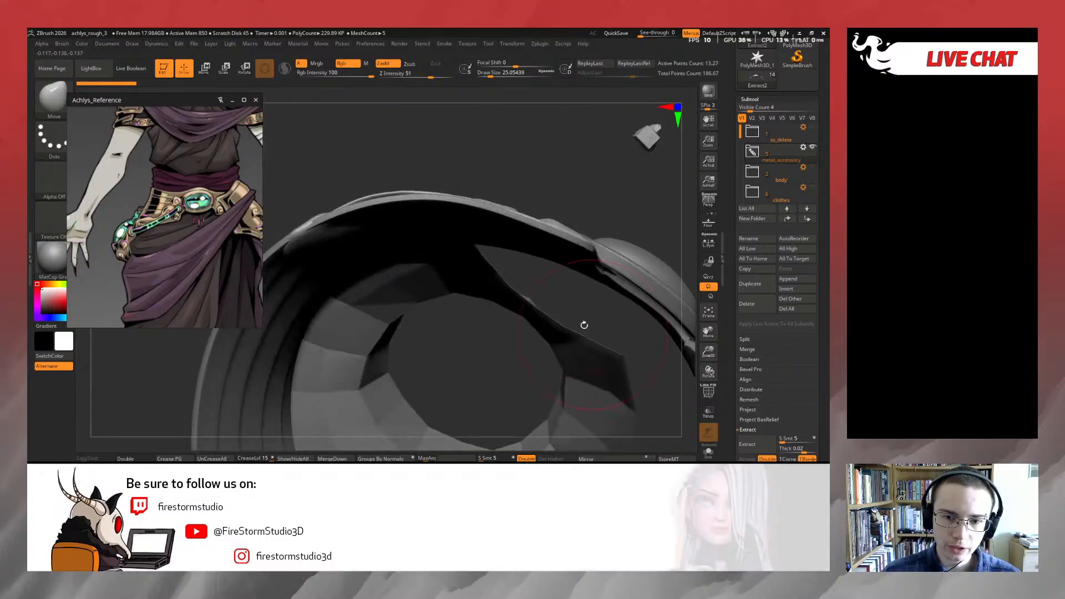
{"action": "left_click_drag", "start_coordinate": [557, 179], "coordinate": [502, 216]}
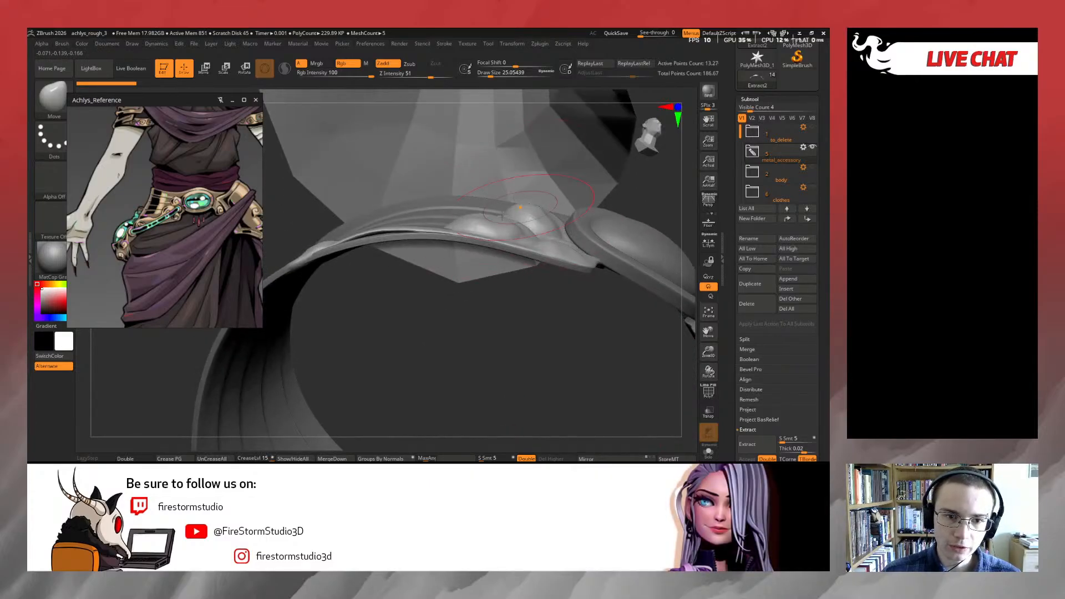
Fit the beaded ornament's lower strip to the belt edge at a draw size of about 18, checking it in polyframe
{"action": "left_click_drag", "start_coordinate": [422, 307], "coordinate": [425, 302]}
{"action": "mouse_move", "coordinate": [420, 234]}
{"action": "left_mouse_down"}
{"action": "mouse_move", "coordinate": [408, 348]}
{"action": "mouse_move", "coordinate": [369, 347]}
{"action": "mouse_move", "coordinate": [537, 343]}
{"action": "mouse_move", "coordinate": [554, 310]}
{"action": "mouse_move", "coordinate": [542, 245]}
{"action": "mouse_move", "coordinate": [566, 350]}
{"action": "mouse_move", "coordinate": [484, 304]}
{"action": "mouse_move", "coordinate": [550, 363]}
{"action": "left_mouse_up"}
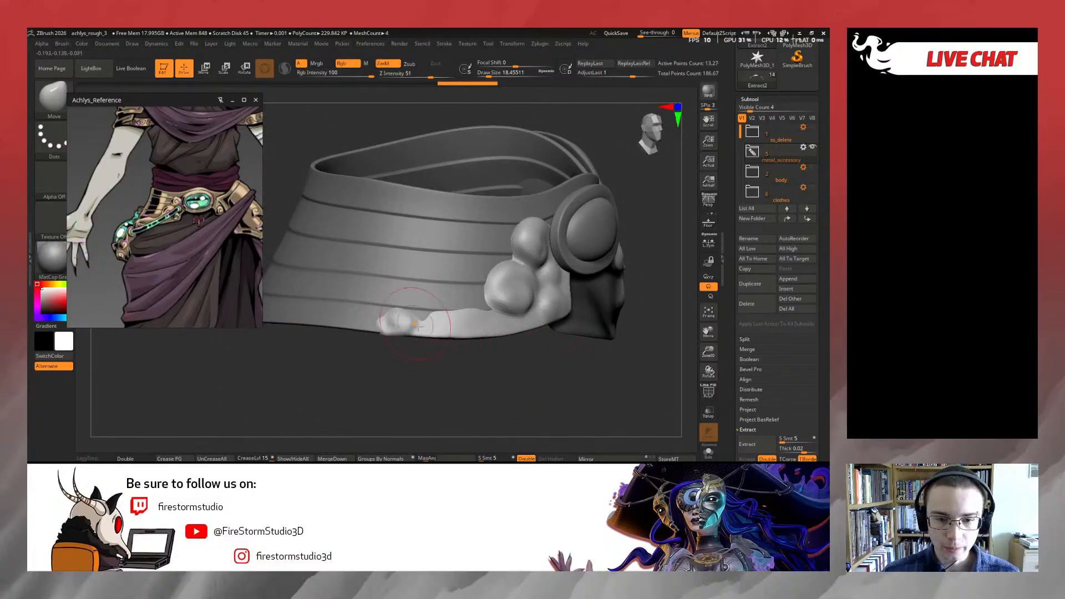
{"action": "left_click_drag", "start_coordinate": [500, 367], "coordinate": [438, 319]}
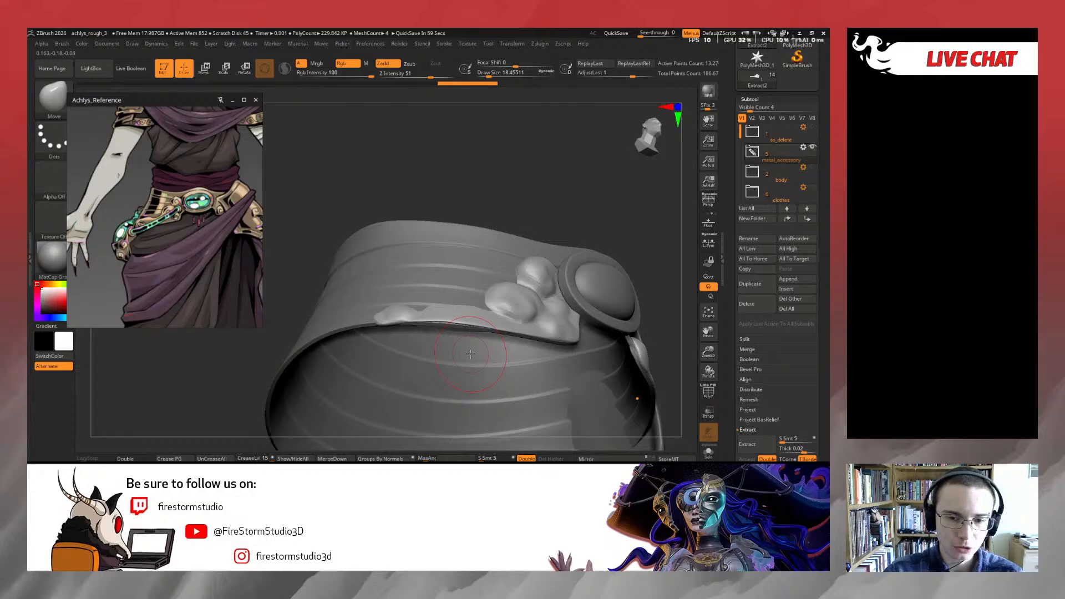
{"action": "left_click_drag", "start_coordinate": [643, 278], "coordinate": [637, 334]}
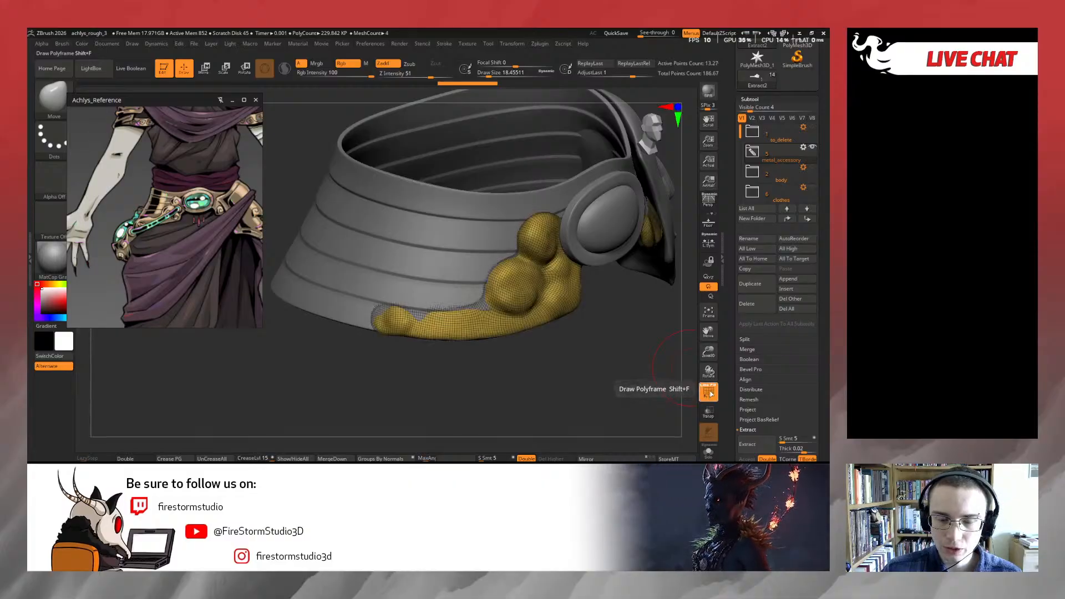
{"action": "mouse_move", "coordinate": [623, 361]}
{"action": "left_mouse_down"}
{"action": "mouse_move", "coordinate": [641, 350]}
{"action": "mouse_move", "coordinate": [599, 353]}
{"action": "mouse_move", "coordinate": [614, 354]}
{"action": "left_mouse_up"}
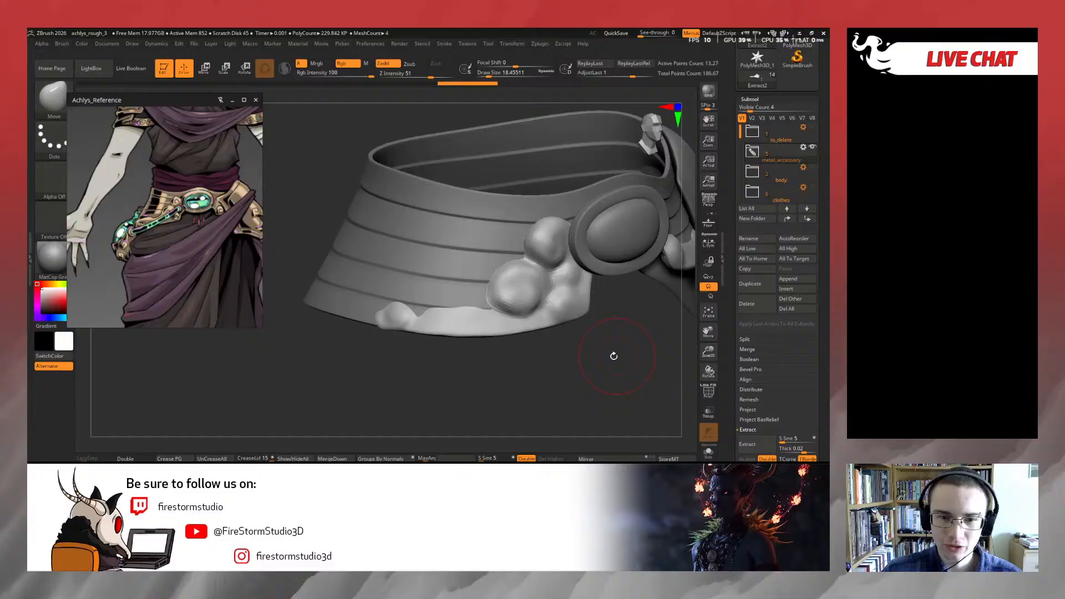
Try a small Move stroke on the belt panels beside the ornament, undo it, and inspect the belt in solo mode
{"action": "left_click", "coordinate": [459, 269], "text": "alt"}
{"action": "key", "text": "s"}
{"action": "mouse_move", "coordinate": [459, 270]}
{"action": "left_mouse_down"}
{"action": "mouse_move", "coordinate": [442, 264]}
{"action": "mouse_move", "coordinate": [461, 294]}
{"action": "mouse_move", "coordinate": [444, 290]}
{"action": "left_mouse_up"}
{"action": "key", "text": "ctrl+z"}
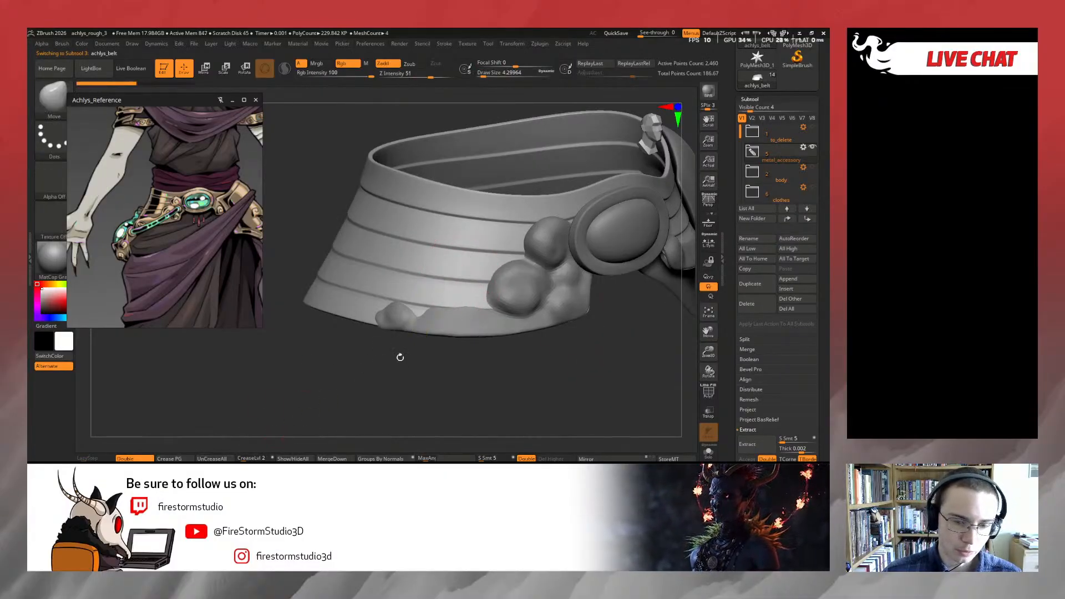
{"action": "left_click", "coordinate": [709, 451]}
{"action": "mouse_move", "coordinate": [671, 388]}
{"action": "left_mouse_down"}
{"action": "mouse_move", "coordinate": [649, 343]}
{"action": "mouse_move", "coordinate": [632, 347]}
{"action": "mouse_move", "coordinate": [636, 356]}
{"action": "mouse_move", "coordinate": [538, 328]}
{"action": "mouse_move", "coordinate": [534, 361]}
{"action": "mouse_move", "coordinate": [530, 338]}
{"action": "mouse_move", "coordinate": [482, 343]}
{"action": "left_mouse_up"}
{"action": "left_click", "coordinate": [708, 452]}
Reselect the beaded ornament and refine its lower edge with the Move brush at a draw size of about 18
{"action": "left_click", "coordinate": [510, 320], "text": "alt"}
{"action": "key", "text": "s"}
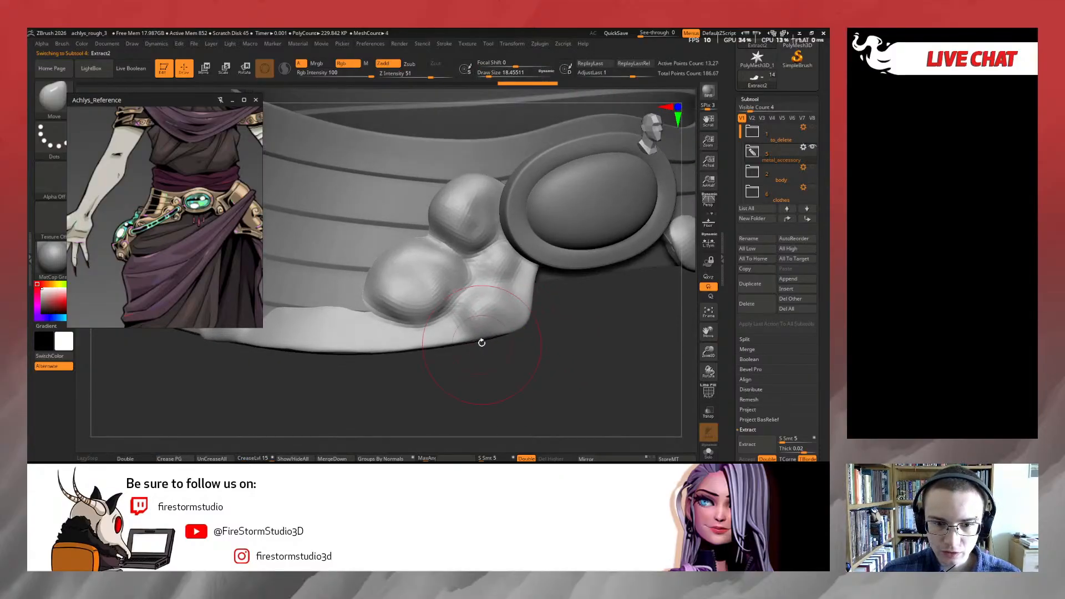
{"action": "mouse_move", "coordinate": [406, 345]}
{"action": "left_mouse_down"}
{"action": "mouse_move", "coordinate": [430, 305]}
{"action": "mouse_move", "coordinate": [423, 275]}
{"action": "mouse_move", "coordinate": [405, 287]}
{"action": "mouse_move", "coordinate": [471, 214]}
{"action": "mouse_move", "coordinate": [442, 242]}
{"action": "mouse_move", "coordinate": [482, 364]}
{"action": "mouse_move", "coordinate": [382, 319]}
{"action": "mouse_move", "coordinate": [372, 294]}
{"action": "left_mouse_up"}
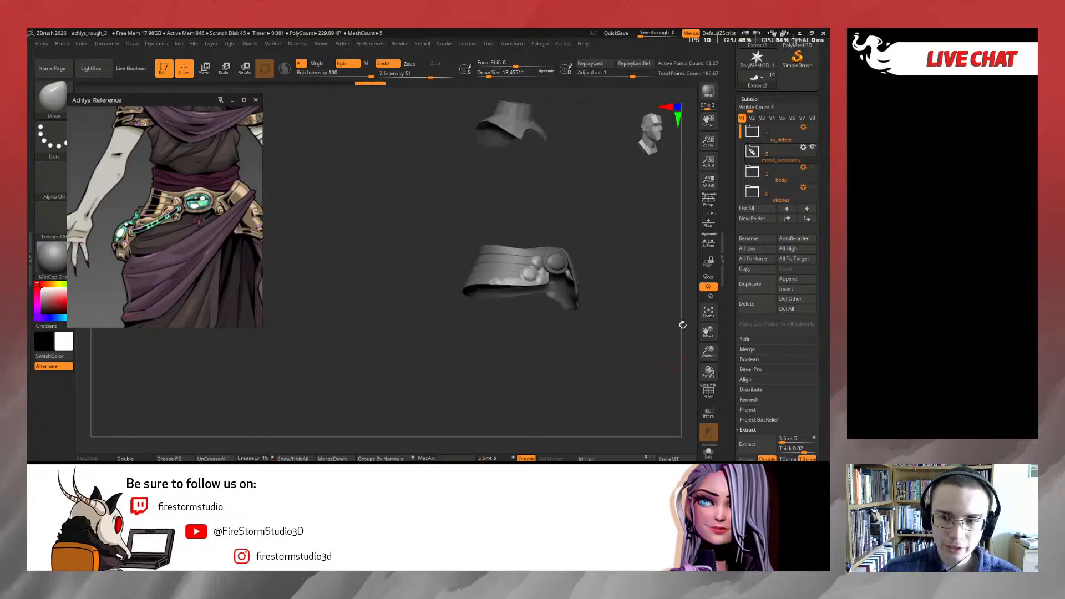
Unhide the body and clothes folders and compare the full figure, including collar and belt, with the reference artwork
{"action": "left_click", "coordinate": [812, 148]}
{"action": "left_click_drag", "start_coordinate": [632, 220], "coordinate": [549, 292], "text": "alt"}
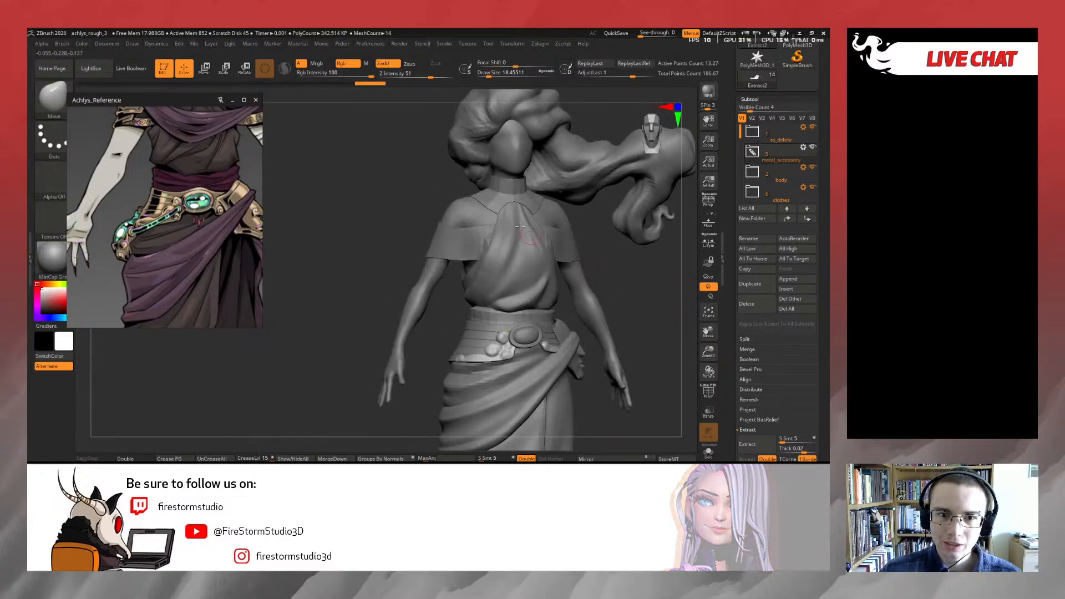
{"action": "left_click", "coordinate": [495, 203], "text": "alt"}
{"action": "left_click_drag", "start_coordinate": [496, 204], "coordinate": [421, 228]}
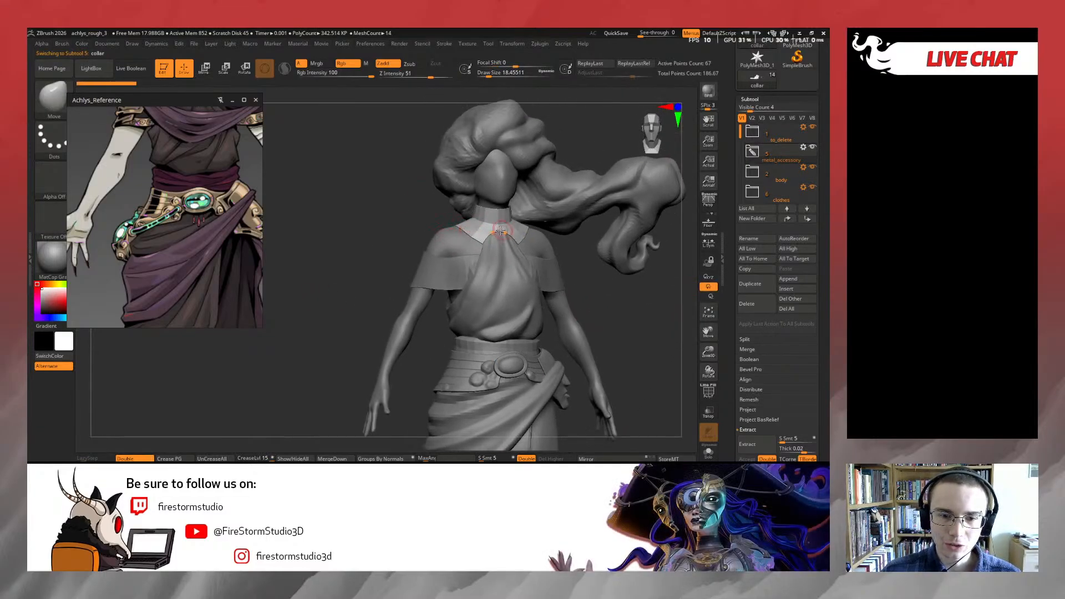
{"action": "middle_click_drag", "start_coordinate": [174, 241], "coordinate": [59, 268]}
{"action": "middle_click_drag", "start_coordinate": [190, 248], "coordinate": [247, 239]}
{"action": "left_click_drag", "start_coordinate": [596, 300], "coordinate": [637, 305]}
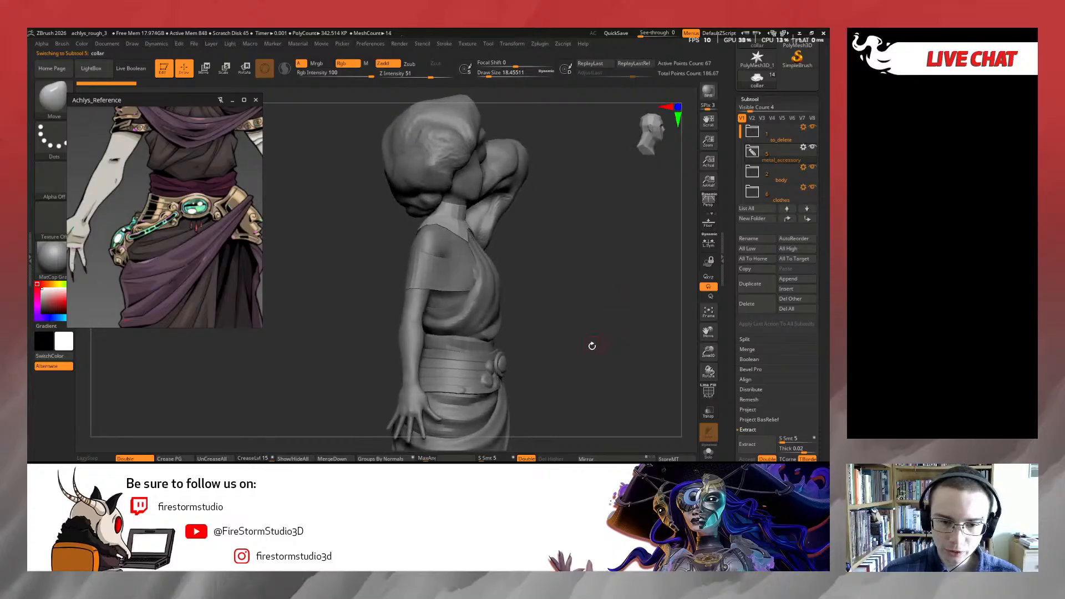
Reselect and frame the beaded belt ornament, and hide the body and clothes folders to isolate the metal accessories
{"action": "left_click_drag", "start_coordinate": [592, 346], "coordinate": [589, 226], "text": "alt"}
{"action": "left_click", "coordinate": [491, 269], "text": "alt"}
{"action": "left_click_drag", "start_coordinate": [586, 266], "coordinate": [571, 72], "text": "alt"}
{"action": "key", "text": "f"}
{"action": "key", "text": "f"}
{"action": "left_click_drag", "start_coordinate": [665, 289], "coordinate": [672, 182]}
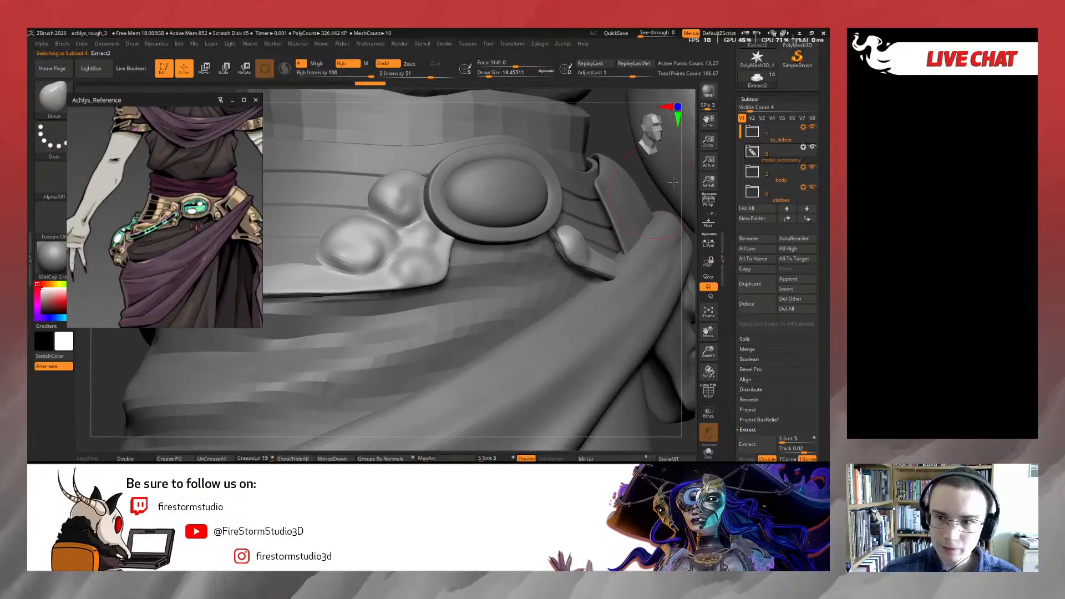
{"action": "left_click", "coordinate": [813, 166], "text": "shift"}
{"action": "left_click", "coordinate": [813, 147]}
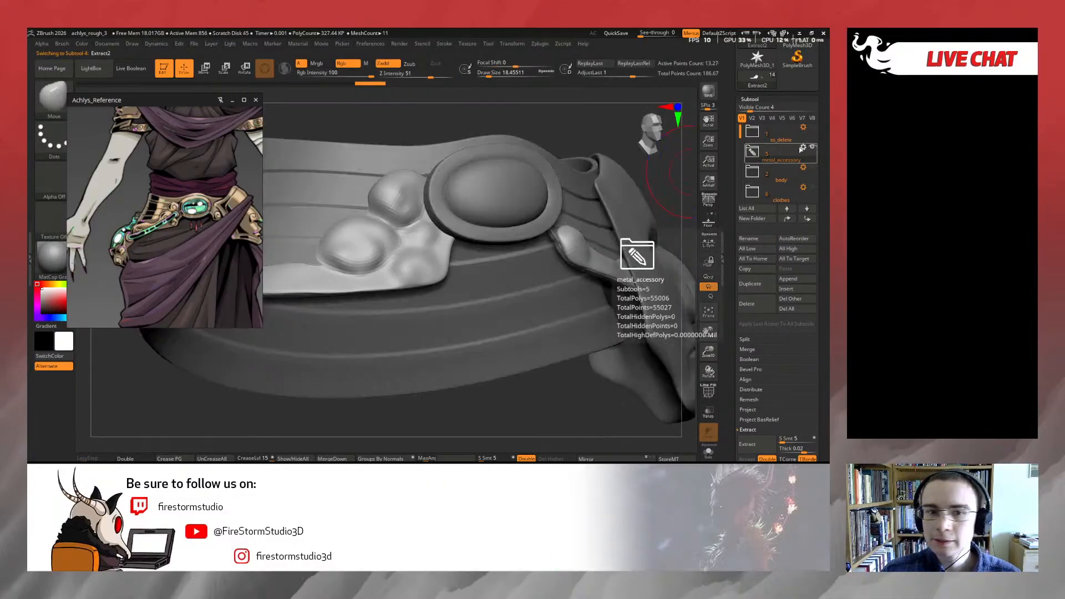
Check from below and in solo mode how closely the beaded ornament's lower edge follows the belt
{"action": "mouse_move", "coordinate": [575, 397]}
{"action": "left_mouse_down"}
{"action": "mouse_move", "coordinate": [664, 361]}
{"action": "mouse_move", "coordinate": [621, 361]}
{"action": "mouse_move", "coordinate": [687, 352]}
{"action": "left_mouse_up"}
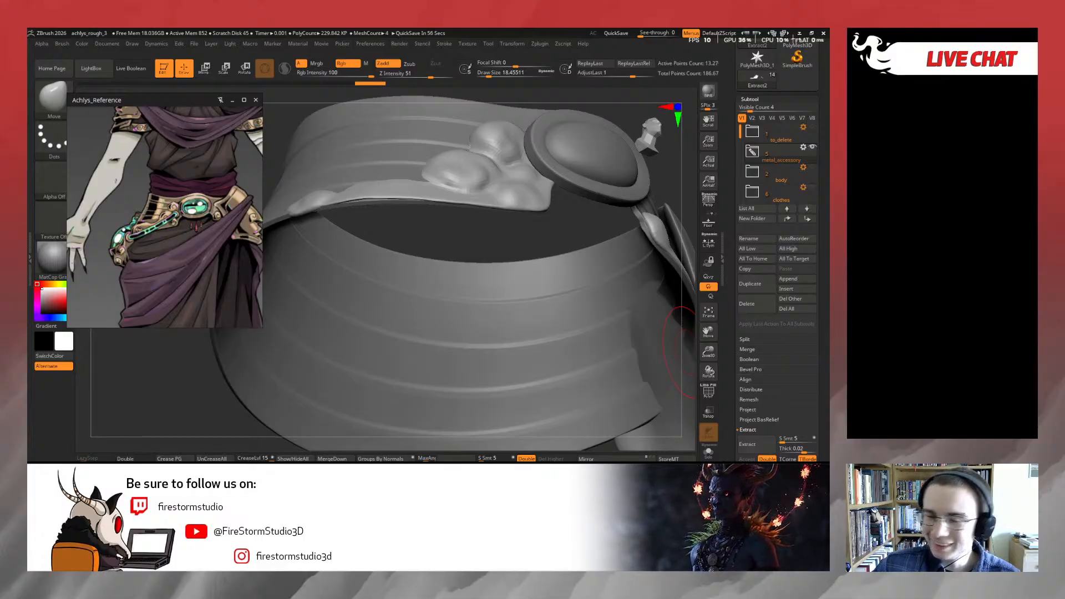
{"action": "left_click_drag", "start_coordinate": [432, 225], "coordinate": [431, 239]}
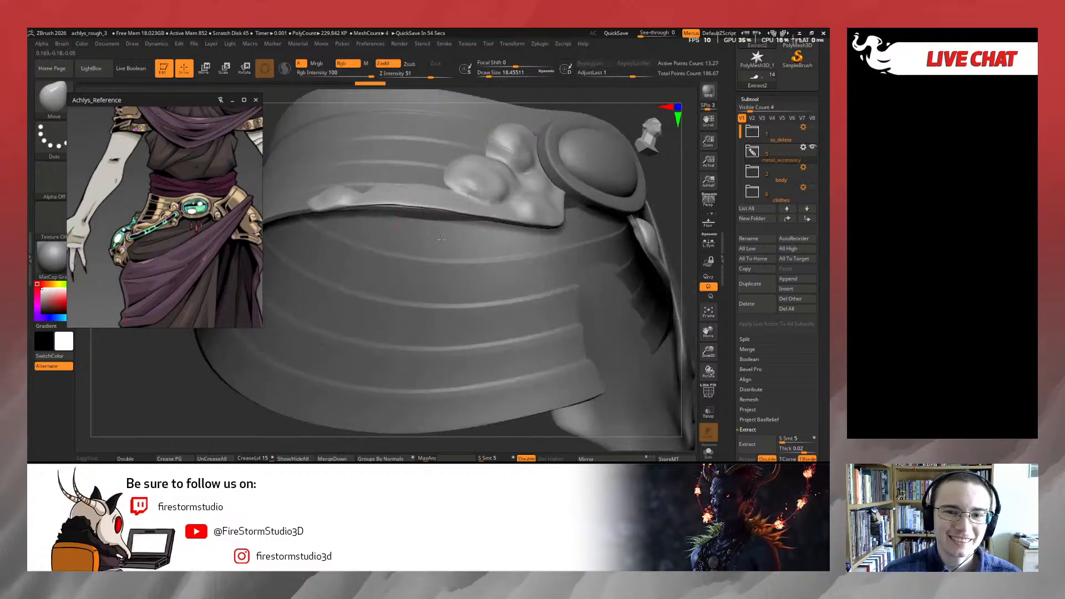
{"action": "left_click_drag", "start_coordinate": [677, 277], "coordinate": [601, 240], "text": "alt"}
{"action": "left_click", "coordinate": [709, 453]}
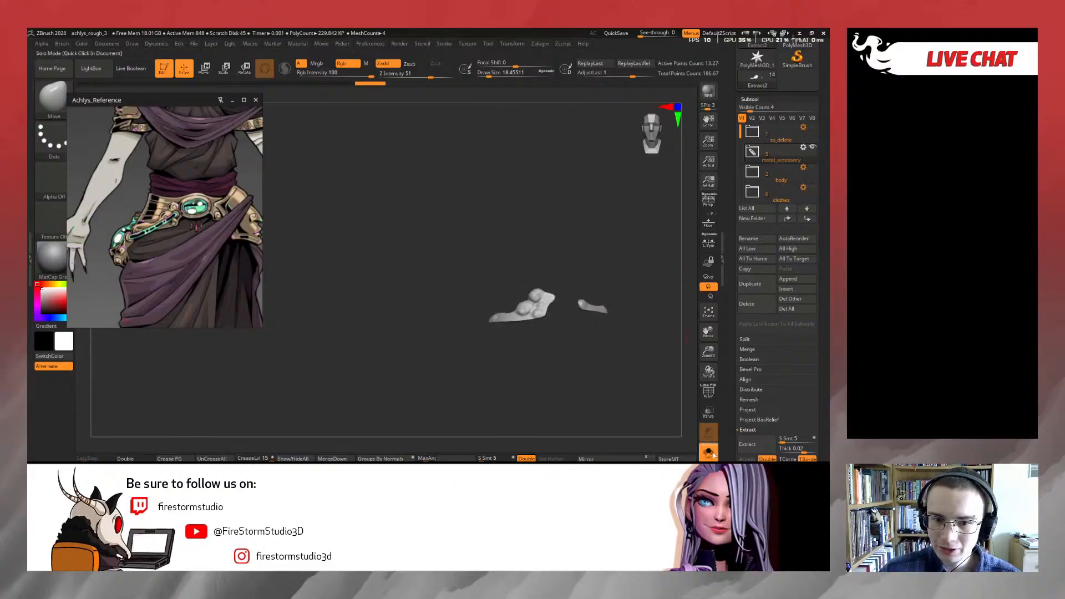
{"action": "left_click", "coordinate": [709, 452]}
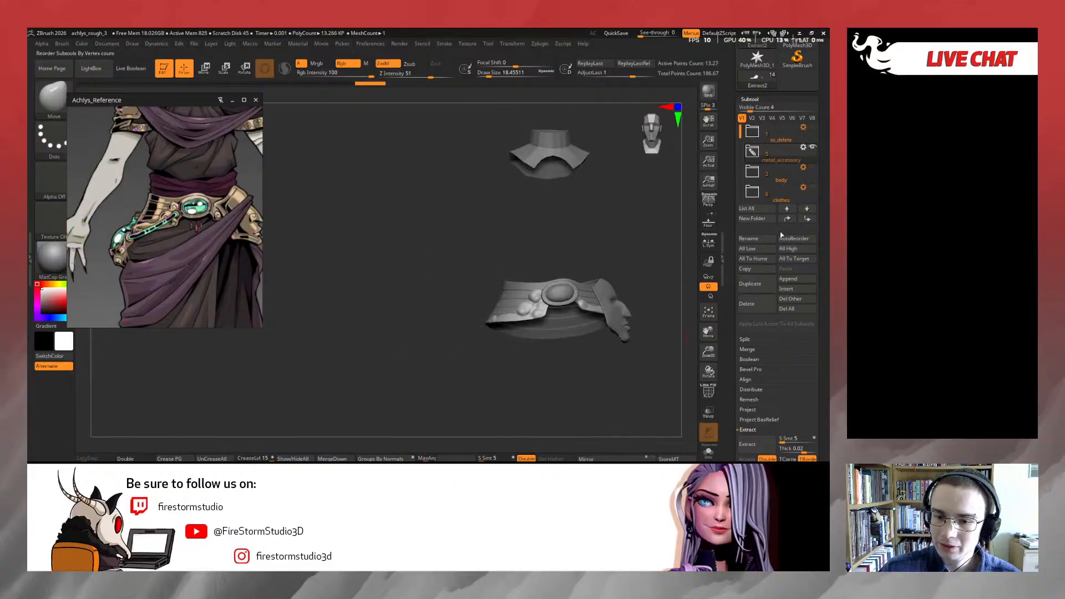
Bring back all hidden folders and study the collar, arm and belt jewellery in the reference artwork against the sculpt
{"action": "left_click", "coordinate": [812, 189], "text": "shift"}
{"action": "left_click_drag", "start_coordinate": [678, 273], "coordinate": [518, 275], "text": "alt"}
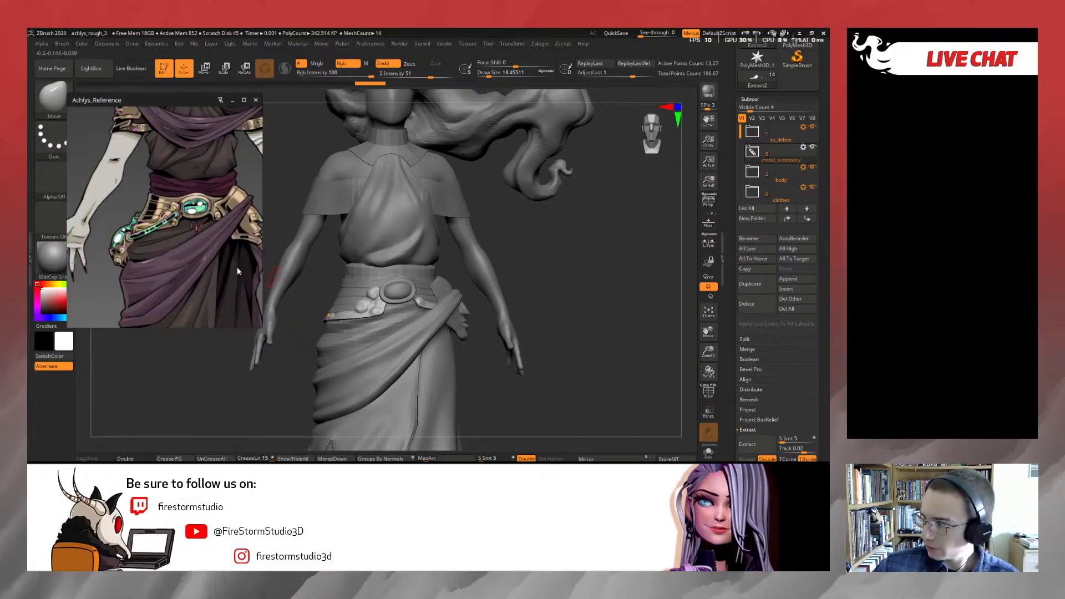
{"action": "scroll", "coordinate": [238, 268], "scroll_direction": "down", "scroll_amount": 6}
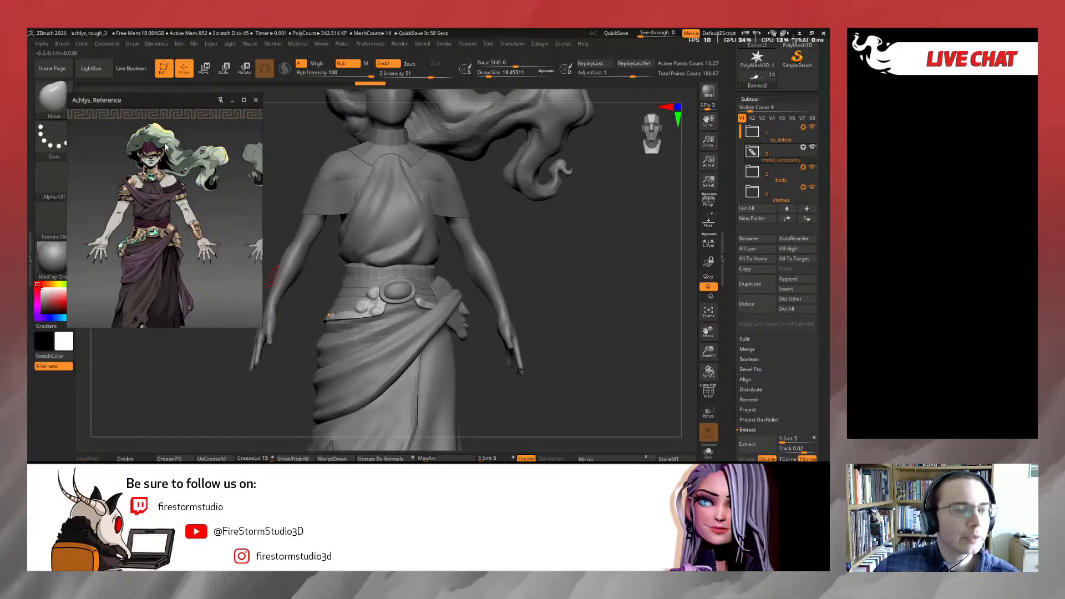
{"action": "scroll", "coordinate": [162, 150], "scroll_direction": "up", "scroll_amount": 3}
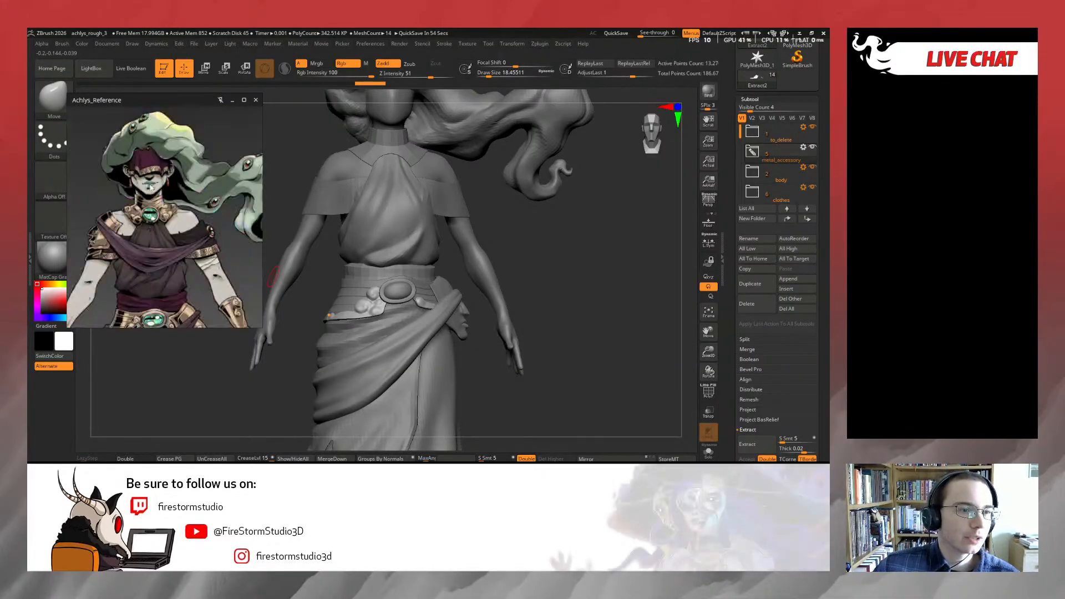
{"action": "middle_click_drag", "start_coordinate": [153, 238], "coordinate": [158, 269]}
{"action": "middle_click_drag", "start_coordinate": [156, 166], "coordinate": [154, 238]}
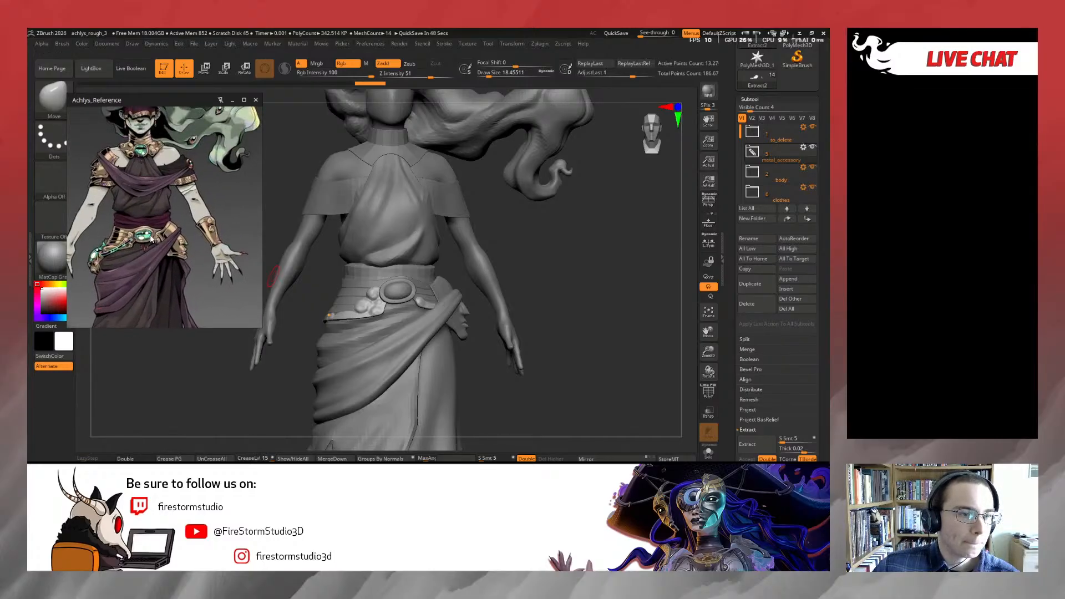
{"action": "scroll", "coordinate": [191, 228], "scroll_direction": "down", "scroll_amount": 5}
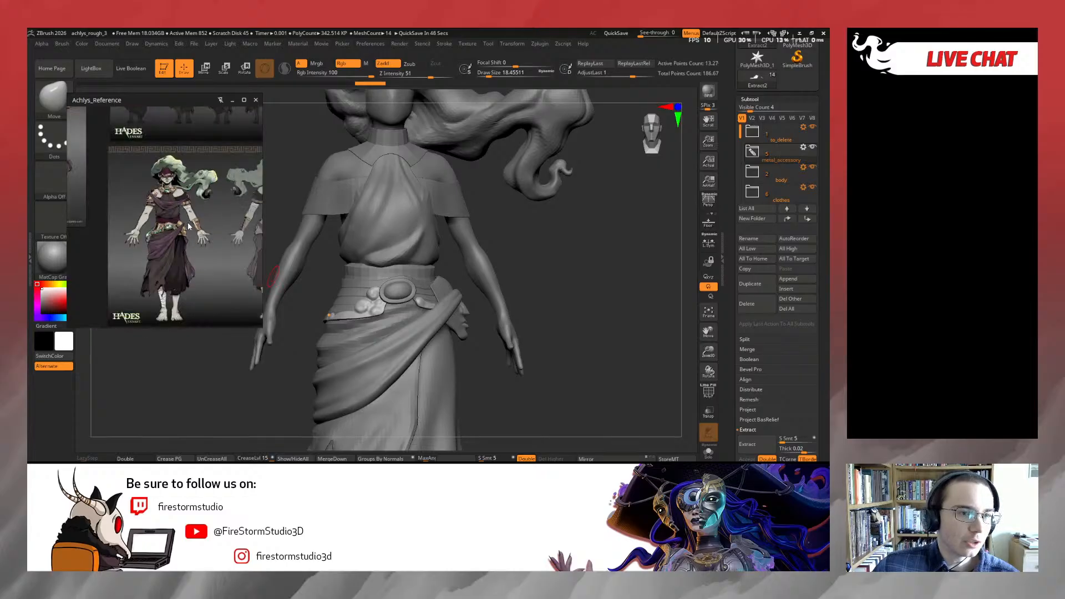
{"action": "scroll", "coordinate": [180, 232], "scroll_direction": "up", "scroll_amount": 5}
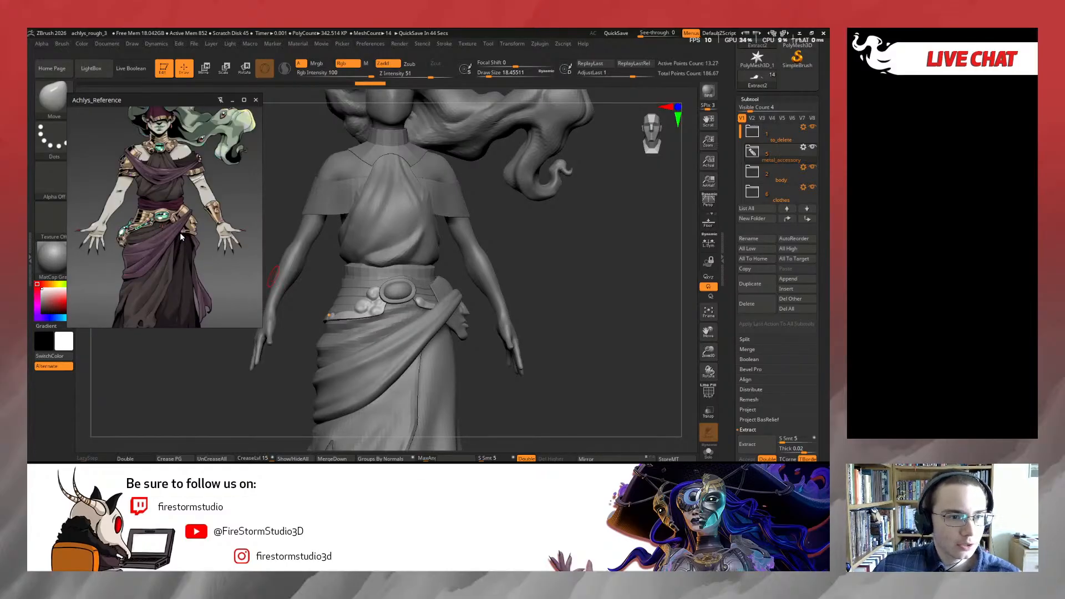
Hide the undershirt, select the body, and set the draw size to about 12 over the forearm
{"action": "left_click", "coordinate": [498, 279], "text": "alt"}
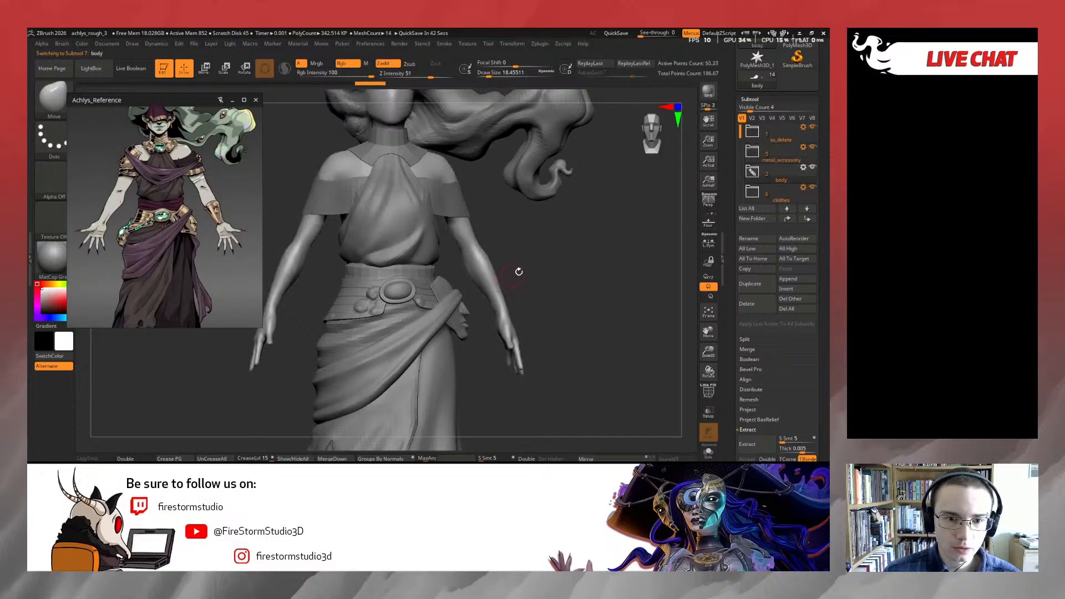
{"action": "mouse_move", "coordinate": [518, 272]}
{"action": "left_mouse_down", "text": "alt"}
{"action": "mouse_move", "coordinate": [530, 287]}
{"action": "mouse_move", "coordinate": [508, 286]}
{"action": "left_mouse_up", "text": "alt"}
{"action": "left_click", "coordinate": [417, 162], "text": "alt"}
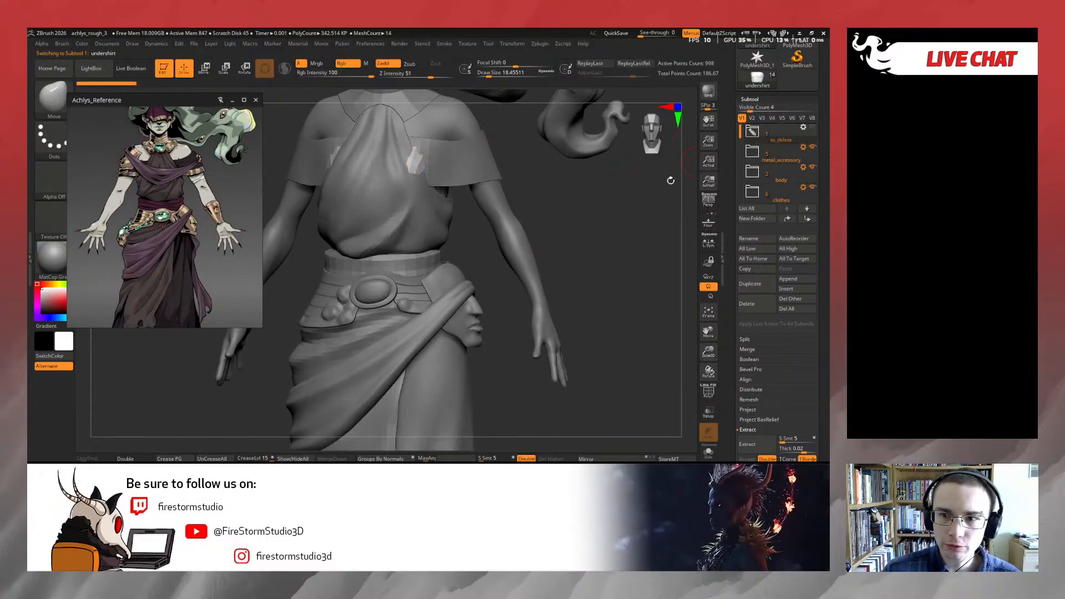
{"action": "mouse_move", "coordinate": [670, 180]}
{"action": "left_mouse_down"}
{"action": "mouse_move", "coordinate": [530, 281]}
{"action": "mouse_move", "coordinate": [565, 275]}
{"action": "mouse_move", "coordinate": [549, 278]}
{"action": "left_mouse_up"}
{"action": "left_click", "coordinate": [517, 274], "text": "alt"}
{"action": "key", "text": "s"}
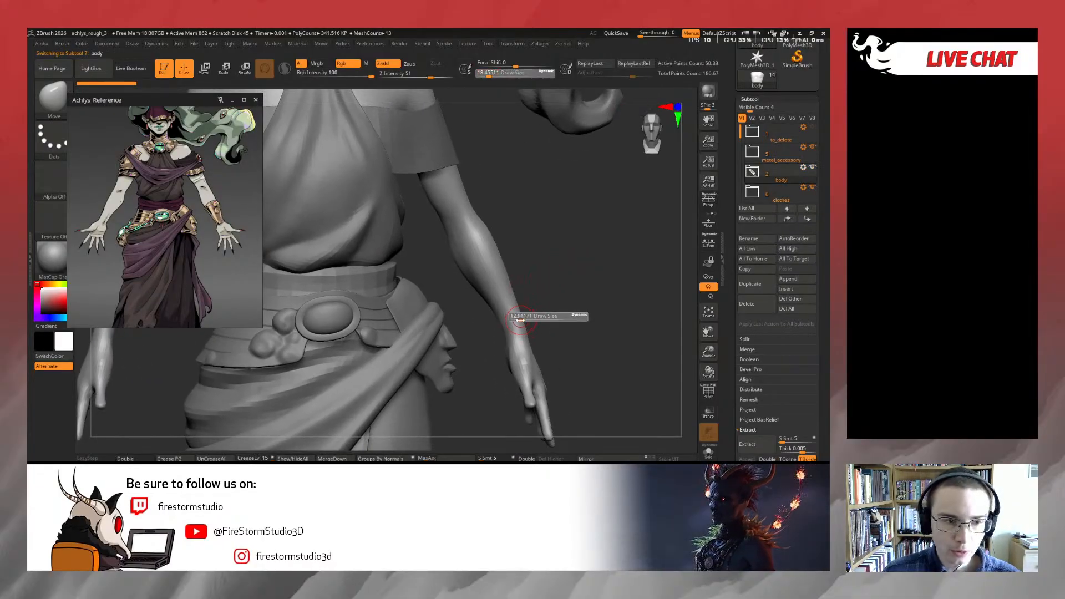
{"action": "left_click_drag", "start_coordinate": [520, 320], "coordinate": [519, 318]}
Try to mask a band around the forearm above the wrist with the MaskPen brush, and clear the mask
{"action": "key", "text": "ctrl"}
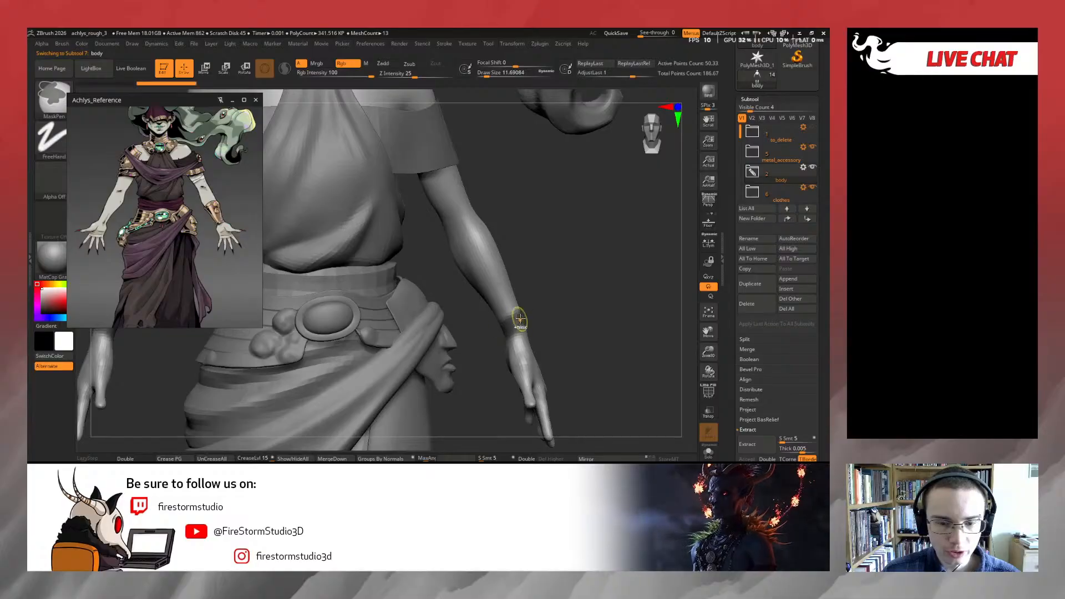
{"action": "key", "text": "f"}
{"action": "left_click_drag", "start_coordinate": [547, 294], "coordinate": [568, 396], "text": "alt"}
{"action": "key", "text": "ctrl+z"}
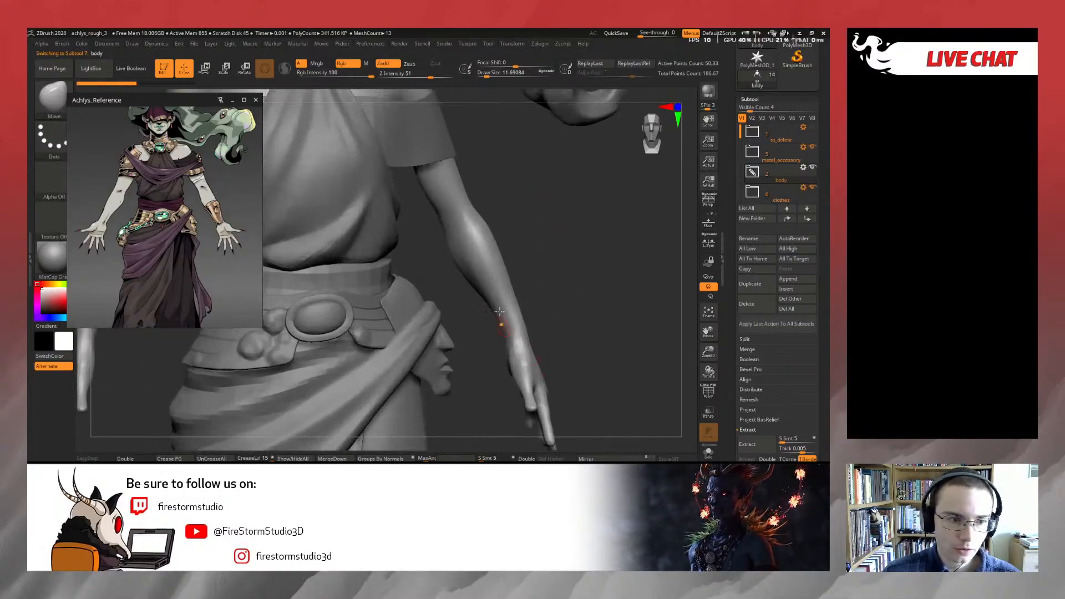
{"action": "left_click_drag", "start_coordinate": [554, 291], "coordinate": [275, 270]}
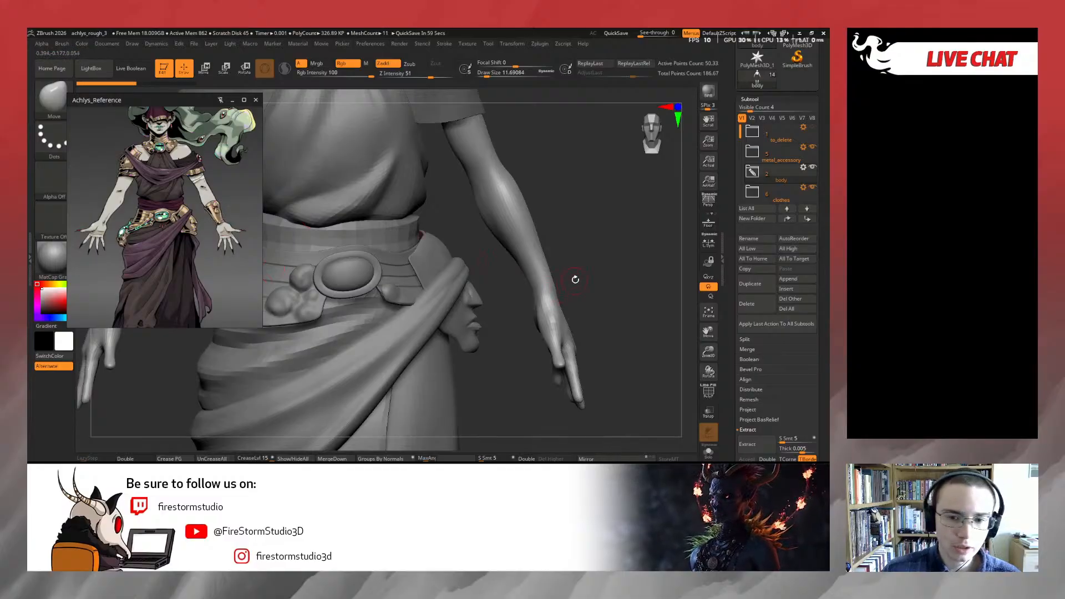
{"action": "mouse_move", "coordinate": [586, 269]}
{"action": "left_mouse_down", "text": "alt"}
{"action": "mouse_move", "coordinate": [480, 300]}
{"action": "mouse_move", "coordinate": [506, 287]}
{"action": "left_mouse_up", "text": "alt"}
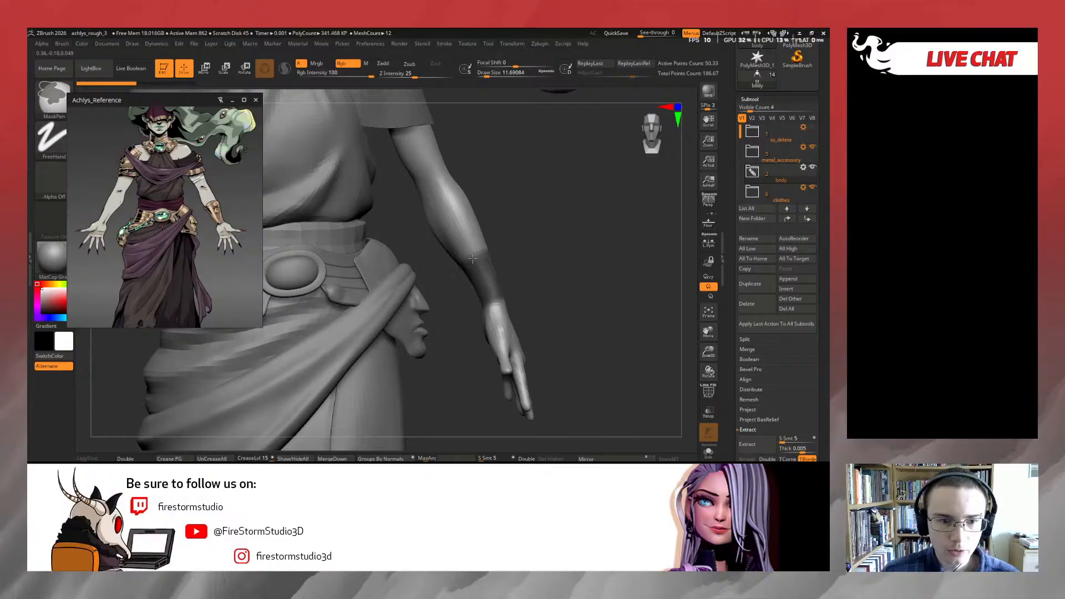
{"action": "mouse_move", "coordinate": [454, 249]}
{"action": "left_mouse_down", "text": "ctrl"}
{"action": "mouse_move", "coordinate": [492, 221]}
{"action": "mouse_move", "coordinate": [432, 217]}
{"action": "mouse_move", "coordinate": [523, 231]}
{"action": "mouse_move", "coordinate": [512, 238]}
{"action": "left_mouse_up", "text": "ctrl"}
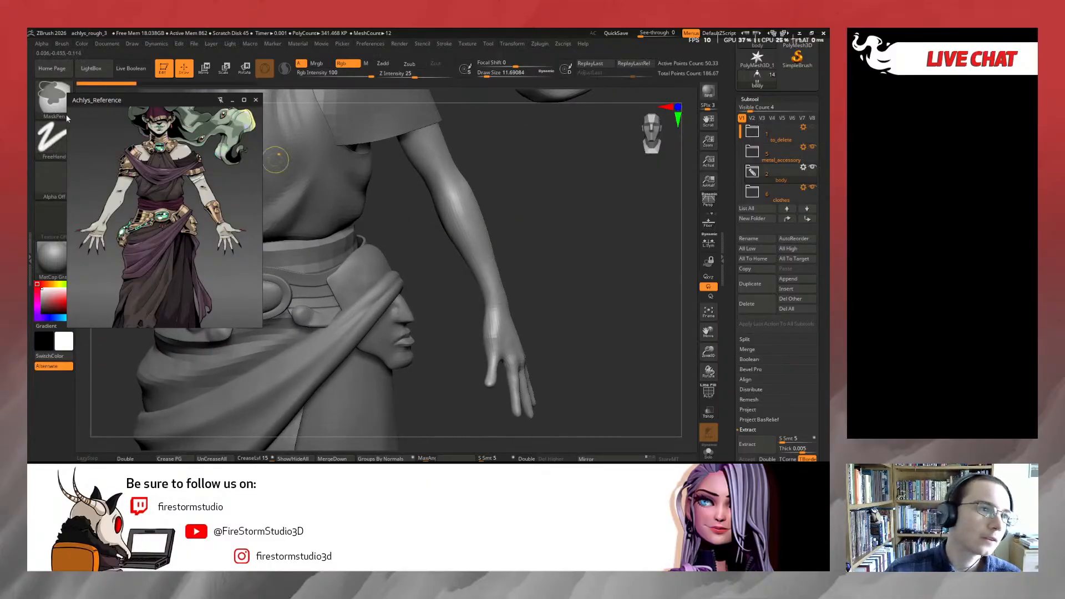
Move the reference image clear of the brush palette and make MaskLasso the active masking brush for the forearm
{"action": "key", "text": "b"}
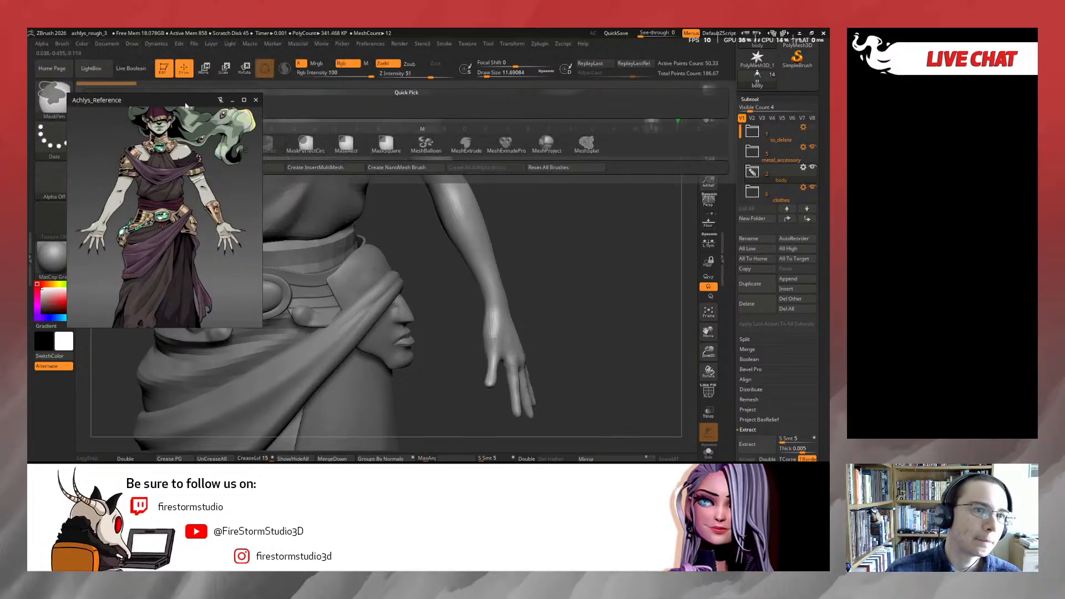
{"action": "left_click_drag", "start_coordinate": [160, 99], "coordinate": [136, 186]}
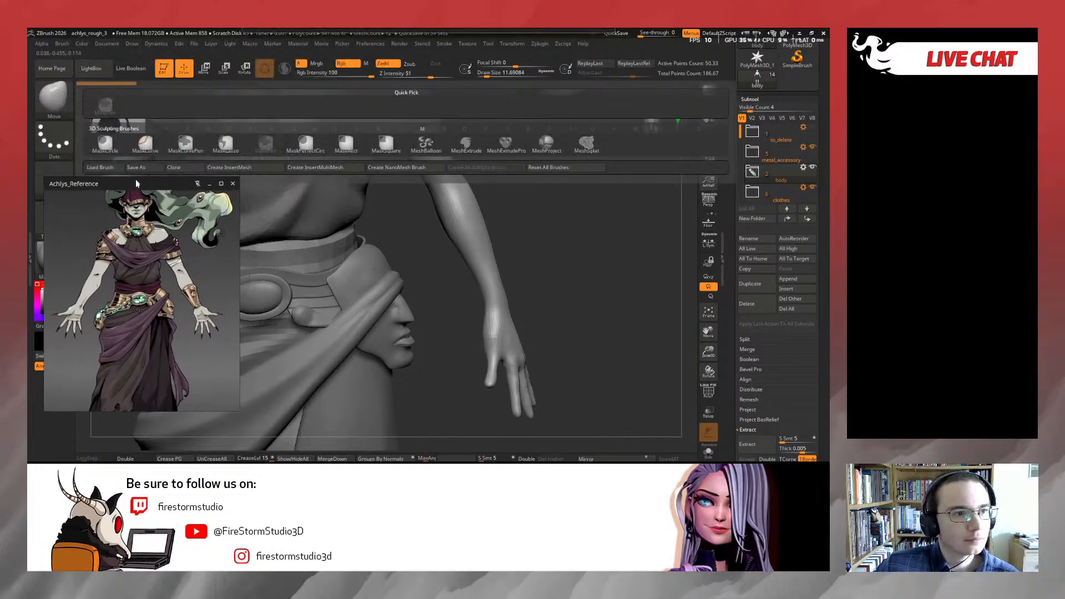
{"action": "left_click", "coordinate": [223, 147]}
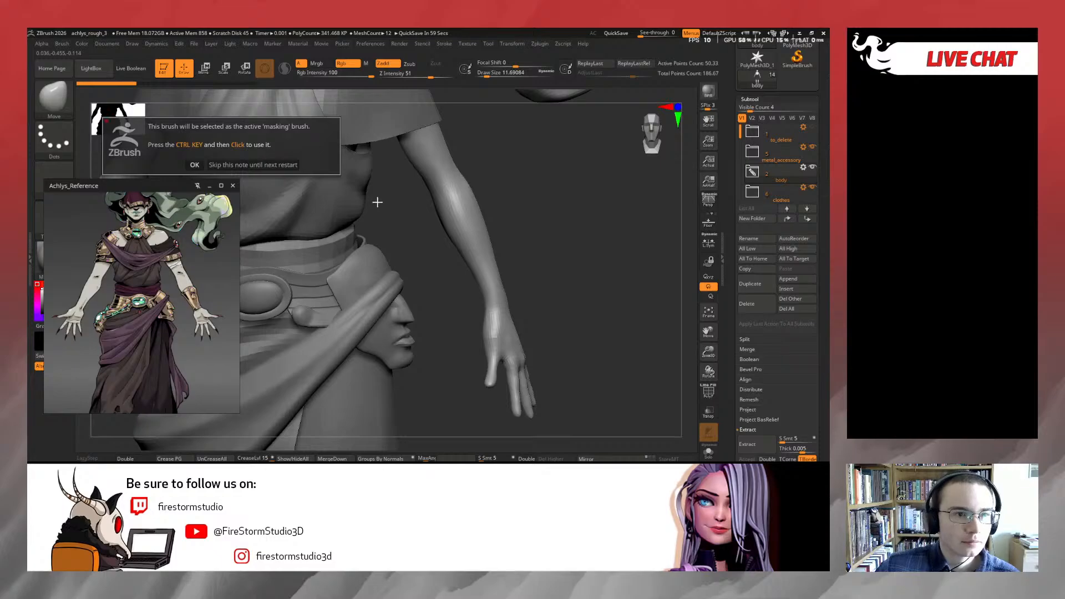
{"action": "left_click", "coordinate": [194, 165]}
{"action": "left_click_drag", "start_coordinate": [409, 207], "coordinate": [501, 207]}
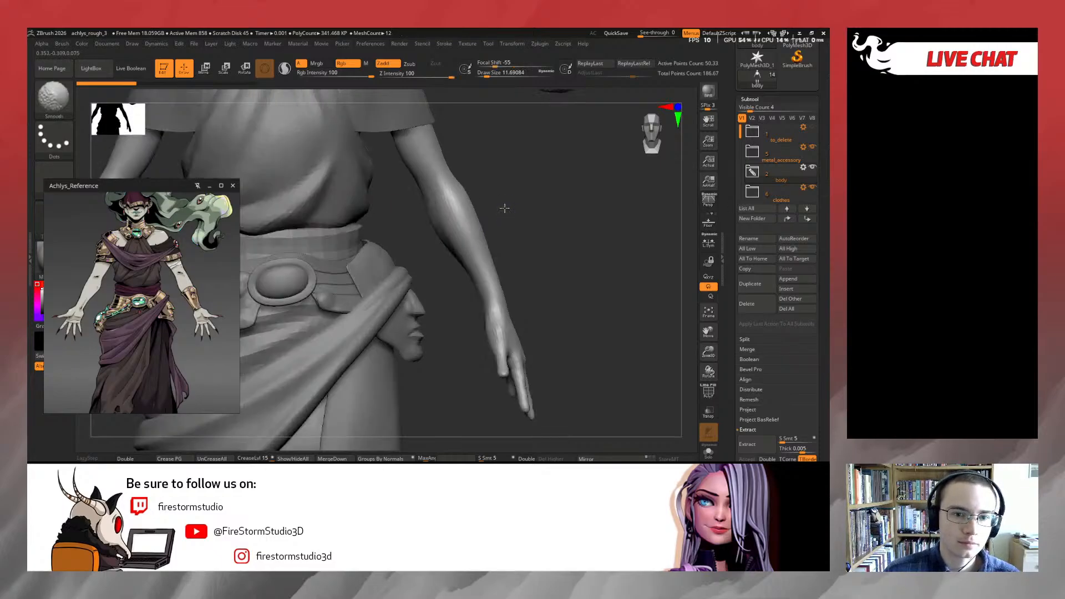
{"action": "key", "text": "ctrl"}
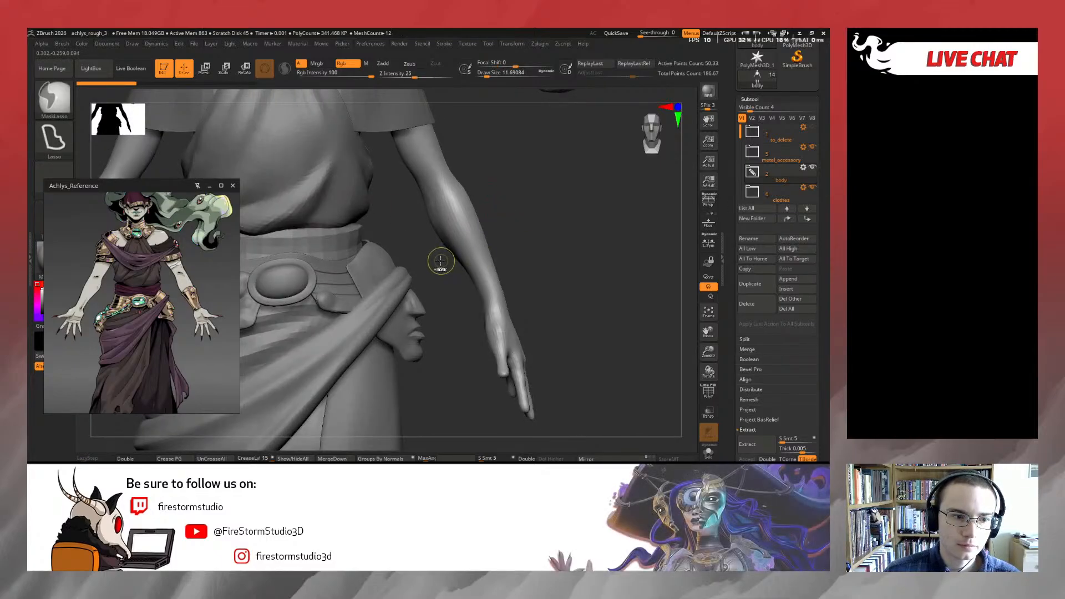
Mask the lower arm with MaskLasso, then unmask the hand from the wrist down, leaving a band around the forearm
{"action": "mouse_move", "coordinate": [502, 223]}
{"action": "left_mouse_down", "text": "ctrl"}
{"action": "mouse_move", "coordinate": [525, 295]}
{"action": "mouse_move", "coordinate": [477, 311]}
{"action": "left_mouse_up", "text": "ctrl"}
{"action": "left_click_drag", "start_coordinate": [538, 288], "coordinate": [498, 295]}
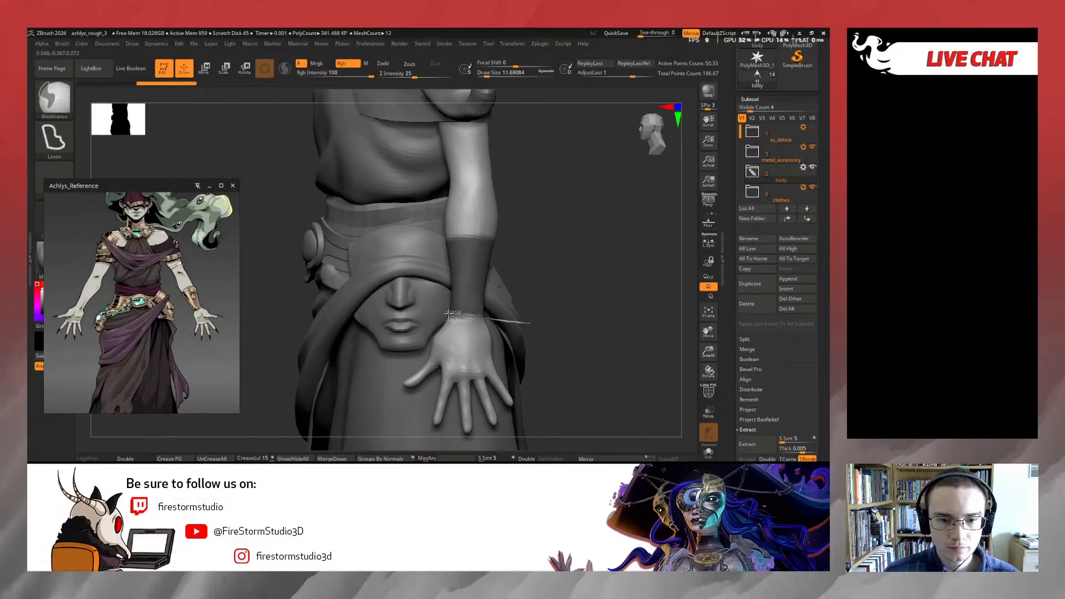
{"action": "mouse_move", "coordinate": [448, 313]}
{"action": "left_mouse_down", "text": "ctrl+alt"}
{"action": "mouse_move", "coordinate": [467, 402]}
{"action": "mouse_move", "coordinate": [477, 399]}
{"action": "left_mouse_up", "text": "ctrl+alt"}
{"action": "mouse_move", "coordinate": [620, 344]}
{"action": "left_mouse_down"}
{"action": "mouse_move", "coordinate": [537, 307]}
{"action": "mouse_move", "coordinate": [637, 311]}
{"action": "mouse_move", "coordinate": [537, 328]}
{"action": "left_mouse_up"}
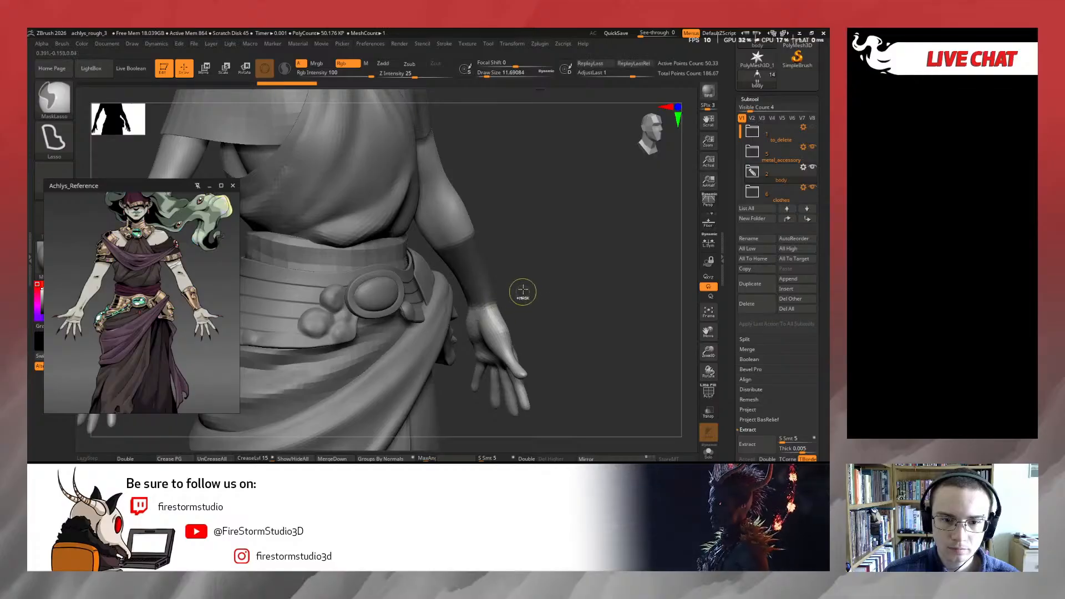
Make MaskPen the active masking brush and isolate the body for close work on the masked forearm
{"action": "left_click", "coordinate": [55, 100], "text": "ctrl"}
{"action": "left_click", "coordinate": [106, 108], "text": "ctrl"}
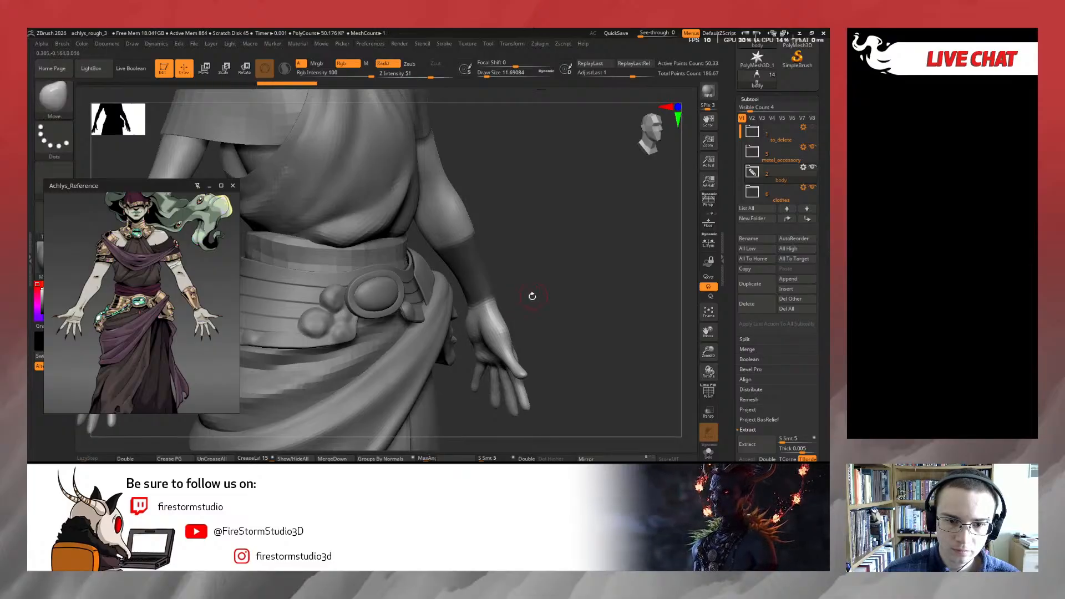
{"action": "left_click_drag", "start_coordinate": [530, 295], "coordinate": [455, 307]}
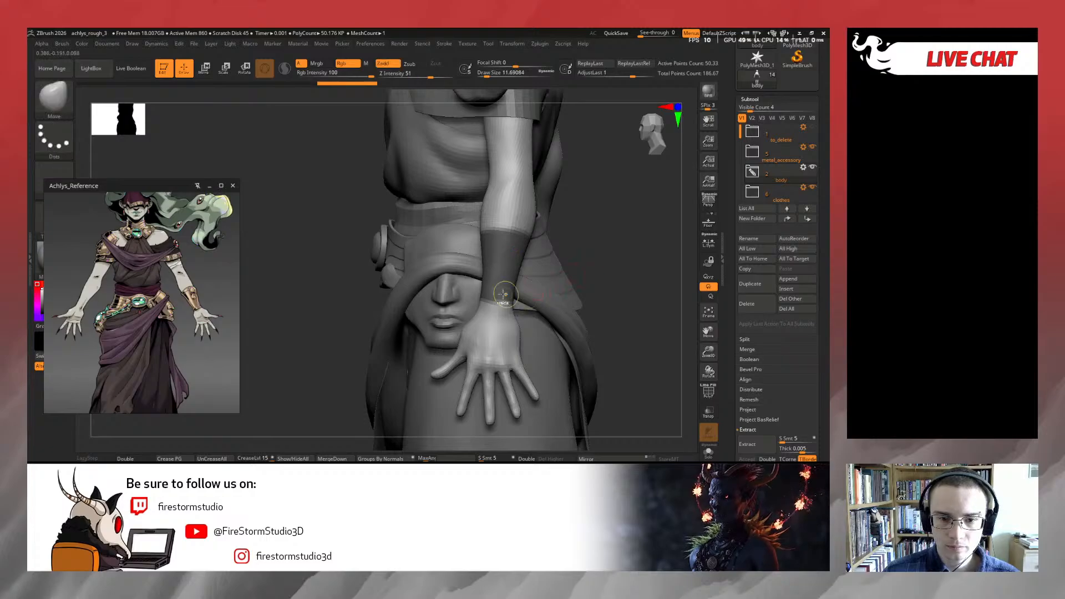
{"action": "right_click_drag", "start_coordinate": [504, 293], "coordinate": [503, 317]}
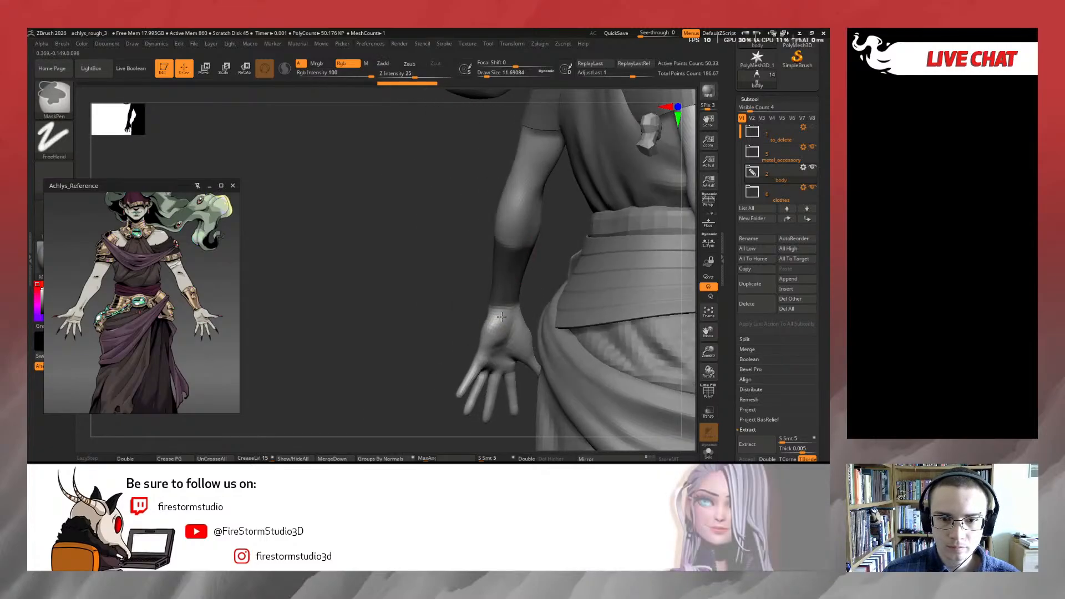
{"action": "mouse_move", "coordinate": [499, 315]}
{"action": "right_mouse_down"}
{"action": "mouse_move", "coordinate": [552, 318]}
{"action": "mouse_move", "coordinate": [575, 312]}
{"action": "mouse_move", "coordinate": [572, 293]}
{"action": "mouse_move", "coordinate": [494, 344]}
{"action": "mouse_move", "coordinate": [554, 371]}
{"action": "right_mouse_up"}
{"action": "left_click", "coordinate": [708, 451]}
{"action": "right_click_drag", "start_coordinate": [666, 409], "coordinate": [634, 289]}
Touch up the wrist and upper edges of the forearm mask from all sides with MaskPen, and end the body's isolation
{"action": "key", "text": "ctrl"}
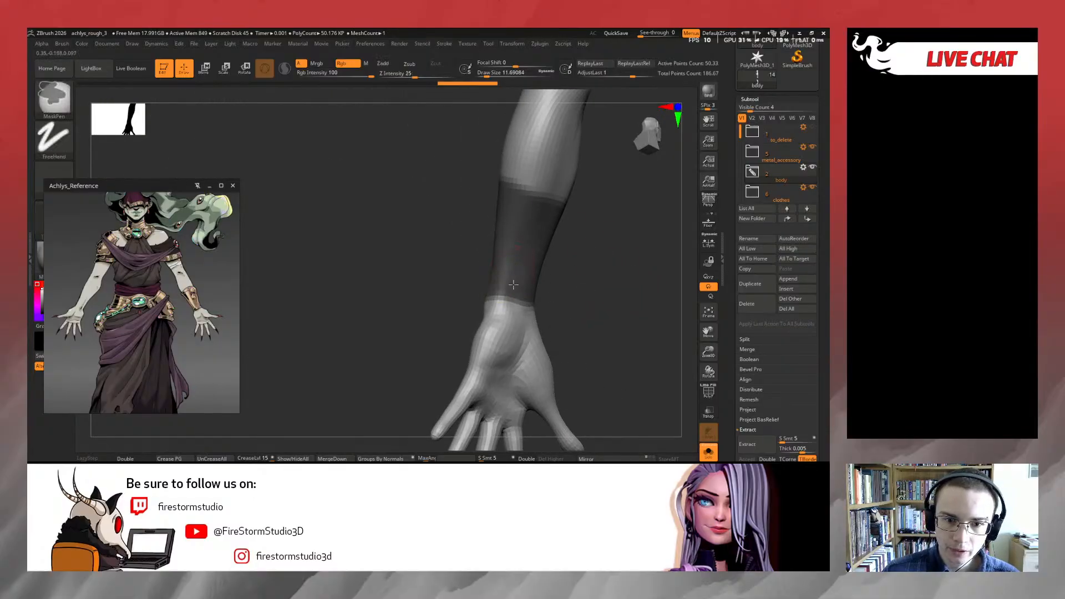
{"action": "mouse_move", "coordinate": [463, 273]}
{"action": "right_mouse_down"}
{"action": "mouse_move", "coordinate": [504, 290]}
{"action": "mouse_move", "coordinate": [477, 283]}
{"action": "mouse_move", "coordinate": [508, 280]}
{"action": "mouse_move", "coordinate": [480, 280]}
{"action": "right_mouse_up"}
{"action": "right_click_drag", "start_coordinate": [571, 264], "coordinate": [555, 244], "text": "ctrl"}
{"action": "mouse_move", "coordinate": [555, 244]}
{"action": "right_mouse_down"}
{"action": "mouse_move", "coordinate": [511, 262]}
{"action": "mouse_move", "coordinate": [557, 257]}
{"action": "mouse_move", "coordinate": [542, 276]}
{"action": "mouse_move", "coordinate": [575, 288]}
{"action": "mouse_move", "coordinate": [561, 293]}
{"action": "right_mouse_up"}
{"action": "key", "text": "ctrl"}
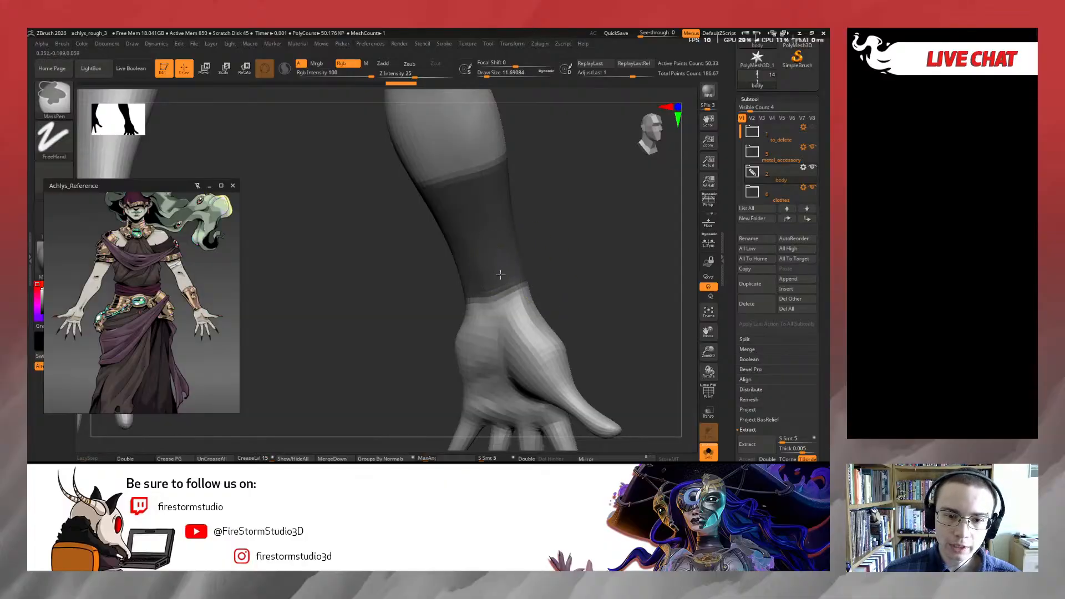
{"action": "right_click_drag", "start_coordinate": [575, 268], "coordinate": [550, 249], "text": "ctrl"}
{"action": "mouse_move", "coordinate": [550, 248]}
{"action": "right_mouse_down"}
{"action": "mouse_move", "coordinate": [461, 269]}
{"action": "mouse_move", "coordinate": [506, 266]}
{"action": "mouse_move", "coordinate": [563, 237]}
{"action": "mouse_move", "coordinate": [580, 266]}
{"action": "mouse_move", "coordinate": [517, 190]}
{"action": "mouse_move", "coordinate": [488, 199]}
{"action": "mouse_move", "coordinate": [513, 192]}
{"action": "mouse_move", "coordinate": [516, 222]}
{"action": "mouse_move", "coordinate": [544, 235]}
{"action": "mouse_move", "coordinate": [537, 264]}
{"action": "mouse_move", "coordinate": [483, 207]}
{"action": "right_mouse_up"}
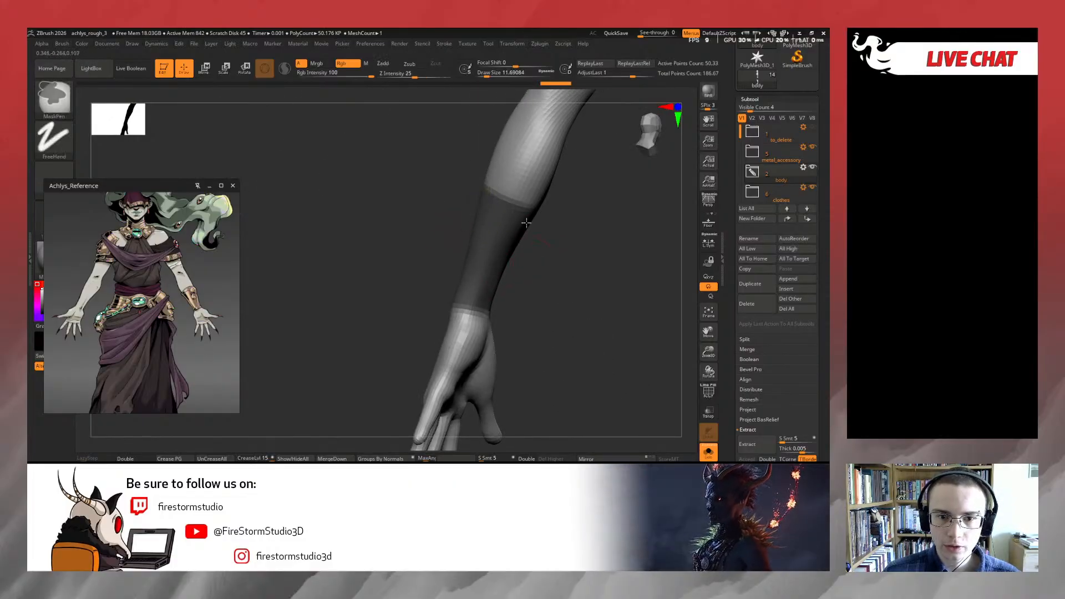
{"action": "mouse_move", "coordinate": [564, 242]}
{"action": "right_mouse_down"}
{"action": "mouse_move", "coordinate": [582, 245]}
{"action": "mouse_move", "coordinate": [486, 275]}
{"action": "mouse_move", "coordinate": [524, 260]}
{"action": "mouse_move", "coordinate": [529, 305]}
{"action": "right_mouse_up"}
{"action": "key", "text": "ctrl"}
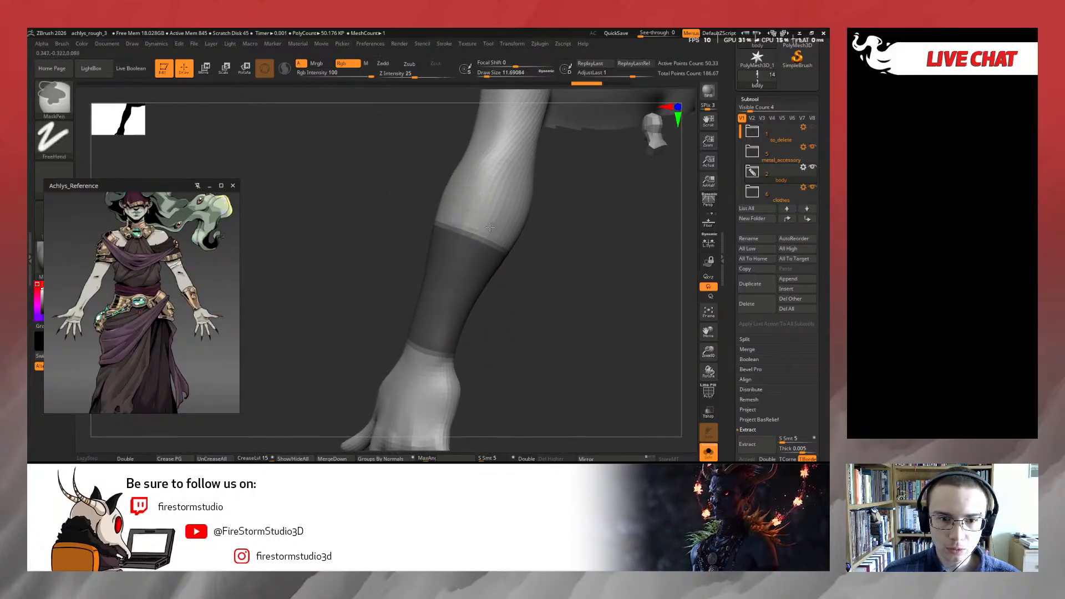
{"action": "right_click_drag", "start_coordinate": [547, 257], "coordinate": [468, 261]}
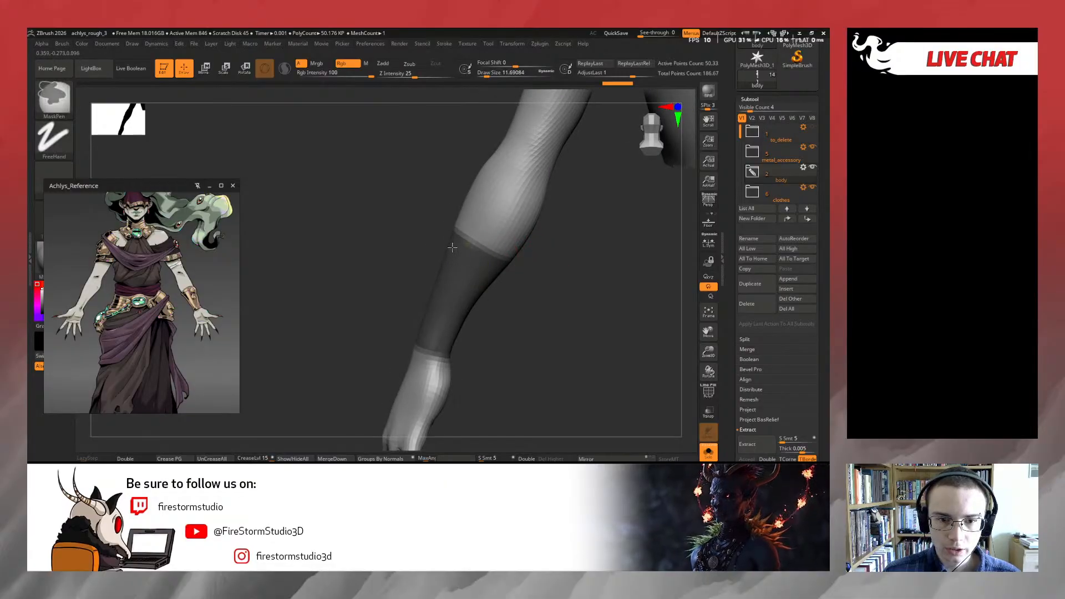
{"action": "mouse_move", "coordinate": [523, 304]}
{"action": "right_mouse_down"}
{"action": "mouse_move", "coordinate": [466, 287]}
{"action": "mouse_move", "coordinate": [548, 309]}
{"action": "mouse_move", "coordinate": [641, 412]}
{"action": "right_mouse_up"}
{"action": "left_click", "coordinate": [709, 454]}
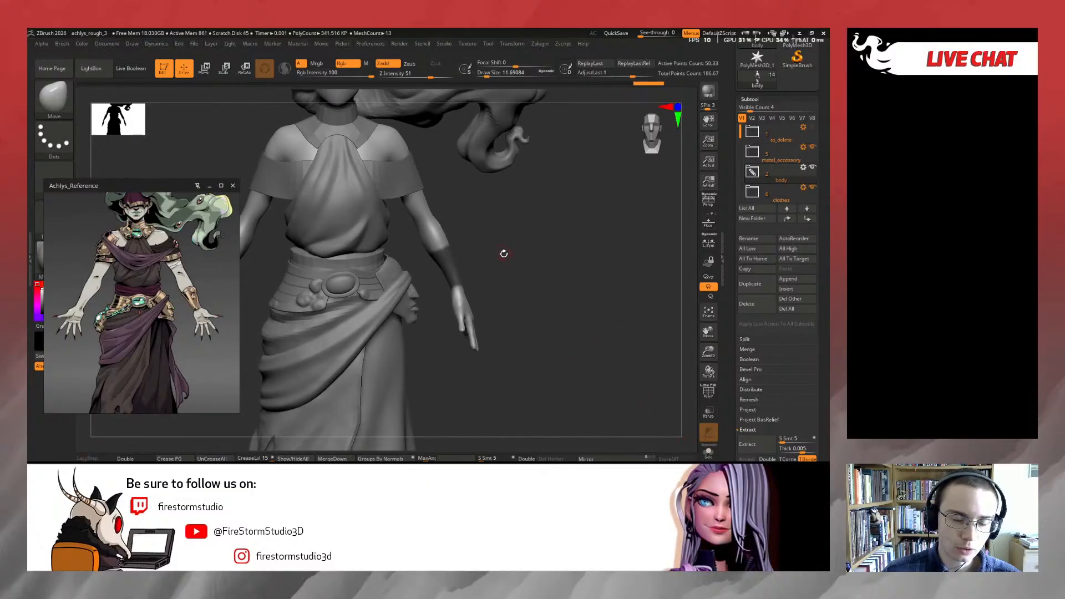
Compare the masked forearm with the reference artwork, examining the length and placement of the gold forearm bracer
{"action": "right_click_drag", "start_coordinate": [503, 252], "coordinate": [532, 315], "text": "ctrl"}
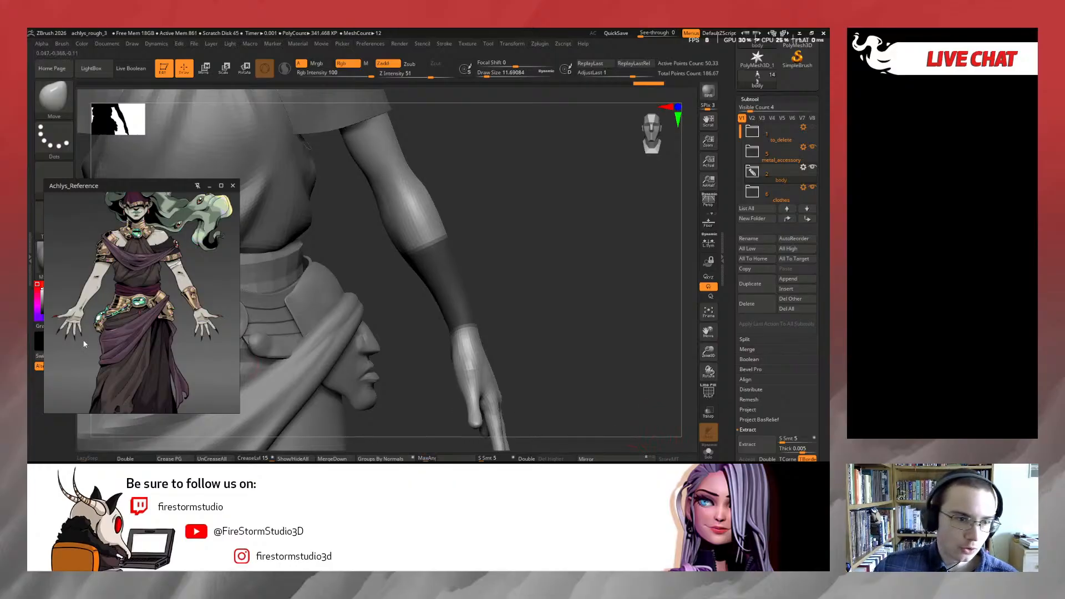
{"action": "scroll", "coordinate": [183, 261], "scroll_direction": "up", "scroll_amount": 2}
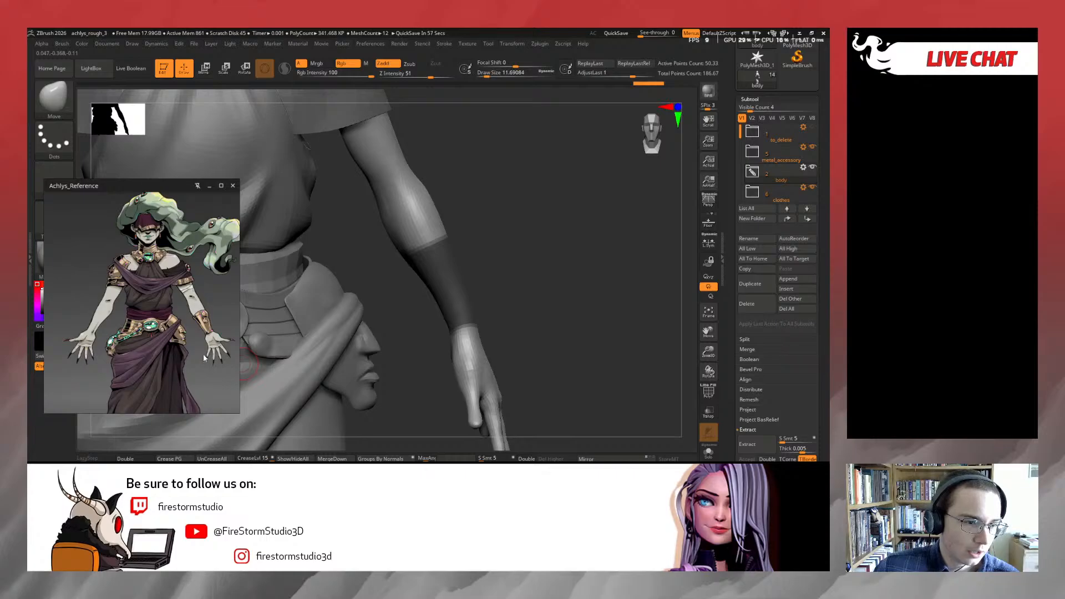
{"action": "scroll", "coordinate": [144, 359], "scroll_direction": "down", "scroll_amount": 3}
{"action": "middle_click_drag", "start_coordinate": [165, 337], "coordinate": [164, 270]}
{"action": "scroll", "coordinate": [147, 260], "scroll_direction": "up", "scroll_amount": 2}
{"action": "scroll", "coordinate": [147, 260], "scroll_direction": "up", "scroll_amount": 2}
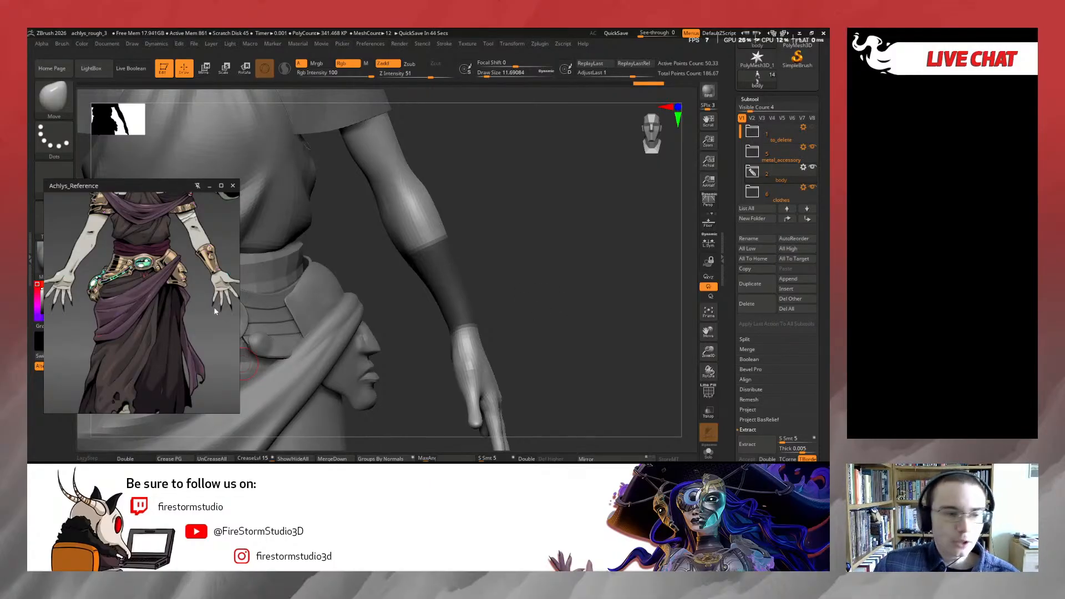
{"action": "scroll", "coordinate": [212, 304], "scroll_direction": "down", "scroll_amount": 1}
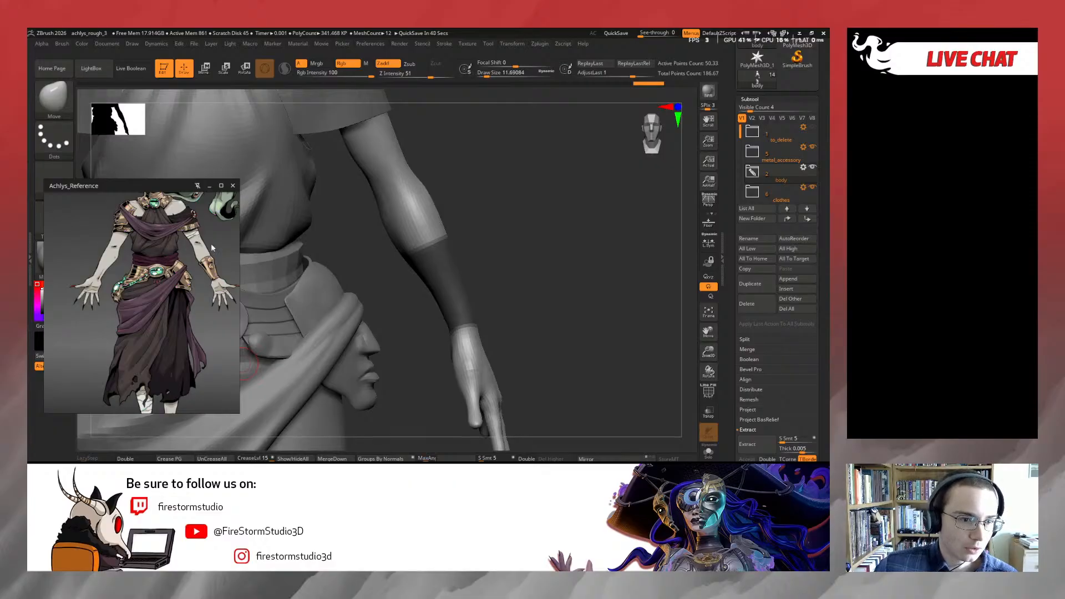
{"action": "scroll", "coordinate": [188, 268], "scroll_direction": "up", "scroll_amount": 4}
{"action": "scroll", "coordinate": [188, 268], "scroll_direction": "down", "scroll_amount": 3}
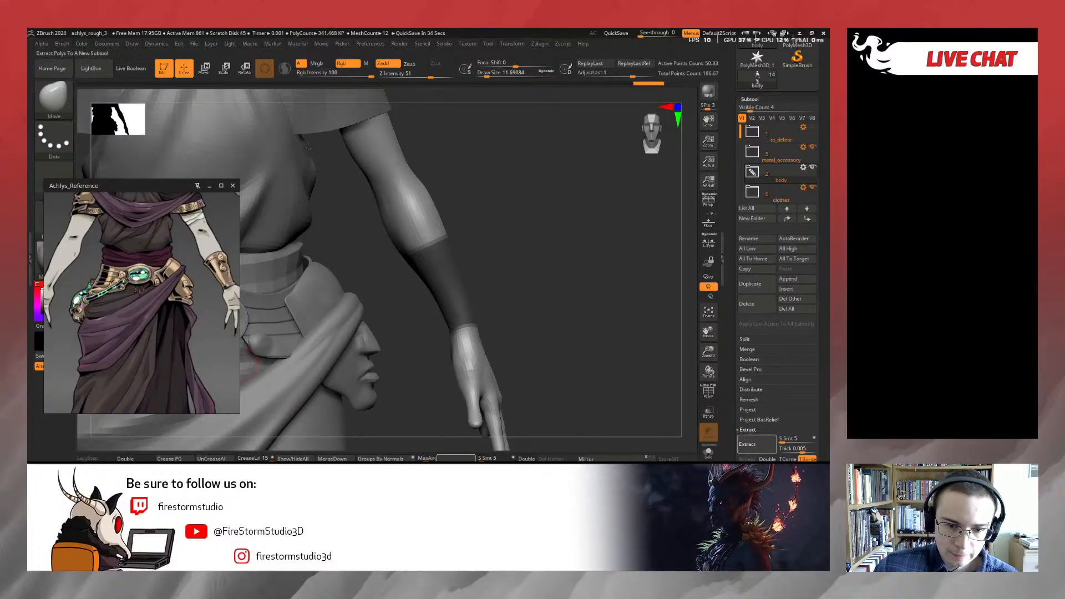
Try extracting a bracer shell from the masked forearm at a thickness of 0.005 and check it on the arm
{"action": "left_click_drag", "start_coordinate": [542, 395], "coordinate": [565, 373]}
{"action": "left_click", "coordinate": [708, 452]}
{"action": "left_click", "coordinate": [708, 452]}
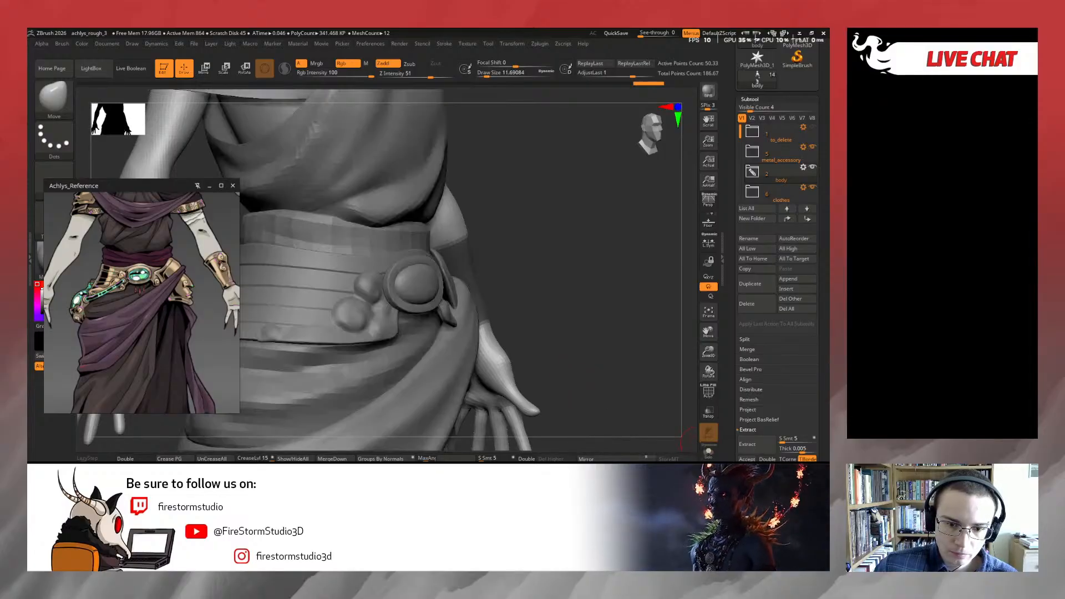
{"action": "left_click_drag", "start_coordinate": [564, 388], "coordinate": [541, 389]}
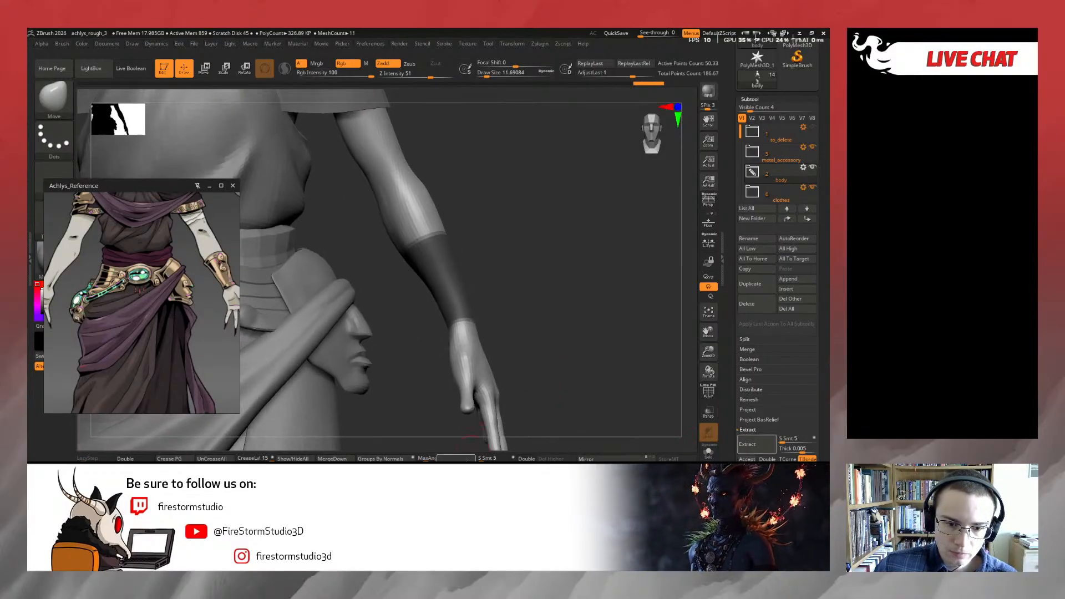
{"action": "left_click", "coordinate": [749, 443]}
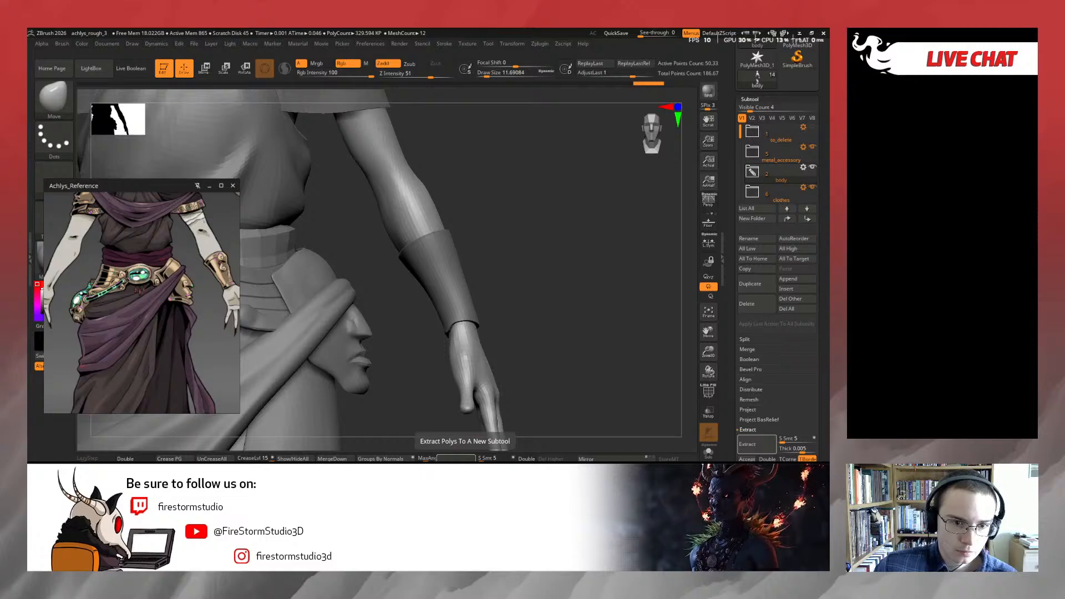
Set the extract thickness to 0.0075, extract the masked forearm band, and accept it as a new bracer subtool
{"action": "left_click", "coordinate": [793, 448]}
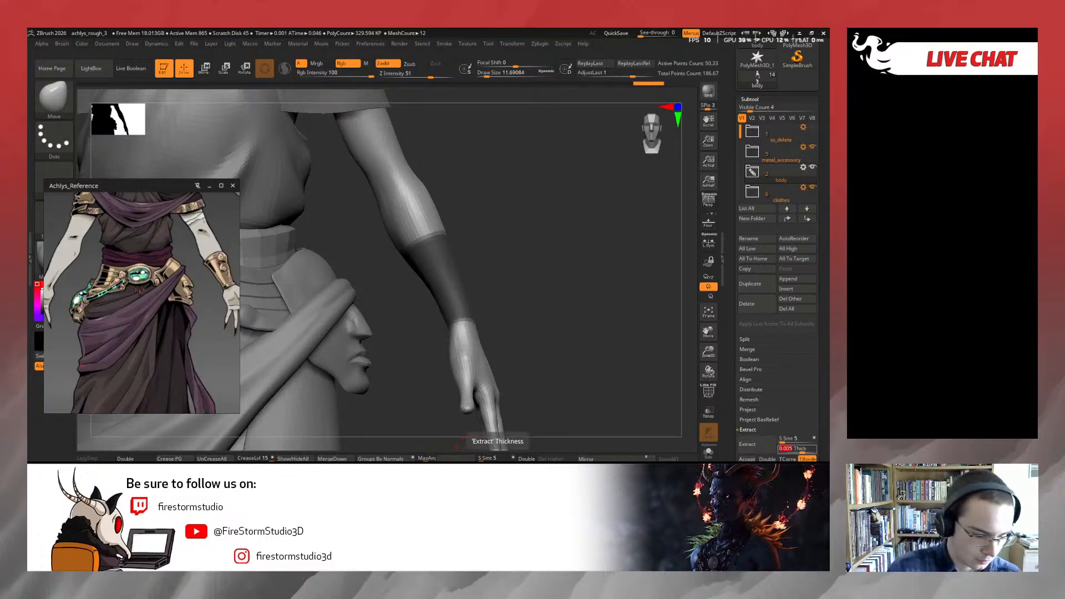
{"action": "type", "text": "0.0075"}
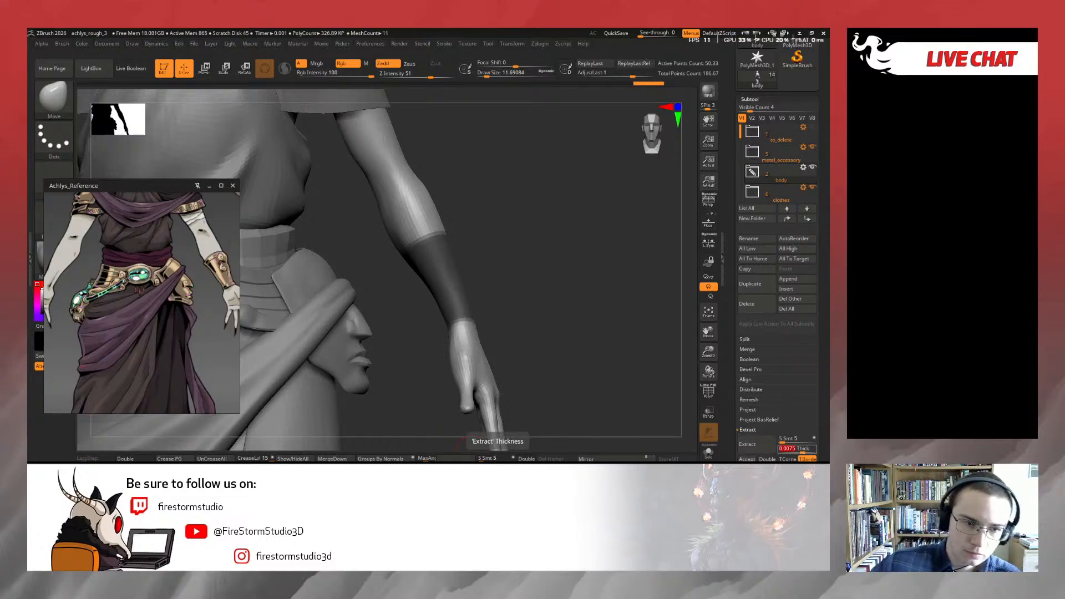
{"action": "key", "text": "Return"}
{"action": "left_click", "coordinate": [756, 444]}
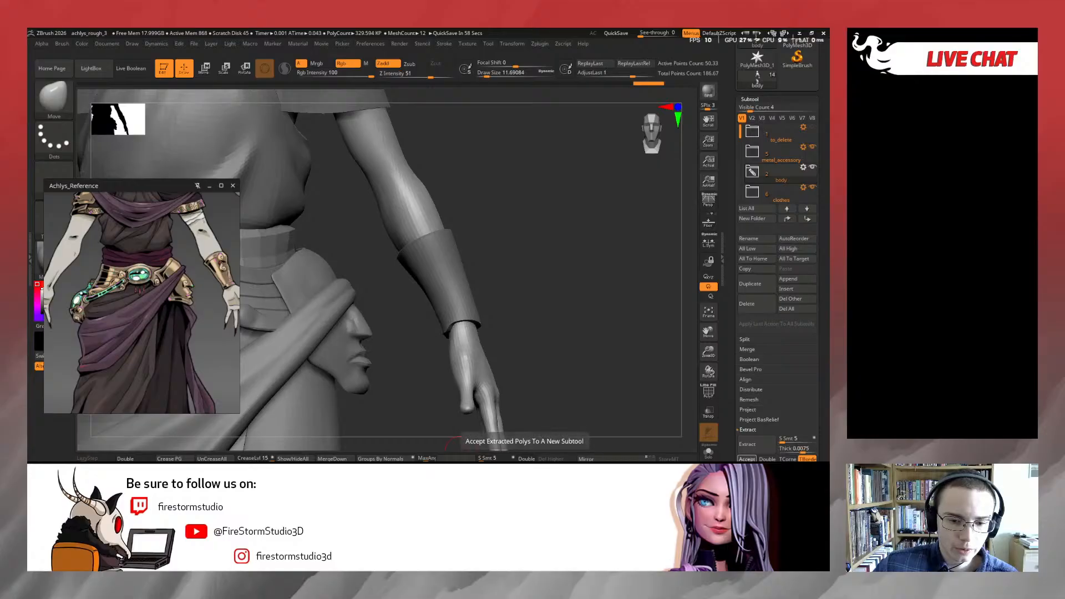
{"action": "left_click", "coordinate": [462, 455]}
Isolate the extracted bracer and display its wireframe and polygroups
{"action": "left_click_drag", "start_coordinate": [533, 361], "coordinate": [523, 384]}
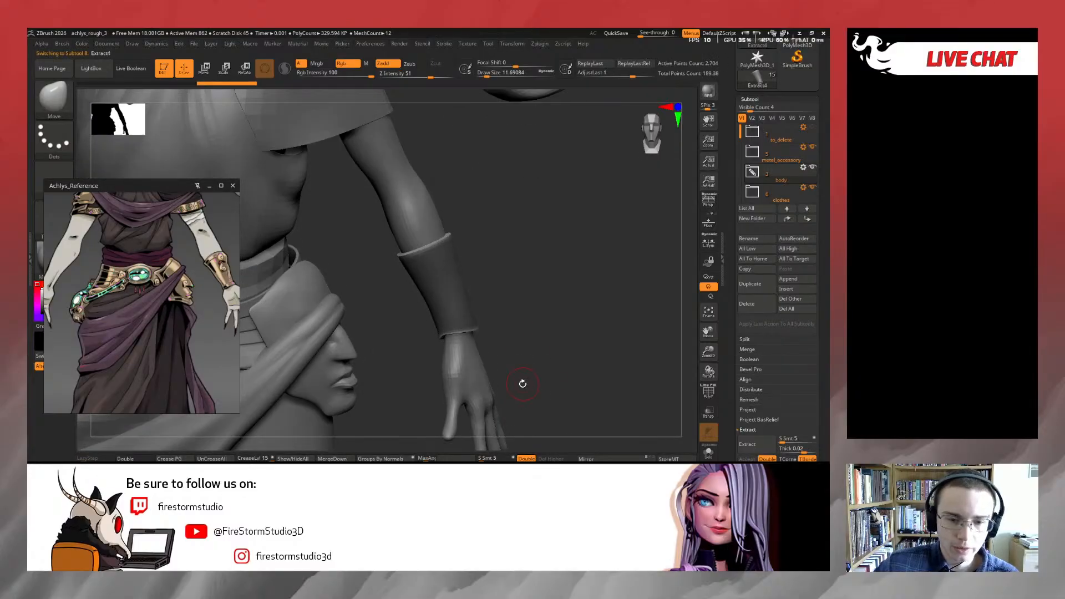
{"action": "left_click_drag", "start_coordinate": [376, 227], "coordinate": [685, 356]}
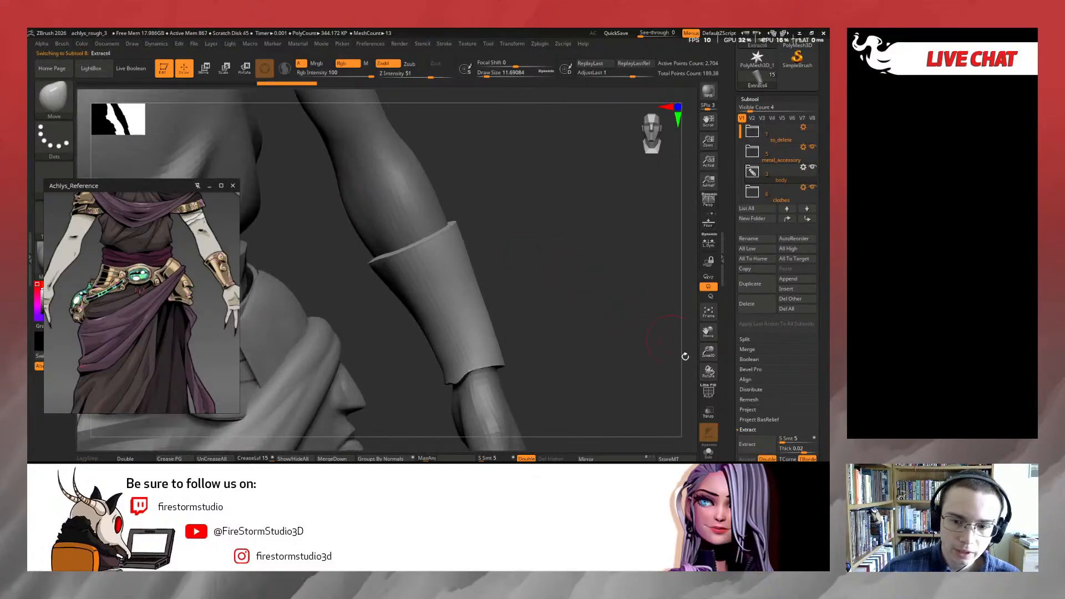
{"action": "left_click", "coordinate": [708, 453]}
{"action": "mouse_move", "coordinate": [568, 366]}
{"action": "left_mouse_down"}
{"action": "mouse_move", "coordinate": [601, 326]}
{"action": "mouse_move", "coordinate": [644, 344]}
{"action": "left_mouse_up"}
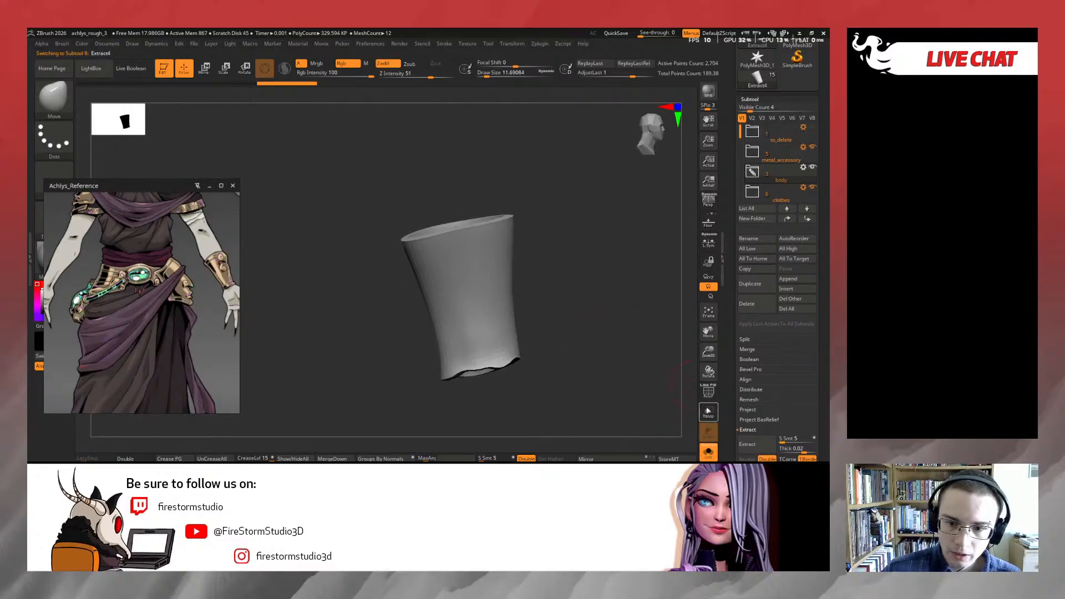
{"action": "left_click", "coordinate": [709, 392]}
{"action": "left_click_drag", "start_coordinate": [623, 380], "coordinate": [702, 396]}
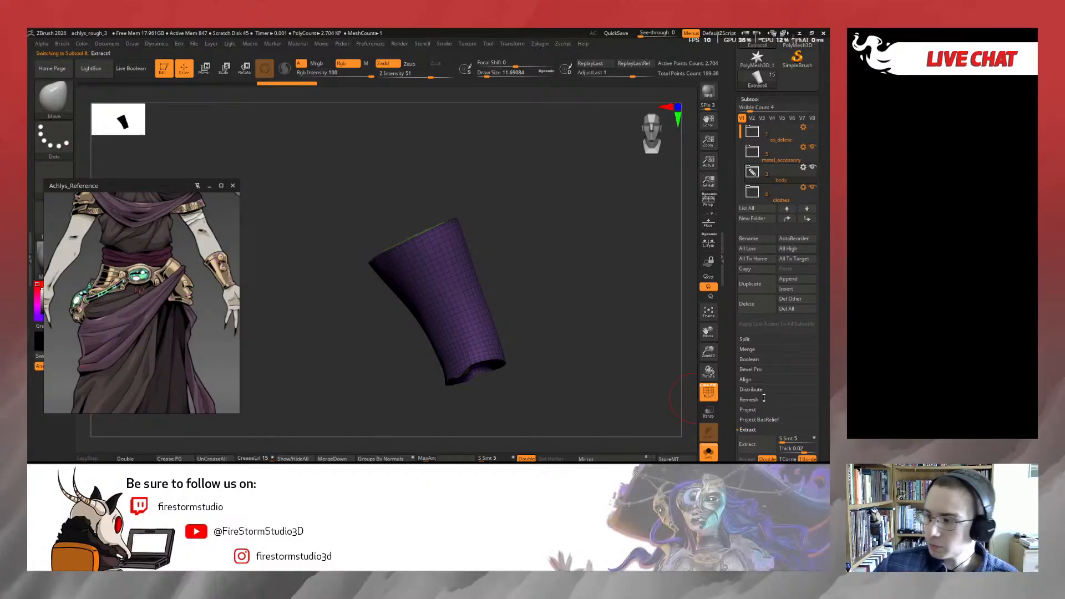
Remesh the bracer with ZRemesher at a target polygon count of 0.1, keeping its polygroups
{"action": "scroll", "coordinate": [788, 399], "scroll_direction": "down", "scroll_amount": 3}
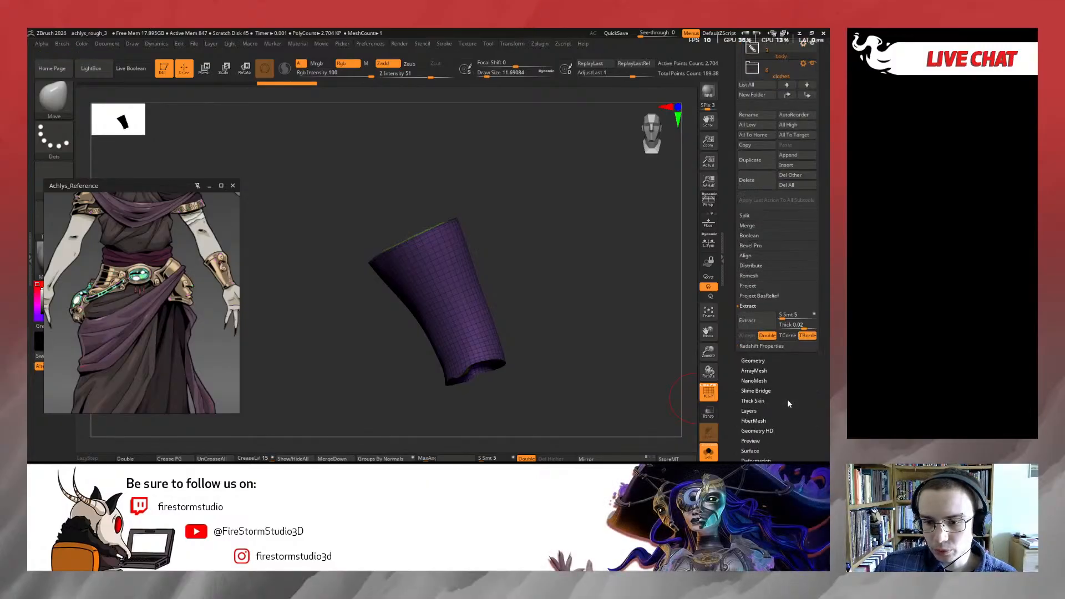
{"action": "left_click", "coordinate": [752, 361]}
{"action": "left_click", "coordinate": [753, 223]}
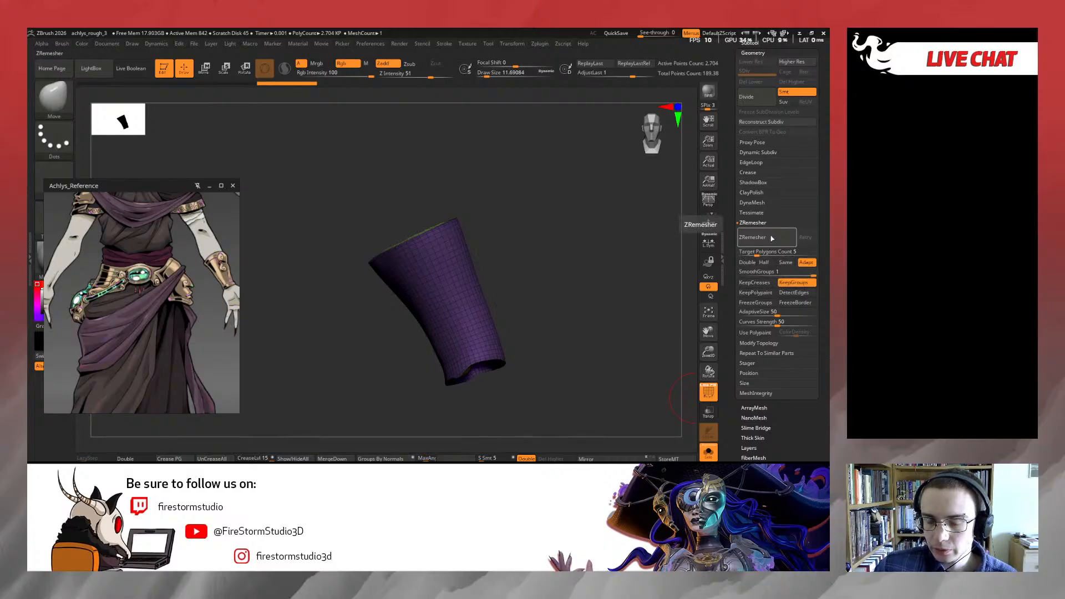
{"action": "left_click", "coordinate": [754, 252]}
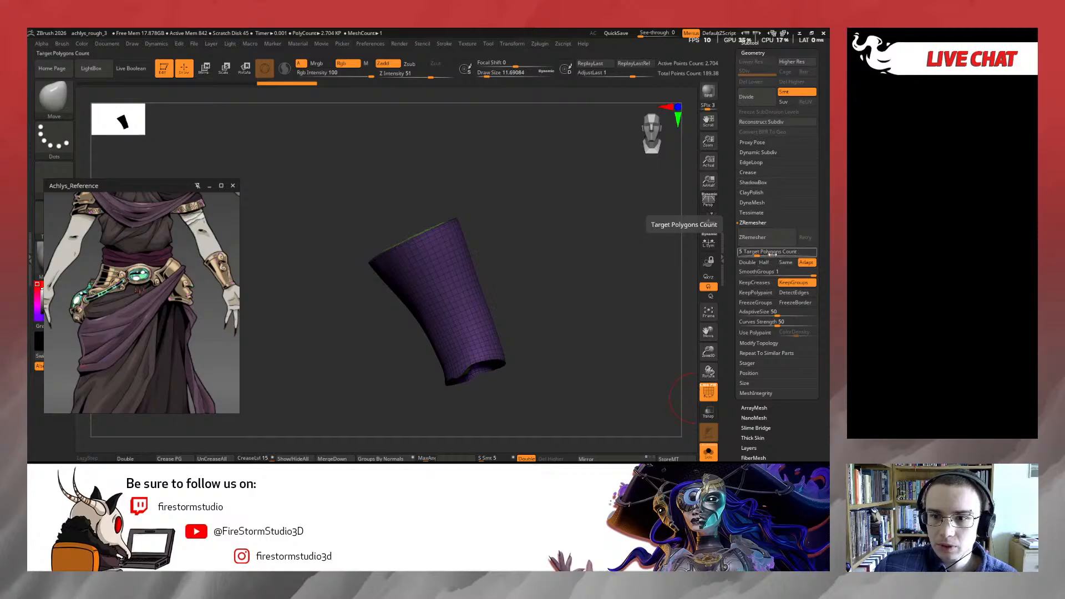
{"action": "key", "text": "Return"}
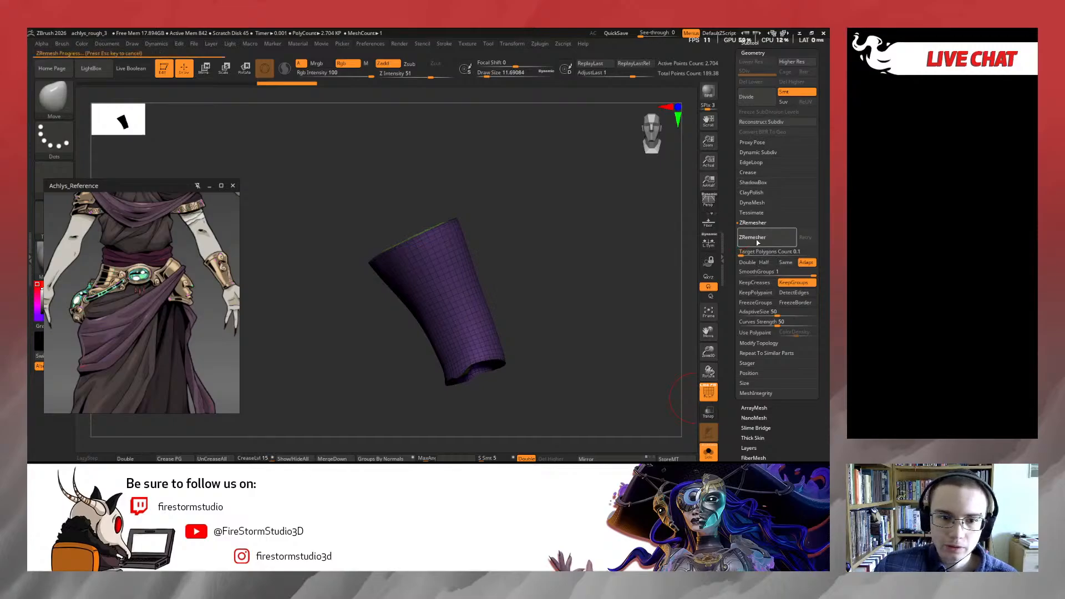
Examine the remeshed bracer's topology in isolation and its fit on the forearm within the whole figure
{"action": "left_click_drag", "start_coordinate": [594, 238], "coordinate": [537, 261]}
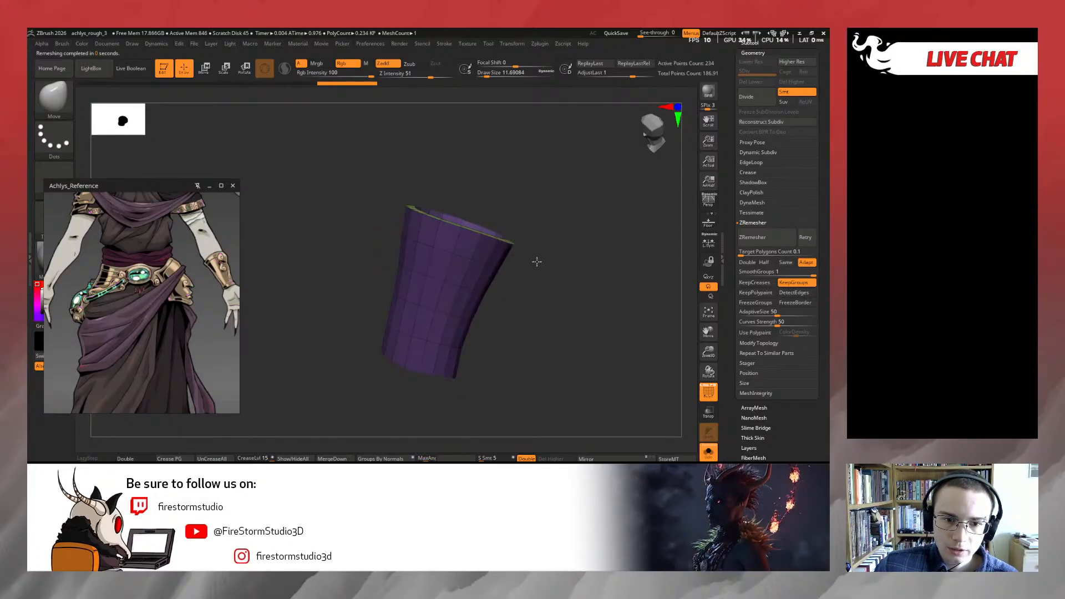
{"action": "left_click_drag", "start_coordinate": [522, 310], "coordinate": [581, 322]}
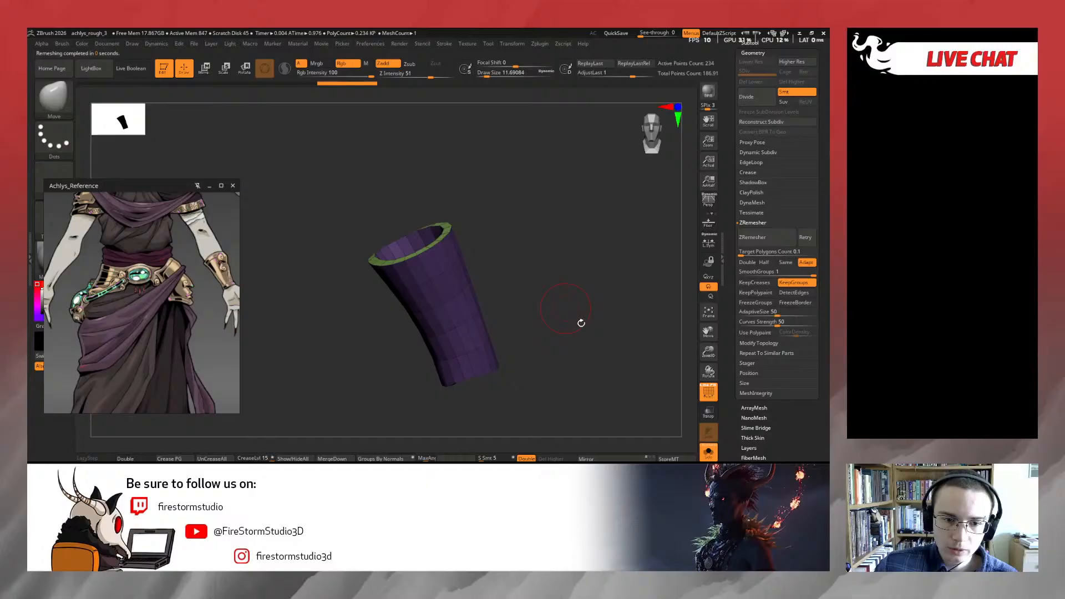
{"action": "left_click", "coordinate": [707, 453]}
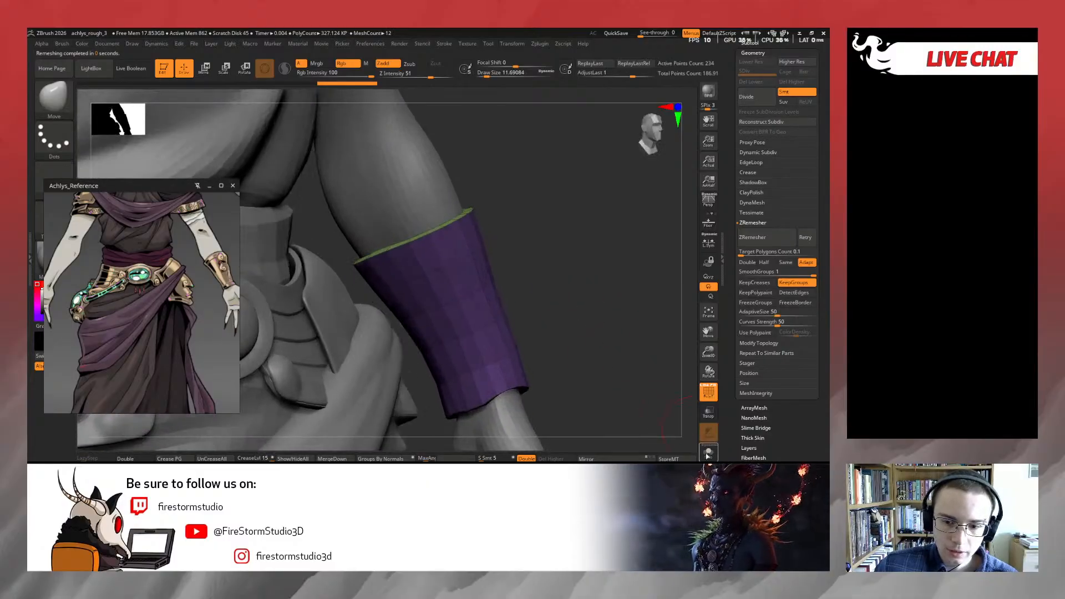
{"action": "left_click", "coordinate": [708, 455]}
{"action": "left_click_drag", "start_coordinate": [591, 360], "coordinate": [630, 317]}
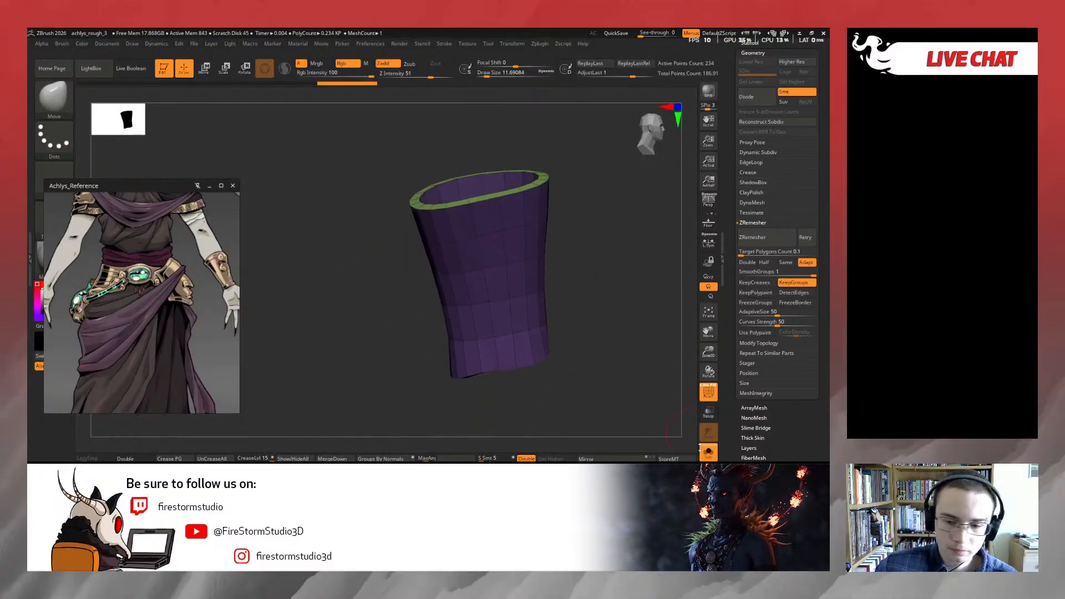
{"action": "left_click", "coordinate": [706, 452]}
{"action": "mouse_move", "coordinate": [683, 360]}
{"action": "left_mouse_down", "text": "alt"}
{"action": "mouse_move", "coordinate": [597, 243]}
{"action": "mouse_move", "coordinate": [556, 264]}
{"action": "left_mouse_up", "text": "alt"}
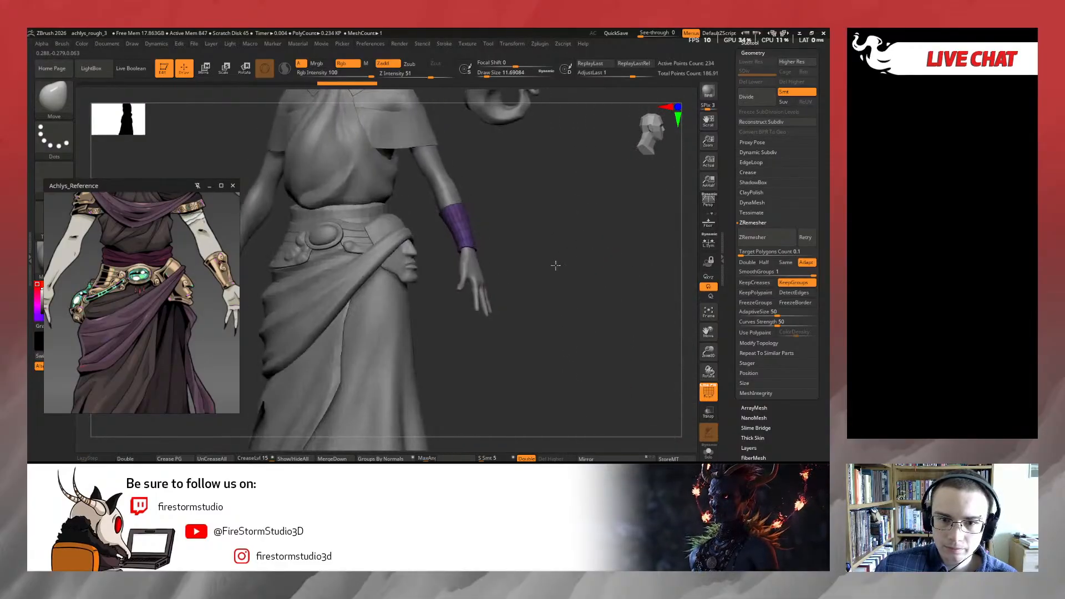
Select the body subtool, show only the arm wearing the bracer, and hide every subtool folder except body
{"action": "left_click", "coordinate": [444, 198], "text": "alt"}
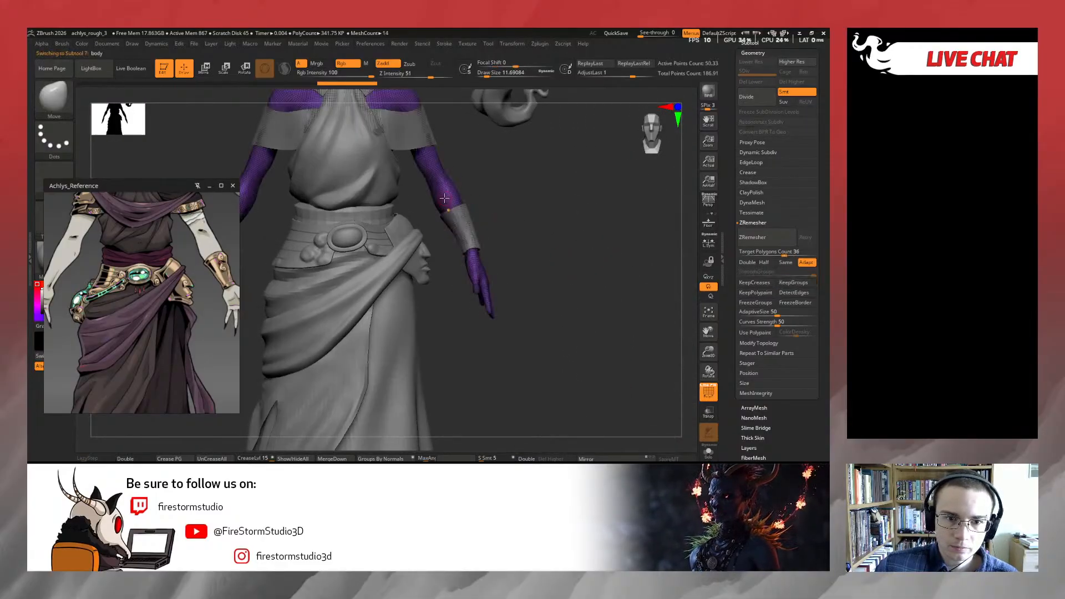
{"action": "left_click_drag", "start_coordinate": [533, 161], "coordinate": [416, 343], "text": "ctrl+shift"}
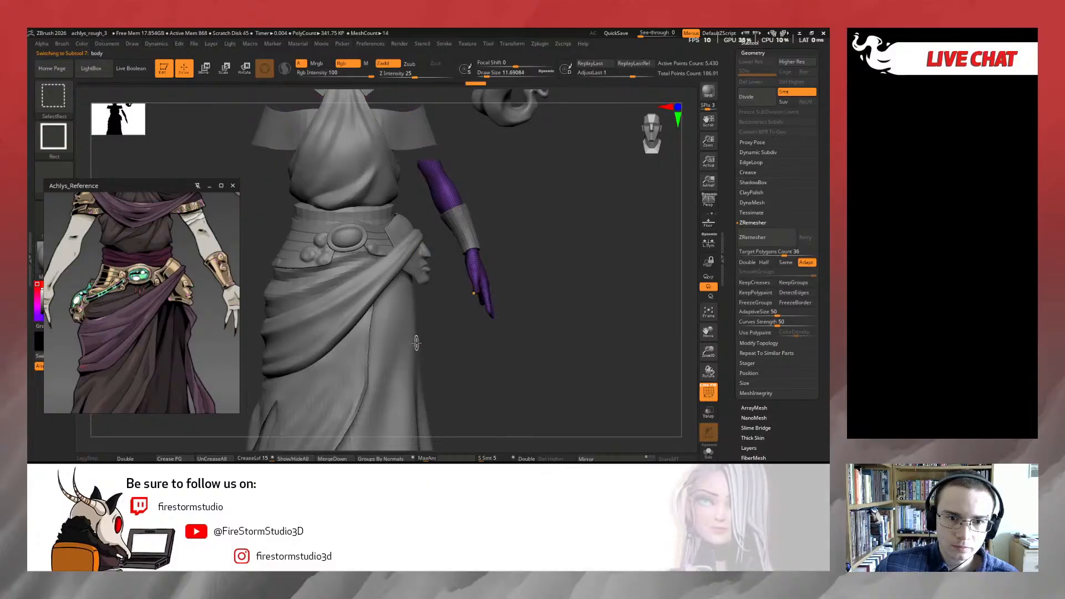
{"action": "left_click_drag", "start_coordinate": [491, 265], "coordinate": [515, 303], "text": "alt"}
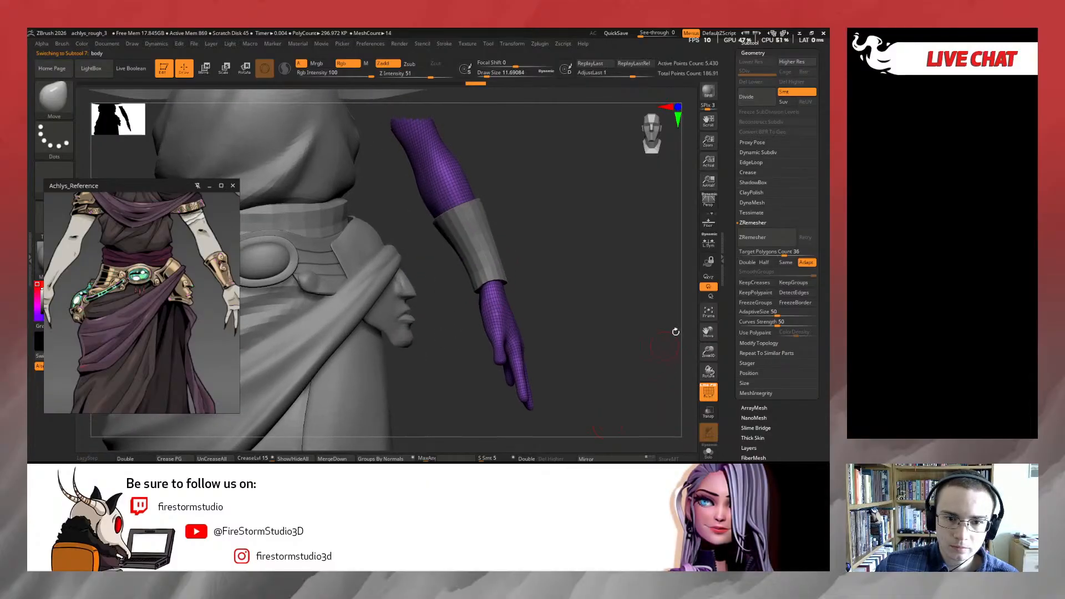
{"action": "scroll", "coordinate": [791, 151], "scroll_direction": "up", "scroll_amount": 3}
{"action": "left_click", "coordinate": [762, 128]}
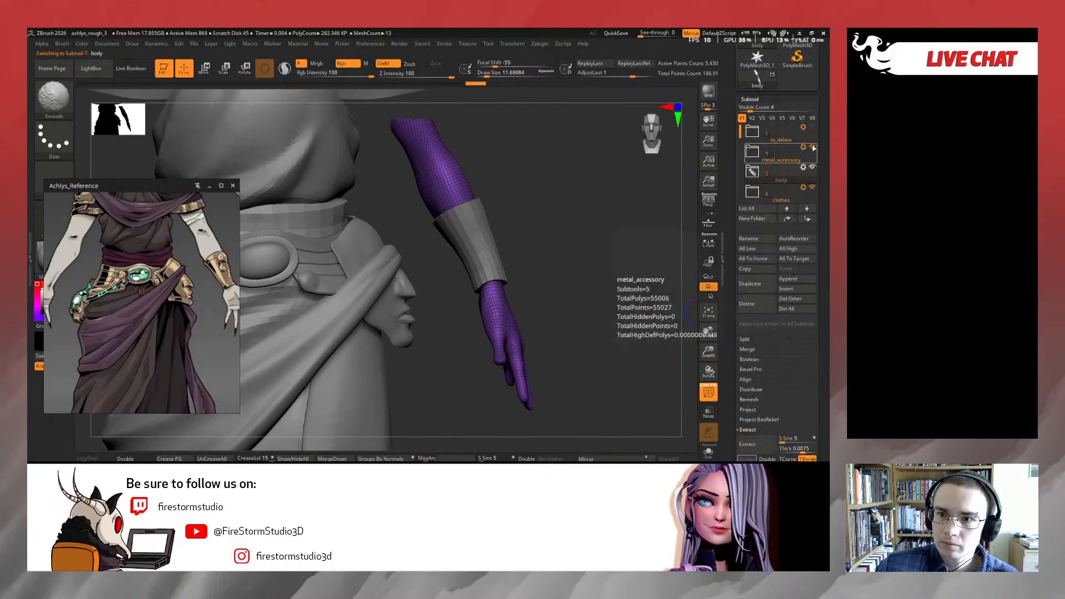
{"action": "left_click", "coordinate": [812, 147], "text": "shift"}
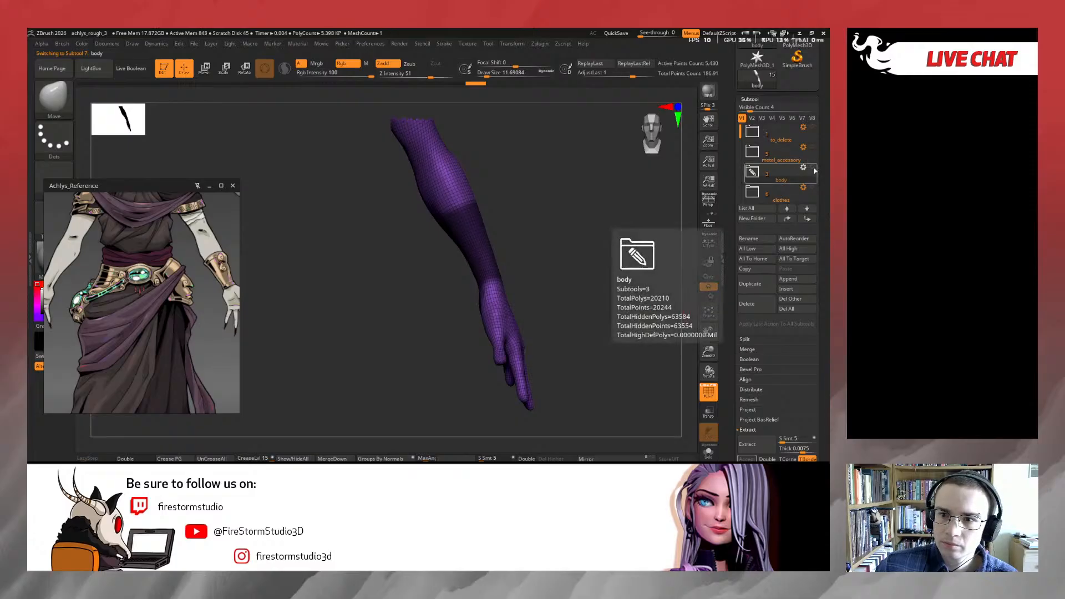
{"action": "left_click", "coordinate": [812, 168]}
Select the bracer and start fitting its wrist-side rim around the wrist with the Move brush at draw sizes of about 14 to 20
{"action": "left_click", "coordinate": [490, 254], "text": "alt"}
{"action": "mouse_move", "coordinate": [532, 230]}
{"action": "left_mouse_down"}
{"action": "mouse_move", "coordinate": [586, 248]}
{"action": "mouse_move", "coordinate": [594, 272]}
{"action": "mouse_move", "coordinate": [534, 309]}
{"action": "left_mouse_up"}
{"action": "key", "text": "s"}
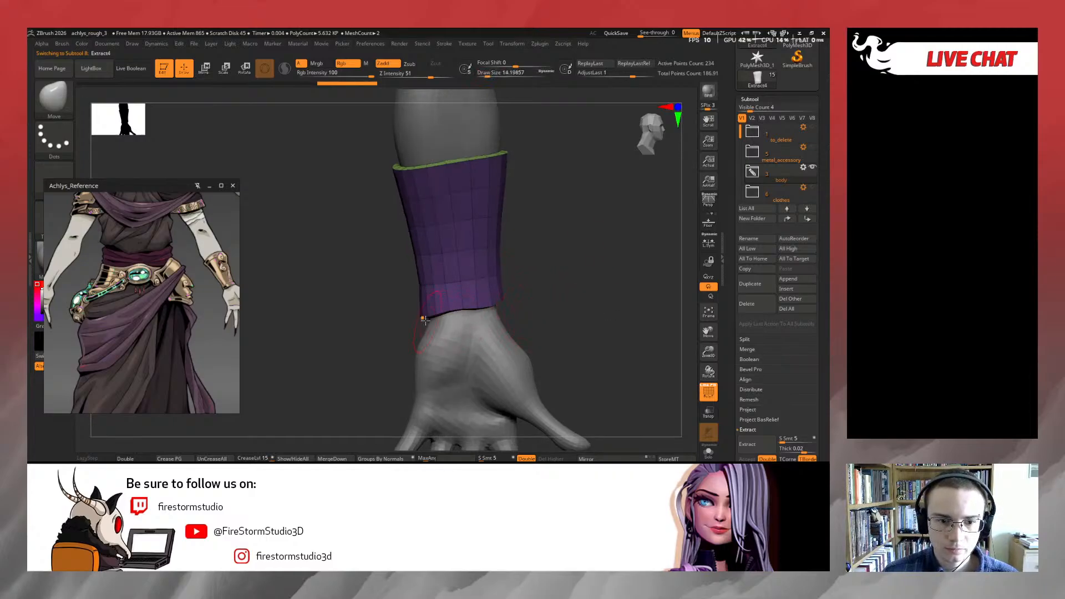
{"action": "mouse_move", "coordinate": [422, 312]}
{"action": "left_mouse_down"}
{"action": "mouse_move", "coordinate": [515, 290]}
{"action": "mouse_move", "coordinate": [466, 305]}
{"action": "mouse_move", "coordinate": [492, 322]}
{"action": "mouse_move", "coordinate": [566, 281]}
{"action": "mouse_move", "coordinate": [520, 299]}
{"action": "mouse_move", "coordinate": [546, 304]}
{"action": "mouse_move", "coordinate": [505, 304]}
{"action": "mouse_move", "coordinate": [509, 279]}
{"action": "left_mouse_up"}
{"action": "key", "text": "s"}
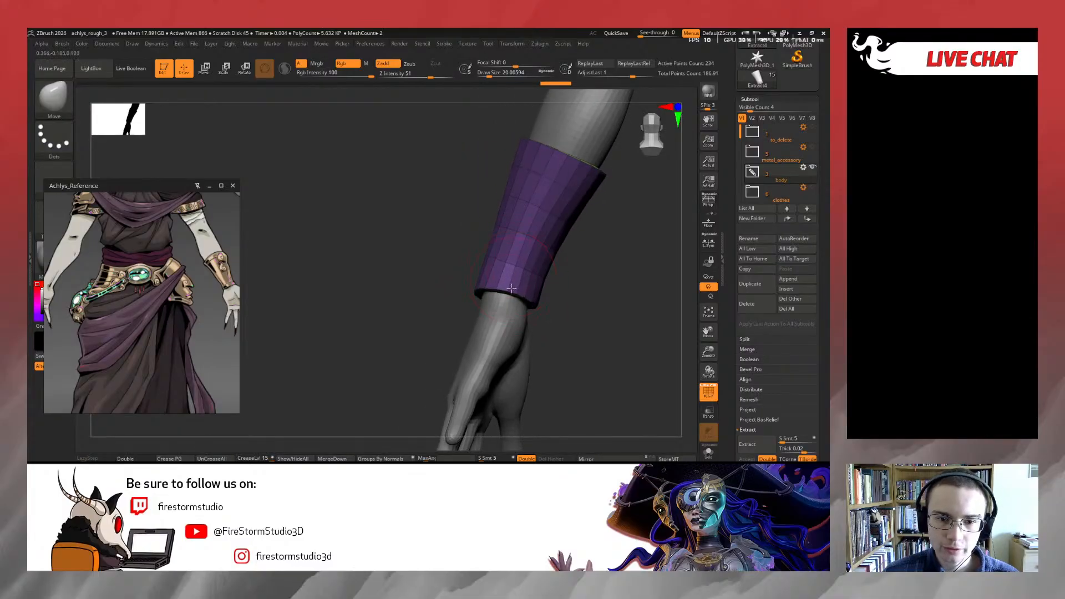
{"action": "right_click_drag", "start_coordinate": [550, 282], "coordinate": [571, 288]}
{"action": "key", "text": "s"}
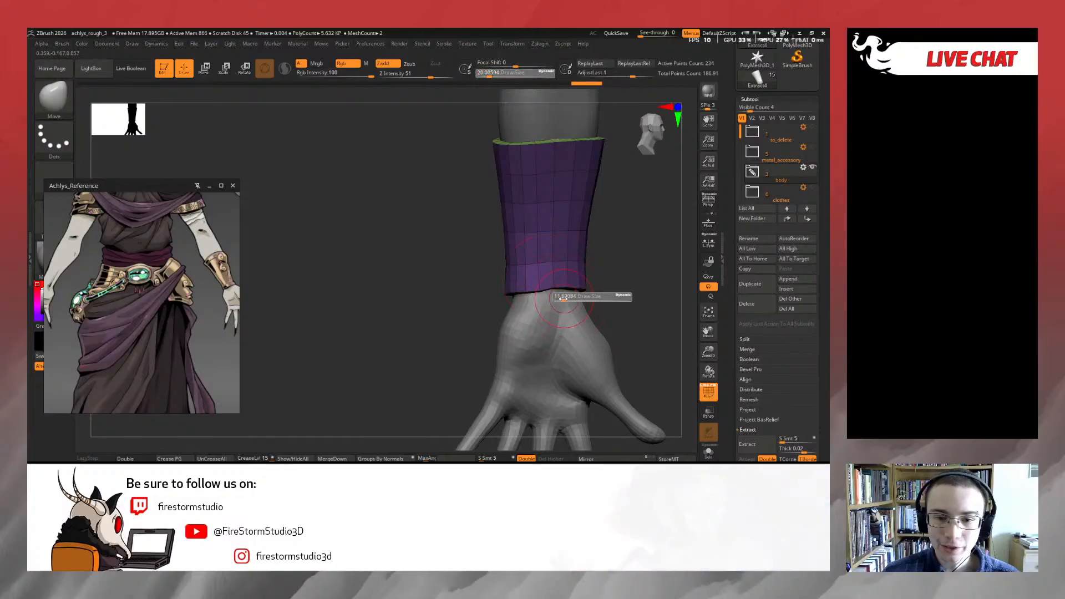
{"action": "mouse_move", "coordinate": [566, 300]}
{"action": "left_mouse_down"}
{"action": "mouse_move", "coordinate": [587, 279]}
{"action": "mouse_move", "coordinate": [555, 285]}
{"action": "left_mouse_up"}
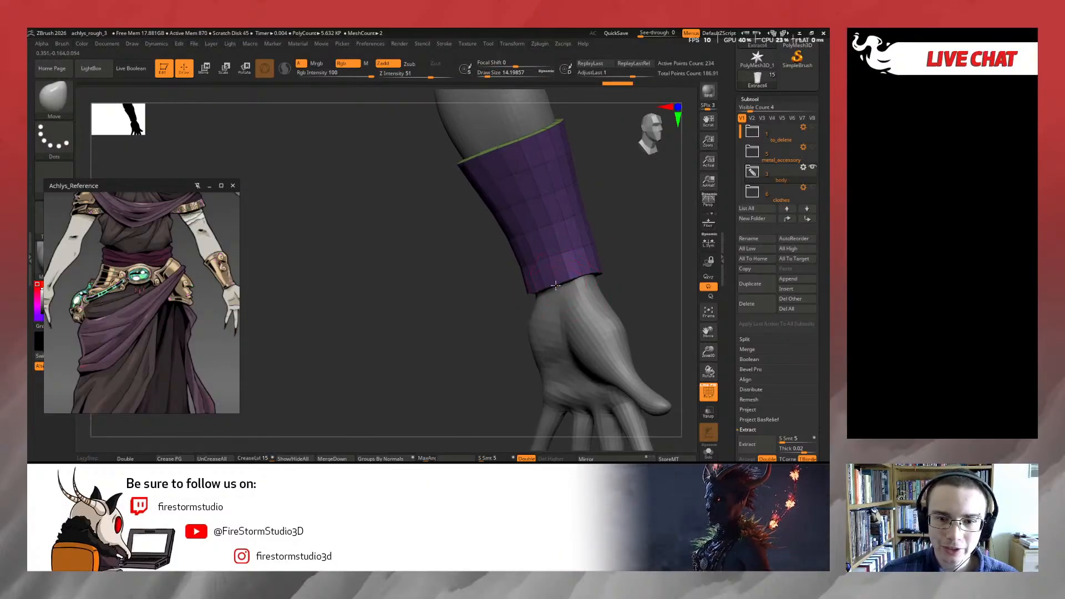
Reshape the bracer's wrist opening on the palm and thumb sides with the Move brush, using a draw size of about 18
{"action": "right_click_drag", "start_coordinate": [577, 269], "coordinate": [592, 275]}
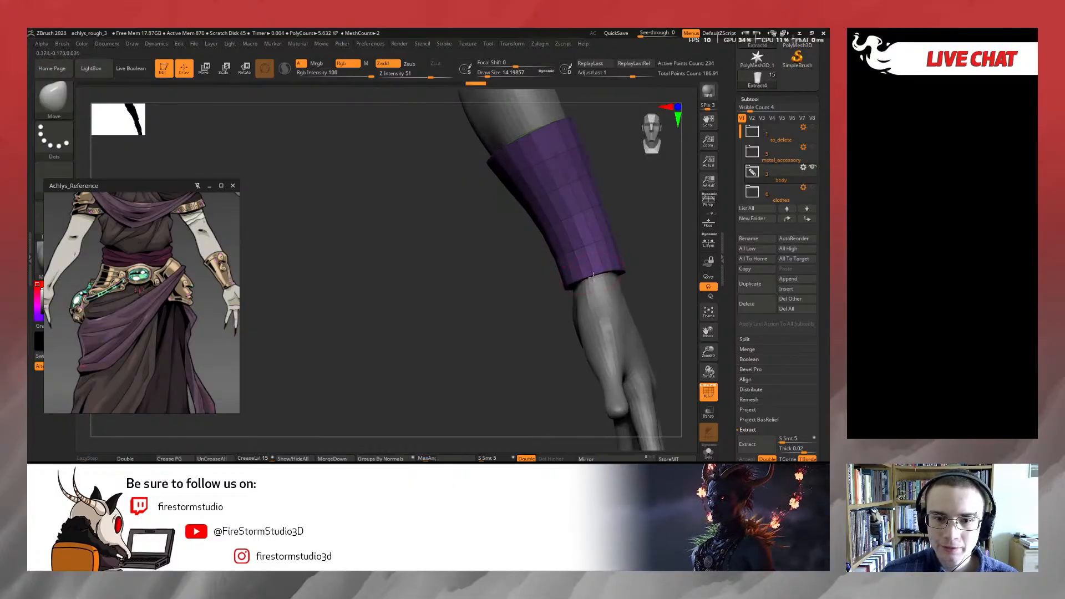
{"action": "left_click_drag", "start_coordinate": [639, 271], "coordinate": [608, 288]}
{"action": "key", "text": "s"}
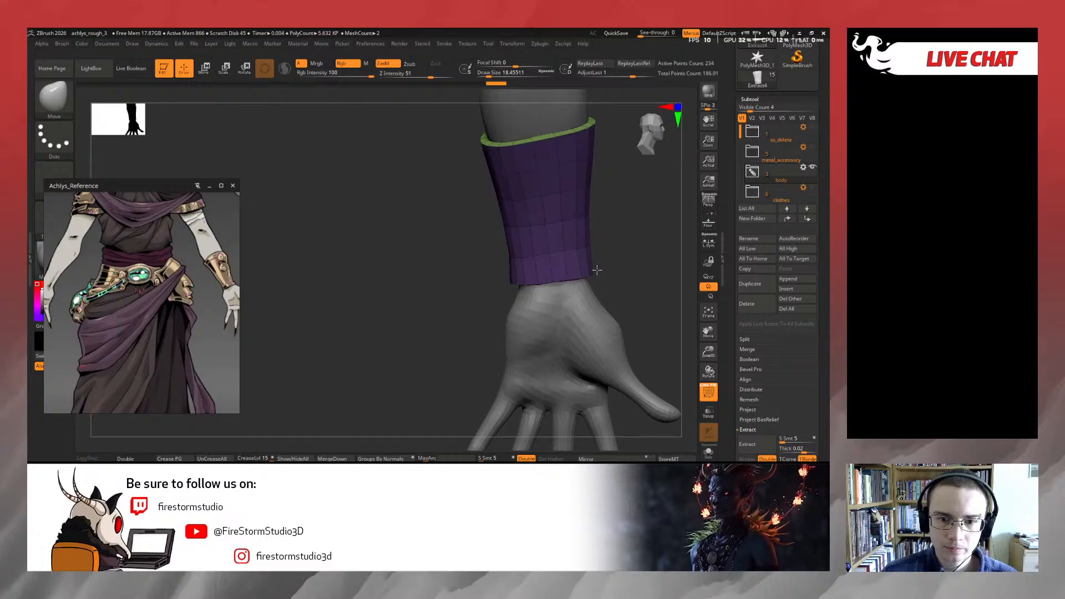
{"action": "right_click_drag", "start_coordinate": [597, 269], "coordinate": [591, 272]}
{"action": "key", "text": "s"}
{"action": "left_click_drag", "start_coordinate": [564, 283], "coordinate": [559, 282]}
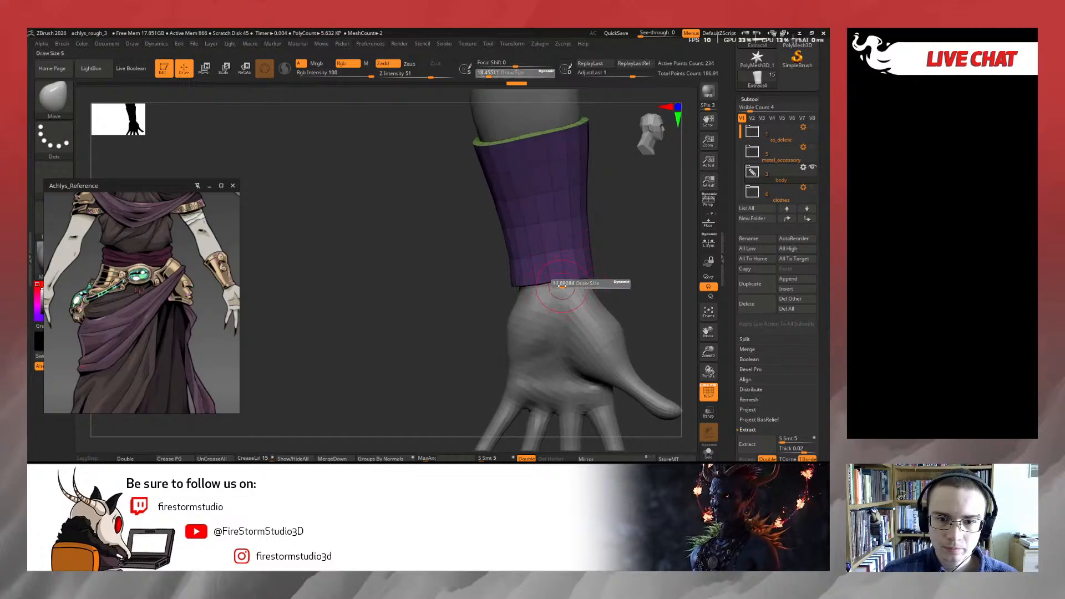
Adjust the bracer's wrist edge on the back of the hand with the Move brush at draw sizes of about 20 to 23
{"action": "mouse_move", "coordinate": [552, 279]}
{"action": "right_mouse_down"}
{"action": "mouse_move", "coordinate": [538, 288]}
{"action": "mouse_move", "coordinate": [604, 268]}
{"action": "mouse_move", "coordinate": [587, 285]}
{"action": "right_mouse_up"}
{"action": "key", "text": "s"}
{"action": "key", "text": "s"}
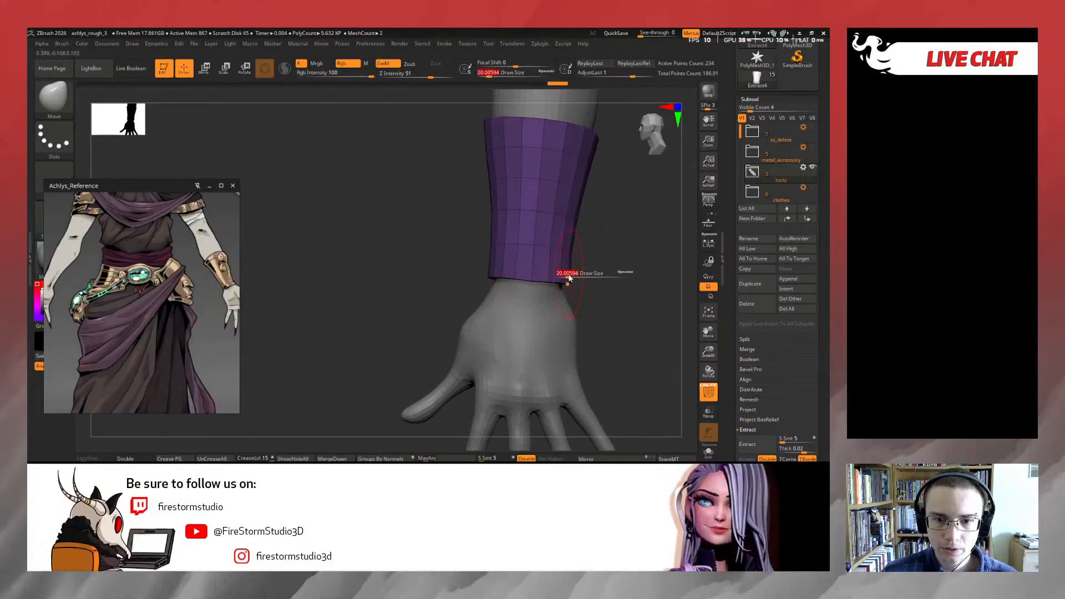
{"action": "left_click_drag", "start_coordinate": [567, 276], "coordinate": [569, 276]}
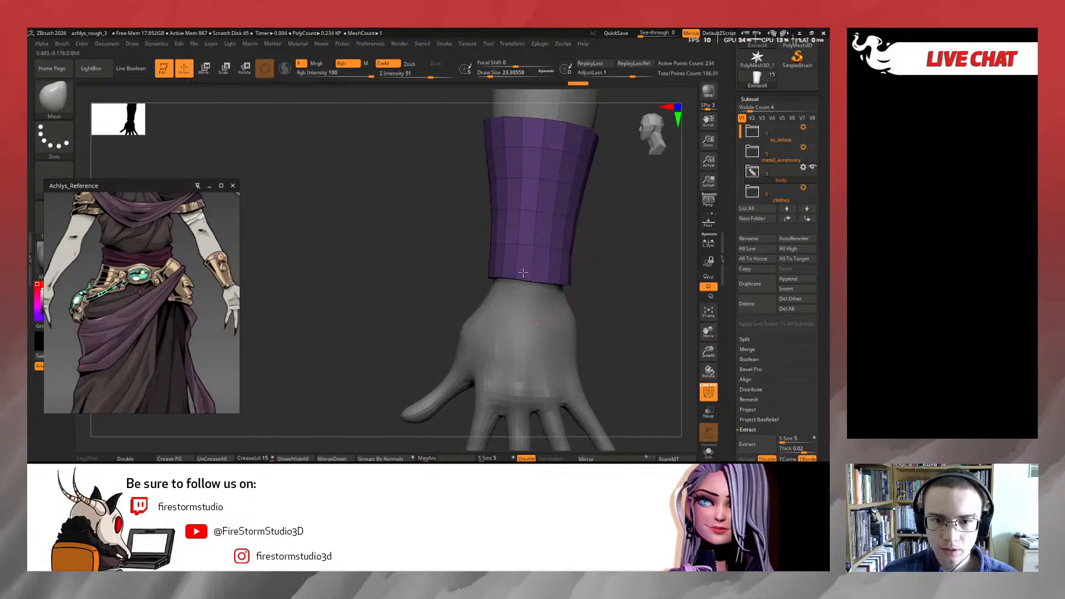
{"action": "mouse_move", "coordinate": [591, 282]}
{"action": "right_mouse_down"}
{"action": "mouse_move", "coordinate": [551, 244]}
{"action": "mouse_move", "coordinate": [563, 266]}
{"action": "mouse_move", "coordinate": [574, 249]}
{"action": "mouse_move", "coordinate": [537, 217]}
{"action": "mouse_move", "coordinate": [533, 236]}
{"action": "mouse_move", "coordinate": [560, 217]}
{"action": "mouse_move", "coordinate": [523, 220]}
{"action": "mouse_move", "coordinate": [575, 232]}
{"action": "mouse_move", "coordinate": [603, 267]}
{"action": "right_mouse_up"}
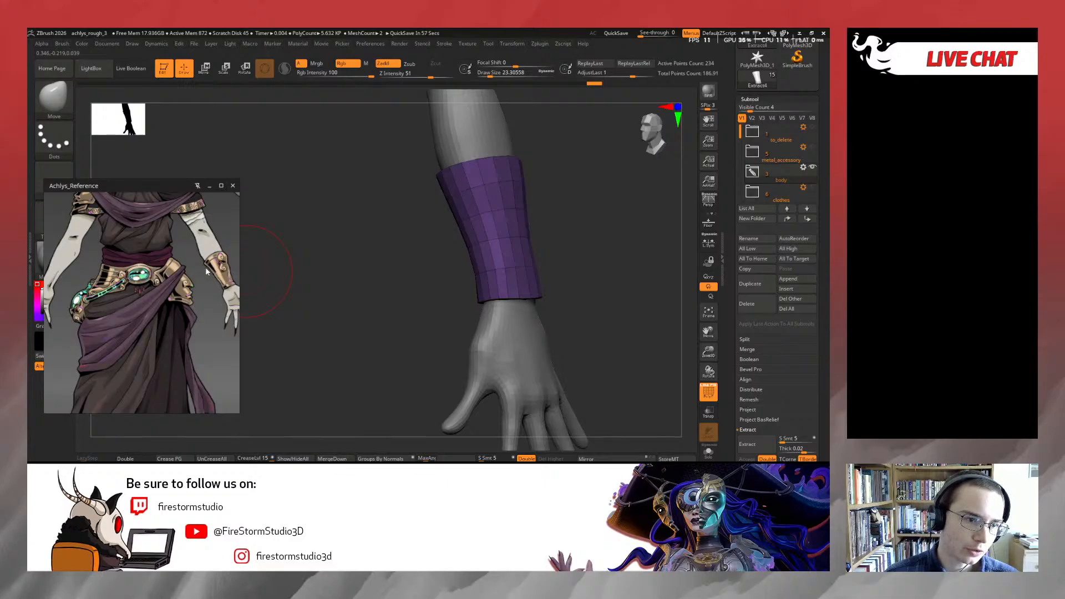
Compare the bracer's silhouette with the reference and try smoothing its surface on the back of the forearm
{"action": "right_click_drag", "start_coordinate": [251, 274], "coordinate": [405, 275]}
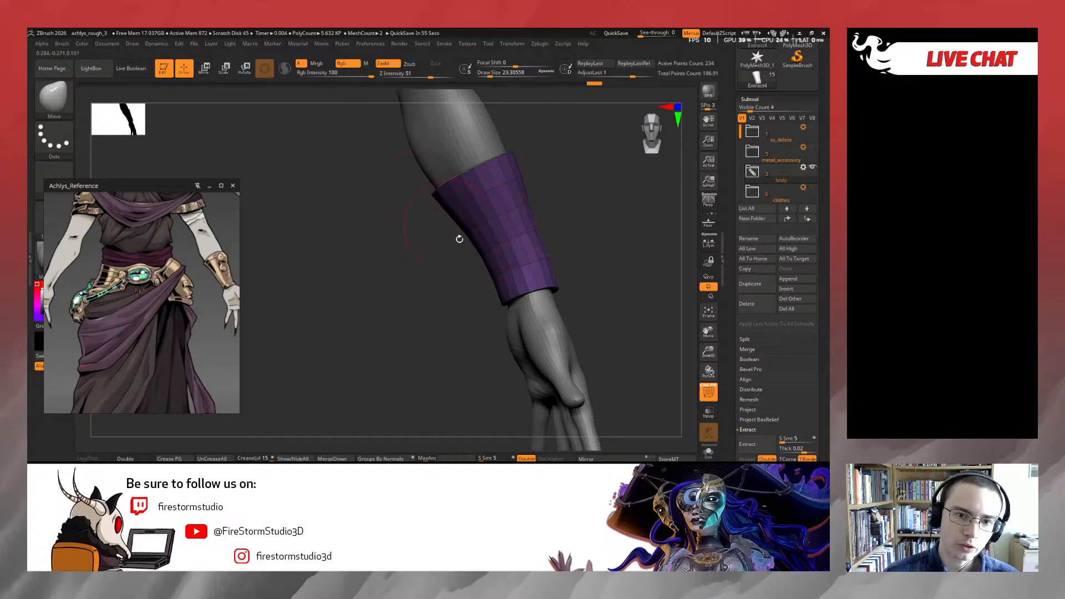
{"action": "right_click_drag", "start_coordinate": [476, 150], "coordinate": [521, 199]}
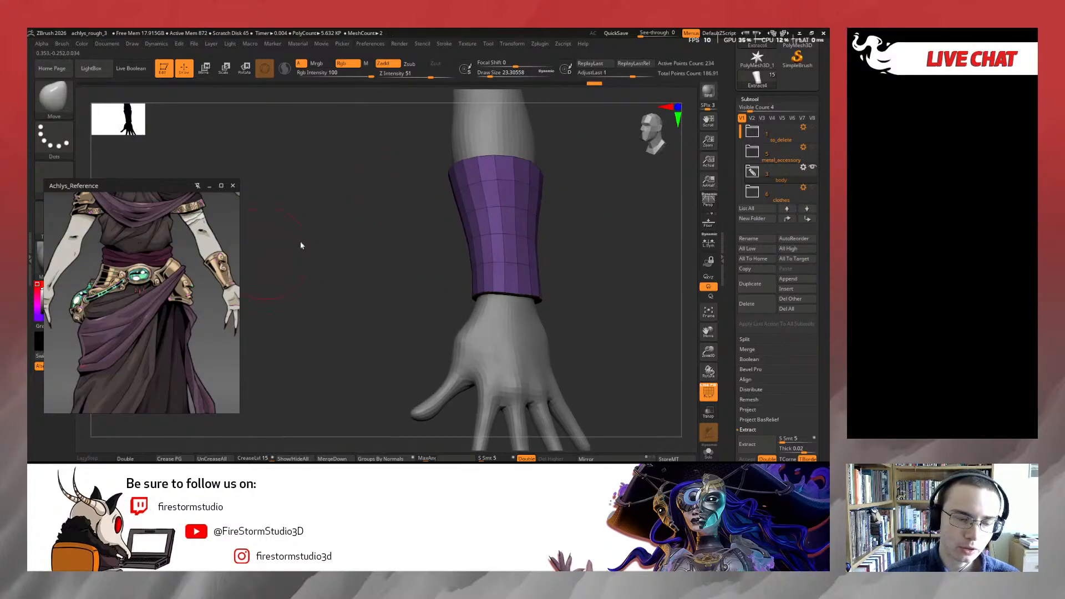
{"action": "right_click_drag", "start_coordinate": [301, 245], "coordinate": [487, 268]}
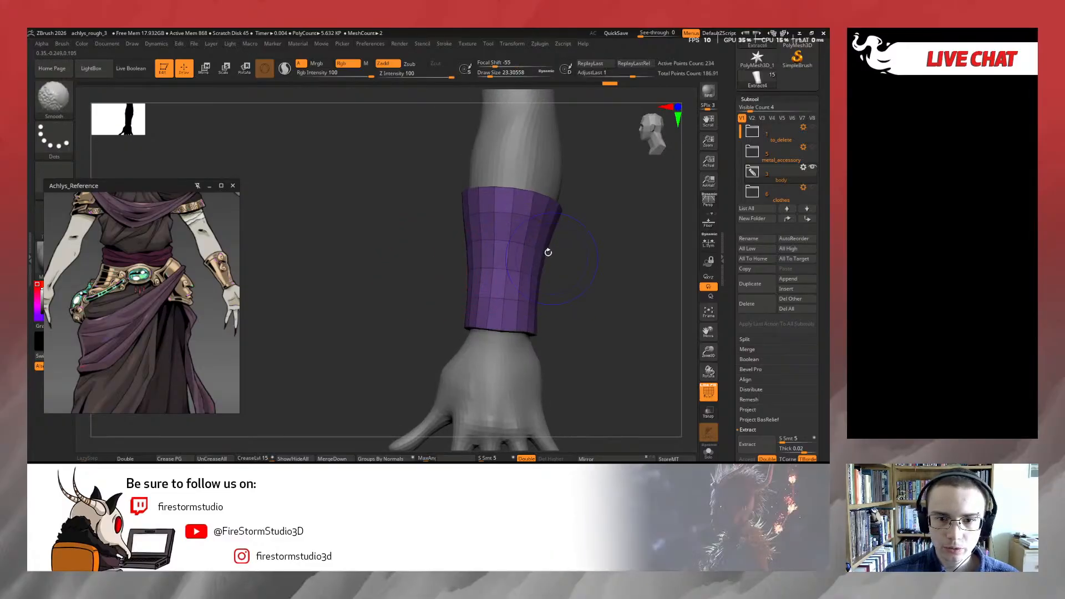
{"action": "mouse_move", "coordinate": [548, 253]}
{"action": "right_mouse_down"}
{"action": "mouse_move", "coordinate": [556, 259]}
{"action": "mouse_move", "coordinate": [554, 244]}
{"action": "mouse_move", "coordinate": [602, 264]}
{"action": "mouse_move", "coordinate": [628, 209]}
{"action": "mouse_move", "coordinate": [610, 244]}
{"action": "mouse_move", "coordinate": [523, 324]}
{"action": "right_mouse_up"}
{"action": "key", "text": "shift"}
{"action": "right_click_drag", "start_coordinate": [628, 280], "coordinate": [587, 295]}
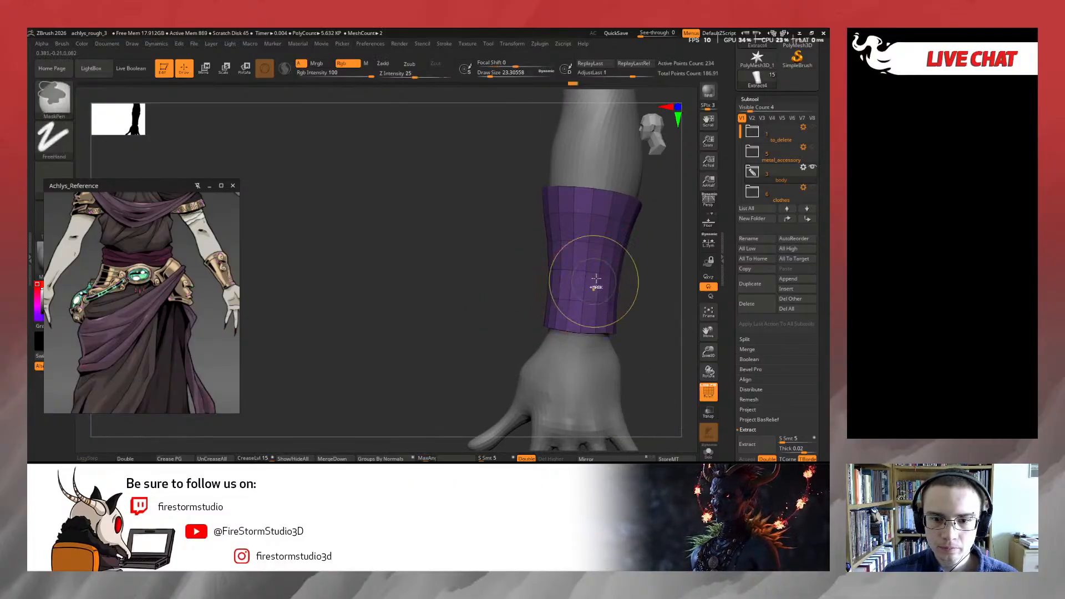
Undo the recent smoothing edits on the bracer
{"action": "key", "text": "ctrl+z"}
{"action": "key", "text": "ctrl+z"}
{"action": "key", "text": "ctrl+z"}
{"action": "key", "text": "ctrl+z"}
{"action": "key", "text": "ctrl+z"}
{"action": "key", "text": "ctrl+z"}
{"action": "key", "text": "ctrl+z"}
{"action": "key", "text": "ctrl+z"}
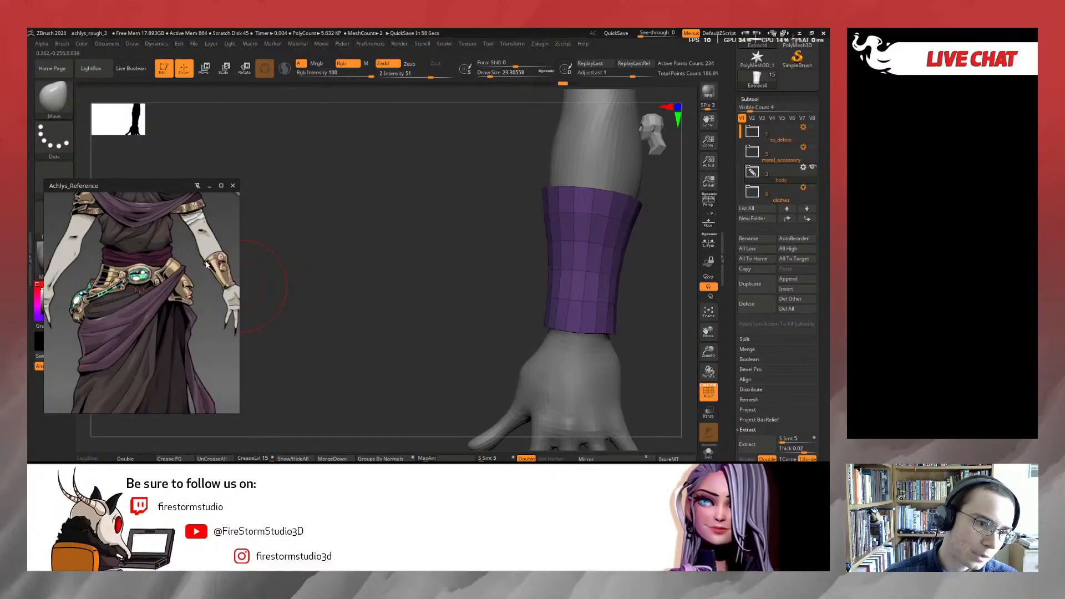
Refine the lower half of the bracer with the Move brush at a draw size of about 15.5 and smooth its surface
{"action": "right_click_drag", "start_coordinate": [412, 348], "coordinate": [526, 316]}
{"action": "right_click_drag", "start_coordinate": [526, 316], "coordinate": [468, 309], "text": "alt"}
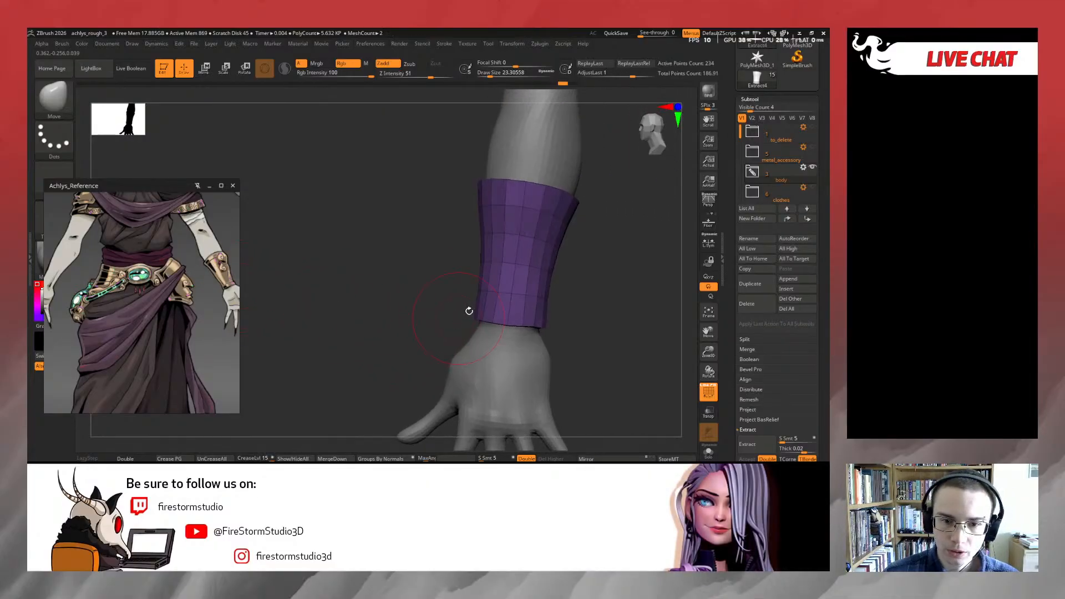
{"action": "key", "text": "s"}
{"action": "left_click_drag", "start_coordinate": [548, 303], "coordinate": [544, 300]}
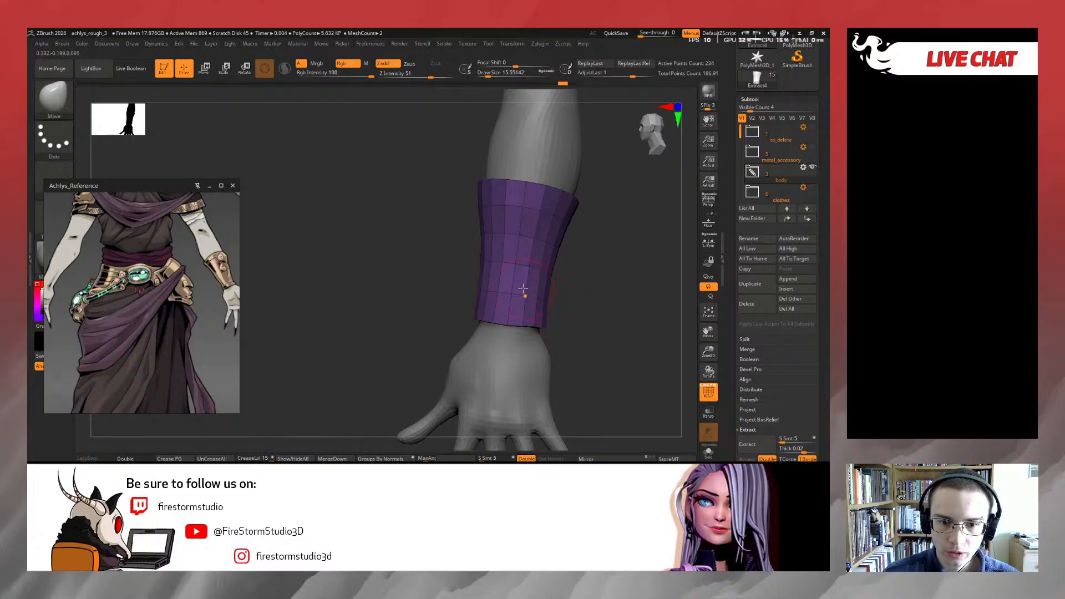
{"action": "mouse_move", "coordinate": [525, 290]}
{"action": "right_mouse_down"}
{"action": "mouse_move", "coordinate": [614, 295]}
{"action": "mouse_move", "coordinate": [594, 274]}
{"action": "mouse_move", "coordinate": [668, 319]}
{"action": "mouse_move", "coordinate": [634, 318]}
{"action": "mouse_move", "coordinate": [633, 333]}
{"action": "mouse_move", "coordinate": [654, 327]}
{"action": "right_mouse_up"}
{"action": "key", "text": "shift"}
{"action": "key", "text": "shift"}
{"action": "key", "text": "shift"}
{"action": "key", "text": "shift"}
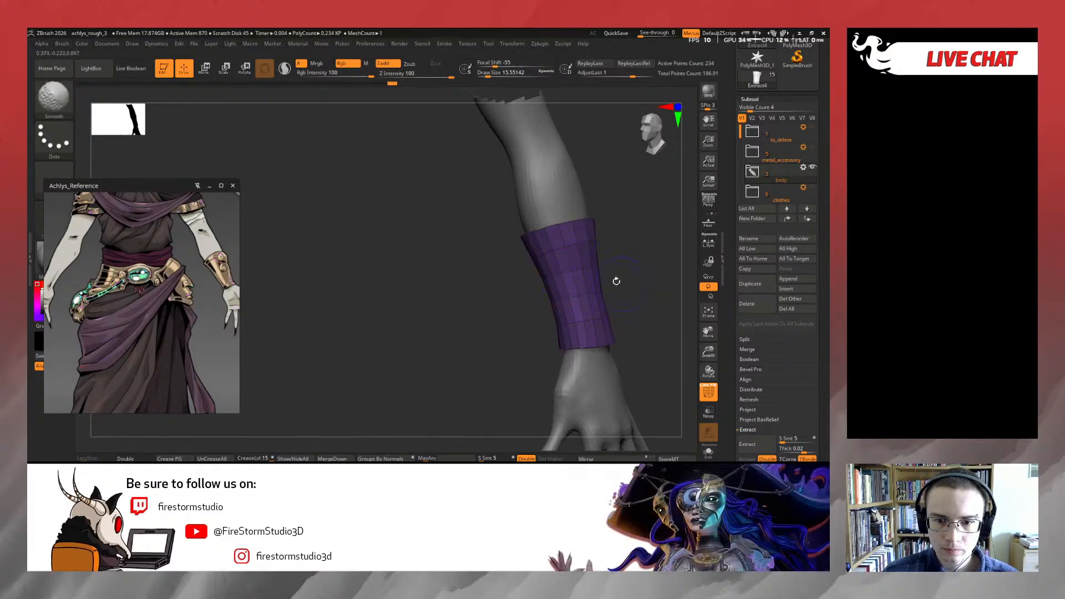
Shape the bracer's overall taper towards the wrist with the Move brush at draw sizes of about 33 to 37
{"action": "mouse_move", "coordinate": [630, 264]}
{"action": "right_mouse_down"}
{"action": "mouse_move", "coordinate": [638, 260]}
{"action": "mouse_move", "coordinate": [614, 270]}
{"action": "right_mouse_up"}
{"action": "key", "text": "s"}
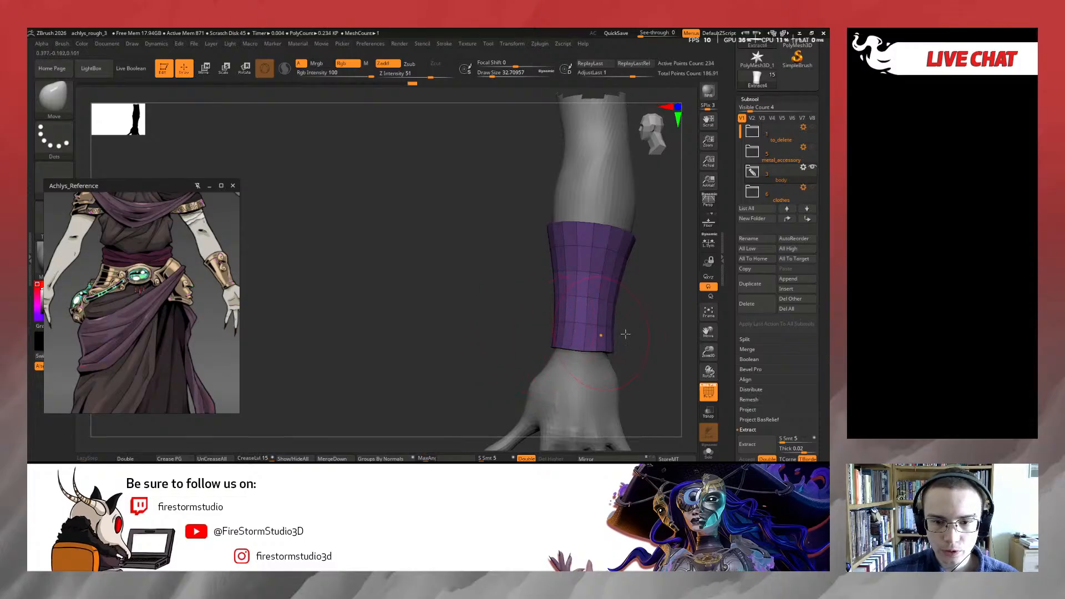
{"action": "mouse_move", "coordinate": [619, 342]}
{"action": "left_mouse_down"}
{"action": "mouse_move", "coordinate": [637, 340]}
{"action": "mouse_move", "coordinate": [601, 320]}
{"action": "mouse_move", "coordinate": [549, 327]}
{"action": "mouse_move", "coordinate": [561, 315]}
{"action": "left_mouse_up"}
{"action": "key", "text": "s"}
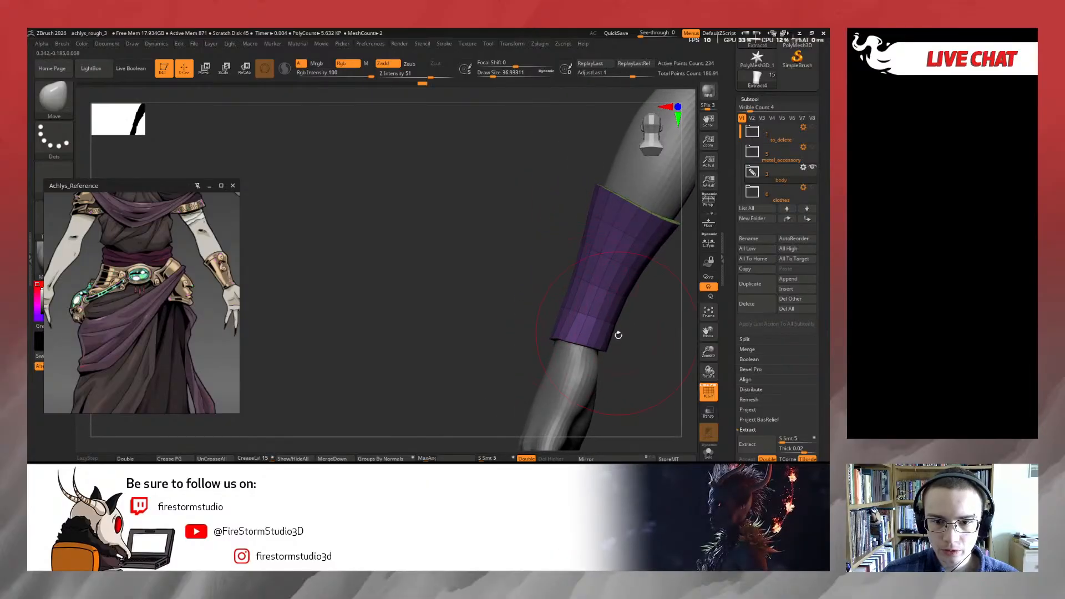
{"action": "left_click_drag", "start_coordinate": [618, 334], "coordinate": [245, 279]}
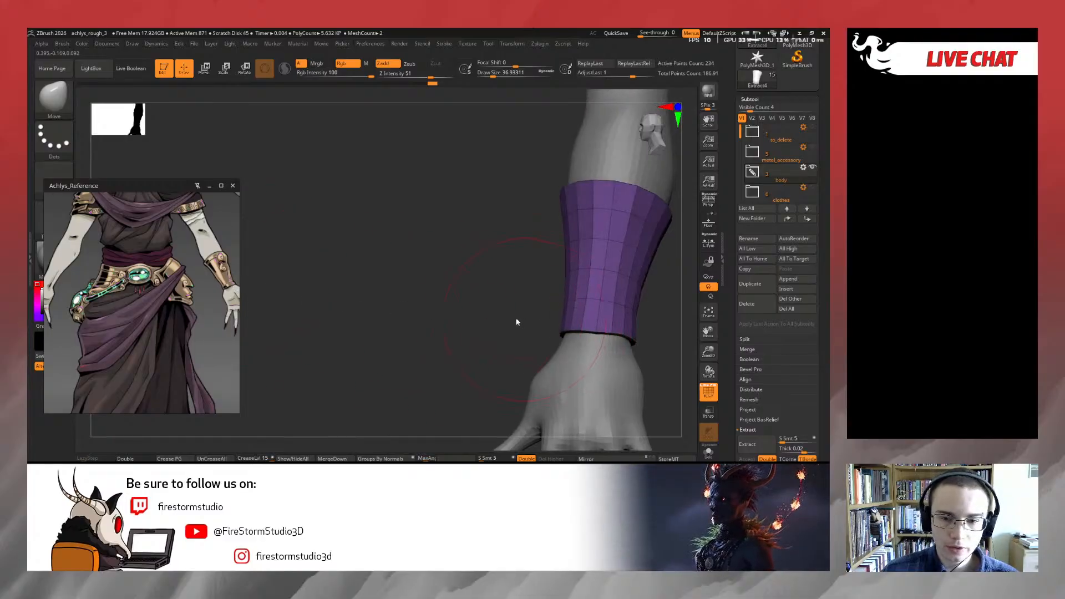
Fine-tune the bracer's wrist end from all sides with the Move brush, reducing the draw size to about 31 and about 22
{"action": "left_click_drag", "start_coordinate": [516, 322], "coordinate": [466, 328], "text": "alt"}
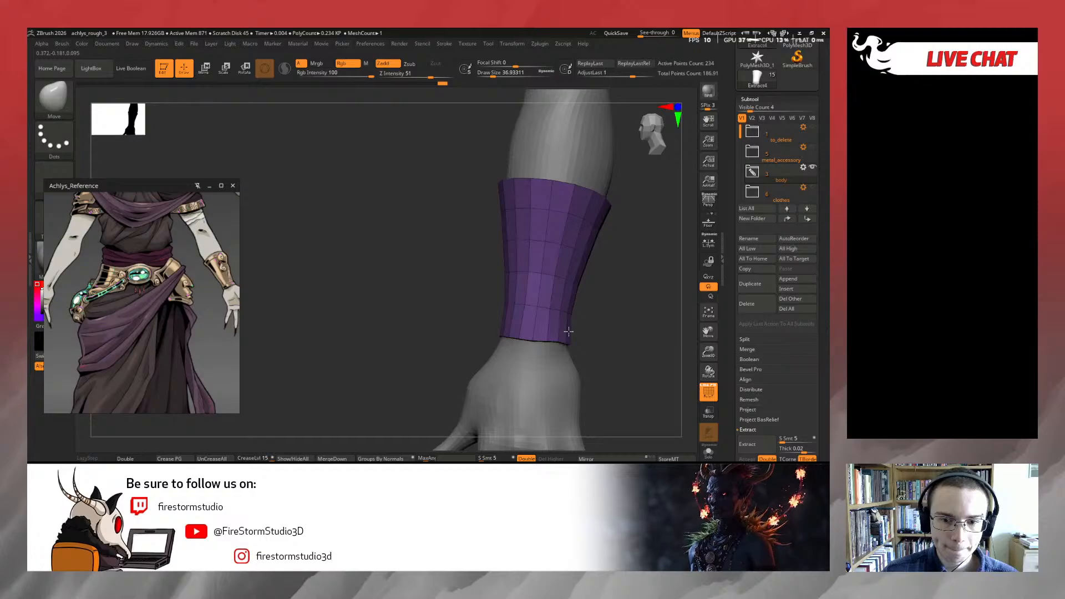
{"action": "mouse_move", "coordinate": [586, 328]}
{"action": "left_mouse_down"}
{"action": "mouse_move", "coordinate": [560, 306]}
{"action": "mouse_move", "coordinate": [563, 269]}
{"action": "mouse_move", "coordinate": [613, 328]}
{"action": "mouse_move", "coordinate": [603, 297]}
{"action": "left_mouse_up"}
{"action": "key", "text": "s"}
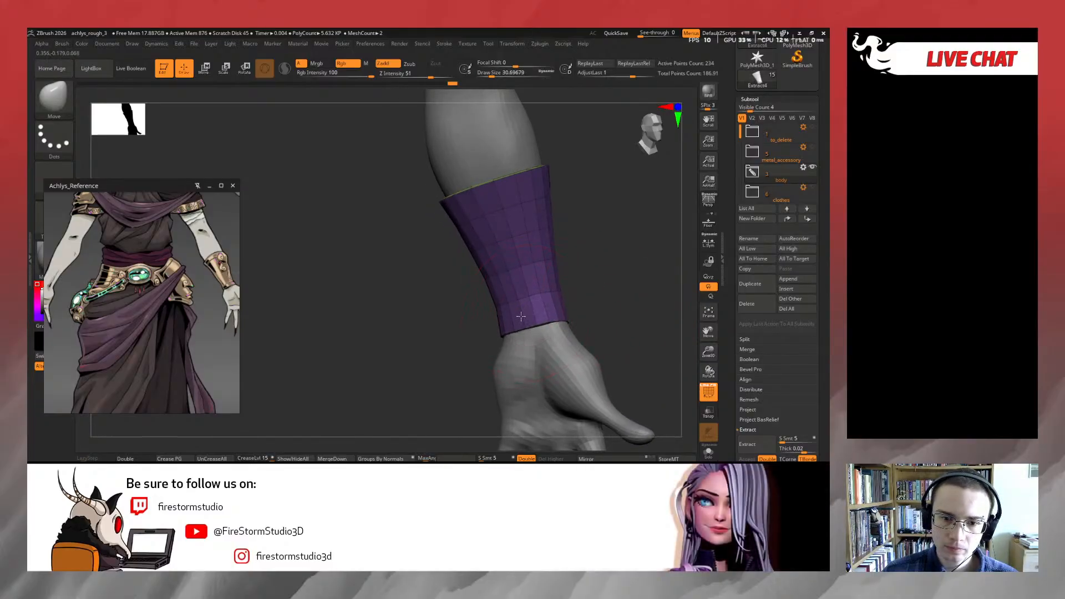
{"action": "mouse_move", "coordinate": [518, 317]}
{"action": "left_mouse_down"}
{"action": "mouse_move", "coordinate": [546, 307]}
{"action": "mouse_move", "coordinate": [535, 304]}
{"action": "left_mouse_up"}
{"action": "key", "text": "s"}
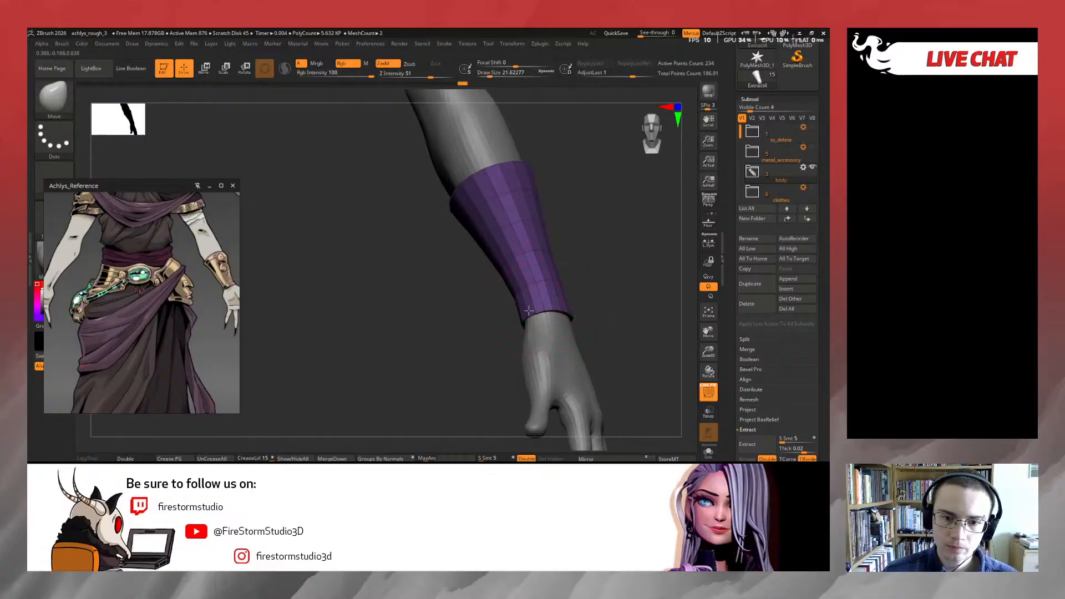
{"action": "left_click_drag", "start_coordinate": [589, 282], "coordinate": [555, 319]}
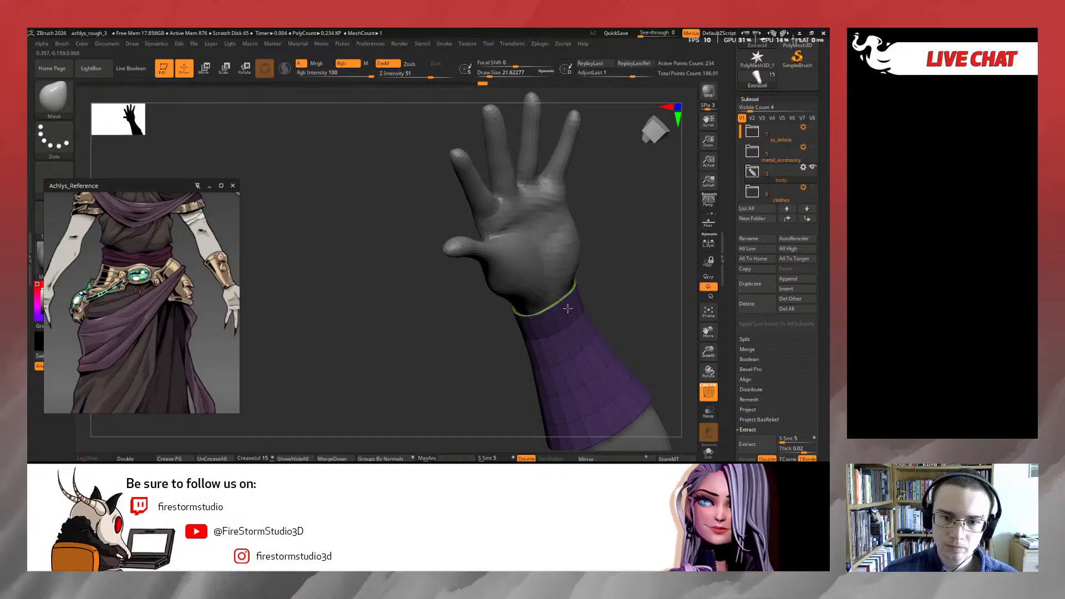
{"action": "left_click_drag", "start_coordinate": [567, 308], "coordinate": [495, 311]}
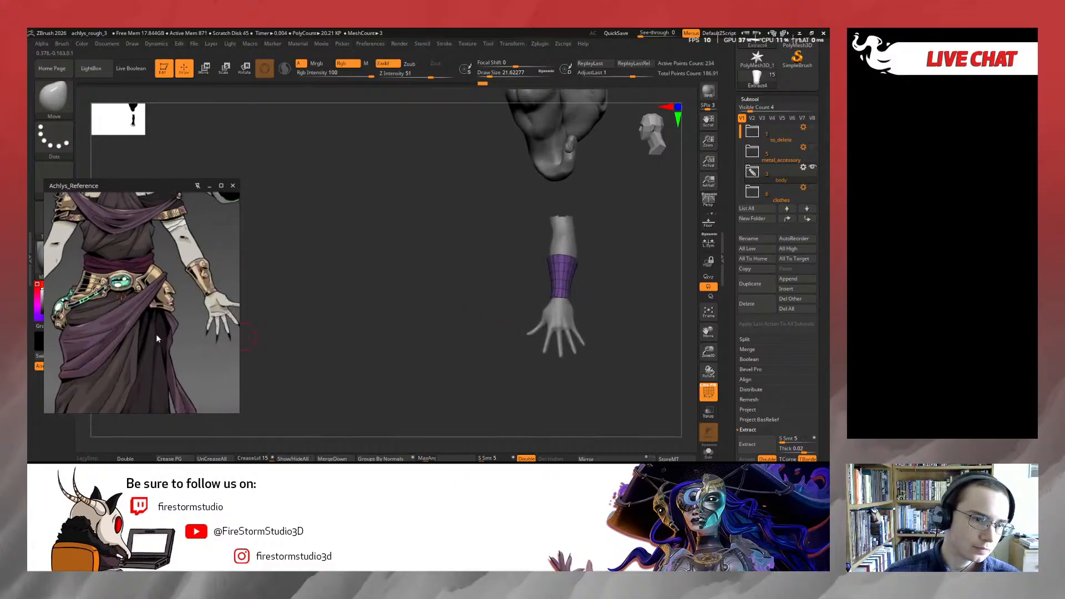
Examine both forearms and the bracer design in the Achlys reference image
{"action": "left_click_drag", "start_coordinate": [201, 333], "coordinate": [168, 321]}
{"action": "left_click_drag", "start_coordinate": [97, 318], "coordinate": [223, 300], "text": "alt"}
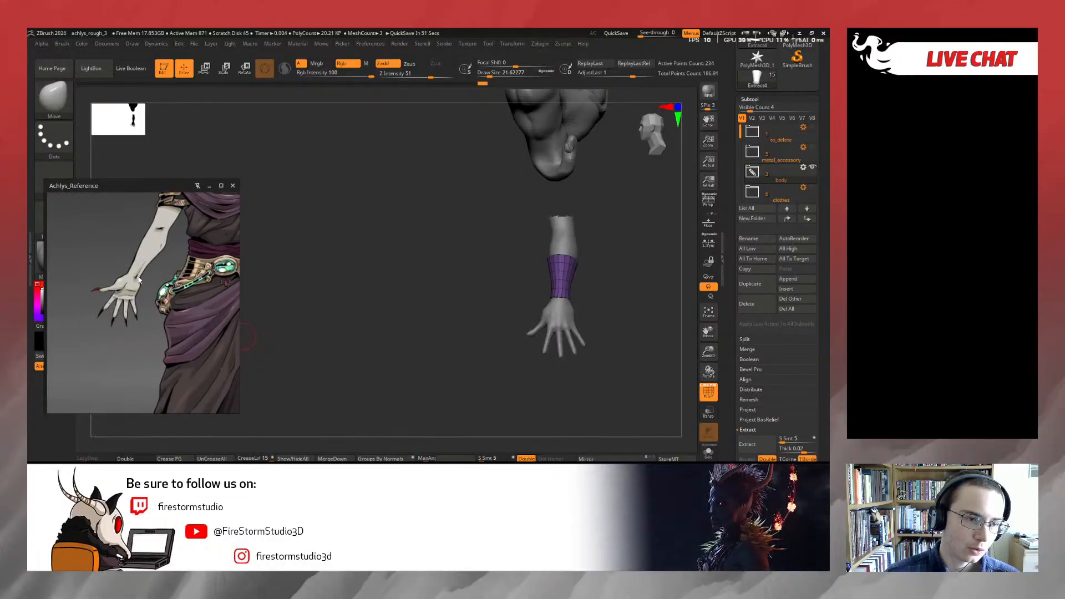
{"action": "left_click_drag", "start_coordinate": [190, 295], "coordinate": [96, 312], "text": "alt"}
{"action": "left_click_drag", "start_coordinate": [180, 325], "coordinate": [168, 324], "text": "alt"}
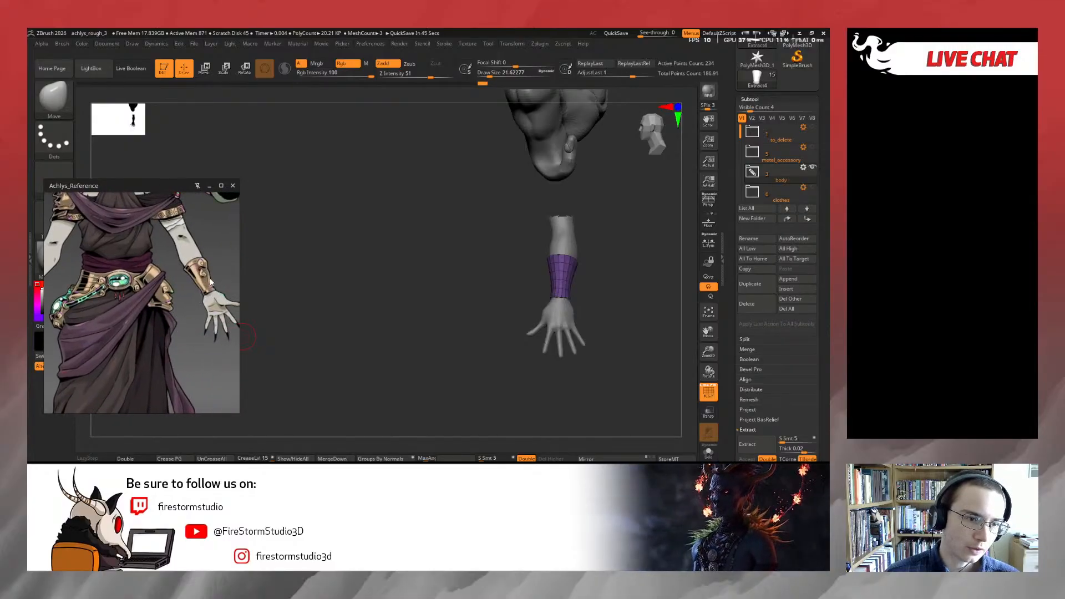
{"action": "left_click_drag", "start_coordinate": [176, 324], "coordinate": [153, 316], "text": "alt"}
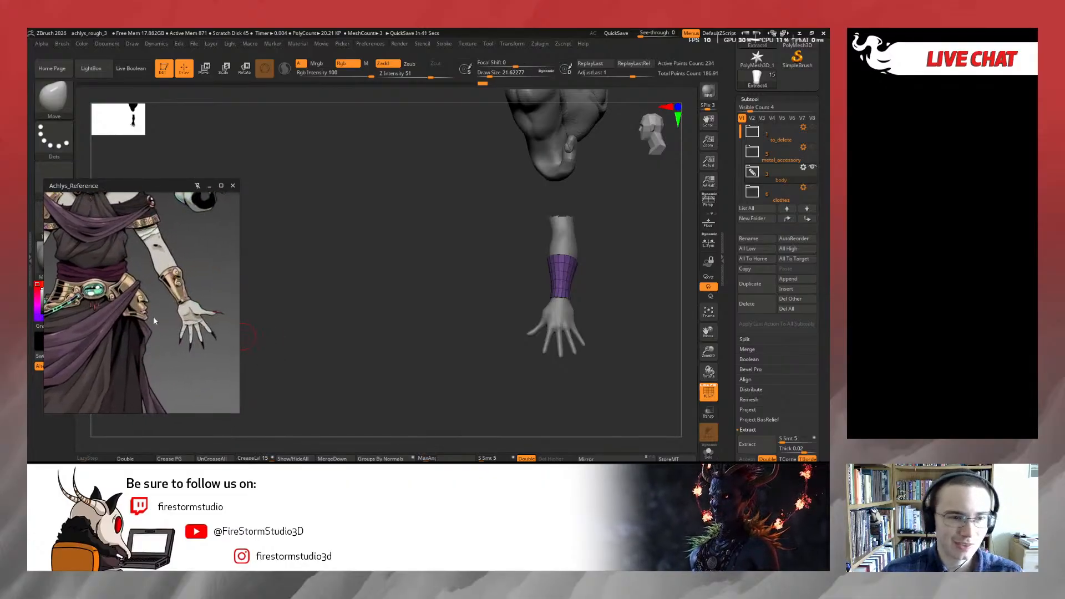
Select the body subtool, unhide the rest of its mesh and turn off the polygon wireframe display
{"action": "left_click_drag", "start_coordinate": [599, 317], "coordinate": [577, 291]}
{"action": "left_click", "coordinate": [586, 309], "text": "alt"}
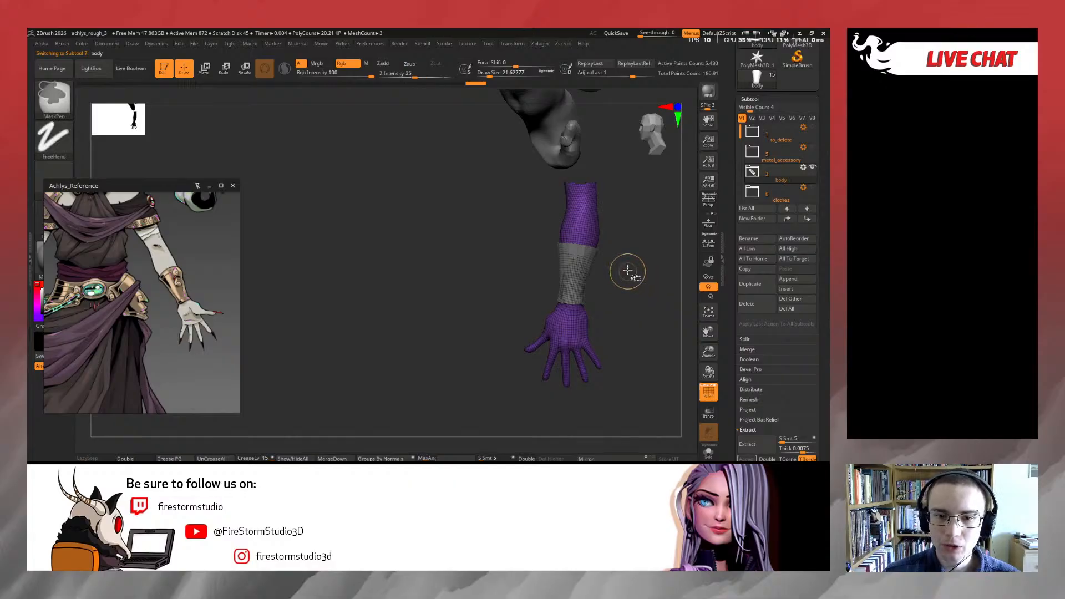
{"action": "left_click", "coordinate": [631, 275], "text": "ctrl+shift"}
{"action": "left_click_drag", "start_coordinate": [633, 290], "coordinate": [664, 304]}
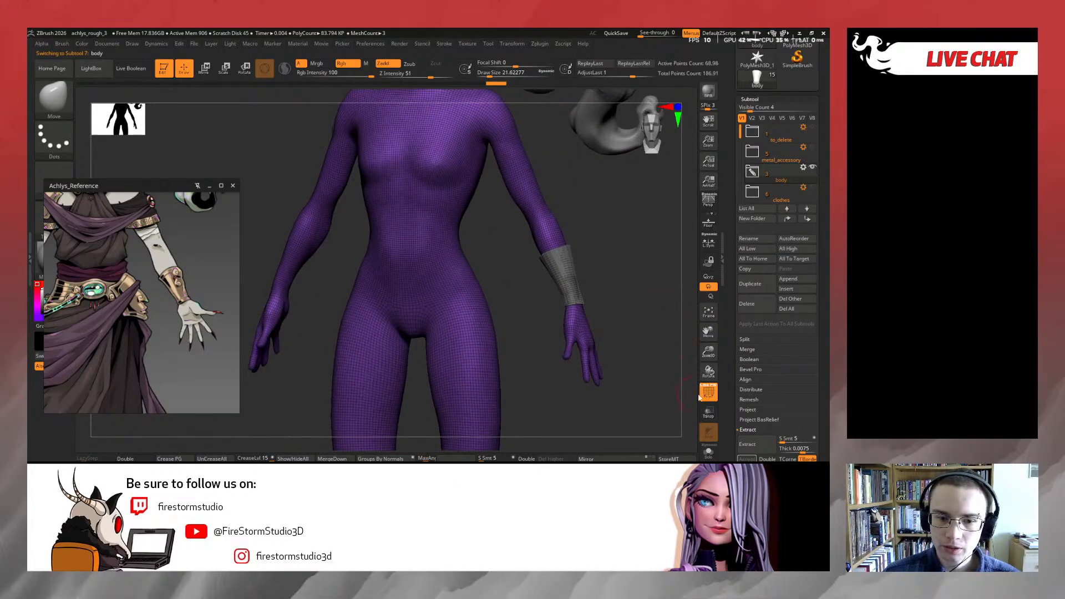
{"action": "key", "text": "shift+f"}
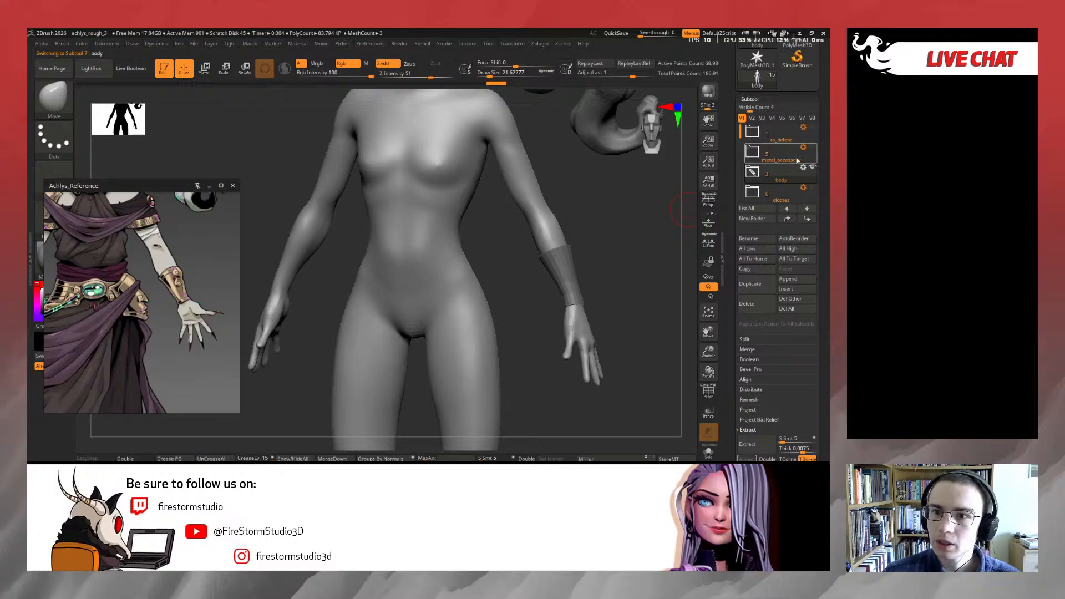
Show the metal accessory and clothes folders, hide the to_delete folder, and compare the figure with the reference's upper body
{"action": "left_click", "coordinate": [812, 187], "text": "shift"}
{"action": "left_click_drag", "start_coordinate": [174, 281], "coordinate": [215, 354], "text": "alt"}
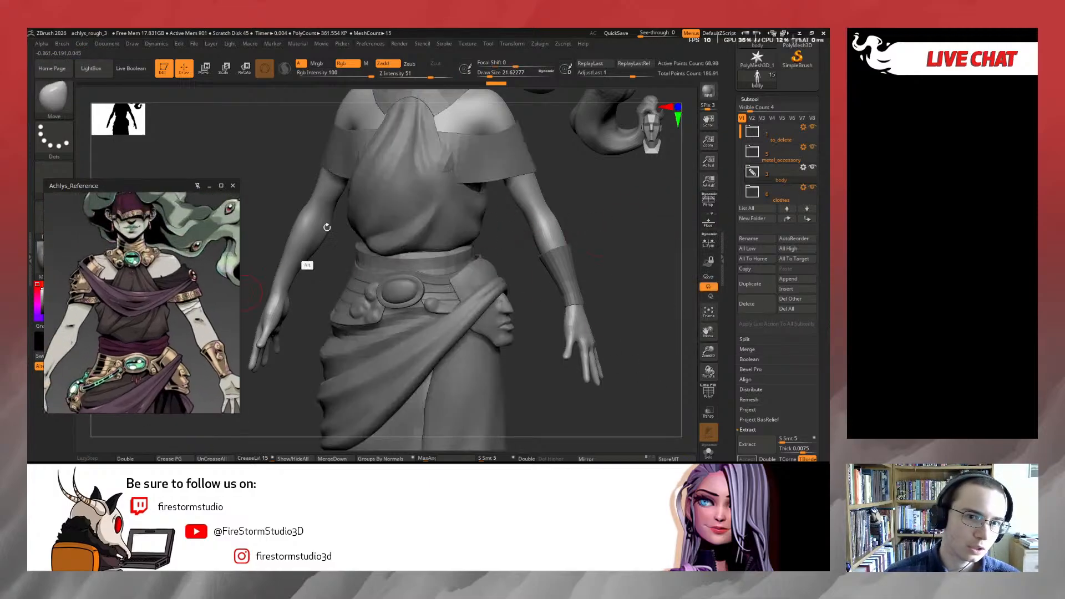
{"action": "left_click", "coordinate": [813, 127]}
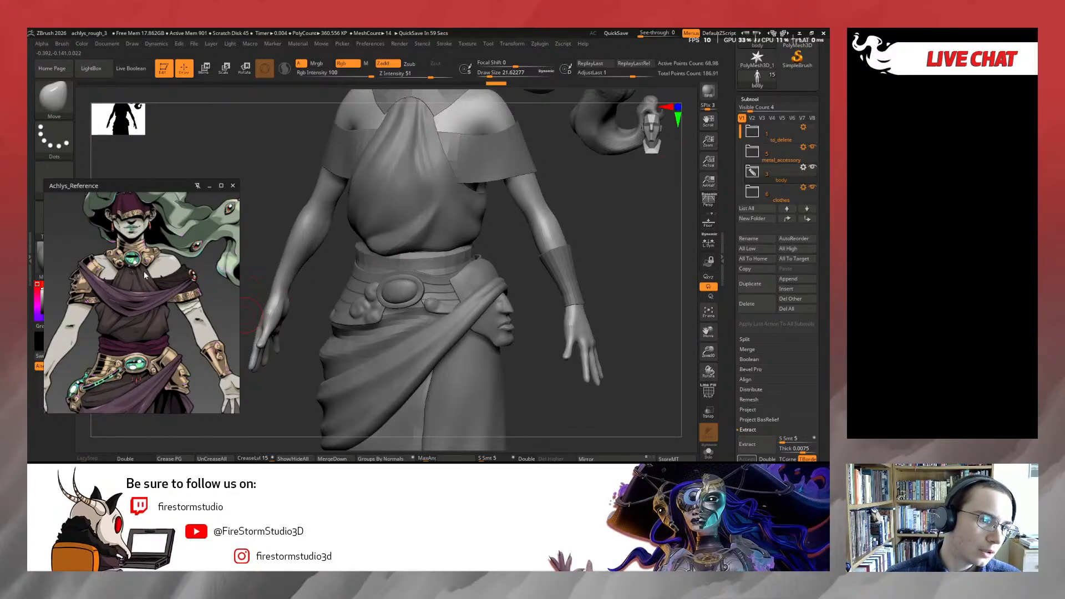
{"action": "left_click_drag", "start_coordinate": [153, 273], "coordinate": [157, 304], "text": "alt"}
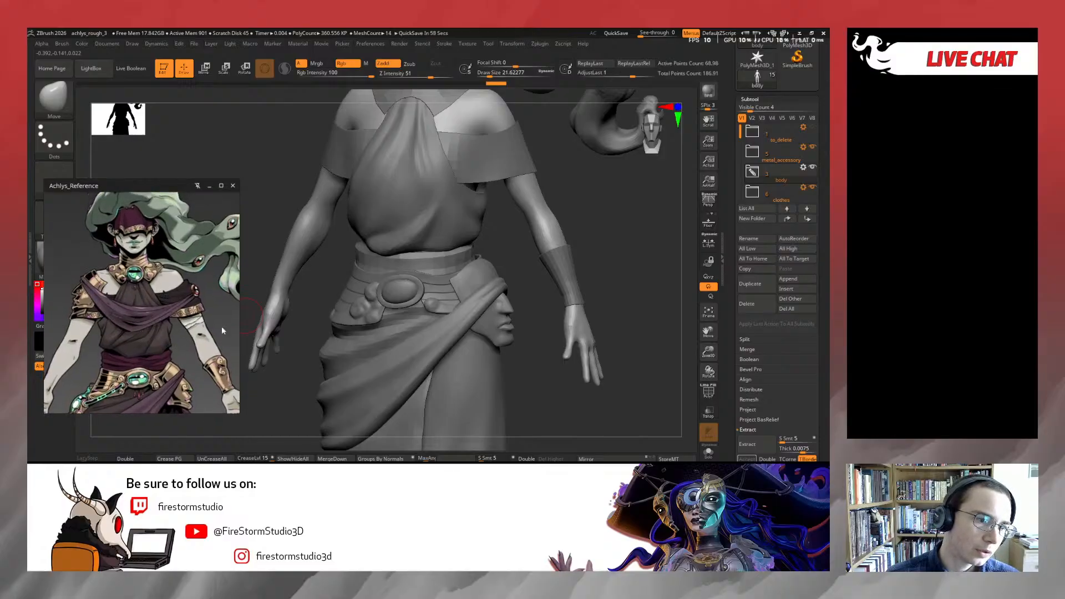
{"action": "left_click_drag", "start_coordinate": [594, 240], "coordinate": [609, 249]}
Select the metal_head face on the hip and duplicate it within the metal accessory folder
{"action": "left_click", "coordinate": [495, 321], "text": "alt"}
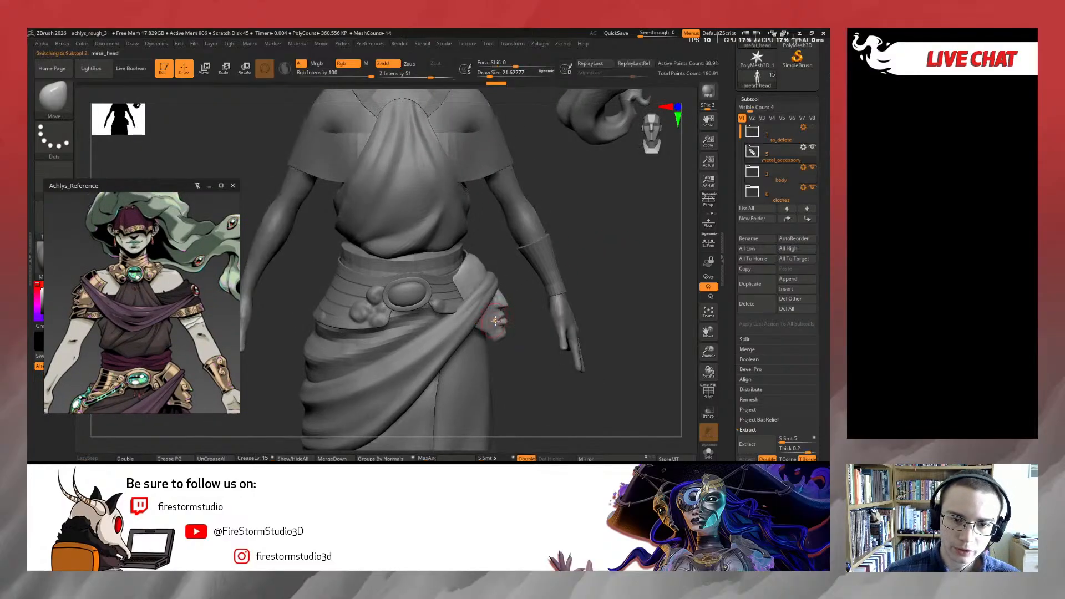
{"action": "left_click", "coordinate": [754, 160]}
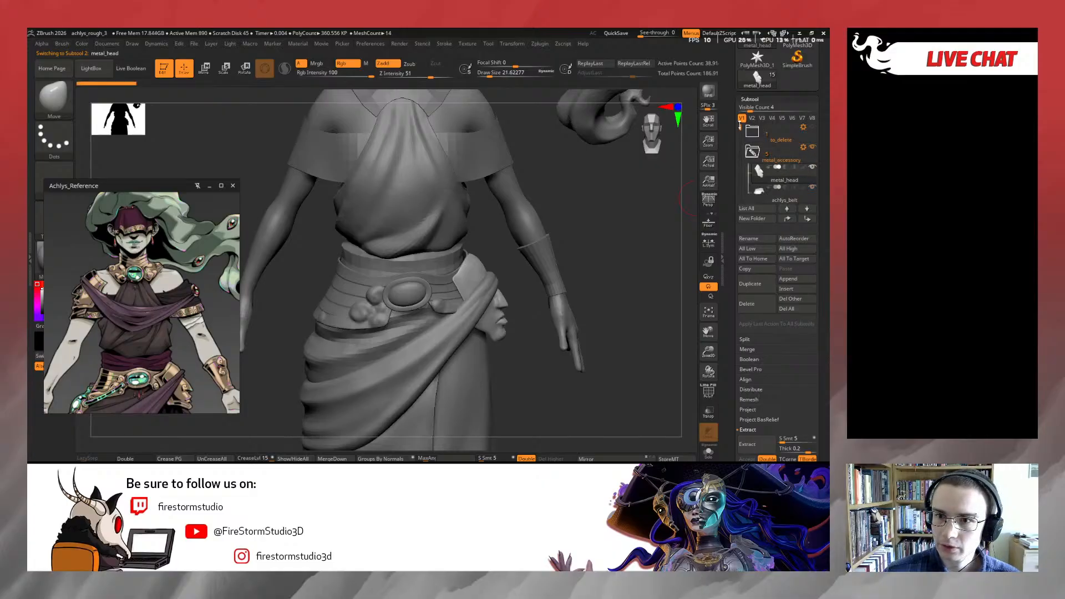
{"action": "left_click", "coordinate": [750, 283]}
Move the duplicated metal face from the hip up to the character's right upper arm
{"action": "key", "text": "w"}
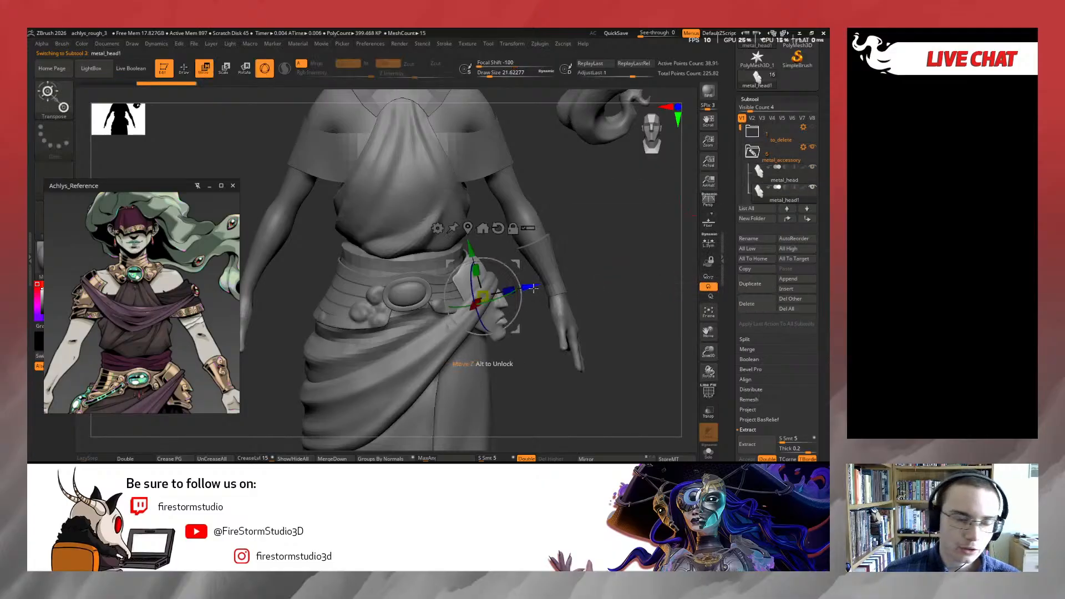
{"action": "left_click_drag", "start_coordinate": [533, 287], "coordinate": [203, 332]}
{"action": "left_click_drag", "start_coordinate": [280, 301], "coordinate": [231, 127]}
{"action": "right_click_drag", "start_coordinate": [229, 127], "coordinate": [323, 247], "text": "alt"}
{"action": "right_click_drag", "start_coordinate": [277, 288], "coordinate": [370, 309]}
{"action": "left_click_drag", "start_coordinate": [364, 308], "coordinate": [365, 283]}
{"action": "right_click_drag", "start_coordinate": [478, 256], "coordinate": [405, 291], "text": "ctrl"}
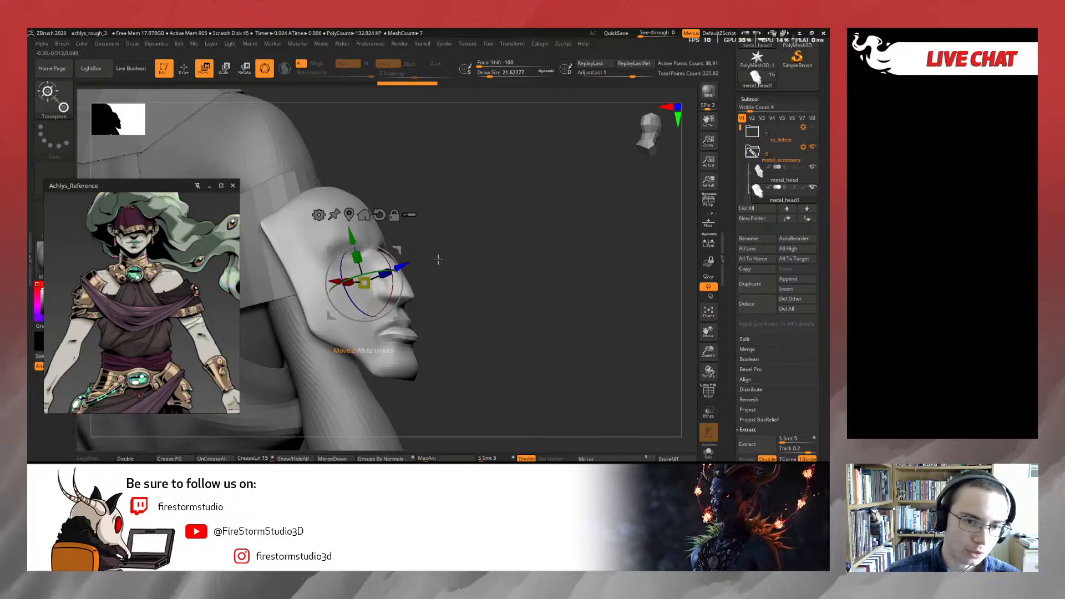
Push the duplicated face in against the arm and raise it to shoulder height
{"action": "right_click_drag", "start_coordinate": [632, 355], "coordinate": [445, 363]}
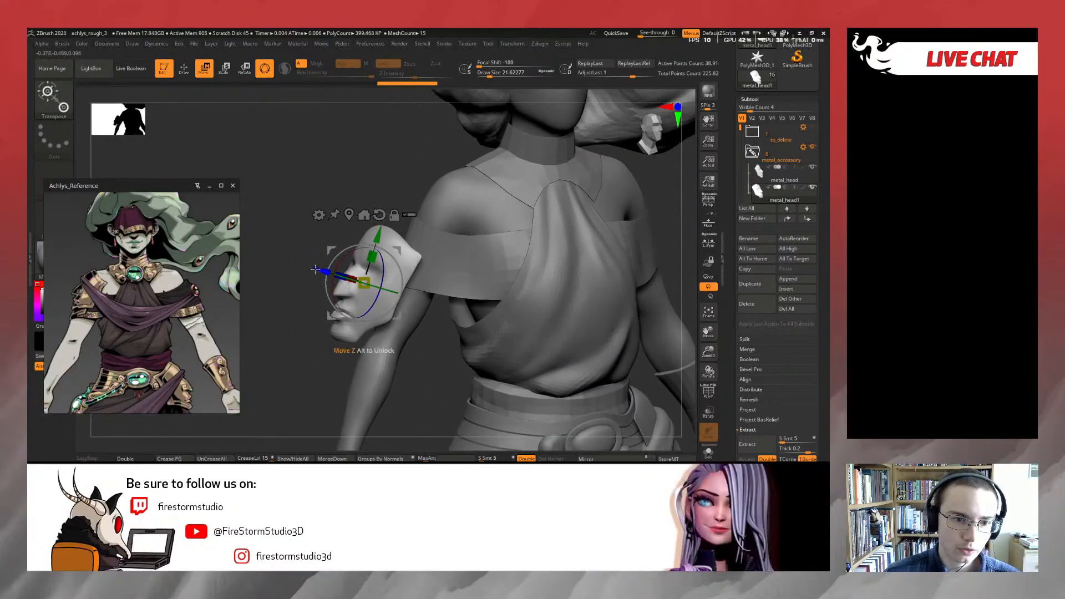
{"action": "left_click_drag", "start_coordinate": [315, 269], "coordinate": [344, 284]}
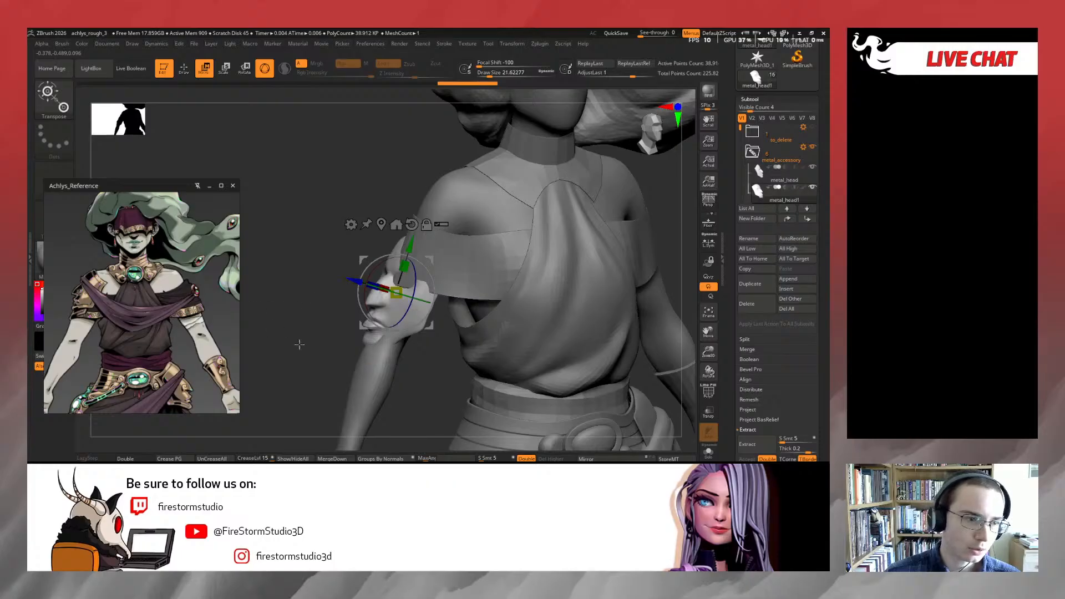
{"action": "right_click_drag", "start_coordinate": [299, 343], "coordinate": [300, 389]}
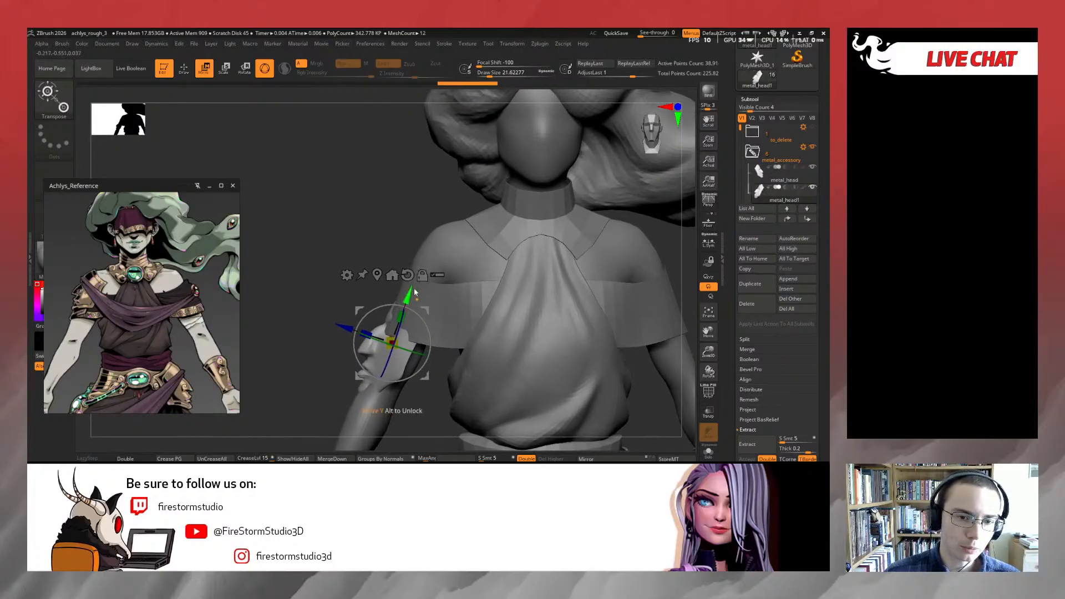
{"action": "left_click_drag", "start_coordinate": [415, 292], "coordinate": [442, 210]}
Rotate the duplicated face to face outward and tilt it along the slope of the shoulder
{"action": "right_click_drag", "start_coordinate": [352, 262], "coordinate": [381, 284]}
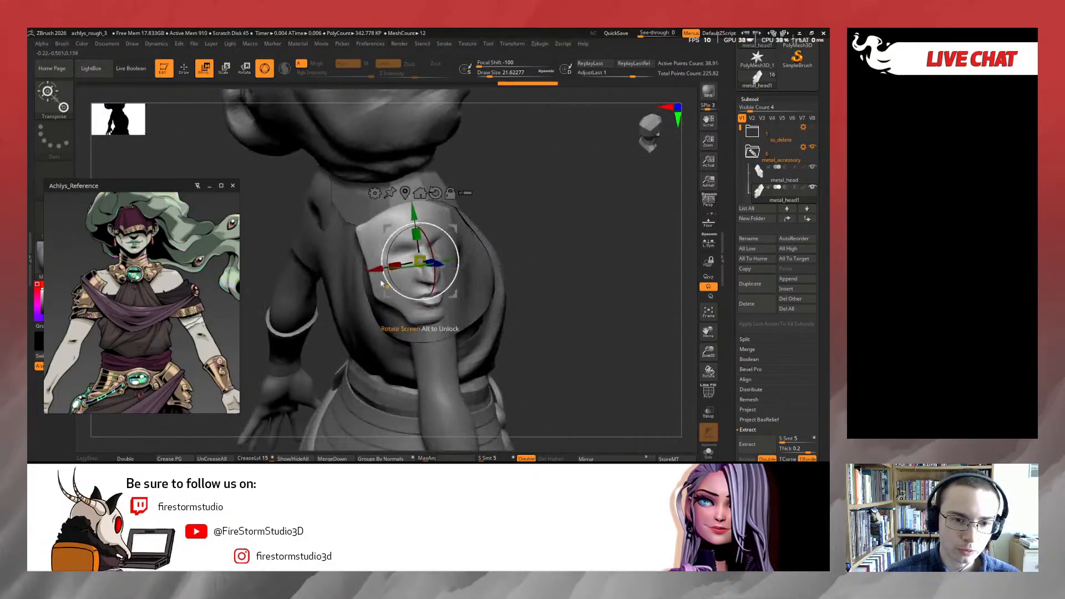
{"action": "left_click_drag", "start_coordinate": [381, 283], "coordinate": [424, 268]}
{"action": "right_click_drag", "start_coordinate": [524, 241], "coordinate": [528, 298]}
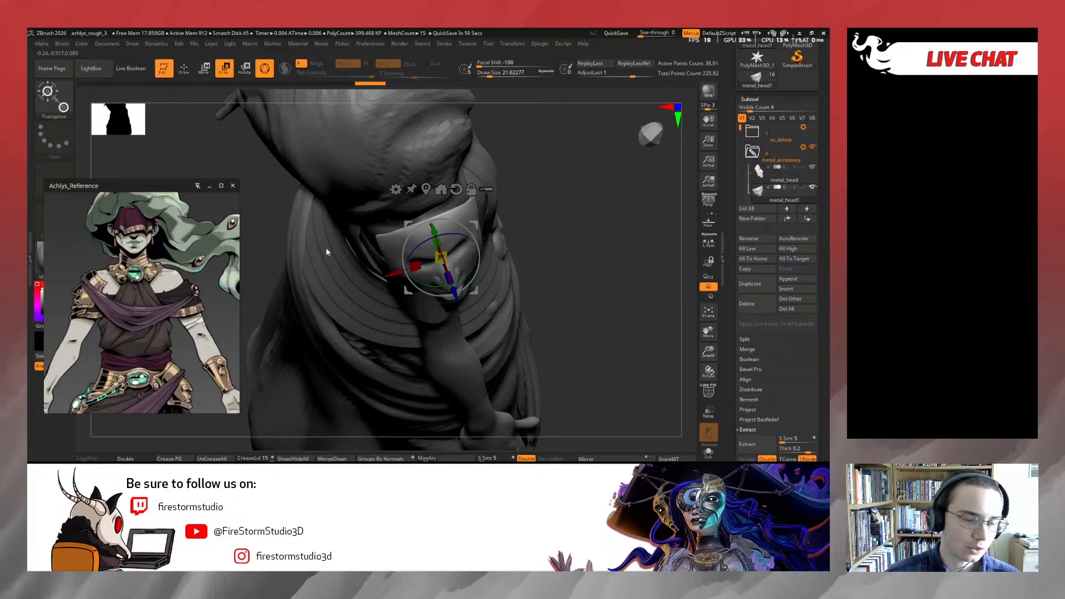
{"action": "right_click_drag", "start_coordinate": [326, 252], "coordinate": [398, 237]}
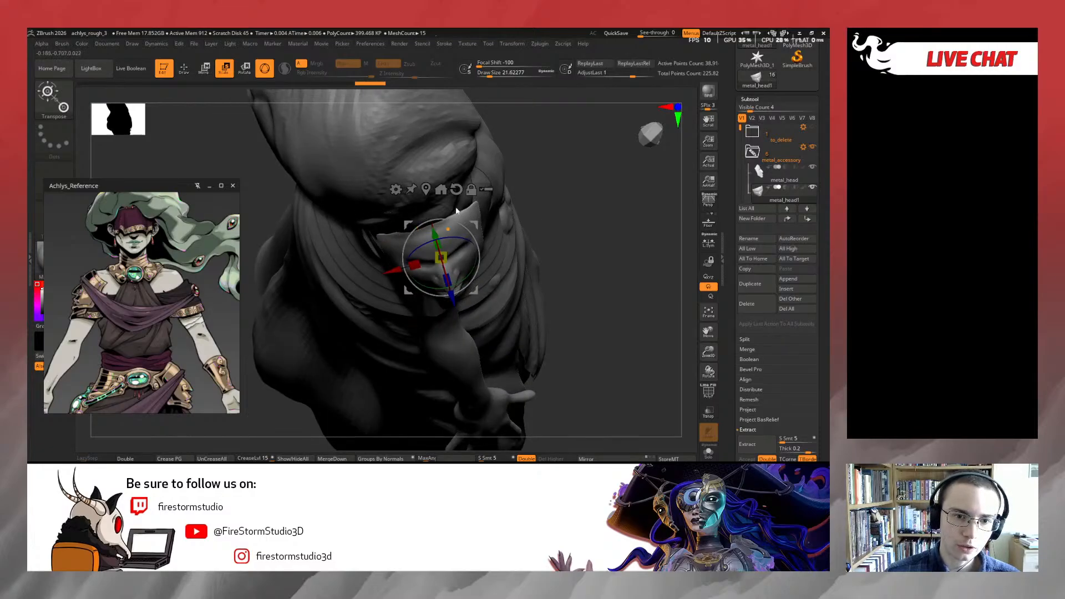
{"action": "right_click_drag", "start_coordinate": [593, 219], "coordinate": [532, 159]}
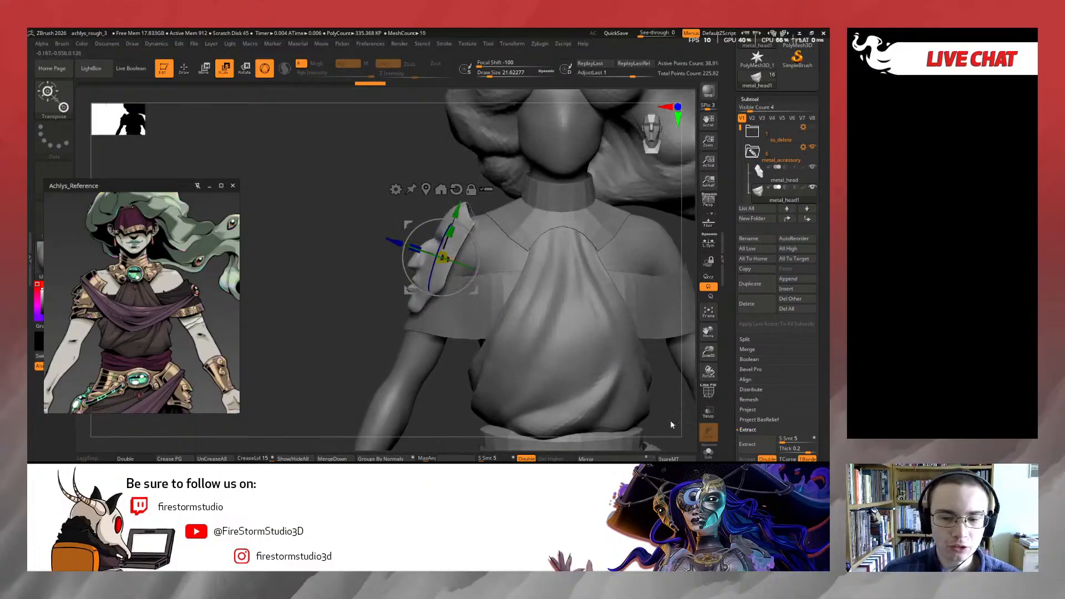
Fine-tune the shoulder face's tilt with small rotations from the front, side and back
{"action": "left_click_drag", "start_coordinate": [454, 223], "coordinate": [456, 218]}
{"action": "right_click_drag", "start_coordinate": [333, 249], "coordinate": [424, 264]}
{"action": "left_click_drag", "start_coordinate": [388, 273], "coordinate": [380, 274]}
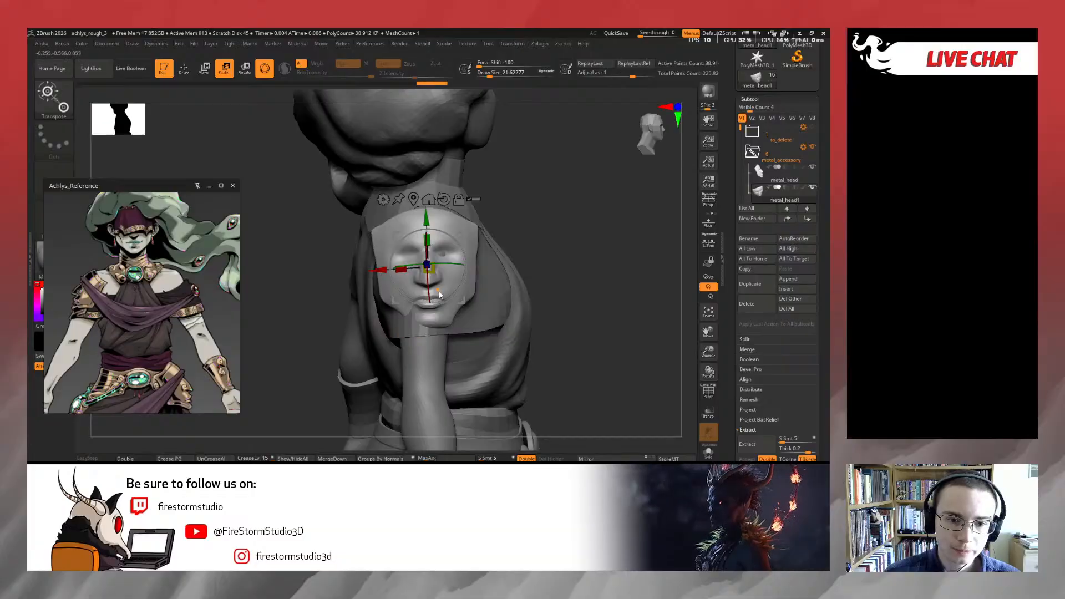
{"action": "left_click_drag", "start_coordinate": [444, 302], "coordinate": [441, 303]}
{"action": "right_click_drag", "start_coordinate": [440, 303], "coordinate": [491, 251]}
{"action": "left_click_drag", "start_coordinate": [460, 263], "coordinate": [459, 260]}
{"action": "right_click_drag", "start_coordinate": [380, 288], "coordinate": [447, 266]}
{"action": "left_click_drag", "start_coordinate": [450, 261], "coordinate": [464, 256]}
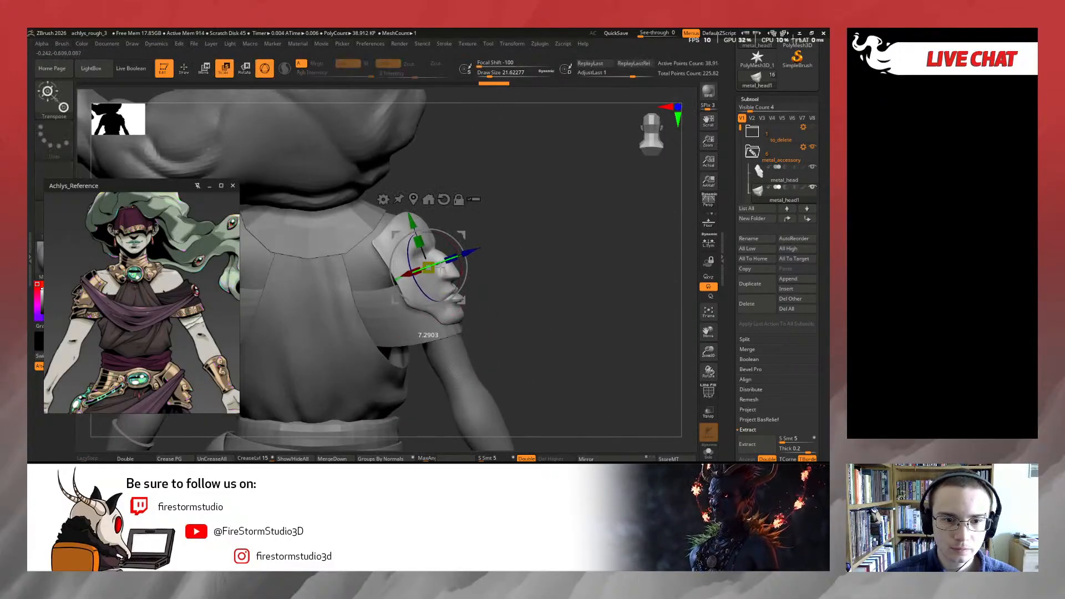
Nudge the shoulder face into place over the upper arm and recheck its fit from the front
{"action": "key", "text": "q"}
{"action": "right_click_drag", "start_coordinate": [482, 265], "coordinate": [449, 259]}
{"action": "key", "text": "w"}
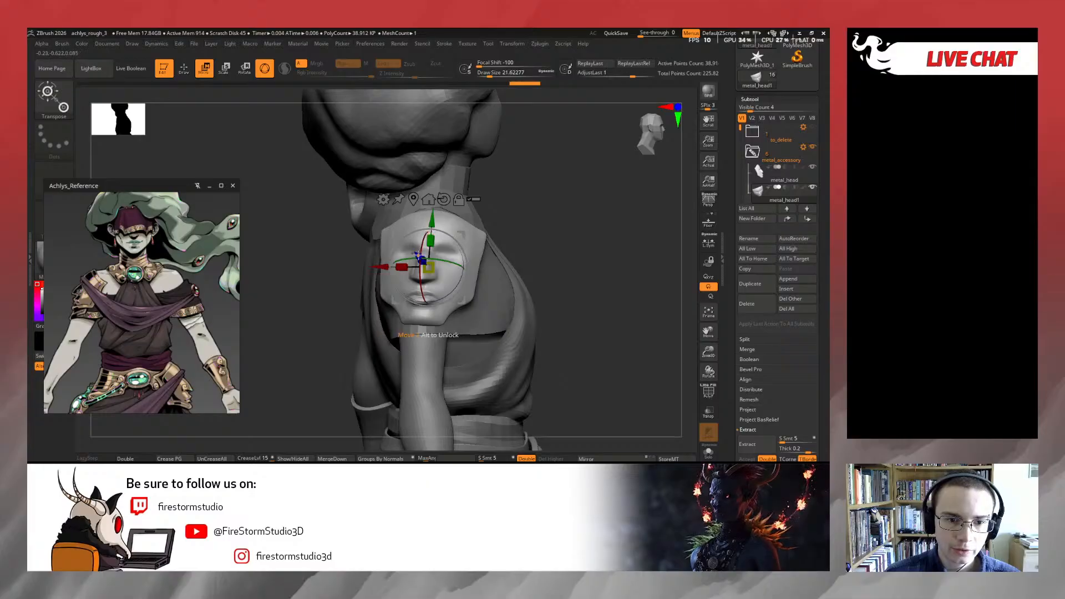
{"action": "left_click_drag", "start_coordinate": [418, 256], "coordinate": [422, 259]}
{"action": "right_click_drag", "start_coordinate": [353, 289], "coordinate": [379, 297]}
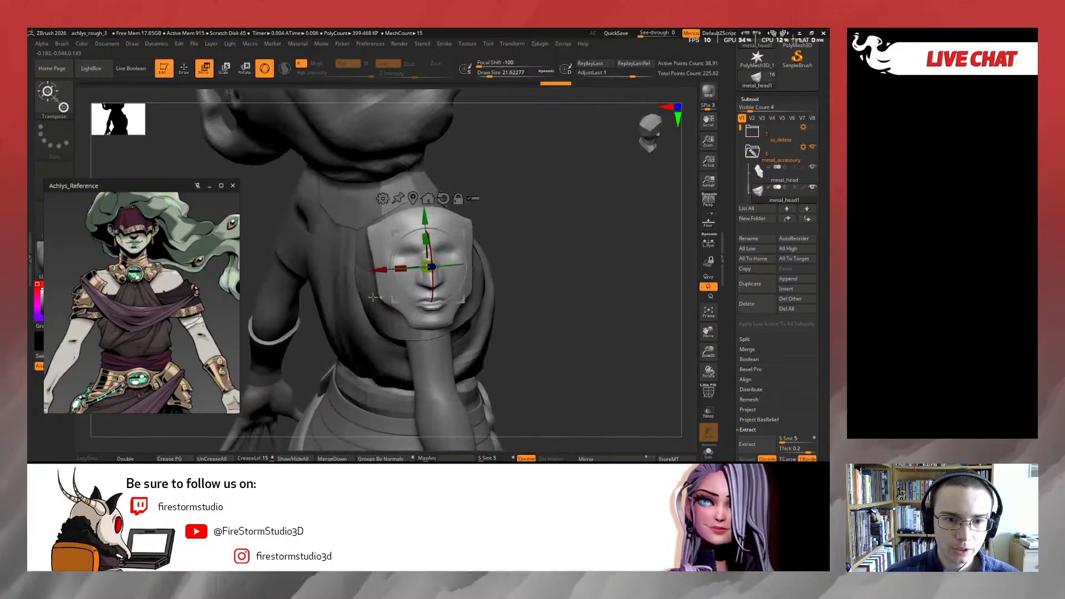
{"action": "left_click_drag", "start_coordinate": [380, 274], "coordinate": [375, 276]}
{"action": "mouse_move", "coordinate": [523, 240]}
{"action": "right_mouse_down"}
{"action": "mouse_move", "coordinate": [468, 208]}
{"action": "mouse_move", "coordinate": [519, 256]}
{"action": "mouse_move", "coordinate": [389, 276]}
{"action": "right_mouse_up"}
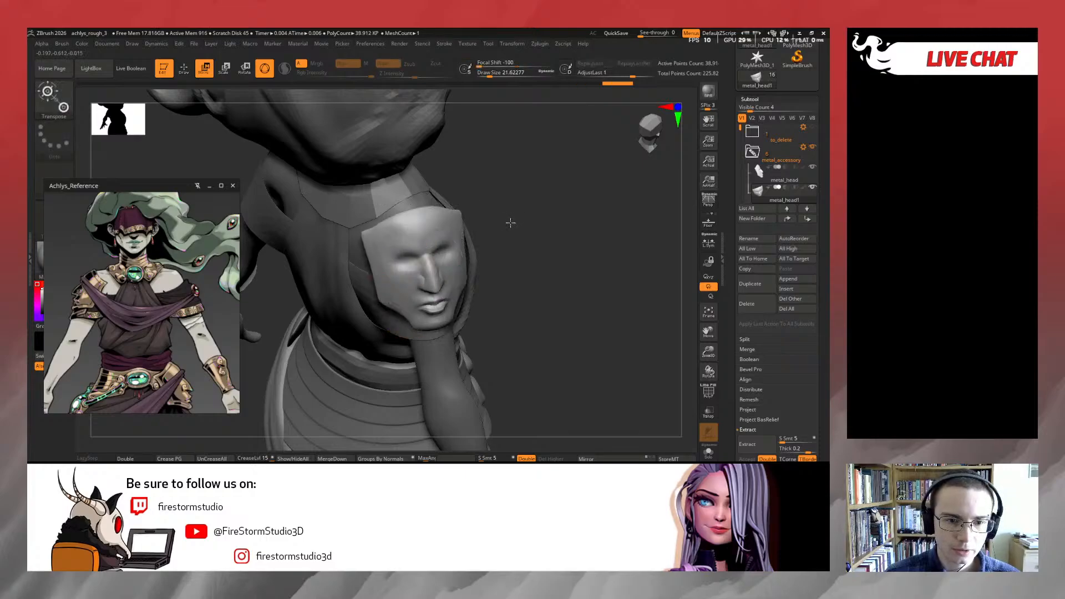
{"action": "mouse_move", "coordinate": [510, 221]}
{"action": "left_mouse_down"}
{"action": "mouse_move", "coordinate": [391, 230]}
{"action": "mouse_move", "coordinate": [389, 167]}
{"action": "left_mouse_up"}
{"action": "key", "text": "q"}
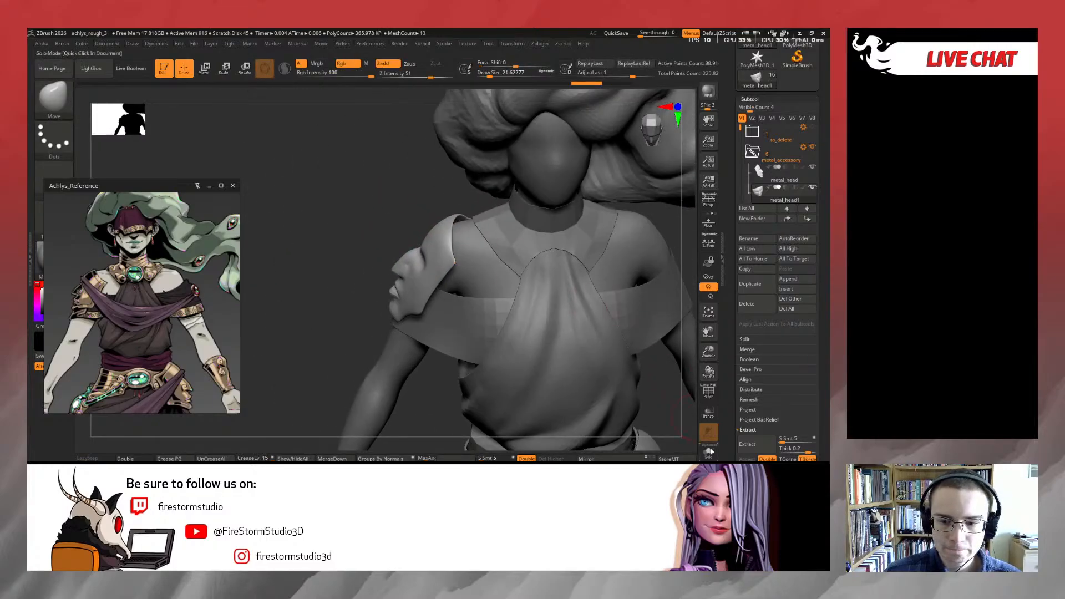
Isolate the shoulder face at its lowest subdivision level and set the masking brush to MaskLasso
{"action": "left_click", "coordinate": [708, 452]}
{"action": "mouse_move", "coordinate": [571, 304]}
{"action": "left_mouse_down"}
{"action": "mouse_move", "coordinate": [481, 240]}
{"action": "mouse_move", "coordinate": [577, 320]}
{"action": "left_mouse_up"}
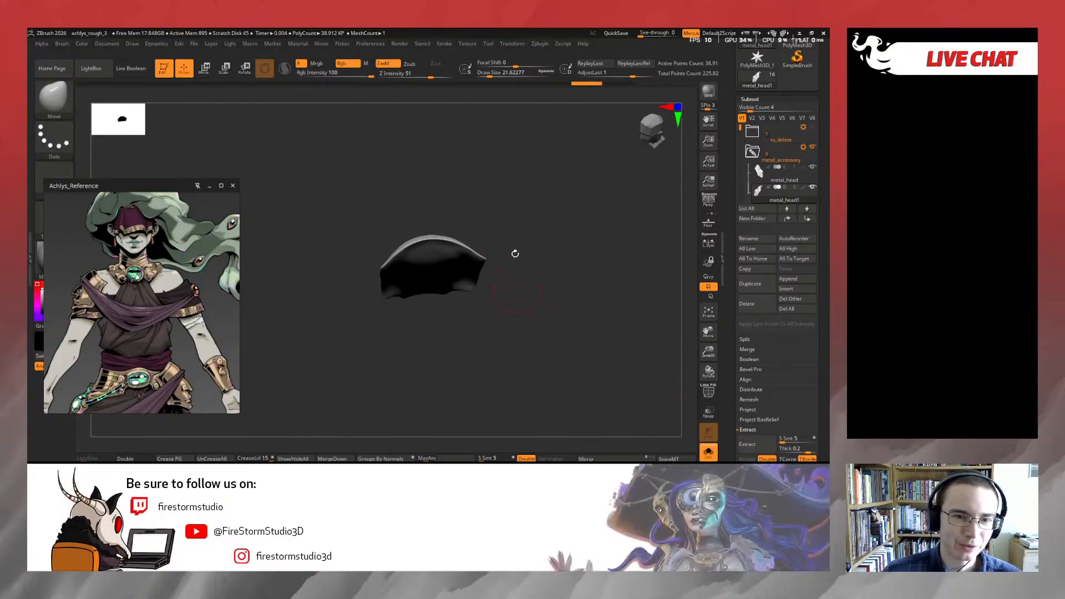
{"action": "key", "text": "shift"}
{"action": "mouse_move", "coordinate": [507, 219]}
{"action": "left_mouse_down"}
{"action": "mouse_move", "coordinate": [511, 250]}
{"action": "mouse_move", "coordinate": [459, 299]}
{"action": "left_mouse_up"}
{"action": "key", "text": "ctrl"}
{"action": "mouse_move", "coordinate": [360, 250]}
{"action": "left_mouse_down", "text": "ctrl"}
{"action": "mouse_move", "coordinate": [381, 249]}
{"action": "mouse_move", "coordinate": [363, 252]}
{"action": "left_mouse_up", "text": "ctrl"}
{"action": "left_click", "coordinate": [62, 104], "text": "ctrl"}
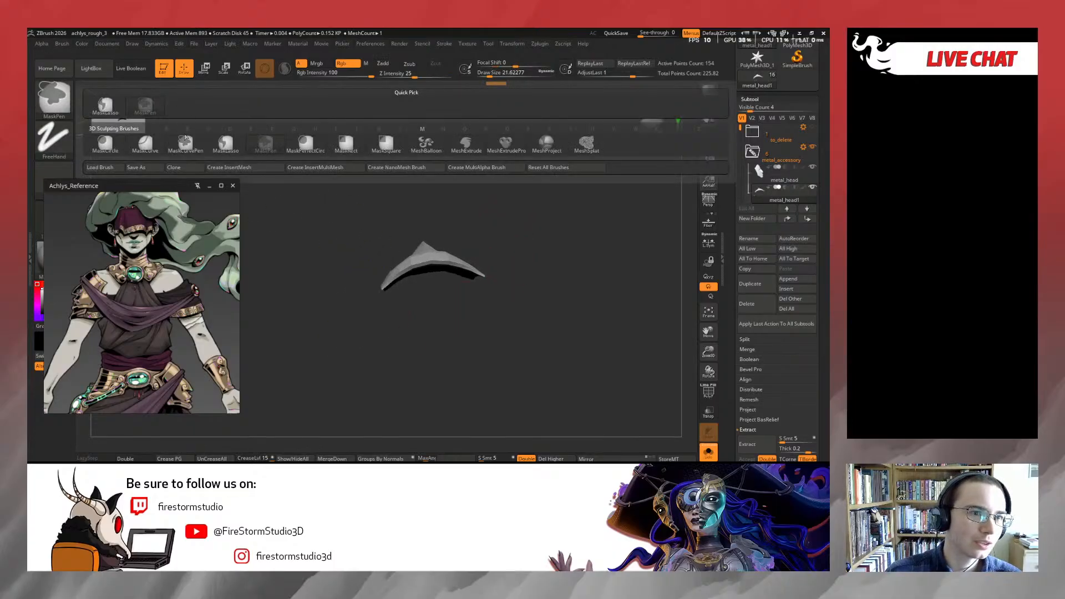
{"action": "left_click", "coordinate": [113, 108], "text": "ctrl"}
Mask part of the low-resolution shoulder face, reposition the Gizmo pivot and bend its unmasked side
{"action": "left_click_drag", "start_coordinate": [381, 253], "coordinate": [452, 301]}
{"action": "key", "text": "w"}
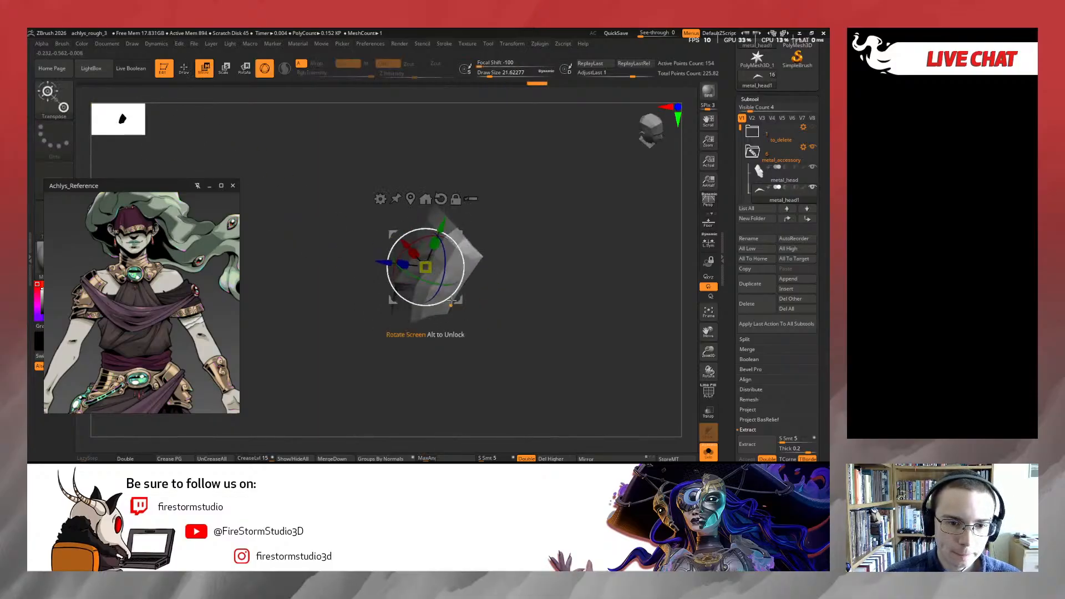
{"action": "left_click_drag", "start_coordinate": [400, 243], "coordinate": [343, 178], "text": "alt"}
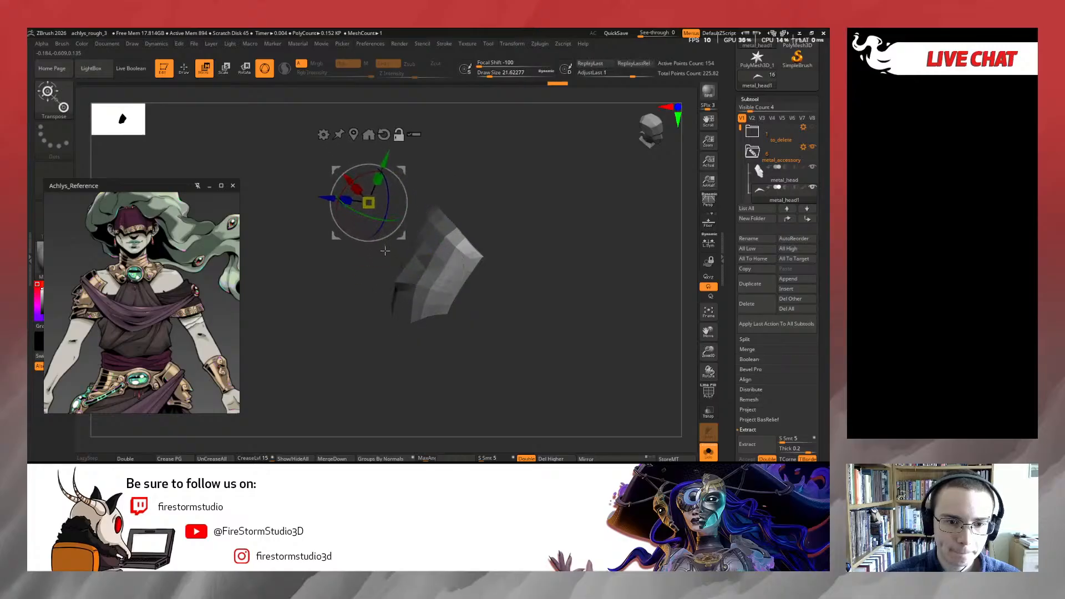
{"action": "left_click", "coordinate": [438, 282]}
{"action": "mouse_move", "coordinate": [445, 291]}
{"action": "left_mouse_down"}
{"action": "mouse_move", "coordinate": [497, 279]}
{"action": "mouse_move", "coordinate": [455, 291]}
{"action": "left_mouse_up"}
{"action": "key", "text": "q"}
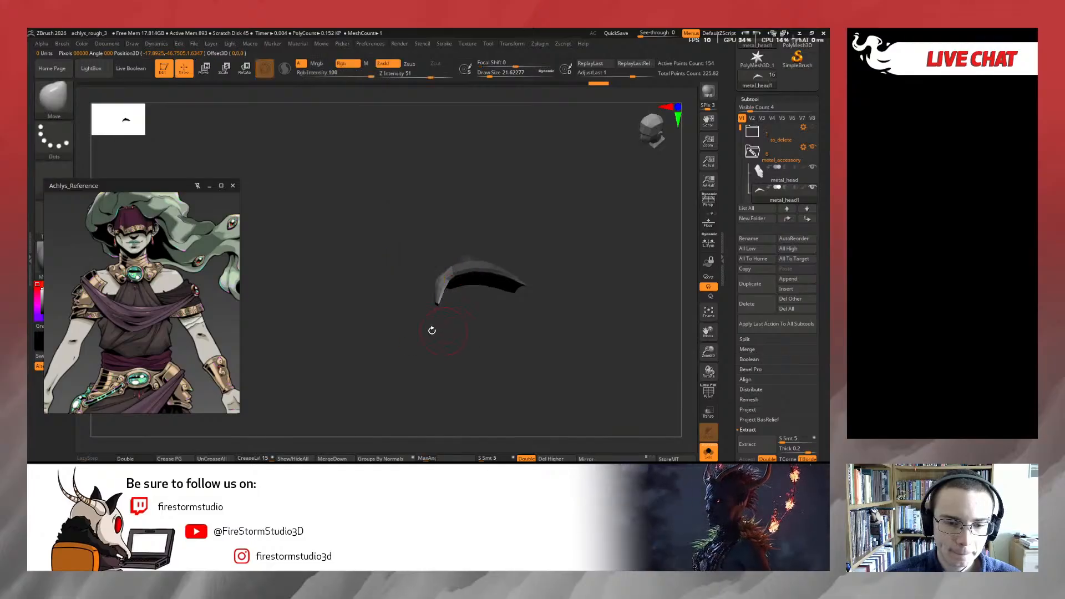
Show the whole figure and rotate the shoulder face to follow the curve of the upper arm
{"action": "left_click", "coordinate": [708, 452]}
{"action": "mouse_move", "coordinate": [371, 299]}
{"action": "left_mouse_down"}
{"action": "mouse_move", "coordinate": [367, 253]}
{"action": "mouse_move", "coordinate": [428, 126]}
{"action": "mouse_move", "coordinate": [383, 203]}
{"action": "left_mouse_up"}
{"action": "key", "text": "e"}
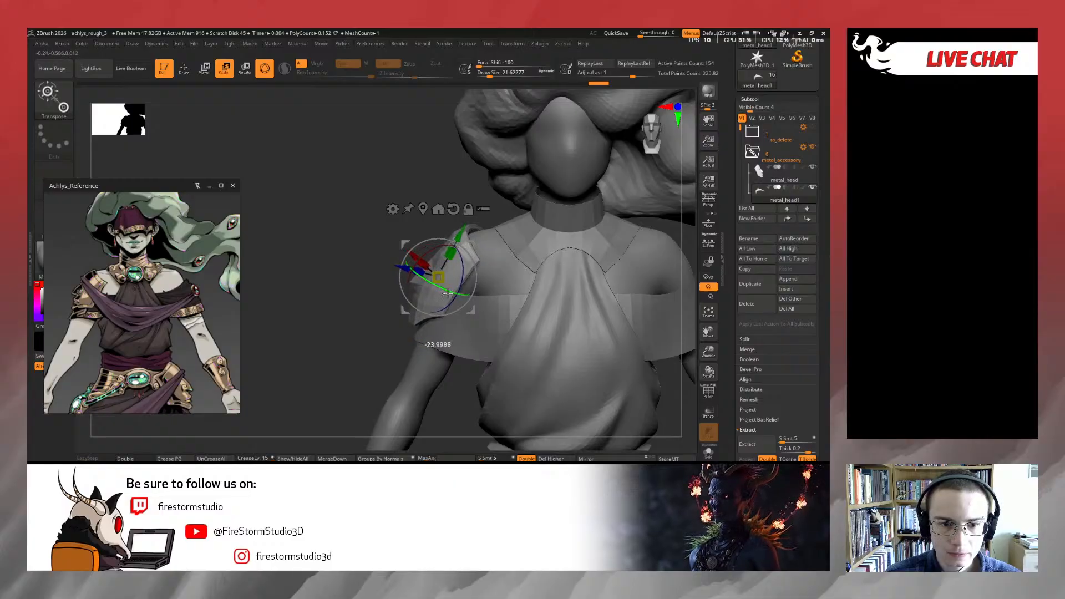
{"action": "mouse_move", "coordinate": [447, 294]}
{"action": "left_mouse_down"}
{"action": "mouse_move", "coordinate": [402, 234]}
{"action": "mouse_move", "coordinate": [463, 223]}
{"action": "left_mouse_up"}
{"action": "key", "text": "q"}
{"action": "left_click_drag", "start_coordinate": [535, 260], "coordinate": [550, 293]}
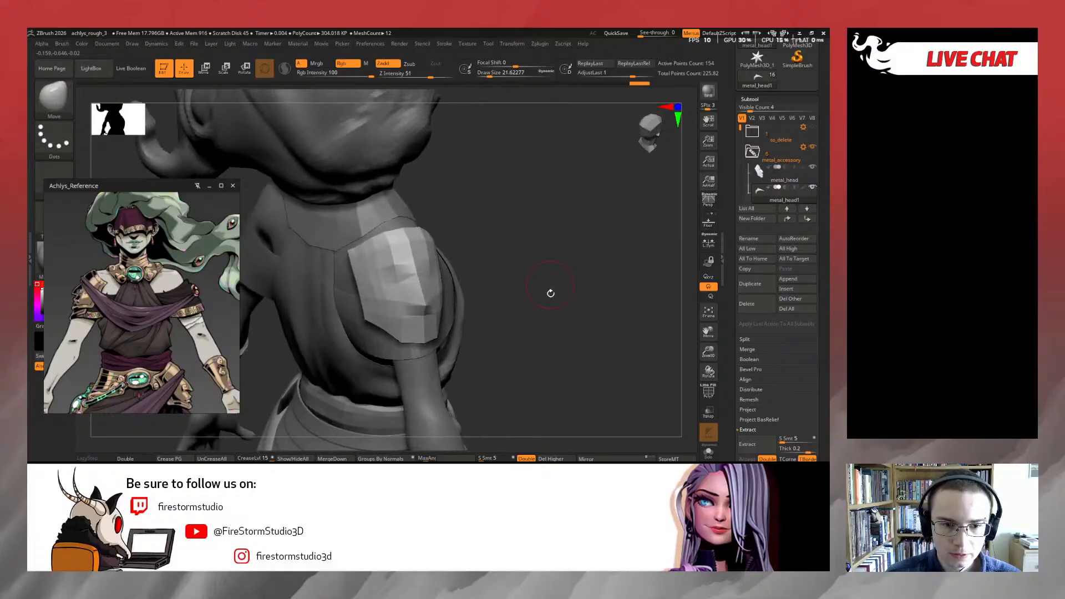
Isolate the shoulder face again, lasso-mask it and rotate its unmasked rear side inward
{"action": "left_click", "coordinate": [708, 452]}
{"action": "key", "text": "ctrl"}
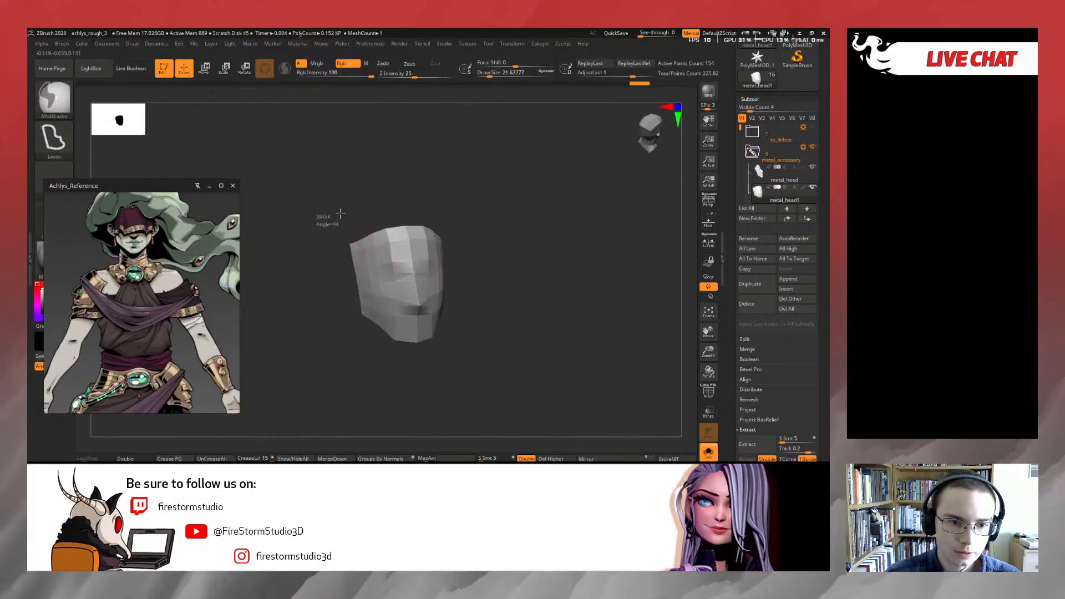
{"action": "mouse_move", "coordinate": [376, 323]}
{"action": "left_mouse_down", "text": "ctrl"}
{"action": "mouse_move", "coordinate": [373, 340]}
{"action": "mouse_move", "coordinate": [345, 295]}
{"action": "left_mouse_up", "text": "ctrl"}
{"action": "key", "text": "ctrl"}
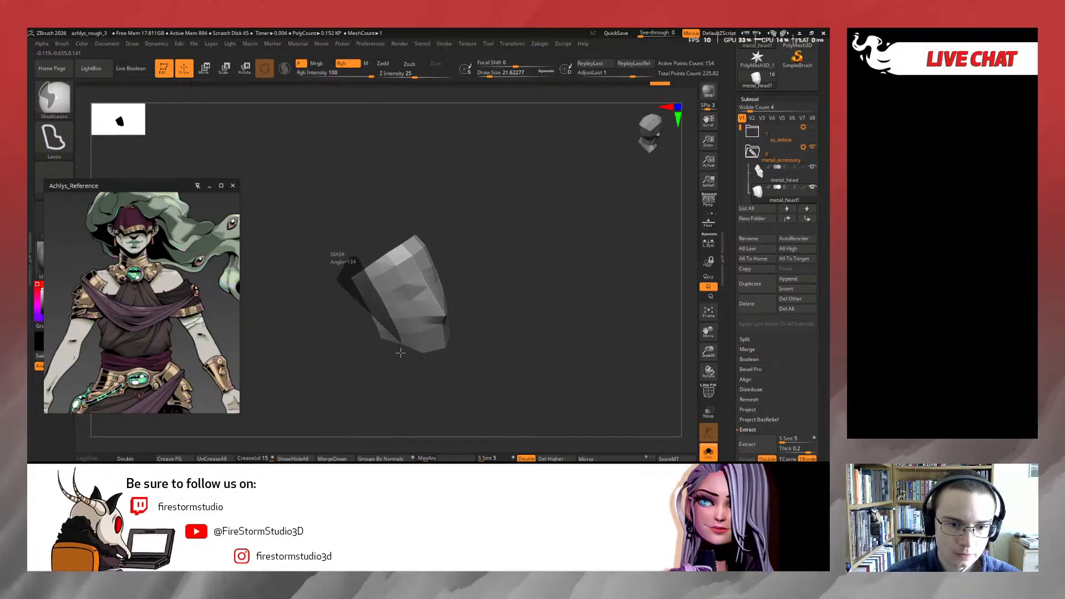
{"action": "key", "text": "w"}
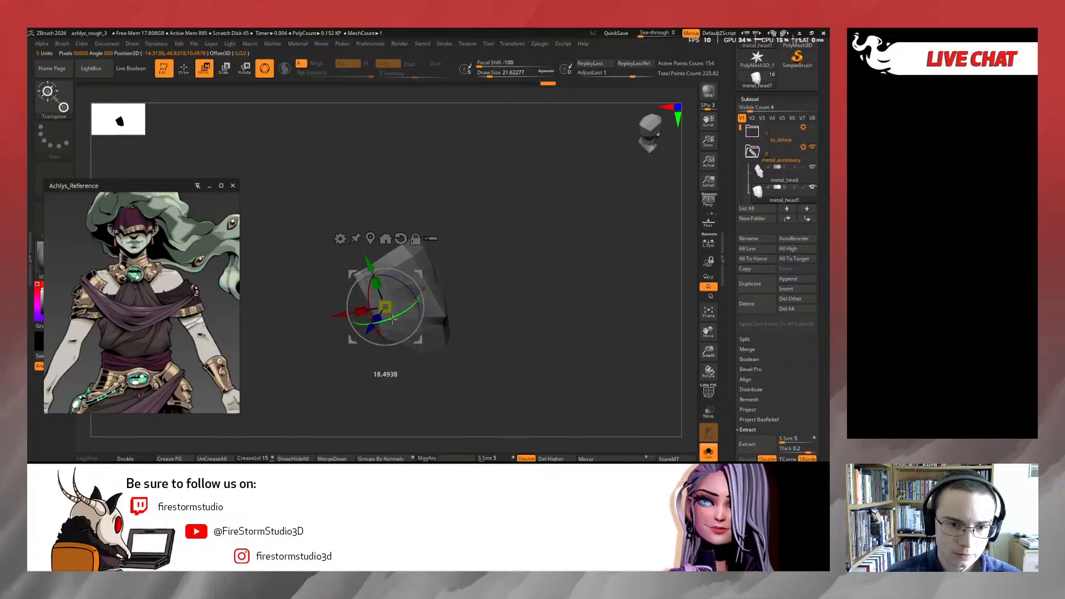
{"action": "key", "text": "q"}
Show the whole figure and rotate the shoulder face to sit against the upper arm from the side and front
{"action": "left_click", "coordinate": [705, 451]}
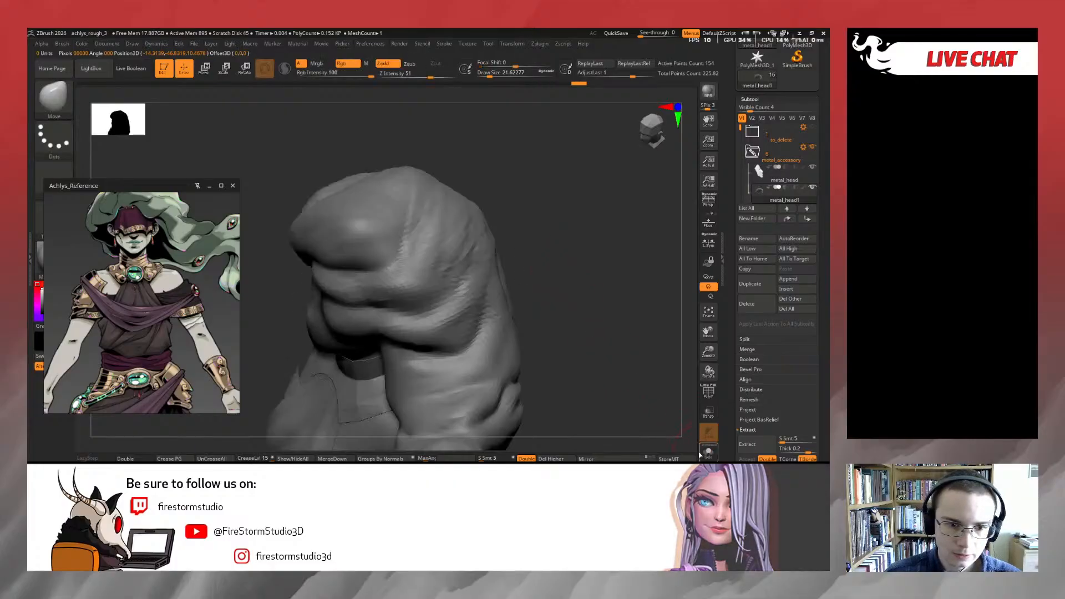
{"action": "mouse_move", "coordinate": [573, 341]}
{"action": "left_mouse_down"}
{"action": "mouse_move", "coordinate": [511, 317]}
{"action": "mouse_move", "coordinate": [473, 350]}
{"action": "mouse_move", "coordinate": [413, 327]}
{"action": "left_mouse_up"}
{"action": "key", "text": "e"}
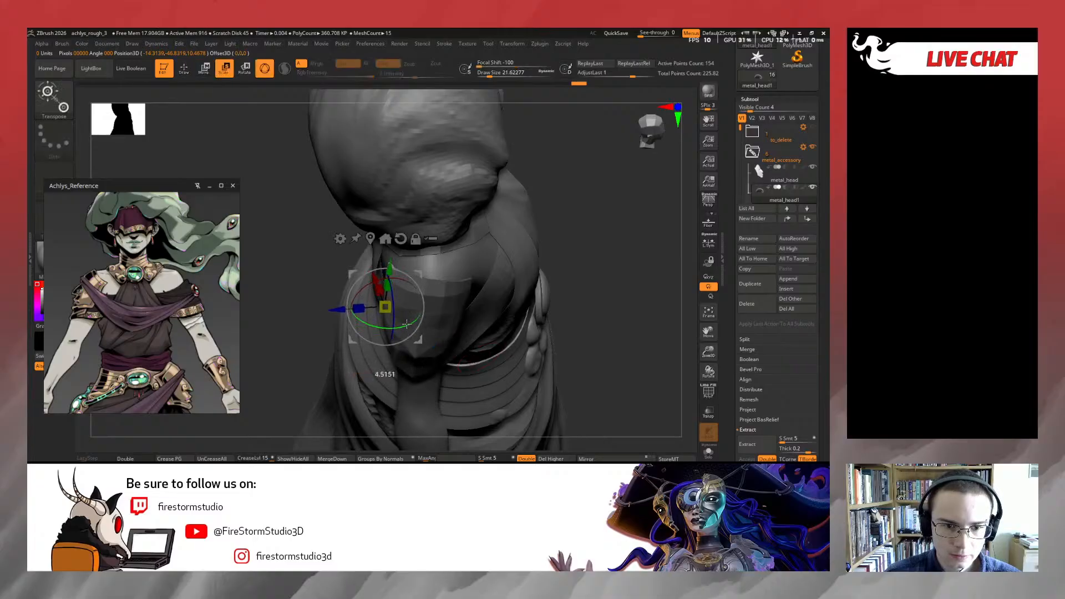
{"action": "key", "text": "q"}
{"action": "mouse_move", "coordinate": [587, 238]}
{"action": "left_mouse_down"}
{"action": "mouse_move", "coordinate": [608, 212]}
{"action": "mouse_move", "coordinate": [577, 188]}
{"action": "mouse_move", "coordinate": [570, 222]}
{"action": "left_mouse_up"}
{"action": "left_click_drag", "start_coordinate": [523, 283], "coordinate": [421, 345]}
{"action": "key", "text": "e"}
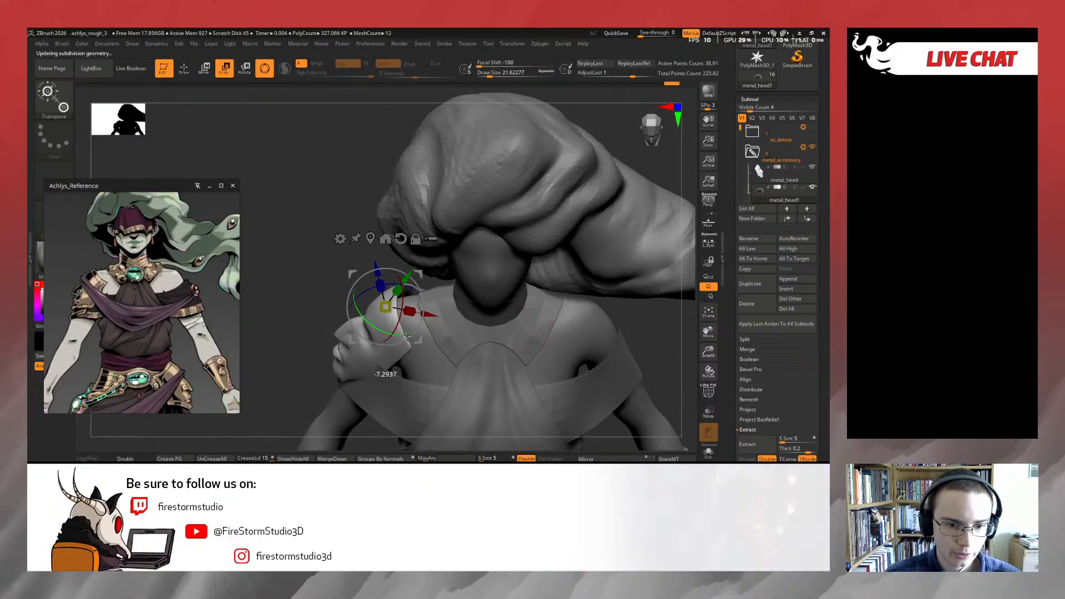
Centre the Gizmo on the shoulder face and reset the Gizmo's orientation
{"action": "key", "text": "q"}
{"action": "mouse_move", "coordinate": [360, 280]}
{"action": "left_mouse_down"}
{"action": "mouse_move", "coordinate": [340, 209]}
{"action": "mouse_move", "coordinate": [361, 248]}
{"action": "mouse_move", "coordinate": [404, 253]}
{"action": "left_mouse_up"}
{"action": "left_click_drag", "start_coordinate": [319, 281], "coordinate": [377, 272]}
{"action": "left_click_drag", "start_coordinate": [467, 230], "coordinate": [483, 261], "text": "alt"}
{"action": "key", "text": "e"}
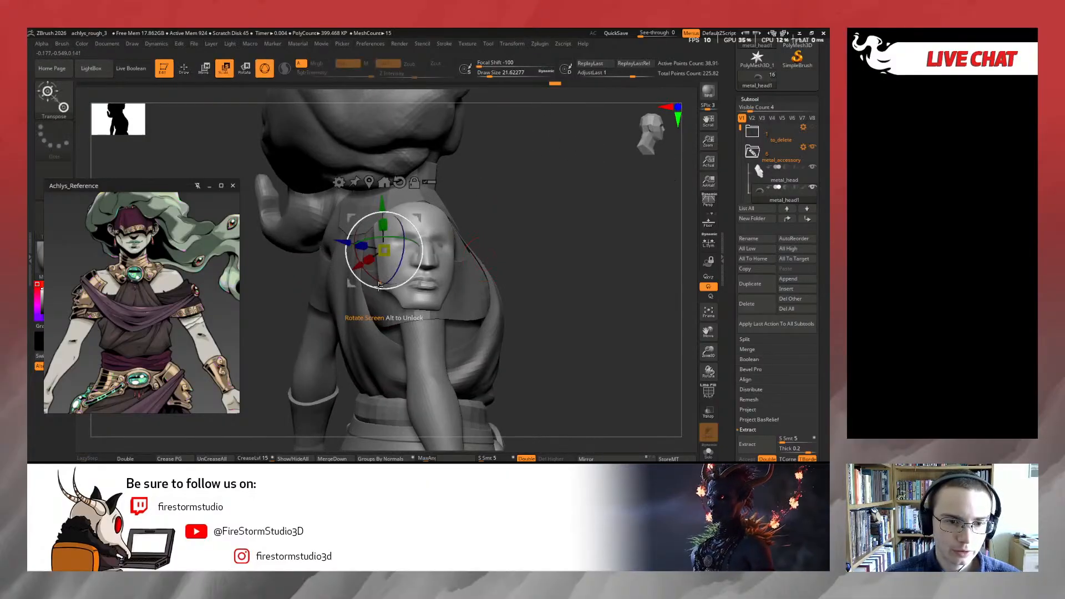
{"action": "left_click", "coordinate": [369, 182]}
{"action": "left_click_drag", "start_coordinate": [475, 221], "coordinate": [442, 218]}
{"action": "left_click", "coordinate": [438, 187]}
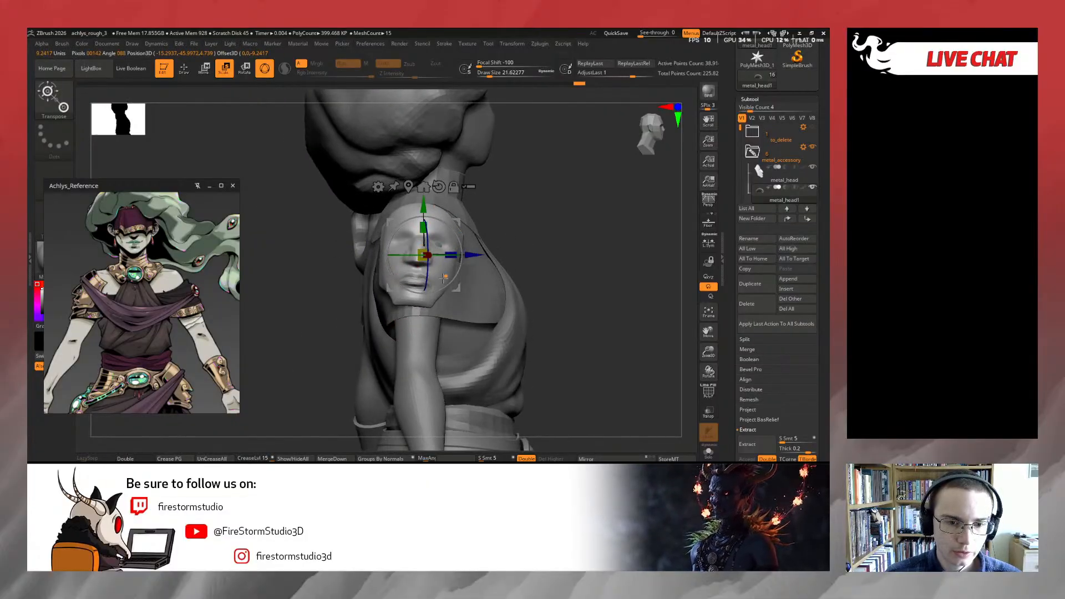
Rotate and shift the shoulder face so it follows the outer shoulder in front and side views
{"action": "left_click_drag", "start_coordinate": [425, 267], "coordinate": [357, 303]}
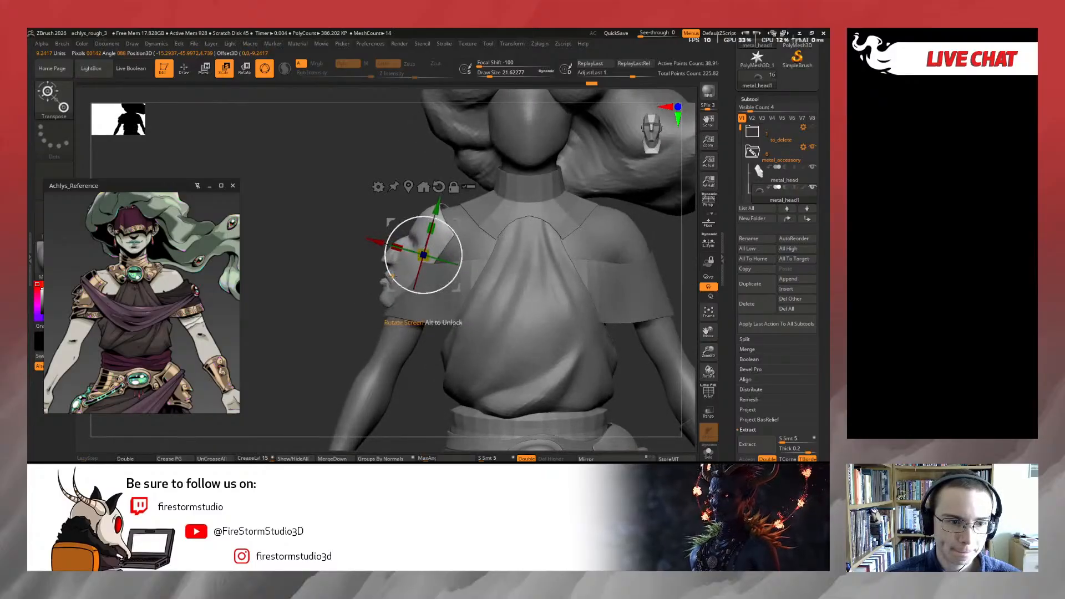
{"action": "key", "text": "q"}
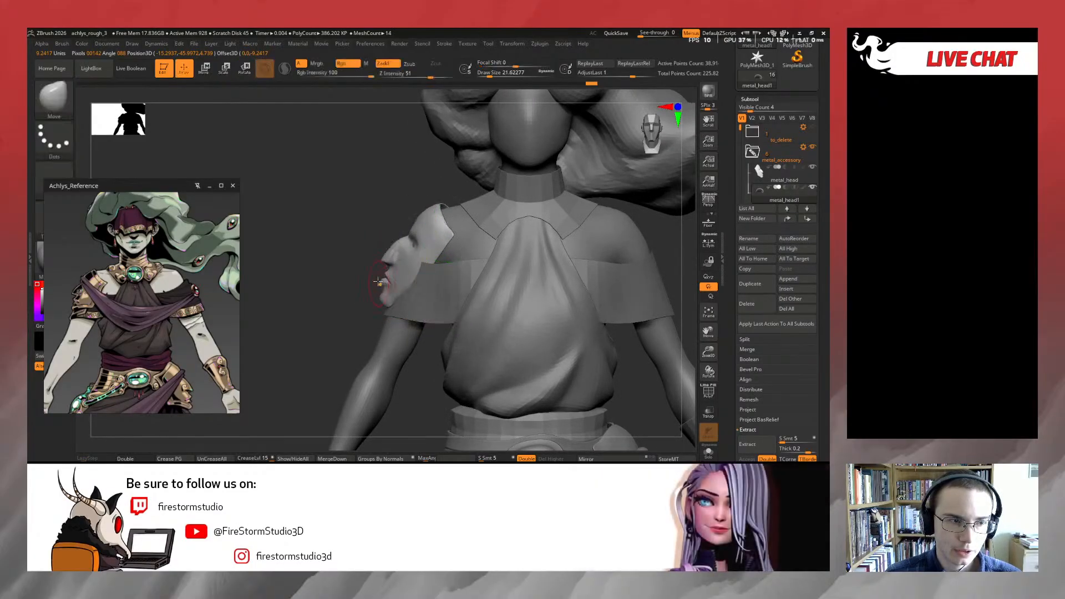
{"action": "key", "text": "r"}
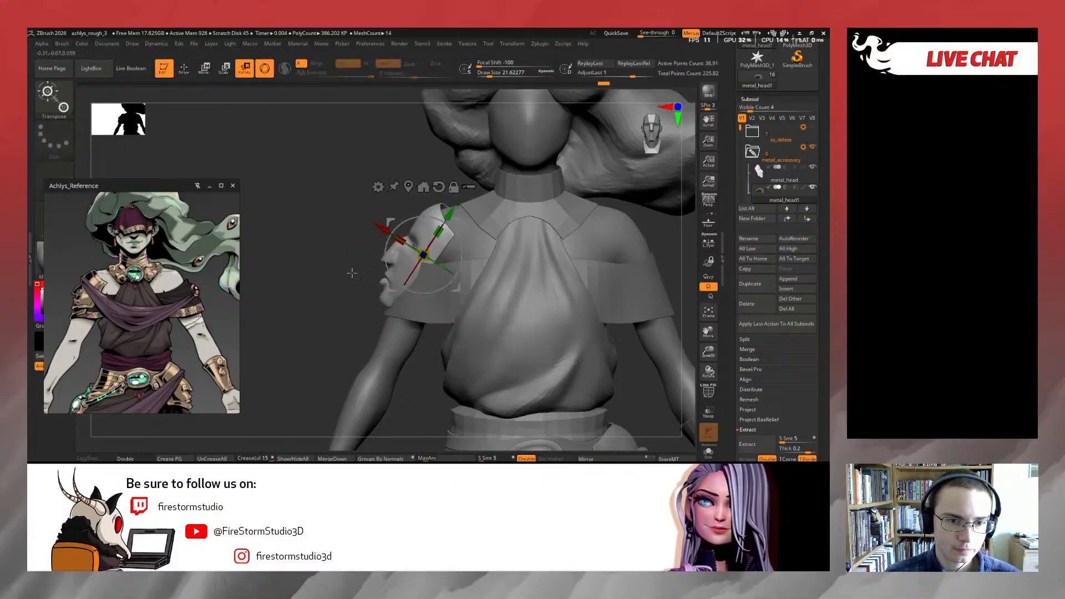
{"action": "left_click_drag", "start_coordinate": [352, 272], "coordinate": [410, 291]}
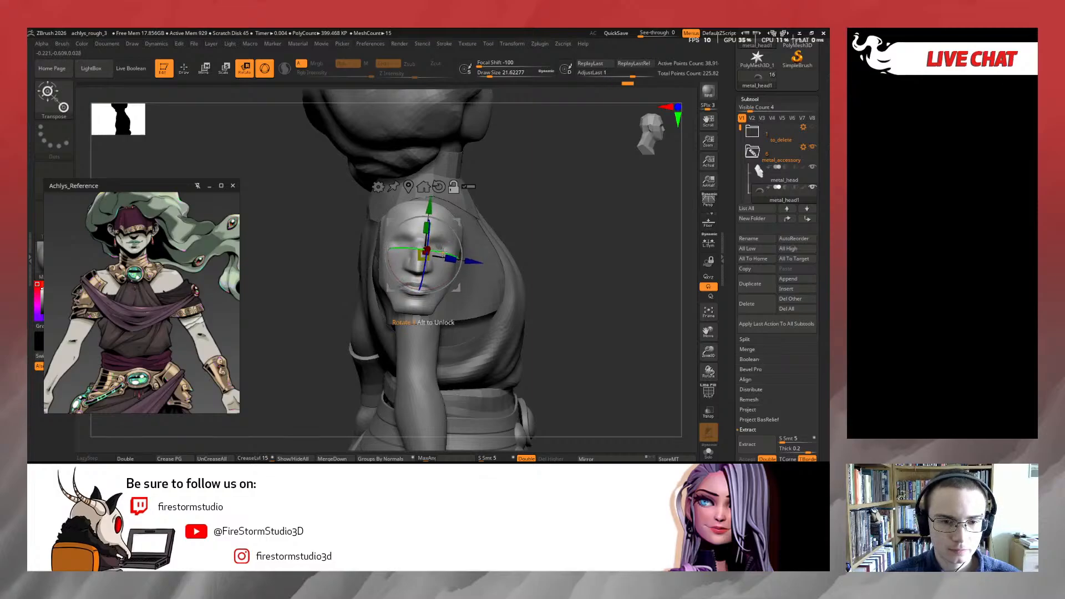
{"action": "left_click_drag", "start_coordinate": [517, 203], "coordinate": [460, 254]}
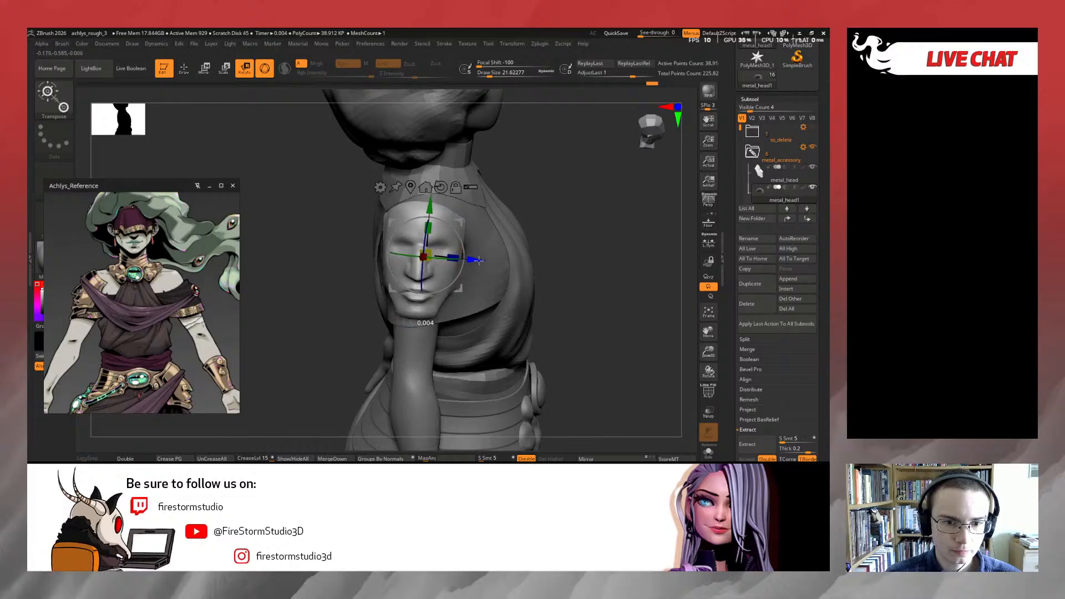
{"action": "left_click_drag", "start_coordinate": [550, 215], "coordinate": [452, 208]}
Adjust the overall scale of the shoulder face uniformly to suit the shoulder
{"action": "key", "text": "q"}
{"action": "left_click_drag", "start_coordinate": [395, 190], "coordinate": [385, 193], "text": "shift"}
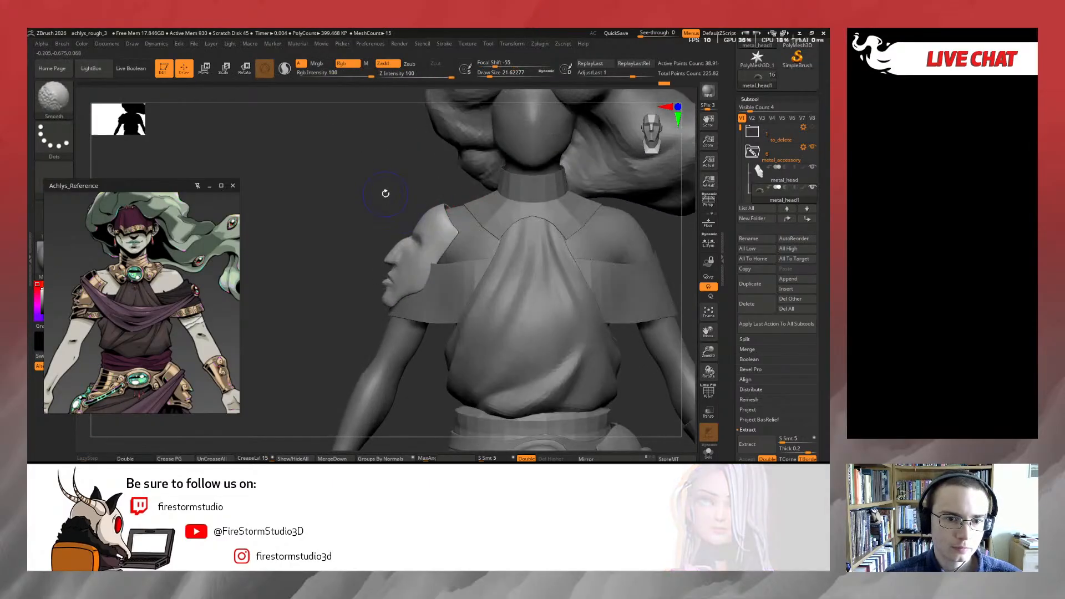
{"action": "key", "text": "r"}
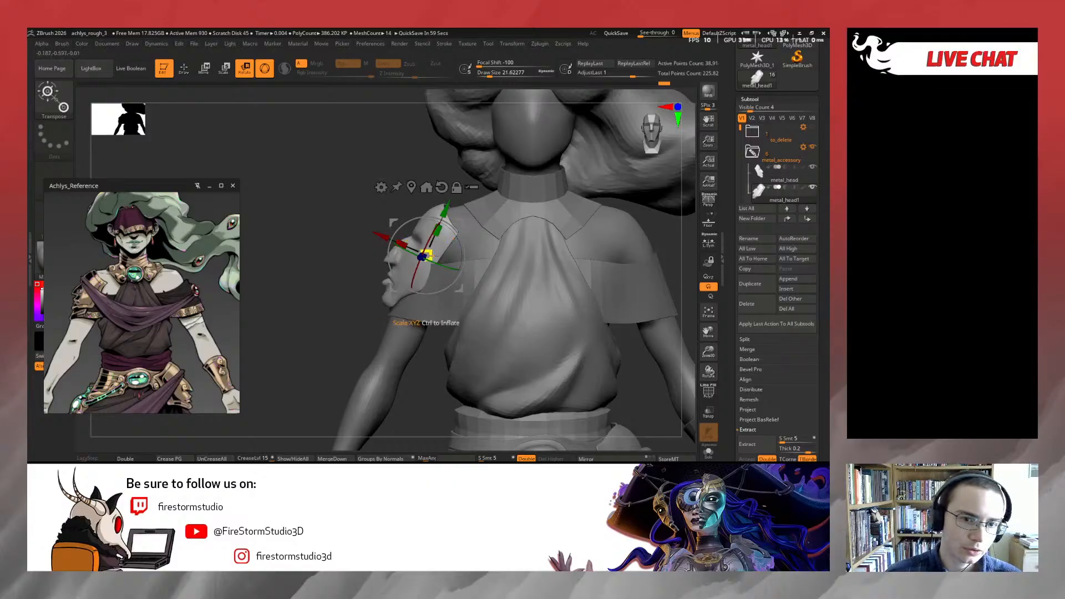
{"action": "mouse_move", "coordinate": [429, 256]}
{"action": "left_mouse_down"}
{"action": "mouse_move", "coordinate": [379, 233]}
{"action": "mouse_move", "coordinate": [364, 259]}
{"action": "mouse_move", "coordinate": [474, 236]}
{"action": "left_mouse_up"}
{"action": "key", "text": "q"}
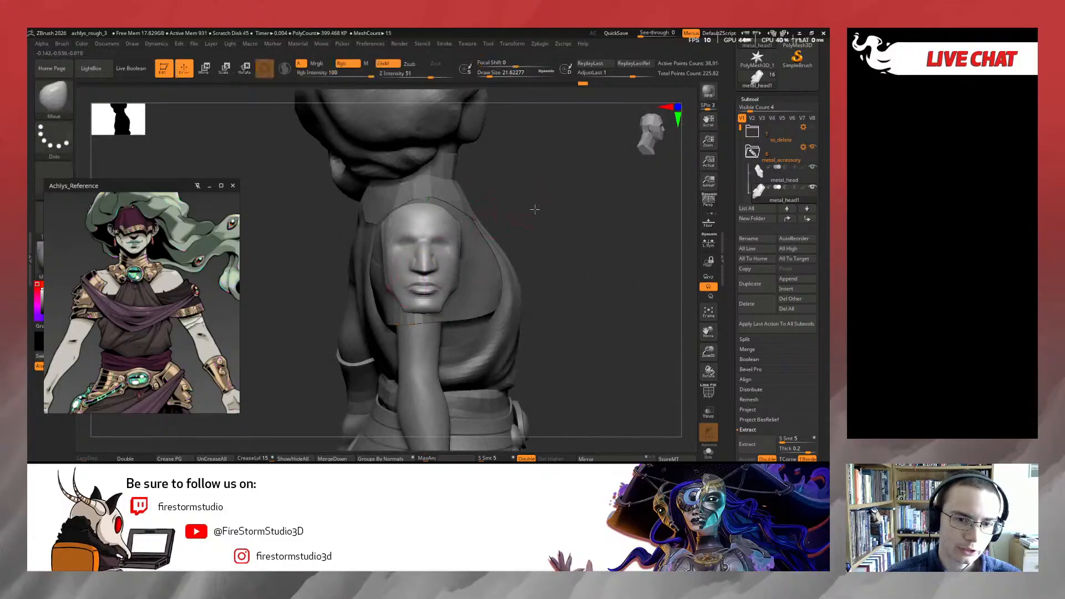
Check the shoulder face's fit from several angles and isolate it
{"action": "left_click_drag", "start_coordinate": [534, 208], "coordinate": [450, 246]}
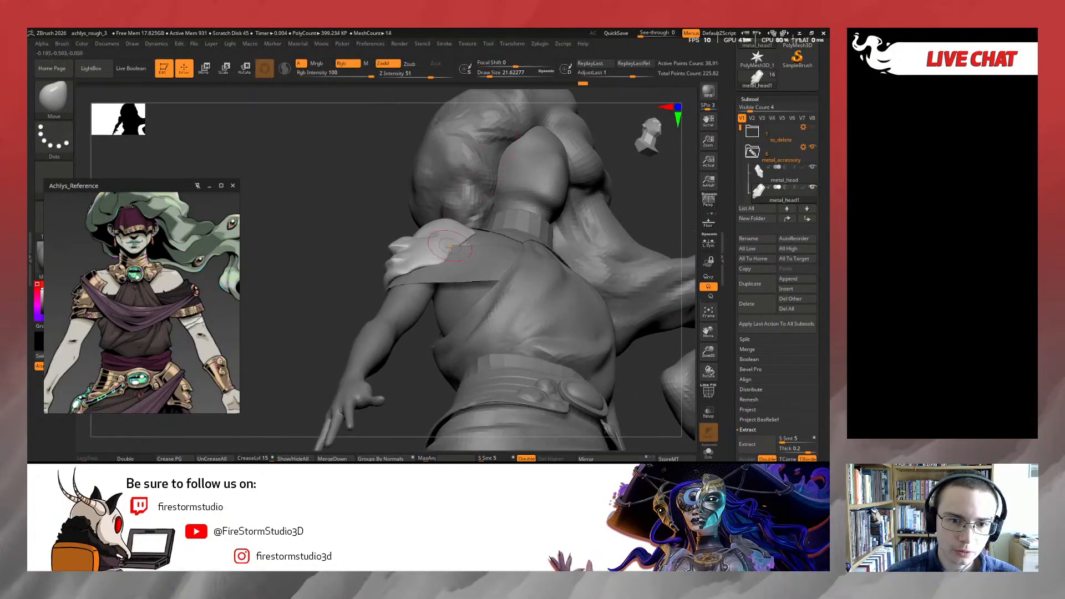
{"action": "left_click_drag", "start_coordinate": [389, 204], "coordinate": [560, 366]}
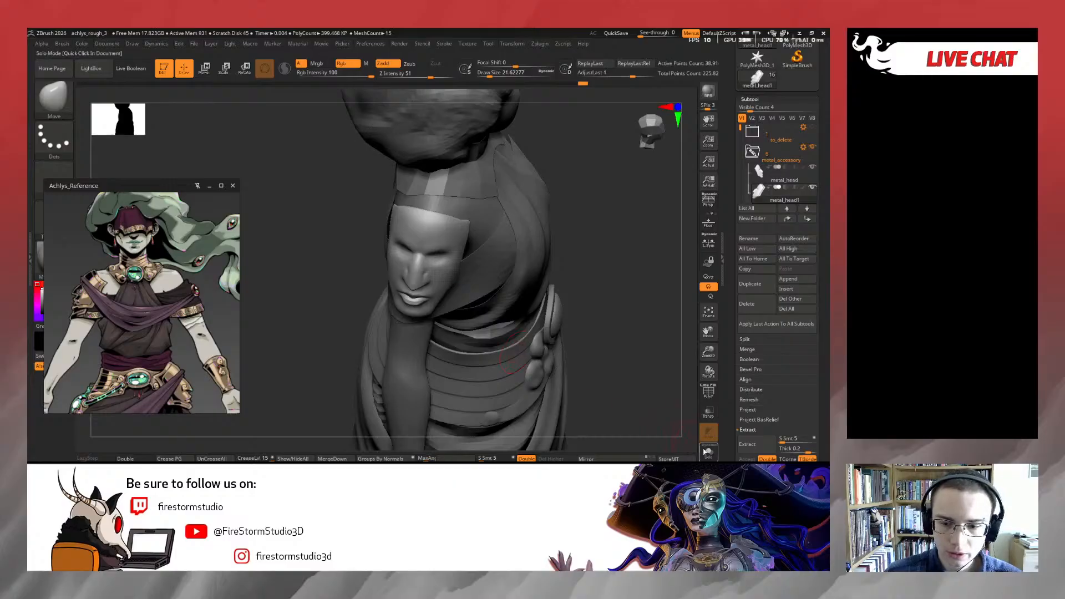
{"action": "left_click", "coordinate": [708, 452]}
{"action": "left_click_drag", "start_coordinate": [559, 262], "coordinate": [546, 254]}
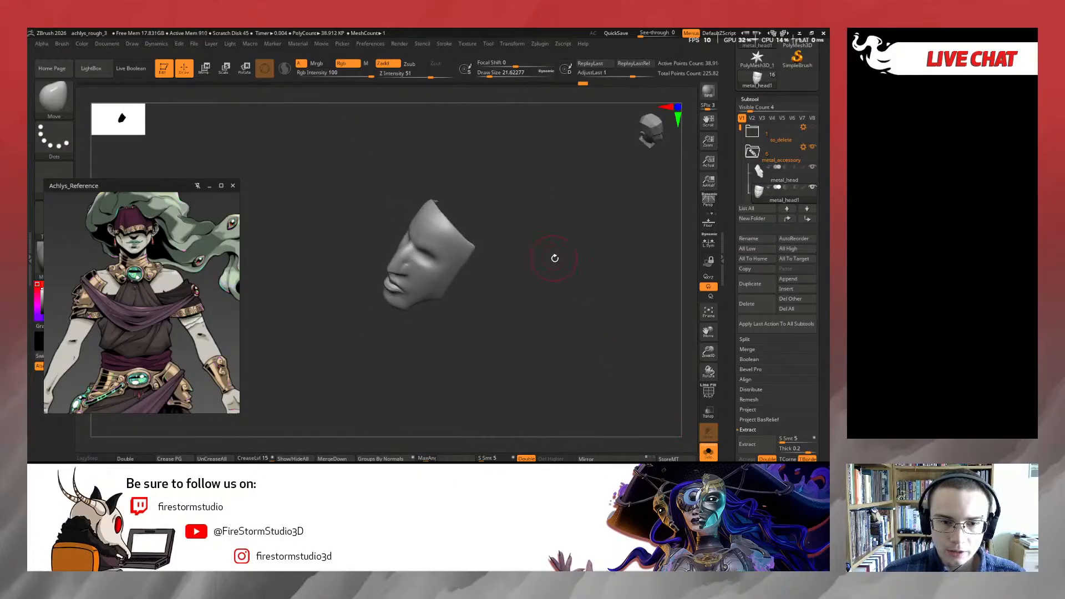
{"action": "key", "text": "ctrl+d"}
{"action": "key", "text": "ctrl+d"}
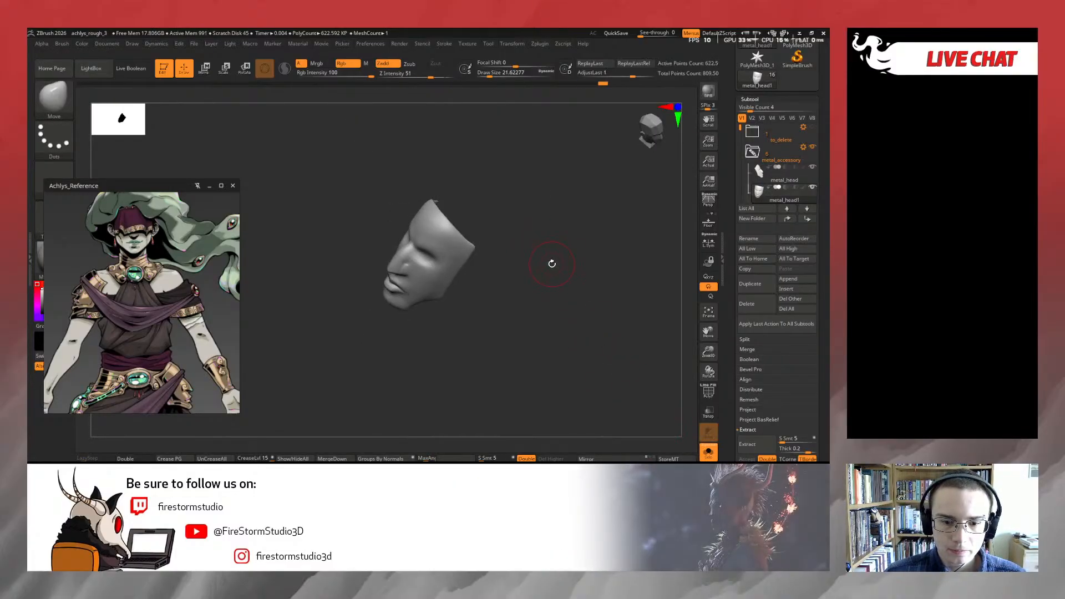
{"action": "key", "text": "ctrl+z"}
{"action": "key", "text": "ctrl+z"}
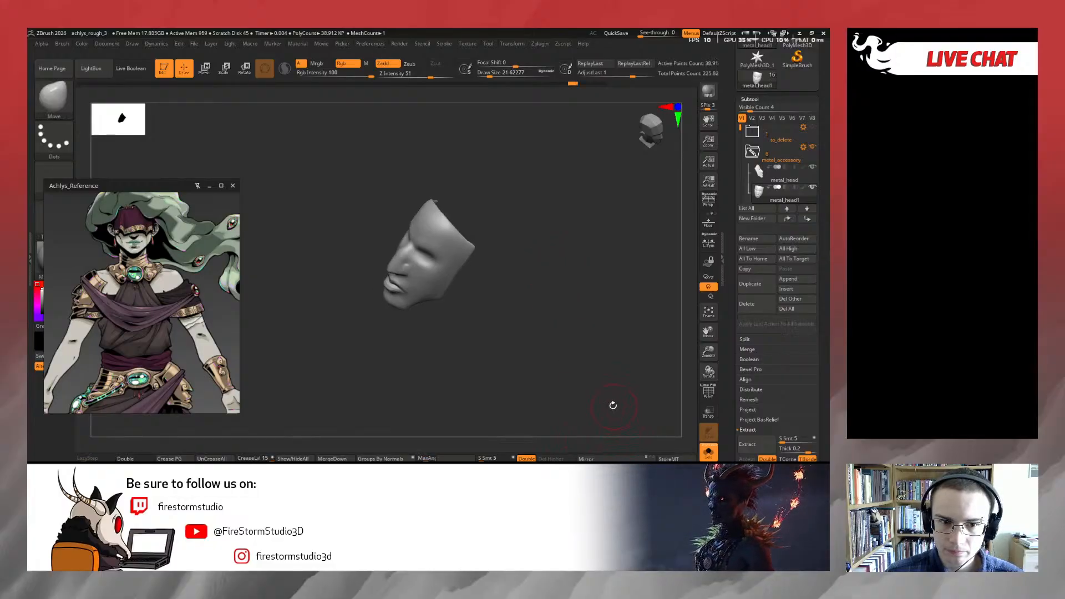
Lower the shoulder face to its lowest subdivision level and lasso-mask it, leaving its lower rear side unmasked
{"action": "key", "text": "shift+d"}
{"action": "key", "text": "shift+d"}
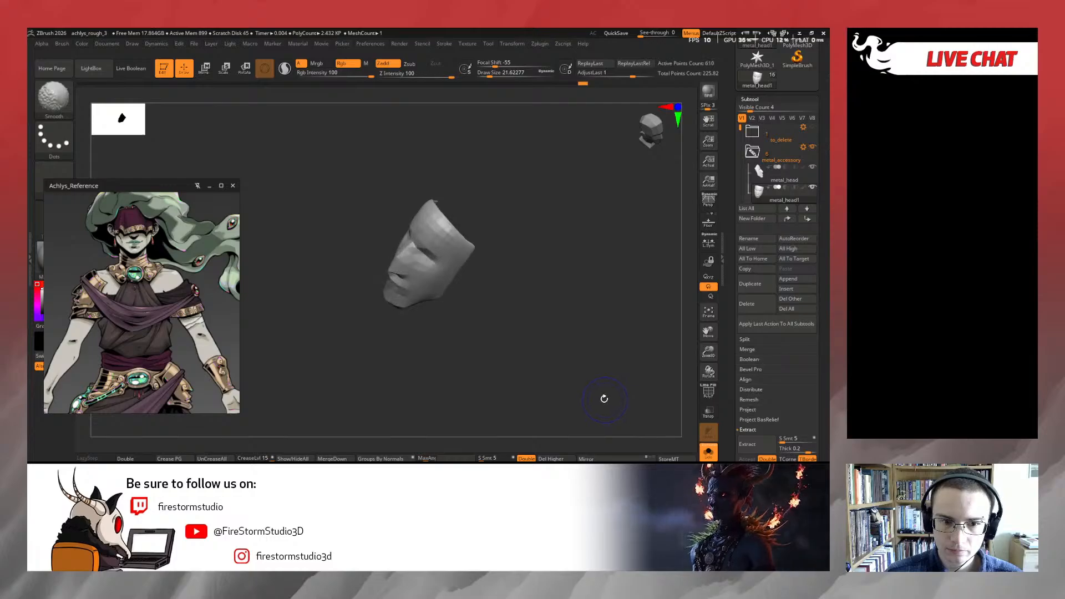
{"action": "key", "text": "shift+d"}
{"action": "key", "text": "shift+d"}
{"action": "mouse_move", "coordinate": [497, 243]}
{"action": "left_mouse_down", "text": "ctrl"}
{"action": "mouse_move", "coordinate": [486, 229]}
{"action": "mouse_move", "coordinate": [455, 243]}
{"action": "mouse_move", "coordinate": [471, 261]}
{"action": "mouse_move", "coordinate": [467, 280]}
{"action": "left_mouse_up", "text": "ctrl"}
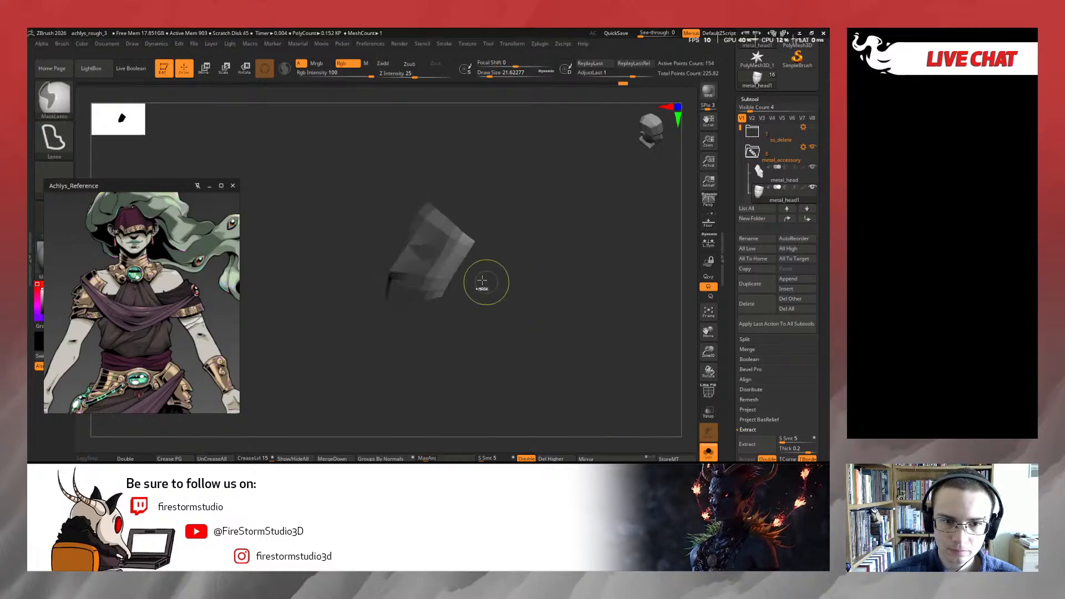
{"action": "key", "text": "w"}
{"action": "key", "text": "q"}
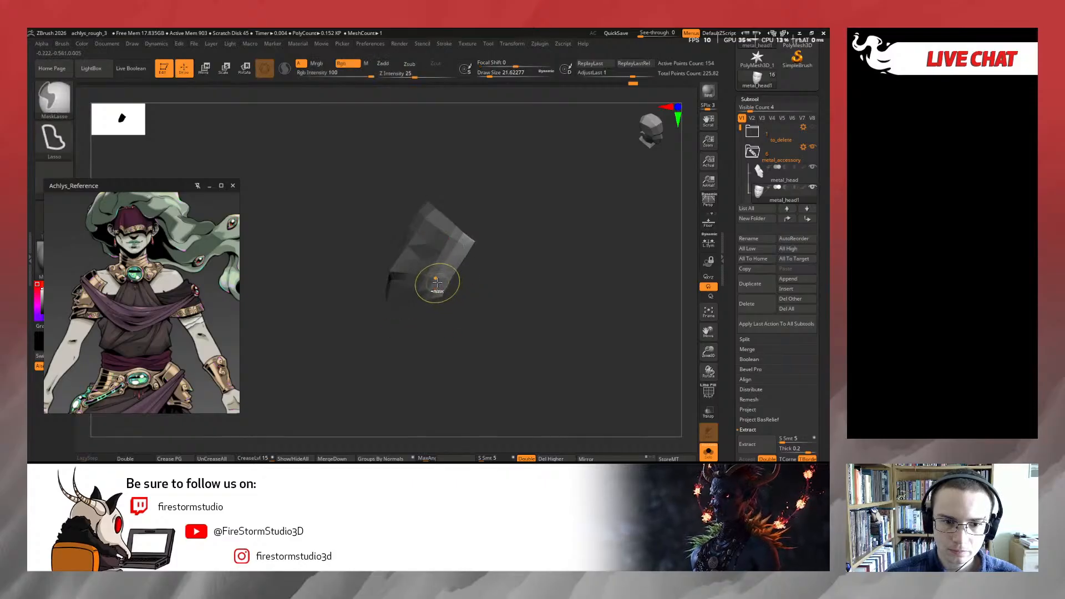
{"action": "mouse_move", "coordinate": [442, 279]}
{"action": "left_mouse_down", "text": "ctrl+alt"}
{"action": "mouse_move", "coordinate": [433, 273]}
{"action": "mouse_move", "coordinate": [452, 309]}
{"action": "mouse_move", "coordinate": [463, 284]}
{"action": "left_mouse_up", "text": "ctrl+alt"}
Reposition the Gizmo pivot at the lower rear side of the shoulder face and bend the unmasked part
{"action": "key", "text": "w"}
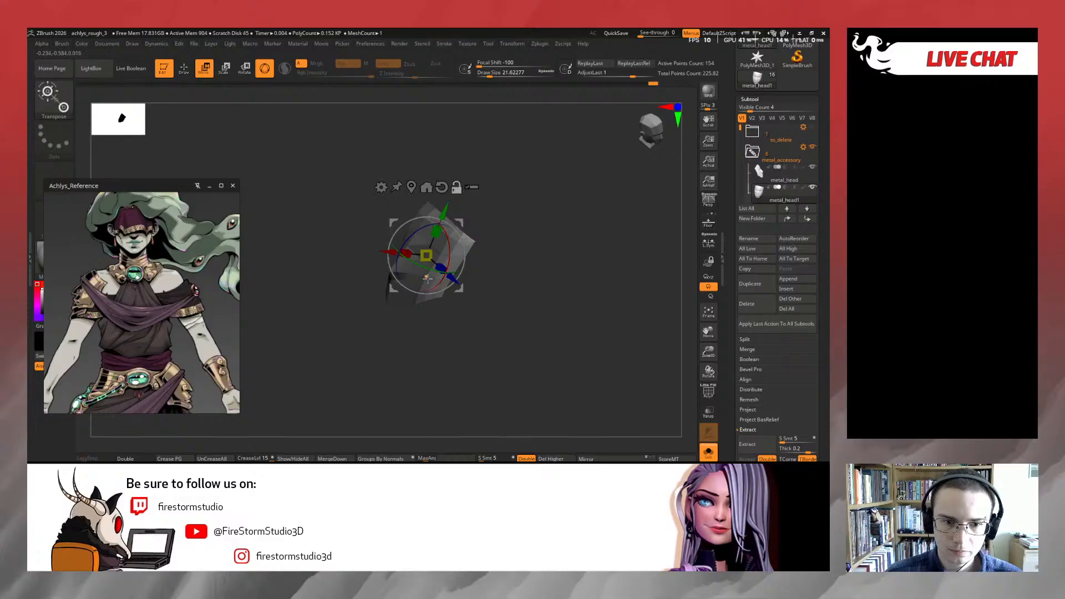
{"action": "left_click", "coordinate": [427, 278]}
{"action": "left_click_drag", "start_coordinate": [383, 259], "coordinate": [390, 261], "text": "alt"}
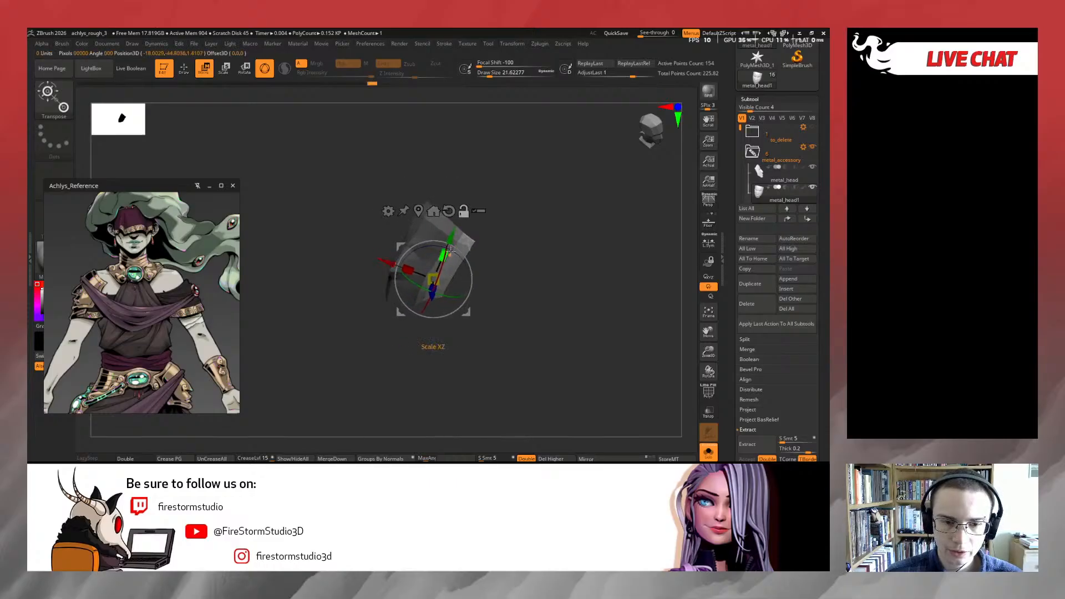
{"action": "left_click_drag", "start_coordinate": [452, 233], "coordinate": [457, 223], "text": "alt"}
{"action": "left_click_drag", "start_coordinate": [510, 255], "coordinate": [465, 306]}
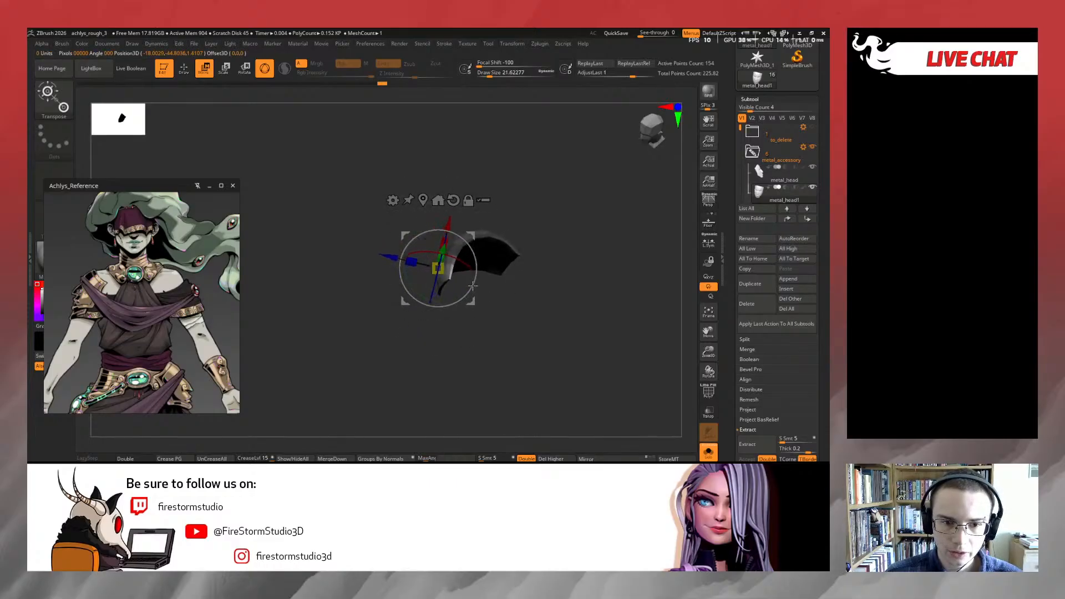
{"action": "key", "text": "q"}
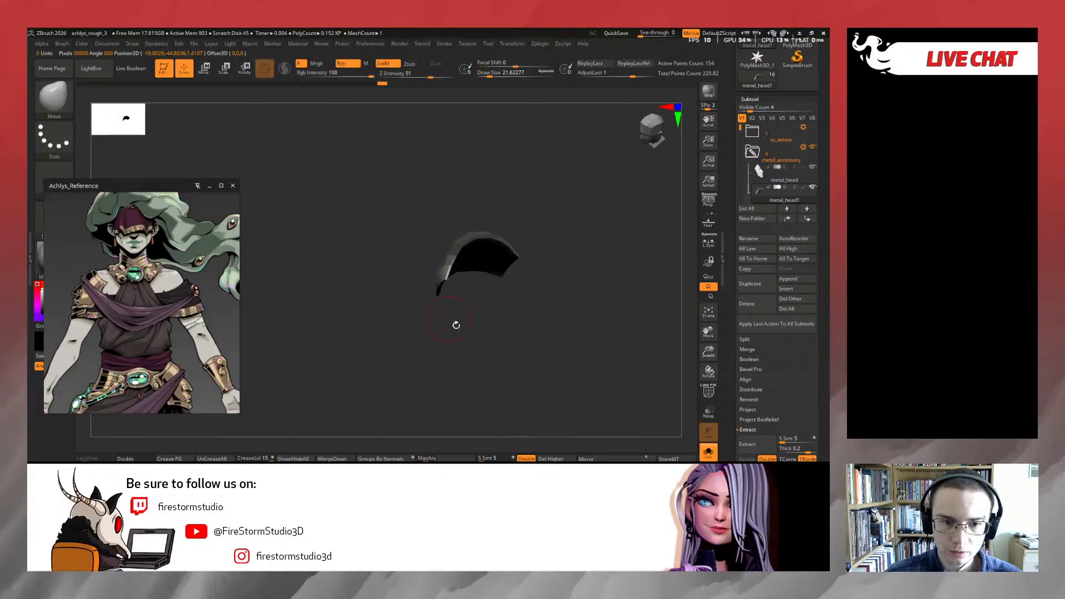
Clear the shoulder face's mask and show the whole figure with the face at its higher subdivision level
{"action": "left_click_drag", "start_coordinate": [555, 330], "coordinate": [580, 348]}
{"action": "left_click_drag", "start_coordinate": [645, 403], "coordinate": [691, 446], "text": "ctrl"}
{"action": "left_click", "coordinate": [708, 452]}
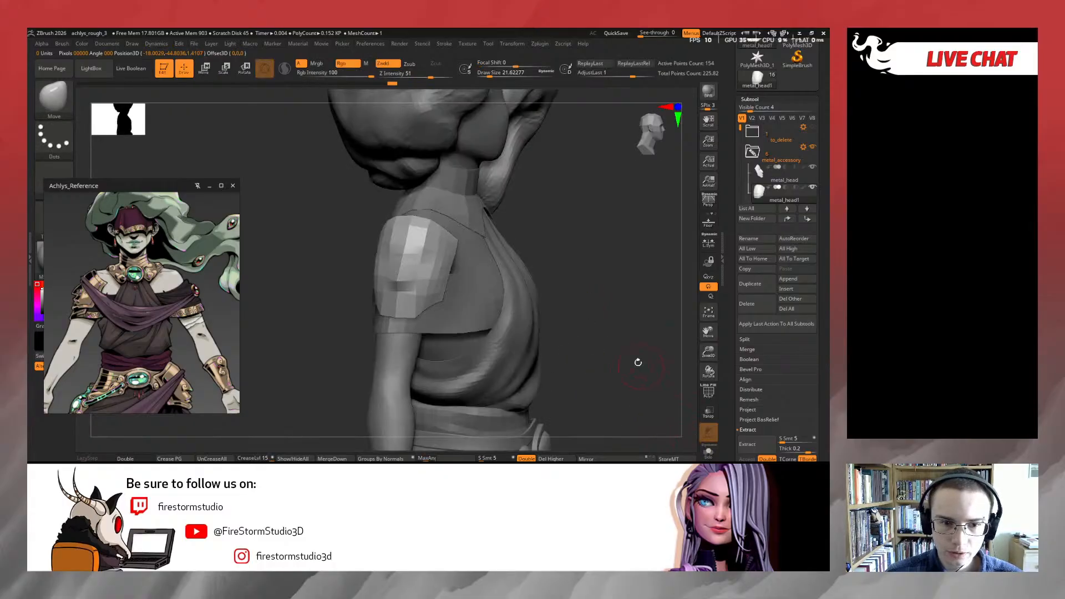
{"action": "mouse_move", "coordinate": [636, 361]}
{"action": "left_mouse_down"}
{"action": "mouse_move", "coordinate": [602, 338]}
{"action": "mouse_move", "coordinate": [582, 350]}
{"action": "mouse_move", "coordinate": [588, 402]}
{"action": "left_mouse_up"}
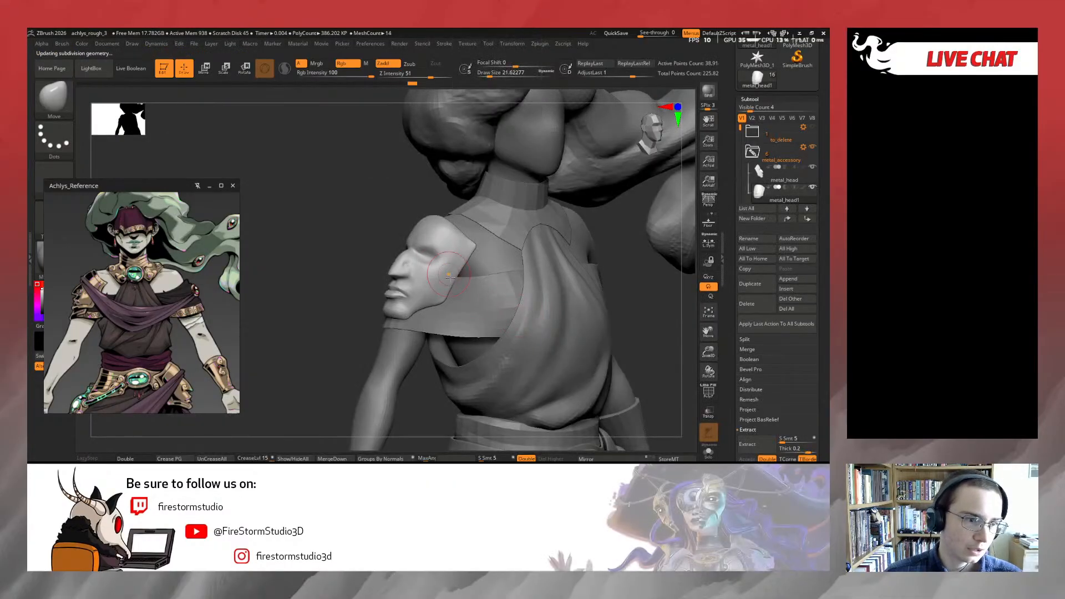
Set the Move brush's Draw Size to about 32.7 and nudge the shoulder face's edge toward the arm
{"action": "key", "text": "s"}
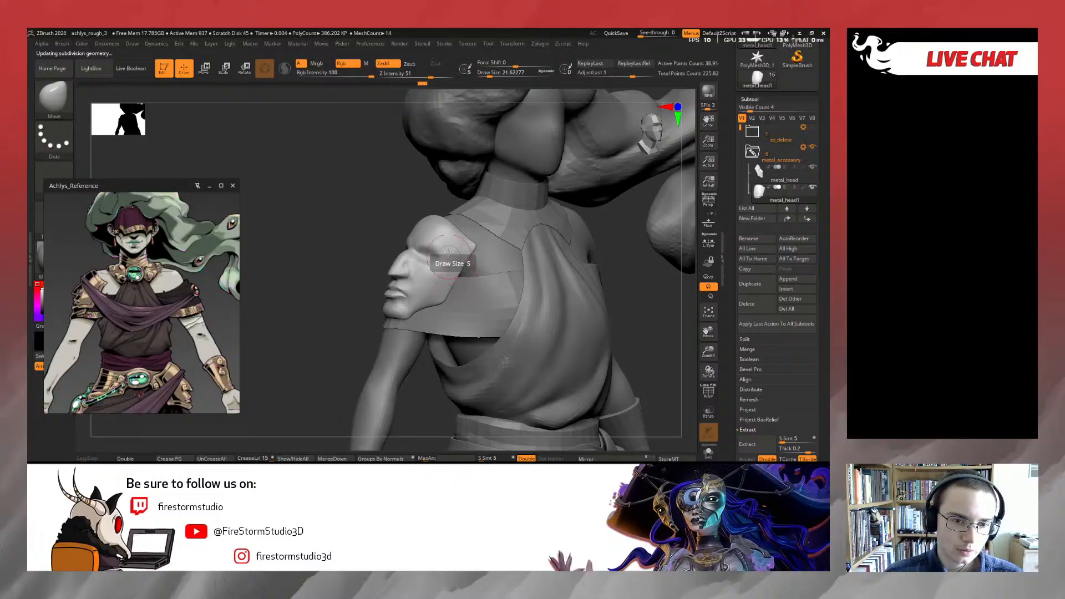
{"action": "mouse_move", "coordinate": [454, 278]}
{"action": "left_mouse_down"}
{"action": "mouse_move", "coordinate": [464, 278]}
{"action": "mouse_move", "coordinate": [453, 274]}
{"action": "left_mouse_up"}
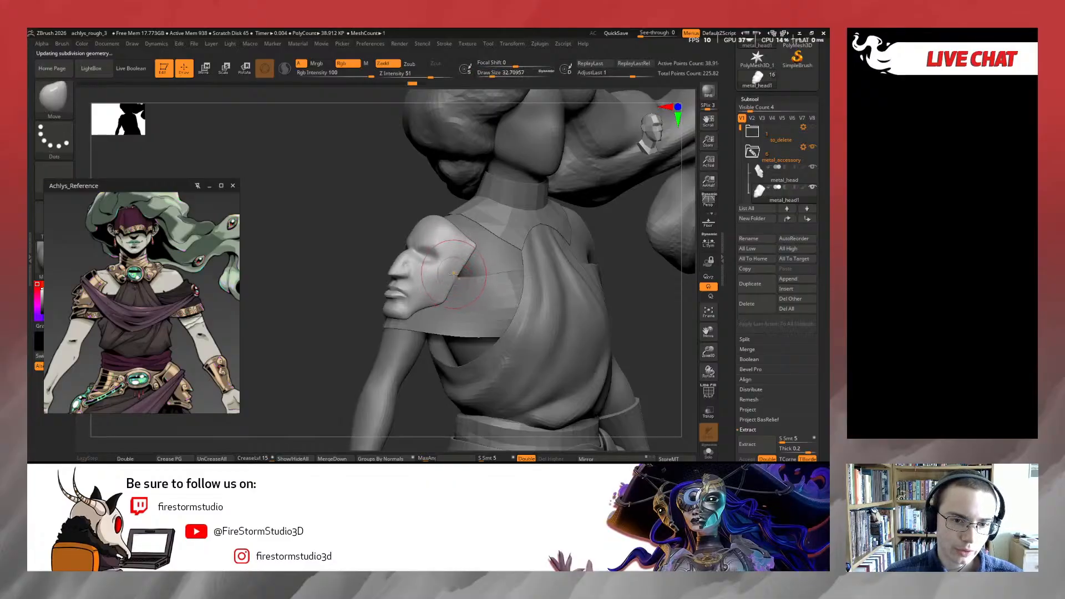
{"action": "left_click_drag", "start_coordinate": [365, 271], "coordinate": [337, 265]}
{"action": "mouse_move", "coordinate": [371, 316]}
{"action": "left_mouse_down", "text": "alt"}
{"action": "mouse_move", "coordinate": [366, 274]}
{"action": "mouse_move", "coordinate": [280, 246]}
{"action": "mouse_move", "coordinate": [397, 308]}
{"action": "mouse_move", "coordinate": [385, 278]}
{"action": "mouse_move", "coordinate": [375, 290]}
{"action": "left_mouse_up", "text": "alt"}
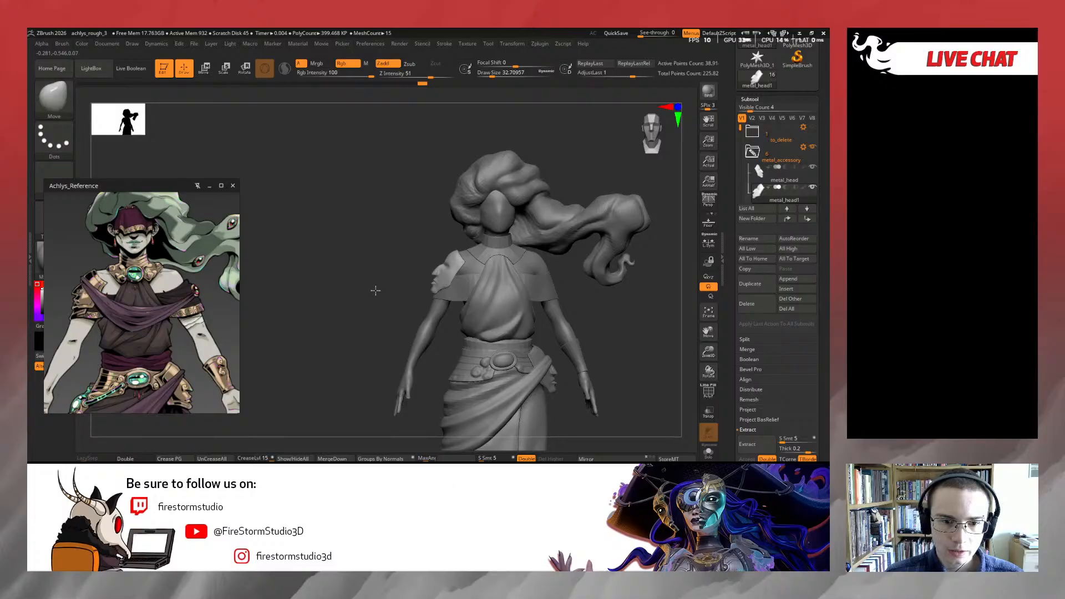
{"action": "left_click_drag", "start_coordinate": [375, 290], "coordinate": [402, 349]}
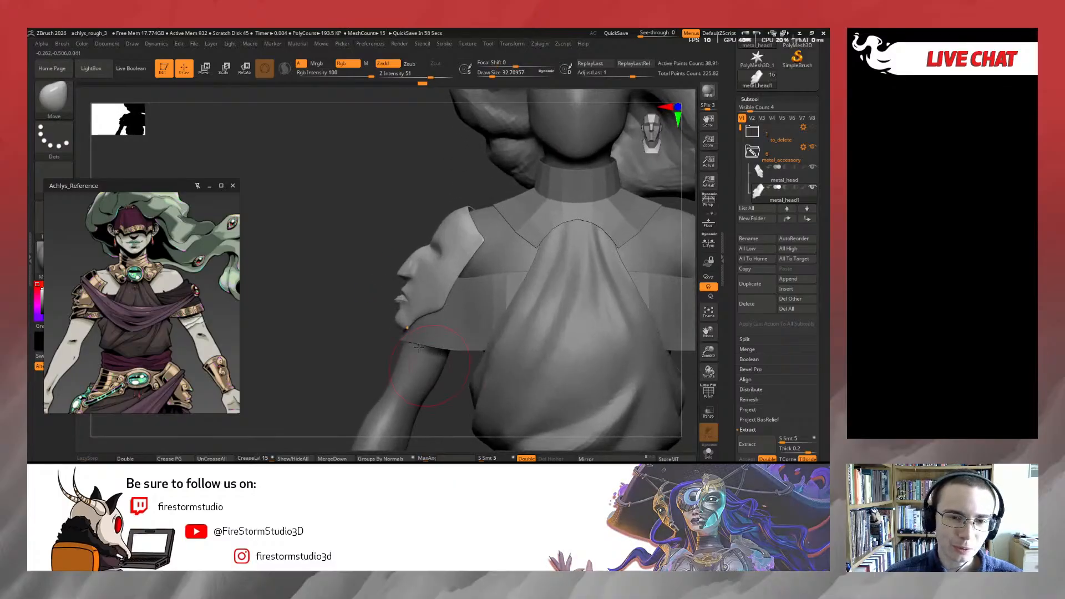
Lower the shoulder face to its lowest subdivision level and nudge its edge with the Move brush at Draw Size about 30.7
{"action": "key", "text": "s"}
{"action": "left_click_drag", "start_coordinate": [480, 213], "coordinate": [482, 213]}
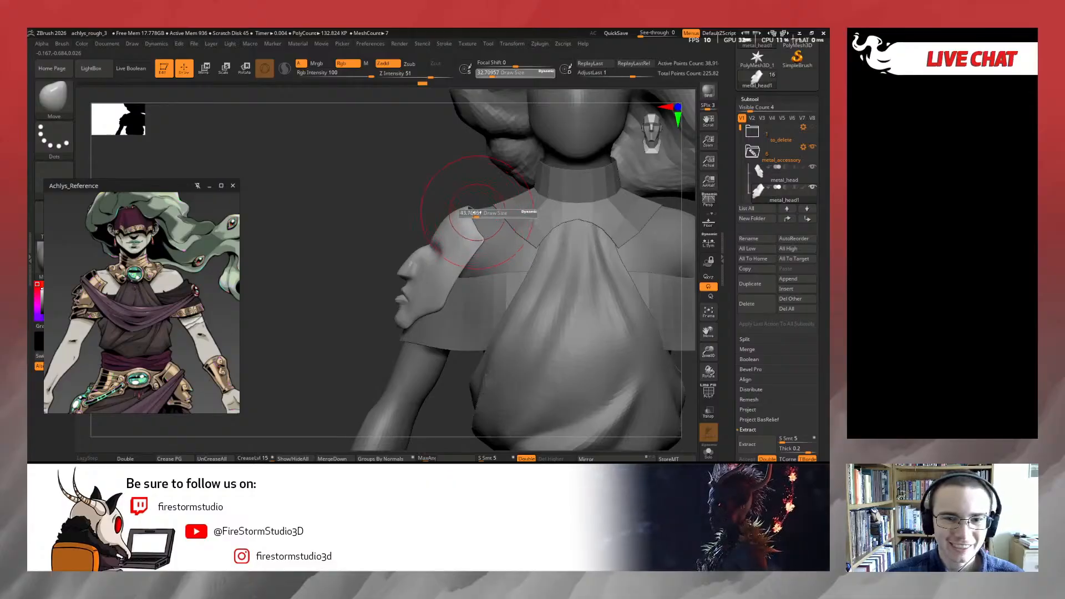
{"action": "key", "text": "shift+d"}
{"action": "key", "text": "shift+d"}
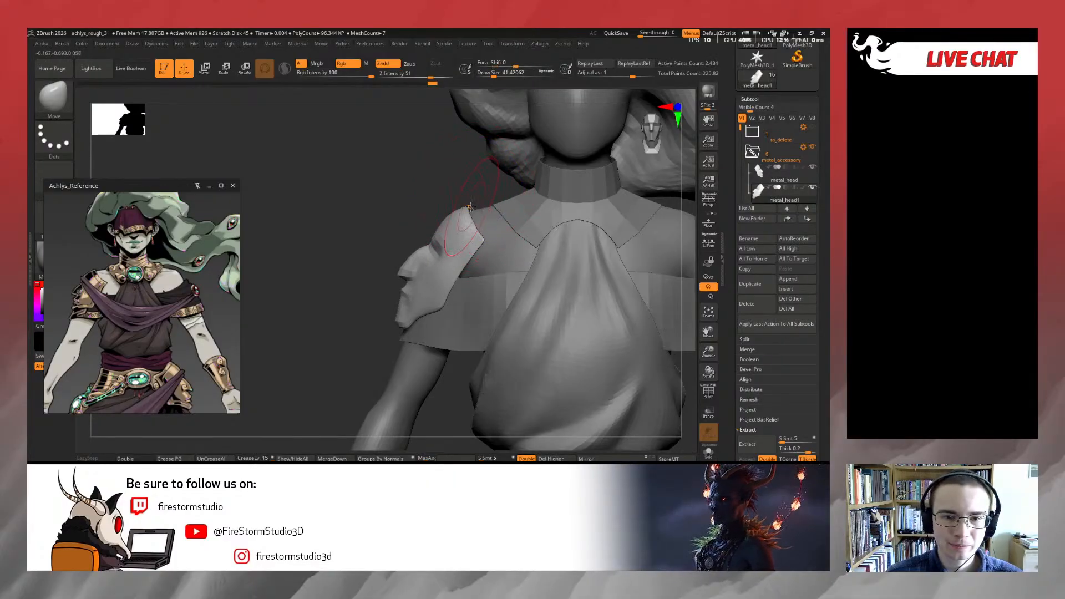
{"action": "key", "text": "shift+d"}
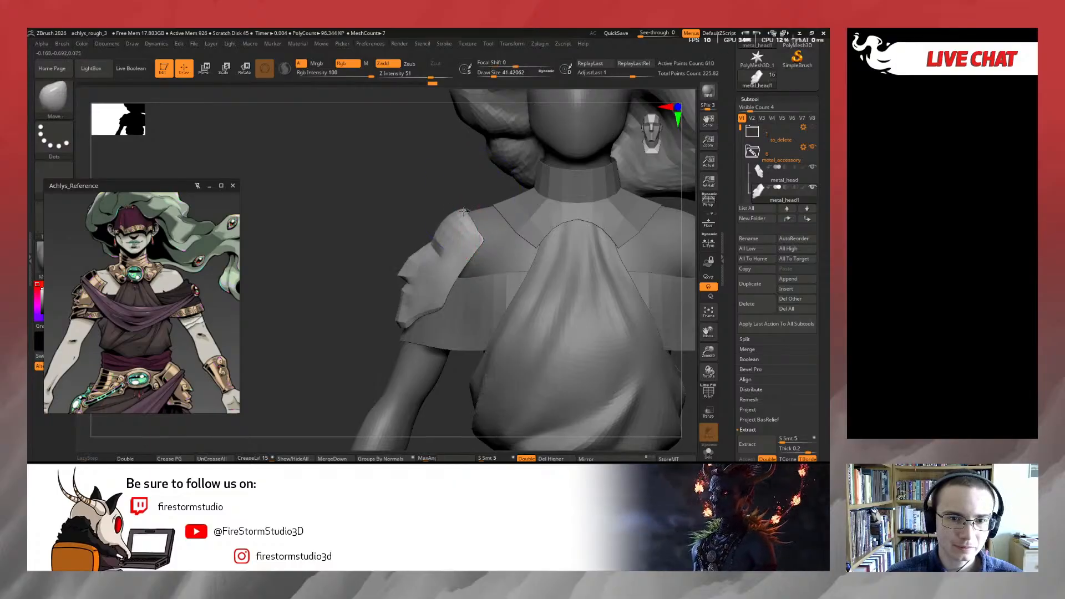
{"action": "key", "text": "bracketleft"}
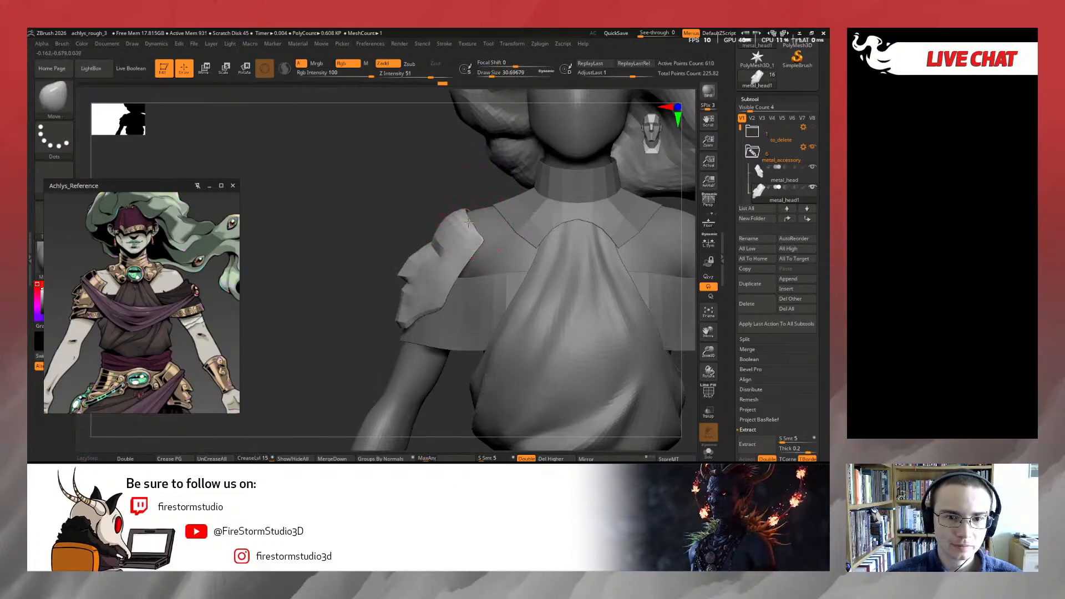
{"action": "key", "text": "shift+d"}
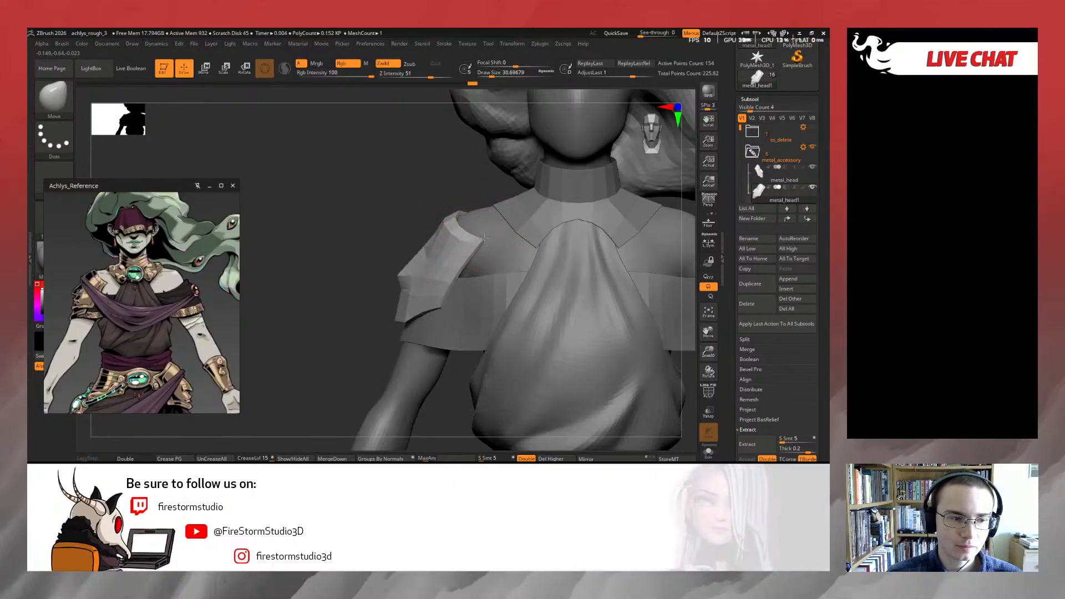
{"action": "left_click_drag", "start_coordinate": [447, 309], "coordinate": [445, 312]}
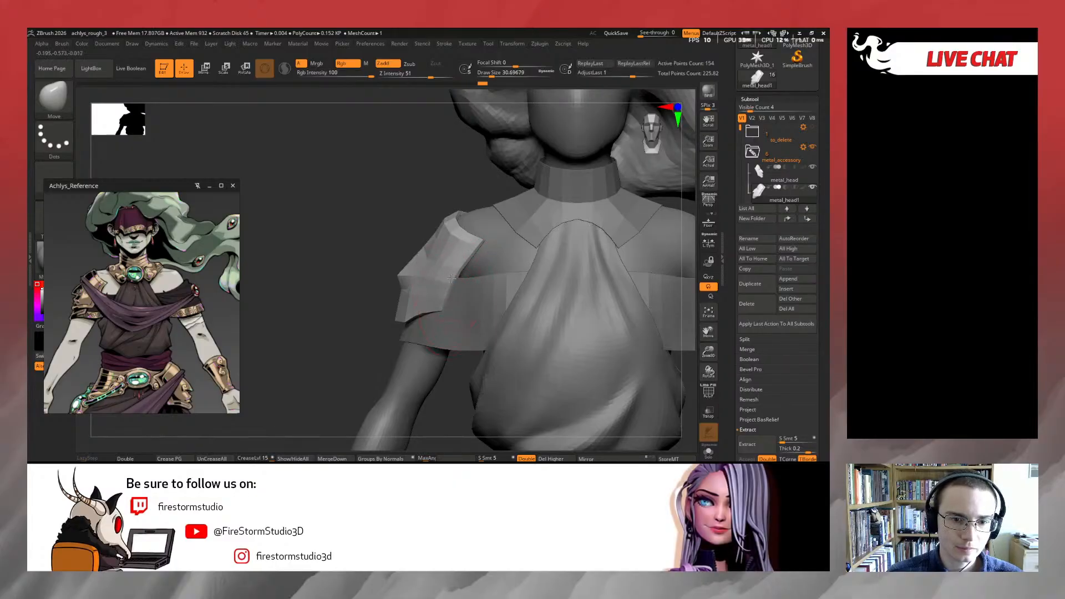
Set the Move brush's Draw Size to about 25.1 and adjust the shoulder face's side edge against the sleeve
{"action": "left_click_drag", "start_coordinate": [367, 310], "coordinate": [432, 303]}
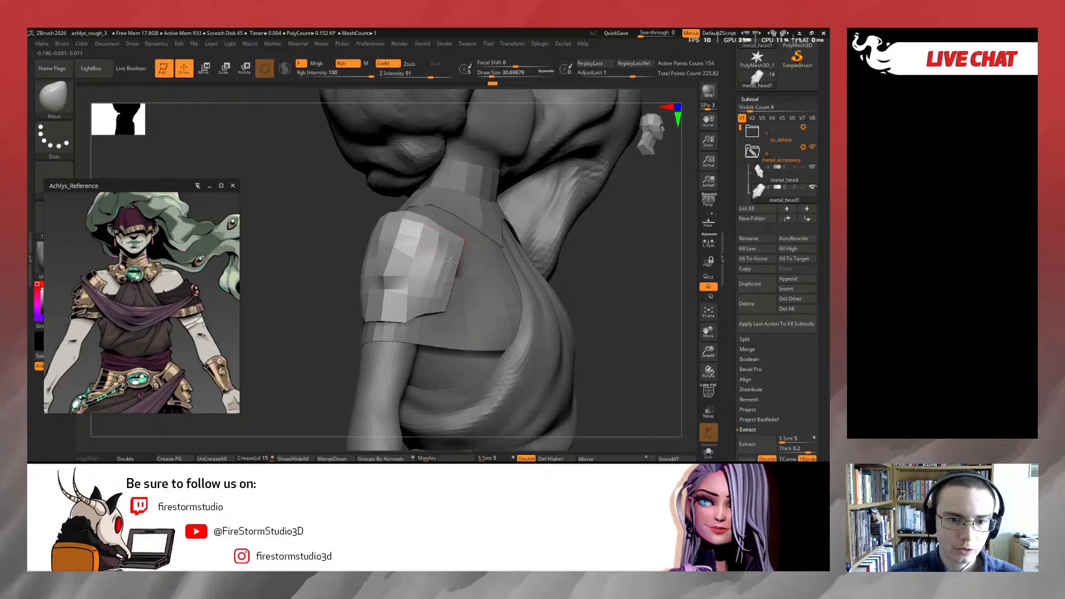
{"action": "key", "text": "s"}
{"action": "left_click_drag", "start_coordinate": [442, 280], "coordinate": [441, 281]}
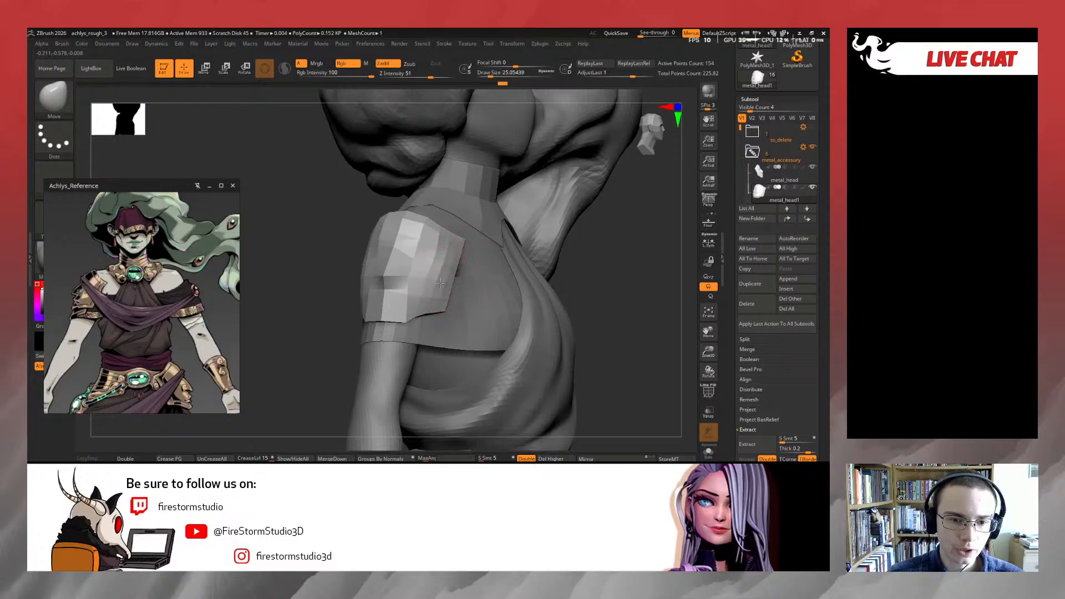
{"action": "left_click_drag", "start_coordinate": [589, 299], "coordinate": [483, 278]}
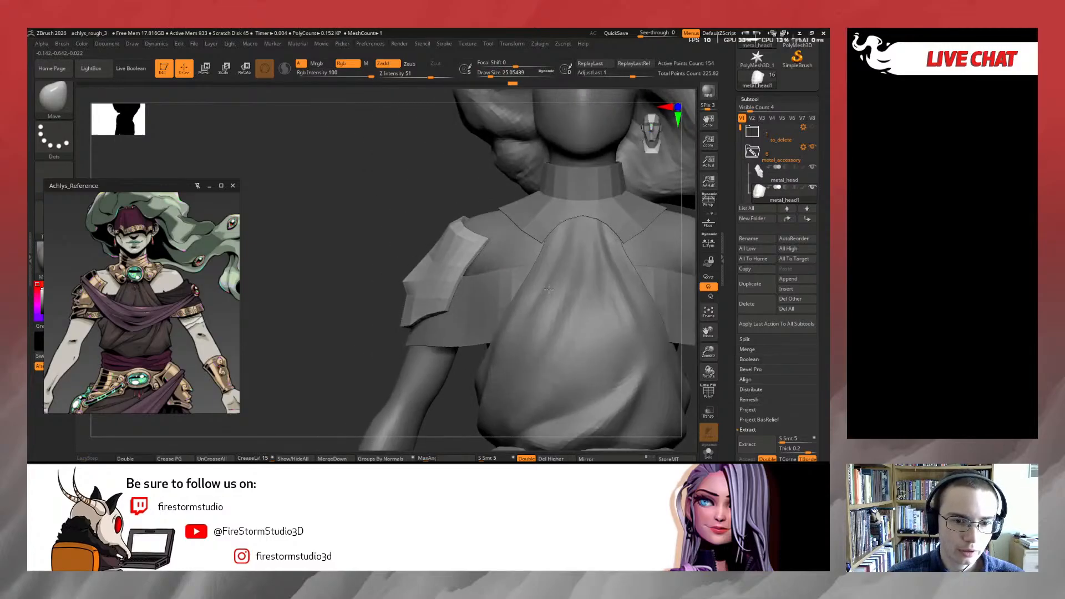
{"action": "mouse_move", "coordinate": [375, 273]}
{"action": "left_mouse_down"}
{"action": "mouse_move", "coordinate": [349, 280]}
{"action": "mouse_move", "coordinate": [395, 269]}
{"action": "left_mouse_up"}
Reshape the shoulder face's rear edge around the shoulder with the Move brush at Draw Sizes of about 23.3 and 36.9
{"action": "key", "text": "s"}
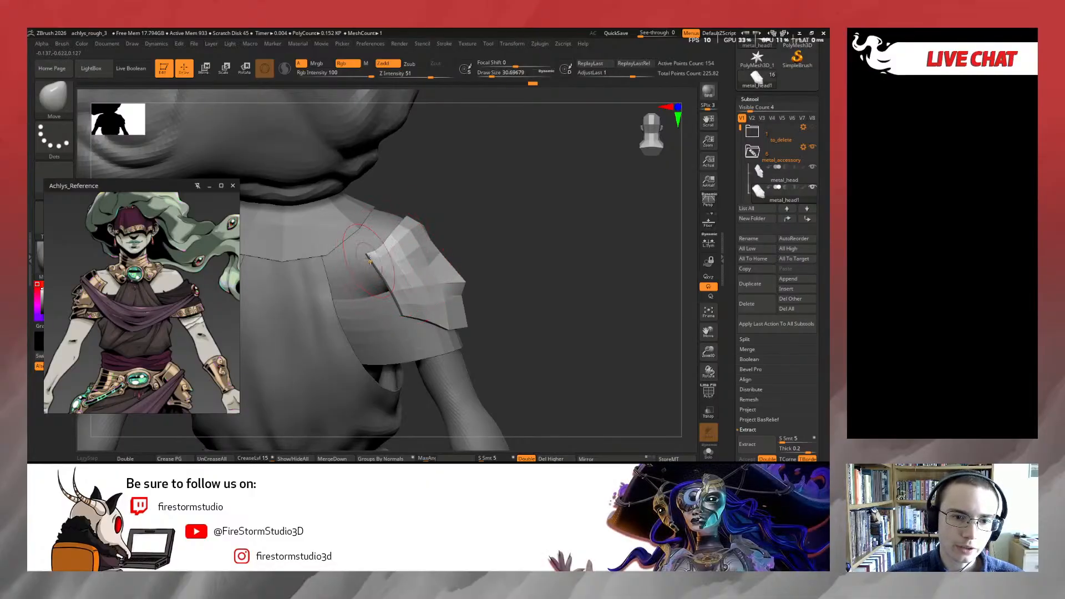
{"action": "key", "text": "s"}
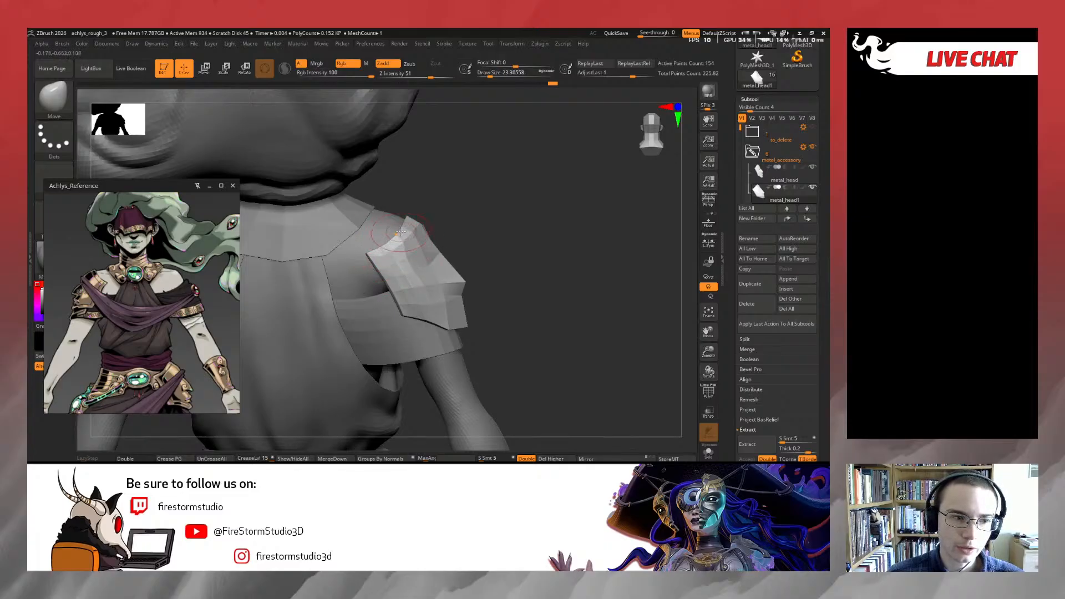
{"action": "left_click_drag", "start_coordinate": [400, 232], "coordinate": [401, 229]}
{"action": "mouse_move", "coordinate": [530, 220]}
{"action": "left_mouse_down"}
{"action": "mouse_move", "coordinate": [381, 219]}
{"action": "mouse_move", "coordinate": [379, 200]}
{"action": "mouse_move", "coordinate": [459, 216]}
{"action": "mouse_move", "coordinate": [501, 194]}
{"action": "left_mouse_up"}
{"action": "key", "text": "s"}
{"action": "left_click_drag", "start_coordinate": [436, 282], "coordinate": [439, 282]}
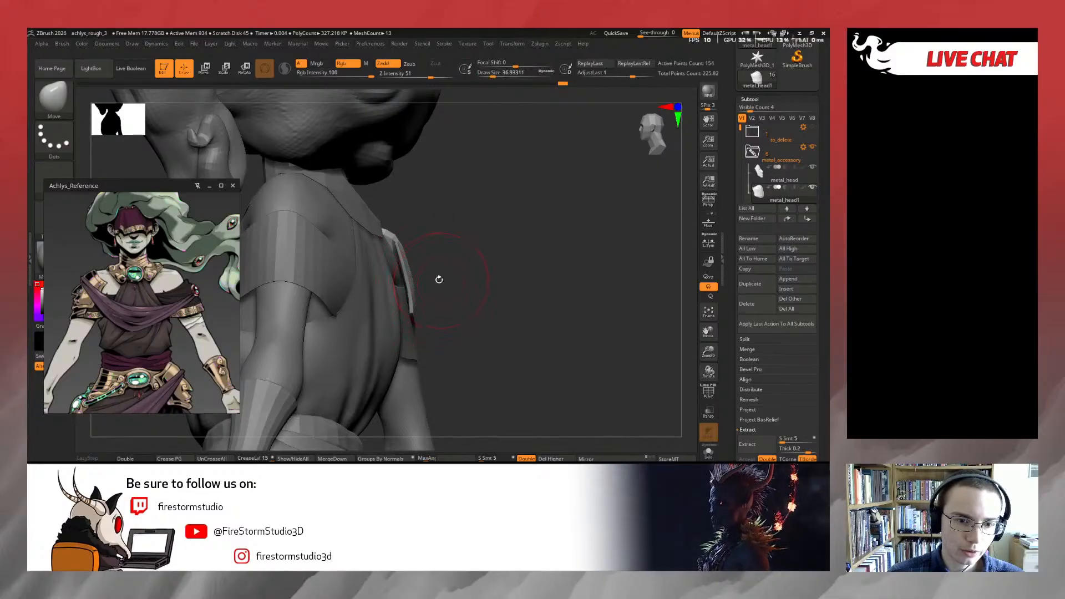
{"action": "left_click_drag", "start_coordinate": [405, 289], "coordinate": [328, 278]}
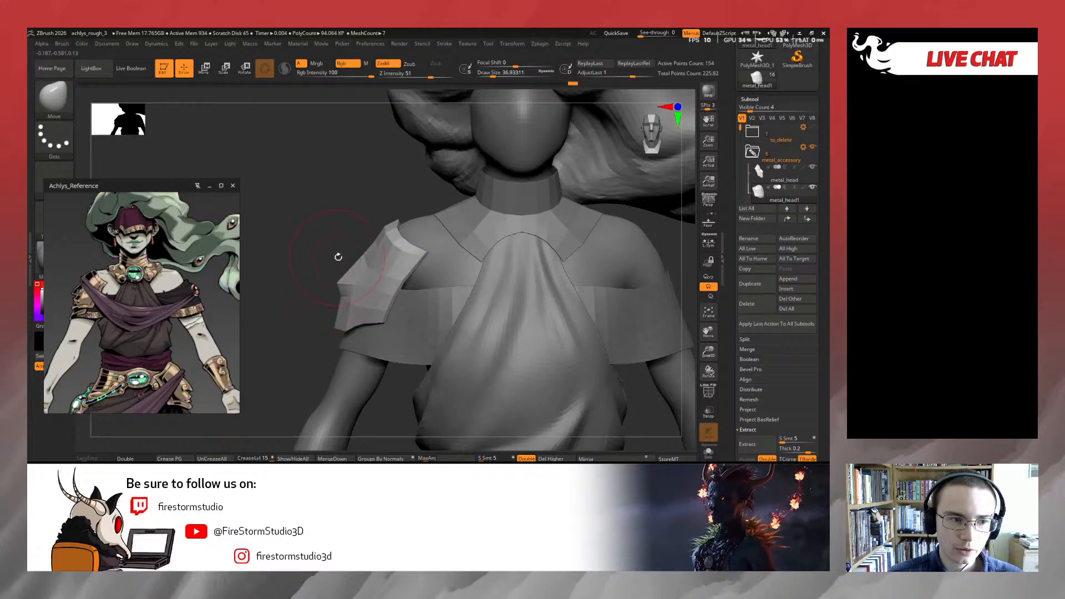
Curve the shoulder face's top edge around the shoulder with the Move brush at Draw Sizes of about 20 and 48.6
{"action": "mouse_move", "coordinate": [392, 190]}
{"action": "left_mouse_down"}
{"action": "mouse_move", "coordinate": [447, 278]}
{"action": "mouse_move", "coordinate": [442, 269]}
{"action": "left_mouse_up"}
{"action": "key", "text": "s"}
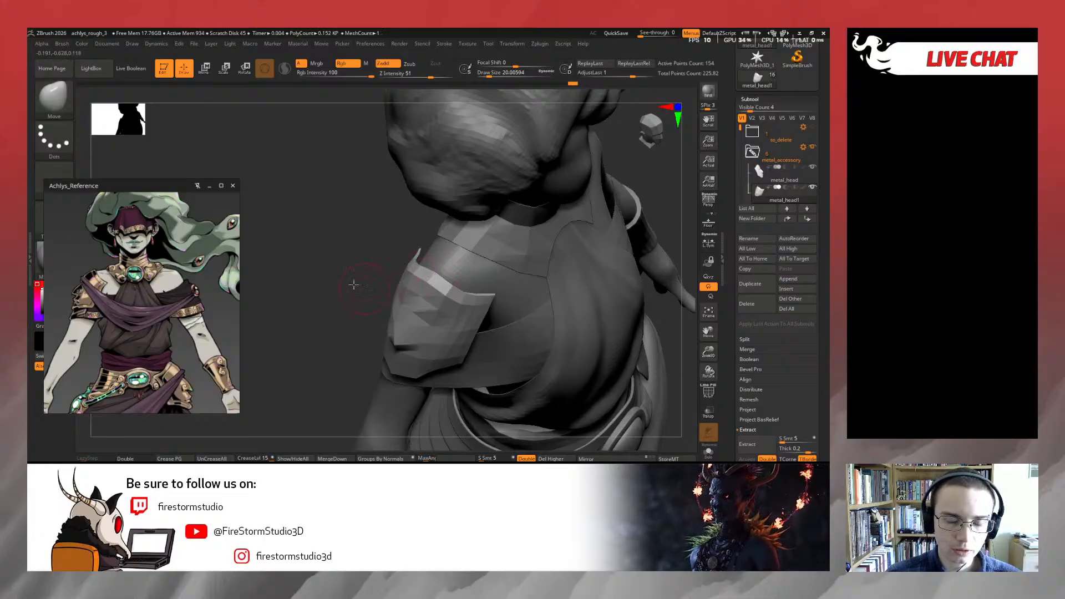
{"action": "mouse_move", "coordinate": [354, 285]}
{"action": "left_mouse_down"}
{"action": "mouse_move", "coordinate": [377, 272]}
{"action": "mouse_move", "coordinate": [477, 303]}
{"action": "left_mouse_up"}
{"action": "key", "text": "s"}
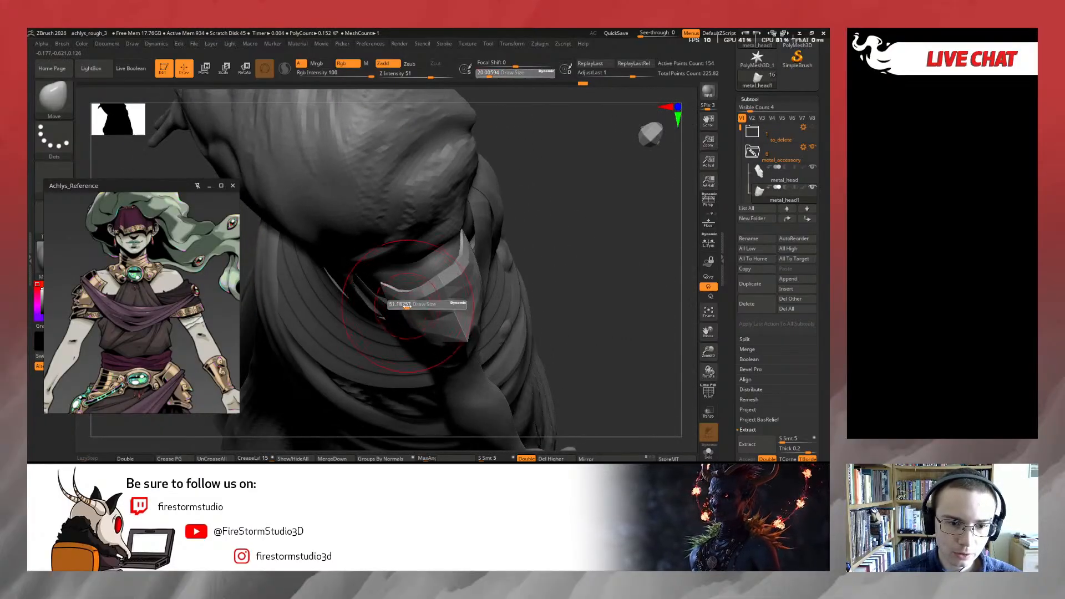
{"action": "left_click_drag", "start_coordinate": [406, 305], "coordinate": [395, 299]}
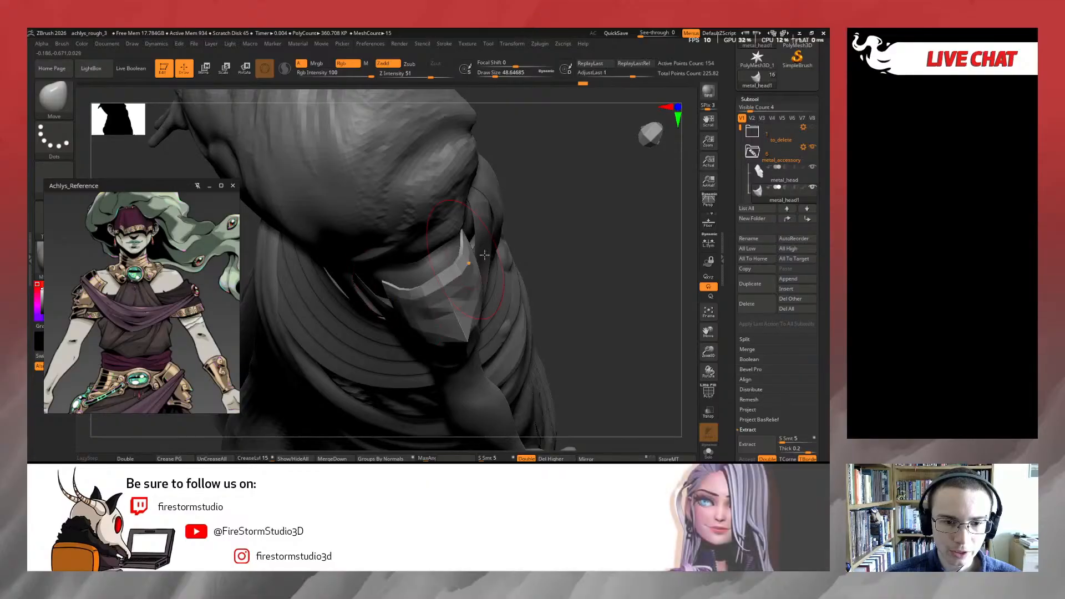
{"action": "left_click_drag", "start_coordinate": [564, 236], "coordinate": [491, 166]}
Check the shoulder face on the whole figure from the front and raise it to its highest subdivision level
{"action": "mouse_move", "coordinate": [395, 247]}
{"action": "left_mouse_down", "text": "shift"}
{"action": "mouse_move", "coordinate": [387, 231]}
{"action": "mouse_move", "coordinate": [364, 262]}
{"action": "mouse_move", "coordinate": [383, 197]}
{"action": "left_mouse_up", "text": "shift"}
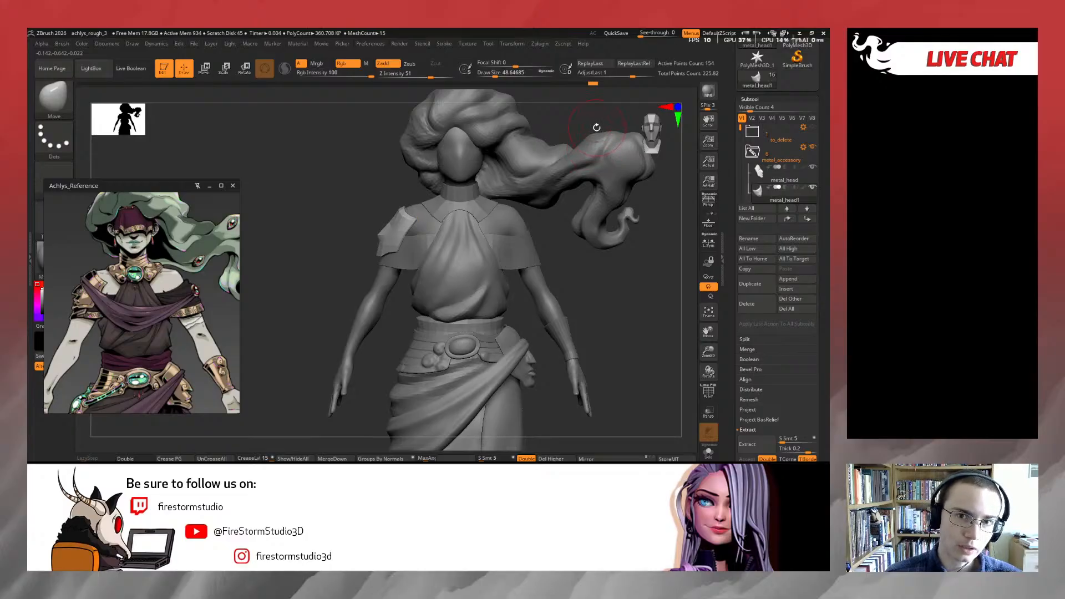
{"action": "mouse_move", "coordinate": [420, 177]}
{"action": "left_mouse_down"}
{"action": "mouse_move", "coordinate": [399, 194]}
{"action": "mouse_move", "coordinate": [451, 209]}
{"action": "mouse_move", "coordinate": [361, 218]}
{"action": "mouse_move", "coordinate": [382, 308]}
{"action": "left_mouse_up"}
{"action": "key", "text": "d"}
{"action": "key", "text": "d"}
{"action": "key", "text": "d"}
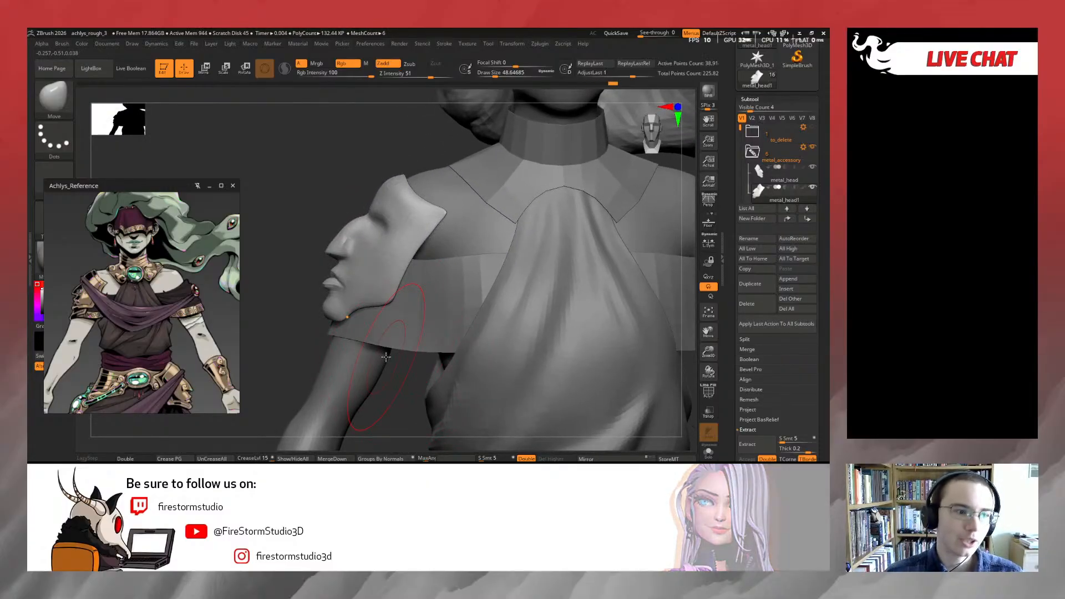
Lower the shoulder face by two subdivision levels and adjust its lower edge with the Move brush at Draw Size about 21.6
{"action": "key", "text": "s"}
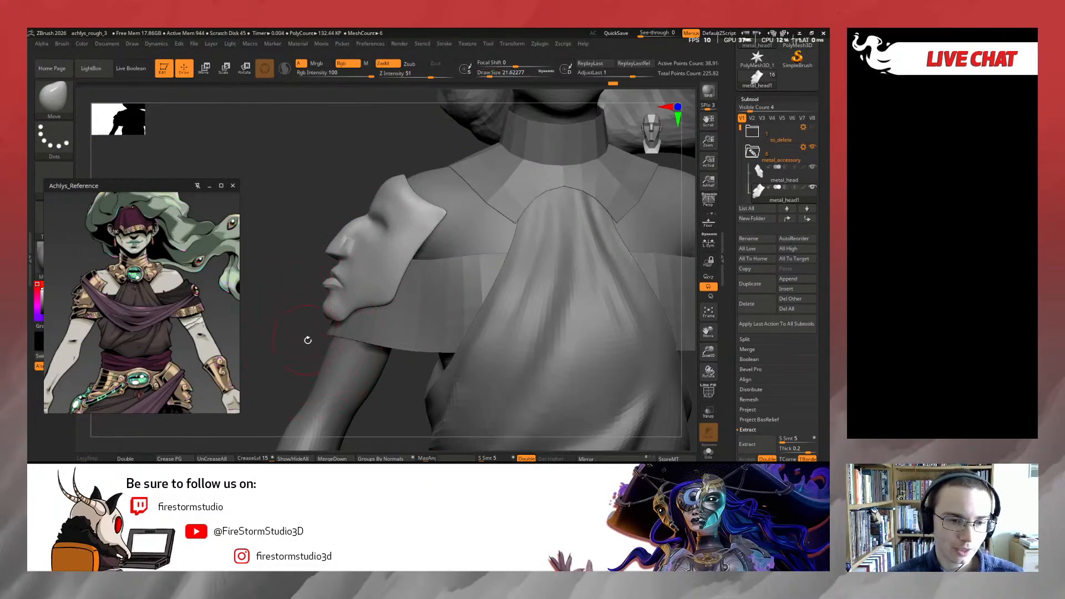
{"action": "key", "text": "shift"}
{"action": "key", "text": "shift+d"}
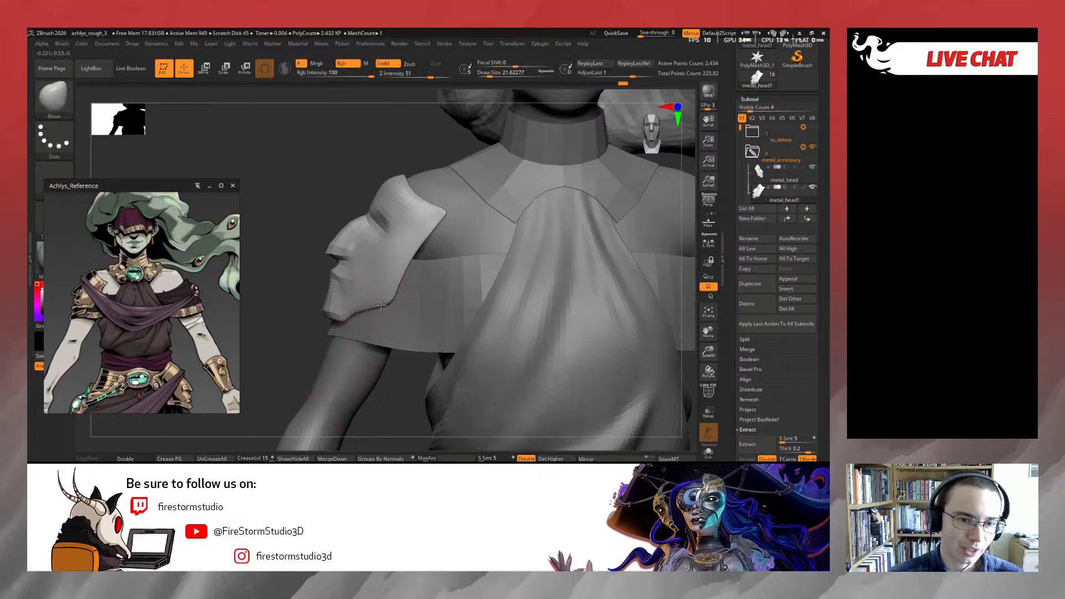
{"action": "right_click_drag", "start_coordinate": [344, 320], "coordinate": [457, 308]}
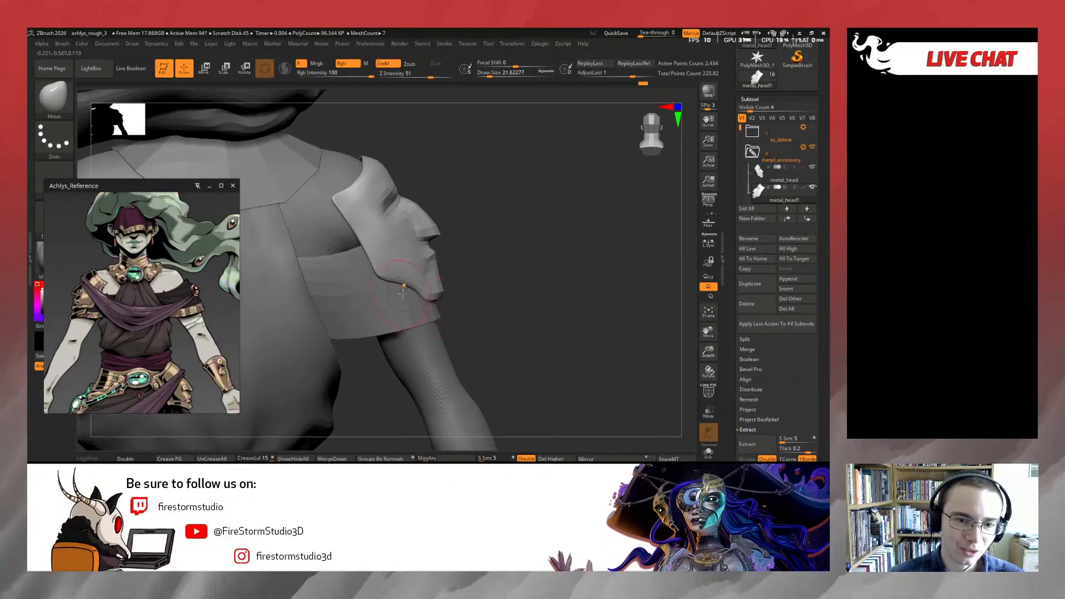
Bring the back view into the reference image and pull the shoulder face's lower rear edge downward
{"action": "mouse_move", "coordinate": [215, 337]}
{"action": "middle_mouse_down"}
{"action": "mouse_move", "coordinate": [82, 348]}
{"action": "mouse_move", "coordinate": [181, 344]}
{"action": "middle_mouse_up"}
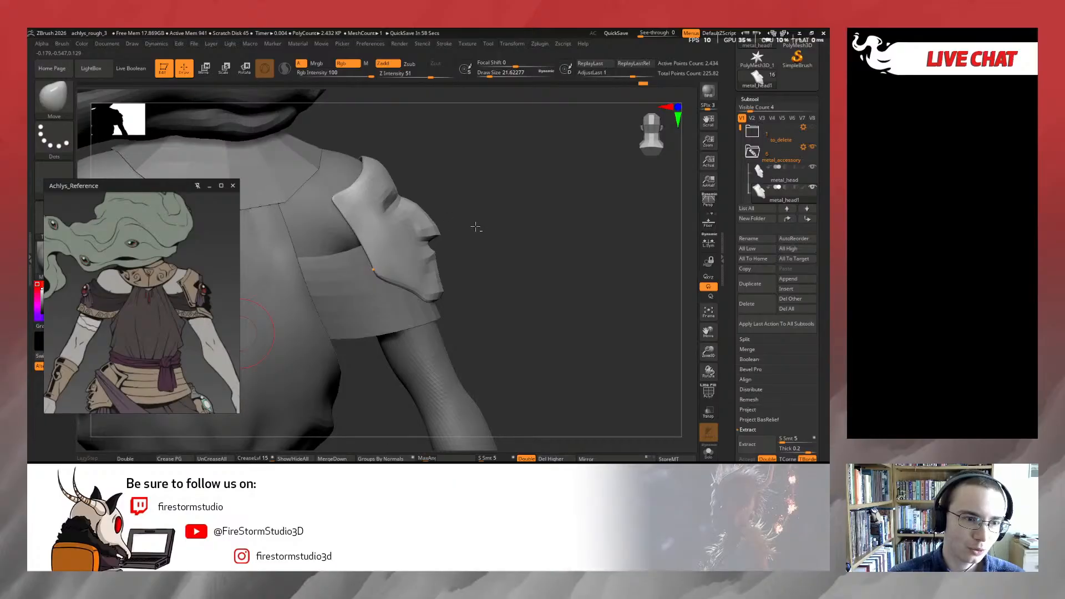
{"action": "mouse_move", "coordinate": [475, 228]}
{"action": "right_mouse_down"}
{"action": "mouse_move", "coordinate": [495, 265]}
{"action": "mouse_move", "coordinate": [480, 228]}
{"action": "right_mouse_up"}
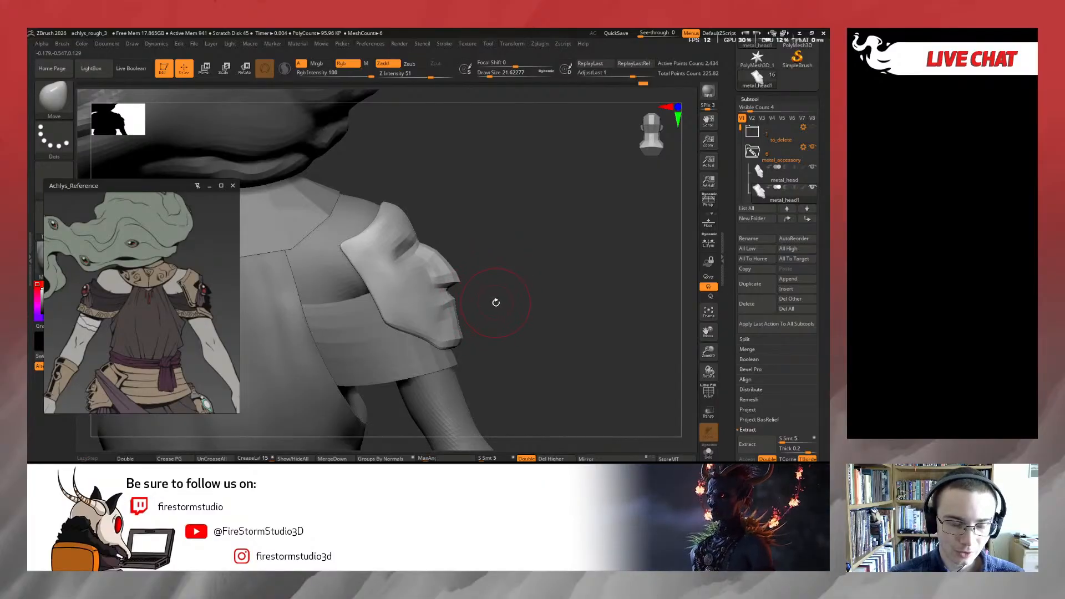
{"action": "right_click_drag", "start_coordinate": [498, 302], "coordinate": [490, 290]}
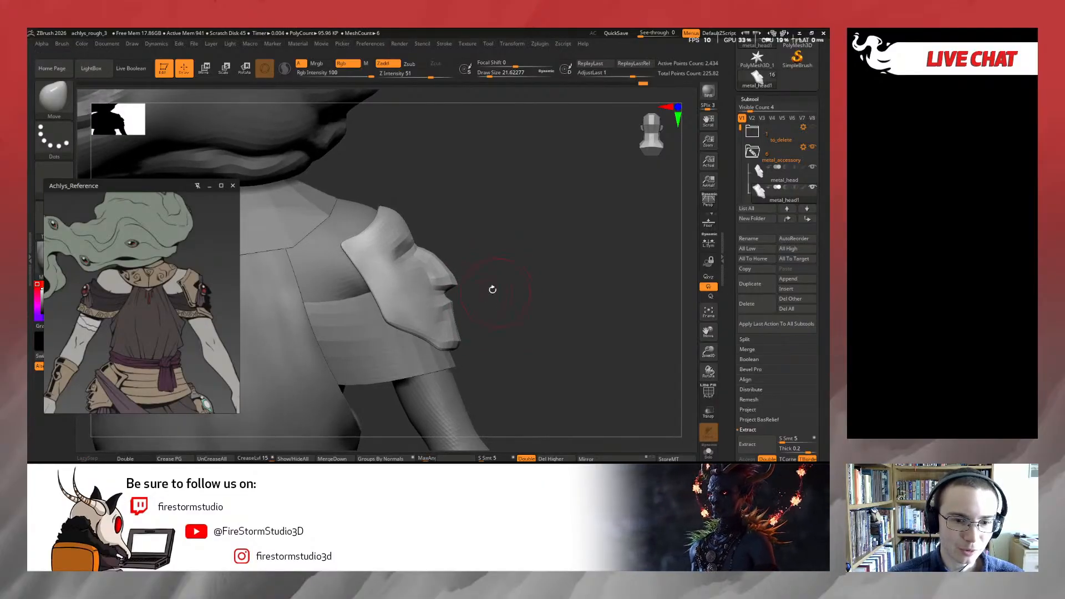
{"action": "left_click_drag", "start_coordinate": [389, 328], "coordinate": [390, 333]}
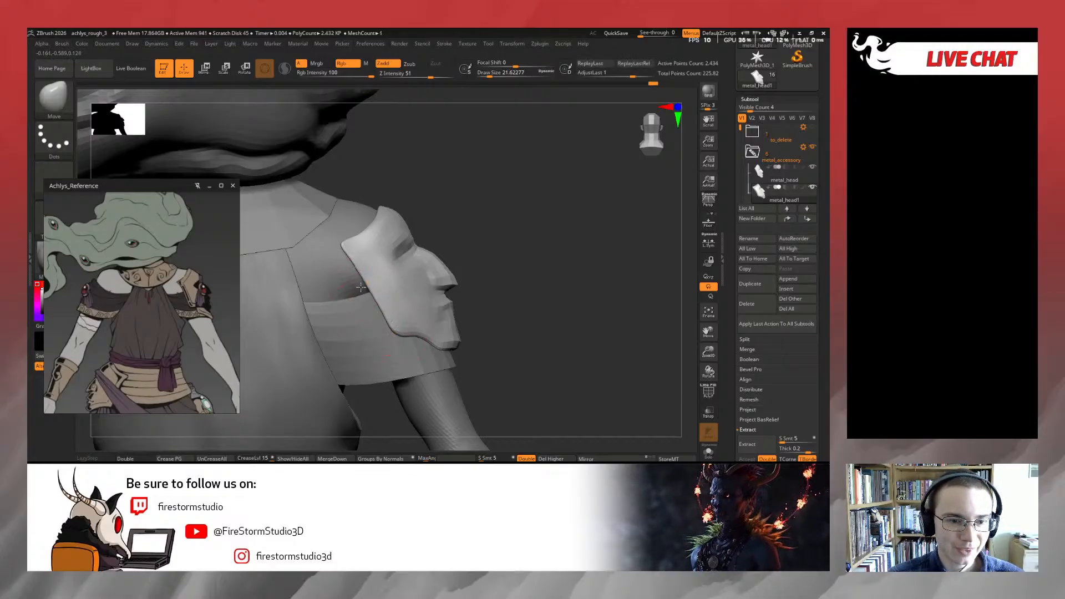
Adjust the shoulder face's rear edge from the side and return the piece to its highest subdivision level
{"action": "right_click_drag", "start_coordinate": [361, 287], "coordinate": [452, 228]}
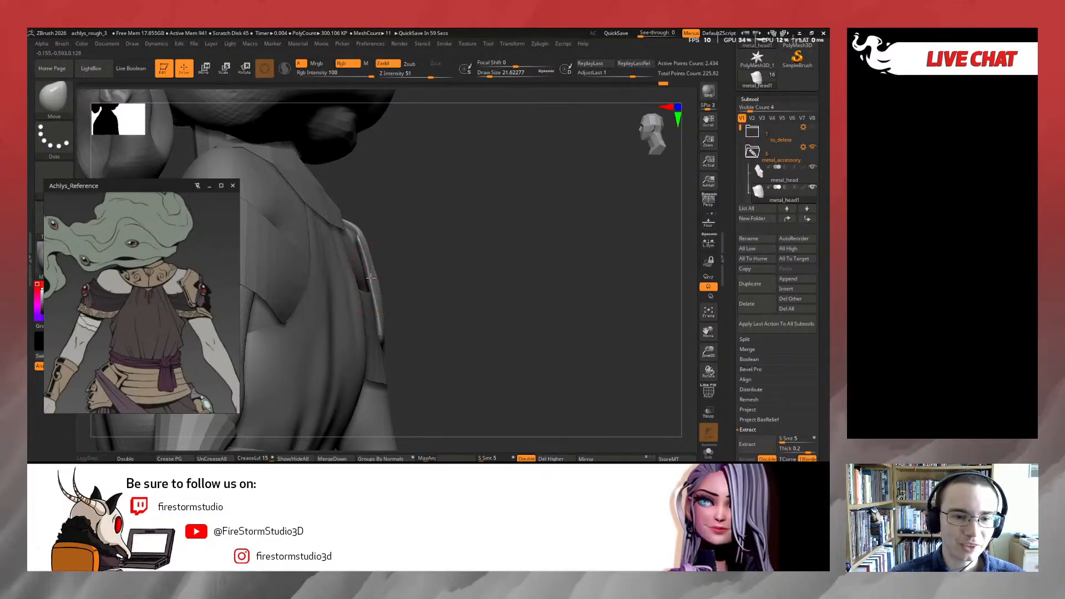
{"action": "mouse_move", "coordinate": [374, 271]}
{"action": "right_mouse_down"}
{"action": "mouse_move", "coordinate": [325, 294]}
{"action": "mouse_move", "coordinate": [357, 281]}
{"action": "right_mouse_up"}
{"action": "key", "text": "d"}
{"action": "key", "text": "d"}
Set the Move brush's Draw Size to about 30.7 and reshape the upper corner of the shoulder face's forehead
{"action": "mouse_move", "coordinate": [566, 217]}
{"action": "right_mouse_down"}
{"action": "mouse_move", "coordinate": [532, 216]}
{"action": "mouse_move", "coordinate": [582, 222]}
{"action": "mouse_move", "coordinate": [563, 224]}
{"action": "mouse_move", "coordinate": [558, 240]}
{"action": "mouse_move", "coordinate": [471, 235]}
{"action": "right_mouse_up"}
{"action": "key", "text": "s"}
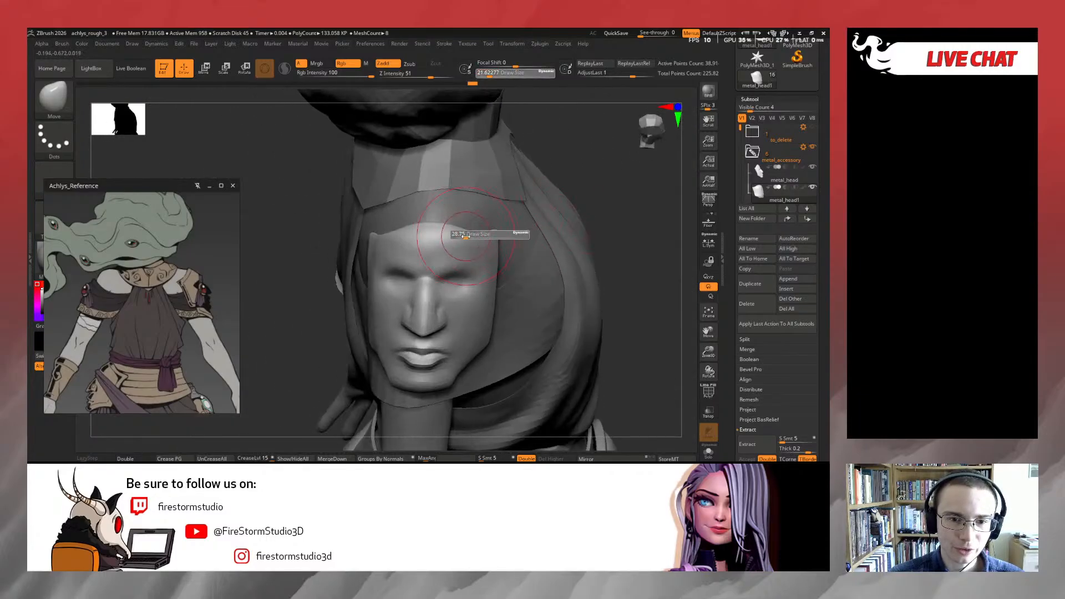
{"action": "left_click_drag", "start_coordinate": [466, 235], "coordinate": [465, 230]}
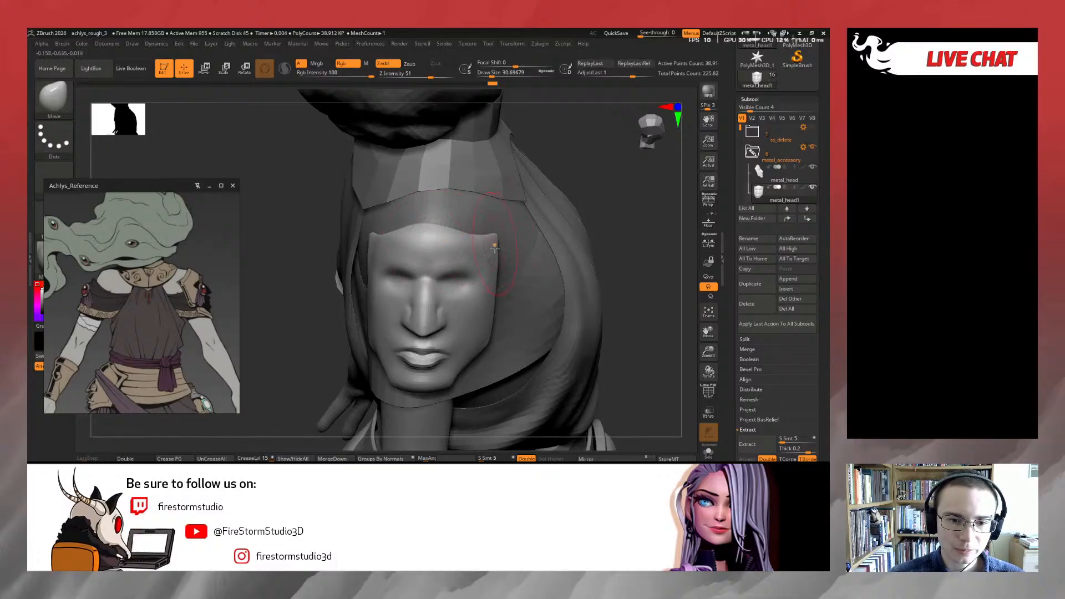
{"action": "mouse_move", "coordinate": [536, 248]}
{"action": "right_mouse_down"}
{"action": "mouse_move", "coordinate": [493, 233]}
{"action": "mouse_move", "coordinate": [546, 190]}
{"action": "mouse_move", "coordinate": [480, 280]}
{"action": "mouse_move", "coordinate": [328, 290]}
{"action": "mouse_move", "coordinate": [382, 255]}
{"action": "right_mouse_up"}
Refine the shoulder face's forehead edge with the Move brush at Draw Sizes of about 18.5 and 20
{"action": "key", "text": "s"}
{"action": "key", "text": "shift"}
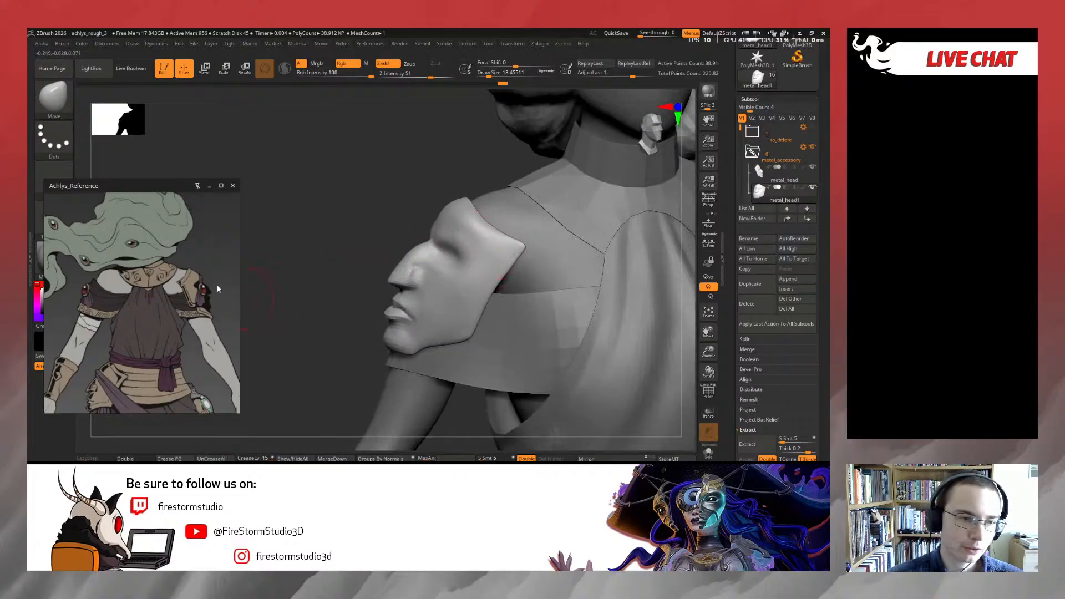
{"action": "right_click_drag", "start_coordinate": [334, 267], "coordinate": [360, 278]}
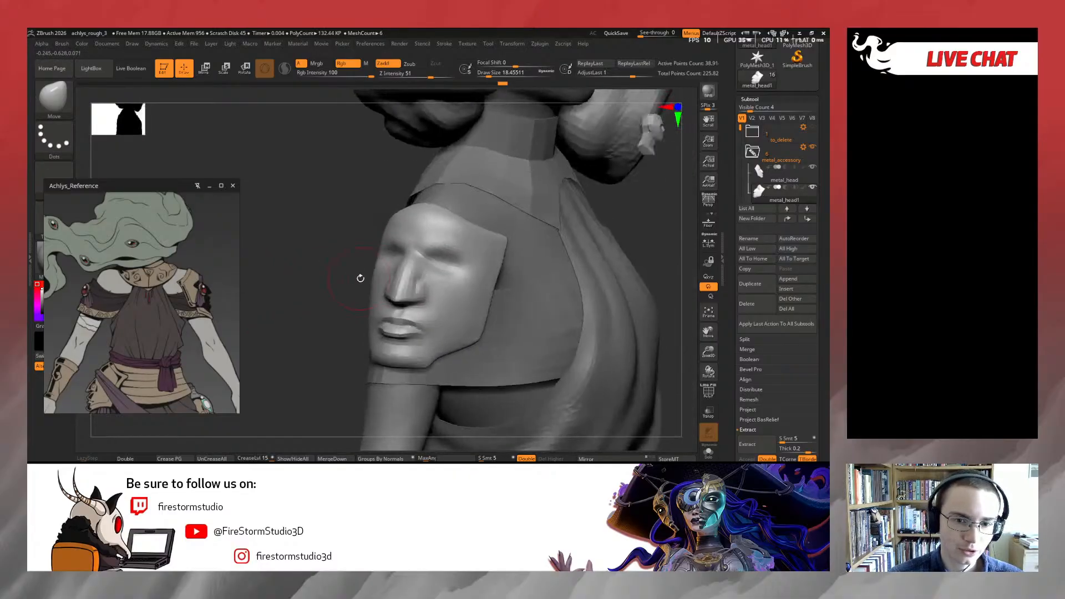
{"action": "right_click_drag", "start_coordinate": [353, 235], "coordinate": [378, 252]}
{"action": "right_click_drag", "start_coordinate": [362, 254], "coordinate": [408, 264]}
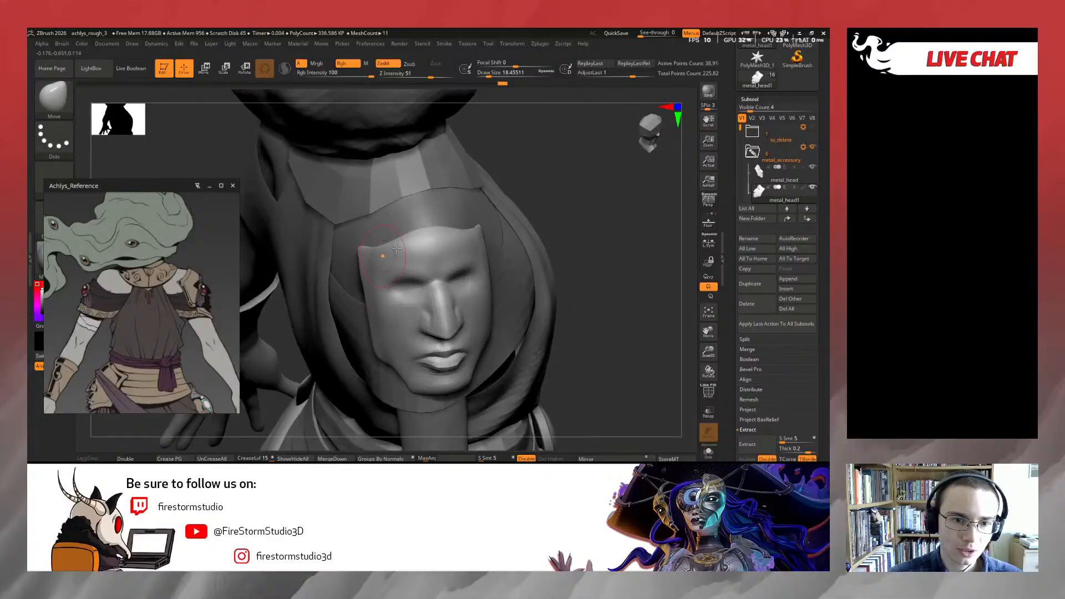
{"action": "key", "text": "s"}
{"action": "left_click_drag", "start_coordinate": [416, 253], "coordinate": [418, 254]}
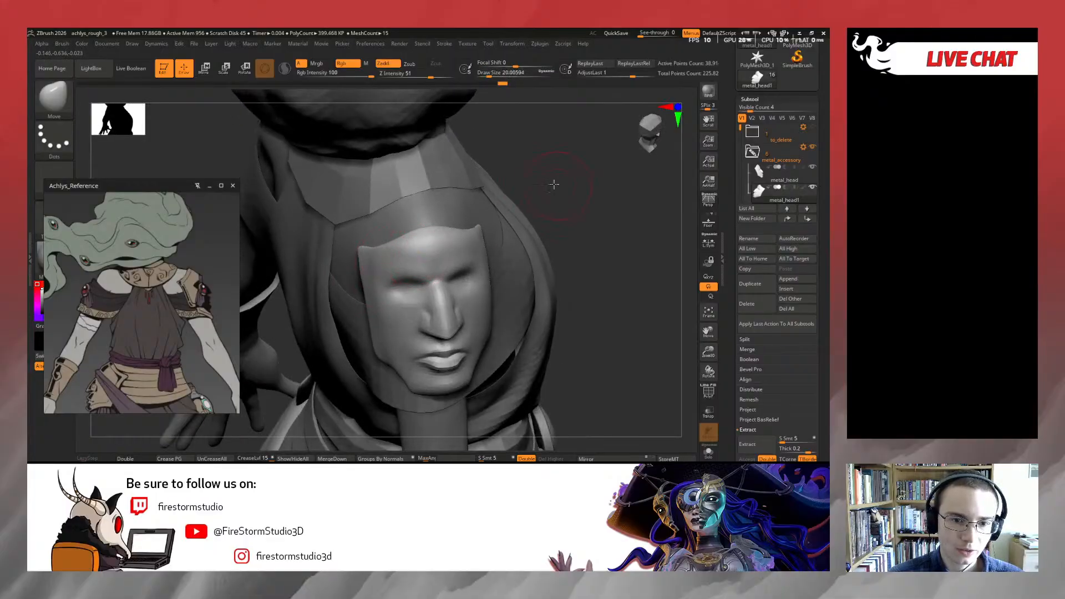
Lower the shoulder face by one subdivision level and adjust its forehead corner and side edge with the Move brush at Draw Size about 32.7
{"action": "right_click_drag", "start_coordinate": [418, 255], "coordinate": [421, 243]}
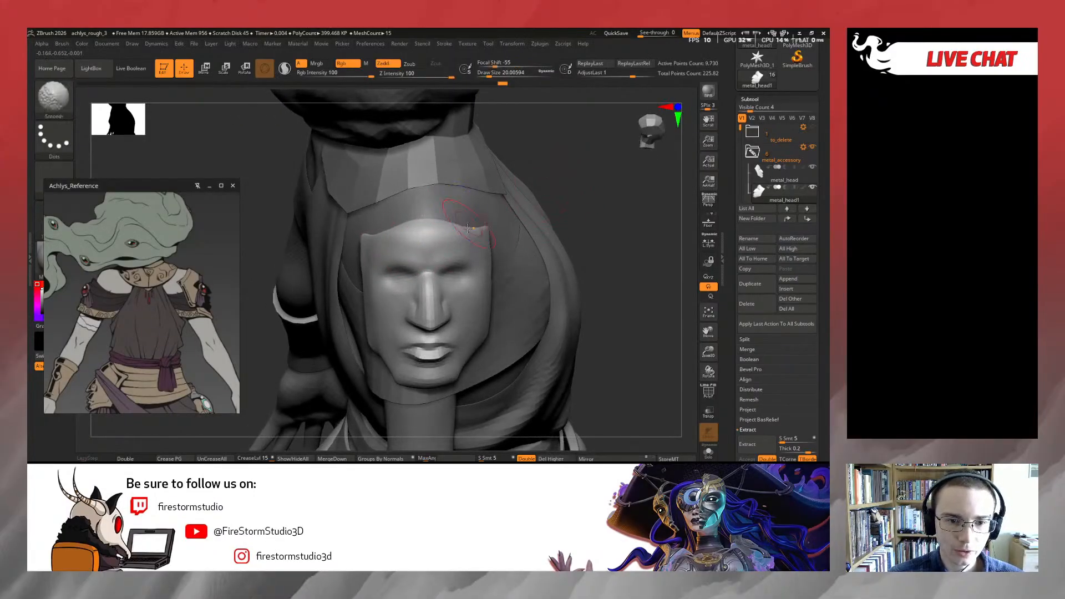
{"action": "key", "text": "s"}
{"action": "left_click_drag", "start_coordinate": [452, 242], "coordinate": [458, 242]}
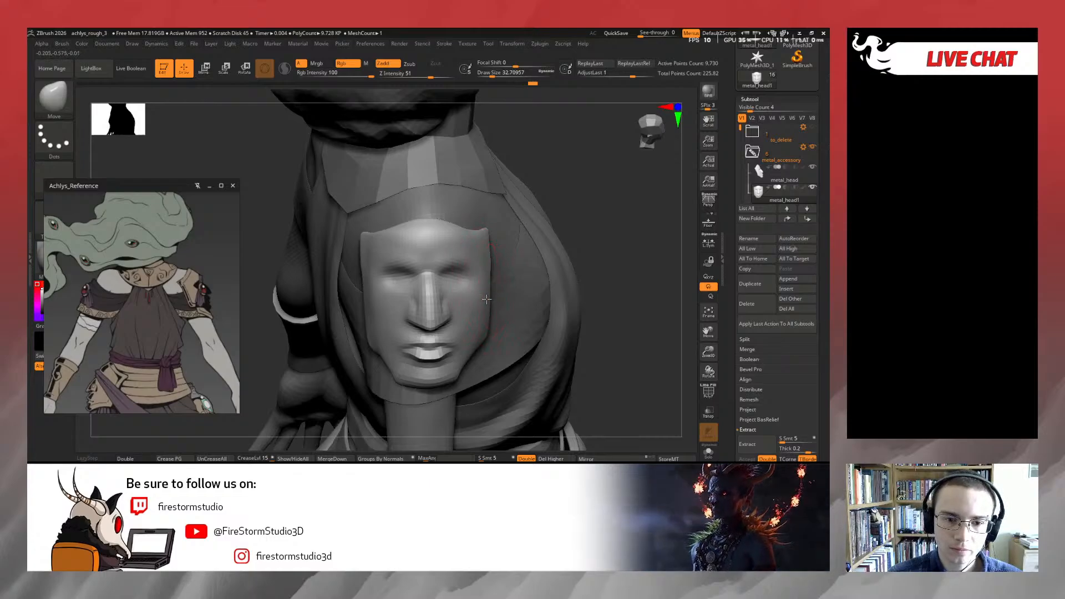
{"action": "left_click_drag", "start_coordinate": [632, 297], "coordinate": [560, 254]}
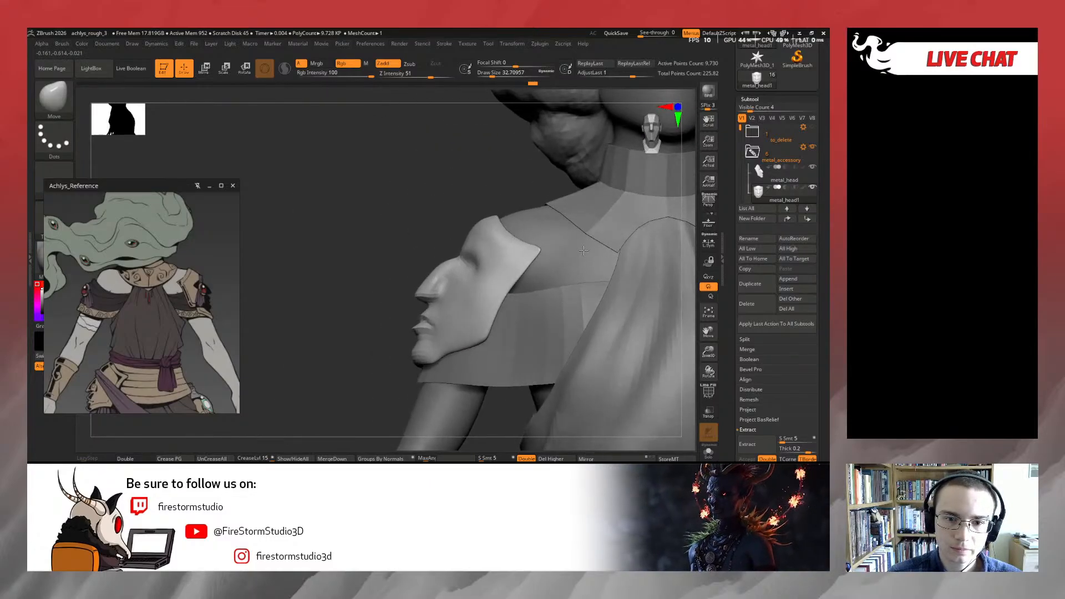
Refine the shoulder face's brow profile with the MoveInfiniteDepth brush at Draw Sizes of about 21.6 and 15.6
{"action": "middle_click_drag", "start_coordinate": [214, 325], "coordinate": [525, 288]}
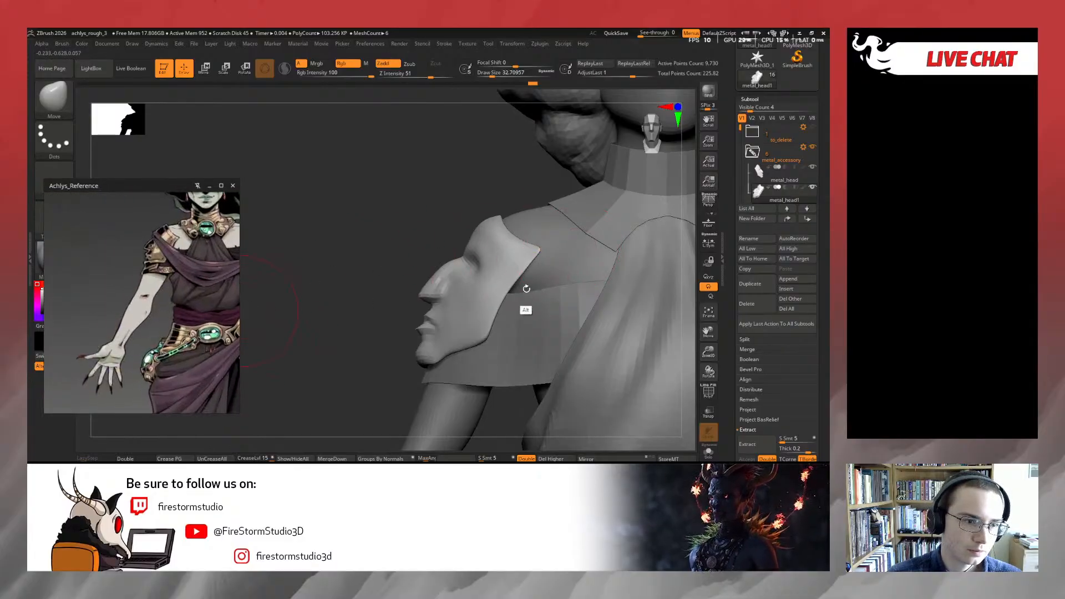
{"action": "mouse_move", "coordinate": [402, 218]}
{"action": "left_mouse_down"}
{"action": "mouse_move", "coordinate": [443, 215]}
{"action": "mouse_move", "coordinate": [392, 233]}
{"action": "mouse_move", "coordinate": [421, 262]}
{"action": "left_mouse_up"}
{"action": "key", "text": "s"}
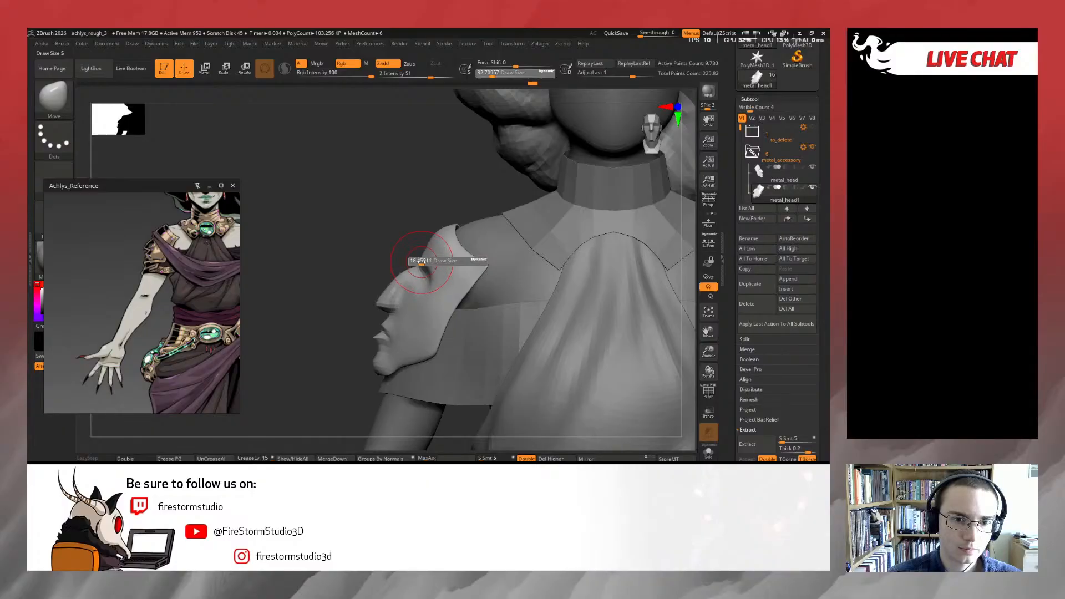
{"action": "key", "text": "b"}
{"action": "key", "text": "m"}
{"action": "key", "text": "i"}
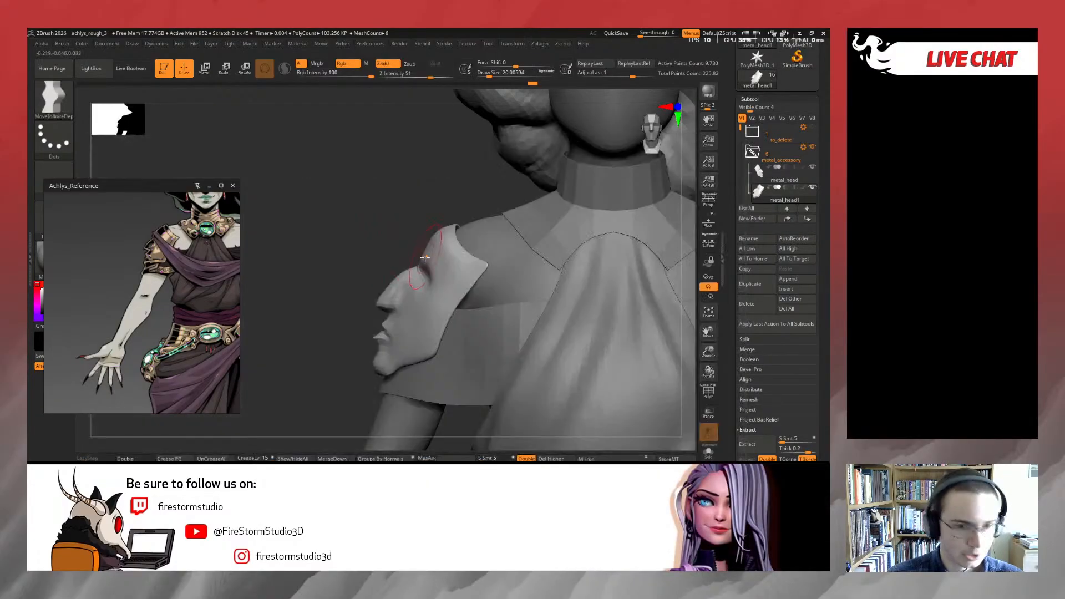
{"action": "left_click_drag", "start_coordinate": [425, 251], "coordinate": [421, 251]}
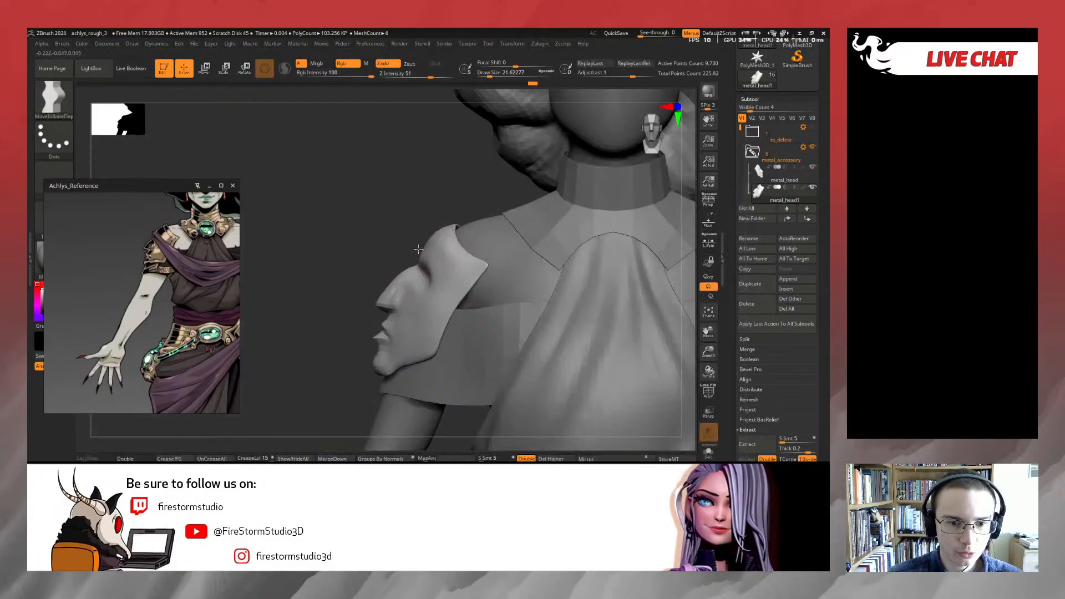
{"action": "key", "text": "s"}
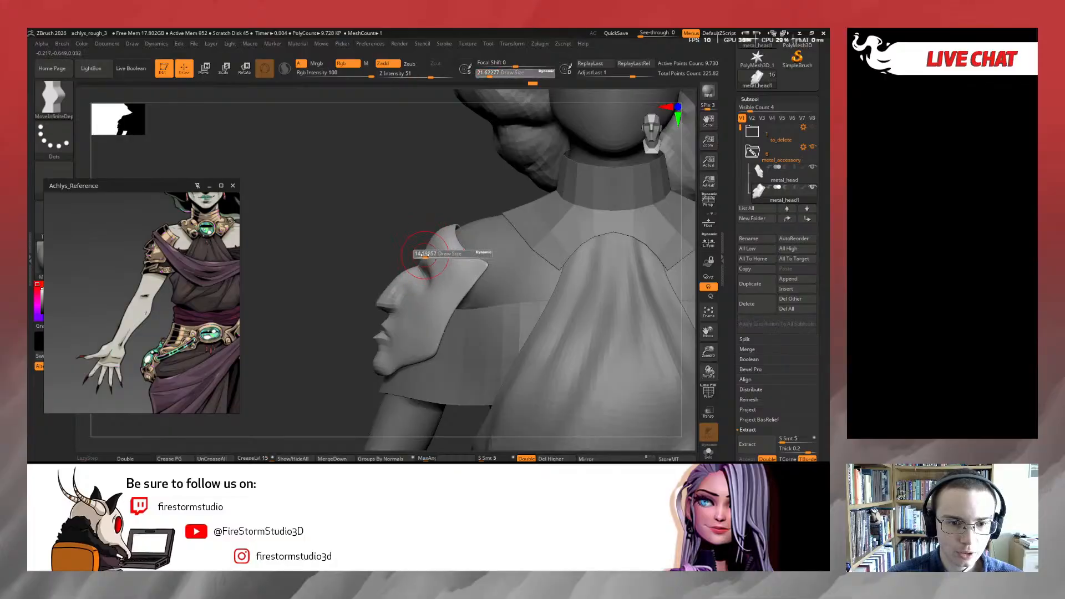
{"action": "left_click_drag", "start_coordinate": [425, 256], "coordinate": [423, 250]}
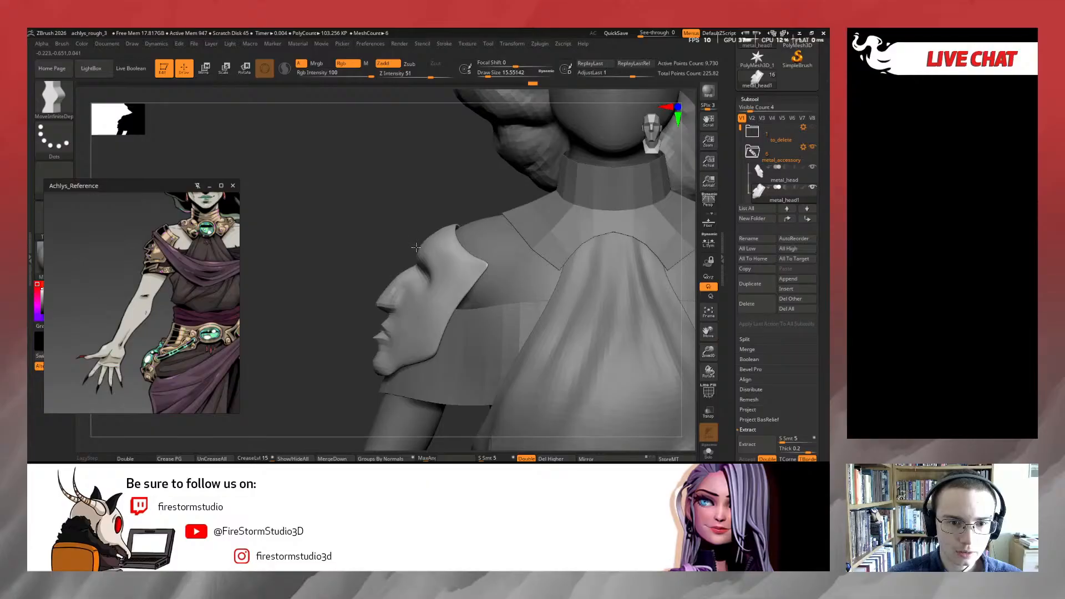
Set the MoveInfiniteDepth brush's Draw Size to about 26.9 and adjust the upper forehead contour of the shoulder face
{"action": "key", "text": "s"}
{"action": "left_click_drag", "start_coordinate": [433, 232], "coordinate": [430, 232]}
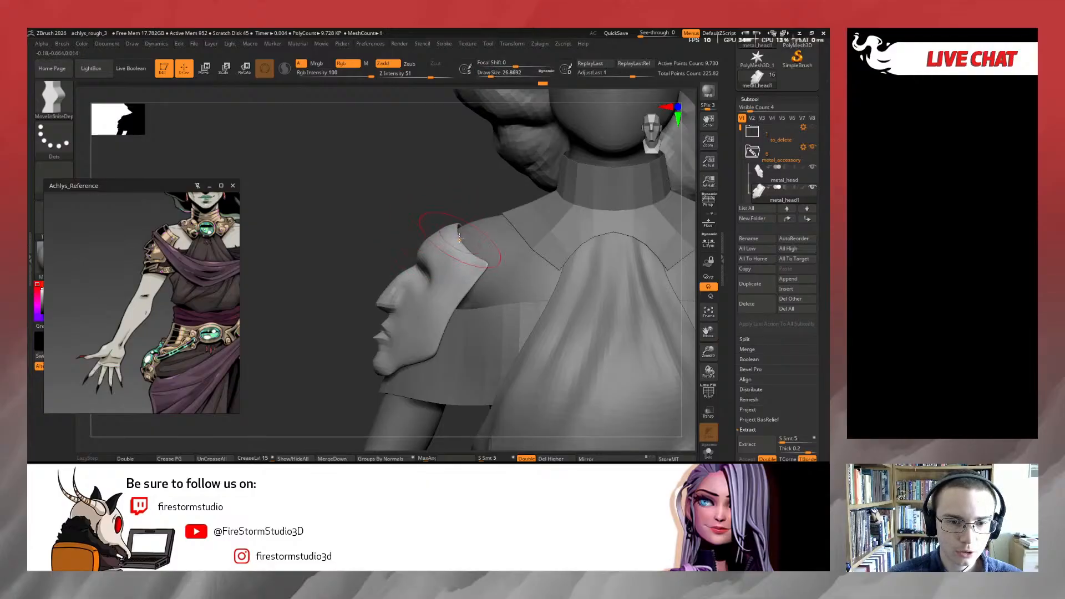
{"action": "mouse_move", "coordinate": [427, 226]}
{"action": "left_mouse_down"}
{"action": "mouse_move", "coordinate": [366, 227]}
{"action": "mouse_move", "coordinate": [328, 209]}
{"action": "left_mouse_up"}
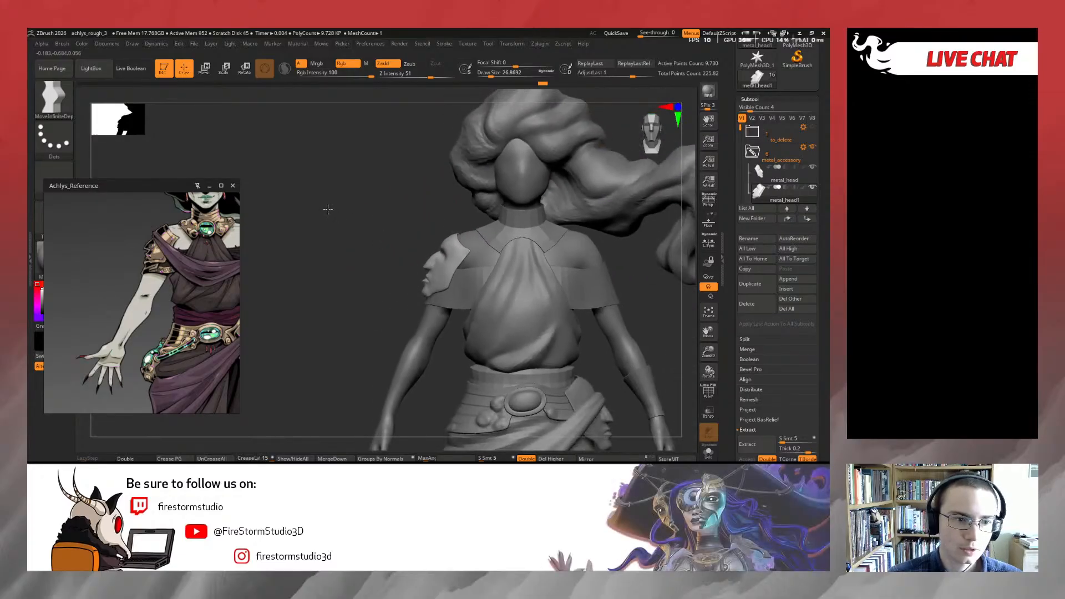
{"action": "right_click_drag", "start_coordinate": [328, 209], "coordinate": [366, 248], "text": "ctrl"}
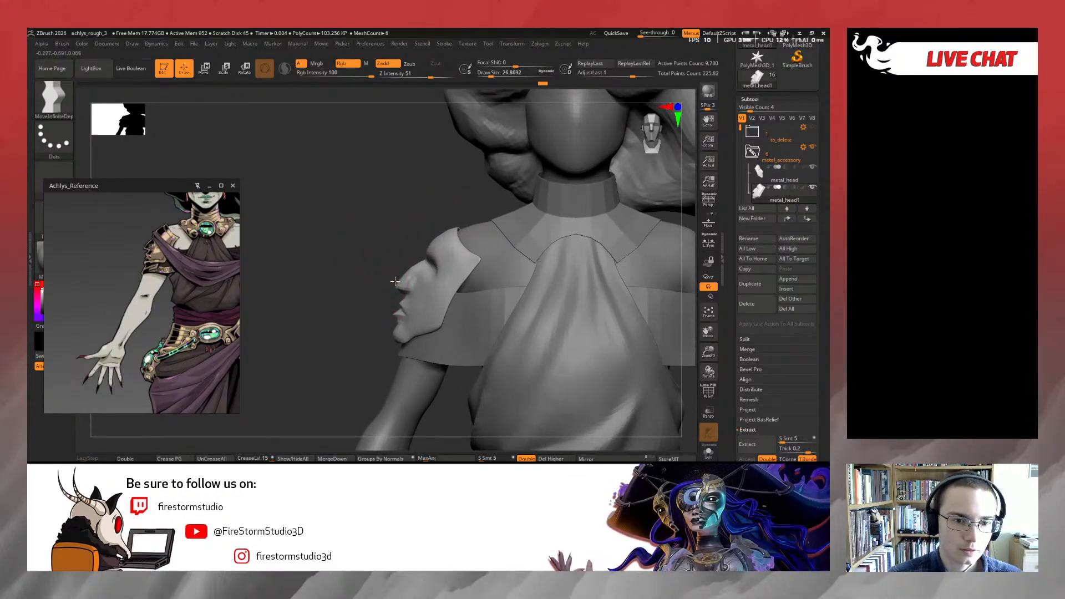
{"action": "right_click_drag", "start_coordinate": [387, 283], "coordinate": [344, 252], "text": "ctrl"}
Raise the shoulder face's chin slightly with the MoveInfiniteDepth brush at Draw Size about 70.8
{"action": "left_click_drag", "start_coordinate": [614, 282], "coordinate": [528, 255]}
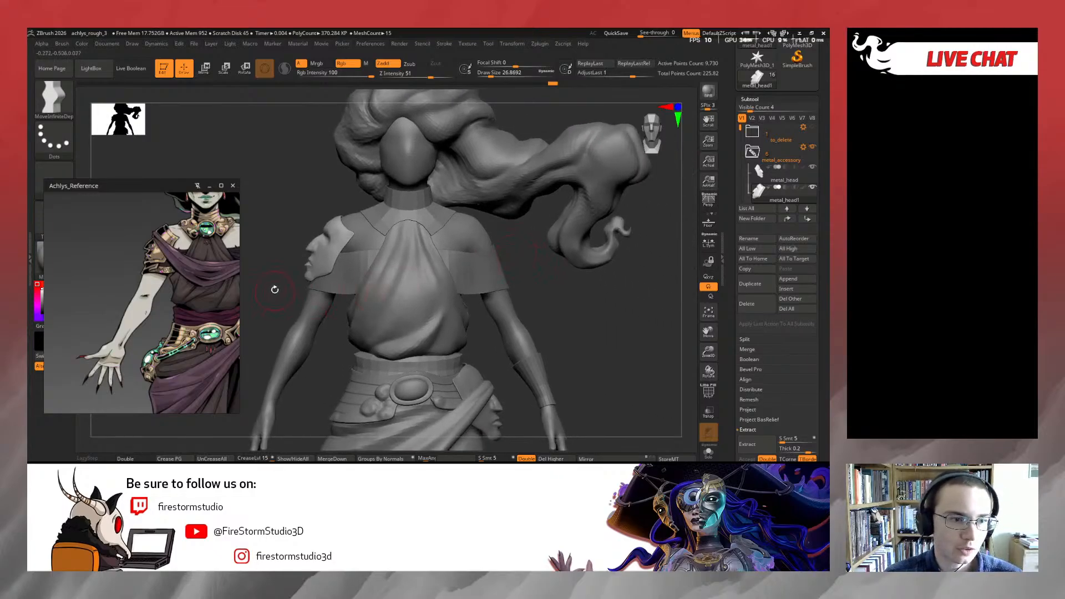
{"action": "right_click_drag", "start_coordinate": [274, 289], "coordinate": [330, 328], "text": "ctrl"}
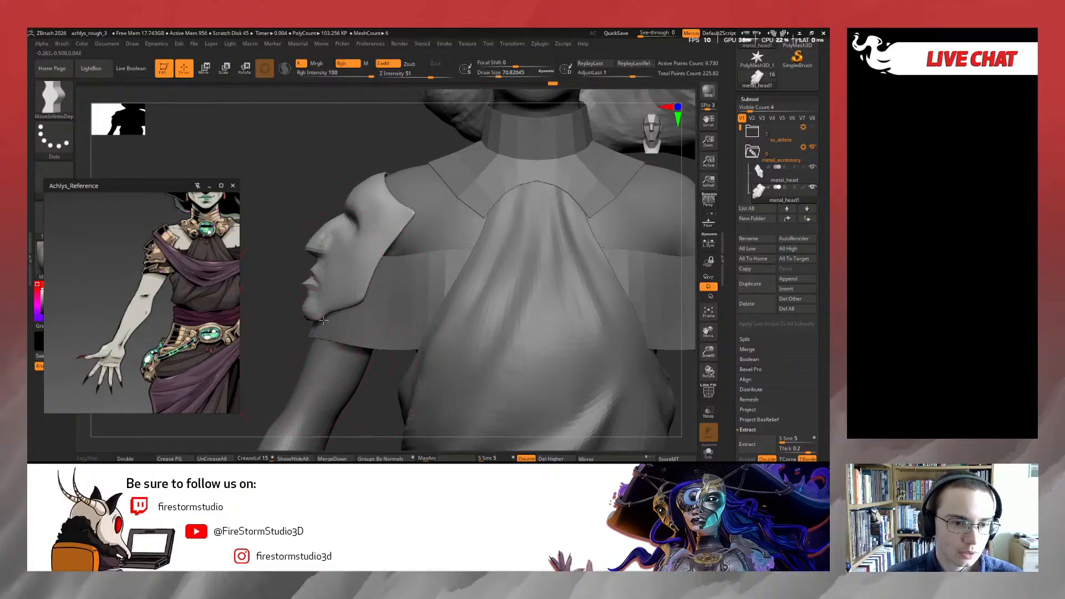
{"action": "left_click_drag", "start_coordinate": [323, 320], "coordinate": [323, 314]}
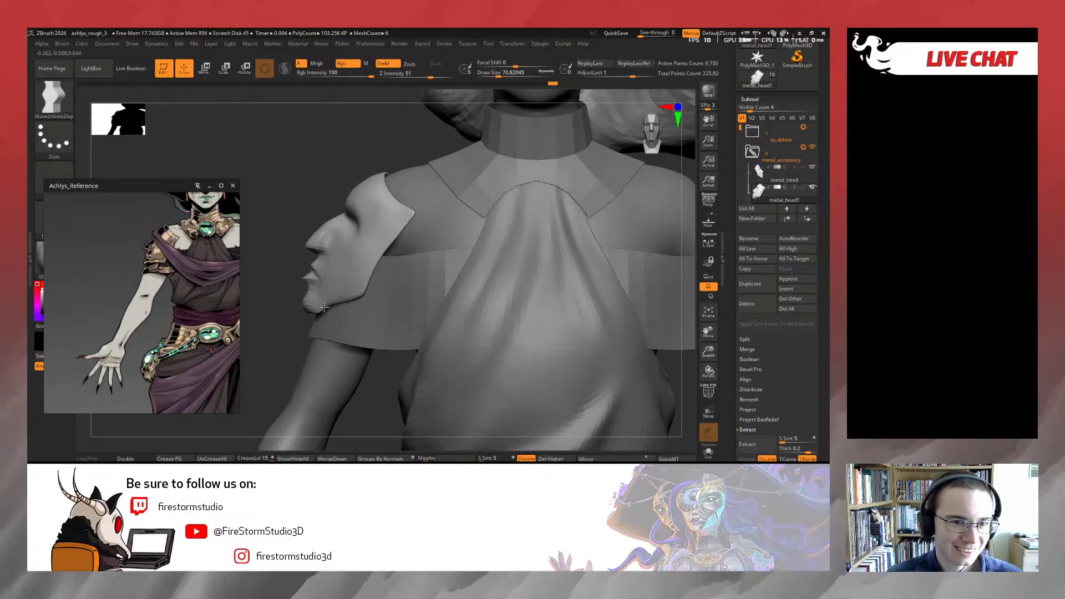
Pull in the shoulder face's side edge with the Move brush at Draw Size about 21.6 and compare the piece with the reference
{"action": "key", "text": "s"}
{"action": "left_click_drag", "start_coordinate": [427, 238], "coordinate": [413, 238]}
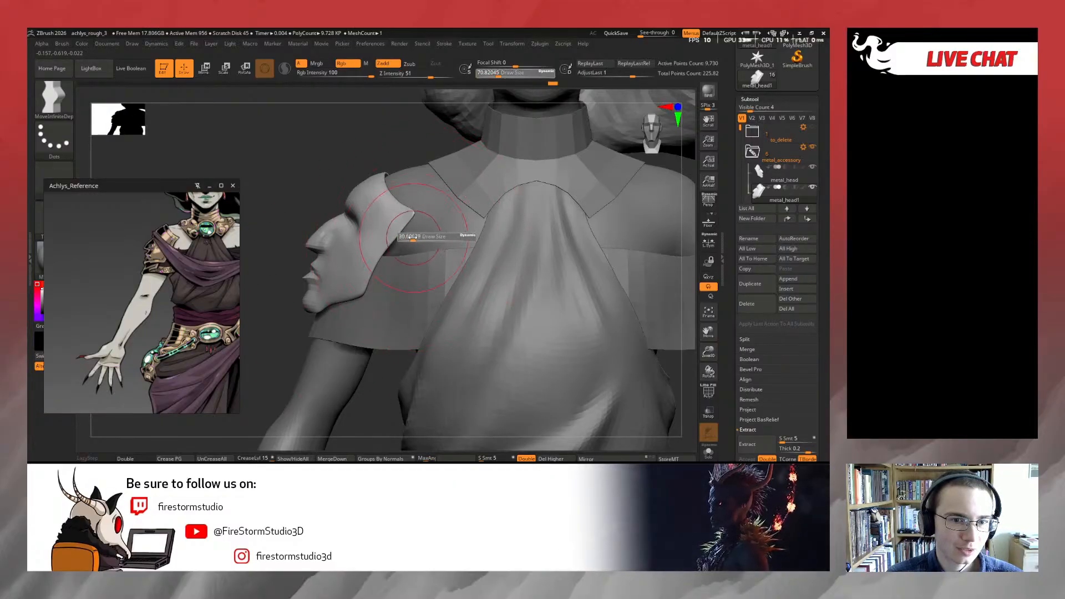
{"action": "key", "text": "b"}
{"action": "key", "text": "m"}
{"action": "key", "text": "v"}
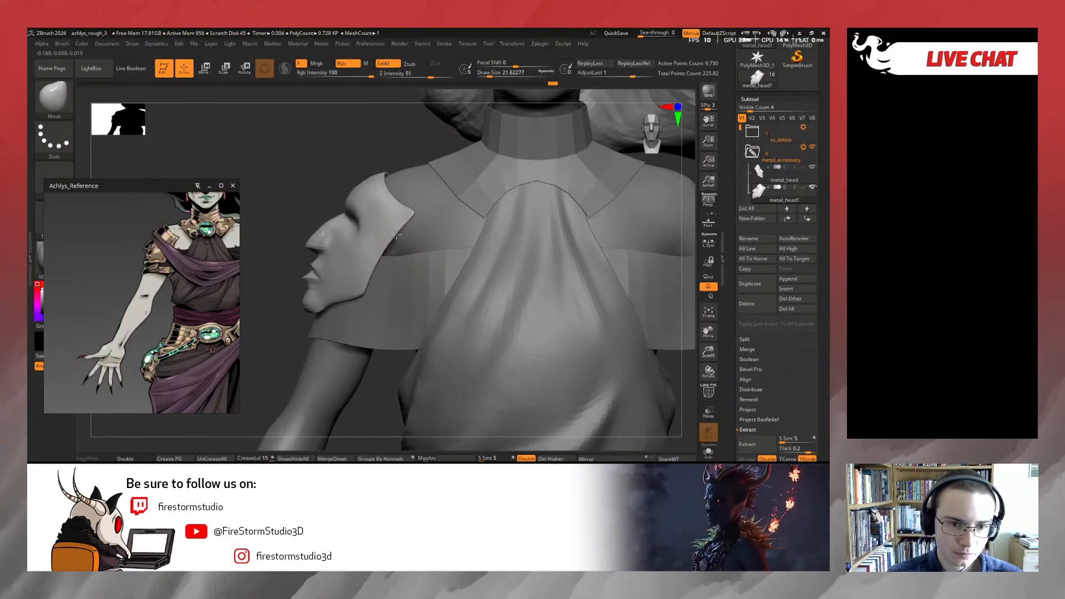
{"action": "left_click_drag", "start_coordinate": [396, 237], "coordinate": [391, 235]}
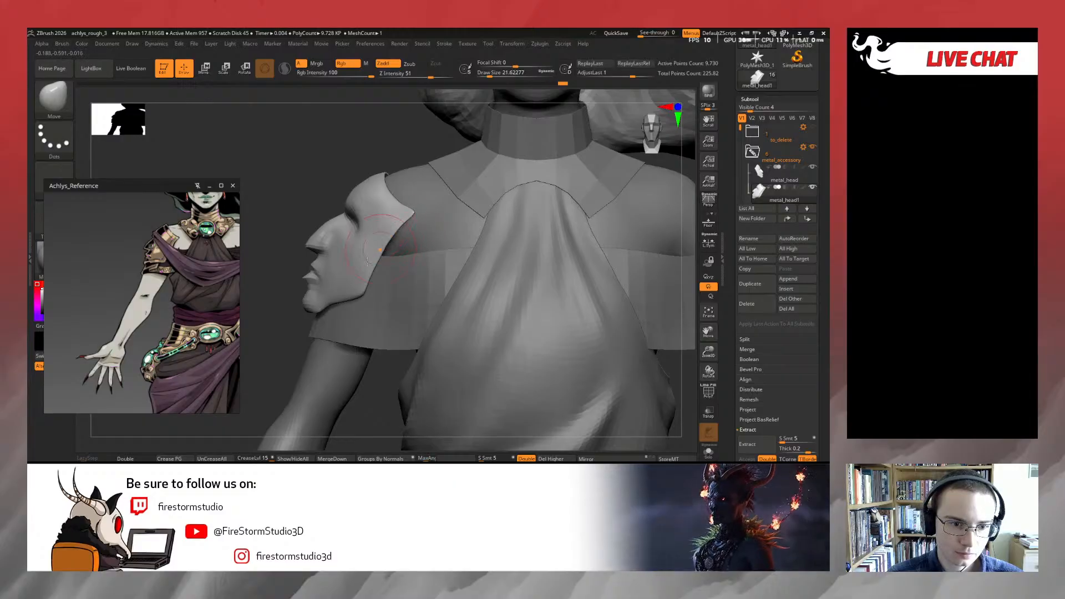
{"action": "left_click_drag", "start_coordinate": [290, 348], "coordinate": [302, 264], "text": "alt"}
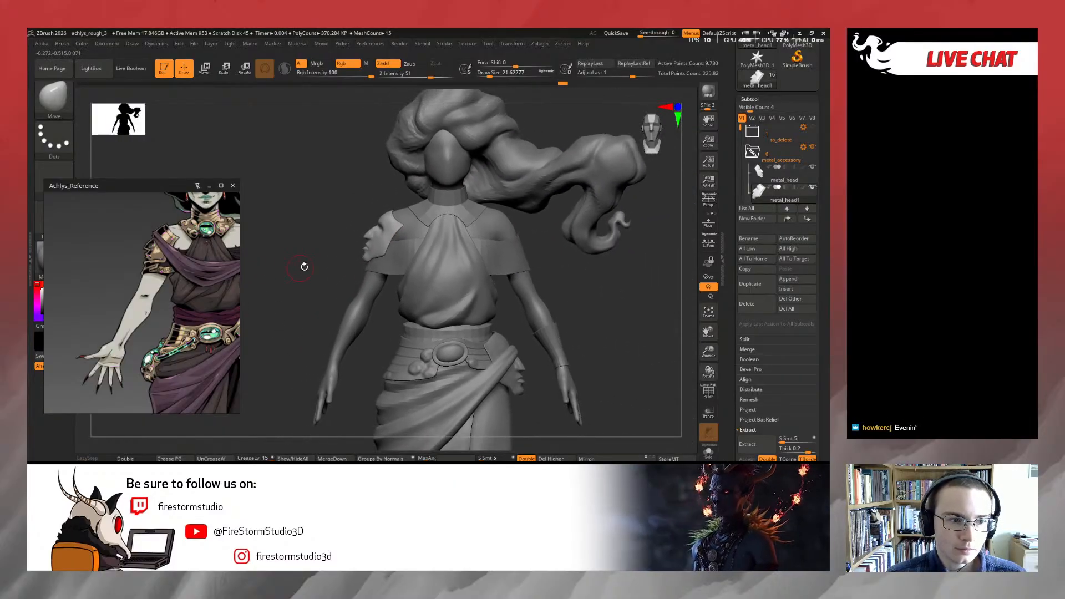
{"action": "middle_click_drag", "start_coordinate": [204, 322], "coordinate": [172, 321]}
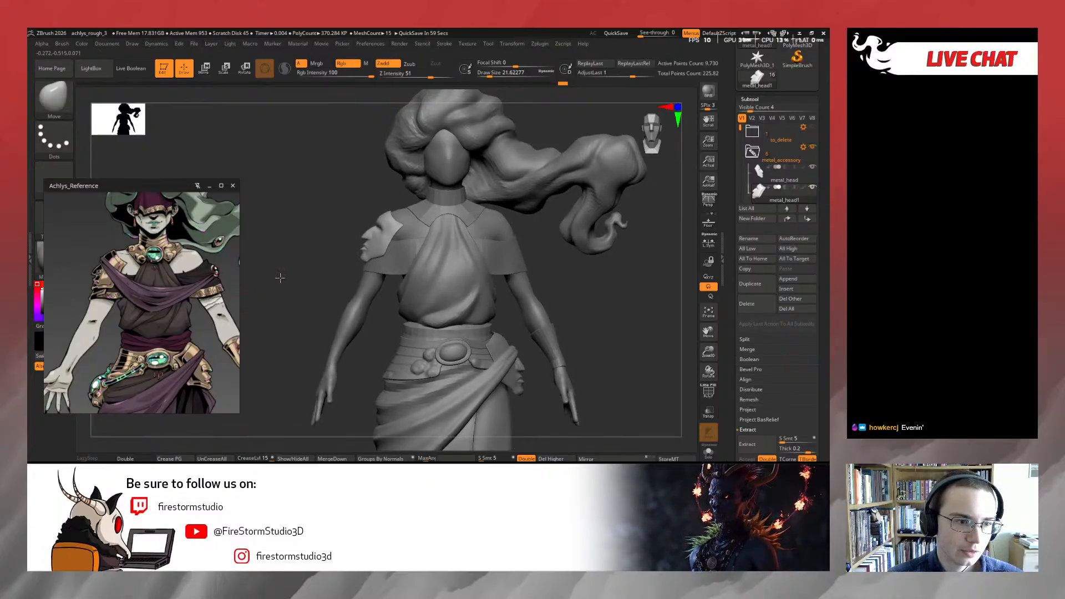
{"action": "mouse_move", "coordinate": [261, 274]}
{"action": "left_mouse_down"}
{"action": "mouse_move", "coordinate": [315, 296]}
{"action": "mouse_move", "coordinate": [268, 299]}
{"action": "left_mouse_up"}
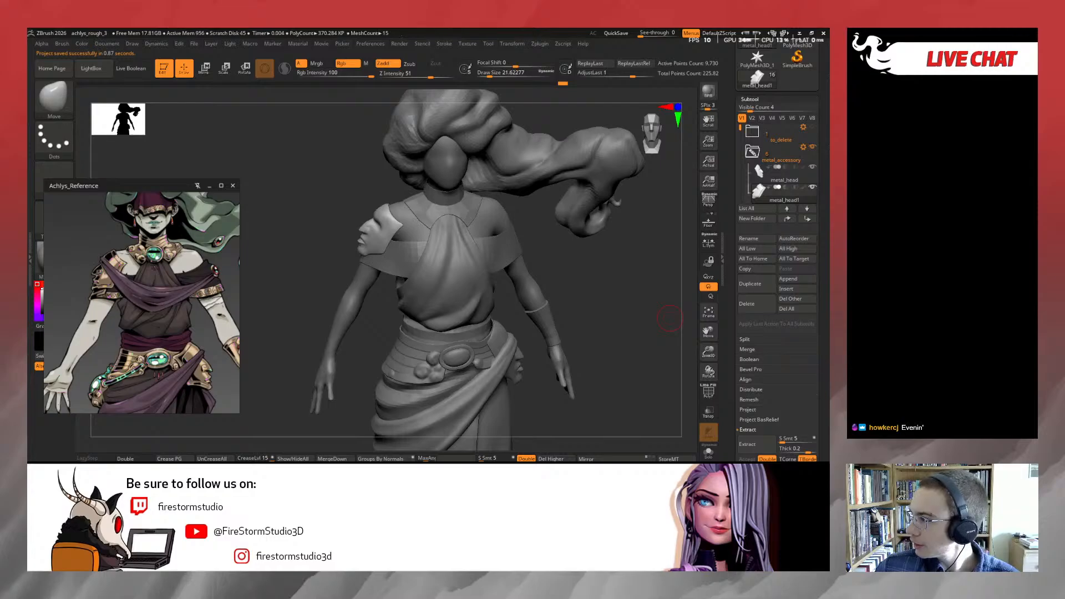
Insert a cube as a new subtool after metal_head1 in the metal_accessory folder
{"action": "scroll", "coordinate": [821, 355], "scroll_direction": "down", "scroll_amount": 10}
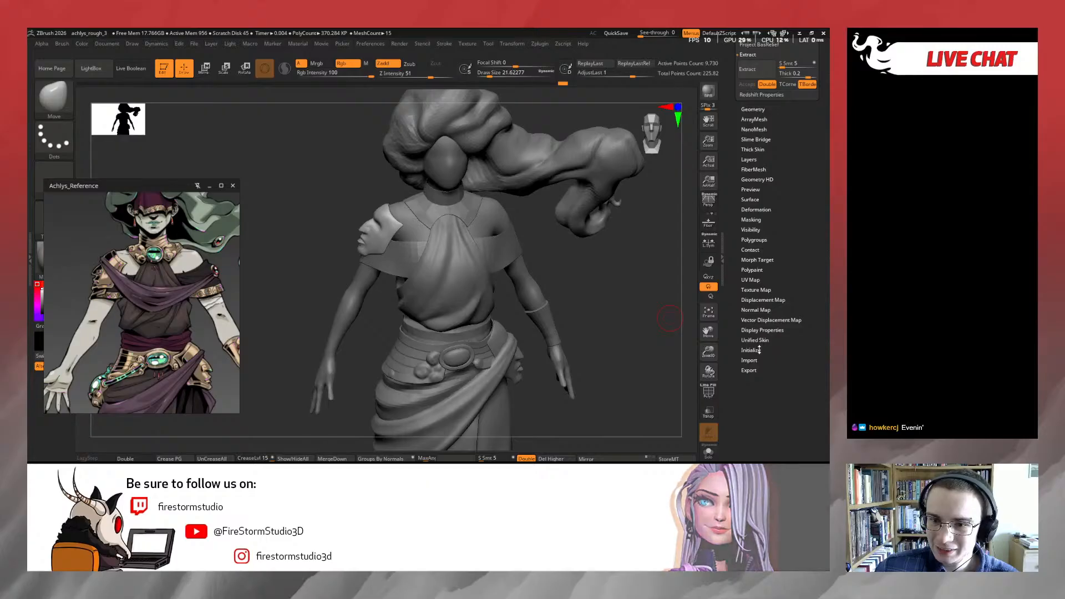
{"action": "scroll", "coordinate": [775, 243], "scroll_direction": "up", "scroll_amount": 5}
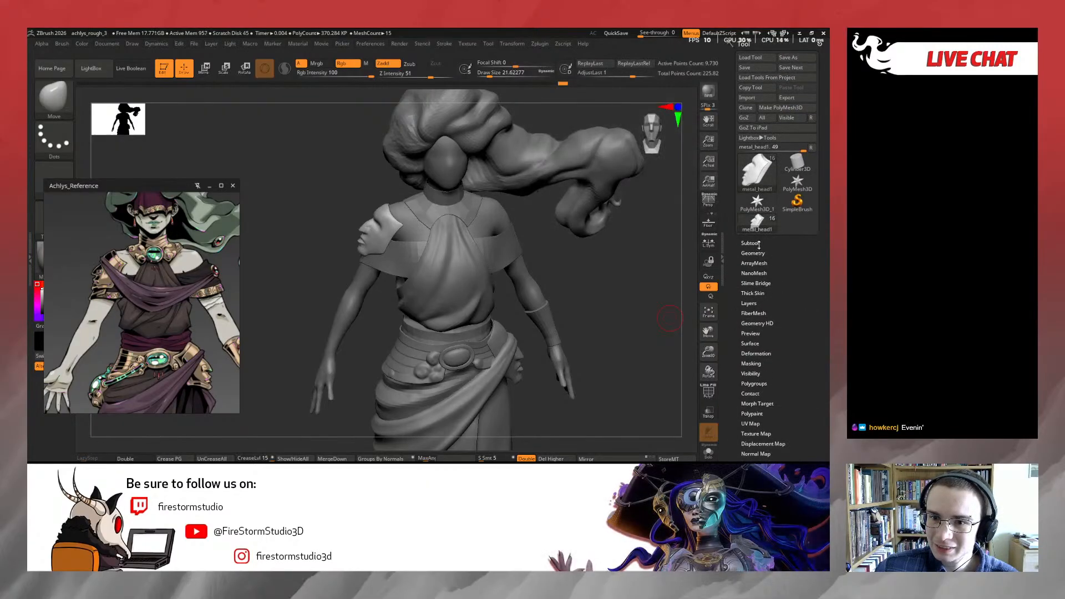
{"action": "left_click", "coordinate": [775, 243]}
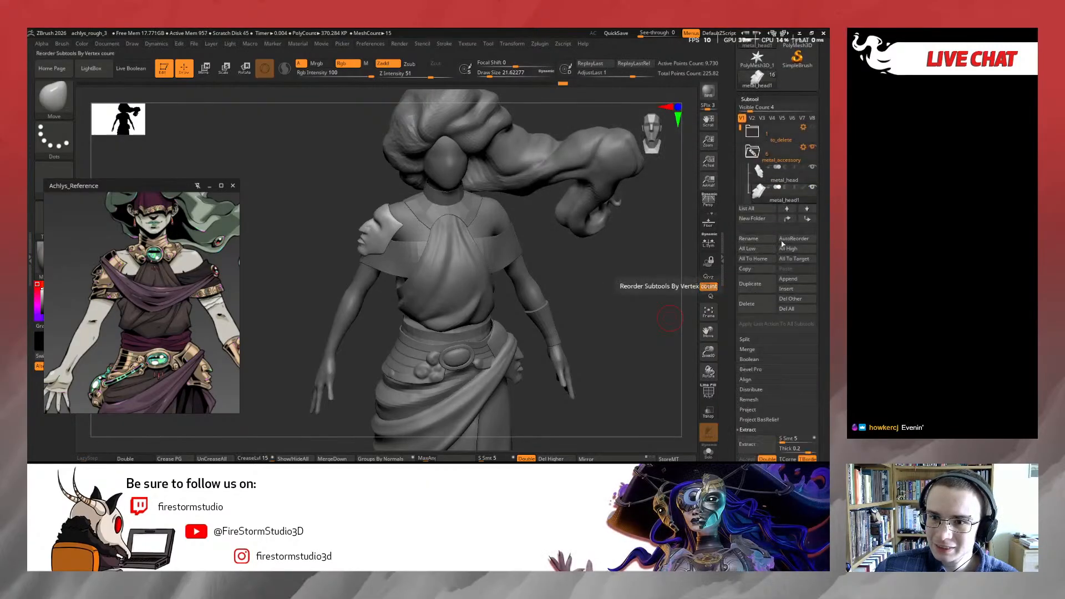
{"action": "left_click", "coordinate": [786, 288]}
{"action": "left_click", "coordinate": [663, 293]}
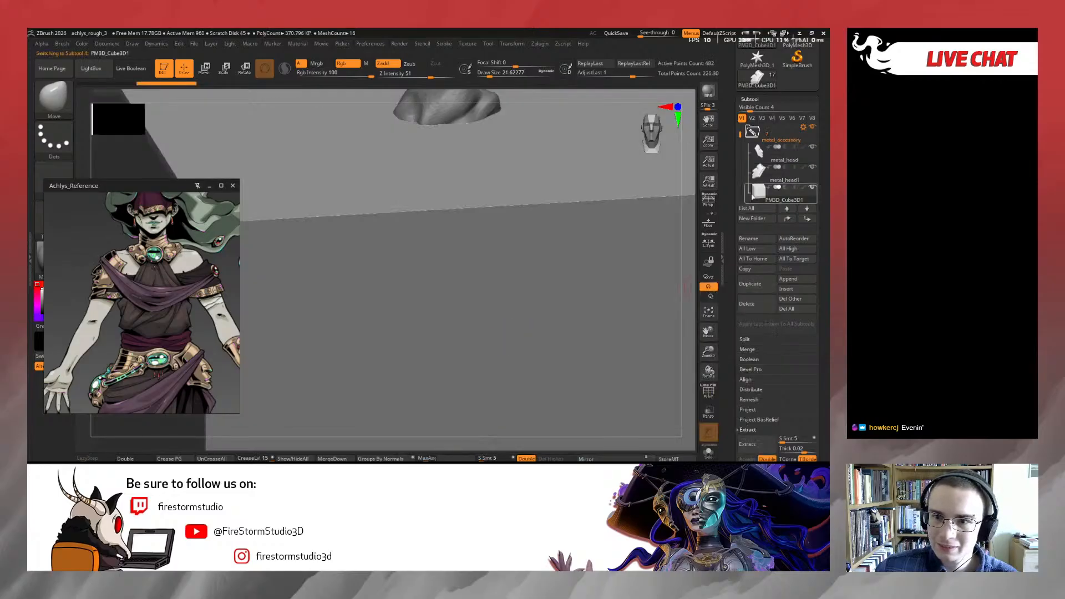
{"action": "left_click_drag", "start_coordinate": [741, 178], "coordinate": [762, 205]}
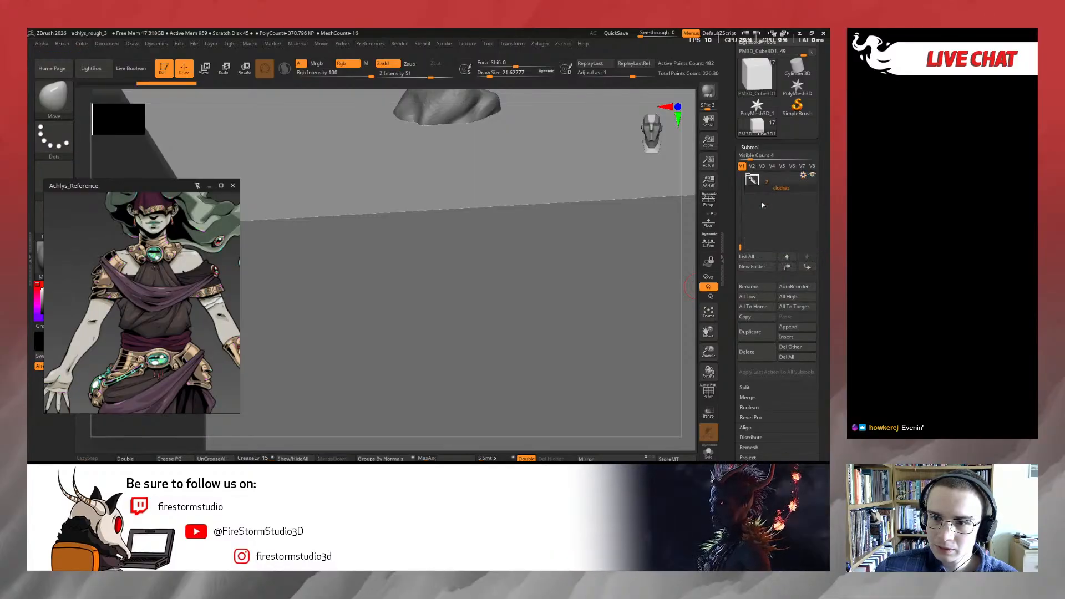
Reinitialize the inserted cube as a quick cylinder along Y with X Res and Z Res set to 3
{"action": "scroll", "coordinate": [762, 333], "scroll_direction": "down", "scroll_amount": 10}
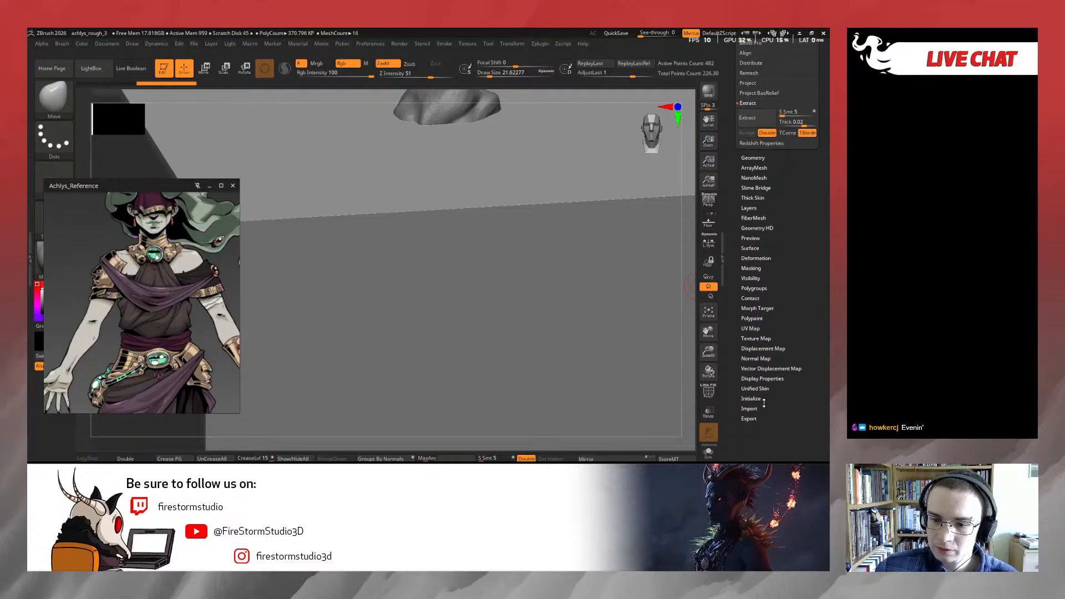
{"action": "left_click", "coordinate": [751, 399]}
{"action": "left_click", "coordinate": [747, 300]}
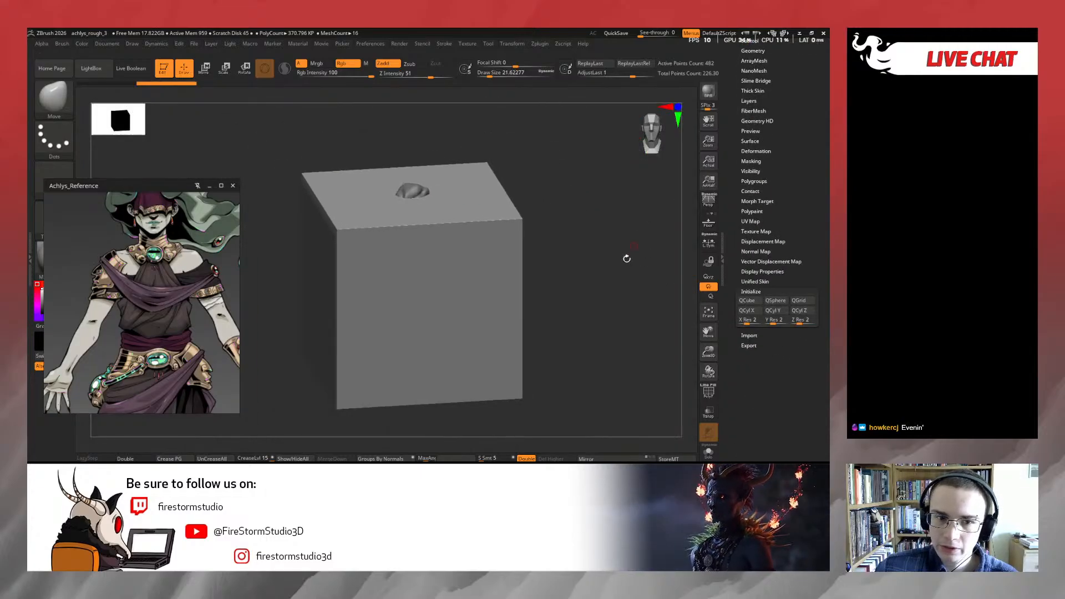
{"action": "left_click_drag", "start_coordinate": [627, 258], "coordinate": [640, 244]}
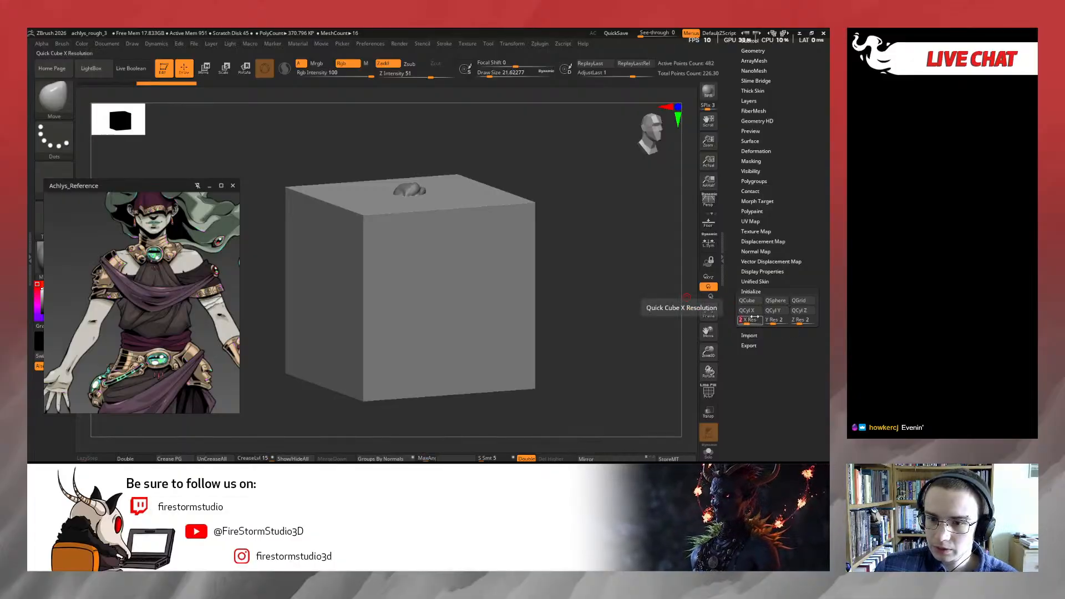
{"action": "type", "text": "3"}
{"action": "key", "text": "Tab"}
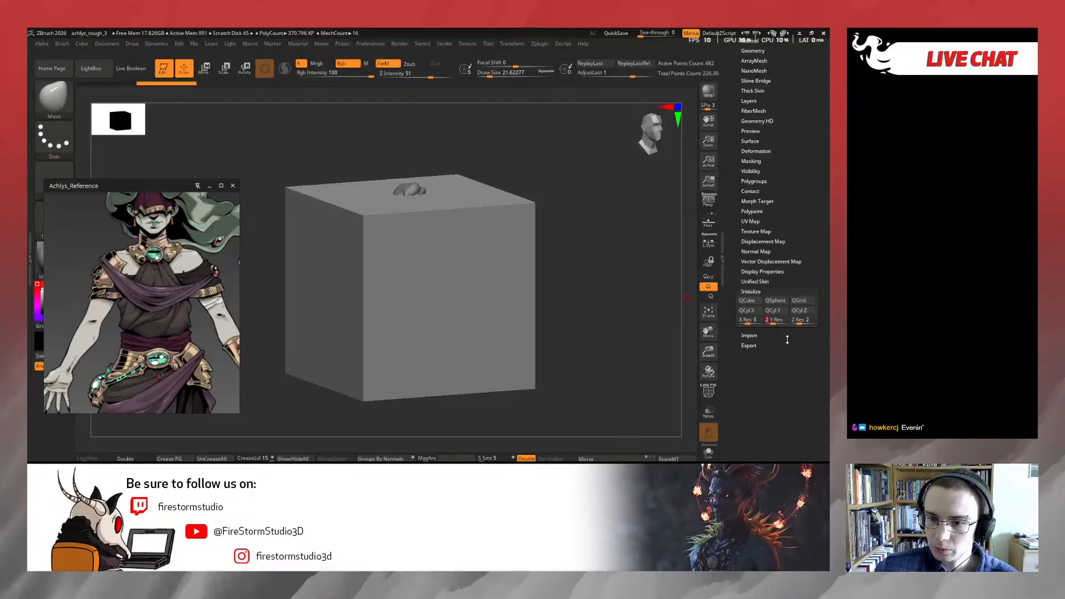
{"action": "key", "text": "Tab"}
{"action": "type", "text": "3"}
{"action": "key", "text": "Return"}
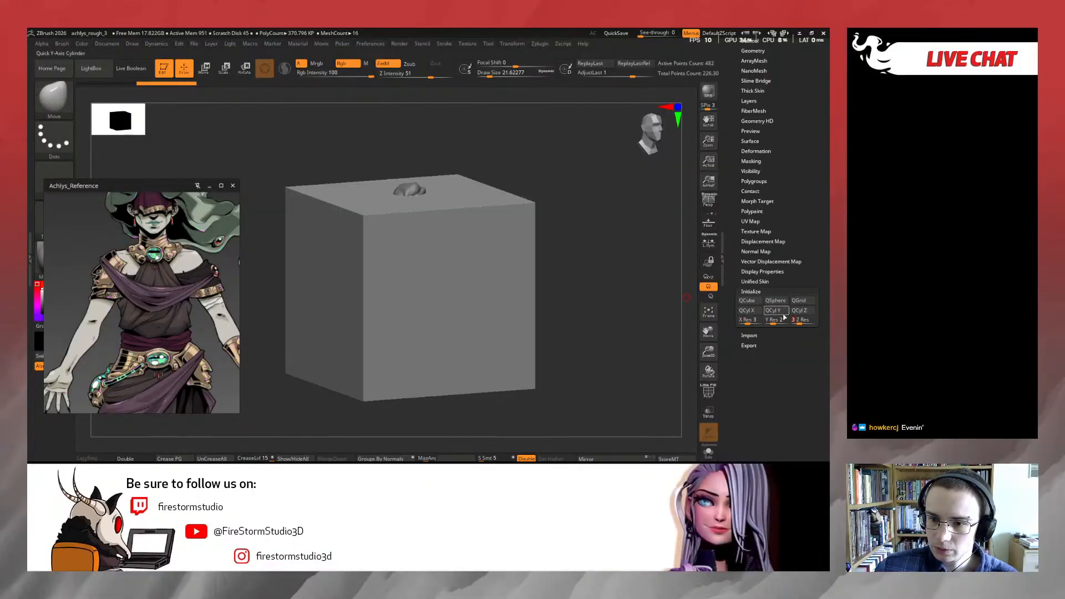
{"action": "left_click", "coordinate": [781, 312]}
Isolate the new cylinder and display its polyframe to check the topology
{"action": "left_click", "coordinate": [710, 451]}
{"action": "left_click", "coordinate": [709, 392]}
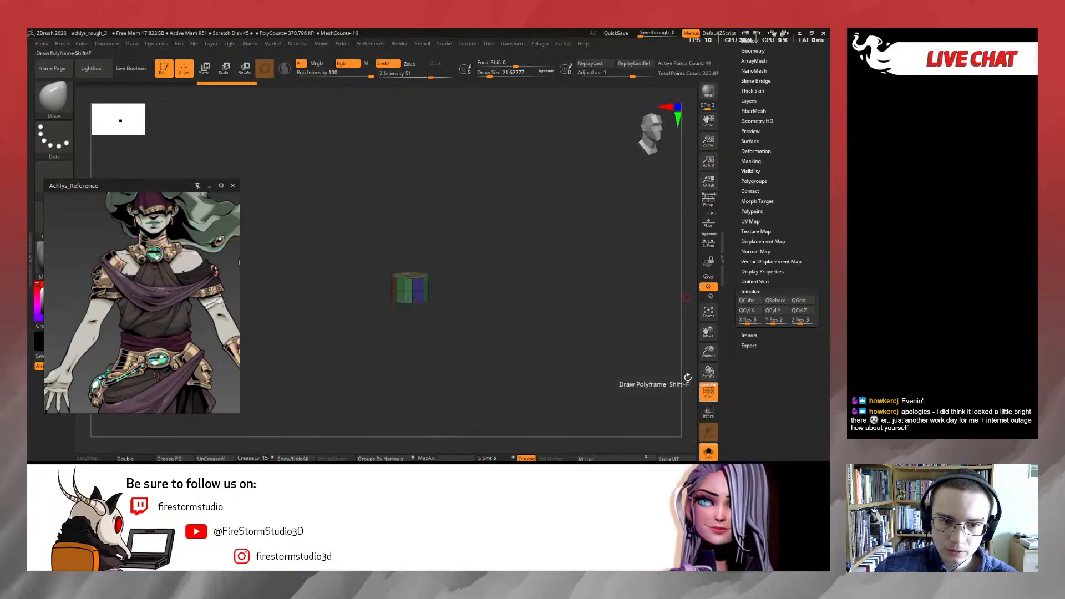
{"action": "mouse_move", "coordinate": [546, 343]}
{"action": "left_mouse_down", "text": "alt"}
{"action": "mouse_move", "coordinate": [543, 394]}
{"action": "mouse_move", "coordinate": [536, 315]}
{"action": "mouse_move", "coordinate": [543, 345]}
{"action": "mouse_move", "coordinate": [560, 343]}
{"action": "left_mouse_up", "text": "alt"}
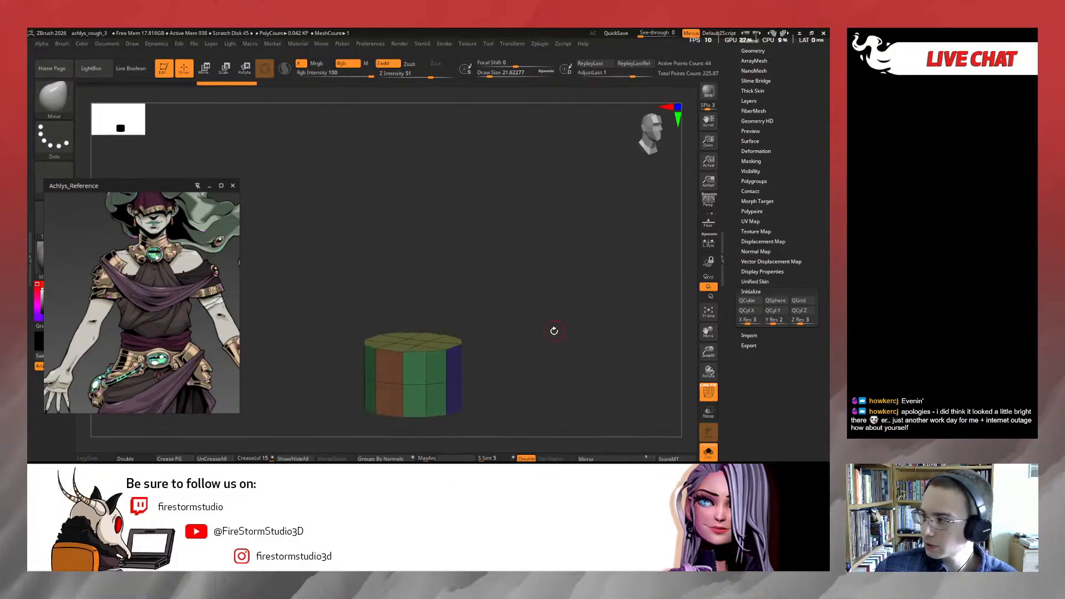
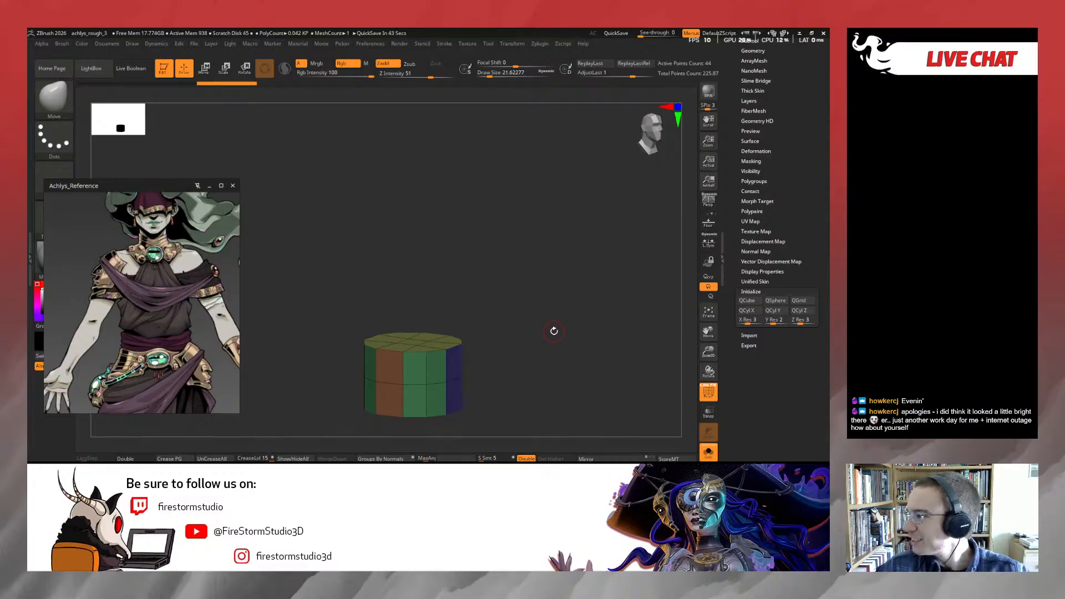
{"action": "left_click_drag", "start_coordinate": [550, 332], "coordinate": [526, 339]}
Show the full figure, flatten the cylinder along its vertical axis with the gizmo, and isolate it again
{"action": "left_click", "coordinate": [708, 452]}
{"action": "left_click_drag", "start_coordinate": [654, 410], "coordinate": [600, 307], "text": "alt"}
{"action": "key", "text": "r"}
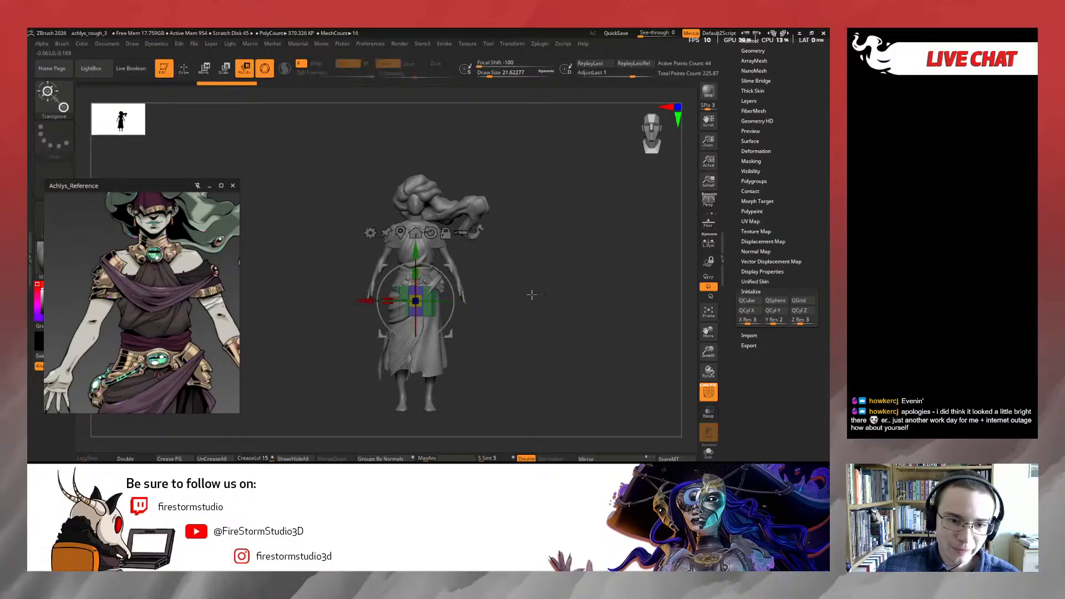
{"action": "left_click_drag", "start_coordinate": [531, 294], "coordinate": [584, 423], "text": "alt"}
{"action": "left_click_drag", "start_coordinate": [416, 273], "coordinate": [417, 303]}
{"action": "key", "text": "q"}
{"action": "left_click_drag", "start_coordinate": [547, 323], "coordinate": [570, 326]}
{"action": "left_click", "coordinate": [708, 452]}
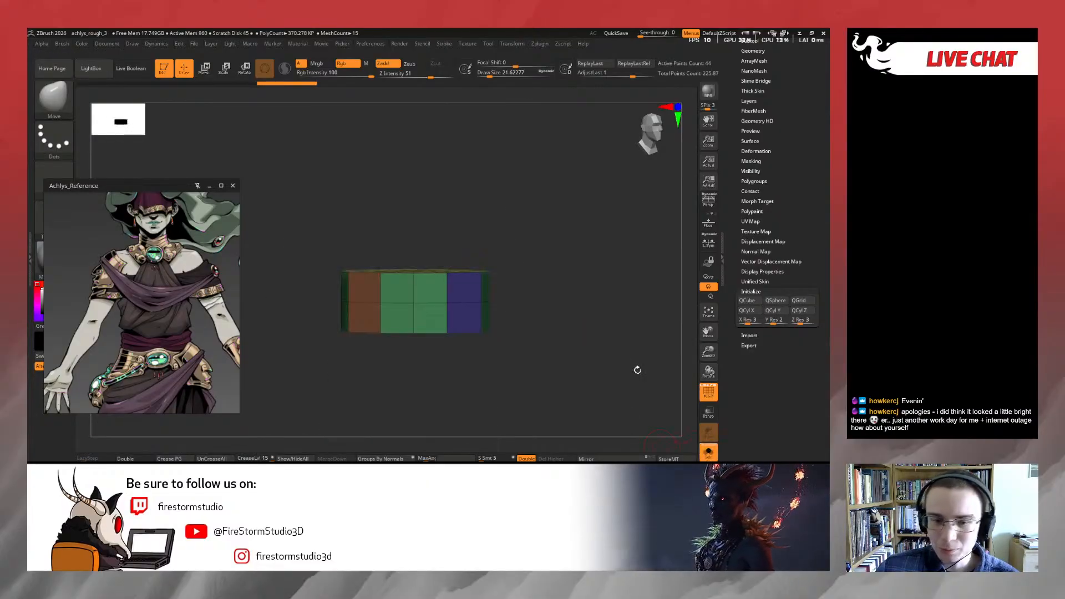
{"action": "left_click_drag", "start_coordinate": [587, 284], "coordinate": [564, 287]}
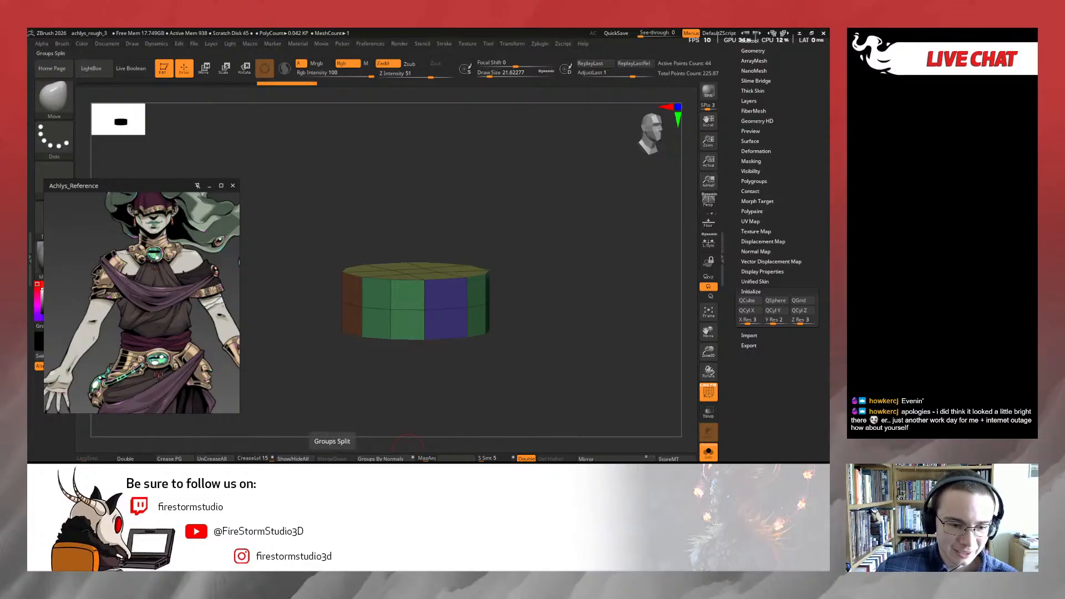
Reinitialize the mesh as a quick cylinder along Y with X Res 2, Y Res 1 and Z Res 2
{"action": "left_click_drag", "start_coordinate": [438, 400], "coordinate": [695, 362]}
{"action": "type", "text": "2"}
{"action": "key", "text": "Tab"}
{"action": "type", "text": "1"}
{"action": "key", "text": "Tab"}
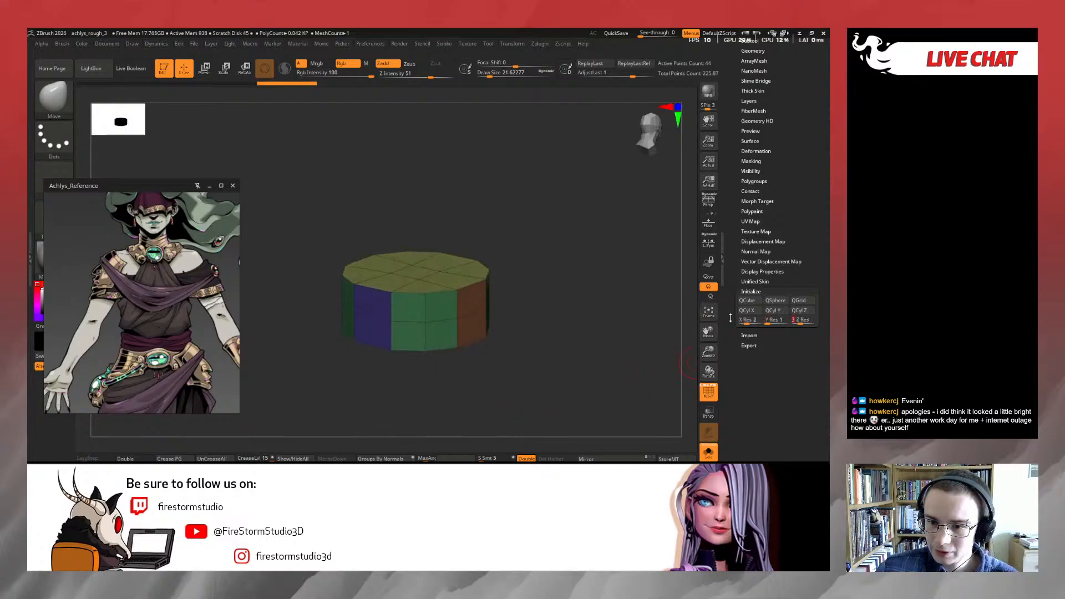
{"action": "left_click", "coordinate": [771, 311]}
{"action": "left_click_drag", "start_coordinate": [655, 311], "coordinate": [623, 233]}
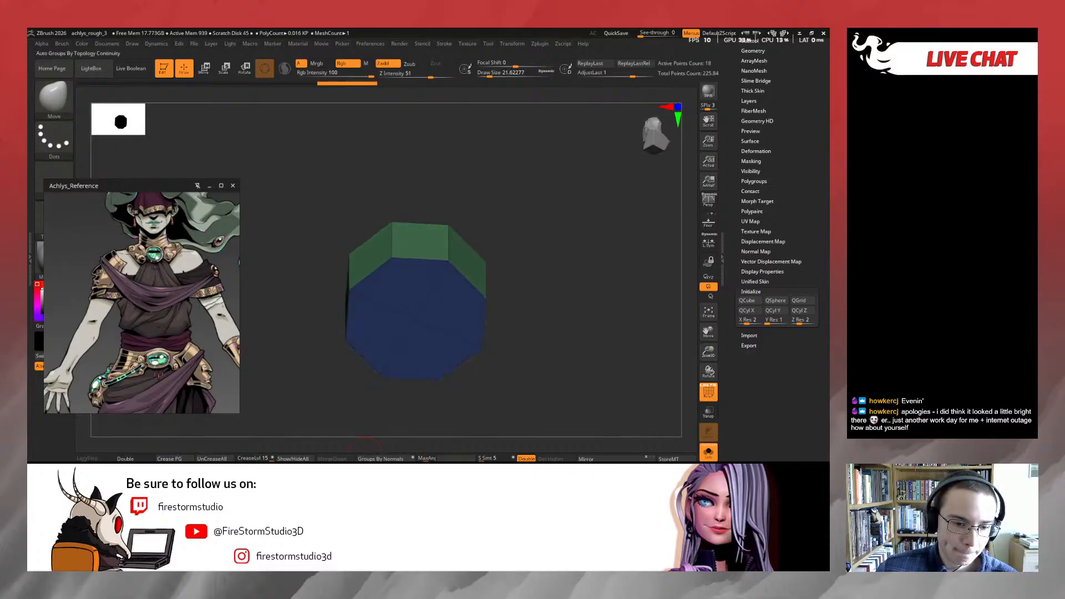
Split the cylinder by polygroups and delete the cap subtool so only the open side wall remains
{"action": "left_click", "coordinate": [367, 458]}
{"action": "key", "text": "Return"}
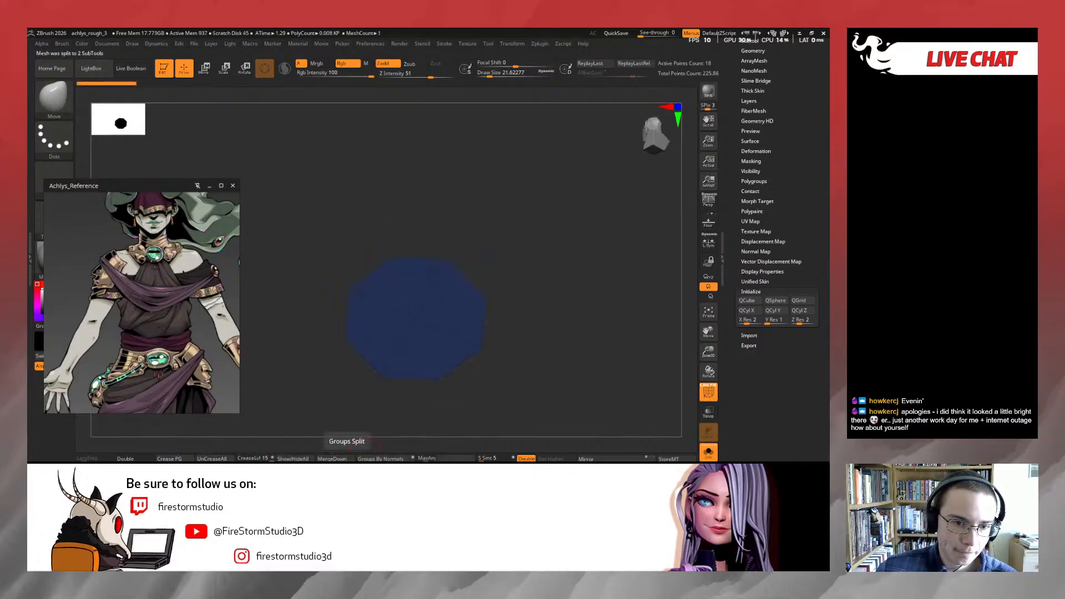
{"action": "left_click_drag", "start_coordinate": [555, 285], "coordinate": [554, 360]}
{"action": "scroll", "coordinate": [743, 238], "scroll_direction": "up", "scroll_amount": 3}
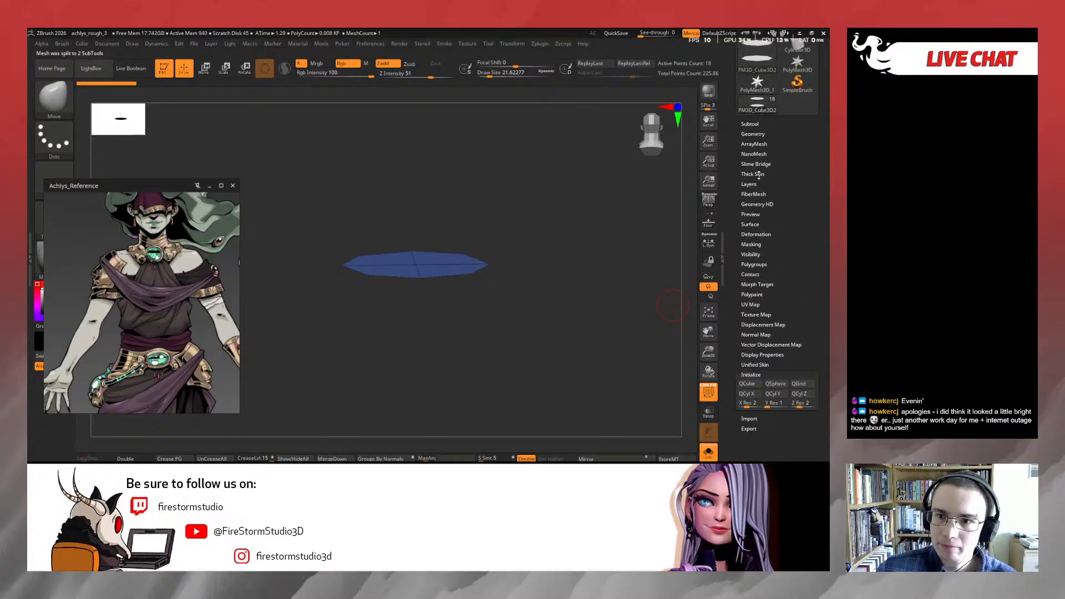
{"action": "left_click", "coordinate": [754, 124]}
{"action": "left_click", "coordinate": [753, 130]}
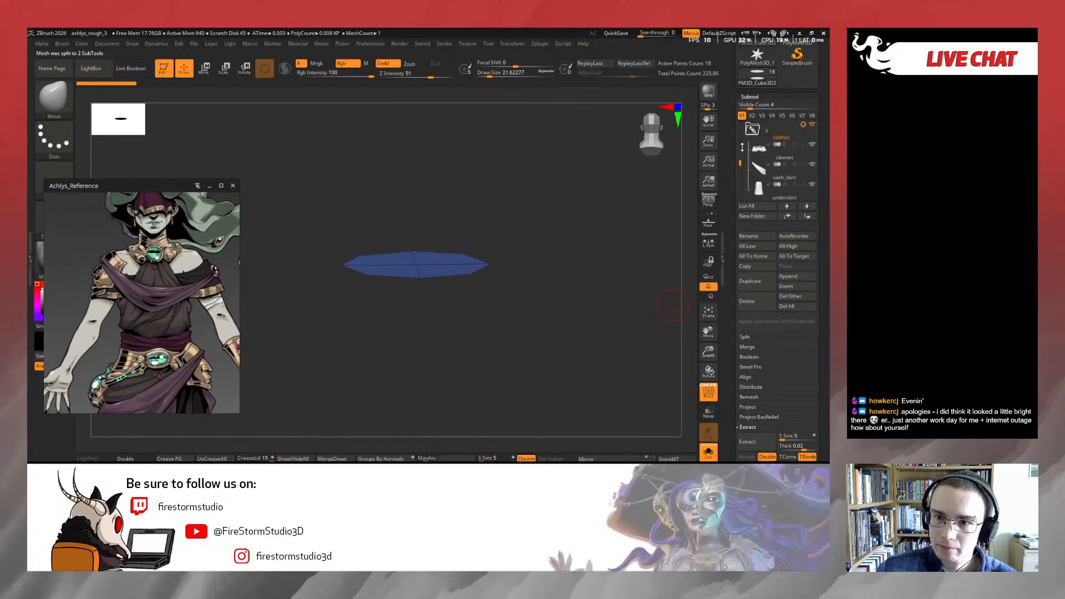
{"action": "left_click", "coordinate": [746, 301]}
{"action": "left_click", "coordinate": [681, 318]}
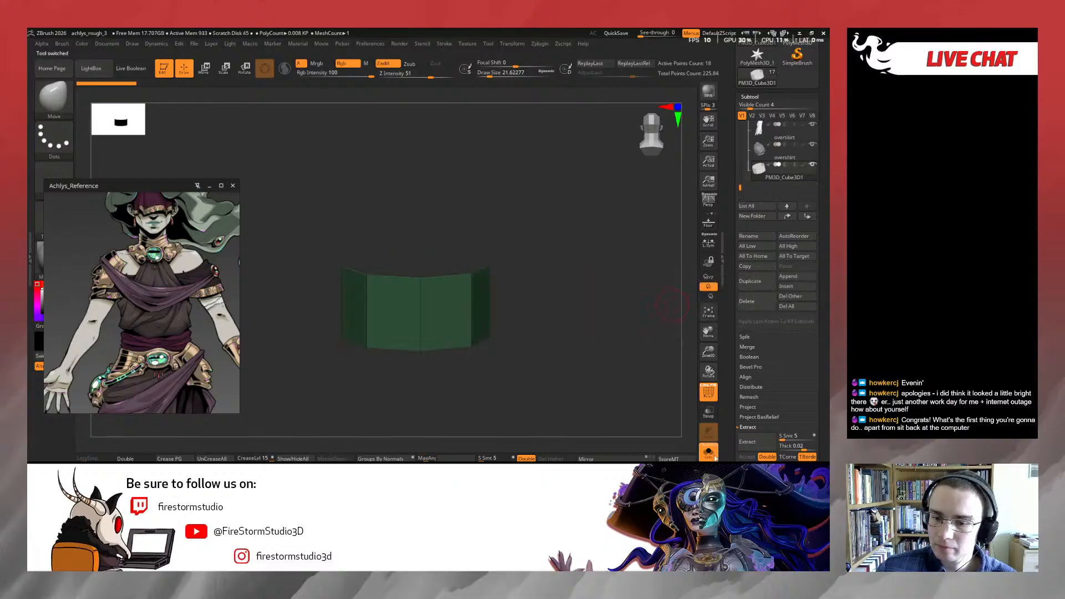
Raise and enlarge the ring around the figure's waist with the gizmo, and turn on its double-sided display
{"action": "left_click", "coordinate": [715, 457]}
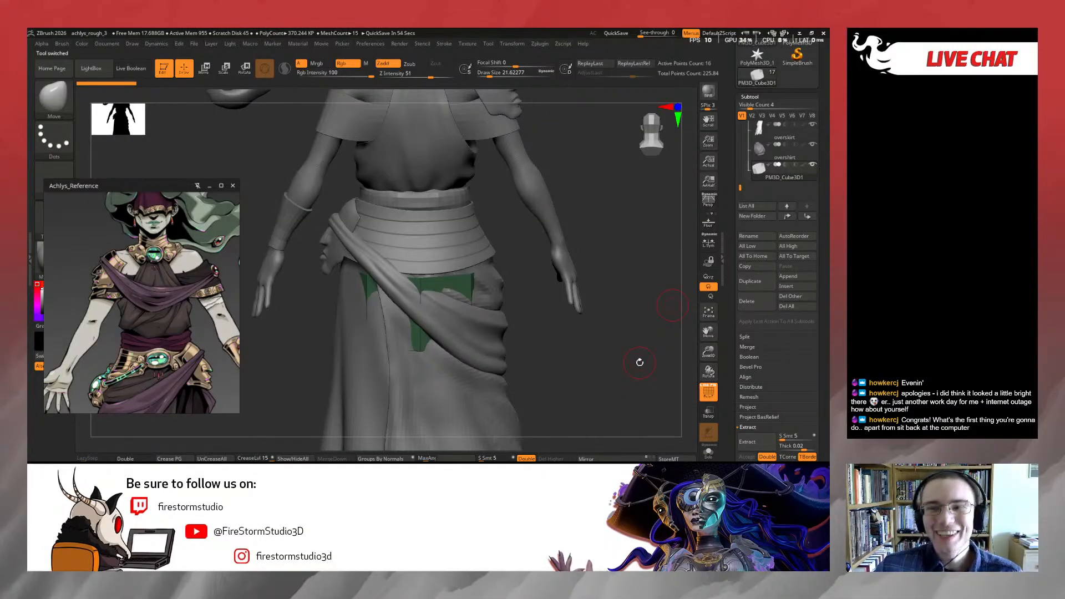
{"action": "key", "text": "w"}
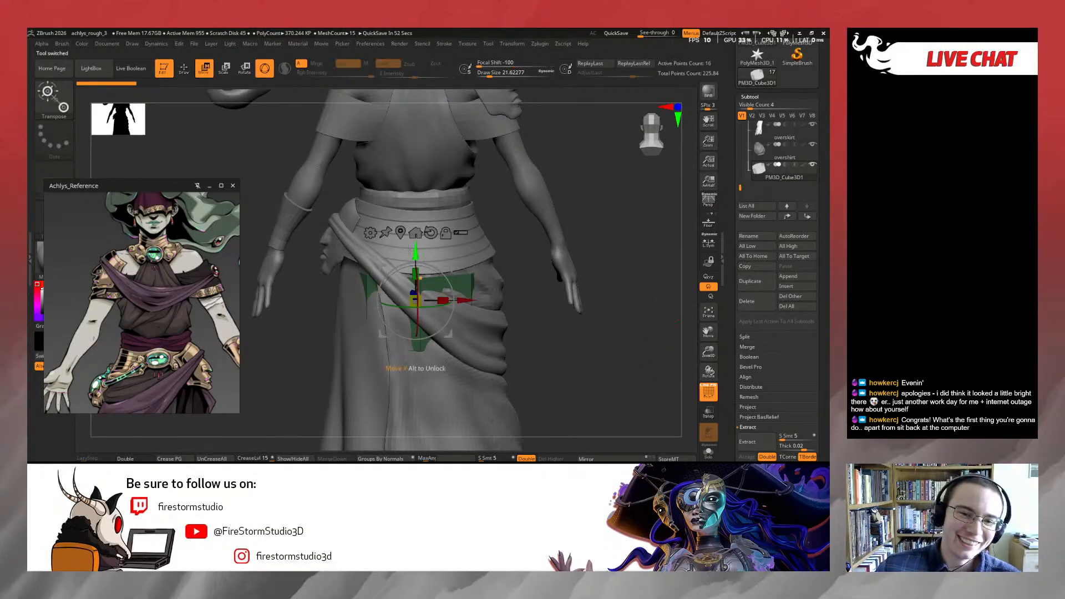
{"action": "left_click_drag", "start_coordinate": [416, 251], "coordinate": [416, 195]}
{"action": "mouse_move", "coordinate": [521, 249]}
{"action": "left_mouse_down"}
{"action": "mouse_move", "coordinate": [396, 247]}
{"action": "mouse_move", "coordinate": [437, 233]}
{"action": "left_mouse_up"}
{"action": "key", "text": "q"}
{"action": "mouse_move", "coordinate": [551, 325]}
{"action": "left_mouse_down"}
{"action": "mouse_move", "coordinate": [597, 345]}
{"action": "mouse_move", "coordinate": [542, 335]}
{"action": "mouse_move", "coordinate": [560, 345]}
{"action": "left_mouse_up"}
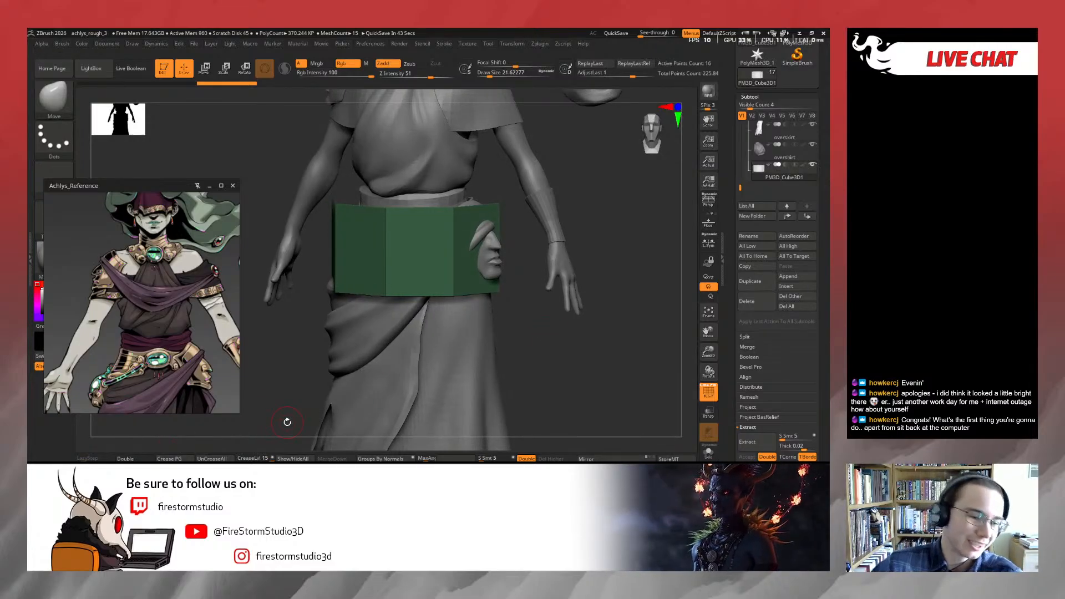
{"action": "left_click", "coordinate": [125, 458]}
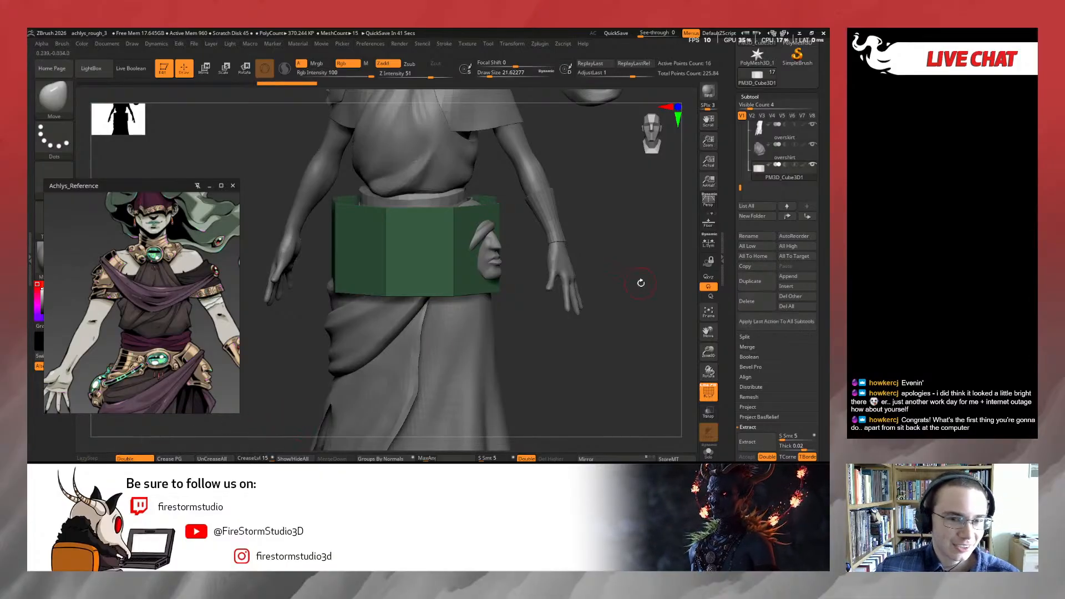
{"action": "mouse_move", "coordinate": [641, 282]}
{"action": "left_mouse_down"}
{"action": "mouse_move", "coordinate": [624, 282]}
{"action": "mouse_move", "coordinate": [654, 282]}
{"action": "left_mouse_up"}
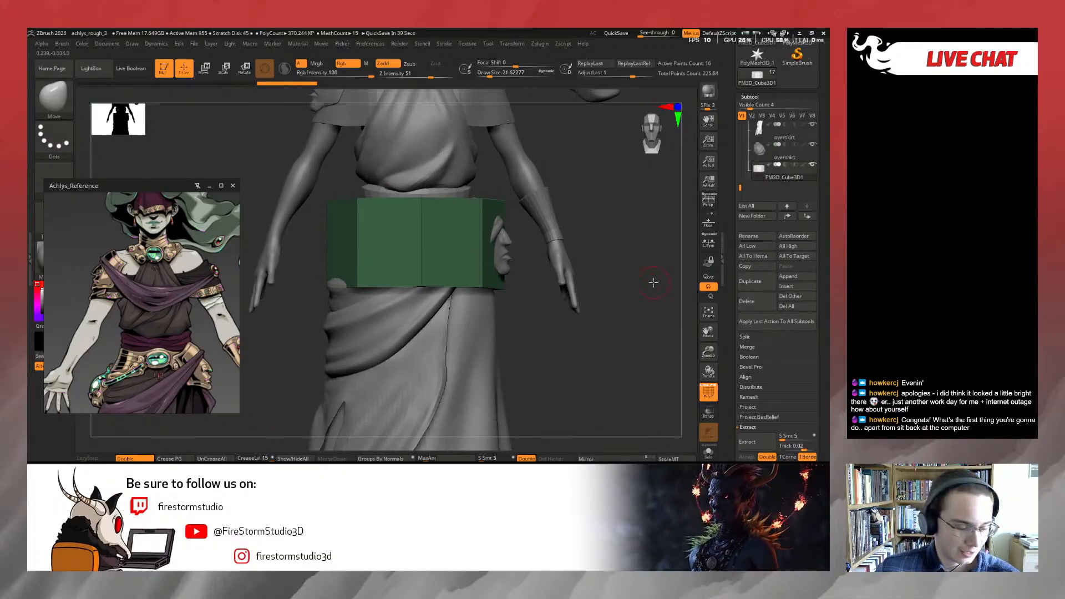
Raise the ring to chest height, widen it sideways to span the shoulders, and isolate it in side view
{"action": "key", "text": "r"}
{"action": "left_click_drag", "start_coordinate": [526, 327], "coordinate": [543, 378]}
{"action": "left_click_drag", "start_coordinate": [433, 267], "coordinate": [433, 123]}
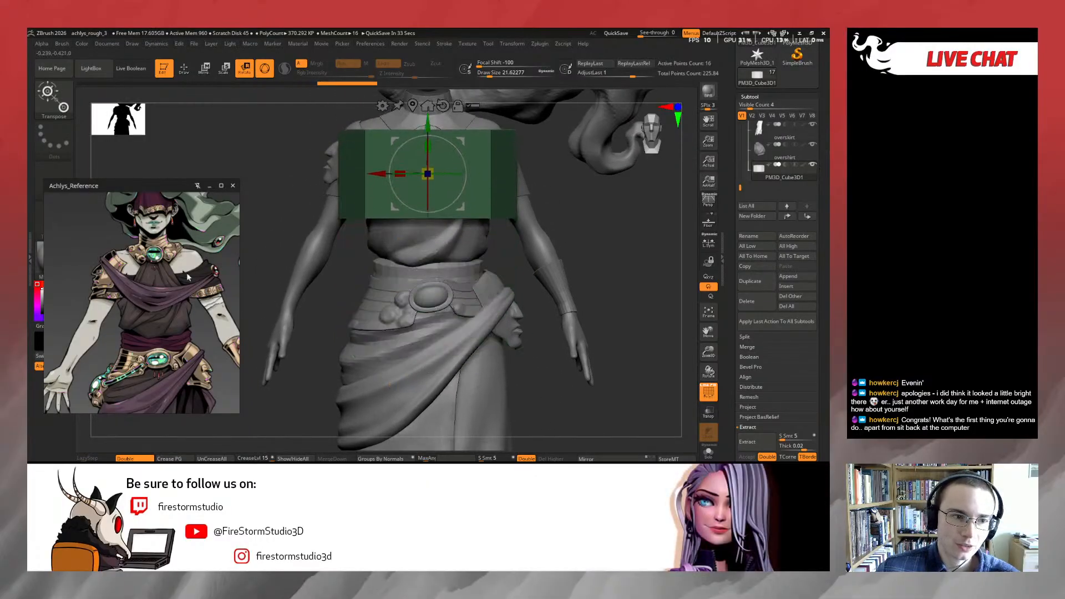
{"action": "left_click_drag", "start_coordinate": [327, 287], "coordinate": [374, 304]}
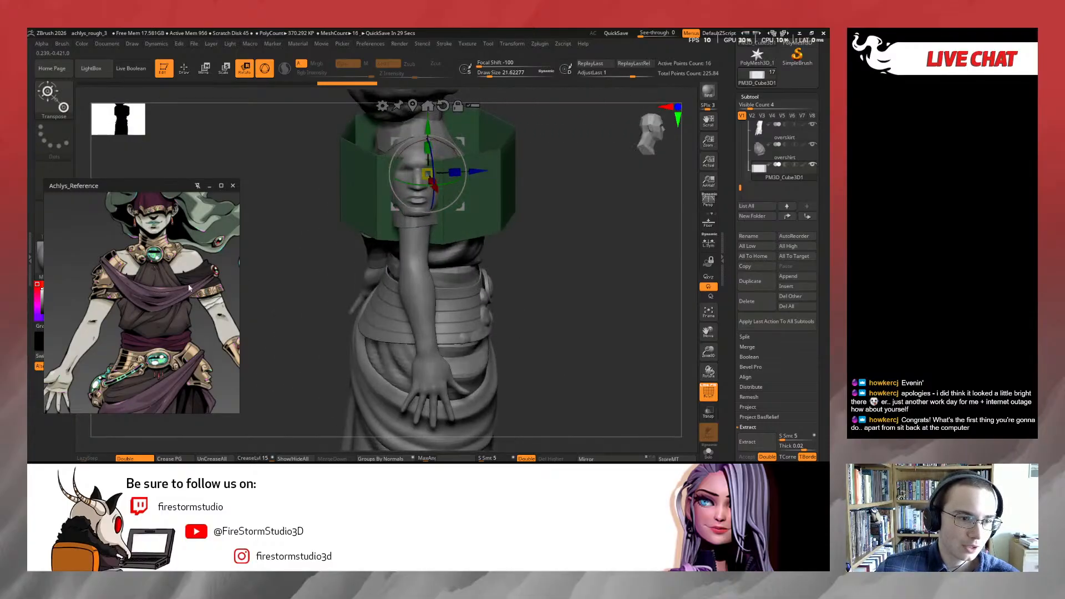
{"action": "left_click_drag", "start_coordinate": [582, 225], "coordinate": [541, 277]}
{"action": "left_click_drag", "start_coordinate": [419, 246], "coordinate": [458, 239]}
{"action": "mouse_move", "coordinate": [537, 249]}
{"action": "left_mouse_down"}
{"action": "mouse_move", "coordinate": [514, 226]}
{"action": "mouse_move", "coordinate": [526, 208]}
{"action": "mouse_move", "coordinate": [553, 211]}
{"action": "mouse_move", "coordinate": [547, 221]}
{"action": "left_mouse_up"}
{"action": "key", "text": "q"}
{"action": "left_click", "coordinate": [707, 452]}
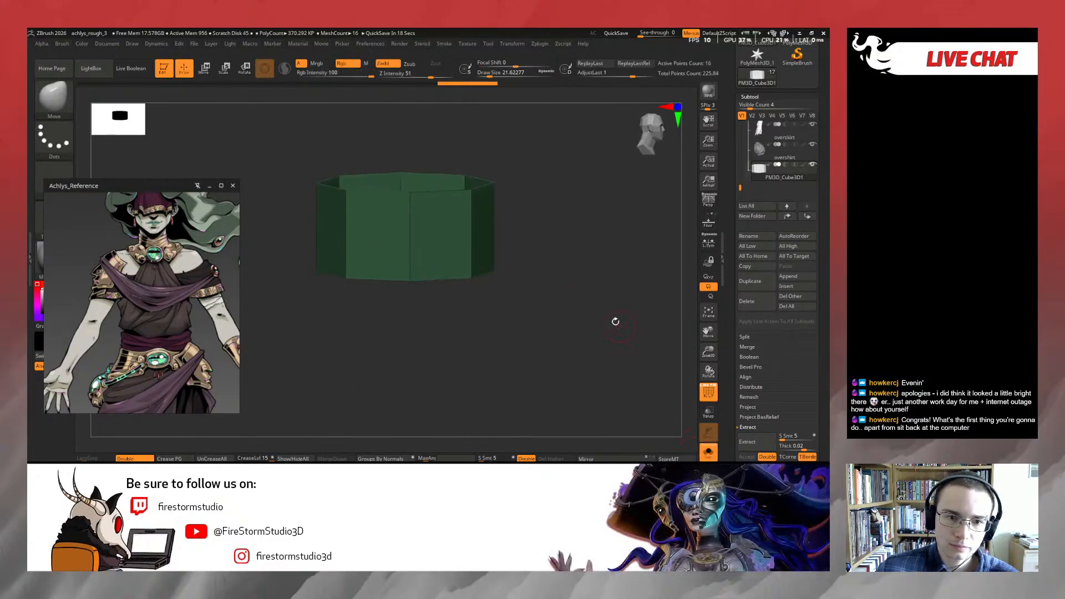
{"action": "left_click_drag", "start_coordinate": [614, 321], "coordinate": [611, 330], "text": "shift"}
{"action": "key", "text": "ctrl"}
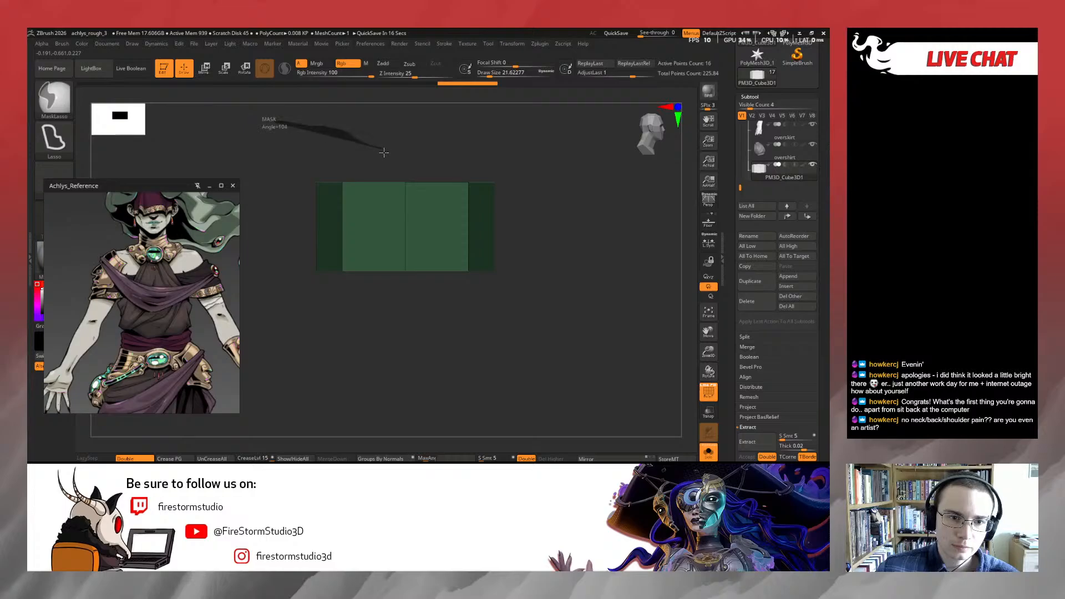
{"action": "mouse_move", "coordinate": [384, 152]}
{"action": "left_mouse_down", "text": "ctrl"}
{"action": "mouse_move", "coordinate": [315, 308]}
{"action": "mouse_move", "coordinate": [388, 155]}
{"action": "left_mouse_up", "text": "ctrl"}
{"action": "key", "text": "ctrl+w"}
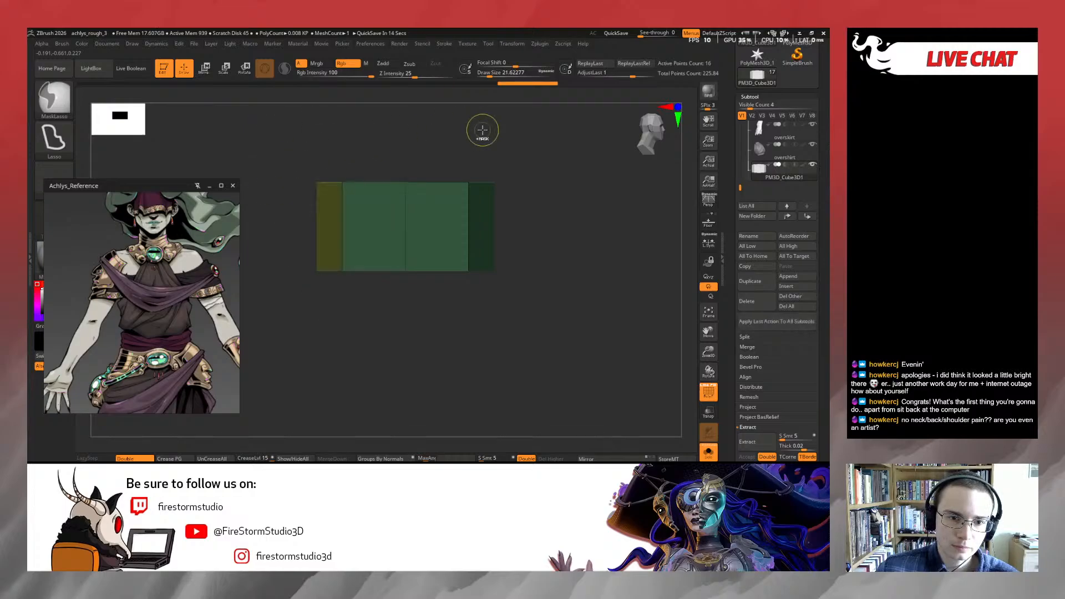
{"action": "key", "text": "ctrl+z"}
Lasso-mask the back half of the ring up to its middle edge and assign it its own polygroup
{"action": "mouse_move", "coordinate": [406, 159]}
{"action": "left_mouse_down", "text": "ctrl"}
{"action": "mouse_move", "coordinate": [364, 324]}
{"action": "mouse_move", "coordinate": [353, 321]}
{"action": "left_mouse_up", "text": "ctrl"}
{"action": "key", "text": "ctrl+w"}
{"action": "mouse_move", "coordinate": [582, 217]}
{"action": "left_mouse_down"}
{"action": "mouse_move", "coordinate": [586, 278]}
{"action": "mouse_move", "coordinate": [585, 243]}
{"action": "left_mouse_up"}
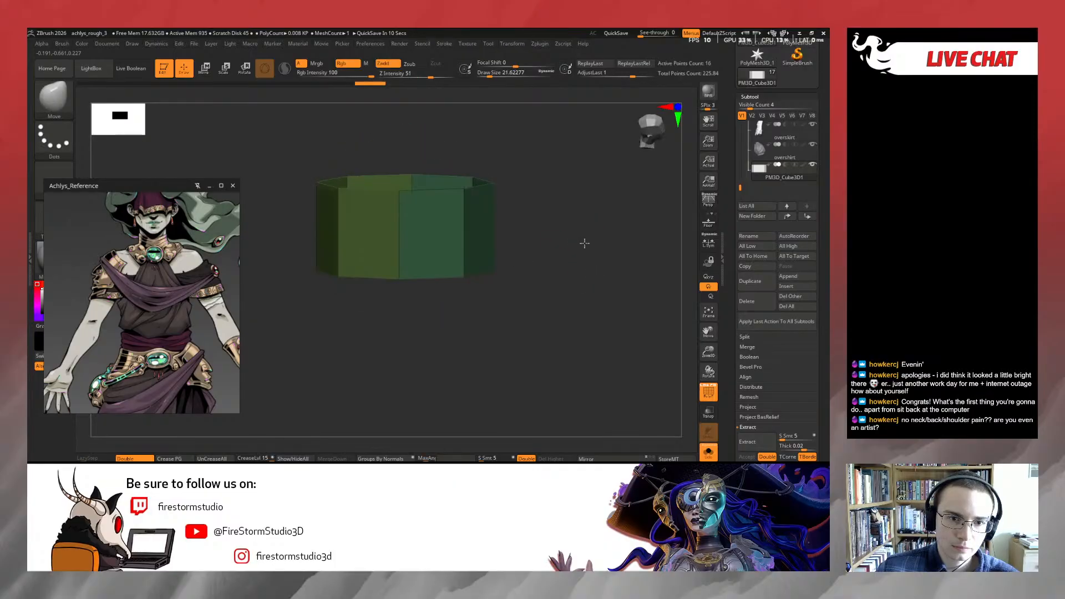
Split the ring by polygroups and delete the back-half subtool, keeping the front half
{"action": "left_click", "coordinate": [331, 468]}
{"action": "left_click", "coordinate": [305, 467]}
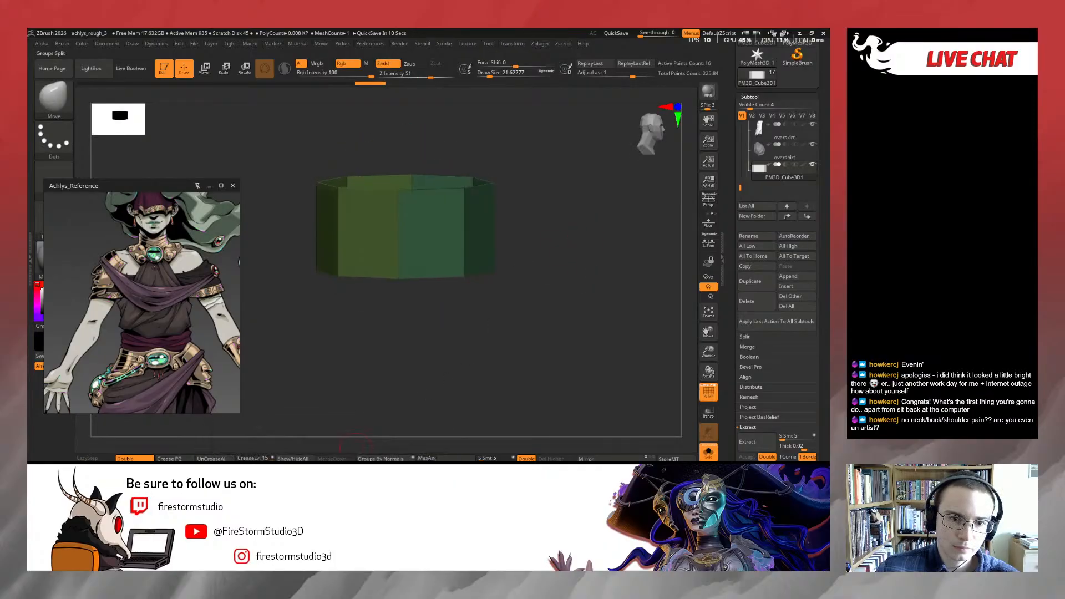
{"action": "left_click", "coordinate": [758, 194]}
{"action": "left_click", "coordinate": [746, 300]}
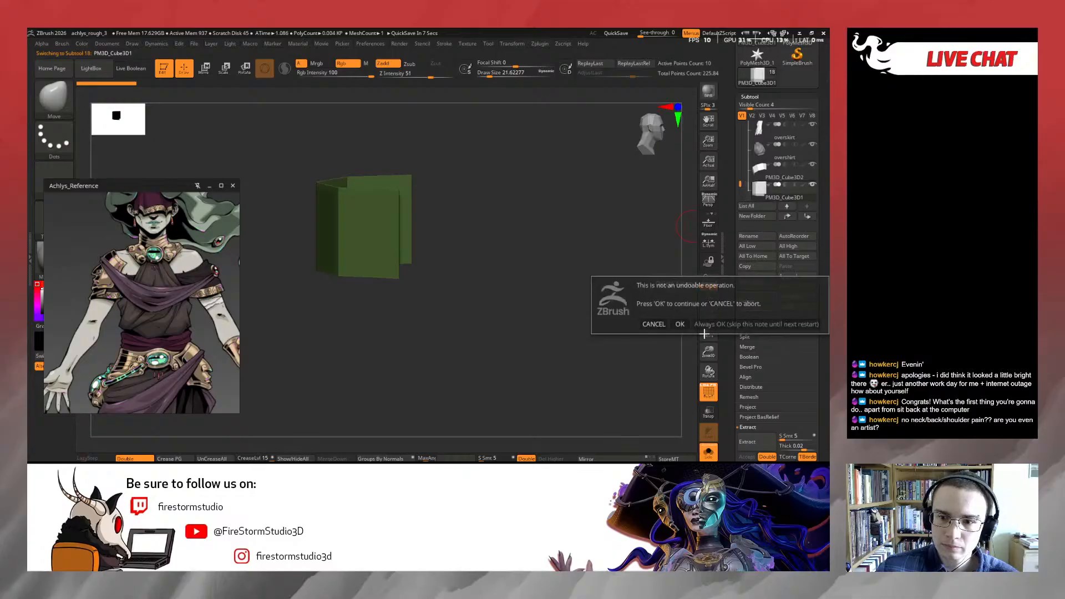
{"action": "left_click", "coordinate": [679, 324]}
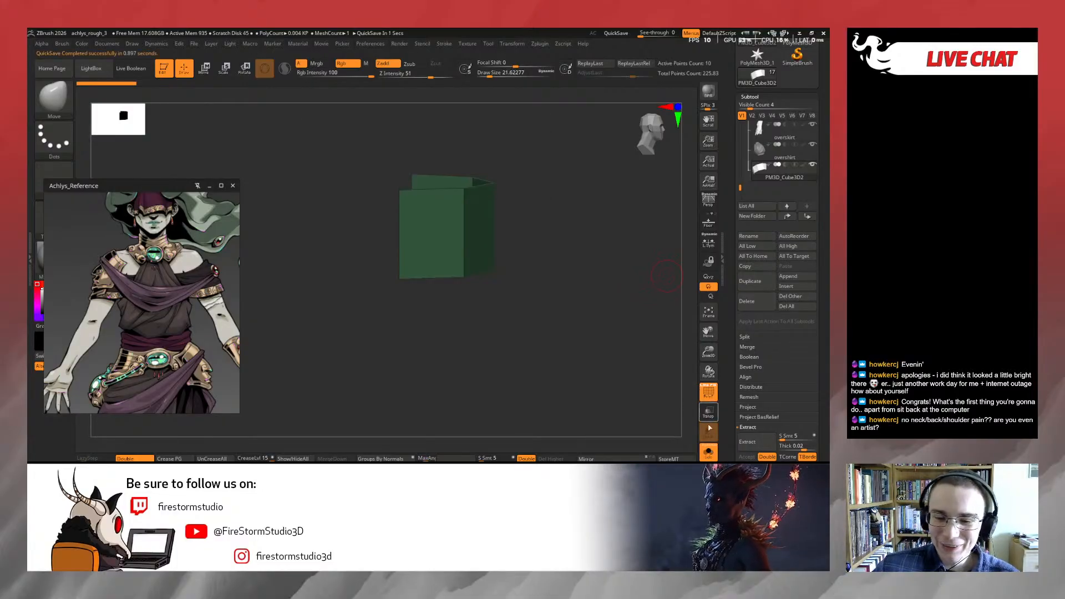
Show the full figure from the front and subdivide the half-ring once
{"action": "left_click", "coordinate": [709, 453]}
{"action": "left_click_drag", "start_coordinate": [638, 277], "coordinate": [593, 278]}
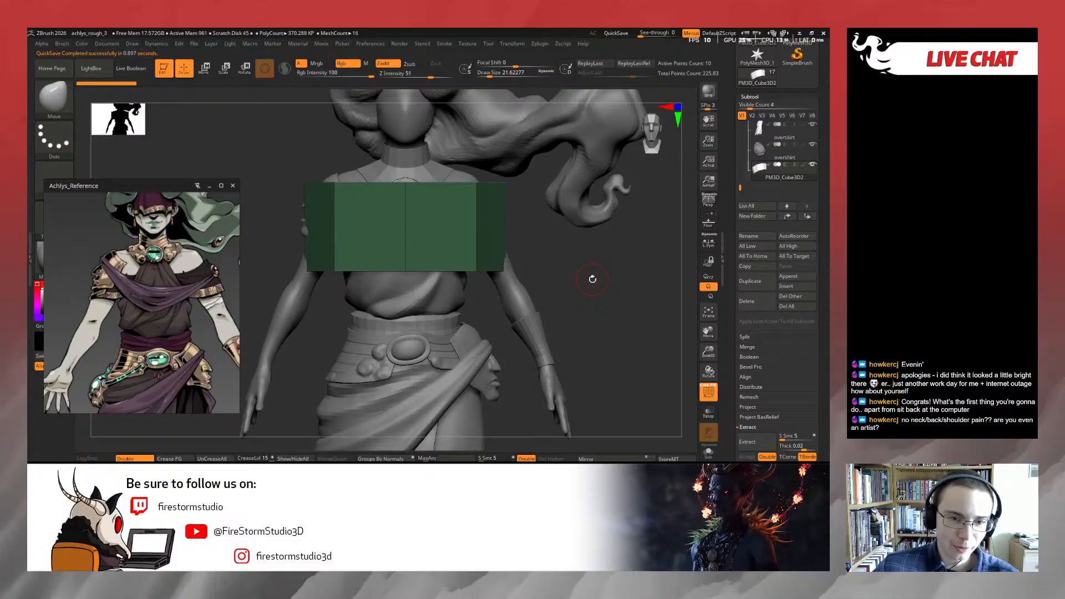
{"action": "key", "text": "ctrl+d"}
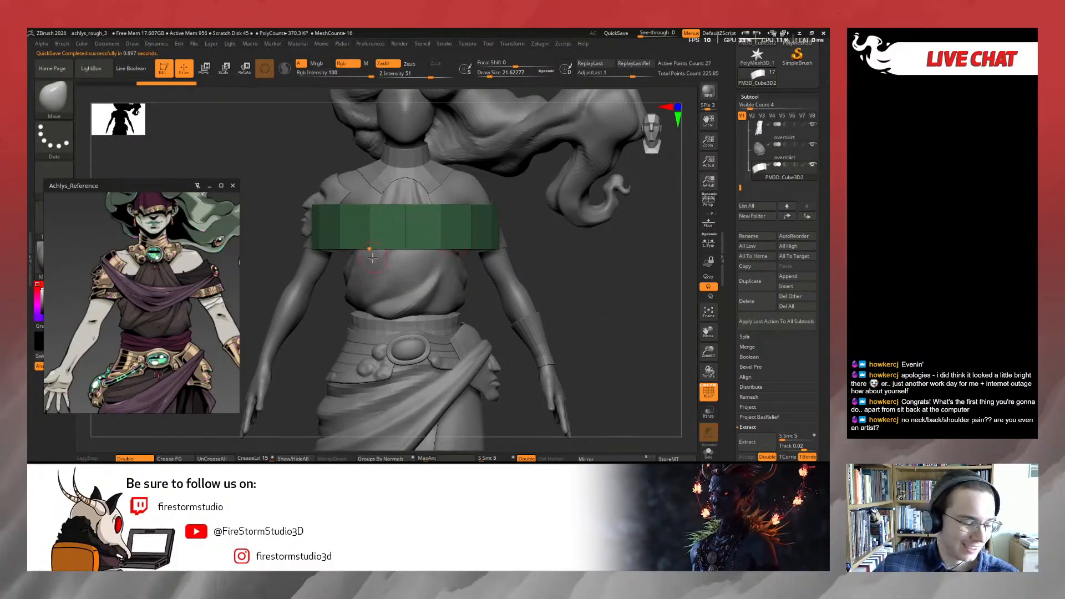
Pull the chest band closer to the torso with an enlarged Move brush, using draw sizes of about 120 and 132
{"action": "key", "text": "s"}
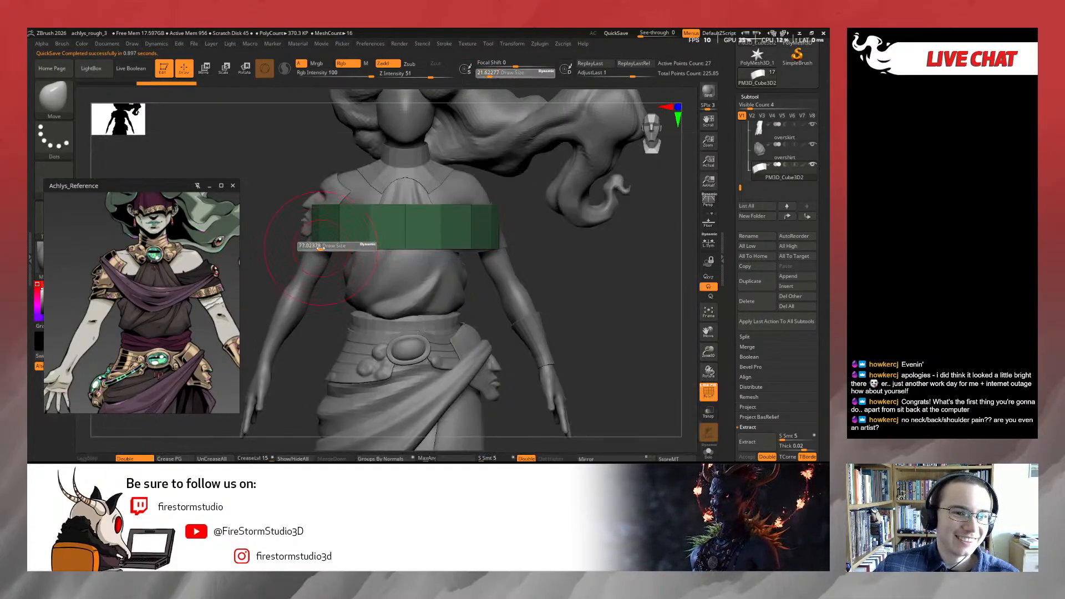
{"action": "left_click_drag", "start_coordinate": [320, 248], "coordinate": [321, 247]}
{"action": "mouse_move", "coordinate": [626, 269]}
{"action": "left_mouse_down"}
{"action": "mouse_move", "coordinate": [644, 313]}
{"action": "mouse_move", "coordinate": [583, 321]}
{"action": "mouse_move", "coordinate": [594, 310]}
{"action": "mouse_move", "coordinate": [582, 326]}
{"action": "left_mouse_up"}
{"action": "key", "text": "s"}
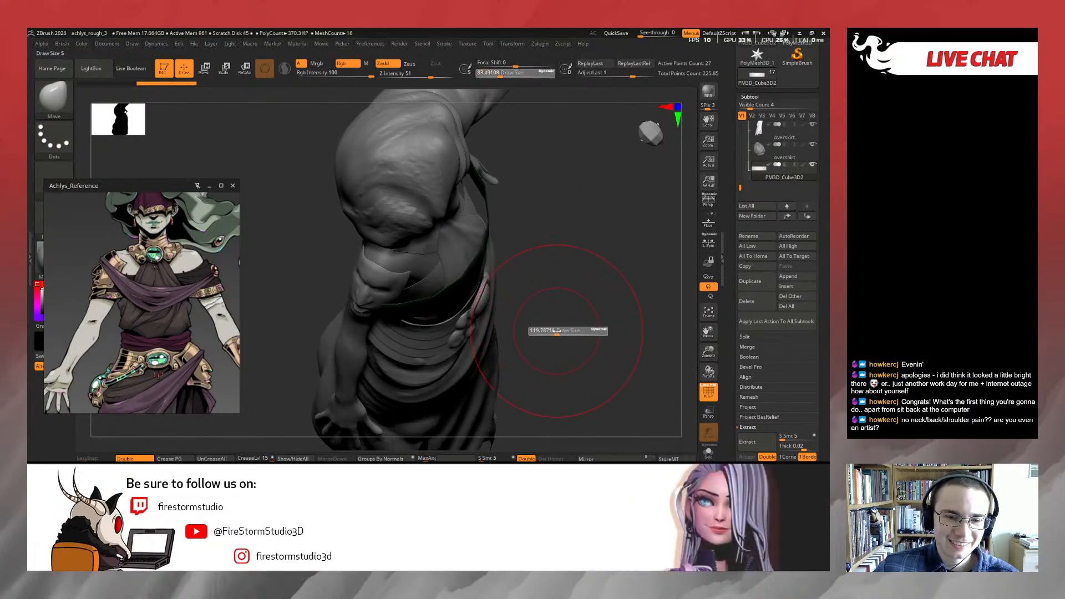
{"action": "left_click", "coordinate": [557, 331]}
{"action": "left_click_drag", "start_coordinate": [478, 253], "coordinate": [416, 300]}
{"action": "mouse_move", "coordinate": [616, 281]}
{"action": "left_mouse_down"}
{"action": "mouse_move", "coordinate": [527, 279]}
{"action": "mouse_move", "coordinate": [587, 278]}
{"action": "mouse_move", "coordinate": [556, 276]}
{"action": "mouse_move", "coordinate": [552, 302]}
{"action": "left_mouse_up"}
{"action": "key", "text": "s"}
{"action": "left_click", "coordinate": [547, 292]}
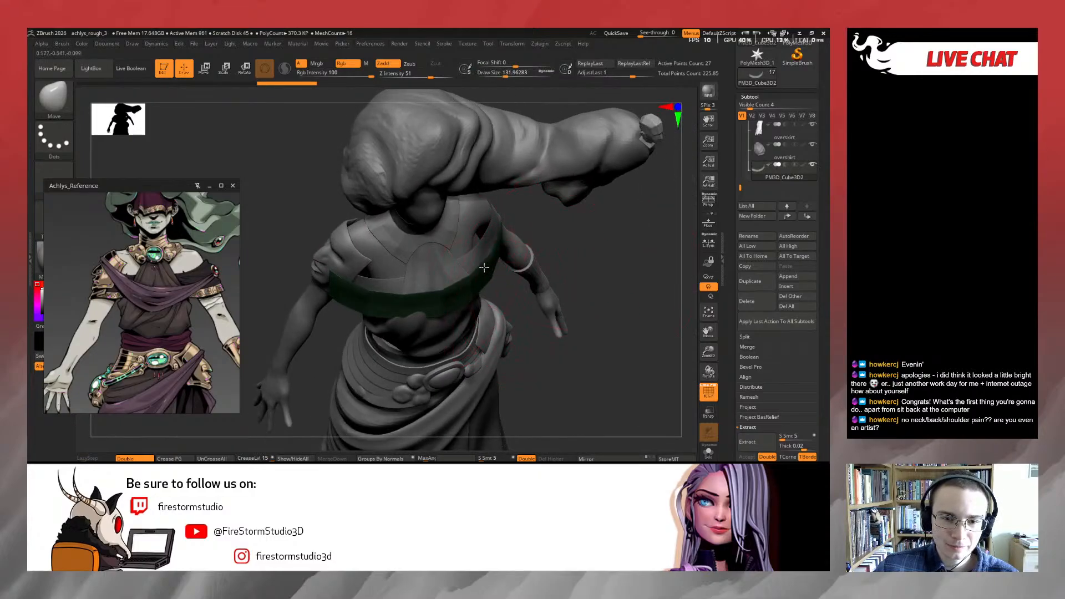
{"action": "left_click_drag", "start_coordinate": [489, 260], "coordinate": [492, 267]}
{"action": "left_click_drag", "start_coordinate": [590, 295], "coordinate": [562, 313]}
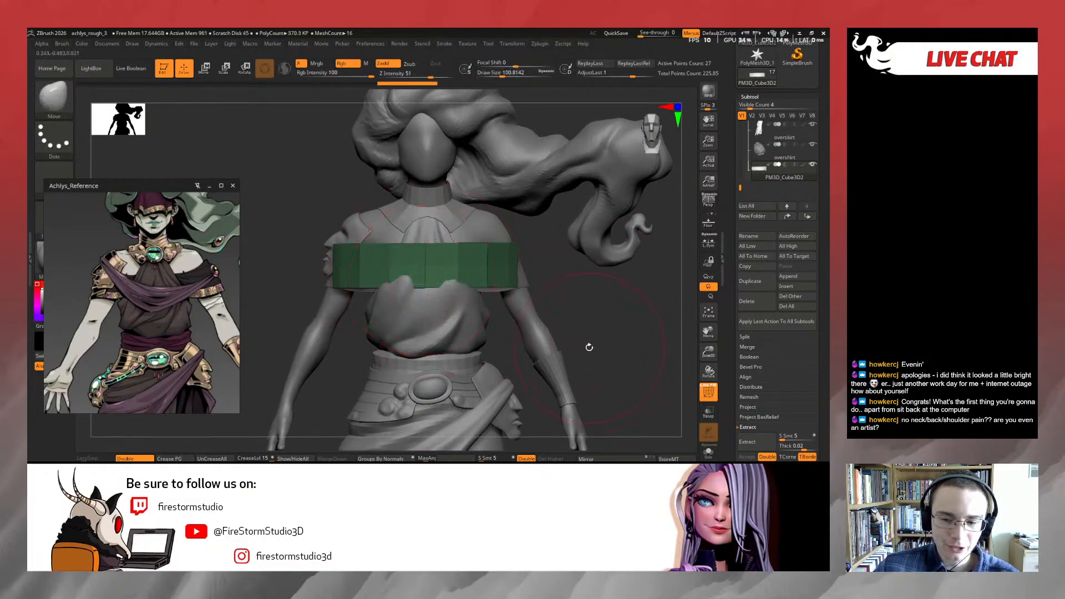
Delete the band's horizontal middle edge loop with ZModeler in isolation, and bring back the full figure
{"action": "key", "text": "b"}
{"action": "key", "text": "z"}
{"action": "key", "text": "m"}
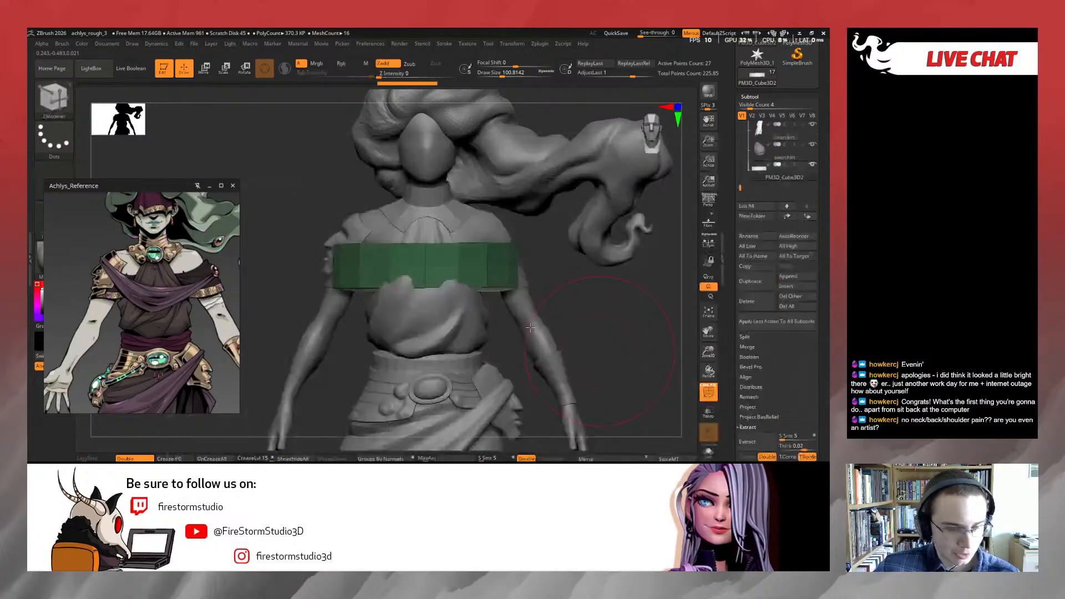
{"action": "left_click", "coordinate": [435, 265]}
{"action": "left_click", "coordinate": [709, 452]}
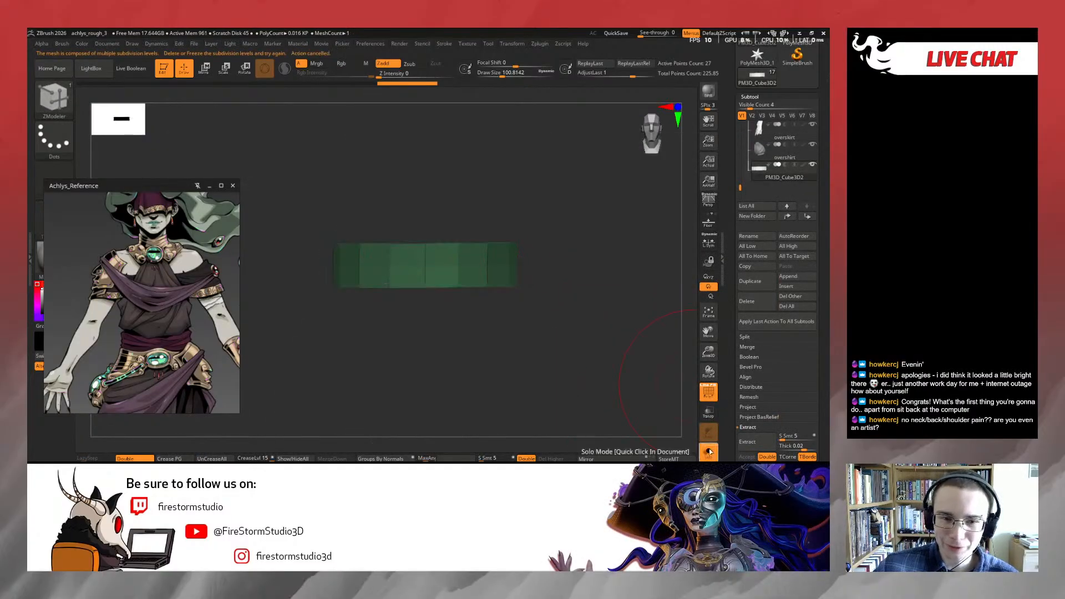
{"action": "left_click", "coordinate": [435, 266], "text": "alt"}
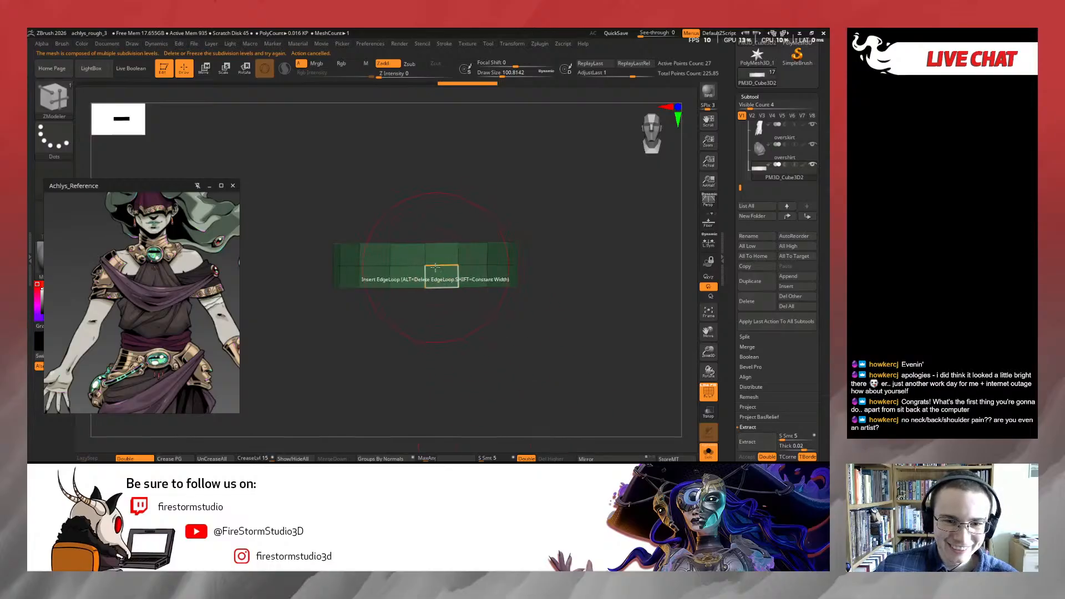
{"action": "left_click", "coordinate": [704, 453]}
{"action": "left_click_drag", "start_coordinate": [618, 294], "coordinate": [635, 298]}
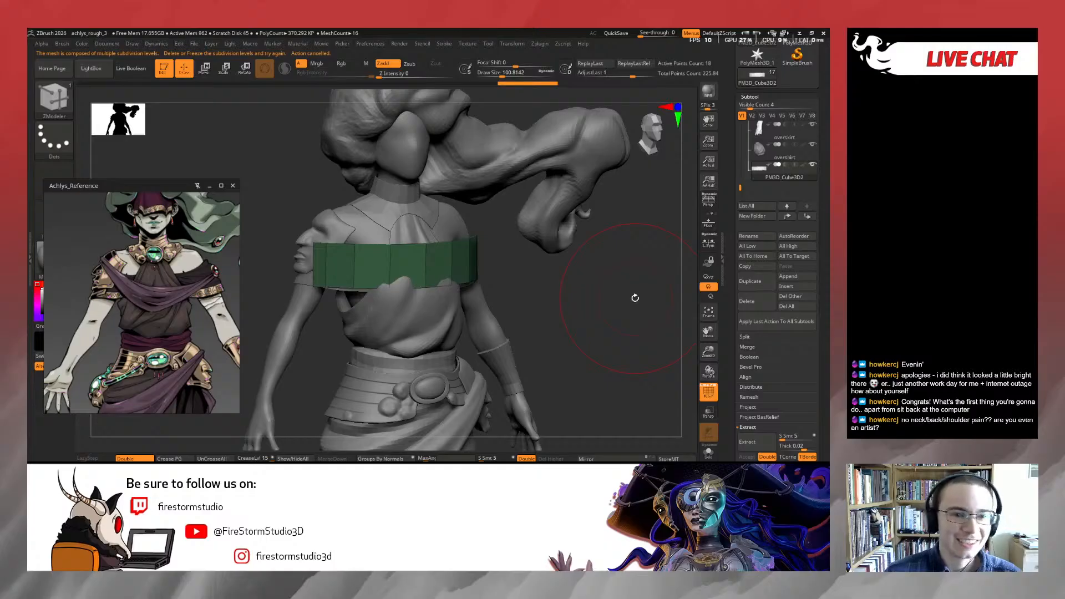
Raise the chest band's end over the figure's right upper arm using the Move brush at a draw size of about 56
{"action": "left_click_drag", "start_coordinate": [526, 279], "coordinate": [556, 278]}
{"action": "key", "text": "b"}
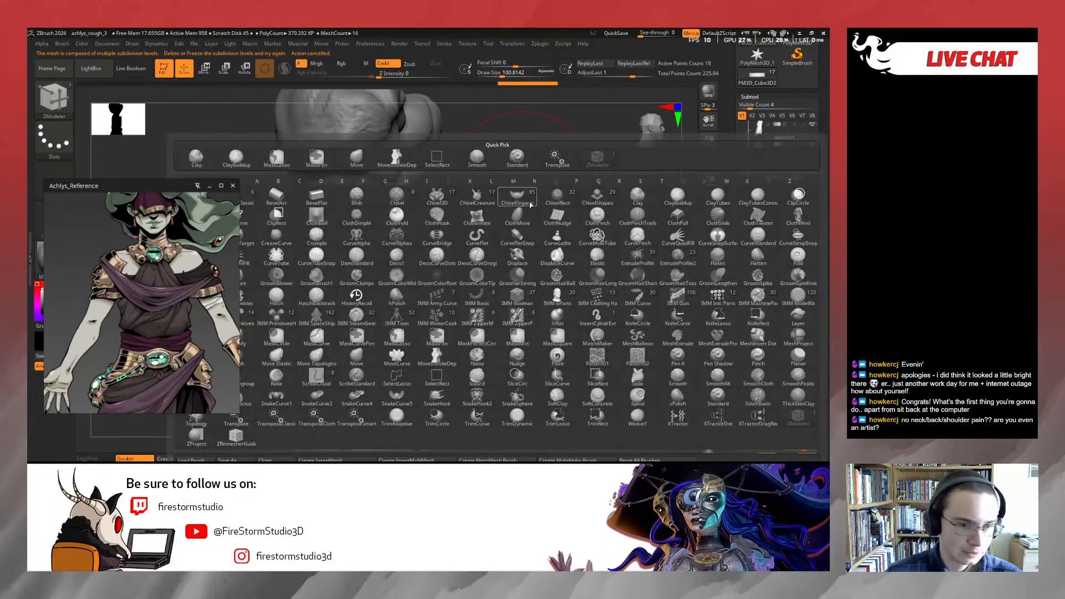
{"action": "key", "text": "m"}
{"action": "key", "text": "v"}
{"action": "key", "text": "s"}
{"action": "left_click_drag", "start_coordinate": [379, 304], "coordinate": [372, 304]}
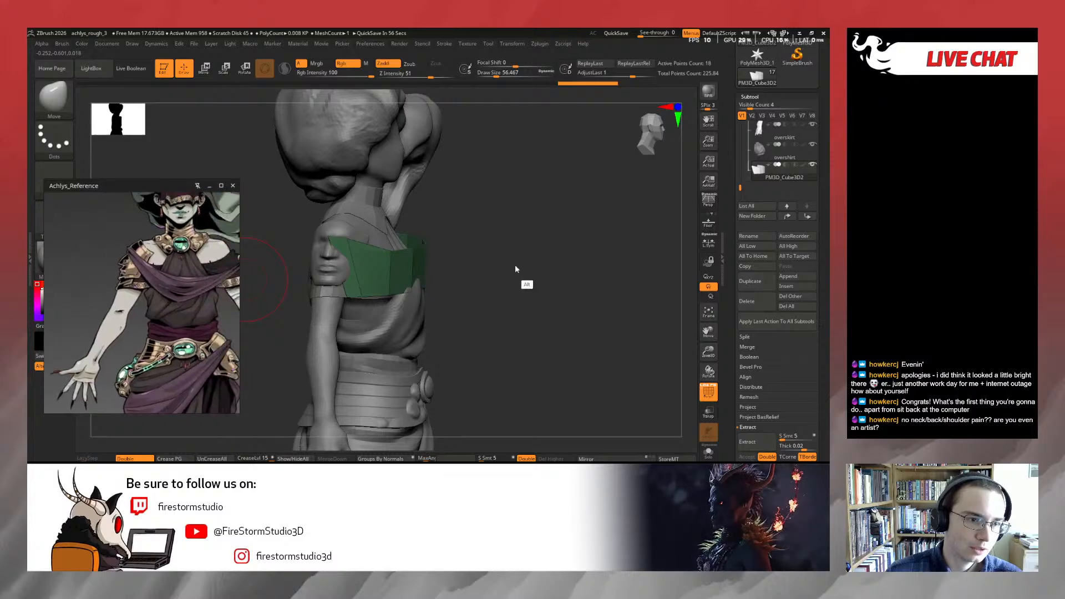
{"action": "mouse_move", "coordinate": [353, 295]}
{"action": "left_mouse_down"}
{"action": "mouse_move", "coordinate": [292, 221]}
{"action": "mouse_move", "coordinate": [303, 227]}
{"action": "mouse_move", "coordinate": [288, 257]}
{"action": "mouse_move", "coordinate": [248, 272]}
{"action": "left_mouse_up"}
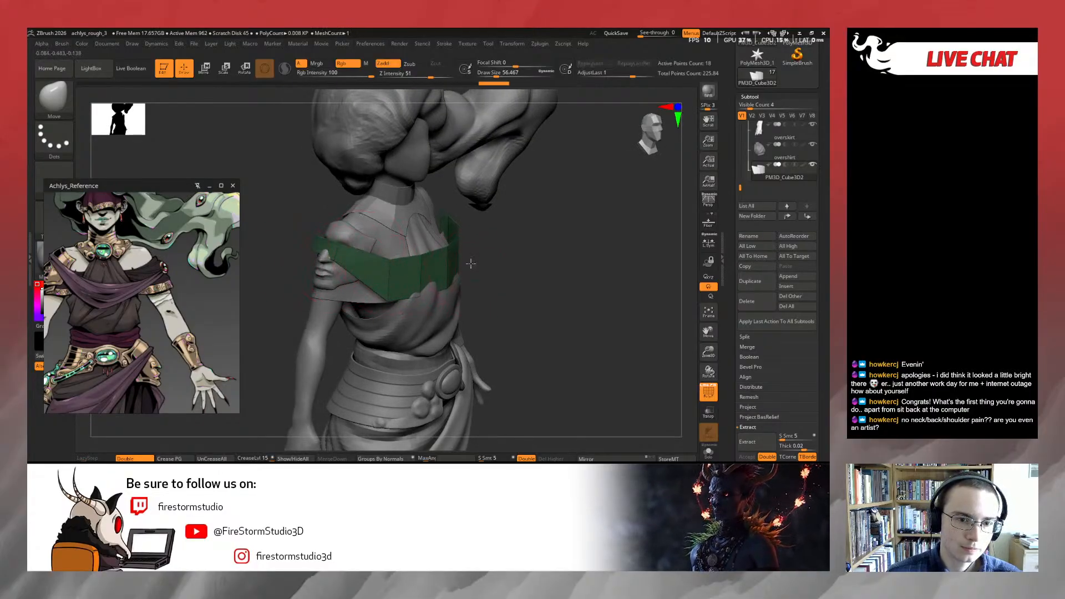
Reposition the band's edge points between the right shoulder and chest so that side slopes diagonally downward
{"action": "left_click_drag", "start_coordinate": [471, 263], "coordinate": [467, 245]}
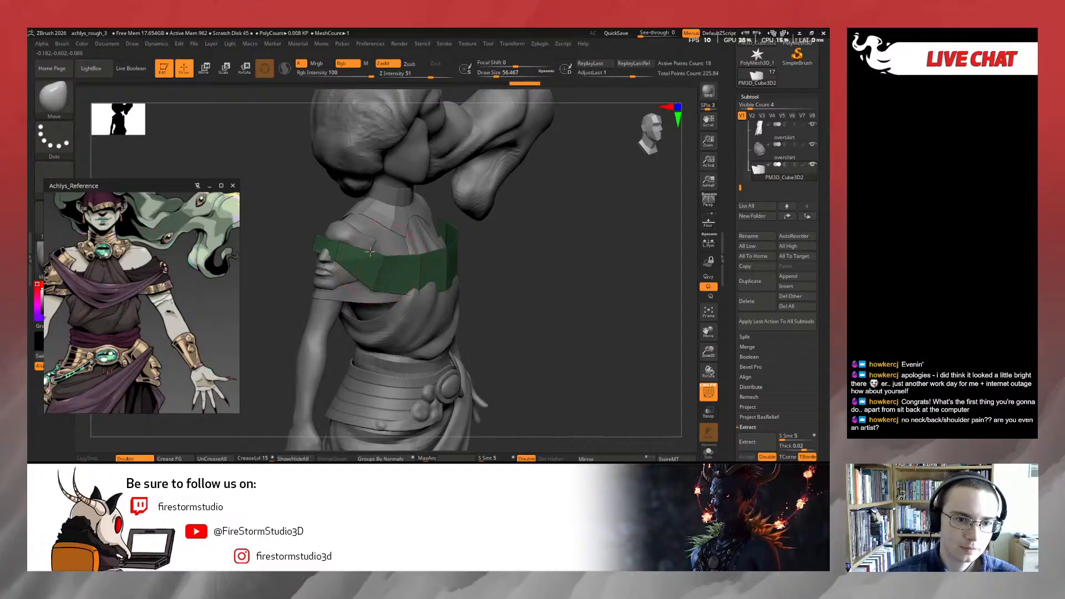
{"action": "left_click_drag", "start_coordinate": [368, 265], "coordinate": [370, 266]}
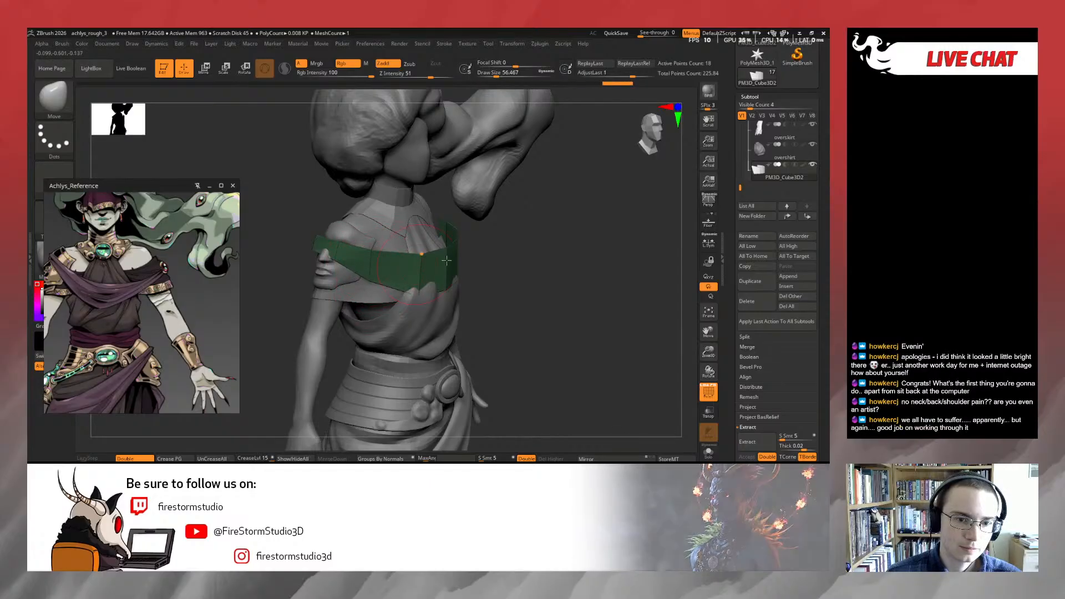
{"action": "left_click_drag", "start_coordinate": [499, 265], "coordinate": [448, 271]}
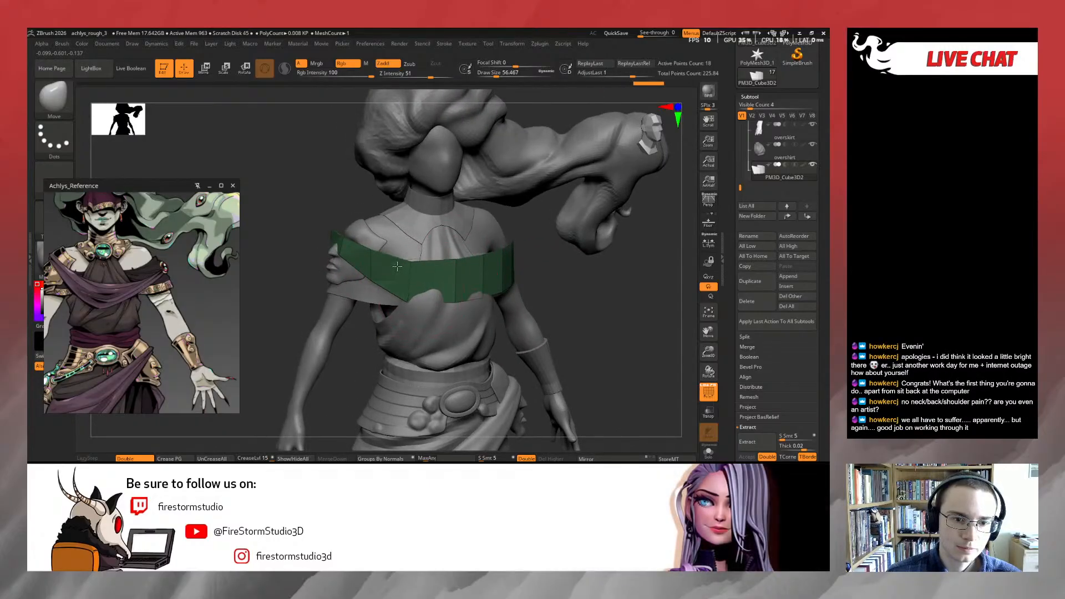
{"action": "left_click_drag", "start_coordinate": [558, 276], "coordinate": [557, 266]}
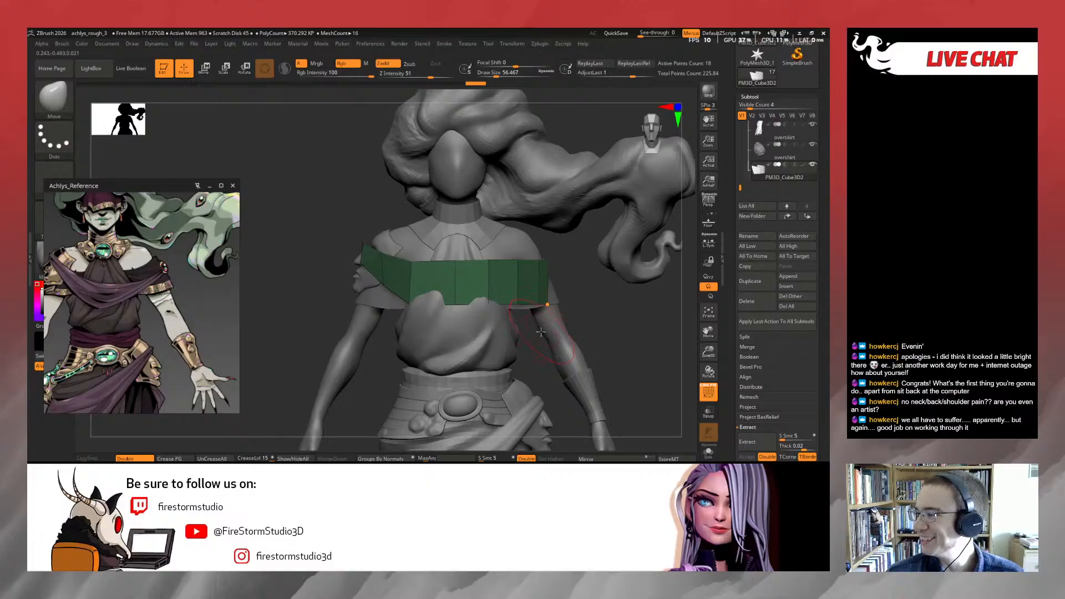
Pull the middle of the band down into a sagging drape with the Move brush at a draw size of about 104
{"action": "key", "text": "s"}
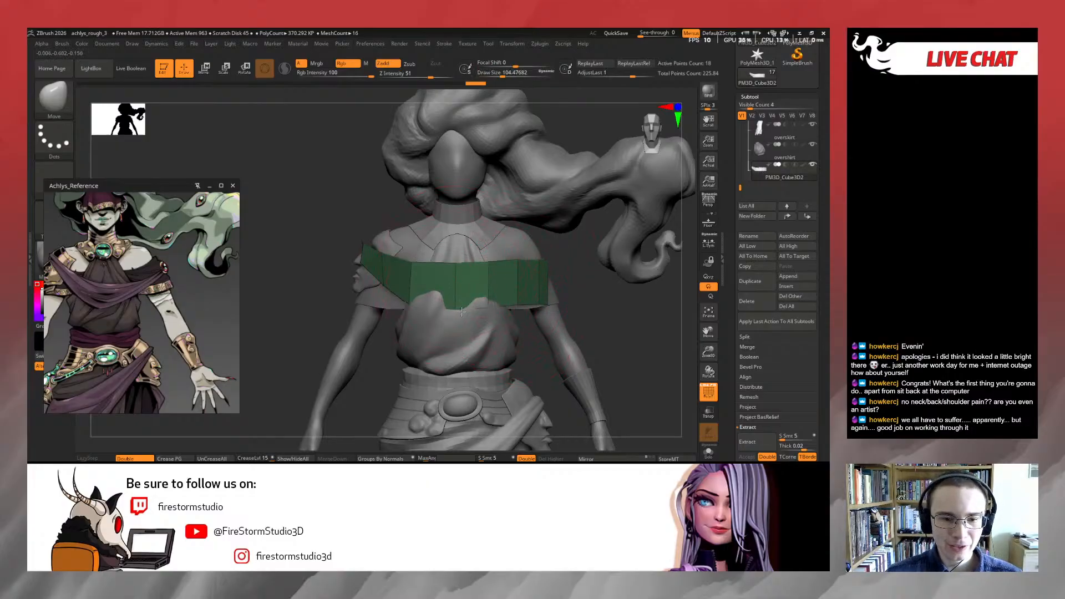
{"action": "mouse_move", "coordinate": [437, 294]}
{"action": "left_mouse_down"}
{"action": "mouse_move", "coordinate": [418, 298]}
{"action": "mouse_move", "coordinate": [483, 296]}
{"action": "left_mouse_up"}
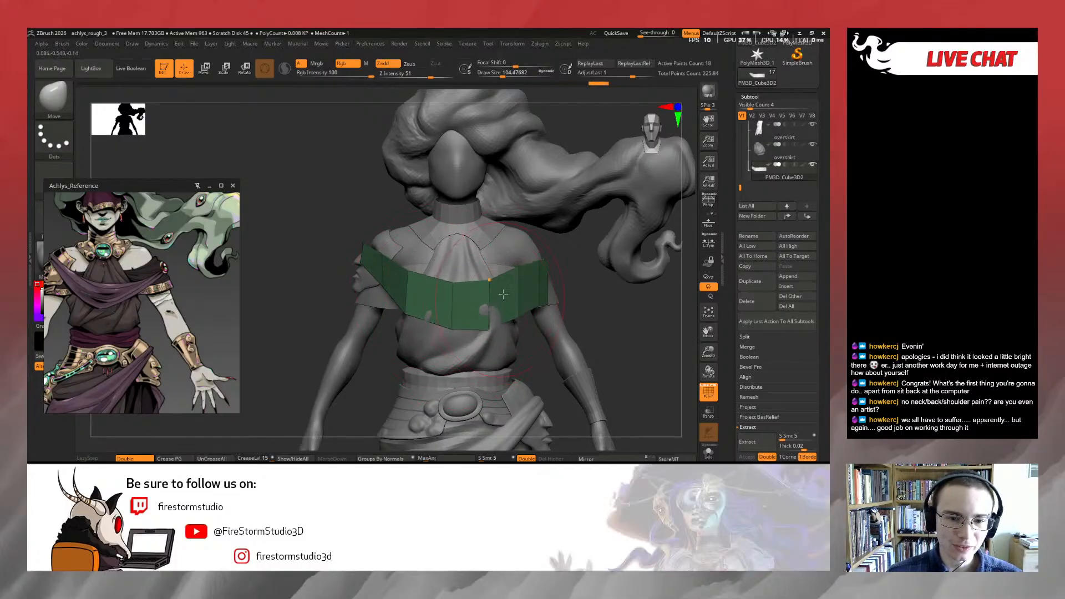
{"action": "mouse_move", "coordinate": [521, 295]}
{"action": "right_mouse_down"}
{"action": "mouse_move", "coordinate": [394, 300]}
{"action": "mouse_move", "coordinate": [472, 299]}
{"action": "right_mouse_up"}
Hide the metal_accessory subtool folder, leaving the body and clothes folders shown
{"action": "left_click_drag", "start_coordinate": [739, 190], "coordinate": [741, 155]}
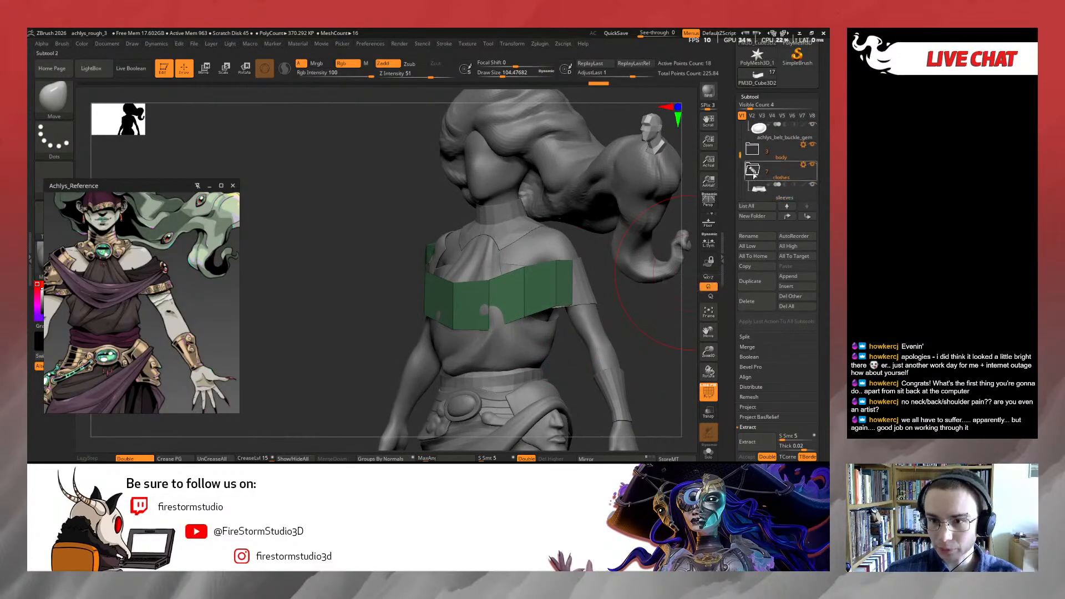
{"action": "left_click_drag", "start_coordinate": [742, 153], "coordinate": [745, 118]}
{"action": "left_click", "coordinate": [760, 148]}
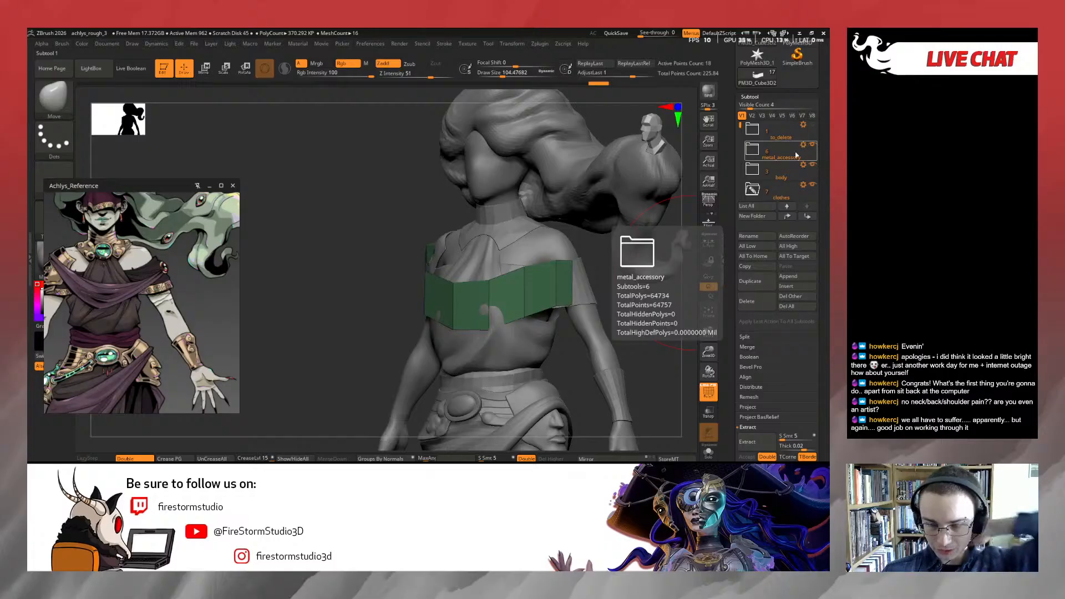
{"action": "left_click", "coordinate": [812, 145]}
{"action": "left_click", "coordinate": [813, 165]}
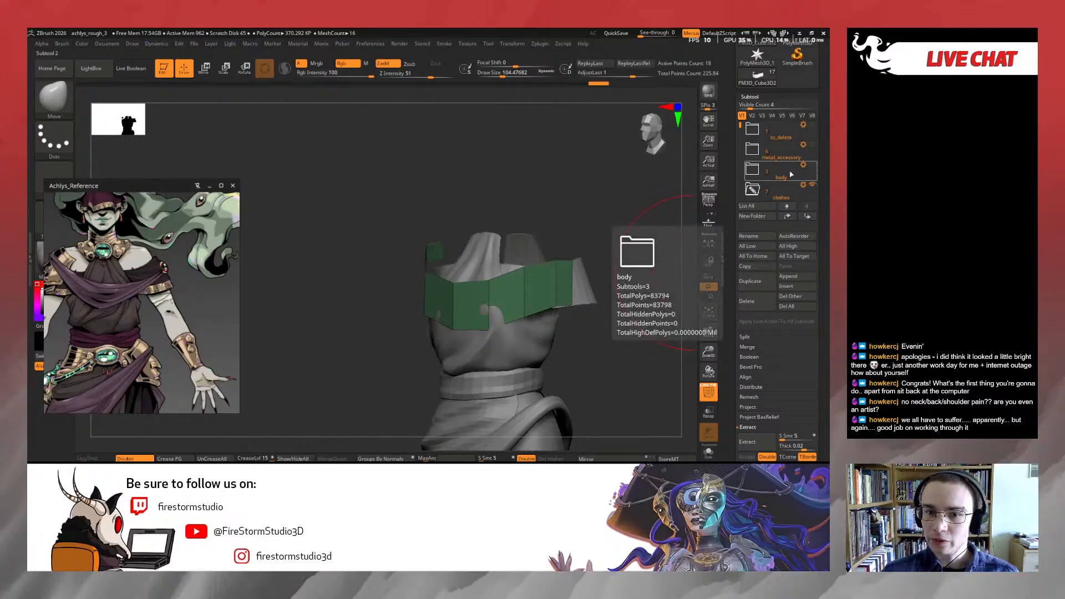
Wrap the band's end around the figure's left upper arm and even its front edges with Move at a draw size of about 56
{"action": "left_click_drag", "start_coordinate": [623, 302], "coordinate": [606, 300]}
{"action": "key", "text": "s"}
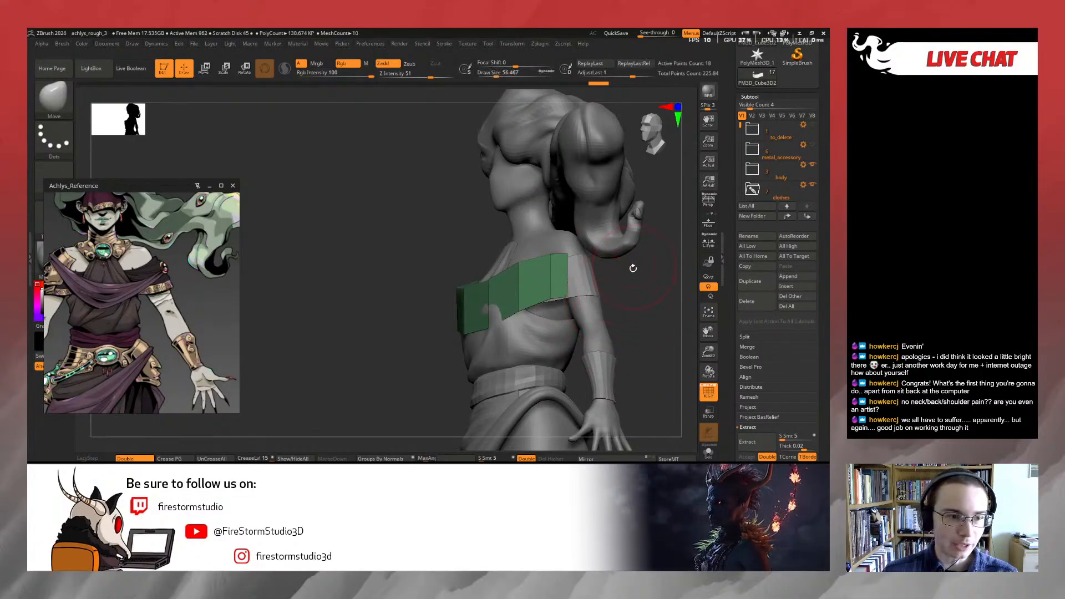
{"action": "mouse_move", "coordinate": [633, 267]}
{"action": "left_mouse_down"}
{"action": "mouse_move", "coordinate": [568, 260]}
{"action": "mouse_move", "coordinate": [630, 298]}
{"action": "left_mouse_up"}
{"action": "left_click_drag", "start_coordinate": [586, 289], "coordinate": [624, 299]}
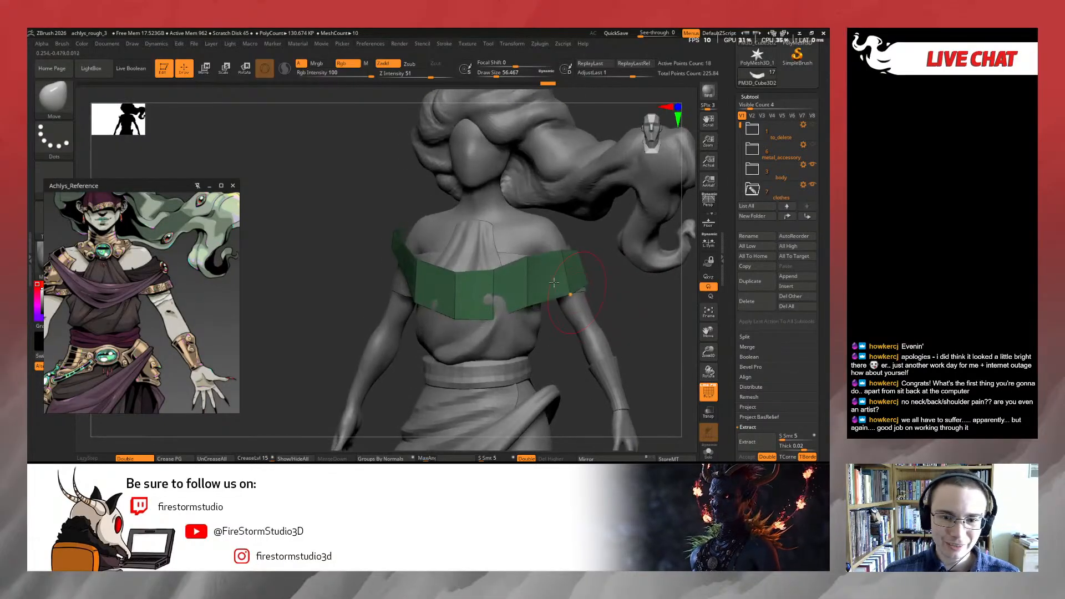
{"action": "left_click_drag", "start_coordinate": [529, 304], "coordinate": [528, 305]}
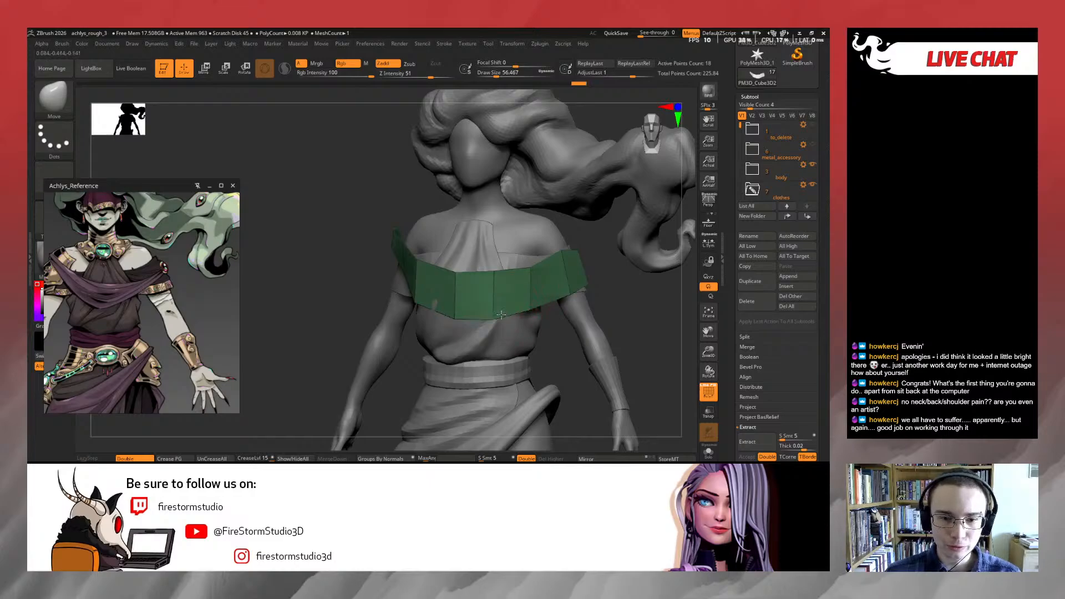
{"action": "mouse_move", "coordinate": [609, 291]}
{"action": "left_mouse_down"}
{"action": "mouse_move", "coordinate": [541, 295]}
{"action": "mouse_move", "coordinate": [622, 287]}
{"action": "left_mouse_up"}
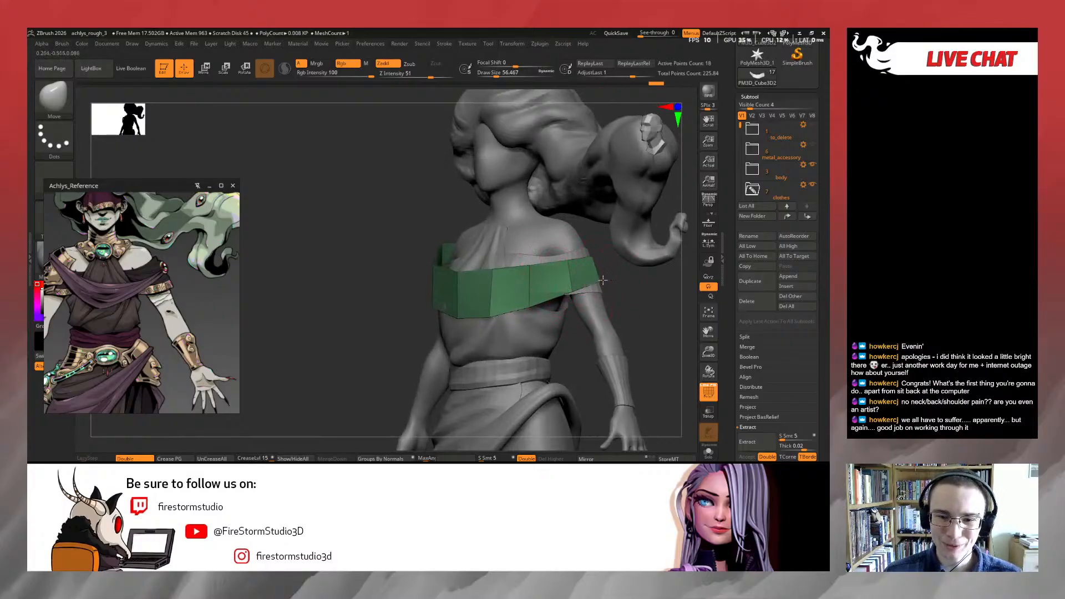
{"action": "mouse_move", "coordinate": [613, 284]}
{"action": "left_mouse_down"}
{"action": "mouse_move", "coordinate": [641, 290]}
{"action": "mouse_move", "coordinate": [642, 301]}
{"action": "mouse_move", "coordinate": [594, 281]}
{"action": "left_mouse_up"}
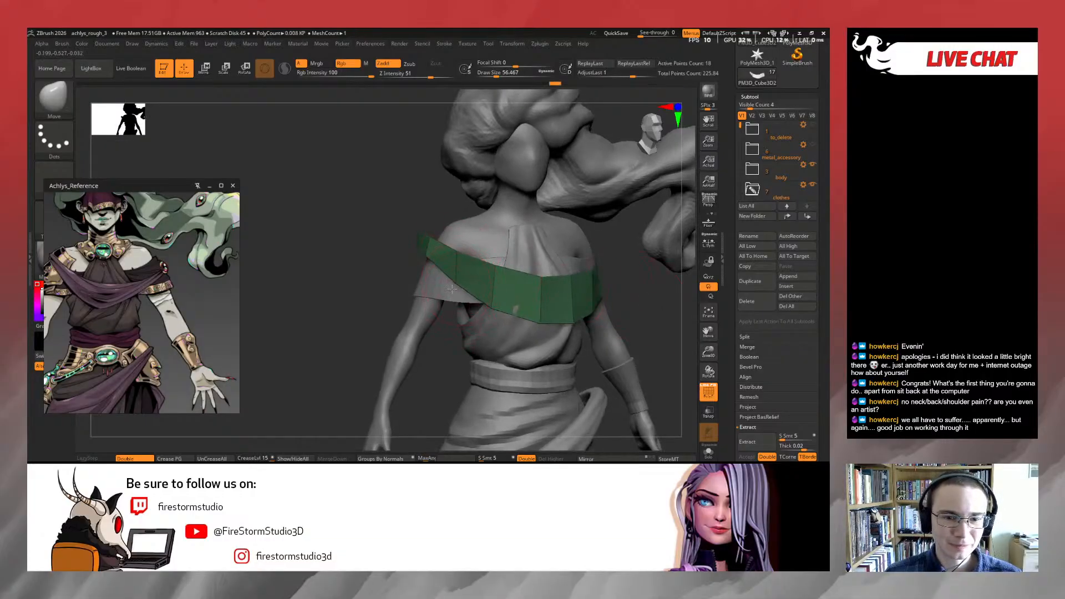
Pull the band's centre points down into a V at the front with a Move draw size of about 62
{"action": "mouse_move", "coordinate": [394, 281]}
{"action": "left_mouse_down"}
{"action": "mouse_move", "coordinate": [452, 285]}
{"action": "mouse_move", "coordinate": [396, 285]}
{"action": "mouse_move", "coordinate": [422, 255]}
{"action": "mouse_move", "coordinate": [399, 273]}
{"action": "mouse_move", "coordinate": [418, 281]}
{"action": "left_mouse_up"}
{"action": "key", "text": "s"}
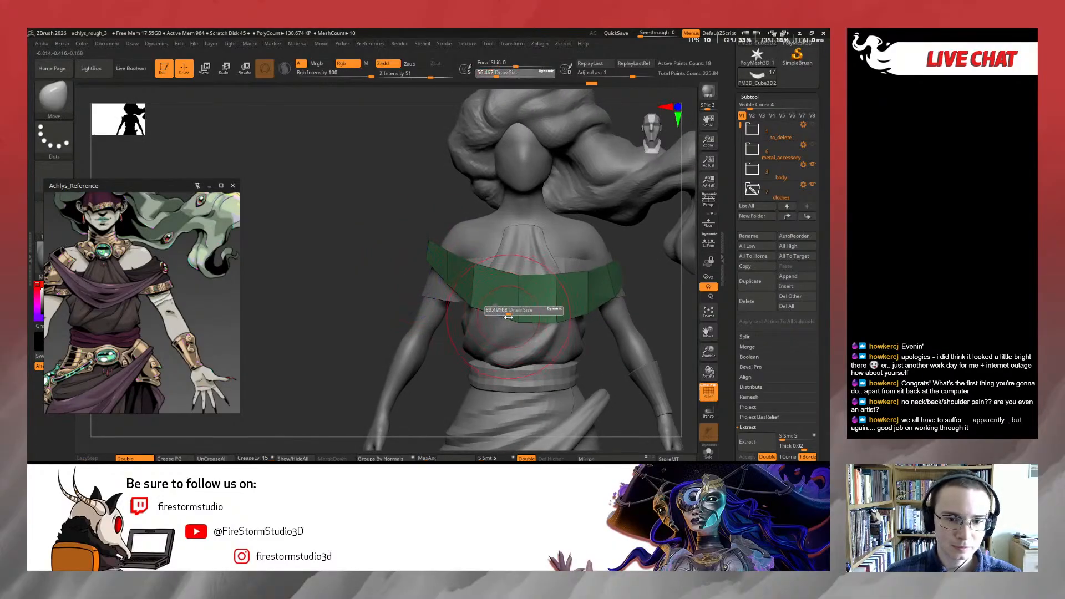
{"action": "left_click_drag", "start_coordinate": [508, 318], "coordinate": [505, 317]}
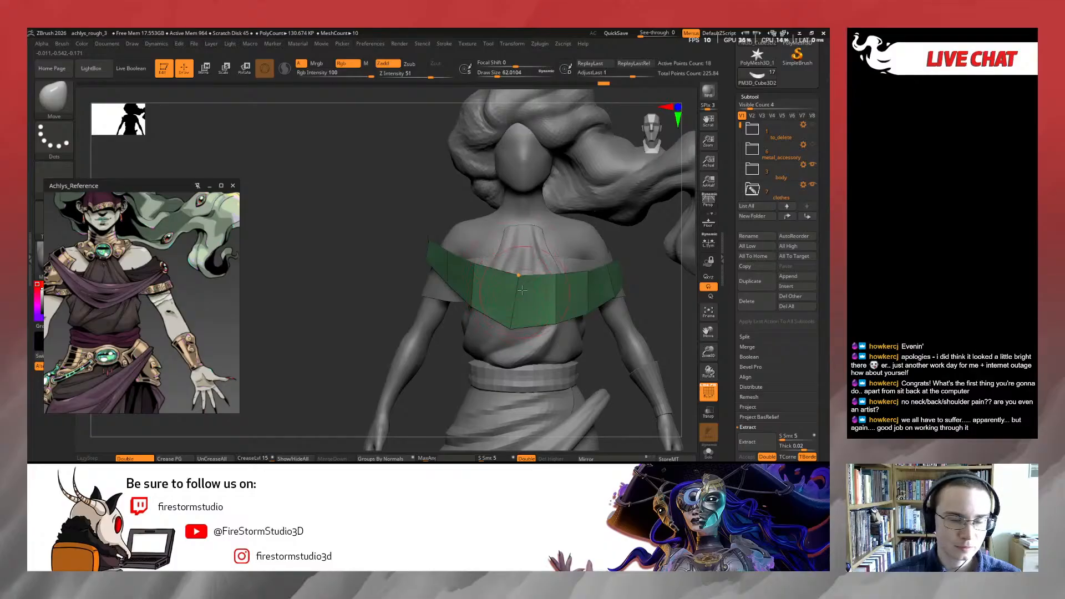
{"action": "left_click_drag", "start_coordinate": [517, 279], "coordinate": [509, 286]}
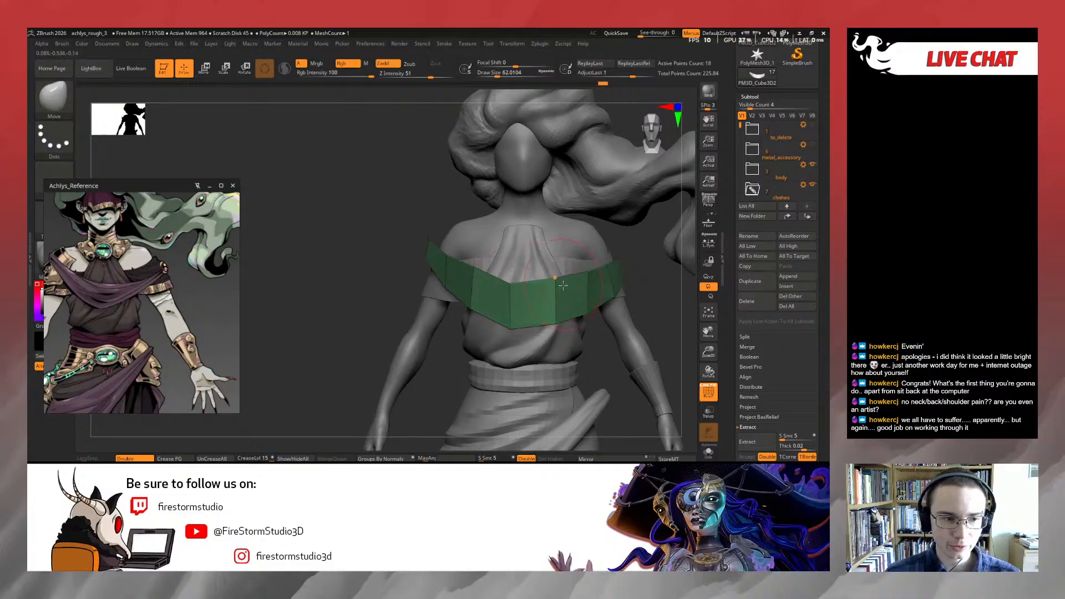
Refine the band's fit around the figure's left upper arm with a Move draw size of about 49
{"action": "mouse_move", "coordinate": [595, 276]}
{"action": "right_mouse_down"}
{"action": "mouse_move", "coordinate": [521, 287]}
{"action": "mouse_move", "coordinate": [601, 311]}
{"action": "right_mouse_up"}
{"action": "key", "text": "s"}
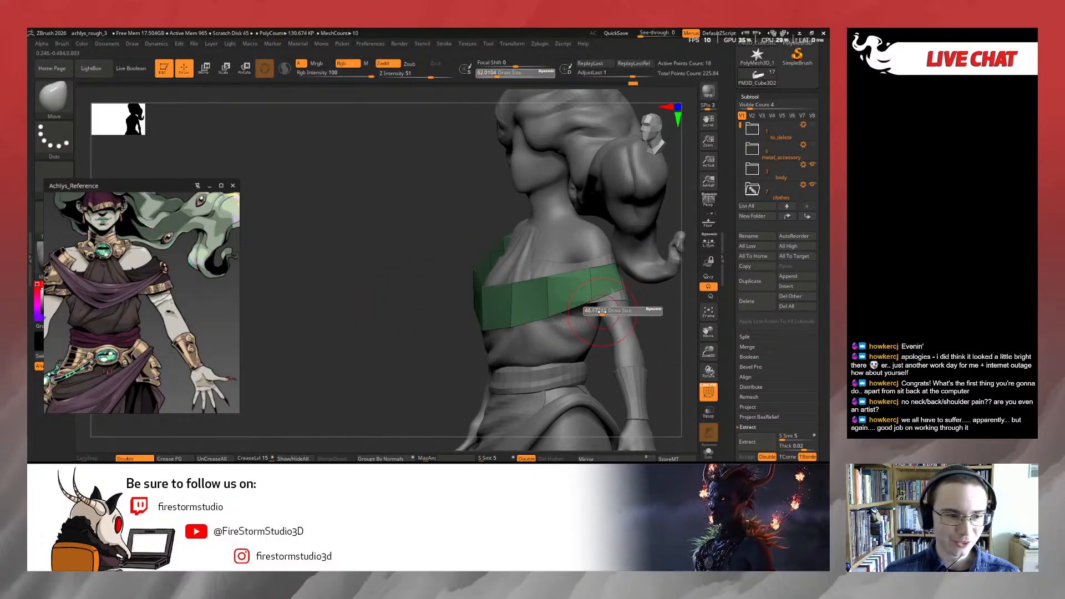
{"action": "left_click_drag", "start_coordinate": [601, 311], "coordinate": [603, 311]}
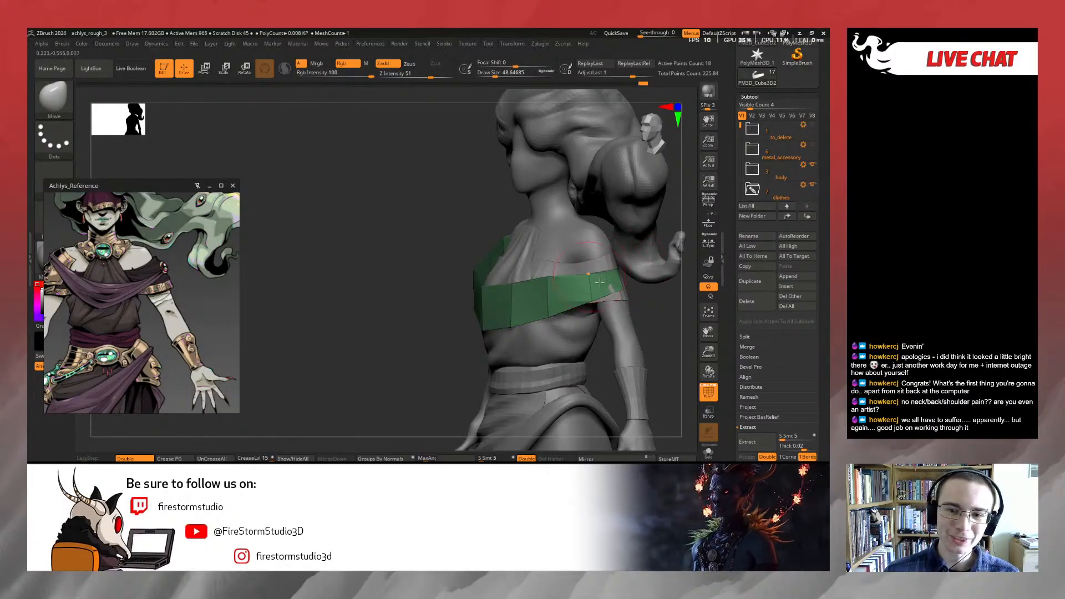
Make the metal_accessory folder visible to reveal the armor pieces around the green chest band
{"action": "right_click_drag", "start_coordinate": [610, 271], "coordinate": [649, 295]}
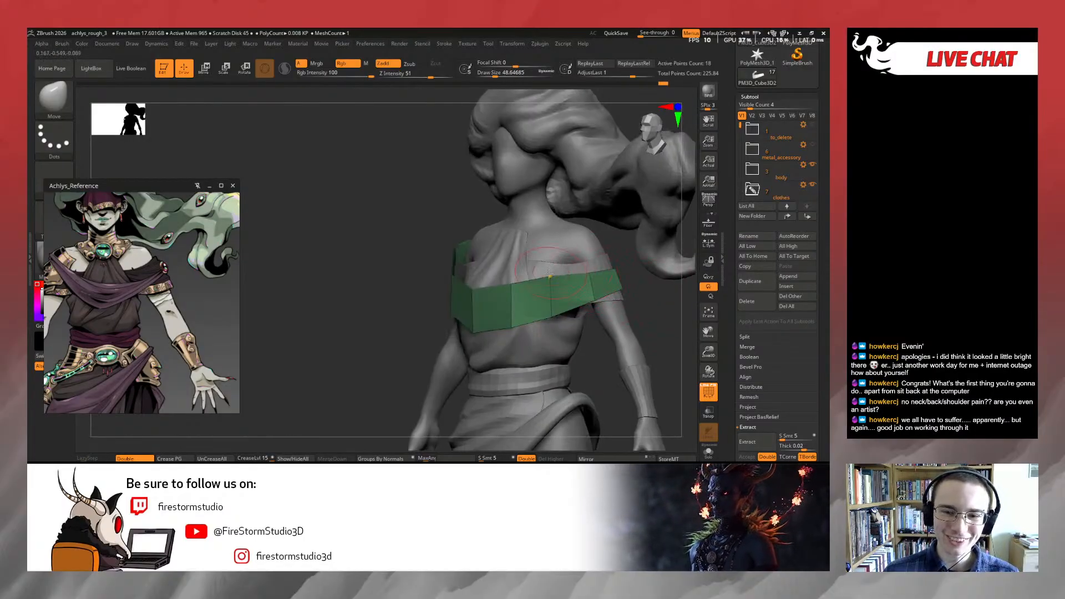
{"action": "right_click_drag", "start_coordinate": [575, 292], "coordinate": [556, 279]}
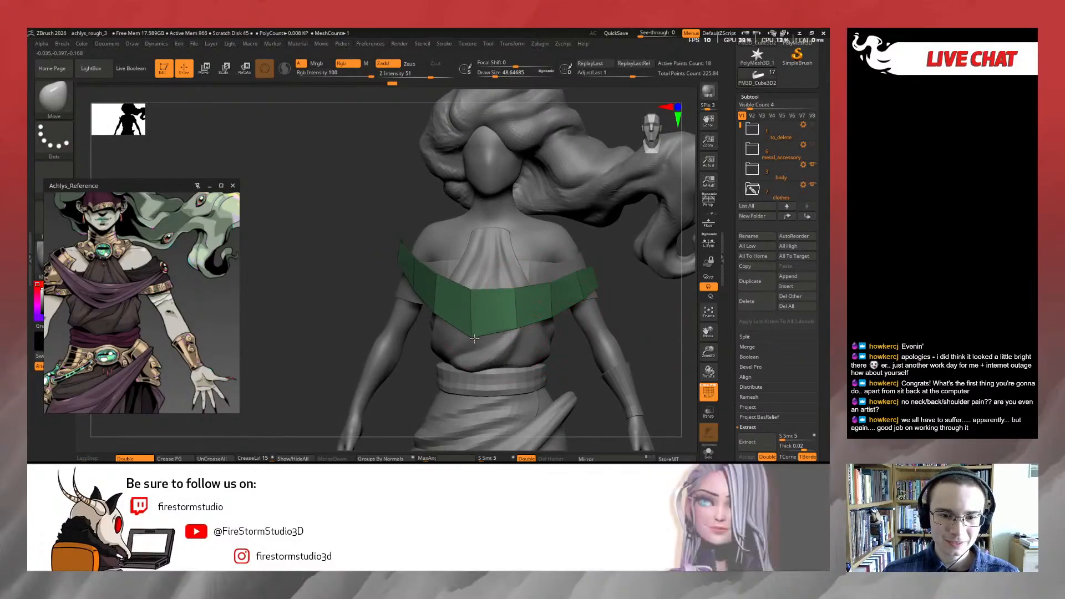
{"action": "right_click_drag", "start_coordinate": [666, 334], "coordinate": [660, 294], "text": "ctrl"}
{"action": "left_click", "coordinate": [812, 146]}
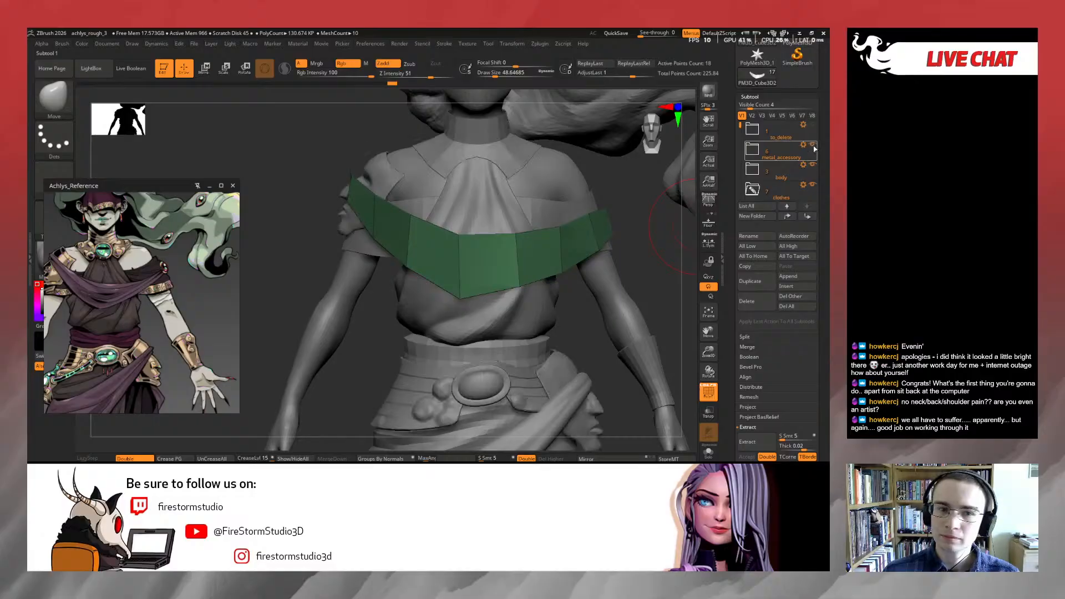
Reshape the green band's end at the face-shaped shoulder armor with the Move brush, using draw sizes of about 74 and 39
{"action": "right_click_drag", "start_coordinate": [316, 233], "coordinate": [328, 271], "text": "alt"}
{"action": "key", "text": "s"}
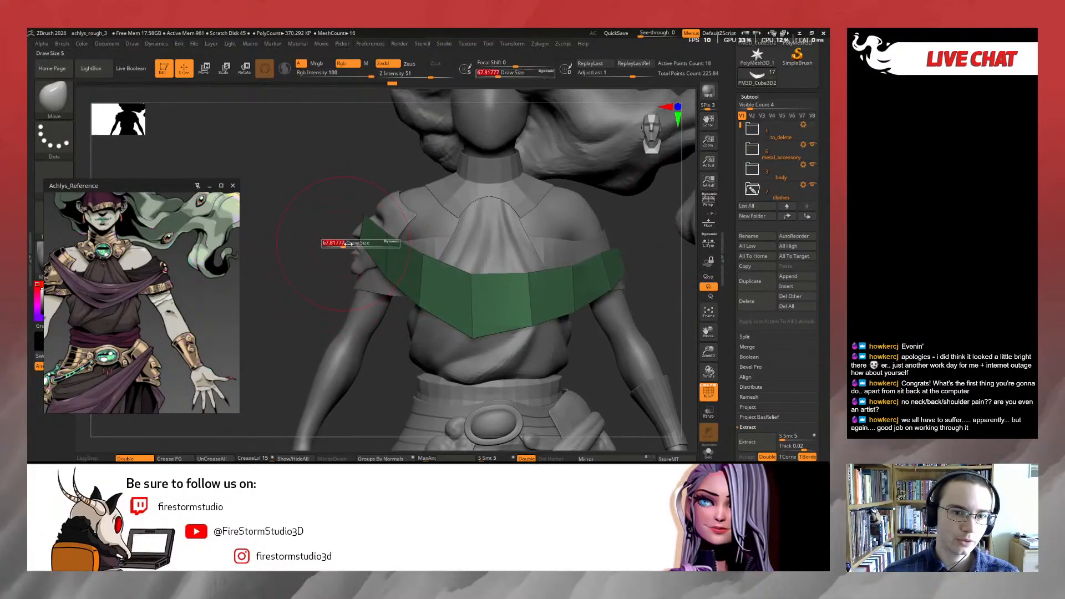
{"action": "left_click_drag", "start_coordinate": [341, 243], "coordinate": [344, 243]}
{"action": "right_click_drag", "start_coordinate": [355, 216], "coordinate": [362, 212]}
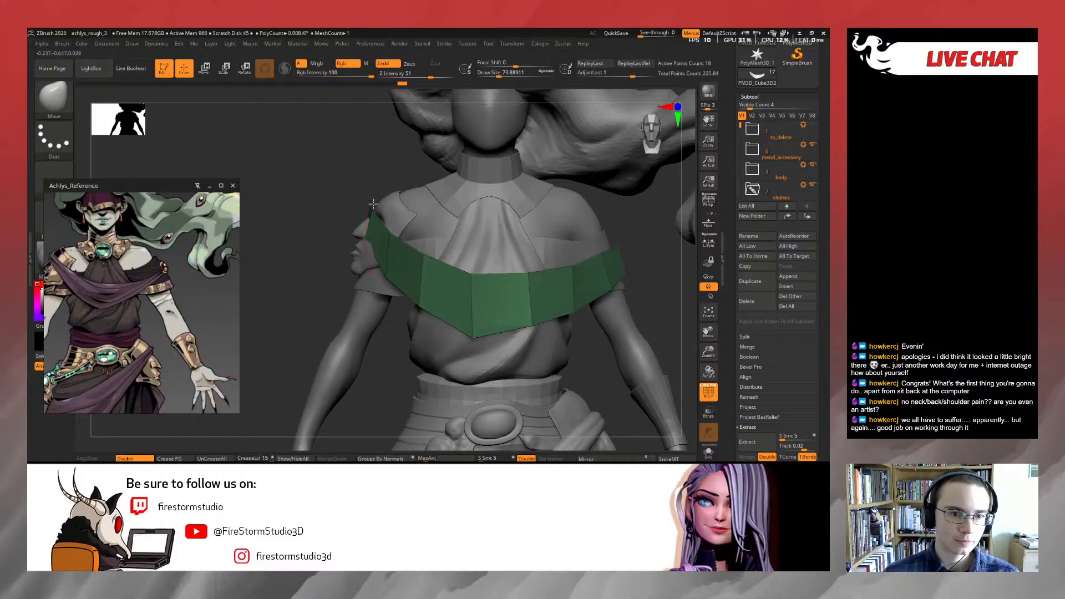
{"action": "key", "text": "s"}
{"action": "left_click_drag", "start_coordinate": [369, 263], "coordinate": [360, 263]}
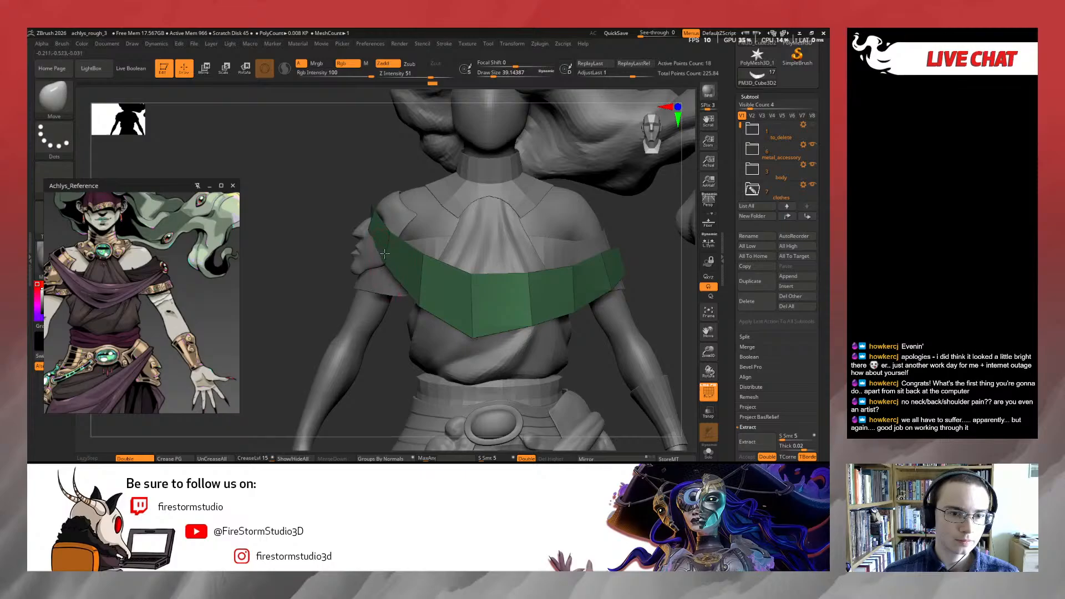
Fit the band's end around the side of the face-shaped shoulder armor, using draw sizes of about 27 and 44
{"action": "mouse_move", "coordinate": [376, 201]}
{"action": "right_mouse_down"}
{"action": "mouse_move", "coordinate": [430, 198]}
{"action": "mouse_move", "coordinate": [407, 199]}
{"action": "right_mouse_up"}
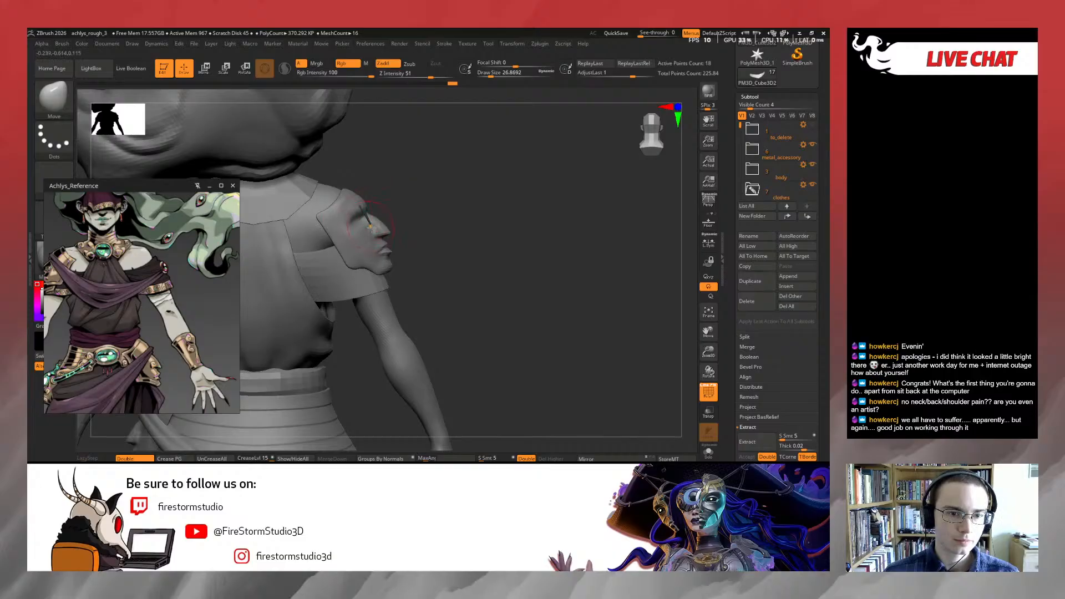
{"action": "right_click_drag", "start_coordinate": [369, 221], "coordinate": [408, 227]}
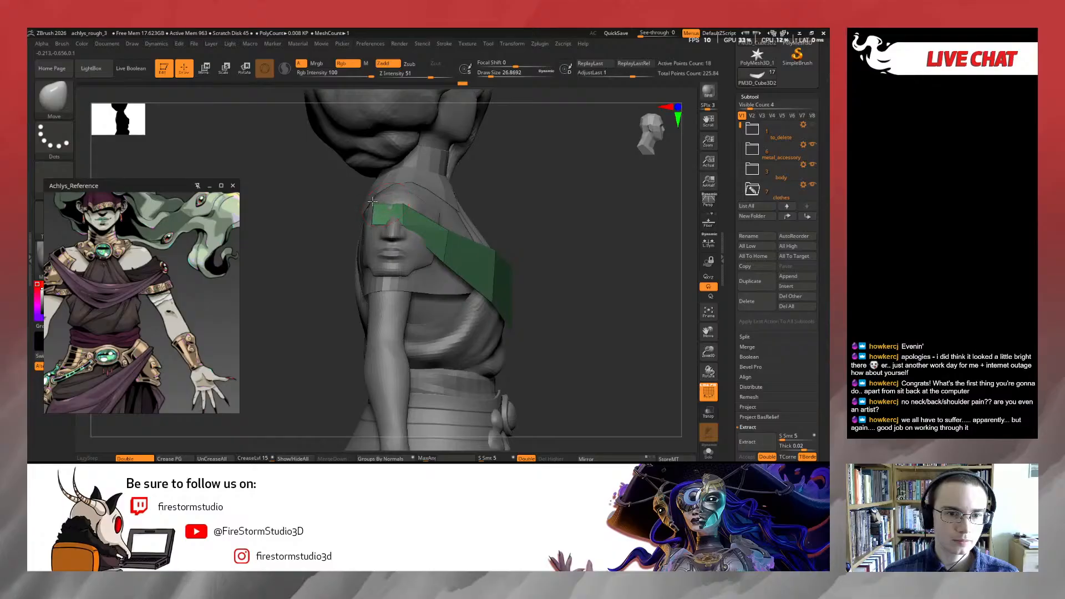
{"action": "right_click_drag", "start_coordinate": [397, 202], "coordinate": [318, 243]}
{"action": "key", "text": "s"}
{"action": "left_click_drag", "start_coordinate": [442, 232], "coordinate": [450, 233]}
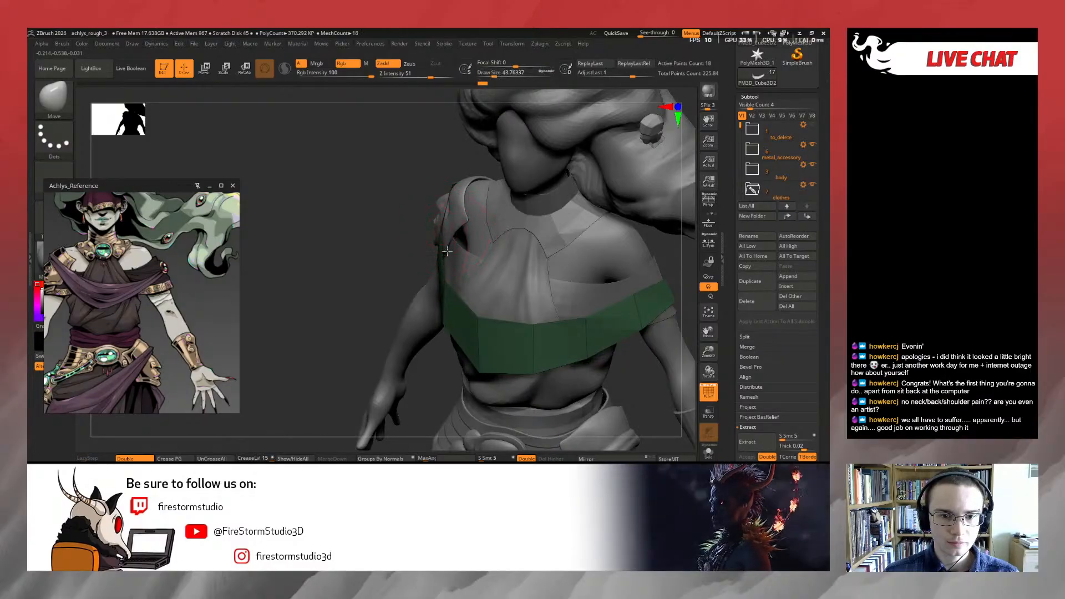
{"action": "mouse_move", "coordinate": [441, 253]}
{"action": "right_mouse_down"}
{"action": "mouse_move", "coordinate": [391, 271]}
{"action": "mouse_move", "coordinate": [469, 249]}
{"action": "mouse_move", "coordinate": [438, 239]}
{"action": "right_mouse_up"}
Check the reference's back view and adjust the band at the opposite shoulder with a draw size of about 37
{"action": "right_click_drag", "start_coordinate": [565, 239], "coordinate": [480, 231]}
{"action": "scroll", "coordinate": [197, 323], "scroll_direction": "up", "scroll_amount": 5}
{"action": "scroll", "coordinate": [200, 327], "scroll_direction": "down", "scroll_amount": 4}
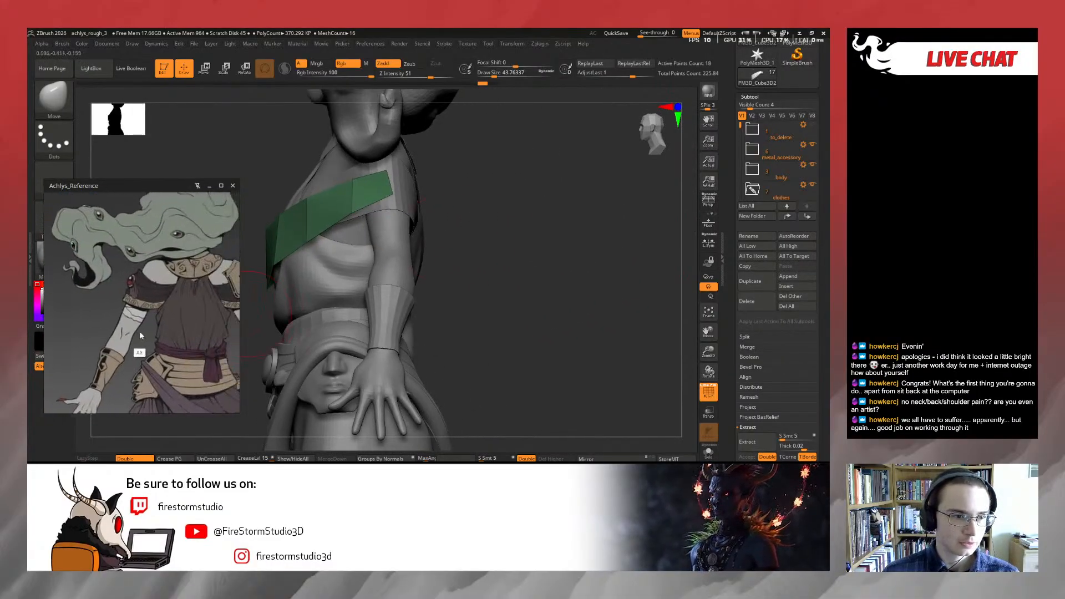
{"action": "key", "text": "s"}
{"action": "mouse_move", "coordinate": [398, 193]}
{"action": "left_mouse_down"}
{"action": "mouse_move", "coordinate": [400, 171]}
{"action": "mouse_move", "coordinate": [439, 190]}
{"action": "mouse_move", "coordinate": [510, 267]}
{"action": "mouse_move", "coordinate": [401, 278]}
{"action": "left_mouse_up"}
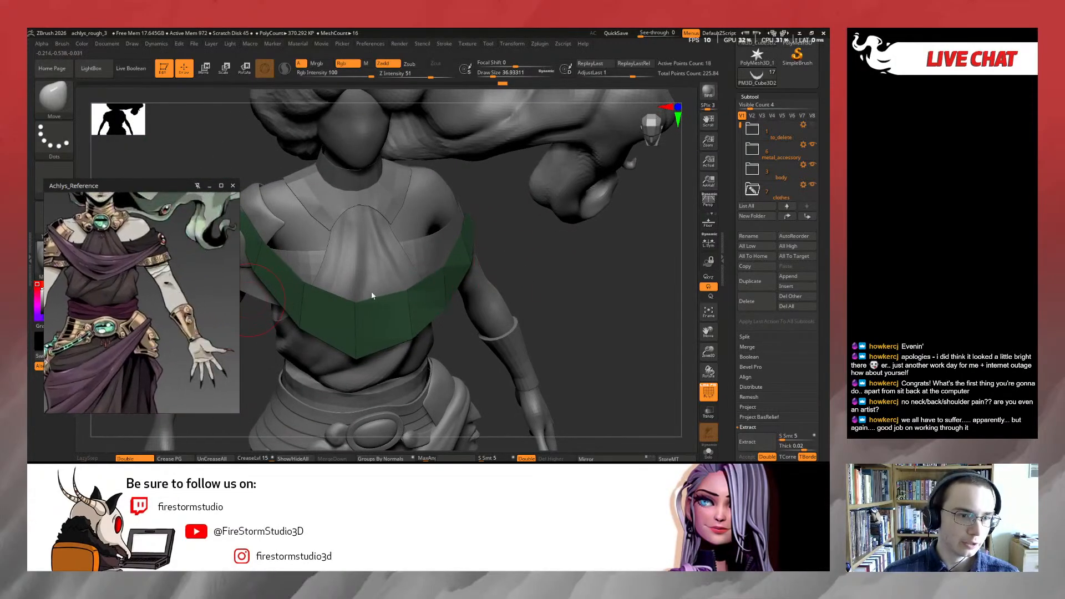
Shape the band across the chest and around the shoulder without the face armor, using a draw size of about 65
{"action": "left_click_drag", "start_coordinate": [540, 250], "coordinate": [525, 233]}
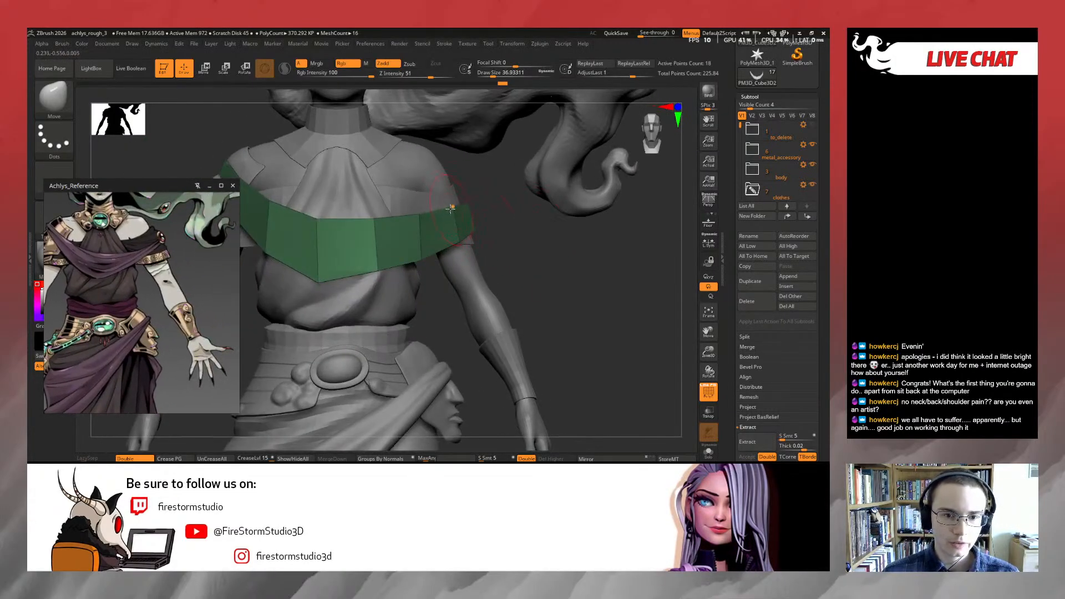
{"action": "left_click_drag", "start_coordinate": [450, 208], "coordinate": [256, 215]}
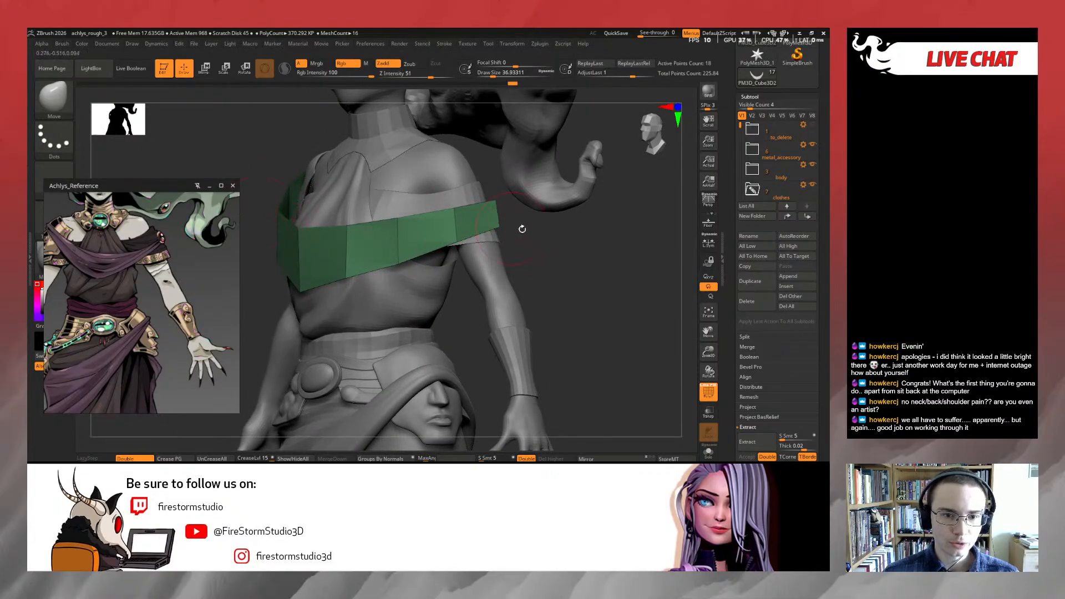
{"action": "left_click_drag", "start_coordinate": [543, 234], "coordinate": [507, 242]}
{"action": "key", "text": "s"}
{"action": "left_click_drag", "start_coordinate": [442, 242], "coordinate": [444, 242]}
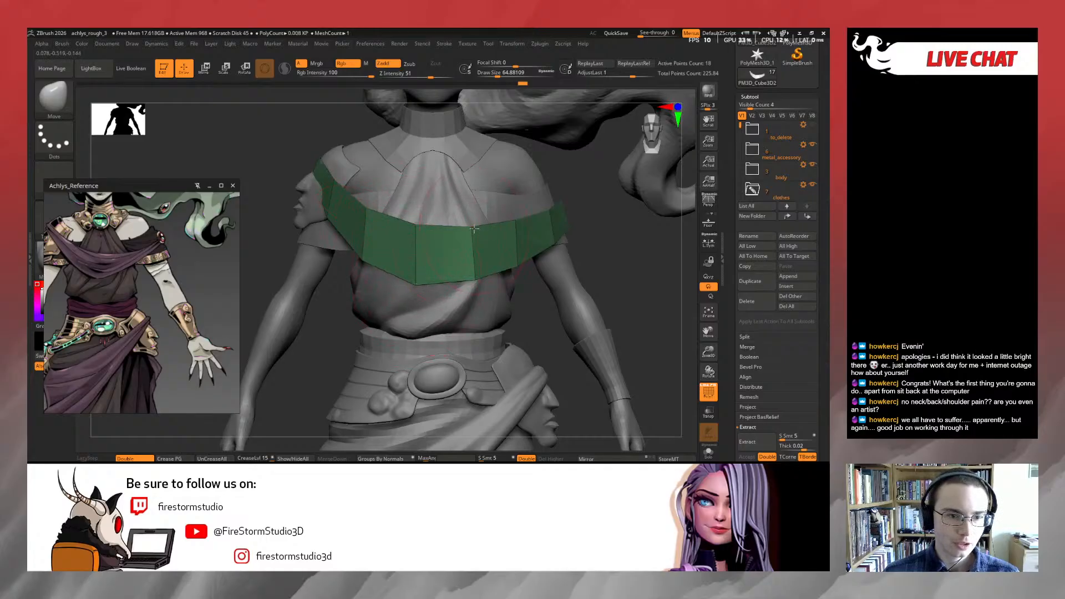
{"action": "left_click_drag", "start_coordinate": [474, 226], "coordinate": [516, 224]}
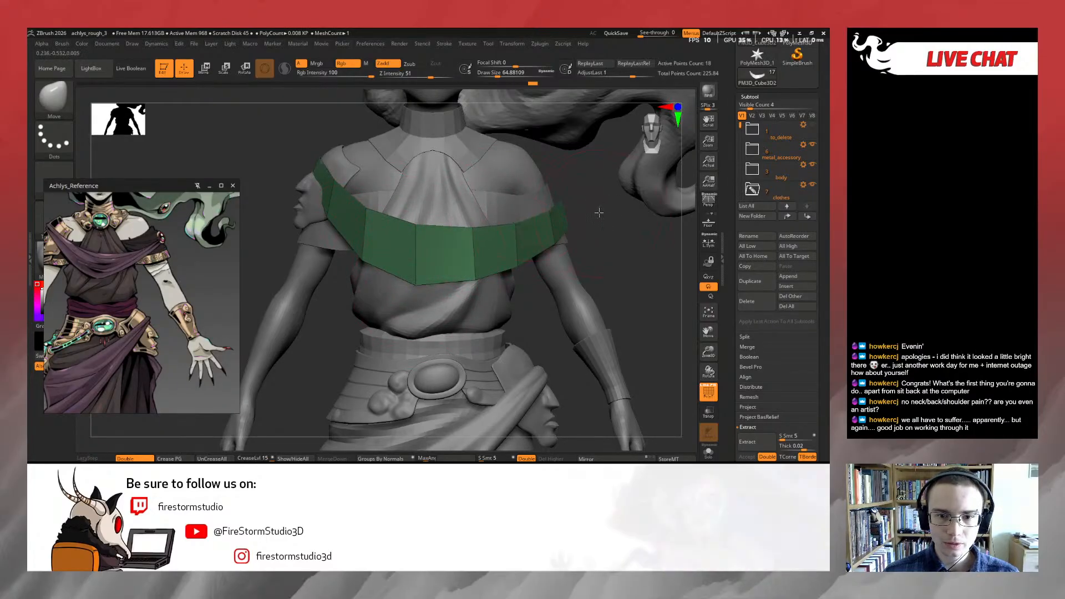
{"action": "mouse_move", "coordinate": [599, 213]}
{"action": "left_mouse_down", "text": "shift"}
{"action": "mouse_move", "coordinate": [577, 205]}
{"action": "mouse_move", "coordinate": [582, 220]}
{"action": "left_mouse_up", "text": "shift"}
Wrap the band more closely over the face-shaped shoulder armor with a draw size of about 33
{"action": "key", "text": "s"}
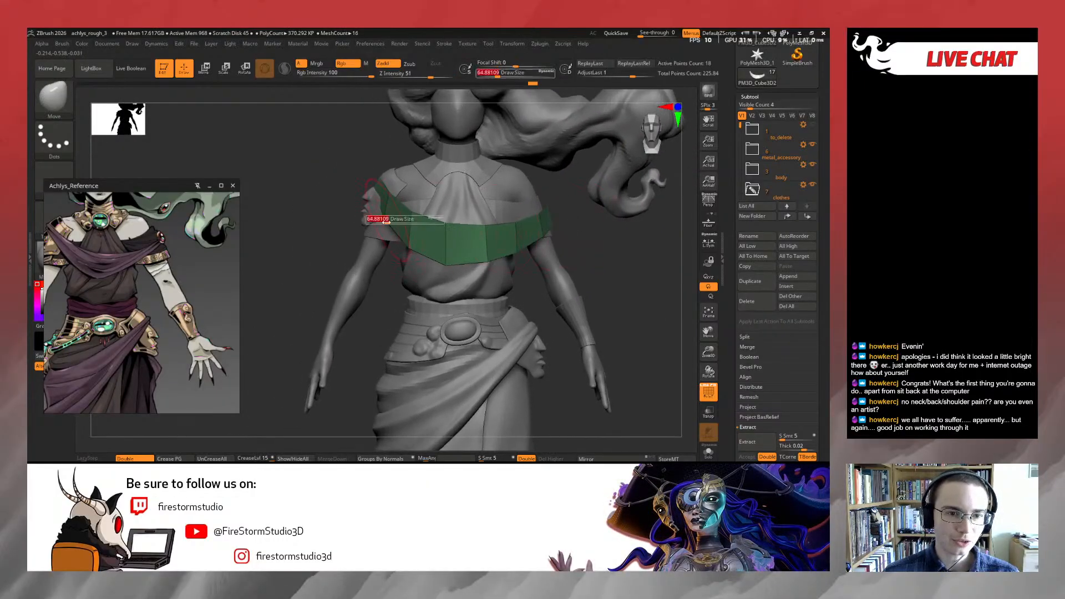
{"action": "mouse_move", "coordinate": [386, 221]}
{"action": "left_mouse_down"}
{"action": "mouse_move", "coordinate": [358, 219]}
{"action": "mouse_move", "coordinate": [428, 282]}
{"action": "left_mouse_up"}
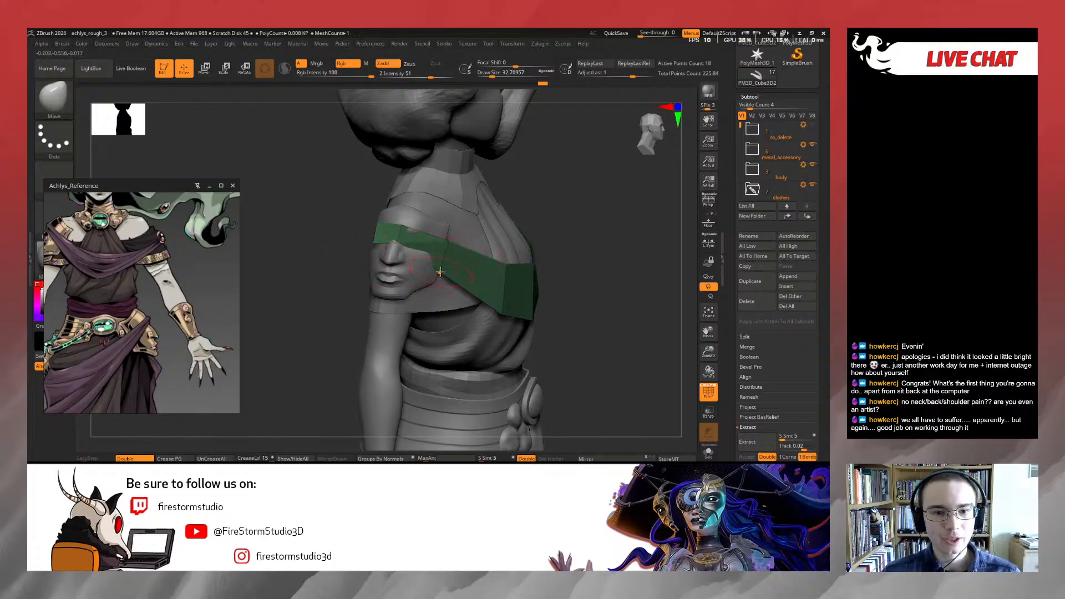
{"action": "left_click_drag", "start_coordinate": [440, 272], "coordinate": [514, 182]}
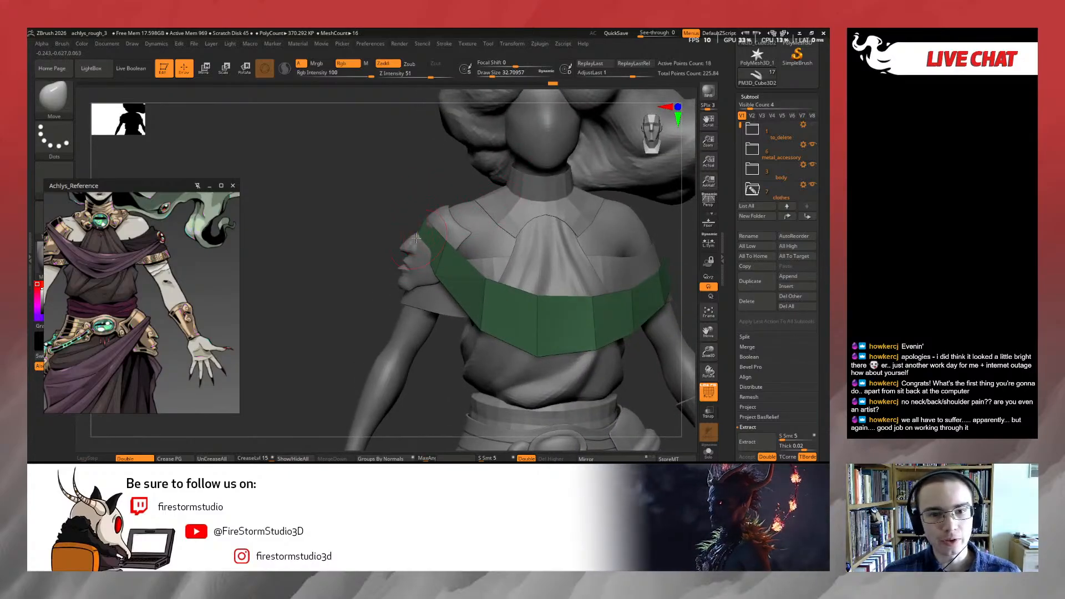
{"action": "left_click_drag", "start_coordinate": [403, 228], "coordinate": [447, 222]}
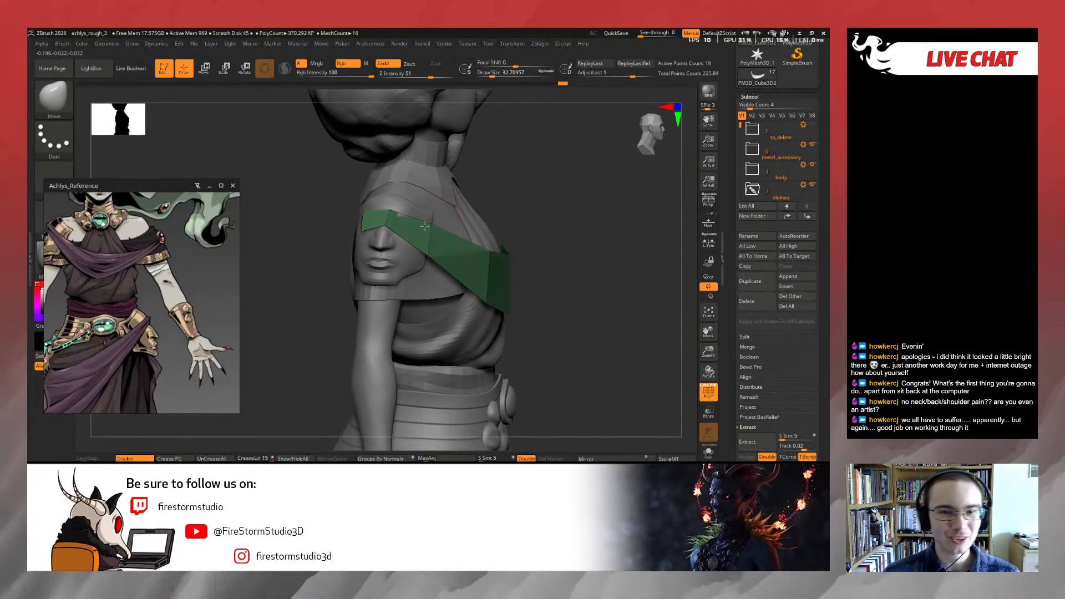
{"action": "left_click_drag", "start_coordinate": [433, 228], "coordinate": [430, 252]}
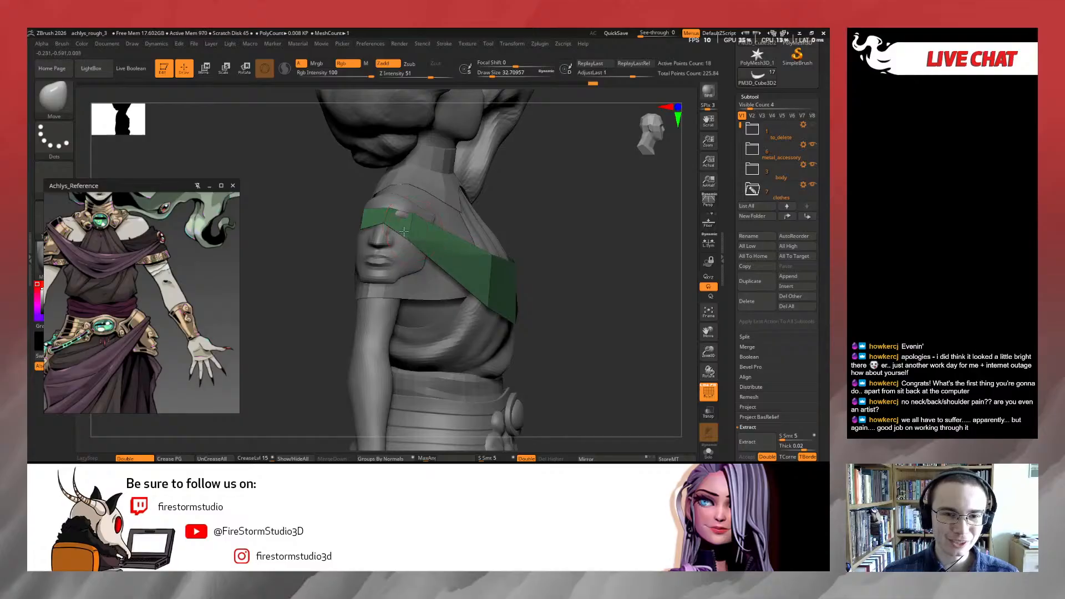
Insert an extra edge across the band beside the face-shaped shoulder armor with the ZModeler brush
{"action": "mouse_move", "coordinate": [524, 227]}
{"action": "left_mouse_down"}
{"action": "mouse_move", "coordinate": [397, 241]}
{"action": "mouse_move", "coordinate": [440, 241]}
{"action": "left_mouse_up"}
{"action": "key", "text": "b"}
{"action": "key", "text": "z"}
{"action": "key", "text": "m"}
{"action": "key", "text": "space"}
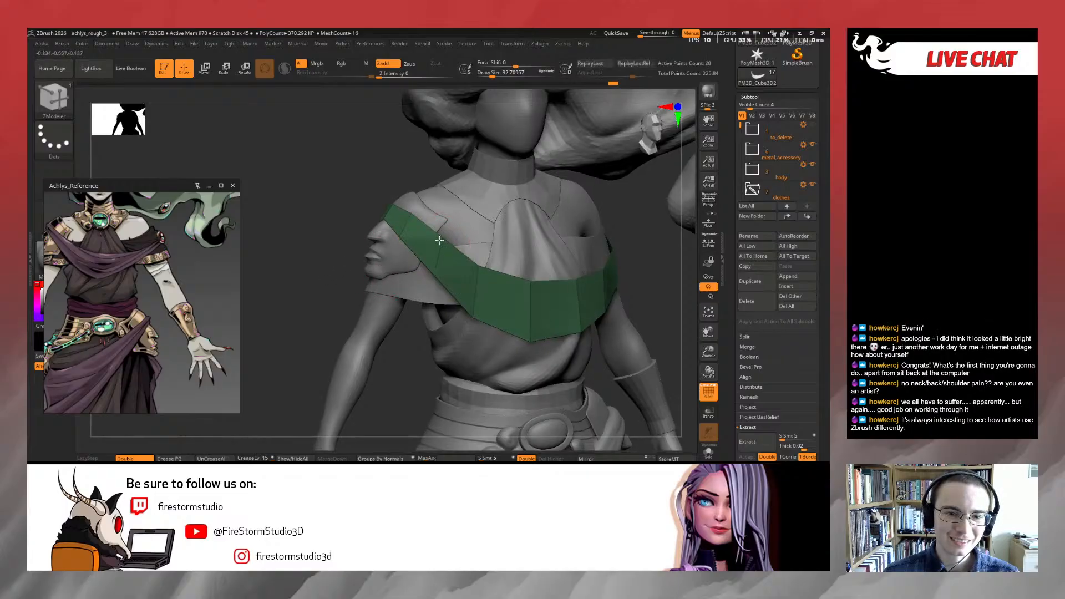
Reposition the inserted edge with the Move brush to smooth the band's curve from the face armor to the chest
{"action": "key", "text": "b"}
{"action": "key", "text": "m"}
{"action": "key", "text": "v"}
{"action": "left_click_drag", "start_coordinate": [337, 289], "coordinate": [356, 290]}
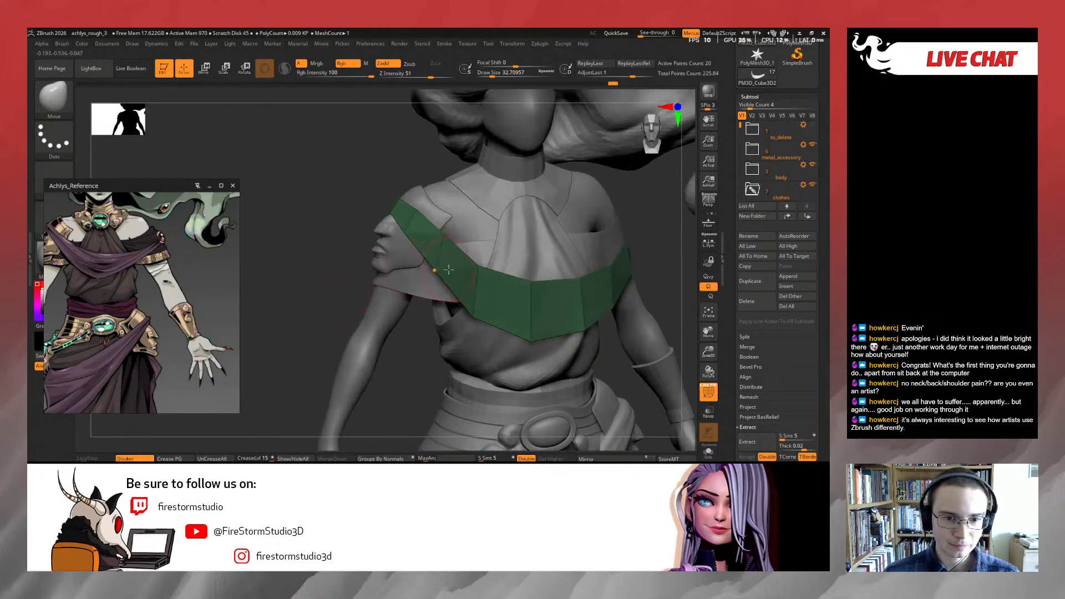
{"action": "left_click_drag", "start_coordinate": [443, 270], "coordinate": [438, 274]}
{"action": "left_click_drag", "start_coordinate": [350, 255], "coordinate": [420, 221]}
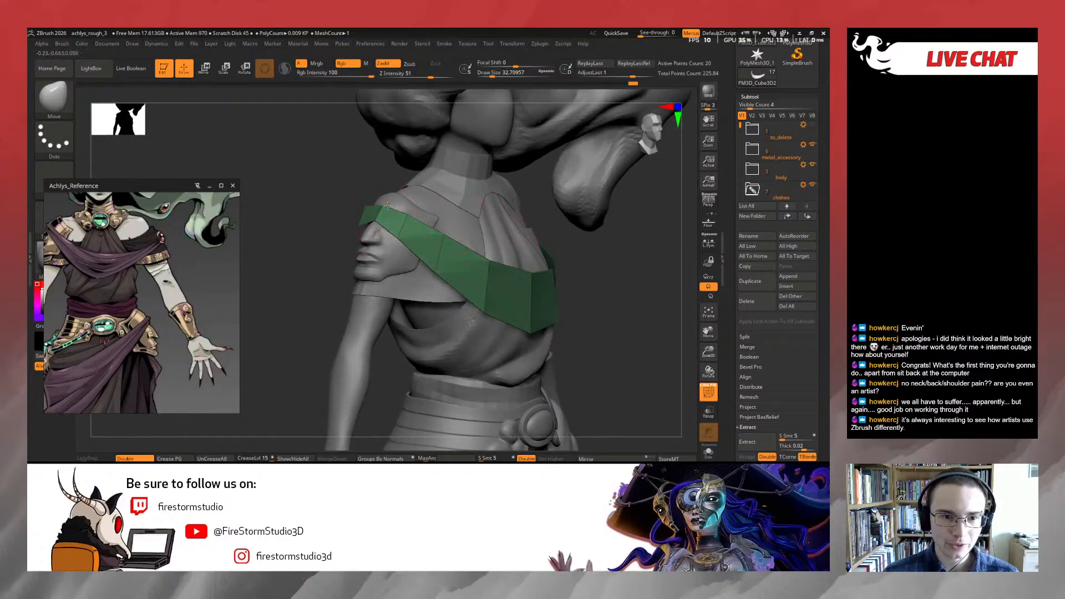
{"action": "left_click_drag", "start_coordinate": [575, 252], "coordinate": [530, 248]}
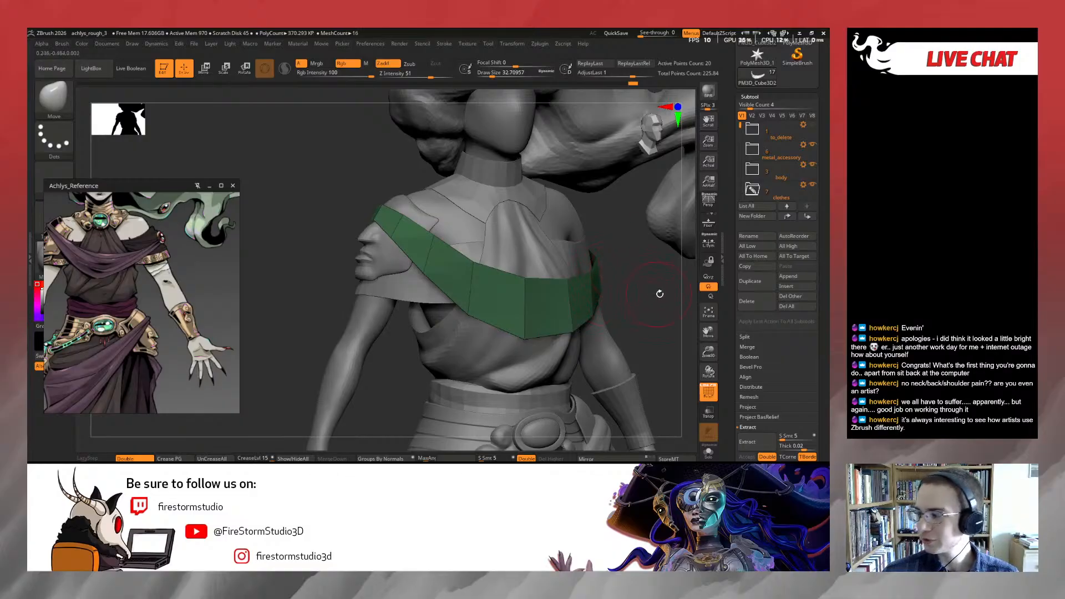
Adjust the band's lowest point at the front of the chest, using draw sizes of about 74 and 46
{"action": "mouse_move", "coordinate": [659, 294]}
{"action": "left_mouse_down", "text": "alt"}
{"action": "mouse_move", "coordinate": [535, 254]}
{"action": "mouse_move", "coordinate": [502, 264]}
{"action": "left_mouse_up", "text": "alt"}
{"action": "key", "text": "s"}
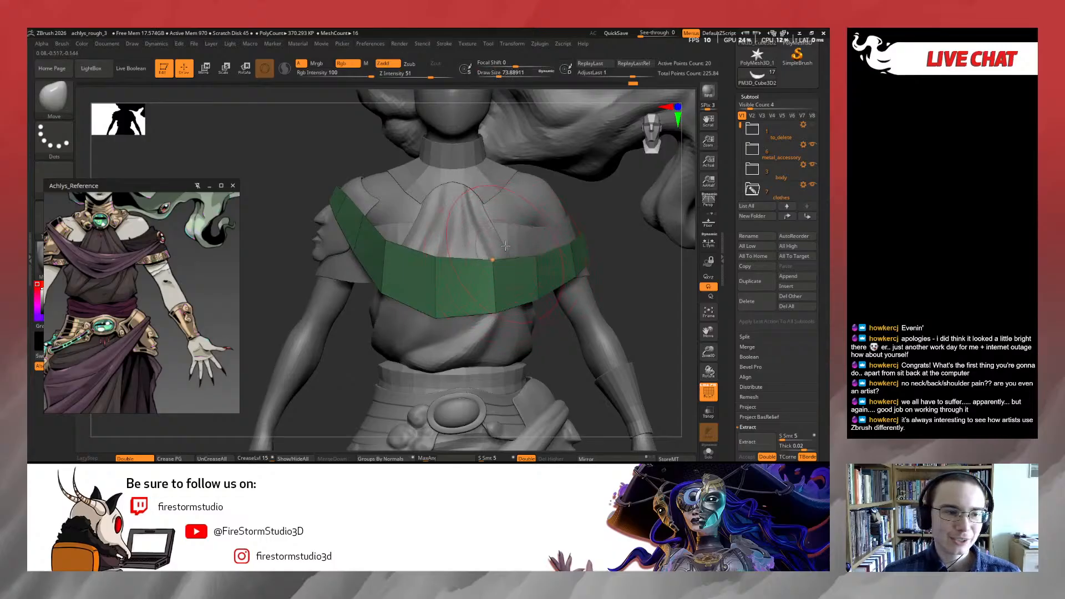
{"action": "left_click_drag", "start_coordinate": [430, 320], "coordinate": [433, 326]}
{"action": "key", "text": "s"}
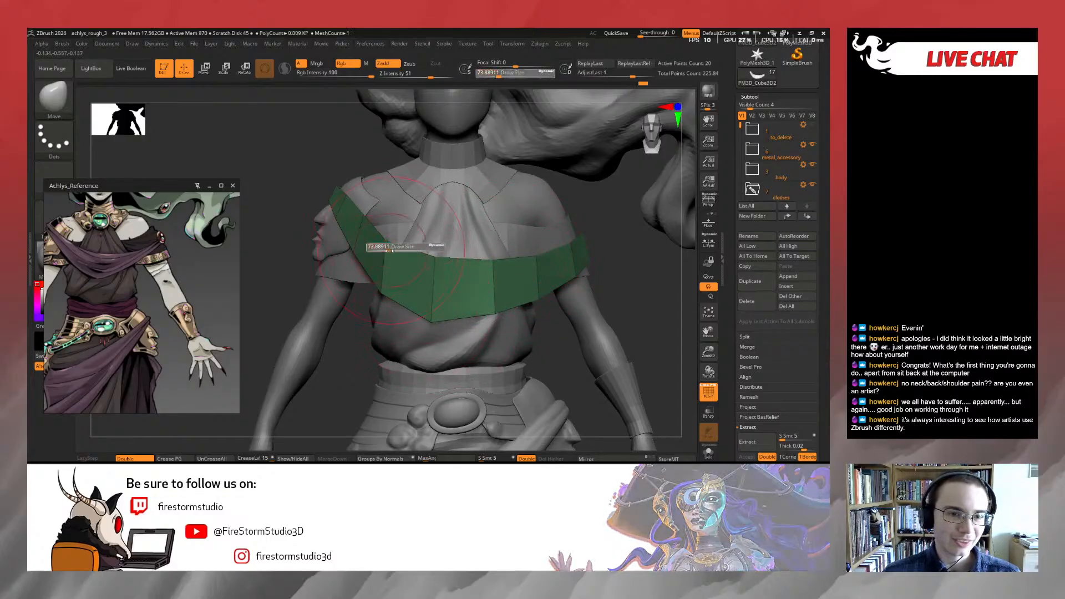
{"action": "left_click_drag", "start_coordinate": [389, 246], "coordinate": [385, 246]}
{"action": "mouse_move", "coordinate": [631, 225]}
{"action": "left_mouse_down"}
{"action": "mouse_move", "coordinate": [582, 227]}
{"action": "mouse_move", "coordinate": [588, 290]}
{"action": "mouse_move", "coordinate": [416, 269]}
{"action": "left_mouse_up"}
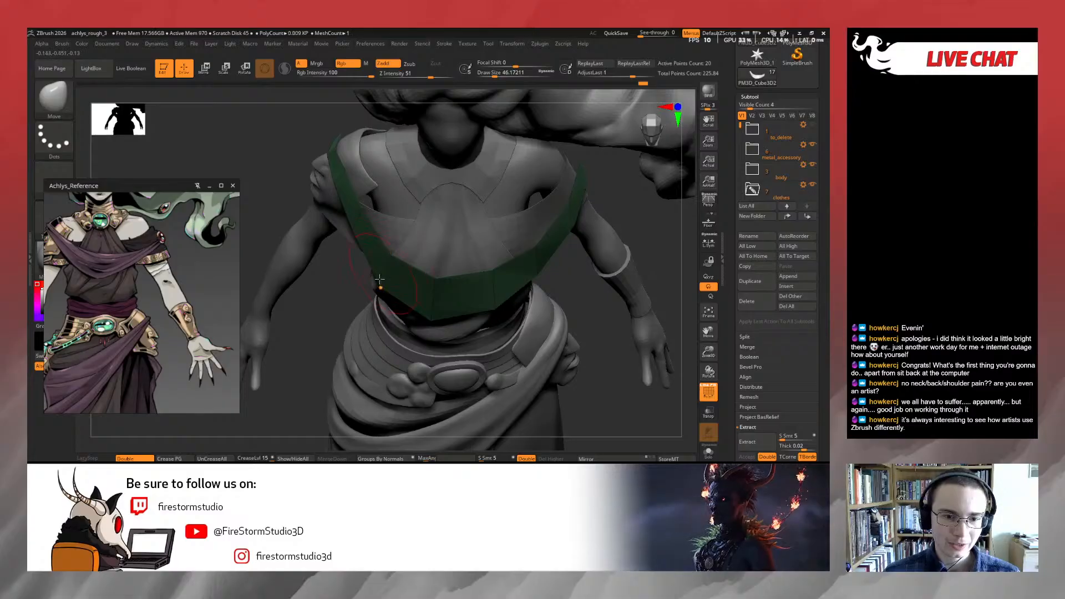
Mask part of the band and shift its unmasked points outward from the chest on the face-armor side with the gizmo
{"action": "mouse_move", "coordinate": [338, 304]}
{"action": "left_mouse_down"}
{"action": "mouse_move", "coordinate": [521, 246]}
{"action": "mouse_move", "coordinate": [472, 315]}
{"action": "mouse_move", "coordinate": [368, 269]}
{"action": "left_mouse_up"}
{"action": "key", "text": "ctrl"}
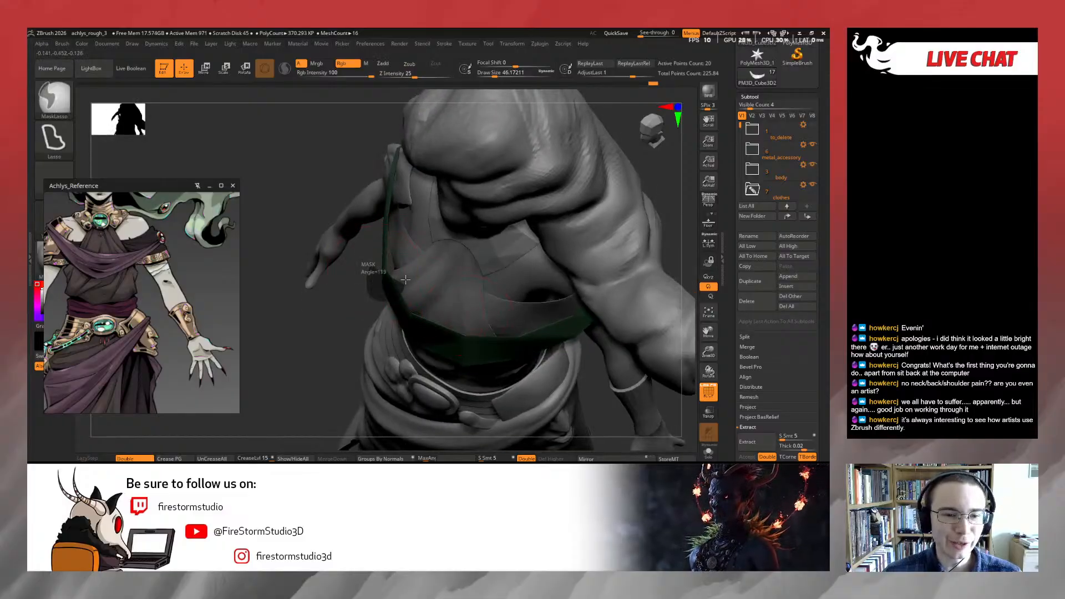
{"action": "key", "text": "w"}
{"action": "left_click", "coordinate": [462, 320]}
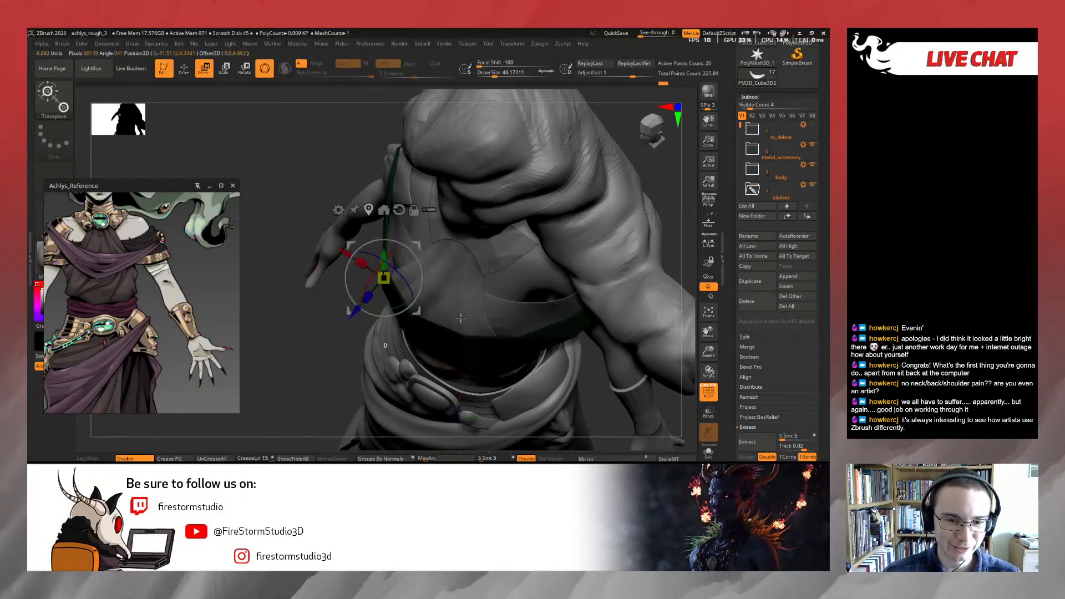
{"action": "left_click_drag", "start_coordinate": [346, 254], "coordinate": [349, 255]}
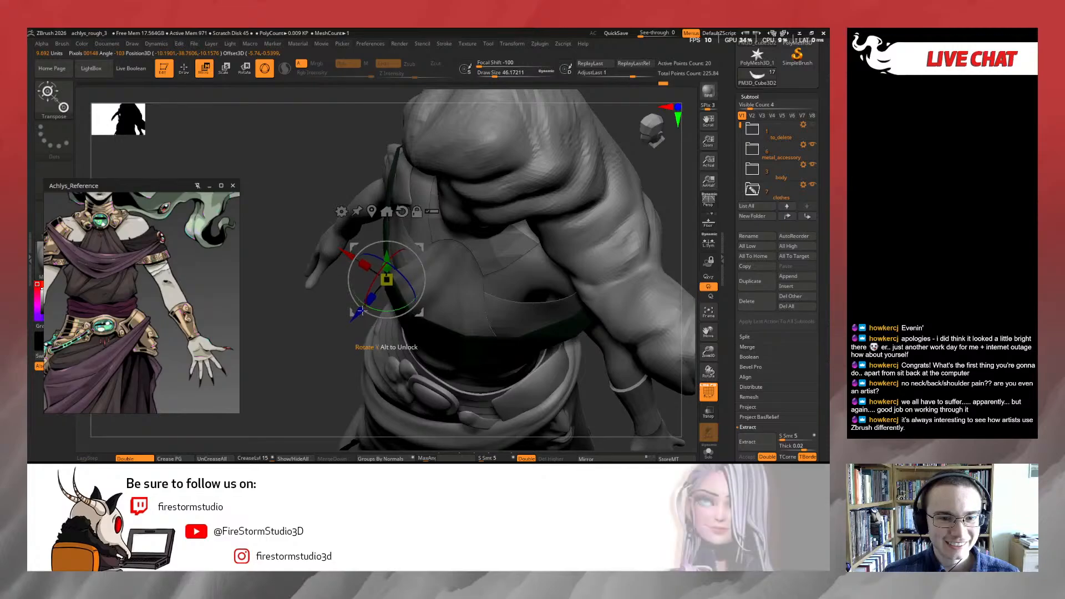
{"action": "left_click_drag", "start_coordinate": [358, 314], "coordinate": [345, 330]}
{"action": "key", "text": "q"}
Refine the band's drape between the chest and the face-shaped shoulder armor with a draw size of about 51
{"action": "mouse_move", "coordinate": [333, 322]}
{"action": "left_mouse_down"}
{"action": "mouse_move", "coordinate": [294, 277]}
{"action": "mouse_move", "coordinate": [311, 322]}
{"action": "mouse_move", "coordinate": [339, 284]}
{"action": "mouse_move", "coordinate": [321, 325]}
{"action": "mouse_move", "coordinate": [355, 333]}
{"action": "mouse_move", "coordinate": [341, 294]}
{"action": "mouse_move", "coordinate": [352, 283]}
{"action": "left_mouse_up"}
{"action": "key", "text": "s"}
{"action": "left_click_drag", "start_coordinate": [332, 226], "coordinate": [342, 242]}
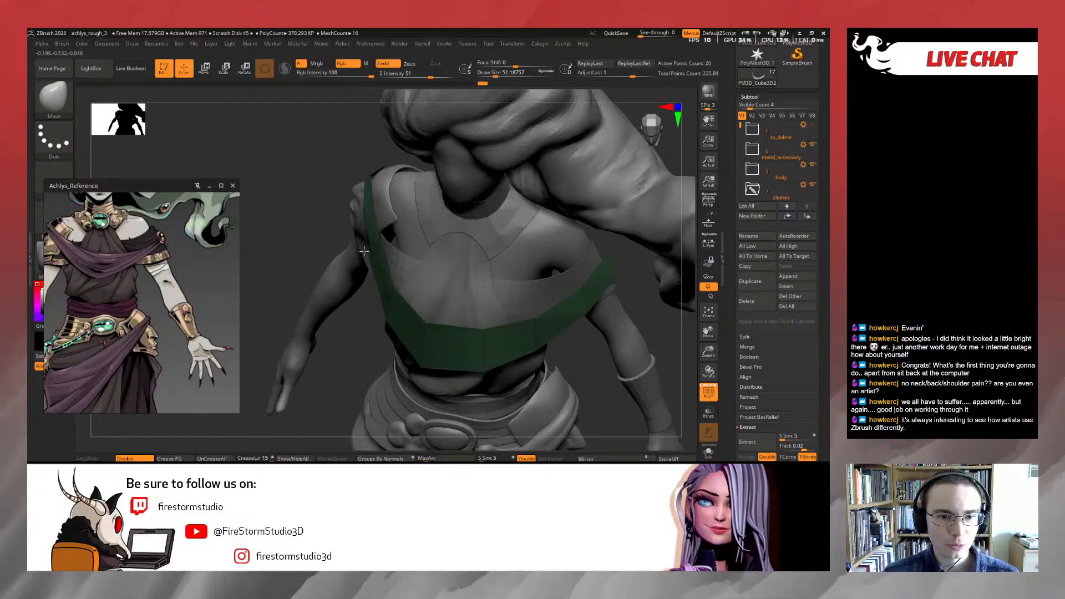
{"action": "mouse_move", "coordinate": [366, 318]}
{"action": "left_mouse_down"}
{"action": "mouse_move", "coordinate": [424, 286]}
{"action": "mouse_move", "coordinate": [547, 300]}
{"action": "mouse_move", "coordinate": [474, 253]}
{"action": "left_mouse_up"}
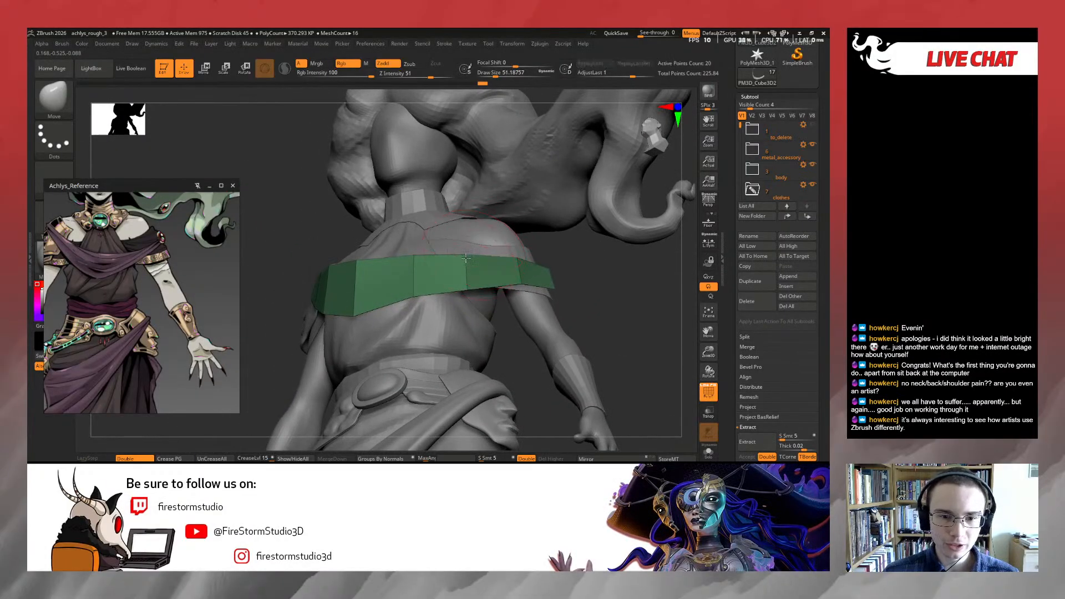
Adjust the band's front edges and its end at the shoulder without face armor, using draw sizes of about 33 and 54
{"action": "left_click_drag", "start_coordinate": [412, 261], "coordinate": [436, 304]}
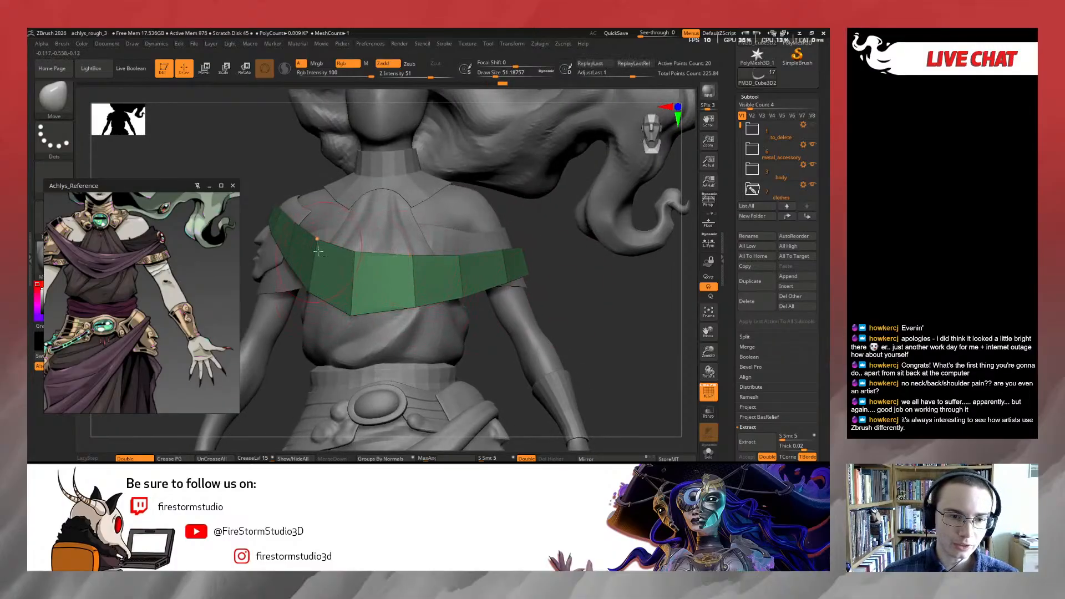
{"action": "mouse_move", "coordinate": [318, 251]}
{"action": "left_mouse_down"}
{"action": "mouse_move", "coordinate": [527, 289]}
{"action": "mouse_move", "coordinate": [566, 275]}
{"action": "mouse_move", "coordinate": [533, 246]}
{"action": "mouse_move", "coordinate": [540, 272]}
{"action": "mouse_move", "coordinate": [529, 274]}
{"action": "mouse_move", "coordinate": [538, 233]}
{"action": "left_mouse_up"}
{"action": "key", "text": "s"}
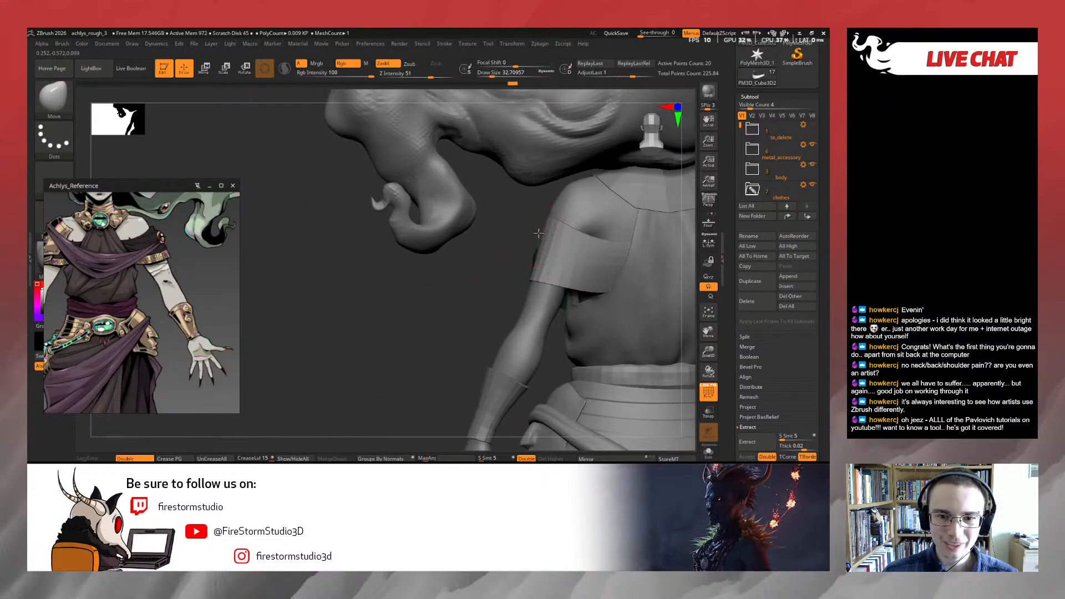
{"action": "mouse_move", "coordinate": [482, 261]}
{"action": "left_mouse_down"}
{"action": "mouse_move", "coordinate": [573, 259]}
{"action": "mouse_move", "coordinate": [557, 249]}
{"action": "left_mouse_up"}
{"action": "key", "text": "s"}
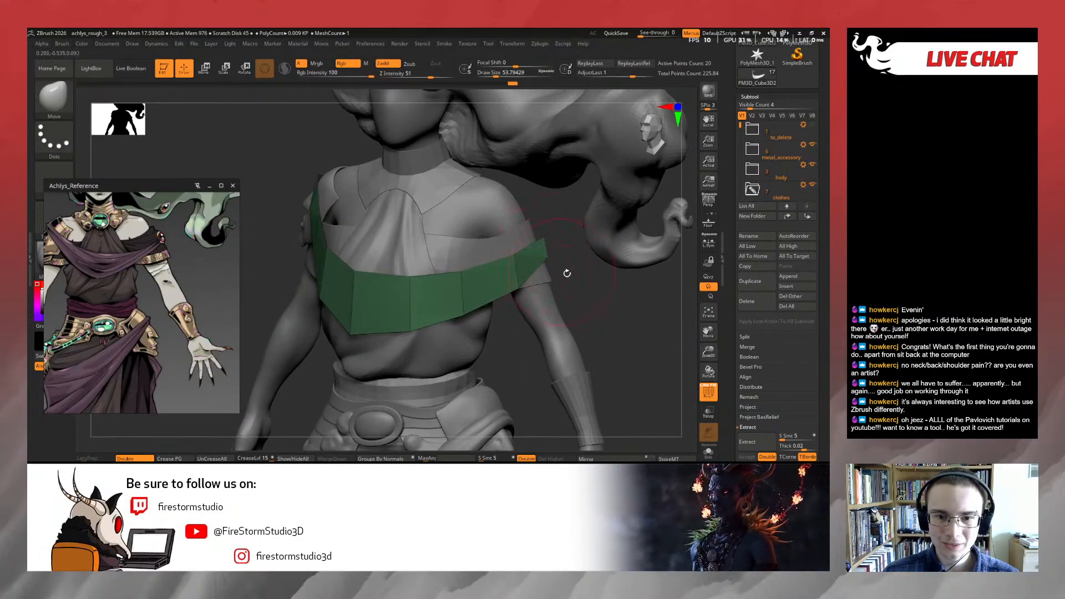
Adjust the band's end around the shoulder without face armor with a draw size of about 46
{"action": "left_click_drag", "start_coordinate": [567, 273], "coordinate": [588, 295]}
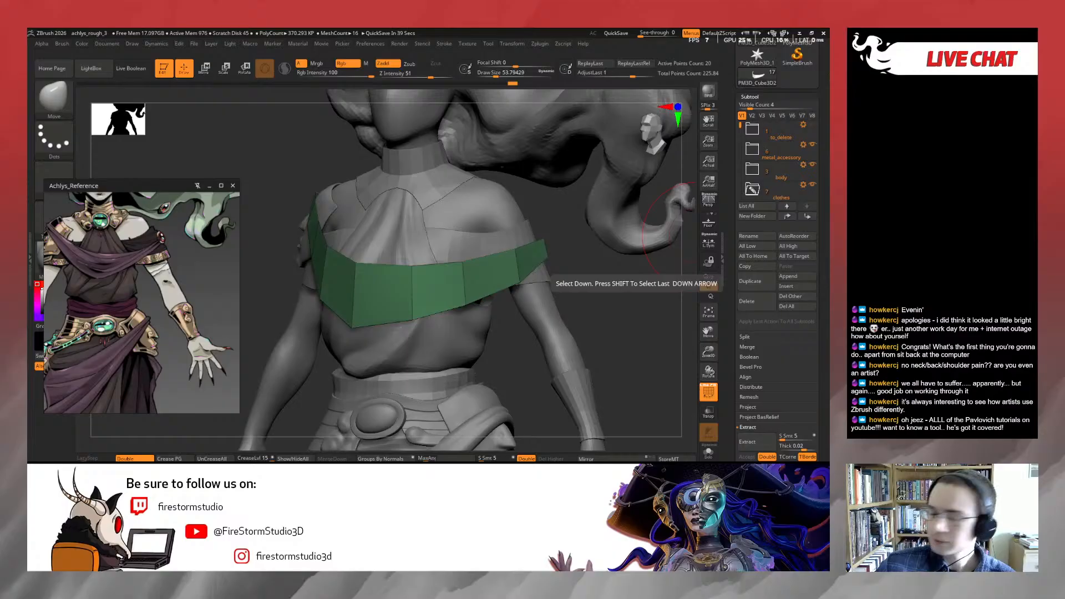
{"action": "left_click_drag", "start_coordinate": [574, 251], "coordinate": [444, 256]}
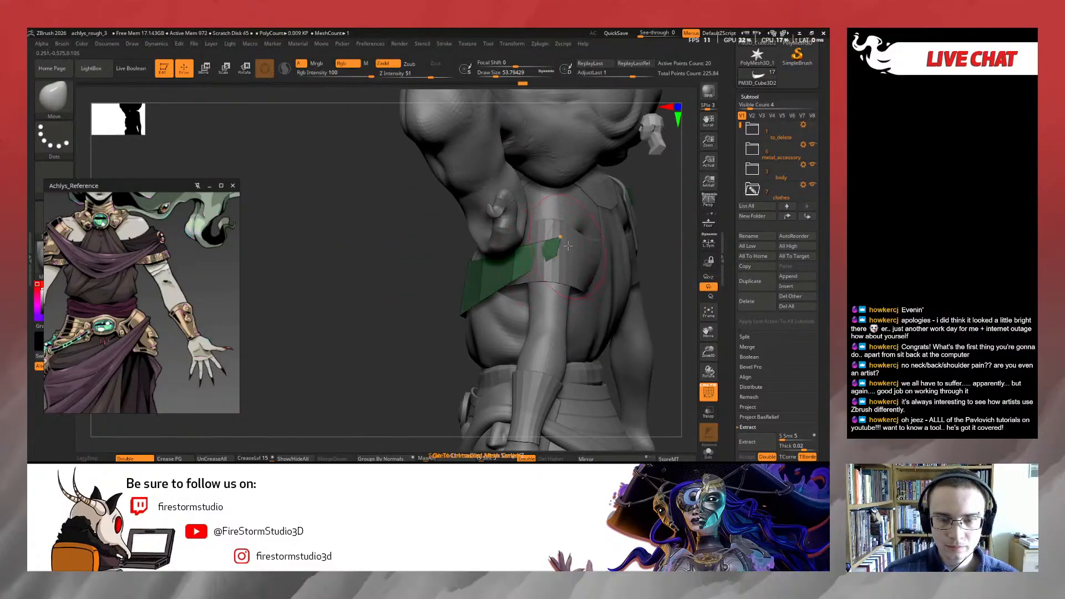
{"action": "key", "text": "s"}
{"action": "left_click_drag", "start_coordinate": [568, 246], "coordinate": [555, 254]}
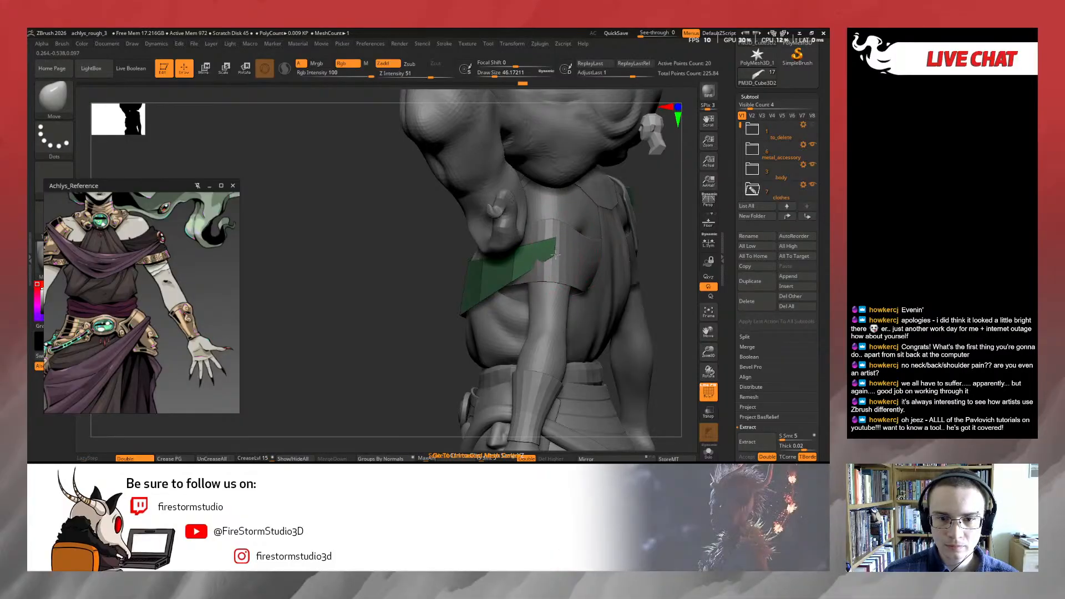
{"action": "left_click_drag", "start_coordinate": [416, 305], "coordinate": [463, 306]}
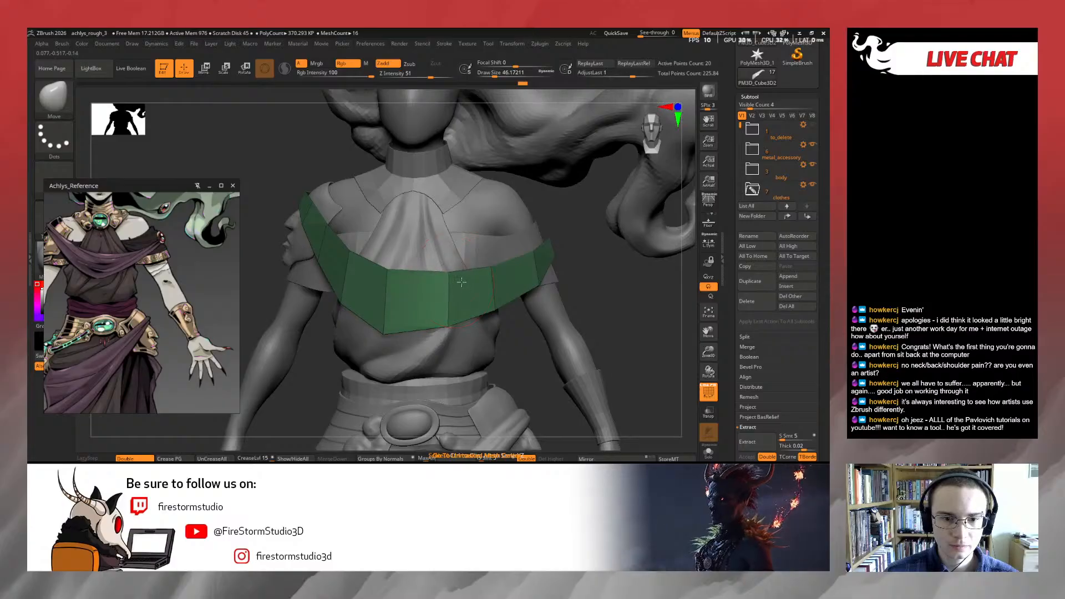
Reshape the band's drape across the front of the chest, using draw sizes of about 77 and 56
{"action": "right_click_drag", "start_coordinate": [496, 324], "coordinate": [495, 280], "text": "ctrl"}
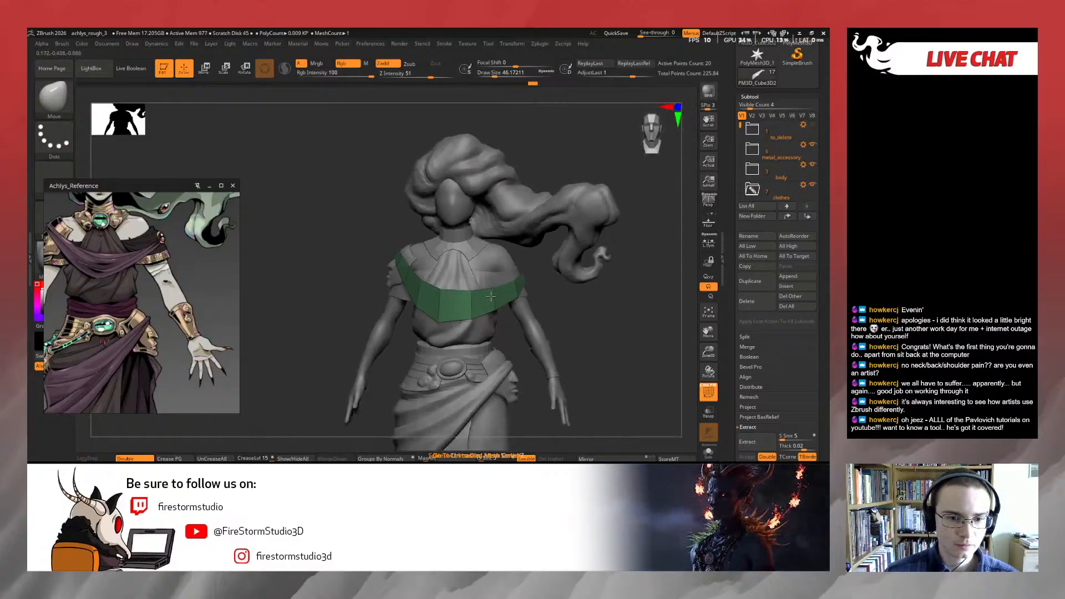
{"action": "right_click_drag", "start_coordinate": [533, 310], "coordinate": [563, 300]}
{"action": "key", "text": "s"}
{"action": "left_click_drag", "start_coordinate": [465, 328], "coordinate": [471, 329]}
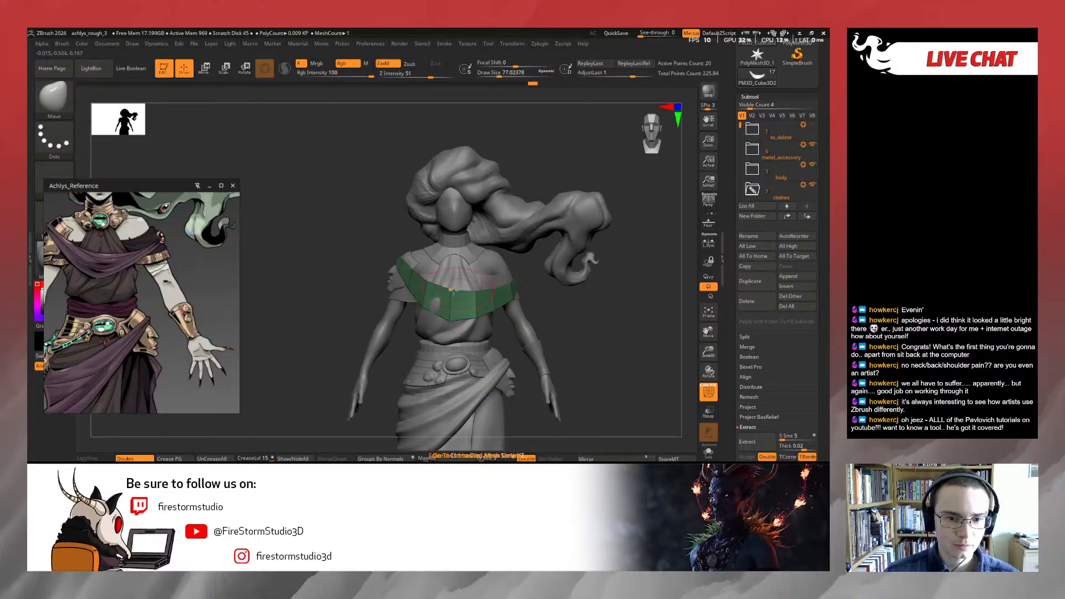
{"action": "key", "text": "s"}
{"action": "left_click_drag", "start_coordinate": [435, 304], "coordinate": [423, 306]}
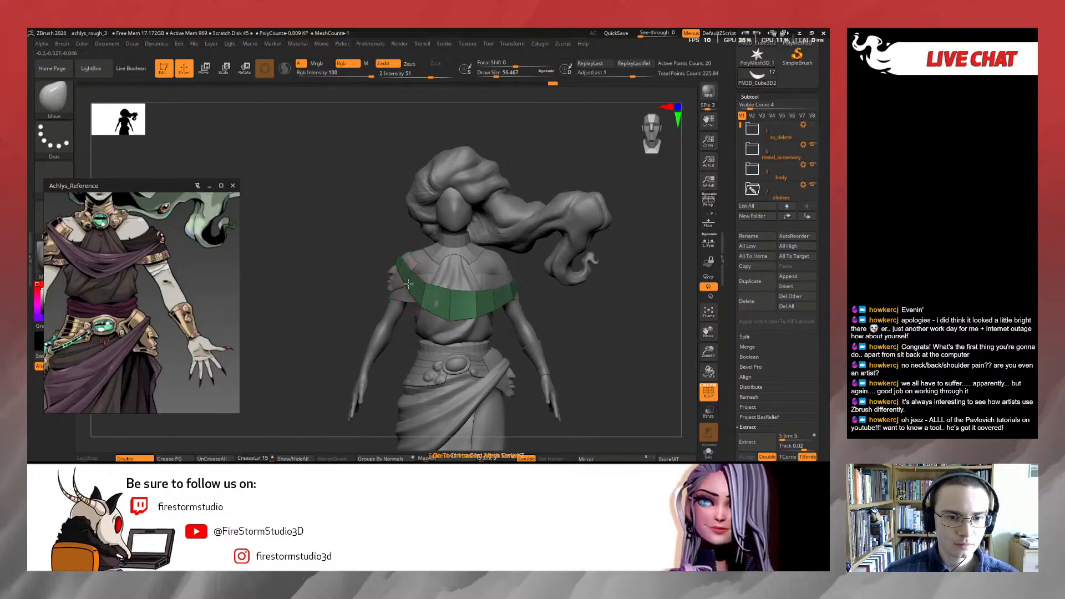
Refine the band's points near both shoulders with a draw size of about 41
{"action": "key", "text": "s"}
{"action": "left_click_drag", "start_coordinate": [411, 261], "coordinate": [408, 259]}
{"action": "left_click_drag", "start_coordinate": [535, 291], "coordinate": [578, 325], "text": "alt"}
{"action": "key", "text": "s"}
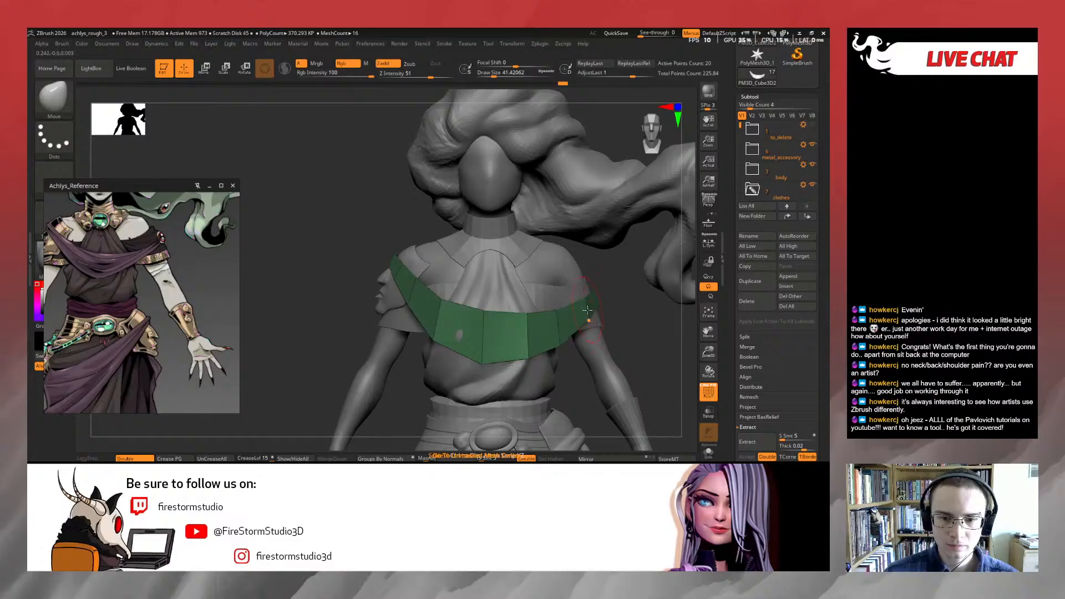
{"action": "mouse_move", "coordinate": [564, 323]}
{"action": "right_mouse_down"}
{"action": "mouse_move", "coordinate": [575, 301]}
{"action": "mouse_move", "coordinate": [642, 293]}
{"action": "mouse_move", "coordinate": [623, 294]}
{"action": "right_mouse_up"}
Adjust the band between the chest and the shoulder without face armor, using draw sizes of about 71 and 37
{"action": "key", "text": "s"}
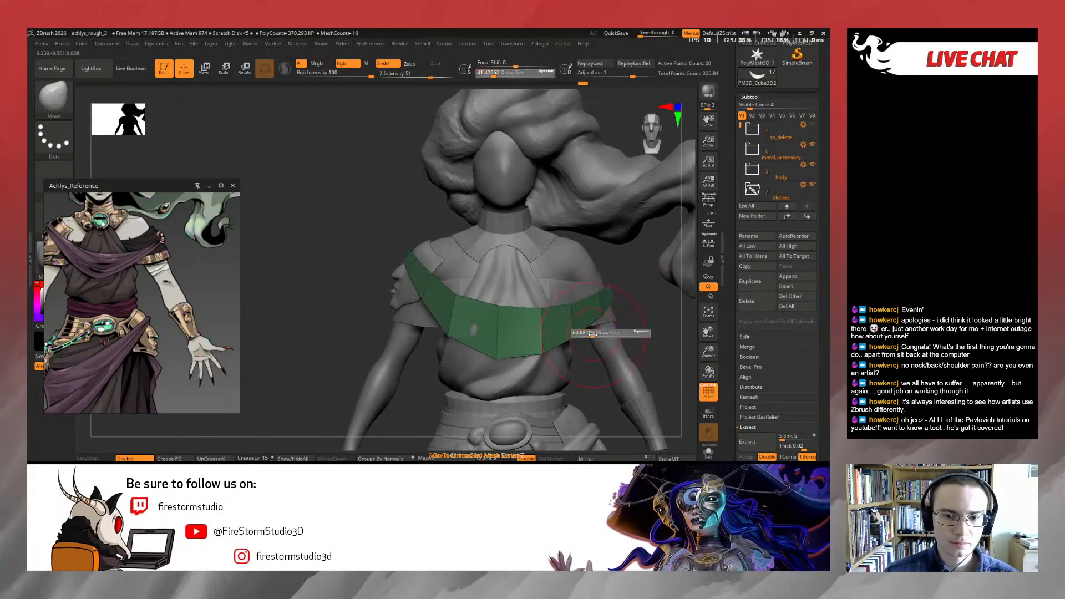
{"action": "left_click_drag", "start_coordinate": [593, 336], "coordinate": [589, 328]}
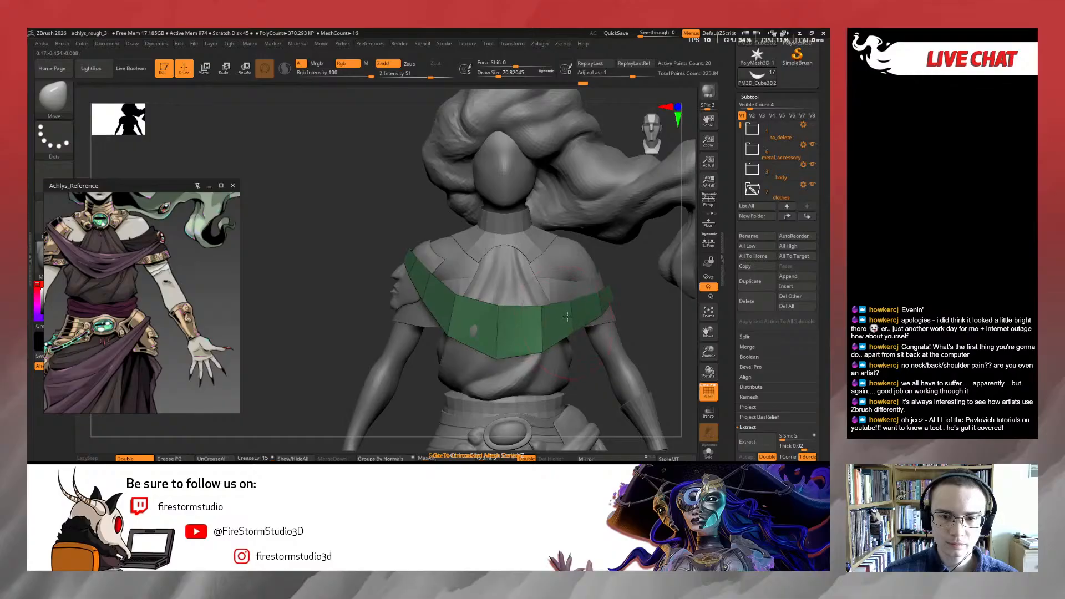
{"action": "key", "text": "s"}
{"action": "left_click_drag", "start_coordinate": [660, 325], "coordinate": [614, 316]}
{"action": "key", "text": "s"}
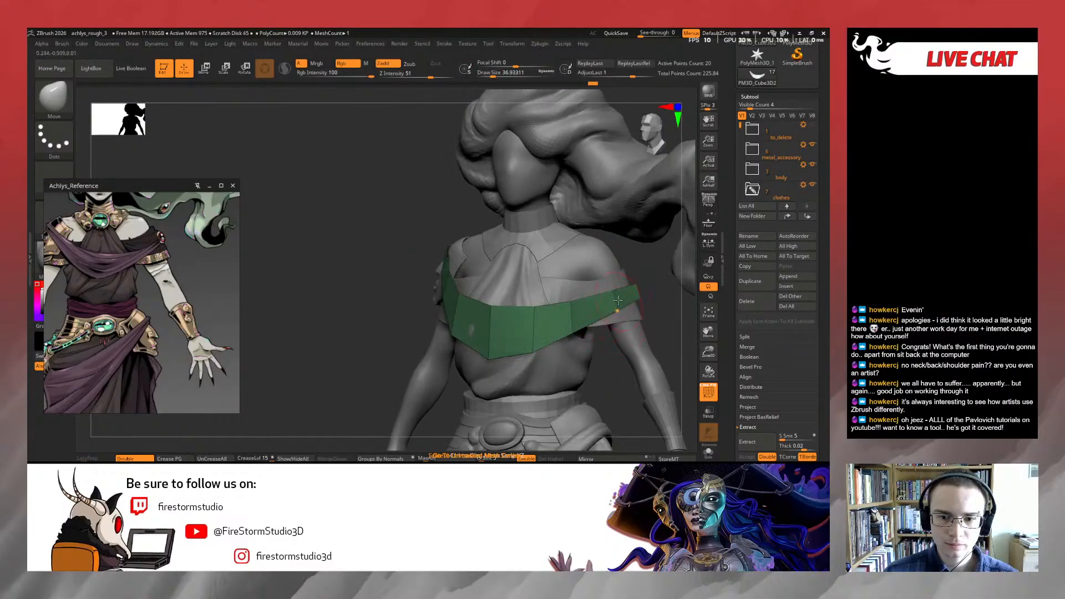
{"action": "right_click_drag", "start_coordinate": [620, 298], "coordinate": [630, 282]}
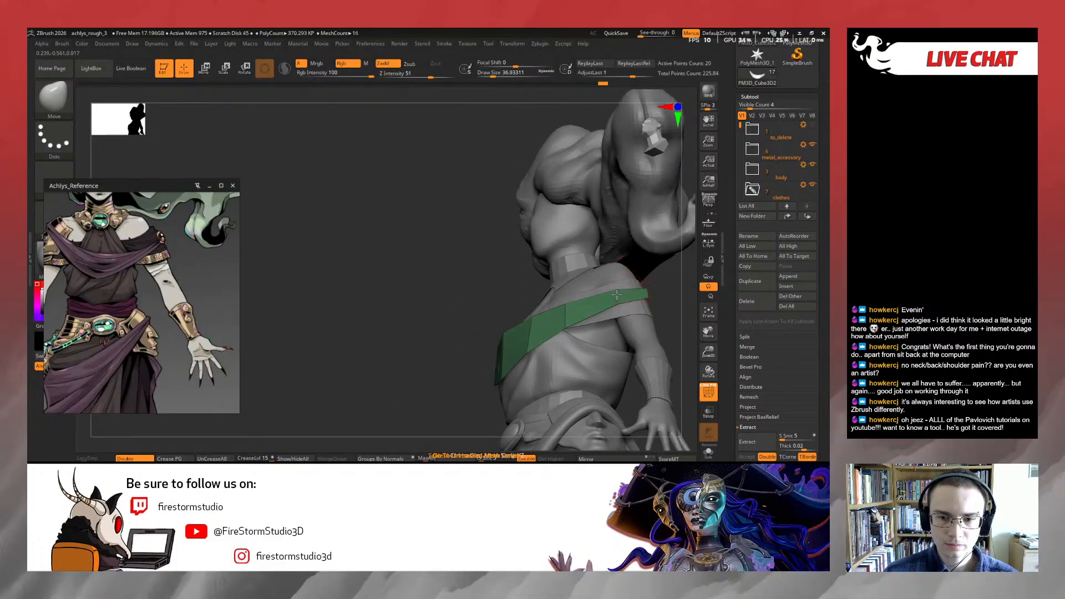
{"action": "left_click_drag", "start_coordinate": [607, 299], "coordinate": [612, 298]}
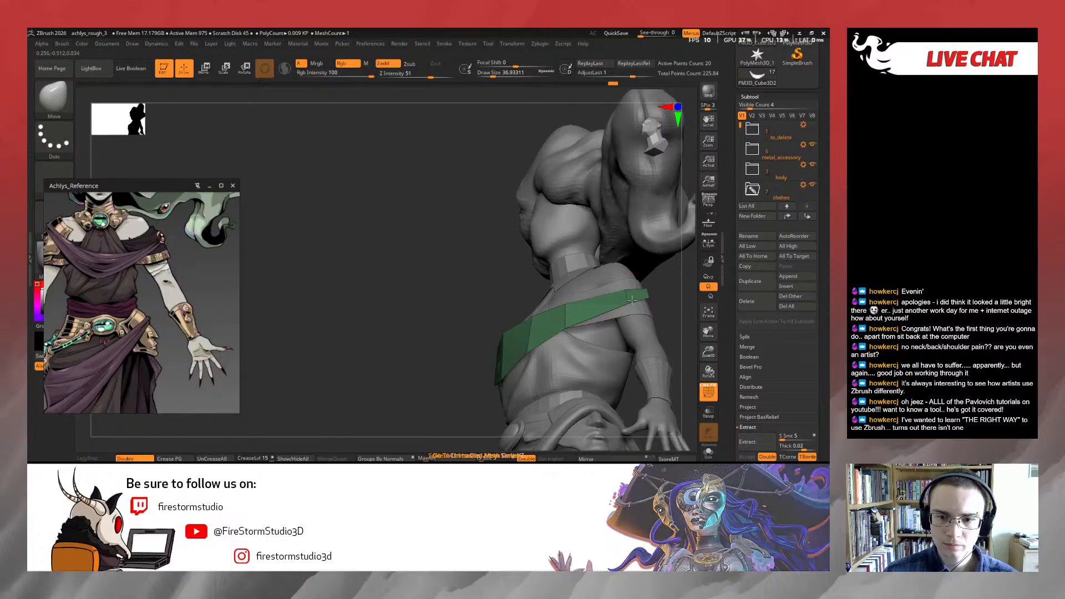
Insert an edge loop across the band between the chest and the shoulder without face armor, using ZModeler
{"action": "right_click_drag", "start_coordinate": [527, 273], "coordinate": [588, 278]}
{"action": "key", "text": "b"}
{"action": "key", "text": "m"}
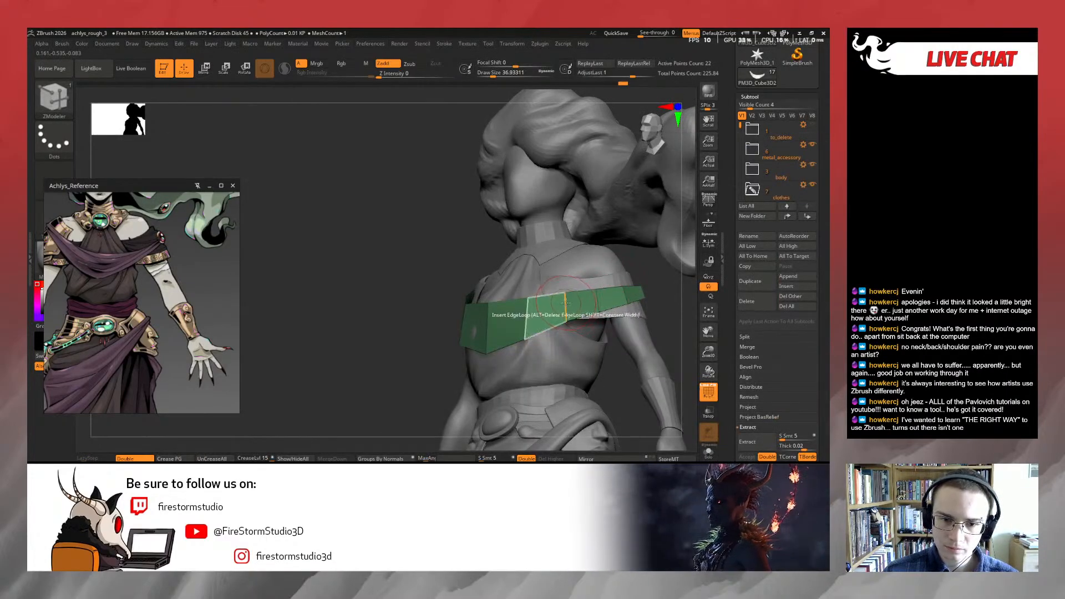
Reposition the points around the new edge loop using the Move brush at a draw size of about 56
{"action": "key", "text": "b"}
{"action": "key", "text": "m"}
{"action": "key", "text": "v"}
{"action": "key", "text": "s"}
{"action": "left_click_drag", "start_coordinate": [565, 306], "coordinate": [571, 306]}
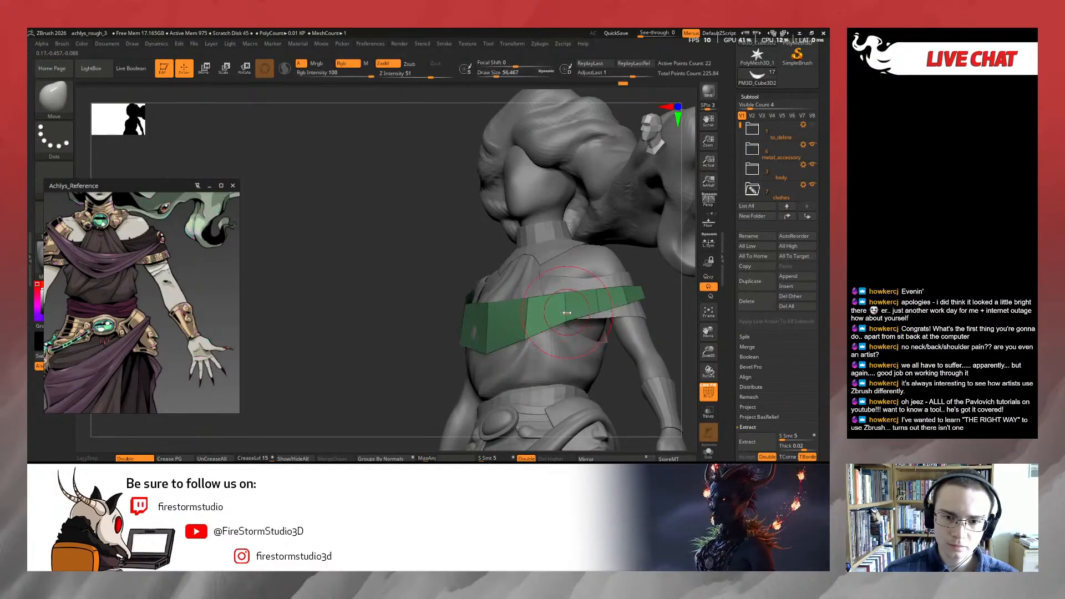
{"action": "right_click_drag", "start_coordinate": [588, 308], "coordinate": [661, 320]}
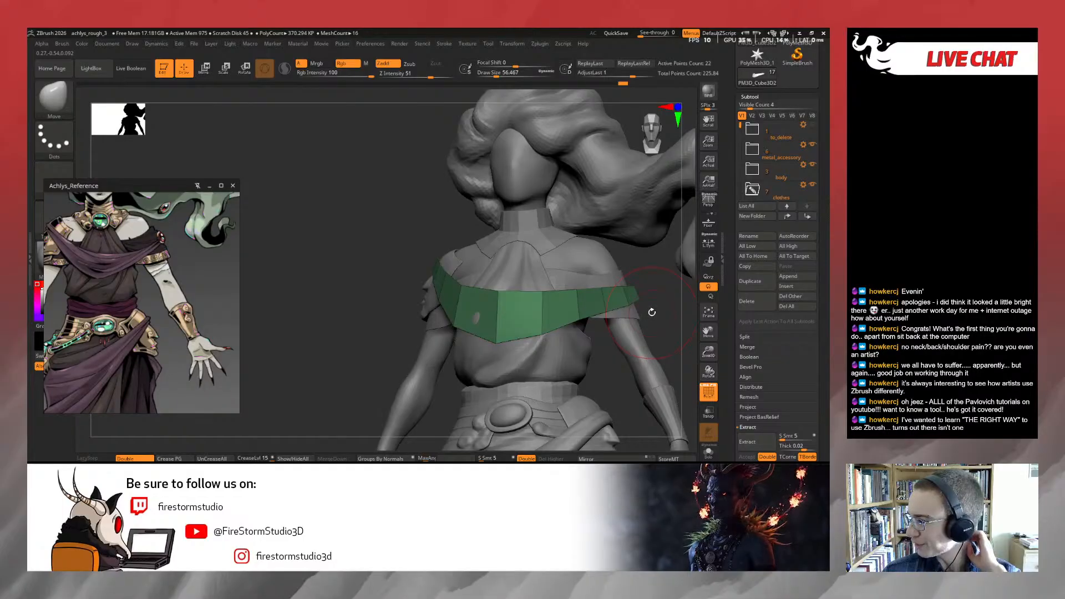
{"action": "right_click_drag", "start_coordinate": [659, 250], "coordinate": [552, 297]}
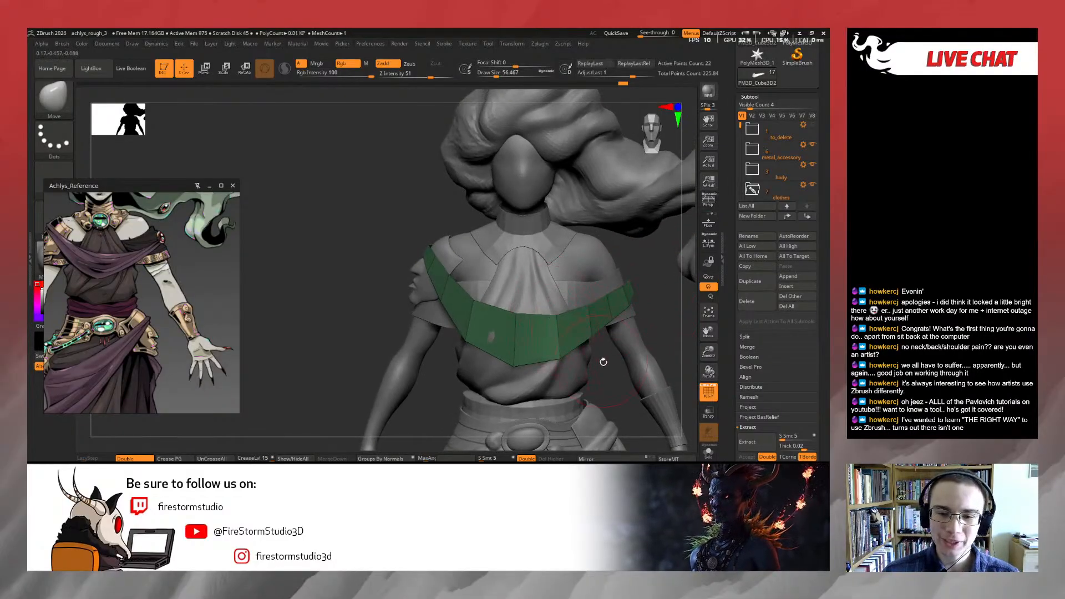
Adjust the band's slope toward both shoulders with a draw size of about 54
{"action": "mouse_move", "coordinate": [603, 362]}
{"action": "right_mouse_down"}
{"action": "mouse_move", "coordinate": [547, 358]}
{"action": "mouse_move", "coordinate": [615, 351]}
{"action": "right_mouse_up"}
{"action": "key", "text": "s"}
{"action": "left_click_drag", "start_coordinate": [613, 349], "coordinate": [611, 347]}
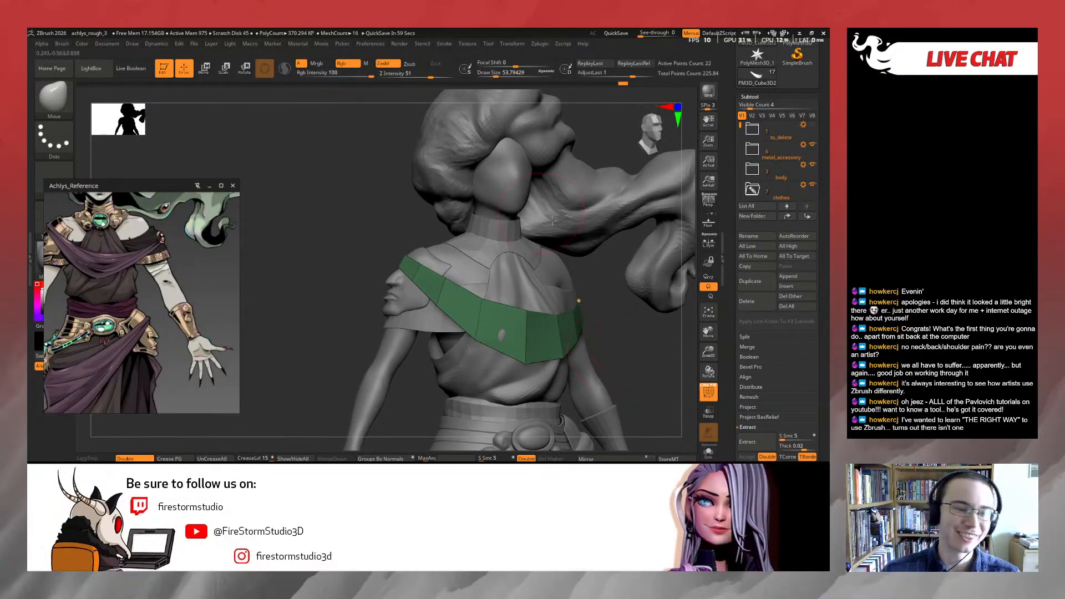
{"action": "right_click_drag", "start_coordinate": [623, 323], "coordinate": [610, 342]}
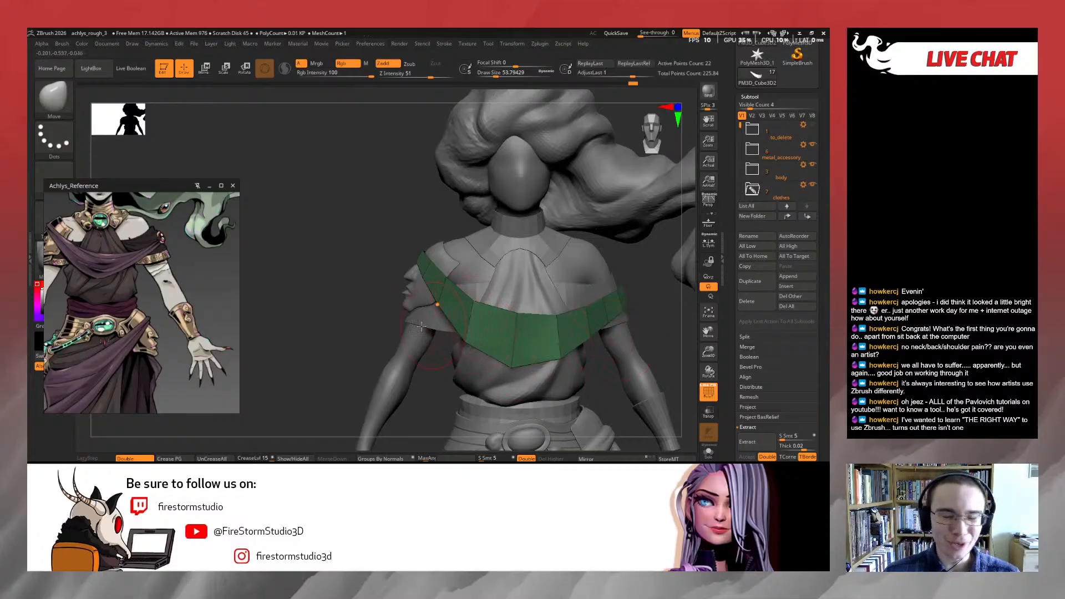
{"action": "right_click_drag", "start_coordinate": [421, 328], "coordinate": [390, 320]}
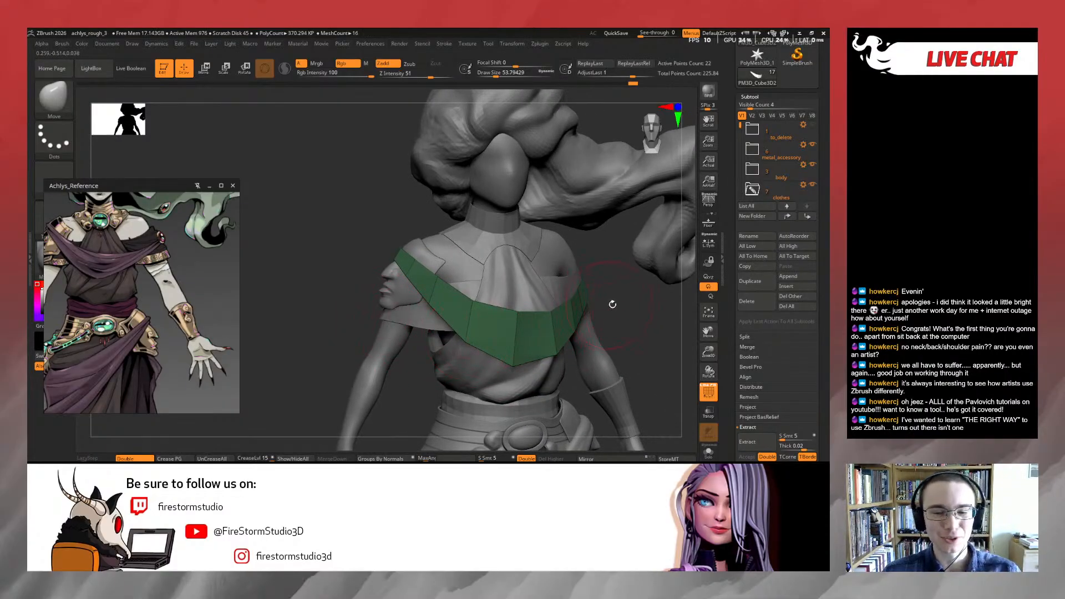
{"action": "right_click_drag", "start_coordinate": [613, 304], "coordinate": [521, 323]}
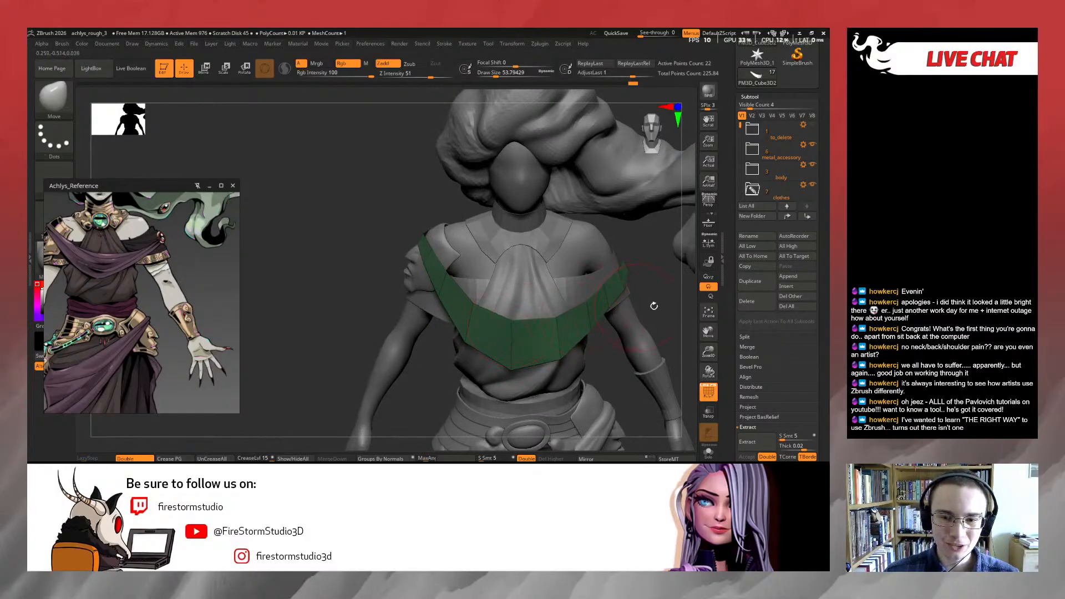
{"action": "mouse_move", "coordinate": [653, 306]}
{"action": "left_mouse_down"}
{"action": "mouse_move", "coordinate": [511, 303]}
{"action": "mouse_move", "coordinate": [644, 297]}
{"action": "left_mouse_up"}
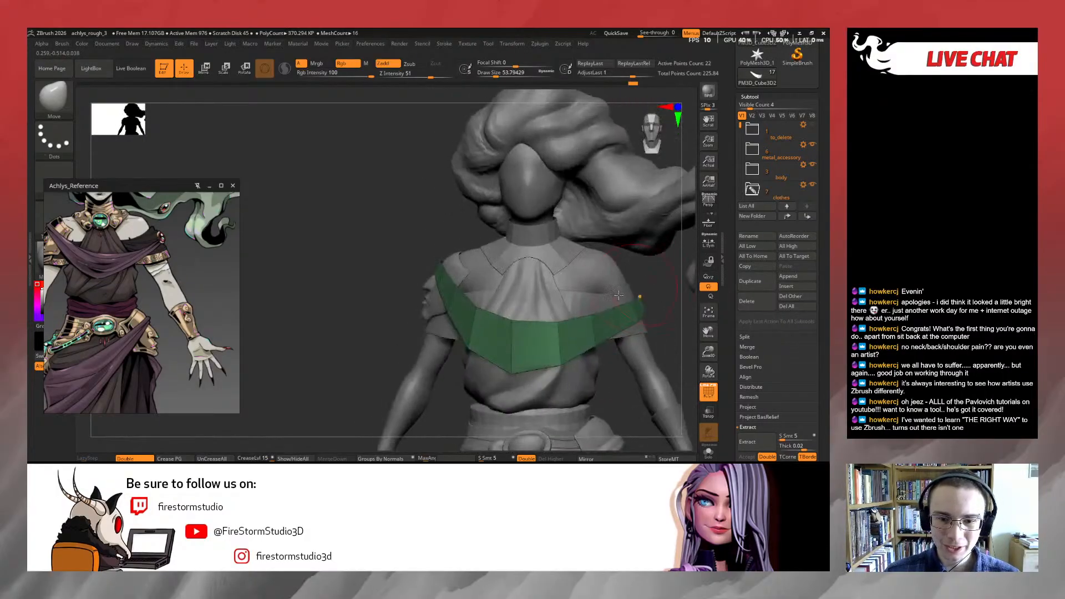
Refine the band's front panels and its face-armor side, using draw sizes of about 49 and 68
{"action": "key", "text": "s"}
{"action": "left_click_drag", "start_coordinate": [580, 328], "coordinate": [577, 328]}
{"action": "mouse_move", "coordinate": [635, 344]}
{"action": "right_mouse_down"}
{"action": "mouse_move", "coordinate": [604, 295]}
{"action": "mouse_move", "coordinate": [627, 316]}
{"action": "mouse_move", "coordinate": [572, 335]}
{"action": "mouse_move", "coordinate": [479, 335]}
{"action": "right_mouse_up"}
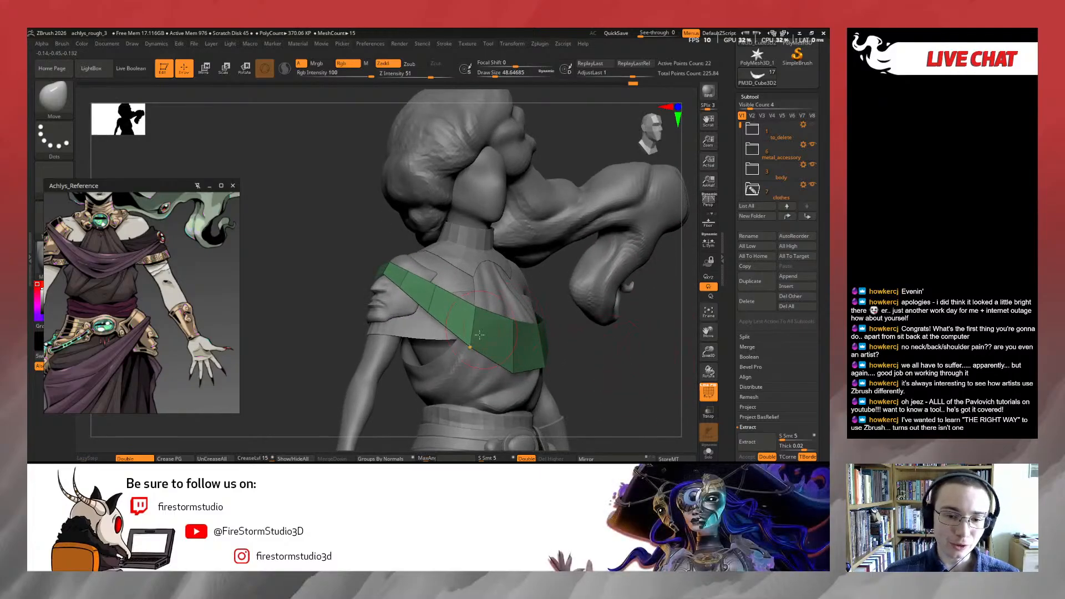
{"action": "right_click_drag", "start_coordinate": [561, 331], "coordinate": [458, 298]}
{"action": "key", "text": "s"}
{"action": "left_click_drag", "start_coordinate": [458, 298], "coordinate": [493, 285]}
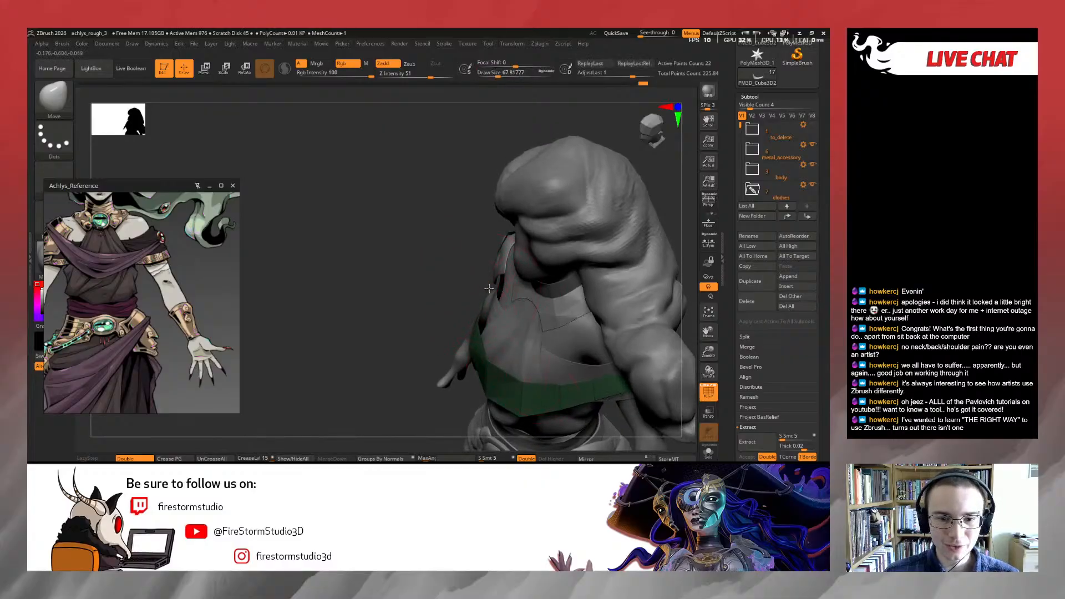
{"action": "right_click_drag", "start_coordinate": [461, 282], "coordinate": [532, 245]}
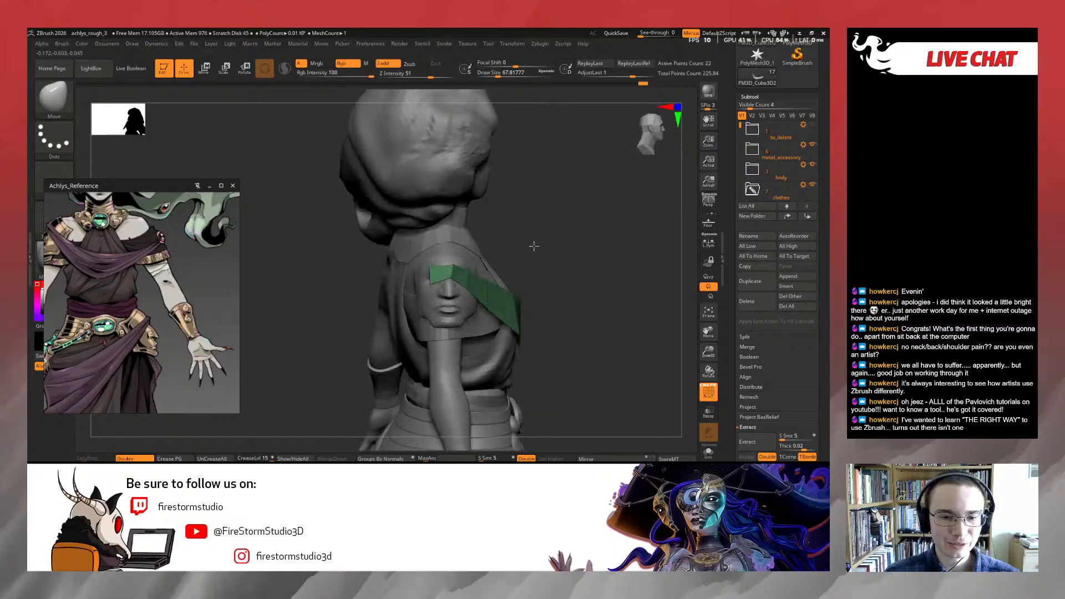
Fit the band's narrow end over the face-shaped shoulder armor with a draw size of about 23
{"action": "key", "text": "s"}
{"action": "left_click_drag", "start_coordinate": [477, 278], "coordinate": [468, 278]}
{"action": "right_click_drag", "start_coordinate": [547, 248], "coordinate": [438, 257], "text": "ctrl"}
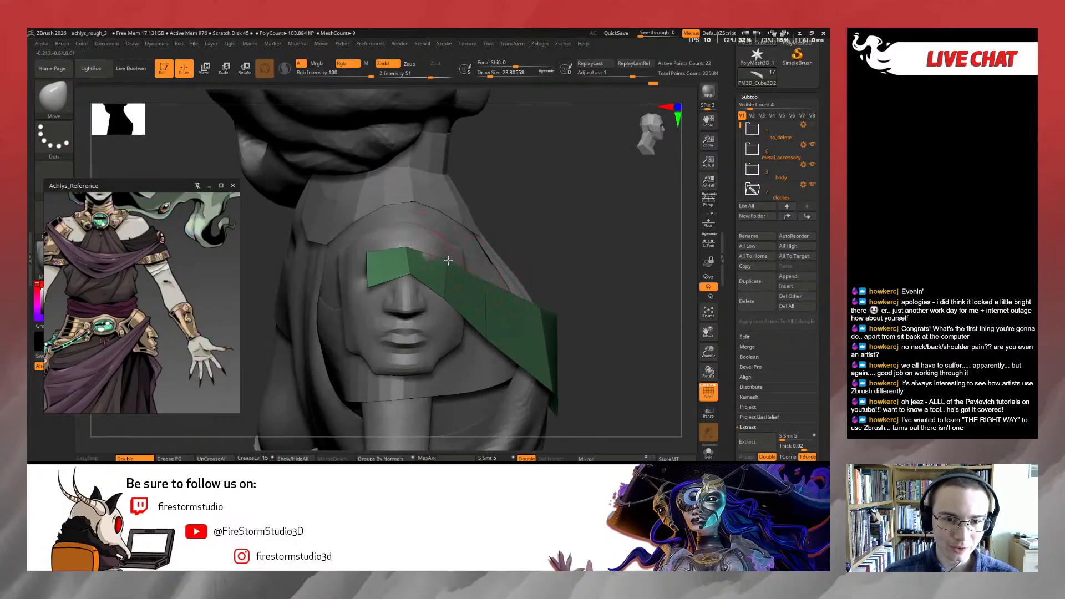
{"action": "right_click_drag", "start_coordinate": [565, 241], "coordinate": [438, 249]}
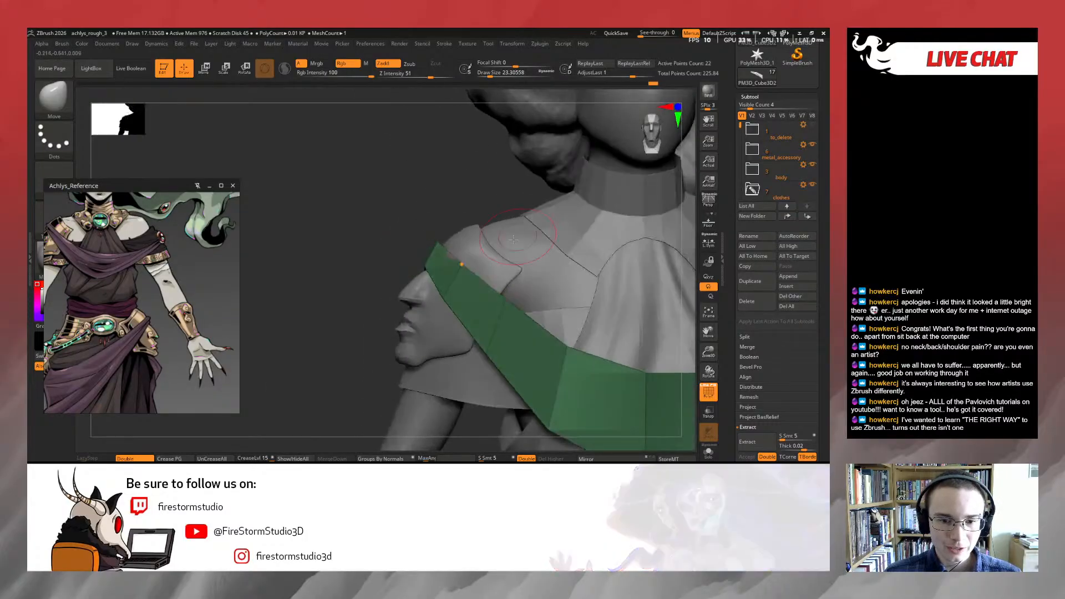
Adjust the band's silhouette at the face-armor shoulder with a draw size of about 46
{"action": "right_click_drag", "start_coordinate": [354, 329], "coordinate": [388, 306], "text": "ctrl"}
{"action": "key", "text": "s"}
{"action": "left_click_drag", "start_coordinate": [429, 281], "coordinate": [435, 281]}
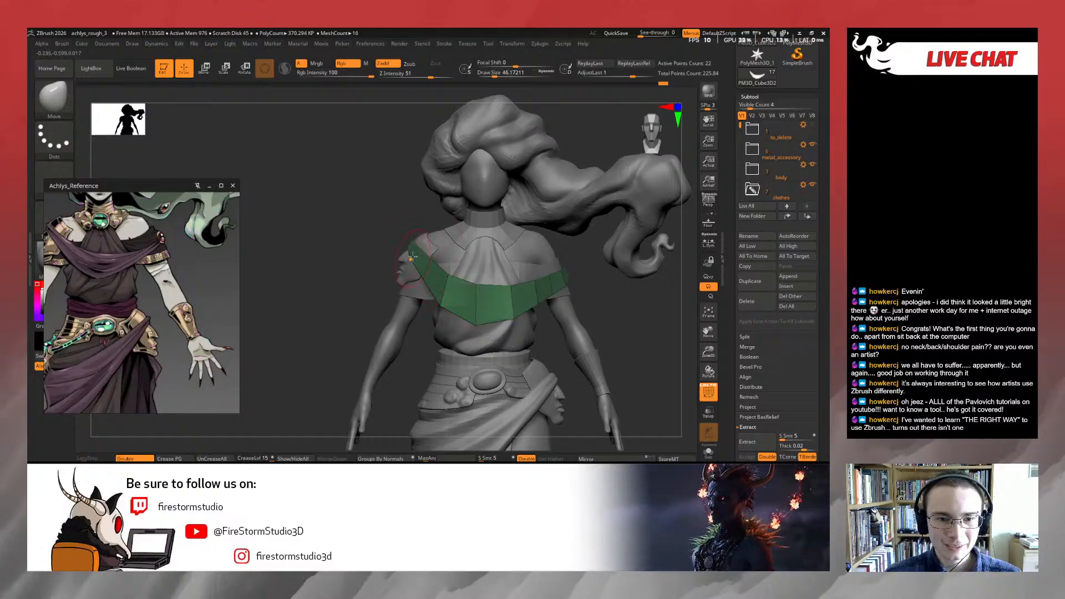
{"action": "left_click_drag", "start_coordinate": [418, 248], "coordinate": [417, 249]}
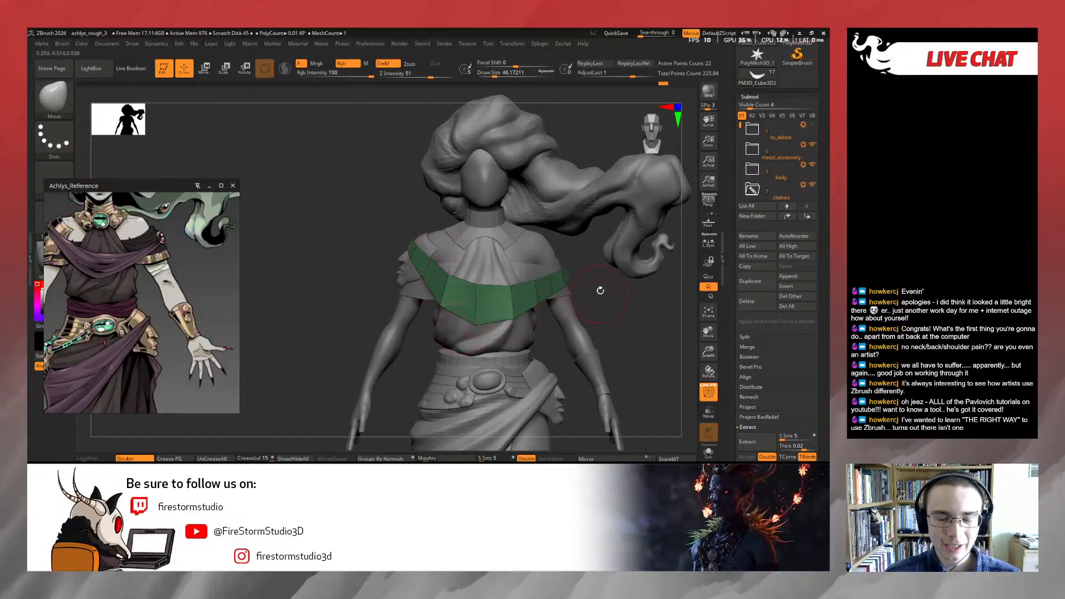
Shape the band's outer end at the shoulder without face armor, using draw sizes of about 27 and 54
{"action": "mouse_move", "coordinate": [601, 290]}
{"action": "right_mouse_down"}
{"action": "mouse_move", "coordinate": [601, 349]}
{"action": "mouse_move", "coordinate": [646, 297]}
{"action": "mouse_move", "coordinate": [565, 281]}
{"action": "right_mouse_up"}
{"action": "key", "text": "s"}
{"action": "left_click", "coordinate": [560, 281]}
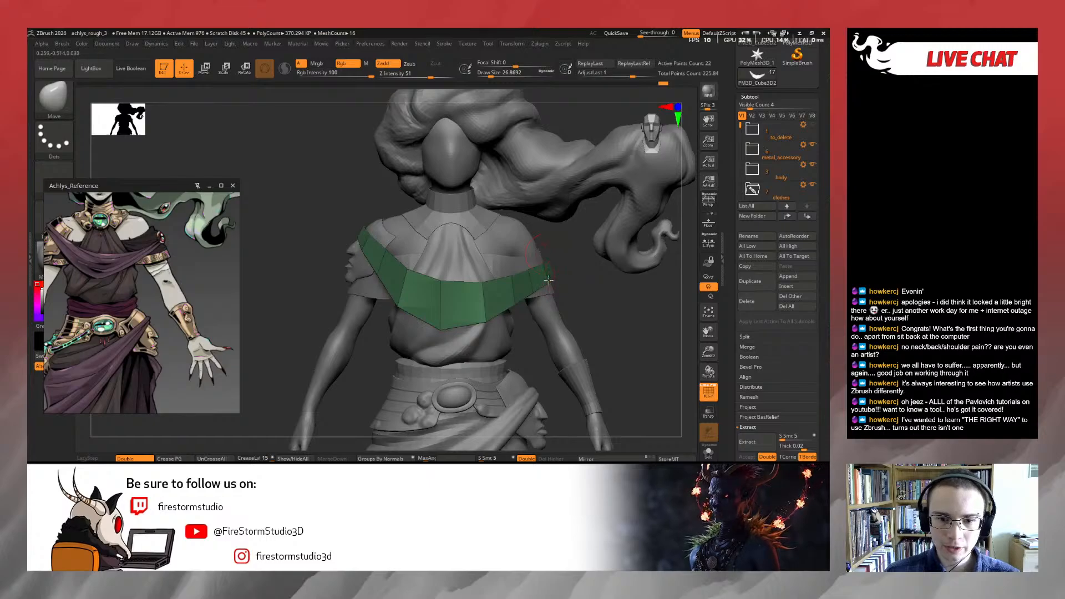
{"action": "left_click_drag", "start_coordinate": [548, 280], "coordinate": [550, 274]}
{"action": "right_click_drag", "start_coordinate": [570, 258], "coordinate": [572, 268], "text": "ctrl"}
{"action": "key", "text": "s"}
{"action": "left_click_drag", "start_coordinate": [572, 269], "coordinate": [577, 270]}
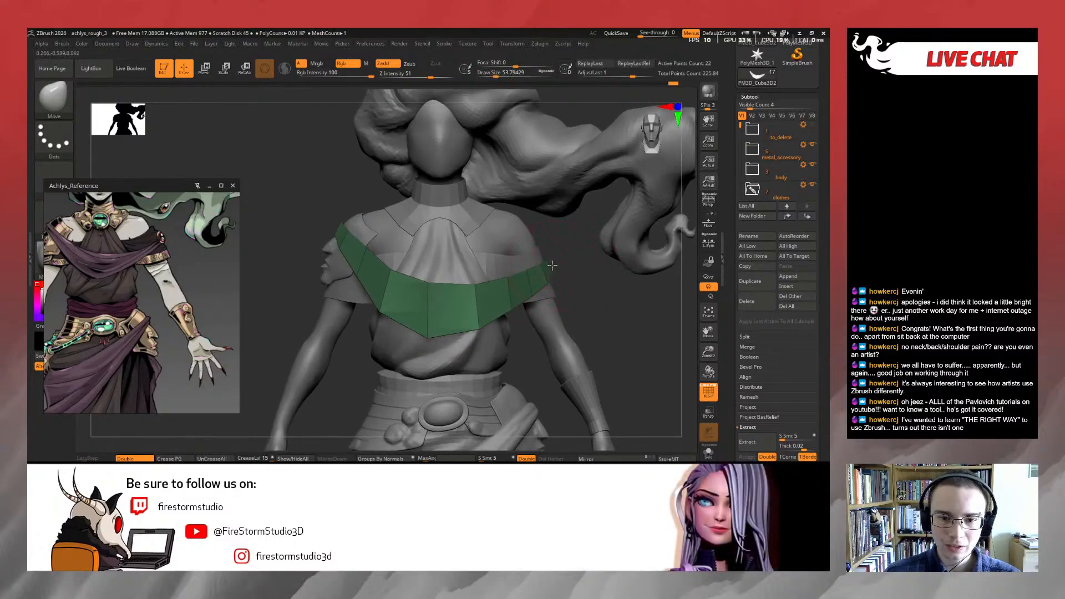
Fine-tune the band's segments along the side of the chest without face armor with a draw size of about 35
{"action": "right_click_drag", "start_coordinate": [551, 266], "coordinate": [550, 268]}
{"action": "key", "text": "s"}
{"action": "left_click_drag", "start_coordinate": [556, 268], "coordinate": [553, 268]}
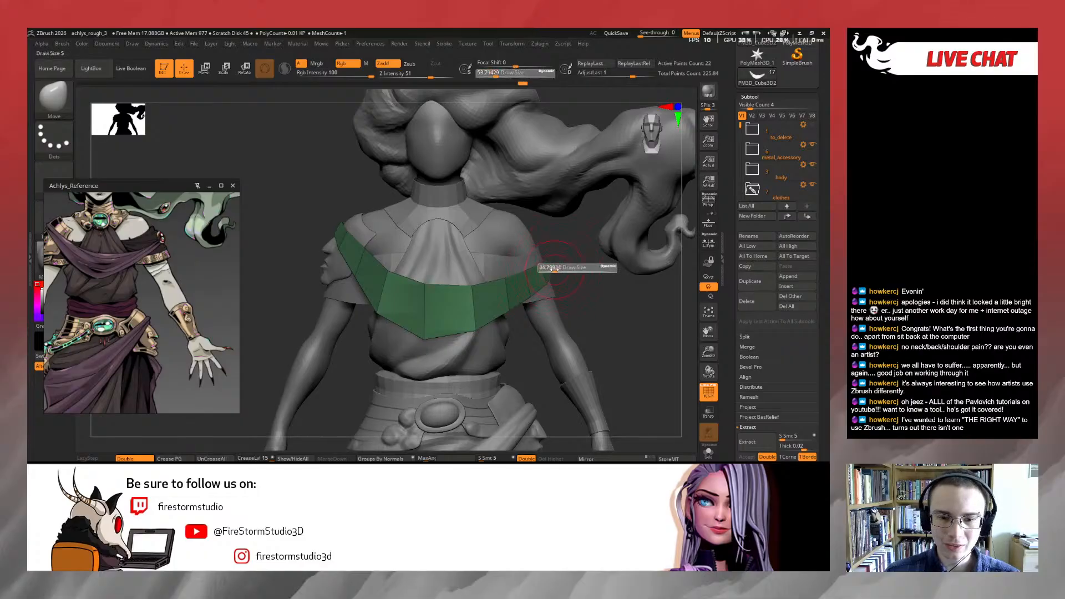
{"action": "right_click_drag", "start_coordinate": [610, 270], "coordinate": [569, 283]}
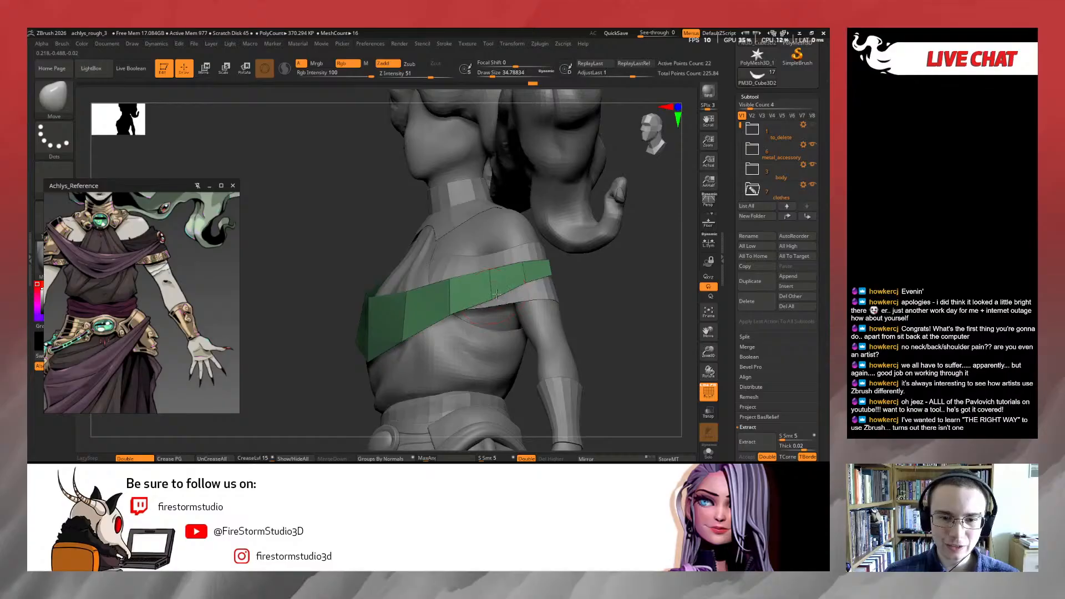
{"action": "mouse_move", "coordinate": [560, 284]}
{"action": "right_mouse_down"}
{"action": "mouse_move", "coordinate": [582, 285]}
{"action": "mouse_move", "coordinate": [577, 299]}
{"action": "mouse_move", "coordinate": [534, 274]}
{"action": "mouse_move", "coordinate": [531, 329]}
{"action": "mouse_move", "coordinate": [568, 259]}
{"action": "mouse_move", "coordinate": [531, 309]}
{"action": "right_mouse_up"}
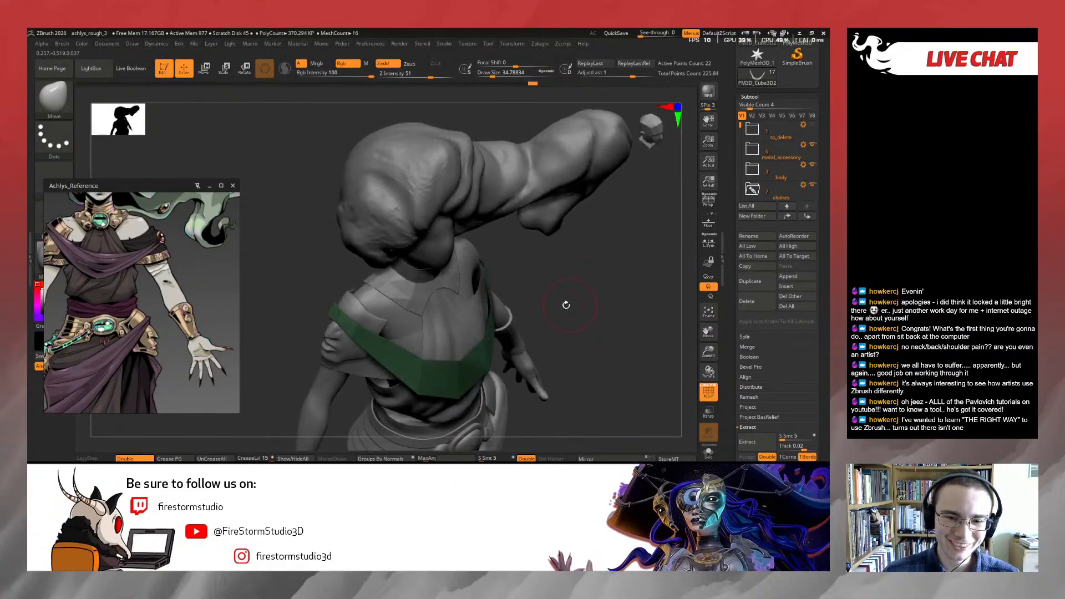
Refine the band's drape over the lower chest and its side segments, using draw sizes of about 62 and 35
{"action": "key", "text": "s"}
{"action": "left_click_drag", "start_coordinate": [536, 309], "coordinate": [534, 308]}
{"action": "right_click_drag", "start_coordinate": [533, 307], "coordinate": [528, 287]}
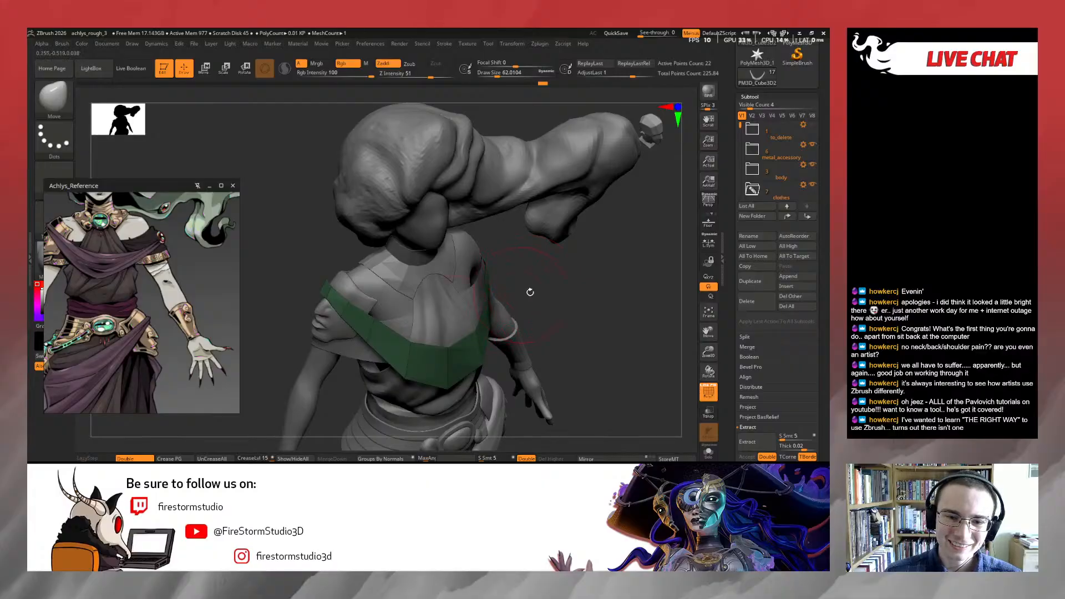
{"action": "mouse_move", "coordinate": [530, 291]}
{"action": "right_mouse_down"}
{"action": "mouse_move", "coordinate": [446, 276]}
{"action": "mouse_move", "coordinate": [529, 265]}
{"action": "mouse_move", "coordinate": [363, 248]}
{"action": "mouse_move", "coordinate": [361, 273]}
{"action": "mouse_move", "coordinate": [526, 299]}
{"action": "right_mouse_up"}
{"action": "key", "text": "s"}
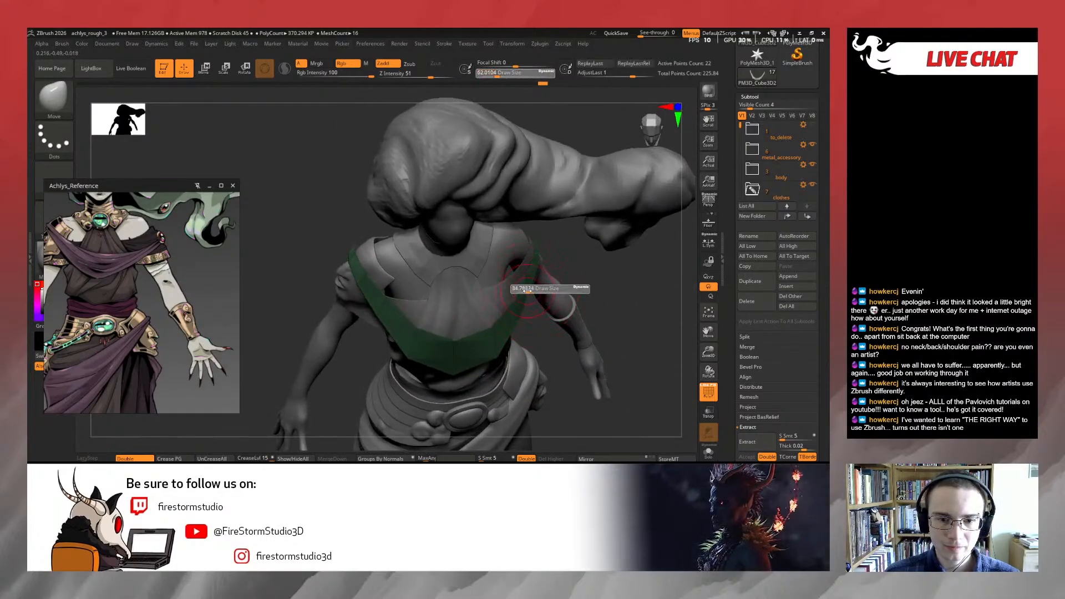
{"action": "left_click", "coordinate": [526, 289]}
{"action": "mouse_move", "coordinate": [527, 289]}
{"action": "right_mouse_down"}
{"action": "mouse_move", "coordinate": [571, 257]}
{"action": "mouse_move", "coordinate": [492, 178]}
{"action": "mouse_move", "coordinate": [526, 289]}
{"action": "right_mouse_up"}
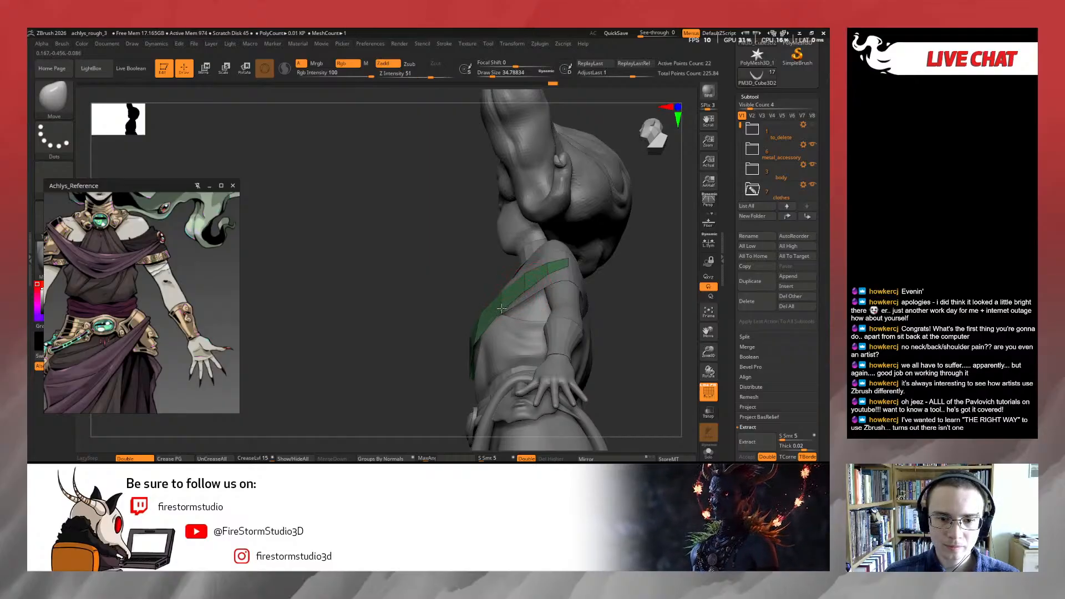
{"action": "right_click_drag", "start_coordinate": [472, 264], "coordinate": [527, 267]}
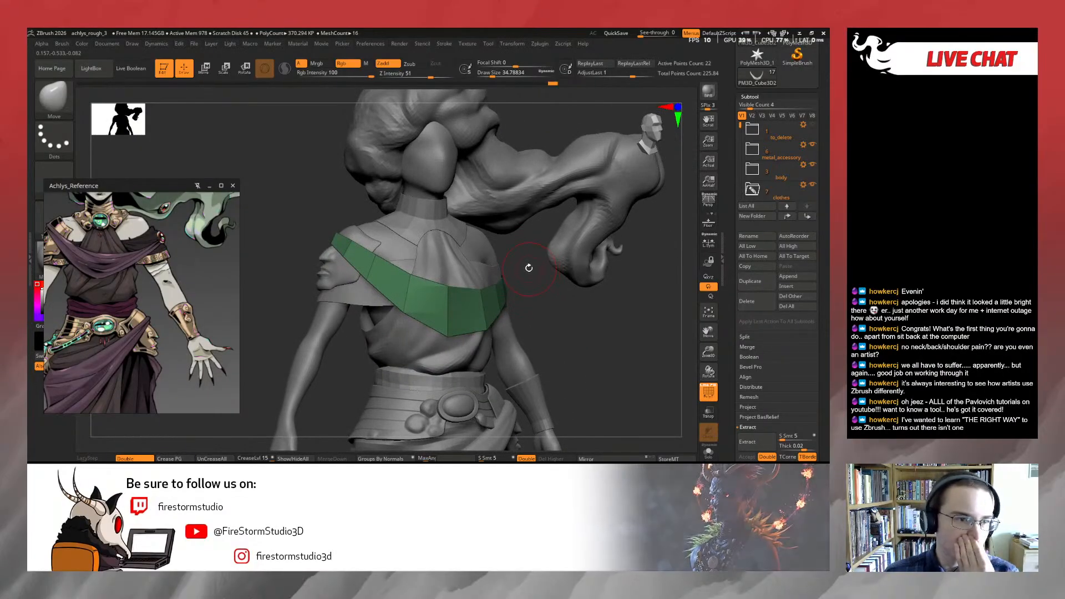
Crease the band along its polygroup border and check its subdivided shape without the polyframe
{"action": "left_click", "coordinate": [708, 395]}
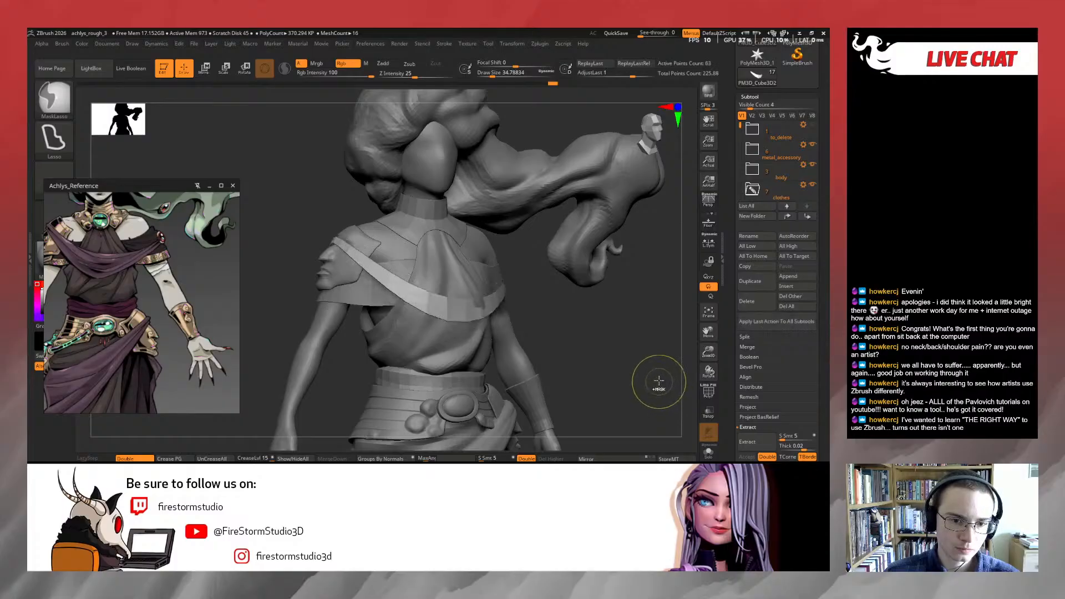
{"action": "left_click", "coordinate": [190, 458]}
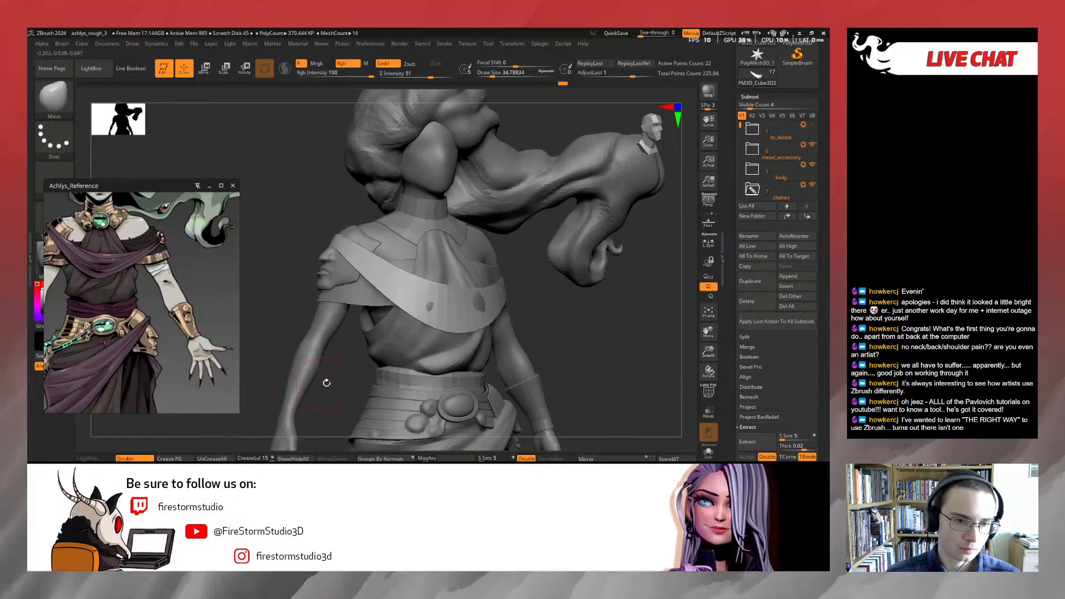
{"action": "left_click_drag", "start_coordinate": [335, 383], "coordinate": [325, 384]}
{"action": "mouse_move", "coordinate": [550, 297]}
{"action": "left_mouse_down"}
{"action": "mouse_move", "coordinate": [623, 311]}
{"action": "mouse_move", "coordinate": [551, 302]}
{"action": "left_mouse_up"}
Adjust the band's front section over the chest from the side, using draw sizes of about 51 and 20
{"action": "key", "text": "s"}
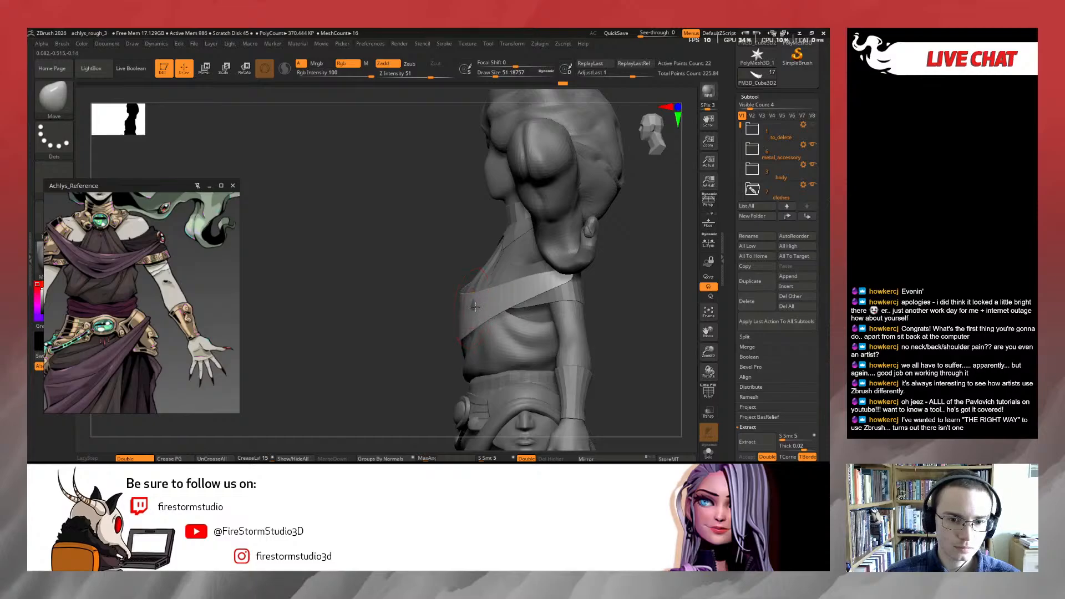
{"action": "mouse_move", "coordinate": [479, 307]}
{"action": "left_mouse_down"}
{"action": "mouse_move", "coordinate": [419, 313]}
{"action": "mouse_move", "coordinate": [435, 328]}
{"action": "left_mouse_up"}
{"action": "key", "text": "s"}
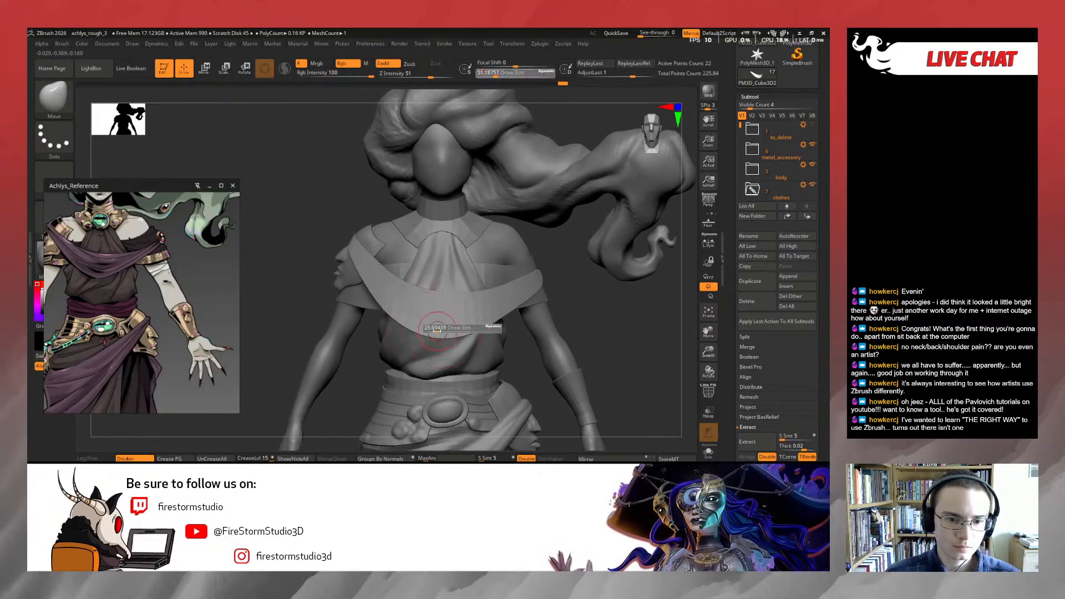
Show the band's polyframe and set the ZModeler edge action to Crease
{"action": "left_click", "coordinate": [707, 395]}
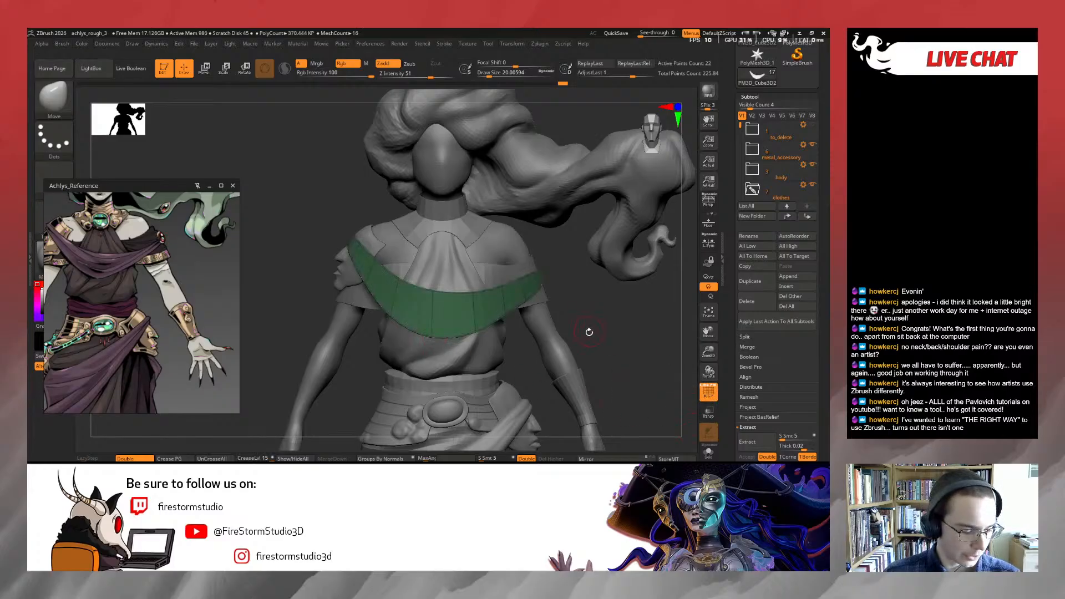
{"action": "key", "text": "b"}
{"action": "key", "text": "m"}
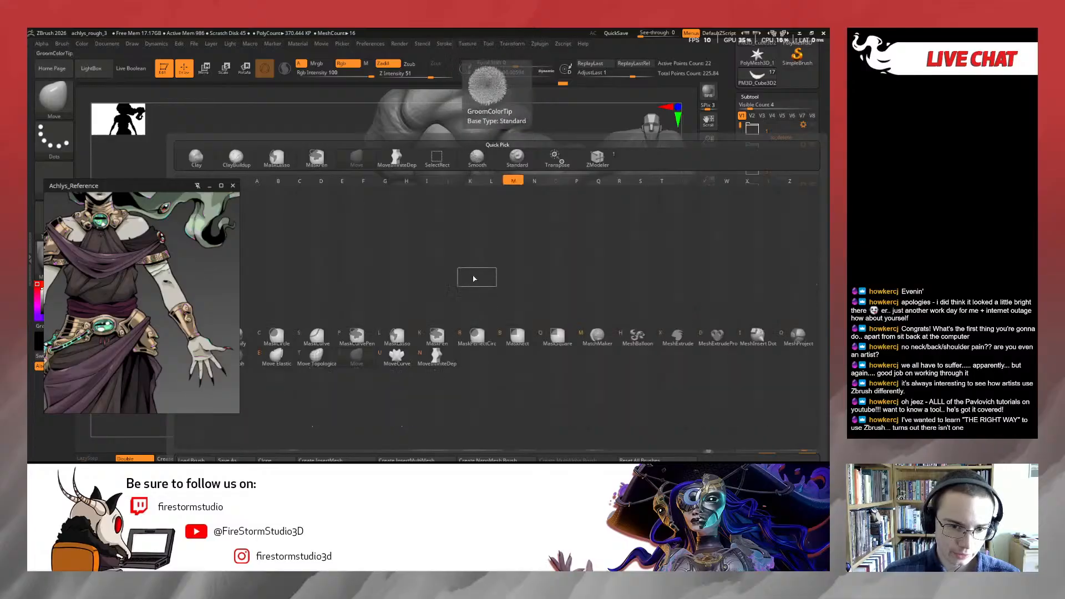
{"action": "key", "text": "v"}
{"action": "key", "text": "b"}
{"action": "key", "text": "z"}
{"action": "key", "text": "m"}
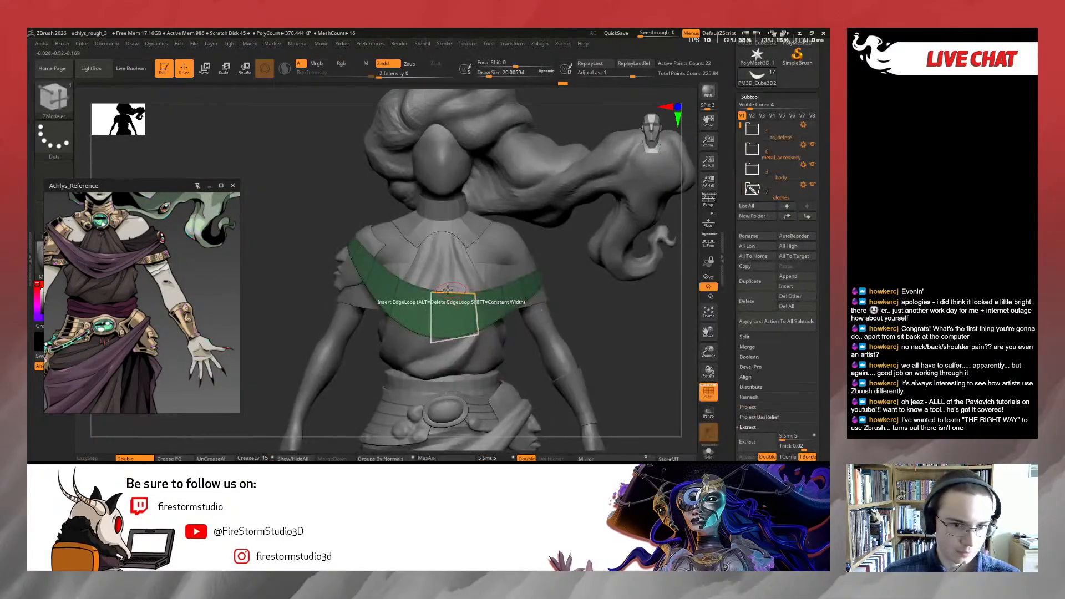
{"action": "key", "text": "space"}
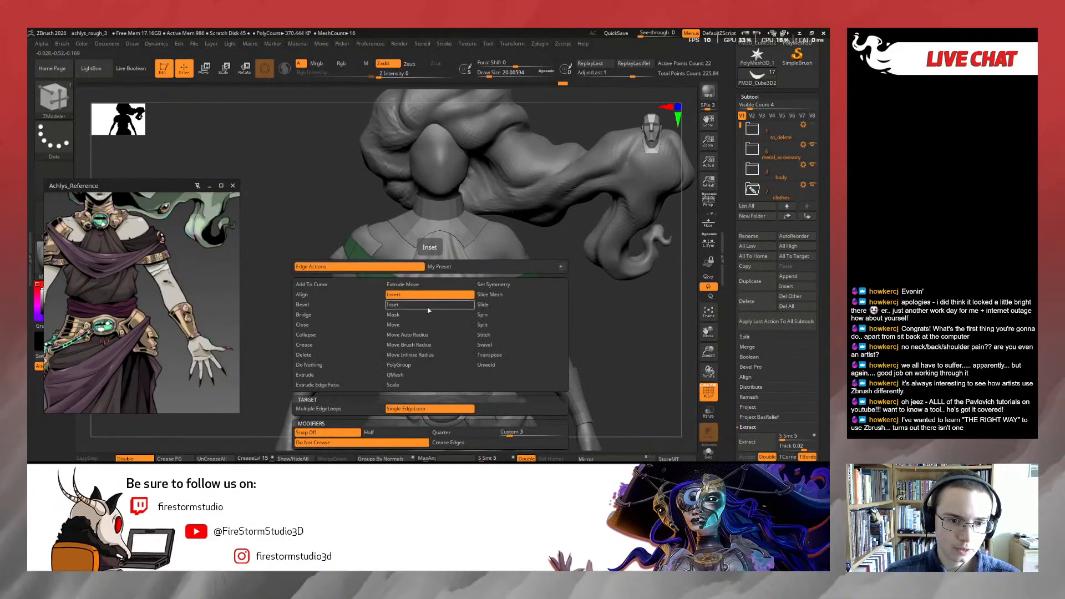
{"action": "left_click", "coordinate": [353, 344]}
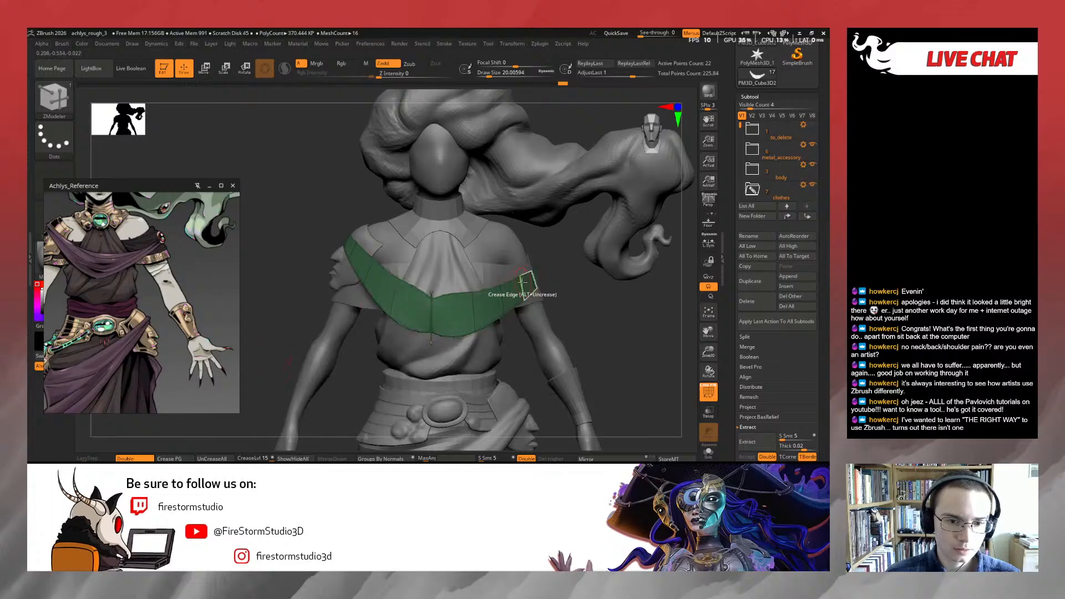
Bring the band to its smoother subdivision level and hide its polyframe
{"action": "left_click_drag", "start_coordinate": [566, 297], "coordinate": [654, 344]}
{"action": "left_click", "coordinate": [702, 392]}
{"action": "mouse_move", "coordinate": [588, 316]}
{"action": "left_mouse_down", "text": "alt"}
{"action": "mouse_move", "coordinate": [582, 344]}
{"action": "mouse_move", "coordinate": [527, 341]}
{"action": "mouse_move", "coordinate": [570, 342]}
{"action": "mouse_move", "coordinate": [571, 332]}
{"action": "left_mouse_up", "text": "alt"}
{"action": "key", "text": "ctrl+z"}
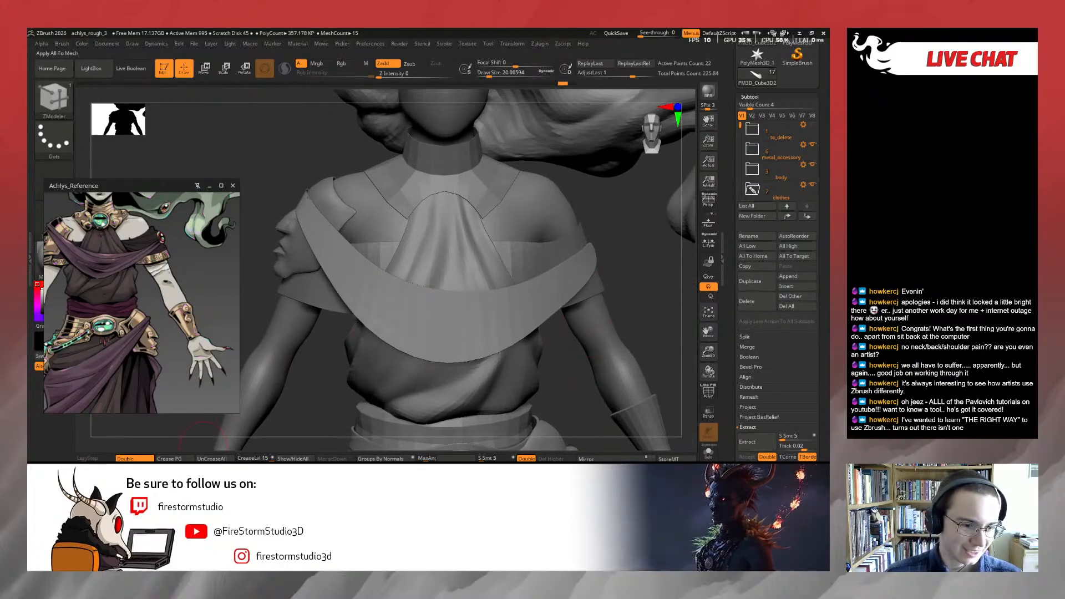
Refine the band's central chest section with the Move Topological brush, with the polyframe shown
{"action": "key", "text": "b"}
{"action": "key", "text": "m"}
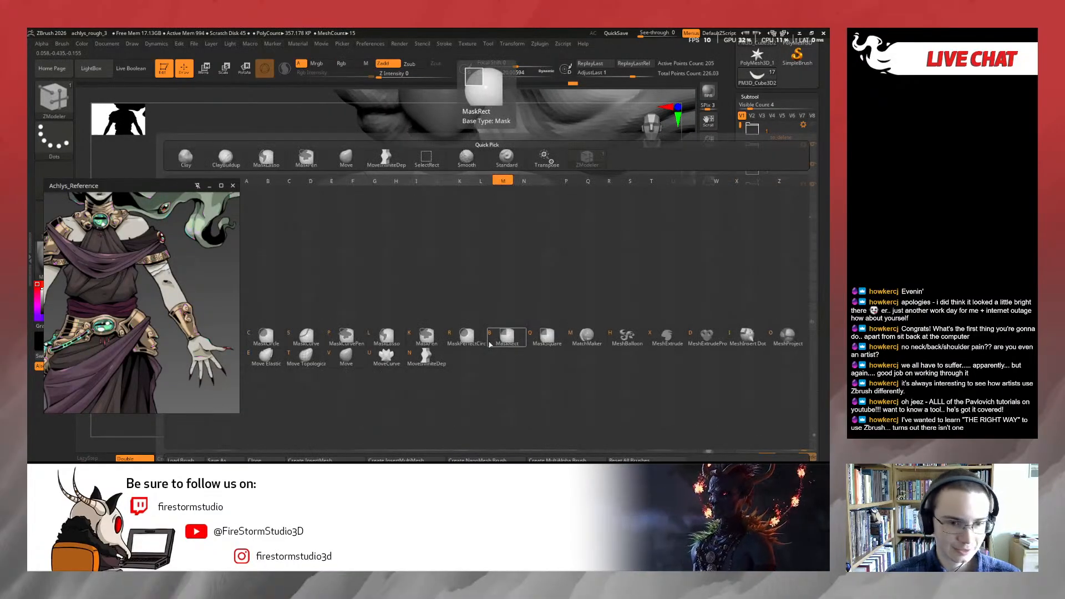
{"action": "key", "text": "t"}
{"action": "left_click", "coordinate": [708, 451]}
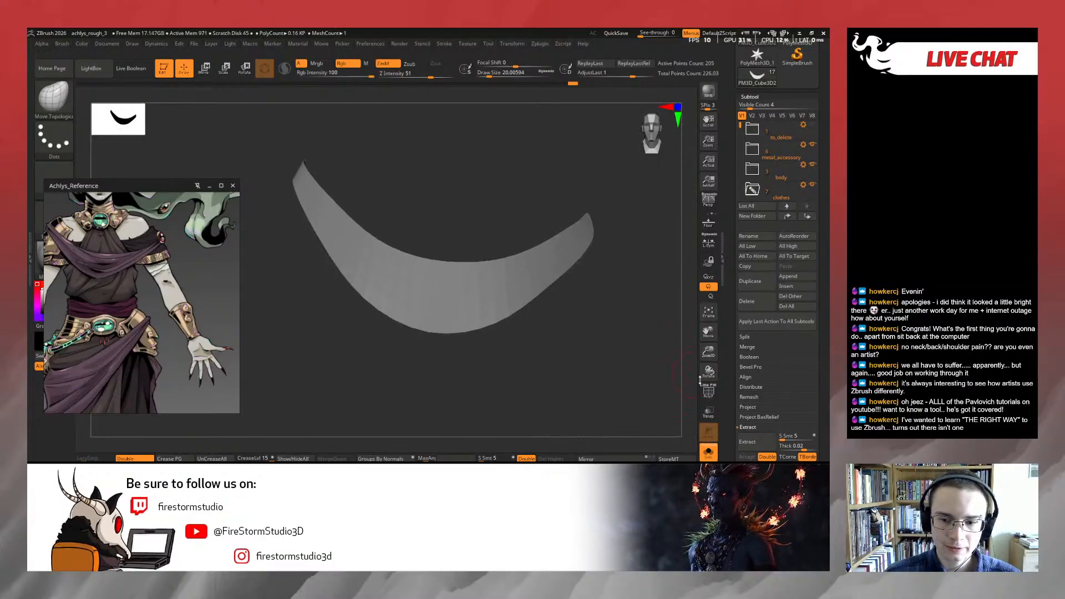
{"action": "key", "text": "shift+f"}
{"action": "left_click", "coordinate": [709, 451]}
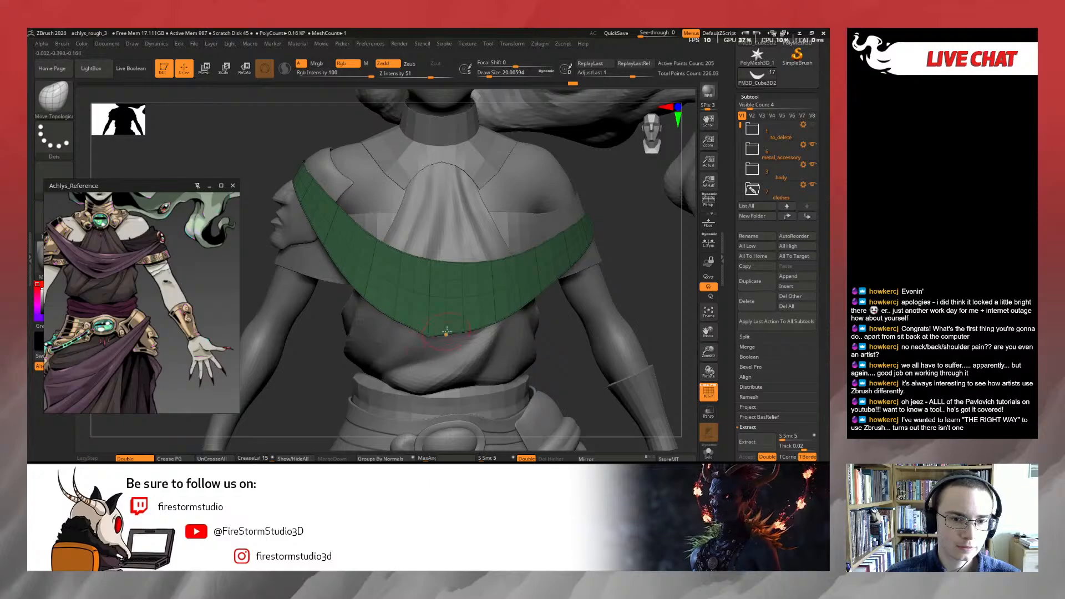
{"action": "key", "text": "s"}
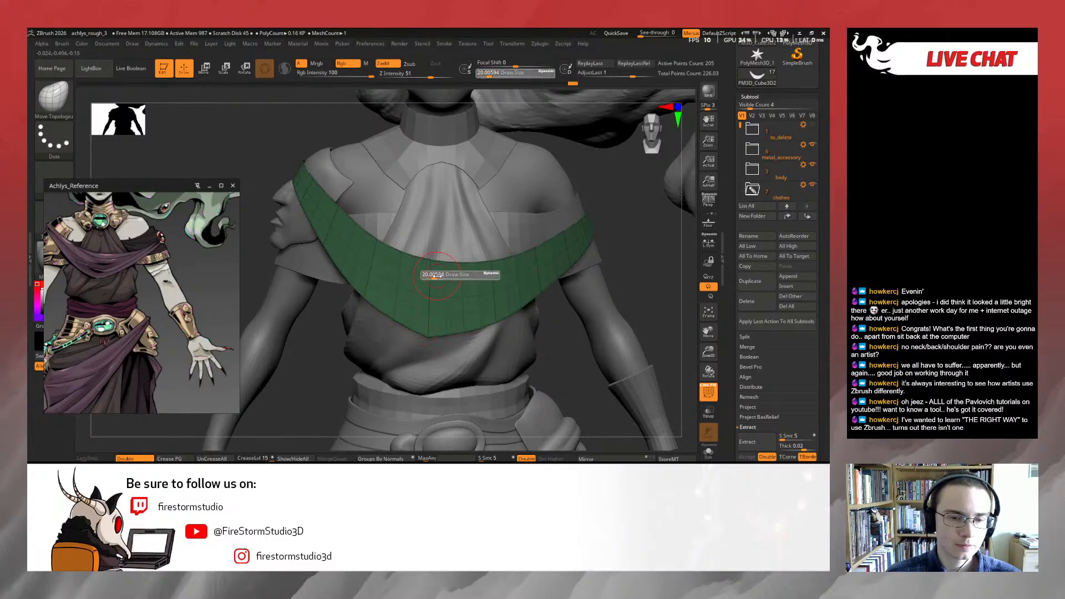
{"action": "left_click_drag", "start_coordinate": [432, 276], "coordinate": [438, 276]}
{"action": "mouse_move", "coordinate": [618, 234]}
{"action": "left_mouse_down"}
{"action": "mouse_move", "coordinate": [485, 239]}
{"action": "mouse_move", "coordinate": [610, 245]}
{"action": "left_mouse_up"}
Shape the band along the chest side and the face-armor shoulder with Move Topological, using draw sizes of about 27 and 41
{"action": "key", "text": "s"}
{"action": "left_click_drag", "start_coordinate": [612, 248], "coordinate": [584, 263]}
{"action": "mouse_move", "coordinate": [576, 248]}
{"action": "left_mouse_down"}
{"action": "mouse_move", "coordinate": [639, 265]}
{"action": "mouse_move", "coordinate": [655, 280]}
{"action": "left_mouse_up"}
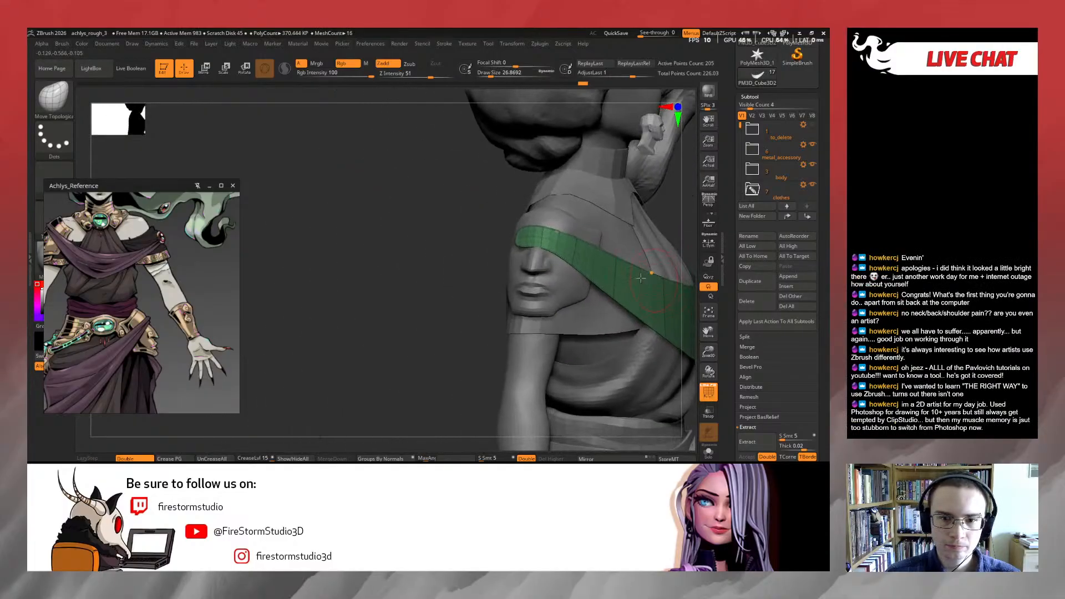
{"action": "key", "text": "s"}
{"action": "left_click_drag", "start_coordinate": [558, 238], "coordinate": [580, 259]}
{"action": "left_click_drag", "start_coordinate": [505, 284], "coordinate": [357, 309]}
Examine the back view in the Achlys reference and compare how the band wraps around the character's shoulders
{"action": "left_click_drag", "start_coordinate": [230, 332], "coordinate": [185, 270], "text": "alt"}
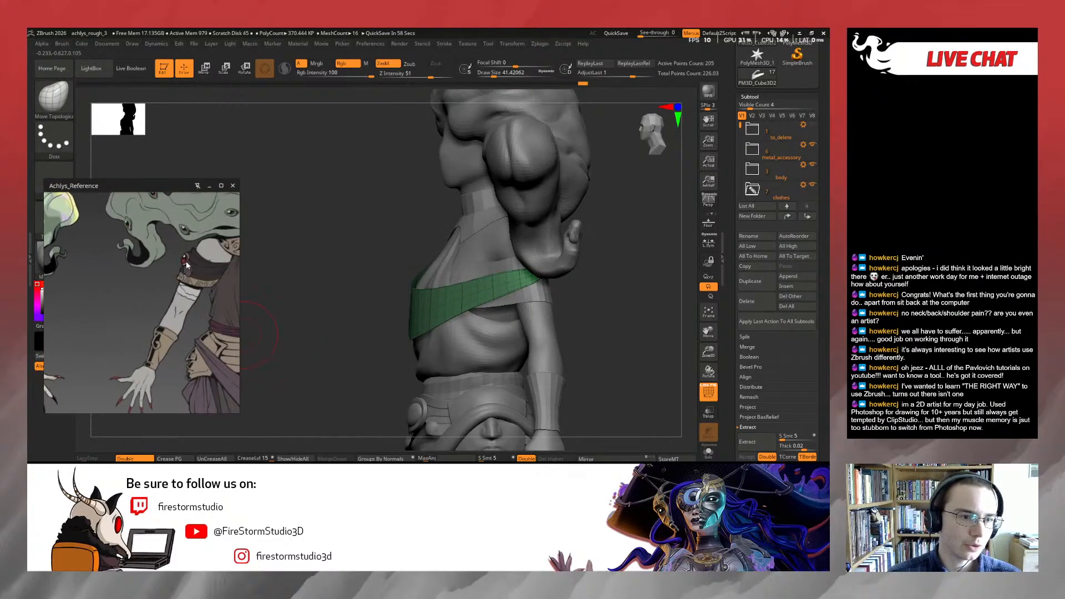
{"action": "mouse_move", "coordinate": [128, 299]}
{"action": "left_mouse_down", "text": "alt"}
{"action": "mouse_move", "coordinate": [162, 270]}
{"action": "mouse_move", "coordinate": [248, 290]}
{"action": "mouse_move", "coordinate": [90, 286]}
{"action": "left_mouse_up", "text": "alt"}
{"action": "mouse_move", "coordinate": [219, 285]}
{"action": "left_mouse_down", "text": "alt"}
{"action": "mouse_move", "coordinate": [98, 300]}
{"action": "mouse_move", "coordinate": [189, 288]}
{"action": "mouse_move", "coordinate": [181, 281]}
{"action": "left_mouse_up", "text": "alt"}
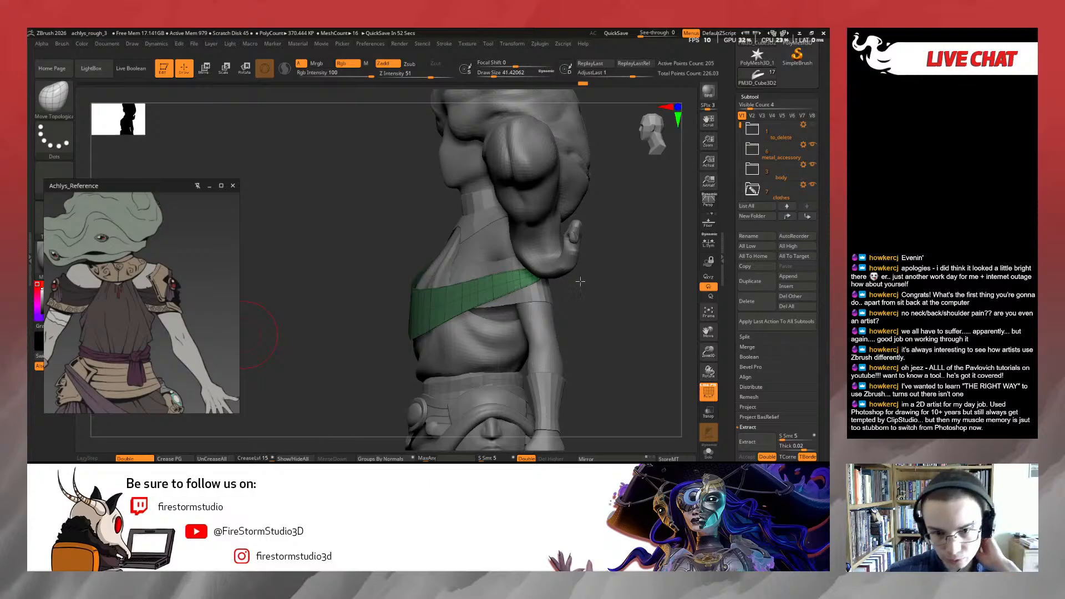
{"action": "left_click_drag", "start_coordinate": [566, 231], "coordinate": [621, 257]}
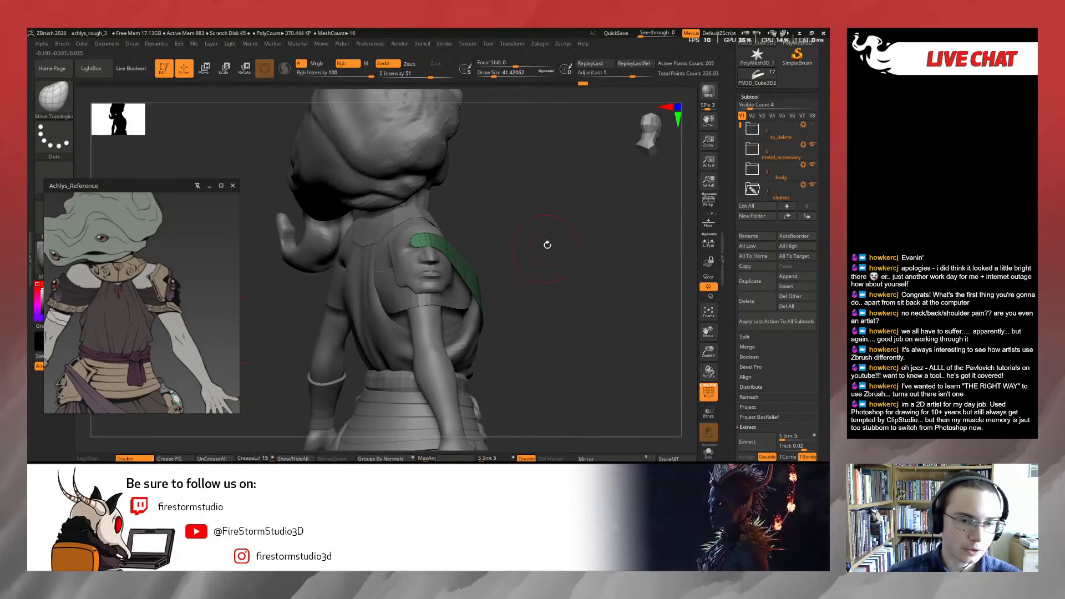
{"action": "left_click_drag", "start_coordinate": [547, 245], "coordinate": [592, 302], "text": "alt"}
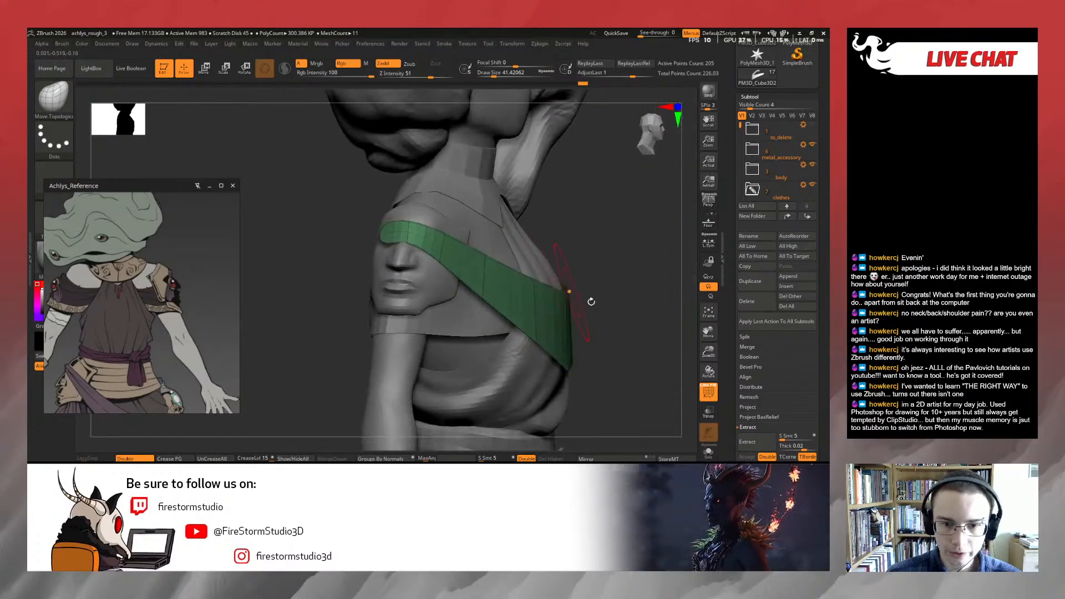
Extrude all of the band's polygons slightly outward with ZModeler to give the cloth thickness
{"action": "left_click", "coordinate": [748, 441]}
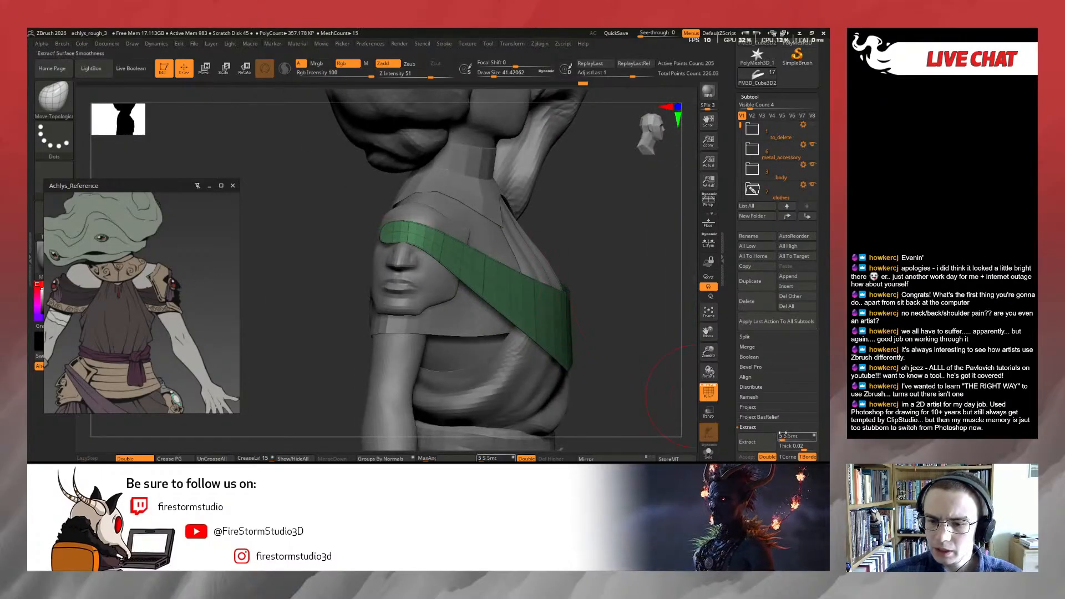
{"action": "key", "text": "b"}
{"action": "key", "text": "z"}
{"action": "key", "text": "m"}
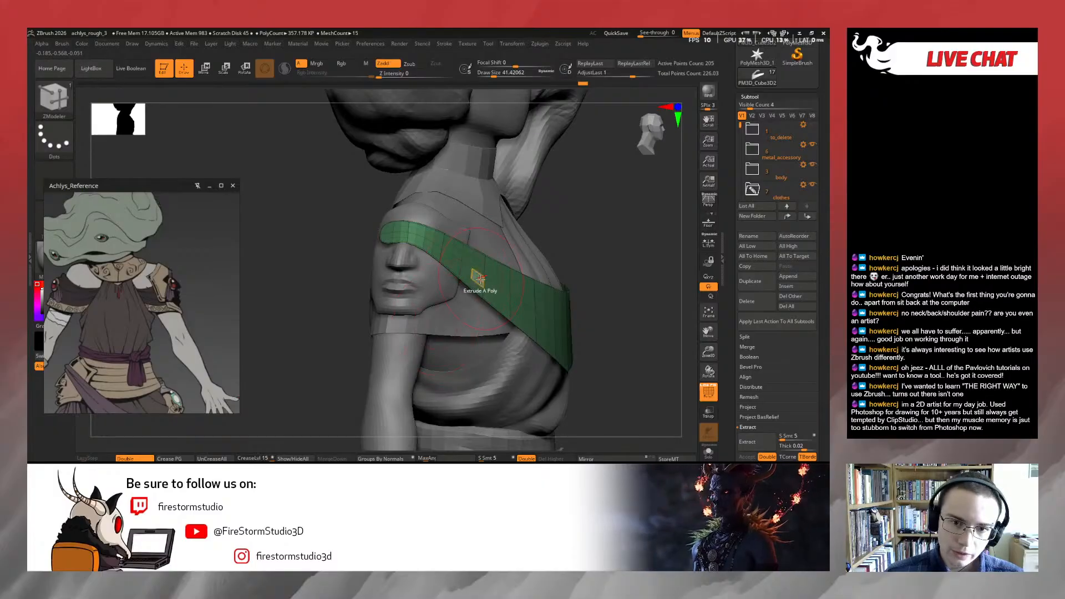
{"action": "key", "text": "space"}
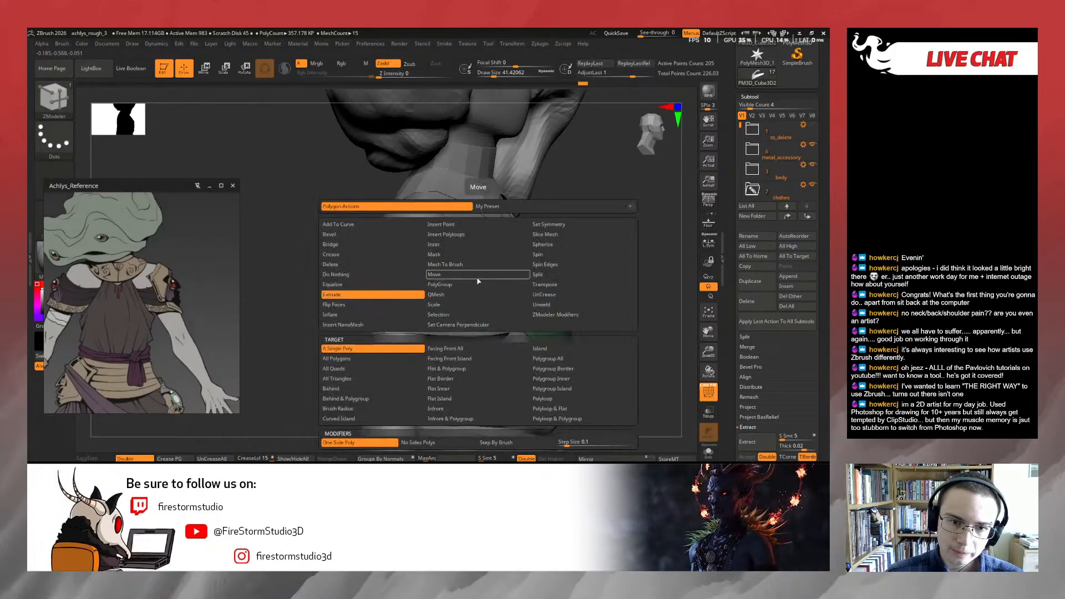
{"action": "left_click", "coordinate": [392, 360]}
{"action": "left_click_drag", "start_coordinate": [599, 170], "coordinate": [611, 271]}
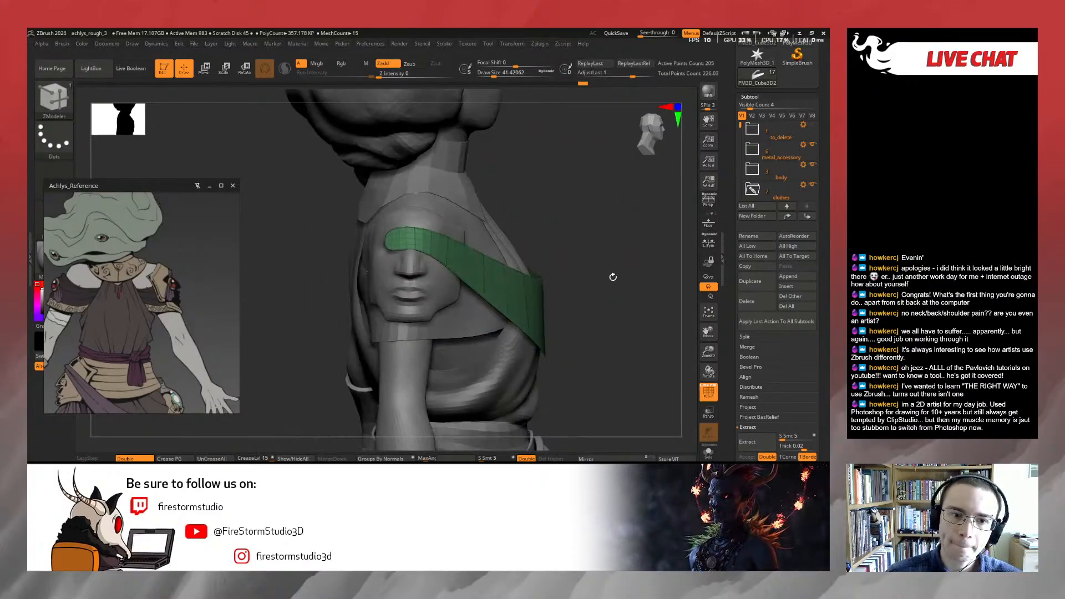
{"action": "left_click", "coordinate": [501, 293]}
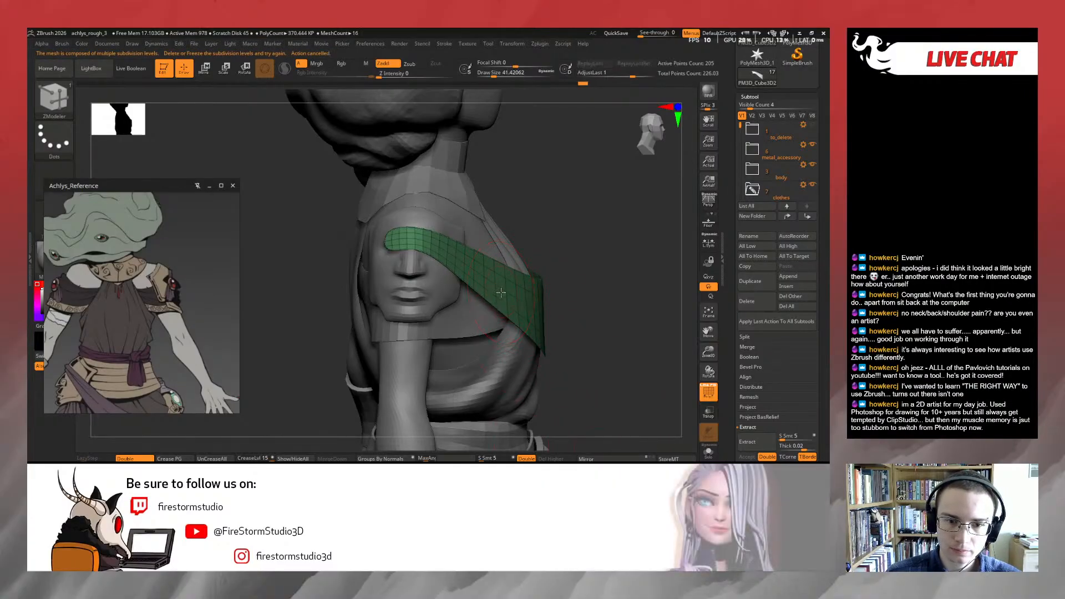
{"action": "left_click_drag", "start_coordinate": [501, 293], "coordinate": [505, 291]}
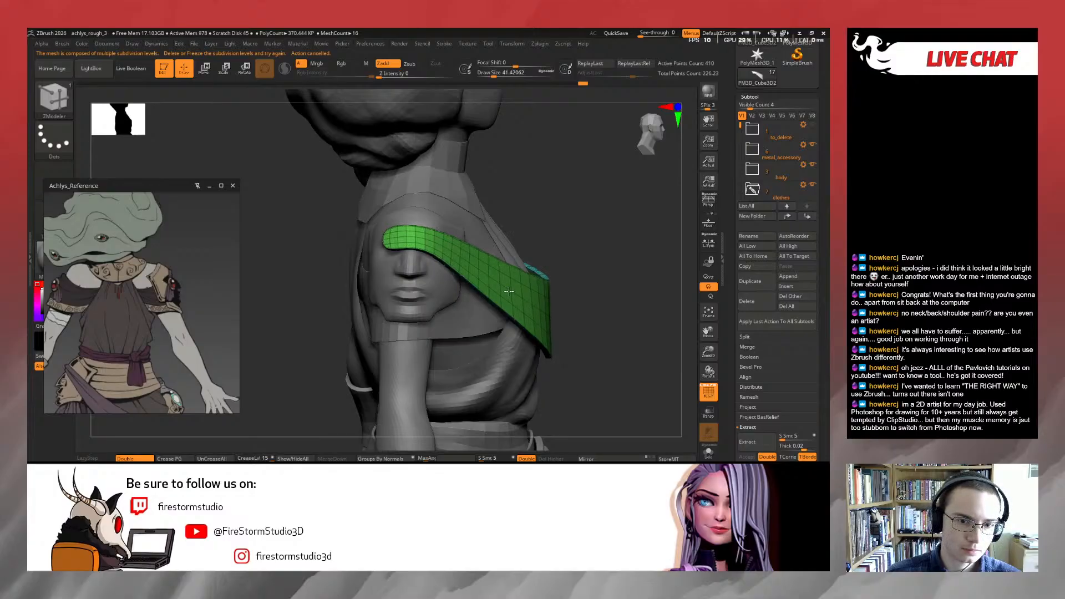
Compare the band with and without the extrusion and examine its thickness around the chest and shoulders
{"action": "left_click_drag", "start_coordinate": [584, 270], "coordinate": [519, 283]}
{"action": "key", "text": "ctrl+z"}
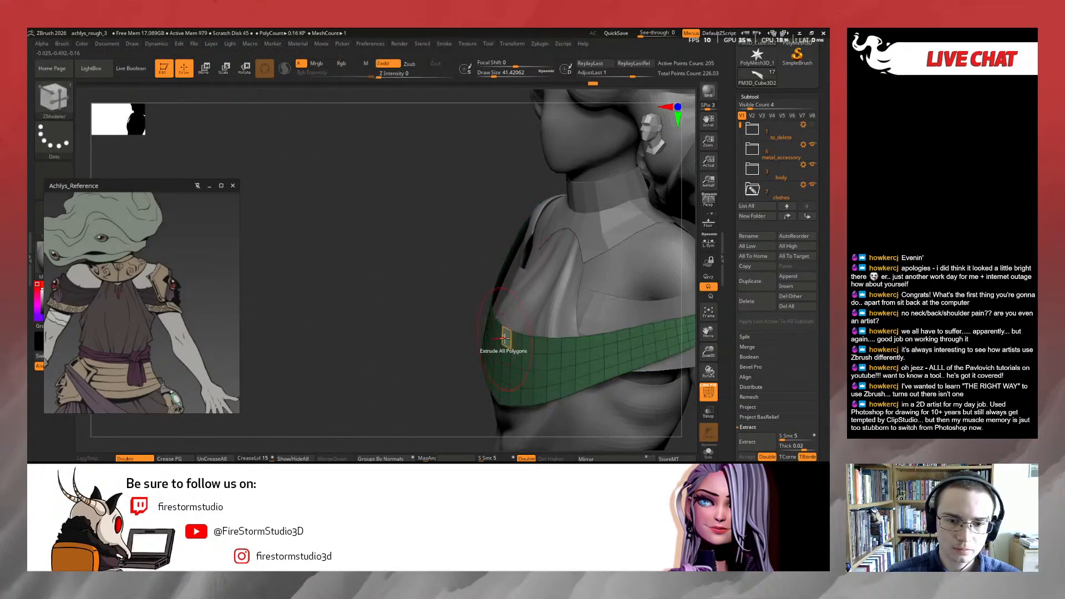
{"action": "key", "text": "ctrl+shift+z"}
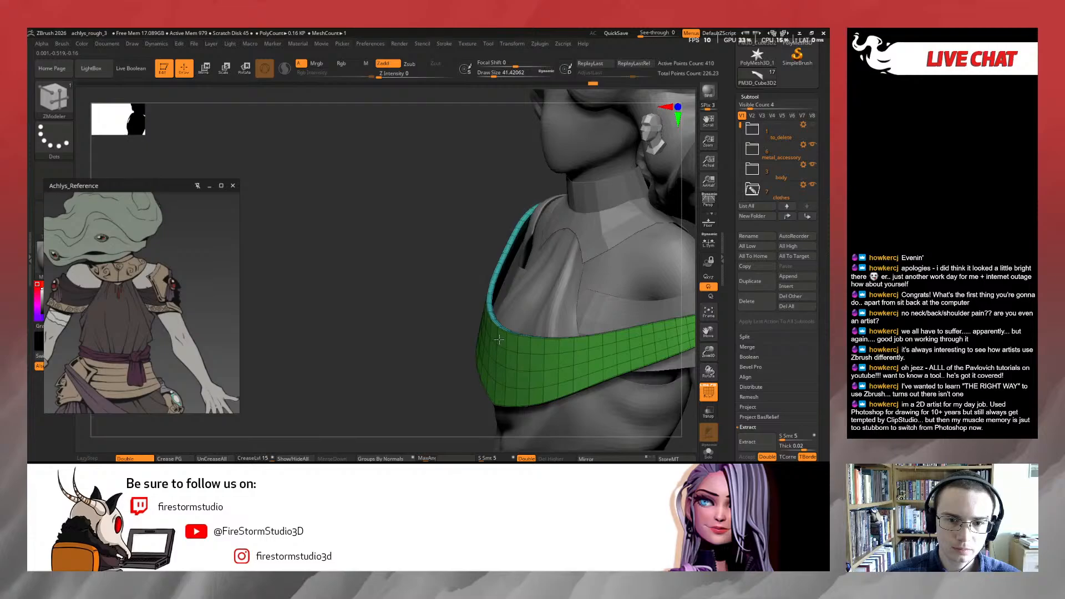
{"action": "left_click_drag", "start_coordinate": [404, 339], "coordinate": [443, 345]}
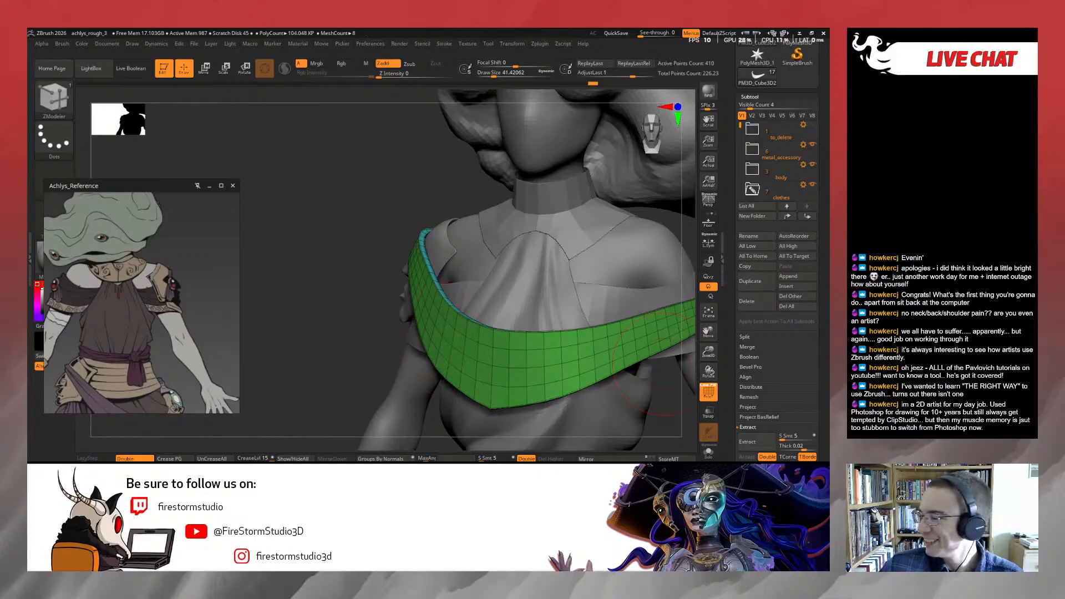
{"action": "left_click_drag", "start_coordinate": [350, 361], "coordinate": [410, 354]}
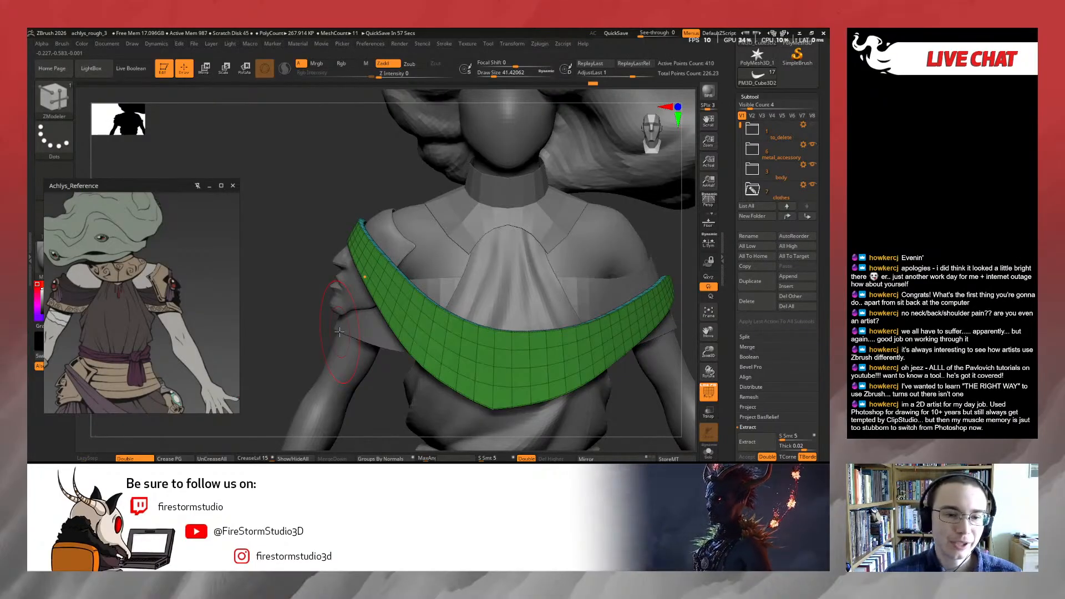
{"action": "left_click_drag", "start_coordinate": [285, 321], "coordinate": [297, 259]}
{"action": "left_click_drag", "start_coordinate": [660, 304], "coordinate": [621, 295]}
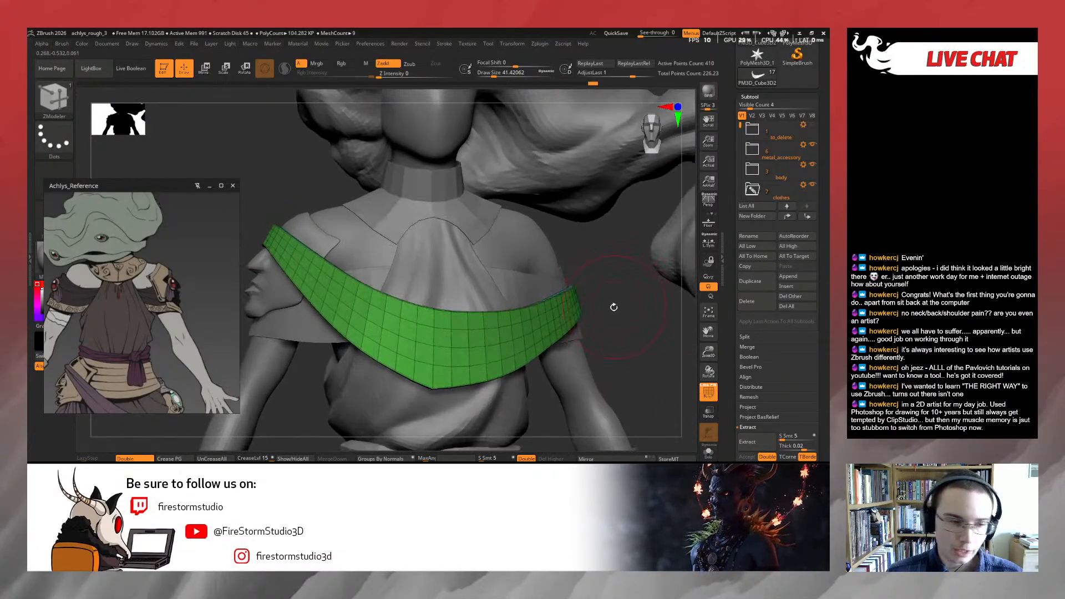
Choose ClayBuildup with a draw size of about 14 and bring the front view of the draped cloth into the Achlys reference
{"action": "key", "text": "b"}
{"action": "key", "text": "c"}
{"action": "key", "text": "b"}
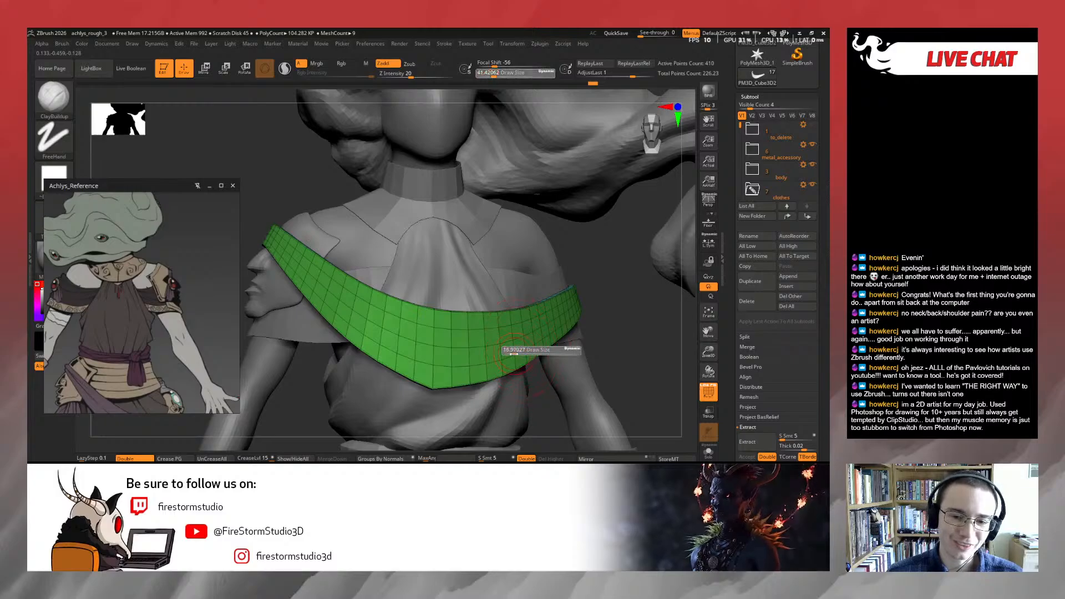
{"action": "left_click_drag", "start_coordinate": [604, 295], "coordinate": [645, 320]}
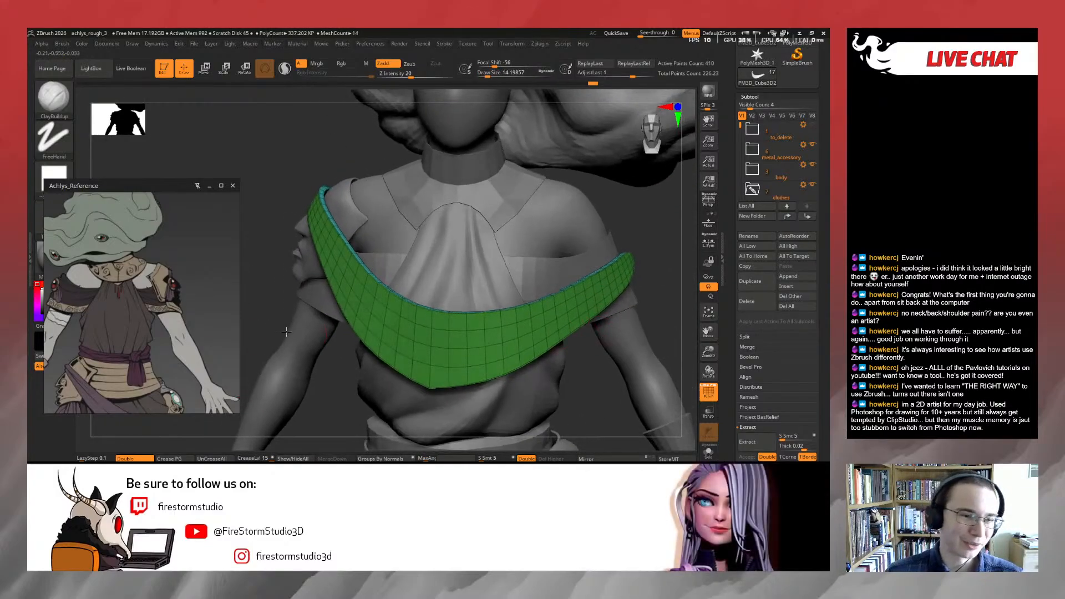
{"action": "left_click_drag", "start_coordinate": [198, 319], "coordinate": [514, 311], "text": "alt"}
{"action": "left_click_drag", "start_coordinate": [217, 335], "coordinate": [181, 335], "text": "alt"}
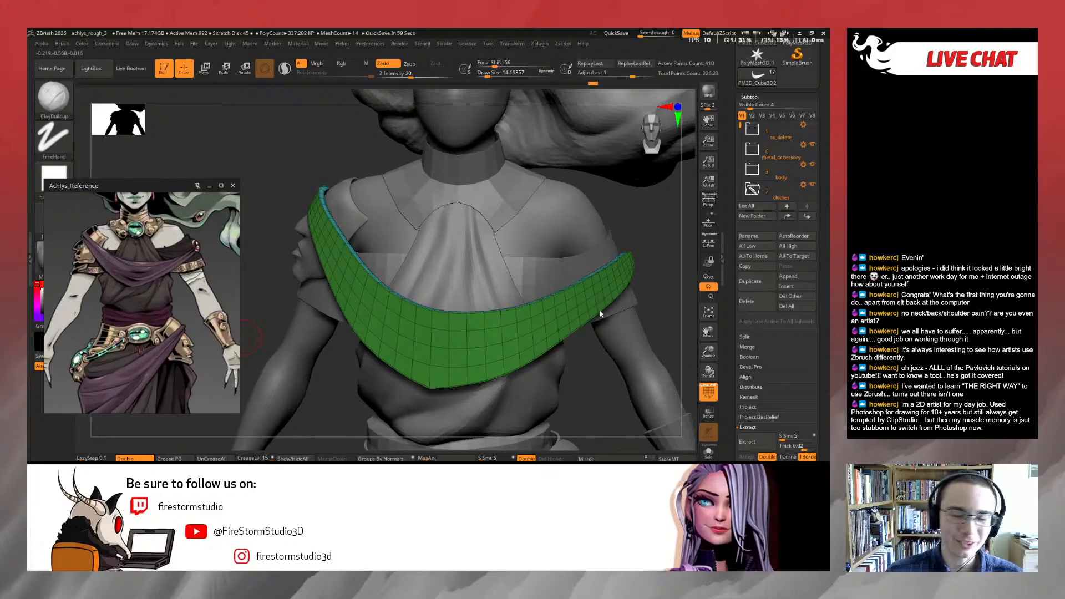
{"action": "left_click_drag", "start_coordinate": [653, 331], "coordinate": [656, 312]}
Subdivide the band, hide its wireframe and try ClayBuildup strokes on the chest at a draw size of about 10.5
{"action": "key", "text": "b"}
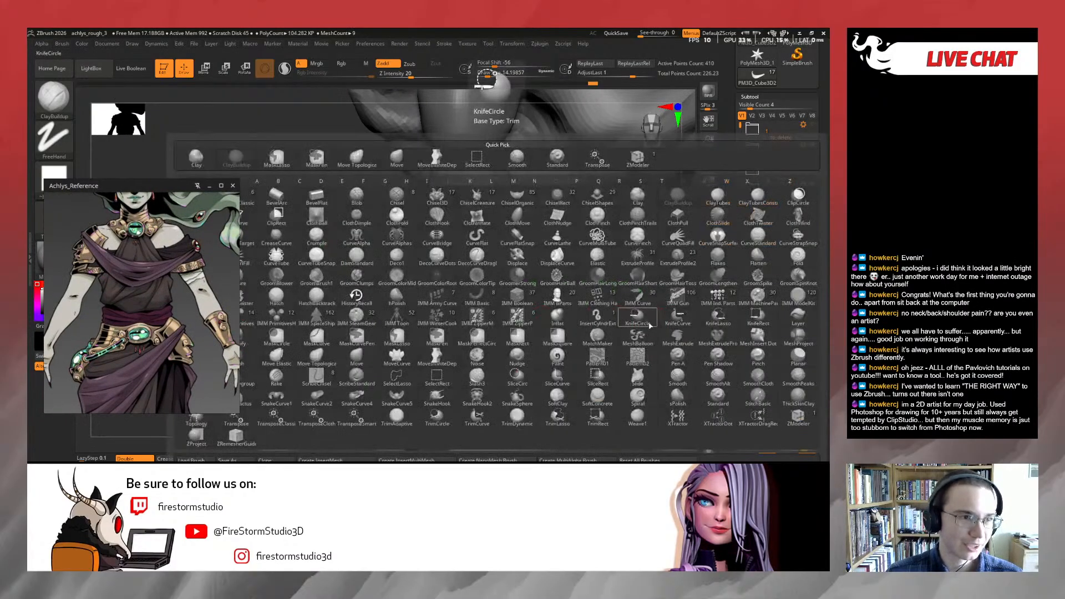
{"action": "key", "text": "c"}
{"action": "key", "text": "b"}
{"action": "key", "text": "s"}
{"action": "left_click_drag", "start_coordinate": [593, 320], "coordinate": [592, 320]}
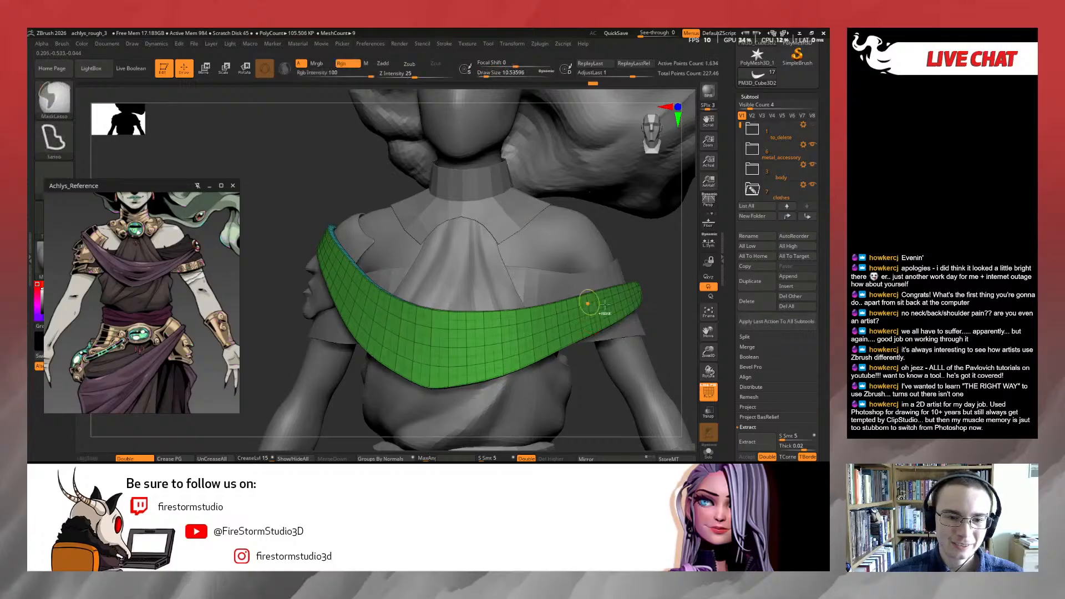
{"action": "left_click", "coordinate": [709, 391]}
{"action": "mouse_move", "coordinate": [677, 338]}
{"action": "left_mouse_down"}
{"action": "mouse_move", "coordinate": [659, 325]}
{"action": "mouse_move", "coordinate": [665, 316]}
{"action": "mouse_move", "coordinate": [654, 324]}
{"action": "left_mouse_up"}
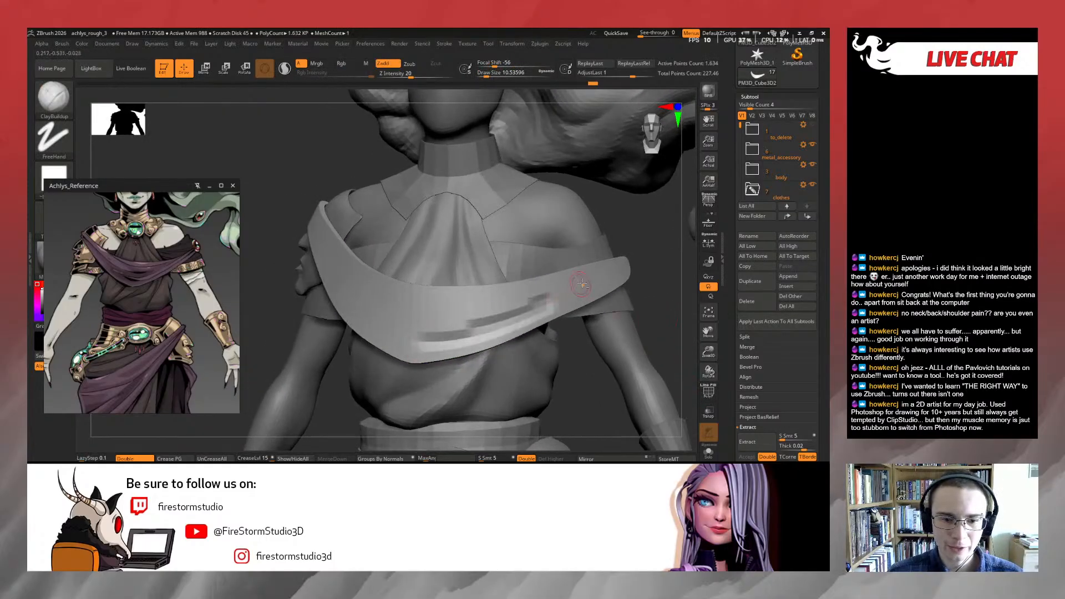
Subdivide the band again and test fold strokes across the chest, lowering ClayBuildup's Z Intensity to 8
{"action": "left_click_drag", "start_coordinate": [640, 284], "coordinate": [608, 356]}
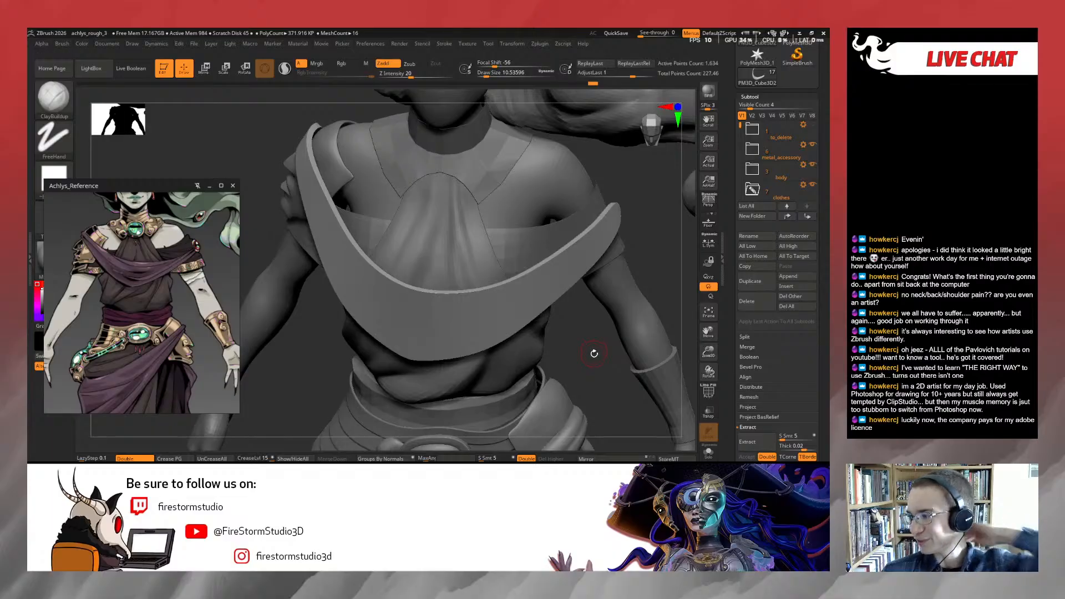
{"action": "mouse_move", "coordinate": [583, 324]}
{"action": "left_mouse_down"}
{"action": "mouse_move", "coordinate": [595, 300]}
{"action": "mouse_move", "coordinate": [499, 287]}
{"action": "left_mouse_up"}
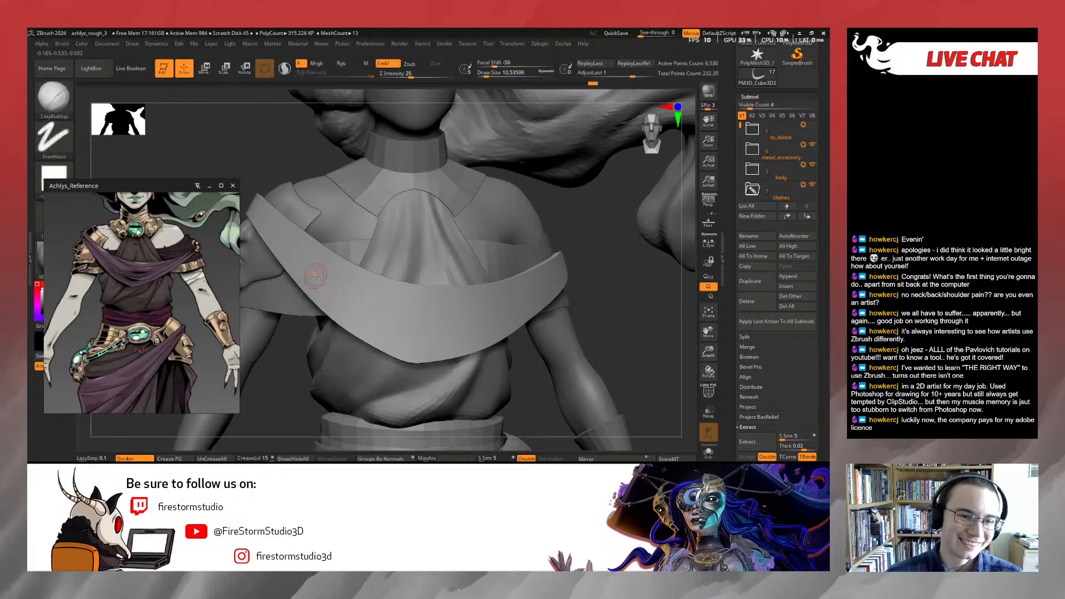
{"action": "mouse_move", "coordinate": [322, 274]}
{"action": "left_mouse_down"}
{"action": "mouse_move", "coordinate": [462, 315]}
{"action": "mouse_move", "coordinate": [513, 304]}
{"action": "left_mouse_up"}
{"action": "key", "text": "ctrl+z"}
{"action": "key", "text": "u"}
{"action": "left_click_drag", "start_coordinate": [411, 314], "coordinate": [399, 316]}
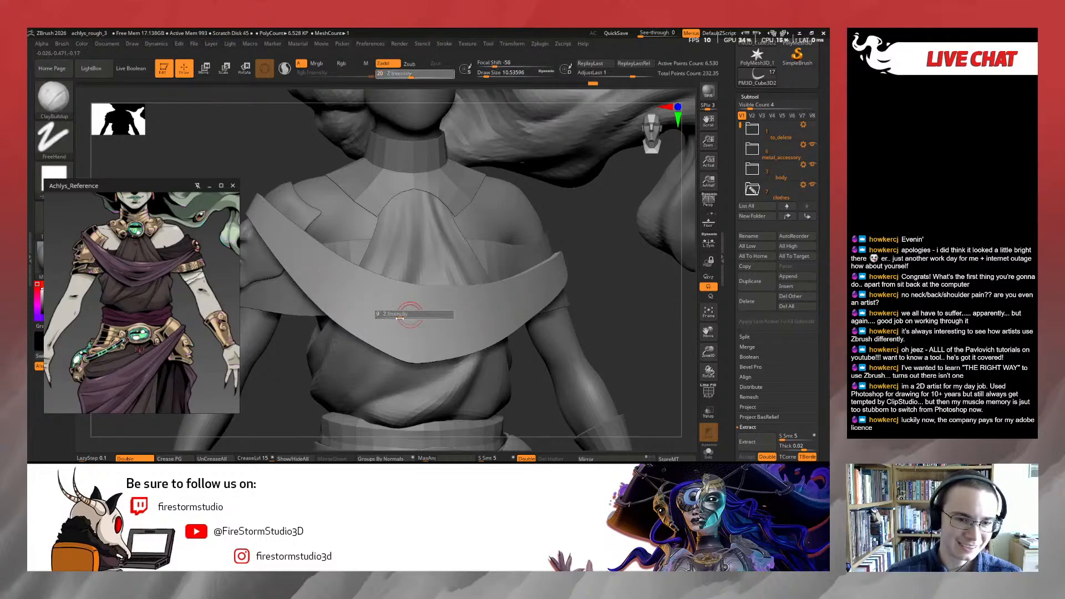
{"action": "mouse_move", "coordinate": [290, 253]}
{"action": "left_mouse_down"}
{"action": "mouse_move", "coordinate": [392, 301]}
{"action": "mouse_move", "coordinate": [477, 318]}
{"action": "left_mouse_up"}
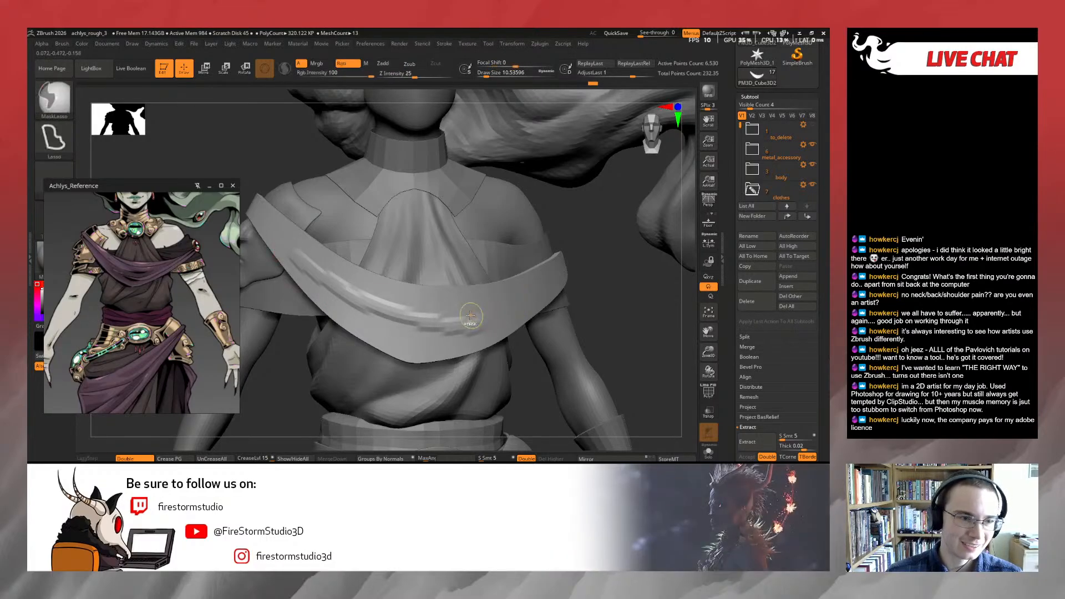
{"action": "key", "text": "ctrl+z"}
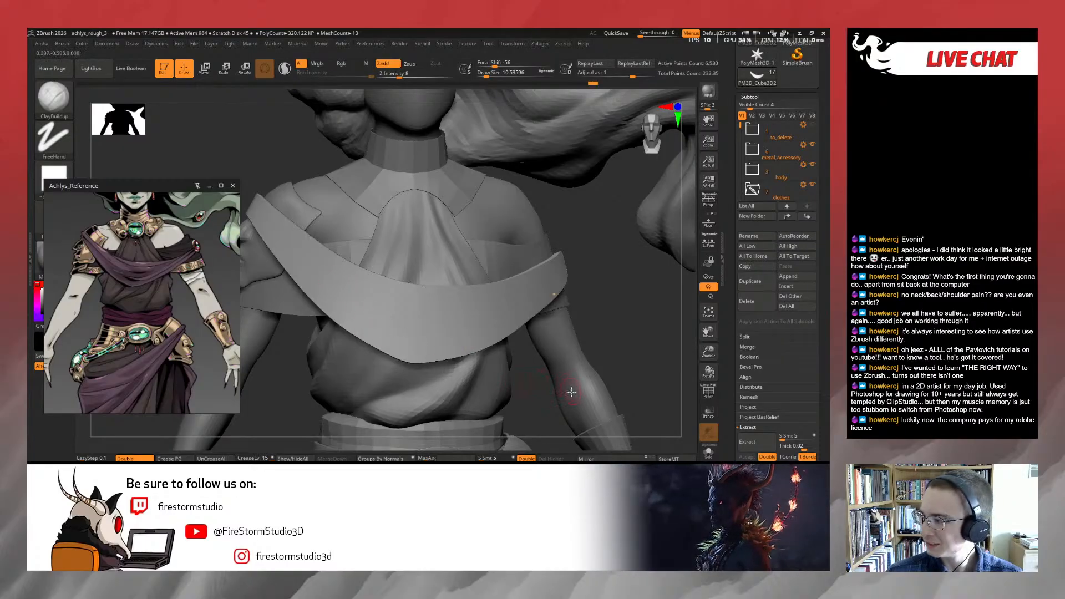
Build up a fold running down the band from the face-armor shoulder toward the chest and smooth it
{"action": "mouse_move", "coordinate": [630, 331]}
{"action": "left_mouse_down"}
{"action": "mouse_move", "coordinate": [617, 337]}
{"action": "mouse_move", "coordinate": [630, 331]}
{"action": "mouse_move", "coordinate": [619, 339]}
{"action": "mouse_move", "coordinate": [674, 359]}
{"action": "left_mouse_up"}
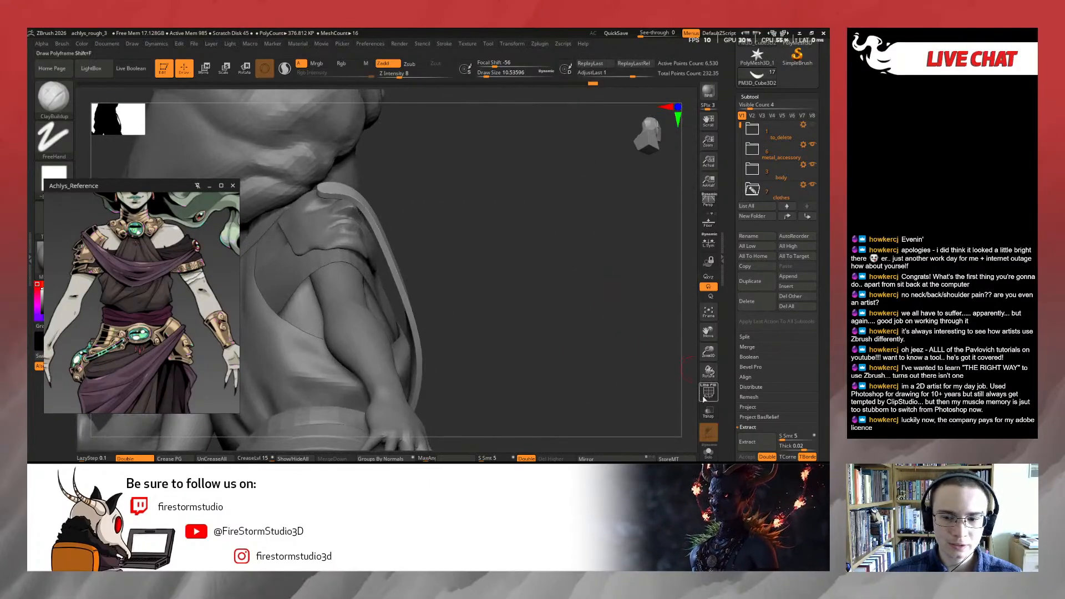
{"action": "left_click", "coordinate": [707, 392]}
{"action": "mouse_move", "coordinate": [482, 246]}
{"action": "left_mouse_down", "text": "alt"}
{"action": "mouse_move", "coordinate": [503, 333]}
{"action": "mouse_move", "coordinate": [511, 294]}
{"action": "mouse_move", "coordinate": [639, 366]}
{"action": "mouse_move", "coordinate": [634, 322]}
{"action": "left_mouse_up", "text": "alt"}
{"action": "left_click", "coordinate": [708, 392]}
{"action": "mouse_move", "coordinate": [329, 299]}
{"action": "left_mouse_down"}
{"action": "mouse_move", "coordinate": [383, 308]}
{"action": "mouse_move", "coordinate": [442, 345]}
{"action": "left_mouse_up"}
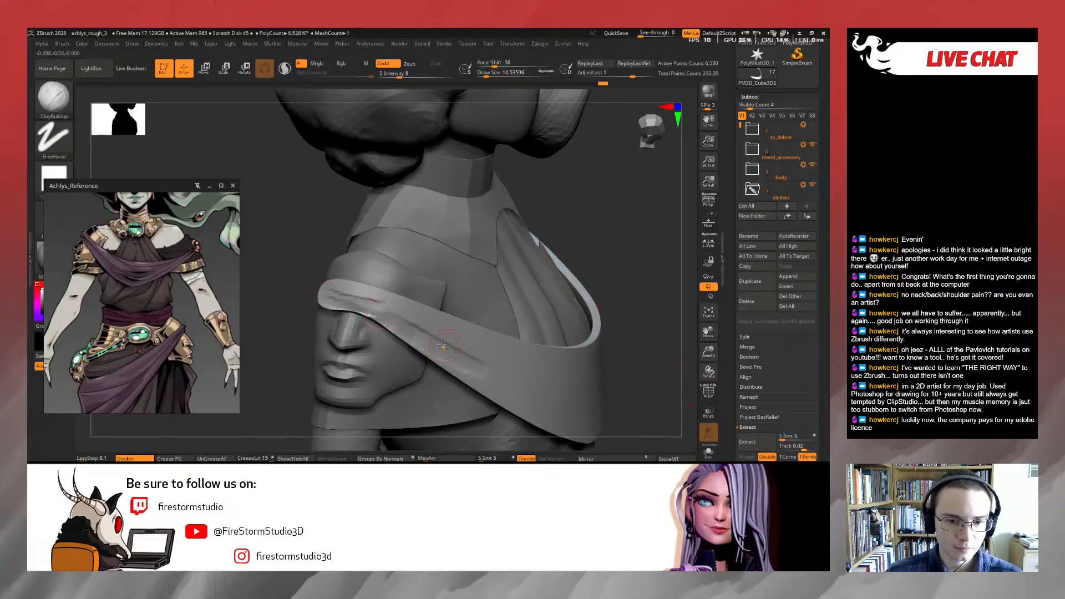
{"action": "left_click_drag", "start_coordinate": [653, 373], "coordinate": [568, 316], "text": "alt"}
{"action": "left_click_drag", "start_coordinate": [568, 316], "coordinate": [658, 311]}
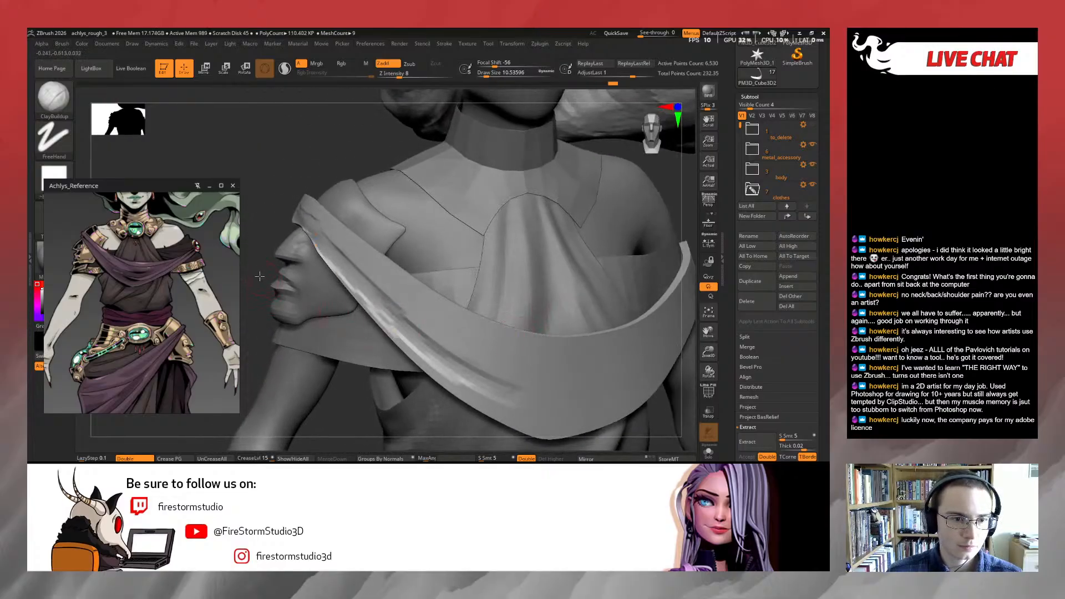
{"action": "left_click_drag", "start_coordinate": [259, 276], "coordinate": [256, 271], "text": "alt"}
{"action": "left_click_drag", "start_coordinate": [322, 246], "coordinate": [413, 338], "text": "shift"}
Continue the lower fold along the band's bottom edge, across the chest and up toward the opposite shoulder
{"action": "right_click_drag", "start_coordinate": [451, 389], "coordinate": [399, 351], "text": "alt"}
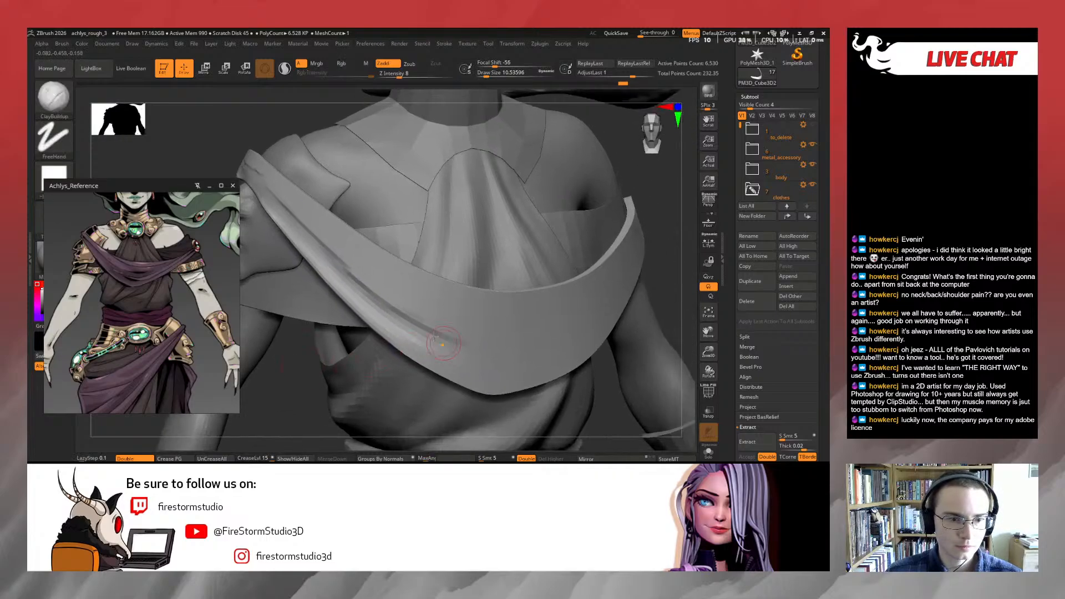
{"action": "left_click_drag", "start_coordinate": [385, 323], "coordinate": [471, 360]}
{"action": "mouse_move", "coordinate": [414, 335]}
{"action": "left_mouse_down"}
{"action": "mouse_move", "coordinate": [503, 362]}
{"action": "mouse_move", "coordinate": [610, 315]}
{"action": "mouse_move", "coordinate": [521, 362]}
{"action": "mouse_move", "coordinate": [366, 308]}
{"action": "left_mouse_up"}
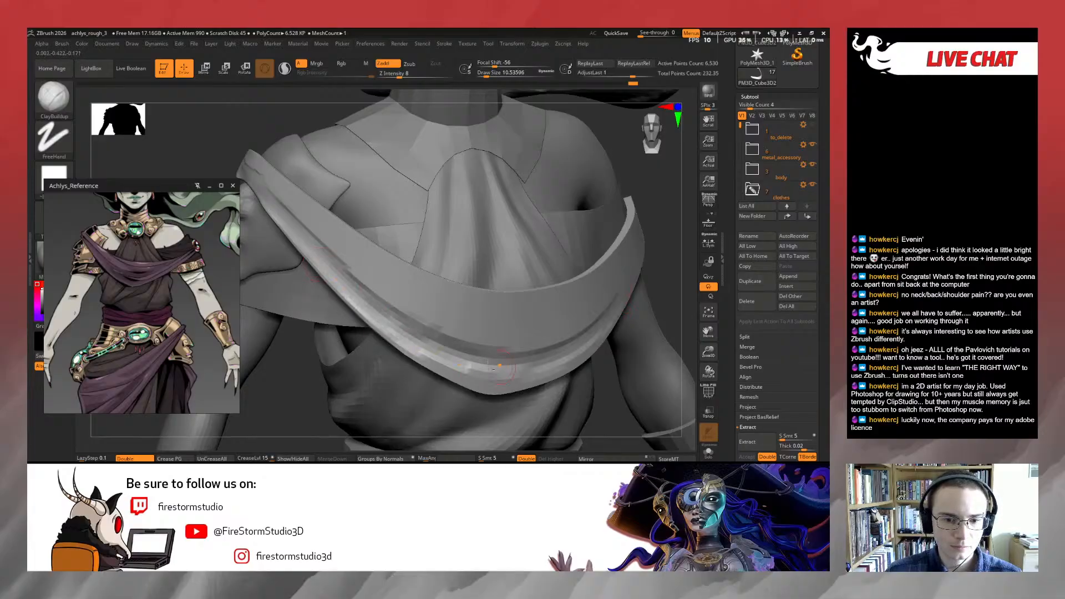
{"action": "left_click_drag", "start_coordinate": [483, 369], "coordinate": [535, 362]}
{"action": "right_click_drag", "start_coordinate": [668, 287], "coordinate": [599, 304]}
{"action": "left_click_drag", "start_coordinate": [502, 363], "coordinate": [610, 301]}
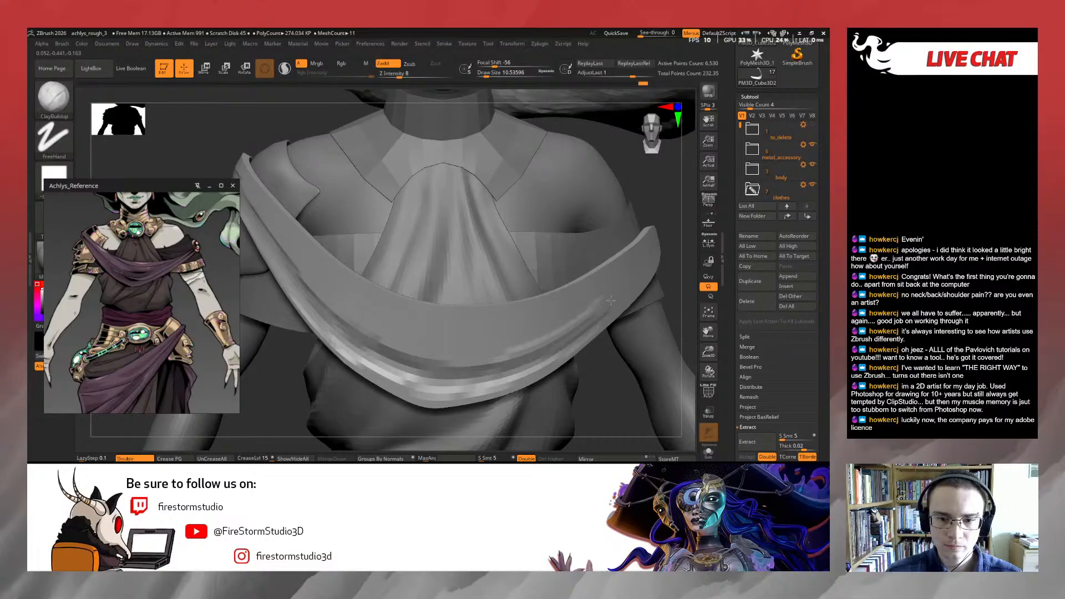
{"action": "key", "text": "ctrl+z"}
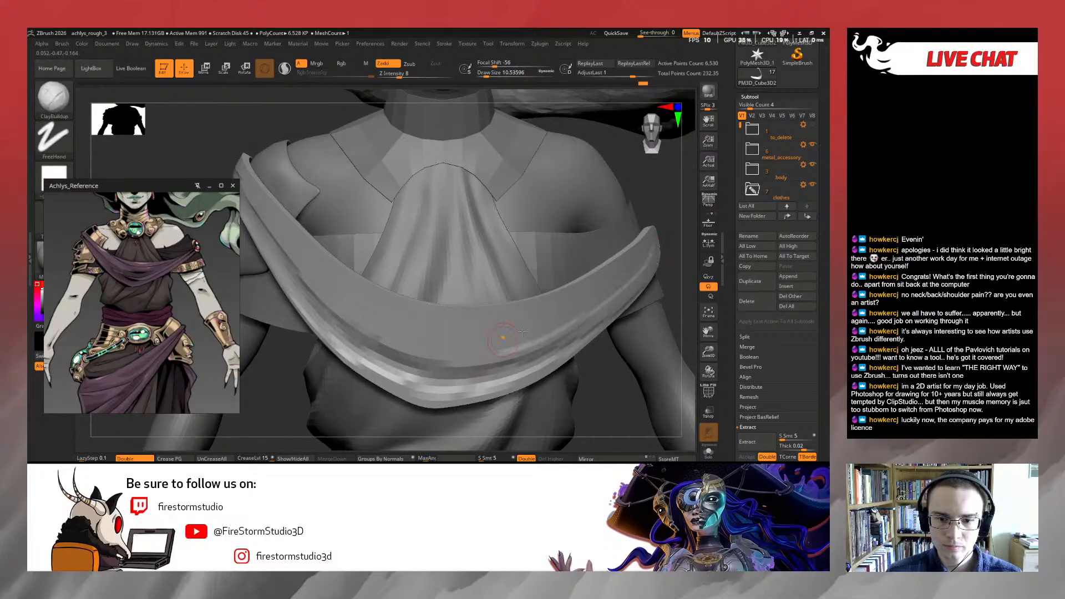
Add folds across the middle of the band at the chest and smooth its upper edge toward both shoulders
{"action": "right_click_drag", "start_coordinate": [683, 301], "coordinate": [631, 300]}
{"action": "left_click_drag", "start_coordinate": [367, 332], "coordinate": [480, 332]}
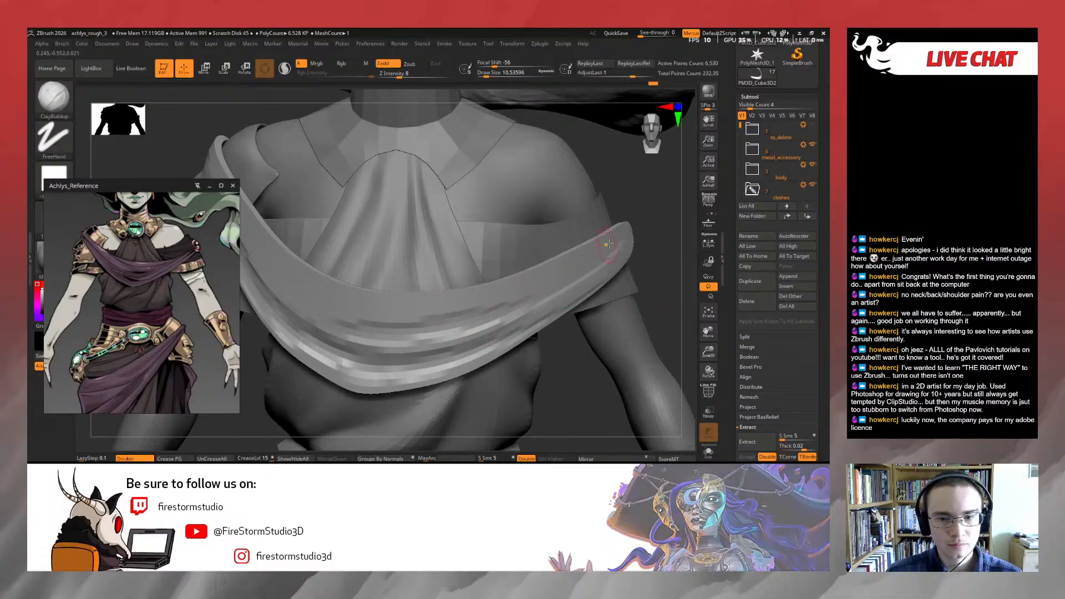
{"action": "mouse_move", "coordinate": [606, 244]}
{"action": "left_mouse_down", "text": "shift"}
{"action": "mouse_move", "coordinate": [597, 262]}
{"action": "mouse_move", "coordinate": [561, 277]}
{"action": "mouse_move", "coordinate": [361, 287]}
{"action": "mouse_move", "coordinate": [245, 218]}
{"action": "left_mouse_up", "text": "shift"}
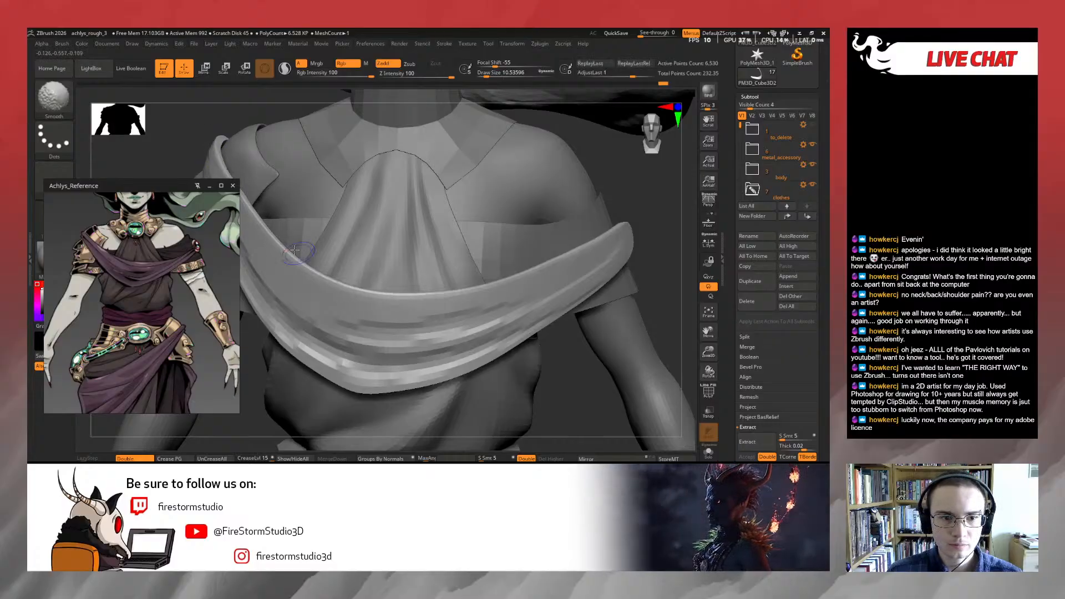
{"action": "left_click_drag", "start_coordinate": [209, 142], "coordinate": [271, 144]}
{"action": "key", "text": "shift"}
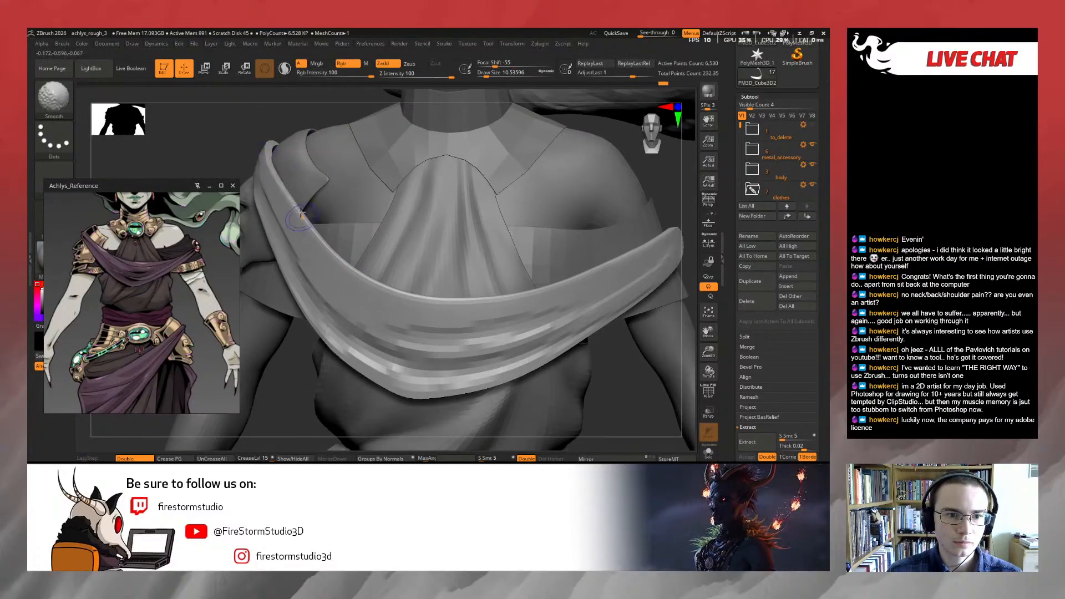
{"action": "left_click_drag", "start_coordinate": [301, 213], "coordinate": [337, 266], "text": "shift"}
Sculpt folds near the plain shoulder at a draw size of about 8.4 and adjust that part with Move at about 21
{"action": "mouse_move", "coordinate": [600, 374]}
{"action": "left_mouse_down", "text": "alt"}
{"action": "mouse_move", "coordinate": [568, 366]}
{"action": "mouse_move", "coordinate": [574, 351]}
{"action": "mouse_move", "coordinate": [548, 371]}
{"action": "left_mouse_up", "text": "alt"}
{"action": "key", "text": "s"}
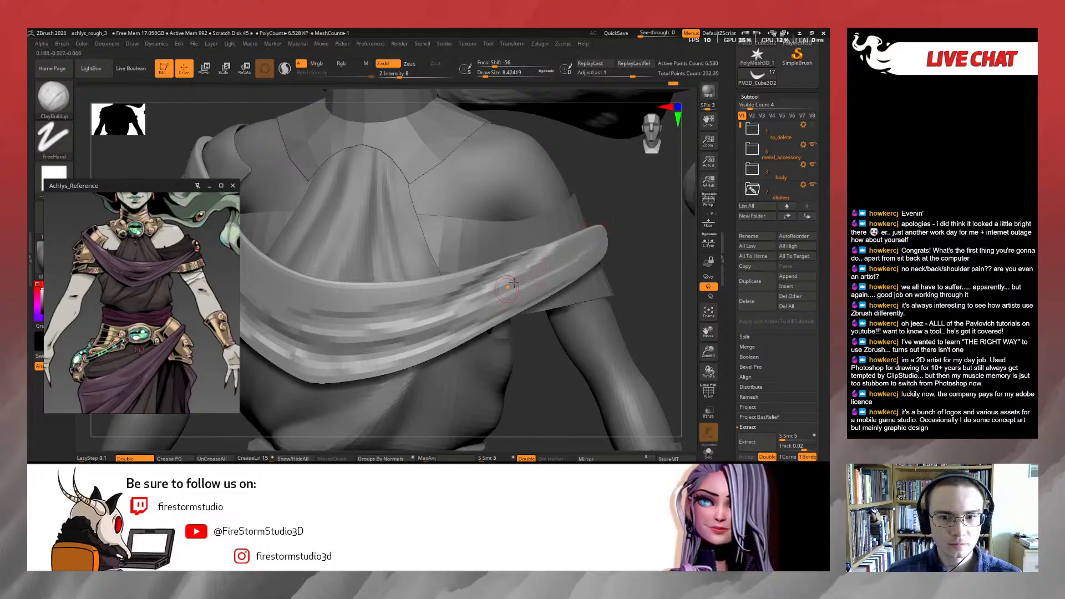
{"action": "key", "text": "b"}
{"action": "key", "text": "m"}
{"action": "key", "text": "v"}
{"action": "key", "text": "s"}
{"action": "left_click_drag", "start_coordinate": [644, 288], "coordinate": [595, 269]}
{"action": "mouse_move", "coordinate": [530, 248]}
{"action": "left_mouse_down"}
{"action": "mouse_move", "coordinate": [543, 265]}
{"action": "mouse_move", "coordinate": [496, 274]}
{"action": "mouse_move", "coordinate": [509, 271]}
{"action": "left_mouse_up"}
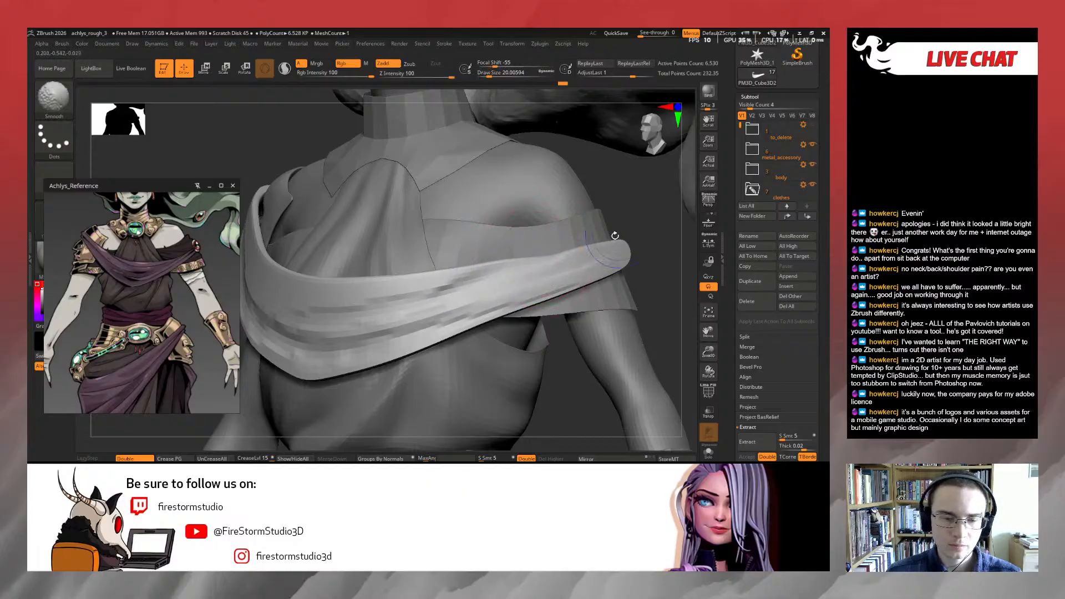
{"action": "left_click_drag", "start_coordinate": [654, 288], "coordinate": [655, 283]}
Build up narrow folds on the plain-shoulder end of the band with ClayBuildup, using draw sizes of about 13 and 9.4
{"action": "key", "text": "b"}
{"action": "key", "text": "c"}
{"action": "key", "text": "b"}
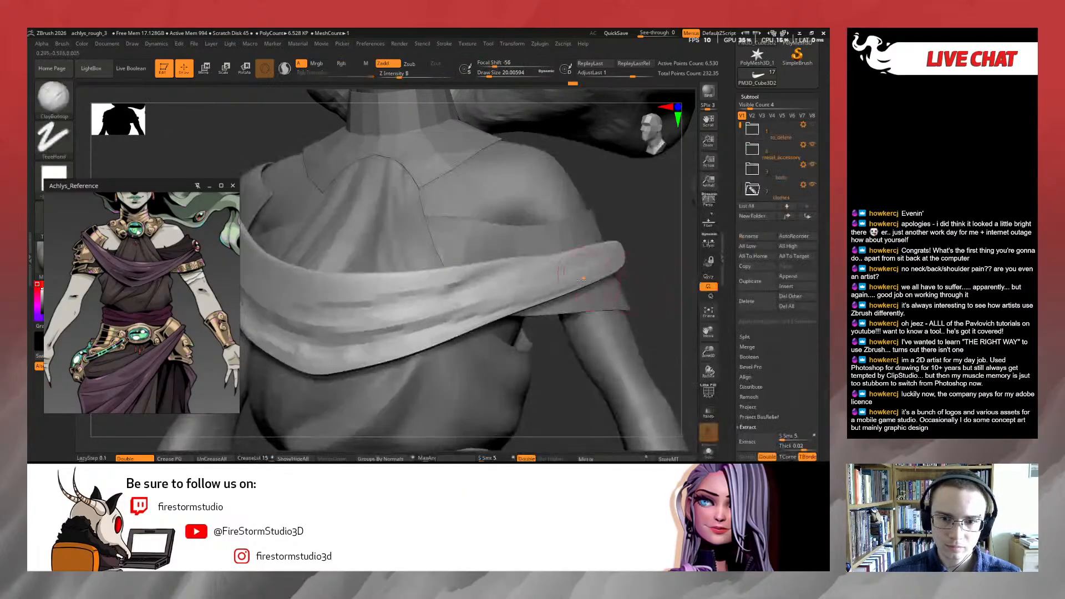
{"action": "key", "text": "s"}
{"action": "left_click_drag", "start_coordinate": [580, 284], "coordinate": [576, 284]}
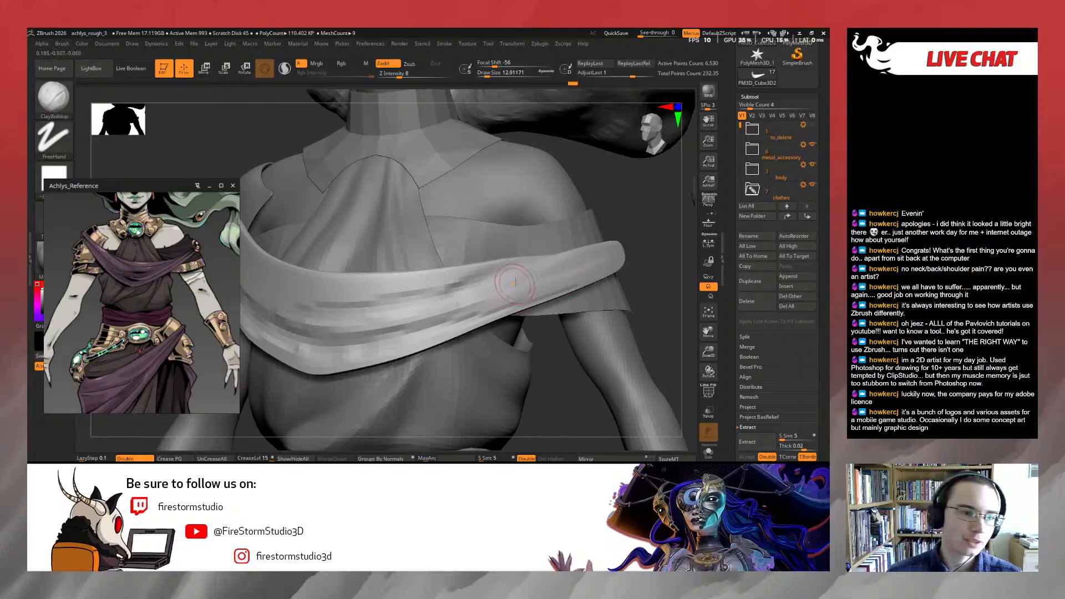
{"action": "key", "text": "s"}
{"action": "left_click_drag", "start_coordinate": [515, 289], "coordinate": [511, 287]}
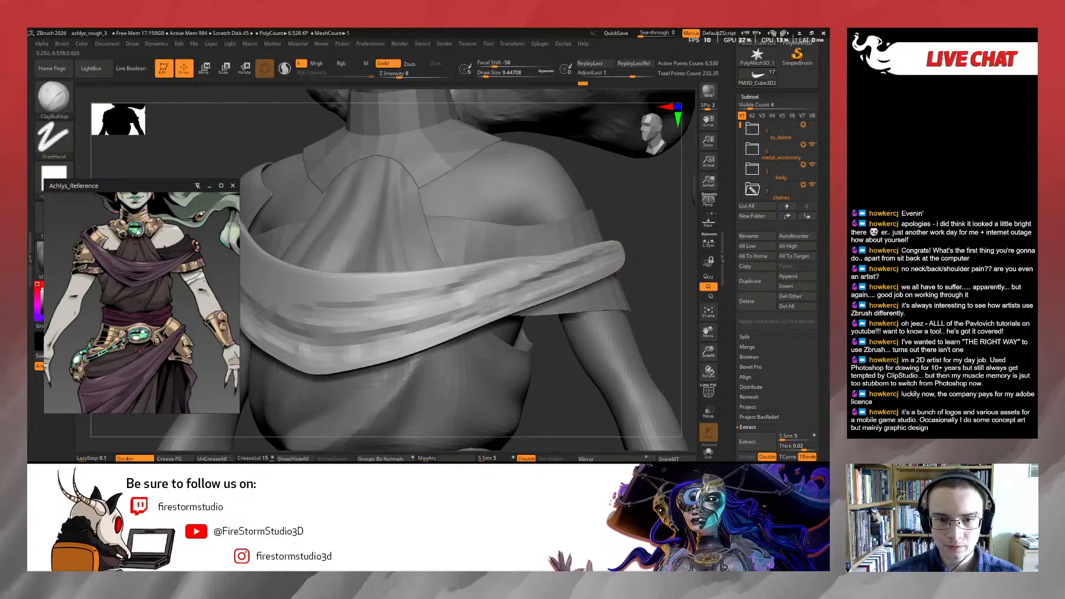
{"action": "left_click_drag", "start_coordinate": [546, 276], "coordinate": [436, 327]}
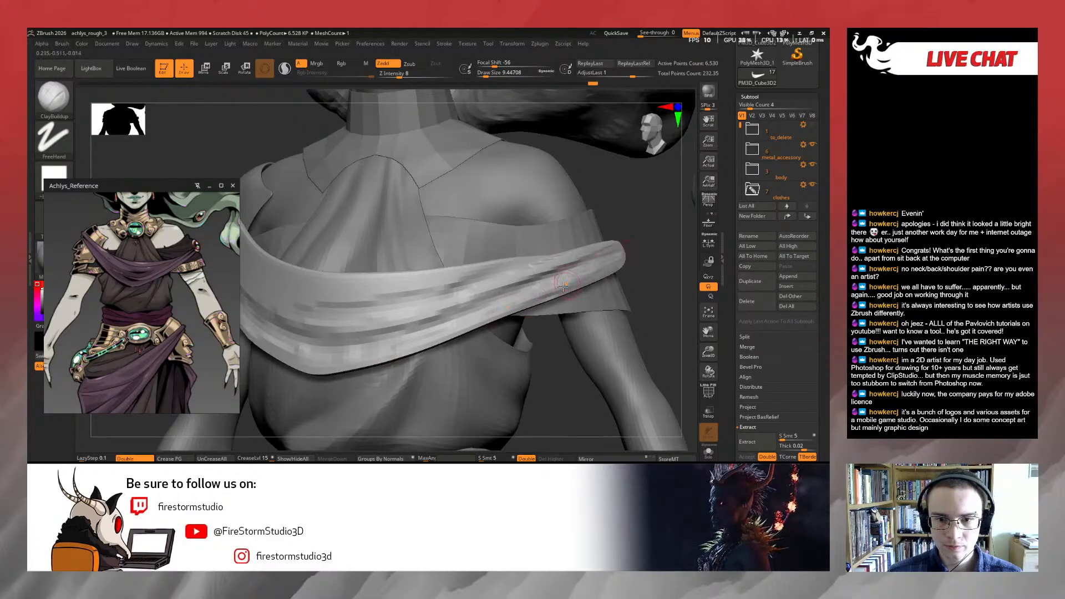
Extend the folds across the front of the band and smooth them at the center of the chest
{"action": "right_click_drag", "start_coordinate": [551, 364], "coordinate": [598, 385]}
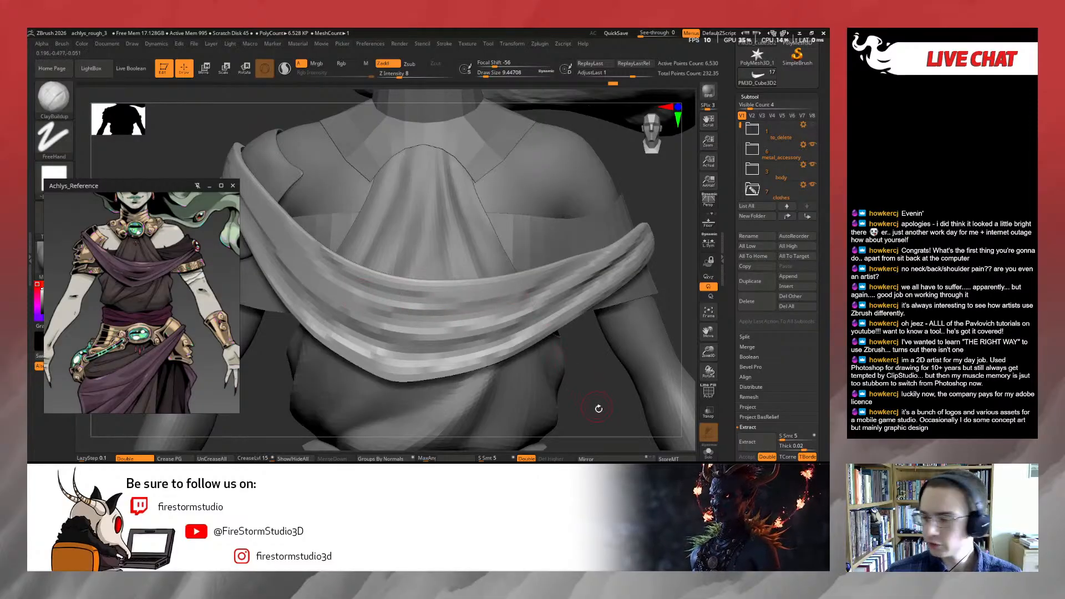
{"action": "mouse_move", "coordinate": [598, 381]}
{"action": "left_mouse_down"}
{"action": "mouse_move", "coordinate": [590, 392]}
{"action": "mouse_move", "coordinate": [642, 343]}
{"action": "mouse_move", "coordinate": [656, 364]}
{"action": "mouse_move", "coordinate": [581, 260]}
{"action": "left_mouse_up"}
{"action": "key", "text": "shift"}
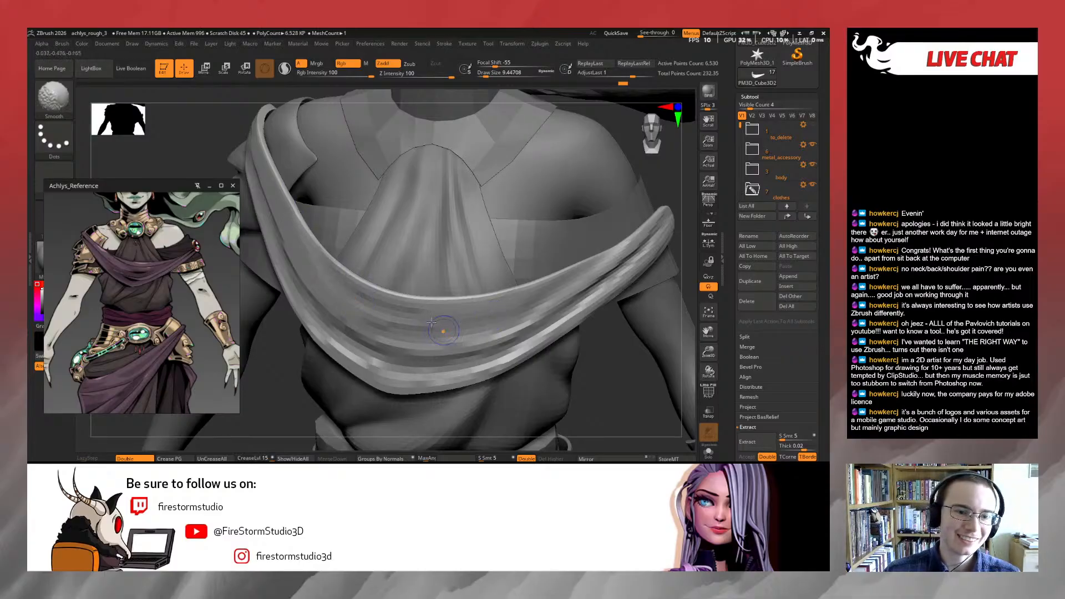
{"action": "left_click_drag", "start_coordinate": [581, 387], "coordinate": [604, 376]}
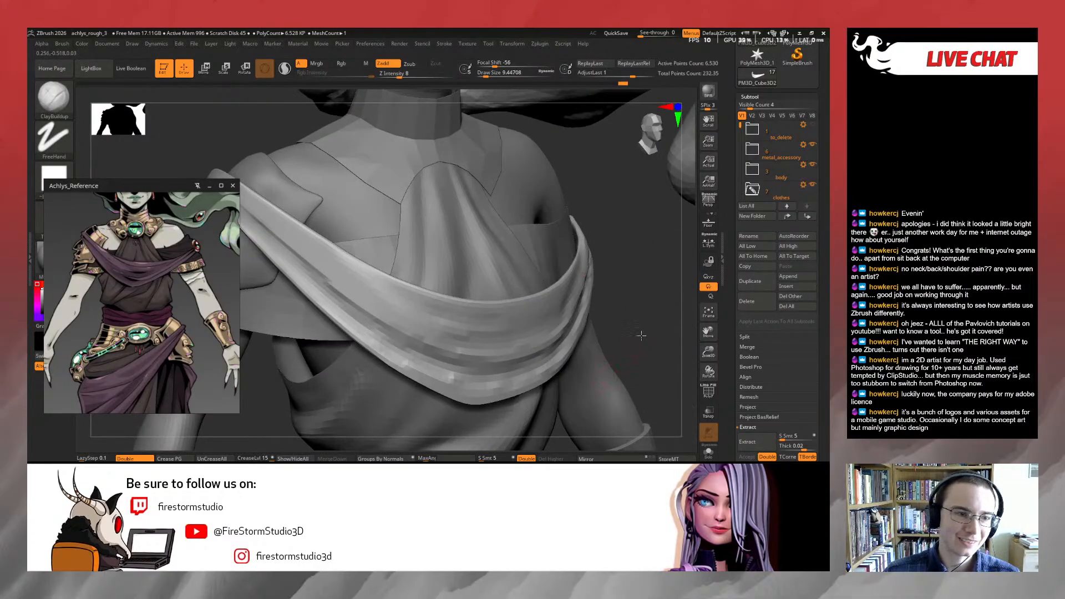
Rework the folds descending from the face-armor shoulder with ClayBuildup and smooth them into the chest area
{"action": "left_click_drag", "start_coordinate": [641, 336], "coordinate": [380, 231]}
{"action": "left_click_drag", "start_coordinate": [268, 204], "coordinate": [380, 299], "text": "shift"}
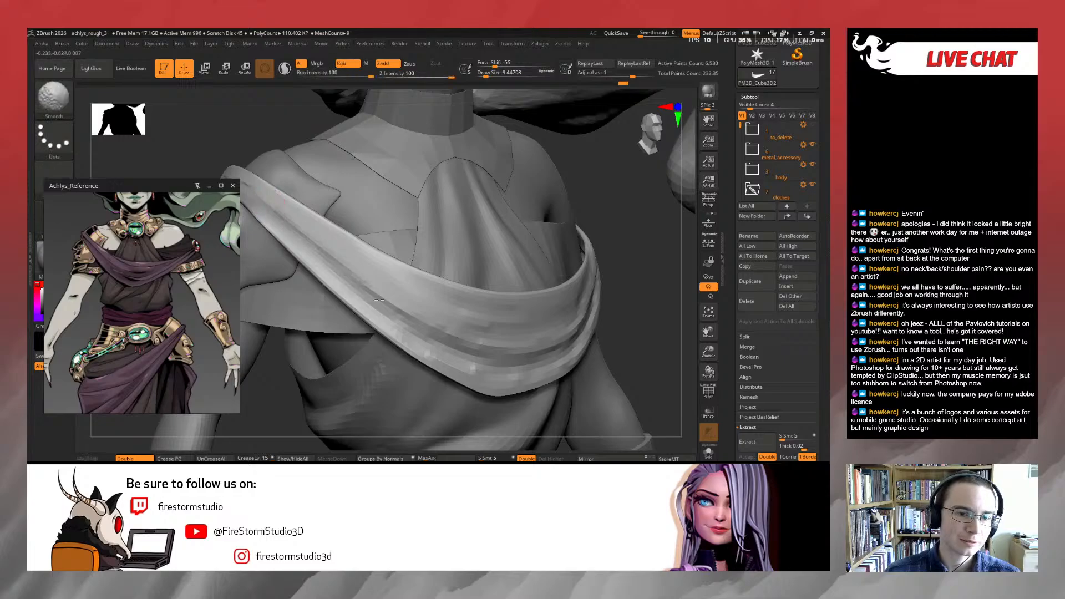
{"action": "mouse_move", "coordinate": [284, 228]}
{"action": "left_mouse_down"}
{"action": "mouse_move", "coordinate": [393, 326]}
{"action": "mouse_move", "coordinate": [502, 384]}
{"action": "mouse_move", "coordinate": [384, 332]}
{"action": "left_mouse_up"}
{"action": "right_click_drag", "start_coordinate": [384, 331], "coordinate": [500, 345]}
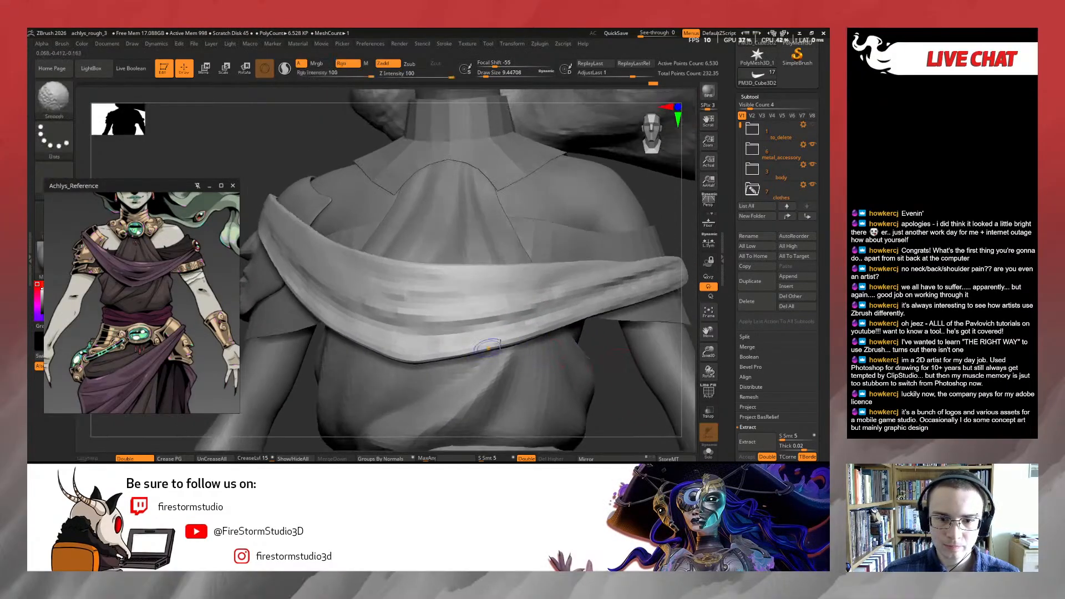
Raise a fold along the band's upper edge across the chest toward the plain shoulder
{"action": "right_click_drag", "start_coordinate": [614, 361], "coordinate": [613, 379]}
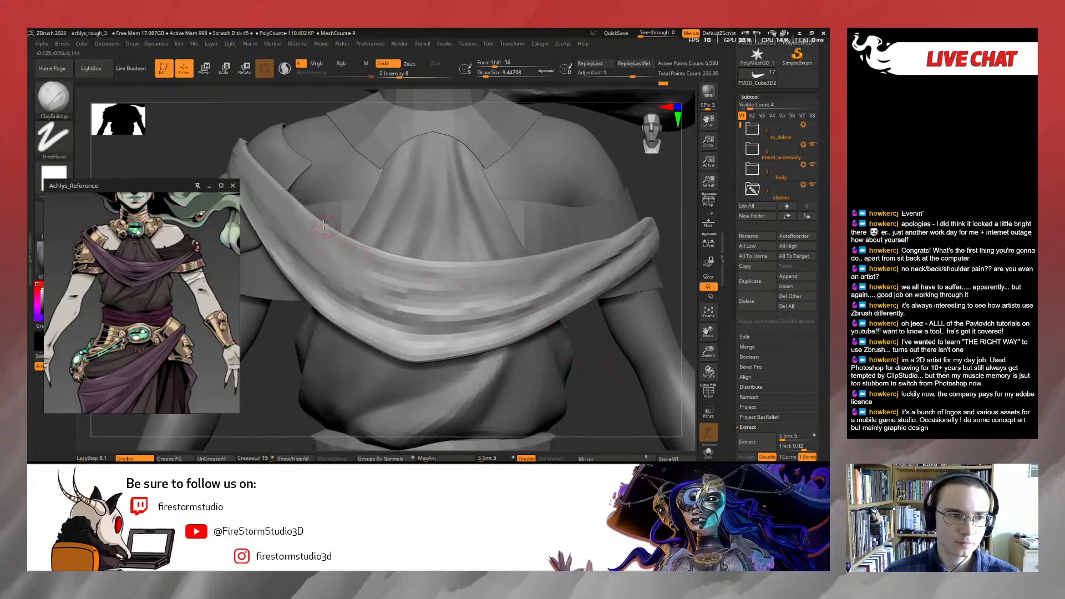
{"action": "left_click_drag", "start_coordinate": [411, 260], "coordinate": [558, 257]}
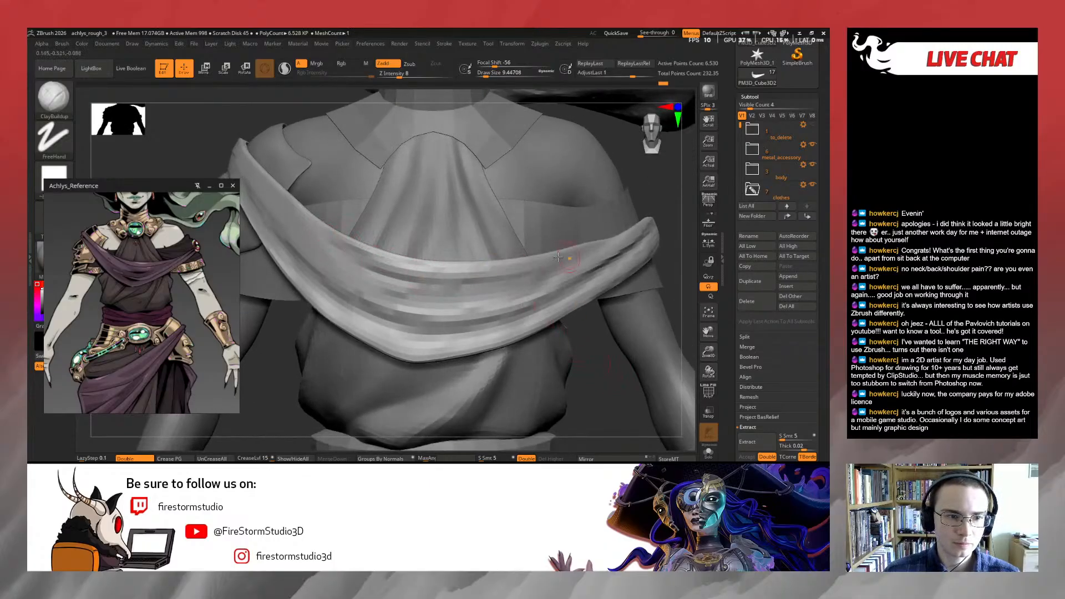
{"action": "left_click_drag", "start_coordinate": [489, 274], "coordinate": [550, 259]}
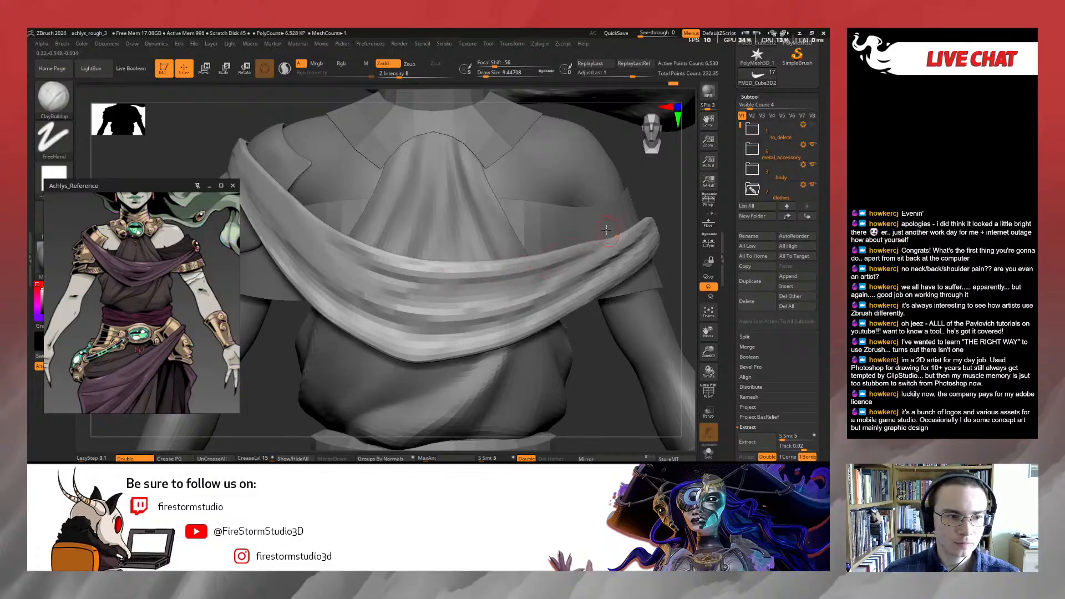
Add a ClayBuildup stroke to the upper fold across the center of the chest
{"action": "left_click_drag", "start_coordinate": [453, 259], "coordinate": [536, 277]}
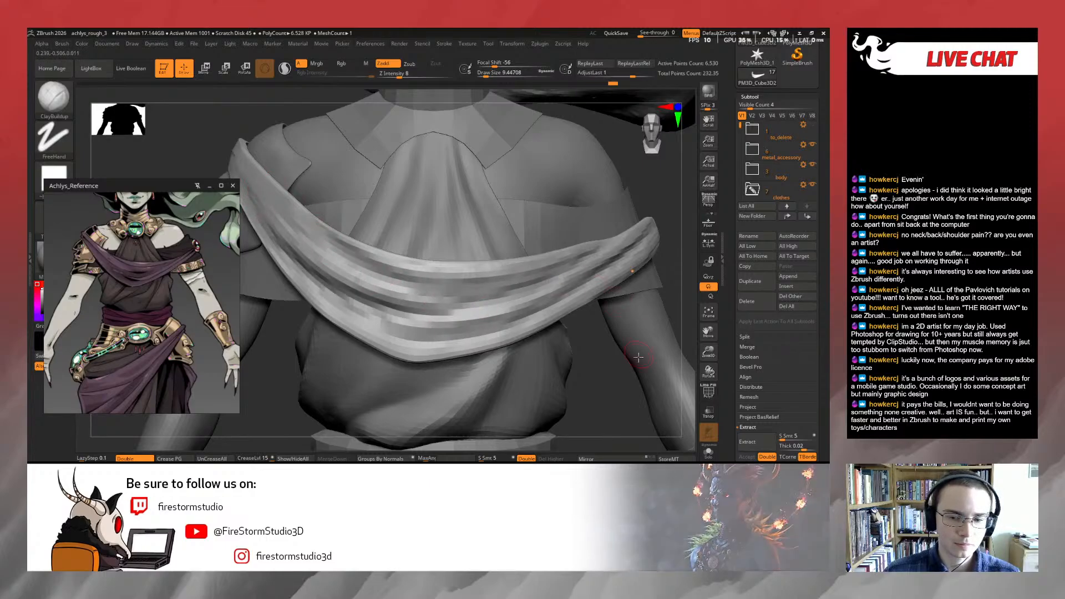
{"action": "mouse_move", "coordinate": [590, 339]}
{"action": "left_mouse_down", "text": "alt"}
{"action": "mouse_move", "coordinate": [618, 353]}
{"action": "mouse_move", "coordinate": [616, 303]}
{"action": "mouse_move", "coordinate": [630, 294]}
{"action": "mouse_move", "coordinate": [620, 287]}
{"action": "mouse_move", "coordinate": [632, 312]}
{"action": "left_mouse_up", "text": "alt"}
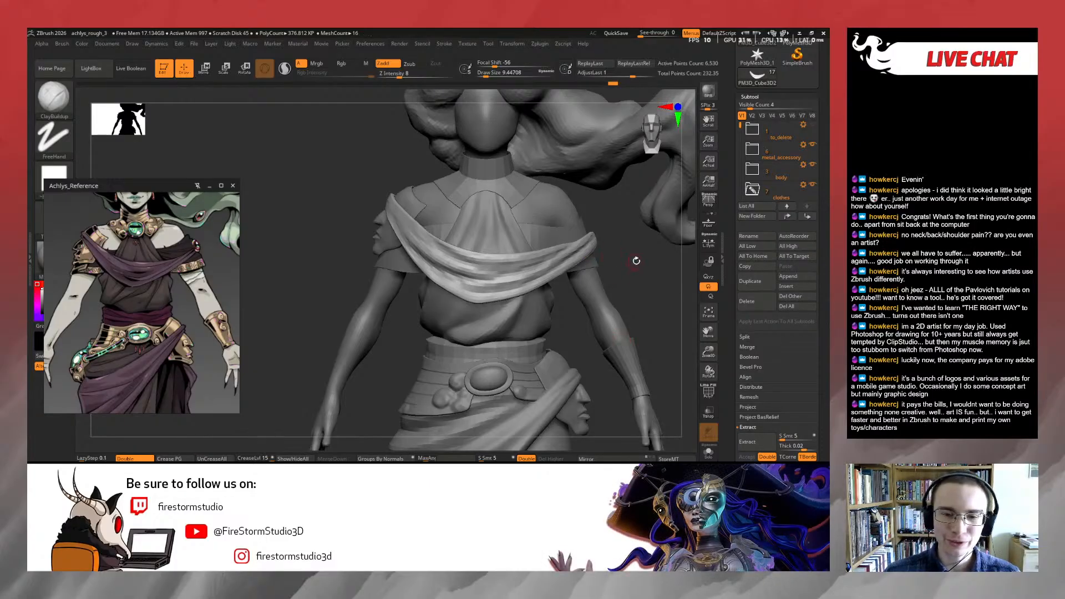
{"action": "left_click_drag", "start_coordinate": [636, 260], "coordinate": [613, 305], "text": "alt"}
{"action": "left_click_drag", "start_coordinate": [679, 272], "coordinate": [640, 276]}
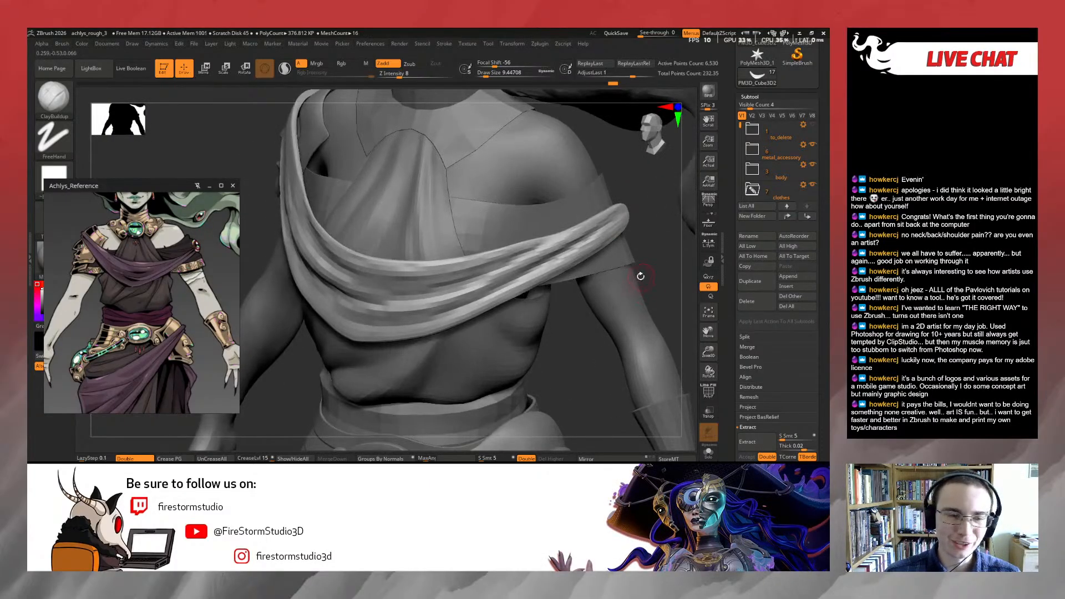
Adjust the band's upper edge on the plain-shoulder side with the Move brush, using draw sizes of about 33 and 25
{"action": "key", "text": "b"}
{"action": "key", "text": "m"}
{"action": "key", "text": "v"}
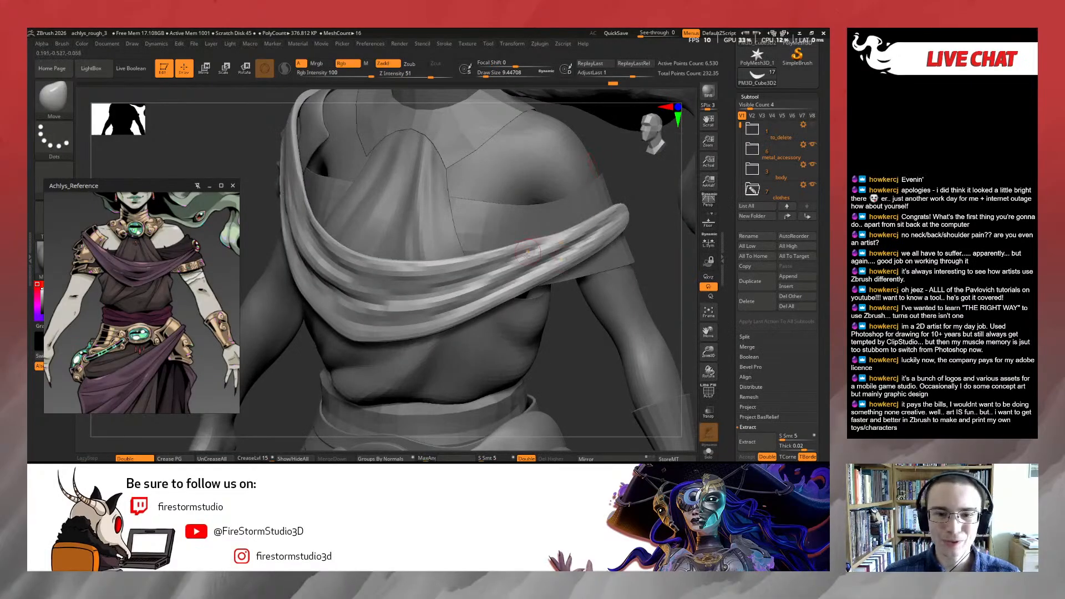
{"action": "key", "text": "s"}
{"action": "left_click_drag", "start_coordinate": [573, 328], "coordinate": [582, 309]}
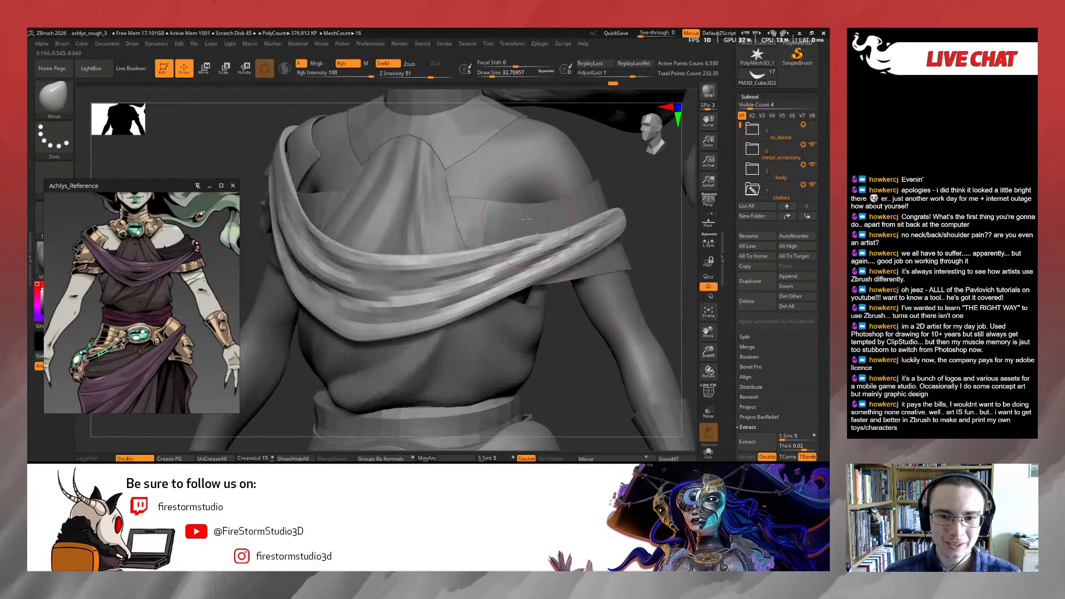
{"action": "key", "text": "s"}
{"action": "left_click_drag", "start_coordinate": [531, 233], "coordinate": [528, 234]}
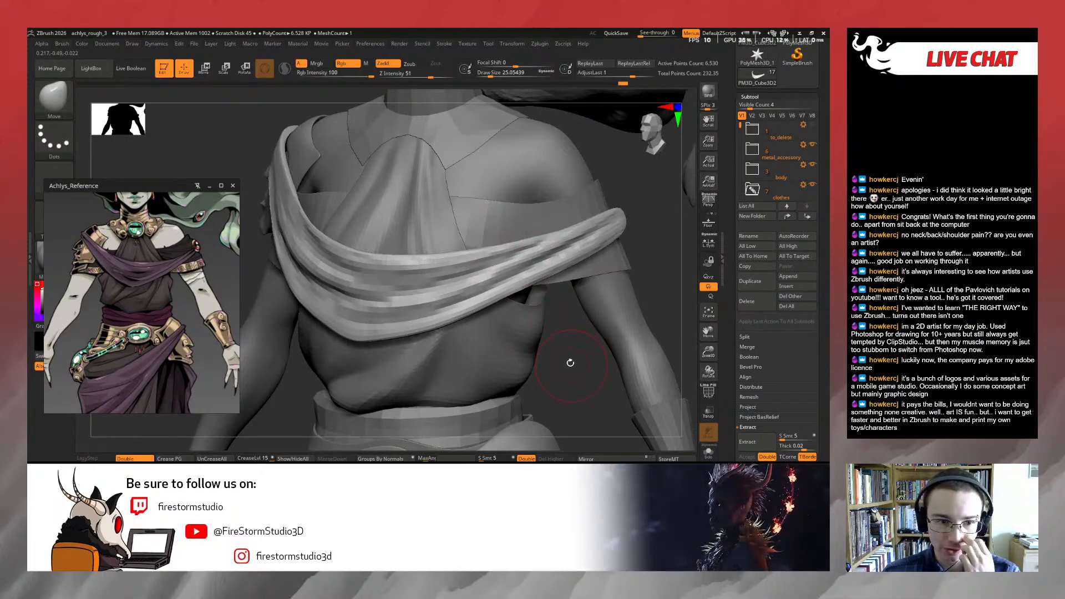
{"action": "mouse_move", "coordinate": [573, 363]}
{"action": "left_mouse_down"}
{"action": "mouse_move", "coordinate": [610, 355]}
{"action": "mouse_move", "coordinate": [549, 335]}
{"action": "left_mouse_up"}
Thicken the folds running up to the plain shoulder with the Inflate brush at a draw size of about 17
{"action": "key", "text": "b"}
{"action": "key", "text": "c"}
{"action": "key", "text": "b"}
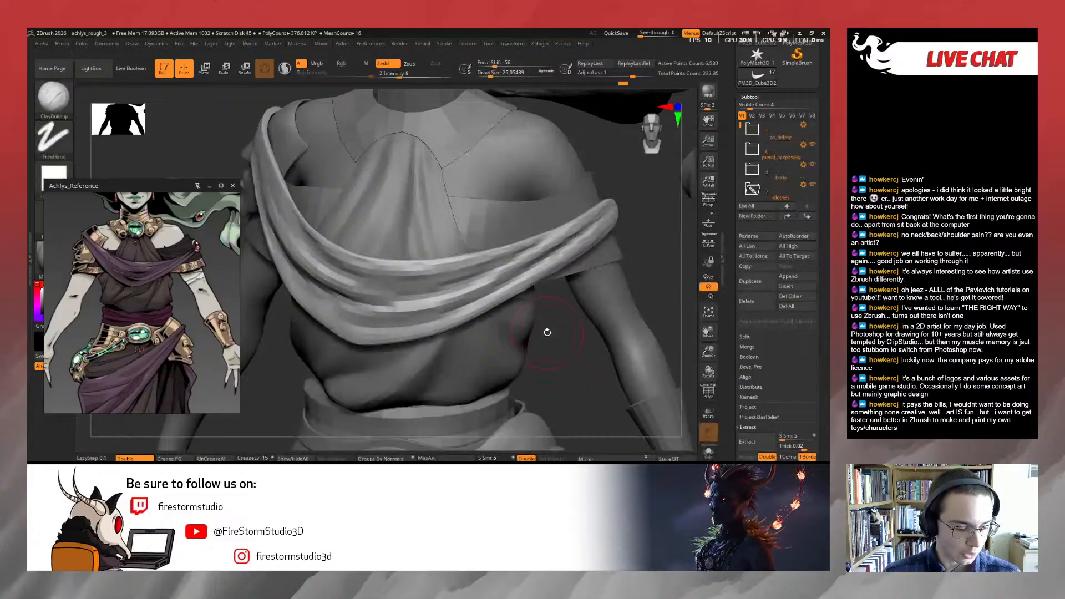
{"action": "mouse_move", "coordinate": [647, 249]}
{"action": "left_mouse_down"}
{"action": "mouse_move", "coordinate": [618, 250]}
{"action": "mouse_move", "coordinate": [582, 298]}
{"action": "mouse_move", "coordinate": [571, 294]}
{"action": "left_mouse_up"}
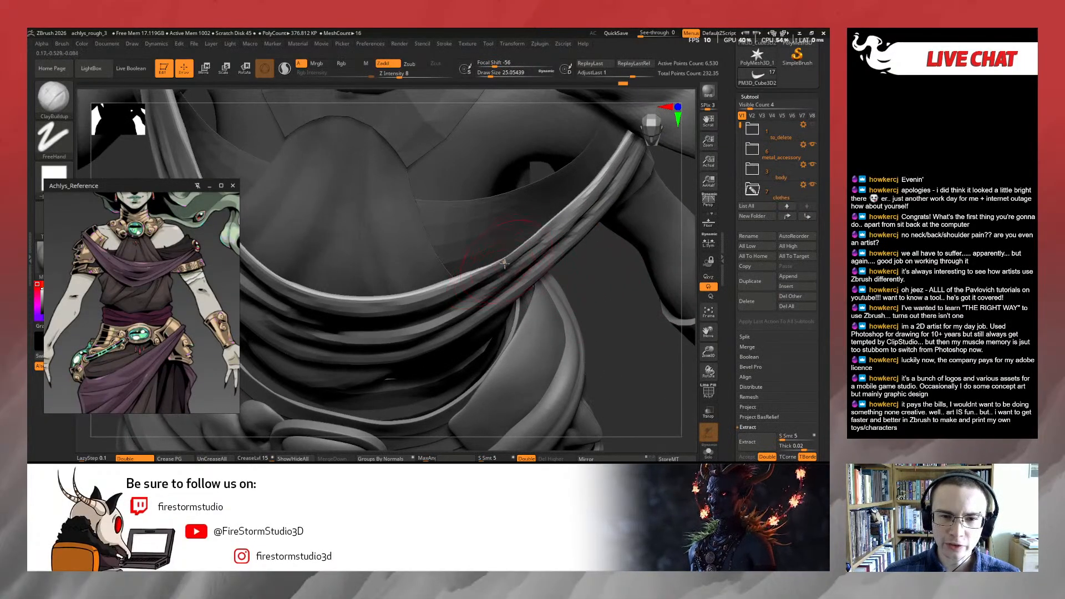
{"action": "key", "text": "b"}
{"action": "key", "text": "i"}
{"action": "key", "text": "n"}
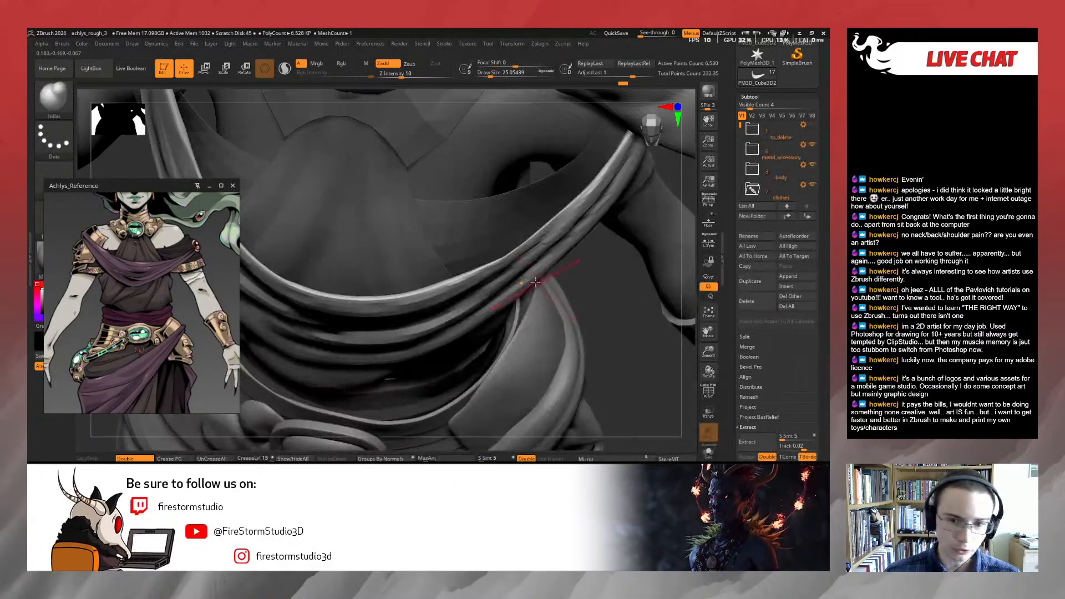
{"action": "key", "text": "s"}
{"action": "left_click_drag", "start_coordinate": [525, 272], "coordinate": [522, 272]}
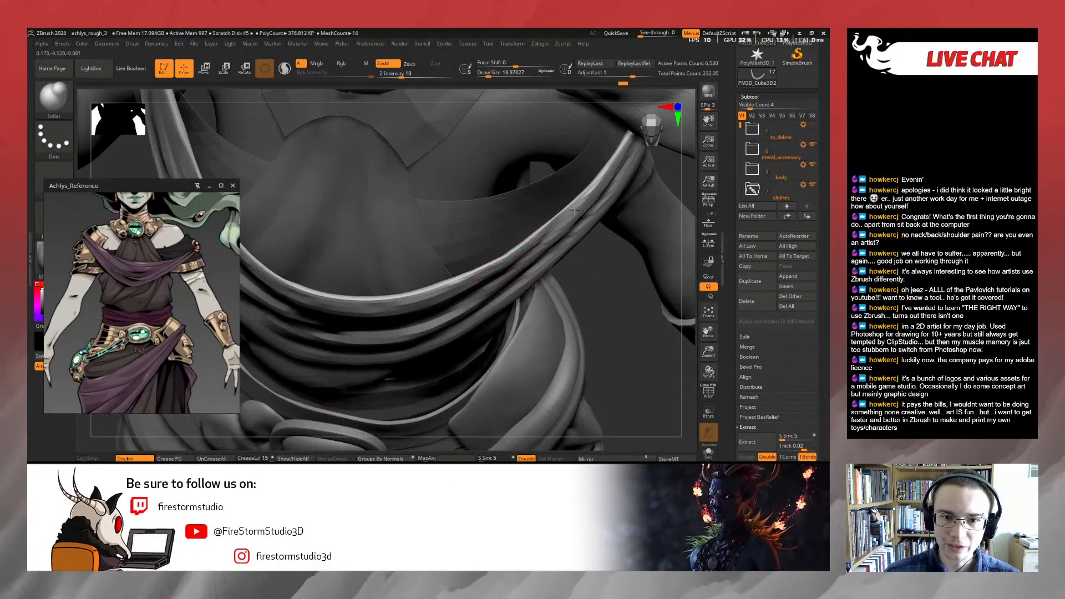
{"action": "mouse_move", "coordinate": [590, 294]}
{"action": "left_mouse_down"}
{"action": "mouse_move", "coordinate": [582, 280]}
{"action": "mouse_move", "coordinate": [558, 279]}
{"action": "left_mouse_up"}
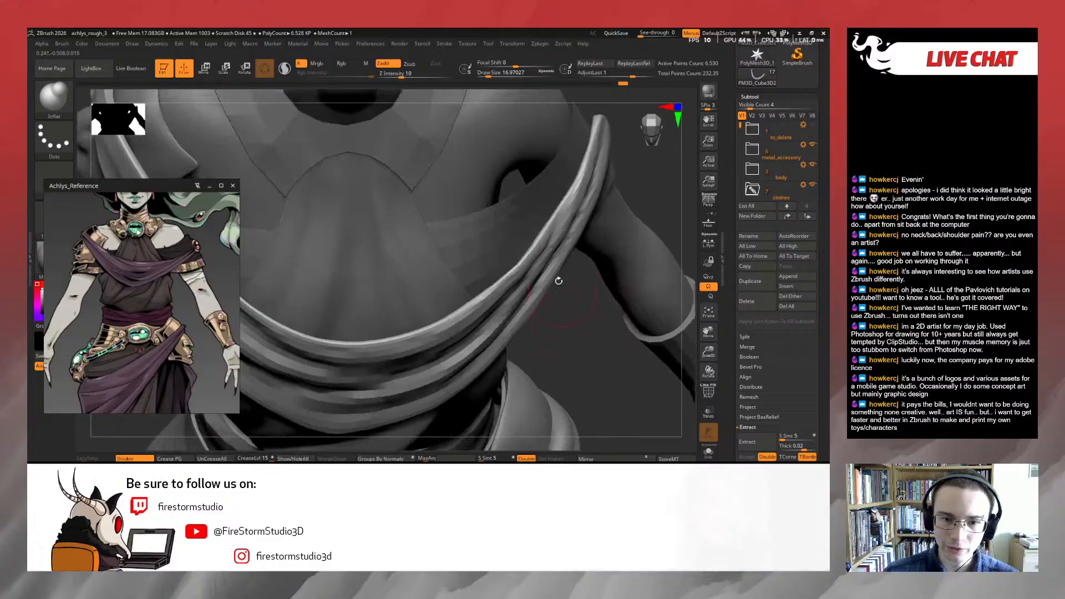
{"action": "mouse_move", "coordinate": [560, 343]}
{"action": "left_mouse_down"}
{"action": "mouse_move", "coordinate": [574, 287]}
{"action": "mouse_move", "coordinate": [547, 239]}
{"action": "left_mouse_up"}
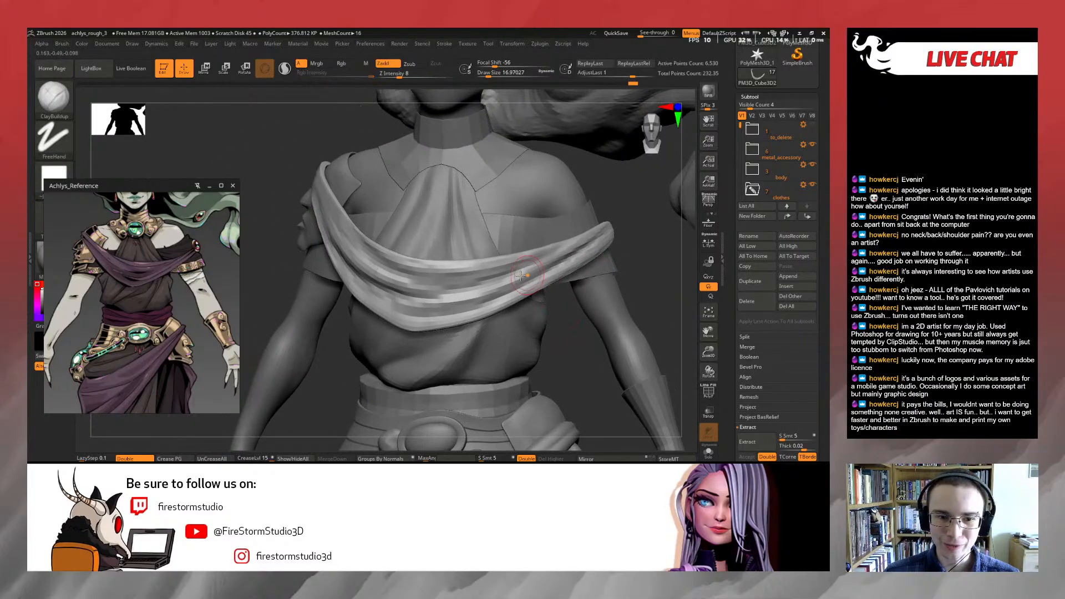
Build up the folds on the face-armor side of the chest with ClayBuildup at a draw size of about 11.7
{"action": "key", "text": "s"}
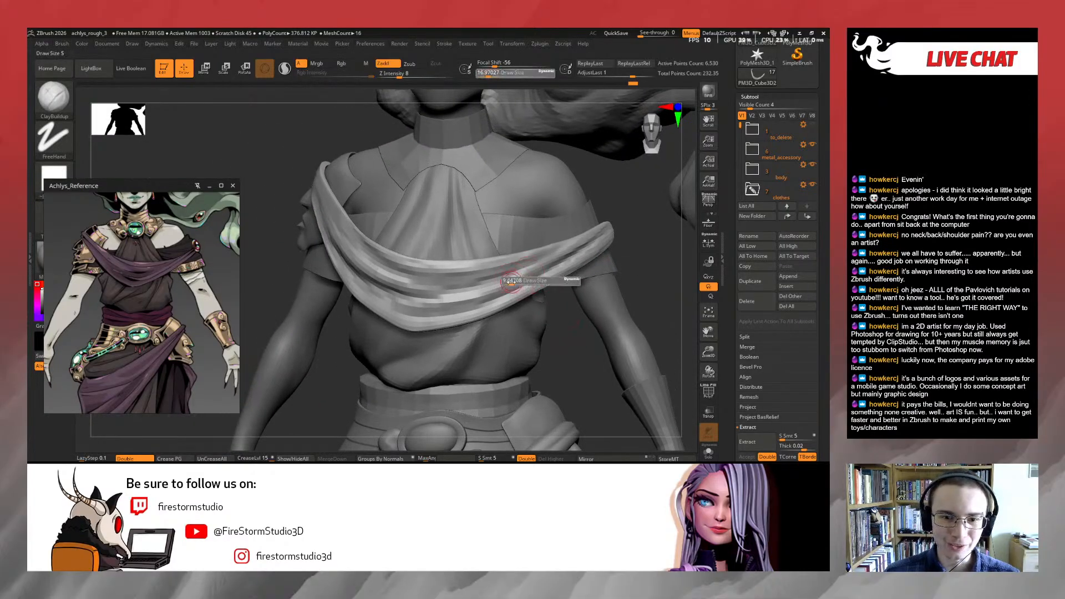
{"action": "mouse_move", "coordinate": [568, 326]}
{"action": "left_mouse_down"}
{"action": "mouse_move", "coordinate": [502, 322]}
{"action": "mouse_move", "coordinate": [563, 327]}
{"action": "mouse_move", "coordinate": [576, 340]}
{"action": "left_mouse_up"}
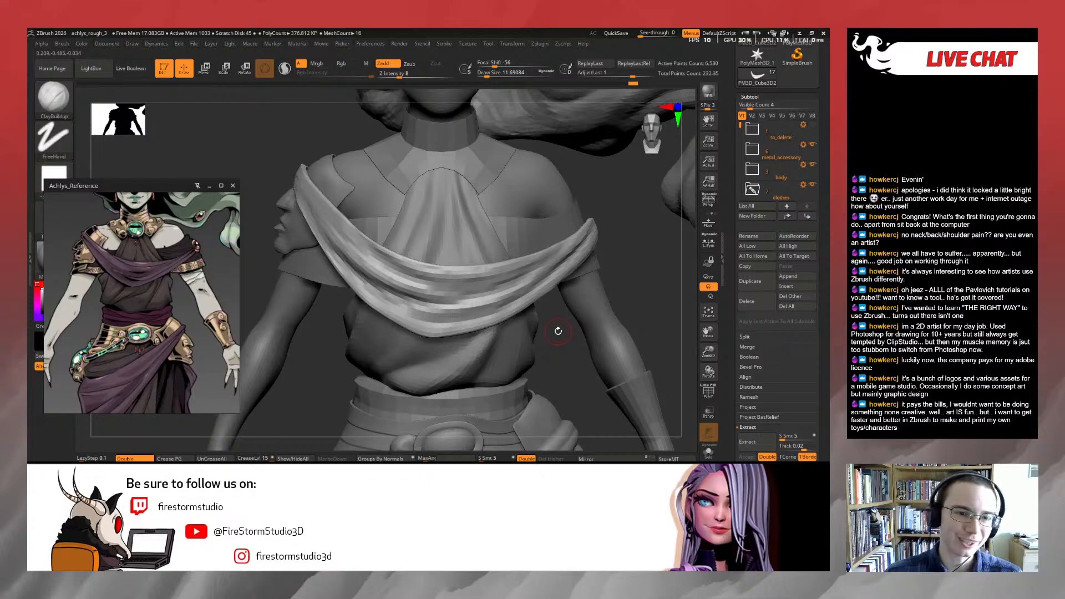
{"action": "mouse_move", "coordinate": [625, 270]}
{"action": "left_mouse_down"}
{"action": "mouse_move", "coordinate": [639, 273]}
{"action": "mouse_move", "coordinate": [627, 276]}
{"action": "mouse_move", "coordinate": [579, 232]}
{"action": "left_mouse_up"}
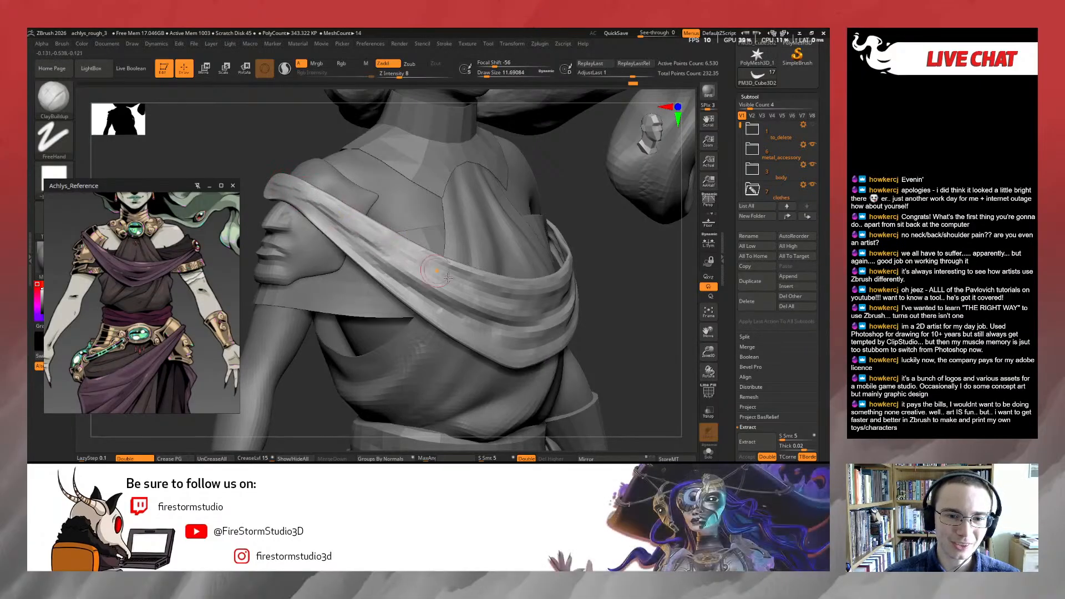
{"action": "left_click_drag", "start_coordinate": [448, 277], "coordinate": [481, 302]}
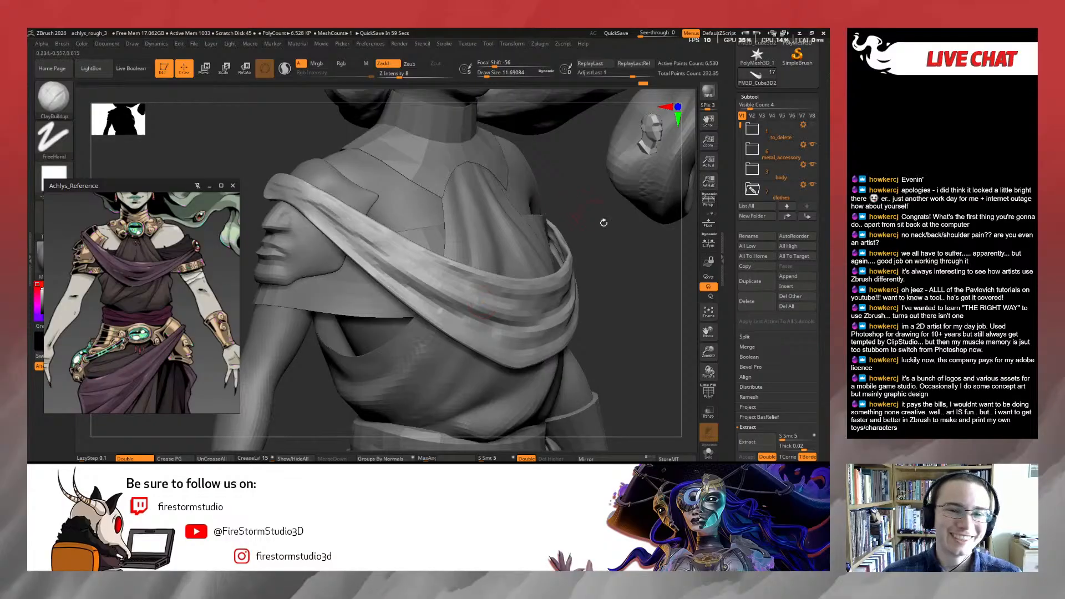
Refine the narrow creases at the front of the chest with ClayBuildup at a draw size of about 6.6
{"action": "mouse_move", "coordinate": [603, 222]}
{"action": "left_mouse_down"}
{"action": "mouse_move", "coordinate": [351, 218]}
{"action": "mouse_move", "coordinate": [349, 244]}
{"action": "left_mouse_up"}
{"action": "key", "text": "s"}
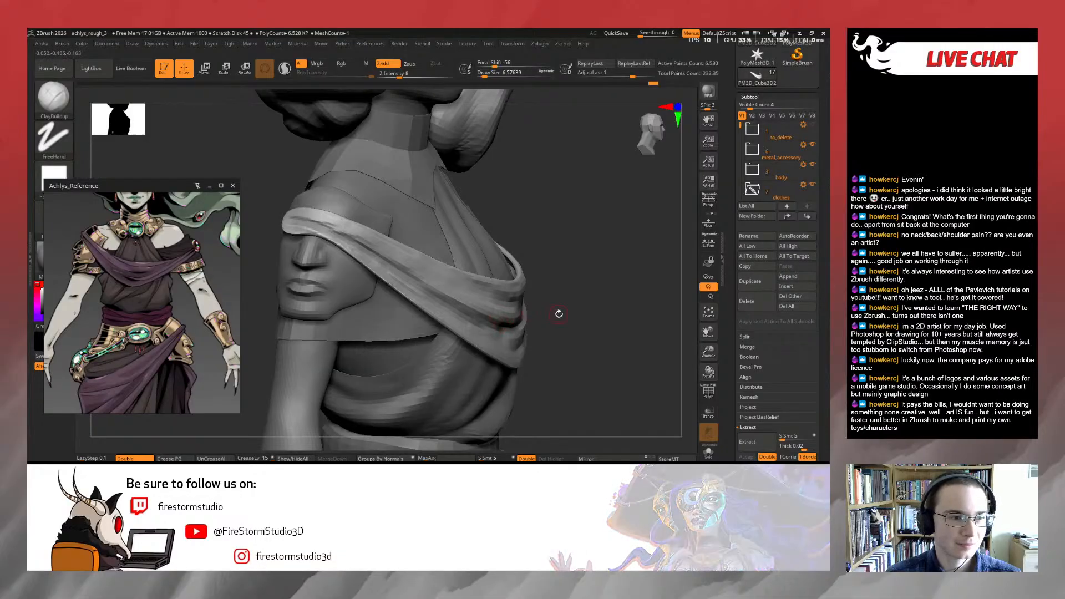
{"action": "right_click_drag", "start_coordinate": [473, 322], "coordinate": [525, 305]}
Smooth the band over the face-armor shoulder and sculpt a fold from there down to the chest at a draw size of about 9.4
{"action": "key", "text": "s"}
{"action": "left_click_drag", "start_coordinate": [500, 344], "coordinate": [503, 344]}
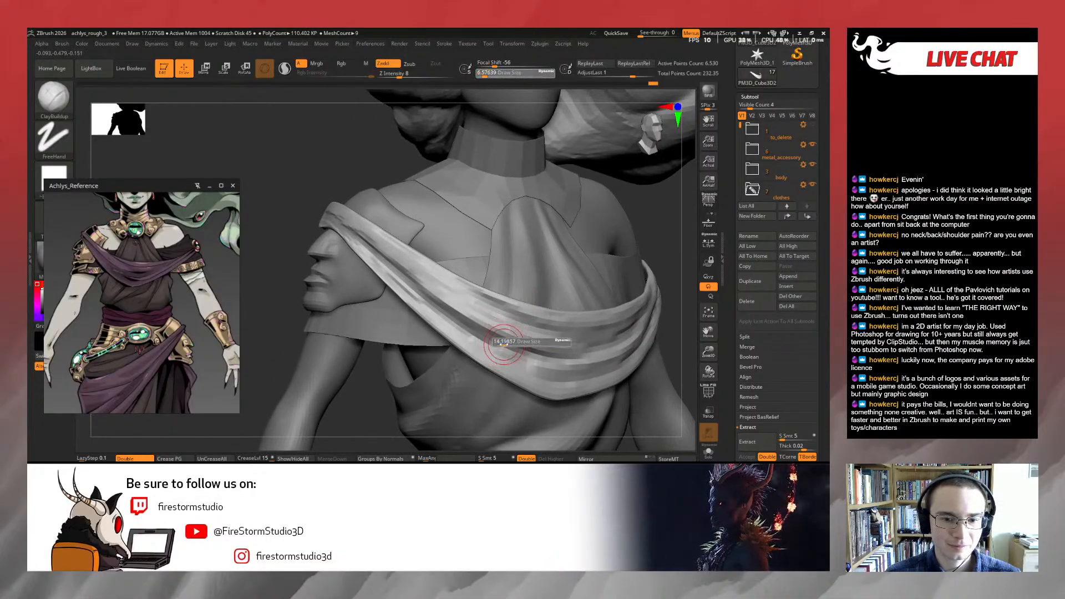
{"action": "key", "text": "shift"}
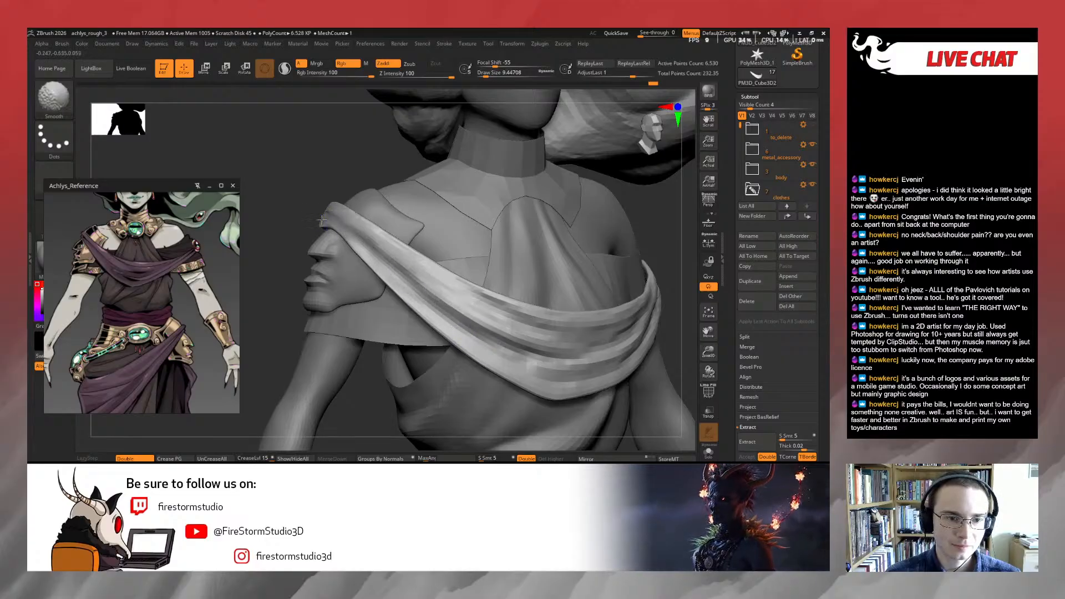
{"action": "right_click_drag", "start_coordinate": [494, 351], "coordinate": [373, 255], "text": "shift"}
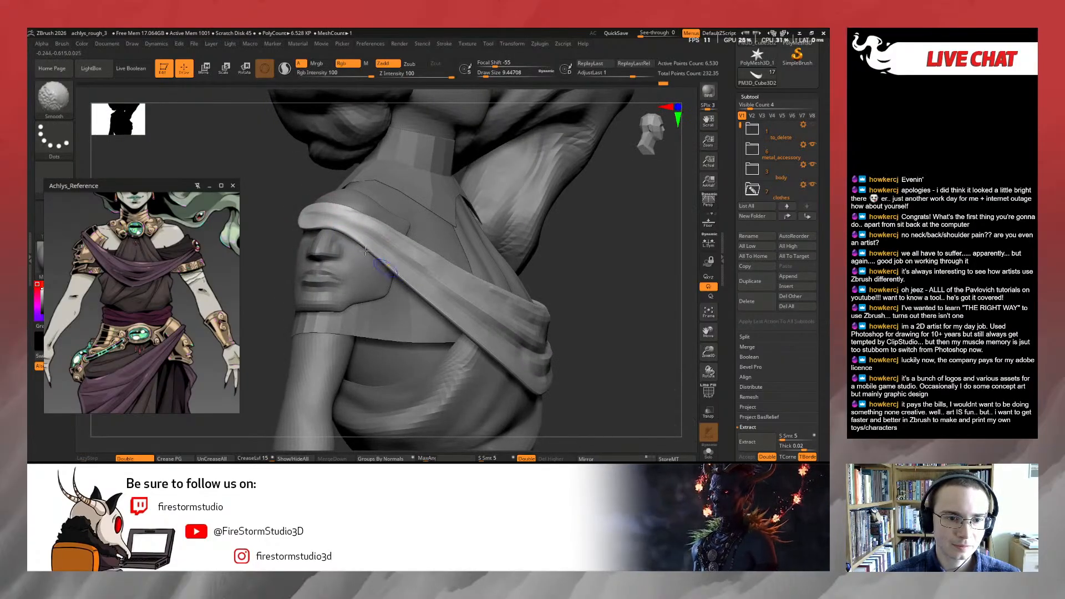
{"action": "mouse_move", "coordinate": [434, 288]}
{"action": "right_mouse_down"}
{"action": "mouse_move", "coordinate": [578, 276]}
{"action": "mouse_move", "coordinate": [581, 245]}
{"action": "right_mouse_up"}
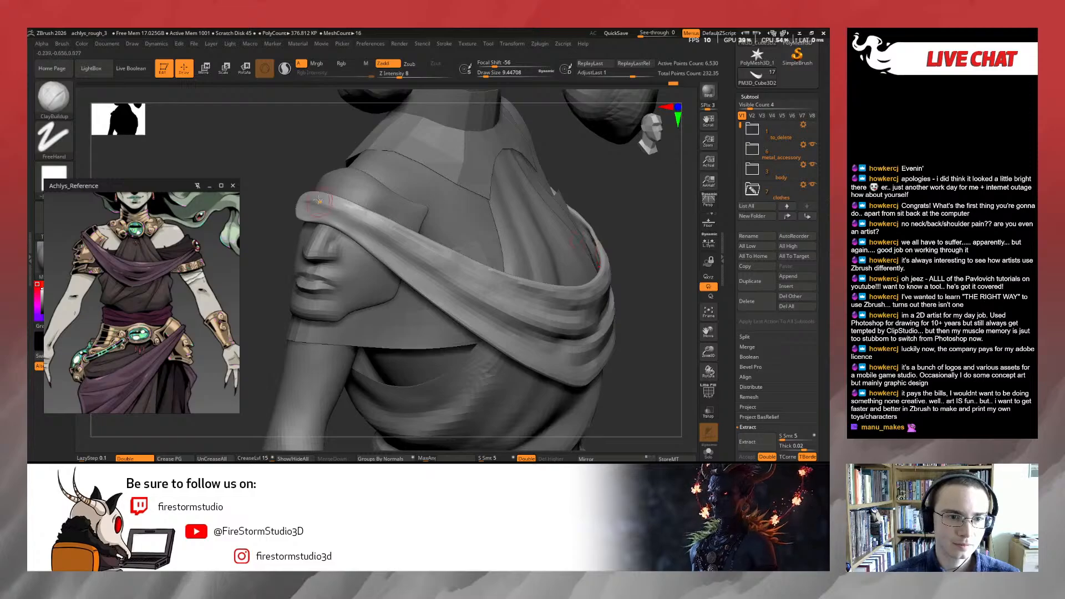
{"action": "mouse_move", "coordinate": [317, 199]}
{"action": "left_mouse_down"}
{"action": "mouse_move", "coordinate": [450, 248]}
{"action": "mouse_move", "coordinate": [500, 302]}
{"action": "left_mouse_up"}
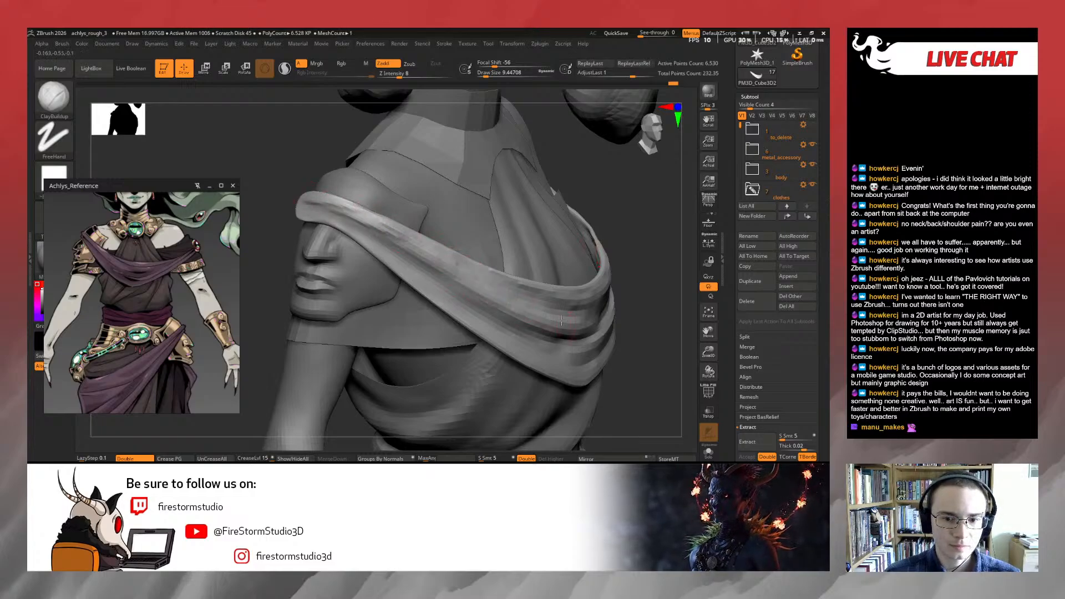
{"action": "mouse_move", "coordinate": [630, 309]}
{"action": "left_mouse_down"}
{"action": "mouse_move", "coordinate": [675, 306]}
{"action": "mouse_move", "coordinate": [579, 320]}
{"action": "left_mouse_up"}
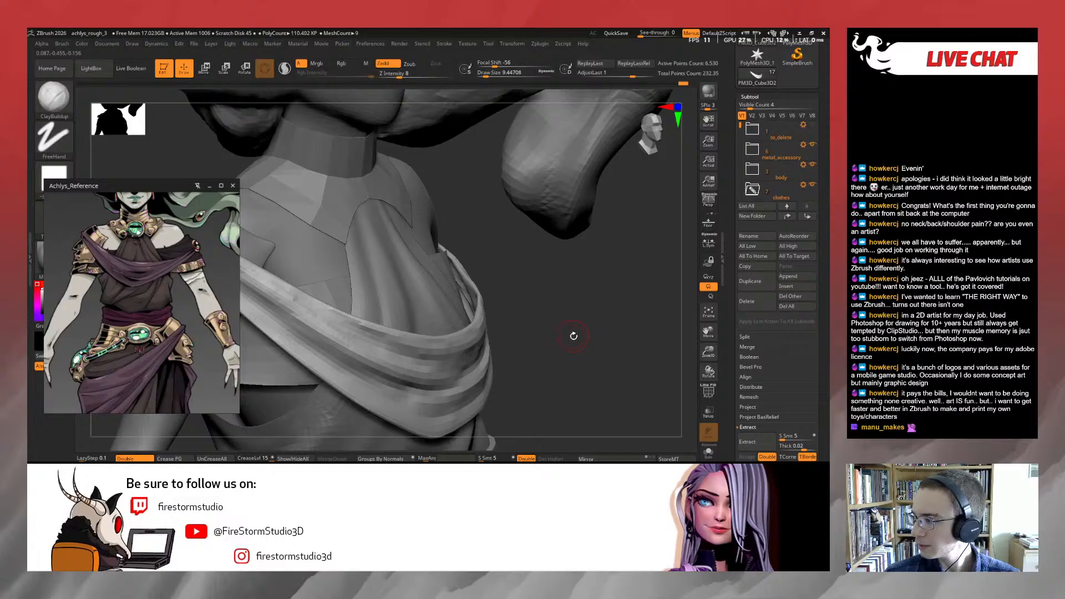
Reshape the plain-shoulder end of the band with the Move brush at a draw size of about 17 and smooth the adjoining chest folds
{"action": "mouse_move", "coordinate": [566, 301]}
{"action": "left_mouse_down"}
{"action": "mouse_move", "coordinate": [615, 270]}
{"action": "mouse_move", "coordinate": [645, 286]}
{"action": "mouse_move", "coordinate": [619, 267]}
{"action": "left_mouse_up"}
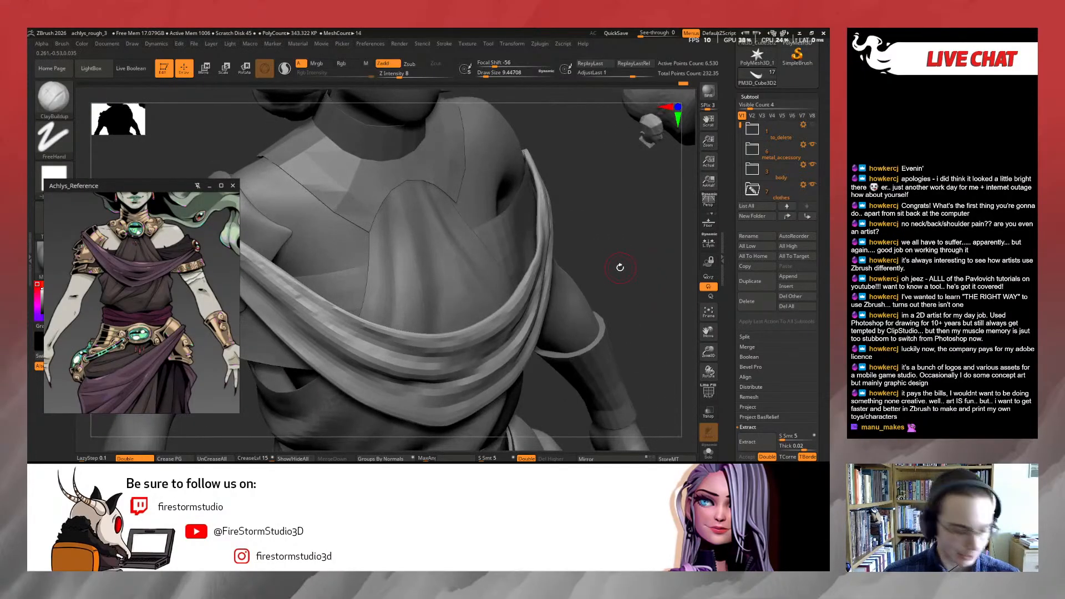
{"action": "key", "text": "b"}
{"action": "key", "text": "m"}
{"action": "key", "text": "v"}
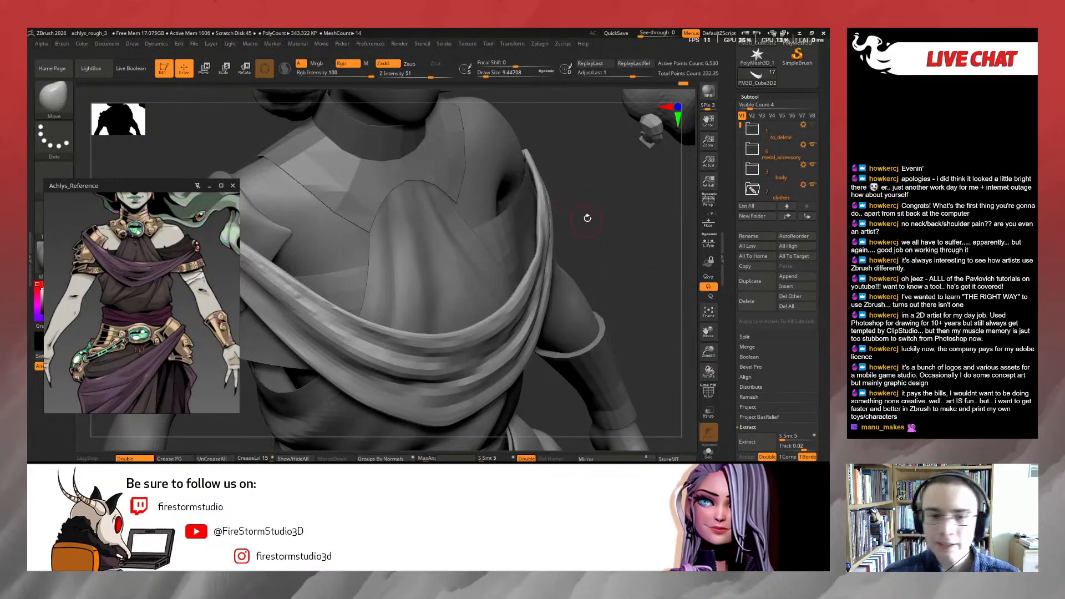
{"action": "mouse_move", "coordinate": [587, 218]}
{"action": "left_mouse_down"}
{"action": "mouse_move", "coordinate": [573, 188]}
{"action": "mouse_move", "coordinate": [539, 236]}
{"action": "left_mouse_up"}
{"action": "key", "text": "s"}
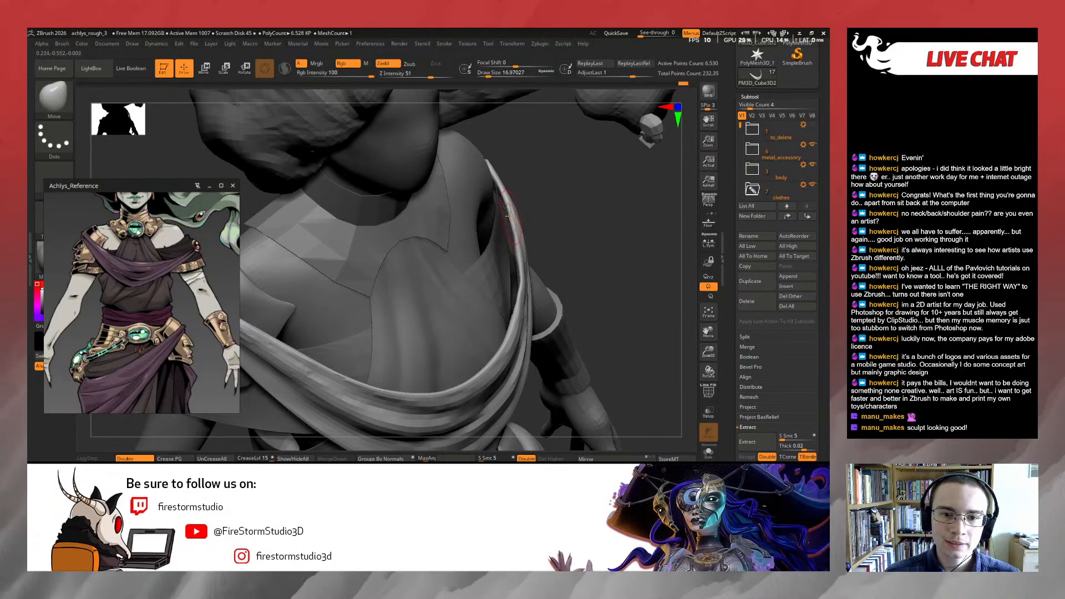
{"action": "left_click_drag", "start_coordinate": [551, 230], "coordinate": [530, 153]}
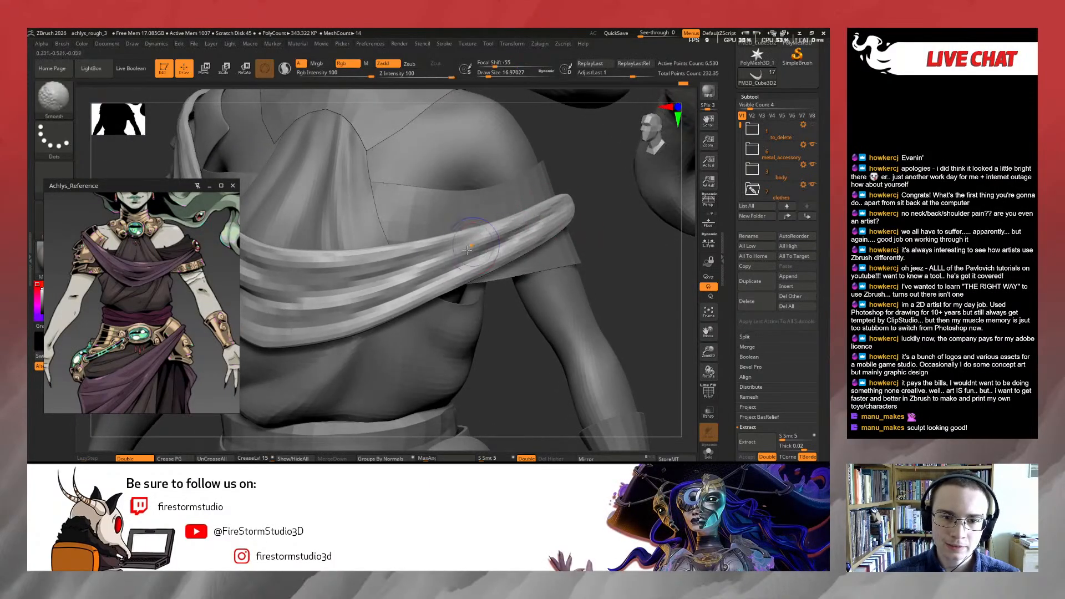
{"action": "left_click_drag", "start_coordinate": [373, 287], "coordinate": [335, 304], "text": "shift"}
Build up folds from the face-armor shoulder toward the chest with ClayBuildup at a draw size of about 10.5 and smooth them
{"action": "mouse_move", "coordinate": [524, 355]}
{"action": "left_mouse_down"}
{"action": "mouse_move", "coordinate": [594, 369]}
{"action": "mouse_move", "coordinate": [599, 302]}
{"action": "mouse_move", "coordinate": [630, 301]}
{"action": "left_mouse_up"}
{"action": "key", "text": "b"}
{"action": "key", "text": "c"}
{"action": "key", "text": "b"}
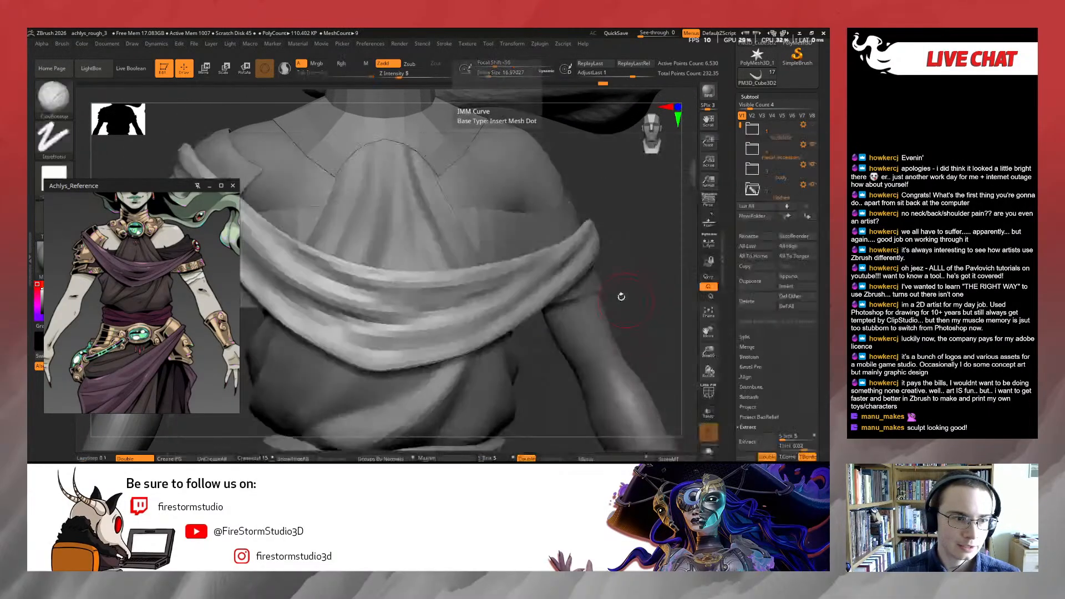
{"action": "mouse_move", "coordinate": [545, 373]}
{"action": "left_mouse_down"}
{"action": "mouse_move", "coordinate": [393, 266]}
{"action": "mouse_move", "coordinate": [400, 276]}
{"action": "left_mouse_up"}
{"action": "key", "text": "s"}
{"action": "left_click_drag", "start_coordinate": [325, 346], "coordinate": [328, 343]}
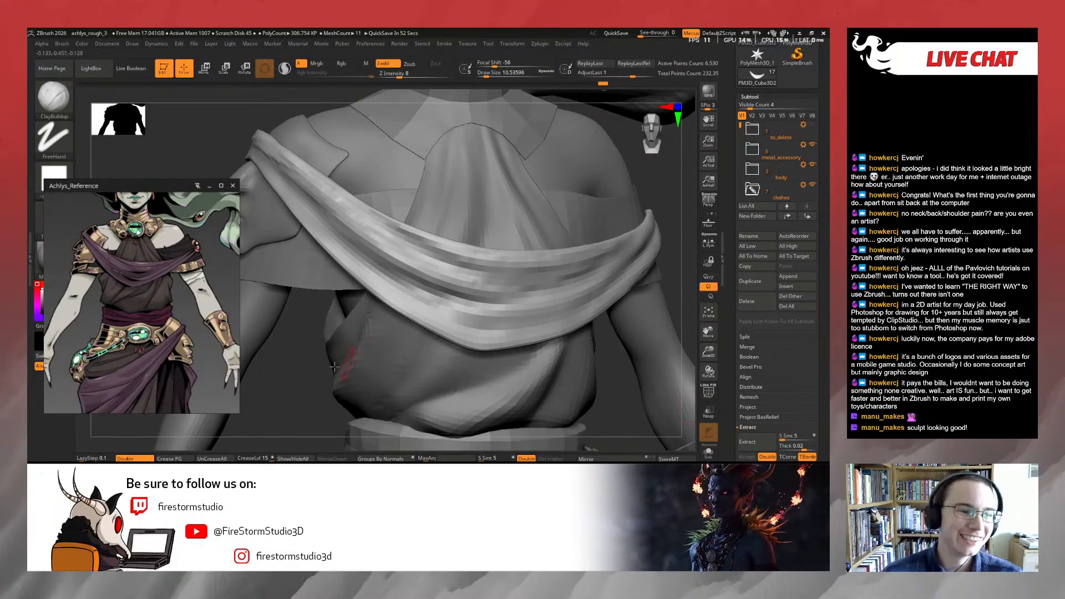
{"action": "left_click_drag", "start_coordinate": [313, 342], "coordinate": [327, 380]}
{"action": "left_click_drag", "start_coordinate": [289, 204], "coordinate": [368, 269]}
{"action": "left_click_drag", "start_coordinate": [265, 151], "coordinate": [278, 194]}
{"action": "left_click_drag", "start_coordinate": [380, 250], "coordinate": [396, 206], "text": "shift"}
{"action": "left_click_drag", "start_coordinate": [333, 222], "coordinate": [302, 247]}
{"action": "mouse_move", "coordinate": [374, 240]}
{"action": "left_mouse_down", "text": "shift"}
{"action": "mouse_move", "coordinate": [371, 250]}
{"action": "mouse_move", "coordinate": [377, 235]}
{"action": "mouse_move", "coordinate": [344, 211]}
{"action": "mouse_move", "coordinate": [341, 177]}
{"action": "left_mouse_up", "text": "shift"}
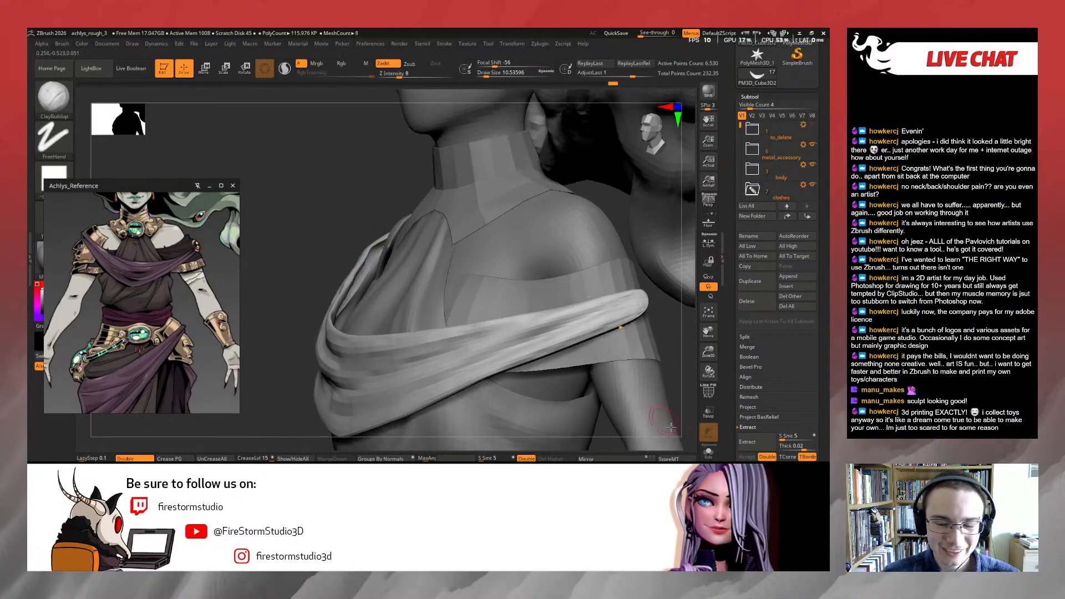
Isolate the cloth band with Solo and inflate the folds along its face-armor-shoulder end at a draw size of about 10.5
{"action": "left_click", "coordinate": [708, 452]}
{"action": "mouse_move", "coordinate": [542, 283]}
{"action": "left_mouse_down"}
{"action": "mouse_move", "coordinate": [491, 271]}
{"action": "mouse_move", "coordinate": [497, 221]}
{"action": "left_mouse_up"}
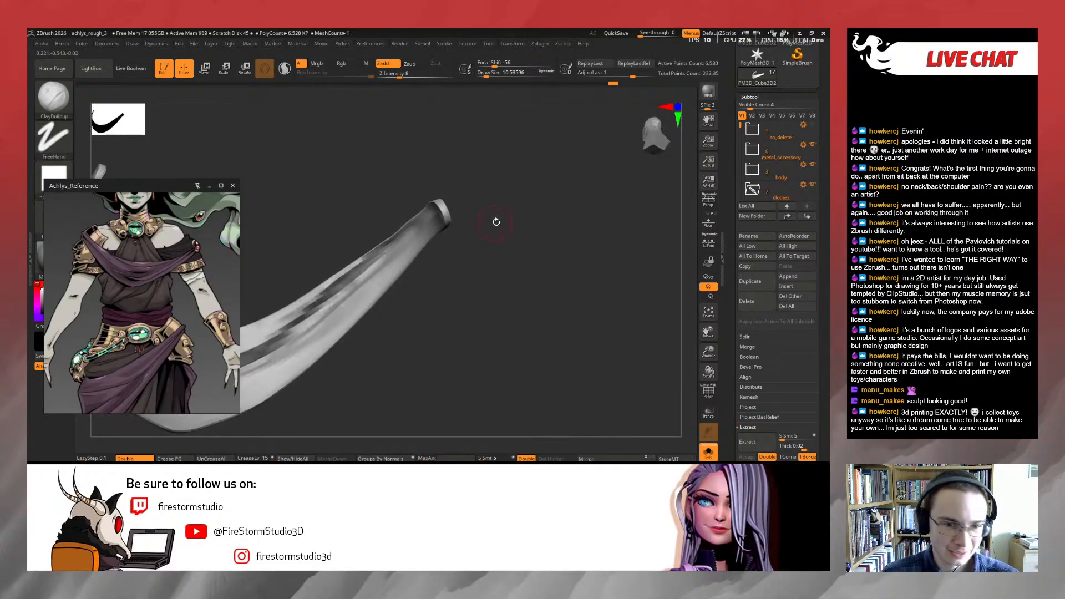
{"action": "key", "text": "b"}
{"action": "key", "text": "i"}
{"action": "key", "text": "n"}
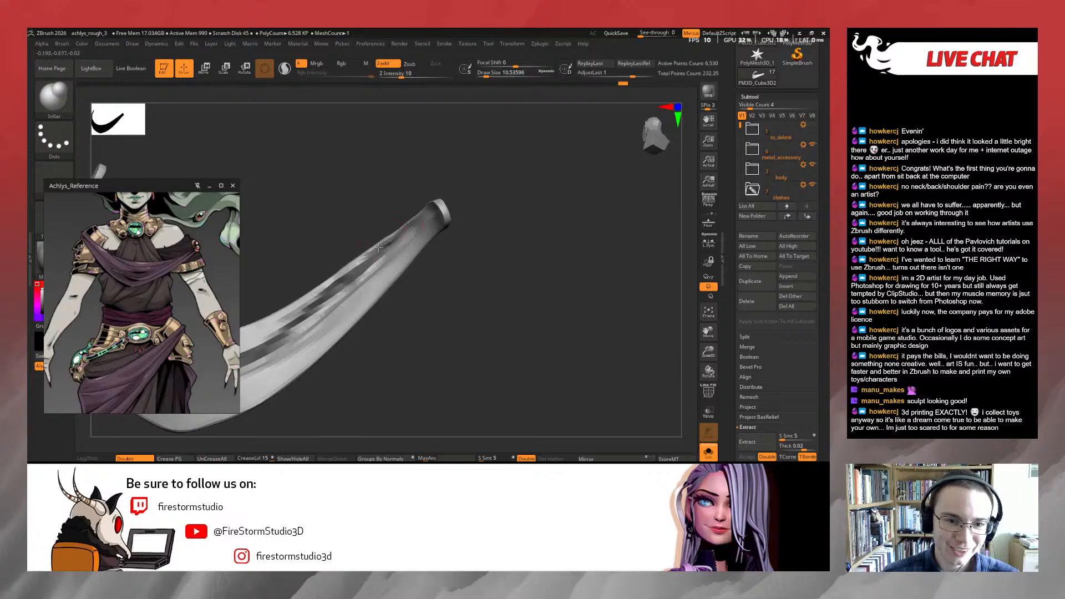
{"action": "left_click_drag", "start_coordinate": [379, 248], "coordinate": [353, 263]}
{"action": "mouse_move", "coordinate": [373, 217]}
{"action": "left_mouse_down"}
{"action": "mouse_move", "coordinate": [411, 209]}
{"action": "mouse_move", "coordinate": [406, 242]}
{"action": "left_mouse_up"}
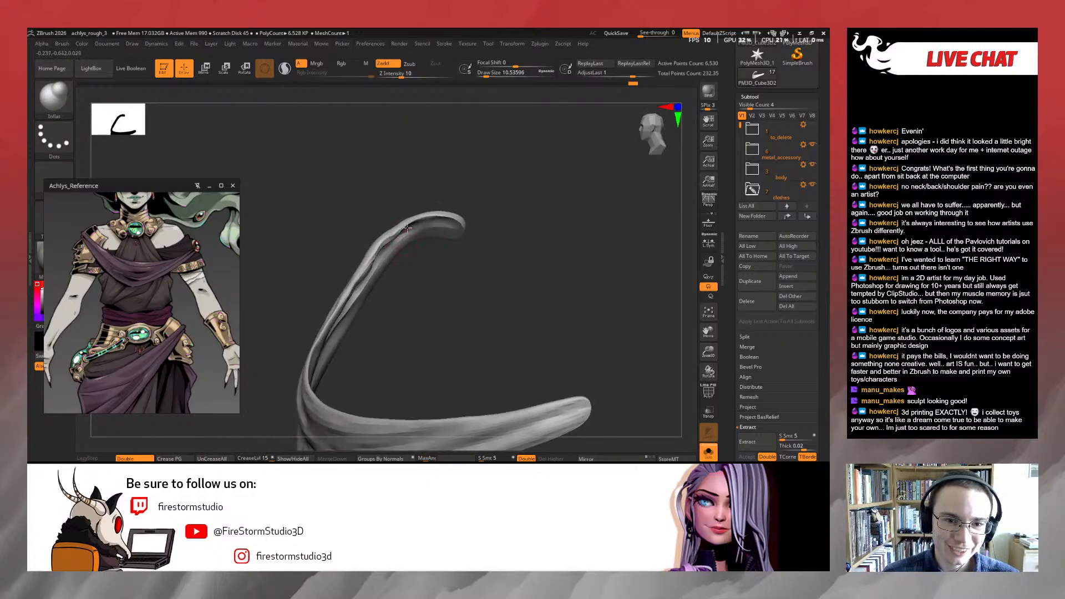
{"action": "left_click_drag", "start_coordinate": [494, 211], "coordinate": [526, 301]}
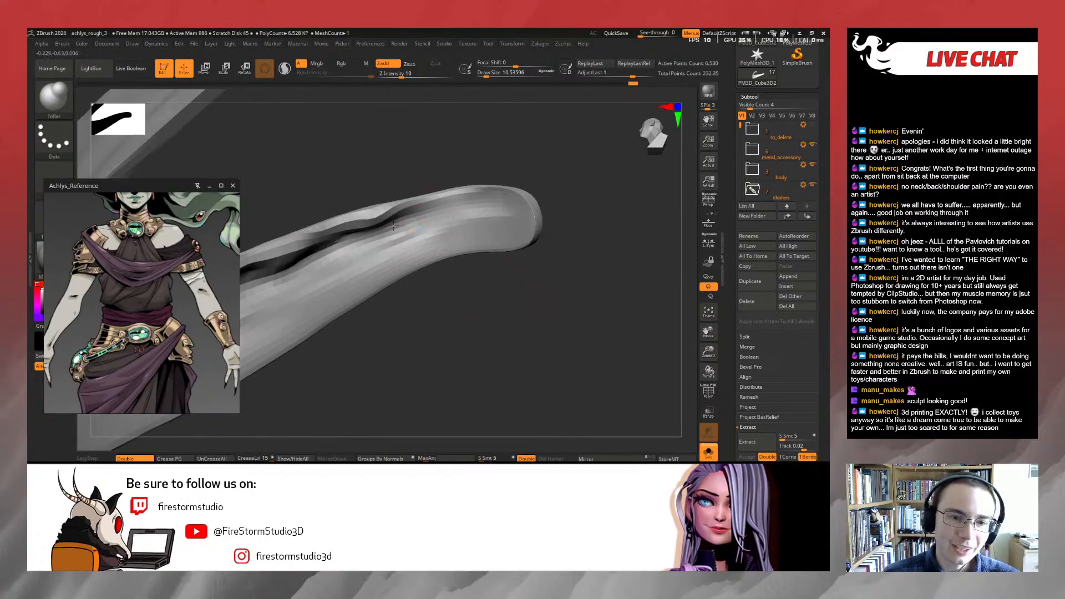
{"action": "mouse_move", "coordinate": [394, 226]}
{"action": "left_mouse_down"}
{"action": "mouse_move", "coordinate": [472, 207]}
{"action": "mouse_move", "coordinate": [355, 235]}
{"action": "mouse_move", "coordinate": [461, 204]}
{"action": "mouse_move", "coordinate": [259, 294]}
{"action": "mouse_move", "coordinate": [277, 257]}
{"action": "mouse_move", "coordinate": [427, 213]}
{"action": "left_mouse_up"}
{"action": "left_click_drag", "start_coordinate": [327, 249], "coordinate": [355, 236]}
Smooth the folds and surfaces at both shoulder ends of the isolated band
{"action": "mouse_move", "coordinate": [422, 208]}
{"action": "left_mouse_down", "text": "shift"}
{"action": "mouse_move", "coordinate": [354, 242]}
{"action": "mouse_move", "coordinate": [499, 194]}
{"action": "mouse_move", "coordinate": [510, 228]}
{"action": "left_mouse_up", "text": "shift"}
{"action": "mouse_move", "coordinate": [492, 307]}
{"action": "left_mouse_down"}
{"action": "mouse_move", "coordinate": [454, 314]}
{"action": "mouse_move", "coordinate": [424, 360]}
{"action": "mouse_move", "coordinate": [479, 291]}
{"action": "mouse_move", "coordinate": [521, 264]}
{"action": "mouse_move", "coordinate": [524, 344]}
{"action": "mouse_move", "coordinate": [532, 313]}
{"action": "mouse_move", "coordinate": [615, 369]}
{"action": "mouse_move", "coordinate": [561, 418]}
{"action": "mouse_move", "coordinate": [438, 349]}
{"action": "left_mouse_up"}
{"action": "left_click_drag", "start_coordinate": [415, 249], "coordinate": [616, 360], "text": "shift"}
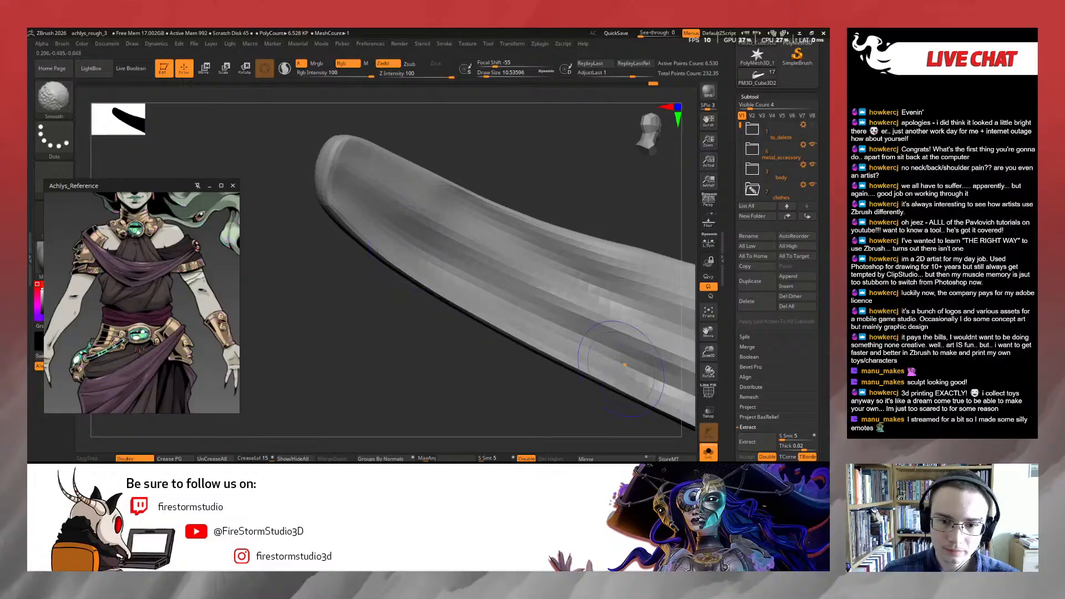
Smooth the chest folds of the isolated cloth band and turn off Solo to show the whole figure
{"action": "mouse_move", "coordinate": [589, 418]}
{"action": "left_mouse_down", "text": "alt"}
{"action": "mouse_move", "coordinate": [587, 406]}
{"action": "mouse_move", "coordinate": [521, 378]}
{"action": "mouse_move", "coordinate": [525, 404]}
{"action": "left_mouse_up", "text": "alt"}
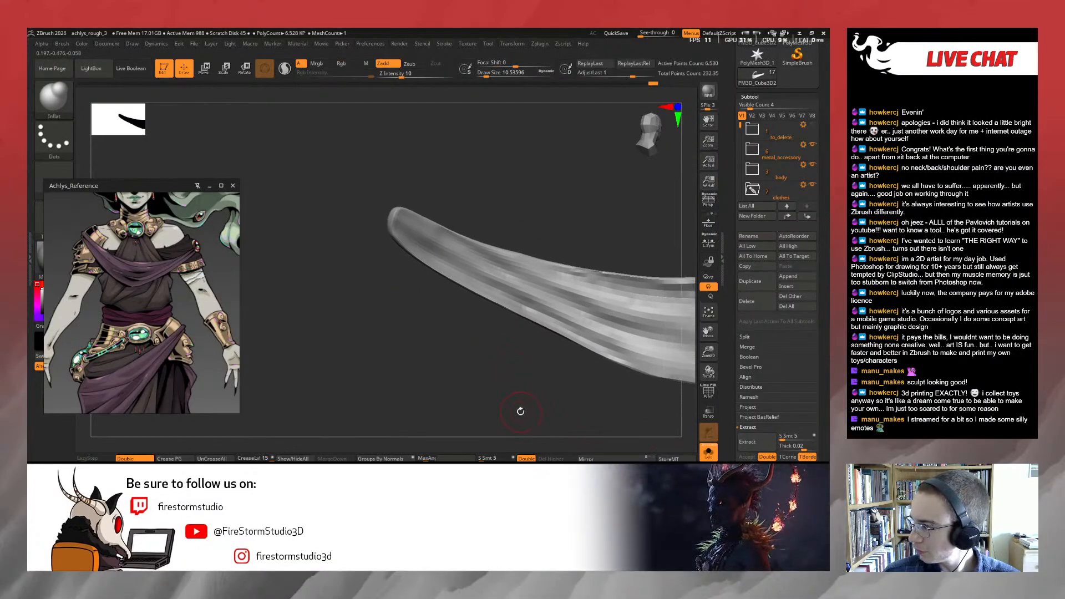
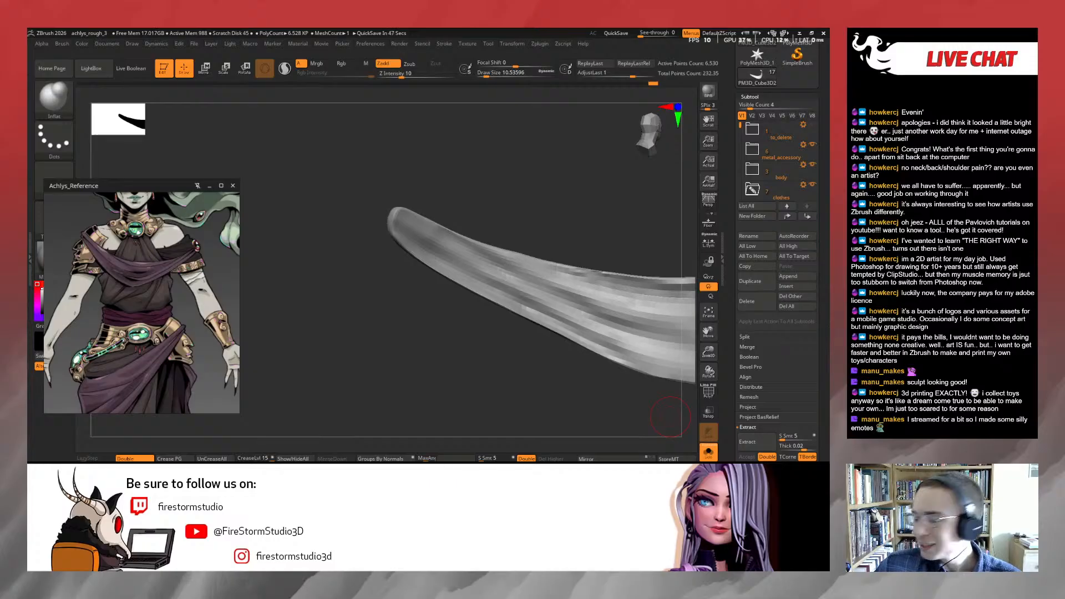
{"action": "mouse_move", "coordinate": [558, 220]}
{"action": "left_mouse_down"}
{"action": "mouse_move", "coordinate": [499, 357]}
{"action": "mouse_move", "coordinate": [518, 230]}
{"action": "mouse_move", "coordinate": [581, 226]}
{"action": "mouse_move", "coordinate": [616, 260]}
{"action": "mouse_move", "coordinate": [549, 213]}
{"action": "left_mouse_up"}
{"action": "key", "text": "shift"}
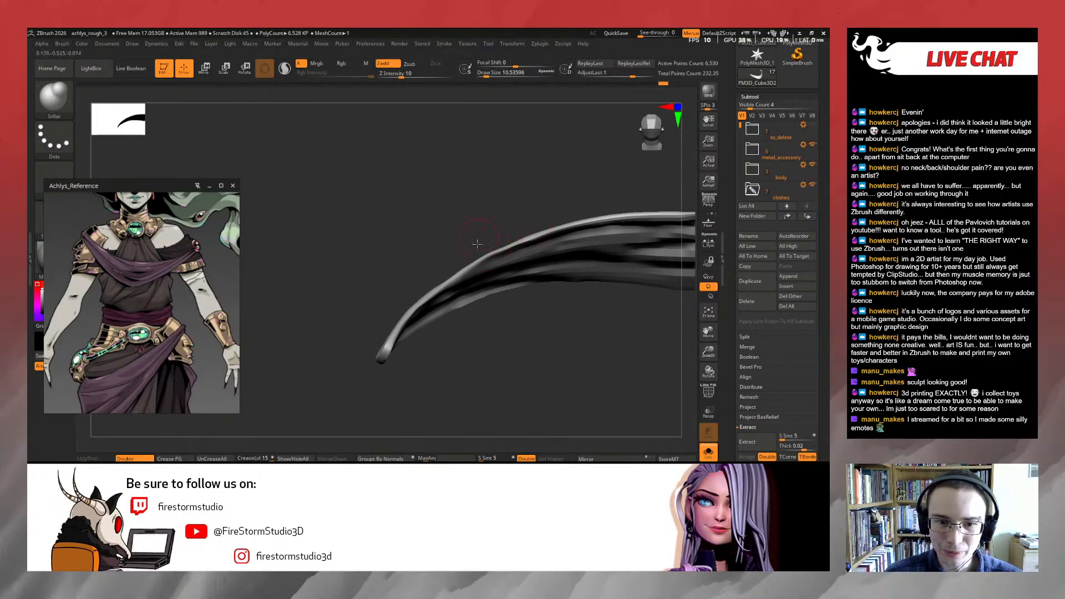
{"action": "left_click_drag", "start_coordinate": [478, 245], "coordinate": [479, 263]}
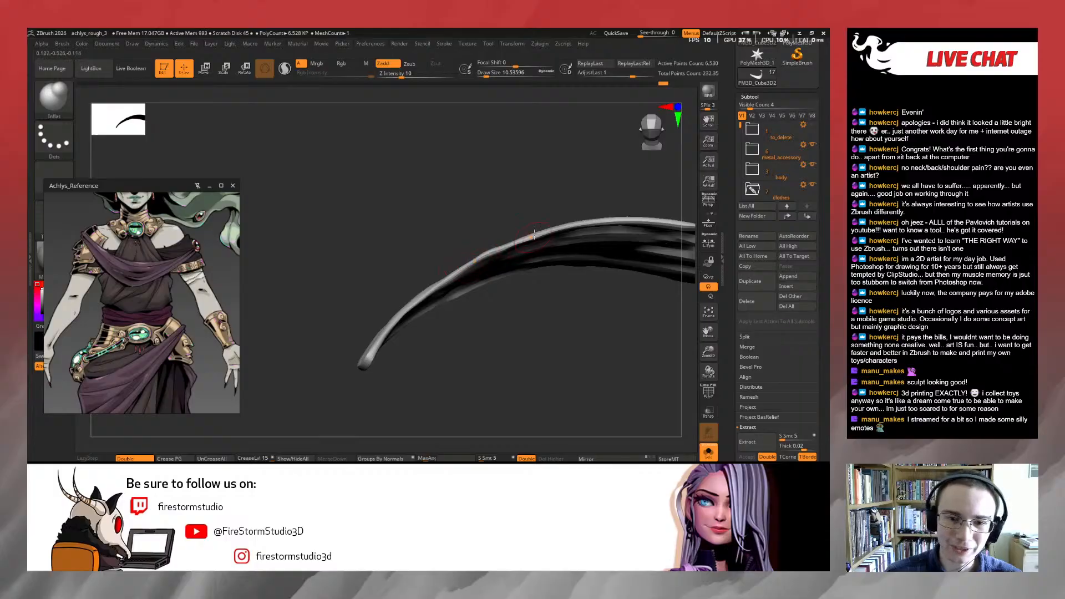
{"action": "mouse_move", "coordinate": [534, 233]}
{"action": "left_mouse_down"}
{"action": "mouse_move", "coordinate": [523, 216]}
{"action": "mouse_move", "coordinate": [494, 247]}
{"action": "left_mouse_up"}
{"action": "key", "text": "shift"}
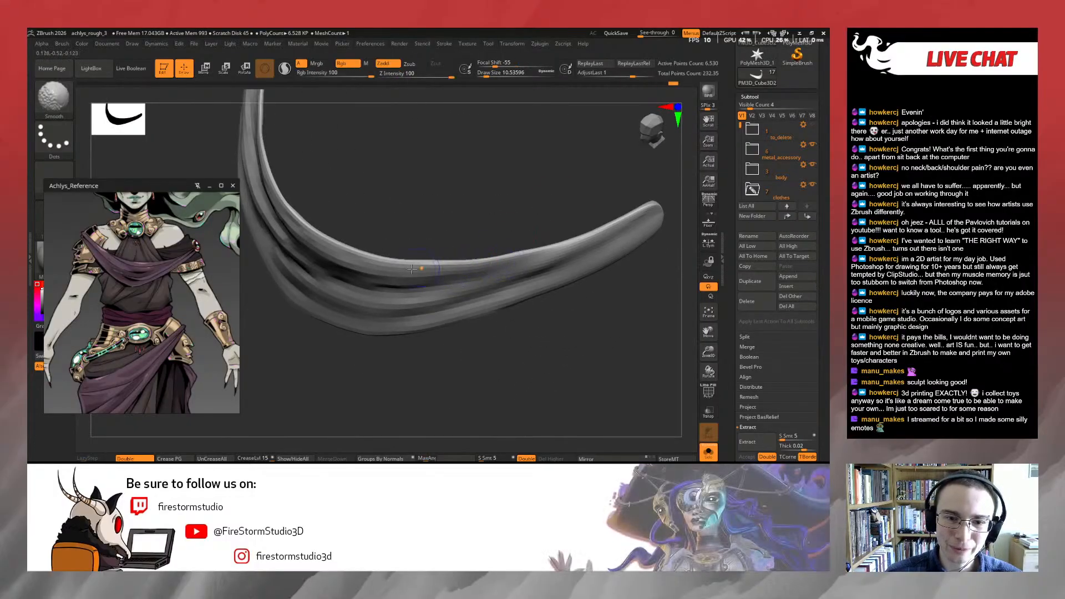
{"action": "left_click", "coordinate": [708, 452]}
{"action": "left_click_drag", "start_coordinate": [606, 356], "coordinate": [627, 347]}
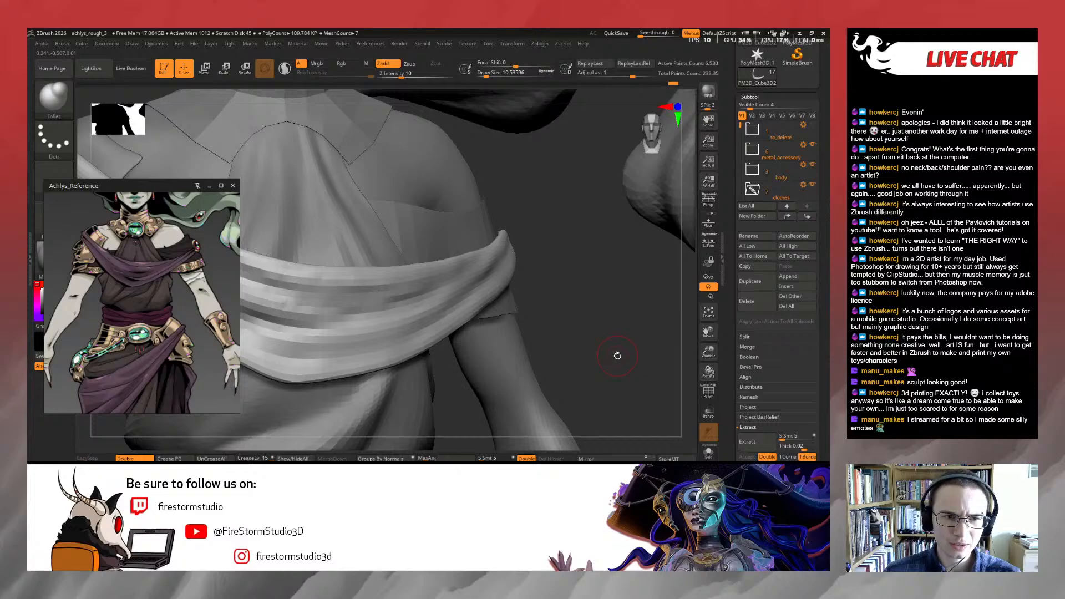
Build up the band's folds between the plain shoulder and the chest with ClayBuildup at a draw size of about 10.5
{"action": "key", "text": "b"}
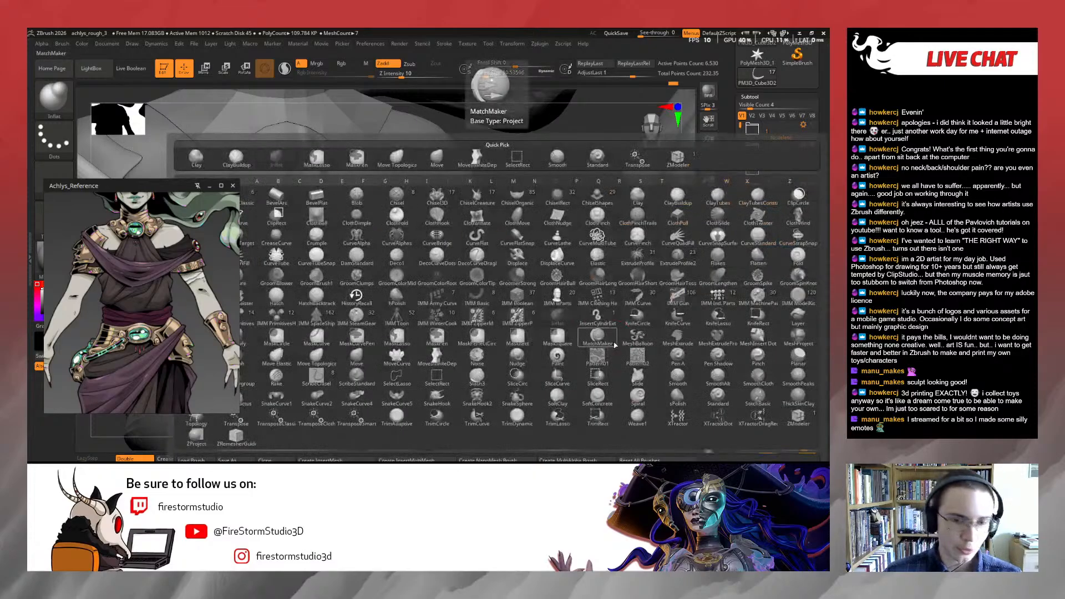
{"action": "key", "text": "c"}
{"action": "key", "text": "b"}
{"action": "left_click_drag", "start_coordinate": [539, 268], "coordinate": [545, 251]}
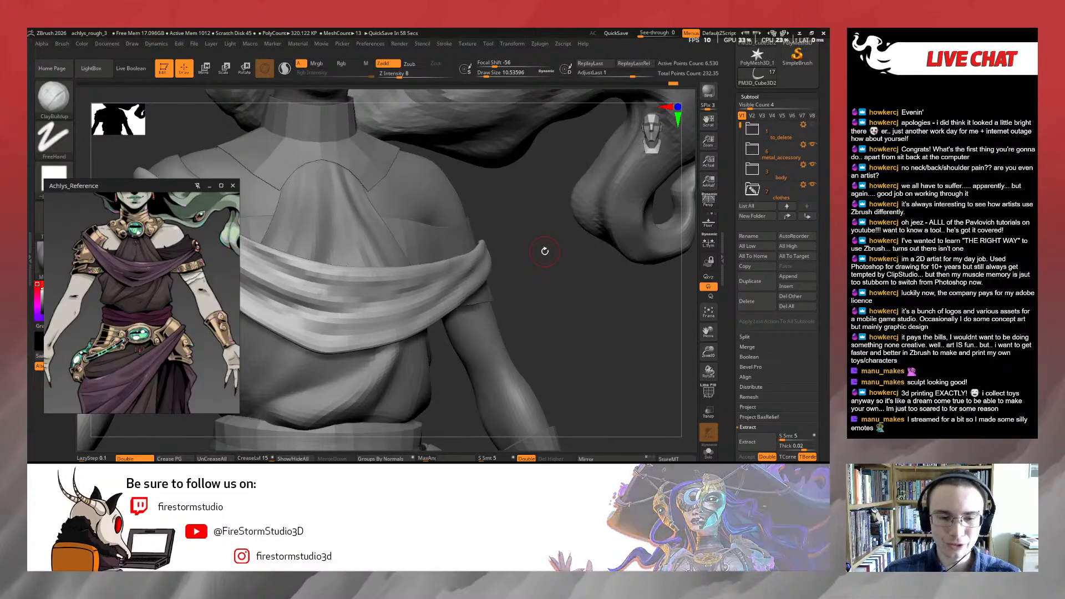
{"action": "mouse_move", "coordinate": [545, 251]}
{"action": "left_mouse_down"}
{"action": "mouse_move", "coordinate": [578, 291]}
{"action": "mouse_move", "coordinate": [591, 333]}
{"action": "mouse_move", "coordinate": [561, 364]}
{"action": "left_mouse_up"}
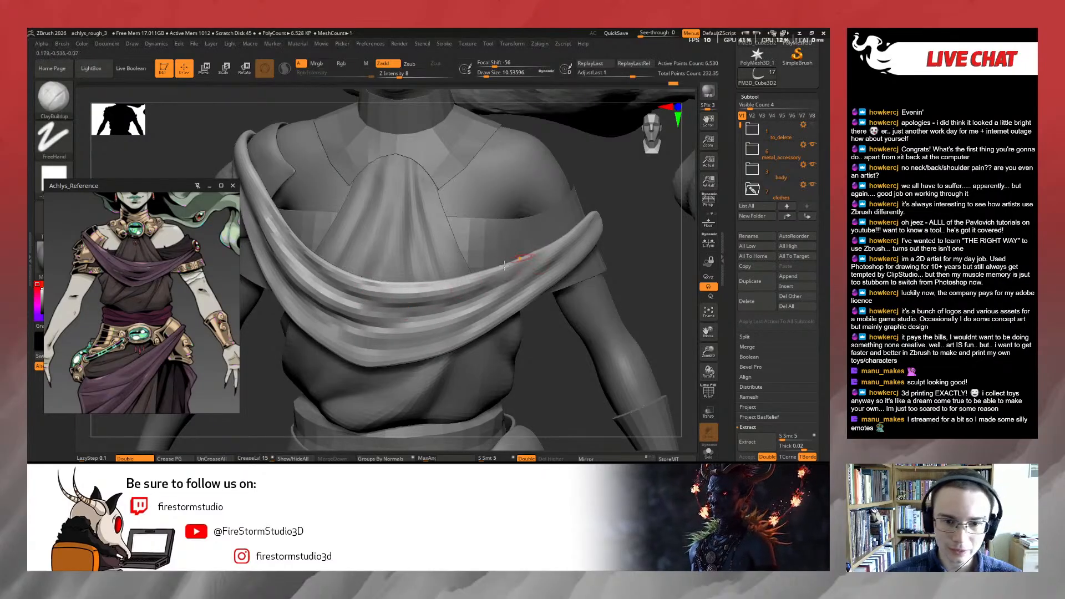
{"action": "mouse_move", "coordinate": [639, 257]}
{"action": "left_mouse_down"}
{"action": "mouse_move", "coordinate": [566, 255]}
{"action": "mouse_move", "coordinate": [649, 252]}
{"action": "mouse_move", "coordinate": [637, 273]}
{"action": "mouse_move", "coordinate": [624, 260]}
{"action": "left_mouse_up"}
{"action": "left_click_drag", "start_coordinate": [430, 292], "coordinate": [477, 307]}
{"action": "left_click_drag", "start_coordinate": [621, 251], "coordinate": [582, 263]}
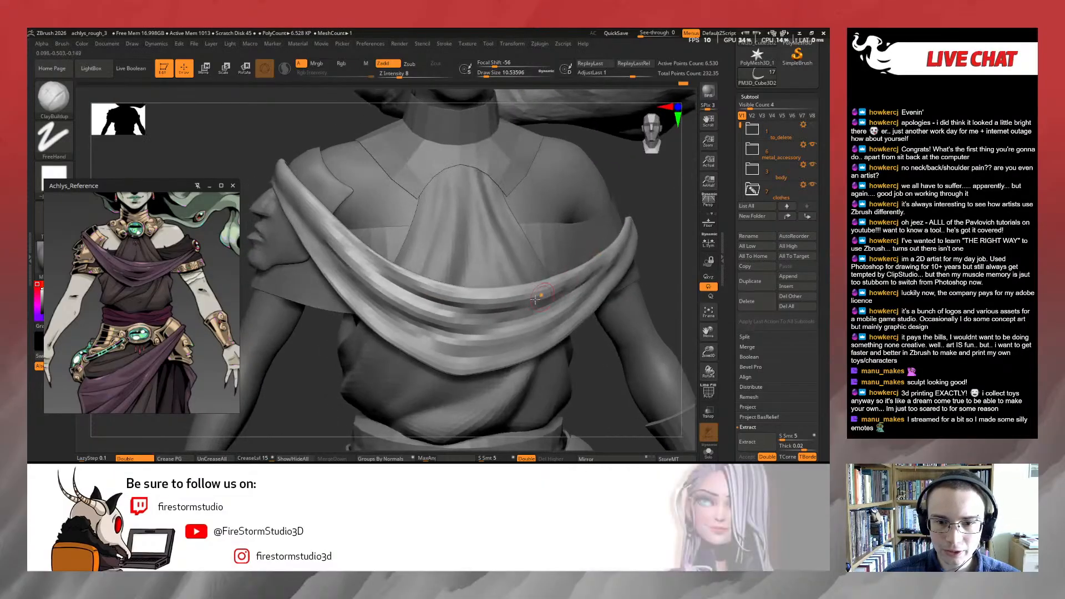
Smooth the built-up folds across the chest toward the face-armor shoulder
{"action": "key", "text": "shift"}
{"action": "mouse_move", "coordinate": [508, 319]}
{"action": "left_mouse_down", "text": "shift"}
{"action": "mouse_move", "coordinate": [435, 302]}
{"action": "mouse_move", "coordinate": [348, 240]}
{"action": "left_mouse_up", "text": "shift"}
{"action": "right_click_drag", "start_coordinate": [489, 322], "coordinate": [555, 284]}
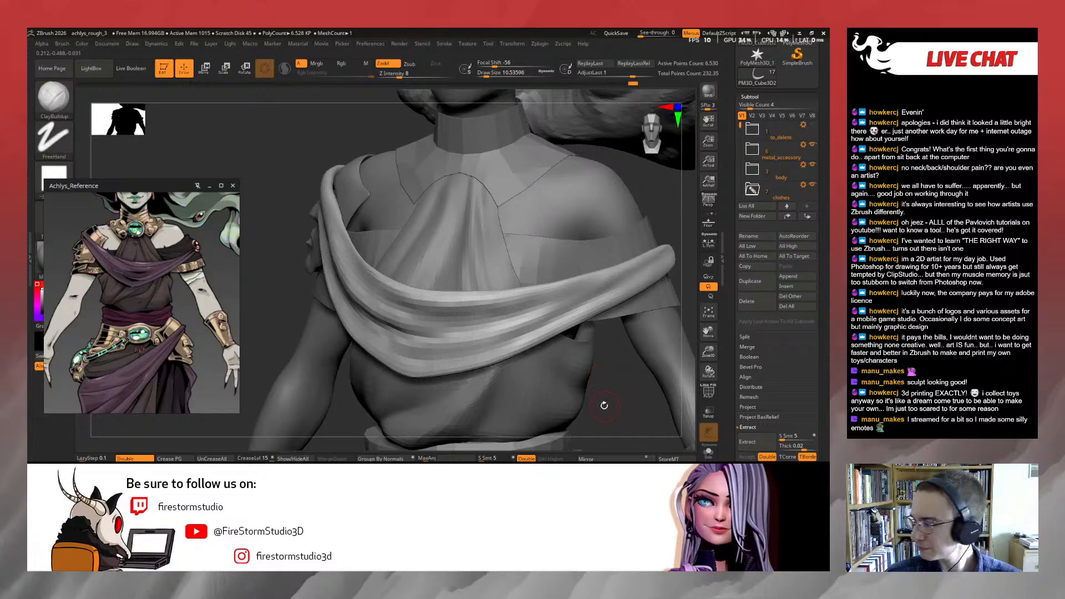
{"action": "right_click_drag", "start_coordinate": [620, 385], "coordinate": [521, 335]}
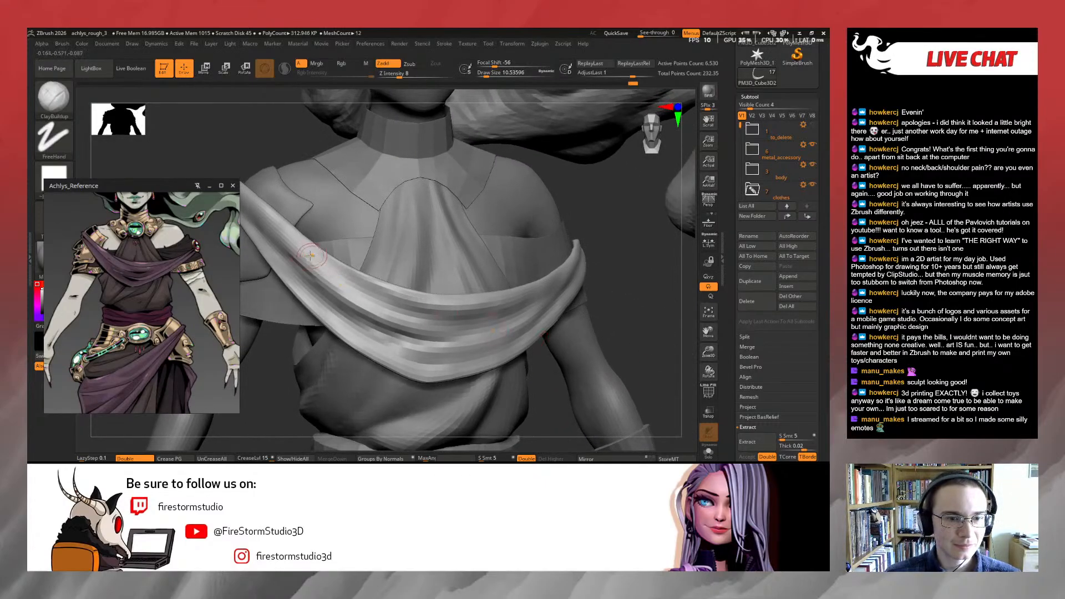
Redo the ClayBuildup fold strokes running from the face-armor shoulder down across the chest at a draw size of about 10.5
{"action": "left_click_drag", "start_coordinate": [310, 255], "coordinate": [388, 312]}
{"action": "key", "text": "ctrl+z"}
{"action": "mouse_move", "coordinate": [328, 272]}
{"action": "left_mouse_down"}
{"action": "mouse_move", "coordinate": [432, 332]}
{"action": "mouse_move", "coordinate": [488, 334]}
{"action": "left_mouse_up"}
{"action": "left_click_drag", "start_coordinate": [401, 334], "coordinate": [506, 330]}
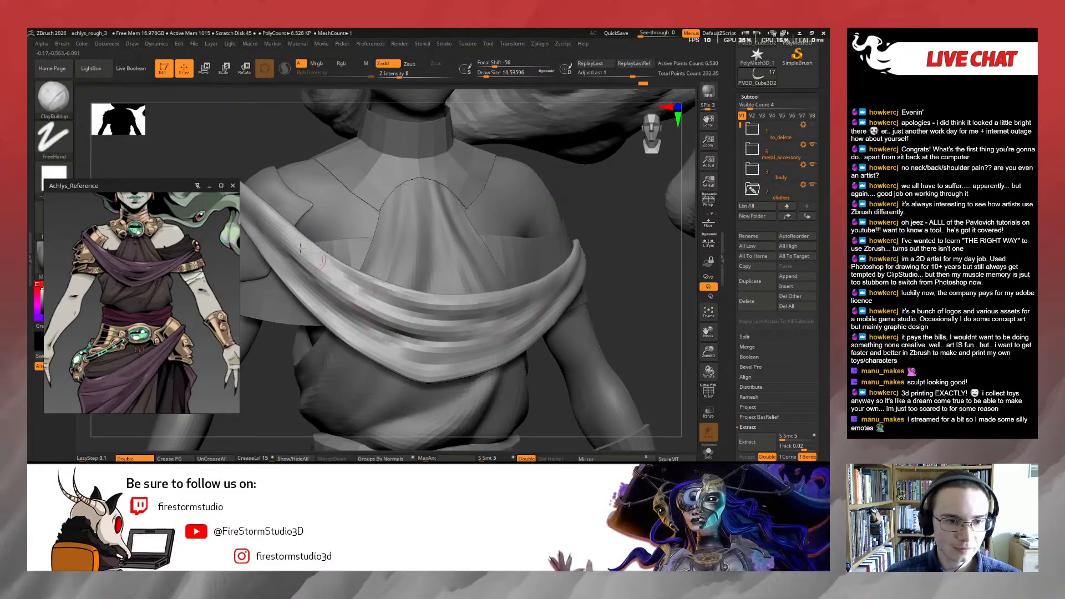
{"action": "left_click_drag", "start_coordinate": [277, 248], "coordinate": [411, 344]}
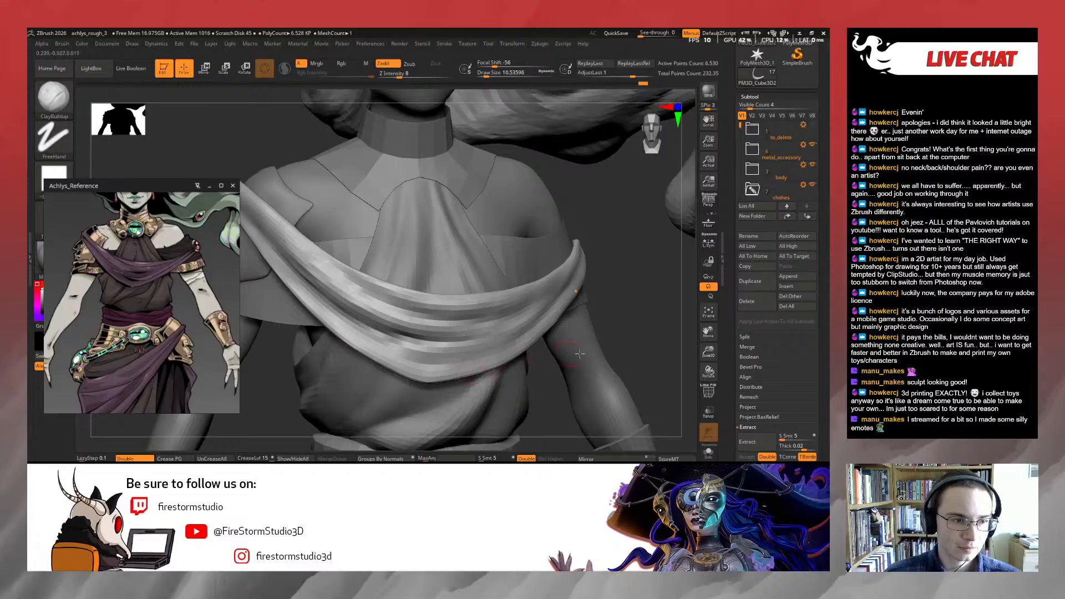
Extend the lower chest folds up to the plain-shoulder end of the band with ClayBuildup
{"action": "left_click_drag", "start_coordinate": [629, 321], "coordinate": [608, 300]}
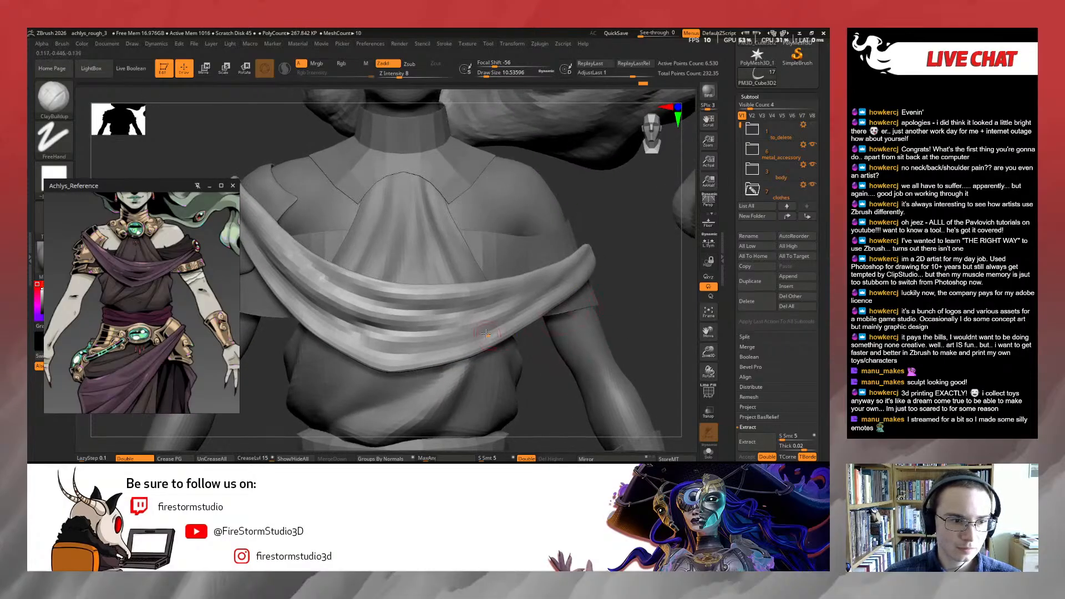
{"action": "mouse_move", "coordinate": [347, 332]}
{"action": "left_mouse_down"}
{"action": "mouse_move", "coordinate": [410, 343]}
{"action": "mouse_move", "coordinate": [488, 330]}
{"action": "left_mouse_up"}
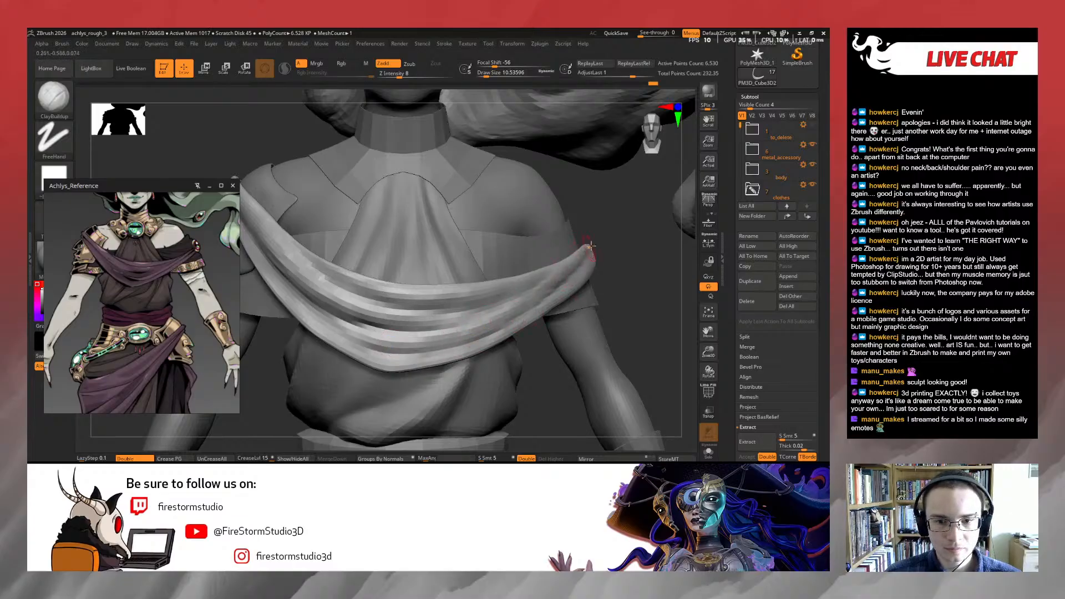
{"action": "left_click_drag", "start_coordinate": [505, 312], "coordinate": [580, 263]}
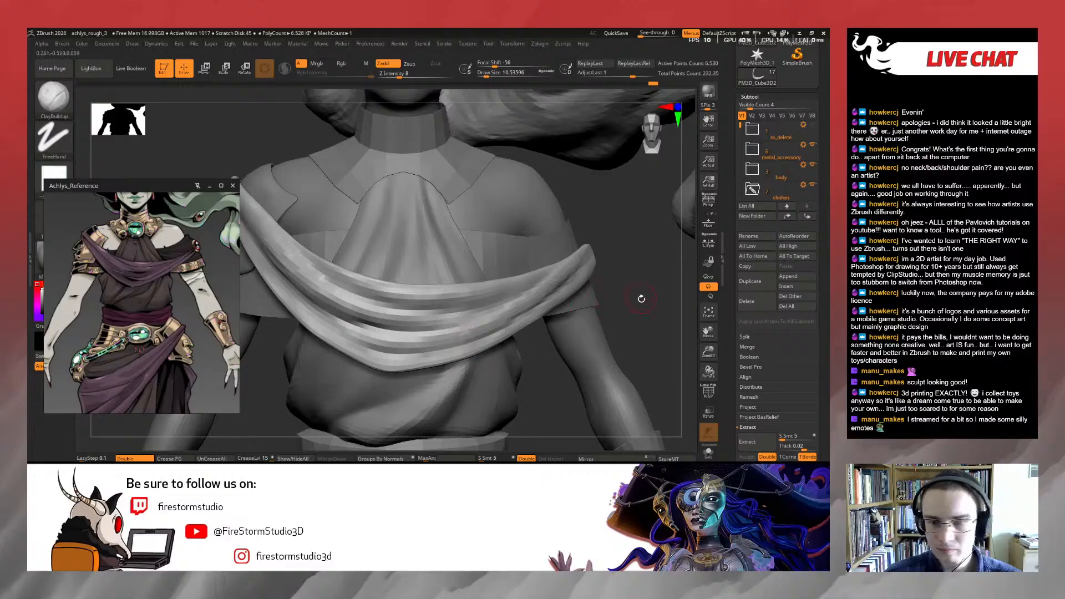
{"action": "left_click_drag", "start_coordinate": [641, 299], "coordinate": [604, 342]}
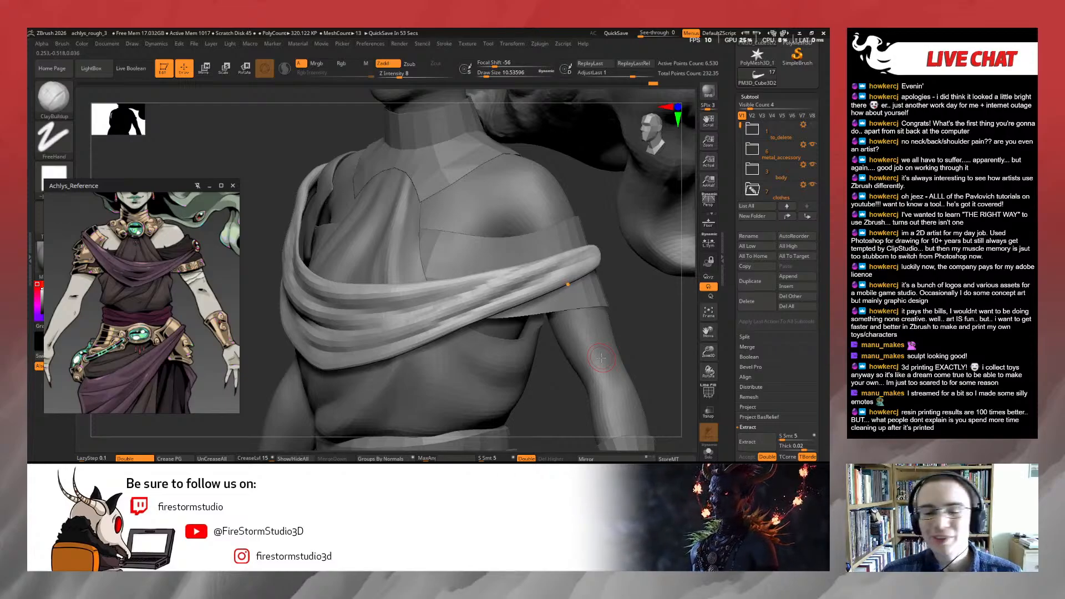
Refine the narrow folds leading to the plain shoulder with ClayBuildup at a draw size of about 9.4
{"action": "left_click_drag", "start_coordinate": [662, 293], "coordinate": [550, 314]}
{"action": "key", "text": "s"}
{"action": "left_click_drag", "start_coordinate": [616, 303], "coordinate": [549, 311]}
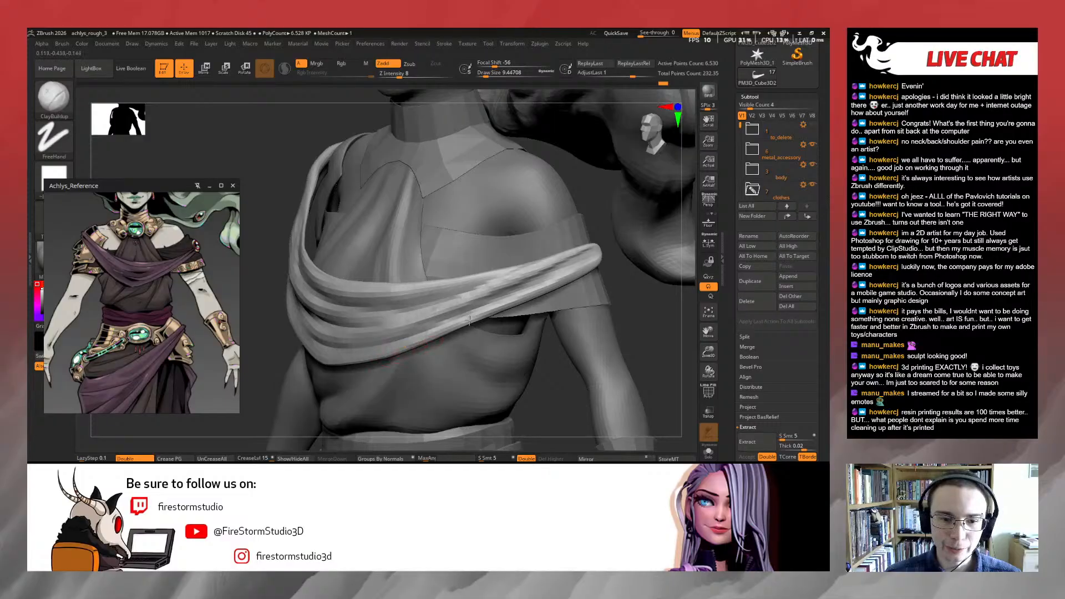
{"action": "mouse_move", "coordinate": [614, 257]}
{"action": "left_mouse_down"}
{"action": "mouse_move", "coordinate": [660, 261]}
{"action": "mouse_move", "coordinate": [588, 260]}
{"action": "mouse_move", "coordinate": [612, 283]}
{"action": "left_mouse_up"}
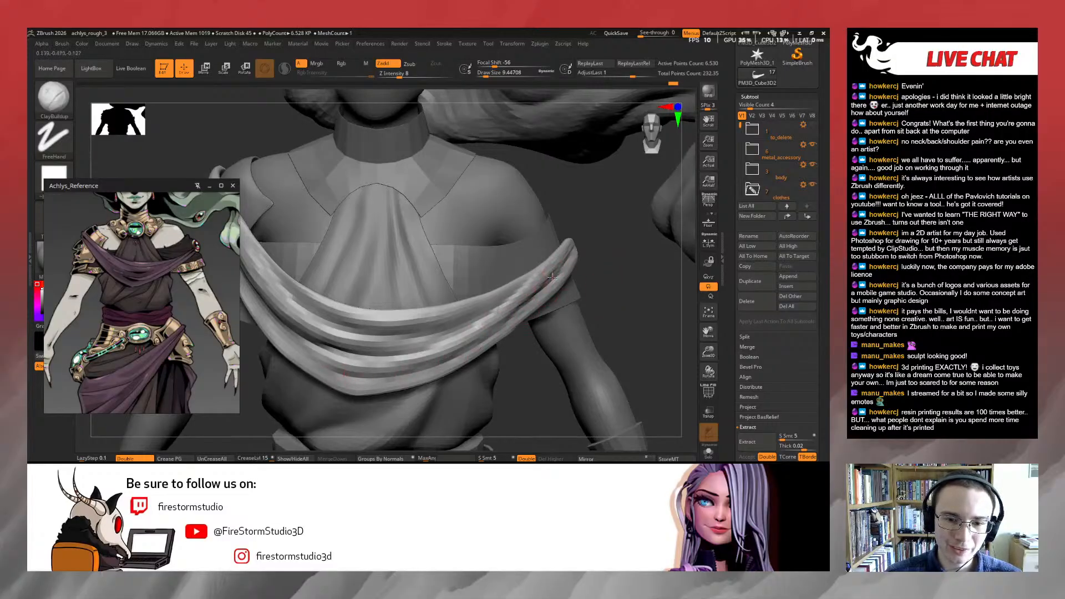
{"action": "mouse_move", "coordinate": [614, 283]}
{"action": "left_mouse_down"}
{"action": "mouse_move", "coordinate": [626, 273]}
{"action": "mouse_move", "coordinate": [620, 261]}
{"action": "left_mouse_up"}
Build up broader folds across the middle of the chest with ClayBuildup at a draw size of about 14.2
{"action": "key", "text": "s"}
{"action": "left_click_drag", "start_coordinate": [430, 329], "coordinate": [429, 329]}
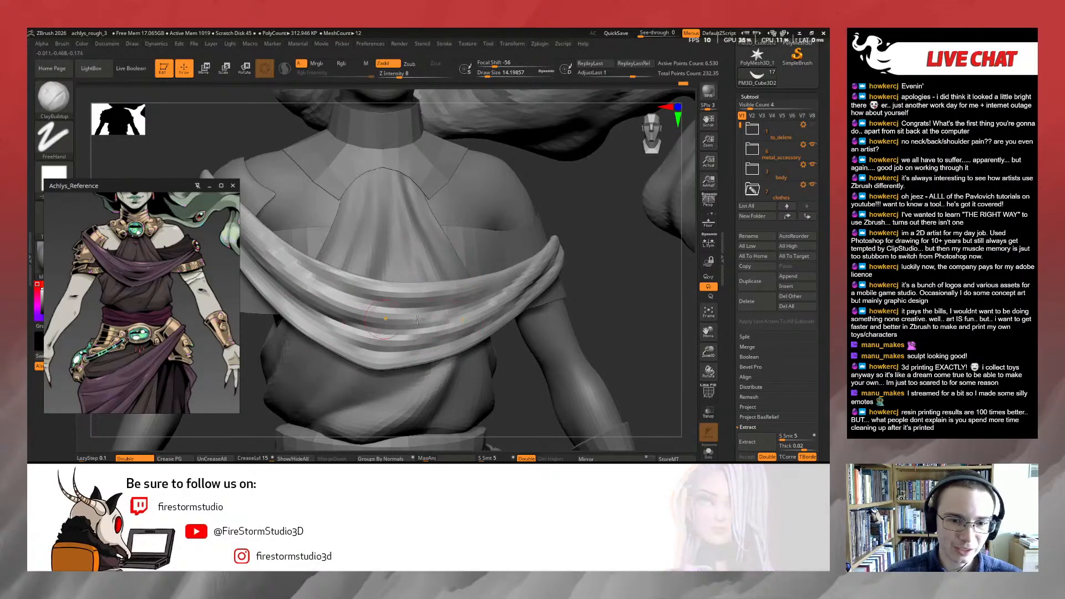
{"action": "mouse_move", "coordinate": [639, 310]}
{"action": "left_mouse_down", "text": "alt"}
{"action": "mouse_move", "coordinate": [624, 307]}
{"action": "mouse_move", "coordinate": [617, 353]}
{"action": "left_mouse_up", "text": "alt"}
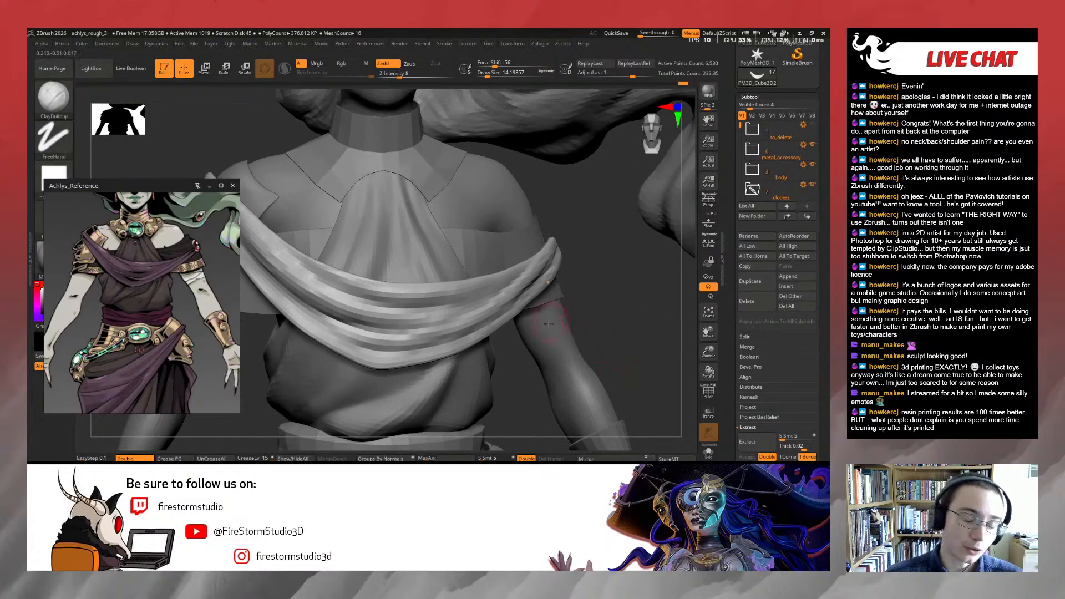
{"action": "mouse_move", "coordinate": [289, 298]}
{"action": "left_mouse_down"}
{"action": "mouse_move", "coordinate": [399, 341]}
{"action": "mouse_move", "coordinate": [478, 344]}
{"action": "left_mouse_up"}
{"action": "mouse_move", "coordinate": [629, 320]}
{"action": "left_mouse_down"}
{"action": "mouse_move", "coordinate": [559, 375]}
{"action": "mouse_move", "coordinate": [583, 366]}
{"action": "left_mouse_up"}
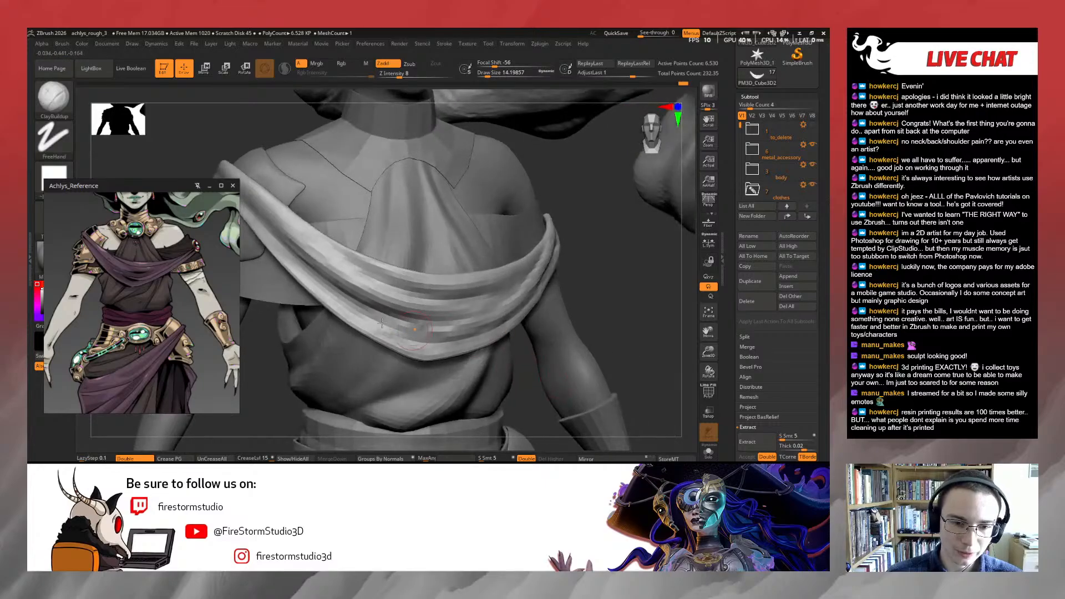
Smooth the folds across the chest and along the face-armor-shoulder side of the band
{"action": "mouse_move", "coordinate": [313, 267]}
{"action": "left_mouse_down", "text": "shift"}
{"action": "mouse_move", "coordinate": [427, 352]}
{"action": "mouse_move", "coordinate": [515, 326]}
{"action": "left_mouse_up", "text": "shift"}
{"action": "mouse_move", "coordinate": [634, 302]}
{"action": "left_mouse_down"}
{"action": "mouse_move", "coordinate": [554, 305]}
{"action": "mouse_move", "coordinate": [451, 283]}
{"action": "left_mouse_up"}
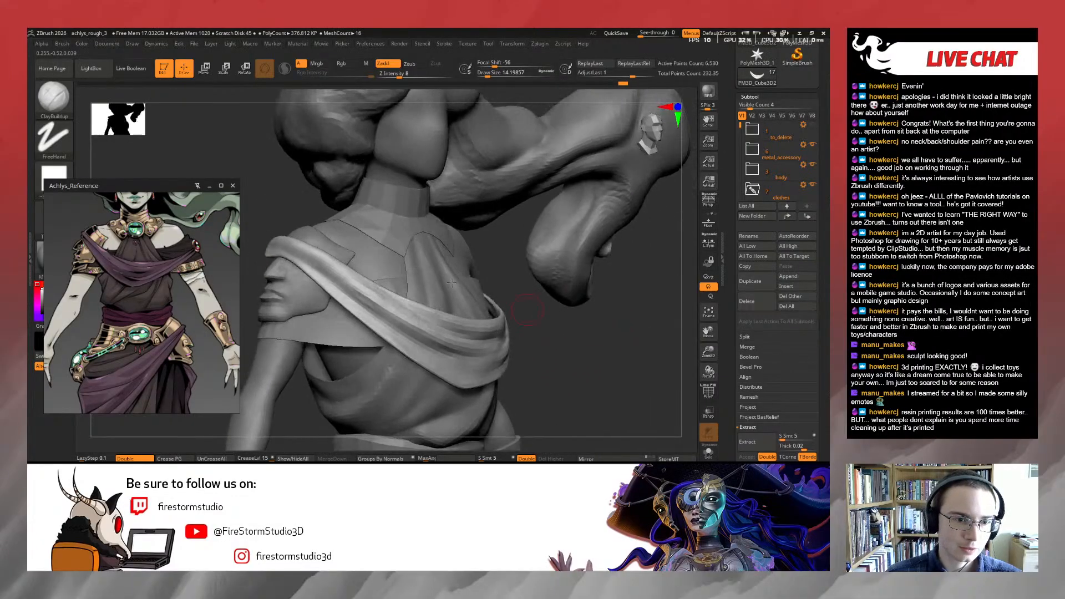
{"action": "mouse_move", "coordinate": [306, 269]}
{"action": "left_mouse_down", "text": "shift"}
{"action": "mouse_move", "coordinate": [345, 308]}
{"action": "mouse_move", "coordinate": [437, 337]}
{"action": "left_mouse_up", "text": "shift"}
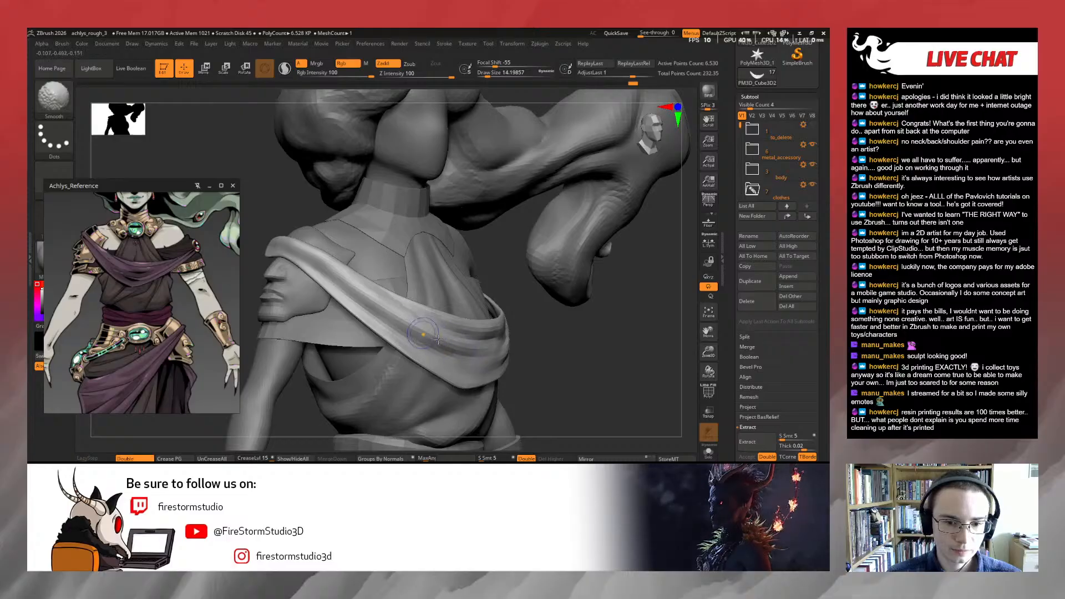
{"action": "left_click_drag", "start_coordinate": [579, 355], "coordinate": [566, 358]}
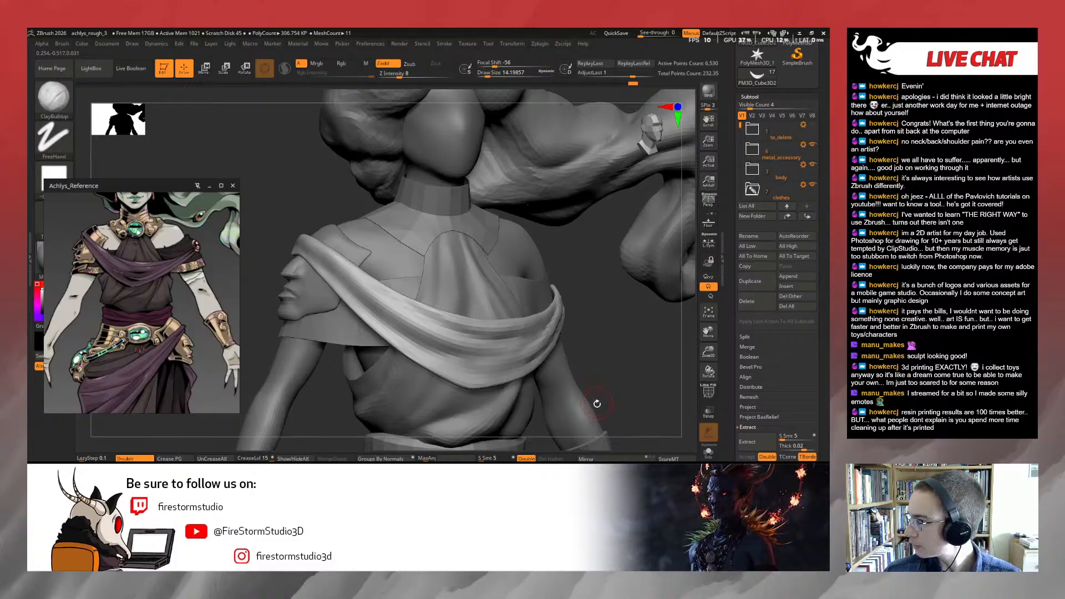
{"action": "key", "text": "b"}
{"action": "key", "text": "d"}
{"action": "key", "text": "s"}
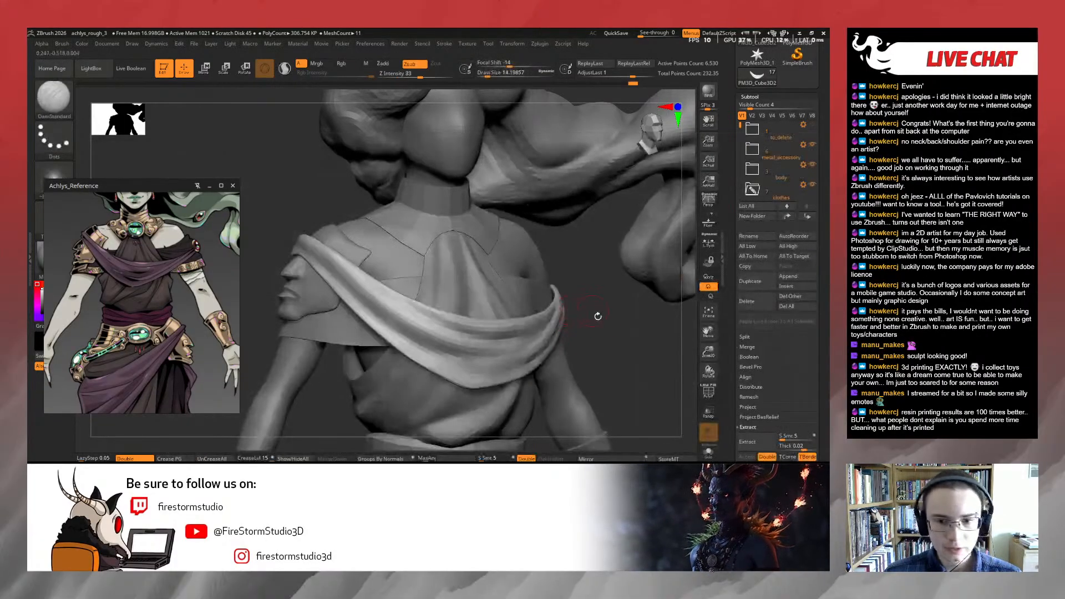
{"action": "mouse_move", "coordinate": [599, 324]}
{"action": "left_mouse_down"}
{"action": "mouse_move", "coordinate": [620, 321]}
{"action": "mouse_move", "coordinate": [650, 383]}
{"action": "mouse_move", "coordinate": [616, 410]}
{"action": "mouse_move", "coordinate": [588, 366]}
{"action": "left_mouse_up"}
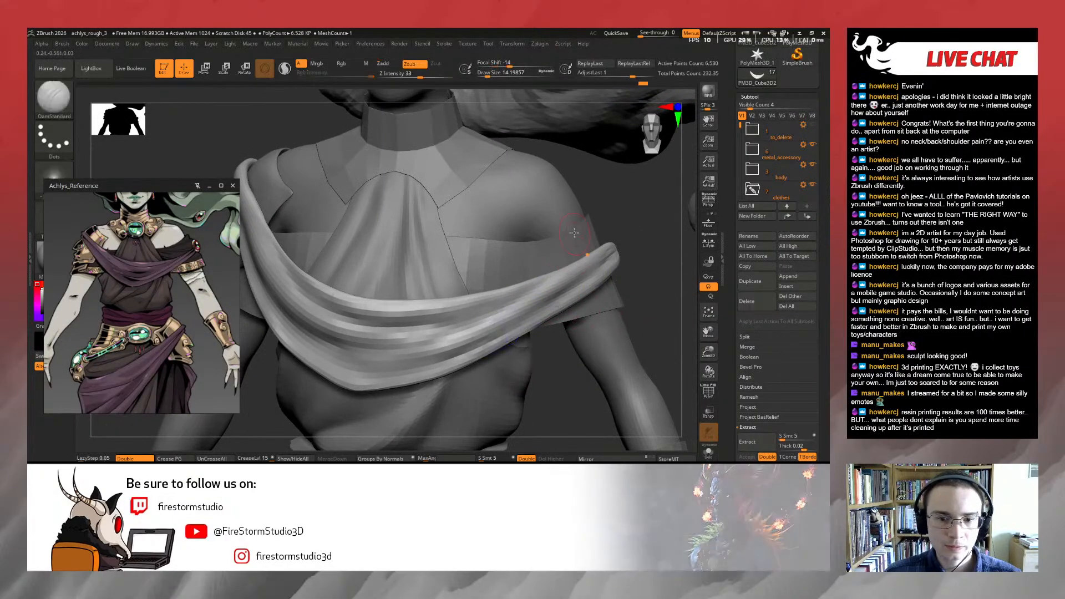
Add fold ridges from the plain shoulder to the chest with ClayBuildup at a draw size of about 9.4 and smooth them
{"action": "key", "text": "b"}
{"action": "key", "text": "b"}
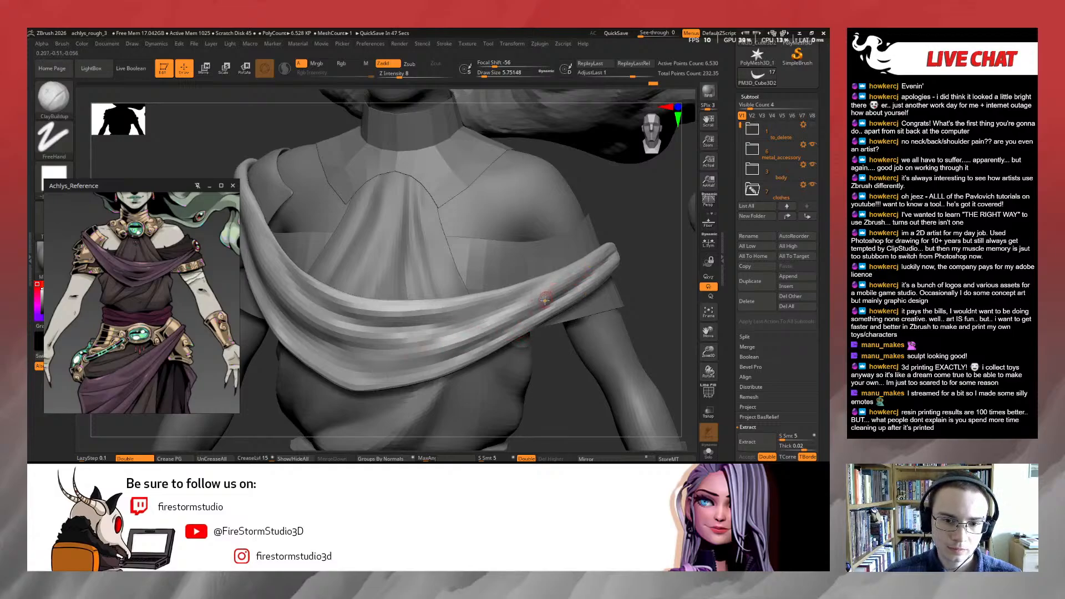
{"action": "key", "text": "s"}
{"action": "left_click_drag", "start_coordinate": [545, 300], "coordinate": [465, 337]}
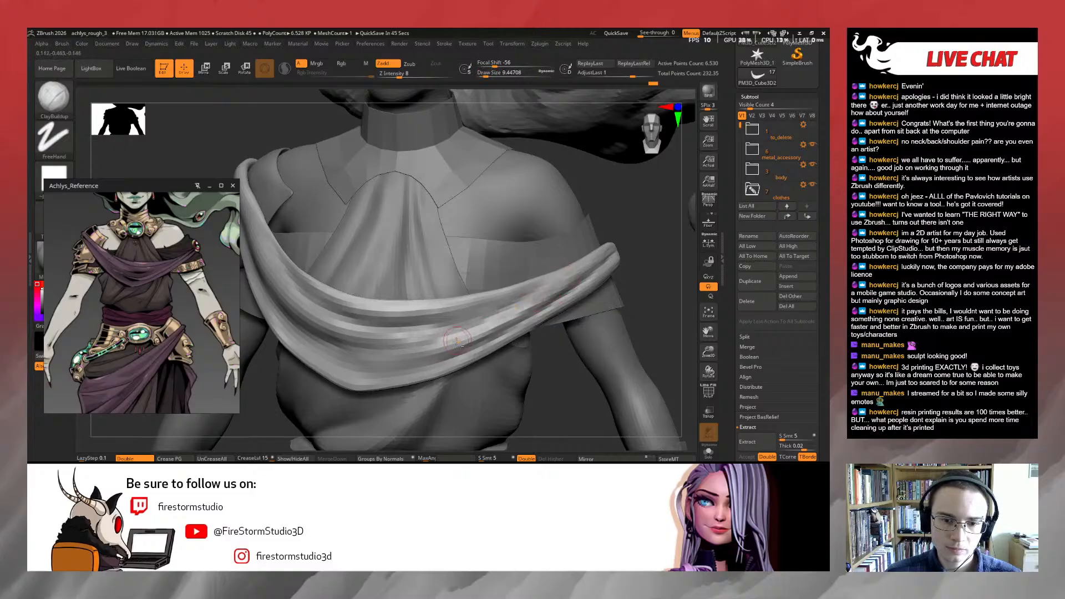
{"action": "key", "text": "shift"}
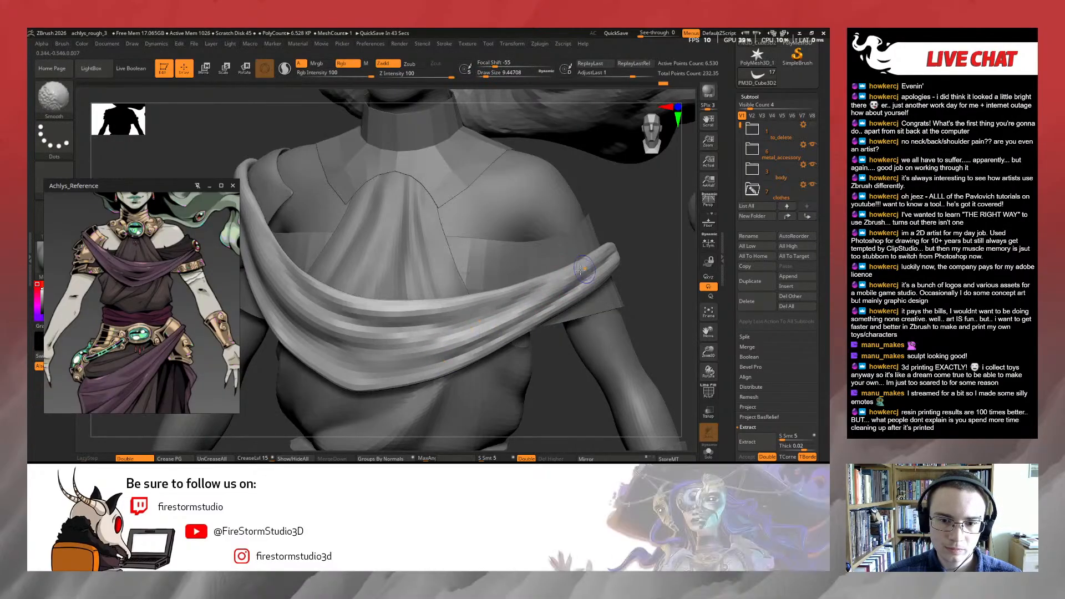
Sharpen the thin upper folds near the plain shoulder with ClayBuildup at a draw size of about 6.6 and smooth them
{"action": "key", "text": "s"}
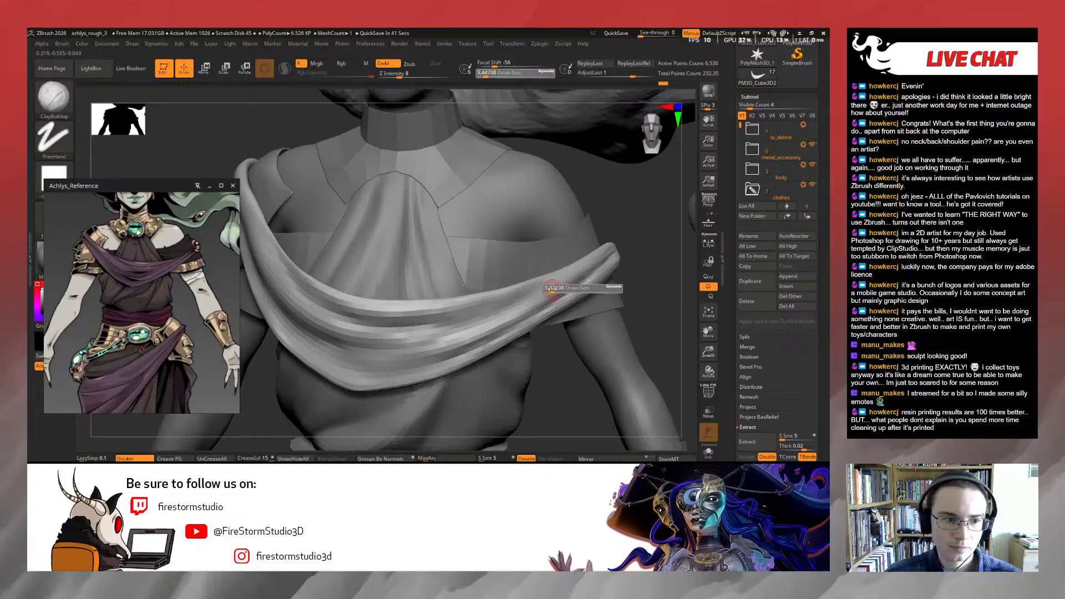
{"action": "left_click_drag", "start_coordinate": [552, 290], "coordinate": [551, 290]}
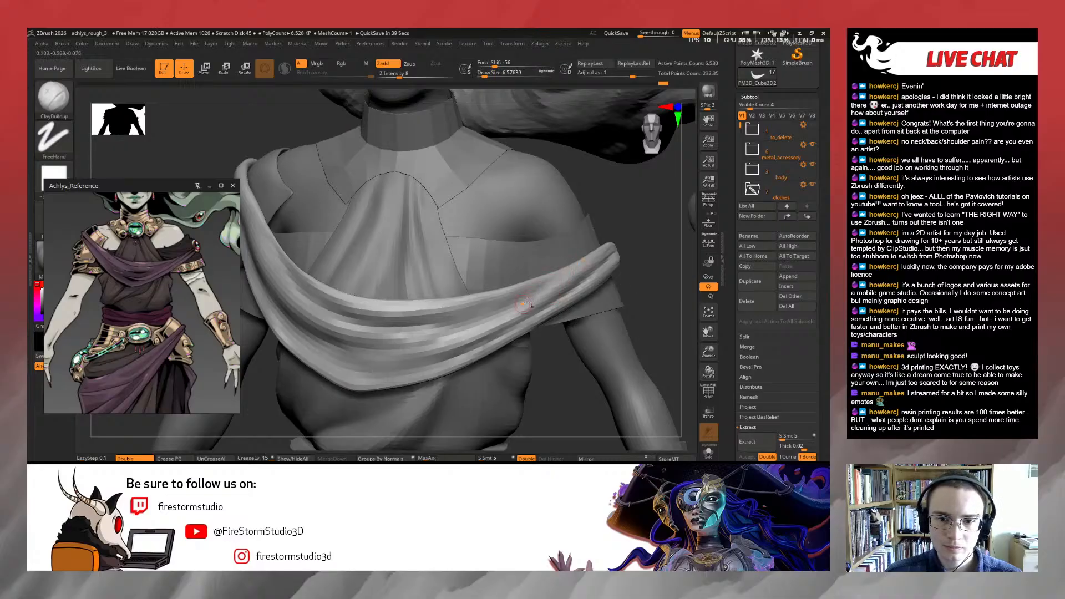
{"action": "key", "text": "shift"}
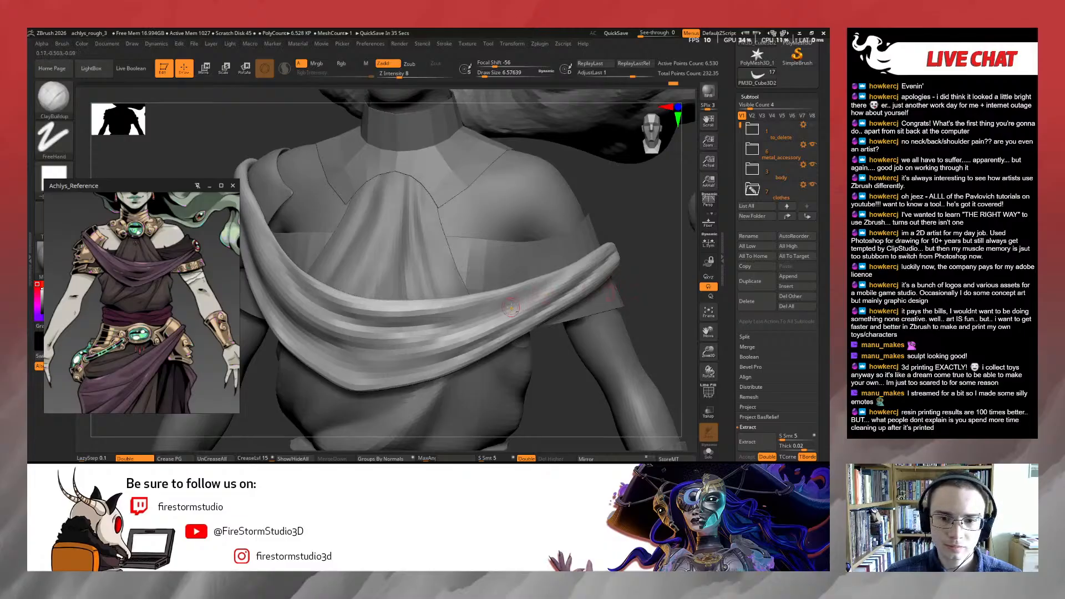
{"action": "key", "text": "shift"}
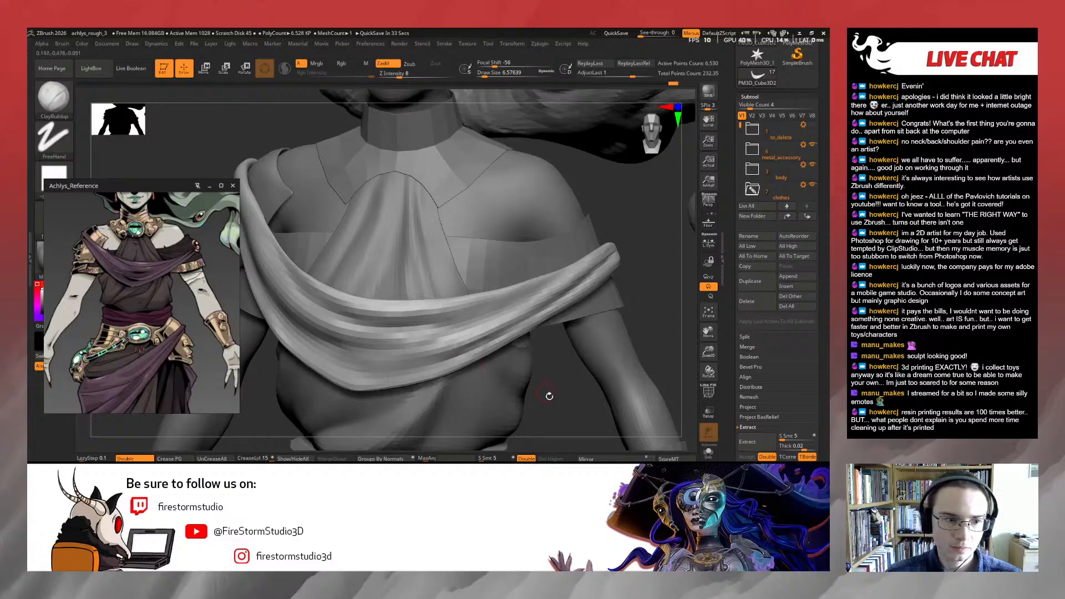
Deepen the recesses between the middle chest folds with ClayBuildup at a draw size of about 10.5 and smooth them
{"action": "right_click_drag", "start_coordinate": [550, 396], "coordinate": [538, 389]}
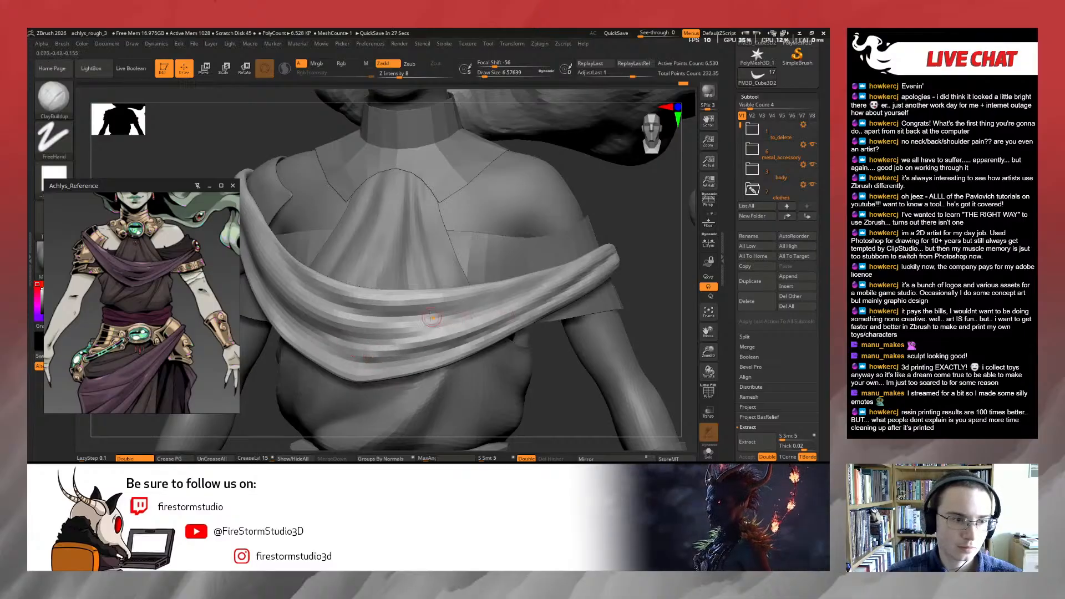
{"action": "key", "text": "s"}
{"action": "left_click_drag", "start_coordinate": [361, 336], "coordinate": [360, 336]}
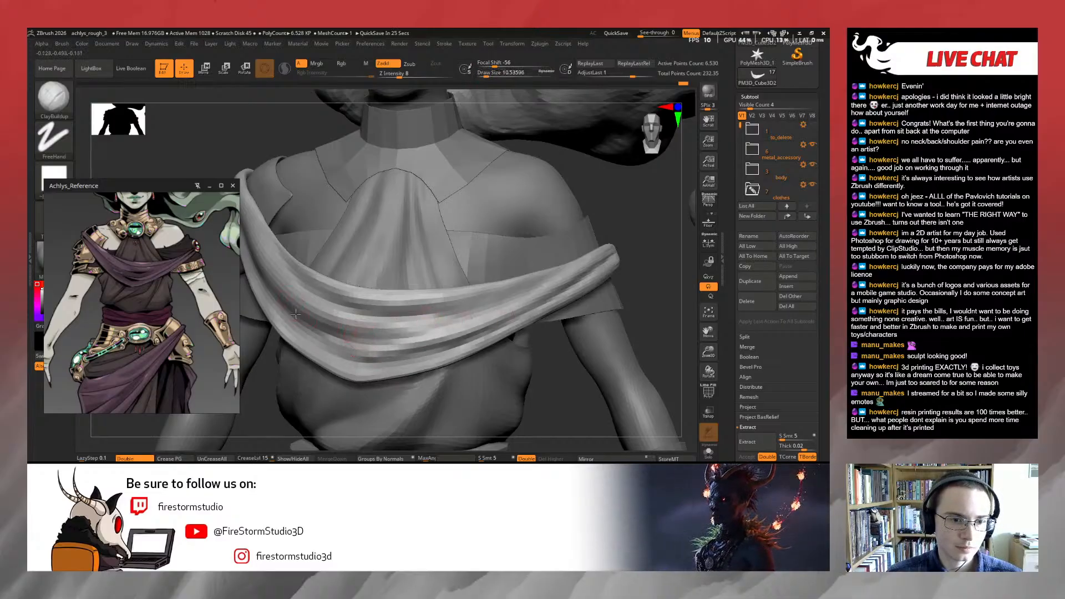
{"action": "left_click_drag", "start_coordinate": [294, 312], "coordinate": [422, 329], "text": "alt"}
{"action": "left_click_drag", "start_coordinate": [320, 334], "coordinate": [442, 322], "text": "alt"}
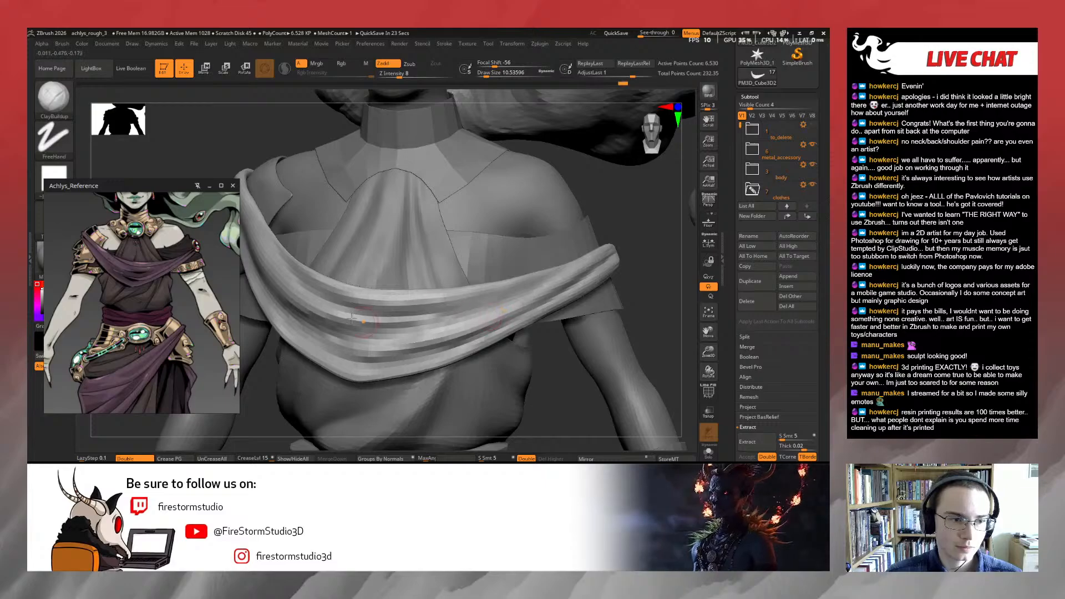
{"action": "left_click_drag", "start_coordinate": [332, 312], "coordinate": [453, 315], "text": "alt"}
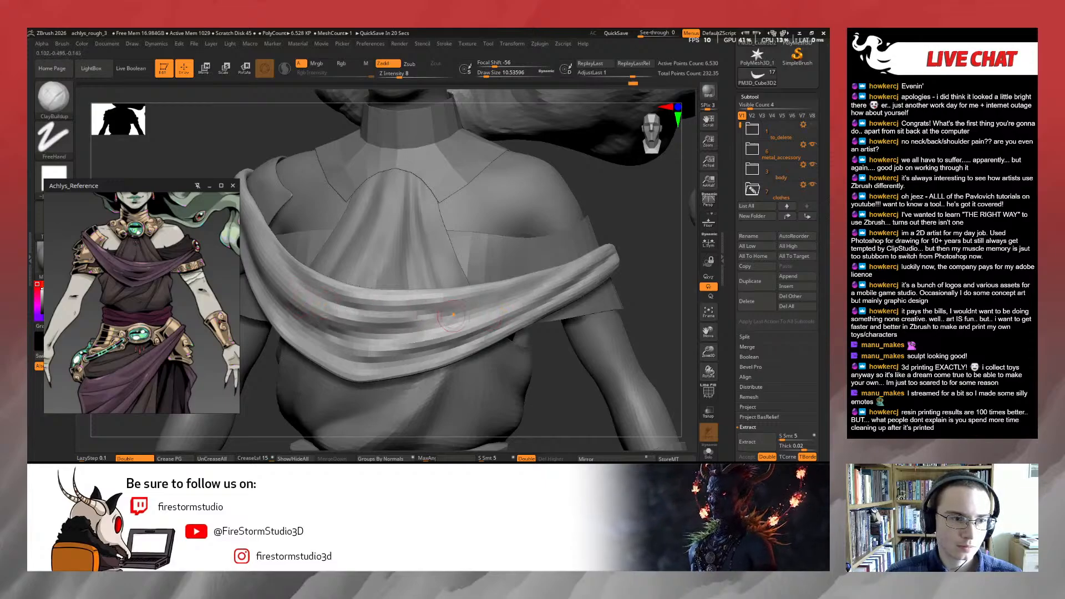
{"action": "left_click_drag", "start_coordinate": [354, 300], "coordinate": [442, 310], "text": "alt"}
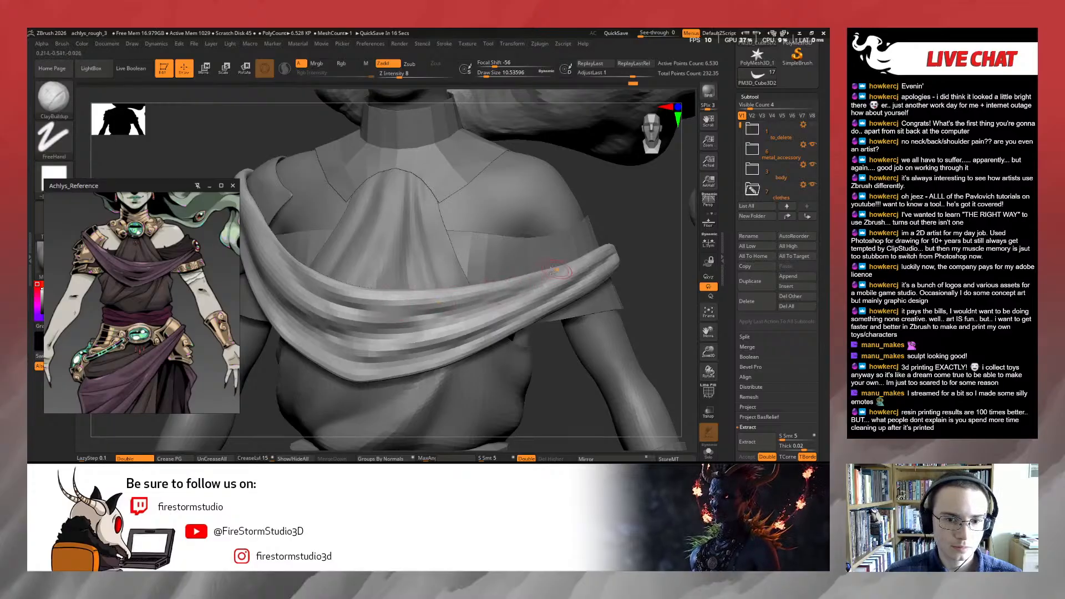
{"action": "left_click_drag", "start_coordinate": [636, 281], "coordinate": [617, 283]}
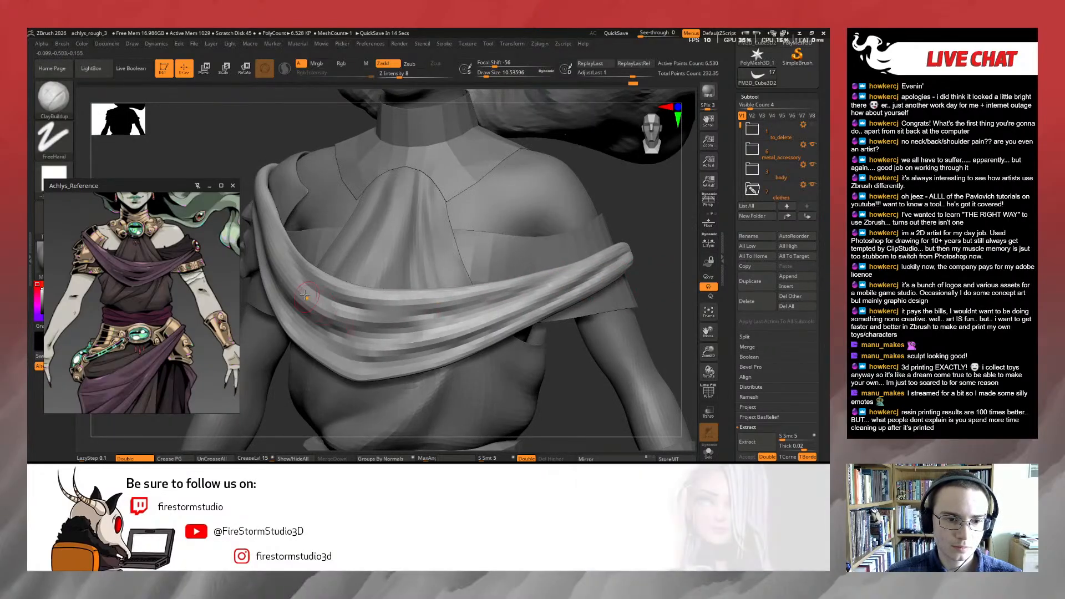
{"action": "left_click_drag", "start_coordinate": [351, 320], "coordinate": [491, 314]}
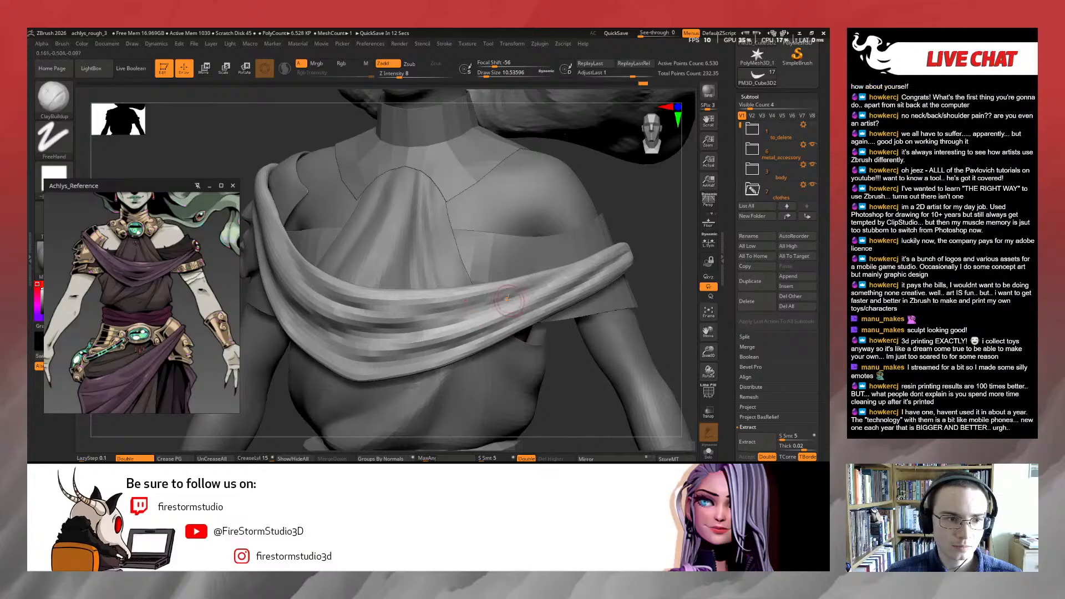
{"action": "key", "text": "shift"}
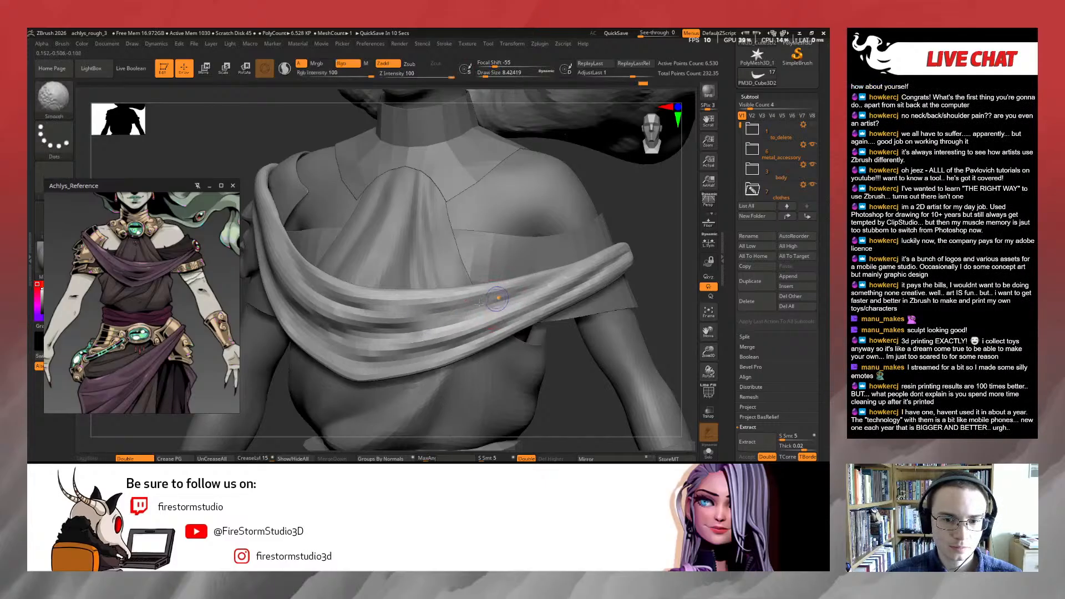
Sharpen the creases near the plain shoulder with DamStandard at a draw size of about 12.9 and intensity 10
{"action": "key", "text": "b"}
{"action": "key", "text": "d"}
{"action": "key", "text": "s"}
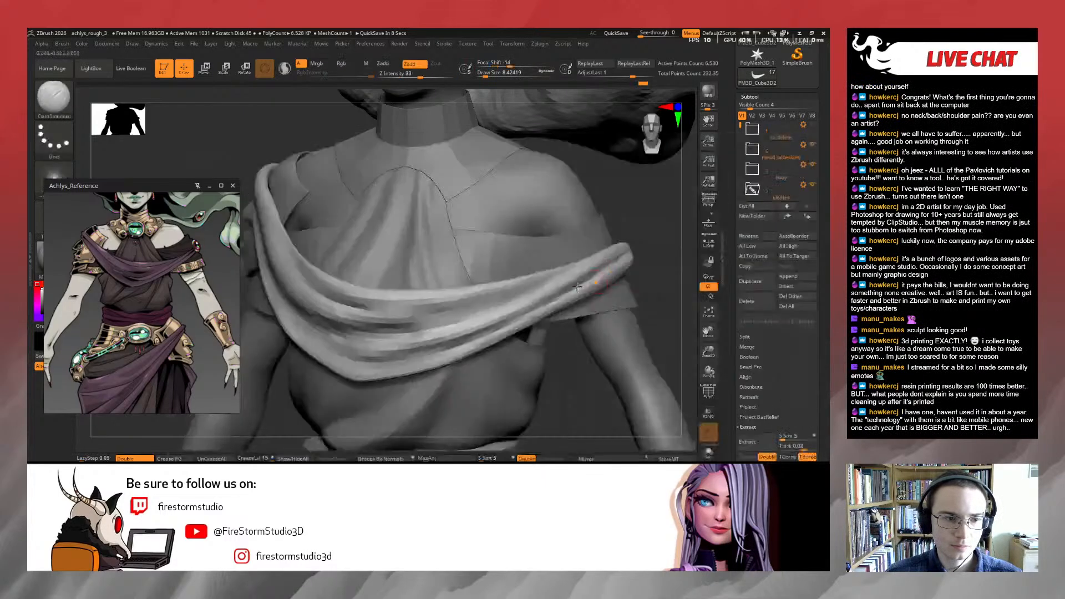
{"action": "key", "text": "s"}
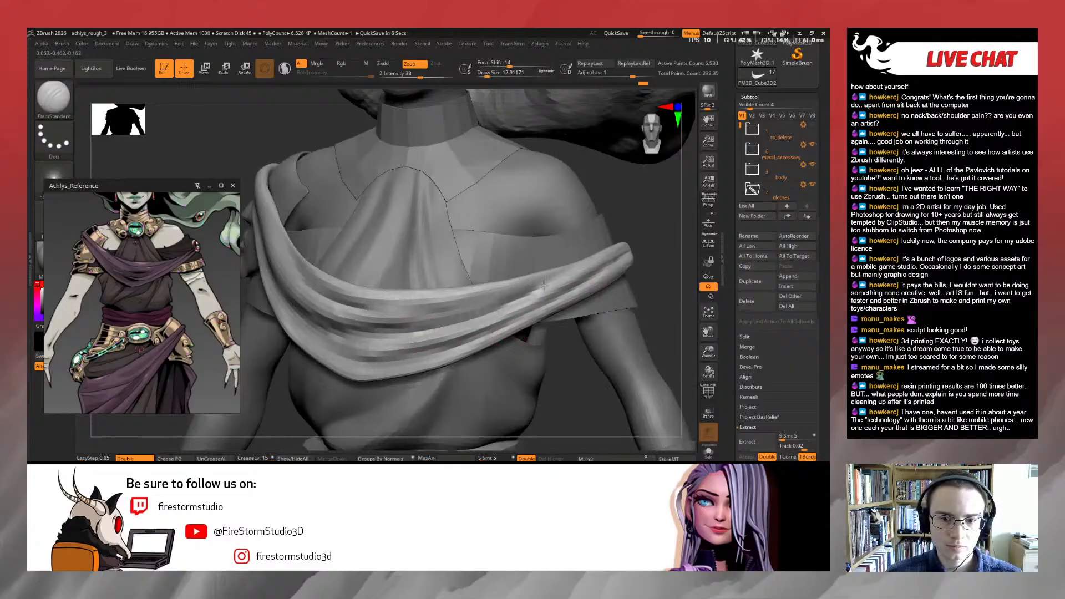
{"action": "left_click_drag", "start_coordinate": [639, 228], "coordinate": [643, 238]}
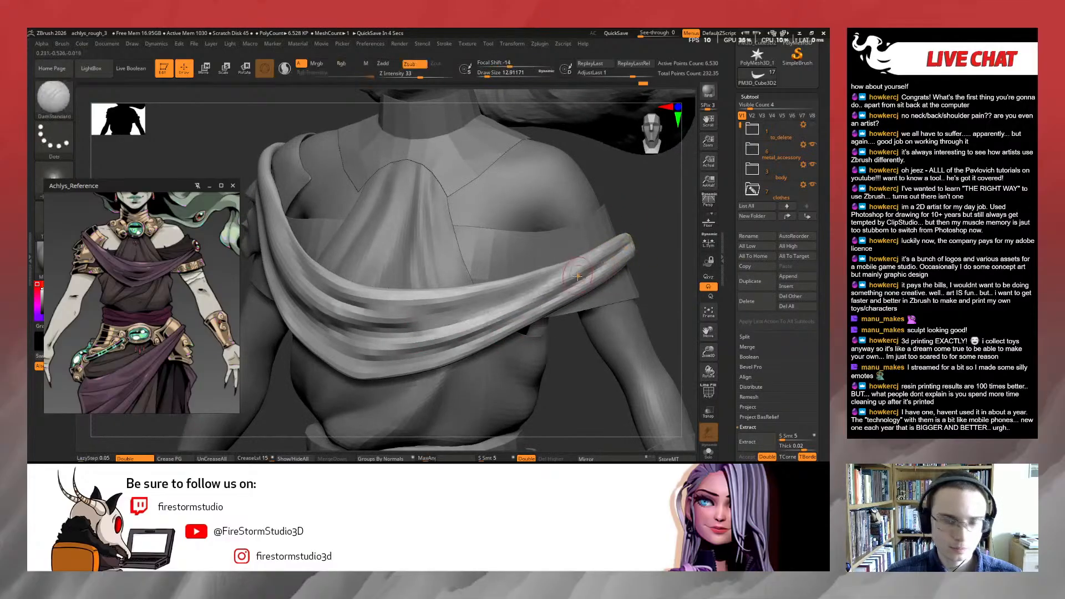
{"action": "key", "text": "u"}
{"action": "left_click_drag", "start_coordinate": [577, 281], "coordinate": [556, 281]}
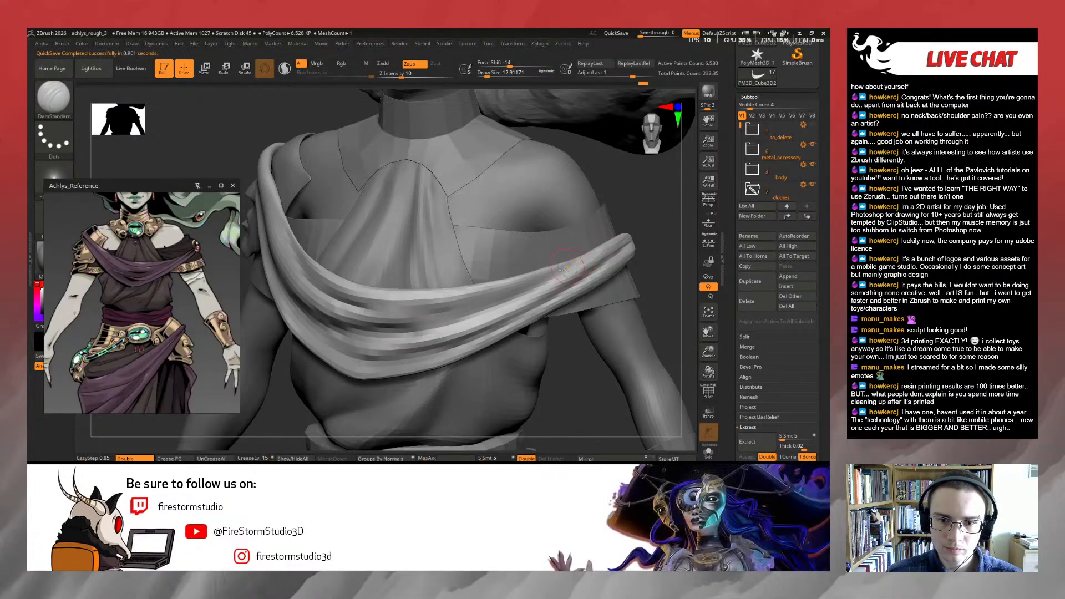
{"action": "right_click_drag", "start_coordinate": [621, 231], "coordinate": [637, 233]}
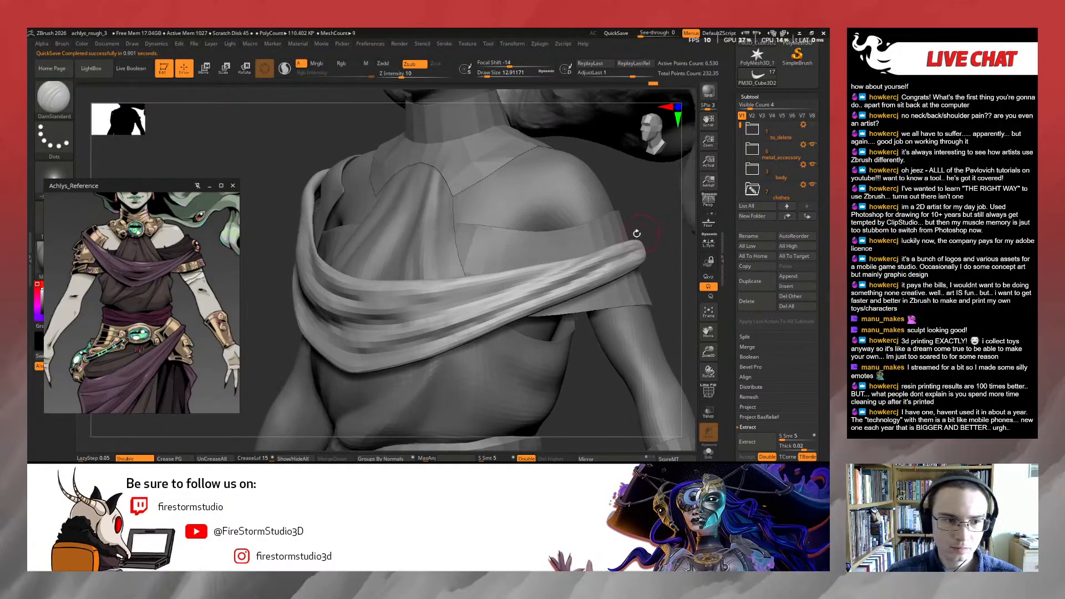
Adjust the band's upper edge near the plain shoulder with the Move brush at a draw size of about 26.9
{"action": "key", "text": "b"}
{"action": "key", "text": "m"}
{"action": "key", "text": "v"}
{"action": "key", "text": "s"}
{"action": "left_click_drag", "start_coordinate": [570, 261], "coordinate": [577, 261]}
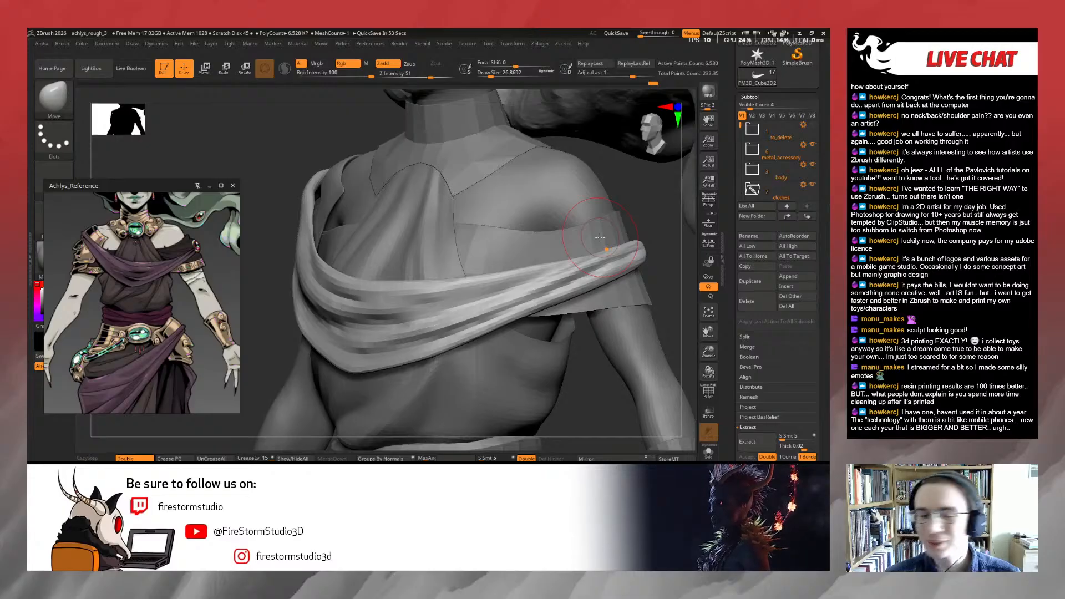
{"action": "left_click_drag", "start_coordinate": [542, 233], "coordinate": [559, 237]}
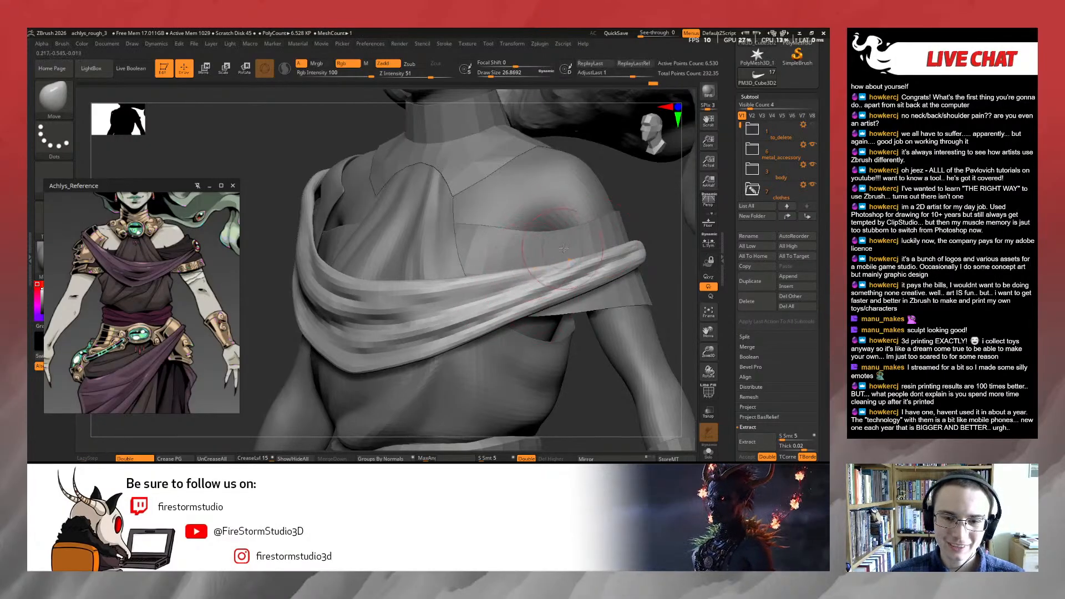
{"action": "mouse_move", "coordinate": [564, 248]}
{"action": "right_mouse_down"}
{"action": "mouse_move", "coordinate": [631, 269]}
{"action": "mouse_move", "coordinate": [599, 271]}
{"action": "right_mouse_up"}
Plump the folds at the plain-shoulder end with the Inflat brush at a draw size of about 11.7 and smooth the upper edge
{"action": "key", "text": "b"}
{"action": "key", "text": "i"}
{"action": "key", "text": "n"}
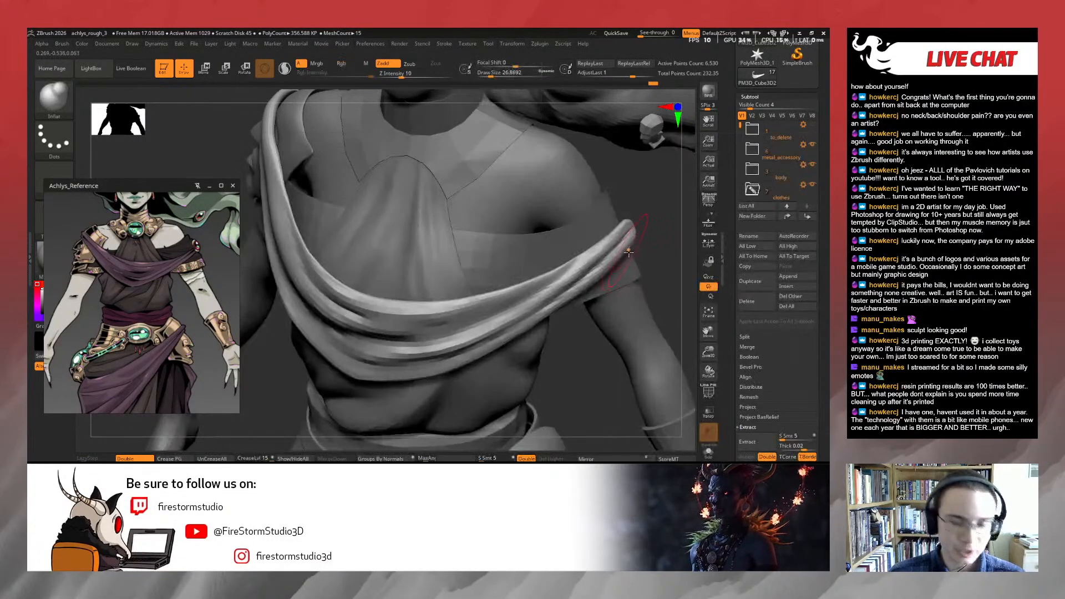
{"action": "key", "text": "s"}
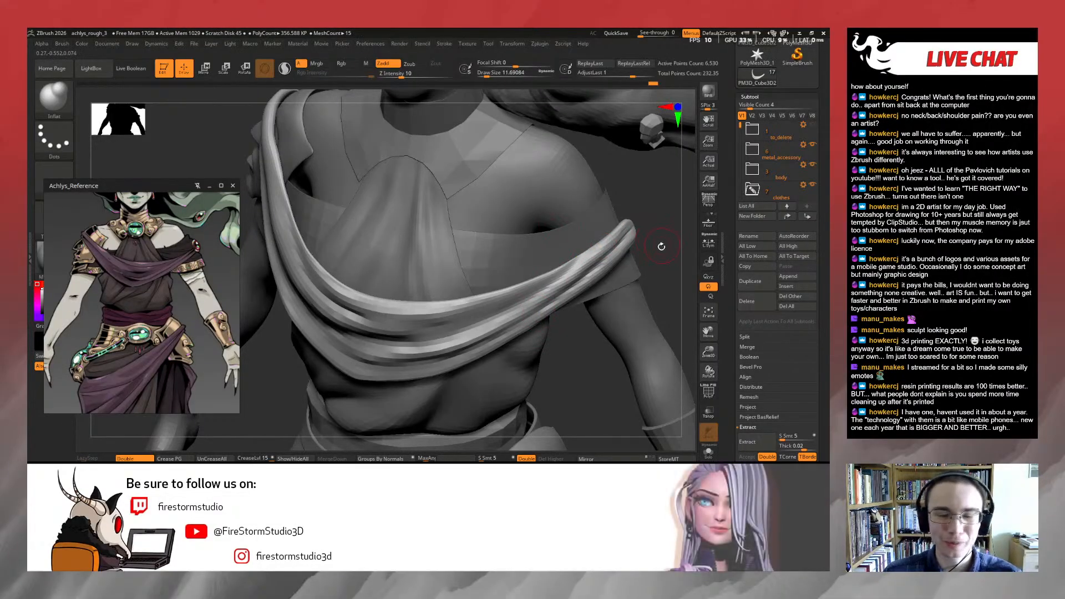
{"action": "mouse_move", "coordinate": [662, 247]}
{"action": "left_mouse_down"}
{"action": "mouse_move", "coordinate": [595, 314]}
{"action": "mouse_move", "coordinate": [582, 306]}
{"action": "left_mouse_up"}
{"action": "left_click_drag", "start_coordinate": [505, 298], "coordinate": [546, 271], "text": "shift"}
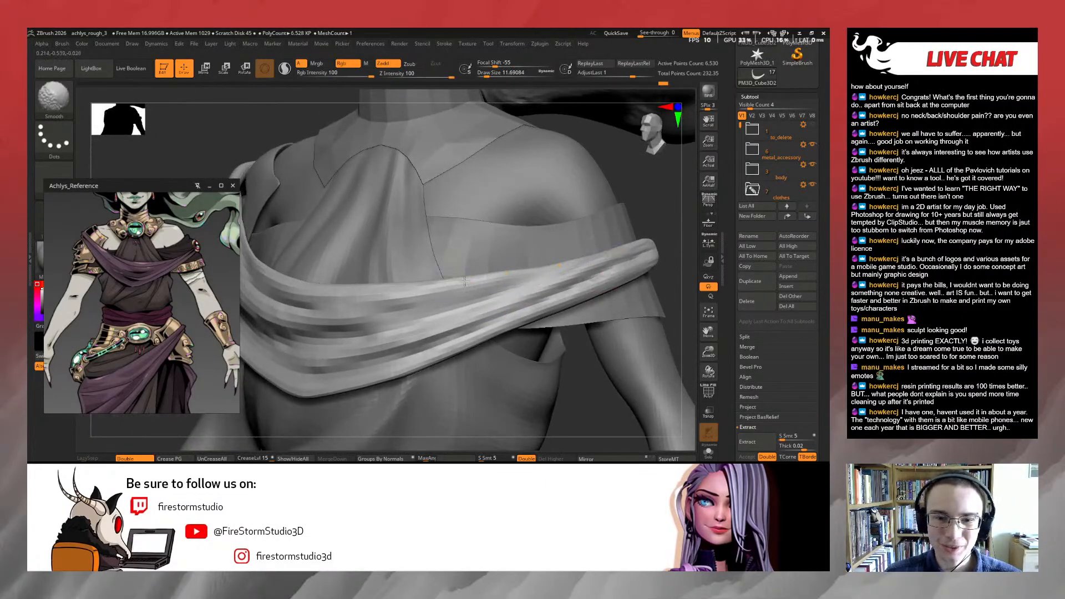
{"action": "left_click_drag", "start_coordinate": [670, 256], "coordinate": [675, 301]}
{"action": "left_click_drag", "start_coordinate": [588, 269], "coordinate": [532, 288], "text": "shift"}
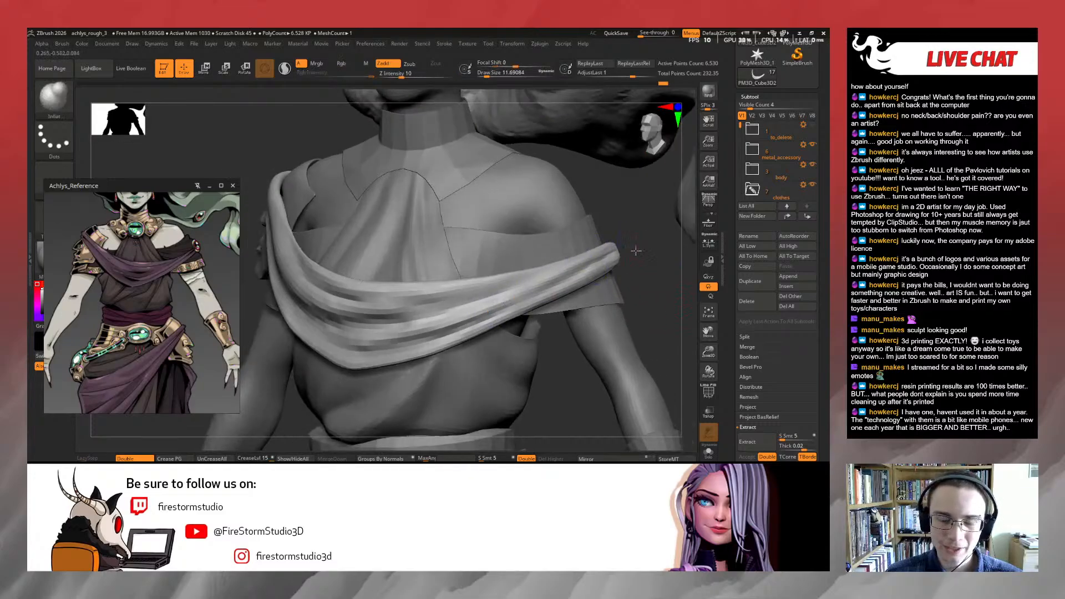
{"action": "mouse_move", "coordinate": [643, 249]}
{"action": "left_mouse_down"}
{"action": "mouse_move", "coordinate": [633, 287]}
{"action": "mouse_move", "coordinate": [643, 289]}
{"action": "mouse_move", "coordinate": [624, 293]}
{"action": "left_mouse_up"}
Reshape the band over the face-armor shoulder with the Move brush at draw sizes of about 39 and 25, smoothing its edge
{"action": "key", "text": "s"}
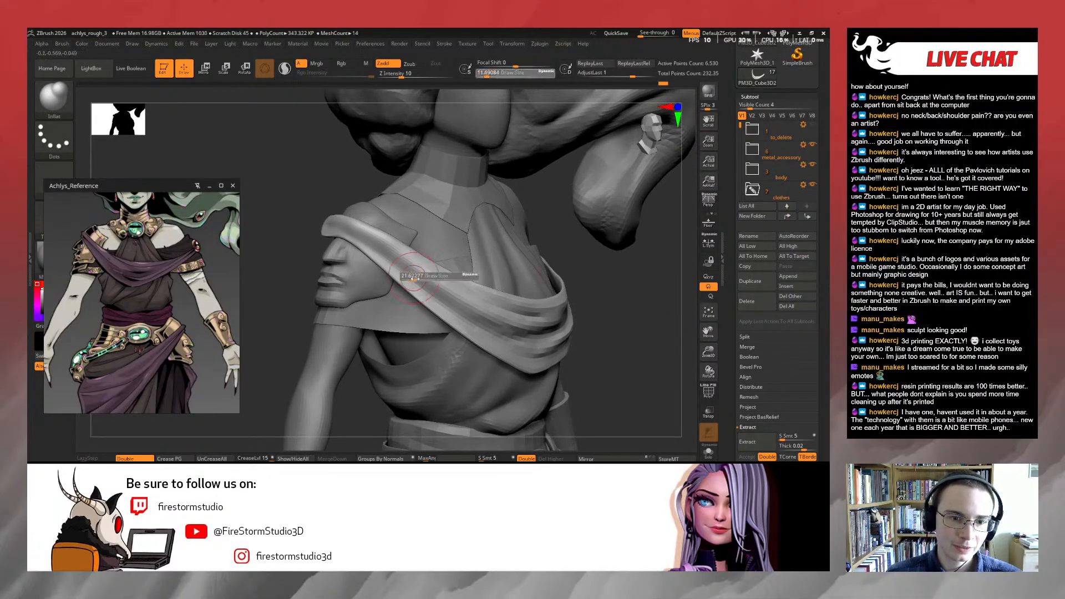
{"action": "key", "text": "b"}
{"action": "key", "text": "m"}
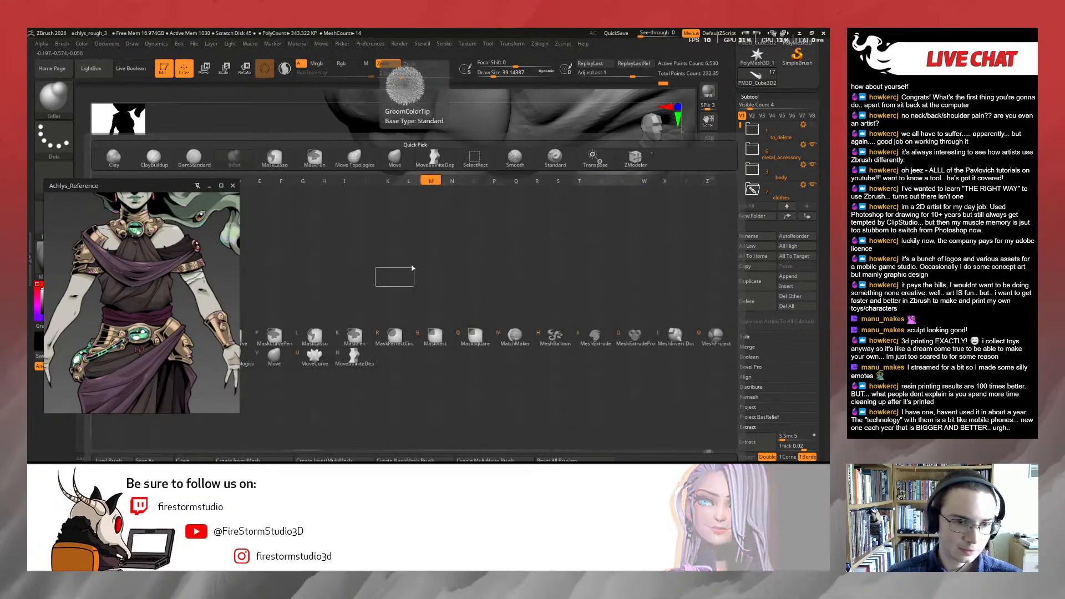
{"action": "key", "text": "v"}
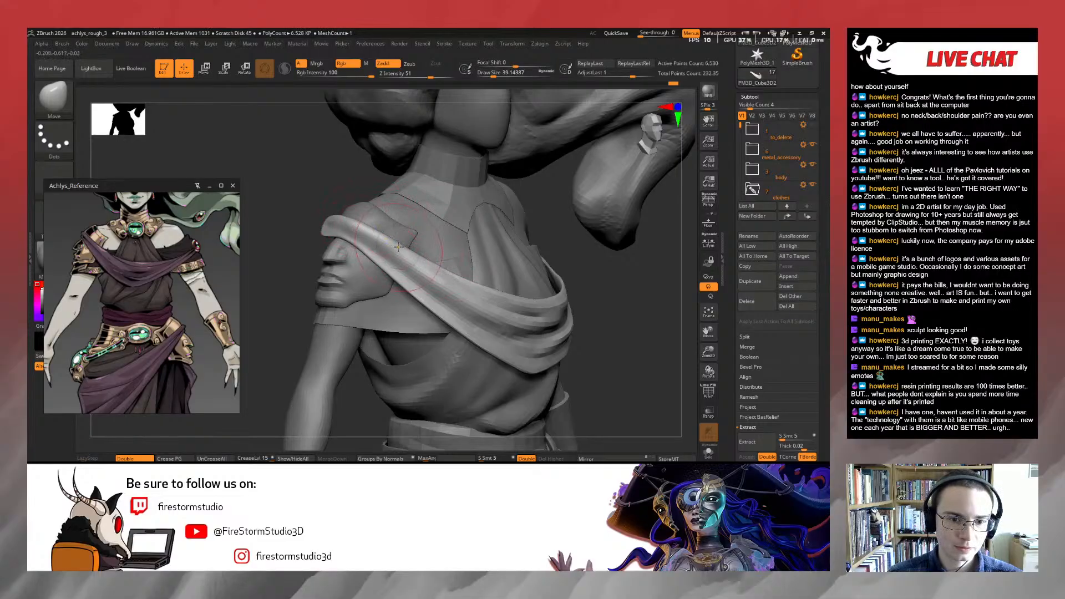
{"action": "left_click_drag", "start_coordinate": [608, 285], "coordinate": [417, 214]}
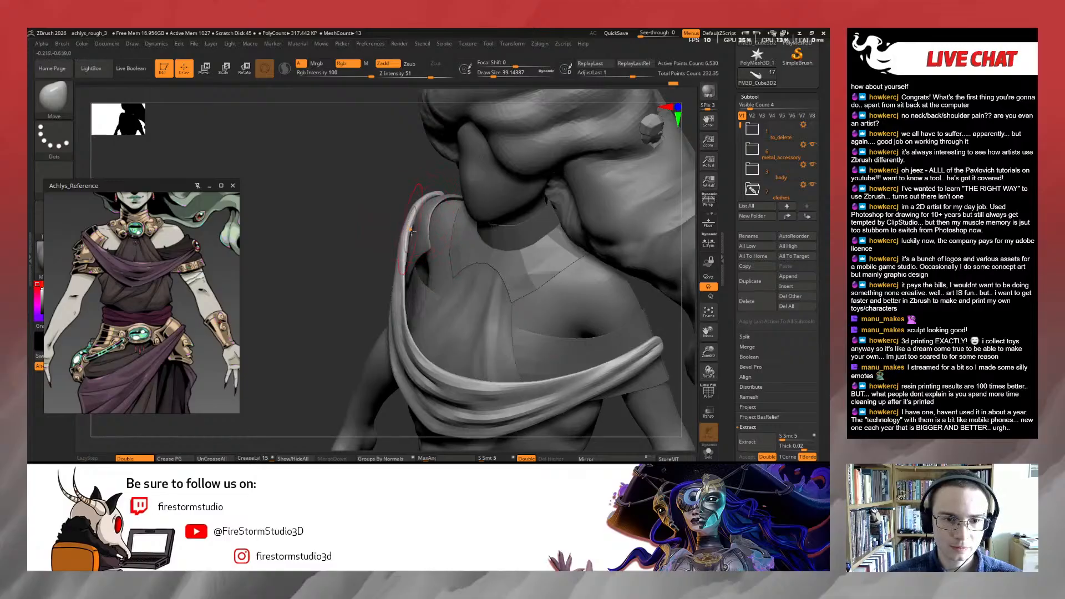
{"action": "key", "text": "shift"}
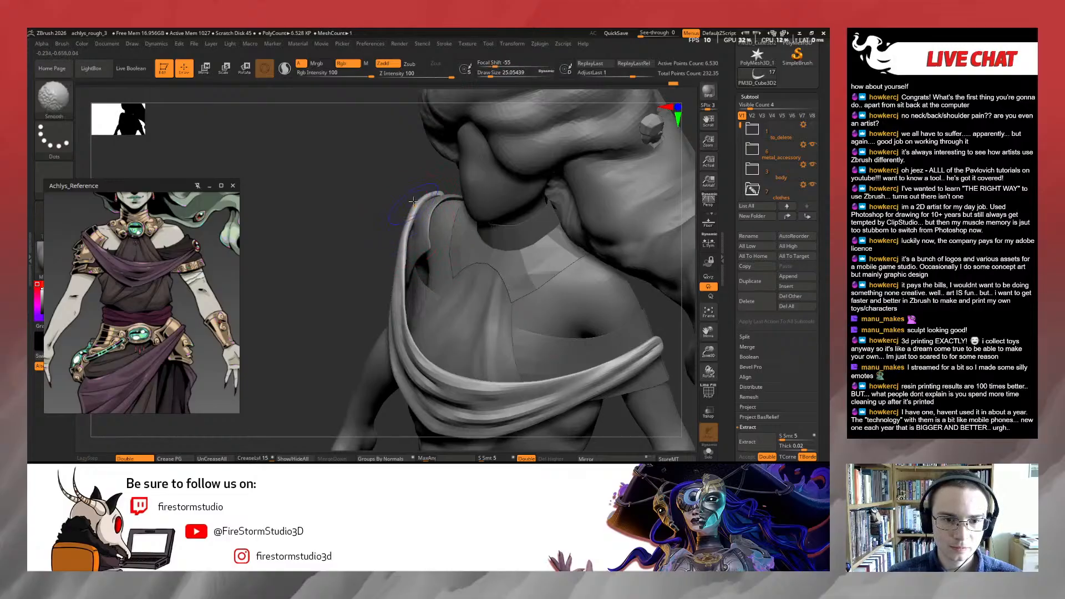
{"action": "mouse_move", "coordinate": [420, 196]}
{"action": "left_mouse_down"}
{"action": "mouse_move", "coordinate": [511, 196]}
{"action": "mouse_move", "coordinate": [467, 216]}
{"action": "mouse_move", "coordinate": [393, 209]}
{"action": "mouse_move", "coordinate": [373, 312]}
{"action": "mouse_move", "coordinate": [398, 337]}
{"action": "mouse_move", "coordinate": [406, 311]}
{"action": "mouse_move", "coordinate": [331, 342]}
{"action": "left_mouse_up"}
{"action": "key", "text": "s"}
{"action": "key", "text": "s"}
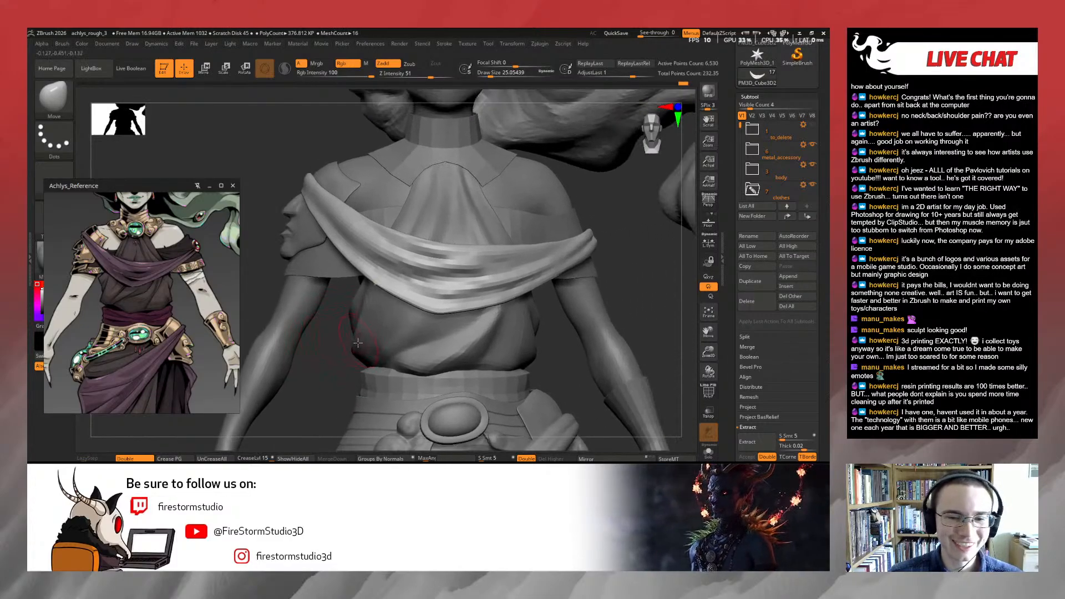
Subdivide the cloth band once and smooth its chest folds at a draw size of about 25
{"action": "key", "text": "ctrl+d"}
{"action": "left_click_drag", "start_coordinate": [608, 290], "coordinate": [587, 297]}
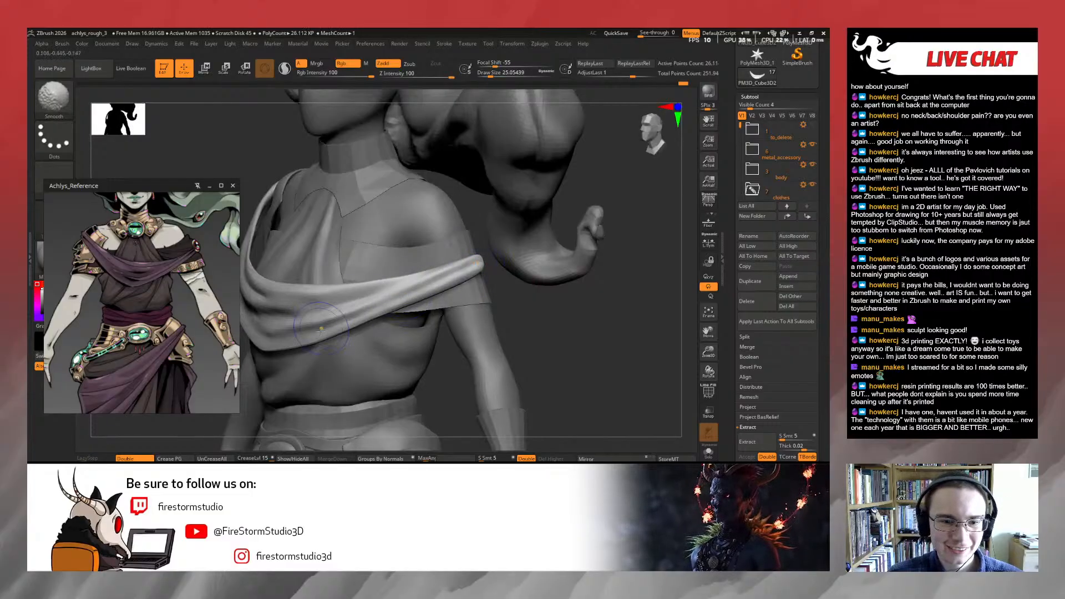
{"action": "left_click_drag", "start_coordinate": [546, 338], "coordinate": [615, 322]}
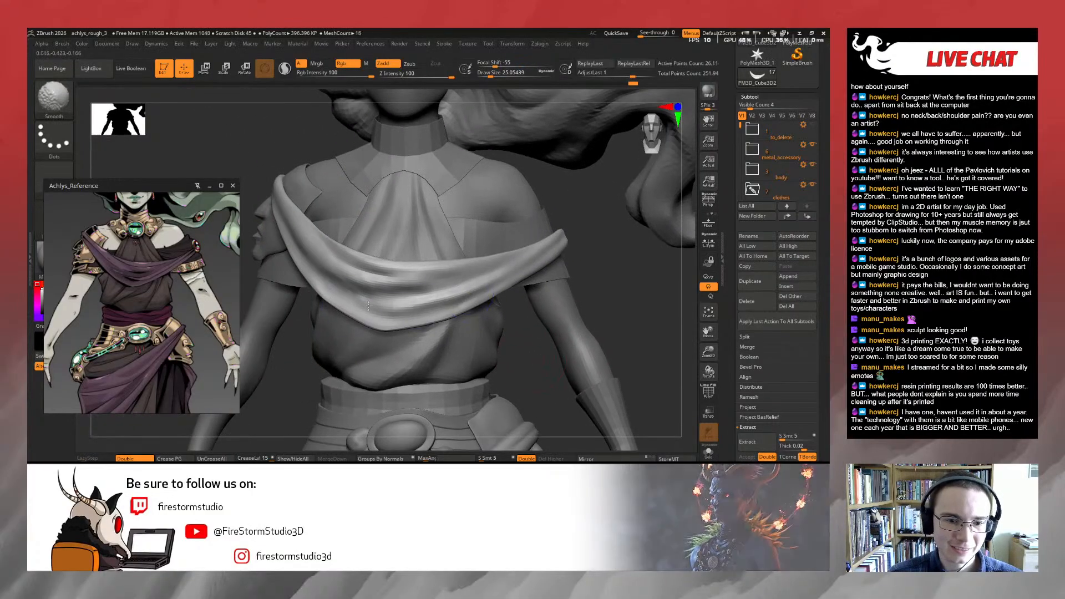
{"action": "key", "text": "b"}
{"action": "key", "text": "m"}
{"action": "key", "text": "v"}
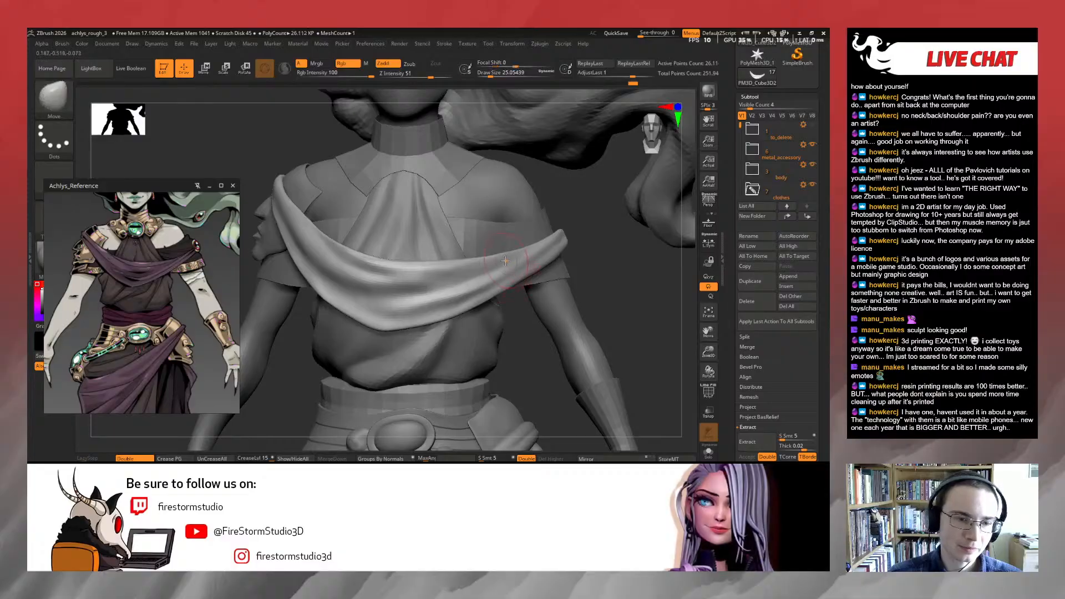
Switch to DamStandard and smooth the upper folds from the face-armor shoulder toward the chest
{"action": "key", "text": "b"}
{"action": "key", "text": "d"}
{"action": "key", "text": "s"}
{"action": "mouse_move", "coordinate": [610, 298]}
{"action": "left_mouse_down"}
{"action": "mouse_move", "coordinate": [588, 285]}
{"action": "mouse_move", "coordinate": [607, 300]}
{"action": "left_mouse_up"}
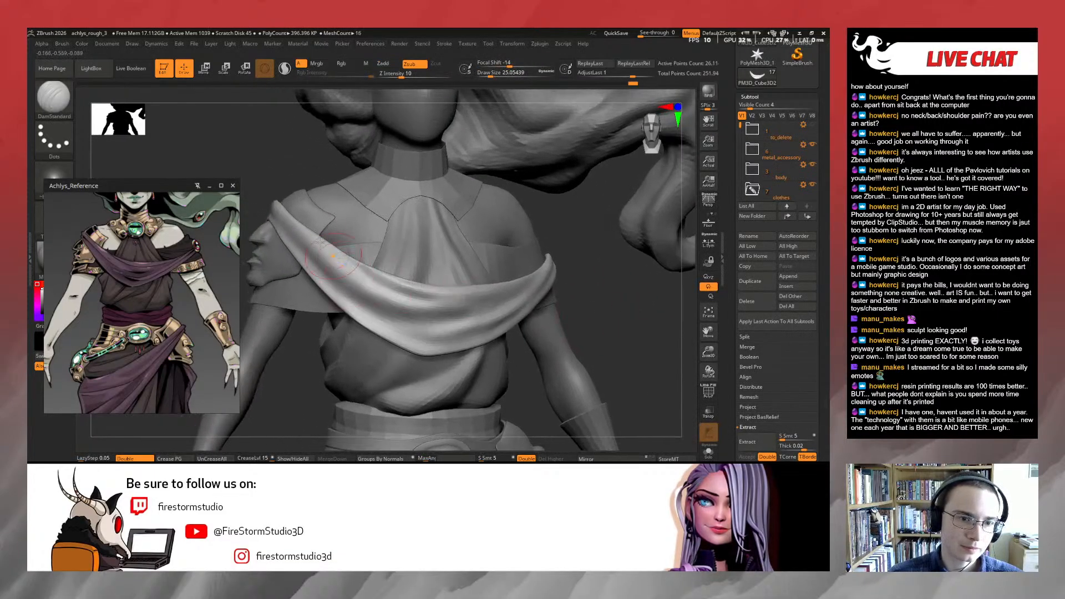
{"action": "key", "text": "shift"}
{"action": "left_click_drag", "start_coordinate": [305, 225], "coordinate": [396, 272], "text": "shift"}
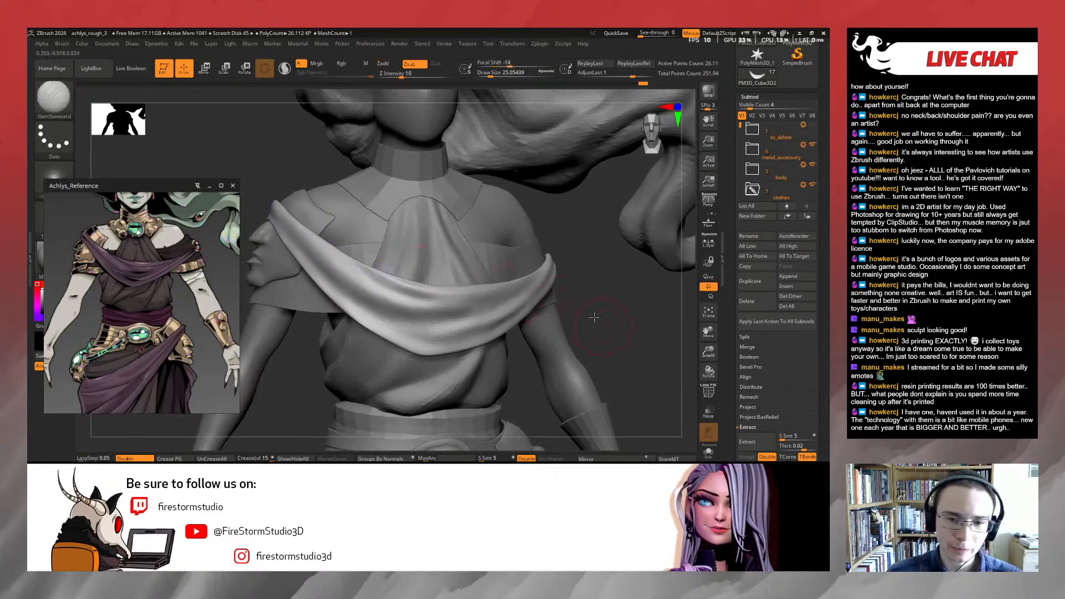
Compare the whole figure's drapery and silhouette with the full Achlys reference
{"action": "right_click_drag", "start_coordinate": [594, 317], "coordinate": [552, 306], "text": "ctrl"}
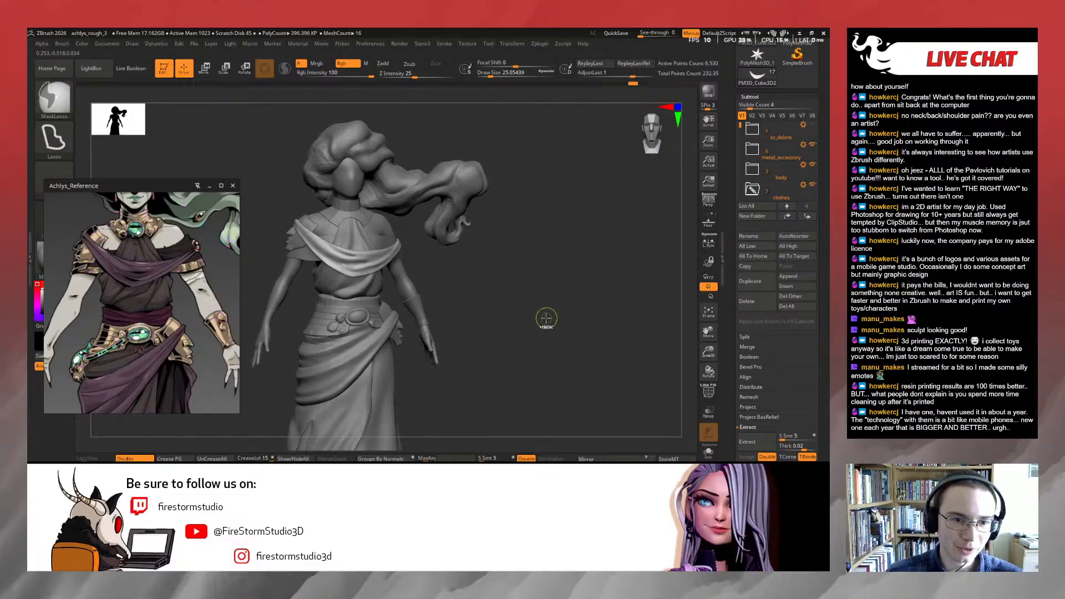
{"action": "right_click_drag", "start_coordinate": [507, 273], "coordinate": [471, 266]}
{"action": "right_click_drag", "start_coordinate": [471, 266], "coordinate": [530, 280], "text": "ctrl"}
{"action": "right_click_drag", "start_coordinate": [530, 280], "coordinate": [554, 303], "text": "alt"}
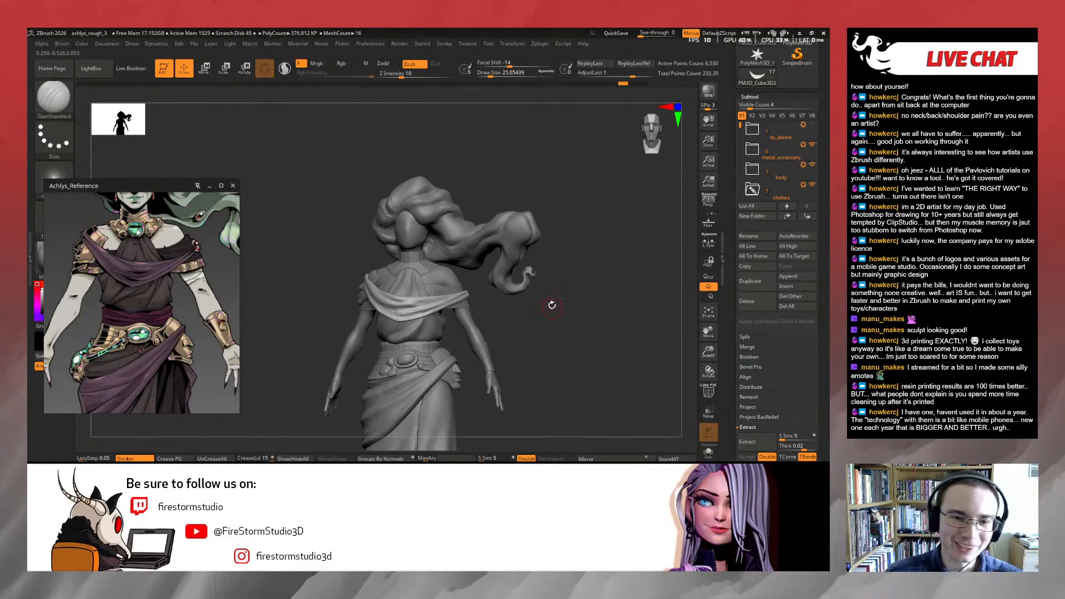
{"action": "mouse_move", "coordinate": [608, 279]}
{"action": "right_mouse_down"}
{"action": "mouse_move", "coordinate": [580, 325]}
{"action": "mouse_move", "coordinate": [590, 290]}
{"action": "mouse_move", "coordinate": [580, 302]}
{"action": "right_mouse_up"}
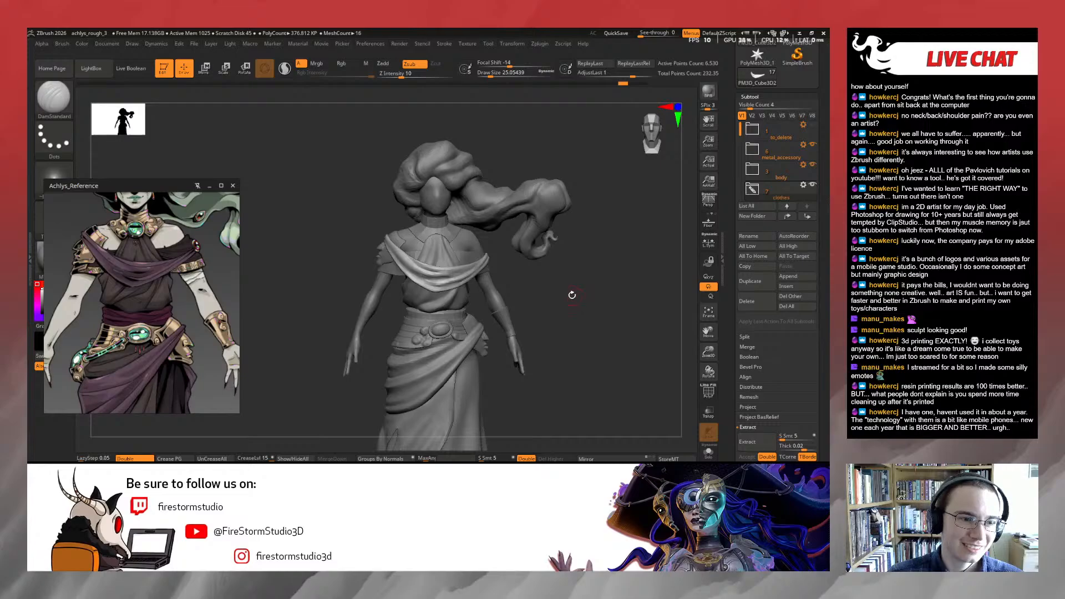
{"action": "scroll", "coordinate": [229, 310], "scroll_direction": "down", "scroll_amount": 3}
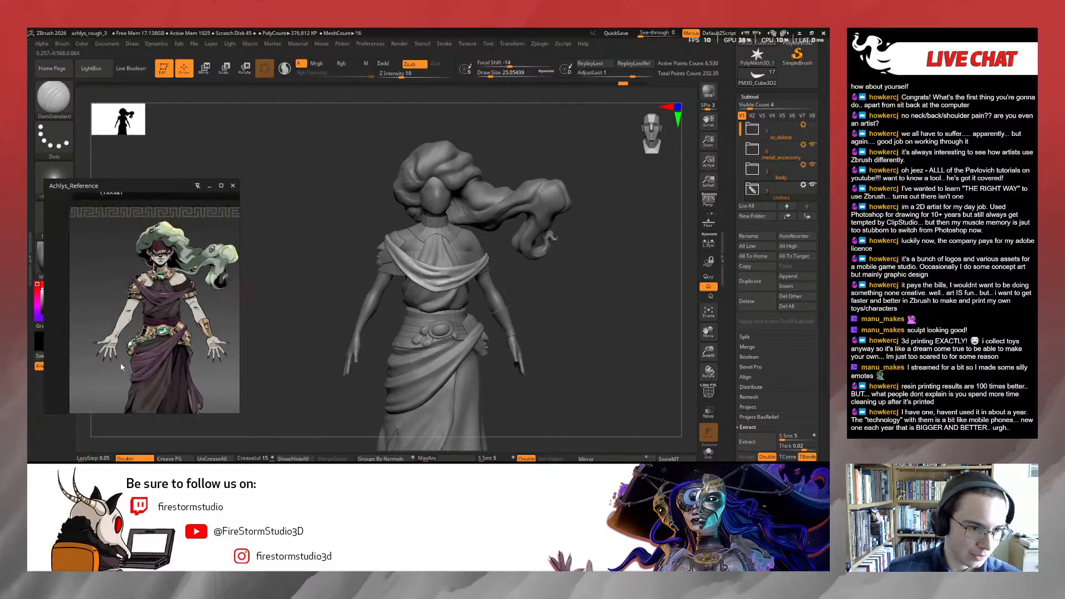
{"action": "scroll", "coordinate": [126, 334], "scroll_direction": "up", "scroll_amount": 4}
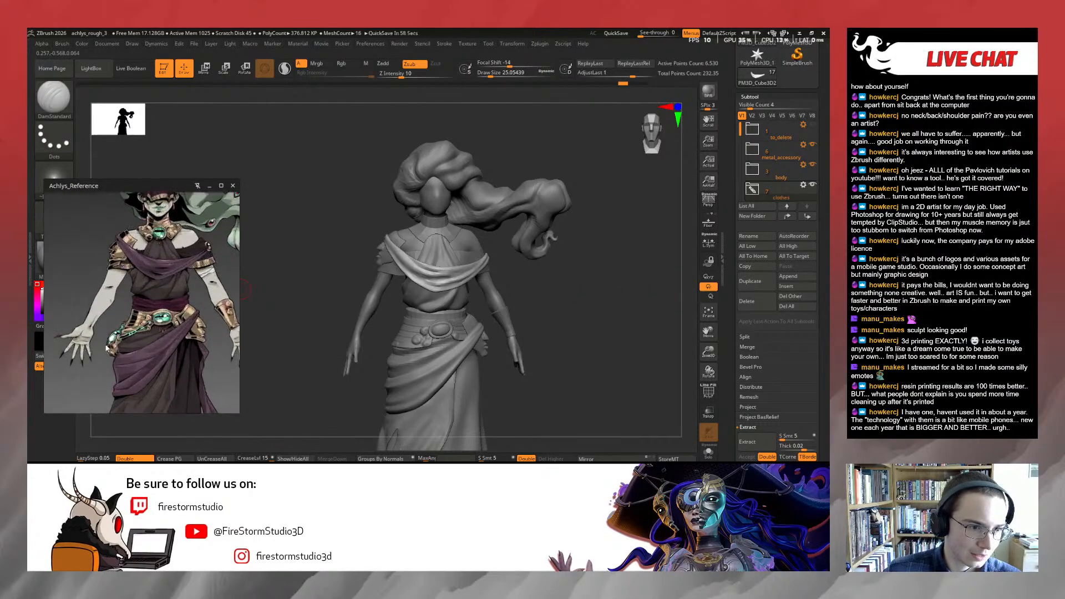
Focus the reference and model on the head, select the body subtool, and insert a cube after it for the blindfold
{"action": "scroll", "coordinate": [125, 335], "scroll_direction": "down", "scroll_amount": 2}
{"action": "middle_click_drag", "start_coordinate": [126, 334], "coordinate": [123, 390]}
{"action": "scroll", "coordinate": [155, 252], "scroll_direction": "up", "scroll_amount": 2}
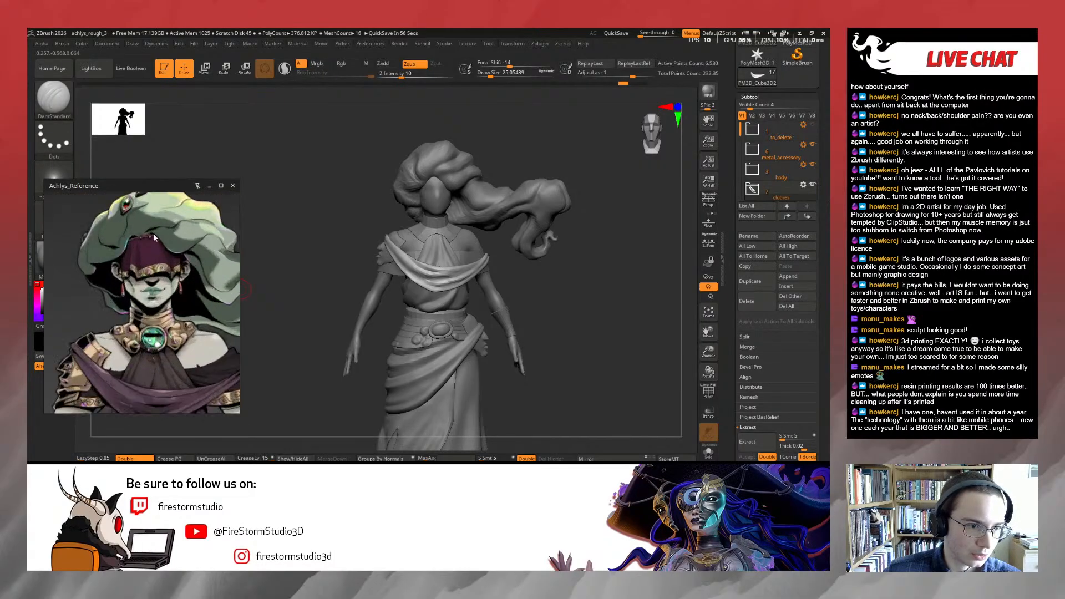
{"action": "left_click_drag", "start_coordinate": [587, 276], "coordinate": [575, 273]}
{"action": "left_click_drag", "start_coordinate": [511, 235], "coordinate": [519, 300], "text": "alt"}
{"action": "left_click_drag", "start_coordinate": [497, 125], "coordinate": [444, 284], "text": "alt"}
{"action": "left_click", "coordinate": [447, 283], "text": "alt"}
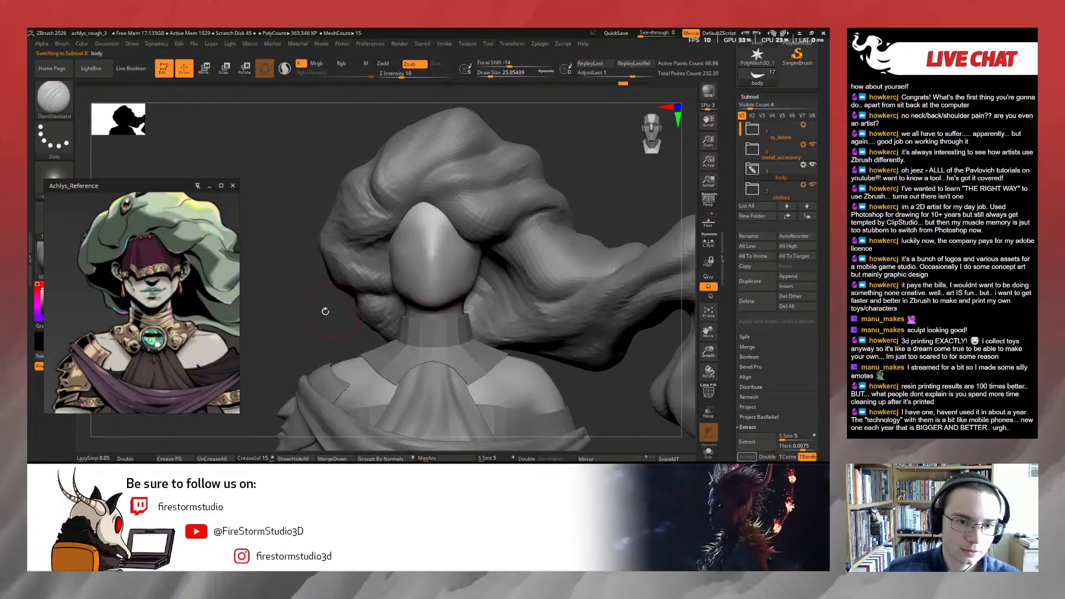
{"action": "mouse_move", "coordinate": [325, 311]}
{"action": "left_mouse_down"}
{"action": "mouse_move", "coordinate": [280, 313]}
{"action": "mouse_move", "coordinate": [369, 317]}
{"action": "mouse_move", "coordinate": [327, 322]}
{"action": "left_mouse_up"}
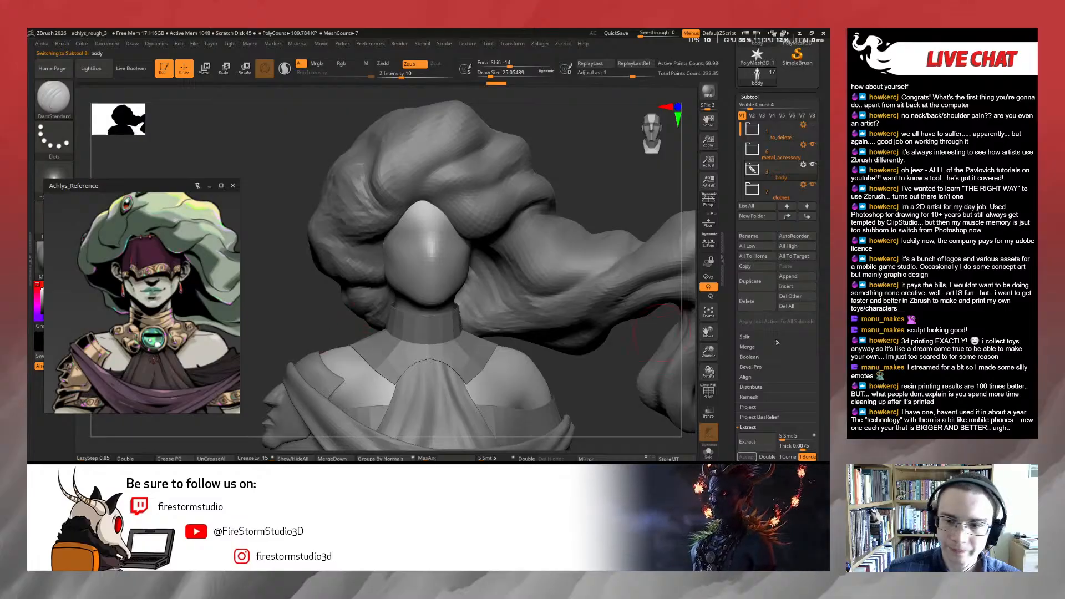
{"action": "scroll", "coordinate": [776, 342], "scroll_direction": "down", "scroll_amount": 3}
{"action": "left_click", "coordinate": [756, 344]}
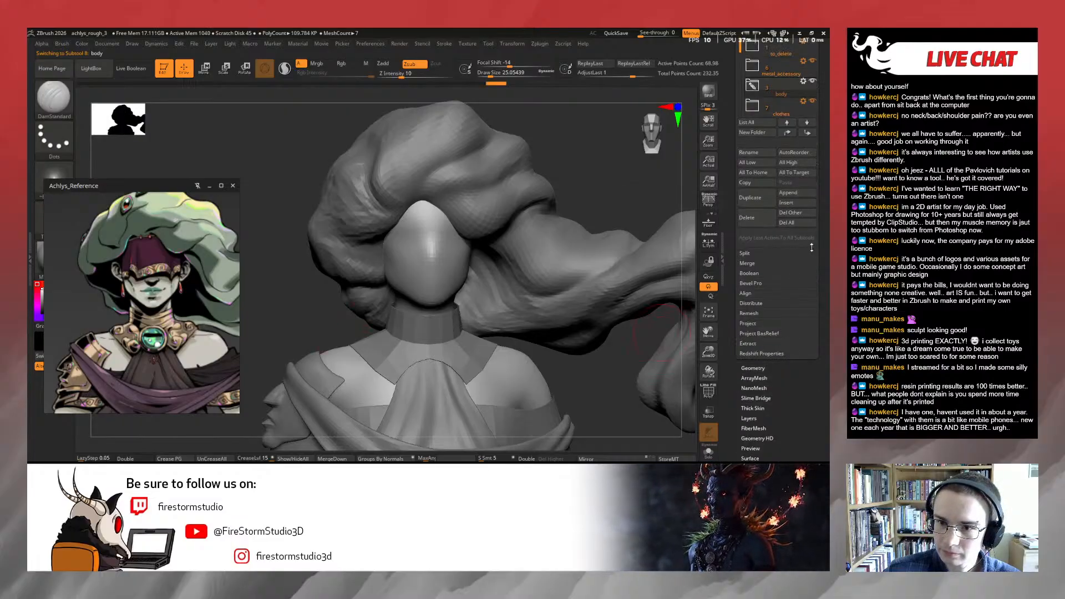
{"action": "left_click", "coordinate": [792, 203]}
{"action": "left_click", "coordinate": [480, 258]}
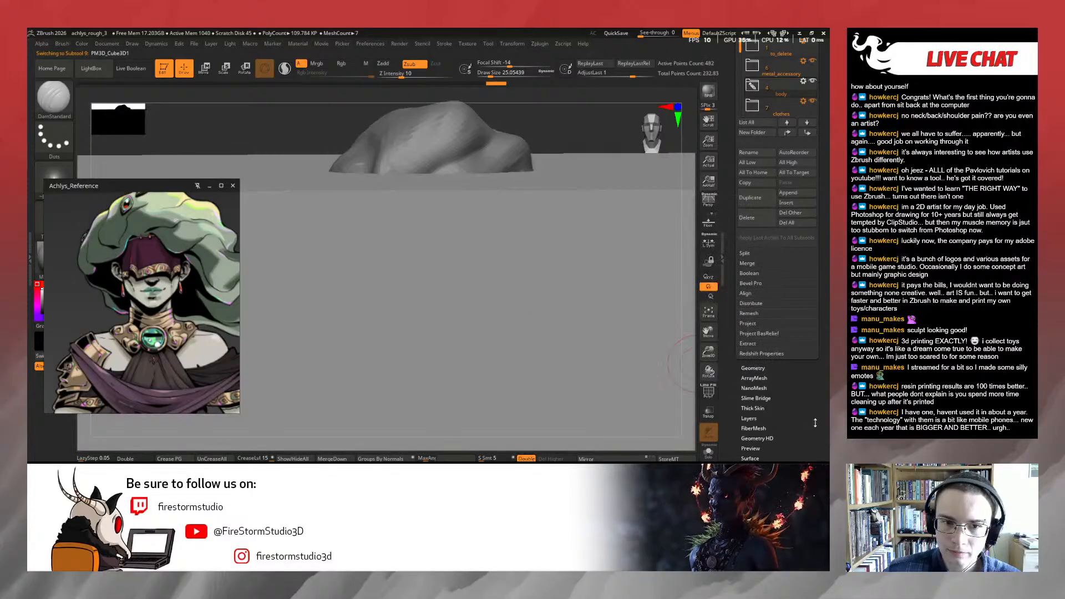
{"action": "left_click", "coordinate": [748, 317]}
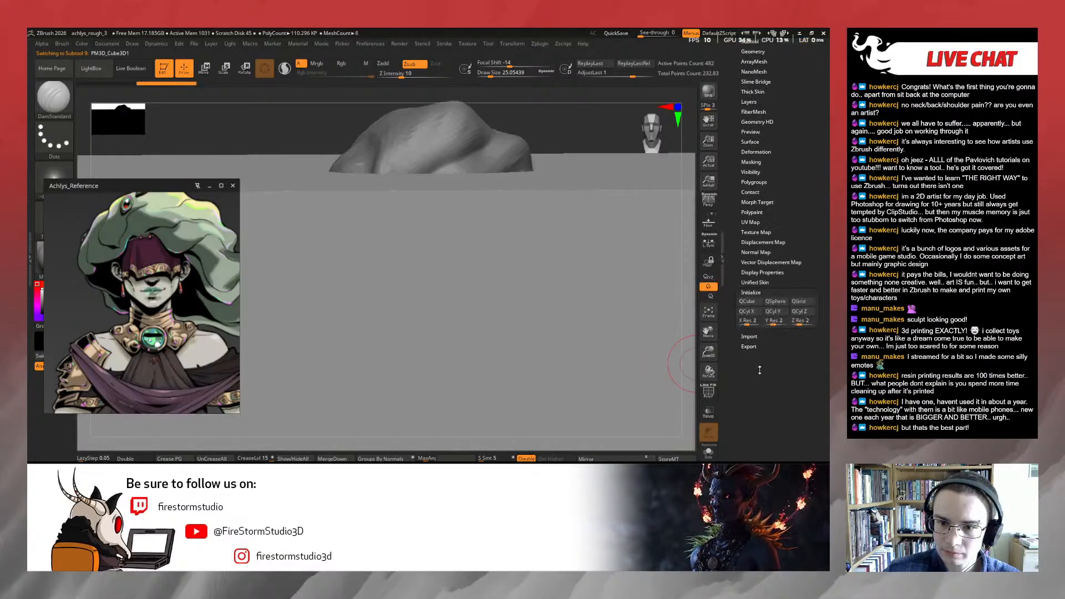
{"action": "type", "text": "1"}
{"action": "key", "text": "Tab"}
{"action": "type", "text": "1"}
{"action": "key", "text": "Tab"}
{"action": "type", "text": "1"}
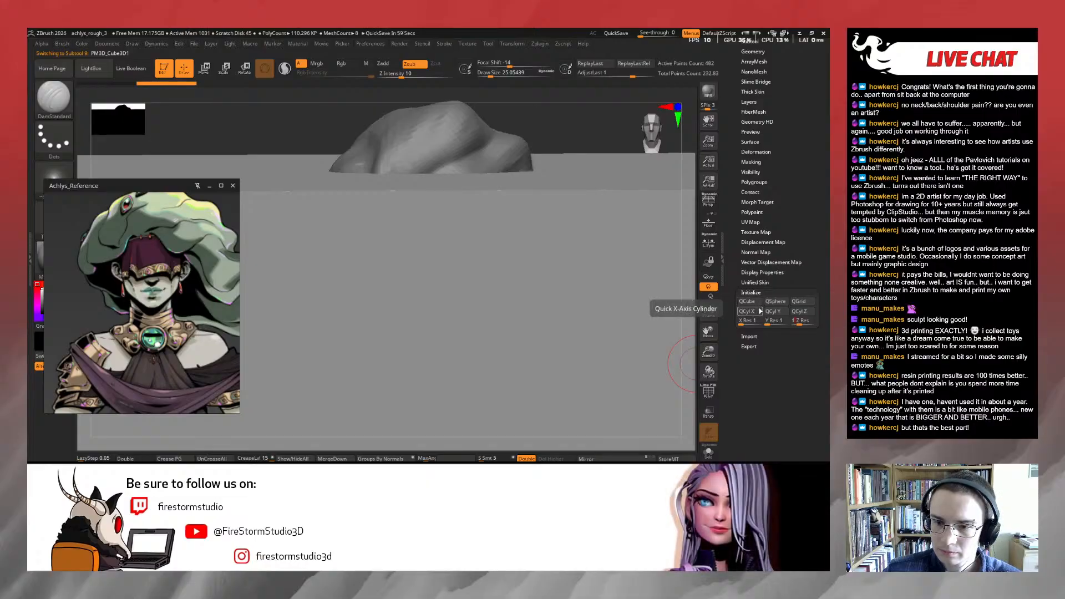
Initialize the inserted cube as a Y-axis cylinder with X resolution 2, Y resolution 1 and Z resolution 2
{"action": "left_click", "coordinate": [748, 320]}
{"action": "type", "text": "2"}
{"action": "key", "text": "Tab"}
{"action": "type", "text": "1"}
{"action": "key", "text": "Tab"}
{"action": "type", "text": "2"}
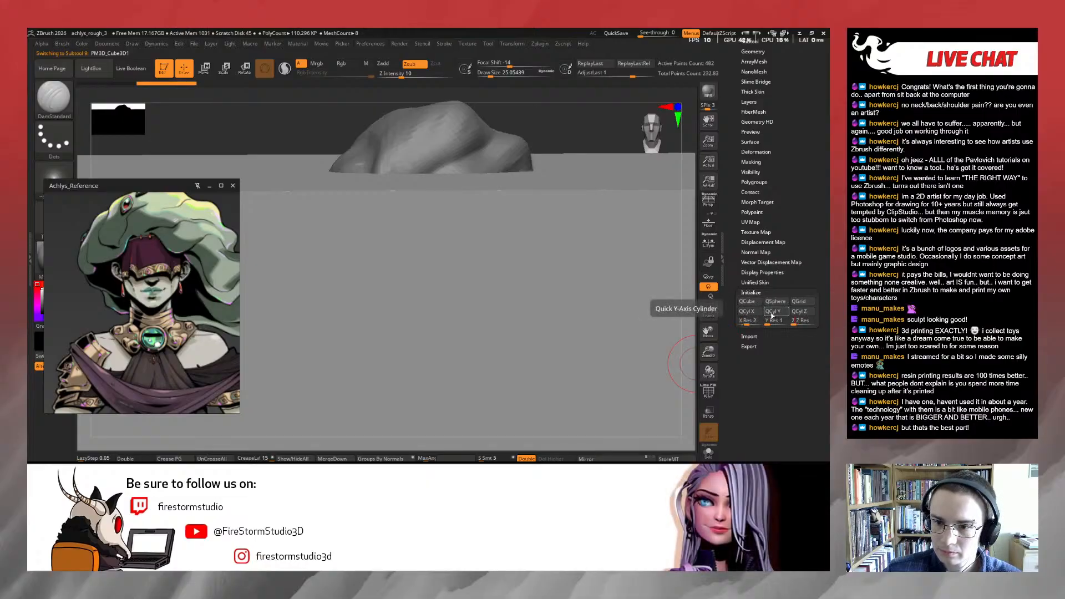
{"action": "left_click", "coordinate": [772, 313]}
Isolate the cylinder with its polygroups displayed and split its caps and side wall into separate subtools
{"action": "left_click", "coordinate": [708, 450]}
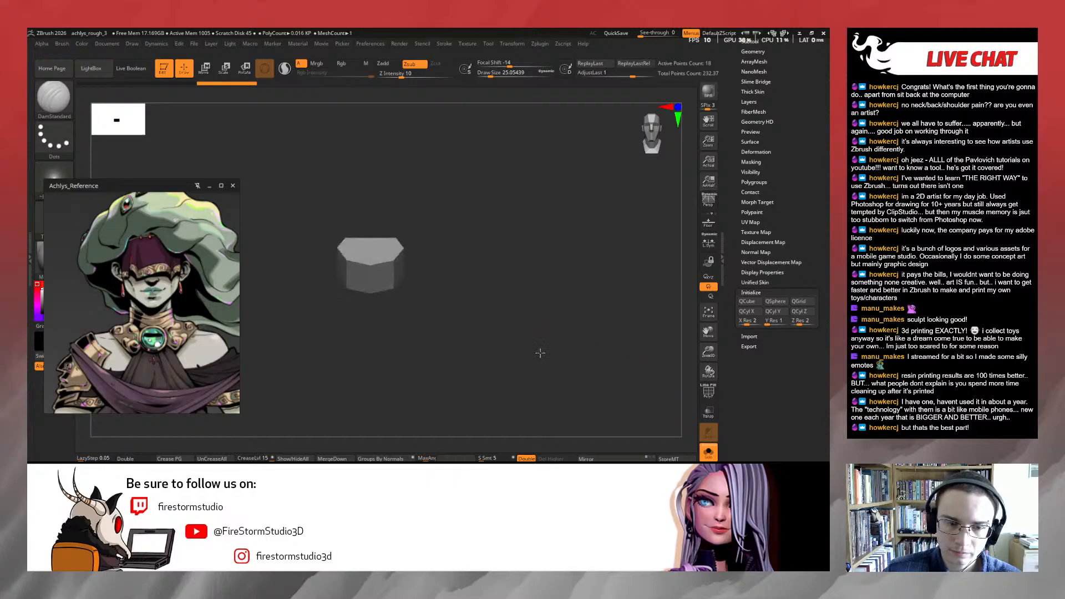
{"action": "left_click", "coordinate": [714, 392]}
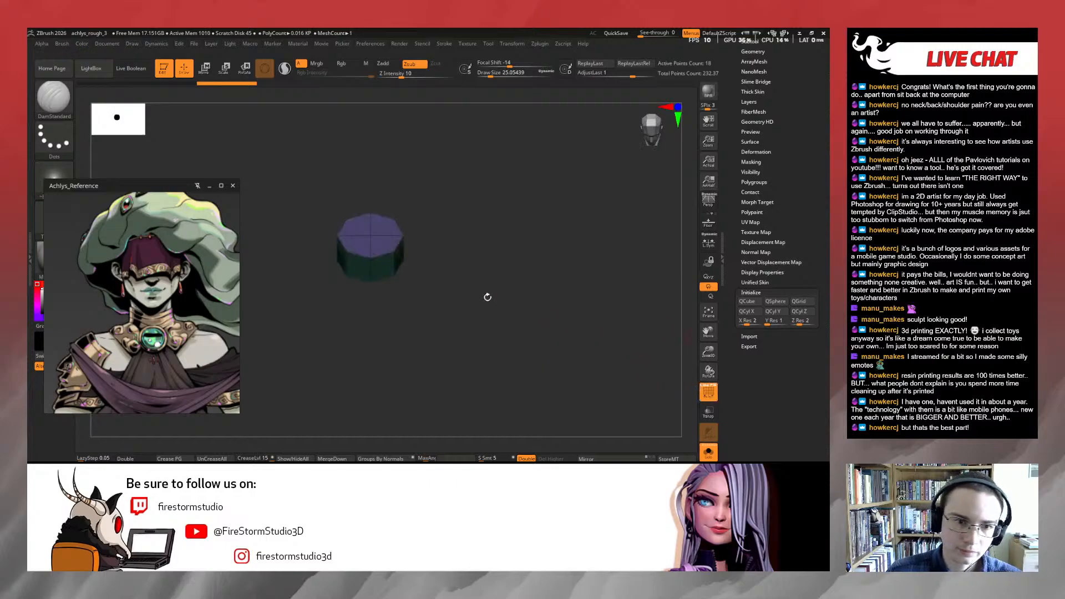
{"action": "left_click_drag", "start_coordinate": [487, 297], "coordinate": [471, 256]}
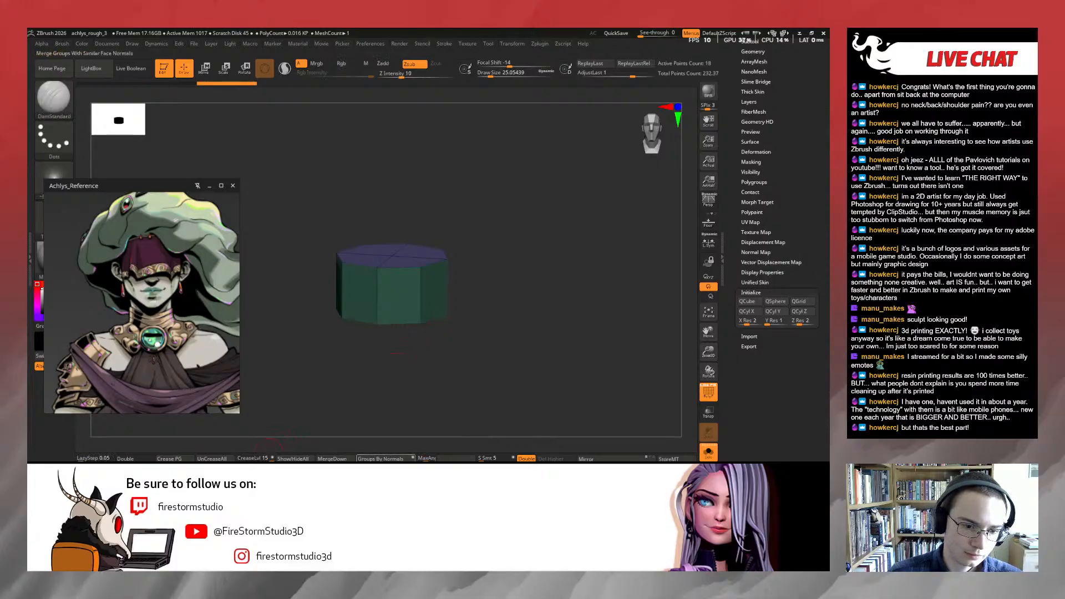
{"action": "left_click", "coordinate": [345, 467]}
{"action": "left_click", "coordinate": [321, 451]}
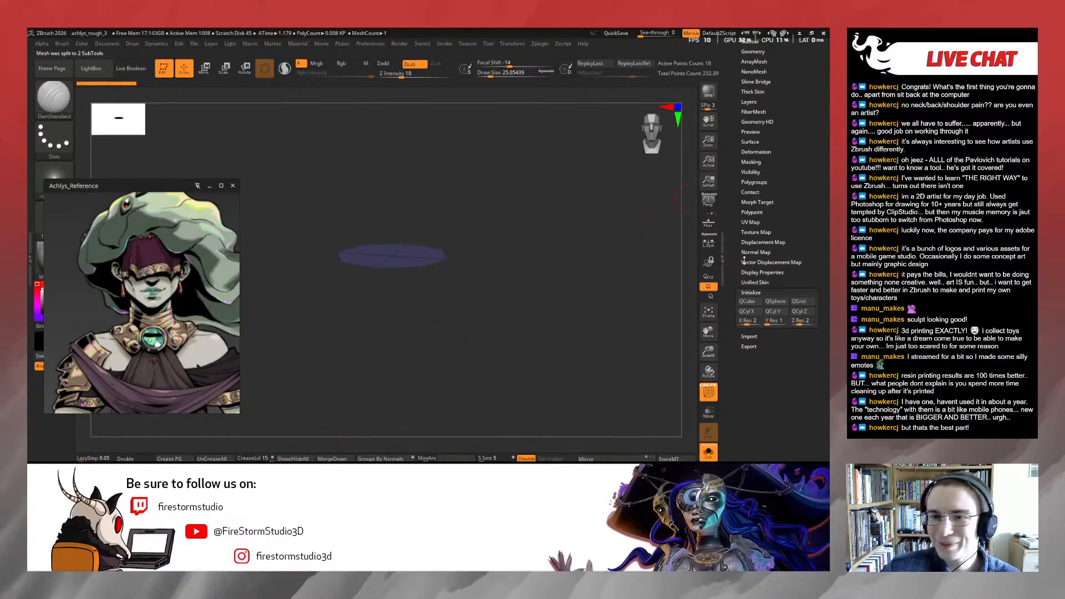
Delete the split-off cap subtool from the body folder, keeping only the cylinder's side wall
{"action": "scroll", "coordinate": [744, 261], "scroll_direction": "up", "scroll_amount": 10}
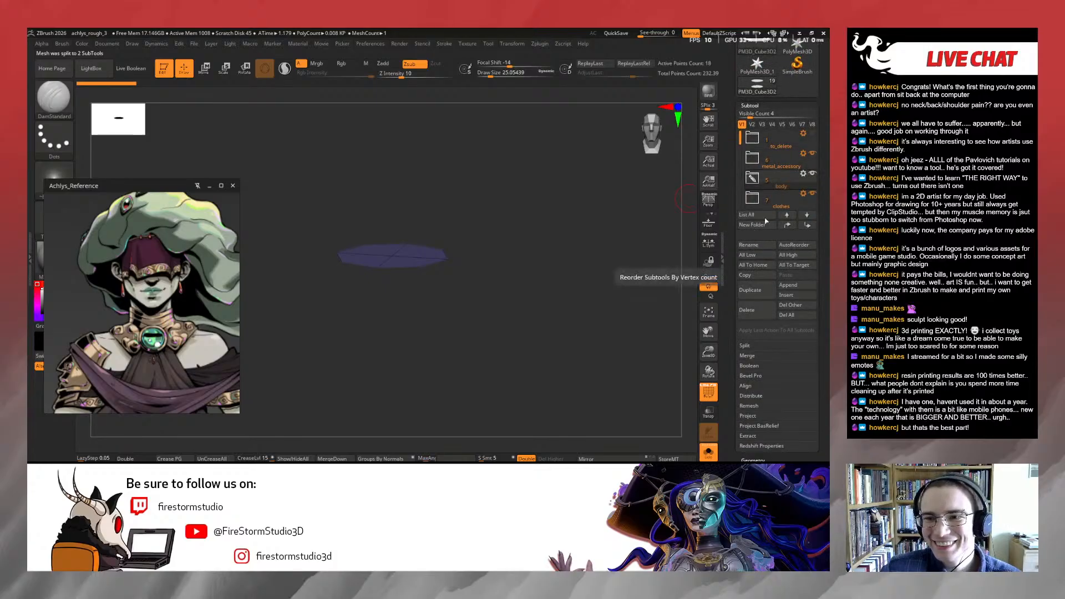
{"action": "left_click", "coordinate": [752, 179]}
{"action": "left_click_drag", "start_coordinate": [740, 138], "coordinate": [739, 158]}
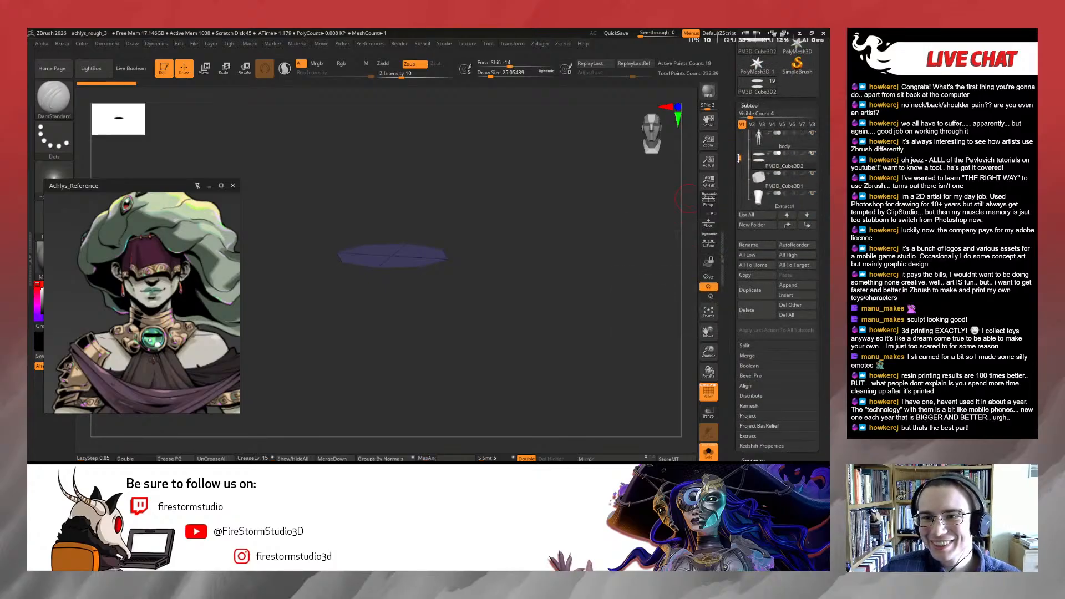
{"action": "left_click", "coordinate": [747, 309]}
{"action": "left_click", "coordinate": [674, 336]}
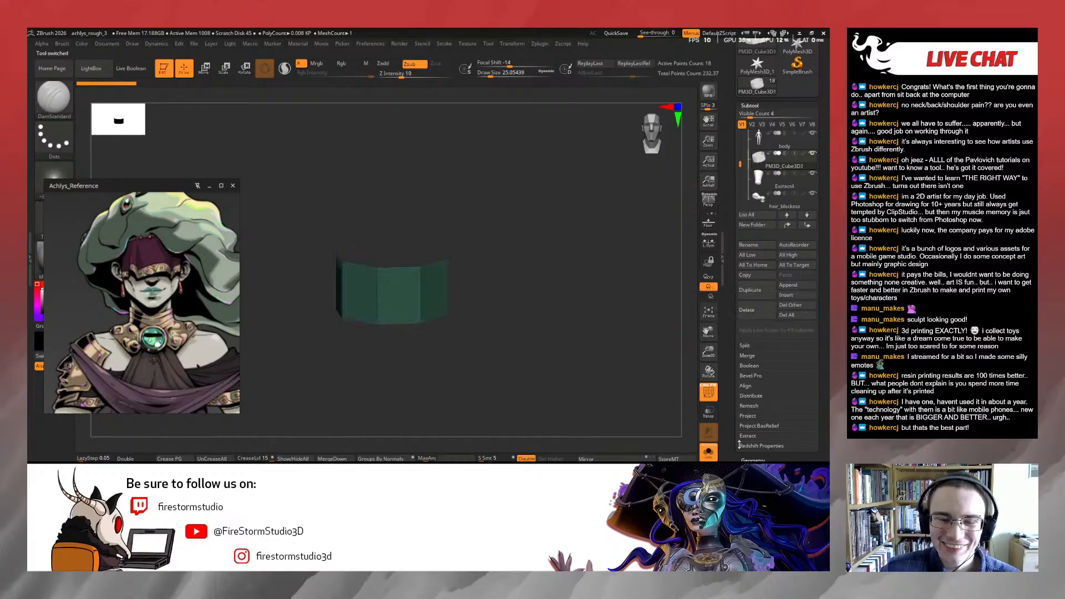
Raise the open cylinder ring from the hips to the chest and isolate it again
{"action": "left_click", "coordinate": [708, 453]}
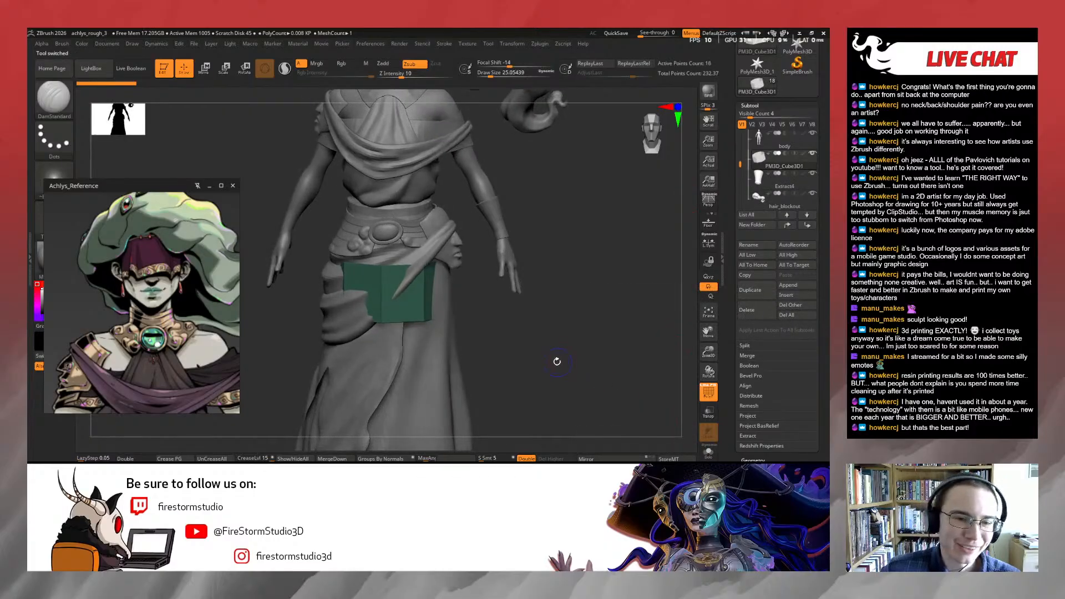
{"action": "key", "text": "w"}
{"action": "left_click_drag", "start_coordinate": [390, 237], "coordinate": [390, 69]}
{"action": "left_click_drag", "start_coordinate": [588, 169], "coordinate": [530, 407], "text": "alt"}
{"action": "left_click", "coordinate": [708, 453]}
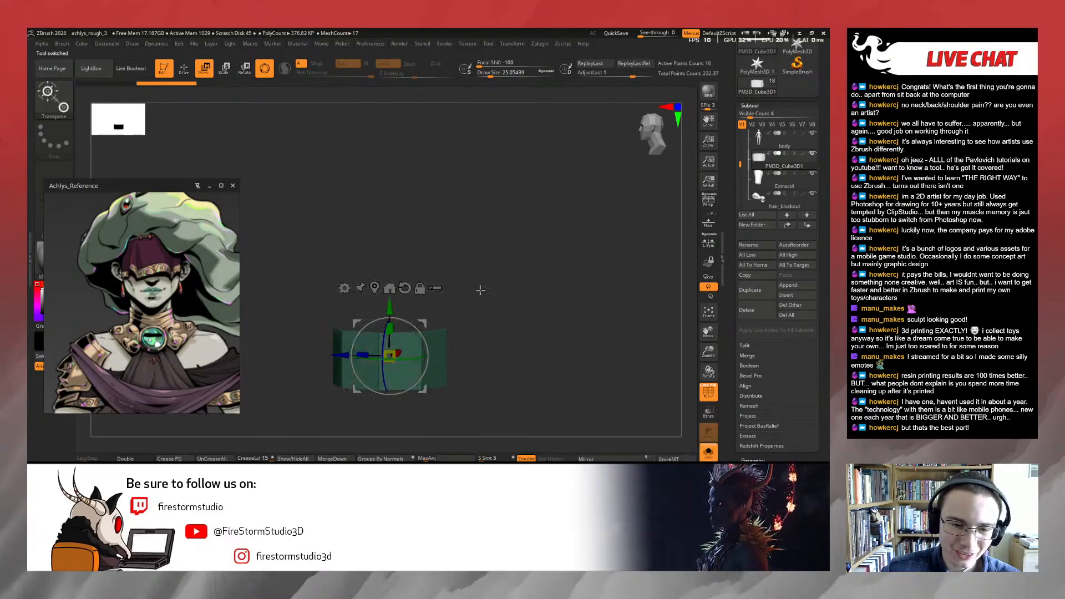
Give one half of the ring its own polygroup and split the front and rear halves into separate subtools
{"action": "key", "text": "q"}
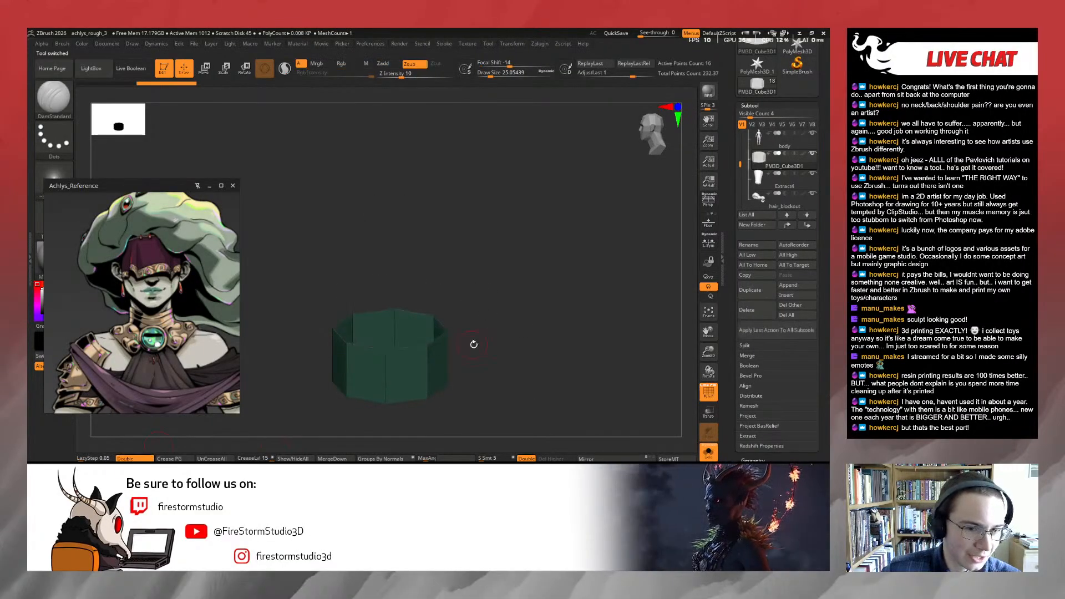
{"action": "mouse_move", "coordinate": [473, 347]}
{"action": "left_mouse_down", "text": "alt"}
{"action": "mouse_move", "coordinate": [528, 247]}
{"action": "mouse_move", "coordinate": [519, 200]}
{"action": "left_mouse_up", "text": "alt"}
{"action": "mouse_move", "coordinate": [525, 223]}
{"action": "left_mouse_down"}
{"action": "mouse_move", "coordinate": [436, 189]}
{"action": "mouse_move", "coordinate": [423, 221]}
{"action": "mouse_move", "coordinate": [532, 330]}
{"action": "mouse_move", "coordinate": [535, 311]}
{"action": "left_mouse_up"}
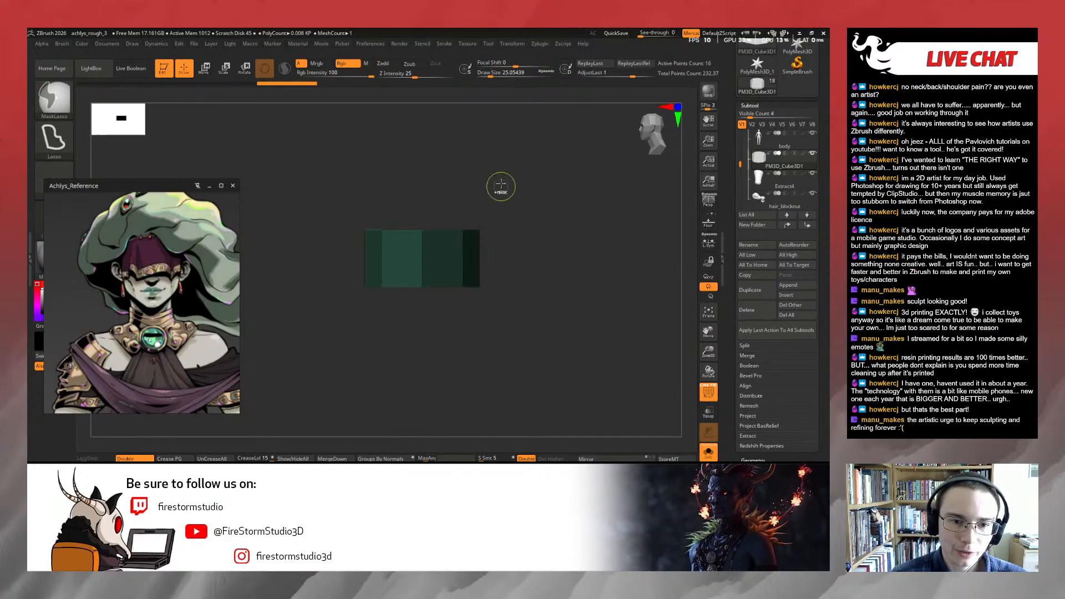
{"action": "key", "text": "ctrl+w"}
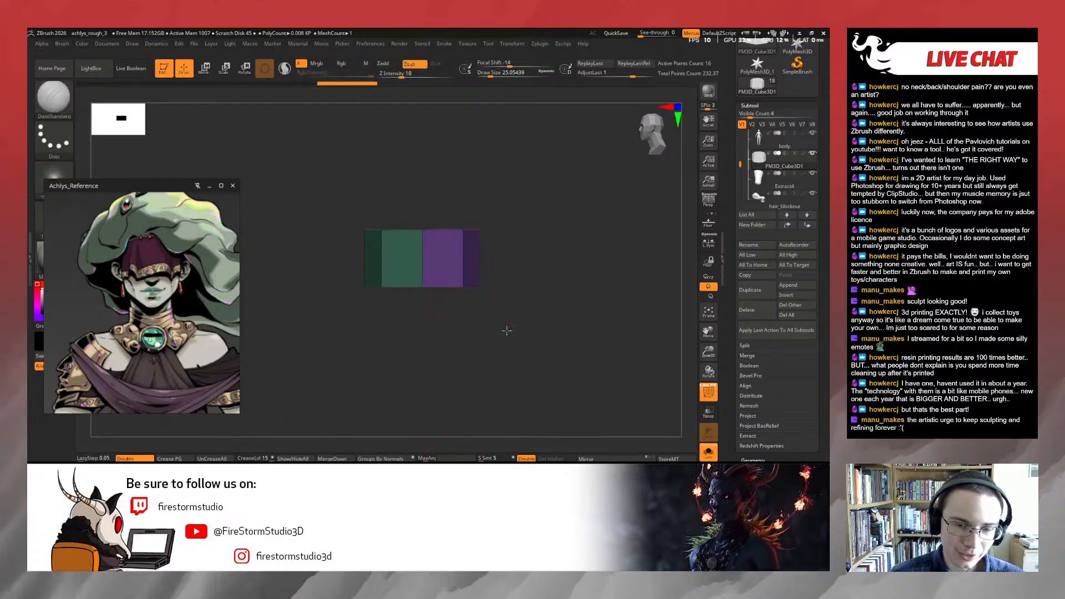
{"action": "mouse_move", "coordinate": [415, 319]}
{"action": "left_mouse_down"}
{"action": "mouse_move", "coordinate": [407, 335]}
{"action": "mouse_move", "coordinate": [424, 324]}
{"action": "mouse_move", "coordinate": [426, 335]}
{"action": "left_mouse_up"}
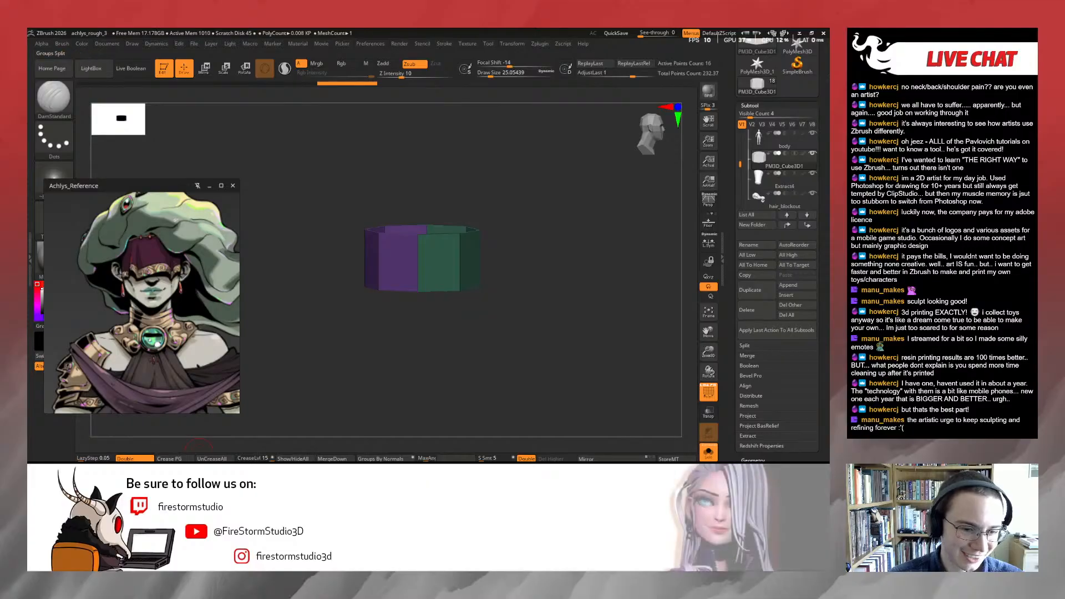
{"action": "left_click", "coordinate": [339, 469]}
{"action": "left_click", "coordinate": [310, 472]}
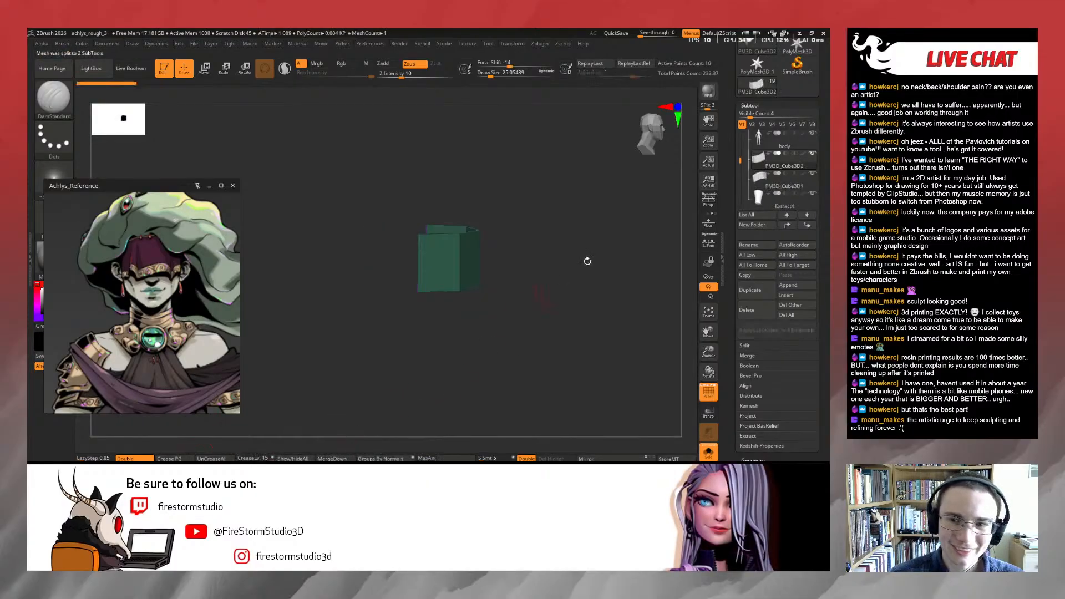
Delete the ring's rear half and bring the full figure back into view
{"action": "left_click", "coordinate": [752, 179]}
{"action": "left_click", "coordinate": [746, 309]}
{"action": "left_click", "coordinate": [680, 333]}
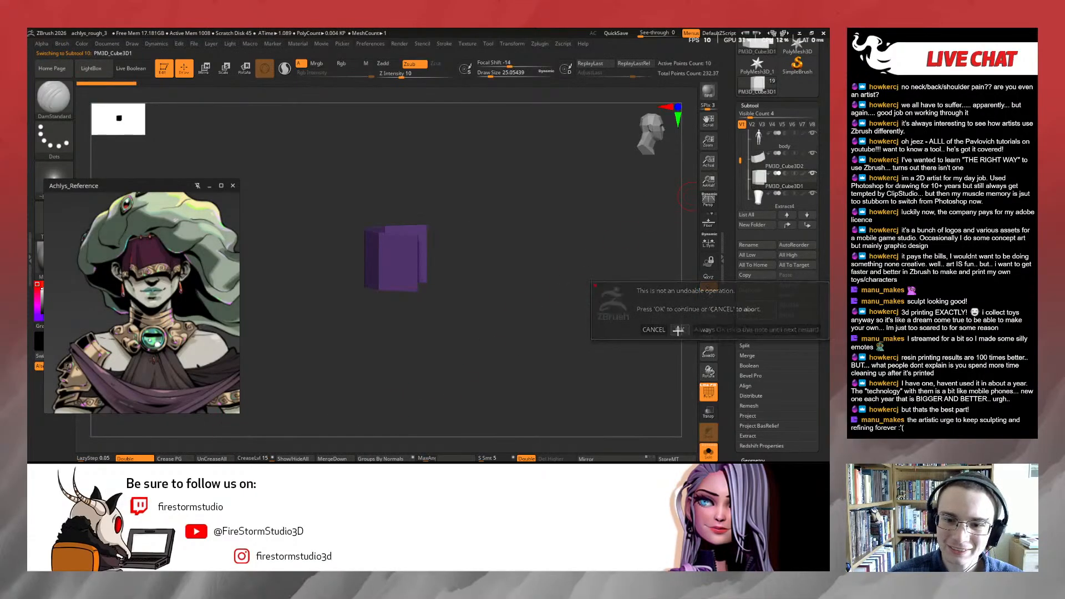
{"action": "left_click", "coordinate": [707, 455]}
{"action": "left_click_drag", "start_coordinate": [639, 381], "coordinate": [623, 375]}
Select the remaining front half of the ring and raise it from the chest to the face
{"action": "key", "text": "w"}
{"action": "left_click", "coordinate": [407, 353]}
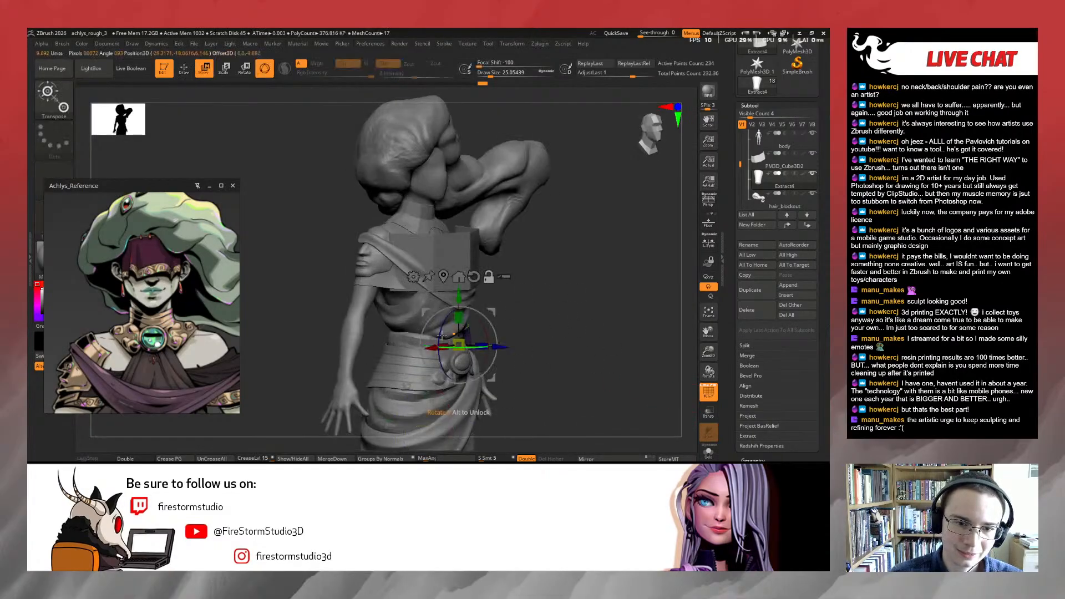
{"action": "left_click_drag", "start_coordinate": [574, 306], "coordinate": [522, 304]}
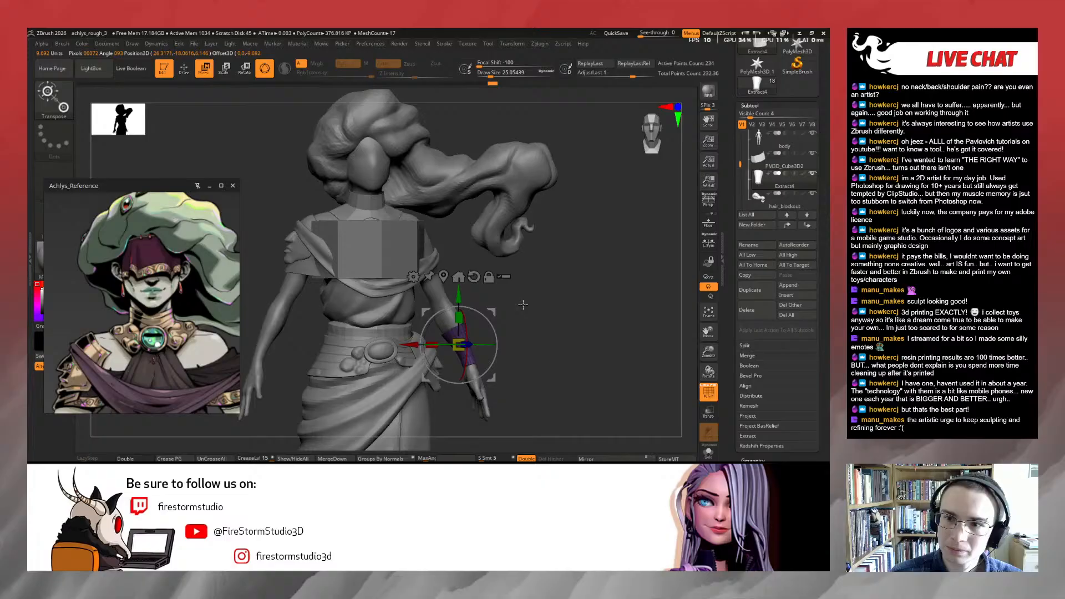
{"action": "left_click", "coordinate": [395, 245], "text": "alt"}
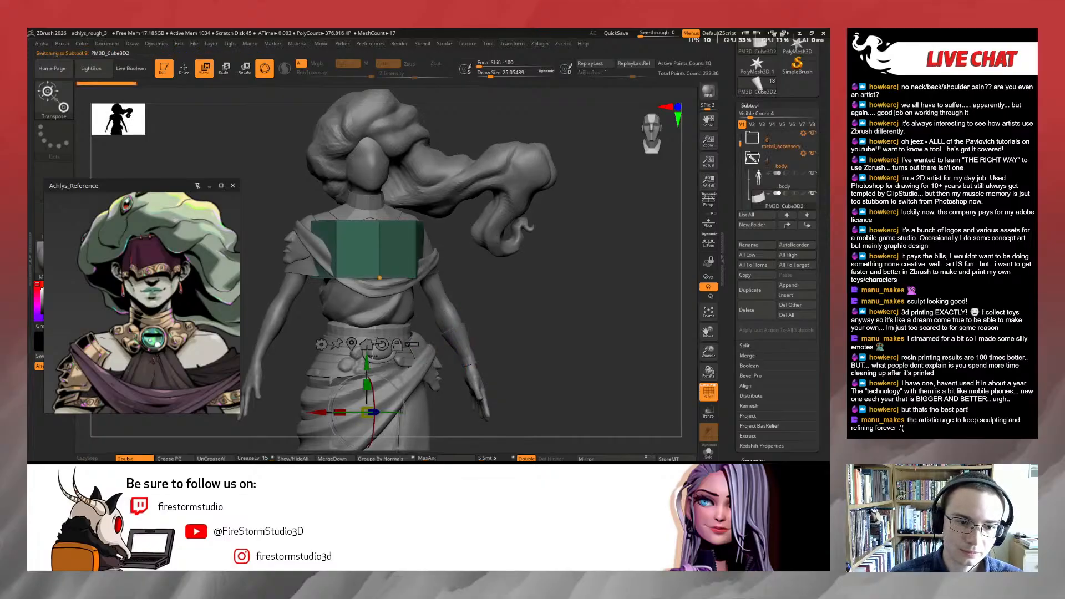
{"action": "left_click_drag", "start_coordinate": [389, 196], "coordinate": [388, 96]}
{"action": "right_click_drag", "start_coordinate": [388, 96], "coordinate": [437, 216], "text": "ctrl"}
Scale the half ring down to head size and adjust its proportions over the upper face
{"action": "key", "text": "r"}
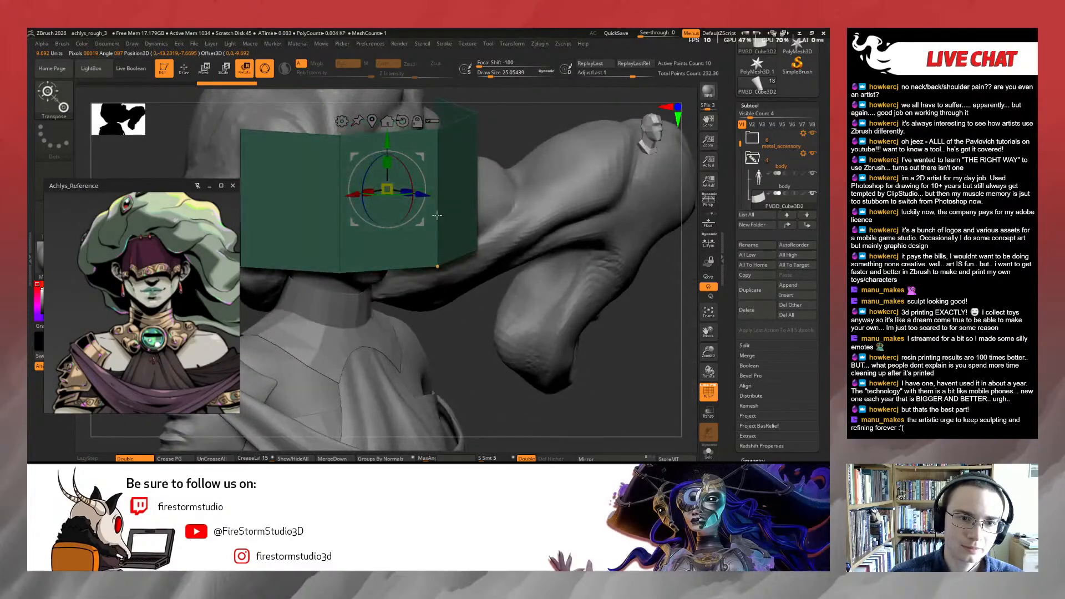
{"action": "left_click_drag", "start_coordinate": [387, 189], "coordinate": [313, 210]}
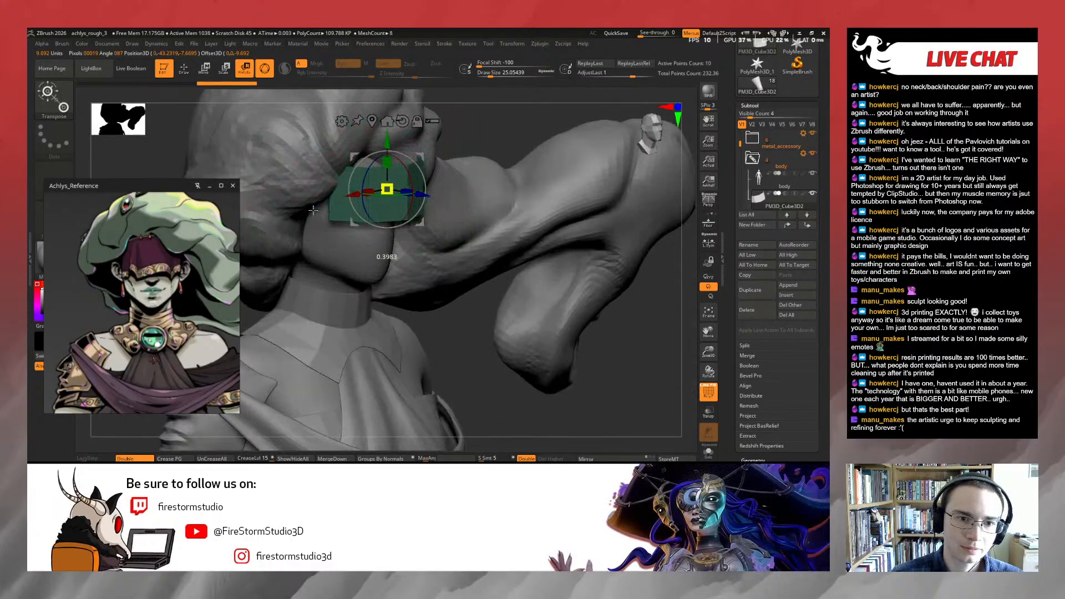
{"action": "right_click_drag", "start_coordinate": [460, 329], "coordinate": [438, 324]}
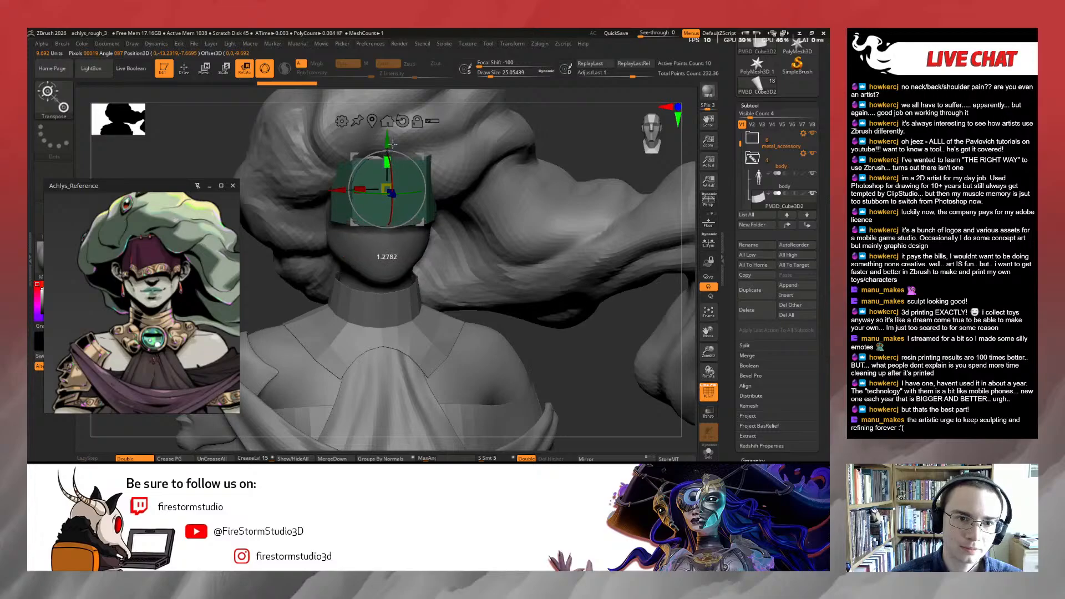
{"action": "left_click_drag", "start_coordinate": [392, 144], "coordinate": [393, 127]}
{"action": "right_click_drag", "start_coordinate": [567, 140], "coordinate": [491, 185], "text": "shift"}
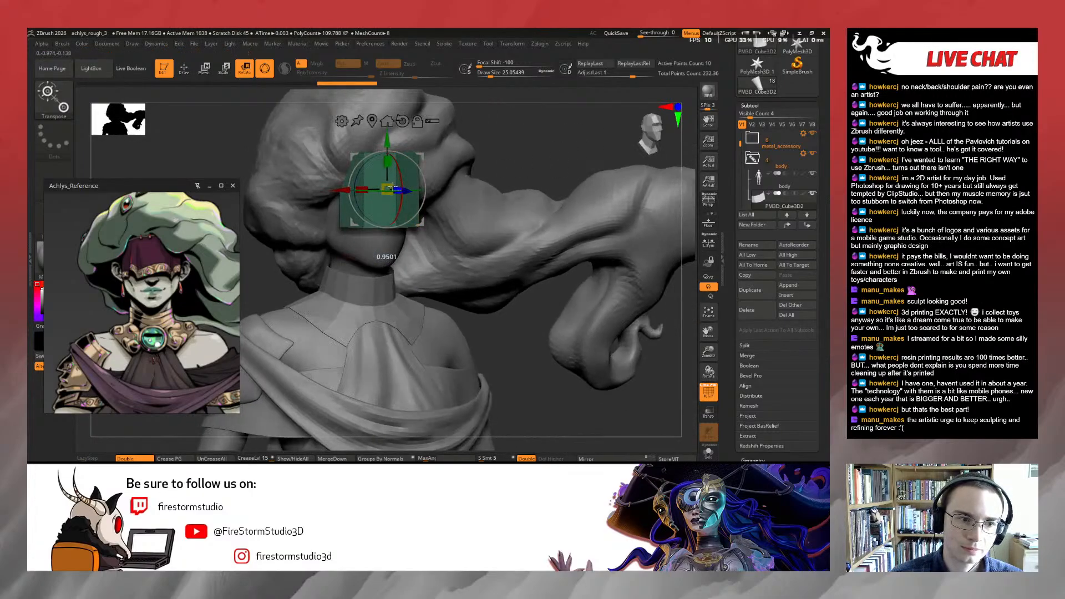
Reposition the half ring along its depth and tilt it to follow the upper face
{"action": "key", "text": "q"}
{"action": "mouse_move", "coordinate": [517, 161]}
{"action": "right_mouse_down"}
{"action": "mouse_move", "coordinate": [642, 119]}
{"action": "mouse_move", "coordinate": [499, 166]}
{"action": "right_mouse_up"}
{"action": "key", "text": "w"}
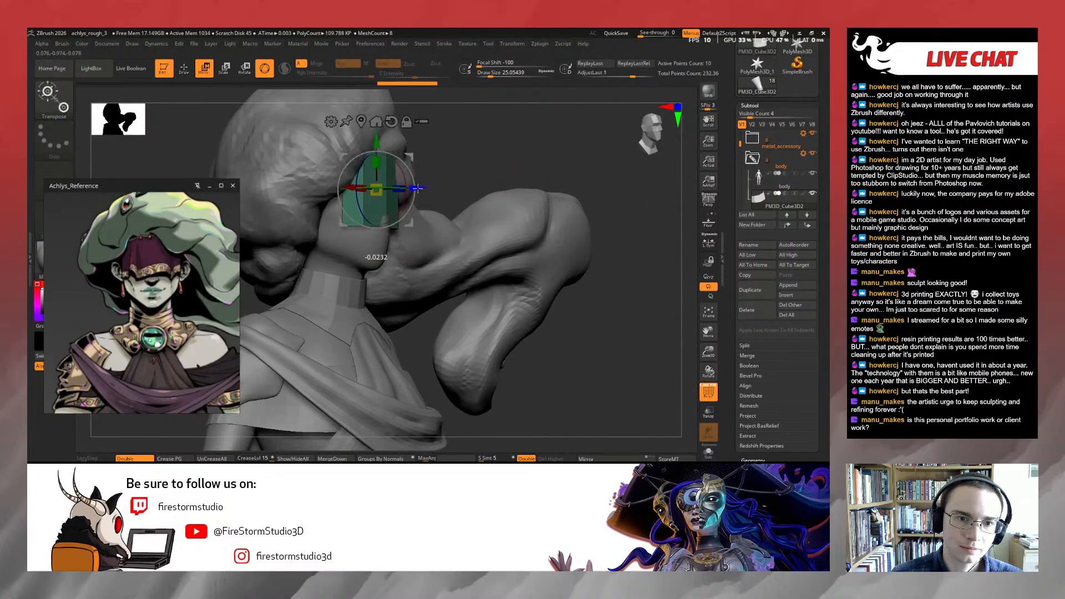
{"action": "left_click_drag", "start_coordinate": [414, 188], "coordinate": [379, 161]}
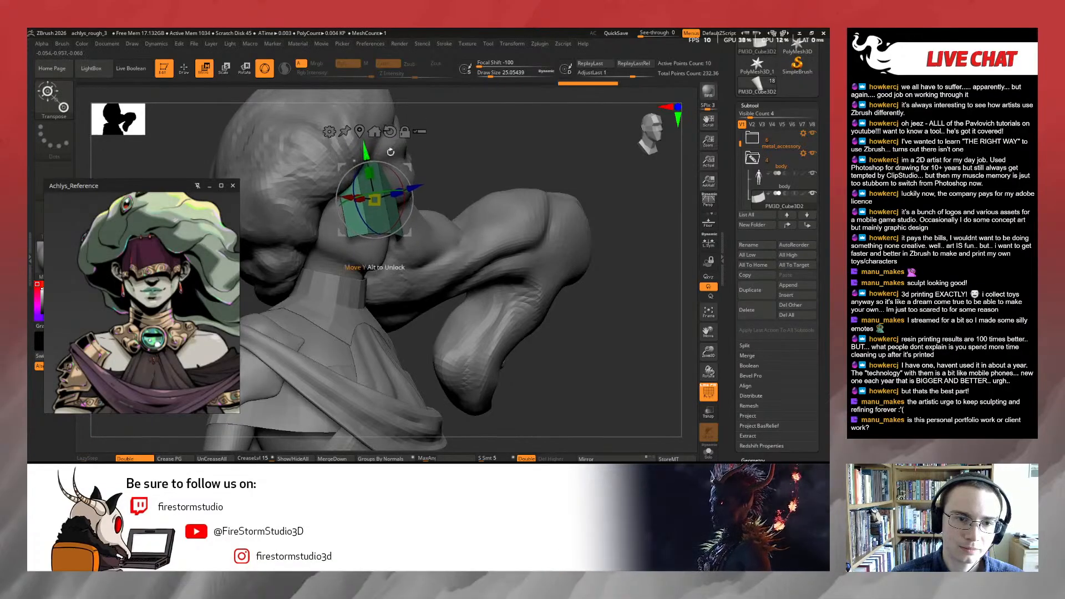
Flare the half ring's lower corners outward and lift its bottom edge over the face with an enlarged Move brush
{"action": "key", "text": "q"}
{"action": "mouse_move", "coordinate": [379, 161]}
{"action": "right_mouse_down"}
{"action": "mouse_move", "coordinate": [459, 159]}
{"action": "mouse_move", "coordinate": [490, 143]}
{"action": "right_mouse_up"}
{"action": "key", "text": "b"}
{"action": "key", "text": "m"}
{"action": "key", "text": "v"}
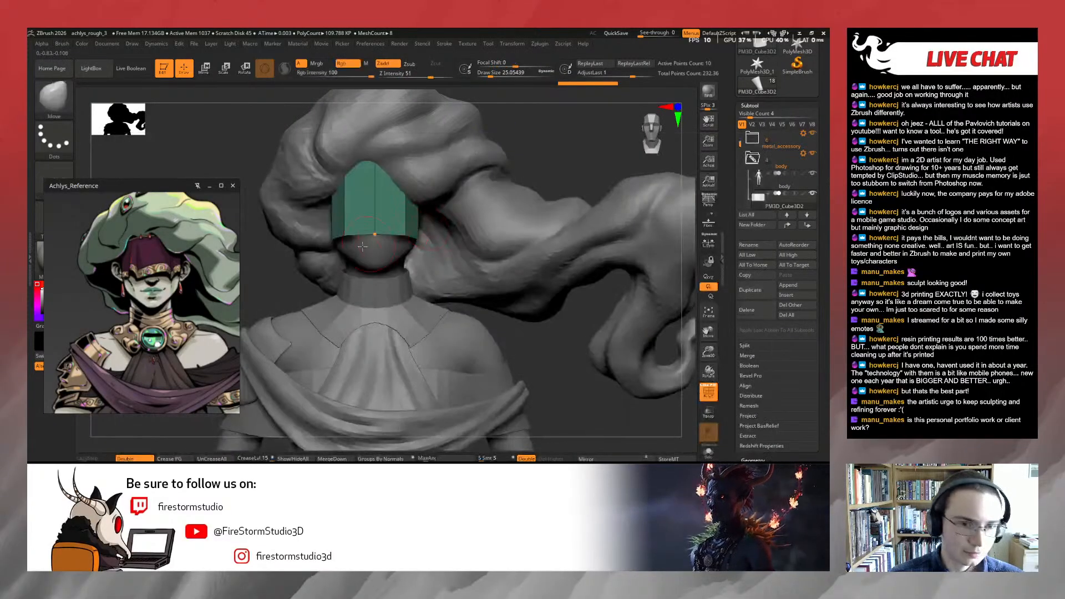
{"action": "key", "text": "s"}
{"action": "left_click_drag", "start_coordinate": [355, 250], "coordinate": [344, 221]}
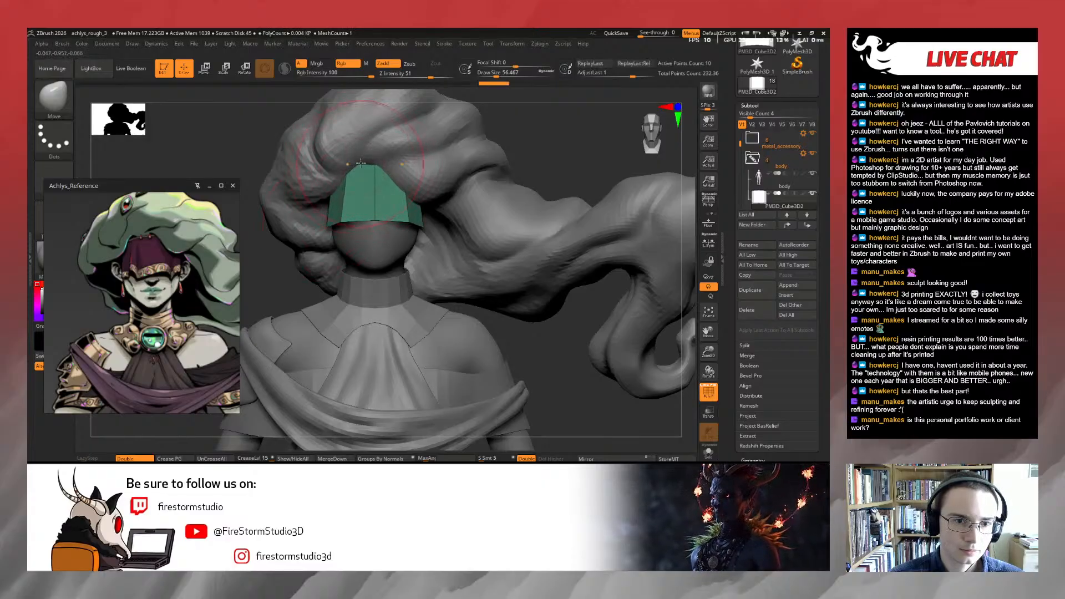
Adjust the blindfold's fit against the upper face from the side and front with a smaller Move brush
{"action": "right_click_drag", "start_coordinate": [501, 152], "coordinate": [521, 184]}
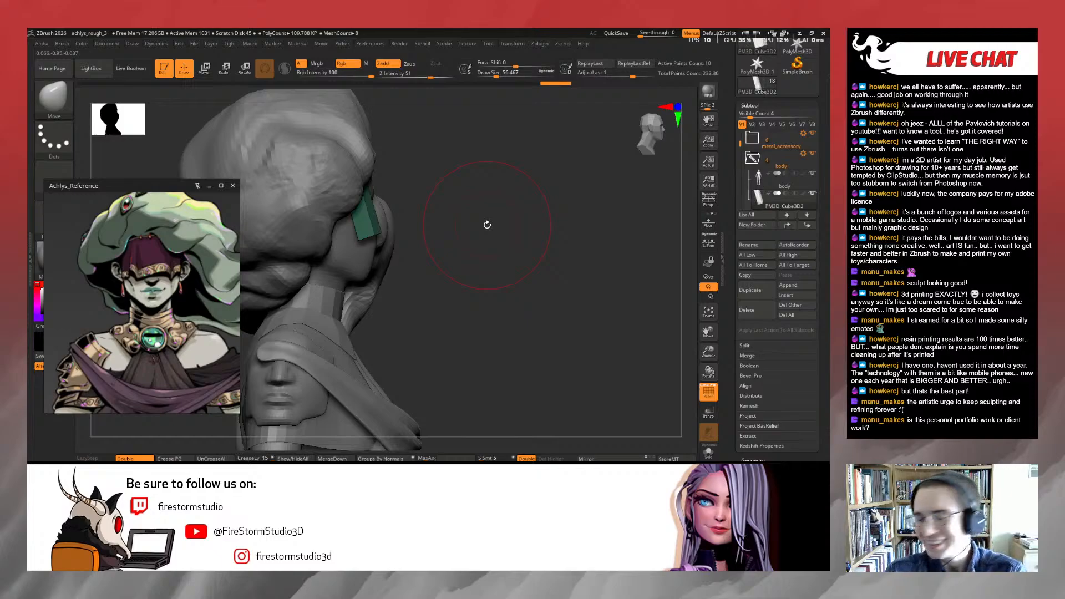
{"action": "right_click_drag", "start_coordinate": [447, 258], "coordinate": [419, 252]}
{"action": "key", "text": "s"}
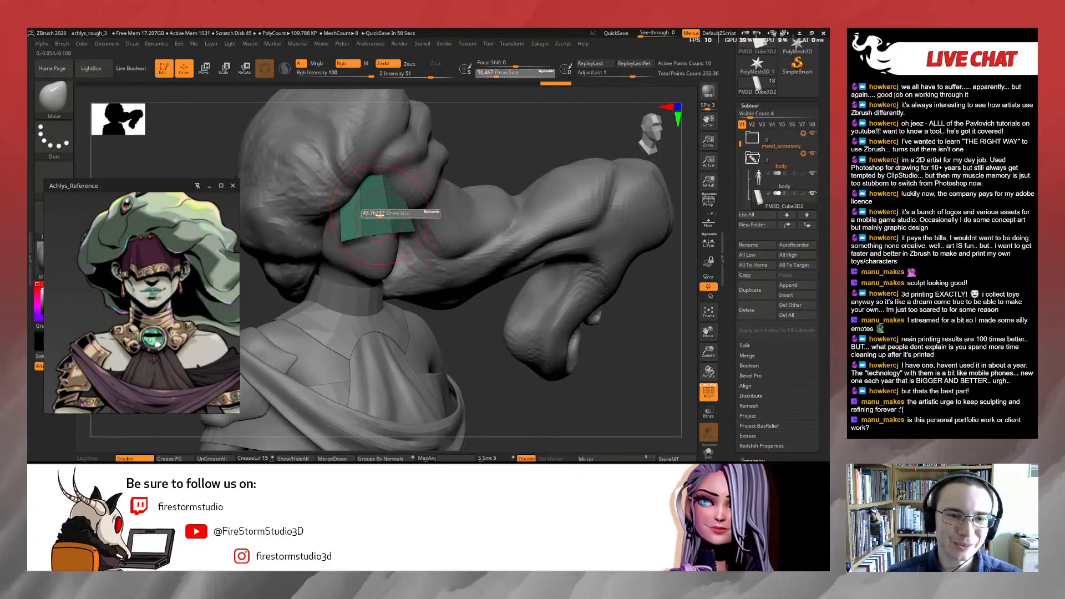
{"action": "left_click_drag", "start_coordinate": [381, 215], "coordinate": [377, 215]}
{"action": "right_click_drag", "start_coordinate": [481, 160], "coordinate": [401, 210]}
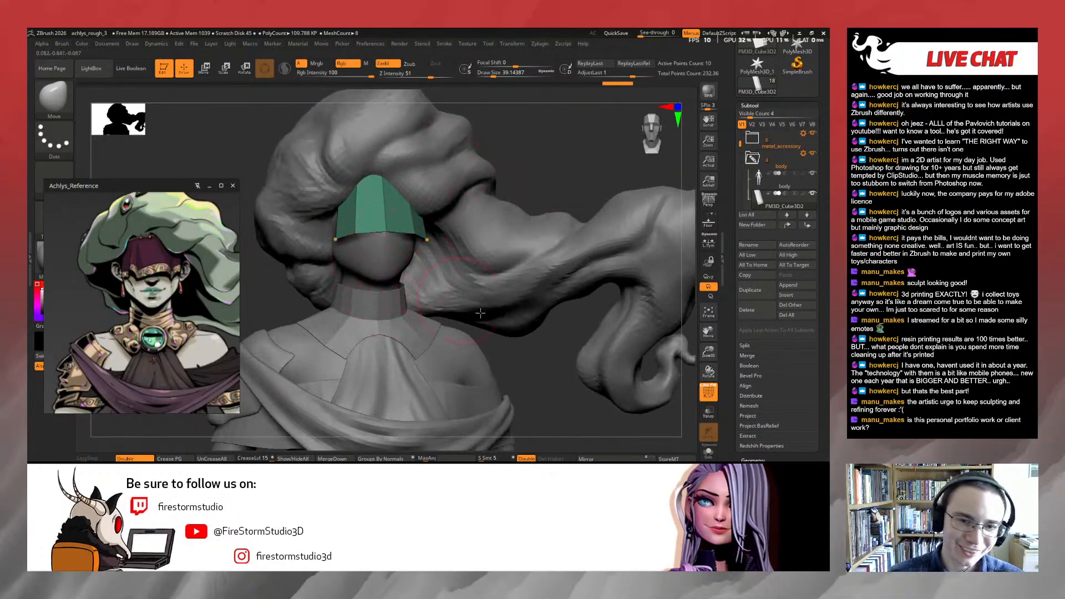
{"action": "left_click", "coordinate": [363, 251], "text": "alt"}
{"action": "key", "text": "b"}
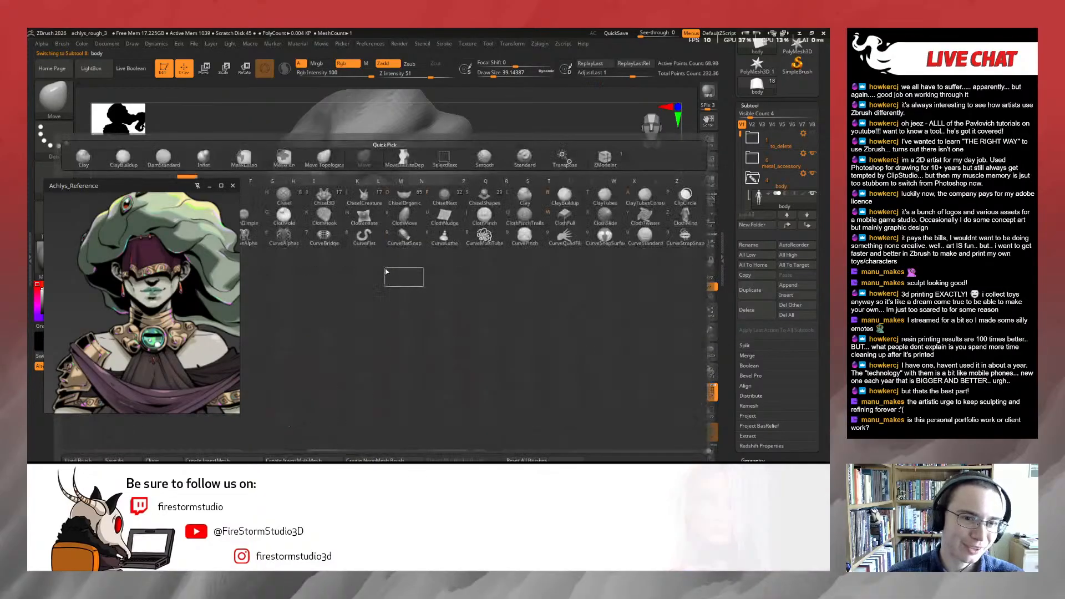
{"action": "key", "text": "c"}
{"action": "key", "text": "b"}
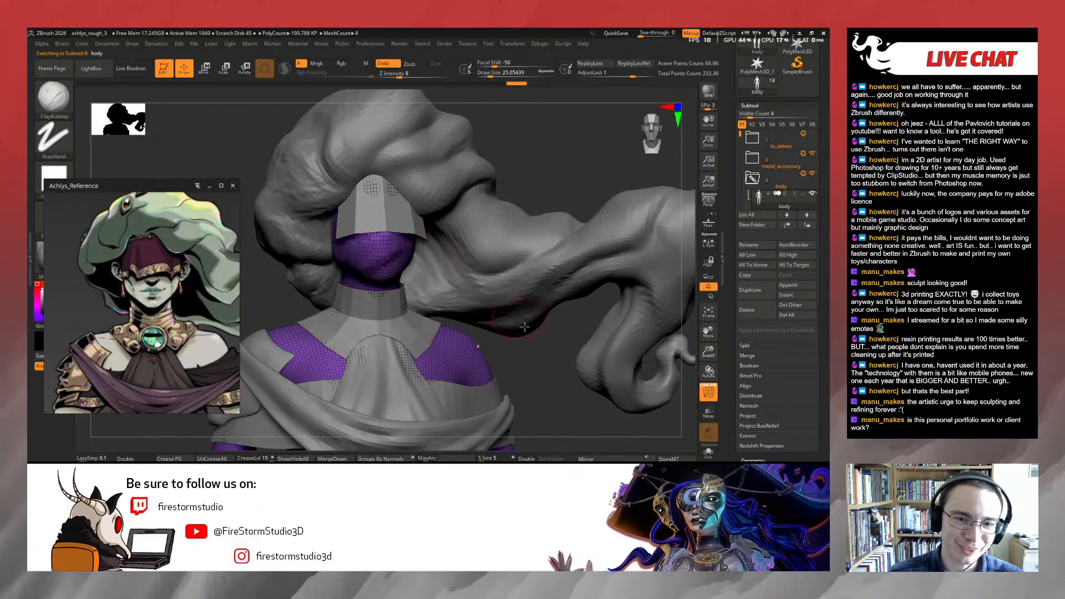
{"action": "left_click", "coordinate": [400, 219], "text": "alt"}
{"action": "key", "text": "b"}
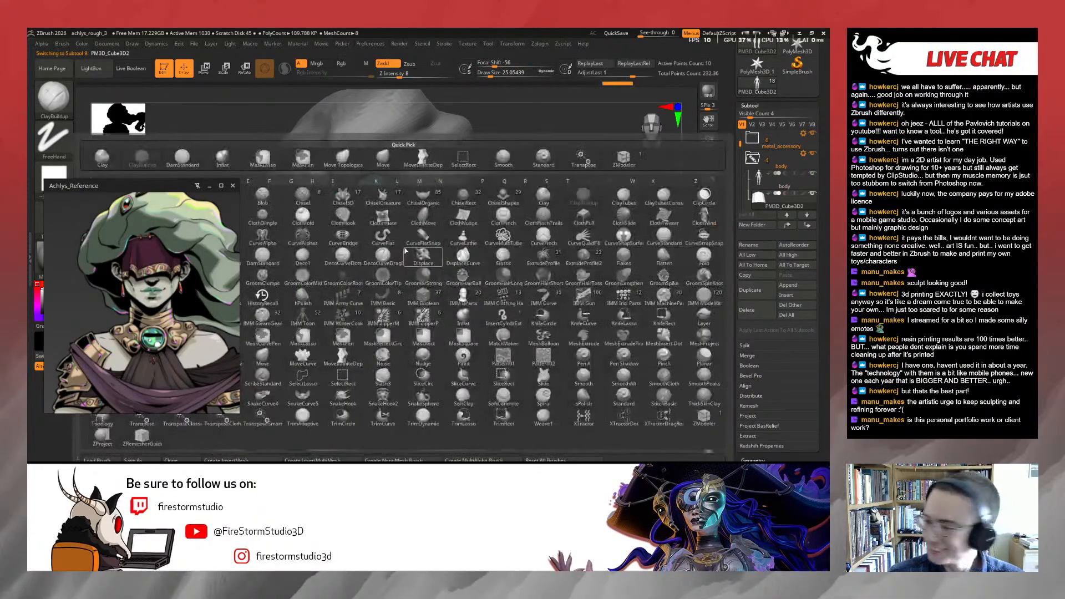
{"action": "key", "text": "m"}
{"action": "key", "text": "v"}
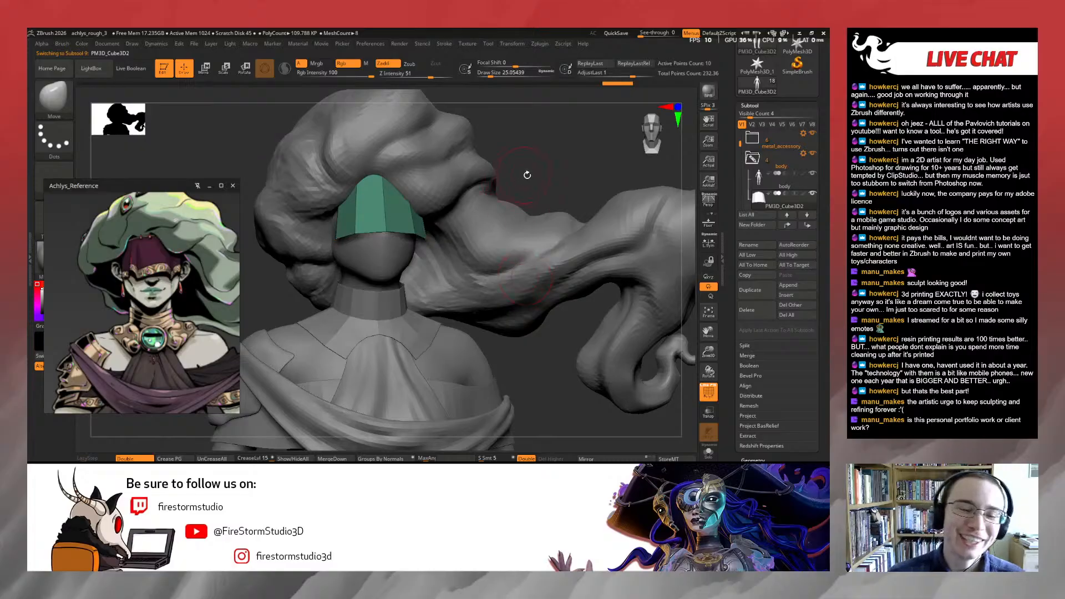
Refine the blindfold's profile and lower edge with the Move brush at varied sizes, undoing the unwanted stroke
{"action": "mouse_move", "coordinate": [527, 174]}
{"action": "left_mouse_down"}
{"action": "mouse_move", "coordinate": [375, 191]}
{"action": "mouse_move", "coordinate": [508, 161]}
{"action": "mouse_move", "coordinate": [488, 125]}
{"action": "mouse_move", "coordinate": [514, 106]}
{"action": "mouse_move", "coordinate": [448, 197]}
{"action": "mouse_move", "coordinate": [519, 156]}
{"action": "mouse_move", "coordinate": [420, 223]}
{"action": "mouse_move", "coordinate": [459, 172]}
{"action": "mouse_move", "coordinate": [459, 218]}
{"action": "mouse_move", "coordinate": [491, 243]}
{"action": "mouse_move", "coordinate": [471, 247]}
{"action": "left_mouse_up"}
{"action": "key", "text": "s"}
{"action": "key", "text": "s"}
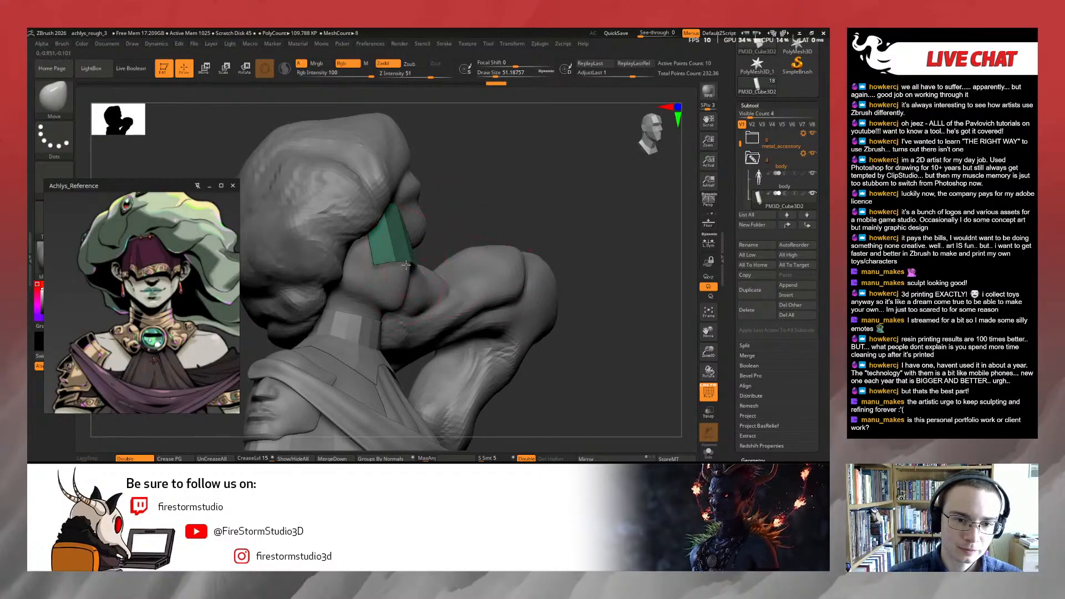
{"action": "key", "text": "ctrl+z"}
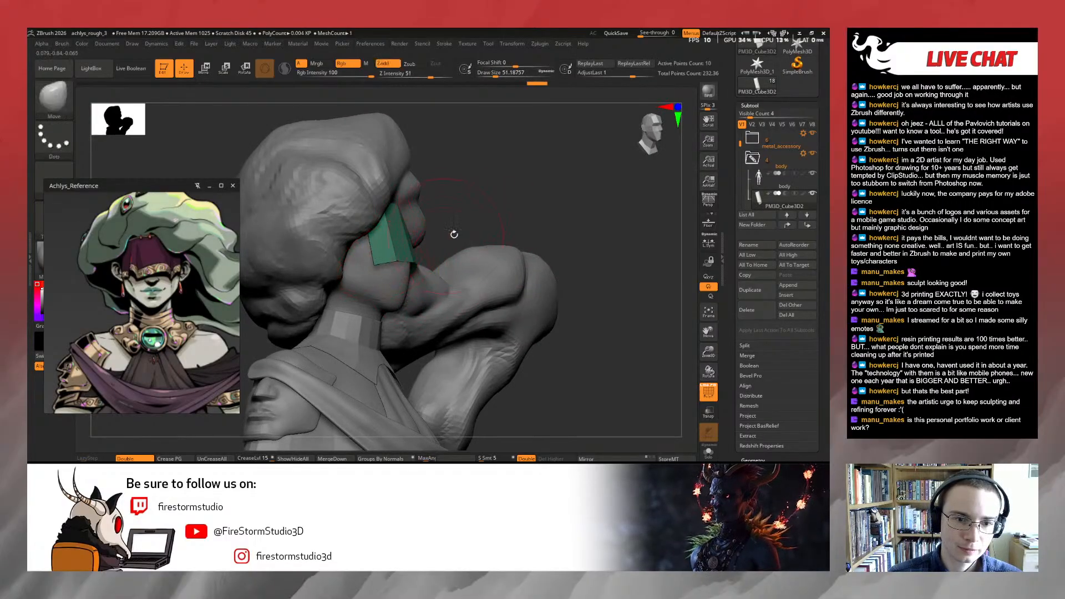
{"action": "mouse_move", "coordinate": [454, 233]}
{"action": "left_mouse_down"}
{"action": "mouse_move", "coordinate": [409, 242]}
{"action": "mouse_move", "coordinate": [428, 255]}
{"action": "left_mouse_up"}
{"action": "key", "text": "s"}
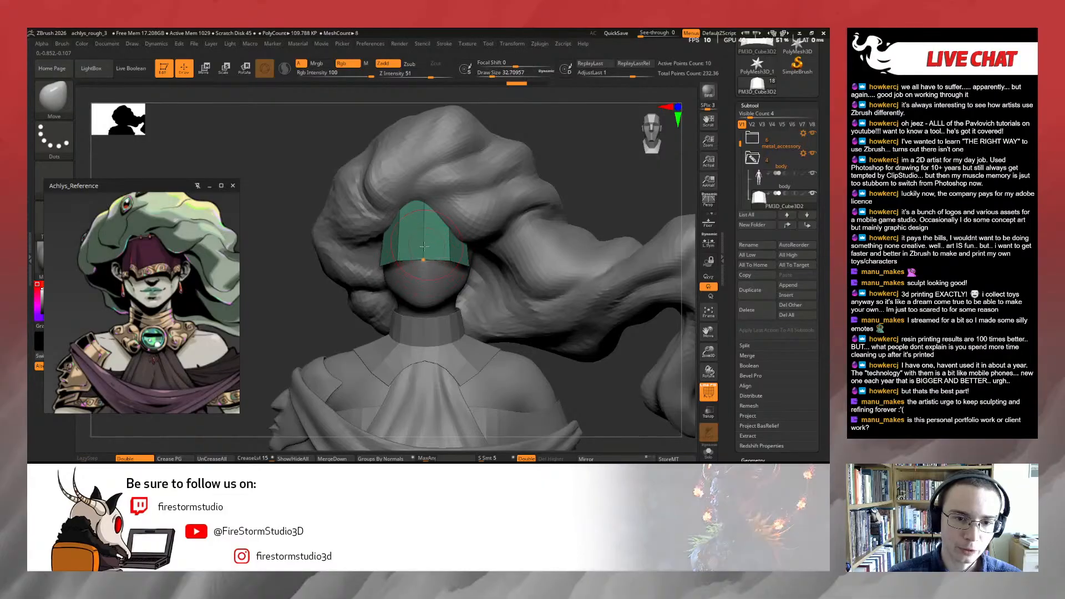
{"action": "mouse_move", "coordinate": [336, 307]}
{"action": "left_mouse_down"}
{"action": "mouse_move", "coordinate": [297, 310]}
{"action": "mouse_move", "coordinate": [319, 306]}
{"action": "left_mouse_up"}
Insert two horizontal edge loops across the blindfold with ZModeler, isolating the mesh to place them
{"action": "key", "text": "b"}
{"action": "key", "text": "z"}
{"action": "key", "text": "m"}
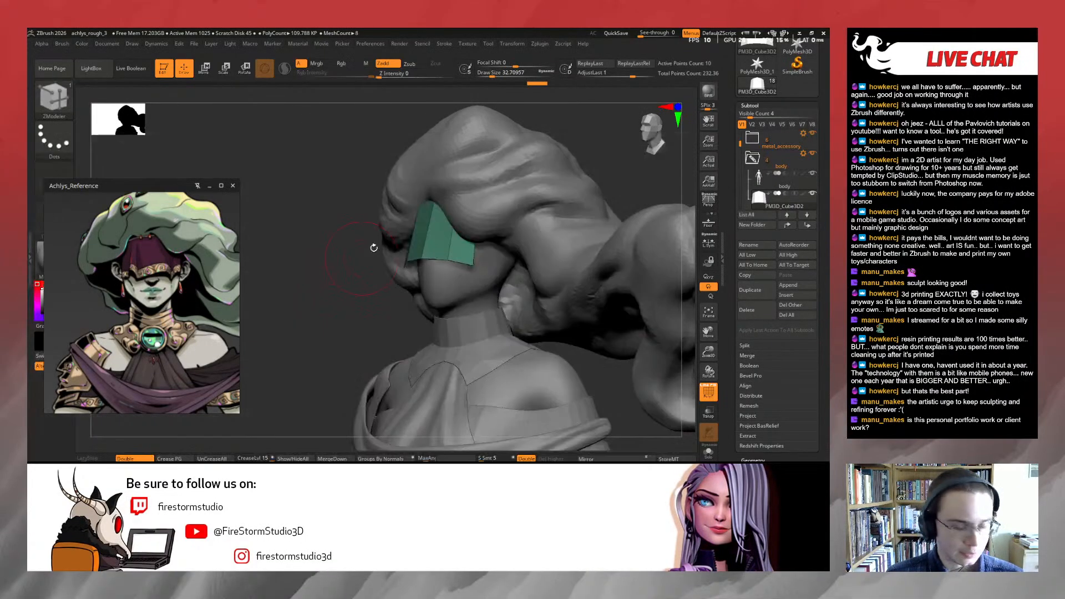
{"action": "key", "text": "space"}
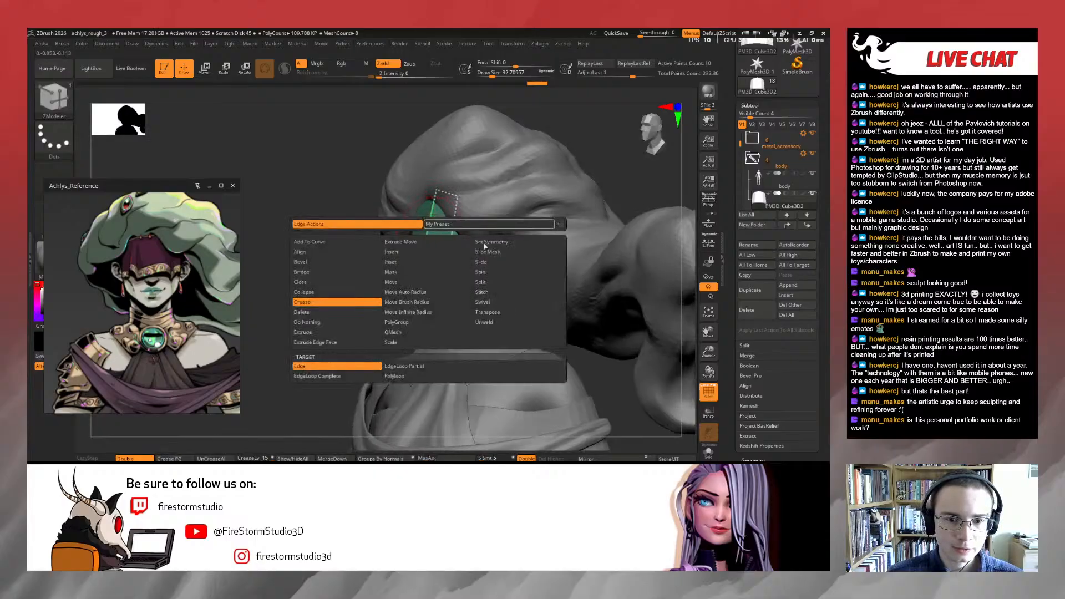
{"action": "left_click", "coordinate": [399, 252]}
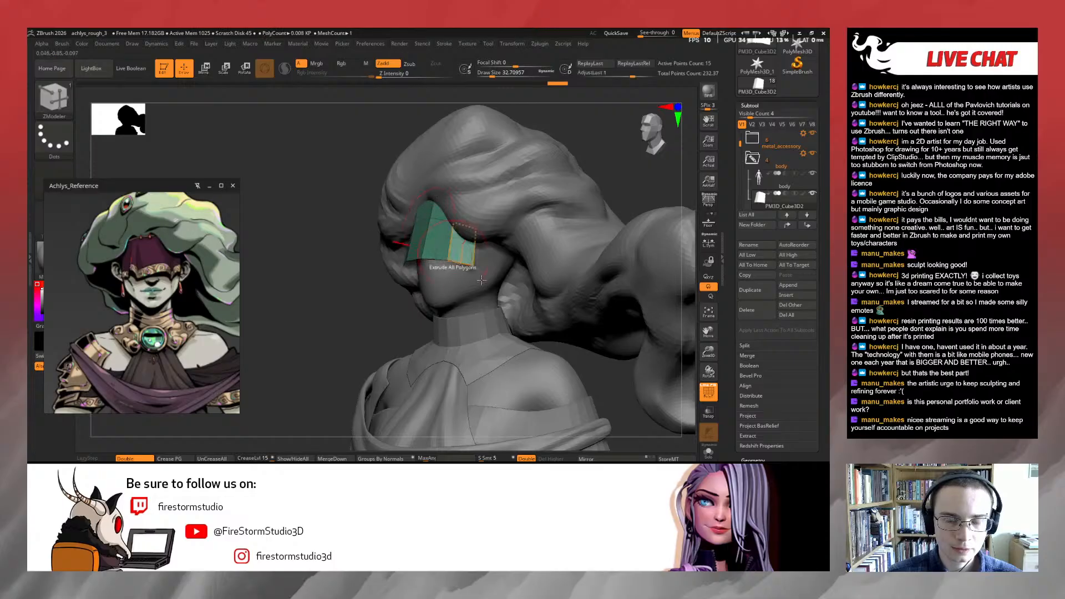
{"action": "key", "text": "ctrl+z"}
{"action": "left_click", "coordinate": [708, 452]}
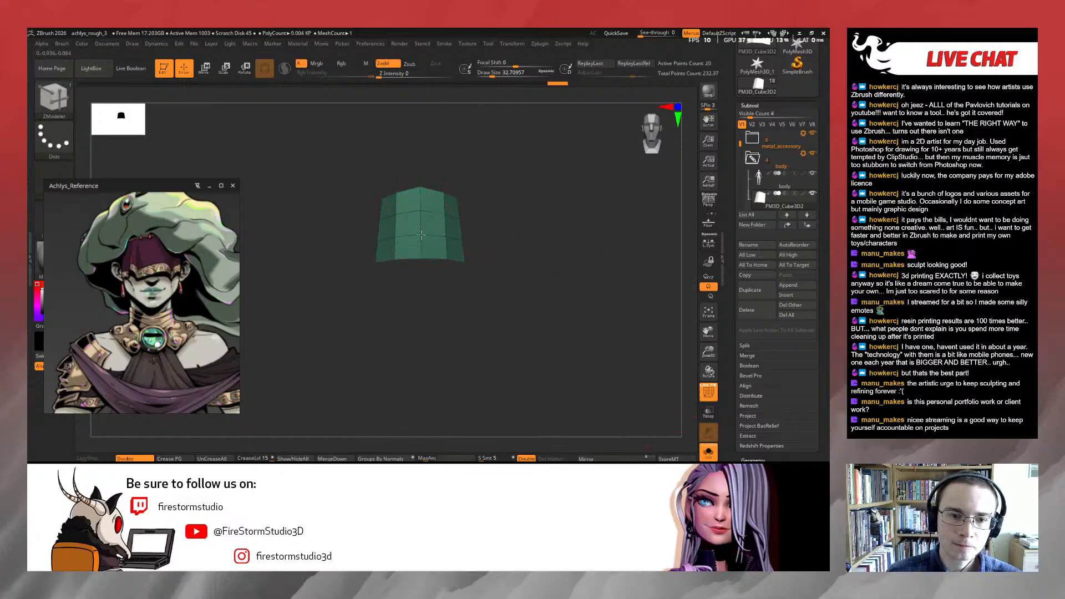
{"action": "left_click_drag", "start_coordinate": [421, 236], "coordinate": [421, 239]}
{"action": "mouse_move", "coordinate": [632, 361]}
{"action": "left_mouse_down"}
{"action": "mouse_move", "coordinate": [608, 368]}
{"action": "mouse_move", "coordinate": [624, 357]}
{"action": "left_mouse_up"}
{"action": "left_click", "coordinate": [708, 452]}
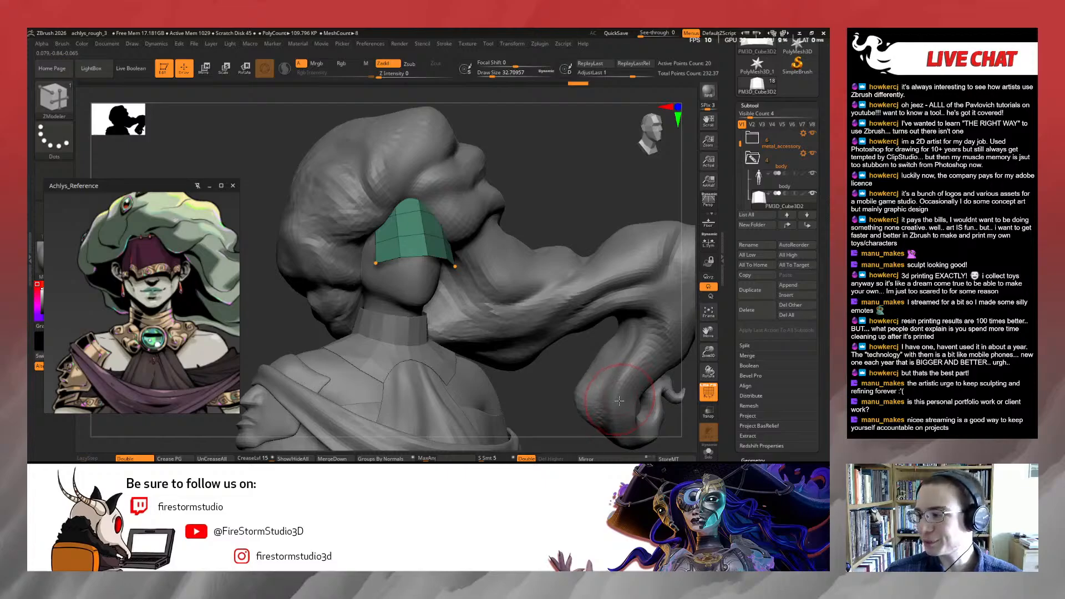
Curve the subdivided blindfold around the face with the Move brush
{"action": "mouse_move", "coordinate": [541, 230]}
{"action": "left_mouse_down"}
{"action": "mouse_move", "coordinate": [561, 221]}
{"action": "mouse_move", "coordinate": [511, 227]}
{"action": "mouse_move", "coordinate": [548, 234]}
{"action": "mouse_move", "coordinate": [620, 168]}
{"action": "mouse_move", "coordinate": [510, 188]}
{"action": "mouse_move", "coordinate": [560, 183]}
{"action": "mouse_move", "coordinate": [544, 191]}
{"action": "mouse_move", "coordinate": [549, 255]}
{"action": "mouse_move", "coordinate": [484, 269]}
{"action": "mouse_move", "coordinate": [600, 384]}
{"action": "mouse_move", "coordinate": [542, 343]}
{"action": "mouse_move", "coordinate": [555, 339]}
{"action": "mouse_move", "coordinate": [533, 411]}
{"action": "mouse_move", "coordinate": [560, 327]}
{"action": "left_mouse_up"}
{"action": "key", "text": "b"}
{"action": "key", "text": "m"}
{"action": "key", "text": "v"}
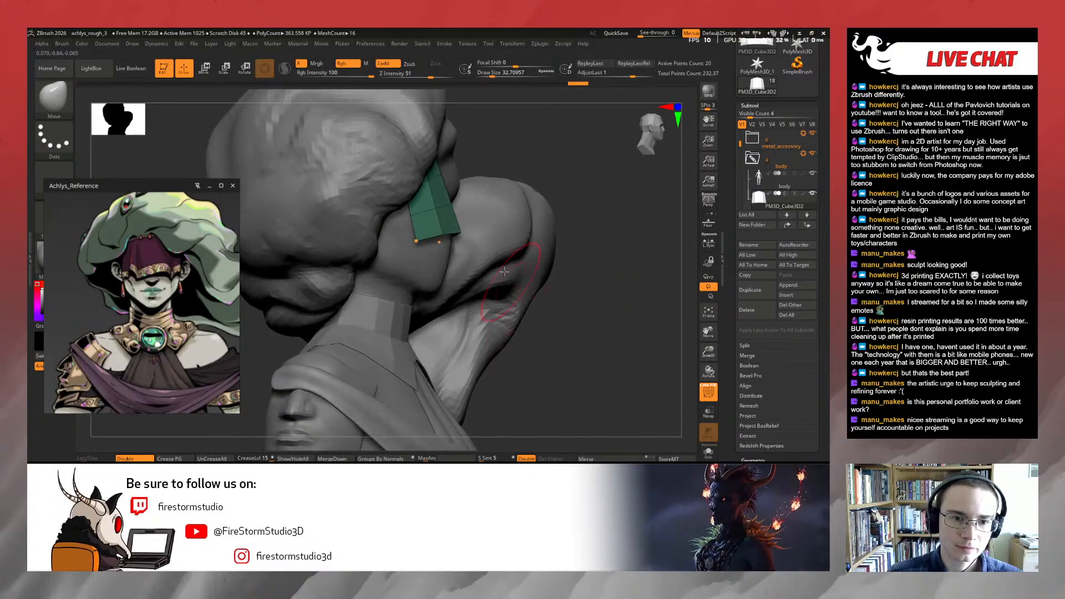
Shift the blindfold slightly back along its depth towards the face and check its fit from the front
{"action": "key", "text": "r"}
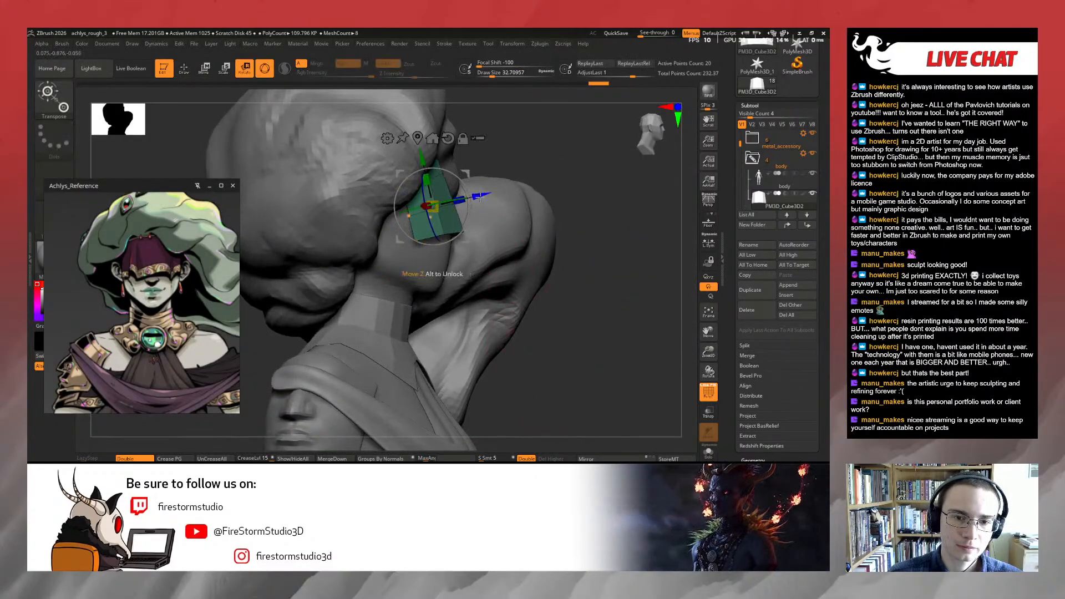
{"action": "left_click_drag", "start_coordinate": [480, 197], "coordinate": [476, 196]}
{"action": "left_click_drag", "start_coordinate": [530, 166], "coordinate": [444, 162]}
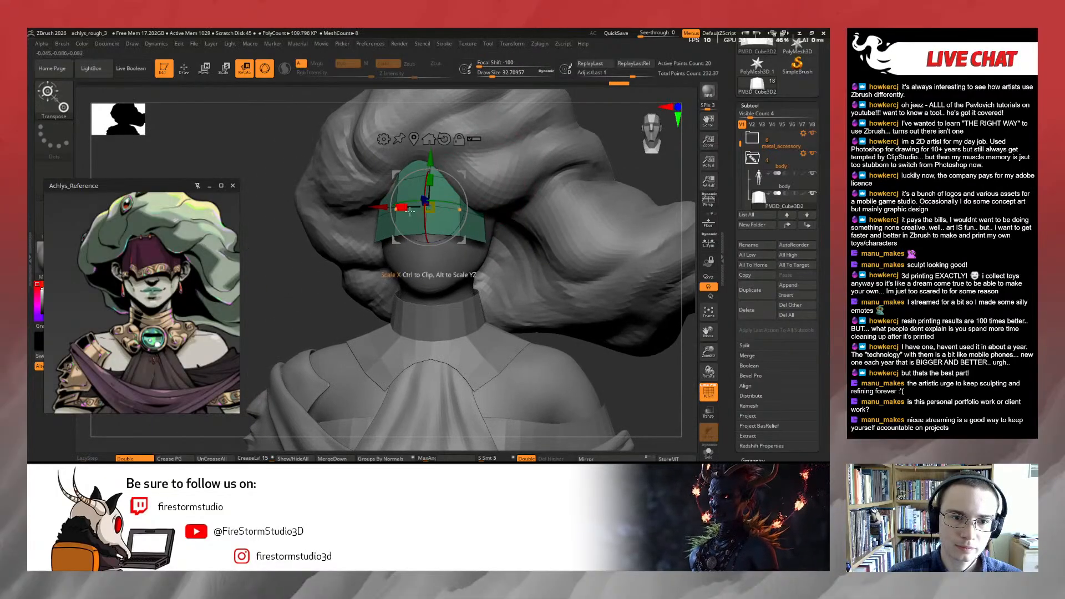
{"action": "key", "text": "q"}
{"action": "mouse_move", "coordinate": [308, 309]}
{"action": "left_mouse_down"}
{"action": "mouse_move", "coordinate": [305, 295]}
{"action": "mouse_move", "coordinate": [357, 277]}
{"action": "left_mouse_up"}
Compare the whole figure with the reference, examining the arms, hands, outfit and blindfold
{"action": "left_click_drag", "start_coordinate": [557, 289], "coordinate": [547, 313], "text": "alt"}
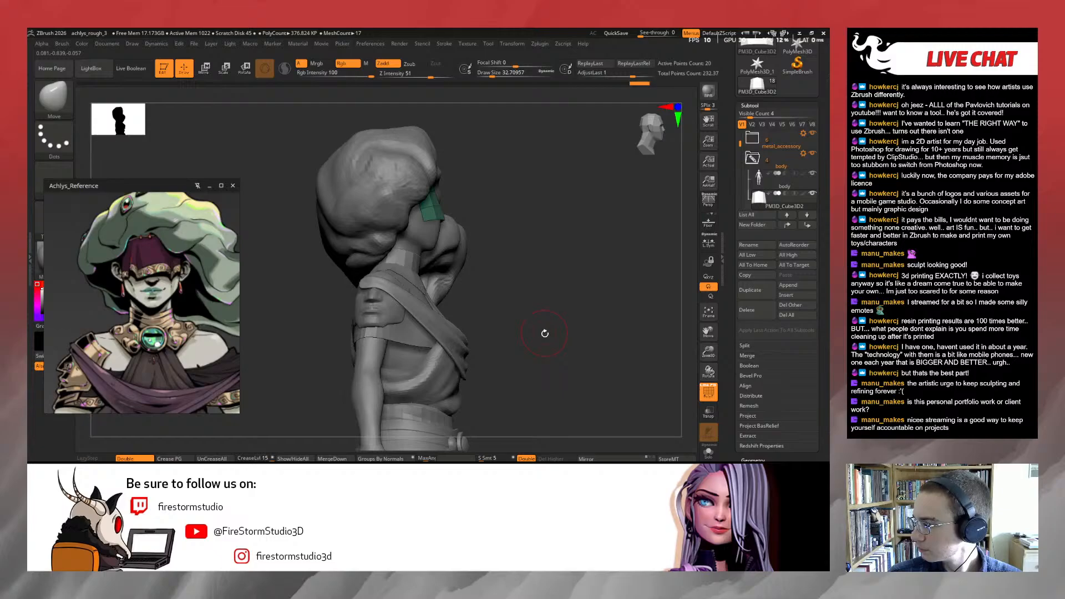
{"action": "mouse_move", "coordinate": [554, 324]}
{"action": "left_mouse_down"}
{"action": "mouse_move", "coordinate": [565, 311]}
{"action": "mouse_move", "coordinate": [540, 309]}
{"action": "mouse_move", "coordinate": [545, 320]}
{"action": "left_mouse_up"}
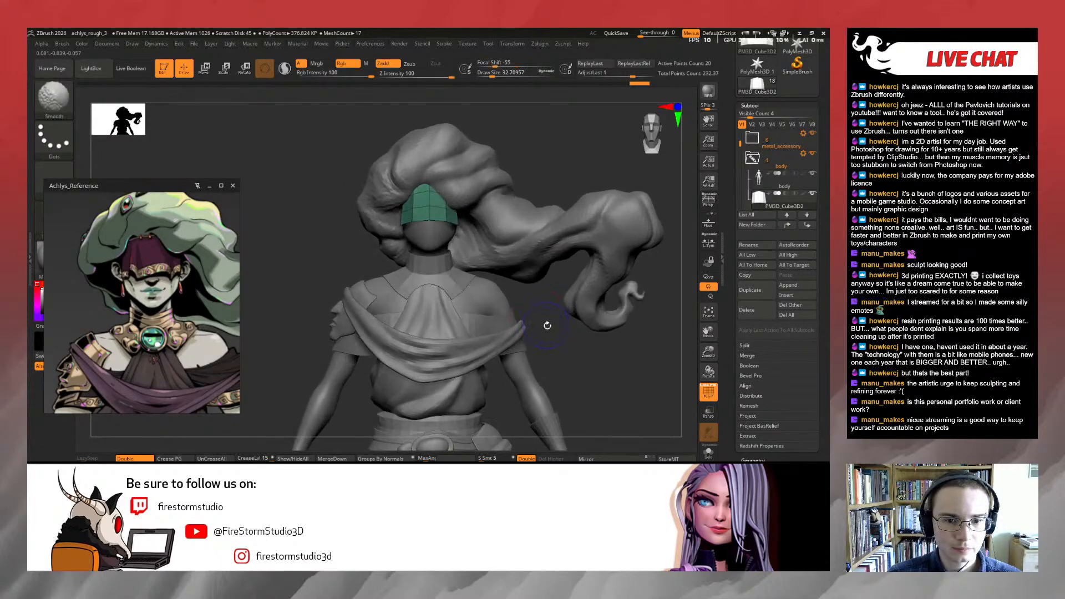
{"action": "left_click_drag", "start_coordinate": [569, 362], "coordinate": [503, 286], "text": "alt"}
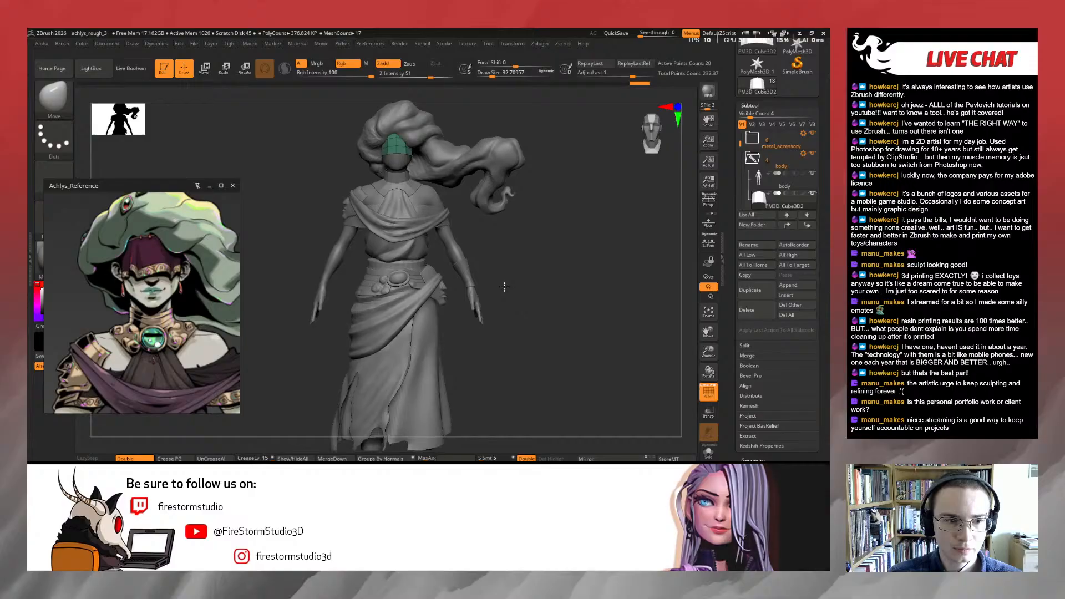
{"action": "left_click_drag", "start_coordinate": [211, 366], "coordinate": [160, 244], "text": "alt"}
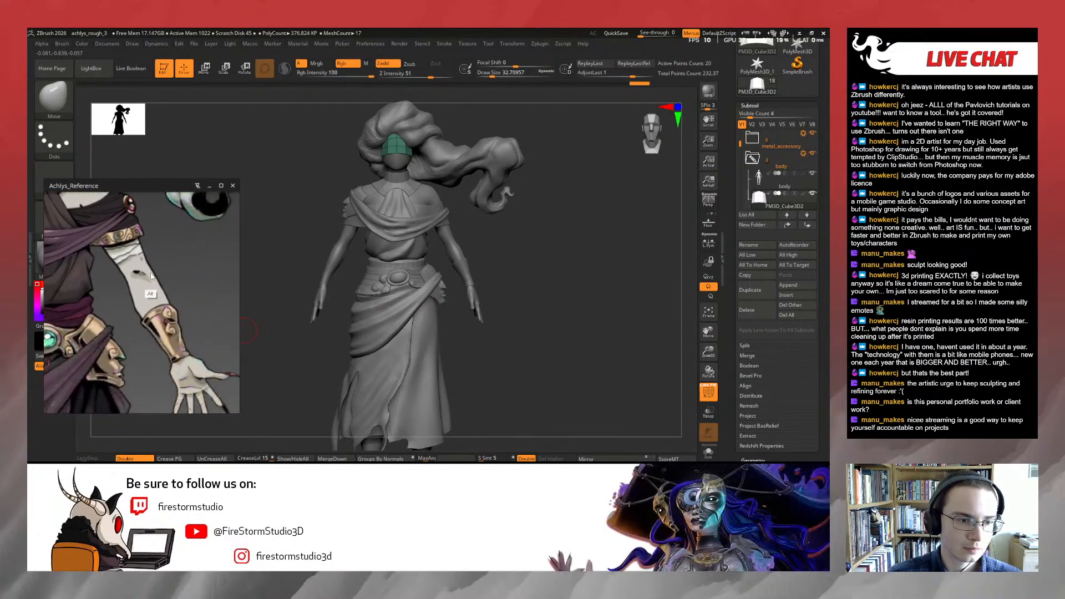
{"action": "left_click_drag", "start_coordinate": [217, 387], "coordinate": [226, 335], "text": "alt"}
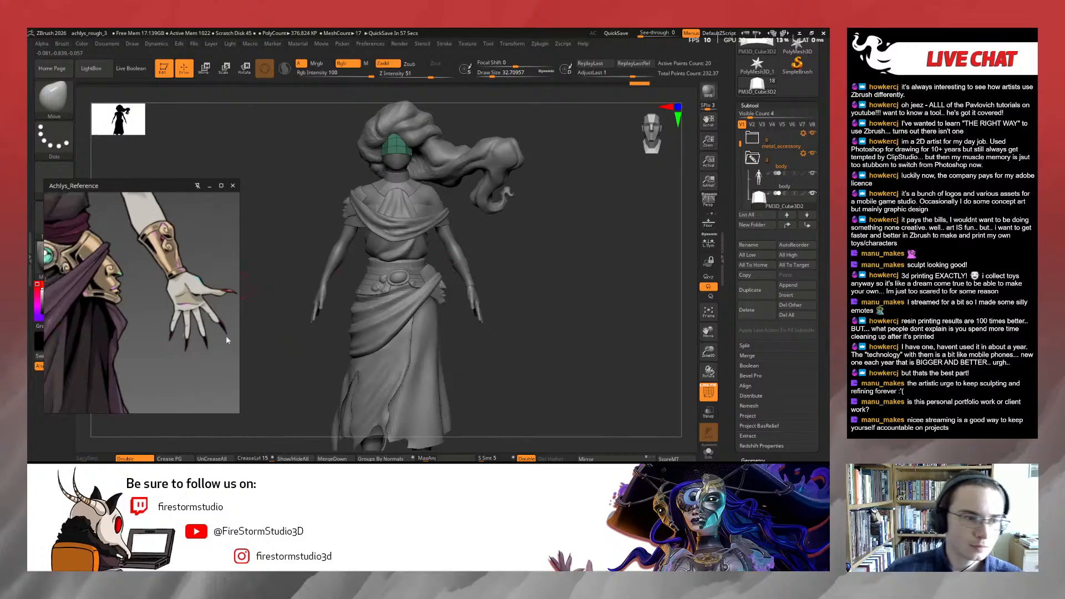
{"action": "scroll", "coordinate": [180, 323], "scroll_direction": "down", "scroll_amount": 3}
{"action": "scroll", "coordinate": [172, 272], "scroll_direction": "down", "scroll_amount": 3}
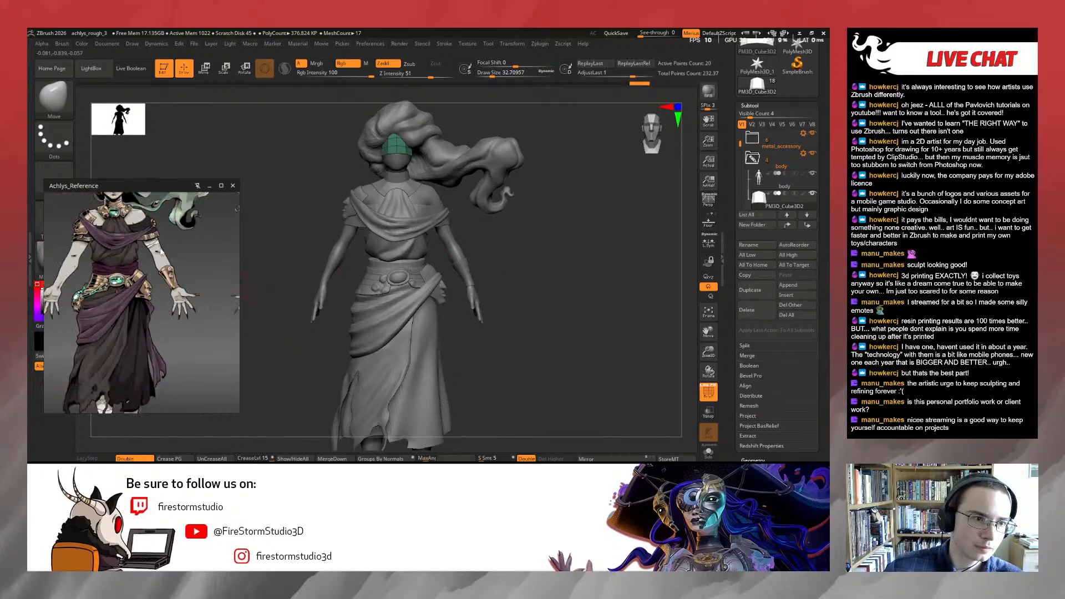
{"action": "left_click_drag", "start_coordinate": [125, 199], "coordinate": [113, 229], "text": "alt"}
{"action": "scroll", "coordinate": [118, 232], "scroll_direction": "up", "scroll_amount": 4}
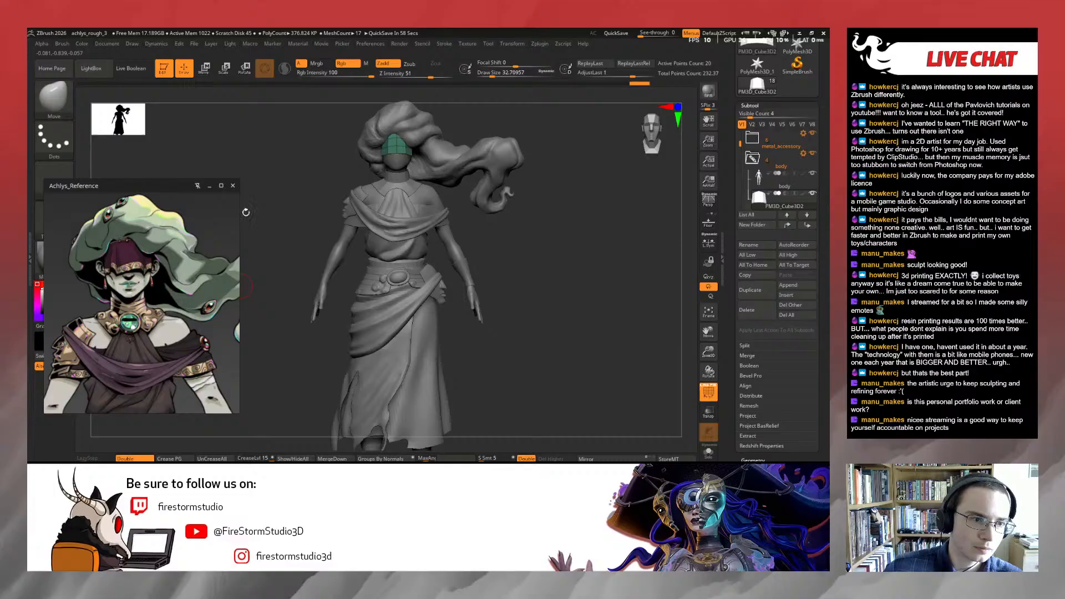
Raise the blindfold slightly on the face to match the reference
{"action": "left_click_drag", "start_coordinate": [323, 177], "coordinate": [343, 191]}
{"action": "mouse_move", "coordinate": [343, 191]}
{"action": "left_mouse_down", "text": "alt"}
{"action": "mouse_move", "coordinate": [370, 288]}
{"action": "mouse_move", "coordinate": [378, 194]}
{"action": "left_mouse_up", "text": "alt"}
{"action": "key", "text": "s"}
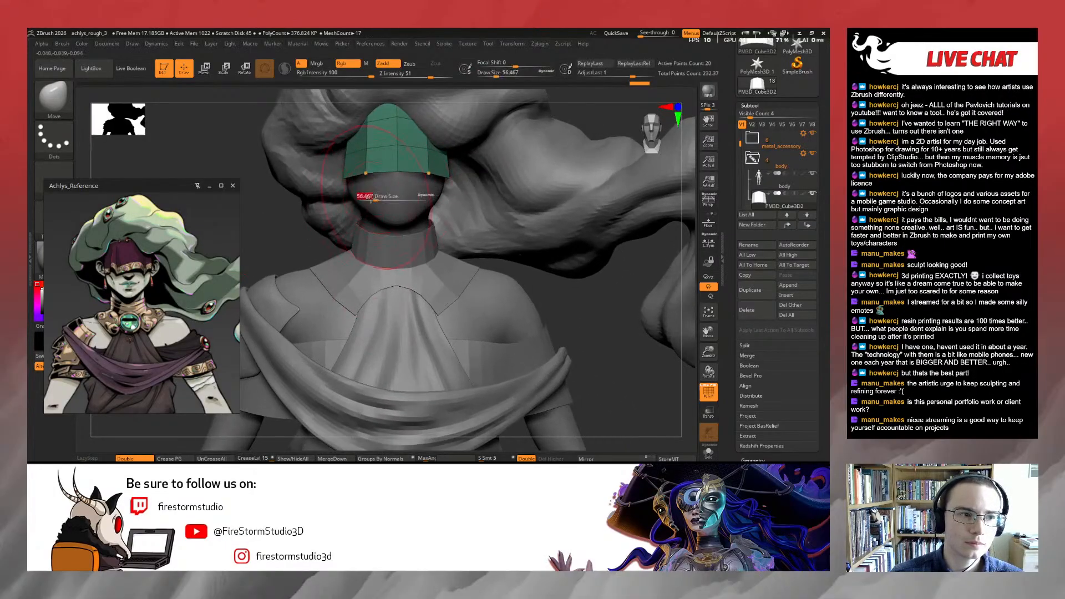
{"action": "mouse_move", "coordinate": [378, 195]}
{"action": "right_mouse_down"}
{"action": "mouse_move", "coordinate": [391, 221]}
{"action": "mouse_move", "coordinate": [399, 189]}
{"action": "right_mouse_up"}
{"action": "key", "text": "w"}
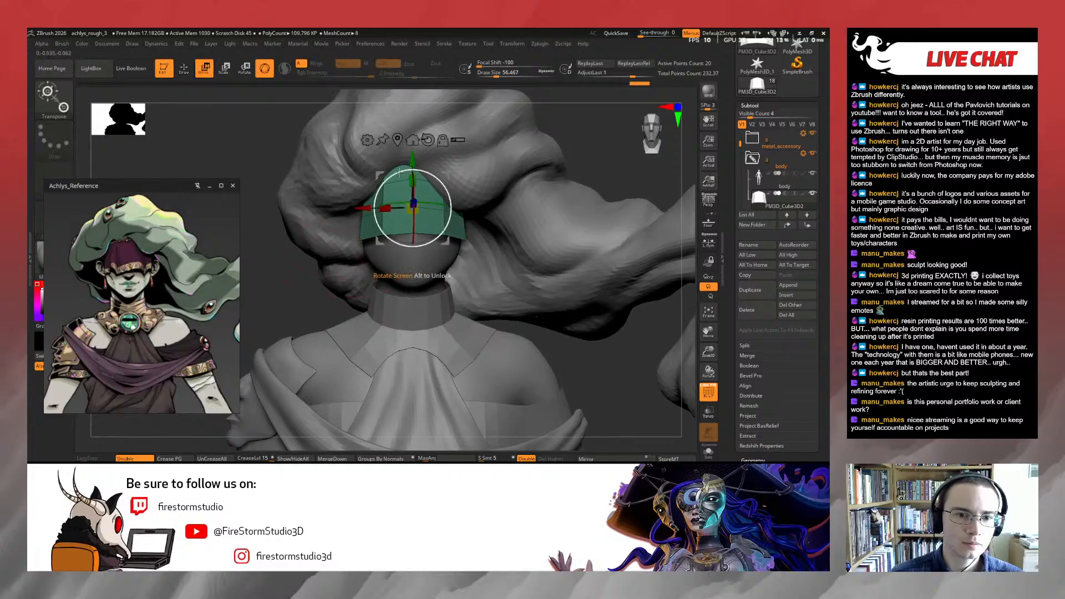
{"action": "left_click_drag", "start_coordinate": [412, 162], "coordinate": [412, 155]}
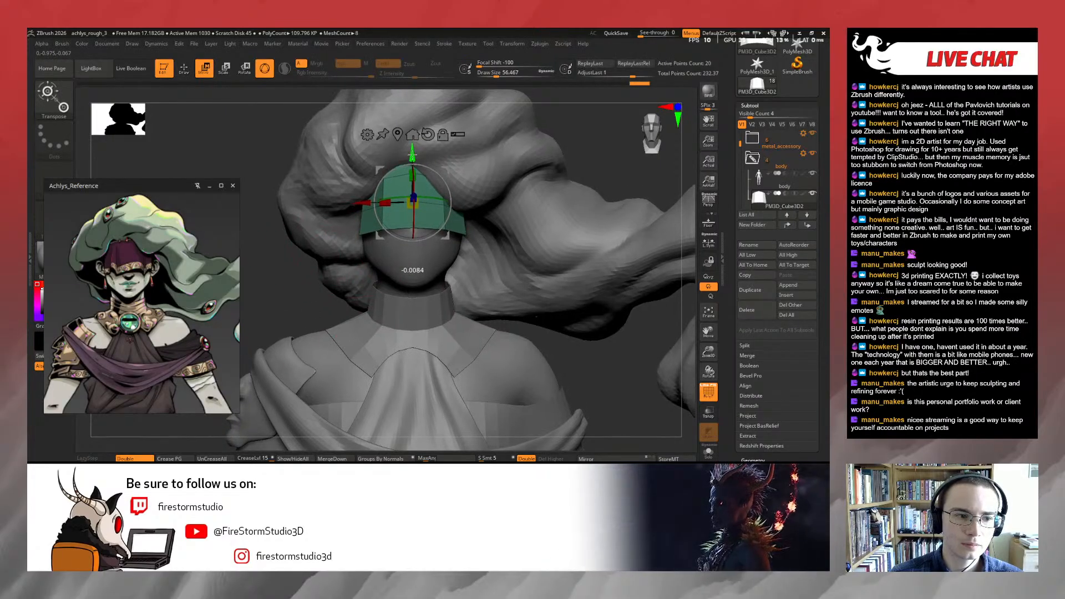
{"action": "key", "text": "q"}
Select the hair blockout and adjust the strands beside the blindfold and neck with the Move brush
{"action": "left_click", "coordinate": [383, 158], "text": "alt"}
{"action": "key", "text": "s"}
{"action": "left_click_drag", "start_coordinate": [372, 184], "coordinate": [380, 185]}
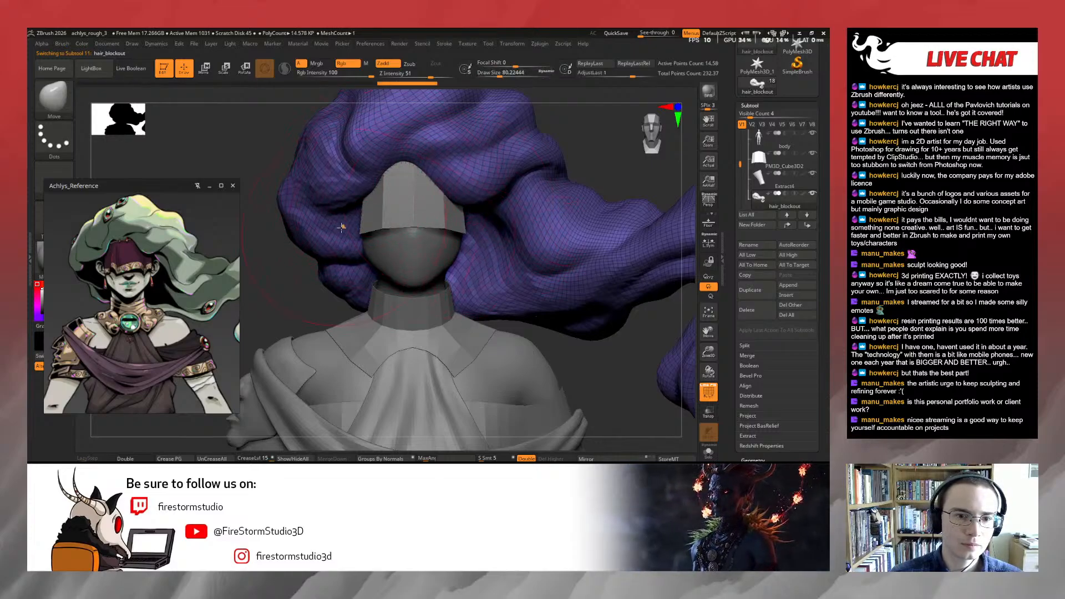
{"action": "left_click_drag", "start_coordinate": [302, 295], "coordinate": [329, 281]}
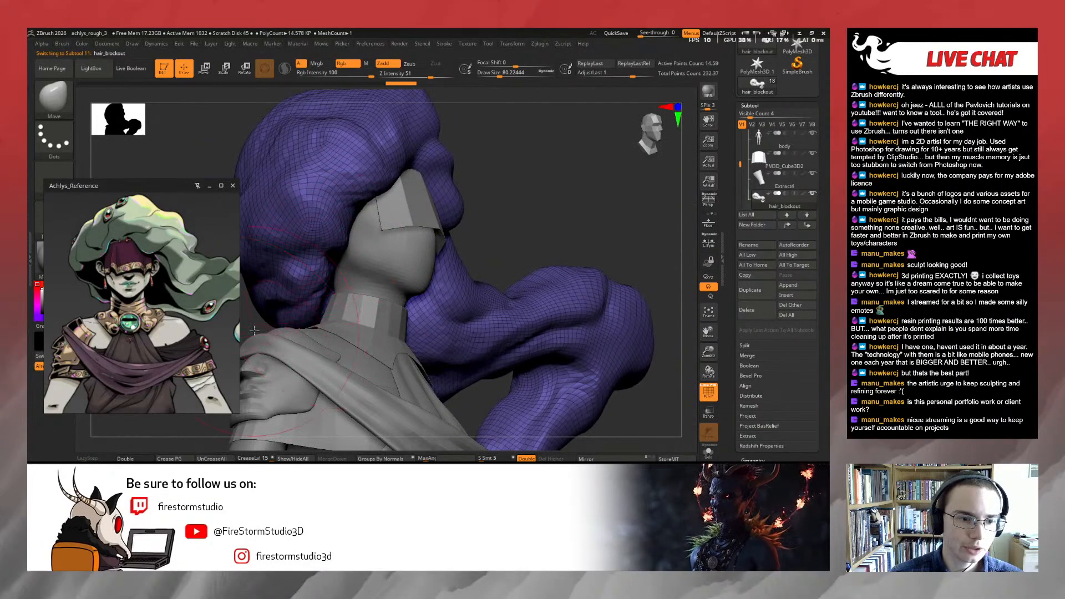
{"action": "mouse_move", "coordinate": [254, 331]}
{"action": "left_mouse_down"}
{"action": "mouse_move", "coordinate": [358, 324]}
{"action": "mouse_move", "coordinate": [316, 295]}
{"action": "mouse_move", "coordinate": [344, 316]}
{"action": "left_mouse_up"}
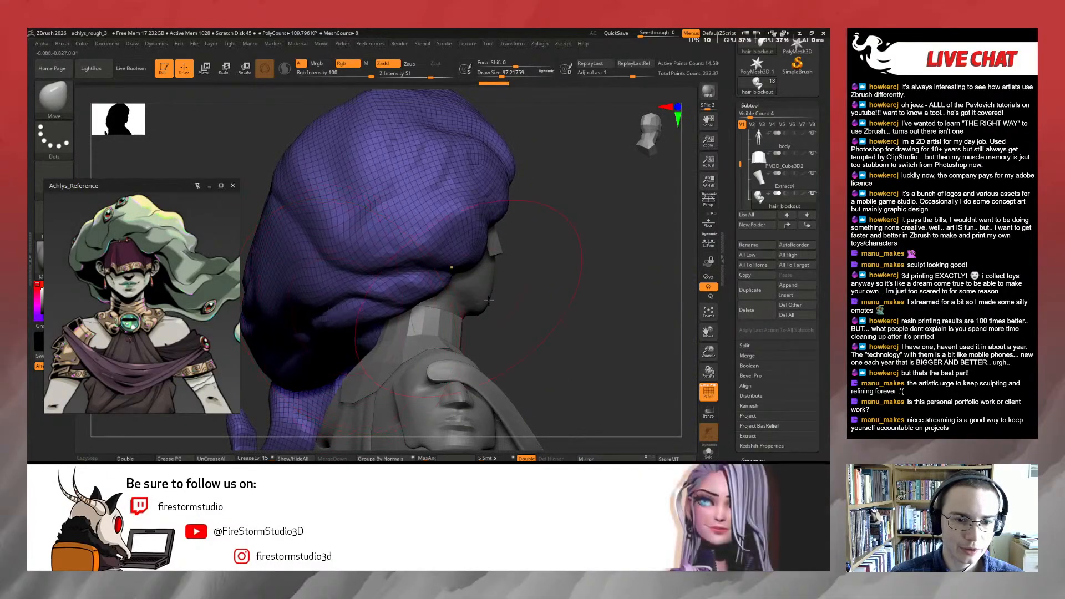
{"action": "left_click_drag", "start_coordinate": [488, 300], "coordinate": [426, 281]}
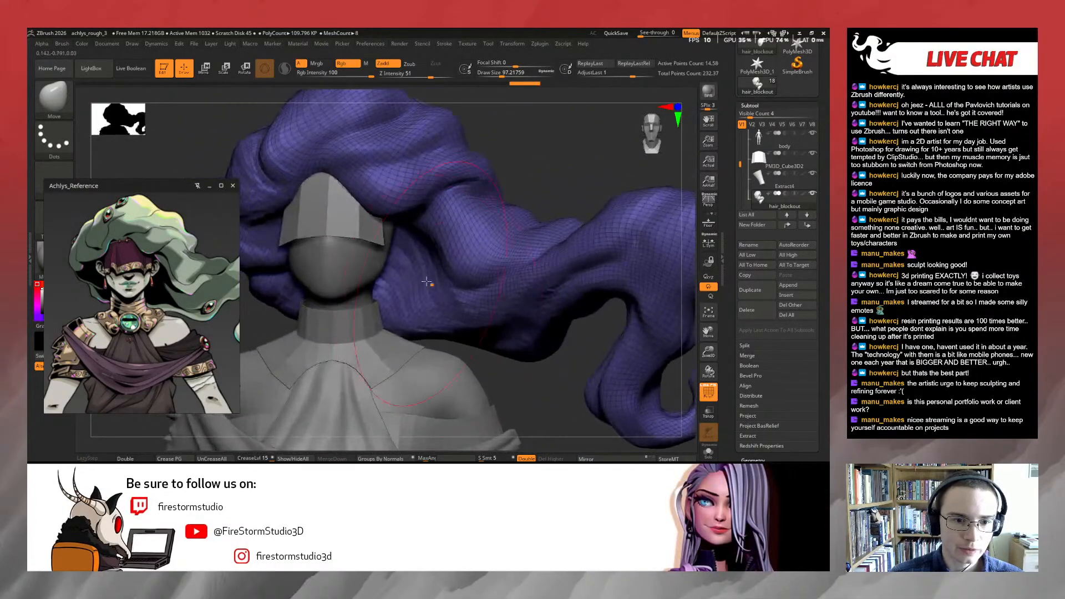
Reshape the hair mass at the side of the head and smooth its surface
{"action": "mouse_move", "coordinate": [529, 192]}
{"action": "left_mouse_down"}
{"action": "mouse_move", "coordinate": [446, 299]}
{"action": "mouse_move", "coordinate": [418, 288]}
{"action": "mouse_move", "coordinate": [473, 273]}
{"action": "left_mouse_up"}
{"action": "key", "text": "s"}
{"action": "left_click_drag", "start_coordinate": [505, 272], "coordinate": [456, 252], "text": "shift"}
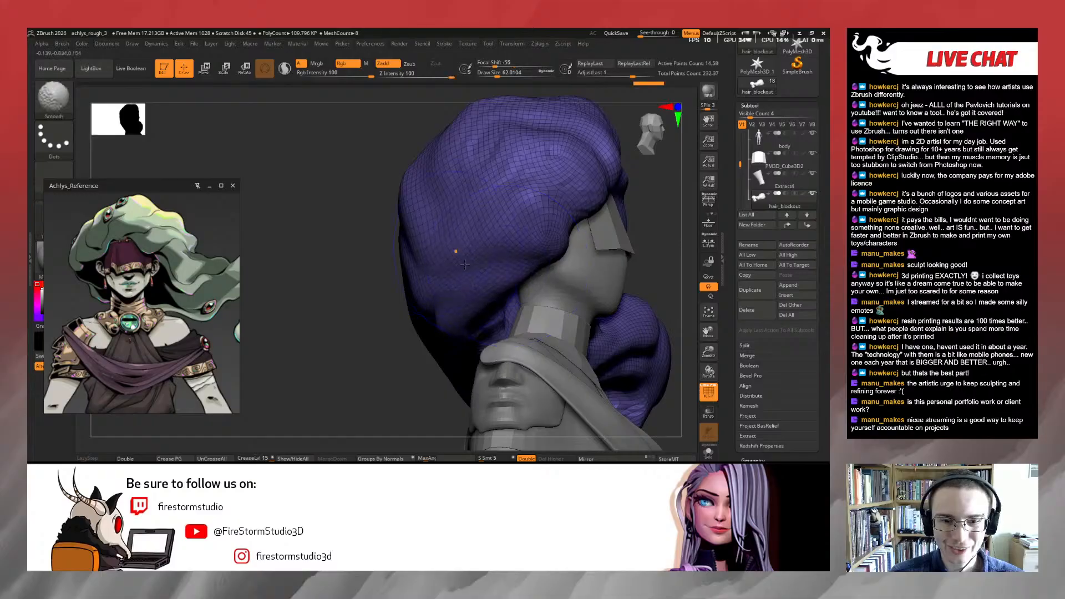
{"action": "mouse_move", "coordinate": [396, 314]}
{"action": "left_mouse_down"}
{"action": "mouse_move", "coordinate": [354, 323]}
{"action": "mouse_move", "coordinate": [385, 317]}
{"action": "mouse_move", "coordinate": [350, 304]}
{"action": "mouse_move", "coordinate": [523, 348]}
{"action": "mouse_move", "coordinate": [562, 267]}
{"action": "left_mouse_up"}
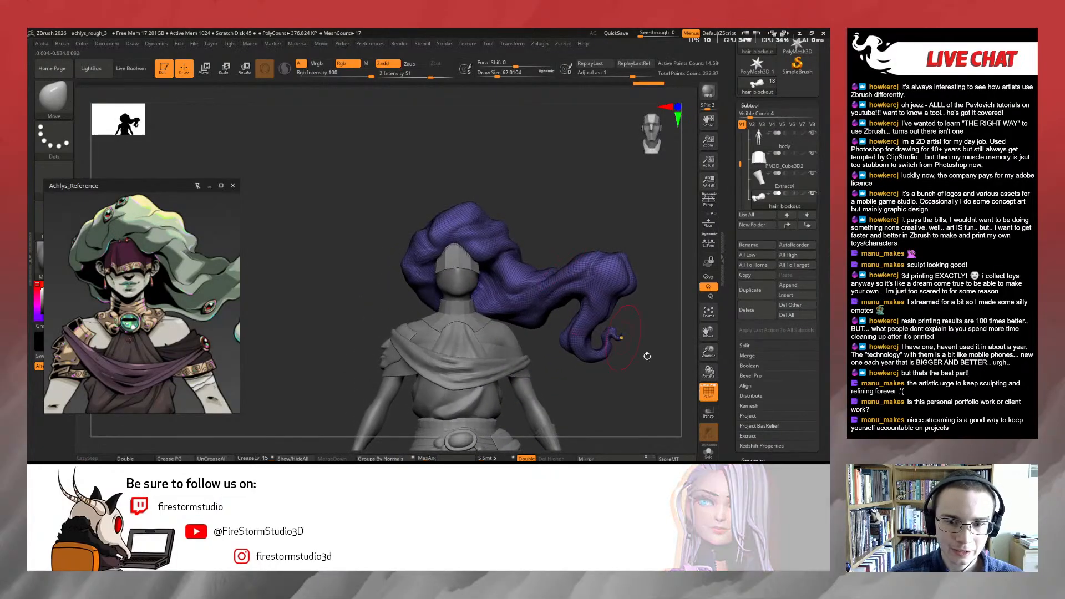
Hide the wireframe and compare the hair, blindfold, belt and skirt of the whole figure with the reference
{"action": "key", "text": "shift+f"}
{"action": "mouse_move", "coordinate": [609, 240]}
{"action": "left_mouse_down"}
{"action": "mouse_move", "coordinate": [595, 233]}
{"action": "mouse_move", "coordinate": [585, 300]}
{"action": "left_mouse_up"}
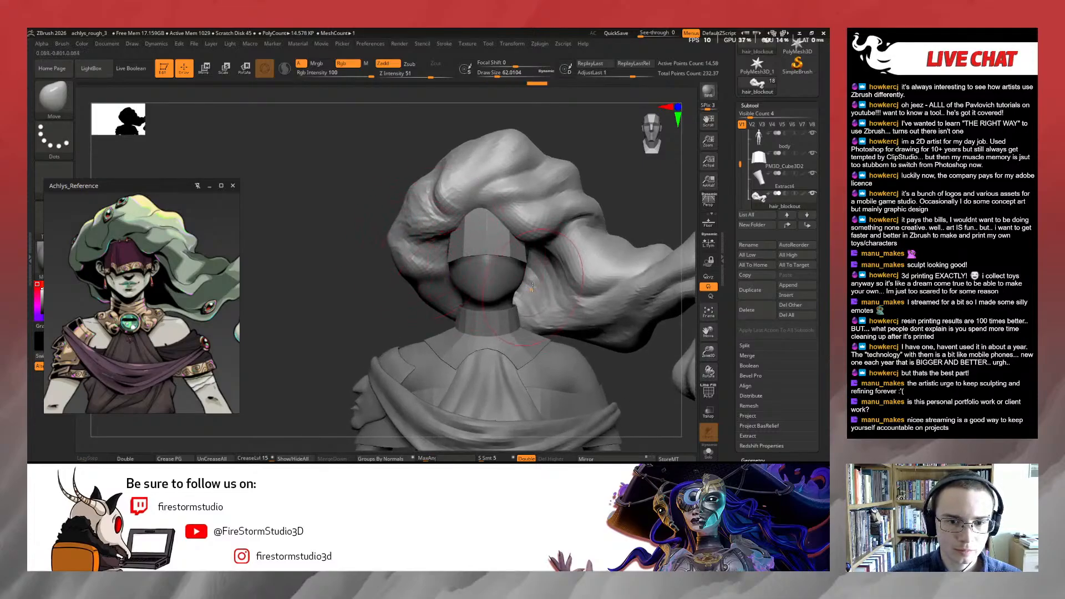
{"action": "left_click_drag", "start_coordinate": [412, 323], "coordinate": [370, 271], "text": "alt"}
{"action": "left_click_drag", "start_coordinate": [369, 270], "coordinate": [382, 227]}
{"action": "left_click_drag", "start_coordinate": [299, 389], "coordinate": [314, 273], "text": "alt"}
{"action": "left_click_drag", "start_coordinate": [200, 377], "coordinate": [206, 202], "text": "alt"}
{"action": "left_click_drag", "start_coordinate": [224, 295], "coordinate": [238, 255], "text": "alt"}
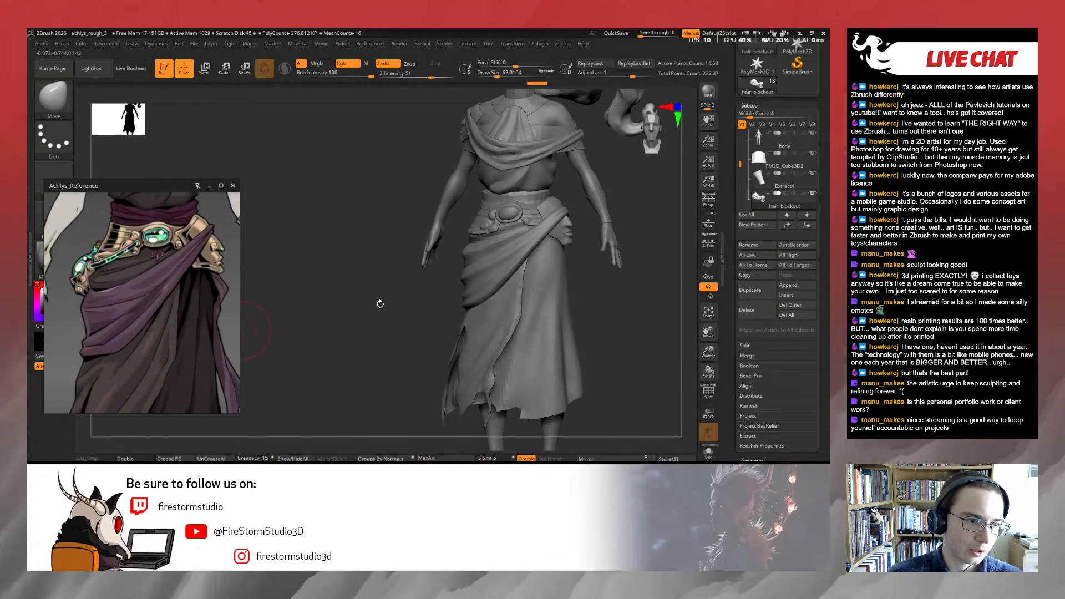
{"action": "mouse_move", "coordinate": [383, 304]}
{"action": "left_mouse_down"}
{"action": "mouse_move", "coordinate": [366, 274]}
{"action": "mouse_move", "coordinate": [381, 294]}
{"action": "left_mouse_up"}
{"action": "mouse_move", "coordinate": [380, 294]}
{"action": "left_mouse_down", "text": "alt"}
{"action": "mouse_move", "coordinate": [366, 266]}
{"action": "mouse_move", "coordinate": [371, 244]}
{"action": "mouse_move", "coordinate": [376, 305]}
{"action": "left_mouse_up", "text": "alt"}
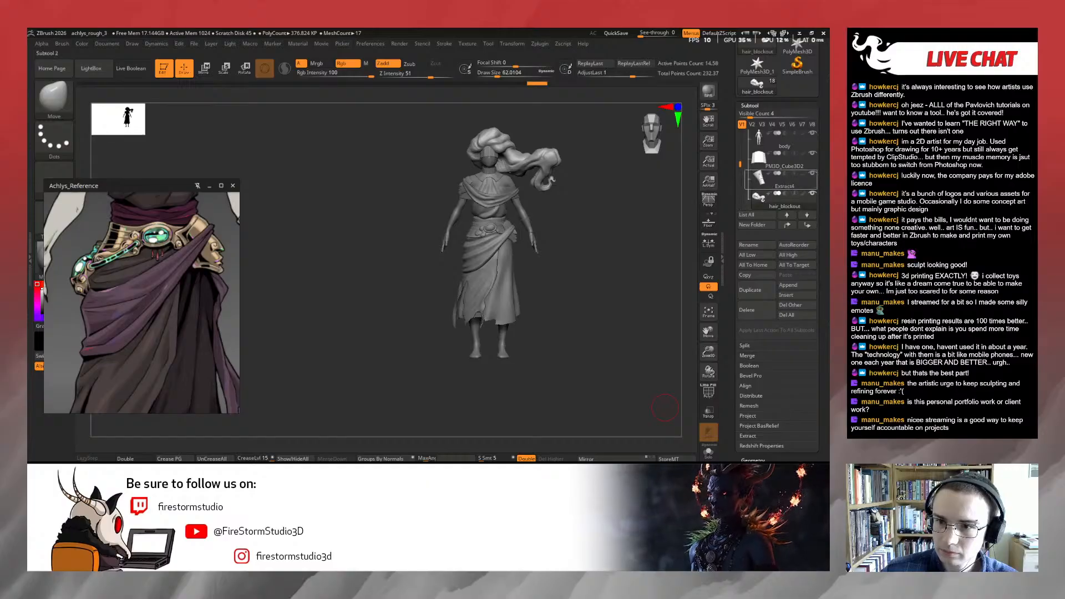
Rename the Extract4 subtool as cuff
{"action": "left_click", "coordinate": [776, 179]}
{"action": "left_click", "coordinate": [765, 245]}
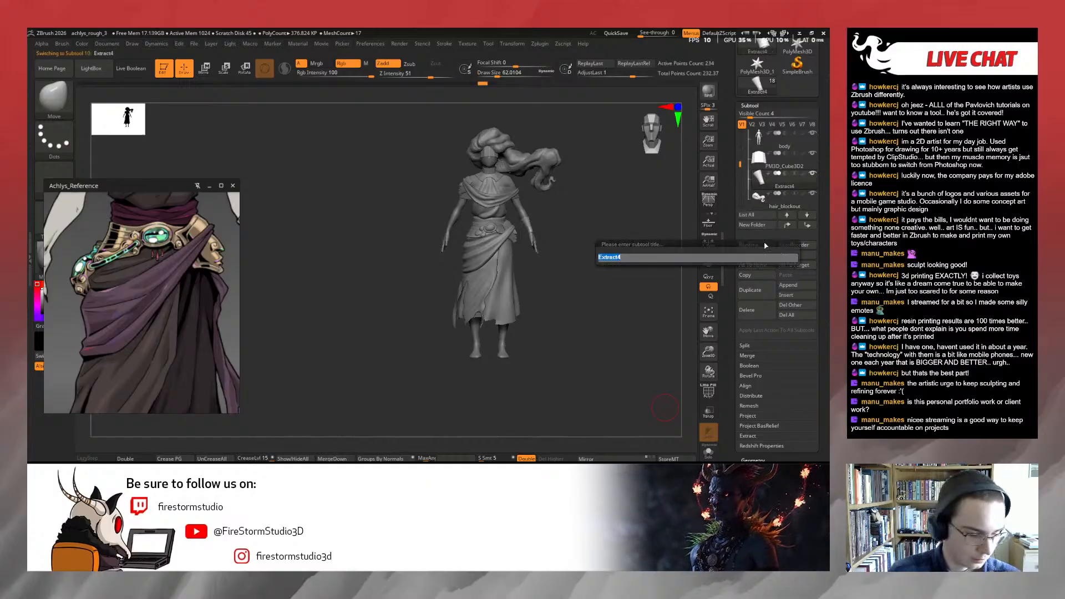
{"action": "type", "text": "cuff"}
{"action": "key", "text": "Return"}
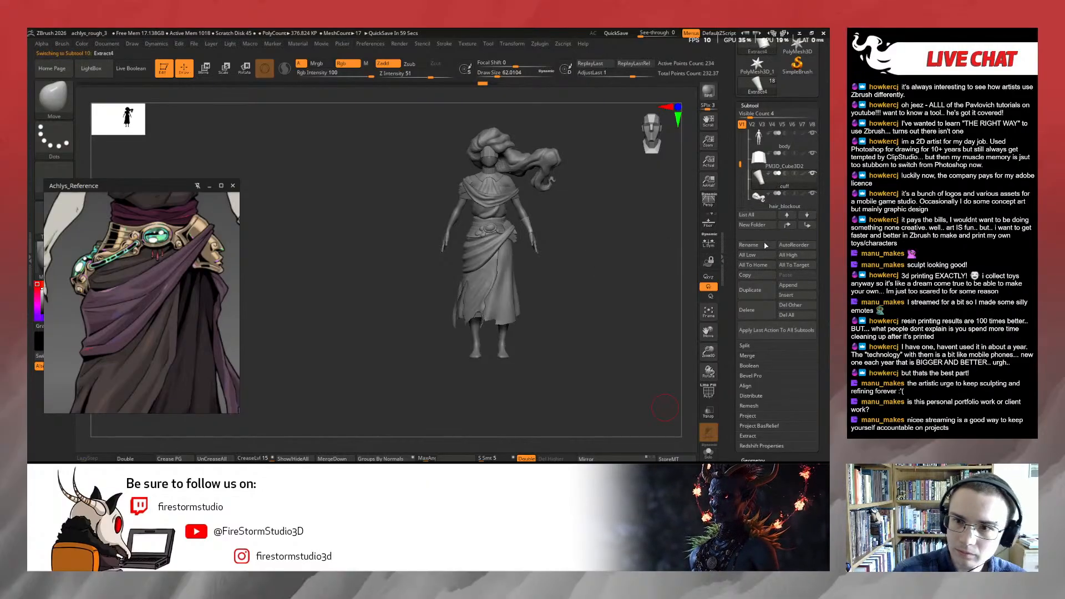
Rename the blindfold subtool as veil
{"action": "left_click", "coordinate": [768, 159]}
{"action": "left_click", "coordinate": [761, 245]}
{"action": "type", "text": "veil"}
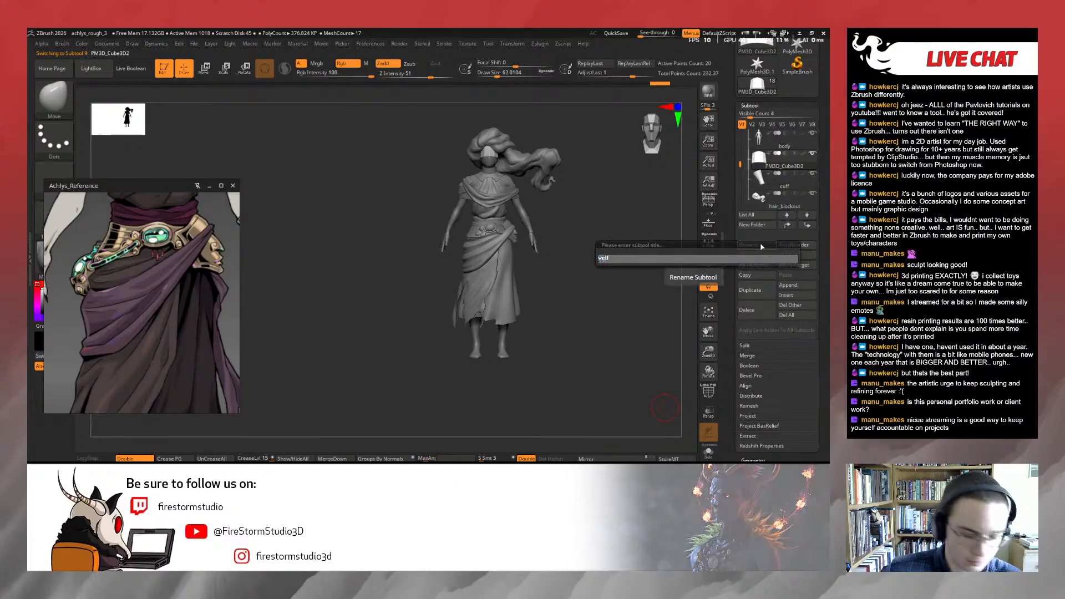
{"action": "key", "text": "Return"}
Move the veil and cuff subtools into the clothes folder and save the project
{"action": "mouse_move", "coordinate": [755, 158]}
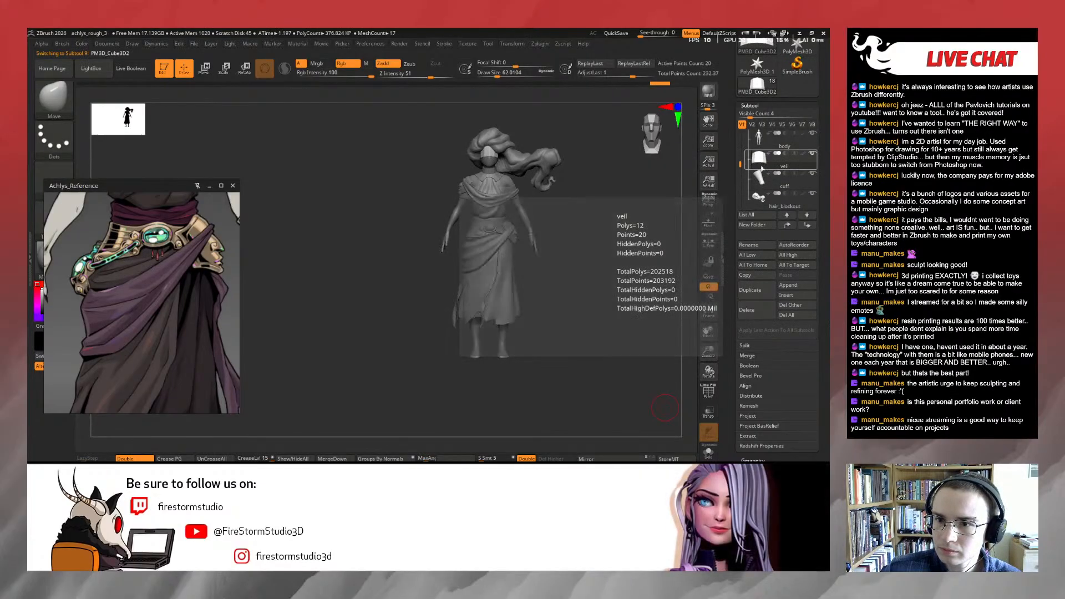
{"action": "scroll", "coordinate": [764, 189], "scroll_direction": "down", "scroll_amount": 2}
{"action": "left_click_drag", "start_coordinate": [765, 193], "coordinate": [750, 159]}
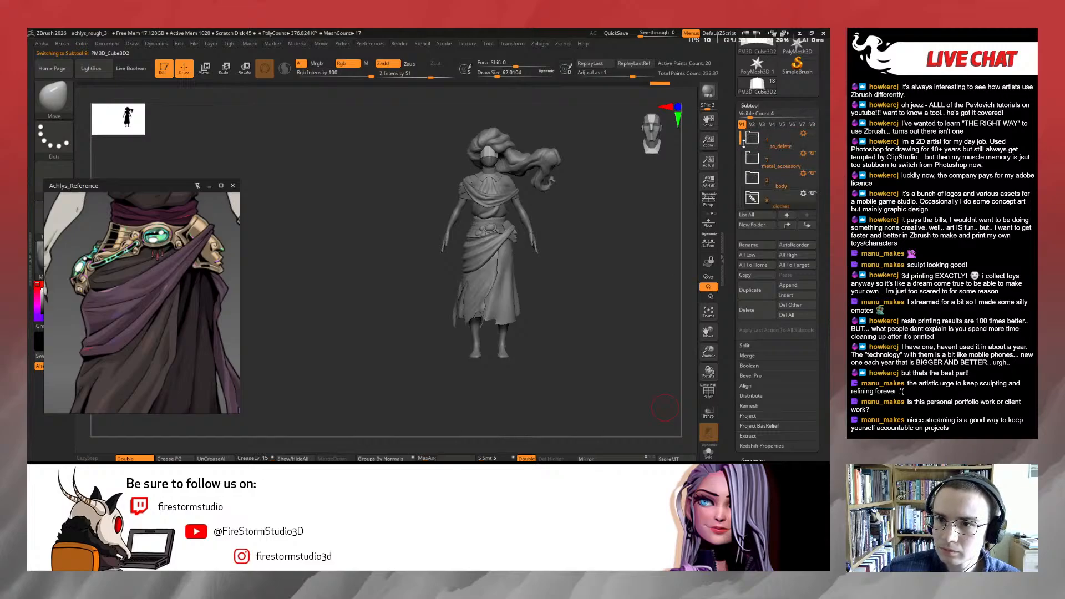
{"action": "key", "text": "ctrl+s"}
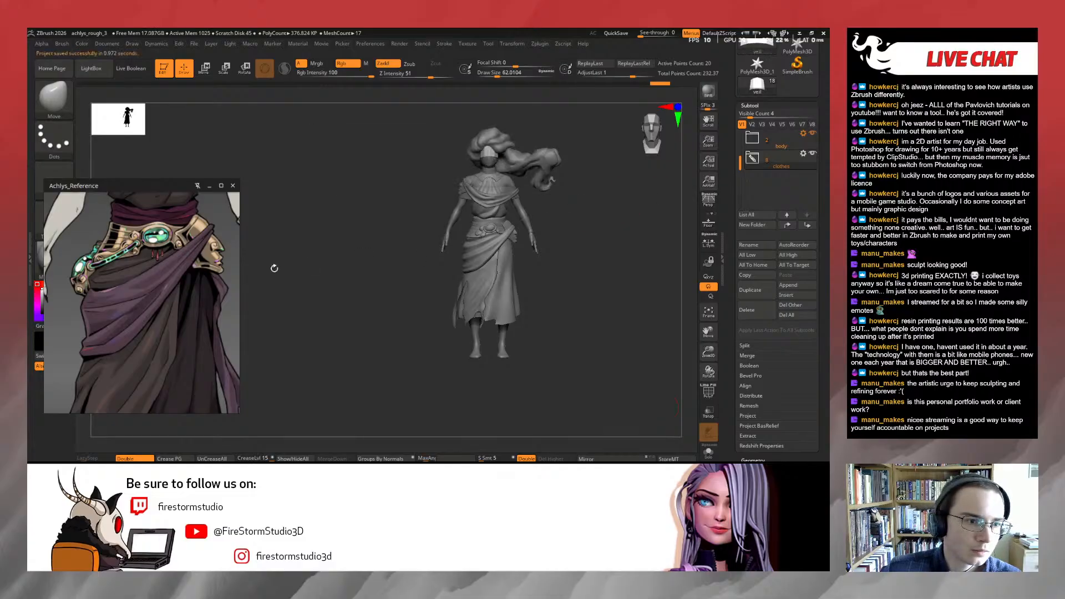
Append a cube as a new subtool to the figure's clothes group
{"action": "scroll", "coordinate": [761, 168], "scroll_direction": "up", "scroll_amount": 1}
{"action": "left_click_drag", "start_coordinate": [740, 180], "coordinate": [736, 149]}
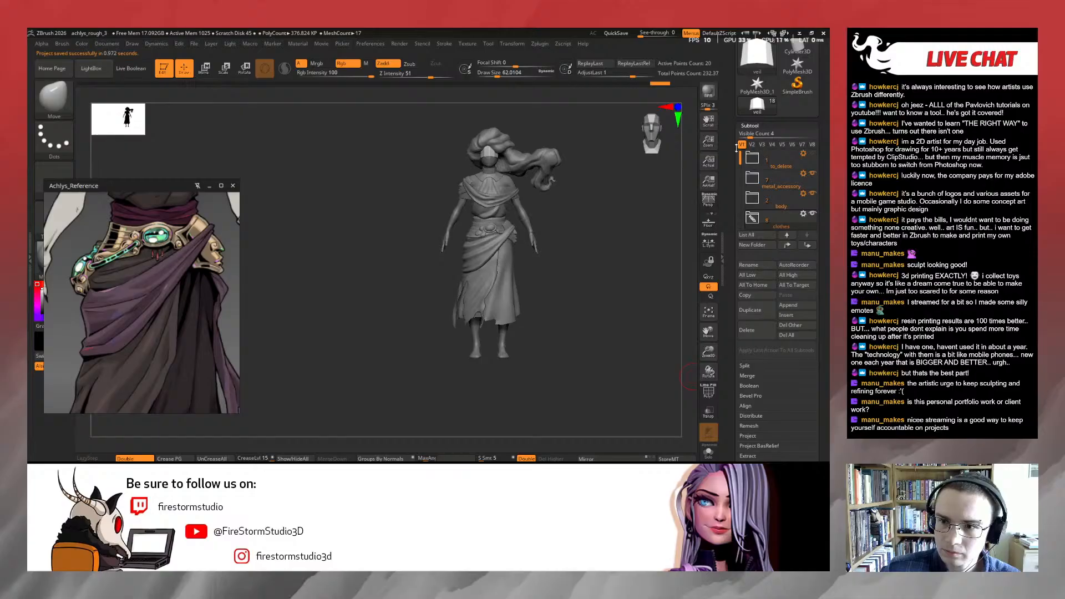
{"action": "scroll", "coordinate": [736, 148], "scroll_direction": "down", "scroll_amount": 1}
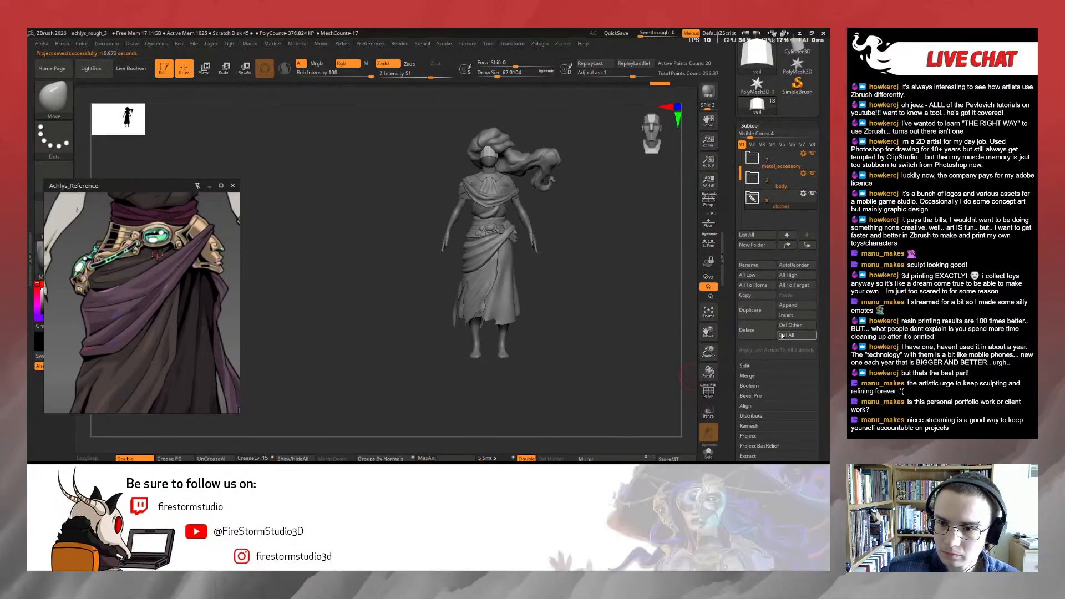
{"action": "left_click", "coordinate": [787, 305]}
{"action": "left_click", "coordinate": [468, 344]}
{"action": "scroll", "coordinate": [755, 375], "scroll_direction": "down", "scroll_amount": 5}
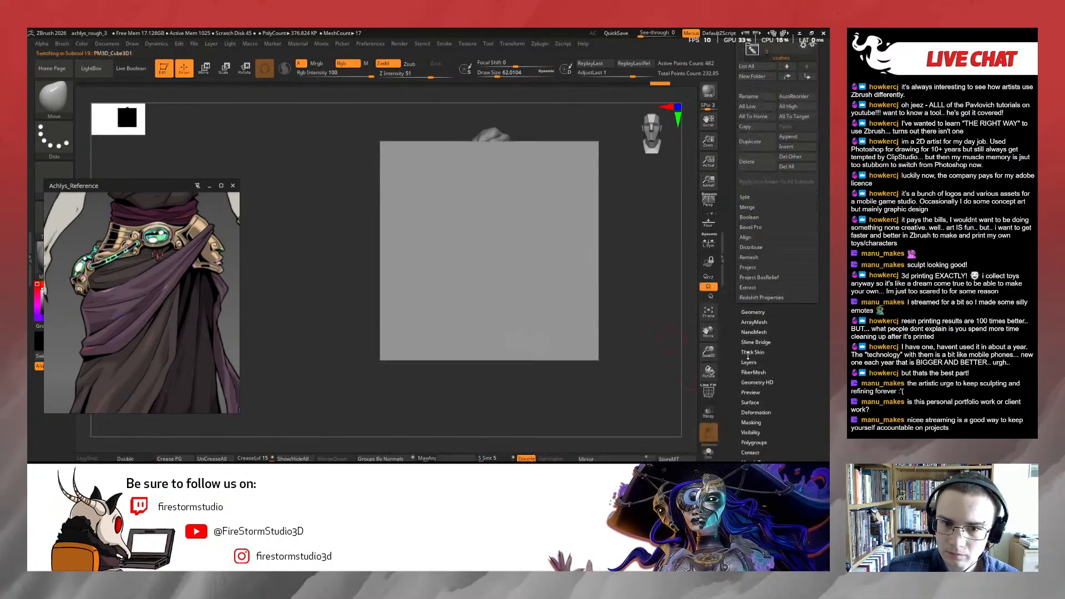
Reinitialize the appended cube as a QCube with X, Y and Z resolution set to 1
{"action": "left_click", "coordinate": [752, 385]}
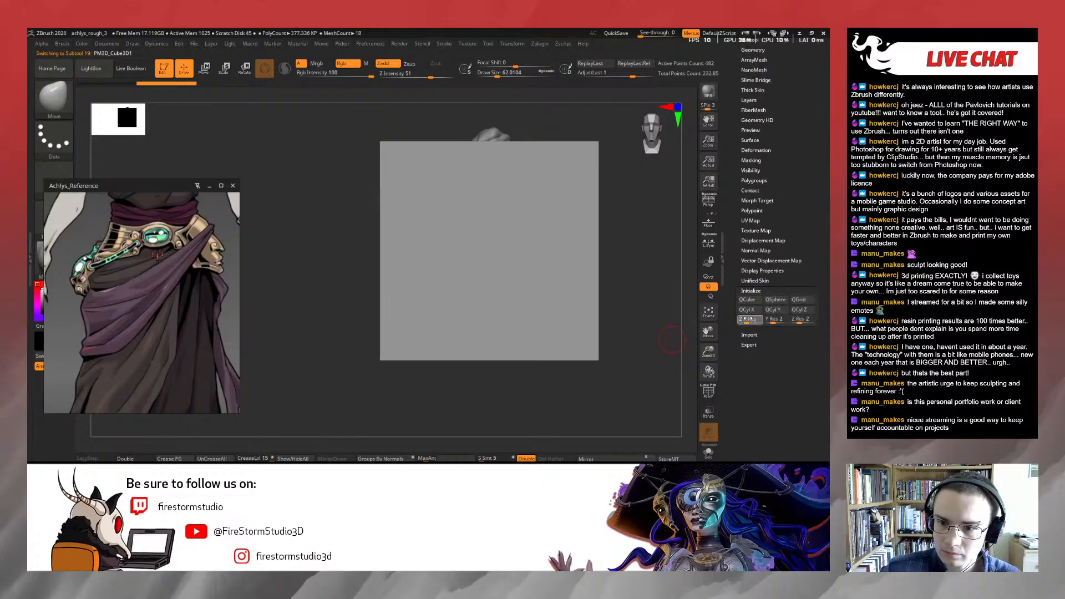
{"action": "left_click_drag", "start_coordinate": [749, 319], "coordinate": [742, 319]}
{"action": "left_click", "coordinate": [747, 300]}
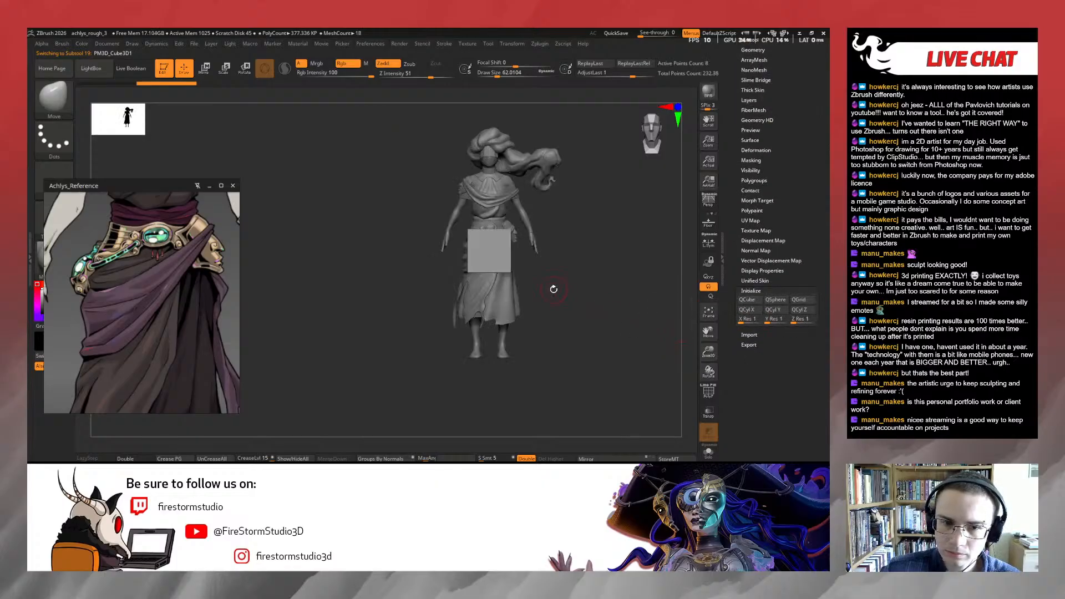
Round the cube into a low-poly ball and move it to the figure's right hip, checking it from the side
{"action": "key", "text": "w"}
{"action": "mouse_move", "coordinate": [487, 190]}
{"action": "left_mouse_down"}
{"action": "mouse_move", "coordinate": [487, 134]}
{"action": "mouse_move", "coordinate": [485, 192]}
{"action": "left_mouse_up"}
{"action": "left_click_drag", "start_coordinate": [438, 240], "coordinate": [409, 239]}
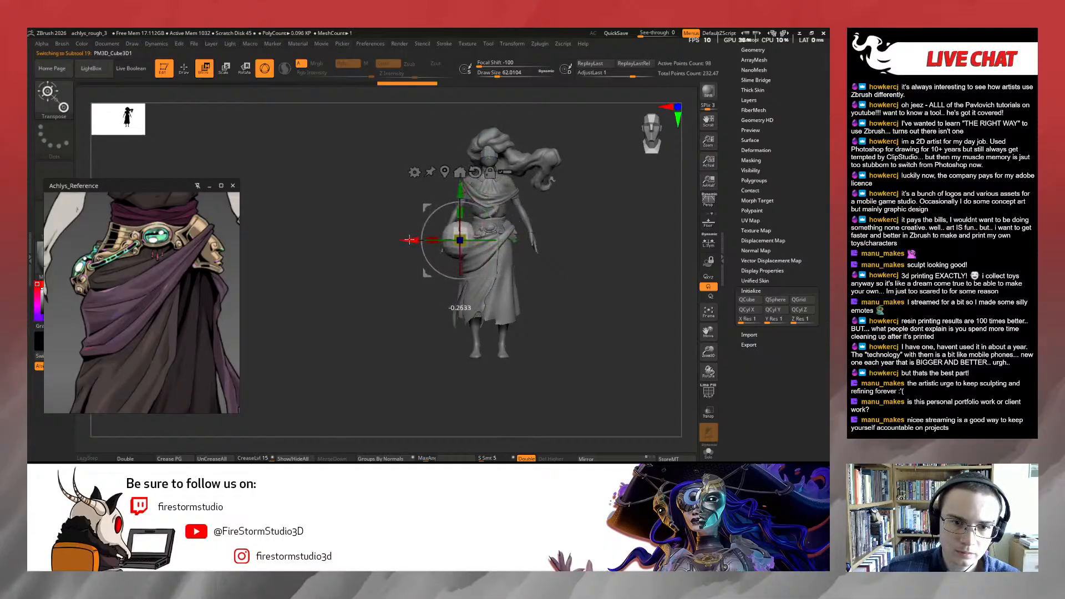
{"action": "right_click_drag", "start_coordinate": [381, 216], "coordinate": [443, 329], "text": "ctrl"}
{"action": "key", "text": "r"}
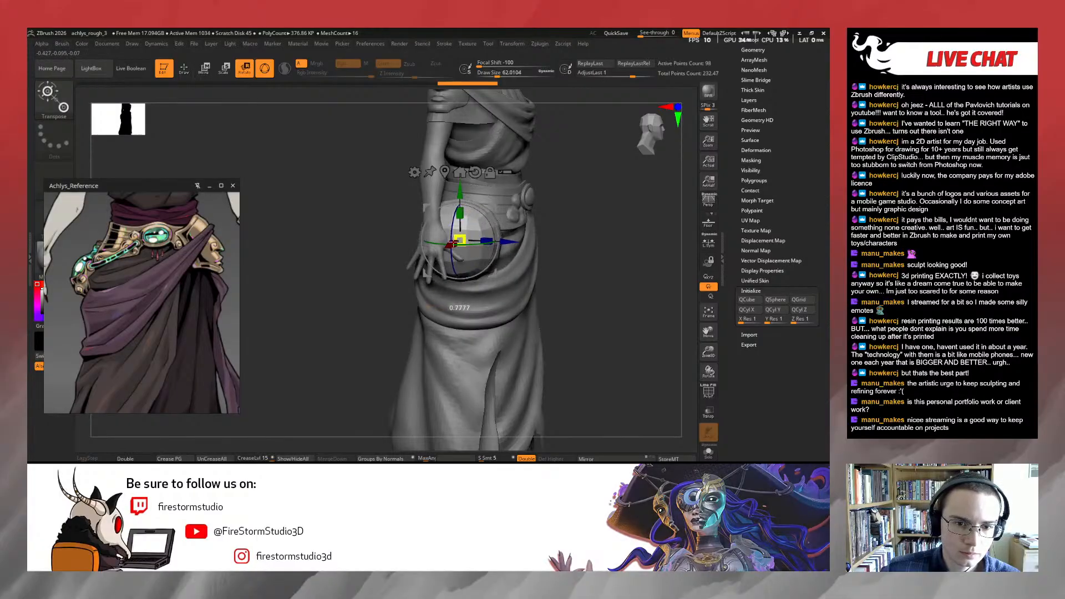
Step back through the undo history and place the ball in front of the figure's waist
{"action": "key", "text": "ctrl+z"}
{"action": "key", "text": "ctrl+z"}
{"action": "key", "text": "ctrl+z"}
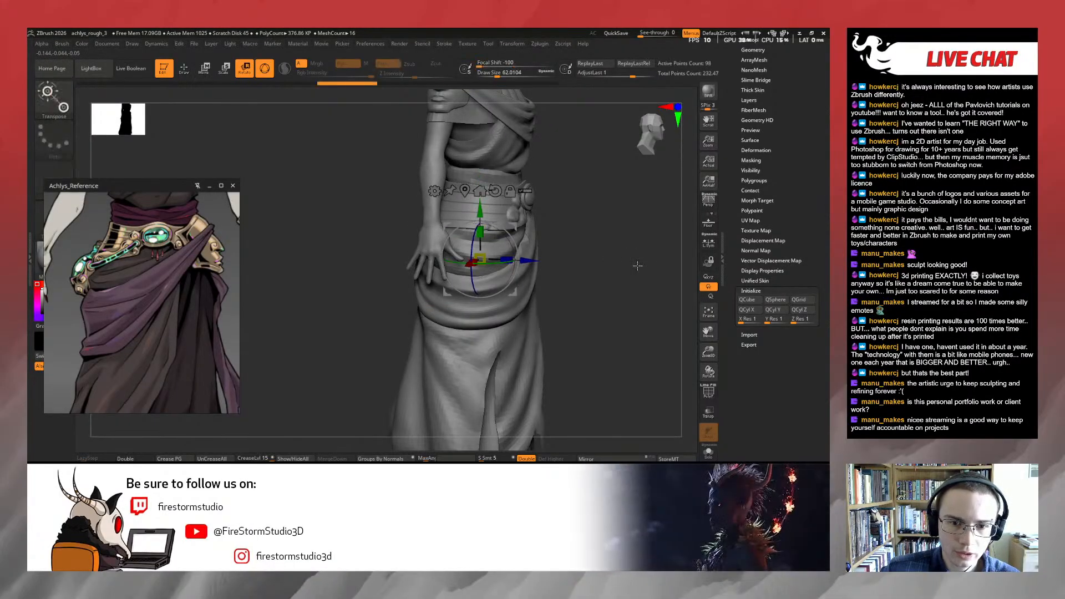
{"action": "key", "text": "ctrl+z"}
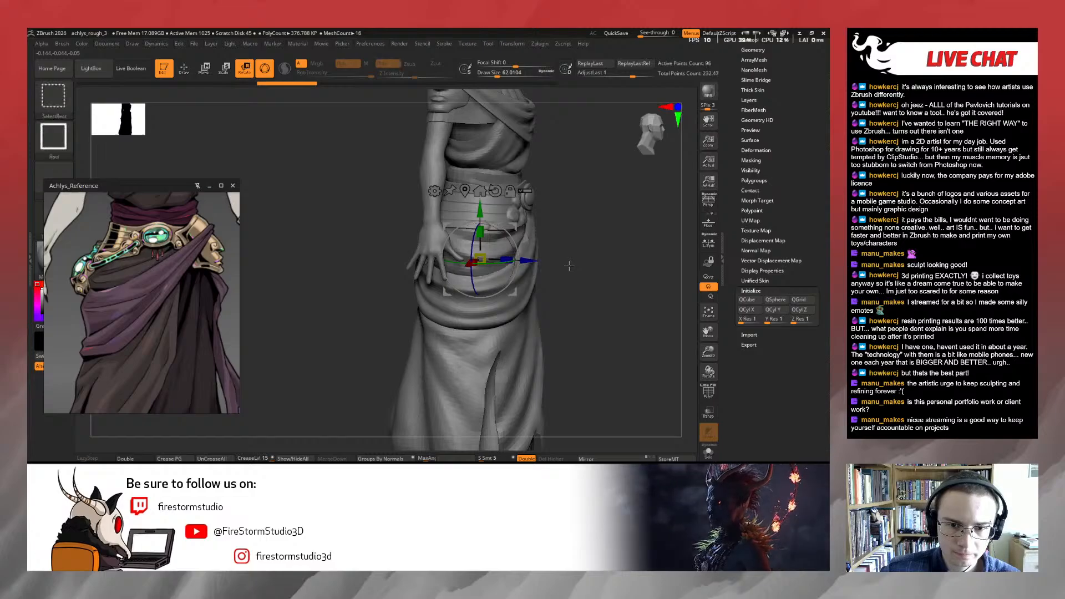
{"action": "key", "text": "ctrl+shift+z"}
{"action": "key", "text": "ctrl+shift+z"}
Reposition and widen the Achlys reference window, and frame the flask of poison drawing in it
{"action": "scroll", "coordinate": [168, 322], "scroll_direction": "down", "scroll_amount": 5}
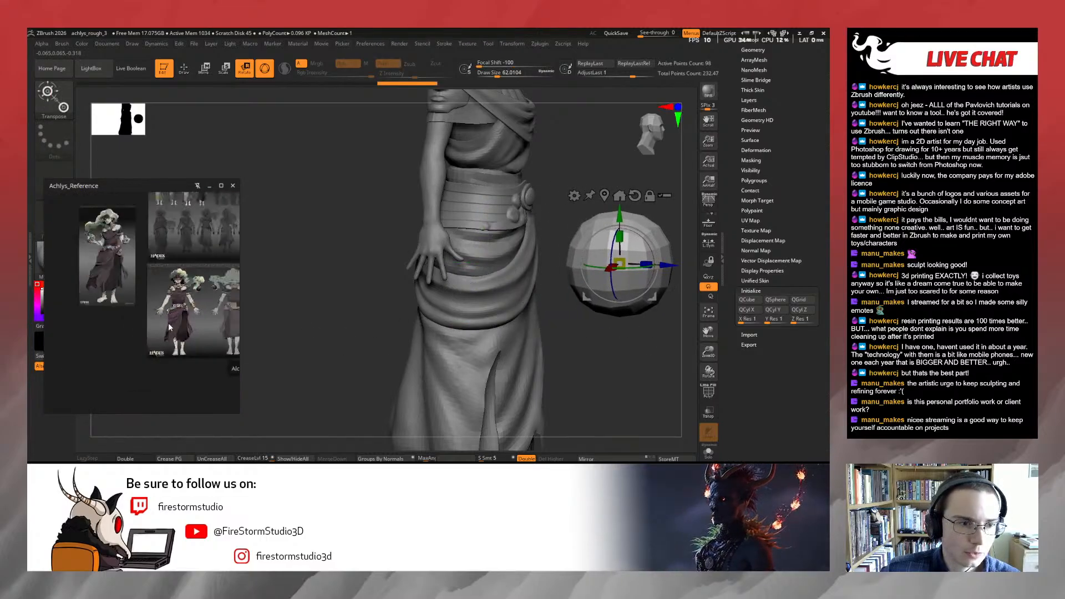
{"action": "left_click_drag", "start_coordinate": [127, 184], "coordinate": [114, 123]}
{"action": "left_click_drag", "start_coordinate": [224, 234], "coordinate": [395, 239]}
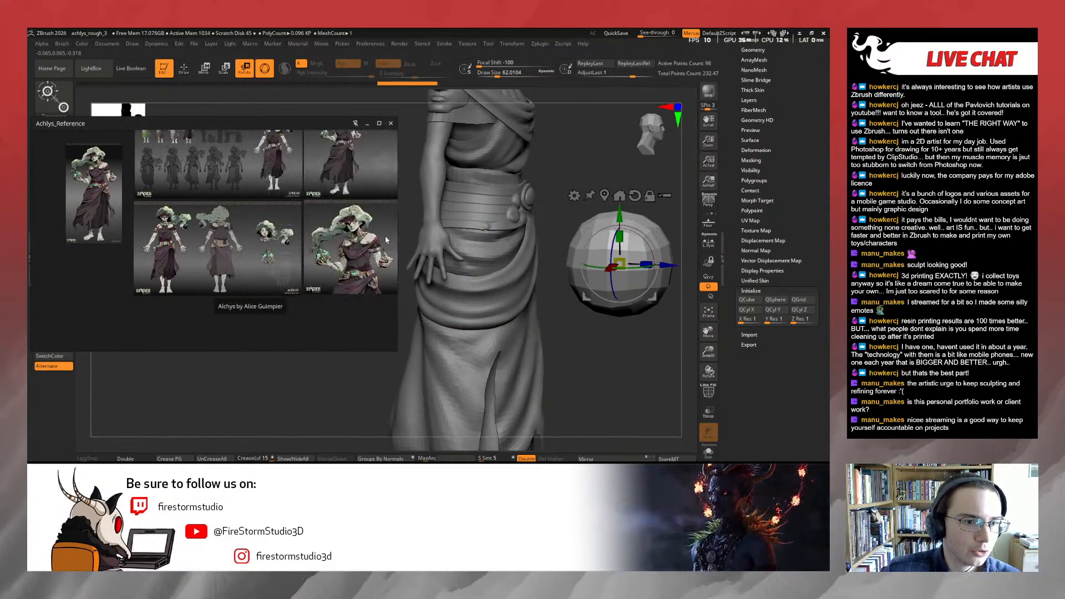
{"action": "middle_click_drag", "start_coordinate": [383, 247], "coordinate": [283, 379]}
{"action": "scroll", "coordinate": [257, 210], "scroll_direction": "down", "scroll_amount": 3}
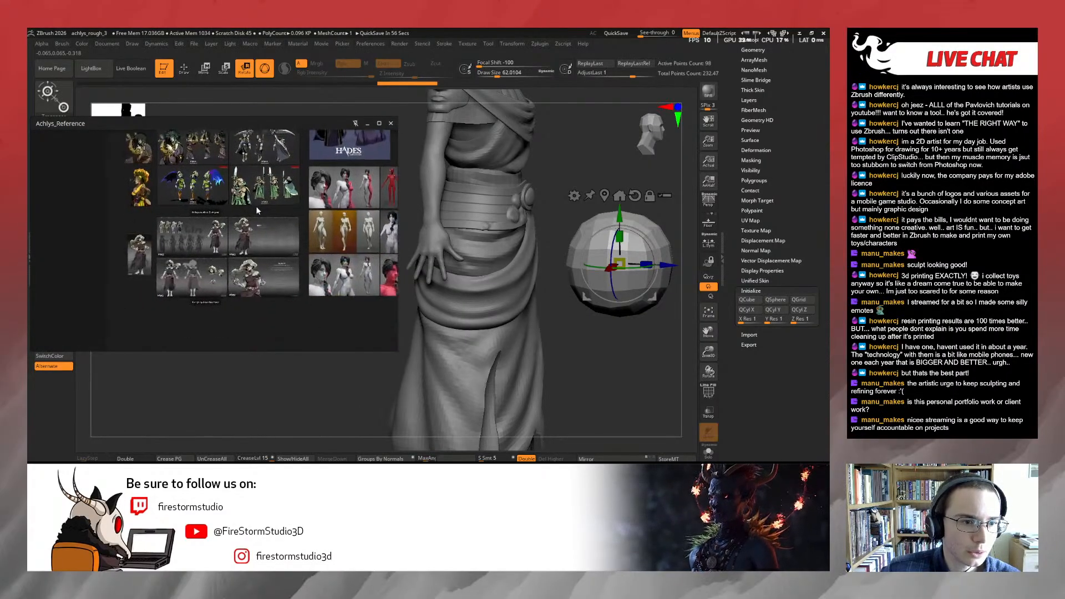
{"action": "scroll", "coordinate": [228, 287], "scroll_direction": "up", "scroll_amount": 10}
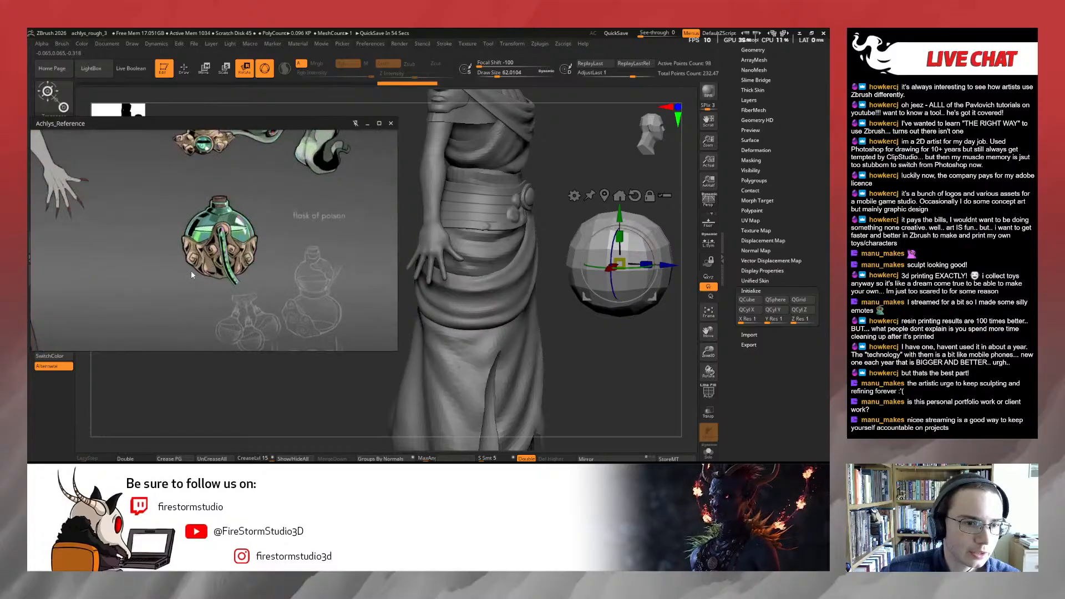
{"action": "middle_click_drag", "start_coordinate": [277, 268], "coordinate": [223, 292]}
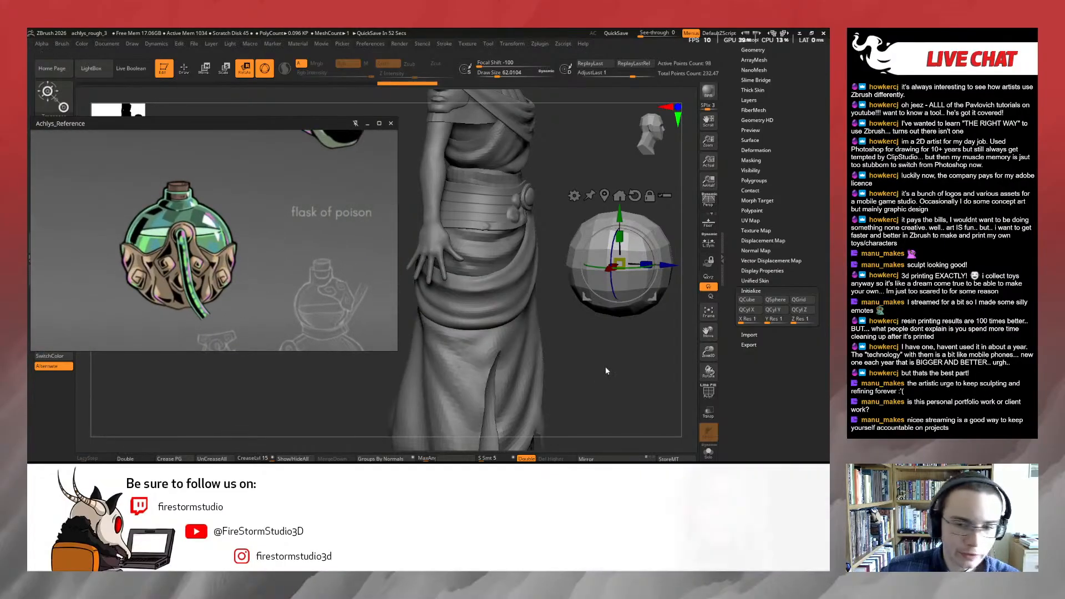
Turn on dynamic subdivision for the ball and adjust its Smooth Subdivision Levels
{"action": "left_click_drag", "start_coordinate": [606, 370], "coordinate": [361, 324]}
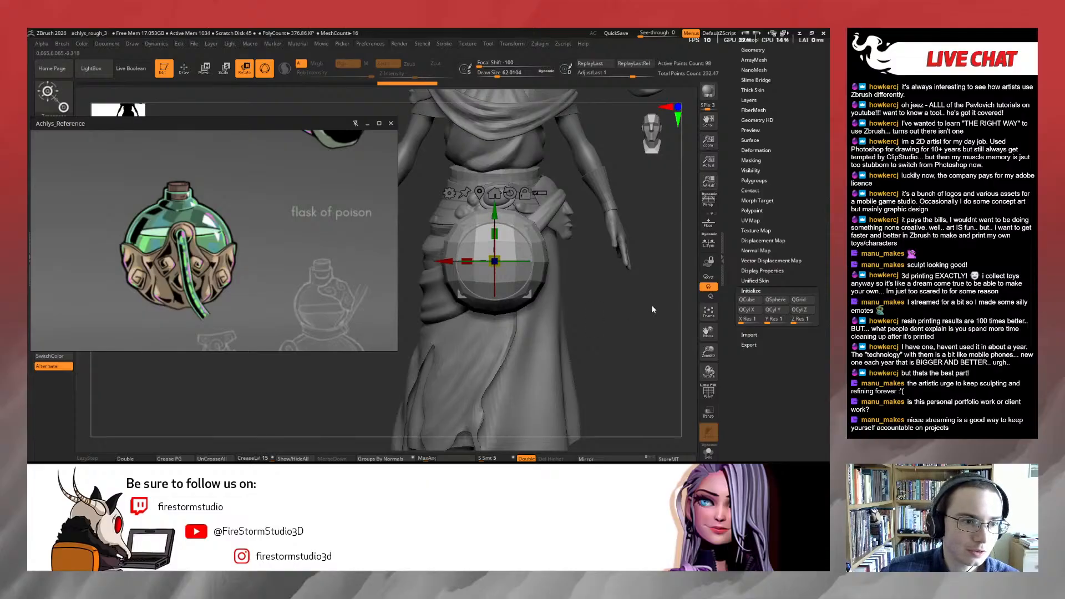
{"action": "key", "text": "q"}
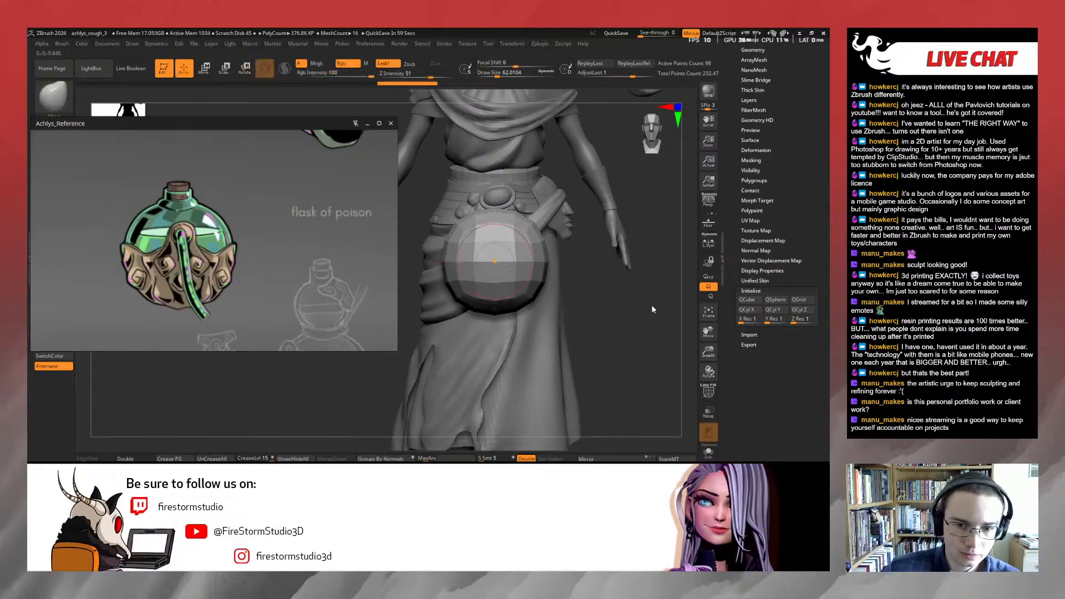
{"action": "key", "text": "d"}
{"action": "key", "text": "shift+d"}
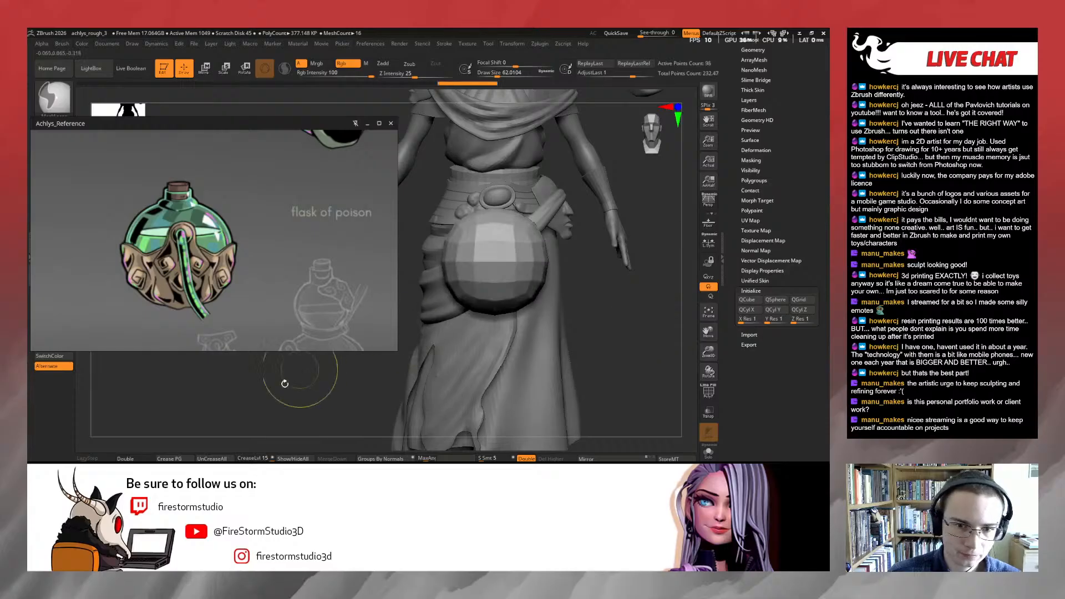
{"action": "key", "text": "d"}
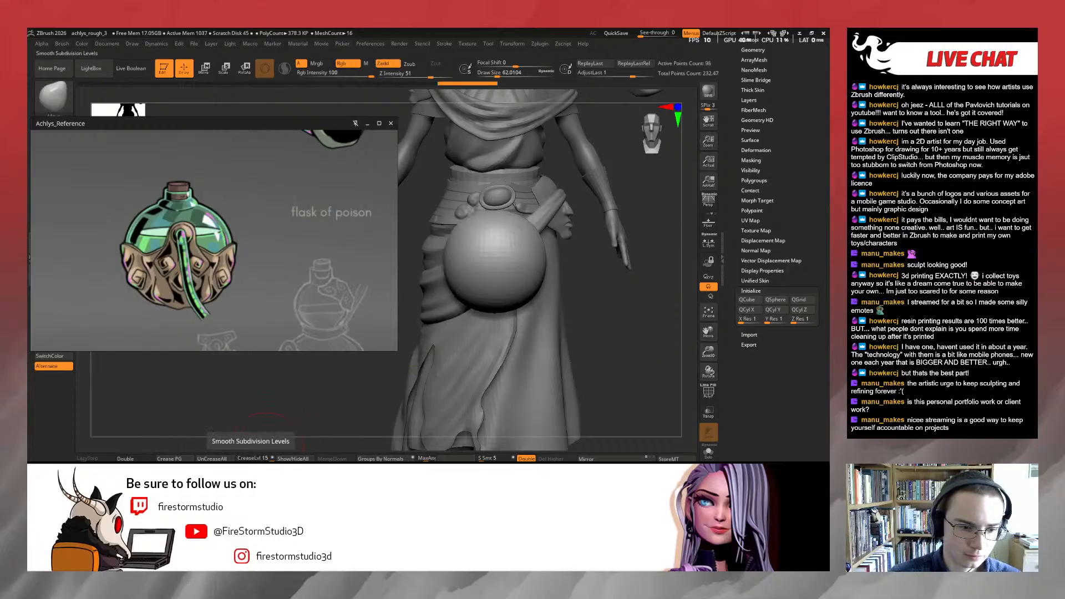
{"action": "left_click_drag", "start_coordinate": [250, 467], "coordinate": [252, 468]}
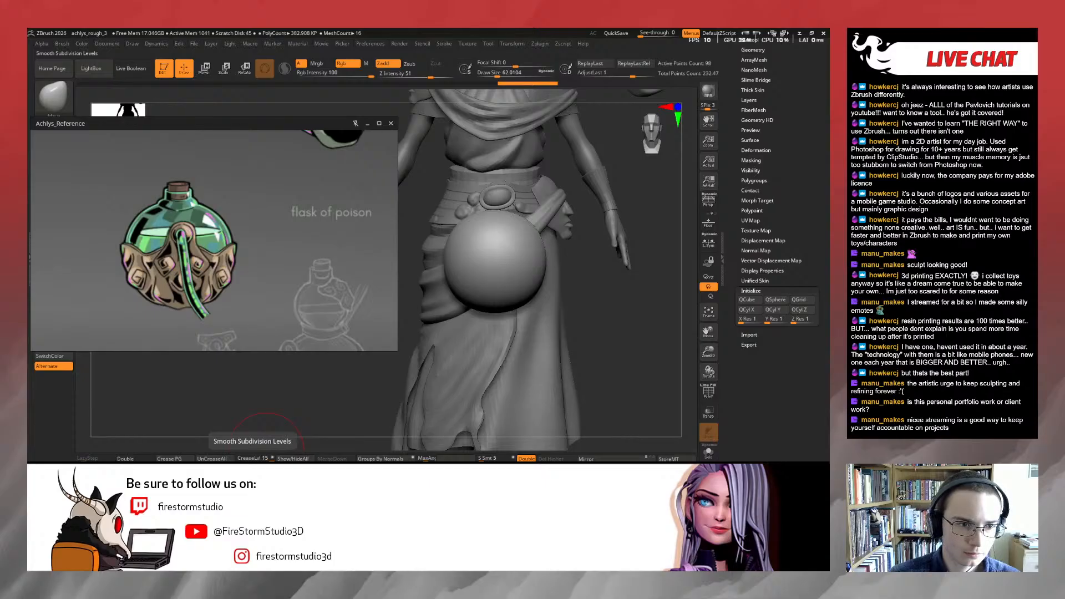
{"action": "left_click_drag", "start_coordinate": [252, 468], "coordinate": [248, 468]}
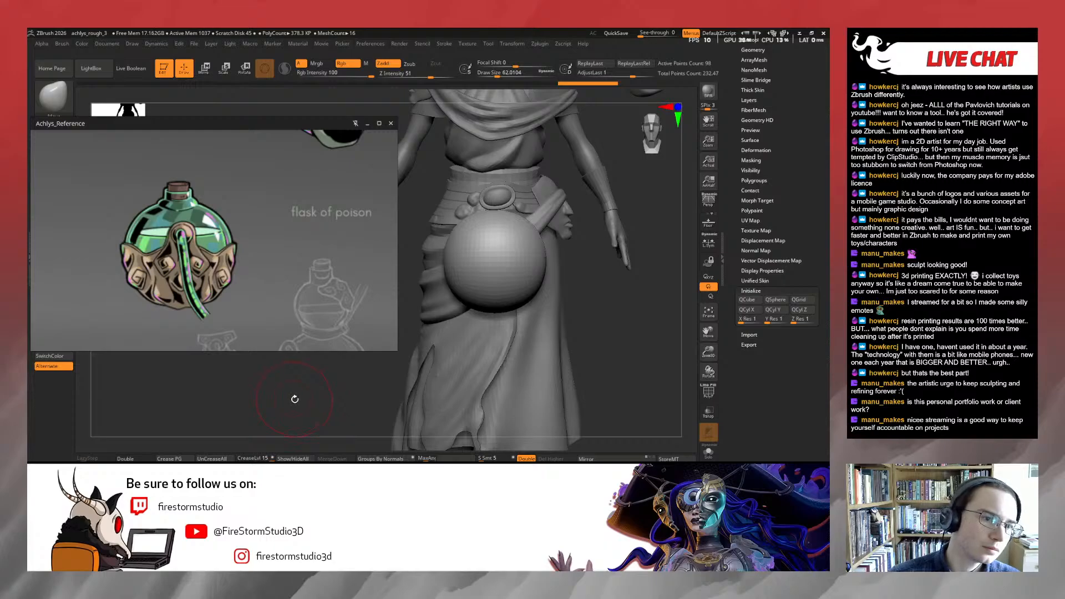
Isolate the ball in solo mode and center it clear of the reference image
{"action": "left_click_drag", "start_coordinate": [297, 398], "coordinate": [409, 399]}
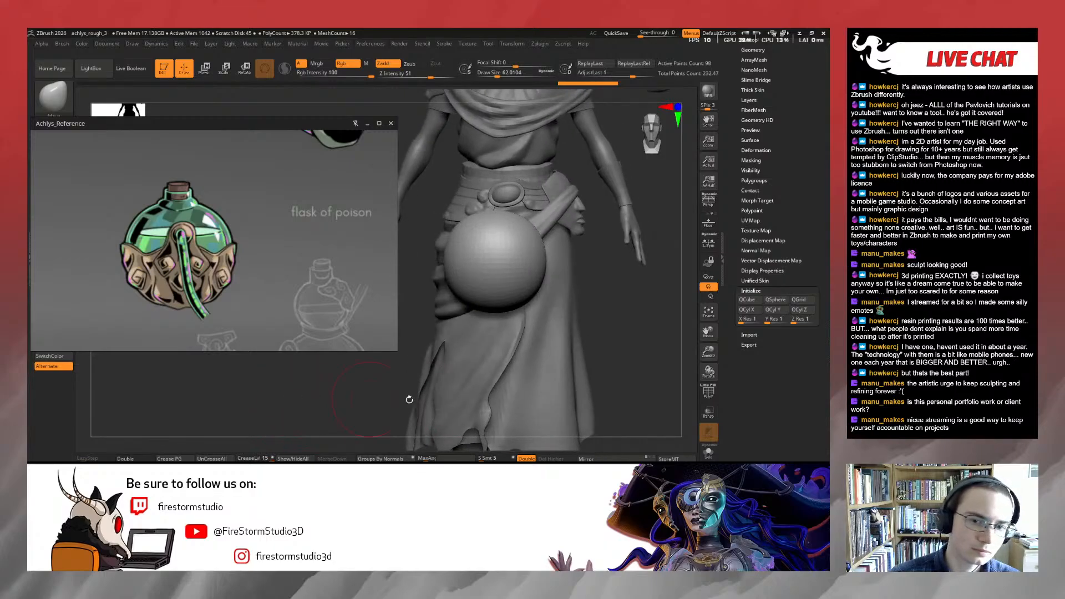
{"action": "left_click", "coordinate": [708, 452]}
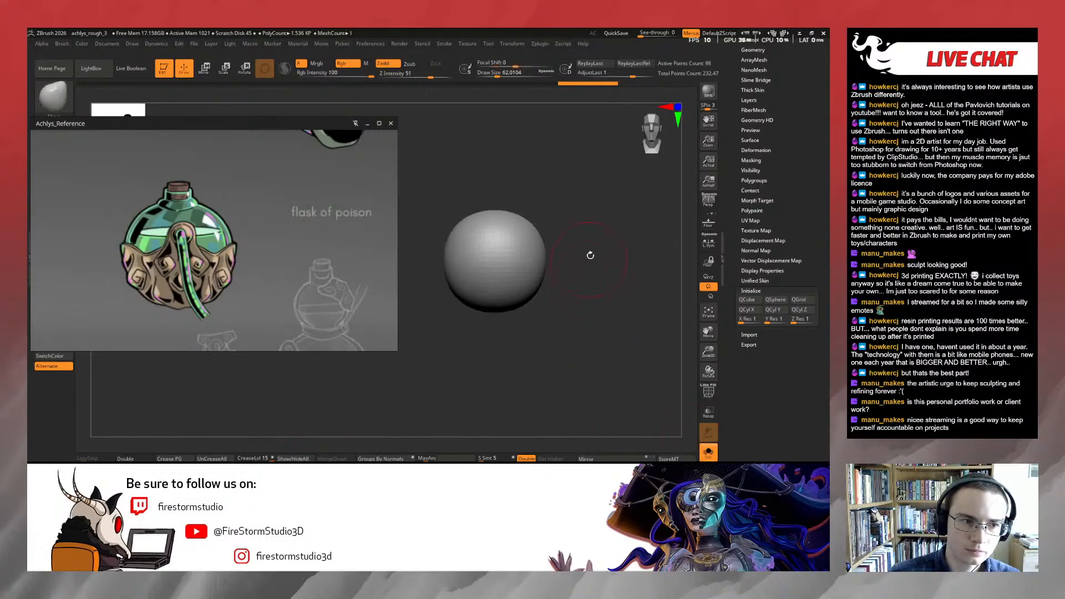
{"action": "left_click_drag", "start_coordinate": [589, 254], "coordinate": [583, 299]}
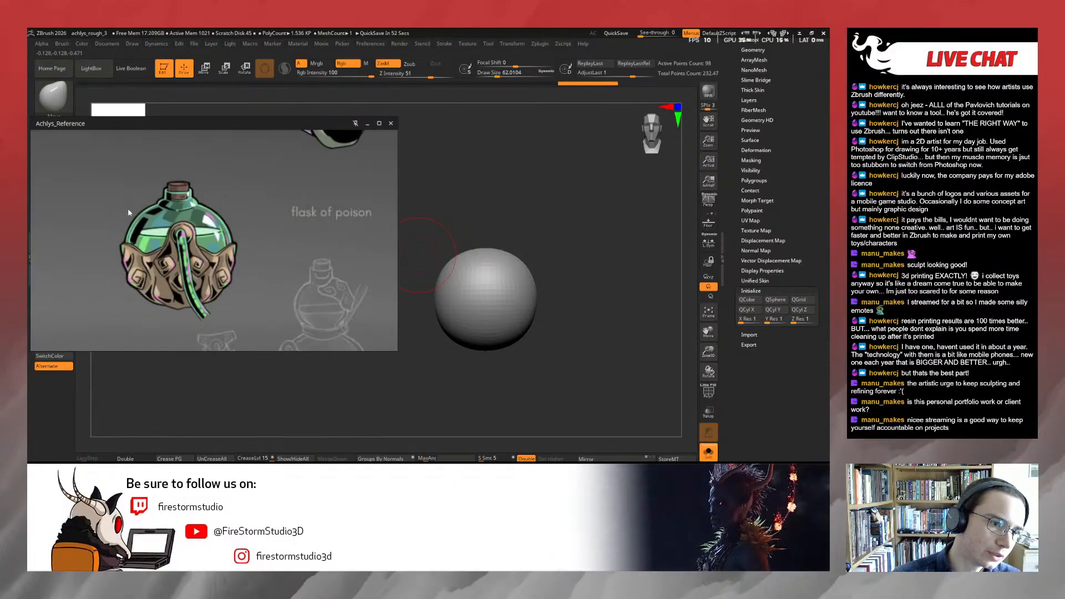
Nudge the top of the ball with the Move brush at a draw size of about 116
{"action": "key", "text": "b"}
{"action": "key", "text": "m"}
{"action": "key", "text": "v"}
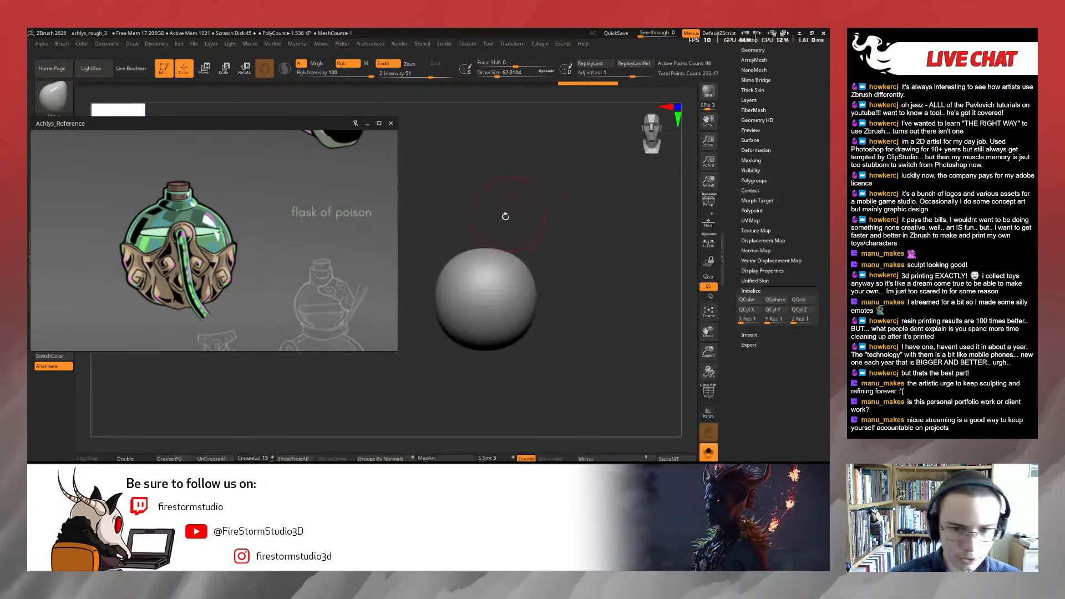
{"action": "key", "text": "s"}
{"action": "left_click_drag", "start_coordinate": [497, 228], "coordinate": [502, 228]}
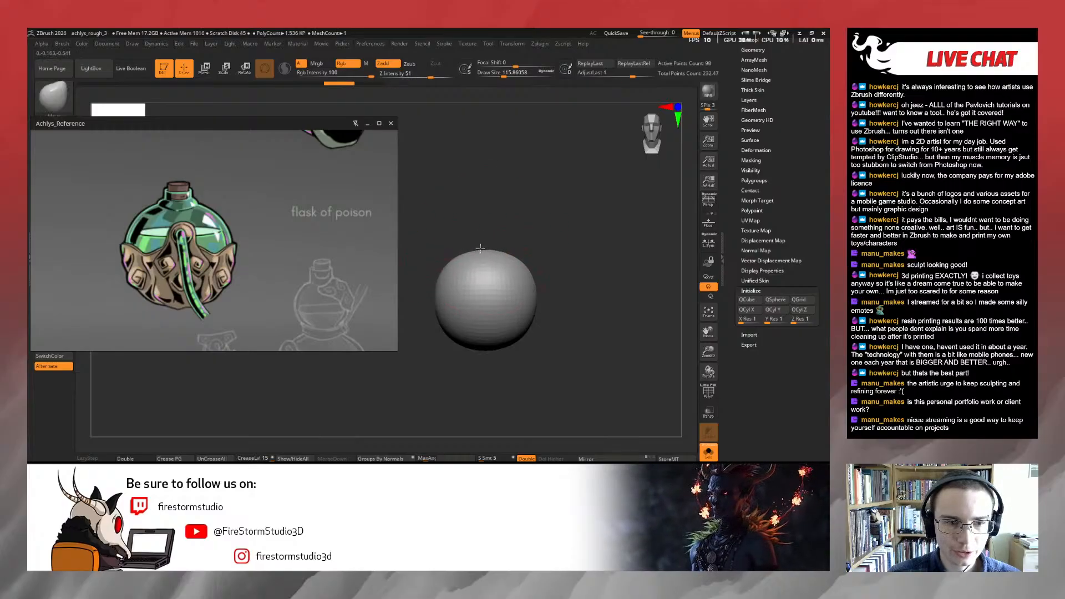
{"action": "key", "text": "r"}
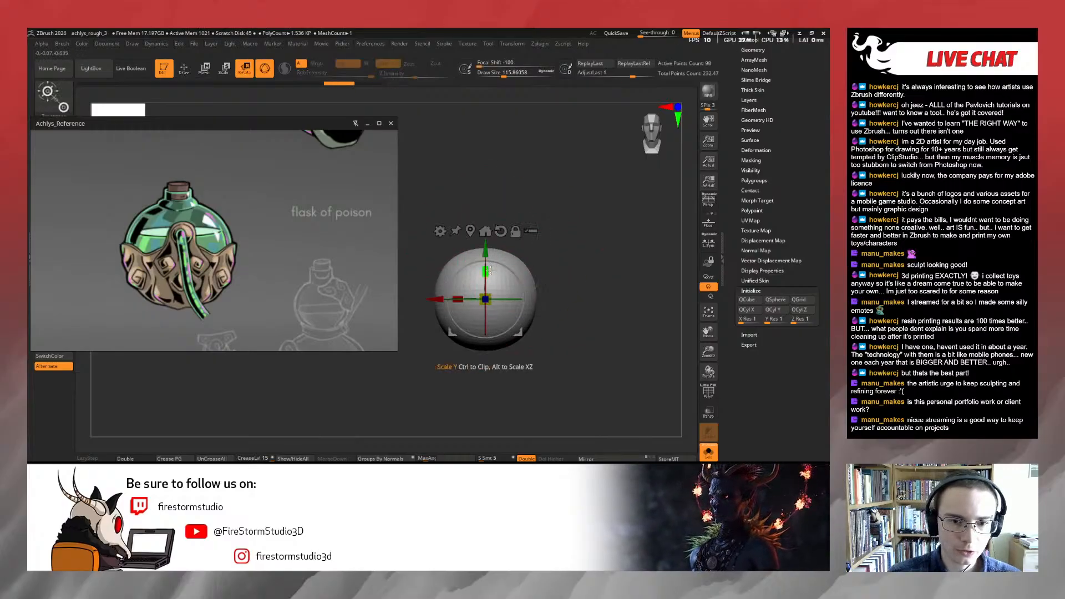
{"action": "key", "text": "q"}
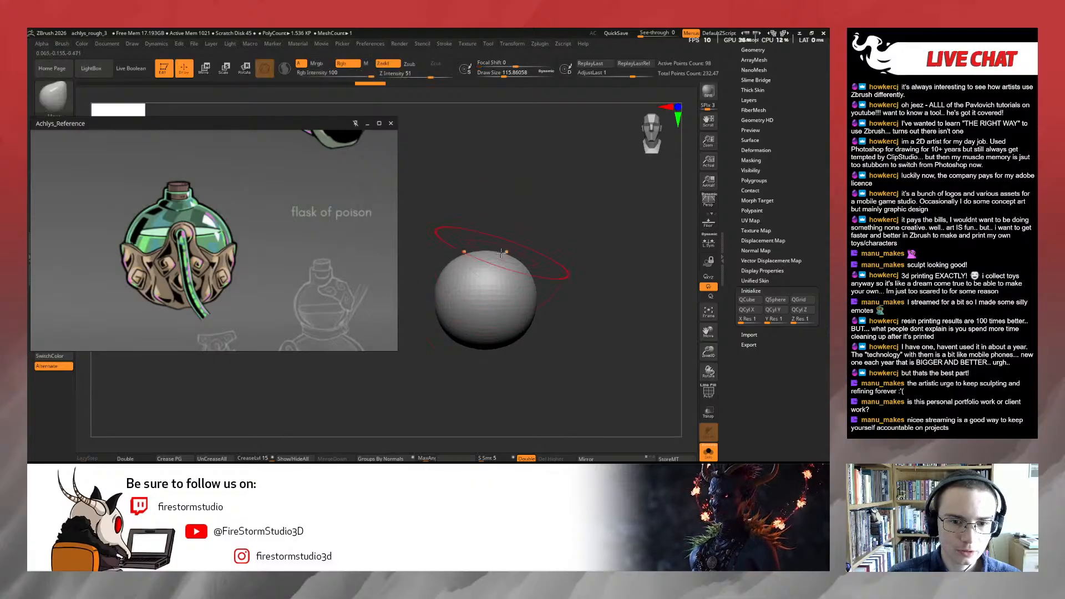
{"action": "mouse_move", "coordinate": [500, 253]}
{"action": "left_mouse_down"}
{"action": "mouse_move", "coordinate": [471, 250]}
{"action": "mouse_move", "coordinate": [478, 242]}
{"action": "mouse_move", "coordinate": [461, 235]}
{"action": "mouse_move", "coordinate": [497, 254]}
{"action": "left_mouse_up"}
Set the draw size to about 65 and the Smooth brush intensity to 12, and smooth the ball's sides
{"action": "key", "text": "s"}
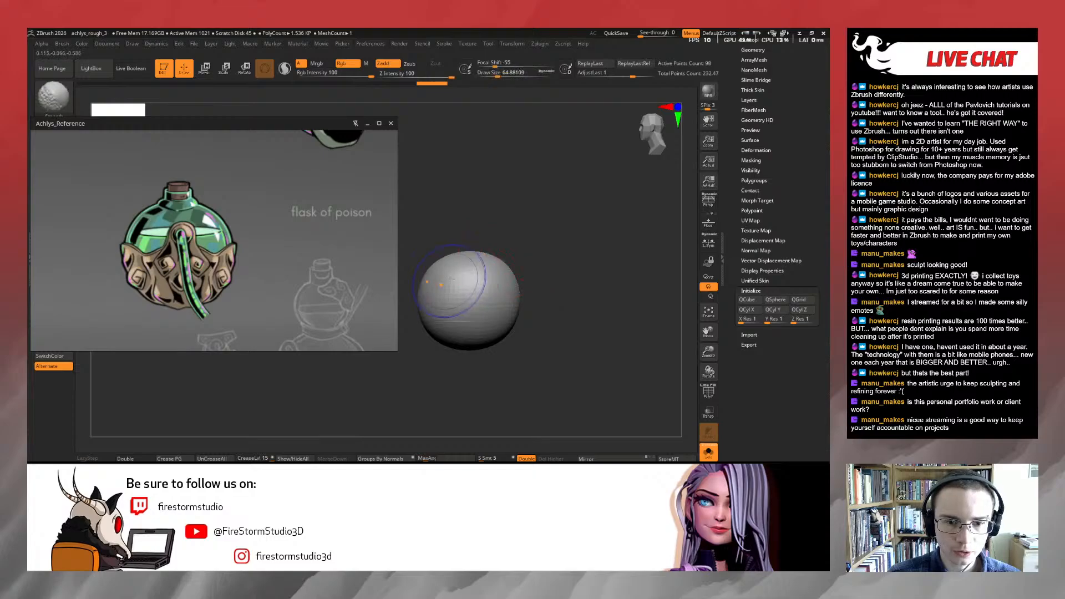
{"action": "left_click_drag", "start_coordinate": [427, 73], "coordinate": [399, 75]}
{"action": "mouse_move", "coordinate": [471, 277]}
{"action": "left_mouse_down", "text": "shift"}
{"action": "mouse_move", "coordinate": [450, 288]}
{"action": "mouse_move", "coordinate": [491, 266]}
{"action": "mouse_move", "coordinate": [588, 269]}
{"action": "left_mouse_up", "text": "shift"}
{"action": "left_click_drag", "start_coordinate": [588, 268], "coordinate": [574, 275]}
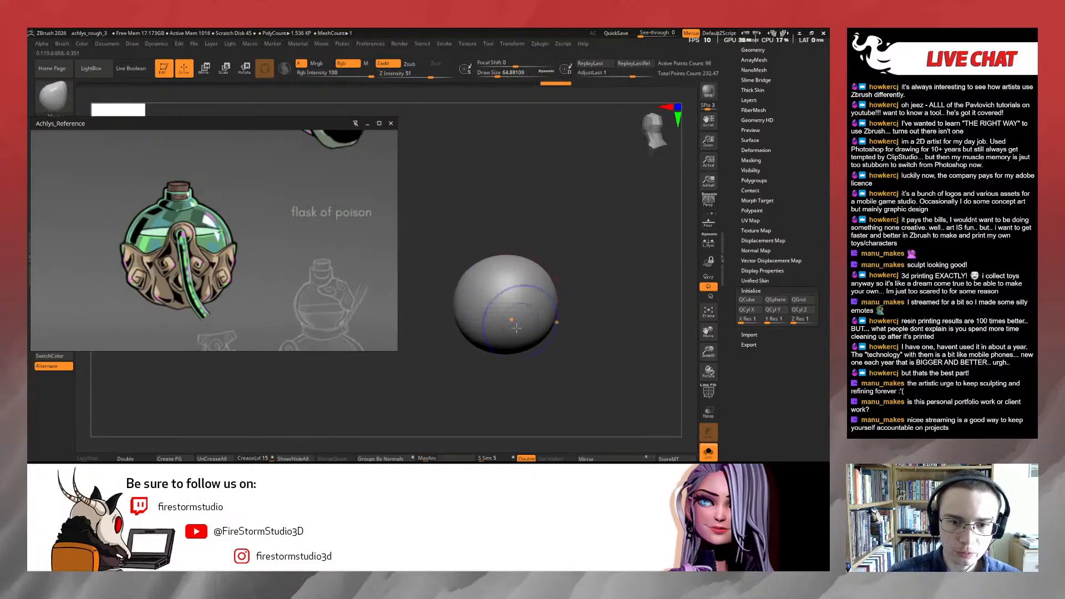
{"action": "left_click_drag", "start_coordinate": [516, 328], "coordinate": [524, 311], "text": "shift"}
Smooth the top and sides of the ball from several angles into an even, round flask body
{"action": "mouse_move", "coordinate": [587, 271]}
{"action": "left_mouse_down"}
{"action": "mouse_move", "coordinate": [571, 266]}
{"action": "mouse_move", "coordinate": [601, 268]}
{"action": "mouse_move", "coordinate": [518, 279]}
{"action": "mouse_move", "coordinate": [525, 251]}
{"action": "left_mouse_up"}
{"action": "left_click_drag", "start_coordinate": [557, 242], "coordinate": [549, 207]}
{"action": "left_click_drag", "start_coordinate": [513, 266], "coordinate": [489, 268], "text": "shift"}
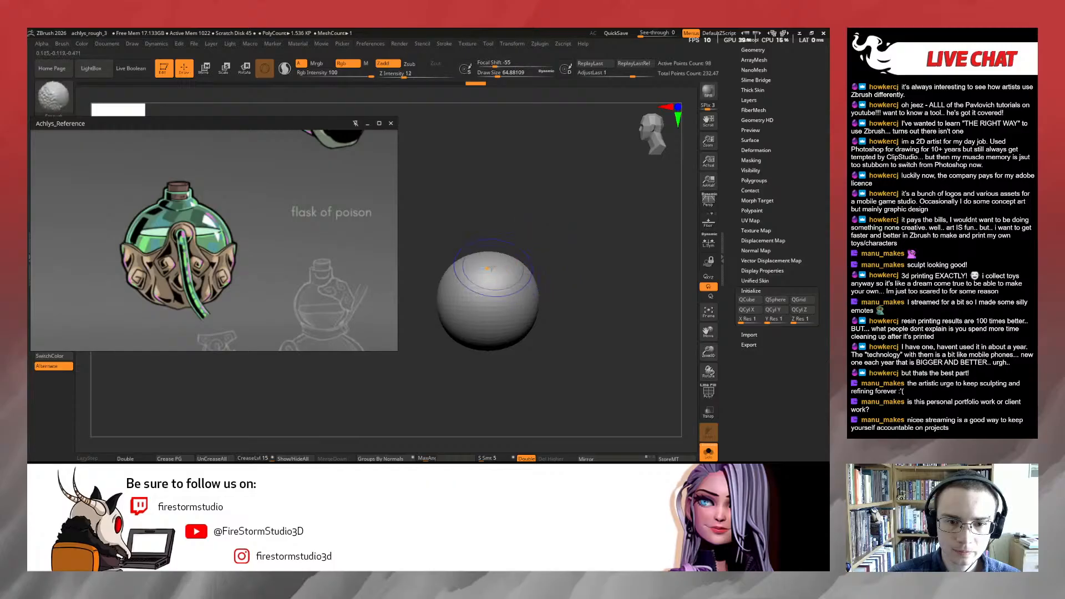
{"action": "left_click_drag", "start_coordinate": [521, 321], "coordinate": [499, 312], "text": "shift"}
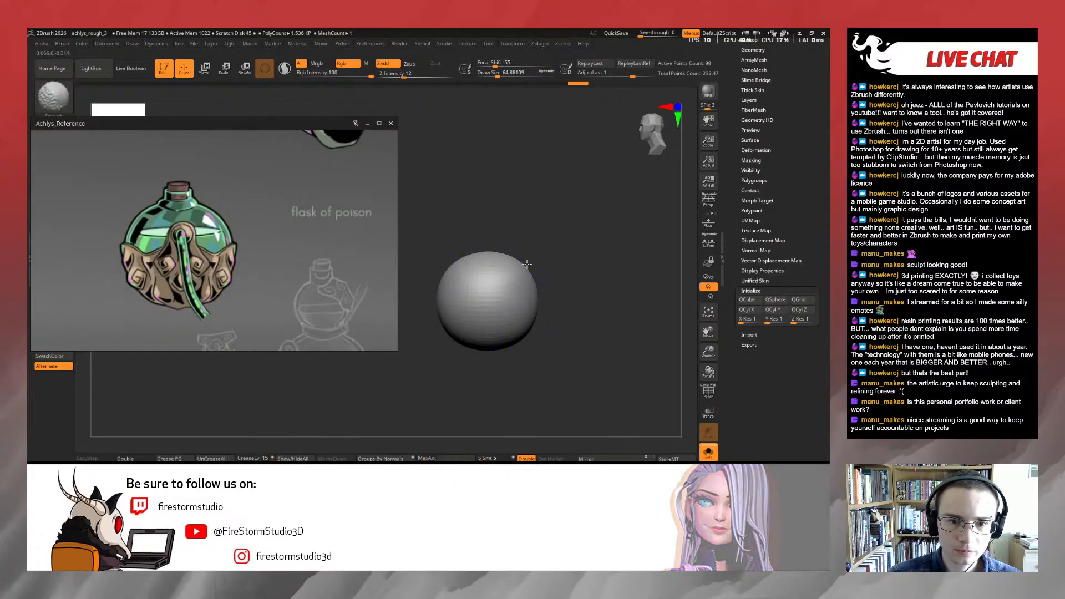
{"action": "mouse_move", "coordinate": [562, 259]}
{"action": "left_mouse_down"}
{"action": "mouse_move", "coordinate": [535, 261]}
{"action": "mouse_move", "coordinate": [575, 298]}
{"action": "left_mouse_up"}
{"action": "right_click_drag", "start_coordinate": [575, 294], "coordinate": [593, 284]}
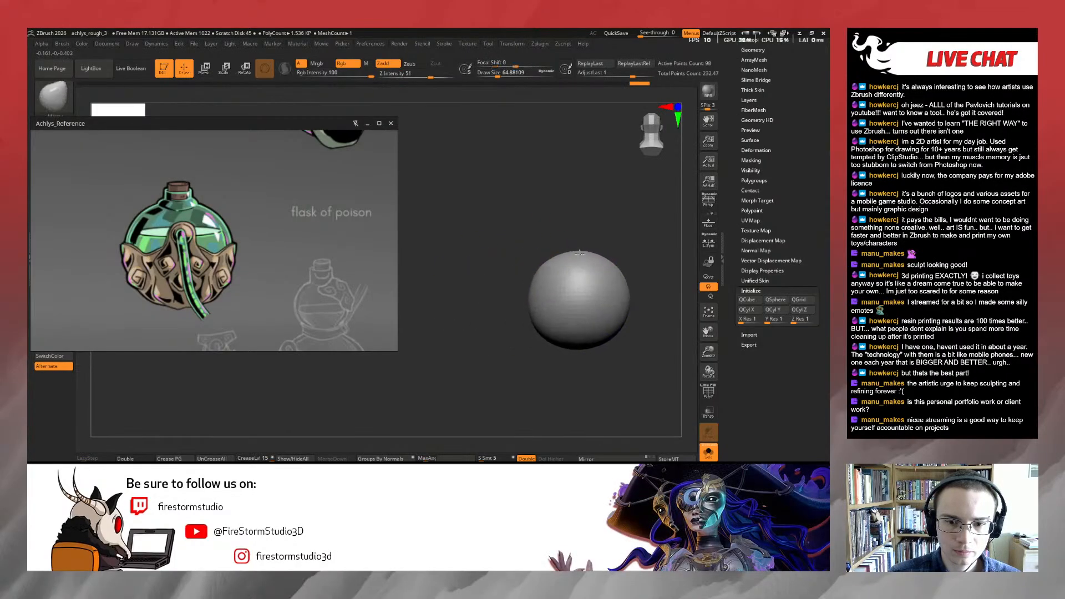
{"action": "left_click_drag", "start_coordinate": [595, 280], "coordinate": [605, 294], "text": "shift"}
{"action": "mouse_move", "coordinate": [576, 282]}
{"action": "right_mouse_down"}
{"action": "mouse_move", "coordinate": [534, 278]}
{"action": "mouse_move", "coordinate": [583, 275]}
{"action": "right_mouse_up"}
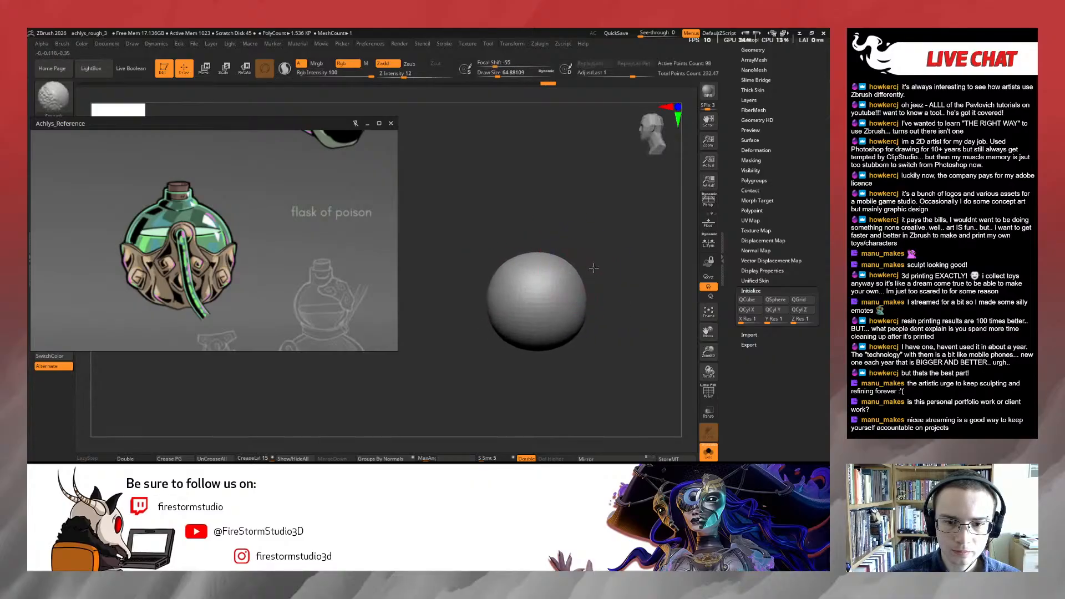
{"action": "left_click_drag", "start_coordinate": [571, 277], "coordinate": [588, 288], "text": "shift"}
{"action": "mouse_move", "coordinate": [592, 276]}
{"action": "right_mouse_down"}
{"action": "mouse_move", "coordinate": [543, 321]}
{"action": "mouse_move", "coordinate": [566, 340]}
{"action": "mouse_move", "coordinate": [577, 334]}
{"action": "mouse_move", "coordinate": [582, 291]}
{"action": "right_mouse_up"}
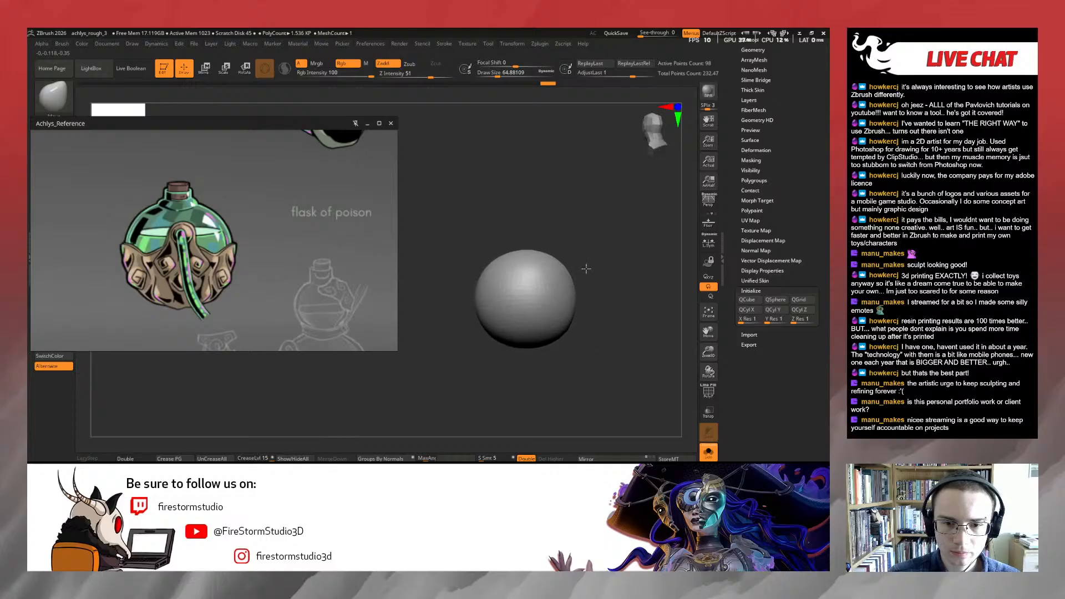
{"action": "key", "text": "shift"}
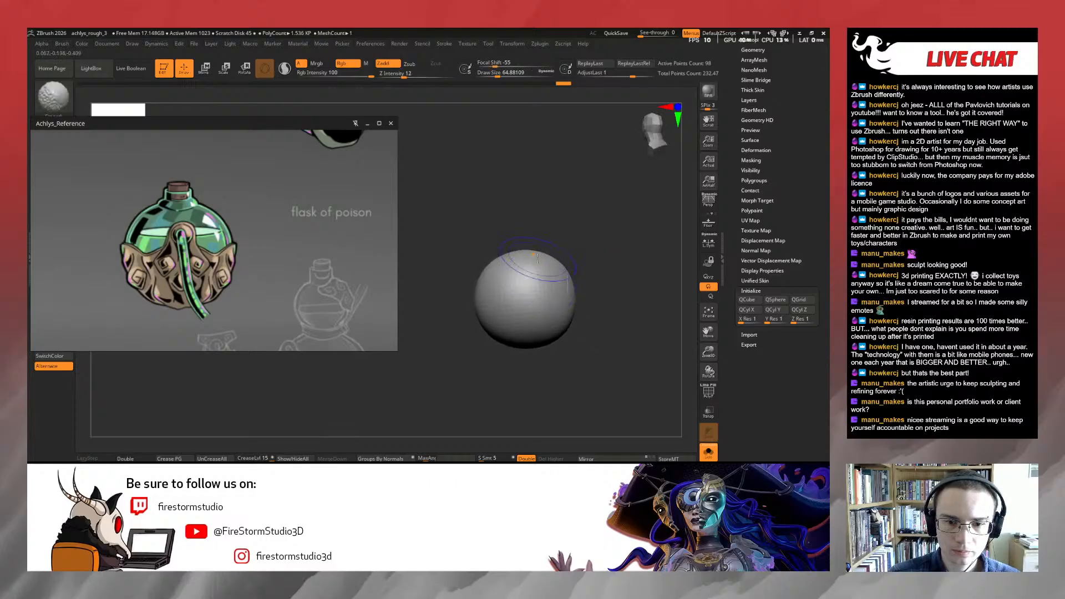
{"action": "left_click_drag", "start_coordinate": [582, 228], "coordinate": [568, 238]}
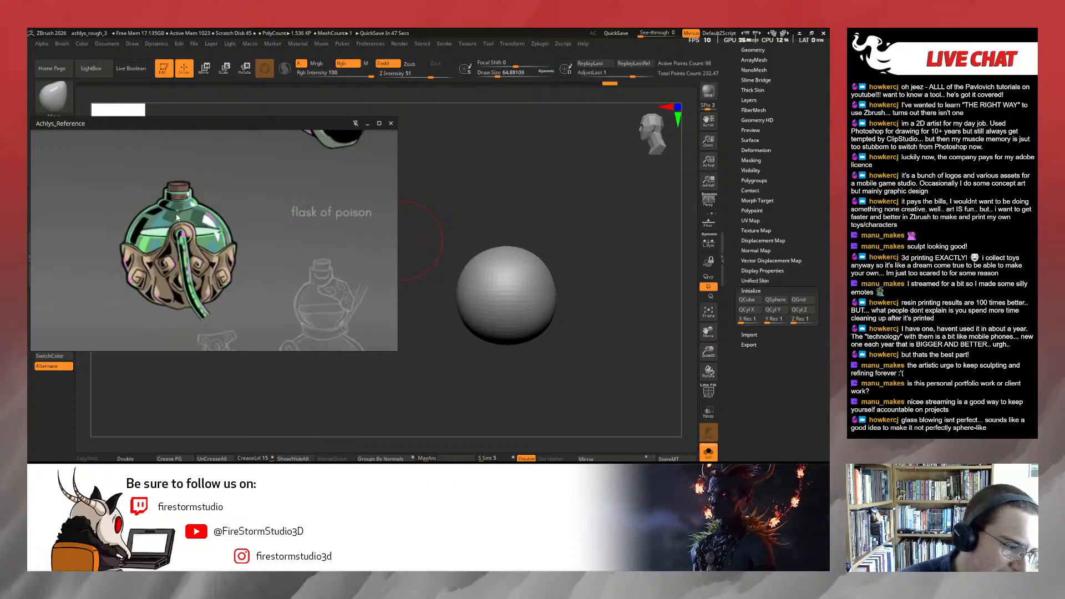
{"action": "left_click_drag", "start_coordinate": [578, 252], "coordinate": [599, 267]}
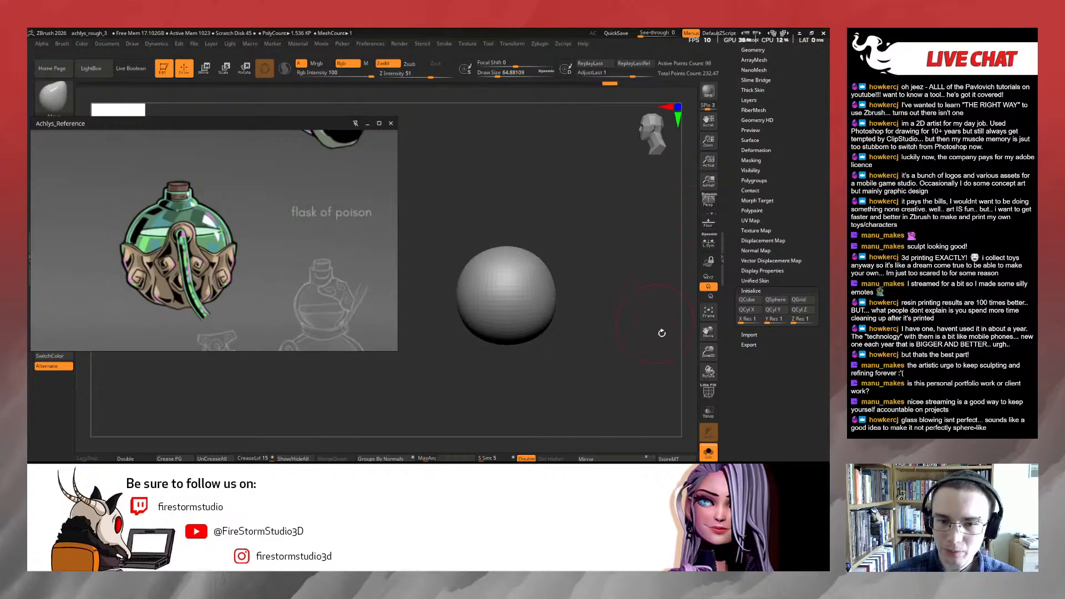
Find the ball at the end of the subtool list and duplicate it
{"action": "scroll", "coordinate": [765, 344], "scroll_direction": "up", "scroll_amount": 5}
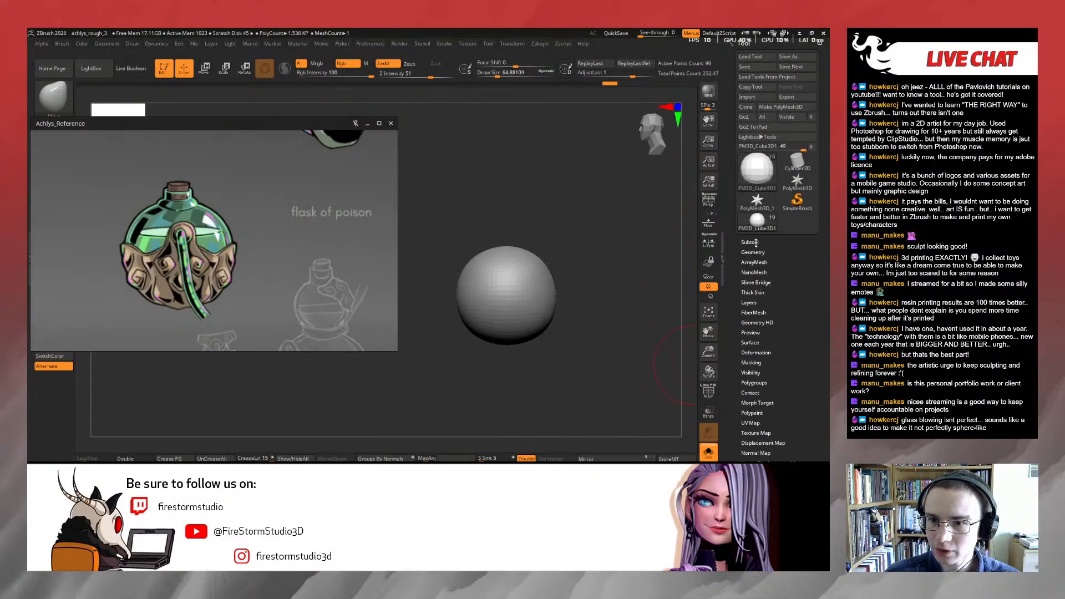
{"action": "left_click", "coordinate": [754, 242]}
{"action": "left_click", "coordinate": [752, 194]}
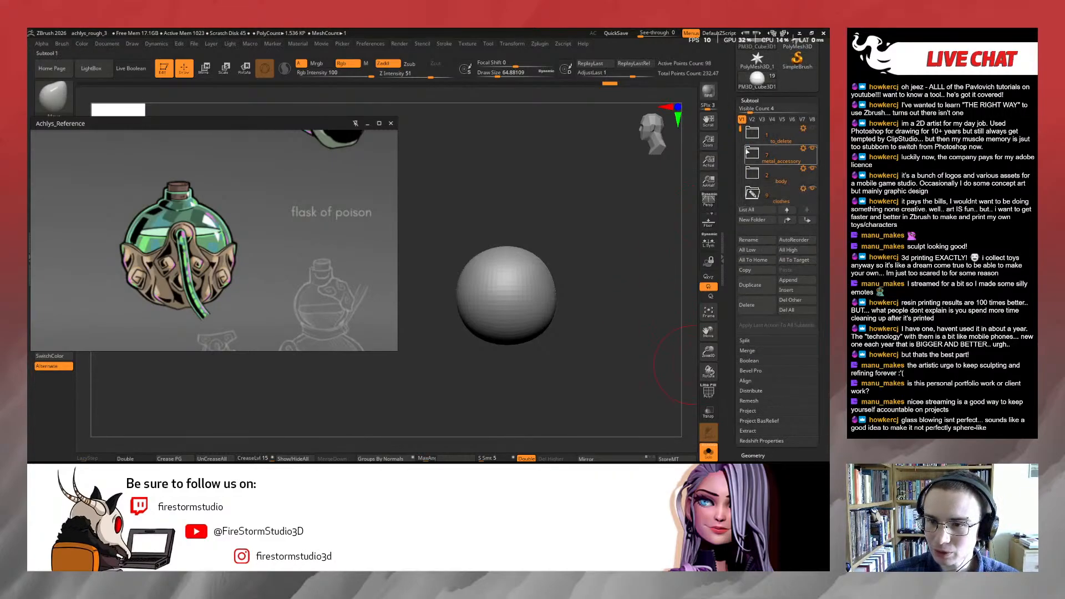
{"action": "left_click_drag", "start_coordinate": [739, 133], "coordinate": [735, 187]}
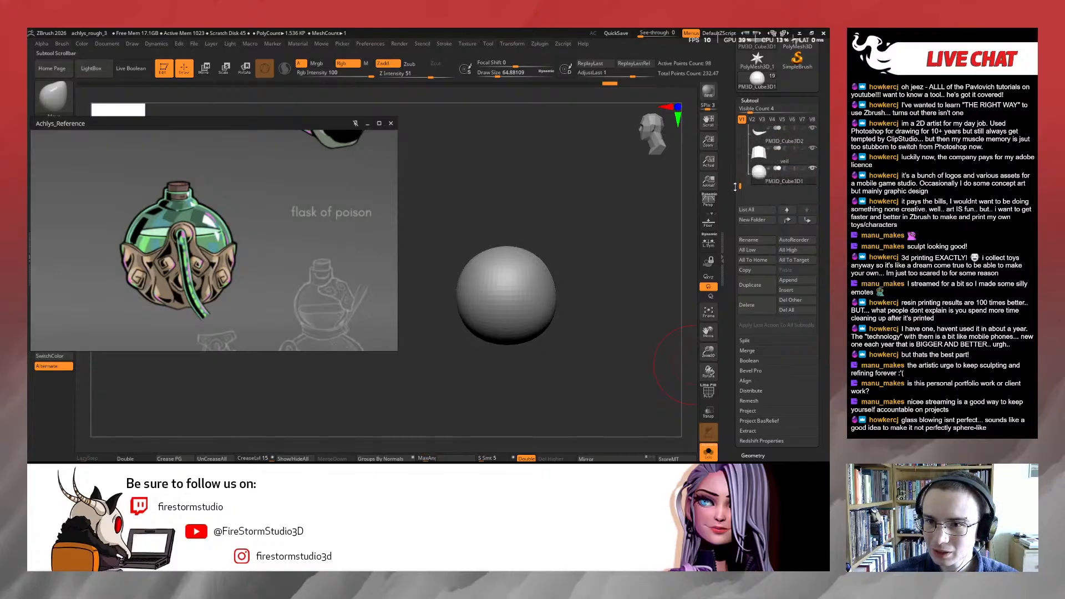
{"action": "left_click", "coordinate": [761, 285]}
Make the duplicated ball active, turn off solo mode, and hide every subtool except the two balls
{"action": "key", "text": "w"}
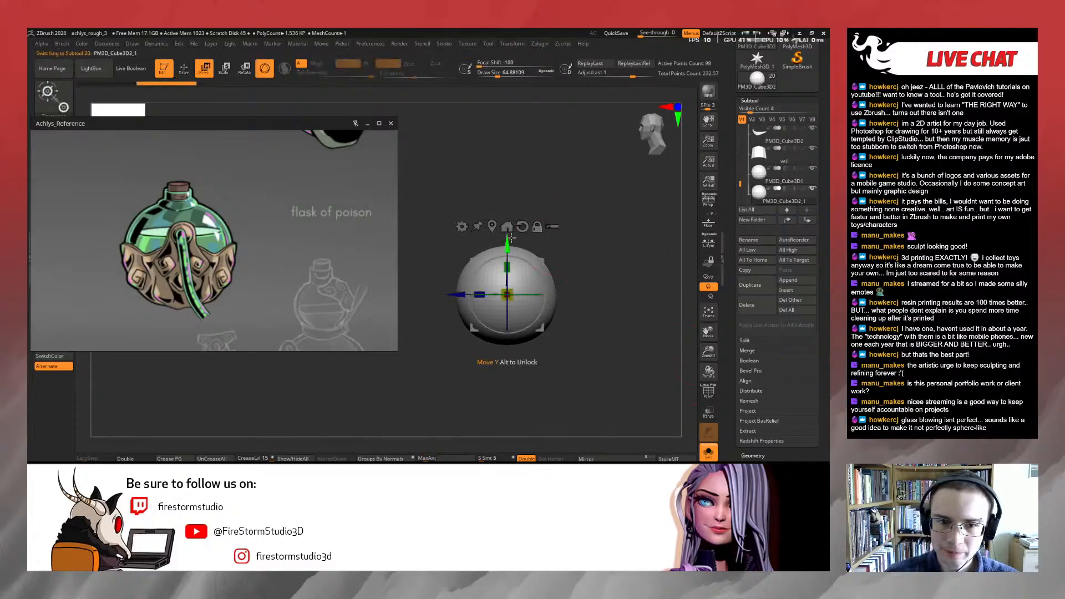
{"action": "left_click_drag", "start_coordinate": [544, 288], "coordinate": [544, 326], "text": "alt"}
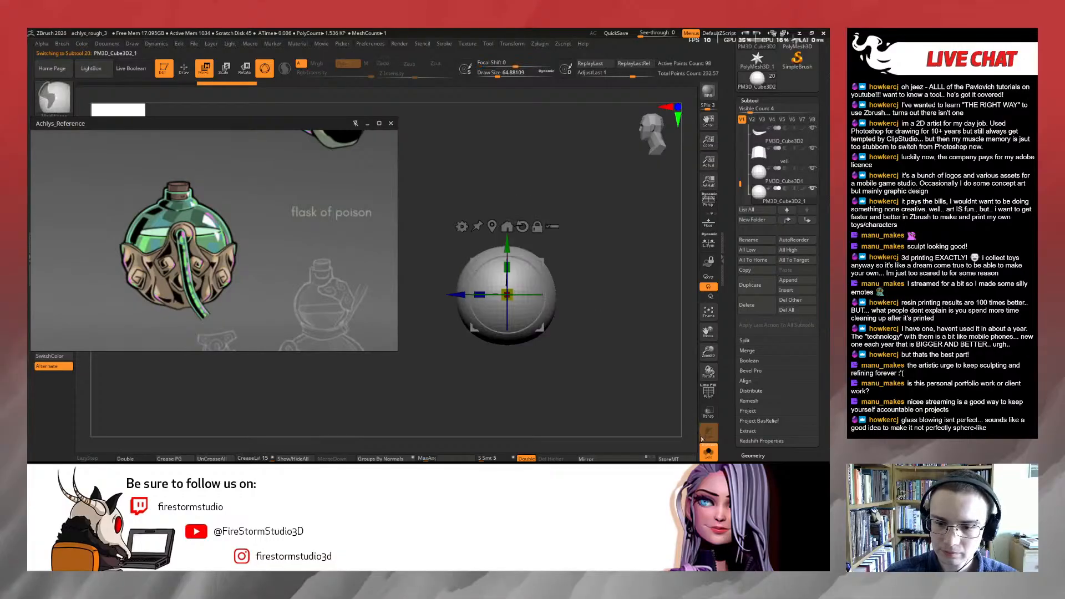
{"action": "left_click", "coordinate": [709, 452]}
{"action": "left_click", "coordinate": [812, 188]}
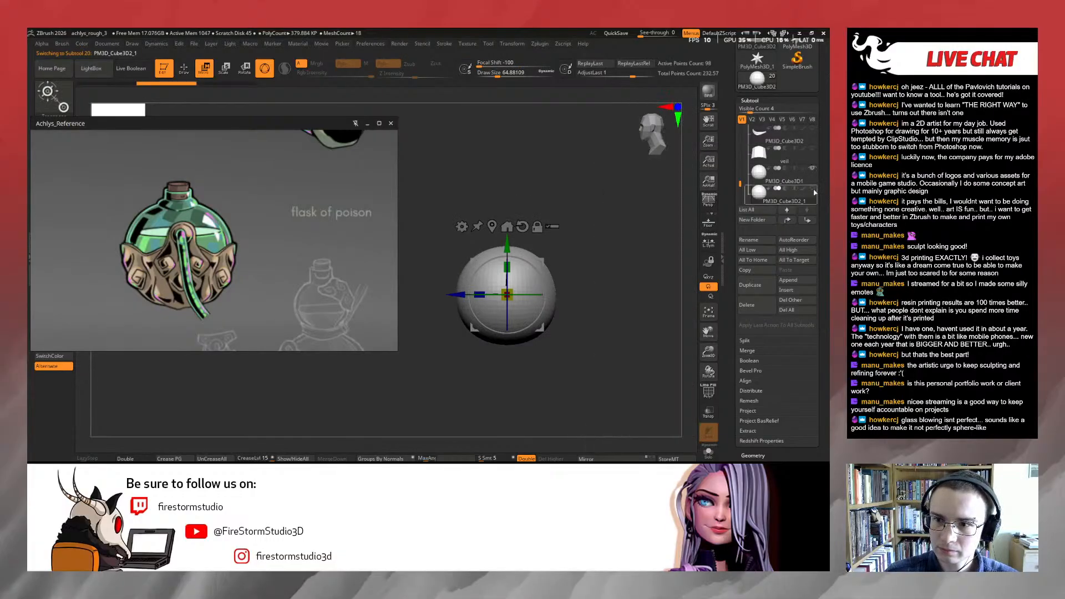
Raise the duplicated ball above the flask body and scale it down uniformly to less than half its size
{"action": "left_click_drag", "start_coordinate": [507, 244], "coordinate": [507, 183]}
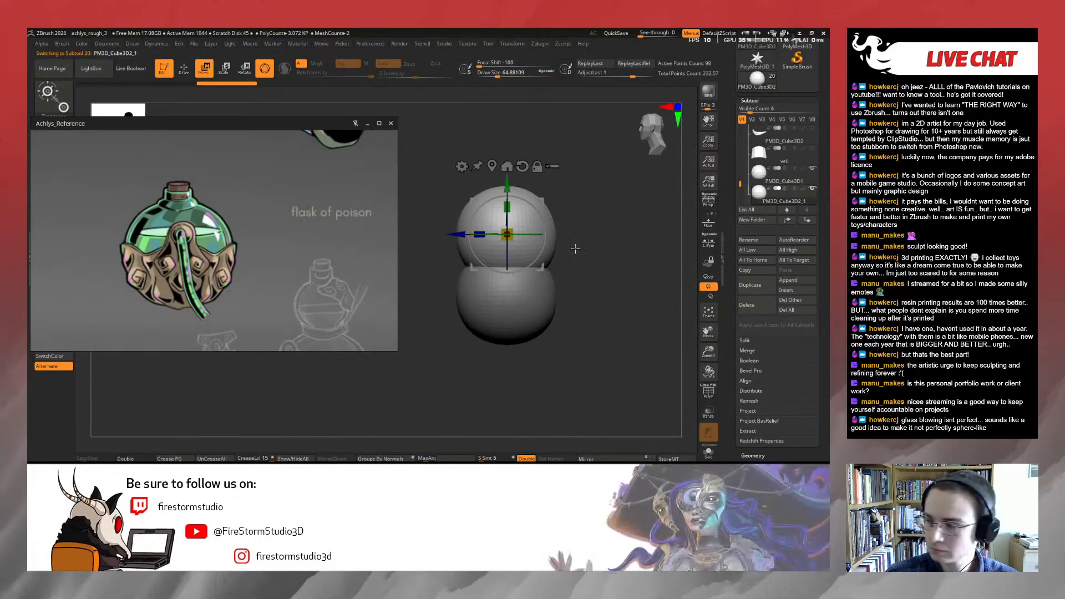
{"action": "left_click_drag", "start_coordinate": [576, 249], "coordinate": [574, 272], "text": "alt"}
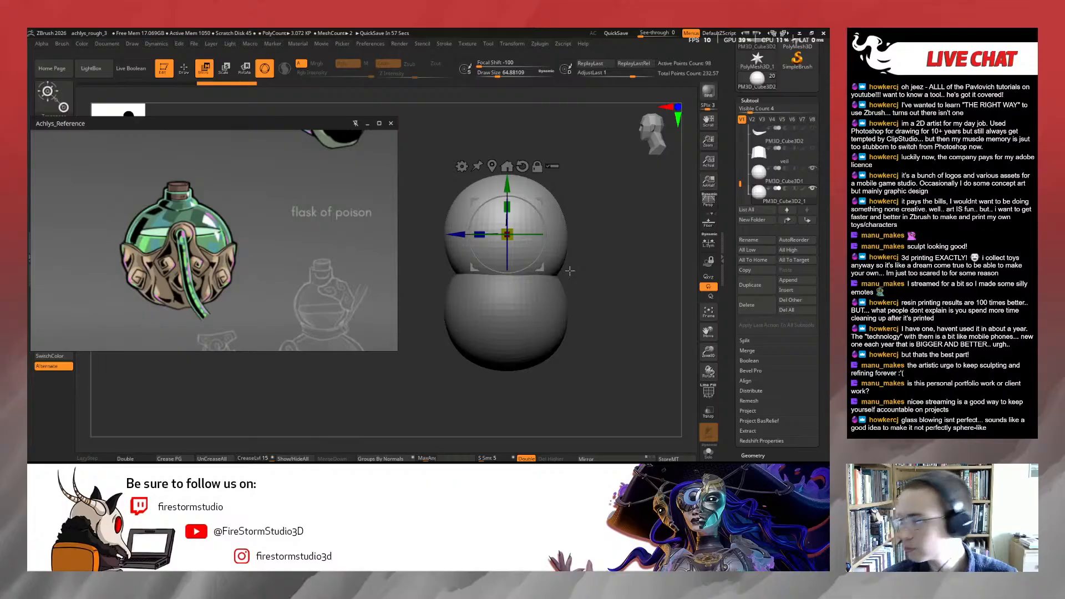
{"action": "key", "text": "r"}
{"action": "left_click_drag", "start_coordinate": [508, 235], "coordinate": [474, 236]}
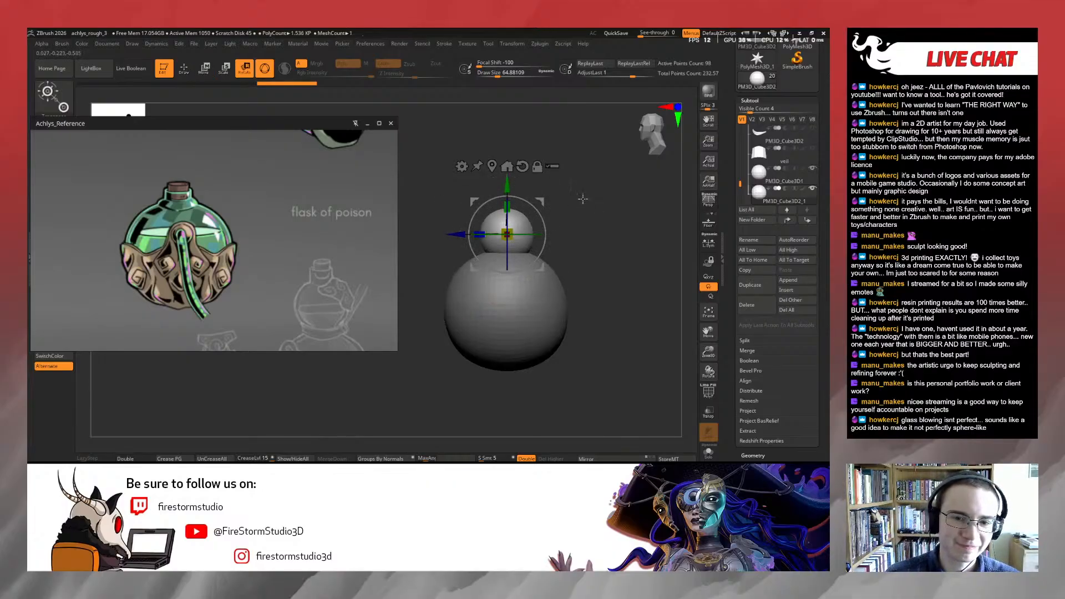
{"action": "key", "text": "ctrl+z"}
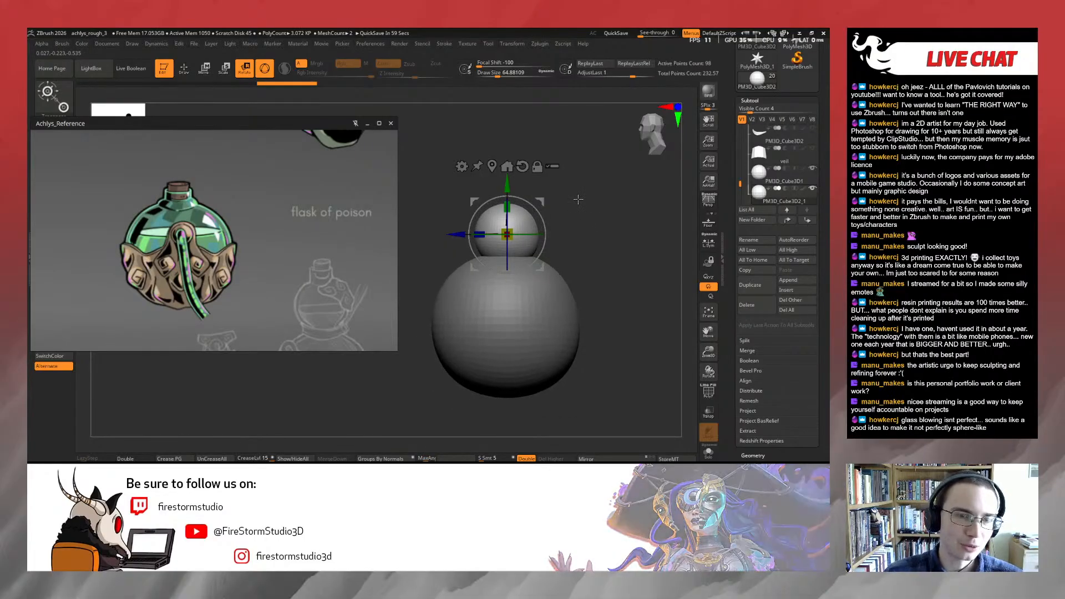
Flatten the small ball vertically, shrink it further, and lower it onto the top of the flask body as a neck
{"action": "left_click_drag", "start_coordinate": [508, 245], "coordinate": [507, 197]}
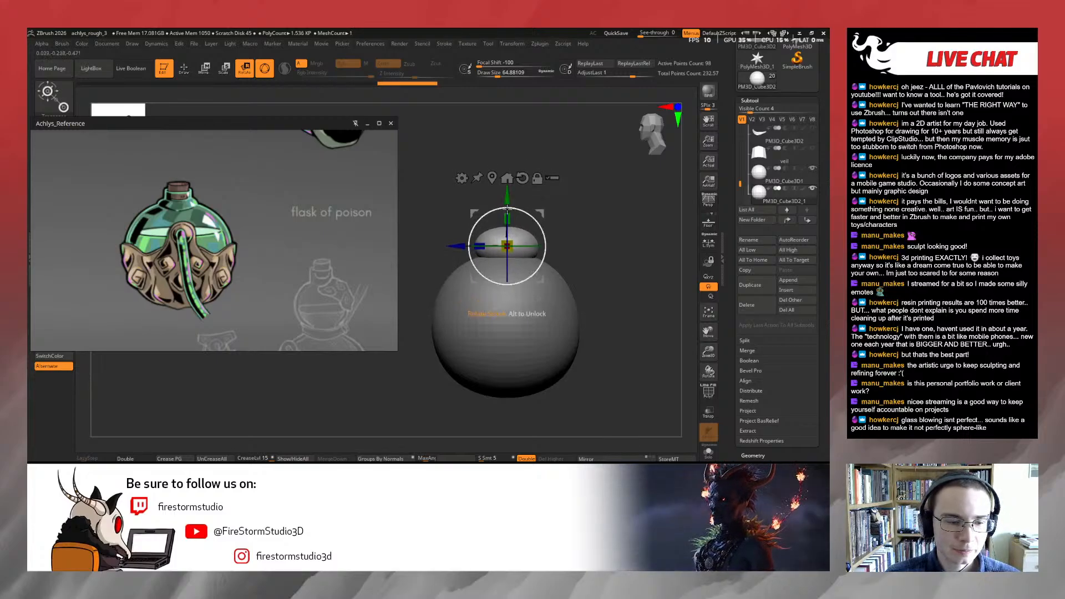
{"action": "left_click_drag", "start_coordinate": [587, 228], "coordinate": [586, 227], "text": "shift"}
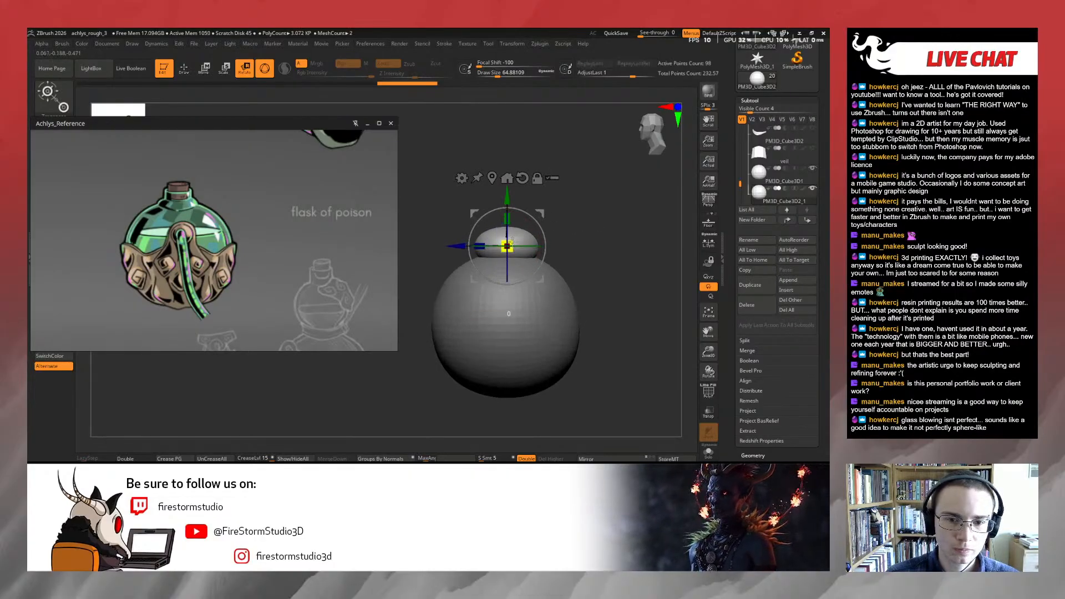
{"action": "left_click_drag", "start_coordinate": [507, 245], "coordinate": [507, 247]}
{"action": "left_click_drag", "start_coordinate": [504, 196], "coordinate": [504, 200]}
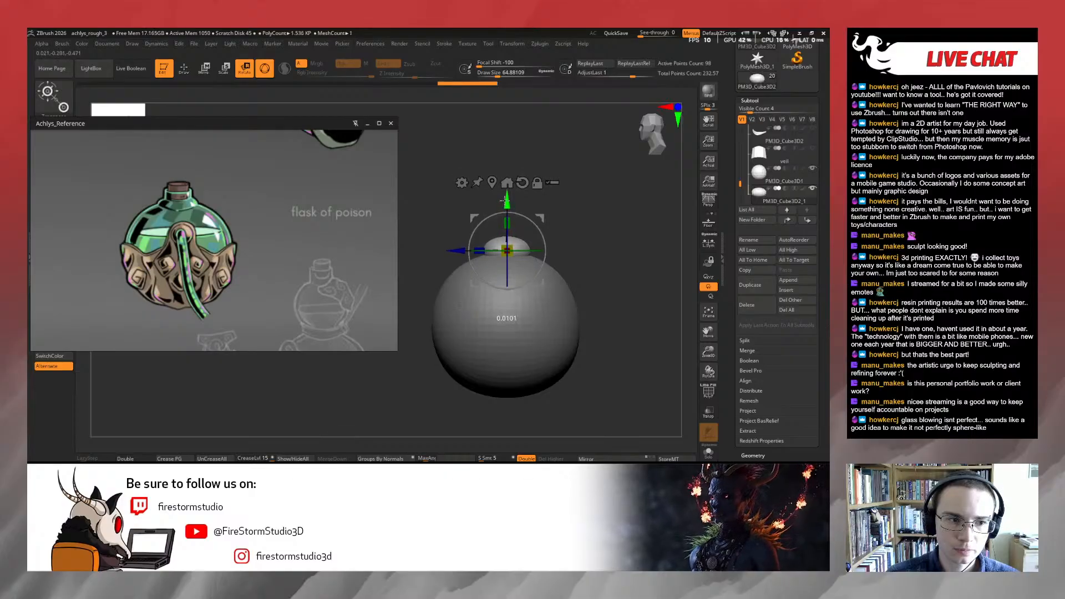
{"action": "key", "text": "q"}
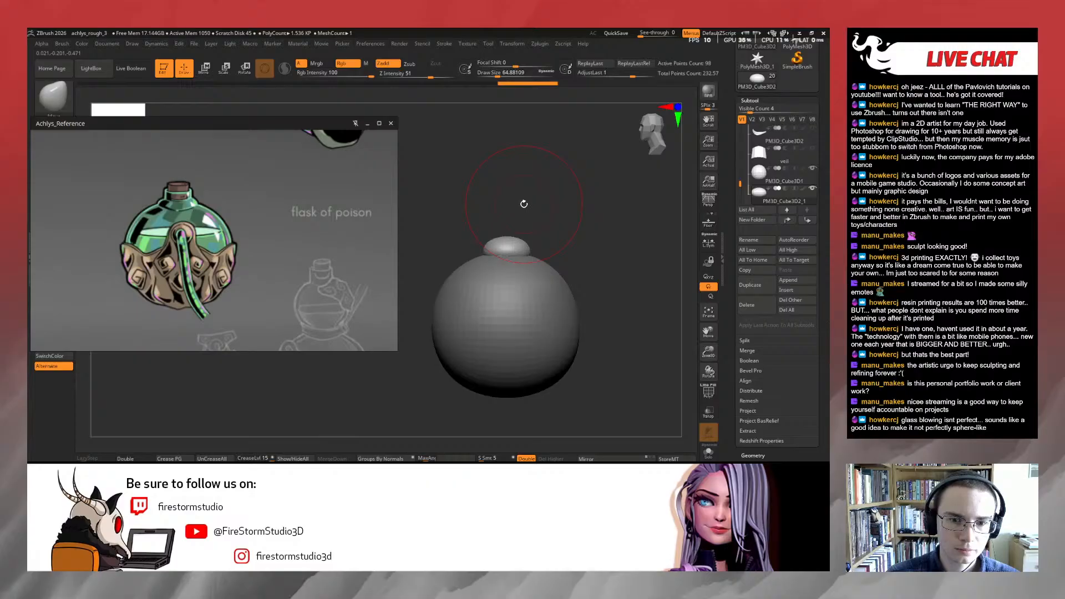
Set the Move brush's draw size to about 29 and reshape the neck piece into a flatter ring
{"action": "key", "text": "b"}
{"action": "key", "text": "m"}
{"action": "key", "text": "v"}
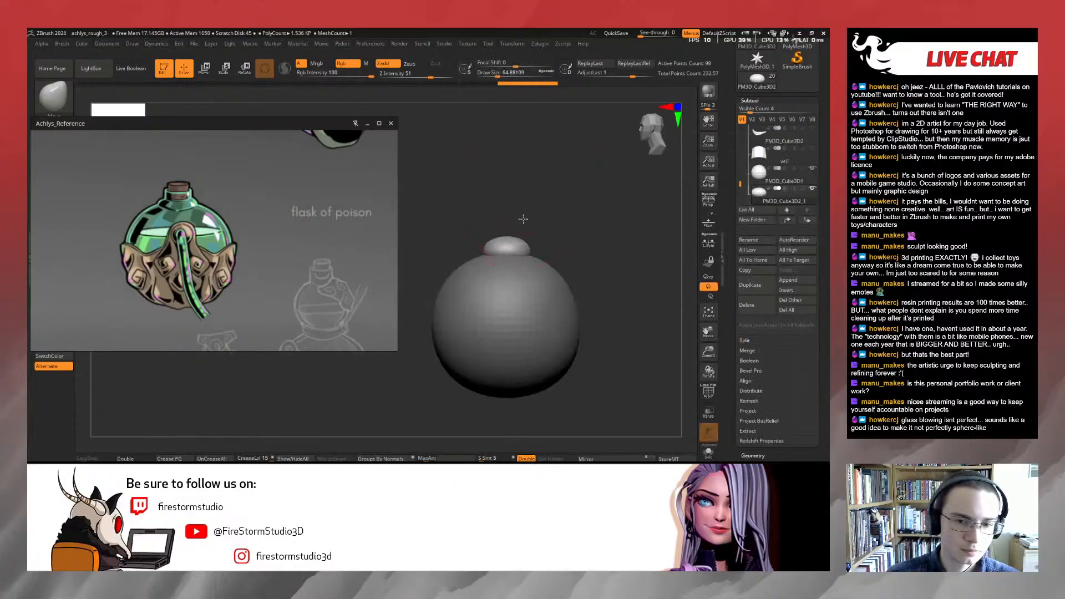
{"action": "mouse_move", "coordinate": [523, 219]}
{"action": "left_mouse_down"}
{"action": "mouse_move", "coordinate": [508, 256]}
{"action": "mouse_move", "coordinate": [505, 244]}
{"action": "mouse_move", "coordinate": [582, 169]}
{"action": "left_mouse_up"}
{"action": "key", "text": "s"}
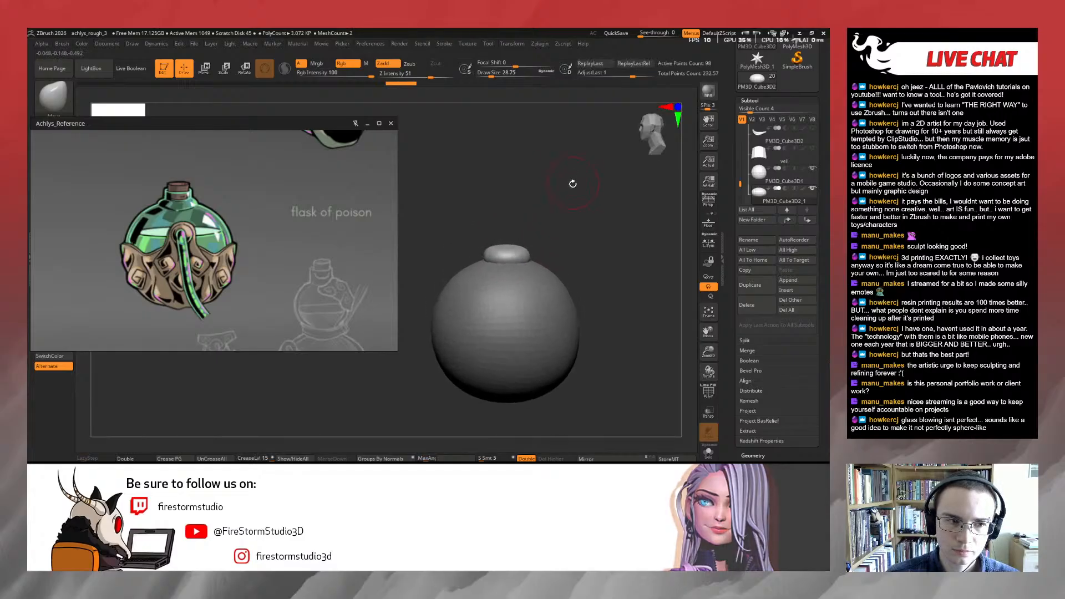
Switch the masking brush to MaskRect
{"action": "key", "text": "ctrl"}
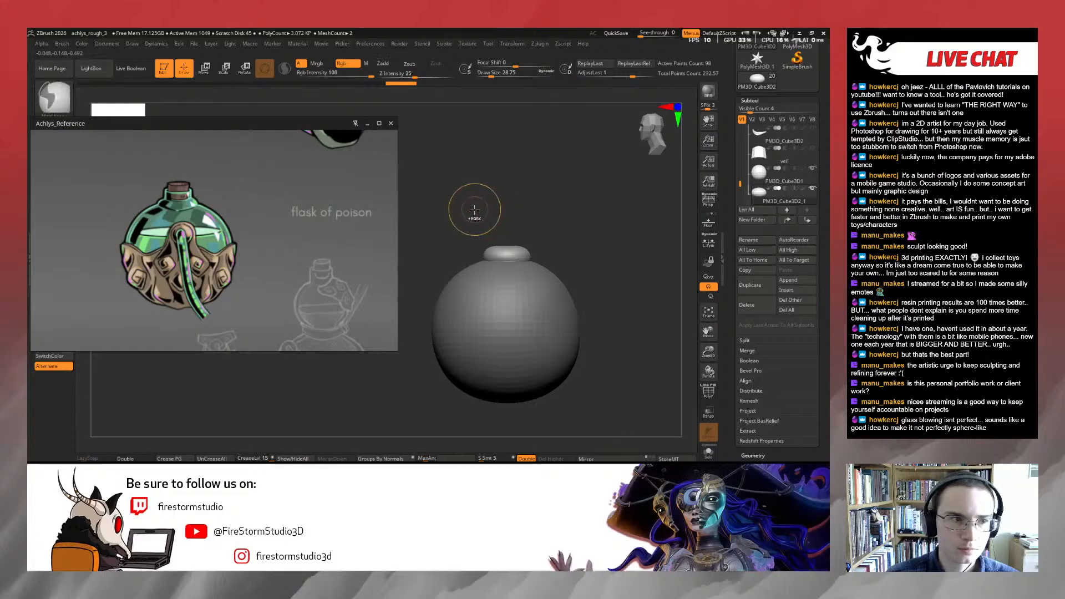
{"action": "left_click_drag", "start_coordinate": [474, 209], "coordinate": [463, 234], "text": "ctrl"}
{"action": "left_click", "coordinate": [69, 109]}
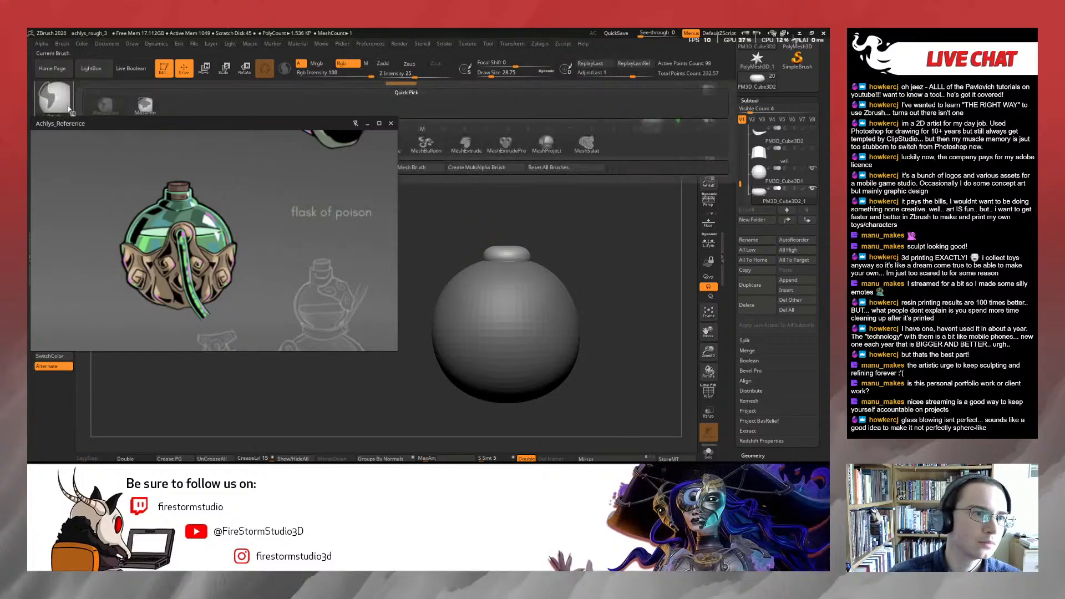
{"action": "left_click", "coordinate": [64, 109]}
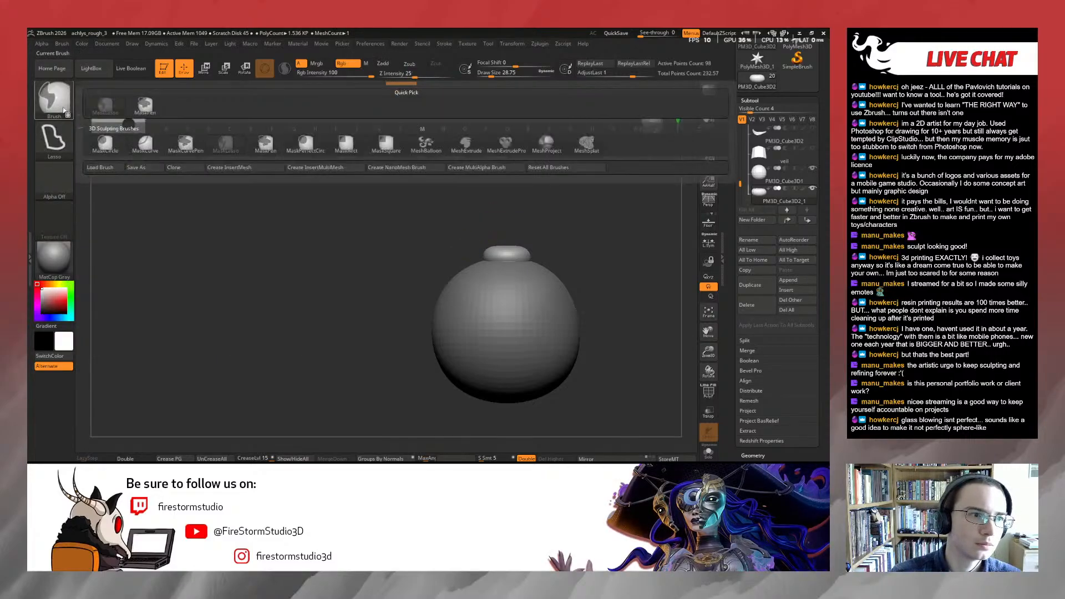
{"action": "left_click", "coordinate": [346, 142]}
Mask the upper part of the neck with a rectangle, scale the rest vertically to about 0.73, and clear the mask
{"action": "mouse_move", "coordinate": [437, 187]}
{"action": "left_mouse_down", "text": "ctrl"}
{"action": "mouse_move", "coordinate": [466, 215]}
{"action": "mouse_move", "coordinate": [551, 251]}
{"action": "left_mouse_up", "text": "ctrl"}
{"action": "key", "text": "r"}
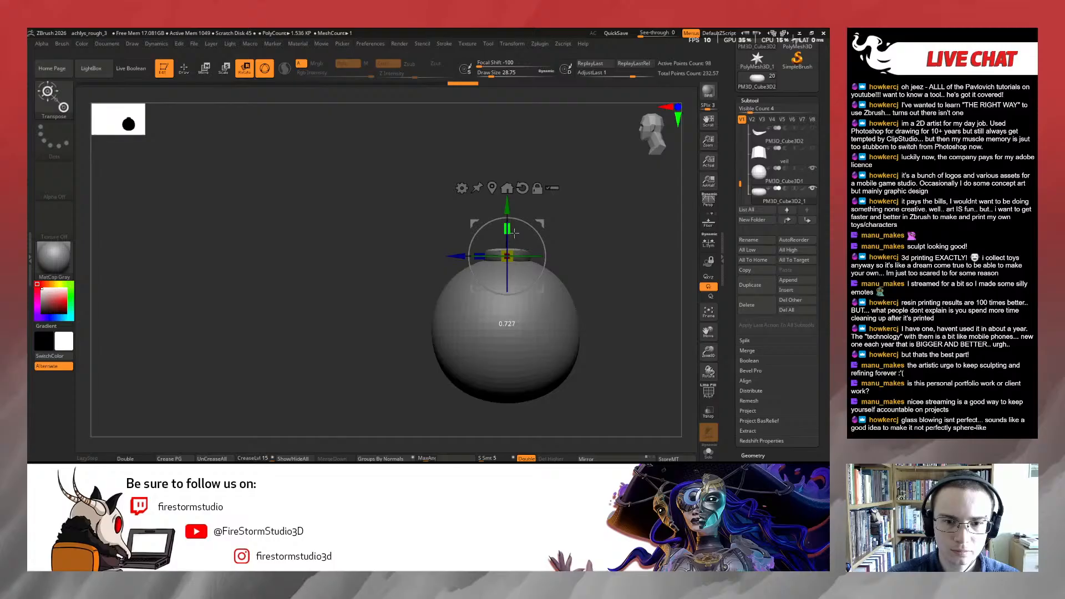
{"action": "left_click_drag", "start_coordinate": [549, 209], "coordinate": [559, 216], "text": "ctrl"}
{"action": "mouse_move", "coordinate": [571, 213]}
{"action": "left_mouse_down"}
{"action": "mouse_move", "coordinate": [590, 233]}
{"action": "mouse_move", "coordinate": [588, 265]}
{"action": "mouse_move", "coordinate": [590, 203]}
{"action": "left_mouse_up"}
{"action": "key", "text": "q"}
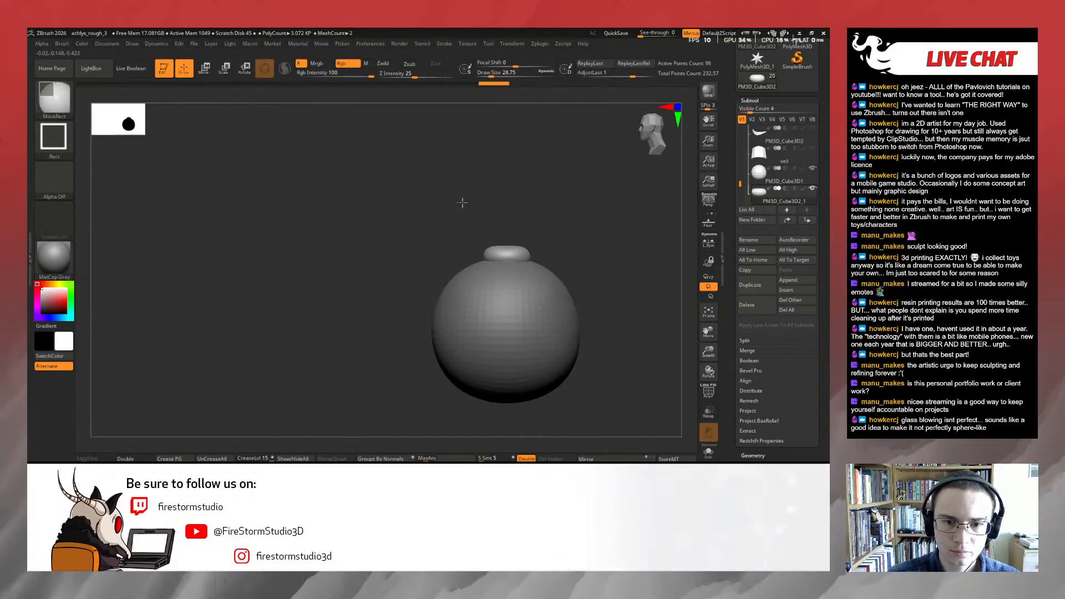
Mask the neck's upper part again, scale the unmasked part vertically to about 0.83, and clear the mask
{"action": "left_click_drag", "start_coordinate": [462, 203], "coordinate": [537, 235], "text": "ctrl+shift"}
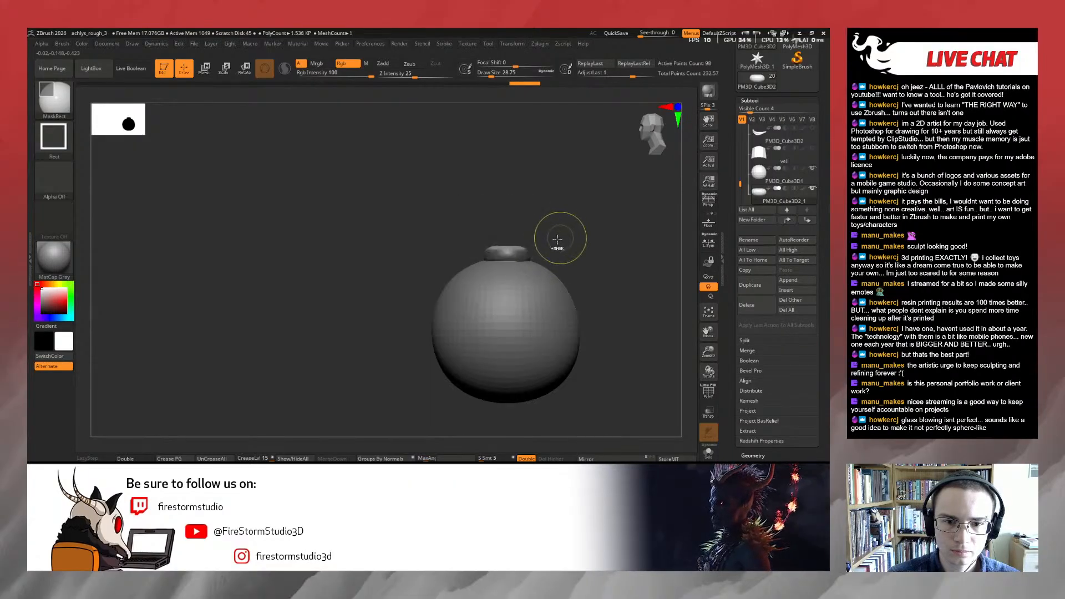
{"action": "key", "text": "r"}
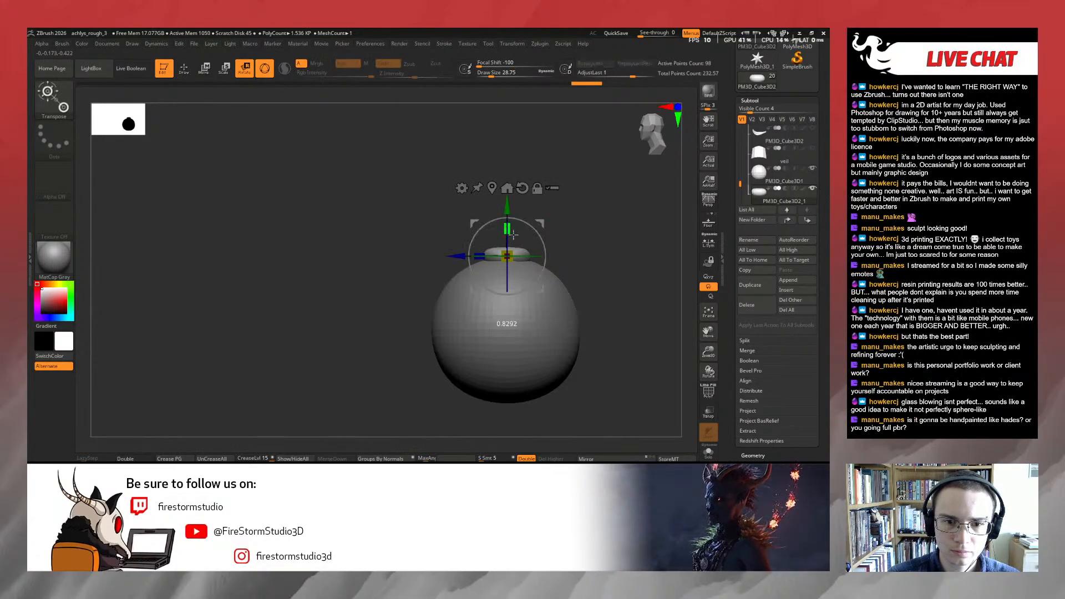
{"action": "key", "text": "q"}
{"action": "mouse_move", "coordinate": [558, 219]}
{"action": "left_mouse_down"}
{"action": "mouse_move", "coordinate": [566, 304]}
{"action": "mouse_move", "coordinate": [574, 290]}
{"action": "mouse_move", "coordinate": [563, 233]}
{"action": "mouse_move", "coordinate": [551, 231]}
{"action": "left_mouse_up"}
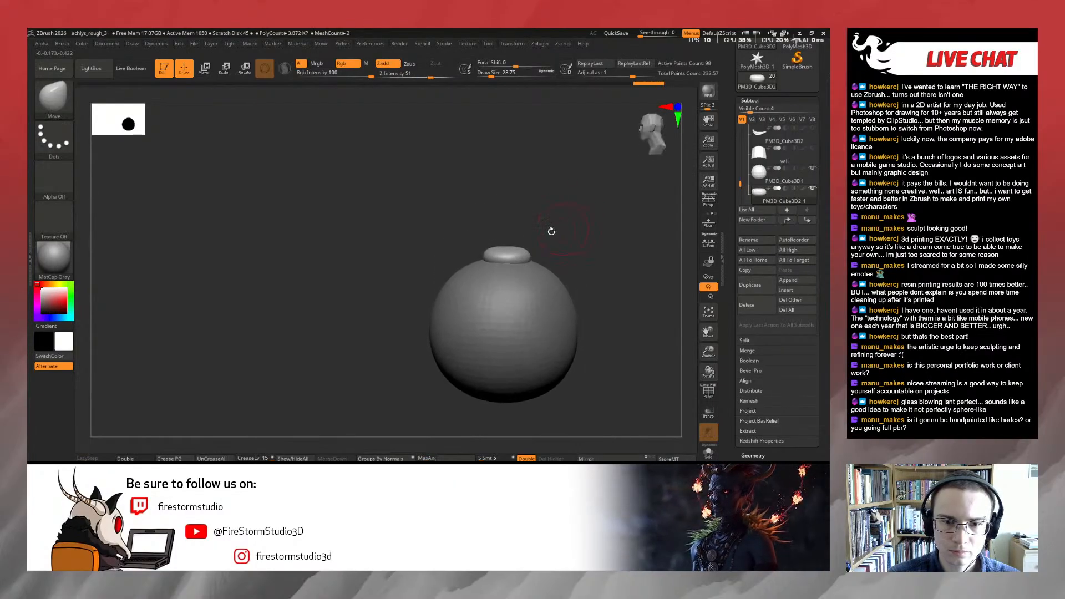
Bring back the Achlys_Reference window and save the project
{"action": "key", "text": "super"}
{"action": "left_click", "coordinate": [233, 470]}
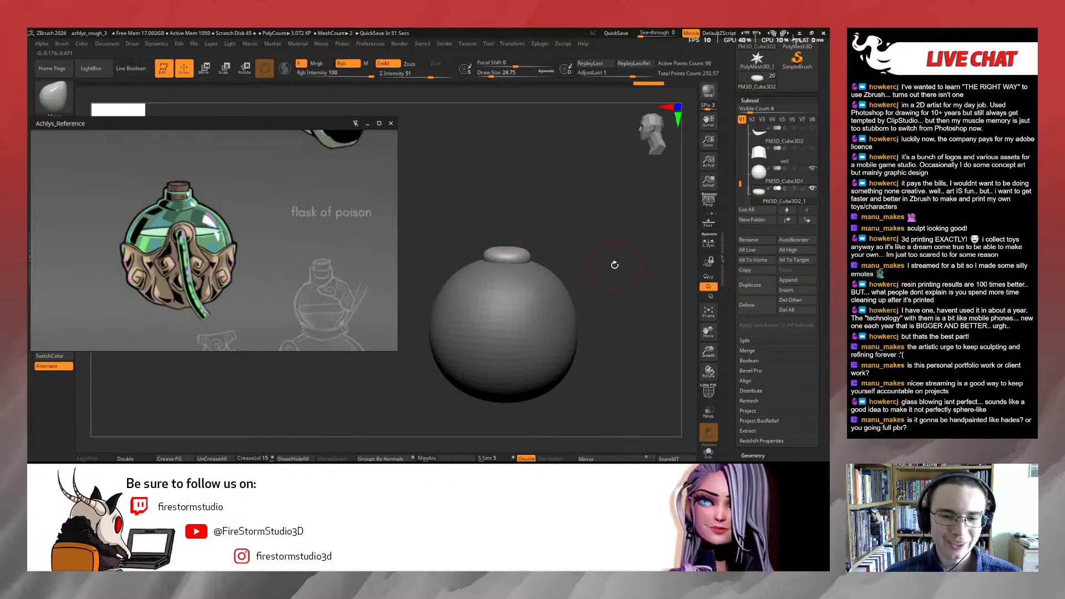
{"action": "key", "text": "ctrl+s"}
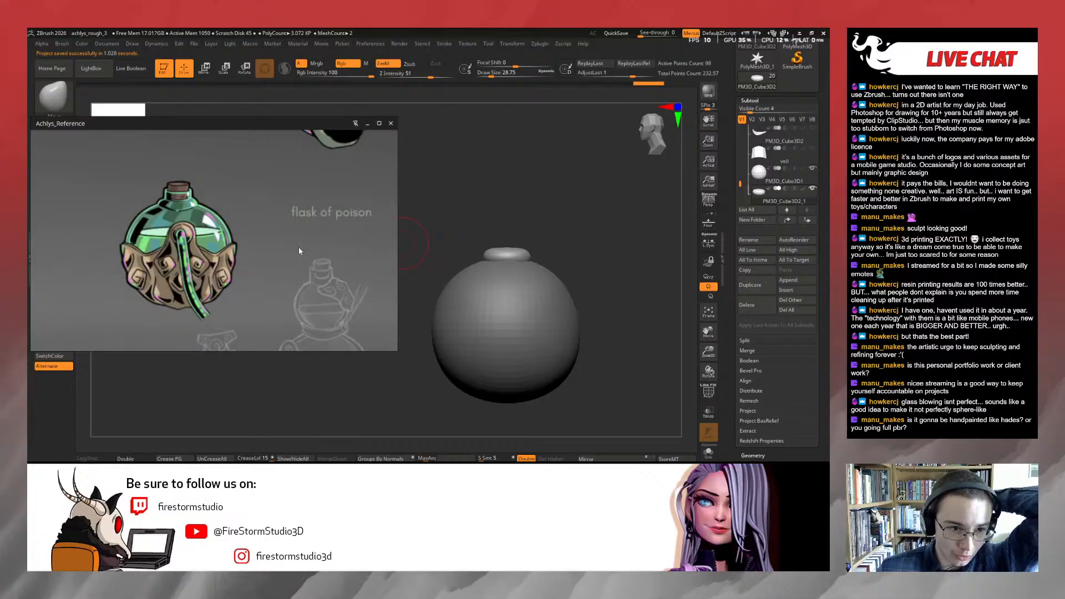
Browse the reference board to examine the red-clad warrior turnaround and the purple-robed lyre player from the Hades models
{"action": "scroll", "coordinate": [299, 247], "scroll_direction": "down", "scroll_amount": 5}
{"action": "scroll", "coordinate": [283, 244], "scroll_direction": "up", "scroll_amount": 2}
{"action": "middle_click_drag", "start_coordinate": [178, 185], "coordinate": [194, 307]}
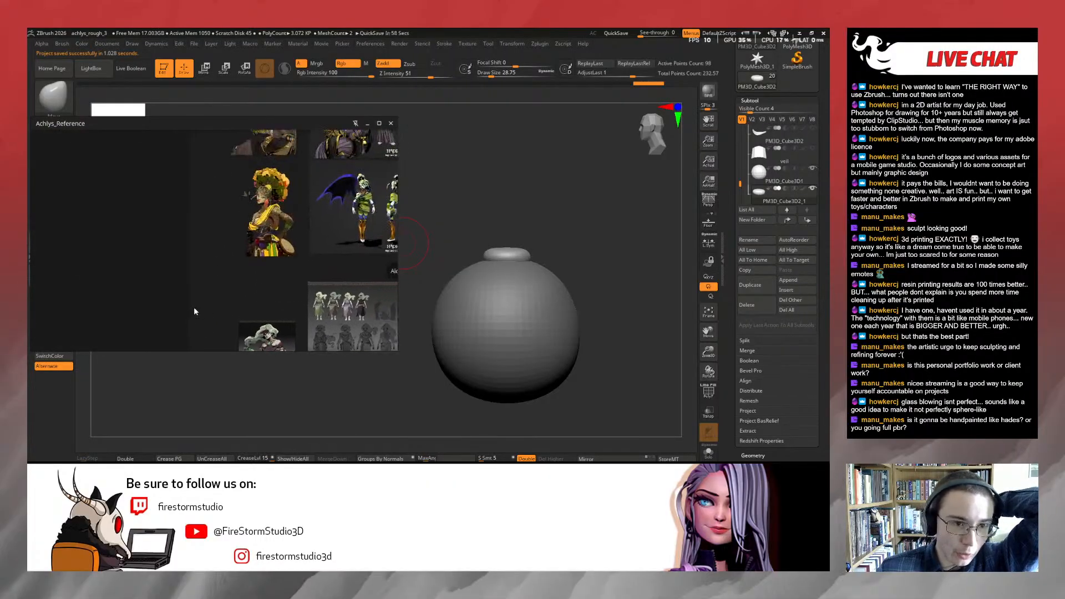
{"action": "middle_click_drag", "start_coordinate": [341, 178], "coordinate": [214, 266]}
{"action": "scroll", "coordinate": [259, 218], "scroll_direction": "up", "scroll_amount": 3}
{"action": "middle_click_drag", "start_coordinate": [270, 194], "coordinate": [207, 257]}
{"action": "middle_click_drag", "start_coordinate": [299, 177], "coordinate": [202, 328]}
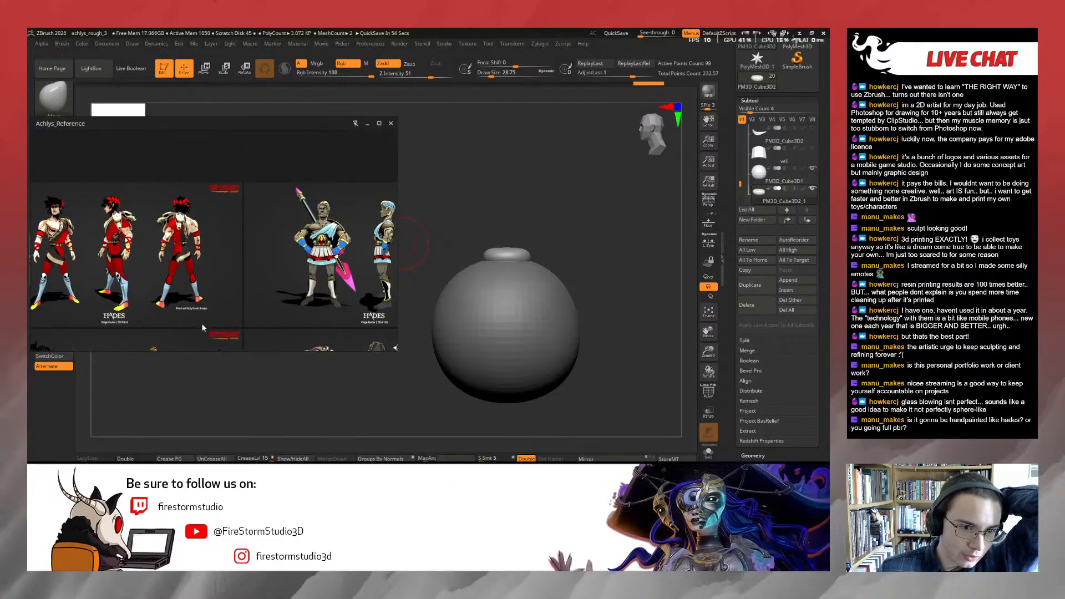
{"action": "middle_click_drag", "start_coordinate": [202, 328], "coordinate": [272, 328]}
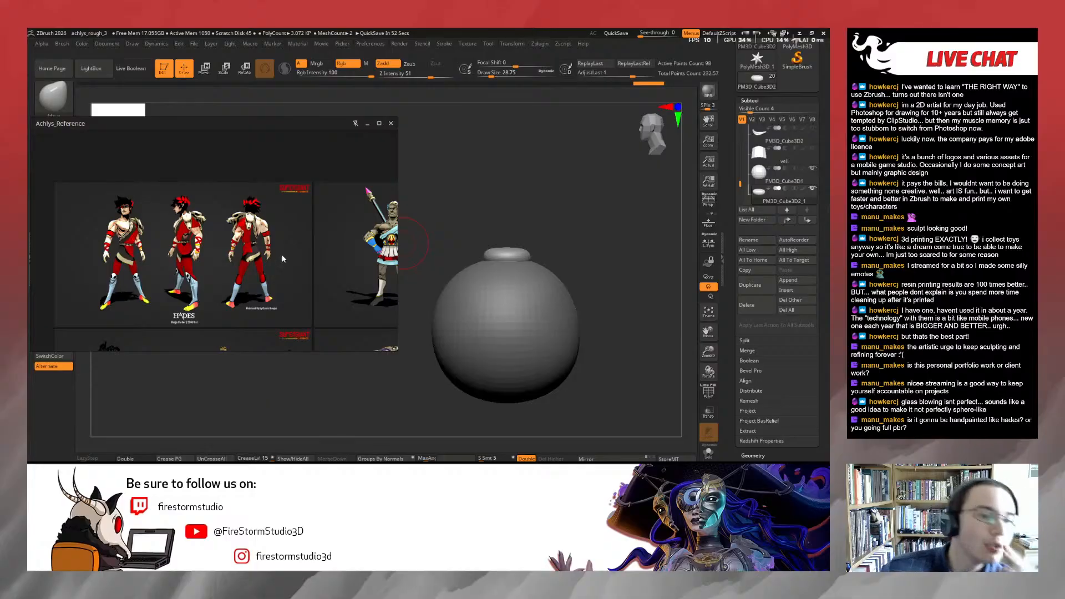
{"action": "scroll", "coordinate": [140, 240], "scroll_direction": "up", "scroll_amount": 2}
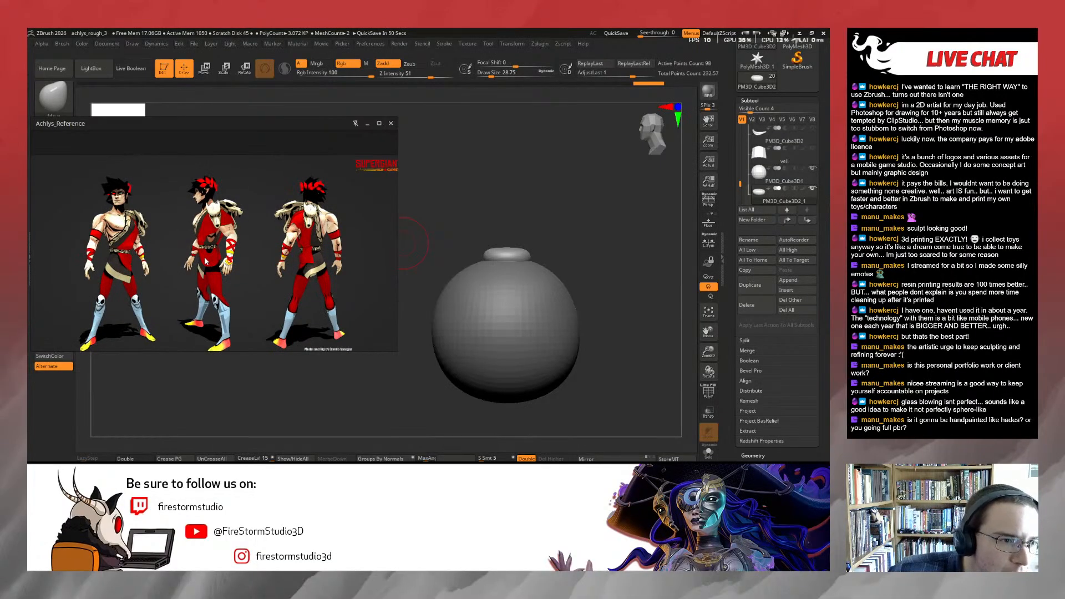
{"action": "scroll", "coordinate": [203, 261], "scroll_direction": "down", "scroll_amount": 2}
{"action": "middle_click_drag", "start_coordinate": [203, 261], "coordinate": [243, 104]}
{"action": "scroll", "coordinate": [195, 197], "scroll_direction": "up", "scroll_amount": 3}
{"action": "middle_click_drag", "start_coordinate": [354, 238], "coordinate": [257, 231]}
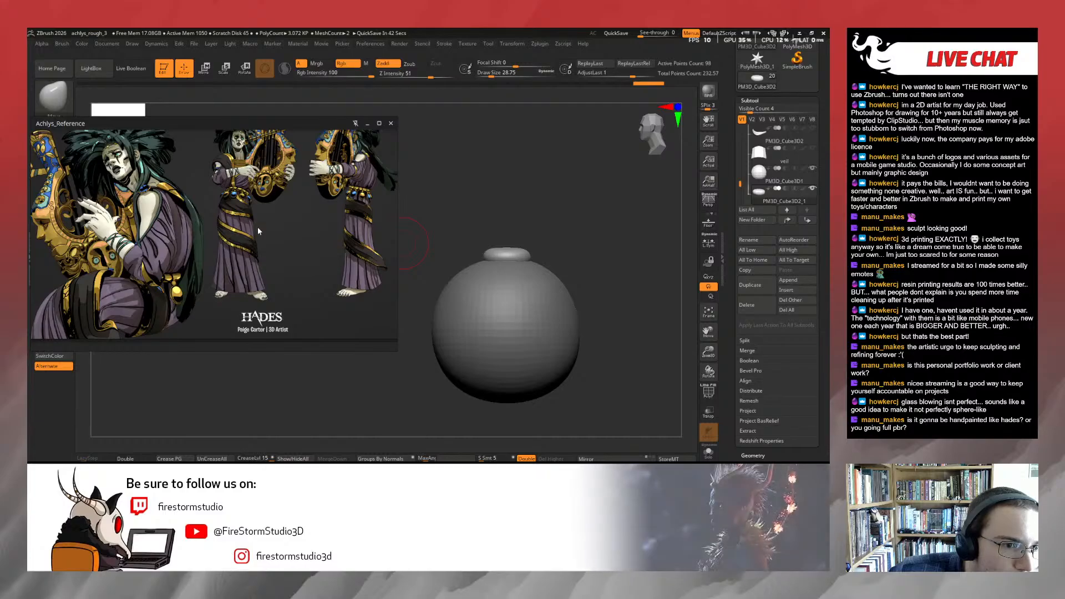
Examine the winged, green-robed sword-bearing and scythe-bearing character turnarounds on the reference board
{"action": "scroll", "coordinate": [294, 257], "scroll_direction": "down", "scroll_amount": 4}
{"action": "middle_click_drag", "start_coordinate": [344, 327], "coordinate": [311, 278]}
{"action": "scroll", "coordinate": [311, 279], "scroll_direction": "up", "scroll_amount": 3}
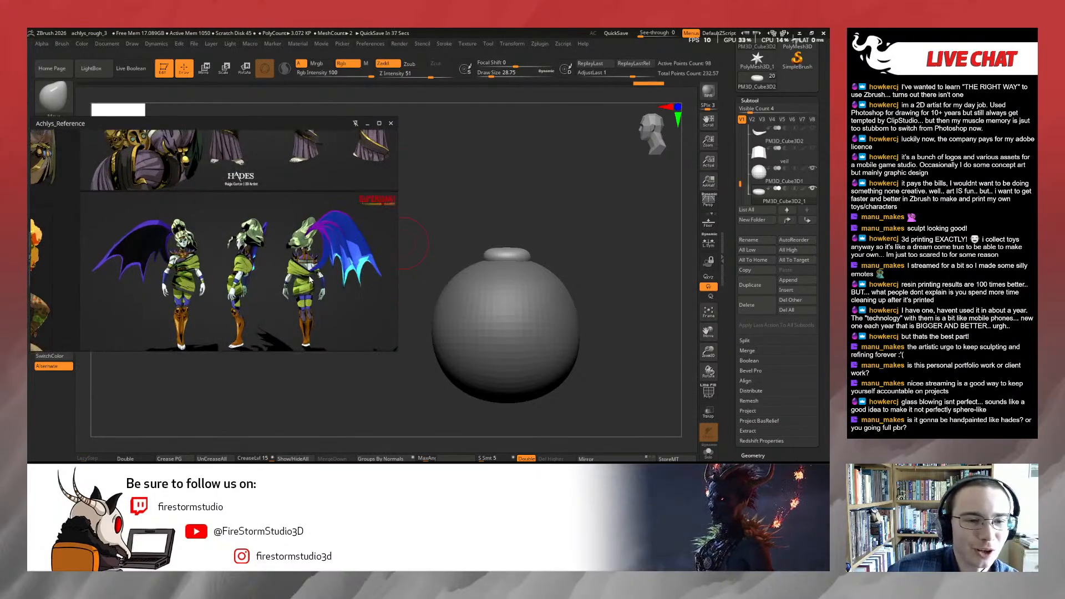
{"action": "scroll", "coordinate": [311, 280], "scroll_direction": "down", "scroll_amount": 4}
{"action": "middle_click_drag", "start_coordinate": [310, 281], "coordinate": [158, 249]}
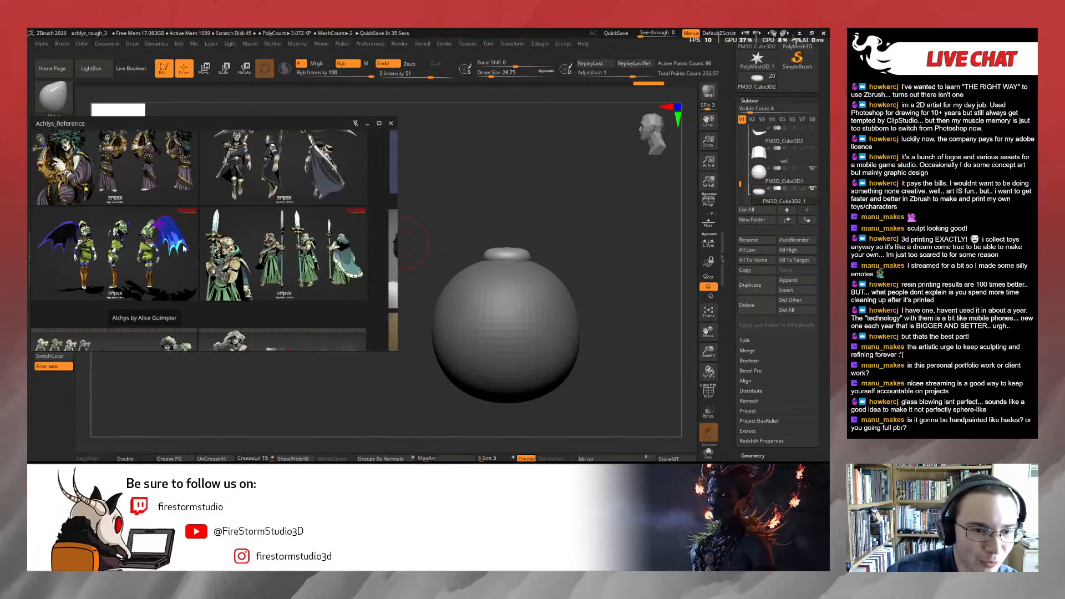
{"action": "scroll", "coordinate": [198, 326], "scroll_direction": "up", "scroll_amount": 3}
{"action": "scroll", "coordinate": [204, 252], "scroll_direction": "up", "scroll_amount": 1}
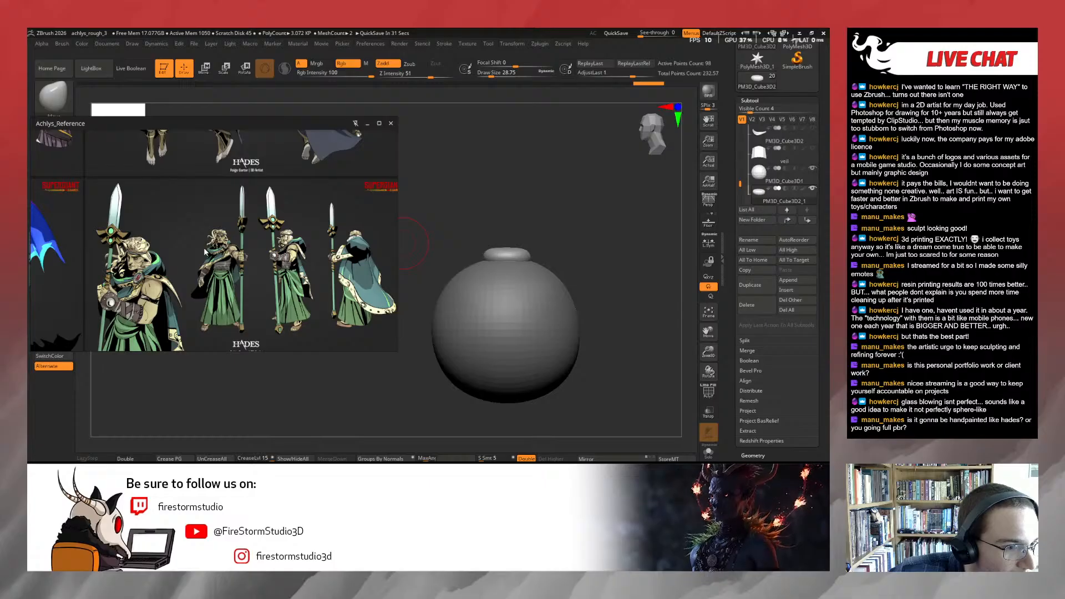
{"action": "scroll", "coordinate": [204, 251], "scroll_direction": "down", "scroll_amount": 3}
{"action": "middle_click_drag", "start_coordinate": [204, 251], "coordinate": [208, 321]}
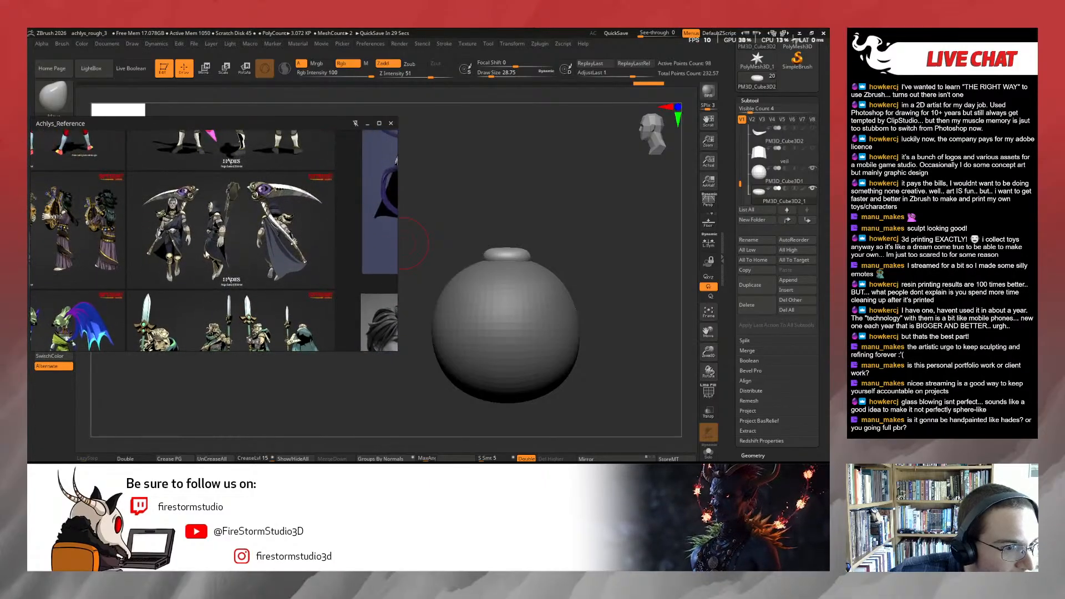
{"action": "scroll", "coordinate": [224, 219], "scroll_direction": "up", "scroll_amount": 3}
{"action": "middle_click_drag", "start_coordinate": [254, 222], "coordinate": [241, 232]}
{"action": "scroll", "coordinate": [241, 234], "scroll_direction": "up", "scroll_amount": 1}
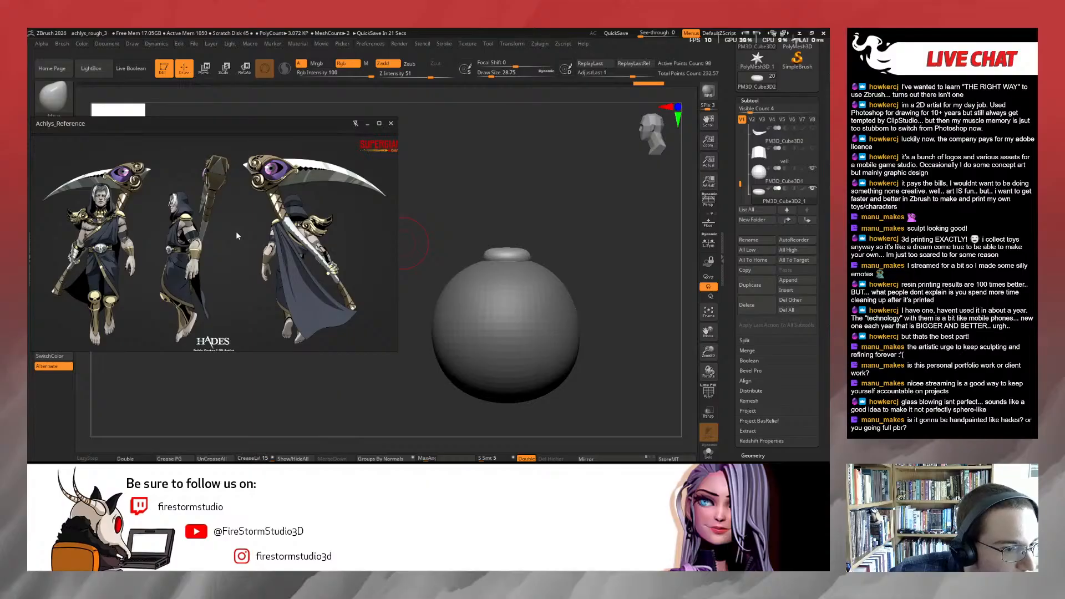
Bring the reference board back to a close view of the flask of poison concept
{"action": "scroll", "coordinate": [238, 230], "scroll_direction": "down", "scroll_amount": 4}
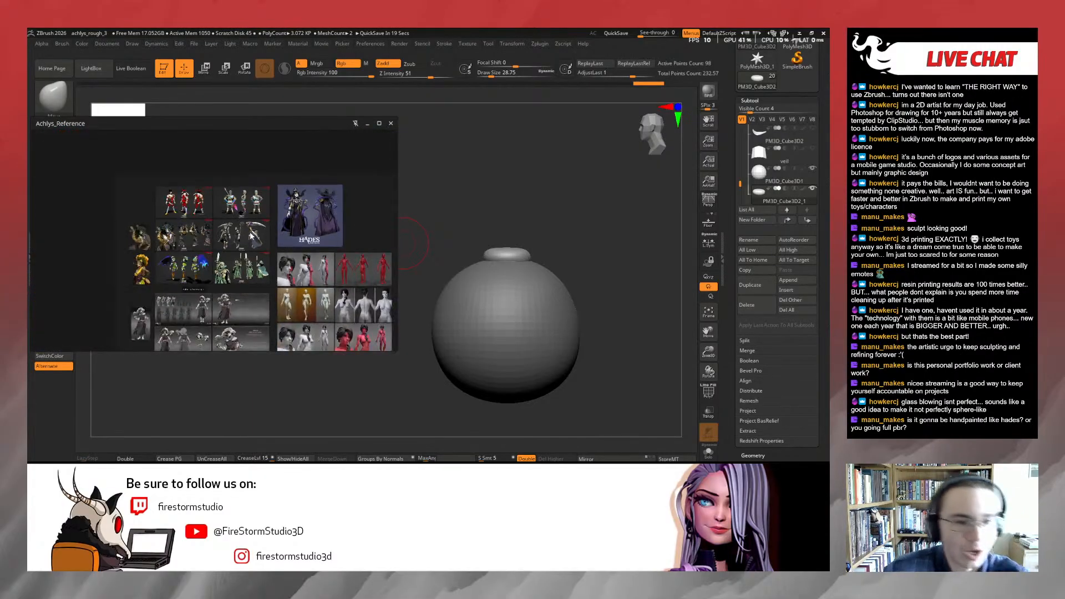
{"action": "scroll", "coordinate": [251, 233], "scroll_direction": "up", "scroll_amount": 5}
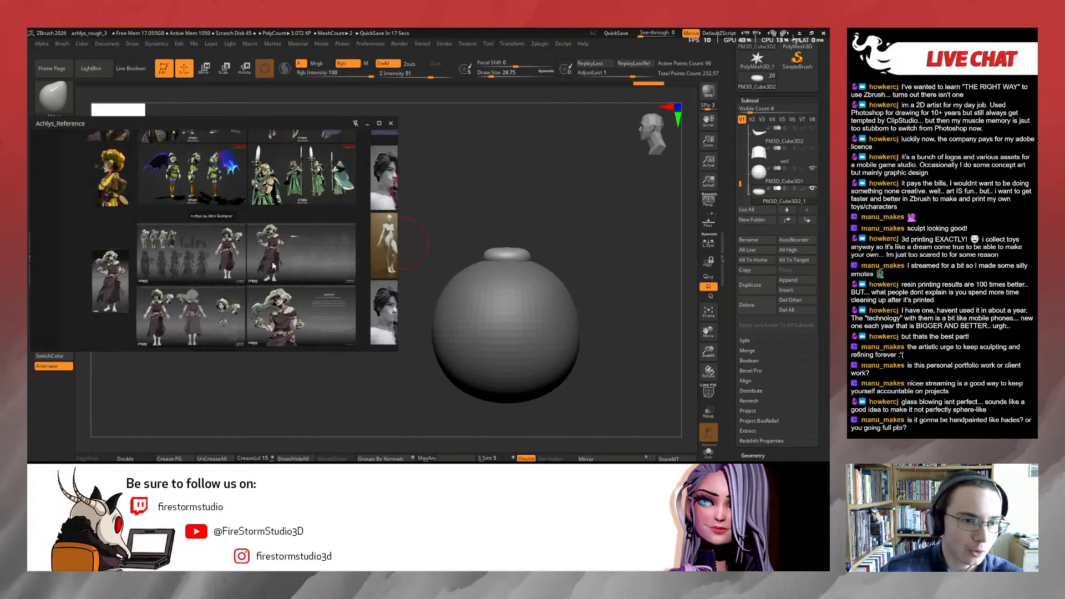
{"action": "scroll", "coordinate": [273, 266], "scroll_direction": "up", "scroll_amount": 5}
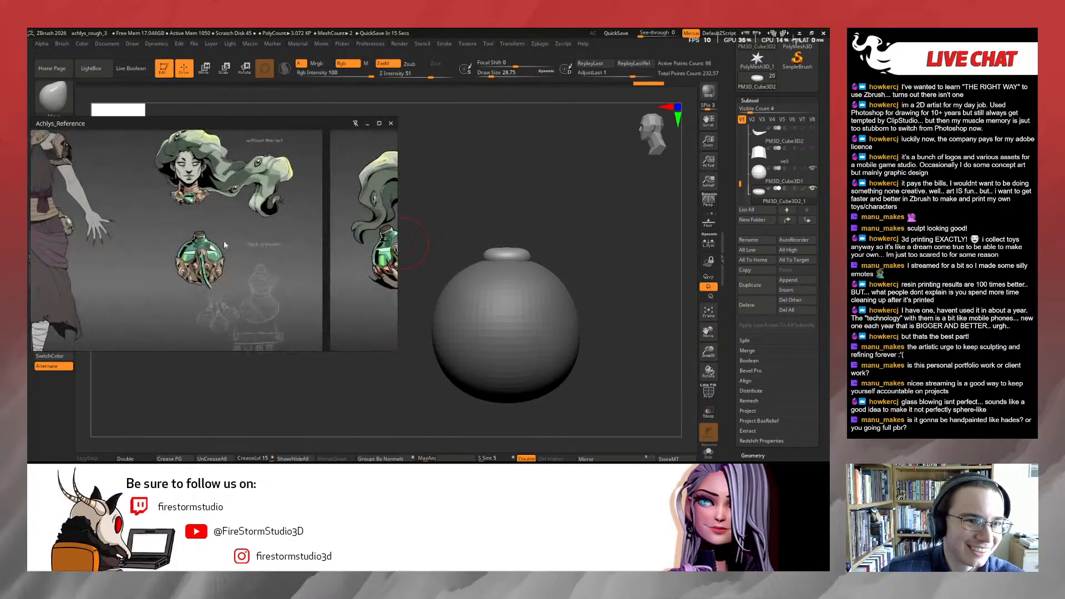
{"action": "scroll", "coordinate": [224, 243], "scroll_direction": "up", "scroll_amount": 3}
{"action": "scroll", "coordinate": [255, 230], "scroll_direction": "up", "scroll_amount": 3}
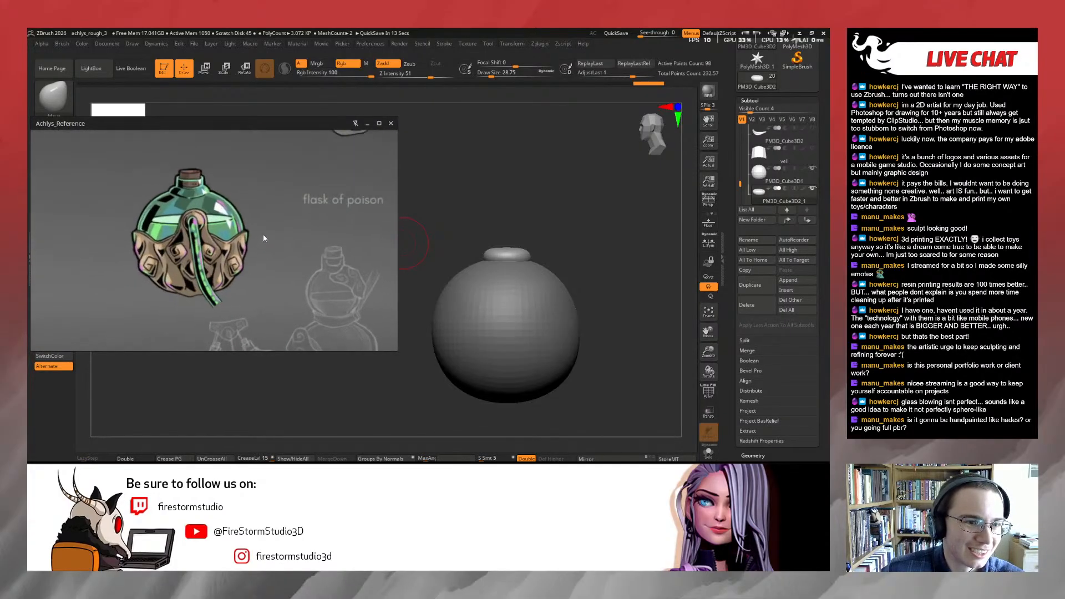
Merge the flask's body and neck subtools into one with MergeDown, and activate Dynamic Subdiv on the merged mesh
{"action": "left_click_drag", "start_coordinate": [521, 182], "coordinate": [571, 183]}
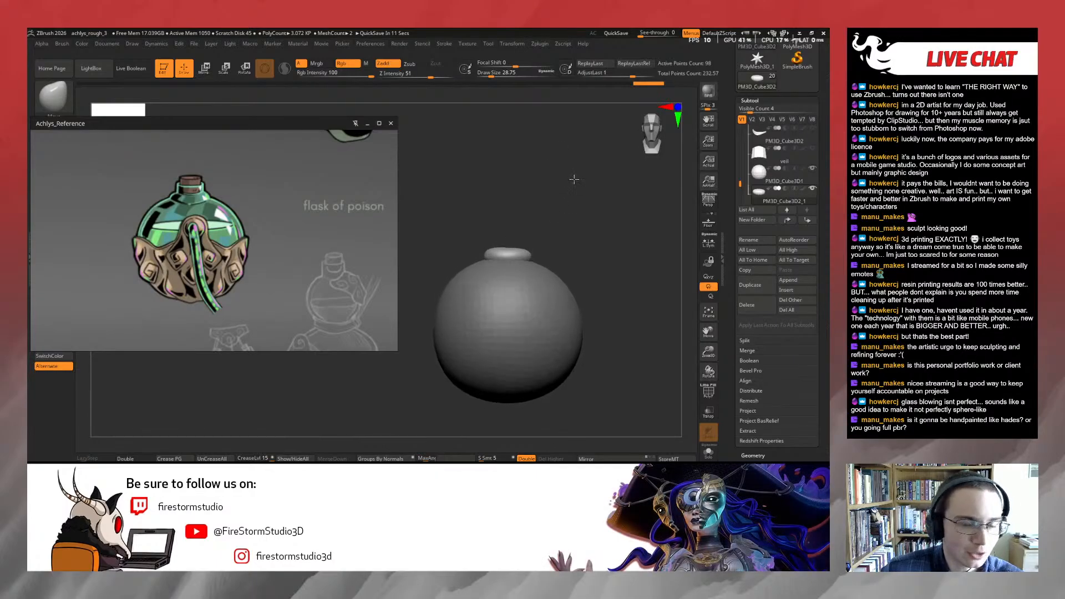
{"action": "key", "text": "r"}
{"action": "left_click_drag", "start_coordinate": [503, 230], "coordinate": [510, 209]}
{"action": "key", "text": "q"}
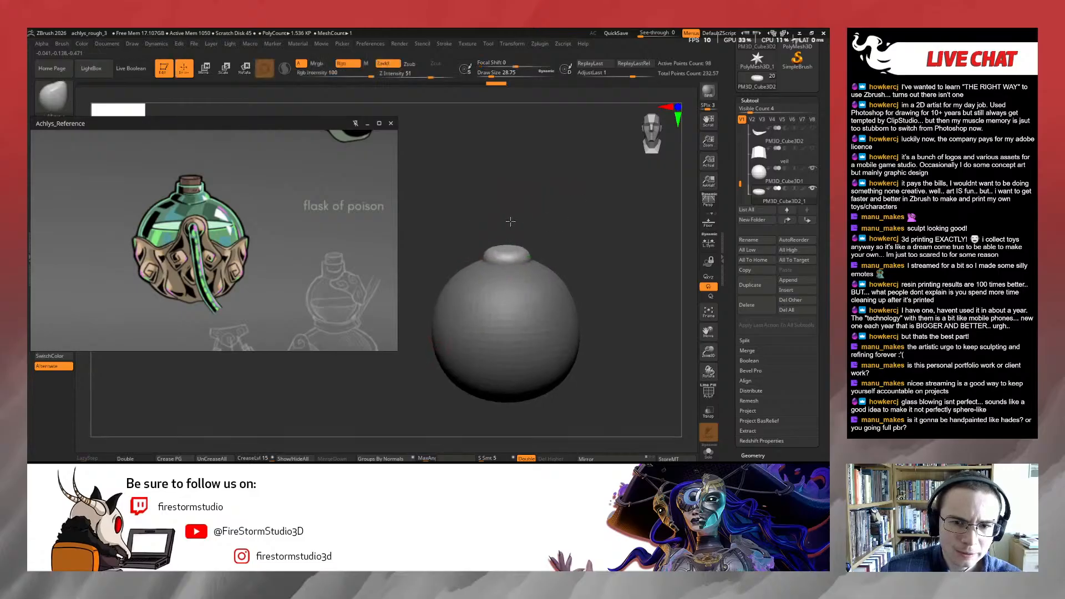
{"action": "left_click_drag", "start_coordinate": [574, 213], "coordinate": [609, 227], "text": "alt"}
{"action": "left_click", "coordinate": [754, 173]}
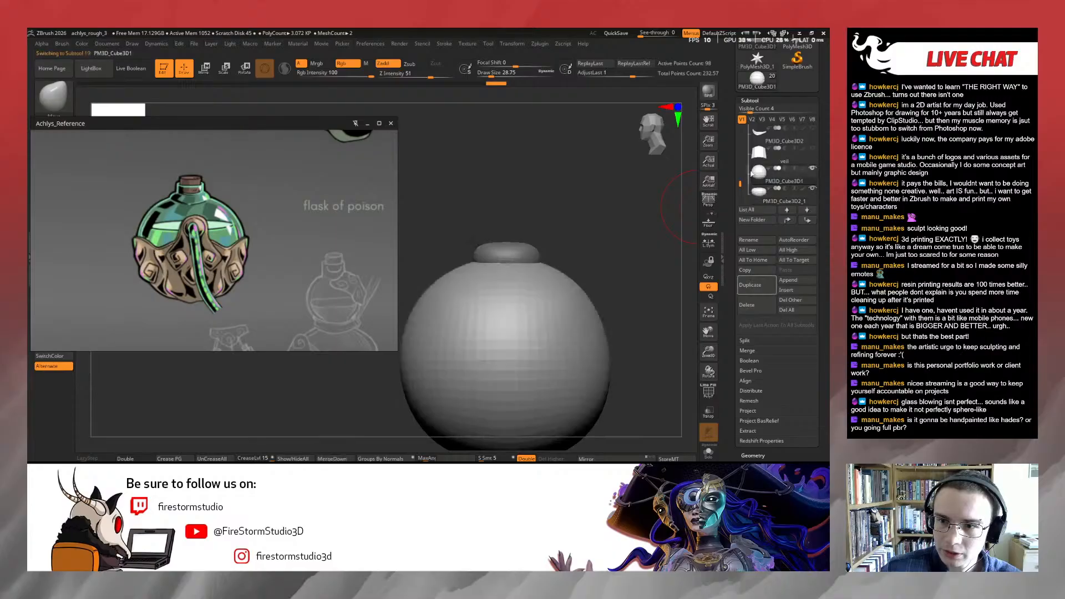
{"action": "left_click", "coordinate": [747, 350]}
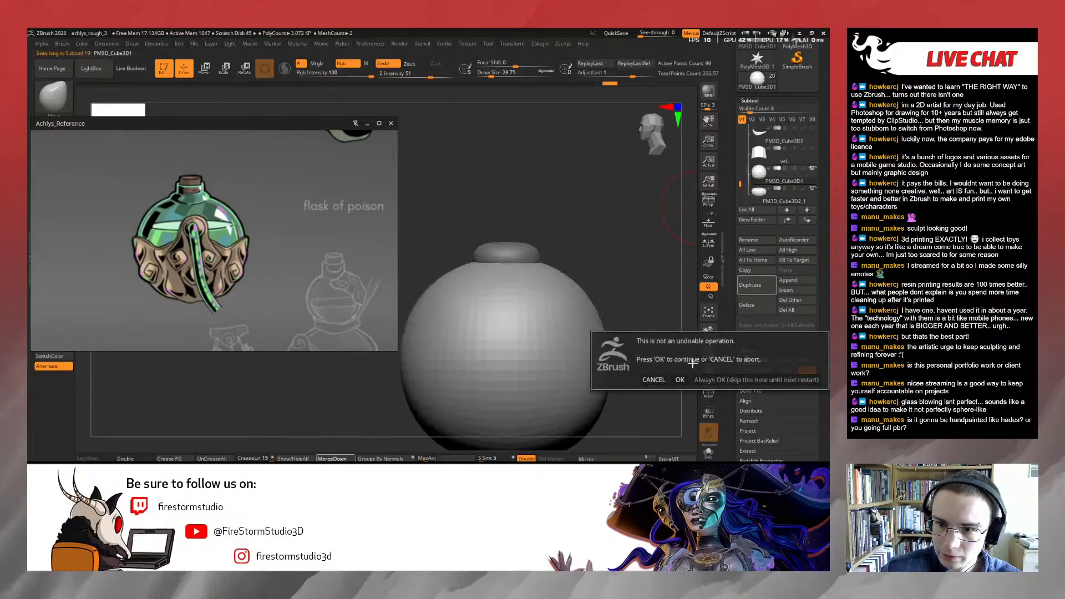
{"action": "left_click", "coordinate": [708, 454]}
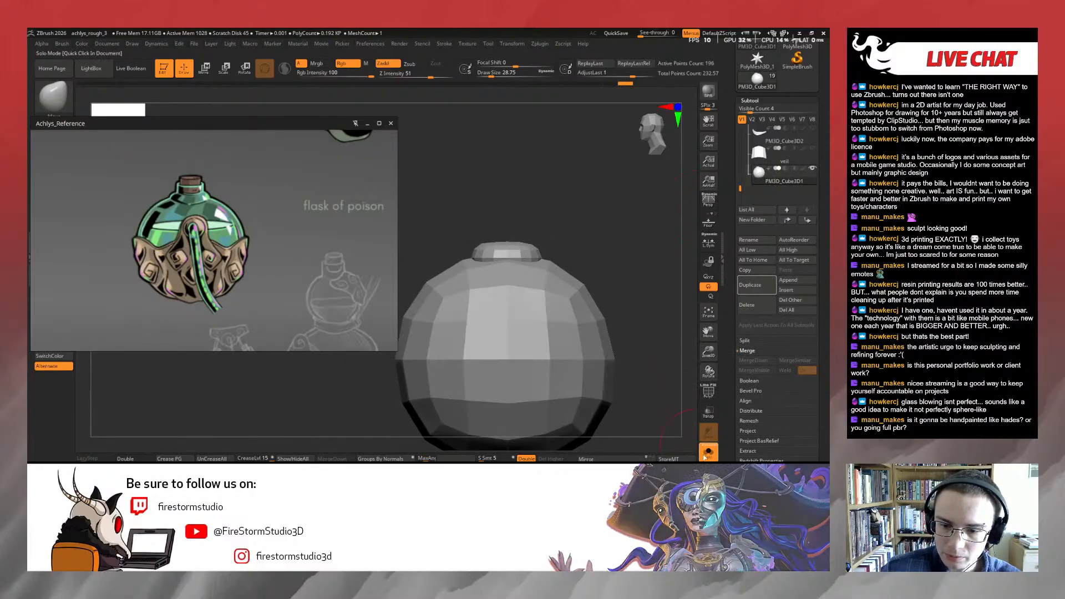
{"action": "key", "text": "d"}
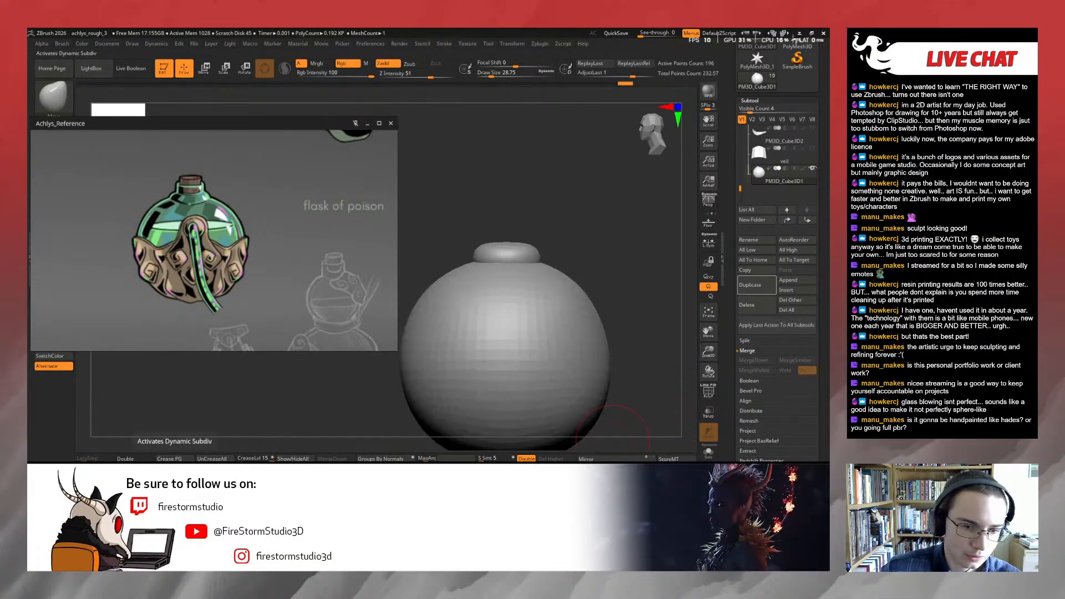
Show the rest of the character and move the merged flask up to the side of the hip
{"action": "left_click", "coordinate": [708, 453]}
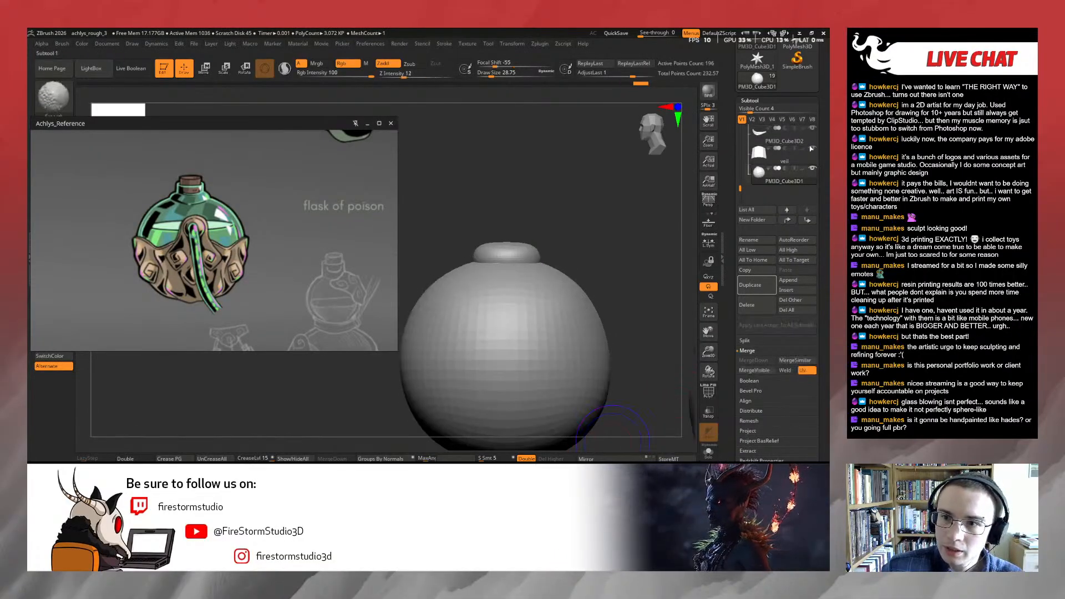
{"action": "left_click_drag", "start_coordinate": [611, 238], "coordinate": [609, 228], "text": "alt"}
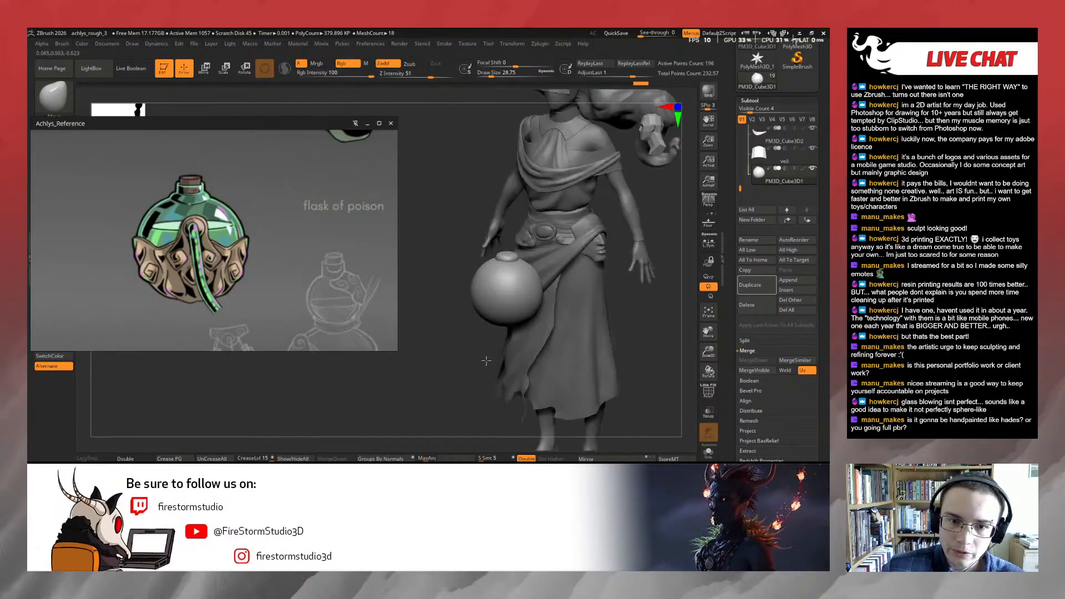
{"action": "key", "text": "w"}
{"action": "left_click", "coordinate": [539, 199]}
{"action": "right_click_drag", "start_coordinate": [537, 222], "coordinate": [579, 239]}
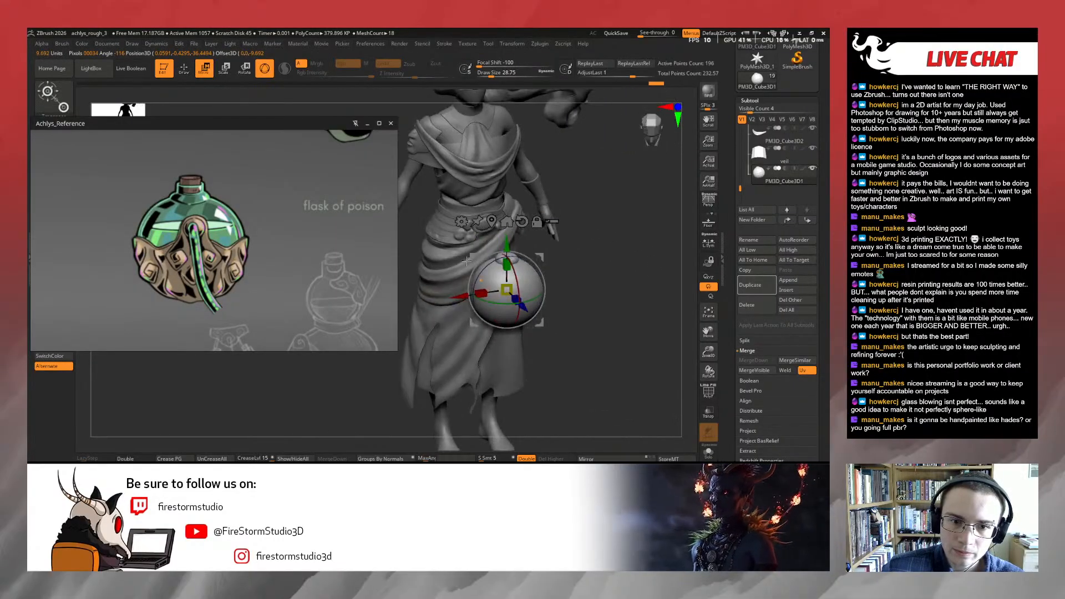
{"action": "left_click_drag", "start_coordinate": [455, 297], "coordinate": [412, 303]}
{"action": "left_click_drag", "start_coordinate": [497, 329], "coordinate": [441, 269]}
Check the belt in the concept art, scale the flask down to about 0.56, and tilt and raise it at the hip
{"action": "scroll", "coordinate": [299, 294], "scroll_direction": "down", "scroll_amount": 8}
{"action": "scroll", "coordinate": [211, 280], "scroll_direction": "up", "scroll_amount": 8}
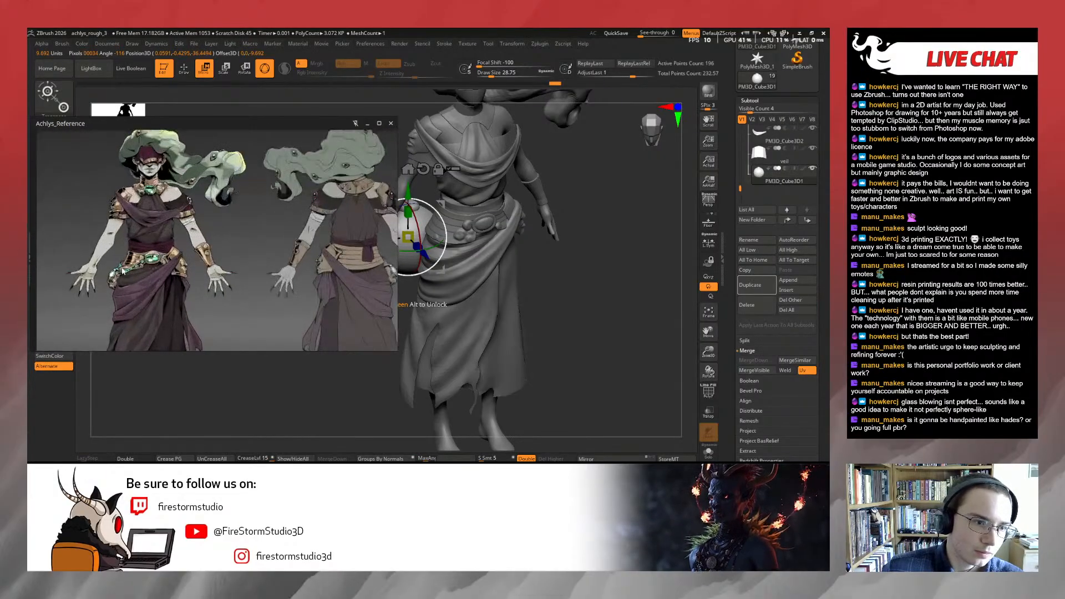
{"action": "scroll", "coordinate": [163, 265], "scroll_direction": "down", "scroll_amount": 5}
{"action": "scroll", "coordinate": [103, 263], "scroll_direction": "up", "scroll_amount": 3}
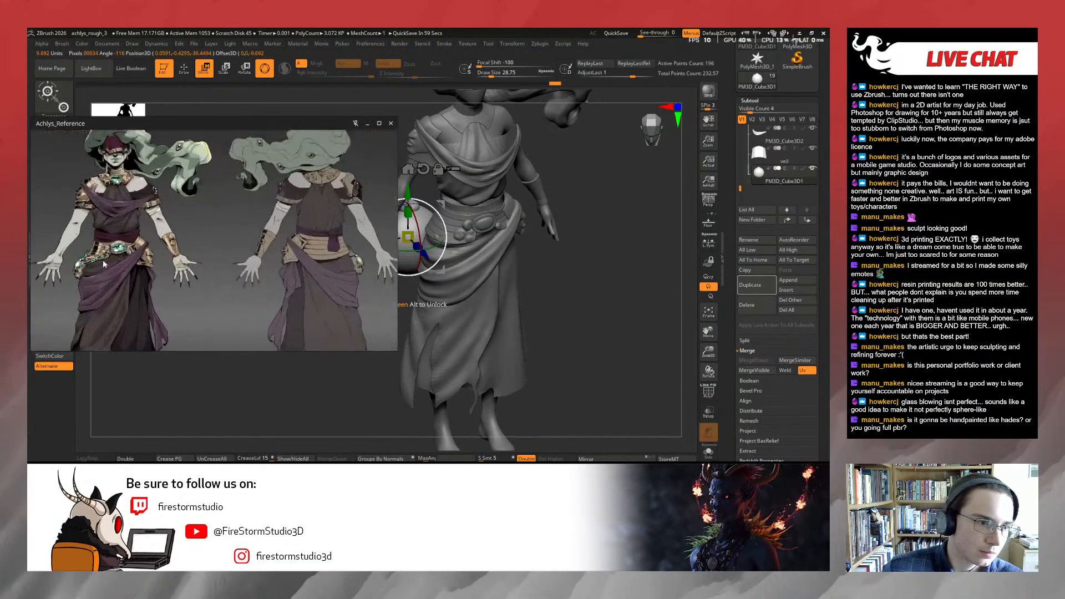
{"action": "left_click_drag", "start_coordinate": [654, 368], "coordinate": [607, 330]}
{"action": "left_click_drag", "start_coordinate": [587, 298], "coordinate": [607, 289]}
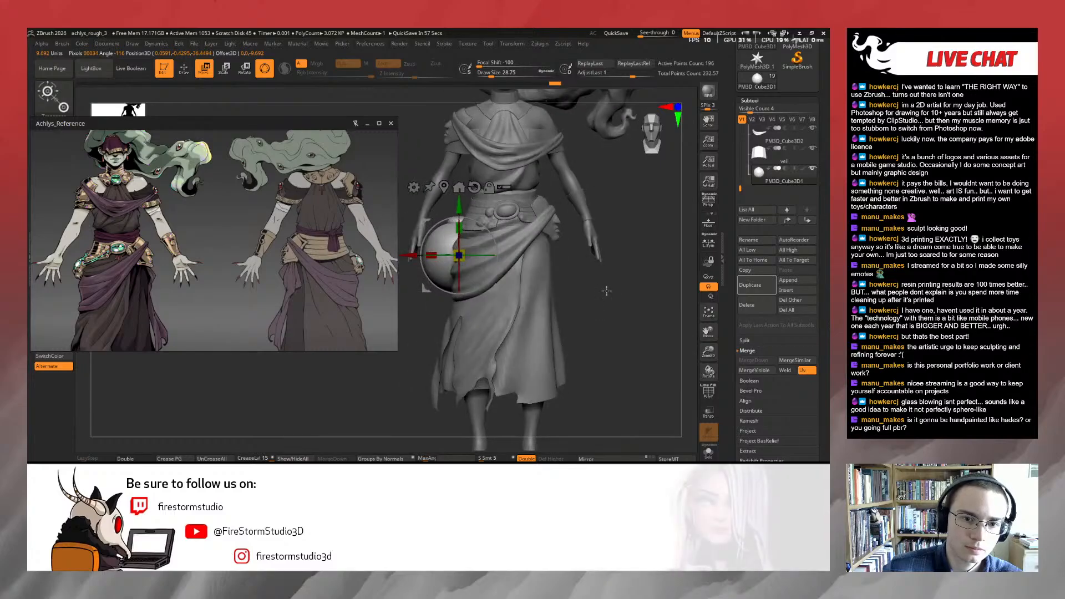
{"action": "left_click_drag", "start_coordinate": [462, 253], "coordinate": [456, 259]}
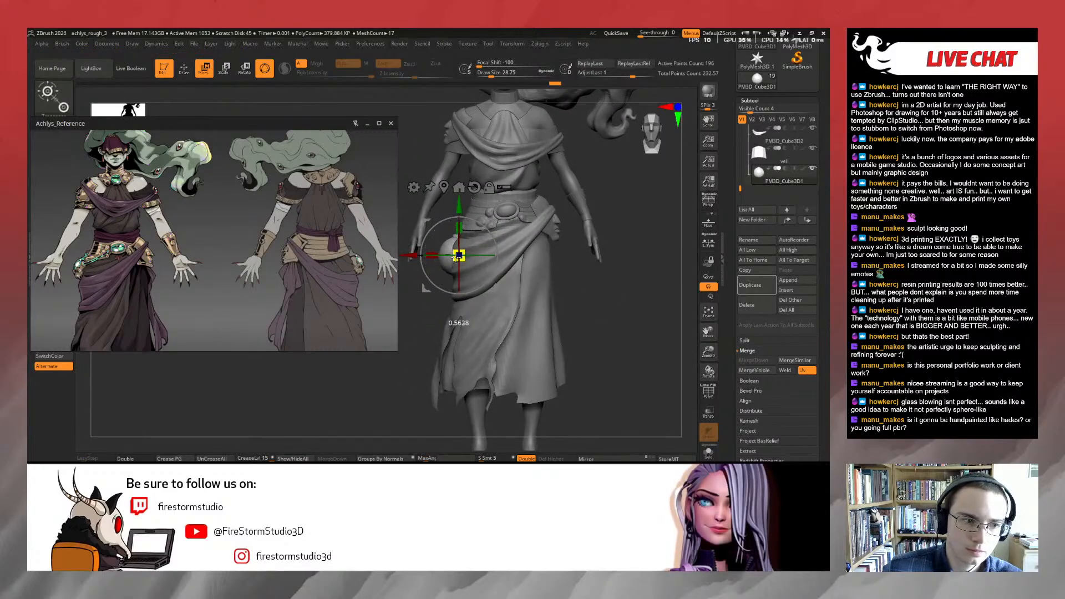
{"action": "left_click_drag", "start_coordinate": [461, 207], "coordinate": [463, 238]}
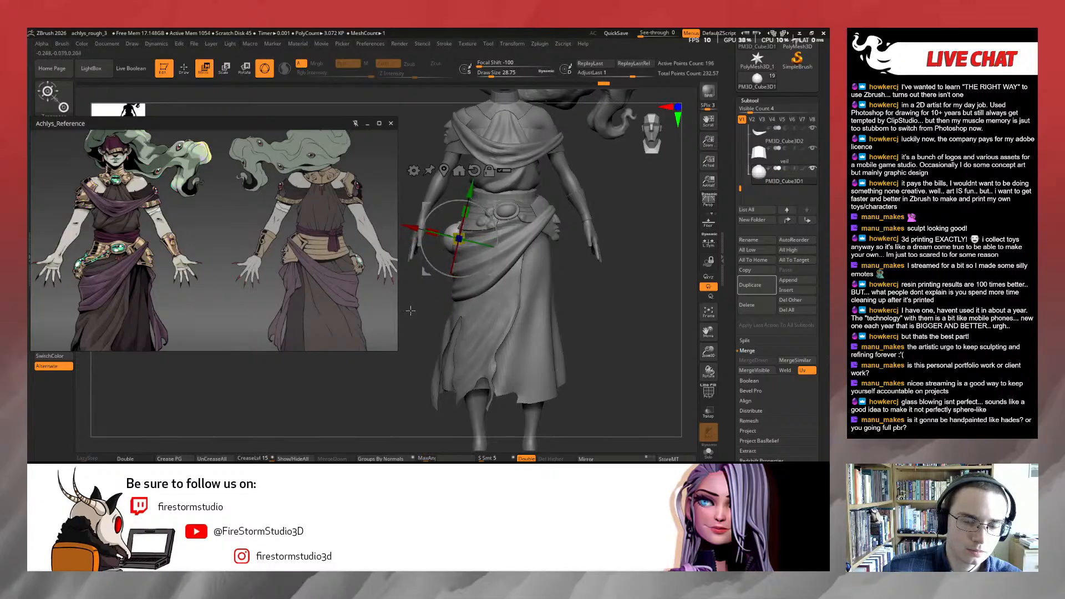
Adjust the flask's depth so it sits against the character's hip, checking from the side and back
{"action": "right_click_drag", "start_coordinate": [465, 241], "coordinate": [527, 245]}
{"action": "left_click_drag", "start_coordinate": [513, 242], "coordinate": [536, 247]}
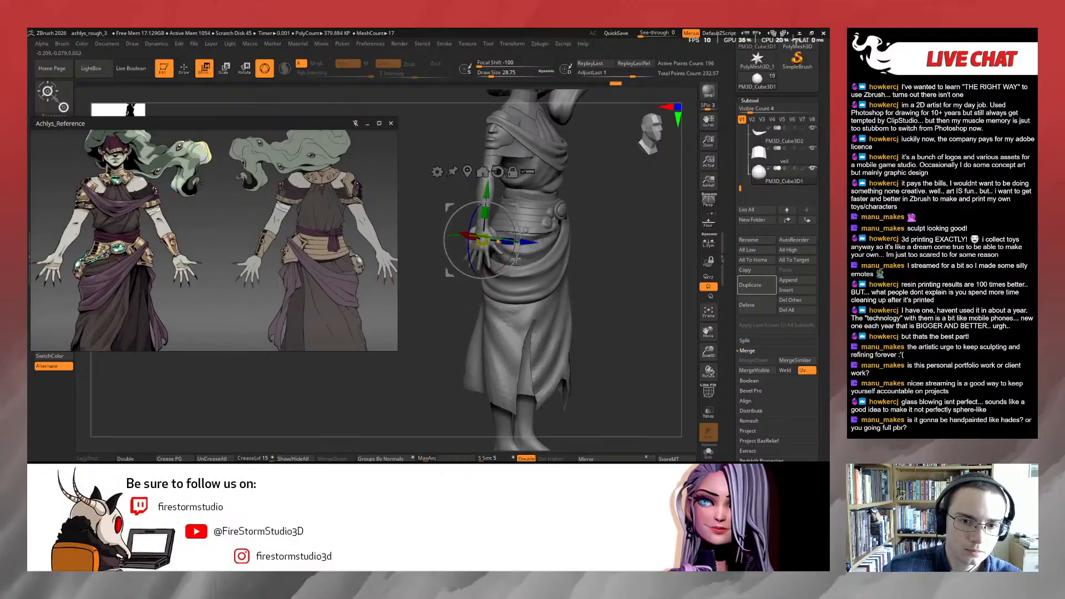
{"action": "right_click_drag", "start_coordinate": [422, 281], "coordinate": [483, 297]}
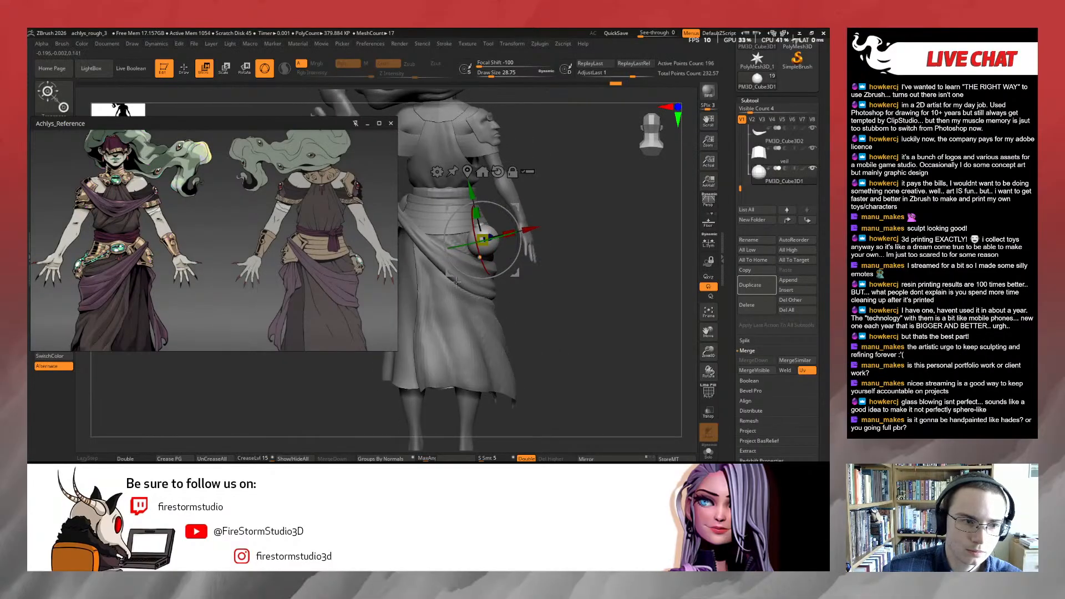
Examine the Achlys concept sheets and grey costume sketches for accessory placement around the waist
{"action": "scroll", "coordinate": [202, 263], "scroll_direction": "down", "scroll_amount": 4}
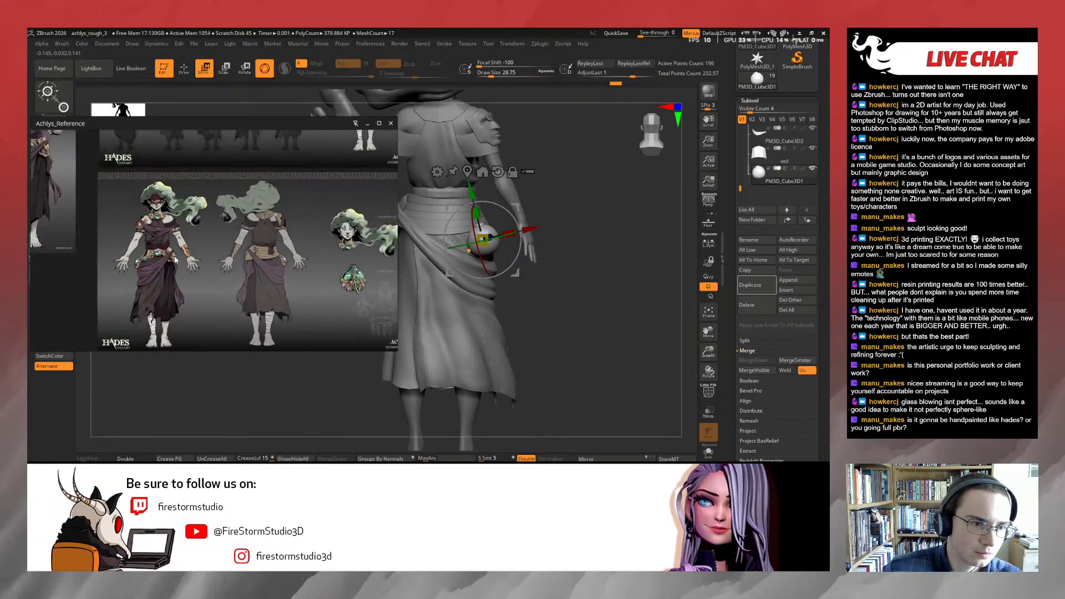
{"action": "scroll", "coordinate": [173, 233], "scroll_direction": "down", "scroll_amount": 3}
{"action": "middle_click_drag", "start_coordinate": [105, 191], "coordinate": [176, 219]}
{"action": "scroll", "coordinate": [162, 223], "scroll_direction": "up", "scroll_amount": 5}
{"action": "scroll", "coordinate": [162, 224], "scroll_direction": "down", "scroll_amount": 4}
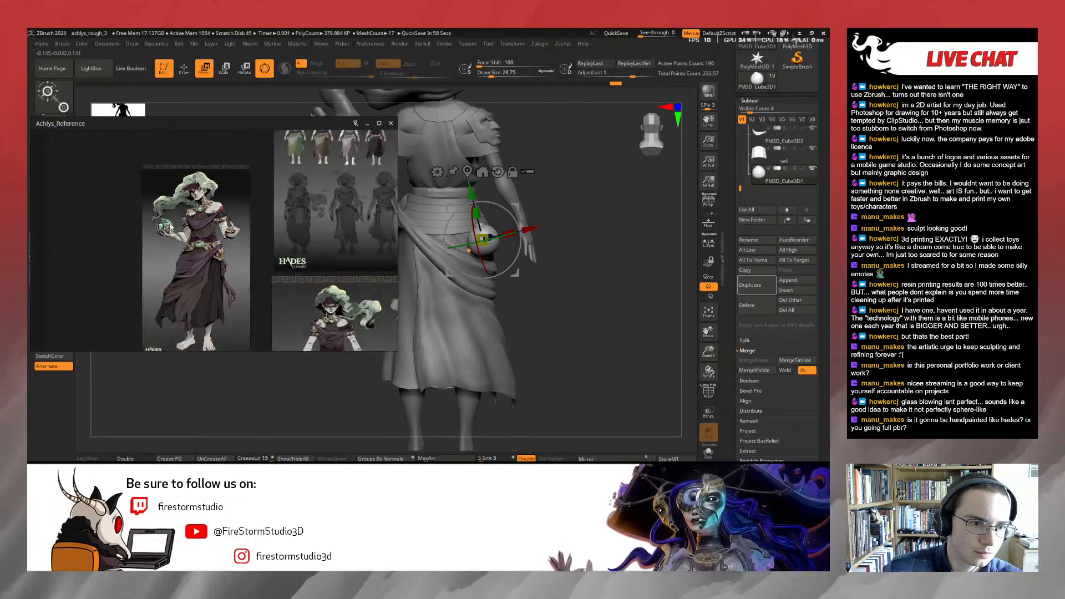
{"action": "mouse_move", "coordinate": [271, 239]}
{"action": "middle_mouse_down"}
{"action": "mouse_move", "coordinate": [212, 299]}
{"action": "mouse_move", "coordinate": [161, 295]}
{"action": "middle_mouse_up"}
{"action": "scroll", "coordinate": [227, 277], "scroll_direction": "up", "scroll_amount": 4}
{"action": "mouse_move", "coordinate": [229, 201]}
{"action": "middle_mouse_down"}
{"action": "mouse_move", "coordinate": [231, 213]}
{"action": "mouse_move", "coordinate": [228, 192]}
{"action": "middle_mouse_up"}
{"action": "scroll", "coordinate": [228, 191], "scroll_direction": "up", "scroll_amount": 4}
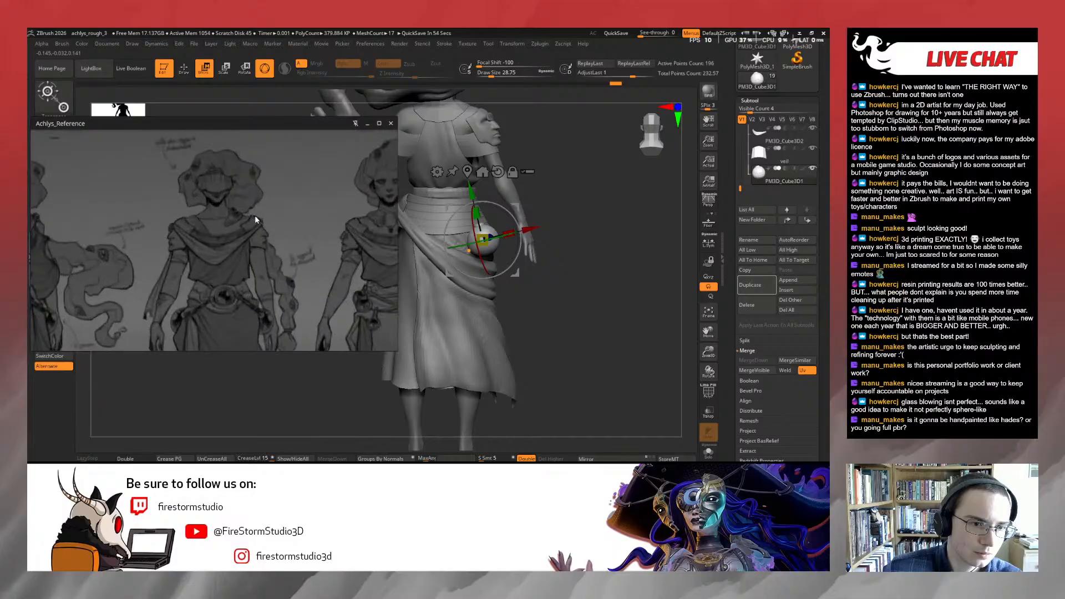
{"action": "middle_click_drag", "start_coordinate": [290, 307], "coordinate": [294, 276]}
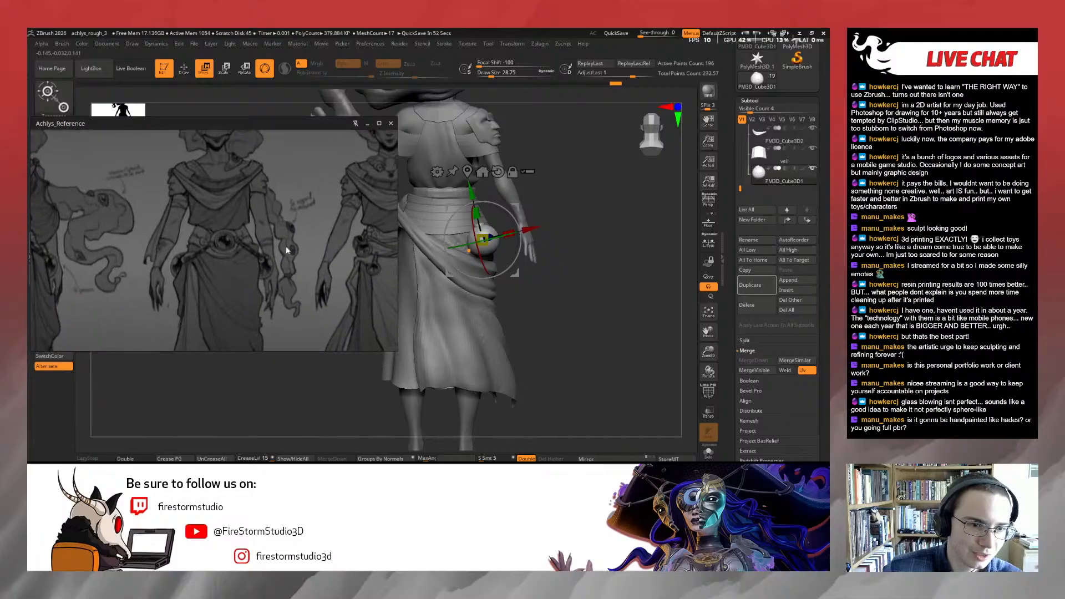
{"action": "scroll", "coordinate": [286, 247], "scroll_direction": "down", "scroll_amount": 2}
{"action": "mouse_move", "coordinate": [278, 210]}
{"action": "middle_mouse_down"}
{"action": "mouse_move", "coordinate": [267, 186]}
{"action": "mouse_move", "coordinate": [272, 231]}
{"action": "middle_mouse_up"}
{"action": "scroll", "coordinate": [268, 189], "scroll_direction": "up", "scroll_amount": 2}
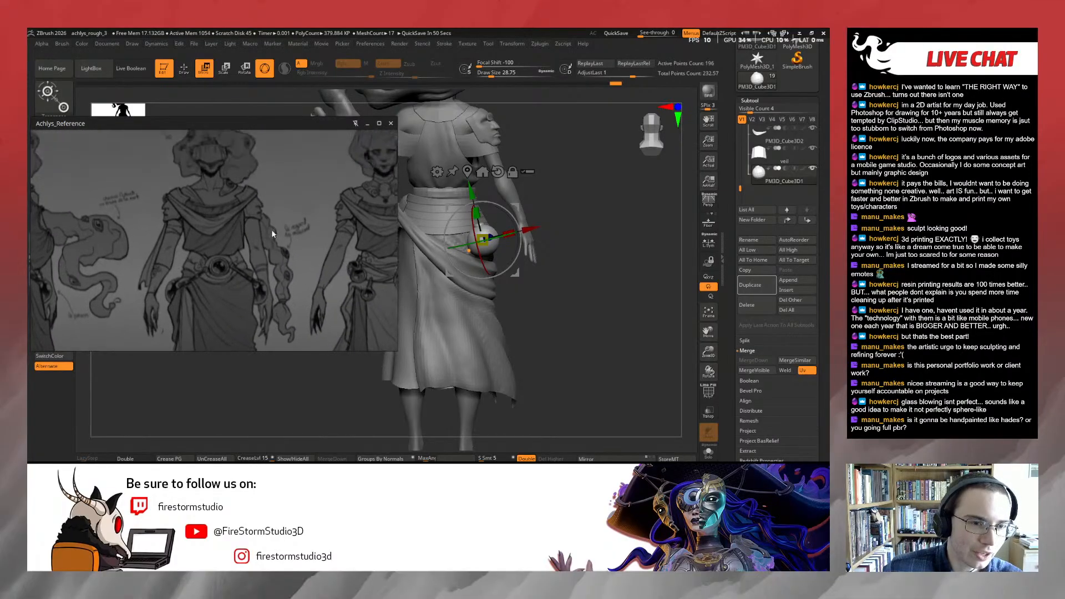
Compare the grey Achlys costume sketches with the coloured outfit variations on the reference board
{"action": "scroll", "coordinate": [258, 189], "scroll_direction": "down", "scroll_amount": 3}
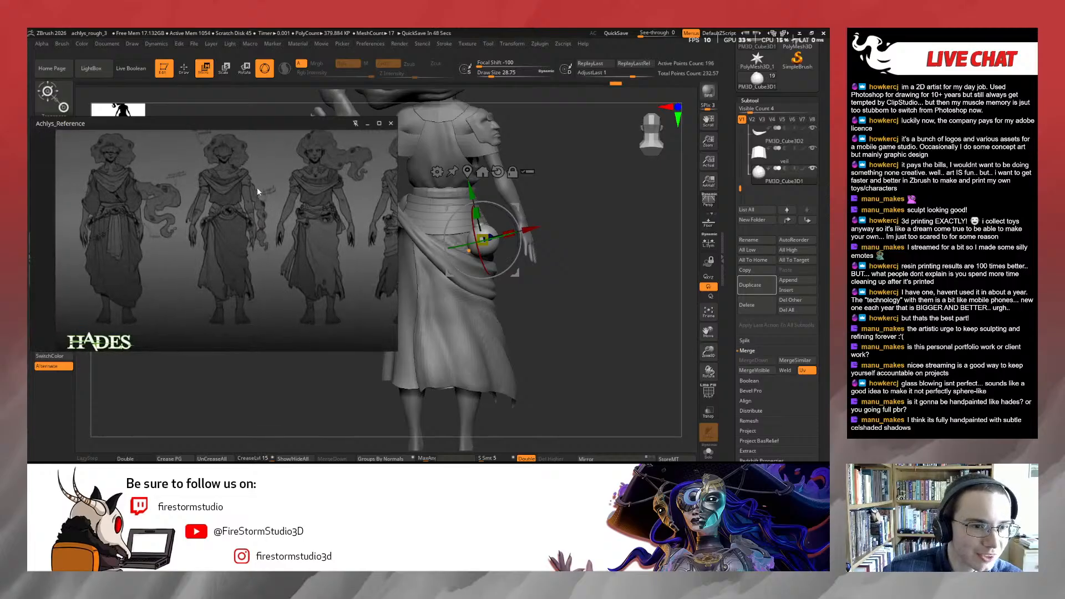
{"action": "scroll", "coordinate": [238, 176], "scroll_direction": "up", "scroll_amount": 3}
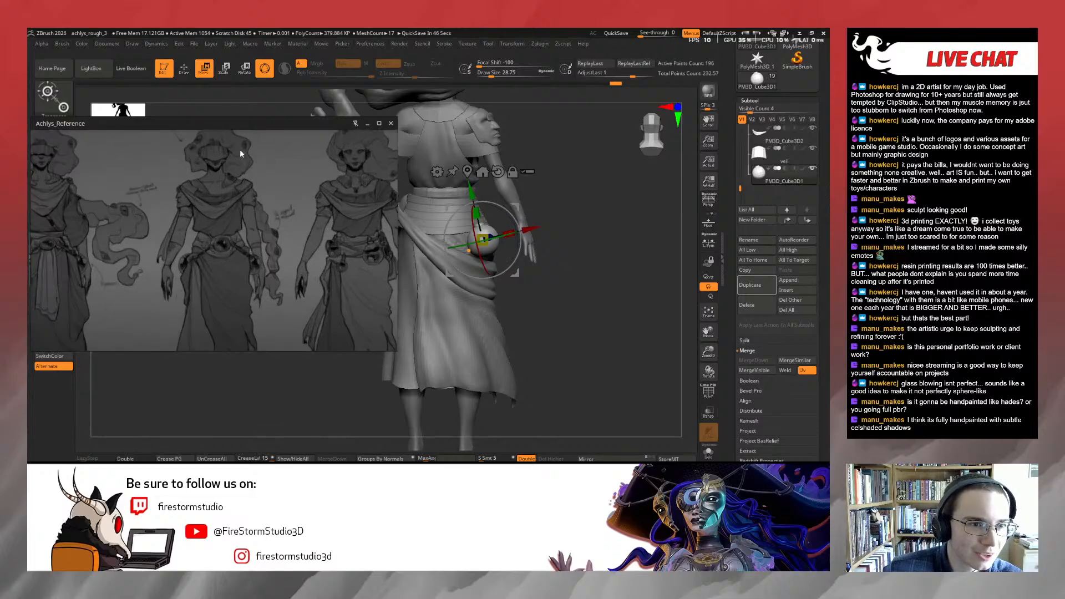
{"action": "scroll", "coordinate": [212, 203], "scroll_direction": "up", "scroll_amount": 2}
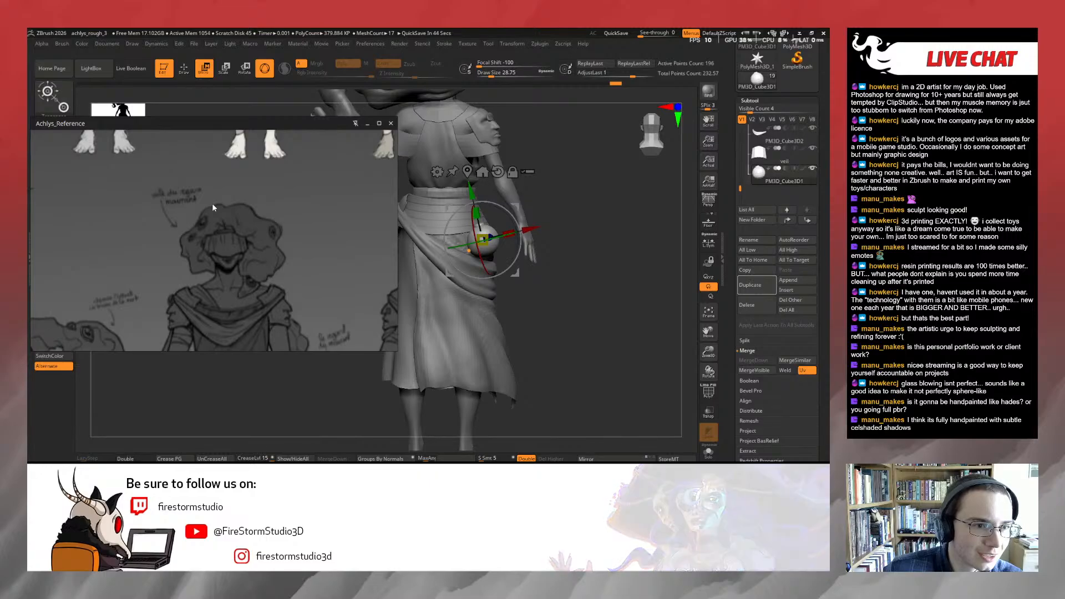
{"action": "scroll", "coordinate": [213, 207], "scroll_direction": "down", "scroll_amount": 3}
{"action": "scroll", "coordinate": [218, 220], "scroll_direction": "down", "scroll_amount": 4}
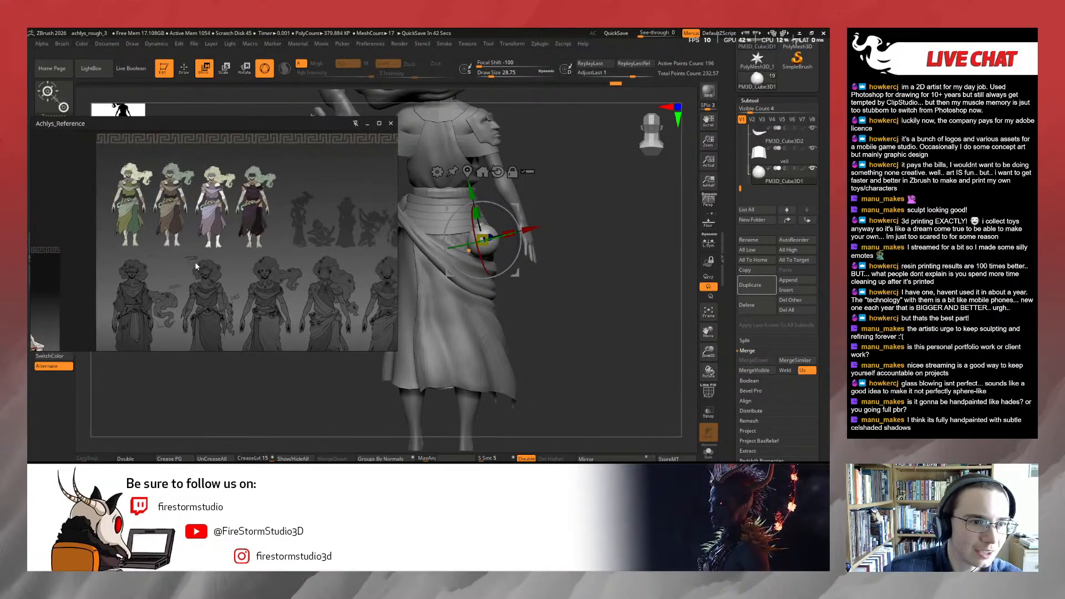
{"action": "middle_click_drag", "start_coordinate": [277, 301], "coordinate": [272, 265]}
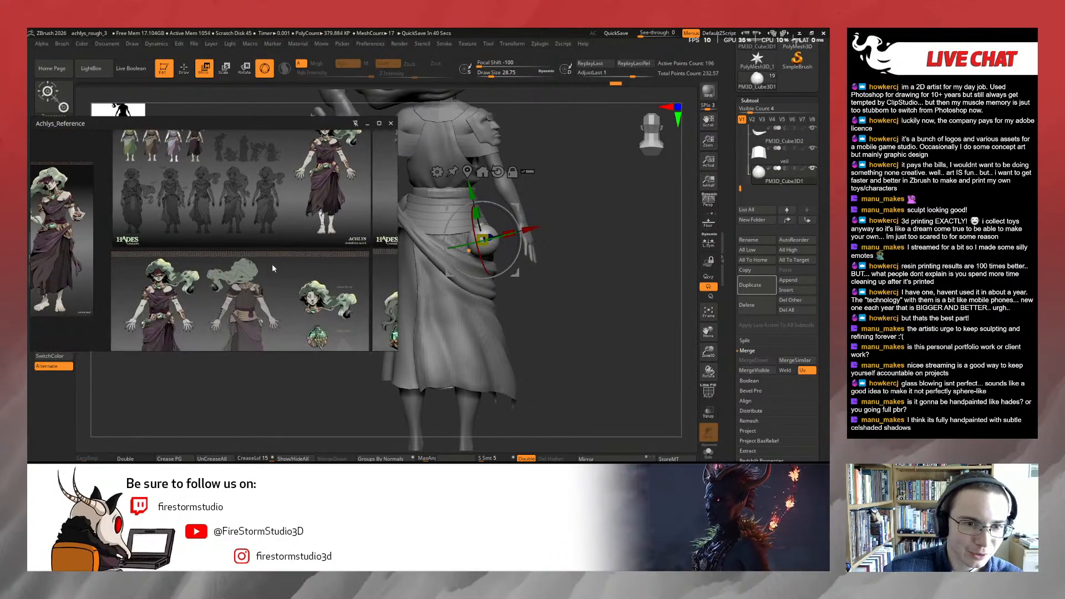
{"action": "middle_click_drag", "start_coordinate": [351, 266], "coordinate": [228, 200]}
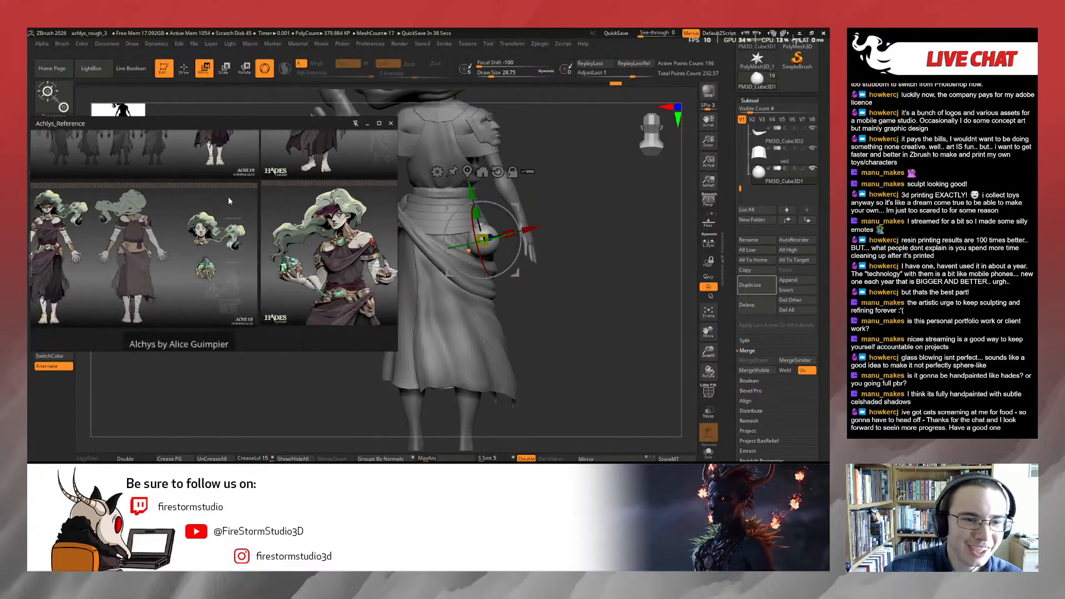
Examine the belt and hip accessories in the front and back views of the final Achlys concept sheet
{"action": "scroll", "coordinate": [171, 269], "scroll_direction": "up", "scroll_amount": 3}
{"action": "middle_click_drag", "start_coordinate": [171, 270], "coordinate": [230, 246]}
{"action": "scroll", "coordinate": [149, 228], "scroll_direction": "up", "scroll_amount": 3}
{"action": "middle_click_drag", "start_coordinate": [150, 228], "coordinate": [200, 233]}
{"action": "scroll", "coordinate": [257, 238], "scroll_direction": "down", "scroll_amount": 2}
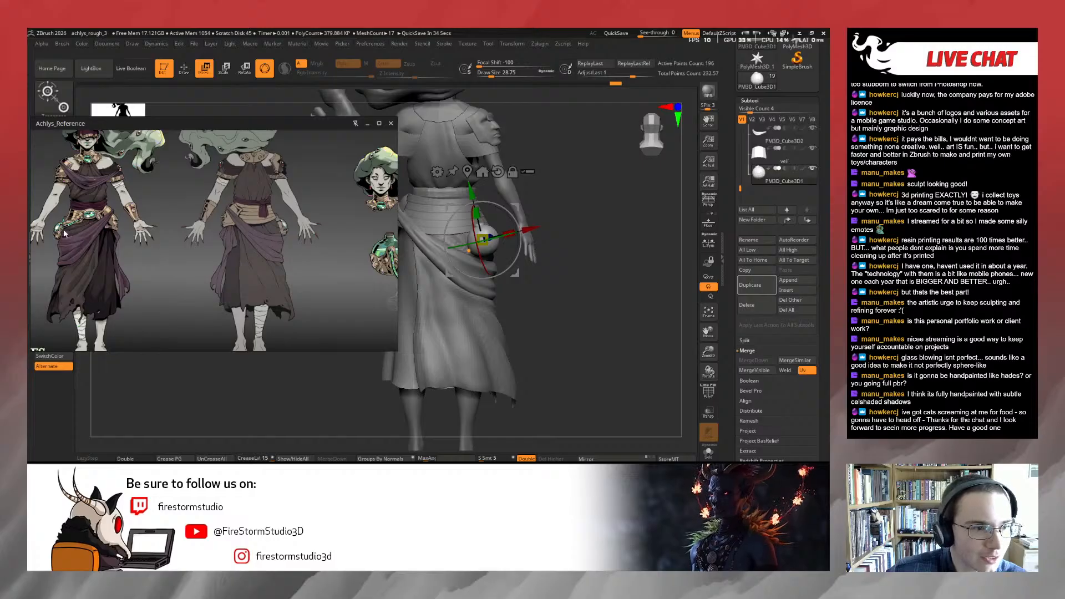
{"action": "scroll", "coordinate": [286, 227], "scroll_direction": "up", "scroll_amount": 3}
{"action": "middle_click_drag", "start_coordinate": [233, 227], "coordinate": [269, 233]}
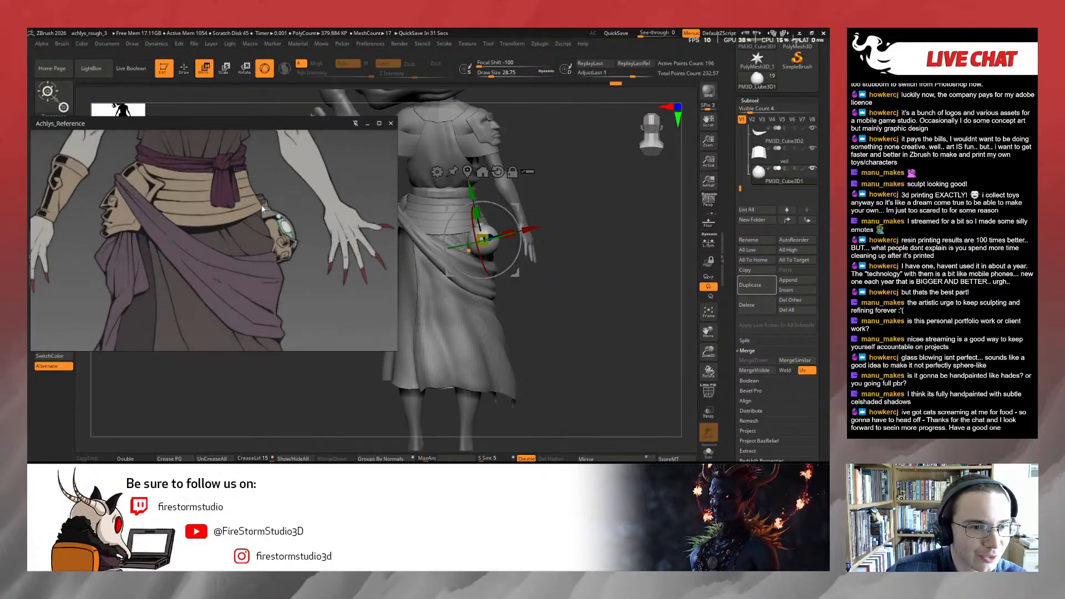
{"action": "scroll", "coordinate": [269, 233], "scroll_direction": "down", "scroll_amount": 3}
{"action": "scroll", "coordinate": [101, 231], "scroll_direction": "up", "scroll_amount": 1}
{"action": "middle_click_drag", "start_coordinate": [101, 230], "coordinate": [223, 238]}
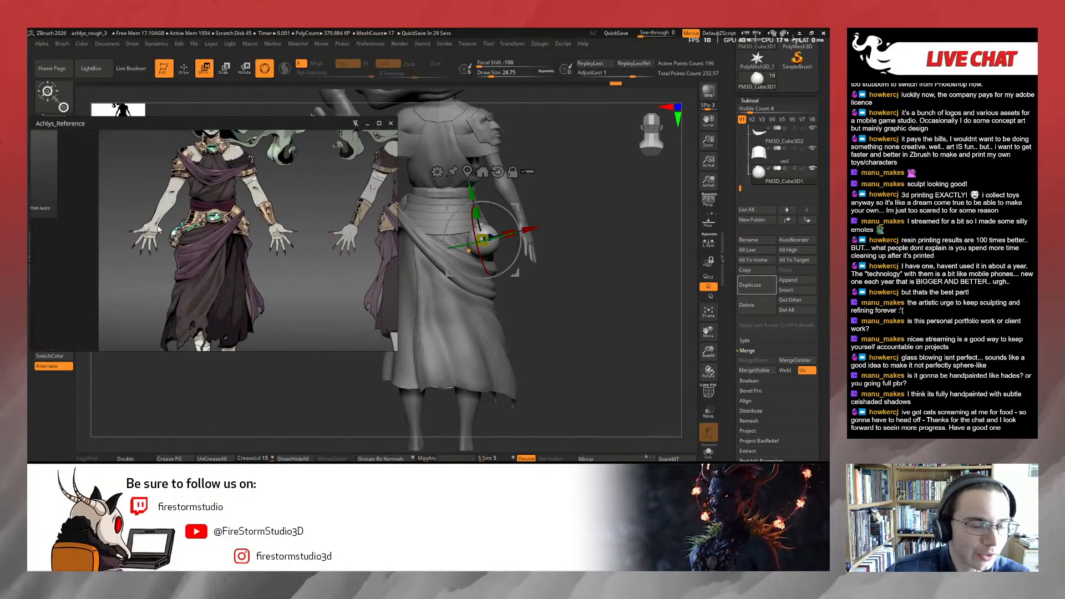
{"action": "middle_click_drag", "start_coordinate": [293, 231], "coordinate": [247, 228]}
Hide the flask, select the overskirt, and frame the full character from the front
{"action": "left_click_drag", "start_coordinate": [648, 255], "coordinate": [550, 241]}
{"action": "key", "text": "q"}
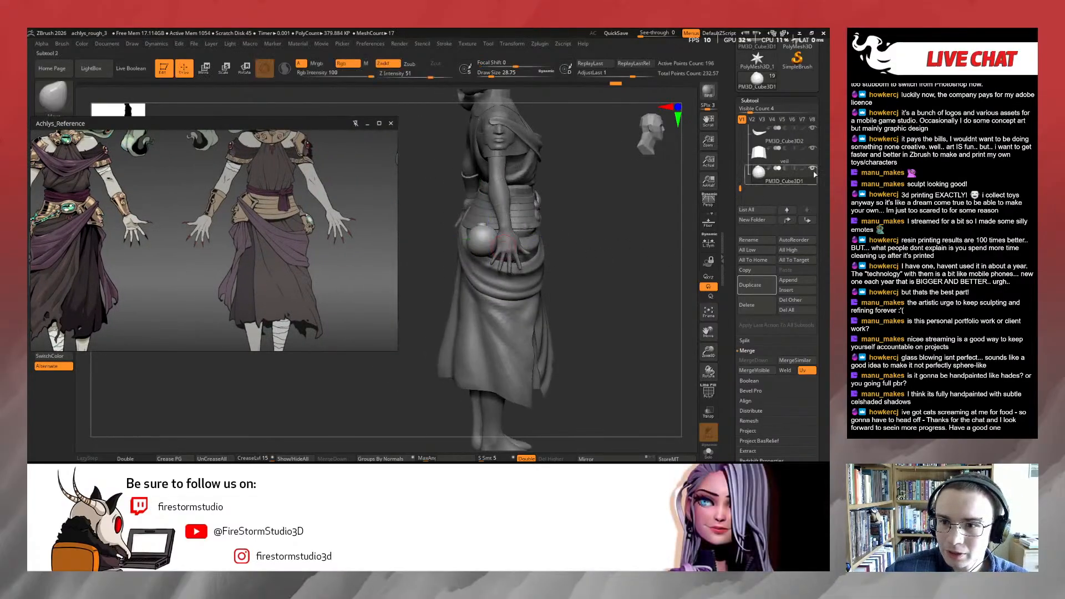
{"action": "left_click_drag", "start_coordinate": [615, 205], "coordinate": [522, 239]}
{"action": "left_click", "coordinate": [527, 311], "text": "alt"}
{"action": "left_click_drag", "start_coordinate": [640, 288], "coordinate": [618, 259], "text": "alt"}
{"action": "scroll", "coordinate": [211, 256], "scroll_direction": "down", "scroll_amount": 6}
{"action": "scroll", "coordinate": [218, 216], "scroll_direction": "up", "scroll_amount": 3}
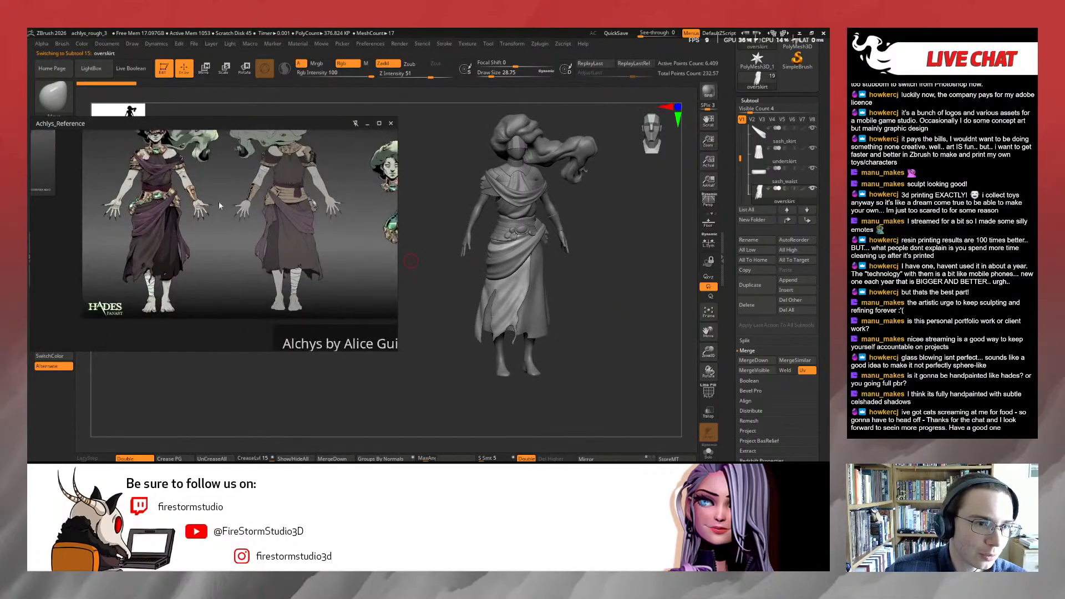
Centre the full-body Achlys concept sheet in the reference window and save the project
{"action": "middle_click_drag", "start_coordinate": [219, 202], "coordinate": [191, 233]}
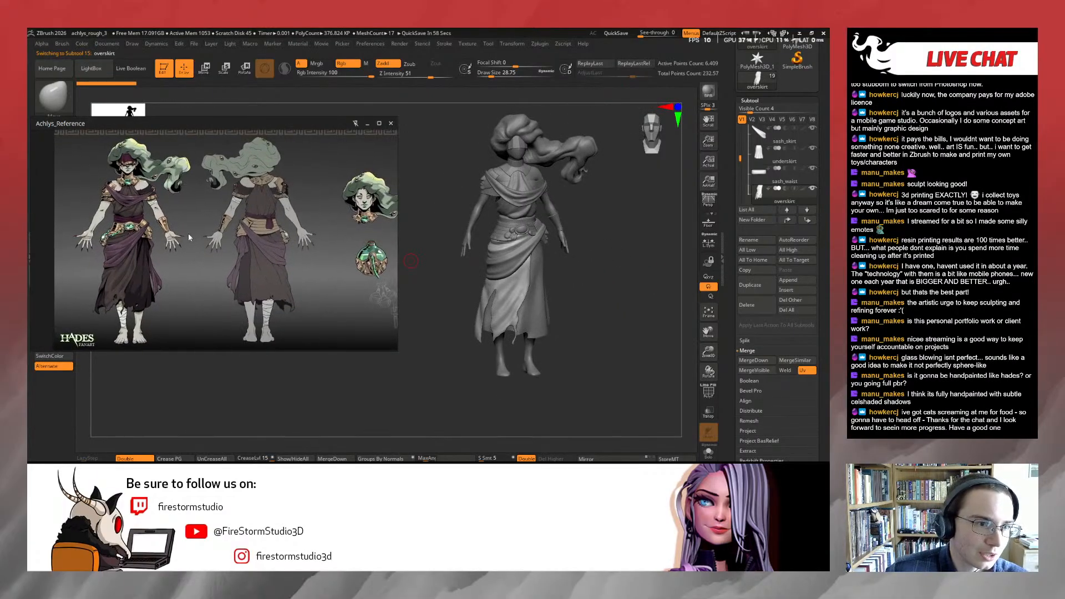
{"action": "left_click_drag", "start_coordinate": [427, 201], "coordinate": [422, 212]}
{"action": "key", "text": "ctrl+s"}
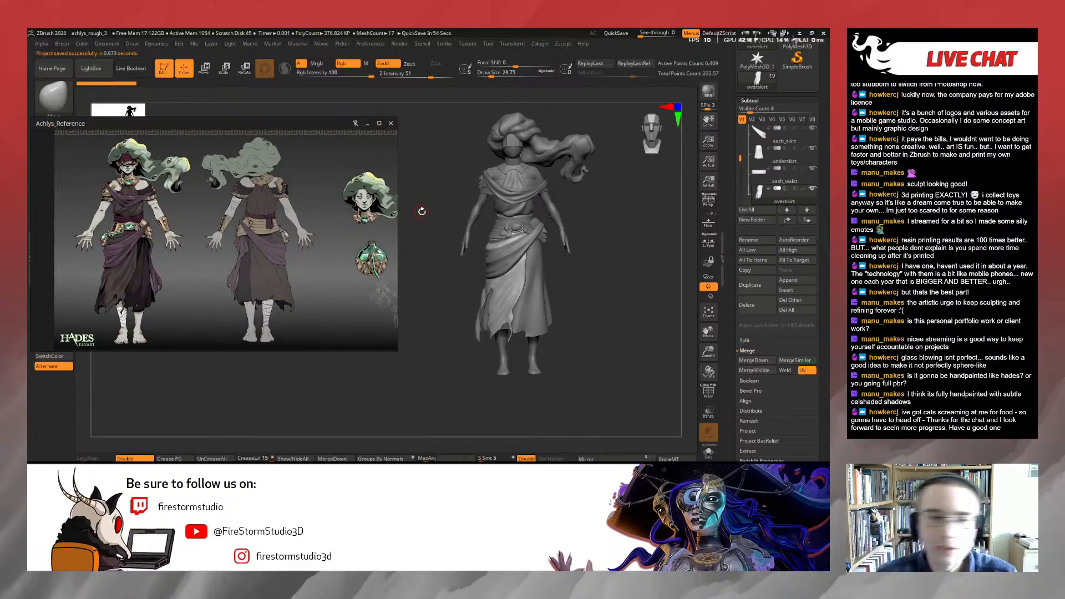
Study the rendering and costume detail of the lyre-playing Hades character on the reference board
{"action": "scroll", "coordinate": [202, 267], "scroll_direction": "down", "scroll_amount": 5}
{"action": "scroll", "coordinate": [203, 267], "scroll_direction": "up", "scroll_amount": 5}
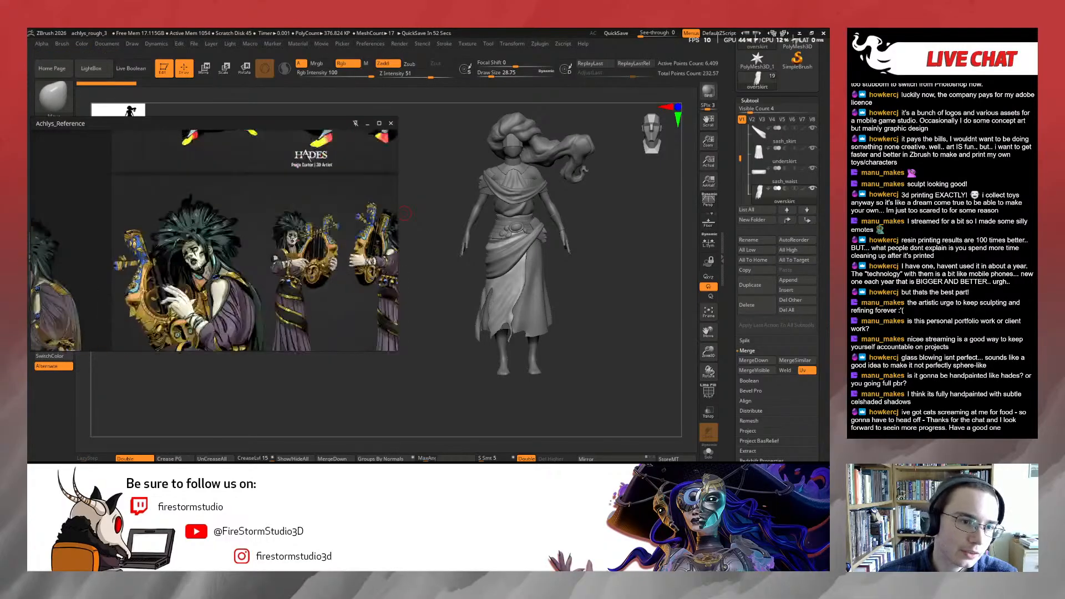
{"action": "middle_click_drag", "start_coordinate": [251, 231], "coordinate": [263, 183]}
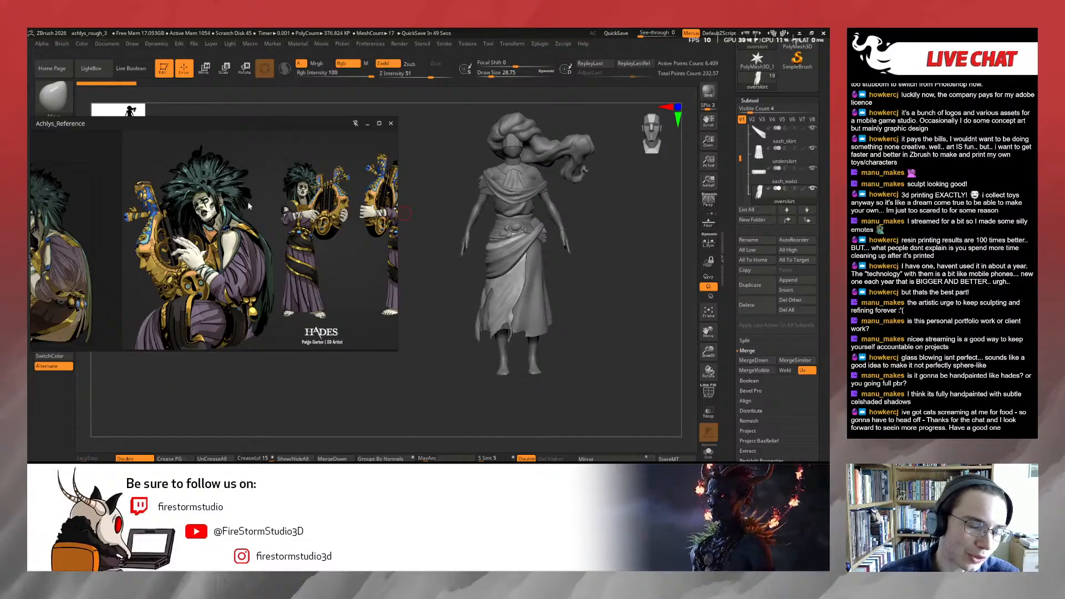
{"action": "scroll", "coordinate": [206, 274], "scroll_direction": "up", "scroll_amount": 3}
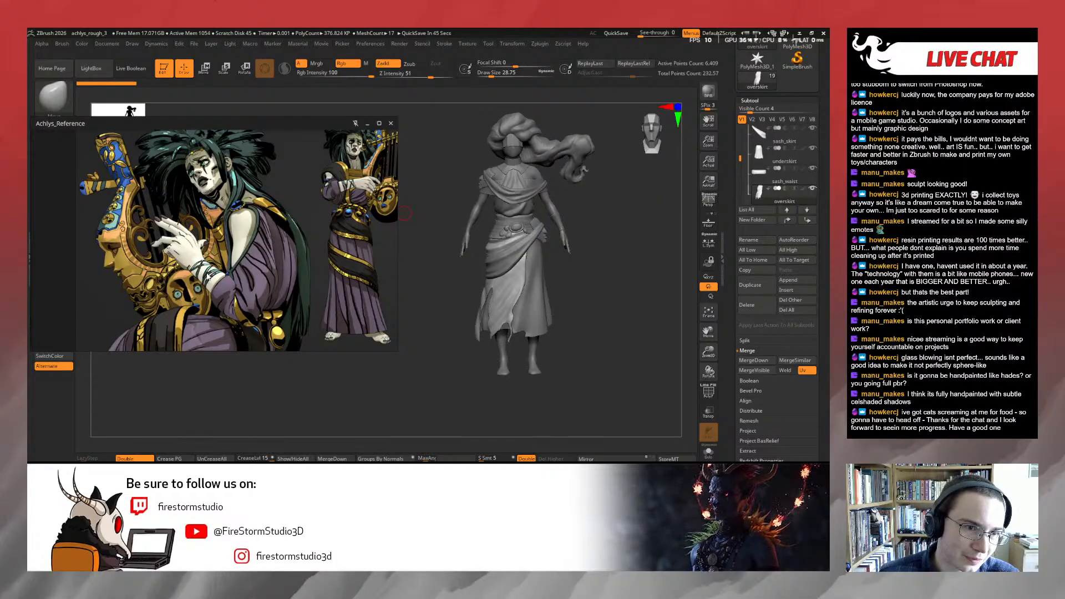
{"action": "scroll", "coordinate": [300, 250], "scroll_direction": "down", "scroll_amount": 5}
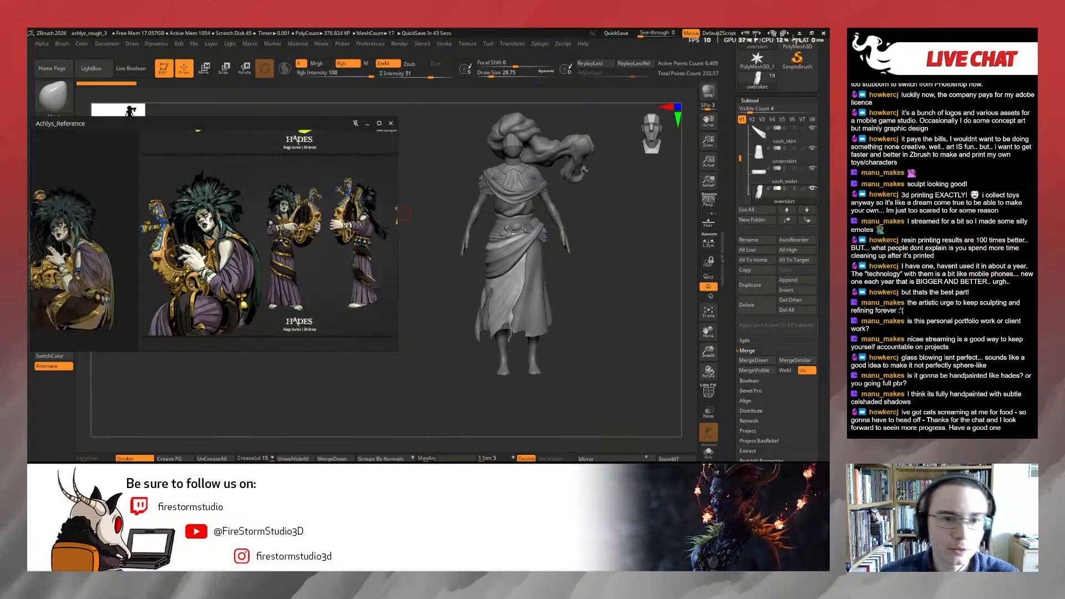
Study the red-clad Hades character turnaround up close, then bring the Achlys front and back sheet back into view
{"action": "scroll", "coordinate": [298, 230], "scroll_direction": "up", "scroll_amount": 5}
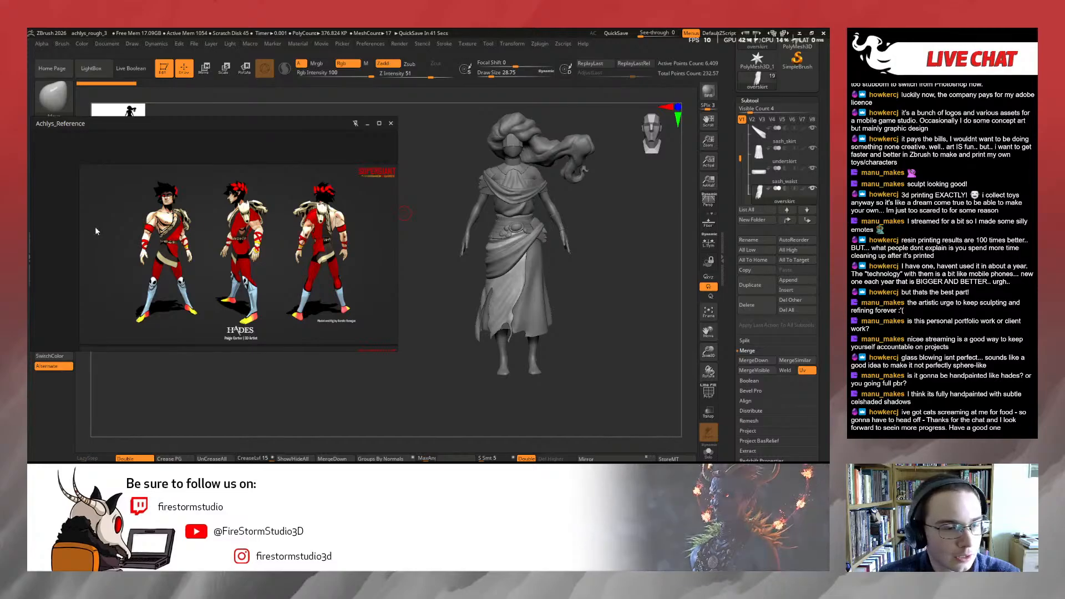
{"action": "scroll", "coordinate": [179, 218], "scroll_direction": "up", "scroll_amount": 4}
{"action": "scroll", "coordinate": [178, 217], "scroll_direction": "up", "scroll_amount": 3}
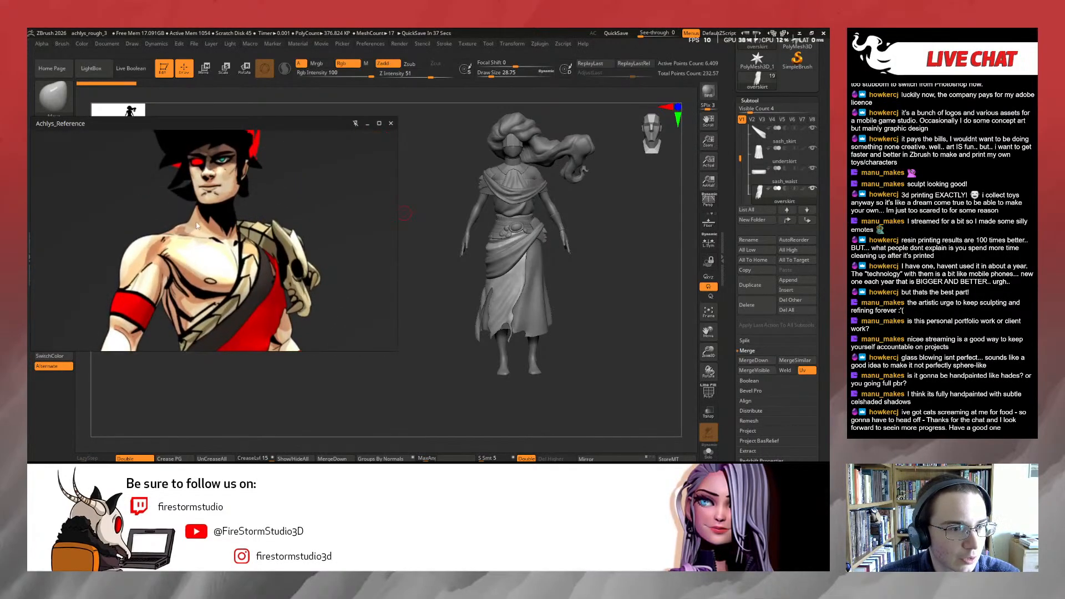
{"action": "scroll", "coordinate": [183, 250], "scroll_direction": "down", "scroll_amount": 3}
{"action": "middle_click_drag", "start_coordinate": [173, 239], "coordinate": [146, 278]}
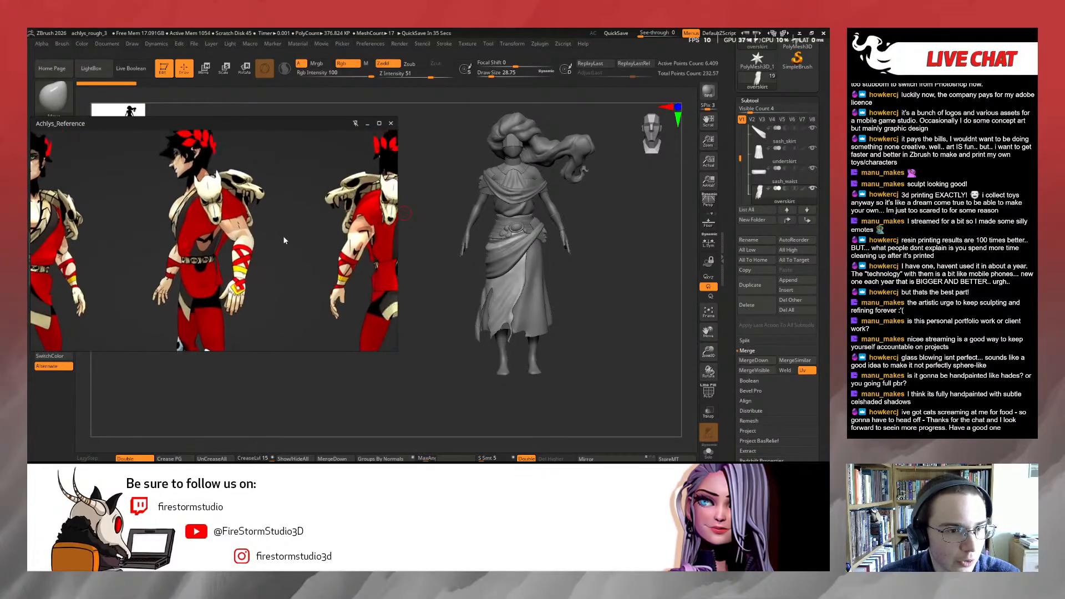
{"action": "scroll", "coordinate": [214, 215], "scroll_direction": "up", "scroll_amount": 3}
{"action": "scroll", "coordinate": [238, 267], "scroll_direction": "down", "scroll_amount": 7}
{"action": "scroll", "coordinate": [241, 276], "scroll_direction": "down", "scroll_amount": 4}
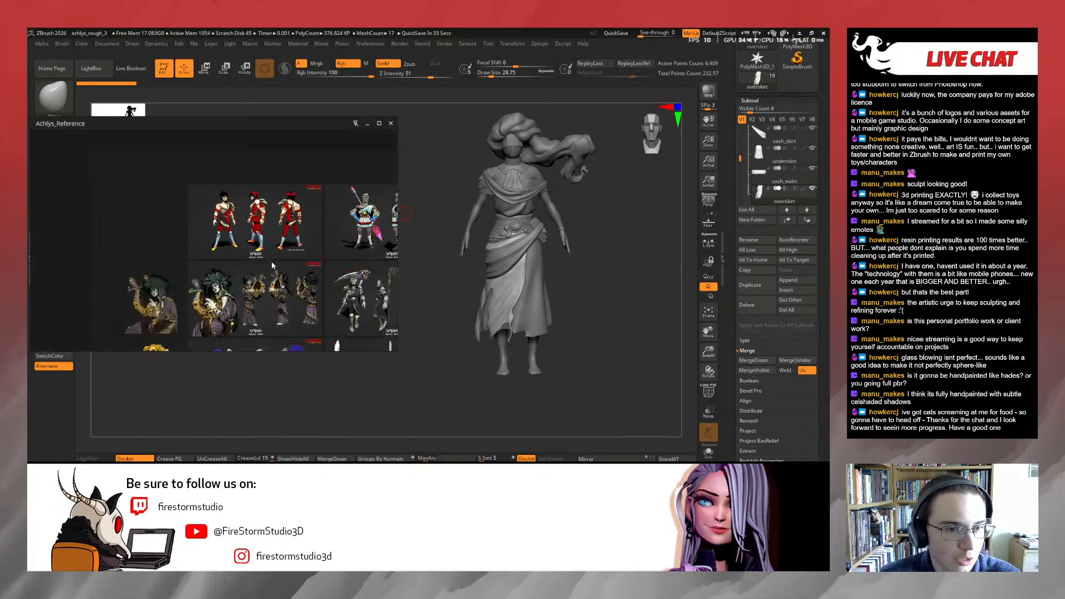
{"action": "middle_click_drag", "start_coordinate": [244, 327], "coordinate": [263, 244]}
{"action": "middle_click_drag", "start_coordinate": [272, 338], "coordinate": [259, 242]}
{"action": "scroll", "coordinate": [289, 242], "scroll_direction": "up", "scroll_amount": 6}
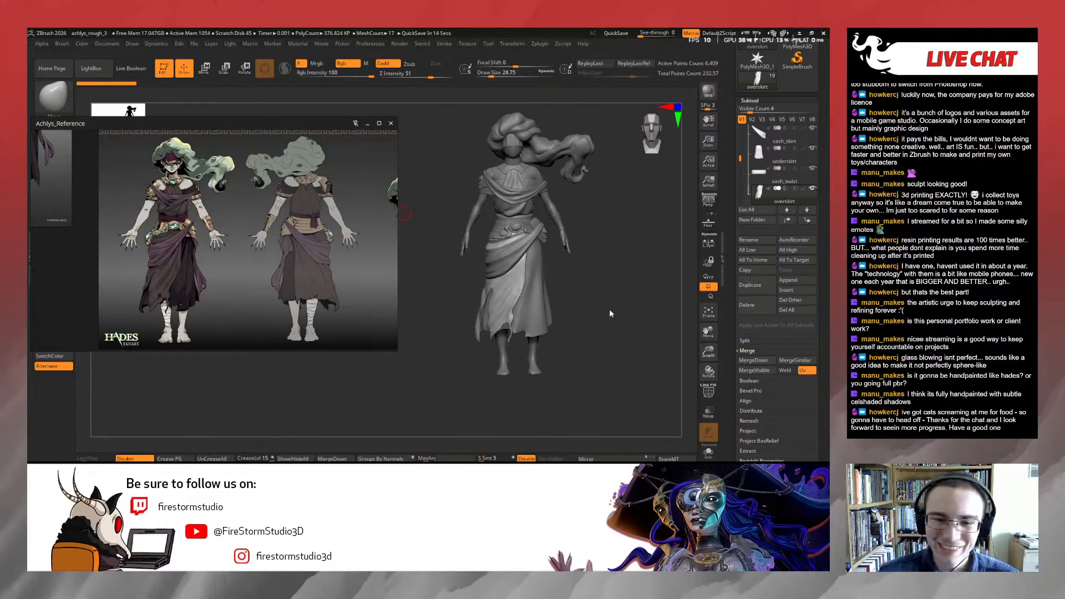
Select the body subtool, frame the hand at the hip, and set the draw size to about 10.5
{"action": "left_click_drag", "start_coordinate": [611, 312], "coordinate": [576, 303]}
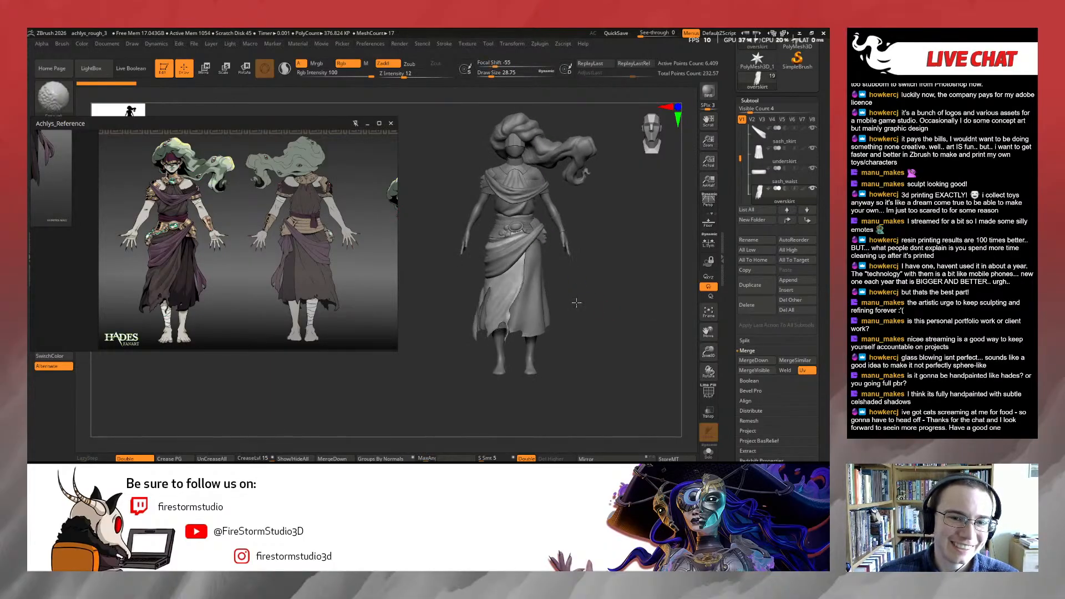
{"action": "left_click", "coordinate": [460, 249], "text": "alt"}
{"action": "mouse_move", "coordinate": [432, 254]}
{"action": "left_mouse_down", "text": "alt"}
{"action": "mouse_move", "coordinate": [444, 314]}
{"action": "mouse_move", "coordinate": [518, 321]}
{"action": "mouse_move", "coordinate": [527, 338]}
{"action": "mouse_move", "coordinate": [556, 332]}
{"action": "mouse_move", "coordinate": [540, 325]}
{"action": "left_mouse_up", "text": "alt"}
{"action": "key", "text": "s"}
{"action": "left_click", "coordinate": [592, 304]}
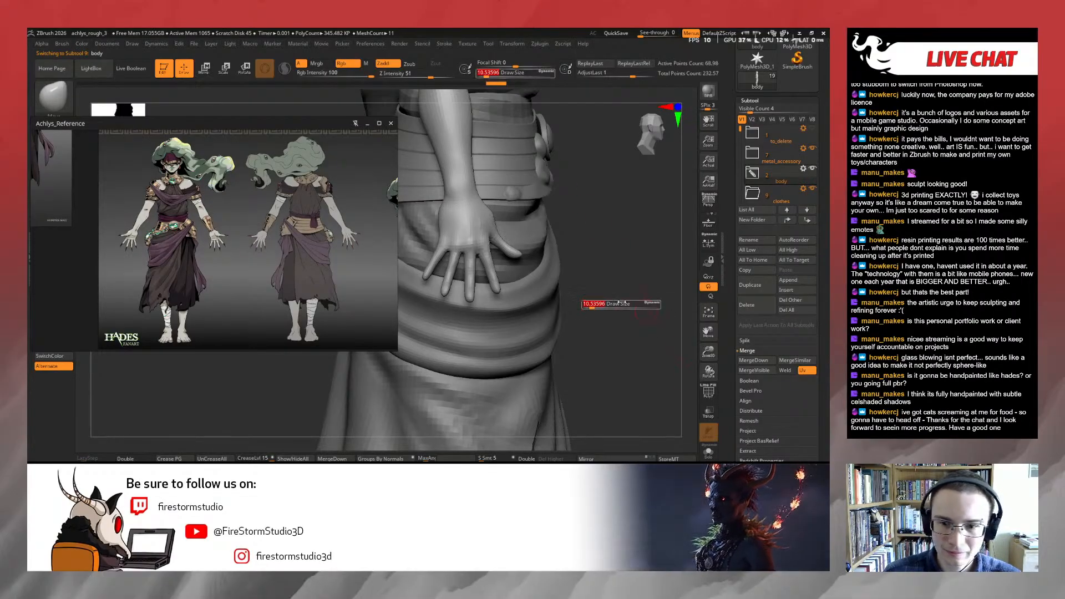
Expand the body folder in the subtool list and subdivide the body mesh once
{"action": "left_click_drag", "start_coordinate": [630, 361], "coordinate": [628, 351]}
{"action": "key", "text": "ctrl"}
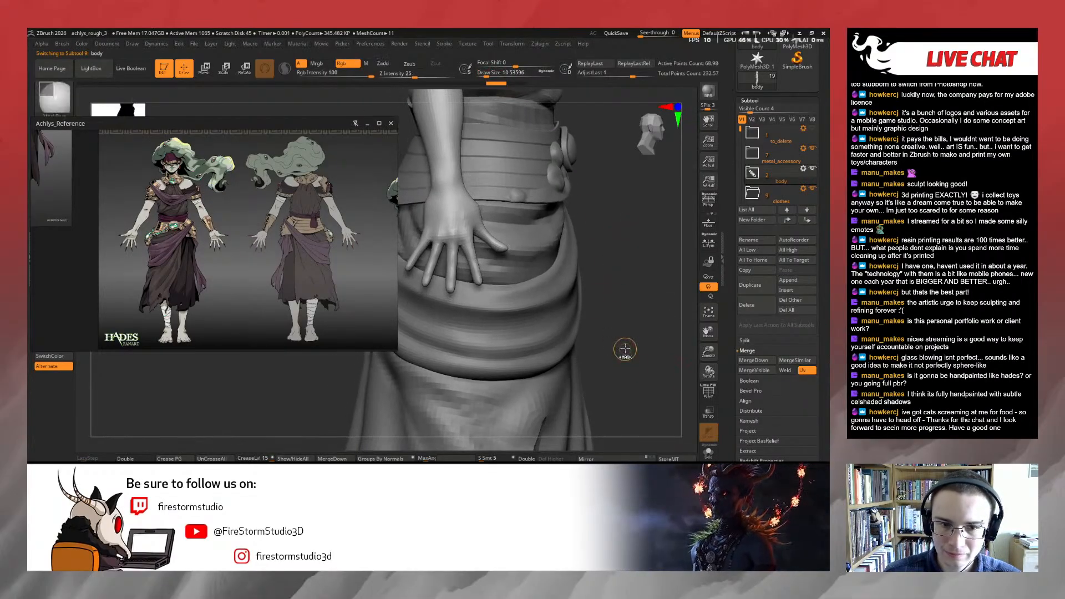
{"action": "key", "text": "ctrl+z"}
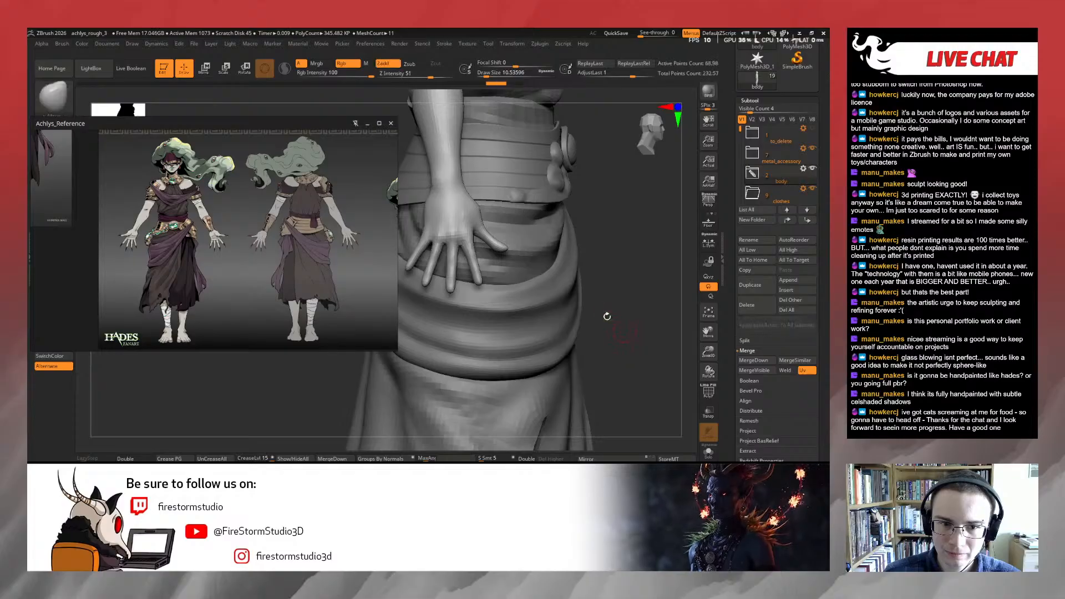
{"action": "left_click_drag", "start_coordinate": [618, 254], "coordinate": [612, 219], "text": "alt"}
{"action": "left_click", "coordinate": [753, 178]}
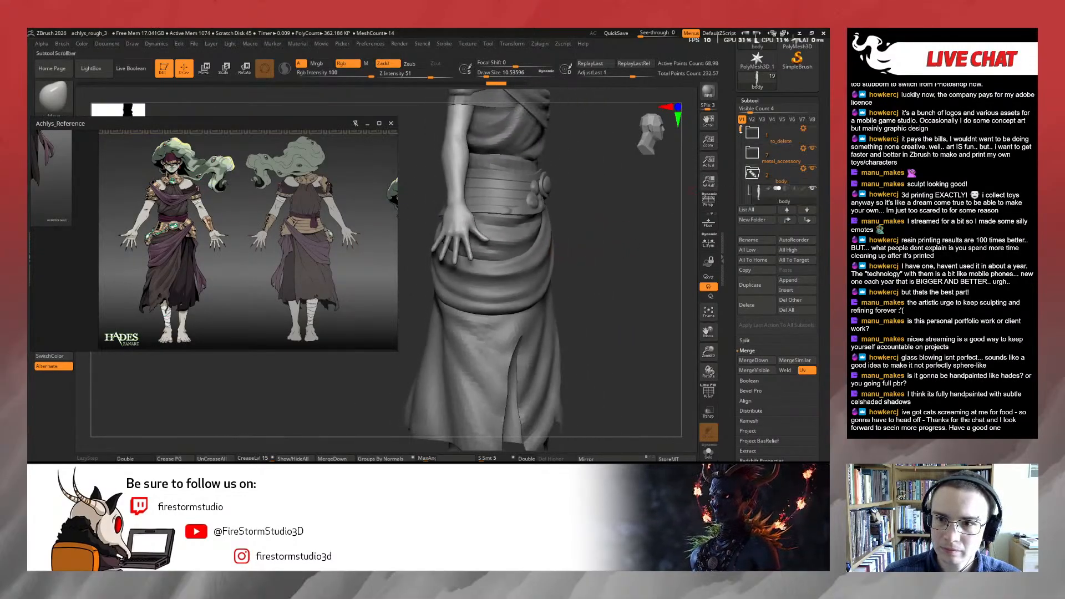
{"action": "left_click_drag", "start_coordinate": [740, 128], "coordinate": [739, 136]}
{"action": "left_click_drag", "start_coordinate": [628, 233], "coordinate": [629, 272], "text": "alt"}
{"action": "key", "text": "ctrl+shift+z"}
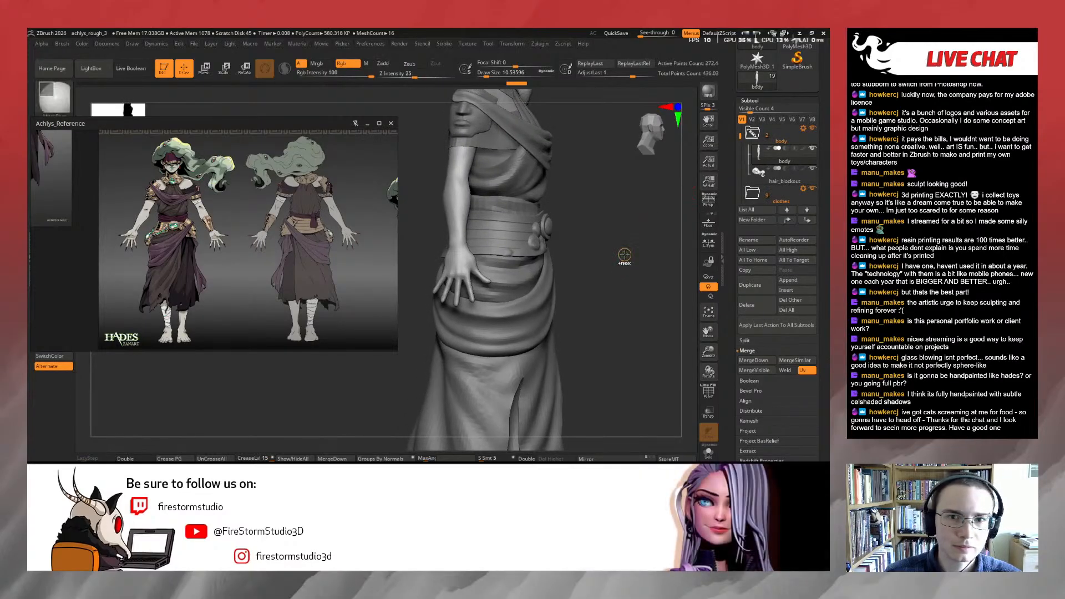
Zoom in on the hand and hip and subdivide the body mesh three more times
{"action": "key", "text": "ctrl+z"}
{"action": "key", "text": "ctrl+z"}
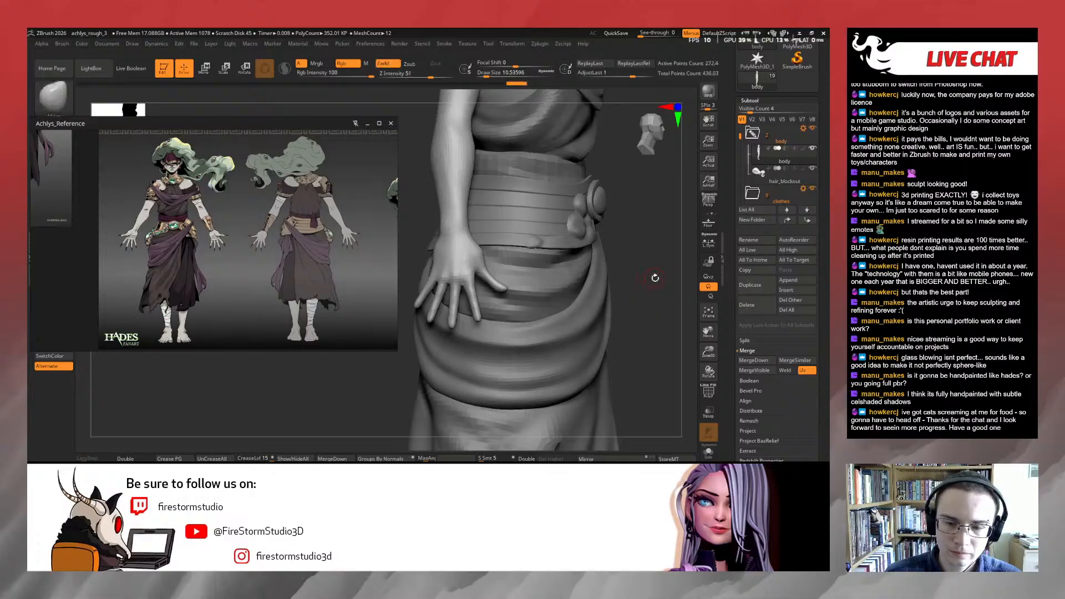
{"action": "key", "text": "ctrl+shift+z"}
{"action": "key", "text": "ctrl+d"}
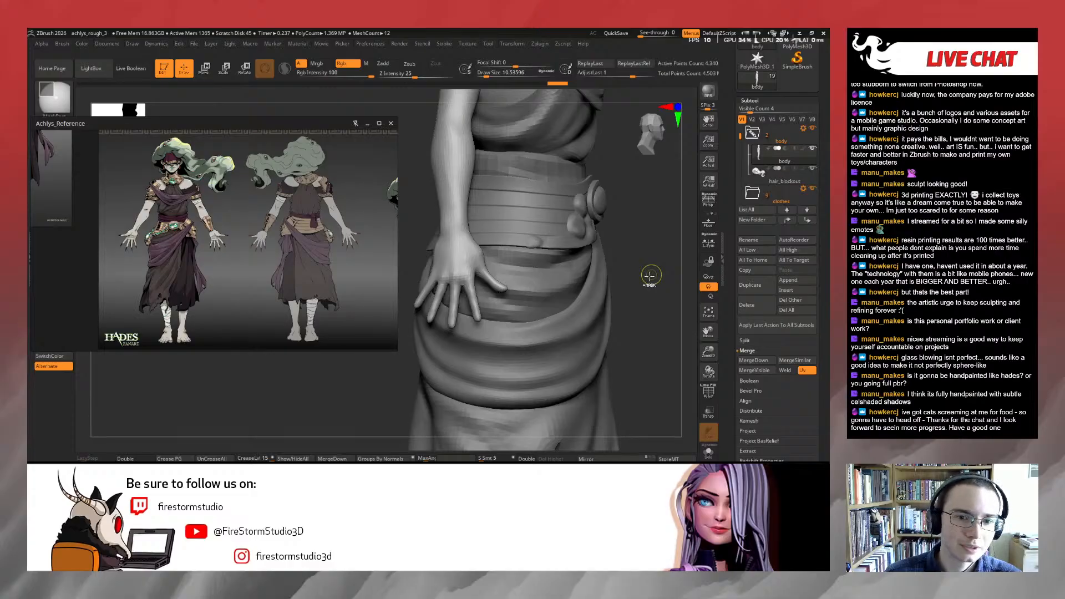
{"action": "key", "text": "ctrl+d"}
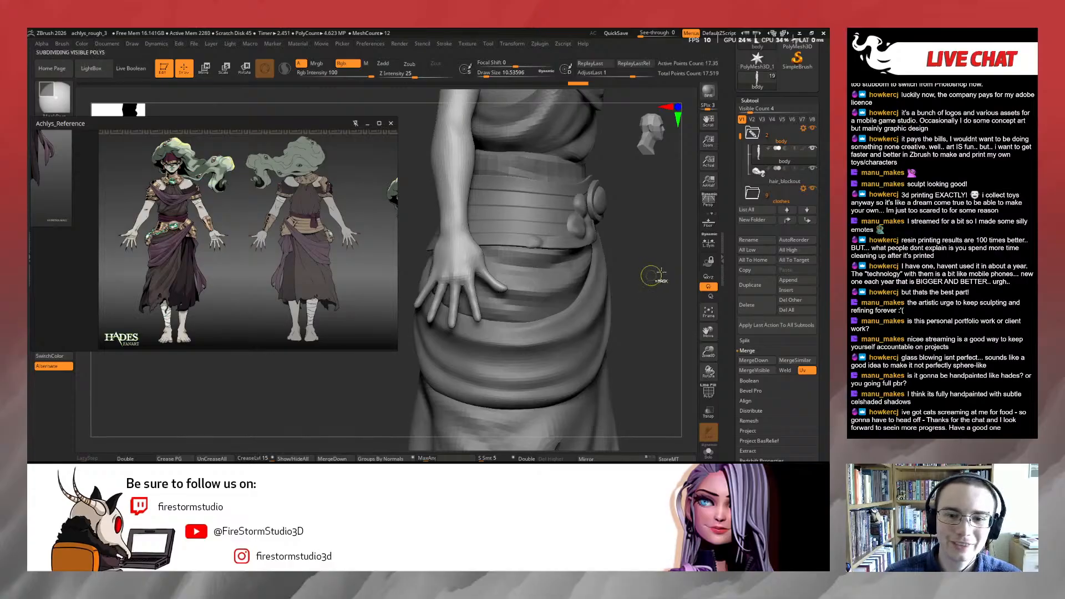
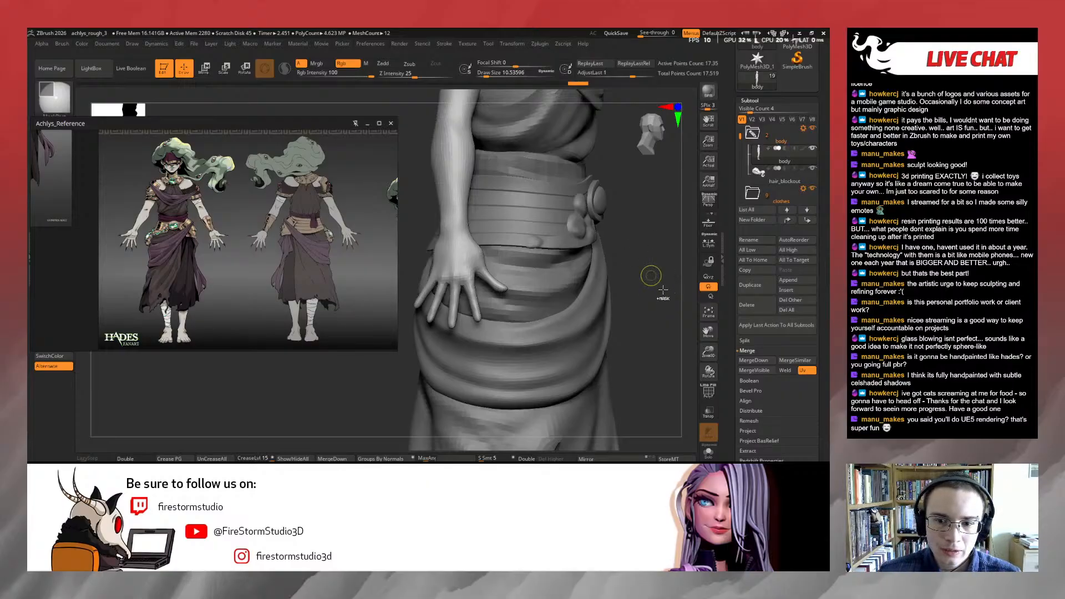
Step the body back one subdivision and bring up the Geometry and ZRemesher settings to compare with the total point count
{"action": "mouse_move", "coordinate": [626, 216]}
{"action": "left_mouse_down"}
{"action": "mouse_move", "coordinate": [605, 190]}
{"action": "mouse_move", "coordinate": [687, 306]}
{"action": "left_mouse_up"}
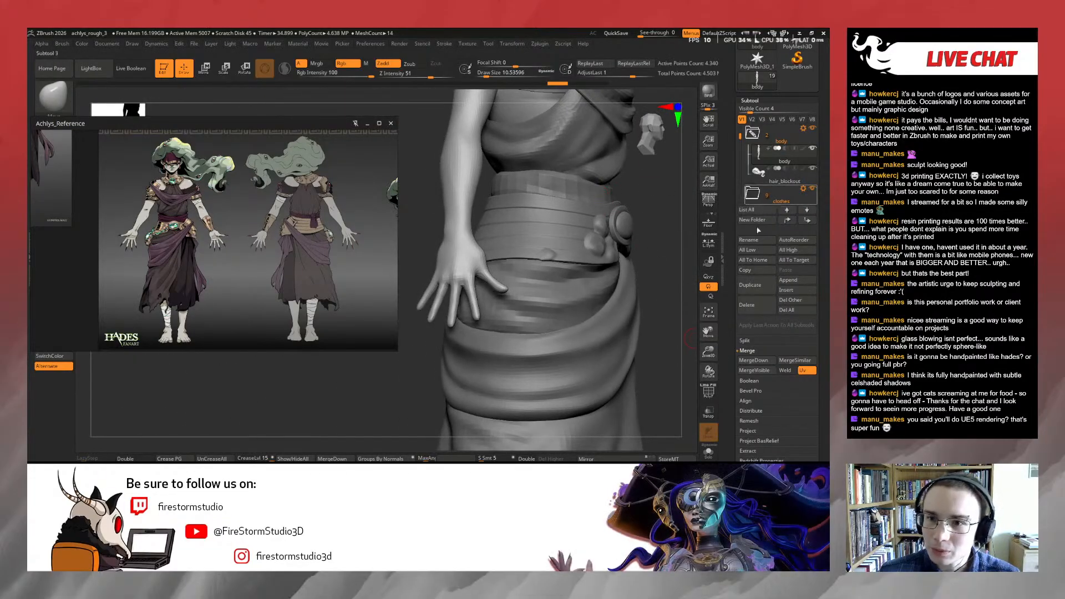
{"action": "left_click_drag", "start_coordinate": [779, 410], "coordinate": [779, 326]}
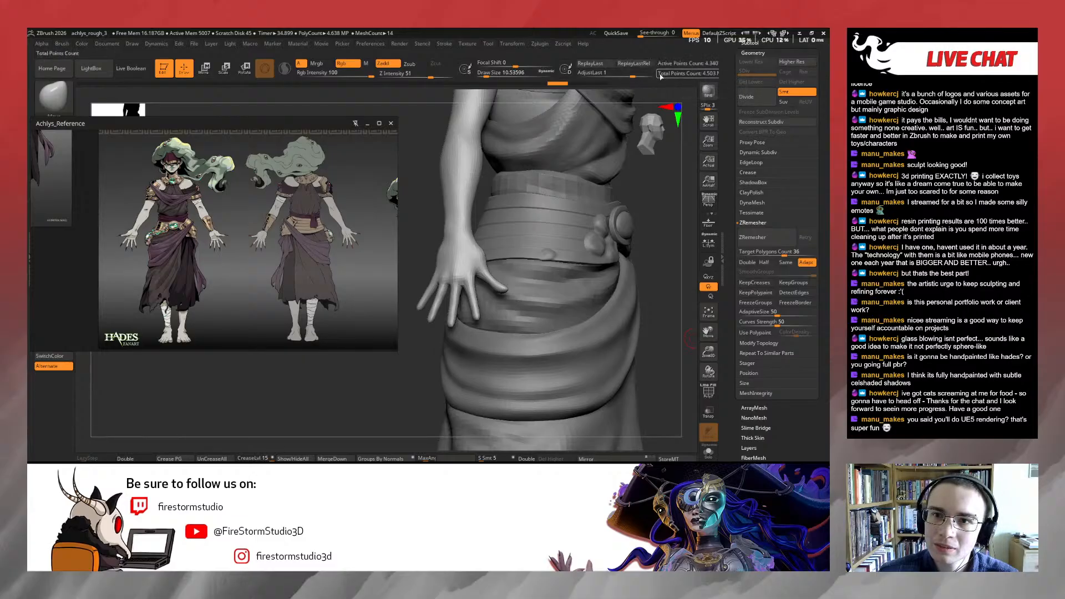
{"action": "left_click", "coordinate": [728, 76]}
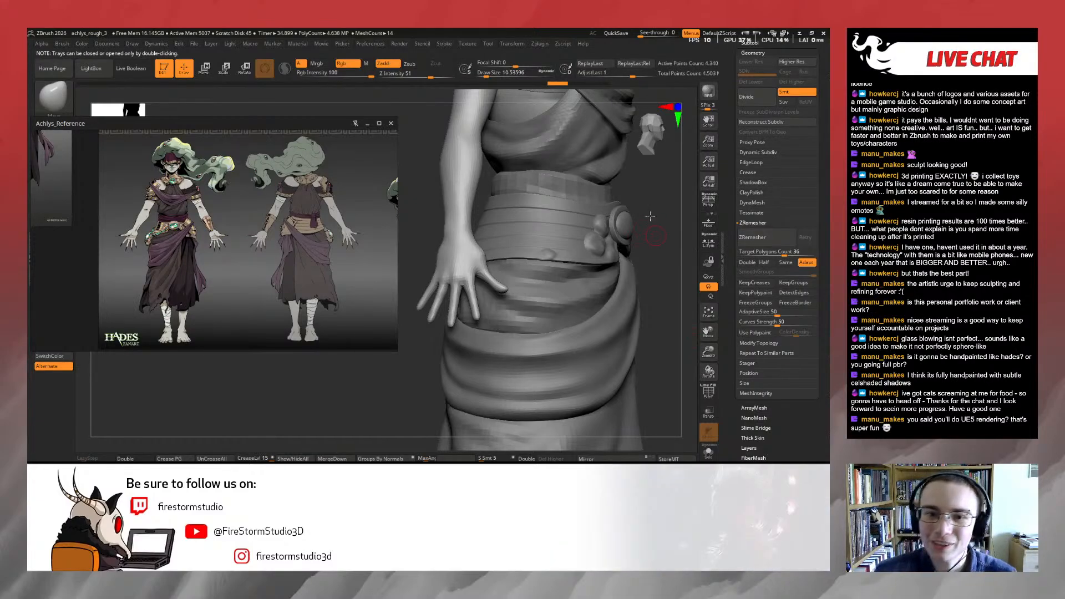
Check the body mesh's polygon density on the hand with the wireframe display, switching the wireframe off again when done
{"action": "left_click_drag", "start_coordinate": [632, 192], "coordinate": [632, 239], "text": "alt"}
{"action": "left_click", "coordinate": [708, 392]}
{"action": "left_click_drag", "start_coordinate": [598, 271], "coordinate": [771, 436], "text": "alt"}
{"action": "left_click_drag", "start_coordinate": [637, 310], "coordinate": [674, 347]}
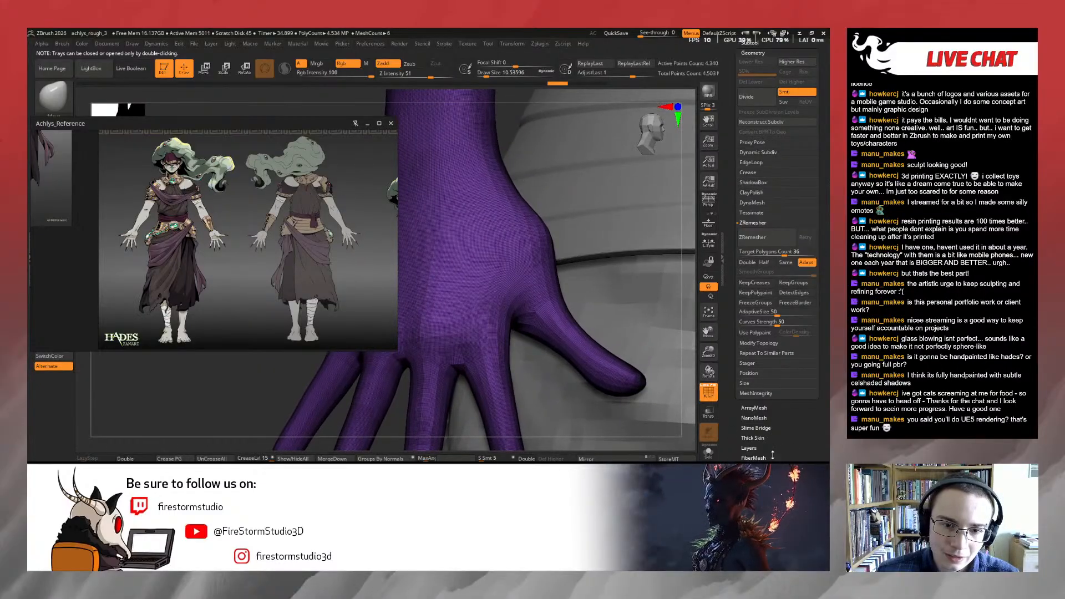
{"action": "left_click", "coordinate": [709, 394]}
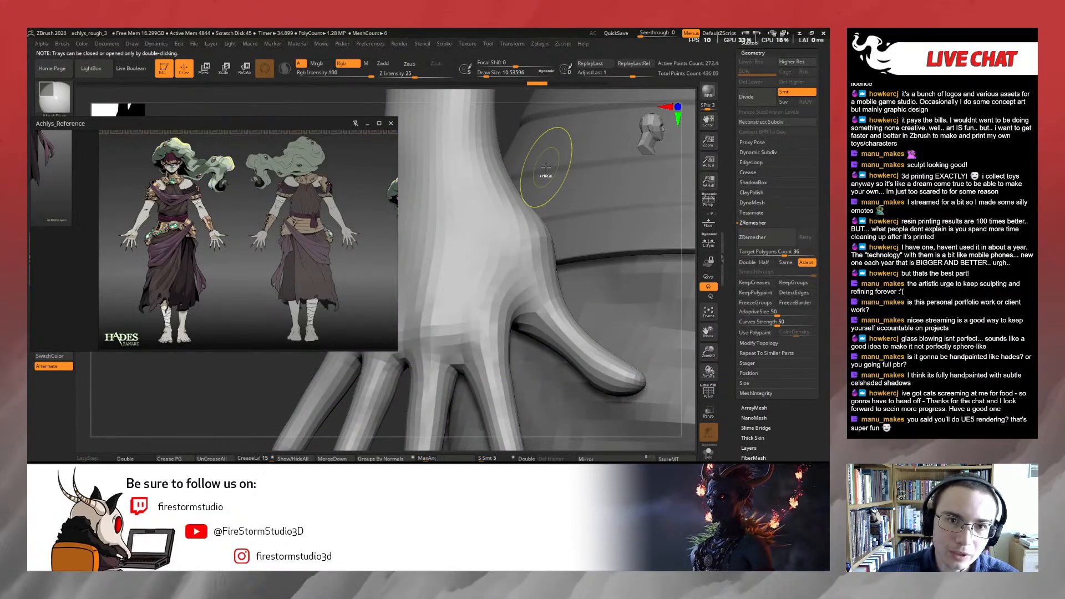
Undo the recent subdivisions of the body mesh back to its base resolution
{"action": "key", "text": "ctrl+z"}
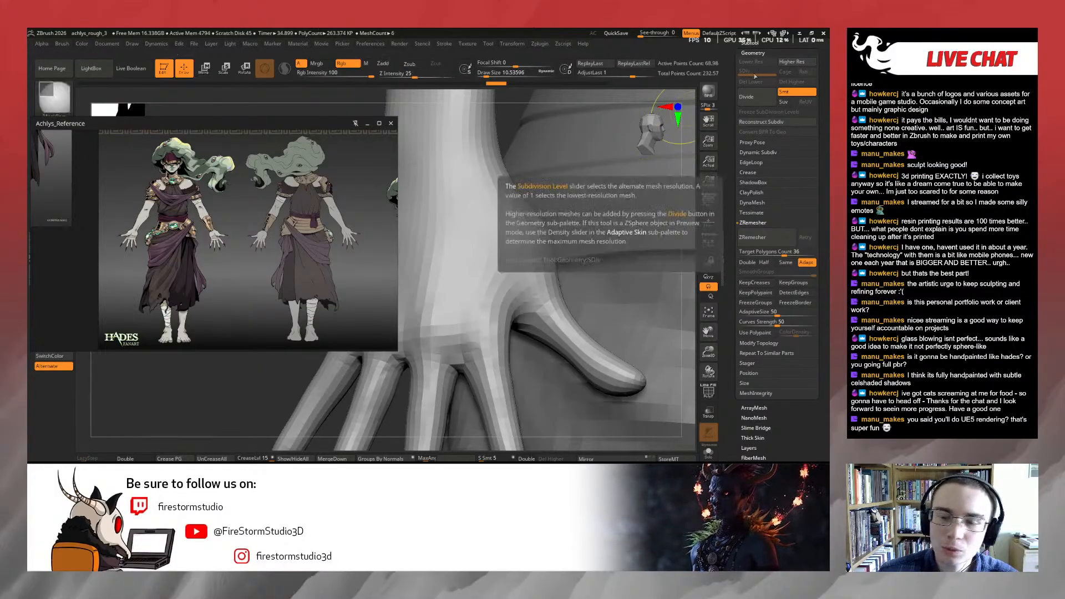
{"action": "key", "text": "ctrl+z"}
{"action": "key", "text": "ctrl+shift+z"}
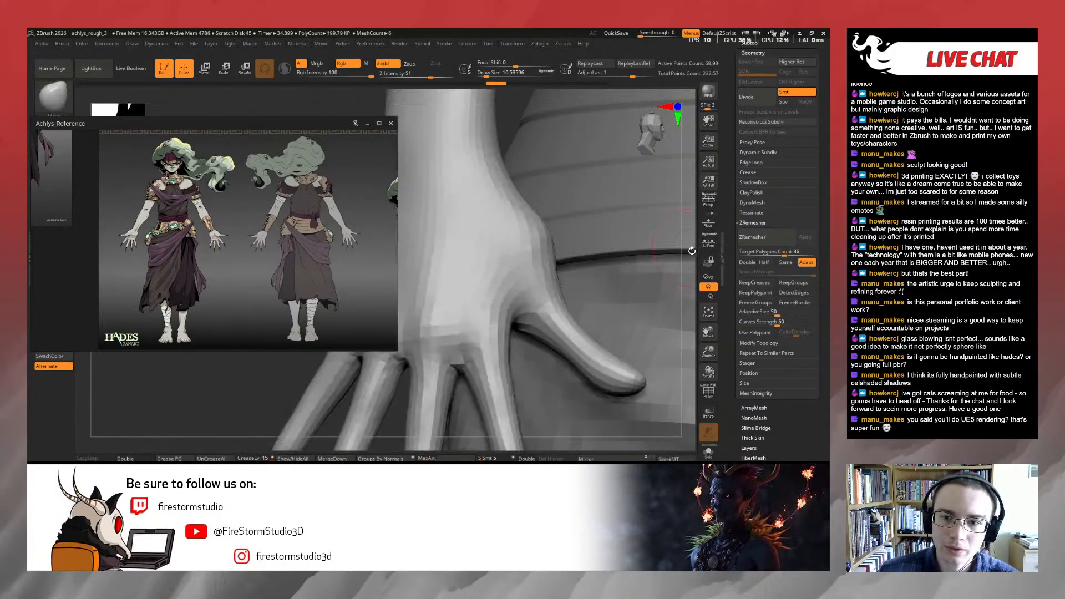
Isolate the body in Solo mode, subdivide it once, and show the other subtools again
{"action": "left_click_drag", "start_coordinate": [692, 251], "coordinate": [697, 438], "text": "alt"}
{"action": "left_click", "coordinate": [708, 451]}
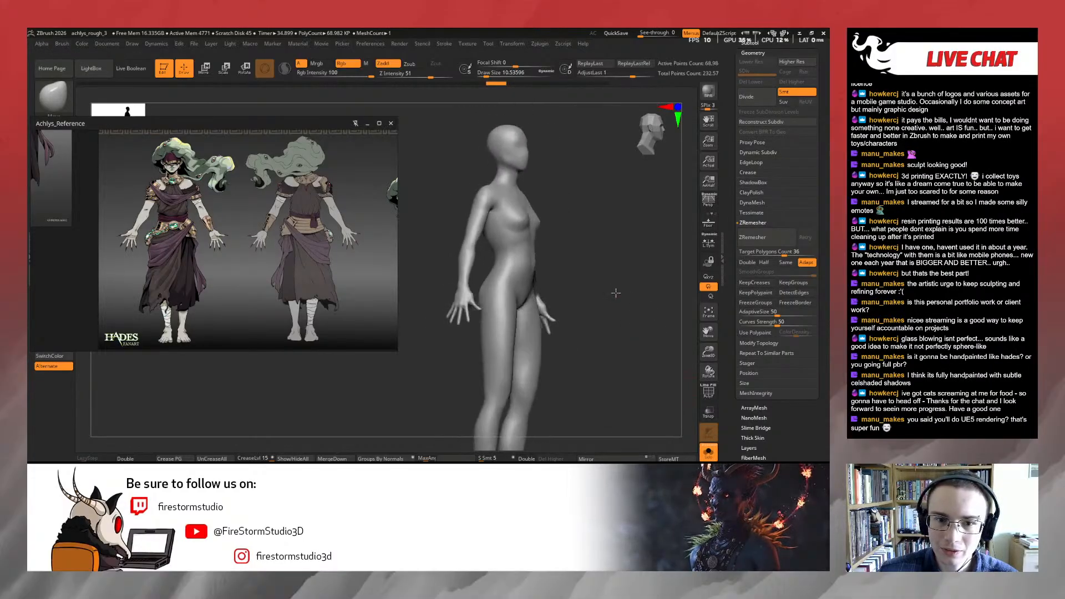
{"action": "left_click_drag", "start_coordinate": [647, 233], "coordinate": [653, 208], "text": "ctrl"}
{"action": "mouse_move", "coordinate": [533, 279]}
{"action": "left_mouse_down", "text": "alt"}
{"action": "mouse_move", "coordinate": [499, 297]}
{"action": "mouse_move", "coordinate": [541, 296]}
{"action": "left_mouse_up", "text": "alt"}
{"action": "key", "text": "ctrl+d"}
{"action": "left_click", "coordinate": [708, 451]}
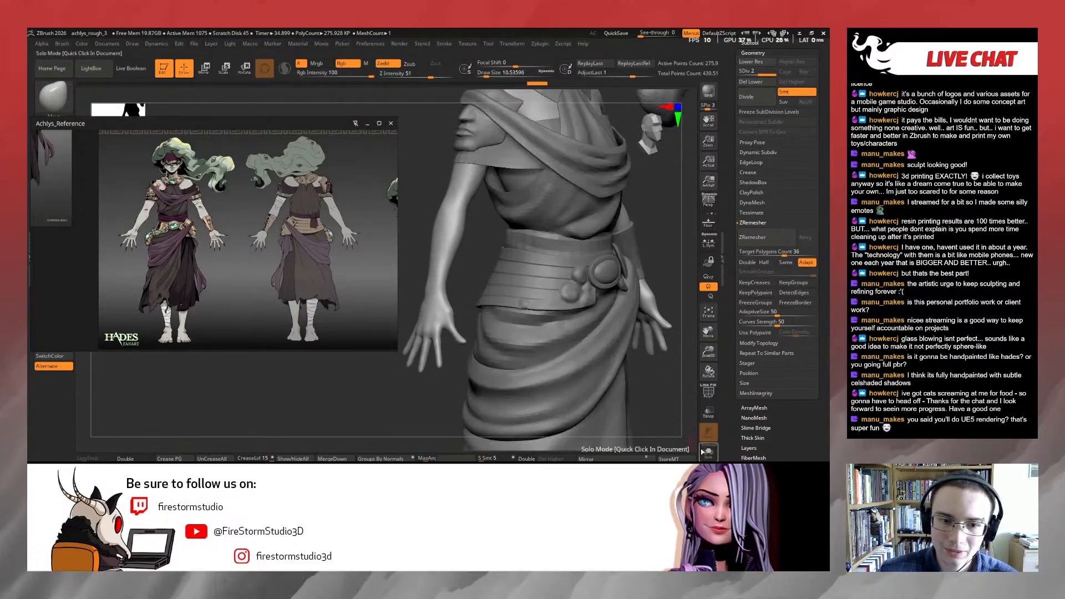
Review the clothed figure from the front and side, frame the hand at the hip, and bring up the Subtool list
{"action": "left_click_drag", "start_coordinate": [652, 199], "coordinate": [677, 219]}
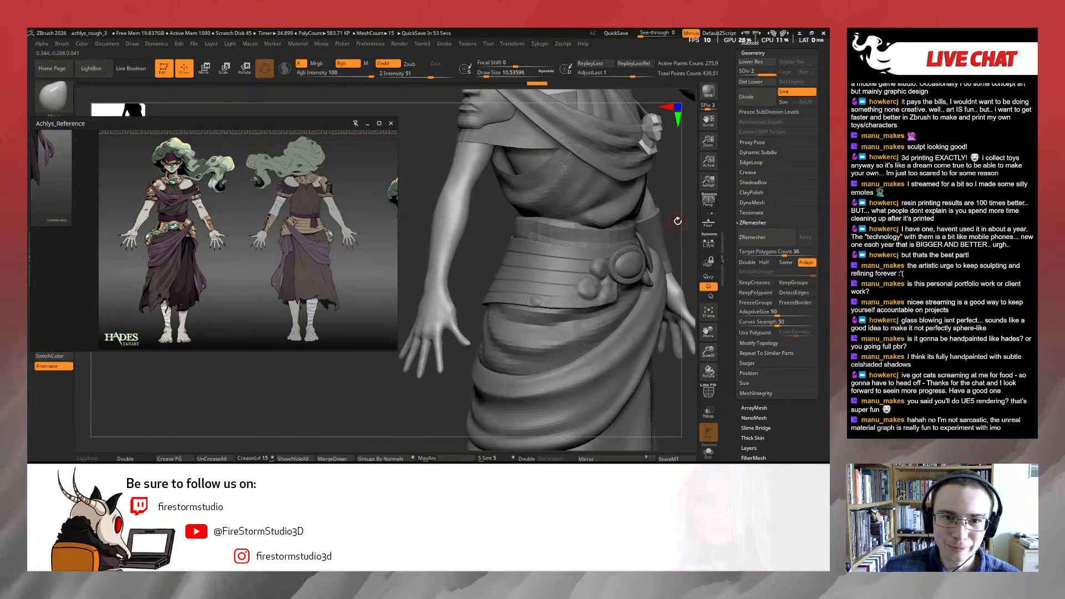
{"action": "mouse_move", "coordinate": [678, 221]}
{"action": "left_mouse_down", "text": "alt"}
{"action": "mouse_move", "coordinate": [664, 183]}
{"action": "mouse_move", "coordinate": [632, 217]}
{"action": "mouse_move", "coordinate": [616, 214]}
{"action": "mouse_move", "coordinate": [640, 263]}
{"action": "mouse_move", "coordinate": [665, 272]}
{"action": "left_mouse_up", "text": "alt"}
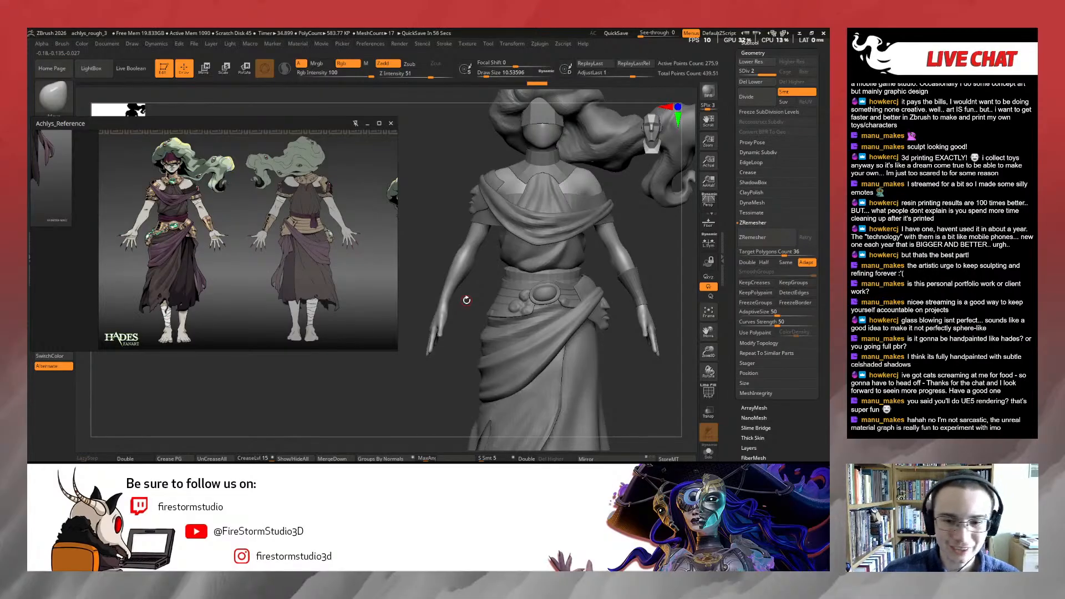
{"action": "mouse_move", "coordinate": [465, 352]}
{"action": "left_mouse_down"}
{"action": "mouse_move", "coordinate": [510, 332]}
{"action": "mouse_move", "coordinate": [527, 350]}
{"action": "mouse_move", "coordinate": [627, 313]}
{"action": "left_mouse_up"}
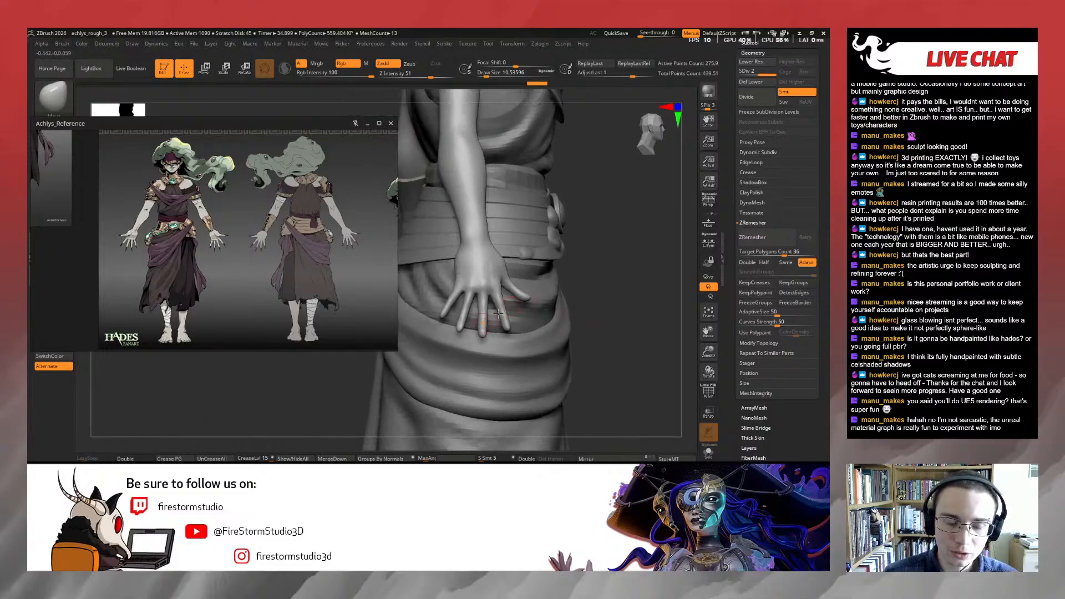
{"action": "mouse_move", "coordinate": [610, 247]}
{"action": "left_mouse_down", "text": "alt"}
{"action": "mouse_move", "coordinate": [647, 280]}
{"action": "mouse_move", "coordinate": [660, 273]}
{"action": "left_mouse_up", "text": "alt"}
{"action": "left_click", "coordinate": [755, 42]}
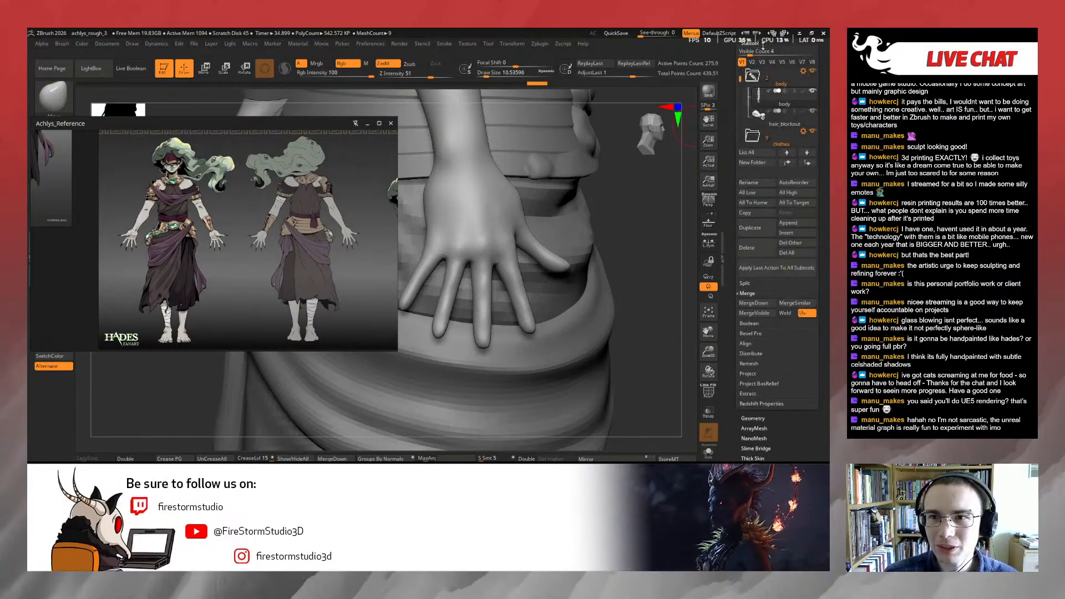
{"action": "left_click_drag", "start_coordinate": [819, 121], "coordinate": [819, 152]}
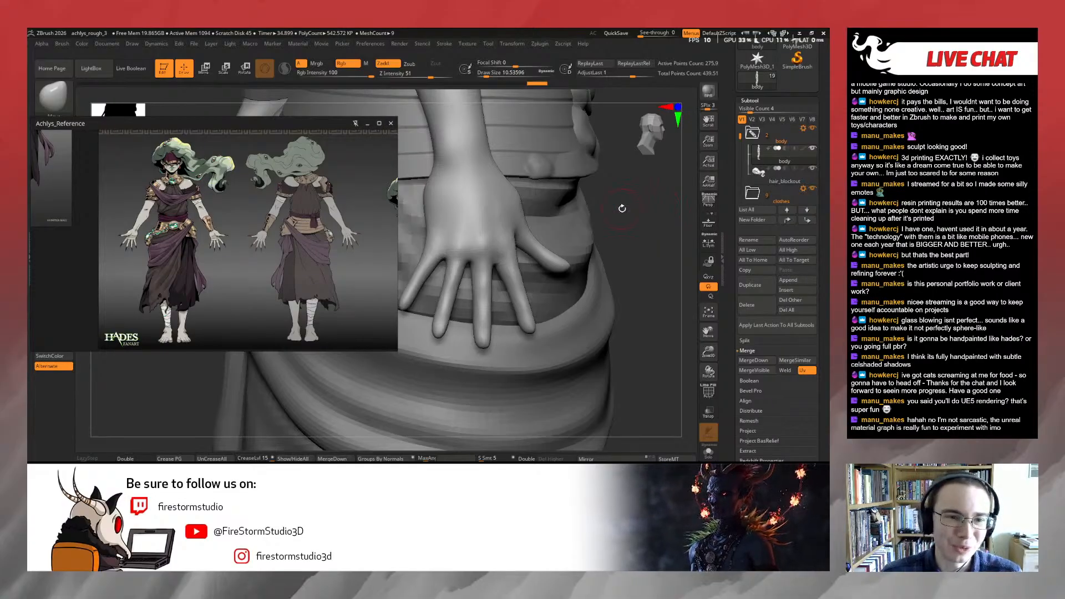
Choose the ClayBuildup brush and set its draw size to about 2.6 for work on the hand
{"action": "left_click_drag", "start_coordinate": [627, 184], "coordinate": [629, 207]}
{"action": "key", "text": "b"}
{"action": "key", "text": "c"}
{"action": "key", "text": "b"}
{"action": "key", "text": "s"}
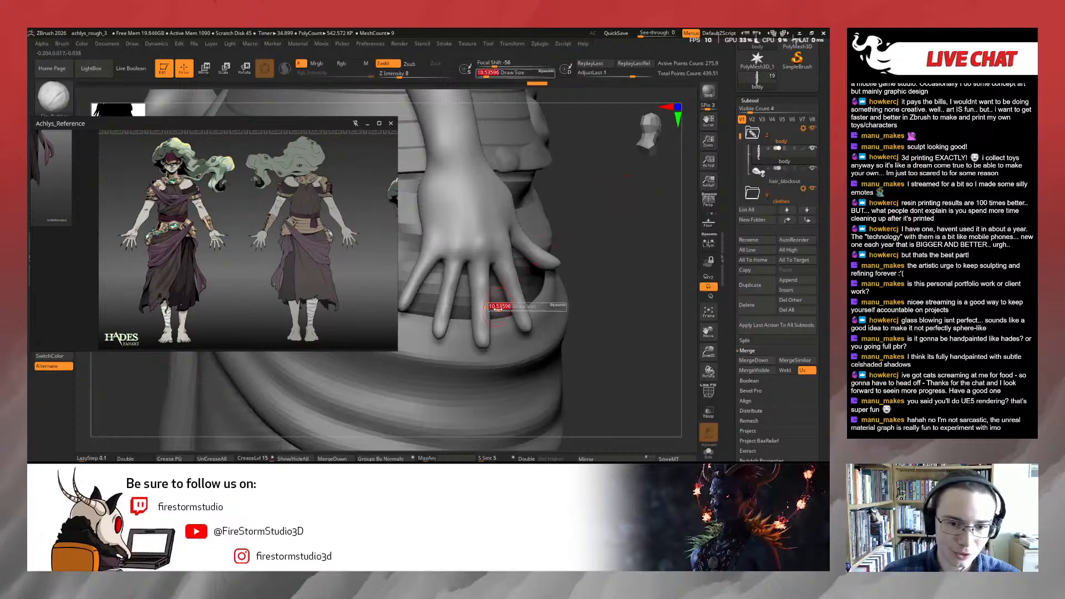
{"action": "left_click_drag", "start_coordinate": [499, 308], "coordinate": [488, 316]}
{"action": "key", "text": "s"}
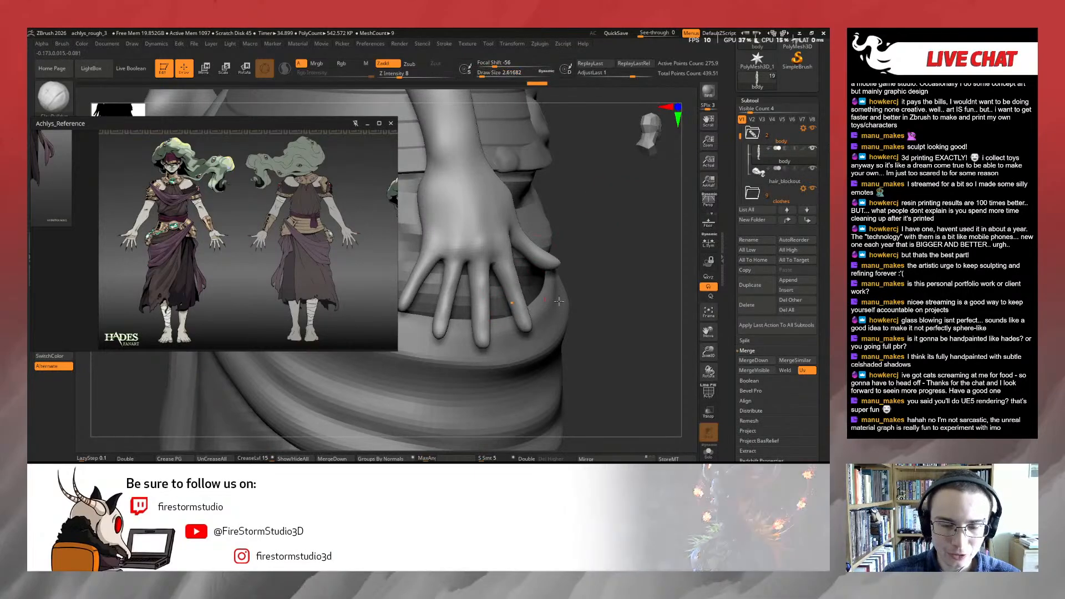
Sculpt and smooth the knuckles and finger bases on the back of the hand with the draw size at about 6.6
{"action": "mouse_move", "coordinate": [642, 295]}
{"action": "left_mouse_down"}
{"action": "mouse_move", "coordinate": [605, 304]}
{"action": "mouse_move", "coordinate": [500, 236]}
{"action": "left_mouse_up"}
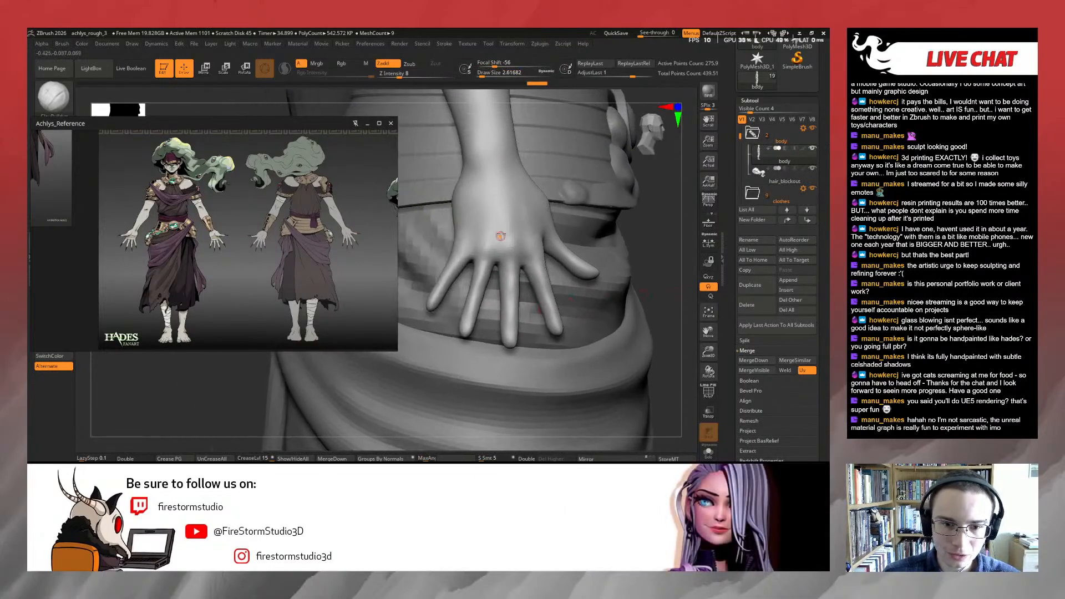
{"action": "key", "text": "s"}
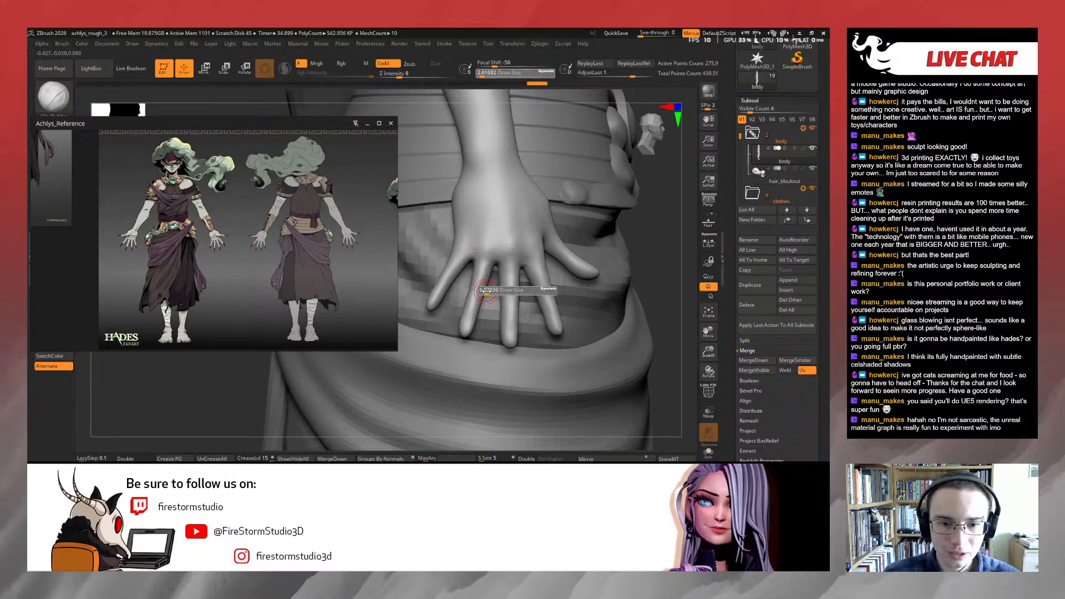
{"action": "key", "text": "shift"}
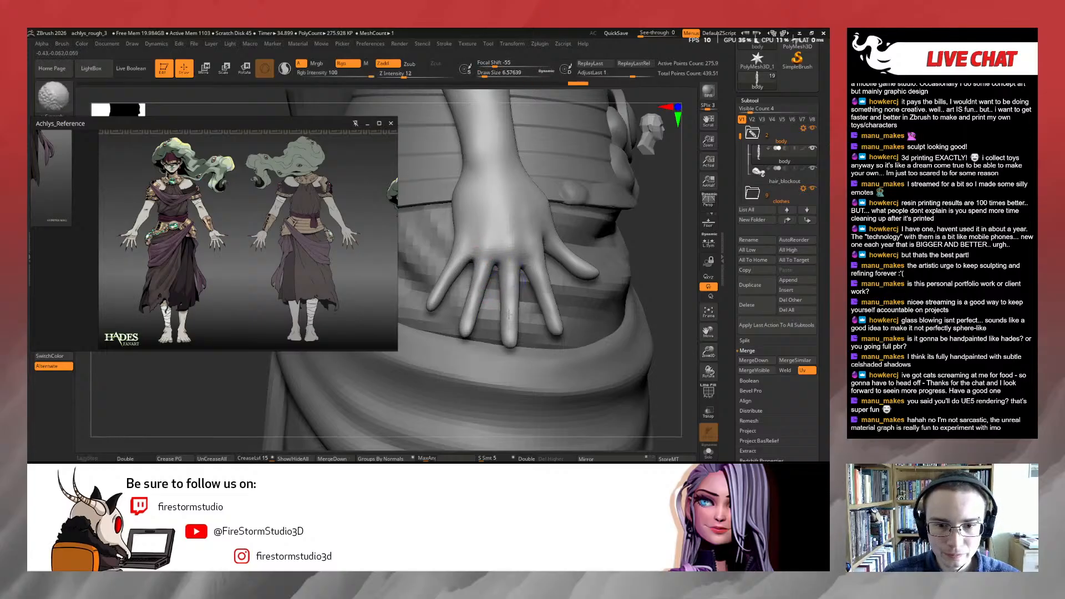
{"action": "left_click_drag", "start_coordinate": [651, 259], "coordinate": [577, 263]}
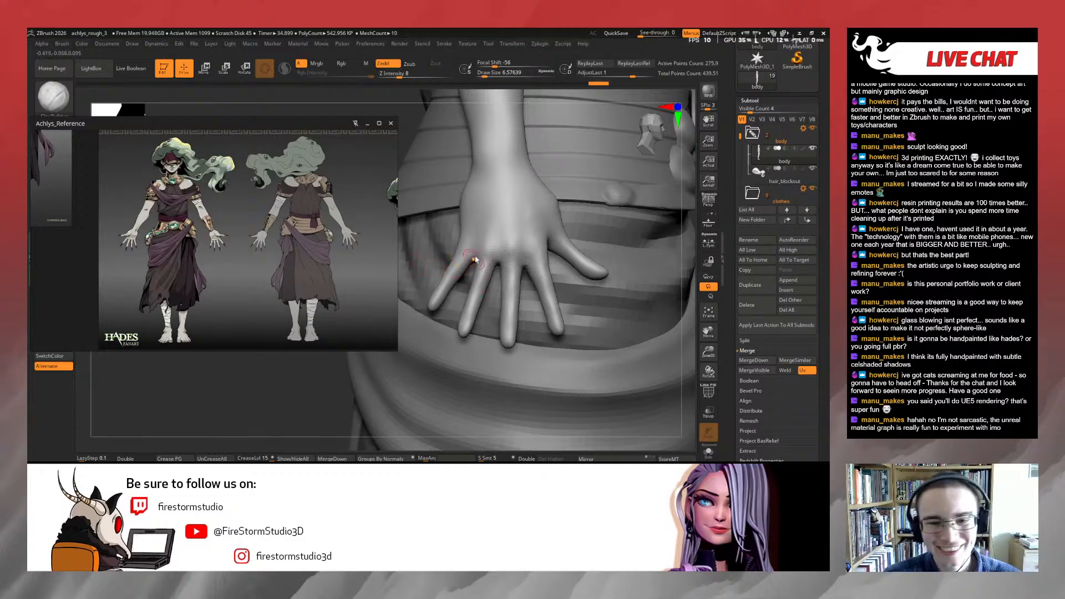
{"action": "left_click_drag", "start_coordinate": [485, 284], "coordinate": [492, 274], "text": "shift"}
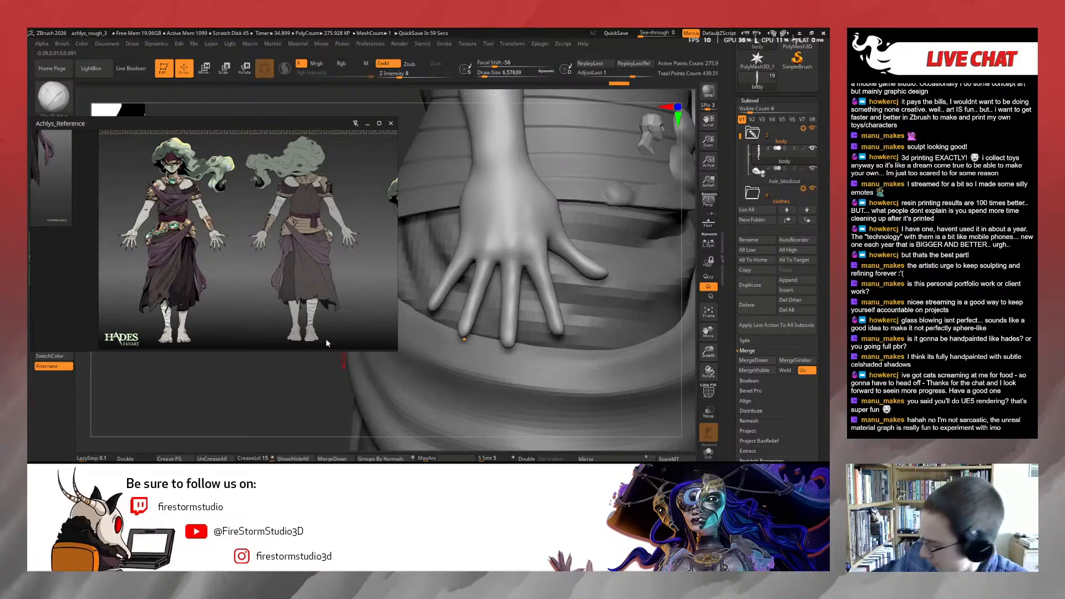
Examine how the hands of the lyre-carrying Hades character are stylised on the Achlys reference board
{"action": "scroll", "coordinate": [162, 178], "scroll_direction": "down", "scroll_amount": 10}
{"action": "middle_click_drag", "start_coordinate": [151, 155], "coordinate": [186, 192]}
{"action": "scroll", "coordinate": [185, 192], "scroll_direction": "up", "scroll_amount": 5}
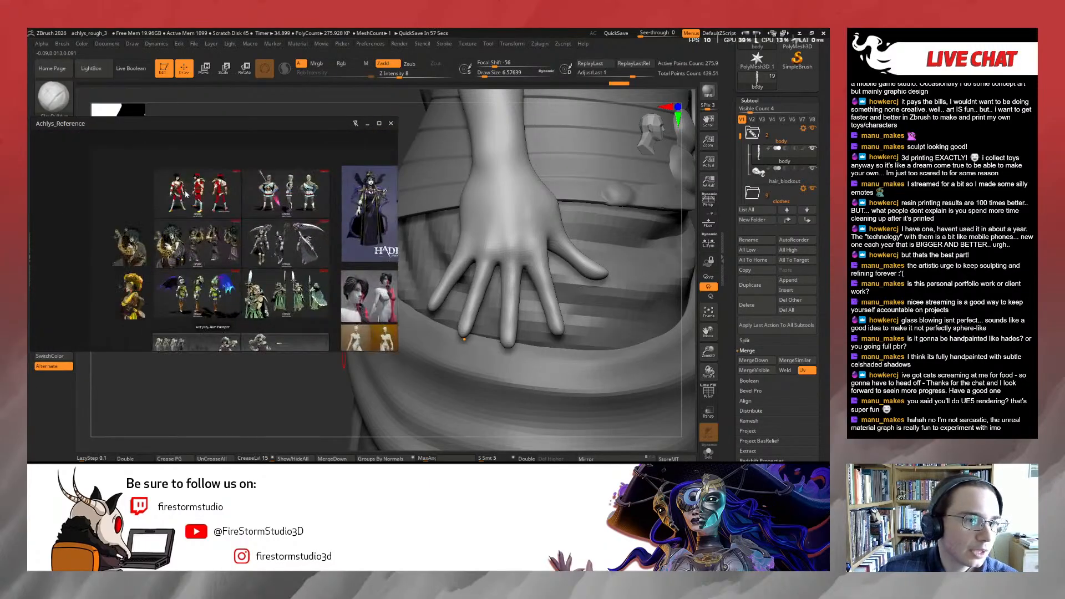
{"action": "scroll", "coordinate": [186, 193], "scroll_direction": "up", "scroll_amount": 5}
{"action": "scroll", "coordinate": [274, 296], "scroll_direction": "up", "scroll_amount": 8}
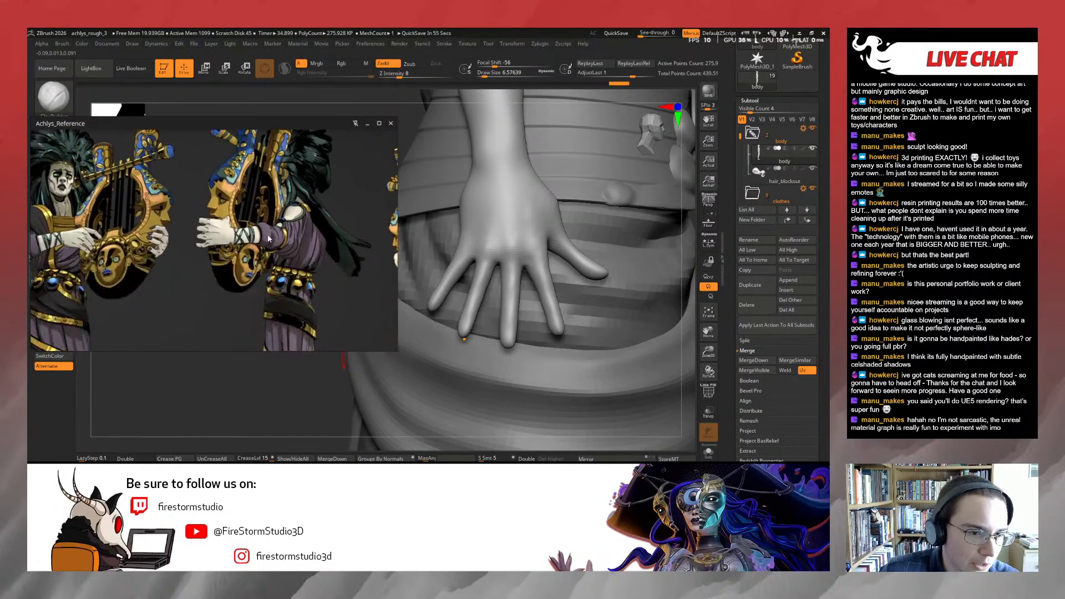
{"action": "scroll", "coordinate": [119, 228], "scroll_direction": "up", "scroll_amount": 3}
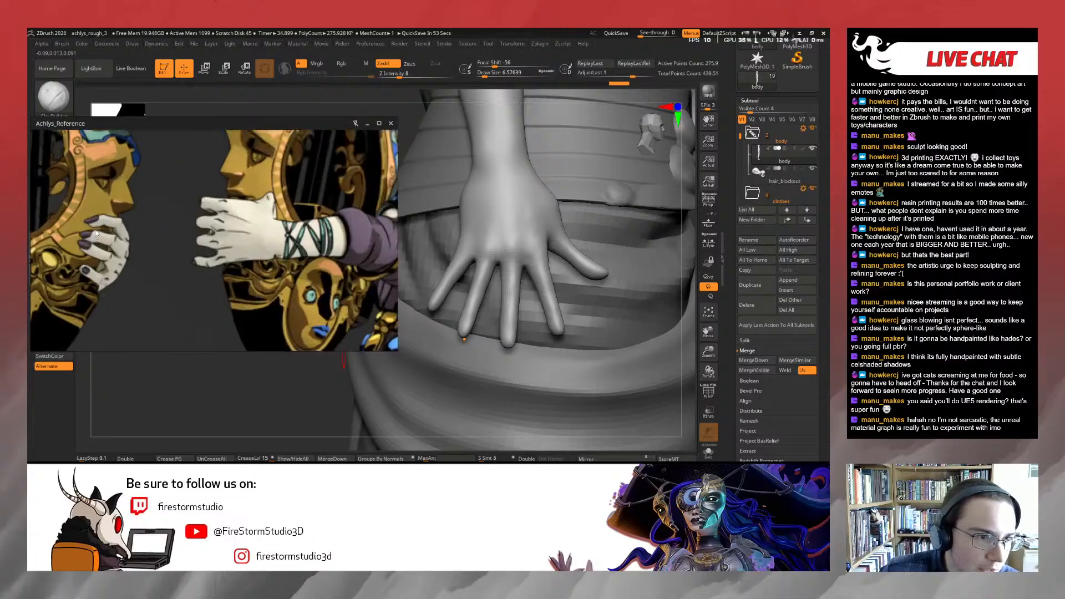
{"action": "scroll", "coordinate": [268, 266], "scroll_direction": "down", "scroll_amount": 4}
{"action": "scroll", "coordinate": [296, 268], "scroll_direction": "up", "scroll_amount": 5}
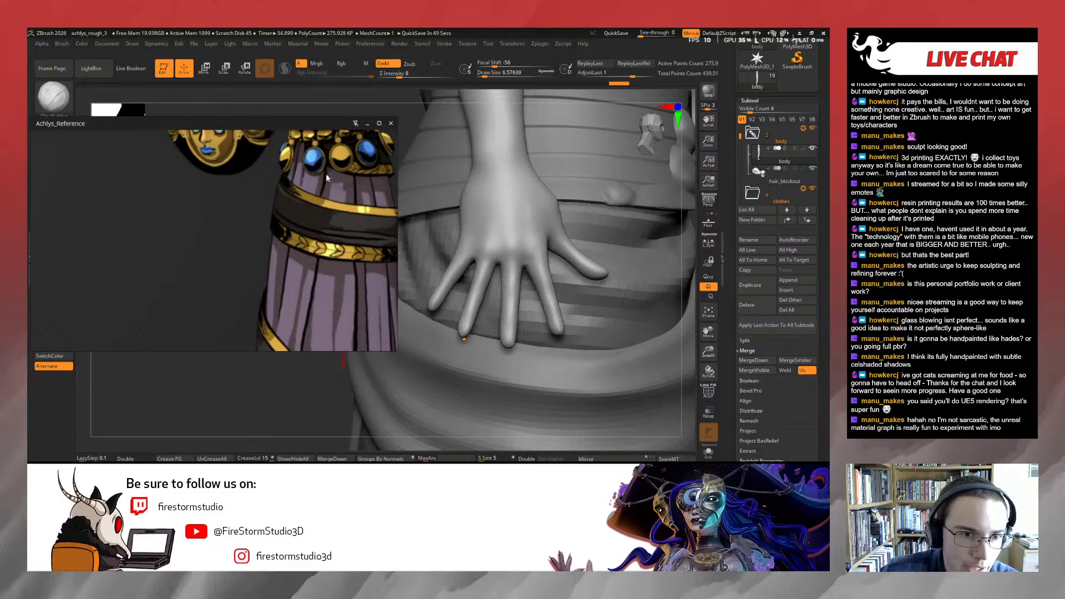
Study the pleated skirt, foot, belt and wrapped sleeve of the lyre-carrying character in the reference images
{"action": "scroll", "coordinate": [326, 177], "scroll_direction": "down", "scroll_amount": 2}
{"action": "middle_click_drag", "start_coordinate": [276, 261], "coordinate": [359, 239]}
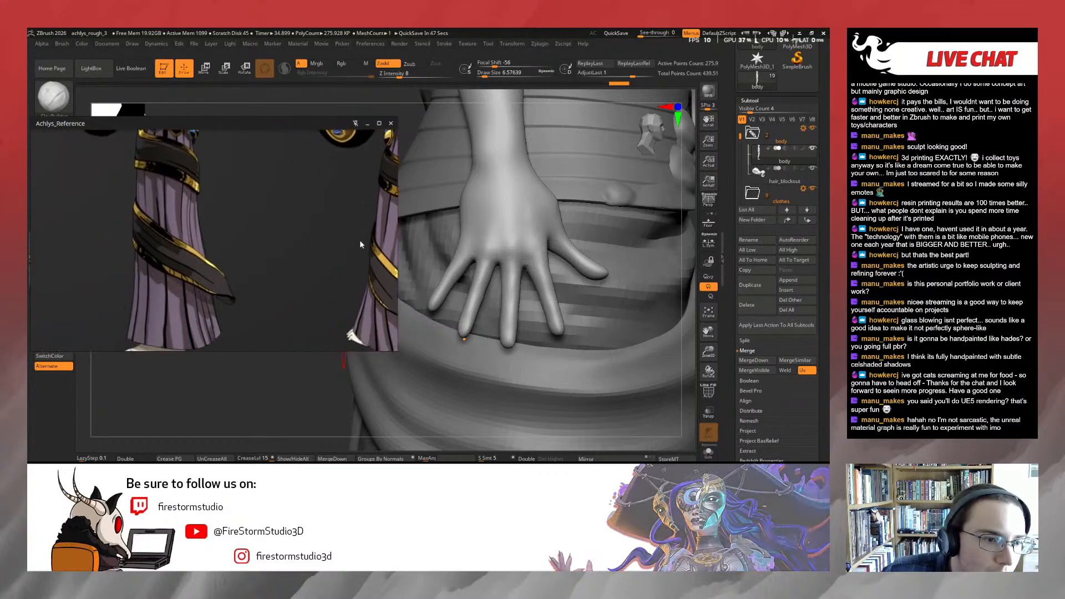
{"action": "middle_click_drag", "start_coordinate": [128, 292], "coordinate": [158, 225]}
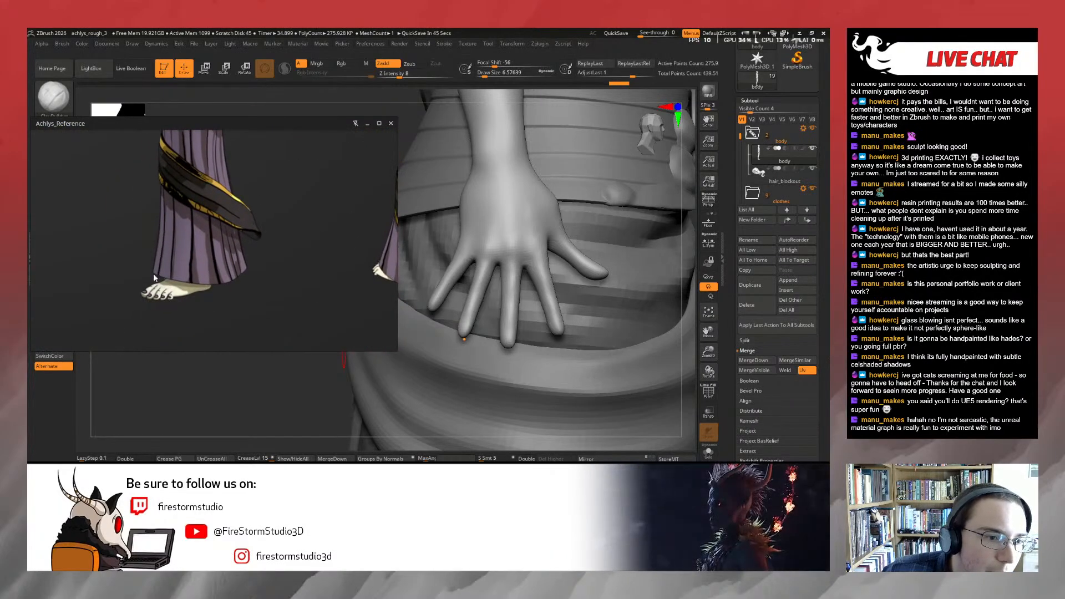
{"action": "scroll", "coordinate": [171, 300], "scroll_direction": "up", "scroll_amount": 4}
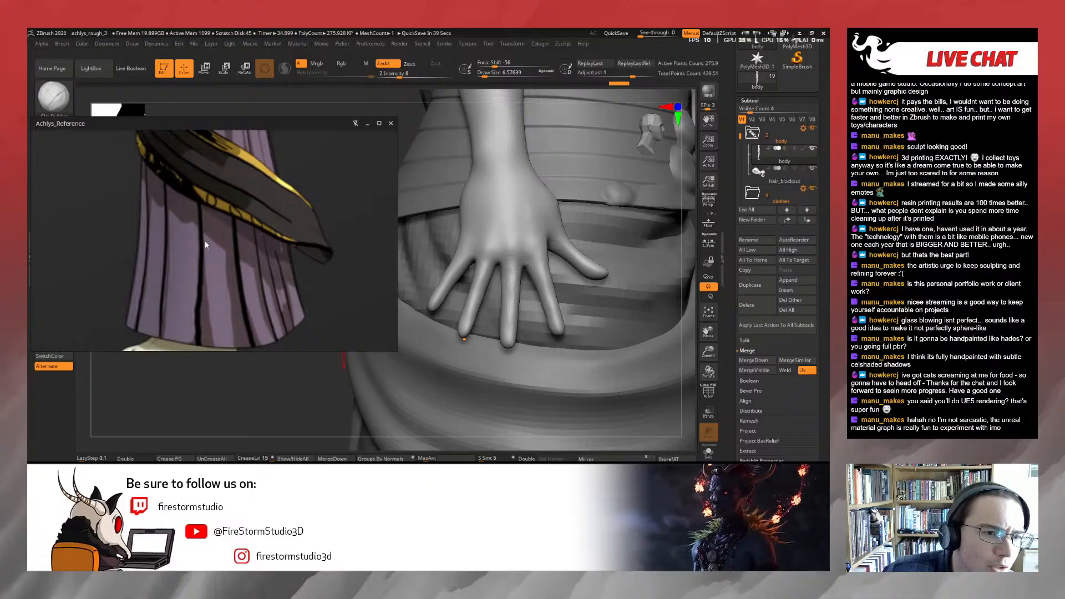
{"action": "scroll", "coordinate": [189, 191], "scroll_direction": "up", "scroll_amount": 1}
{"action": "scroll", "coordinate": [188, 192], "scroll_direction": "down", "scroll_amount": 3}
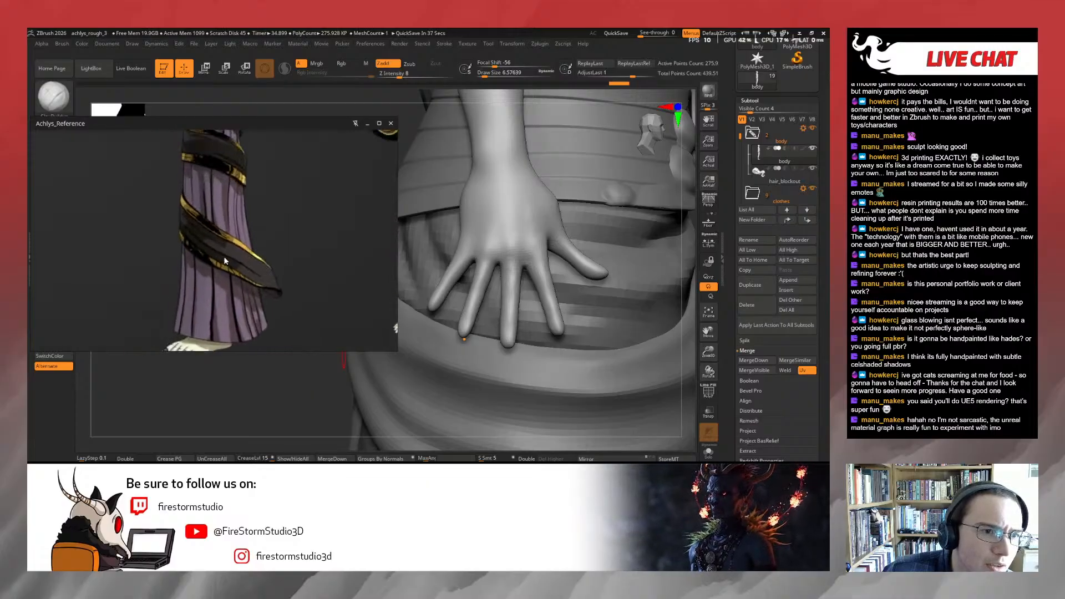
{"action": "middle_click_drag", "start_coordinate": [210, 225], "coordinate": [177, 302]}
{"action": "middle_click_drag", "start_coordinate": [195, 203], "coordinate": [204, 267]}
{"action": "scroll", "coordinate": [201, 212], "scroll_direction": "up", "scroll_amount": 2}
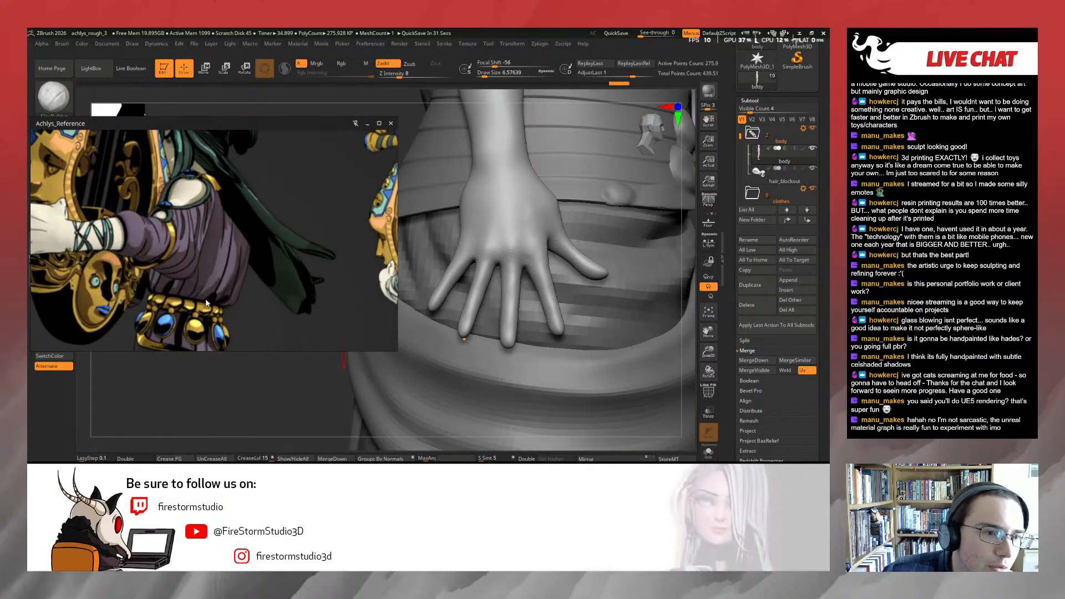
{"action": "scroll", "coordinate": [224, 274], "scroll_direction": "down", "scroll_amount": 1}
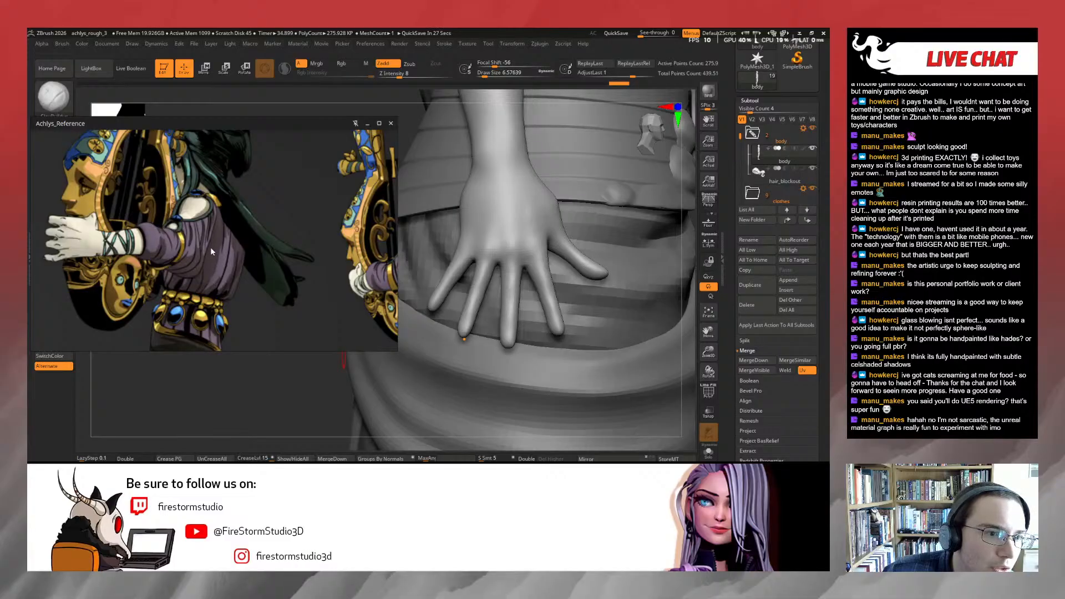
Examine the arms, elbow shading and hands of the red-clad Hades character in the back-view reference
{"action": "scroll", "coordinate": [210, 247], "scroll_direction": "down", "scroll_amount": 5}
{"action": "middle_click_drag", "start_coordinate": [263, 177], "coordinate": [264, 339]}
{"action": "middle_click_drag", "start_coordinate": [230, 197], "coordinate": [276, 255]}
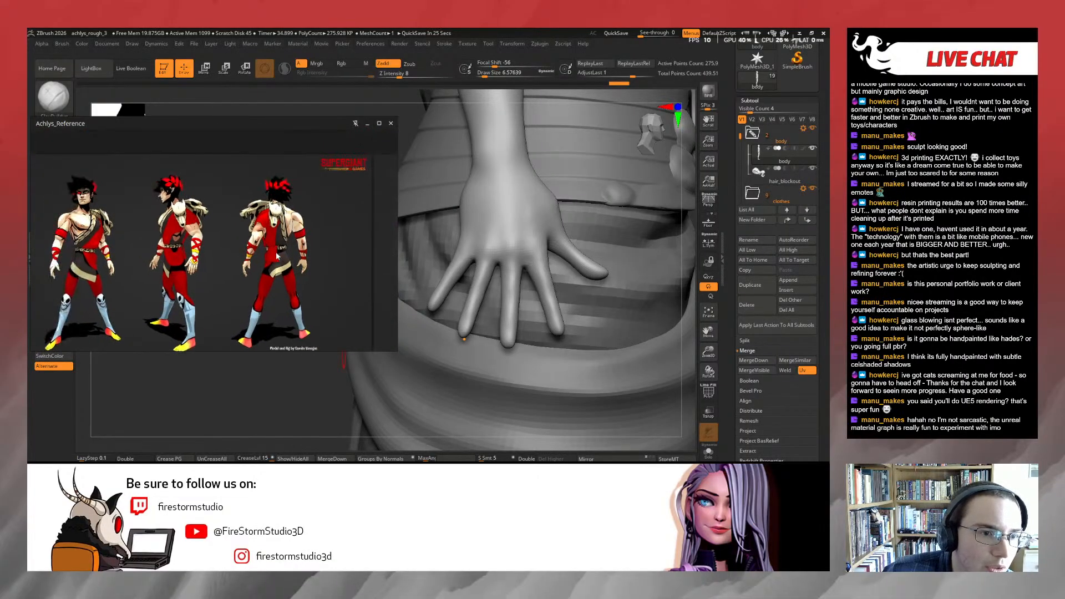
{"action": "scroll", "coordinate": [176, 218], "scroll_direction": "up", "scroll_amount": 5}
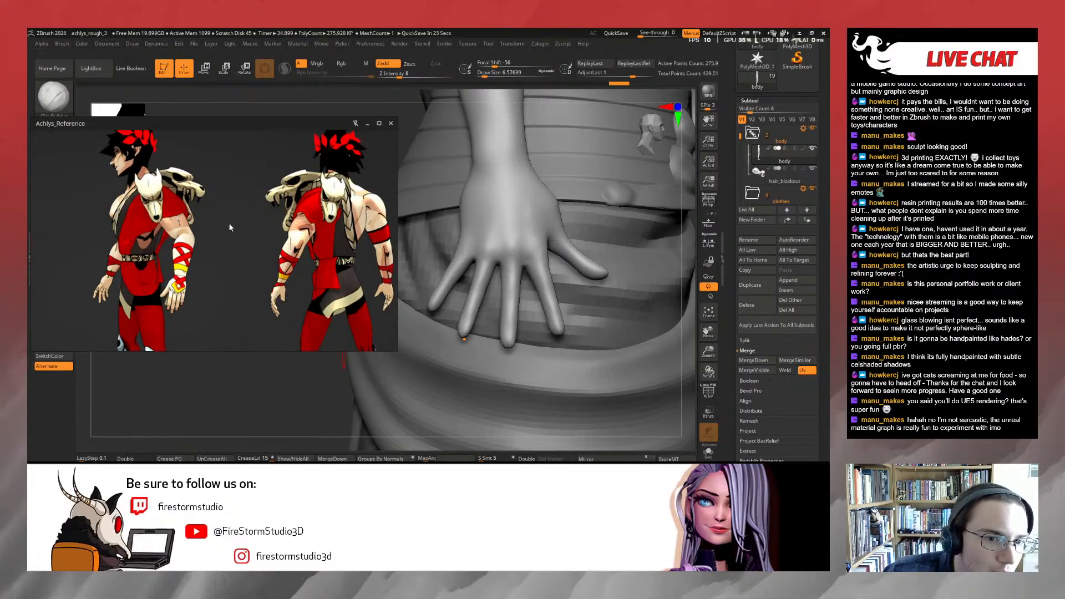
{"action": "scroll", "coordinate": [230, 227], "scroll_direction": "up", "scroll_amount": 5}
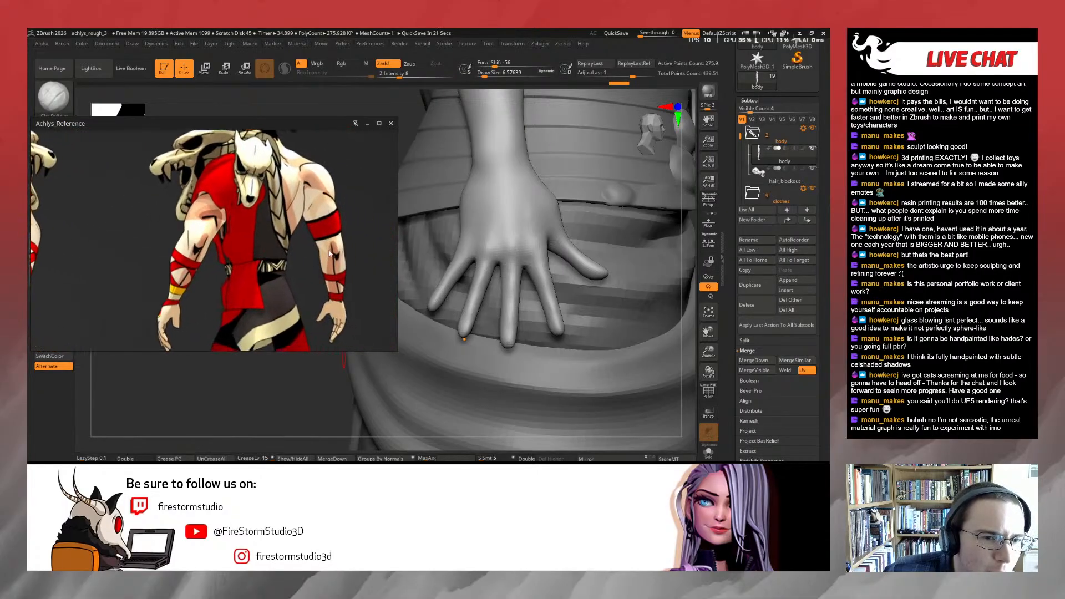
{"action": "scroll", "coordinate": [329, 253], "scroll_direction": "up", "scroll_amount": 3}
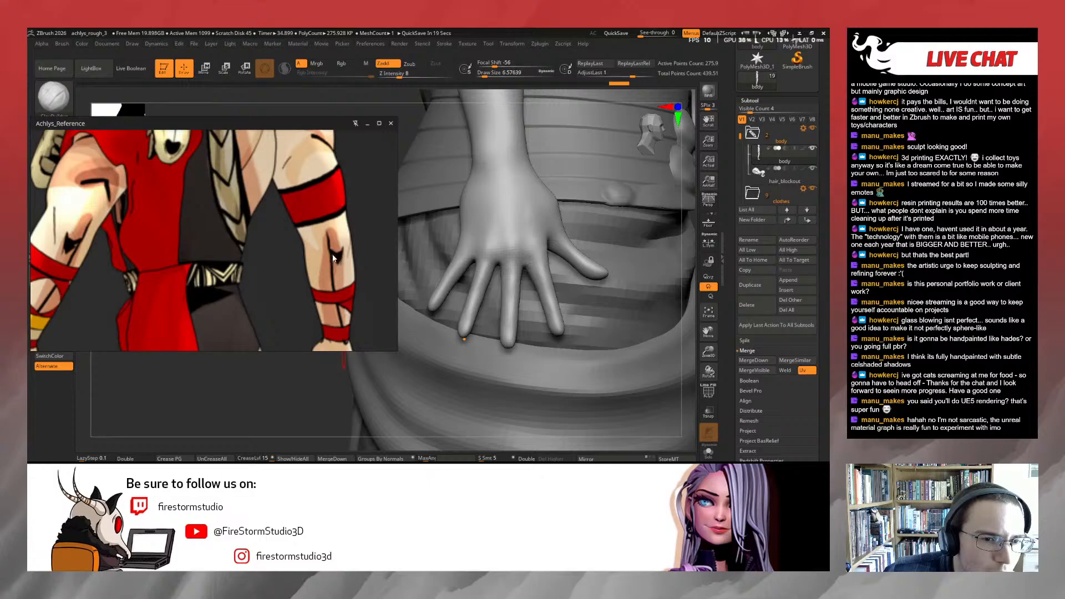
{"action": "scroll", "coordinate": [333, 260], "scroll_direction": "down", "scroll_amount": 5}
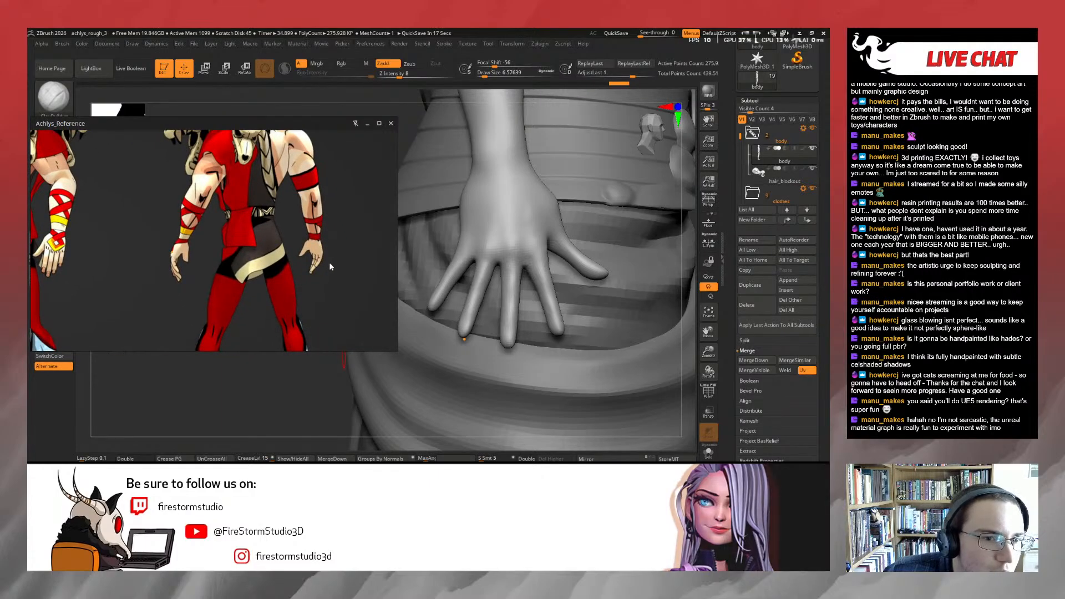
{"action": "scroll", "coordinate": [329, 265], "scroll_direction": "up", "scroll_amount": 4}
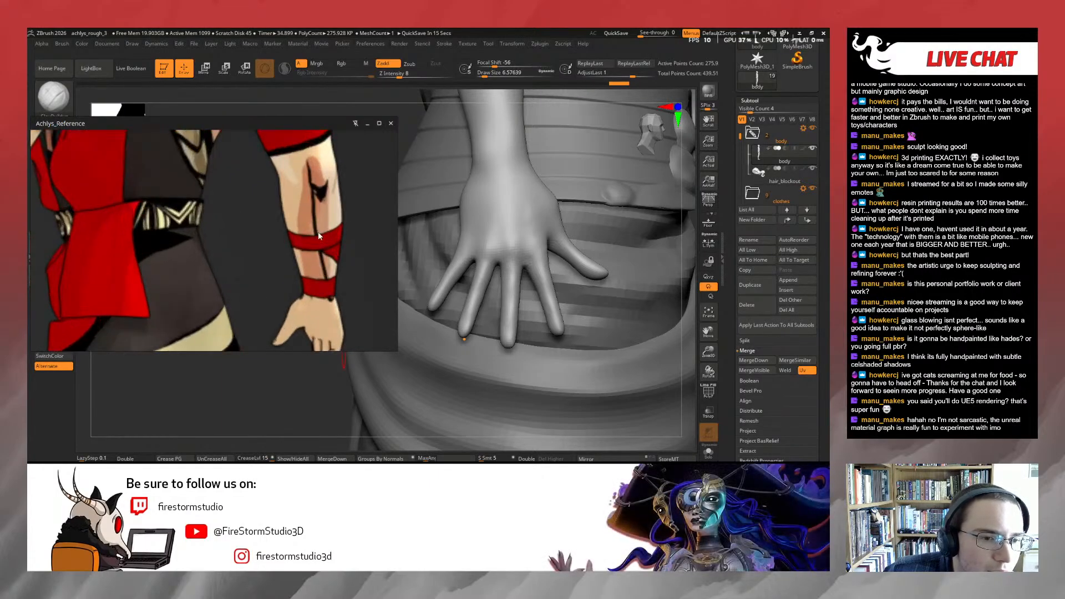
{"action": "scroll", "coordinate": [319, 241], "scroll_direction": "down", "scroll_amount": 8}
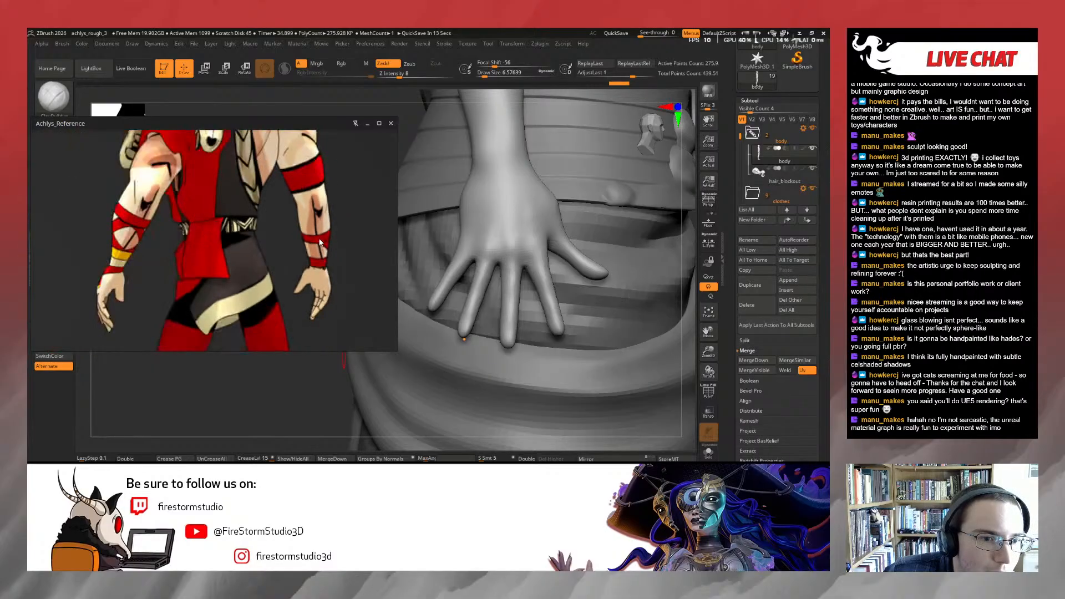
Find and examine the Achlys front and back concept sheet on the reference board
{"action": "scroll", "coordinate": [252, 215], "scroll_direction": "up", "scroll_amount": 3}
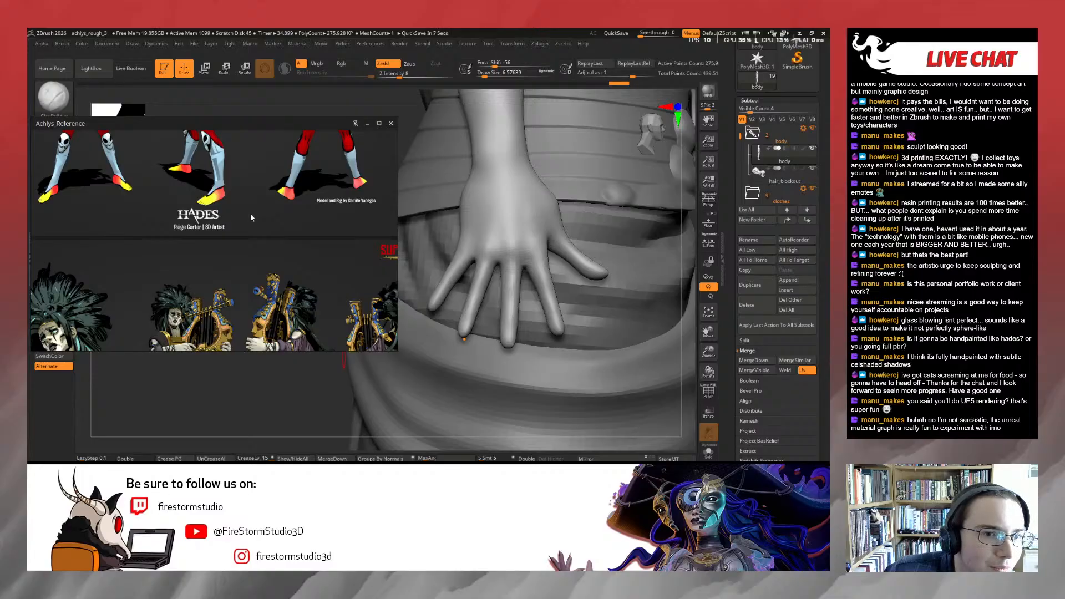
{"action": "scroll", "coordinate": [251, 213], "scroll_direction": "down", "scroll_amount": 6}
{"action": "middle_click_drag", "start_coordinate": [277, 237], "coordinate": [214, 135]}
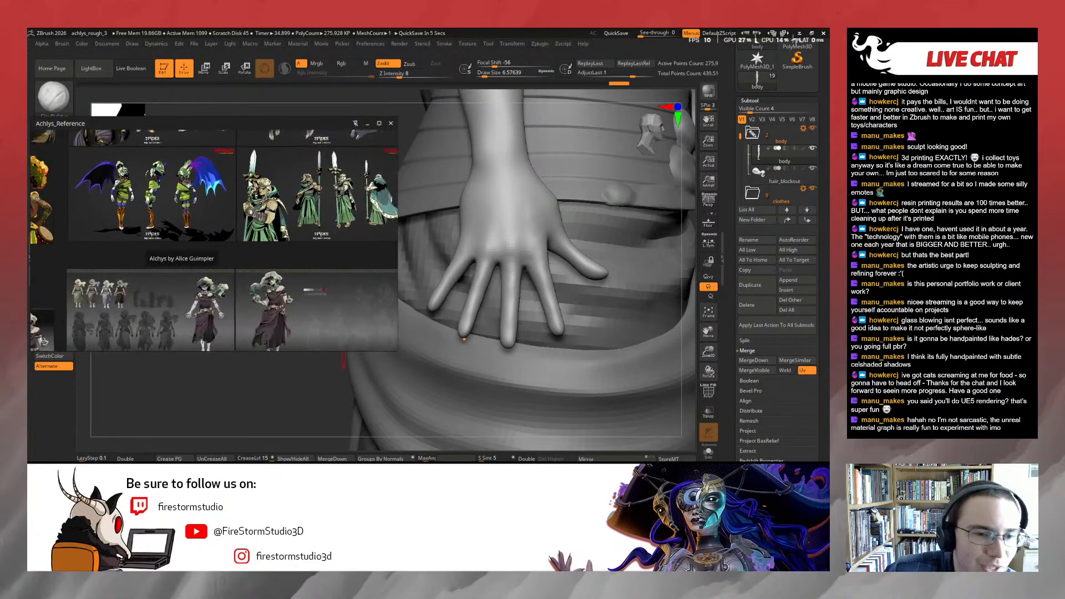
{"action": "middle_click_drag", "start_coordinate": [275, 333], "coordinate": [273, 246]}
{"action": "scroll", "coordinate": [273, 247], "scroll_direction": "down", "scroll_amount": 2}
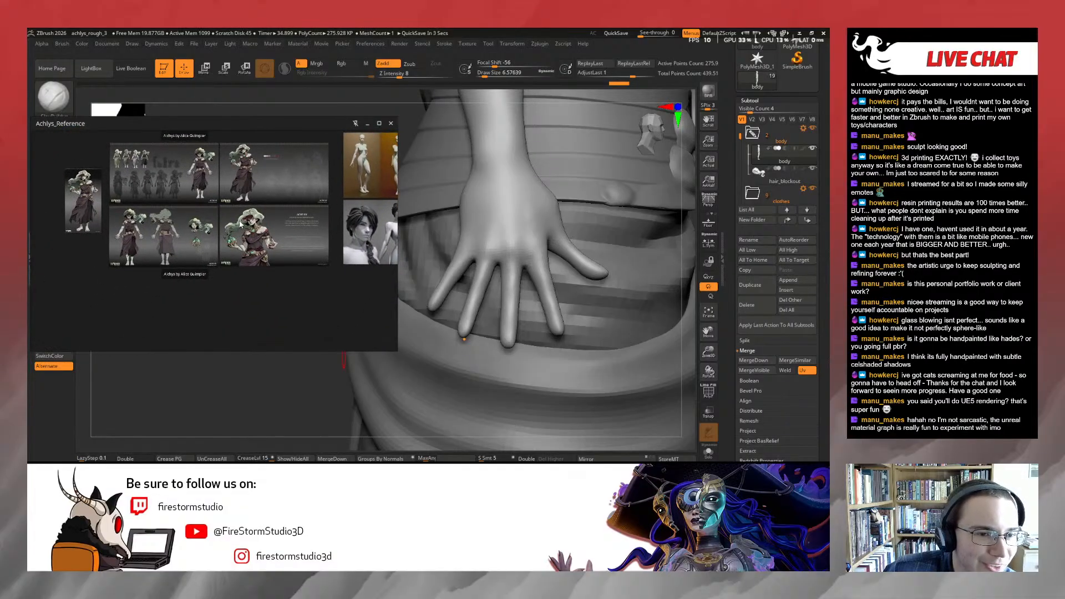
{"action": "scroll", "coordinate": [263, 256], "scroll_direction": "up", "scroll_amount": 3}
{"action": "middle_click_drag", "start_coordinate": [263, 255], "coordinate": [268, 228]}
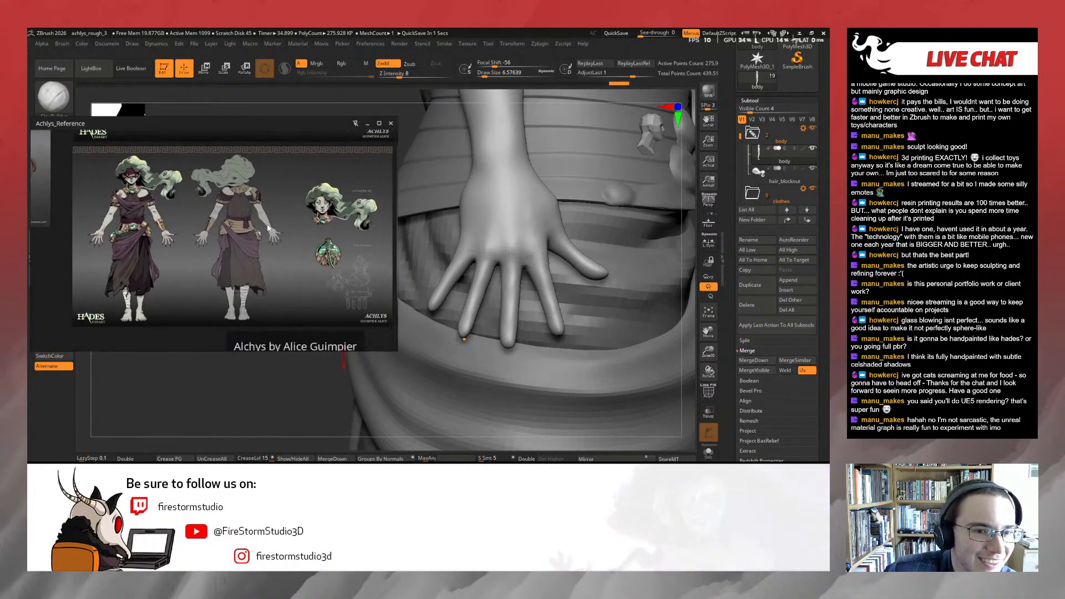
Smooth the middle finger on the back of the hand with the draw size at about 15.55
{"action": "left_click_drag", "start_coordinate": [222, 368], "coordinate": [271, 394]}
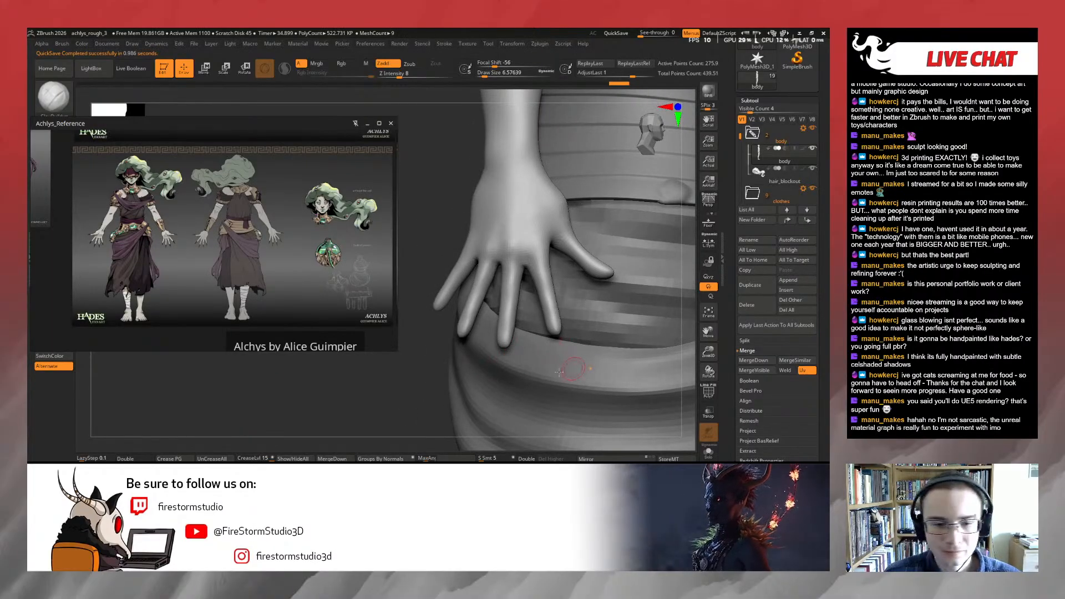
{"action": "mouse_move", "coordinate": [430, 381]}
{"action": "left_mouse_down"}
{"action": "mouse_move", "coordinate": [432, 366]}
{"action": "mouse_move", "coordinate": [639, 290]}
{"action": "mouse_move", "coordinate": [632, 336]}
{"action": "left_mouse_up"}
{"action": "key", "text": "s"}
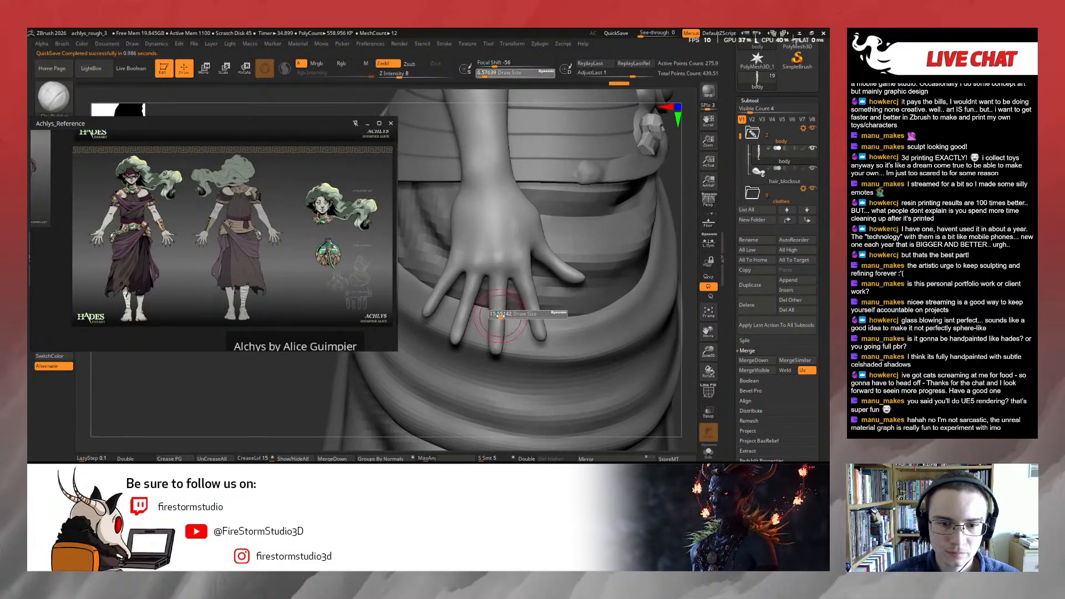
{"action": "left_click", "coordinate": [501, 316]}
{"action": "left_click_drag", "start_coordinate": [498, 295], "coordinate": [497, 316], "text": "shift"}
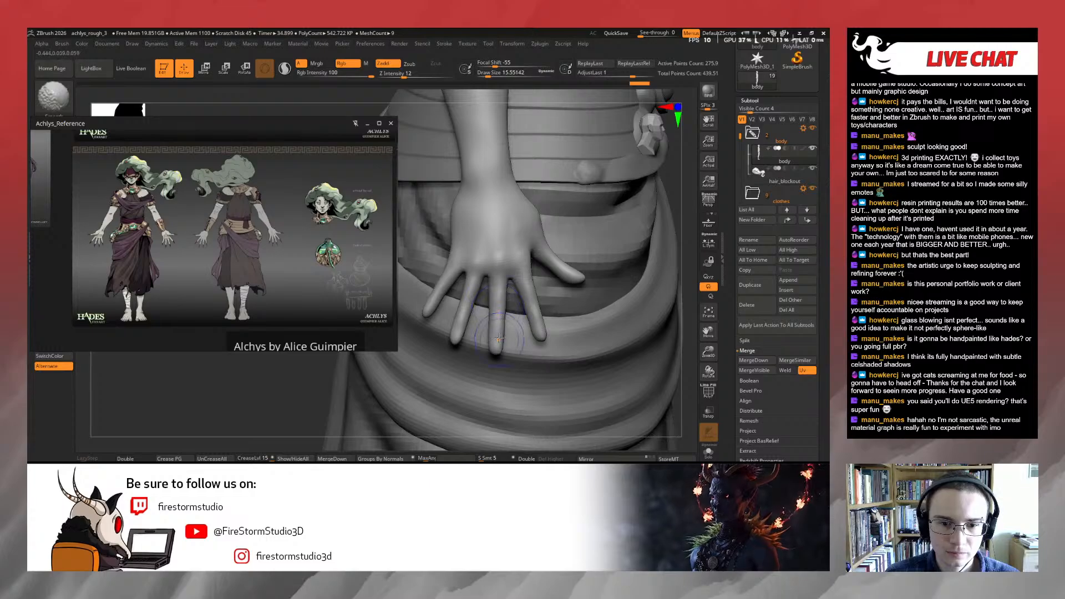
Isolate the body at its lower subdivision level and delete the higher level
{"action": "key", "text": "shift+d"}
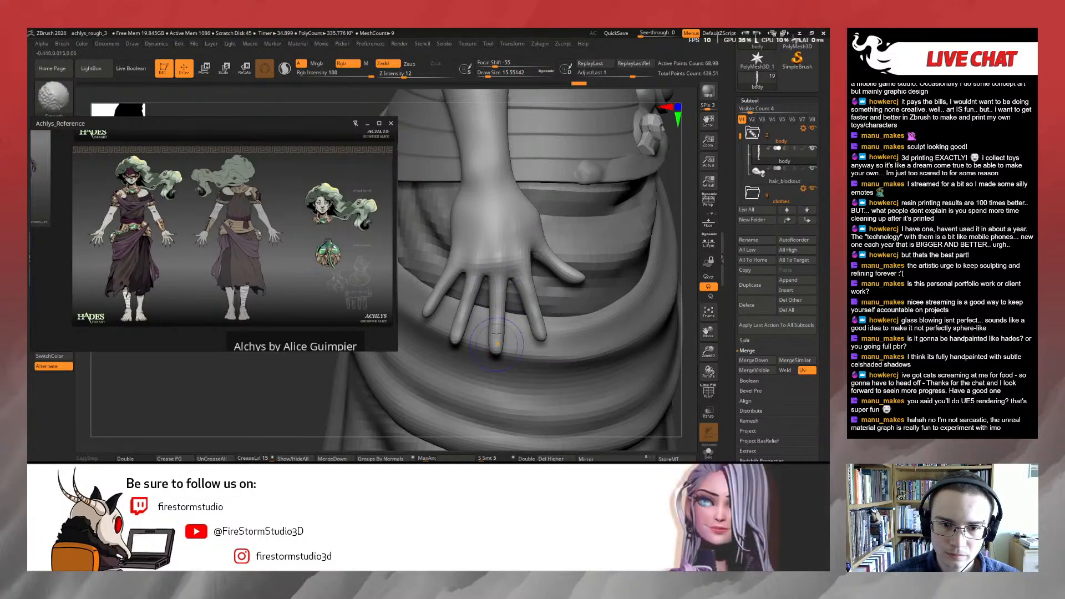
{"action": "left_click", "coordinate": [710, 450]}
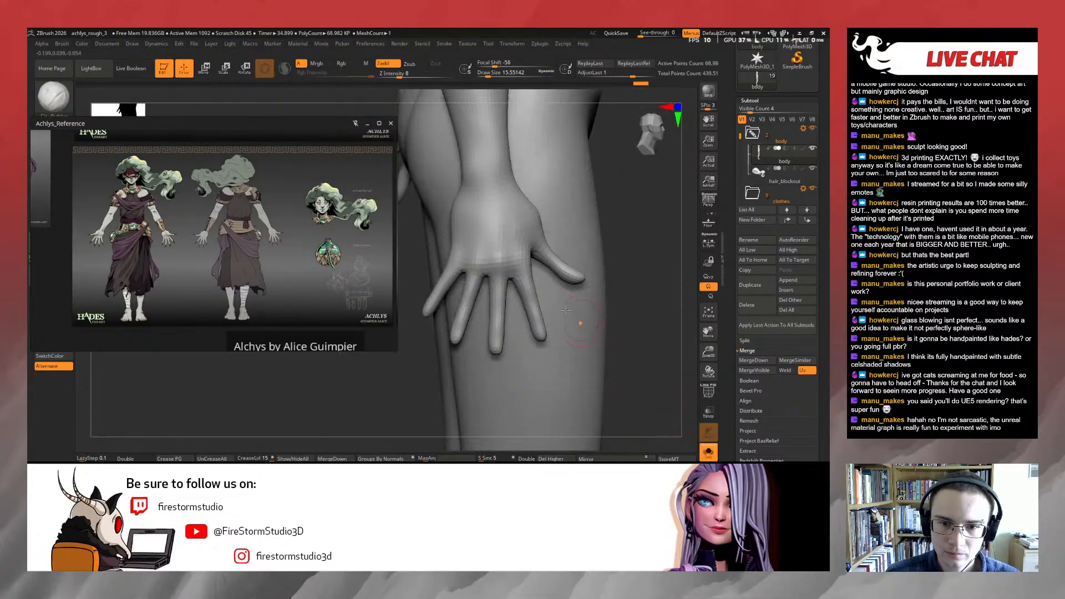
{"action": "mouse_move", "coordinate": [617, 320]}
{"action": "left_mouse_down"}
{"action": "mouse_move", "coordinate": [599, 328]}
{"action": "mouse_move", "coordinate": [521, 300]}
{"action": "mouse_move", "coordinate": [580, 300]}
{"action": "left_mouse_up"}
{"action": "left_click", "coordinate": [613, 460]}
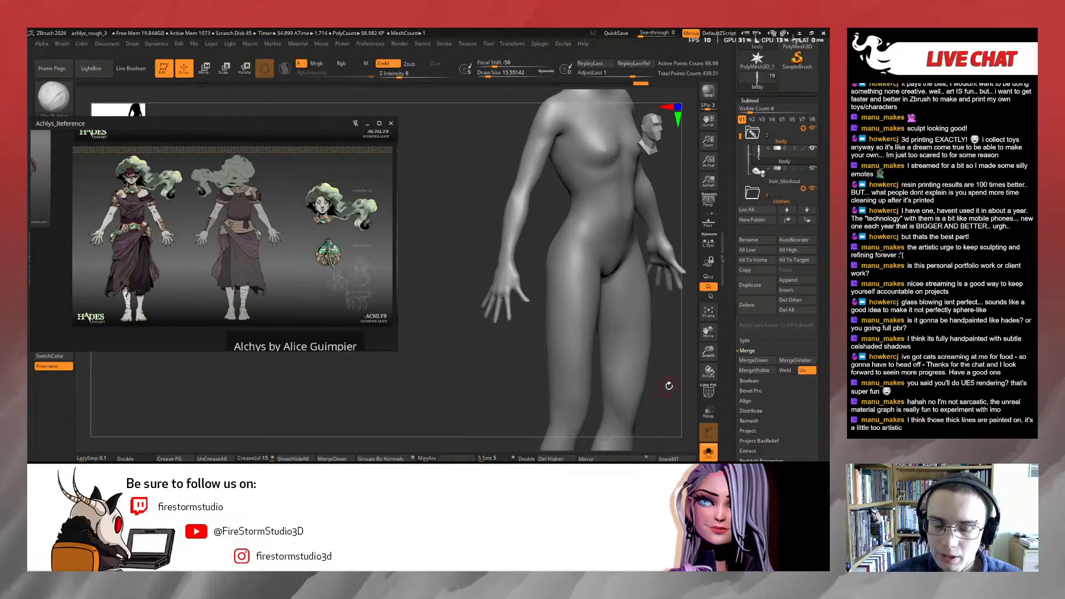
{"action": "left_click", "coordinate": [552, 458]}
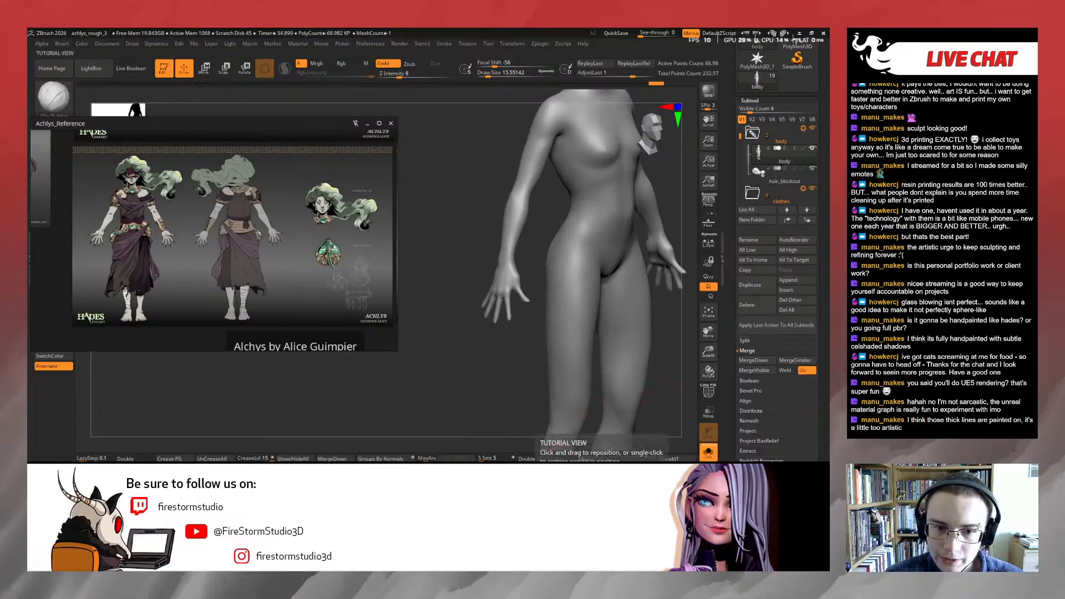
Mirror the reworked hand across the body and subdivide the mesh once
{"action": "left_click_drag", "start_coordinate": [671, 384], "coordinate": [626, 394]}
{"action": "left_click_drag", "start_coordinate": [508, 393], "coordinate": [442, 383], "text": "alt"}
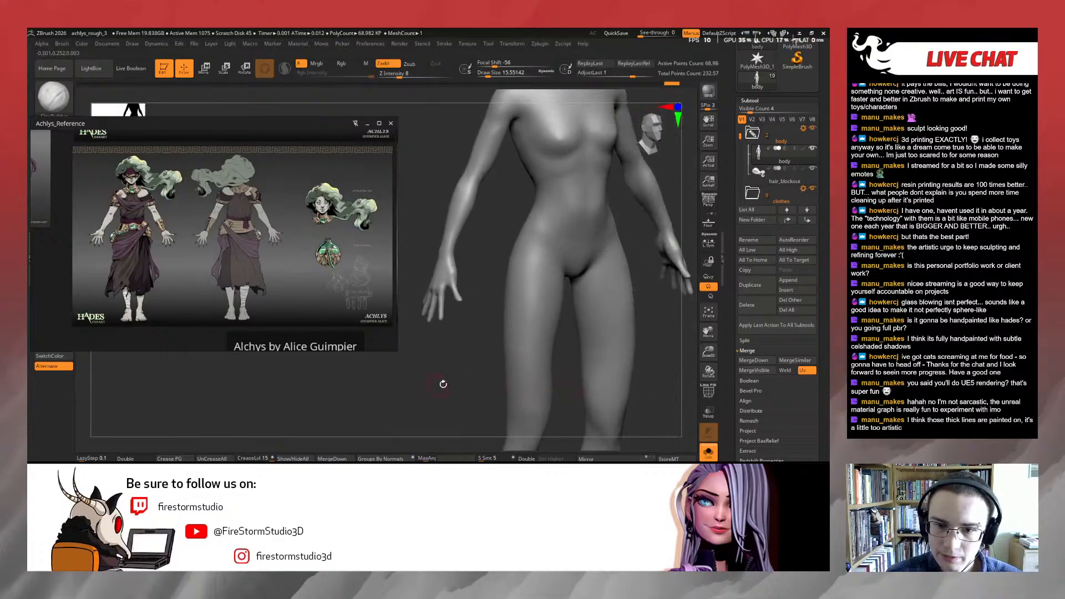
{"action": "left_click_drag", "start_coordinate": [451, 255], "coordinate": [446, 277]}
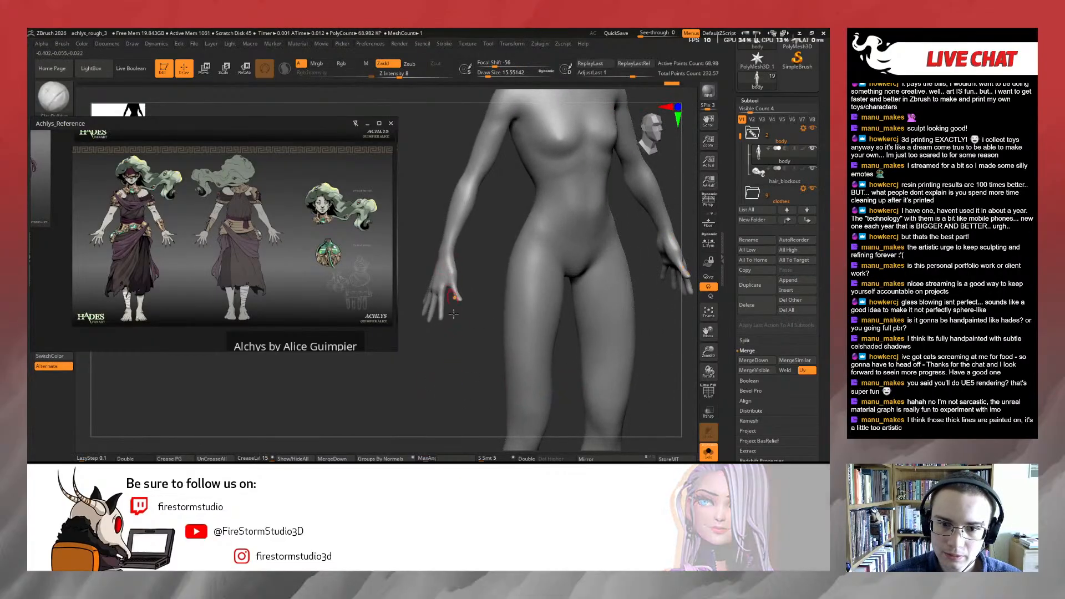
{"action": "left_click", "coordinate": [585, 458]}
{"action": "mouse_move", "coordinate": [481, 361]}
{"action": "left_mouse_down", "text": "alt"}
{"action": "mouse_move", "coordinate": [483, 397]}
{"action": "mouse_move", "coordinate": [540, 348]}
{"action": "mouse_move", "coordinate": [592, 365]}
{"action": "left_mouse_up", "text": "alt"}
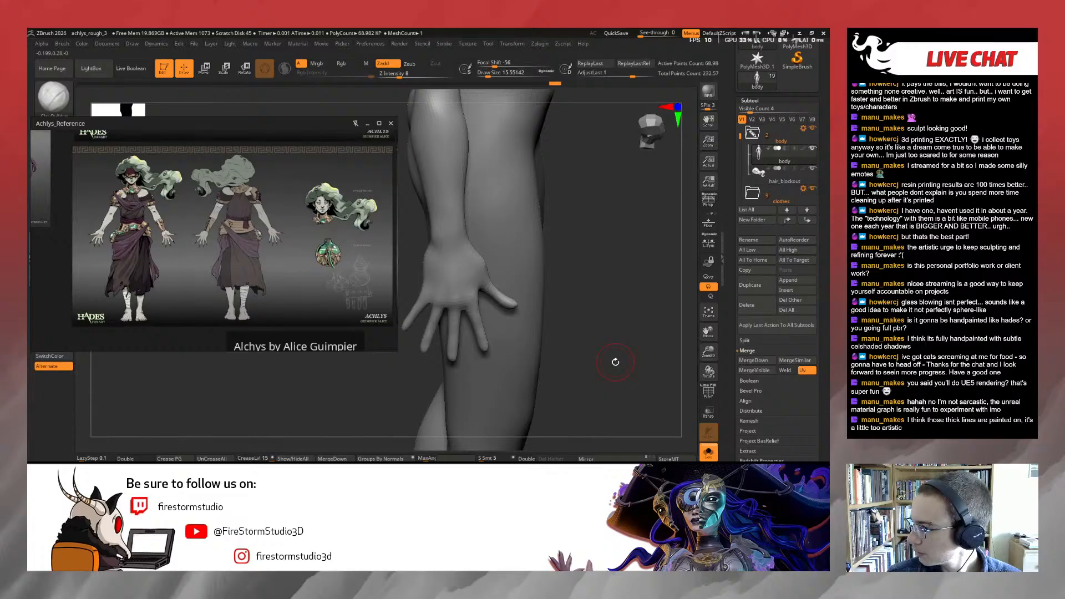
{"action": "key", "text": "ctrl+d"}
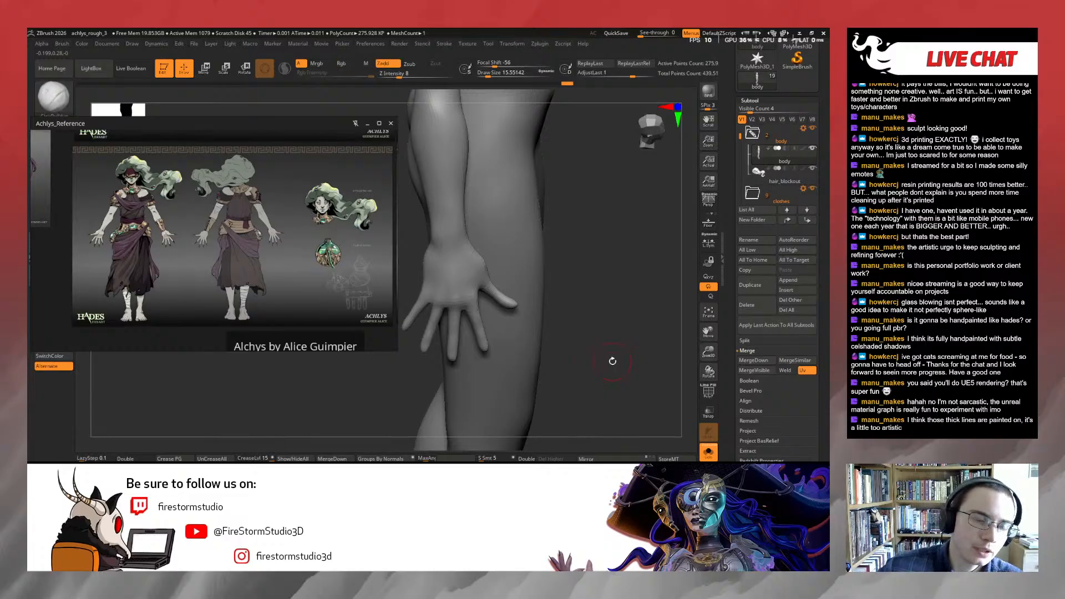
Examine the winged, green-clad Hades character and the neighbouring turnarounds on the reference board
{"action": "scroll", "coordinate": [61, 166], "scroll_direction": "down", "scroll_amount": 5}
{"action": "middle_click_drag", "start_coordinate": [61, 169], "coordinate": [193, 261]}
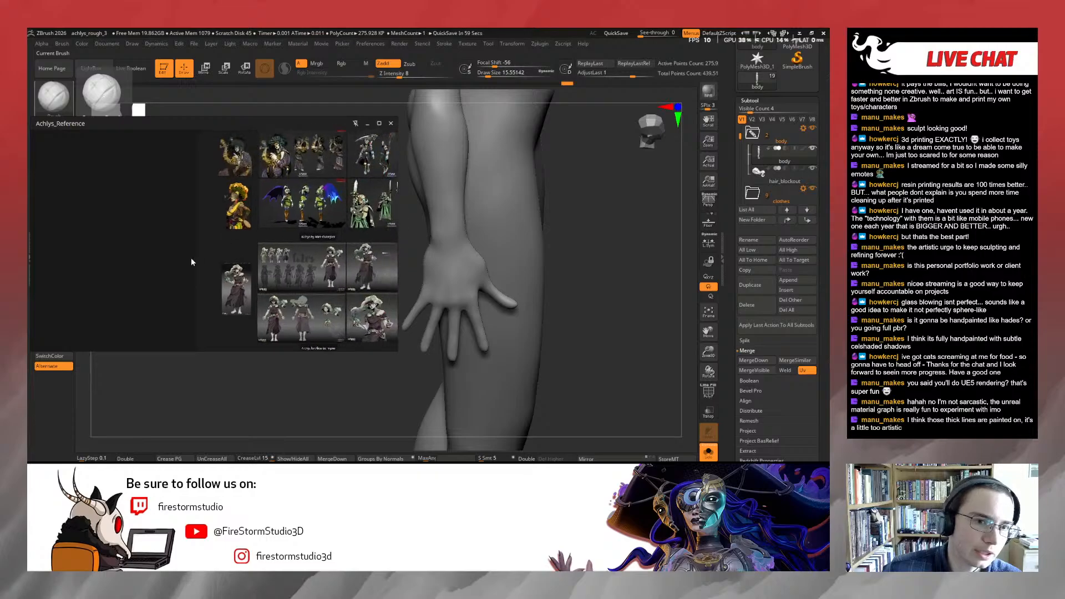
{"action": "scroll", "coordinate": [296, 201], "scroll_direction": "up", "scroll_amount": 4}
{"action": "middle_click_drag", "start_coordinate": [296, 202], "coordinate": [353, 229]}
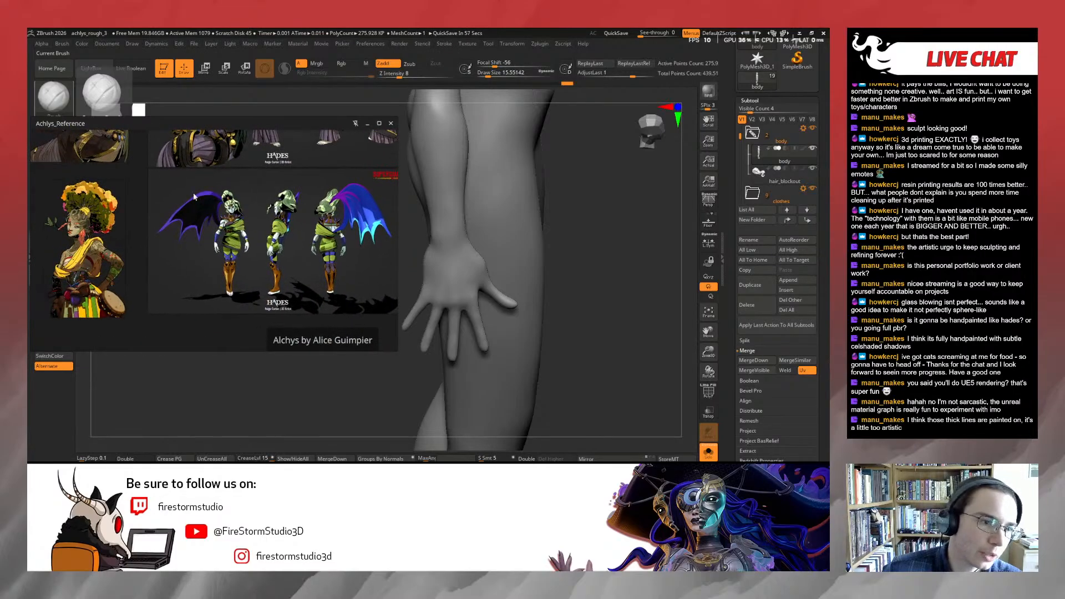
{"action": "middle_click_drag", "start_coordinate": [251, 174], "coordinate": [276, 251]}
{"action": "scroll", "coordinate": [266, 180], "scroll_direction": "up", "scroll_amount": 4}
{"action": "middle_click_drag", "start_coordinate": [226, 146], "coordinate": [230, 274]}
Compare the red-clad Hades character's turnaround with the other stylised characters on the reference board
{"action": "scroll", "coordinate": [246, 217], "scroll_direction": "down", "scroll_amount": 4}
{"action": "scroll", "coordinate": [262, 192], "scroll_direction": "down", "scroll_amount": 2}
{"action": "scroll", "coordinate": [280, 174], "scroll_direction": "down", "scroll_amount": 5}
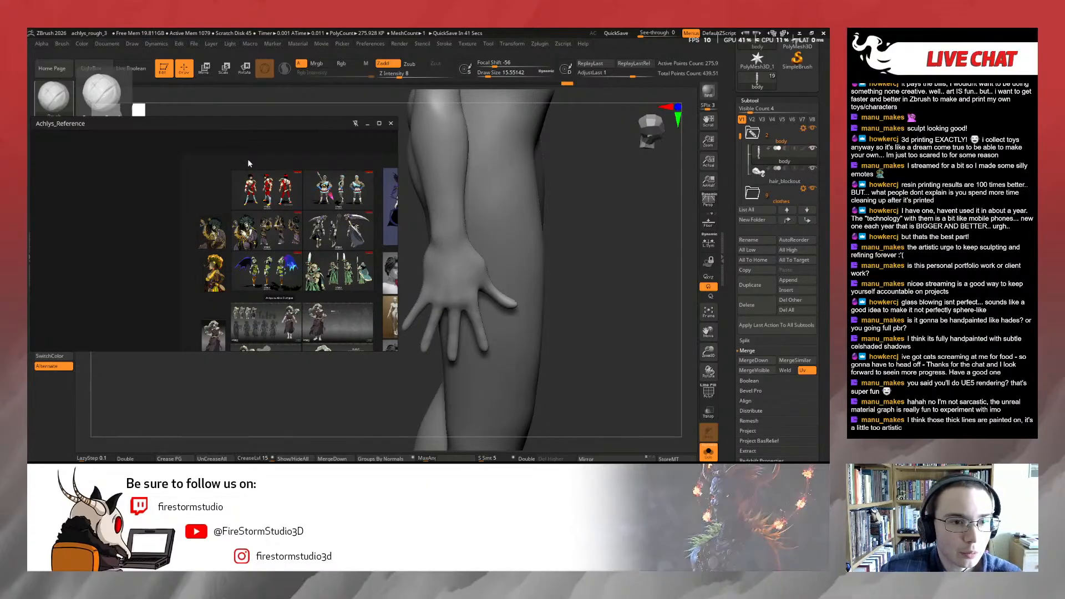
{"action": "scroll", "coordinate": [248, 158], "scroll_direction": "up", "scroll_amount": 2}
{"action": "scroll", "coordinate": [248, 163], "scroll_direction": "up", "scroll_amount": 2}
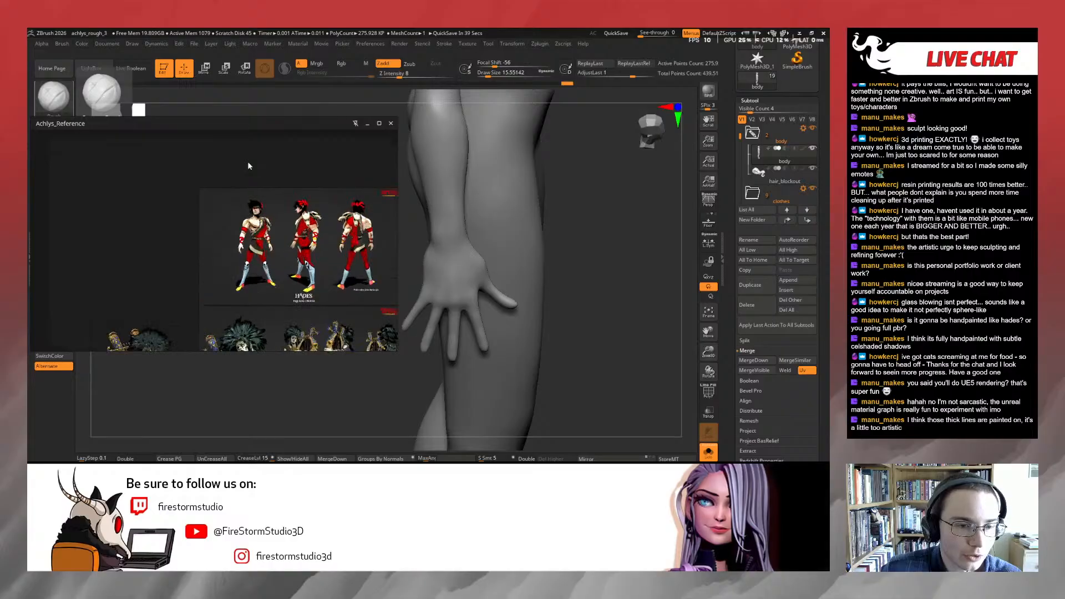
{"action": "scroll", "coordinate": [260, 173], "scroll_direction": "up", "scroll_amount": 2}
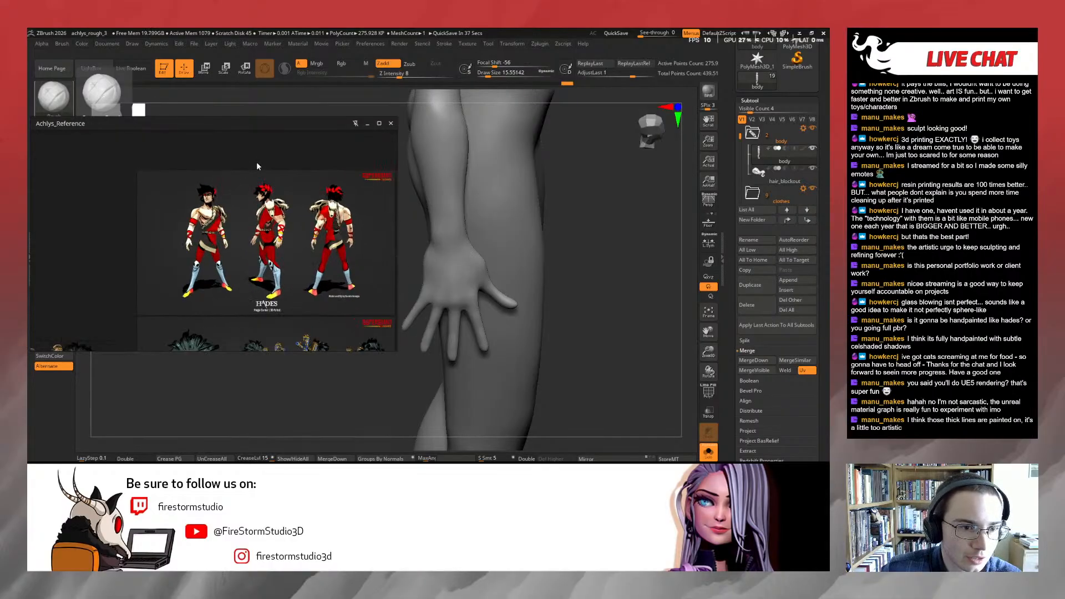
{"action": "scroll", "coordinate": [256, 166], "scroll_direction": "down", "scroll_amount": 4}
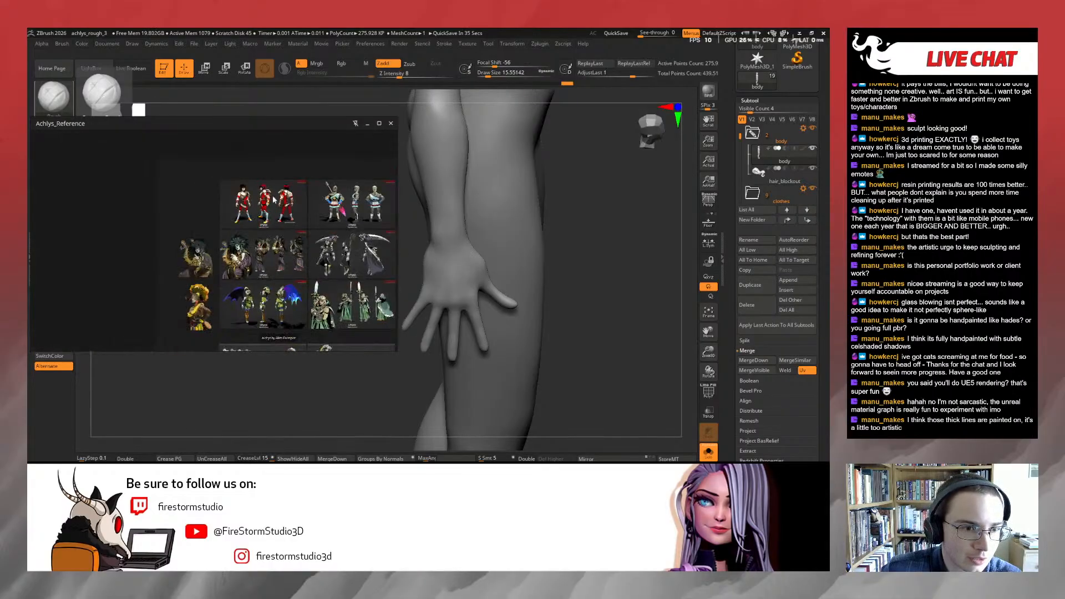
{"action": "scroll", "coordinate": [283, 217], "scroll_direction": "up", "scroll_amount": 1}
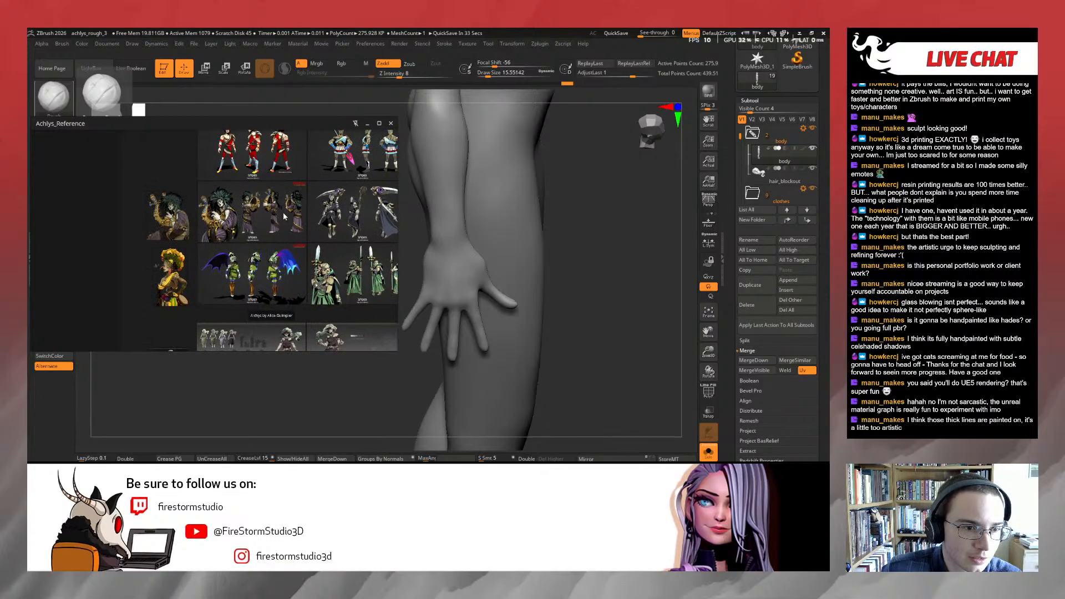
Show the full clothed figure and review it against the Achlys front and back concept sheet
{"action": "left_click_drag", "start_coordinate": [596, 220], "coordinate": [654, 426]}
{"action": "left_click_drag", "start_coordinate": [491, 365], "coordinate": [566, 277]}
{"action": "left_click_drag", "start_coordinate": [512, 255], "coordinate": [465, 249]}
{"action": "scroll", "coordinate": [236, 250], "scroll_direction": "down", "scroll_amount": 3}
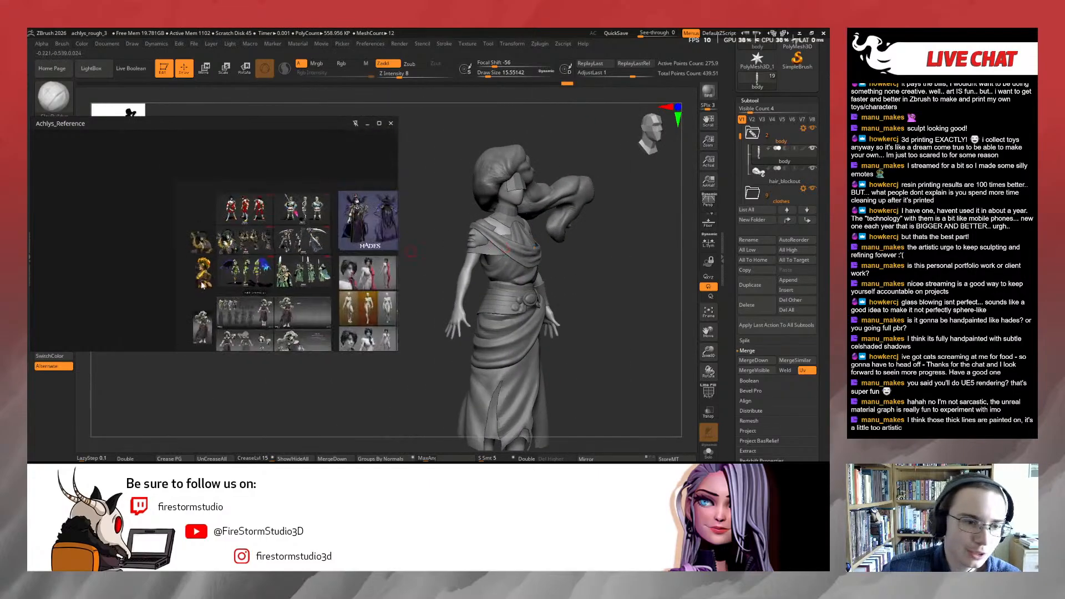
{"action": "middle_click_drag", "start_coordinate": [242, 311], "coordinate": [255, 202]}
{"action": "scroll", "coordinate": [244, 202], "scroll_direction": "up", "scroll_amount": 5}
{"action": "scroll", "coordinate": [221, 238], "scroll_direction": "up", "scroll_amount": 6}
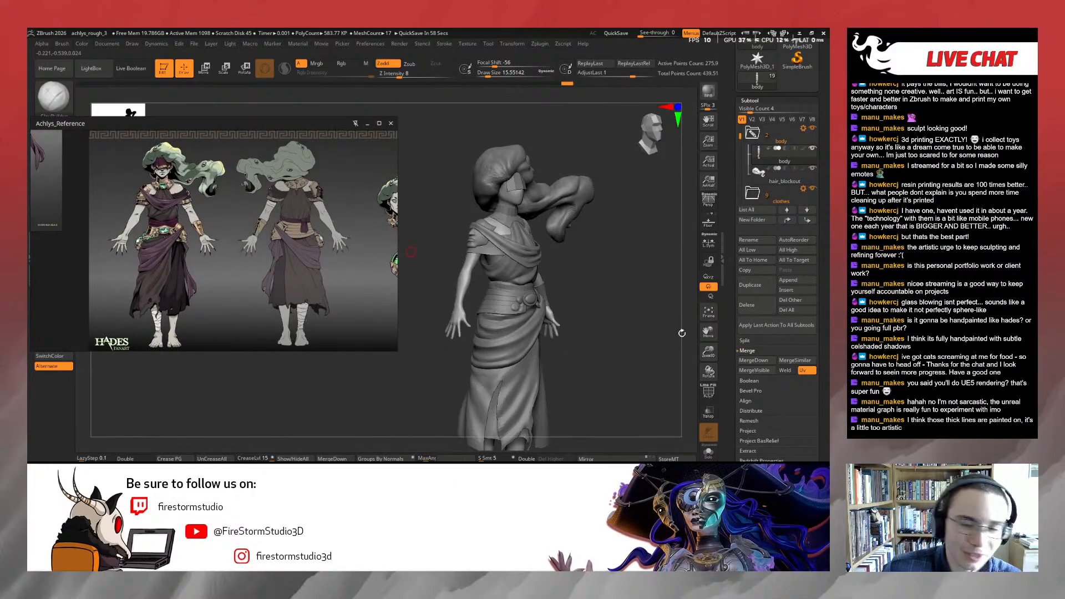
Reduce the draw size to about 2.6 for the fingertips and check the masking brush choices
{"action": "left_click_drag", "start_coordinate": [681, 333], "coordinate": [620, 452]}
{"action": "mouse_move", "coordinate": [438, 403]}
{"action": "left_mouse_down"}
{"action": "mouse_move", "coordinate": [560, 353]}
{"action": "mouse_move", "coordinate": [534, 332]}
{"action": "left_mouse_up"}
{"action": "left_click_drag", "start_coordinate": [534, 333], "coordinate": [568, 378], "text": "alt"}
{"action": "key", "text": "s"}
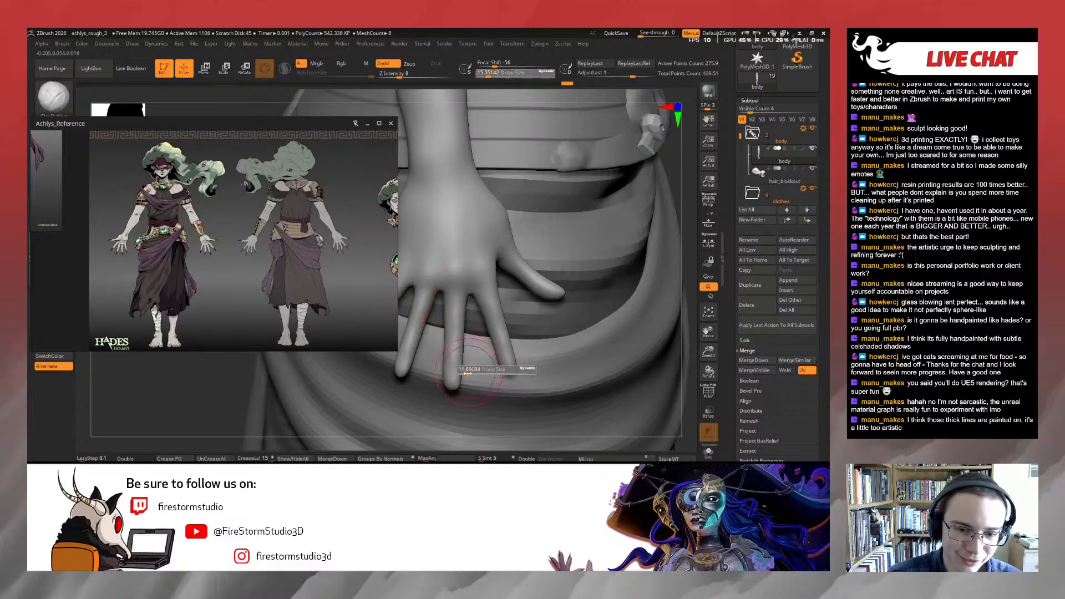
{"action": "left_click_drag", "start_coordinate": [463, 375], "coordinate": [460, 376]}
{"action": "mouse_move", "coordinate": [233, 402]}
{"action": "left_mouse_down"}
{"action": "mouse_move", "coordinate": [443, 292]}
{"action": "mouse_move", "coordinate": [469, 322]}
{"action": "left_mouse_up"}
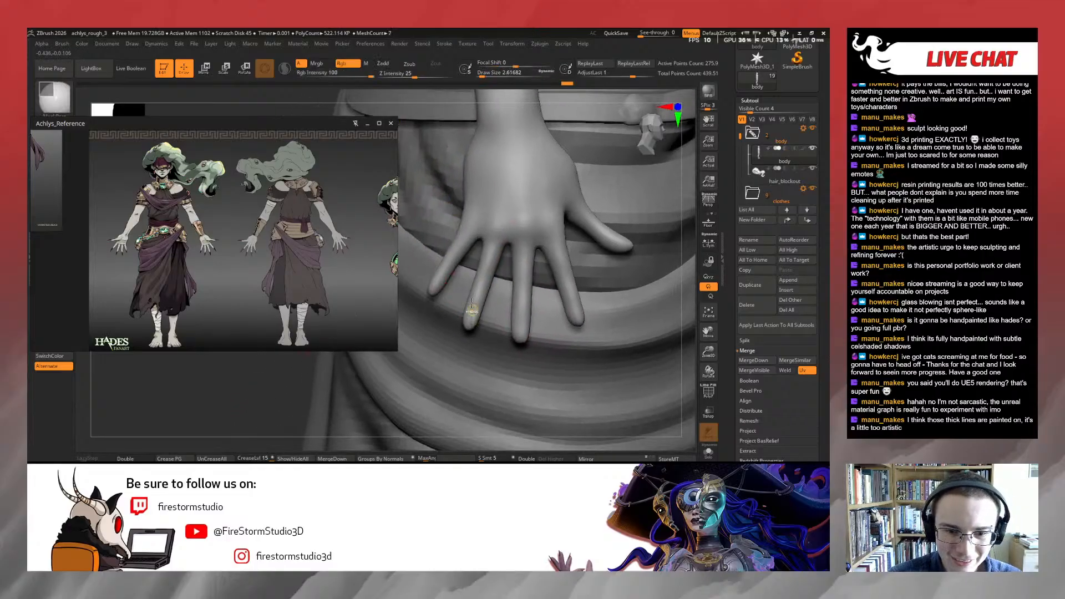
{"action": "left_click", "coordinate": [56, 109], "text": "ctrl"}
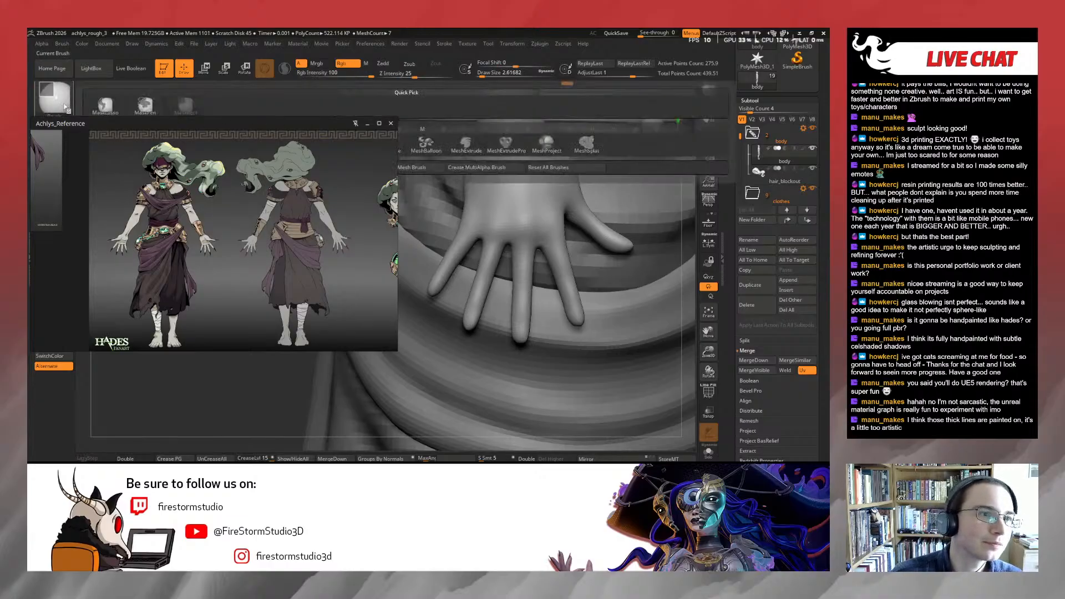
{"action": "left_click", "coordinate": [143, 112], "text": "ctrl"}
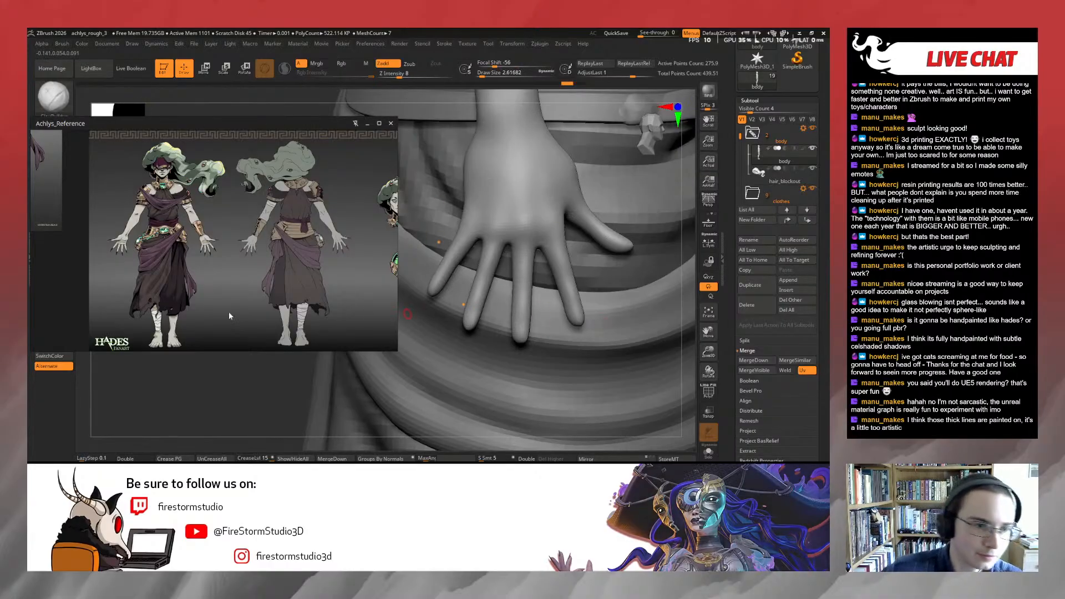
Examine the long red nails on the hand in the Achlys back-view concept
{"action": "scroll", "coordinate": [355, 263], "scroll_direction": "up", "scroll_amount": 4}
{"action": "scroll", "coordinate": [371, 266], "scroll_direction": "up", "scroll_amount": 5}
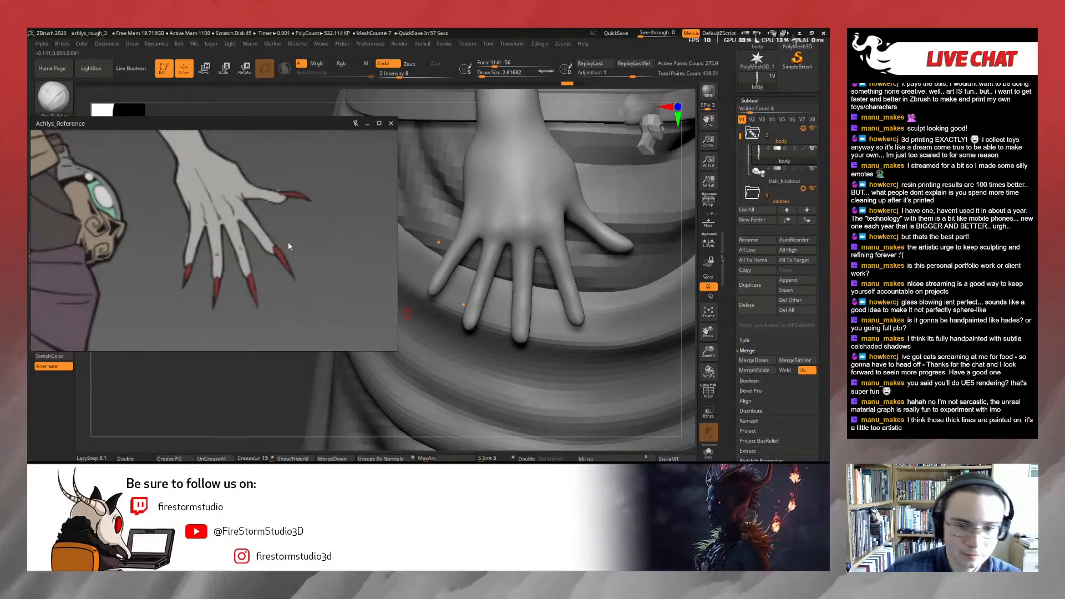
{"action": "left_click_drag", "start_coordinate": [688, 324], "coordinate": [682, 322]}
Hide the reference board and choose the IMM Primitives insert brush
{"action": "key", "text": "b"}
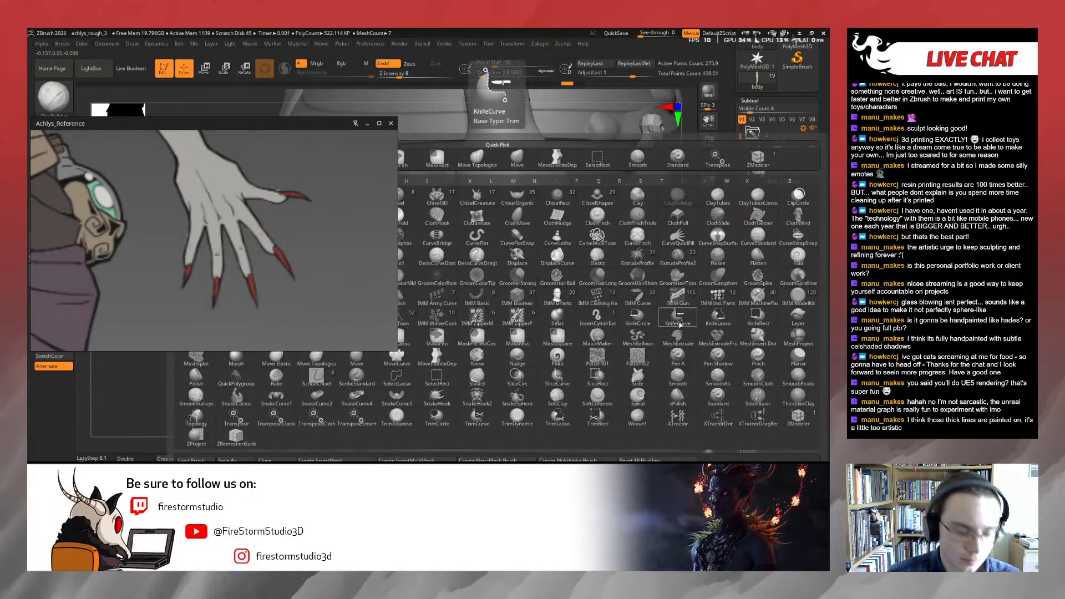
{"action": "left_click", "coordinate": [367, 124]}
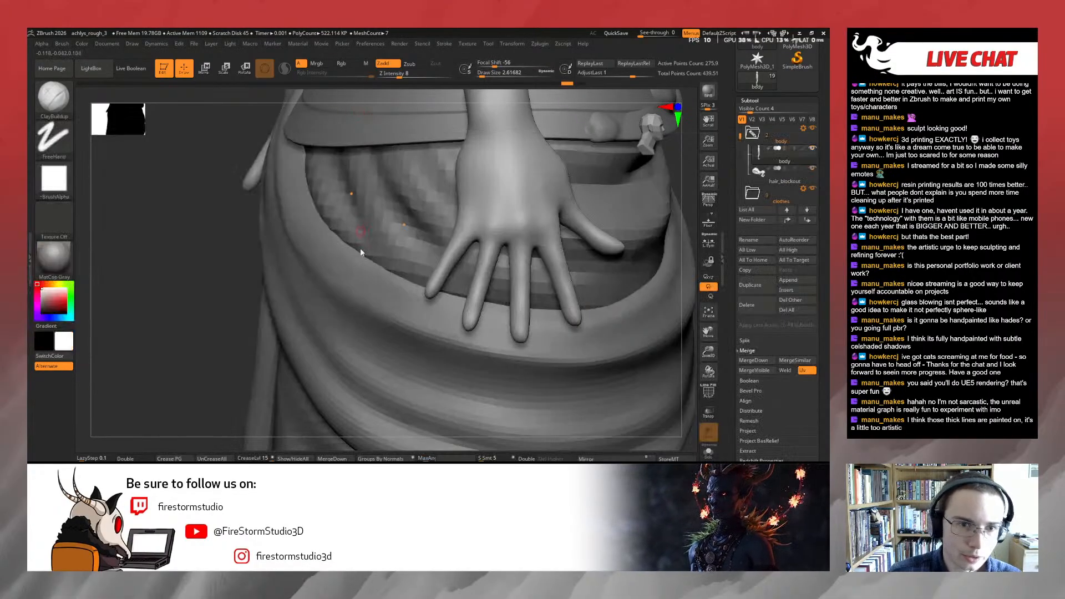
{"action": "key", "text": "b"}
{"action": "key", "text": "i"}
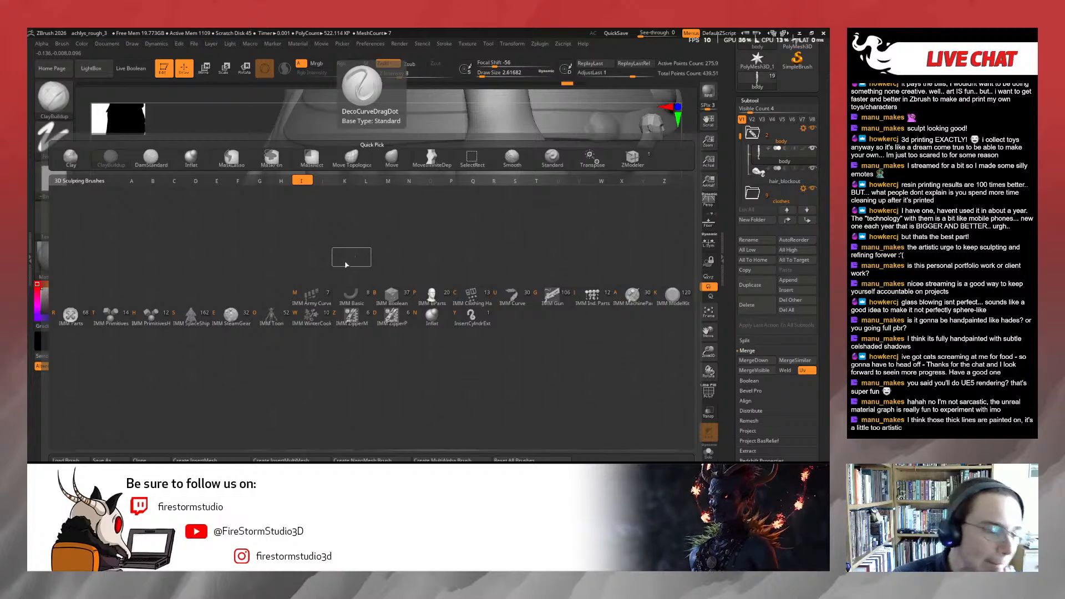
{"action": "left_click", "coordinate": [113, 315]}
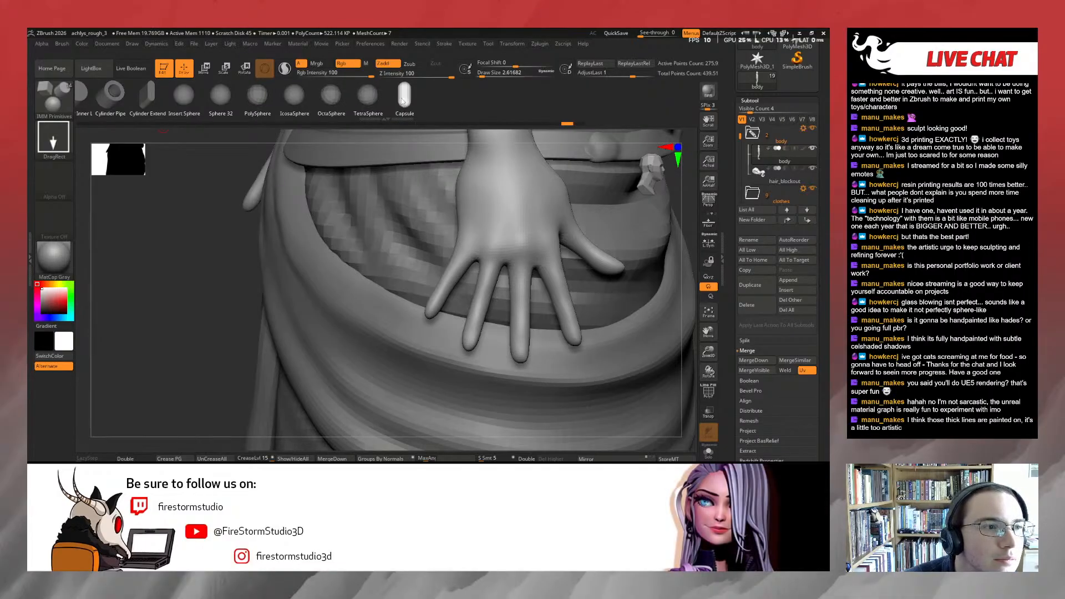
Try inserting a Capsule primitive on the back of the hand with the wireframe display on
{"action": "left_click", "coordinate": [498, 247]}
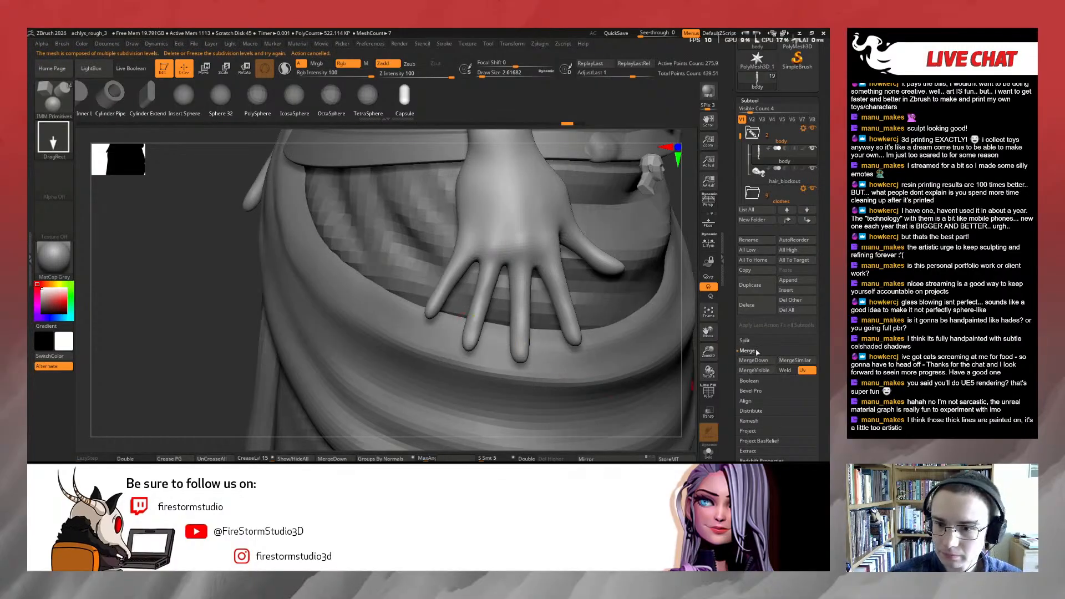
{"action": "key", "text": "ctrl"}
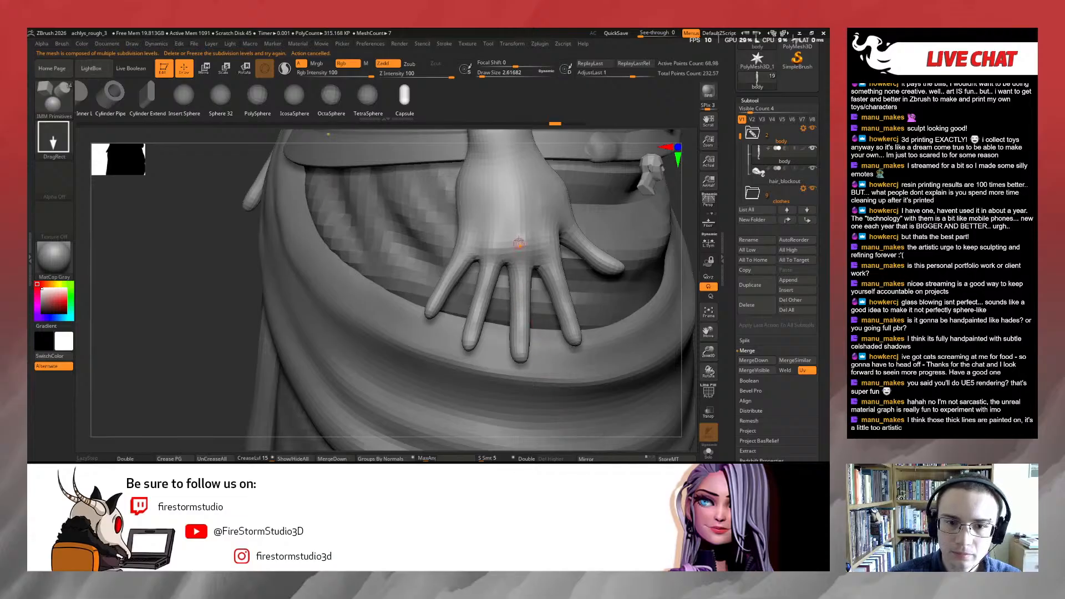
{"action": "left_click_drag", "start_coordinate": [531, 233], "coordinate": [535, 276]}
{"action": "left_click", "coordinate": [706, 392]}
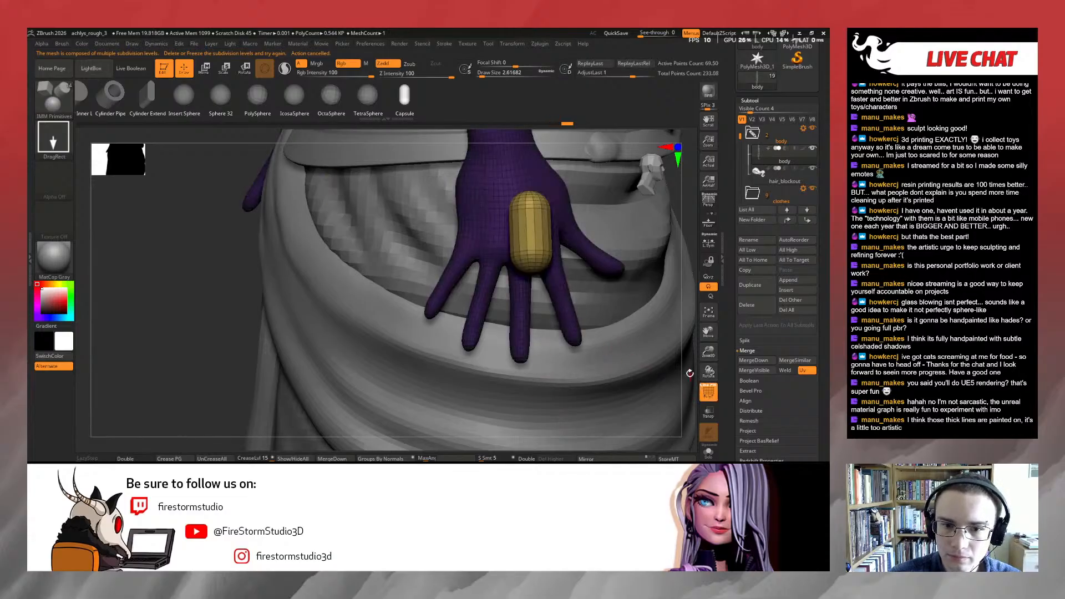
{"action": "mouse_move", "coordinate": [689, 374]}
{"action": "left_mouse_down"}
{"action": "mouse_move", "coordinate": [694, 280]}
{"action": "mouse_move", "coordinate": [691, 358]}
{"action": "left_mouse_up"}
{"action": "key", "text": "ctrl+z"}
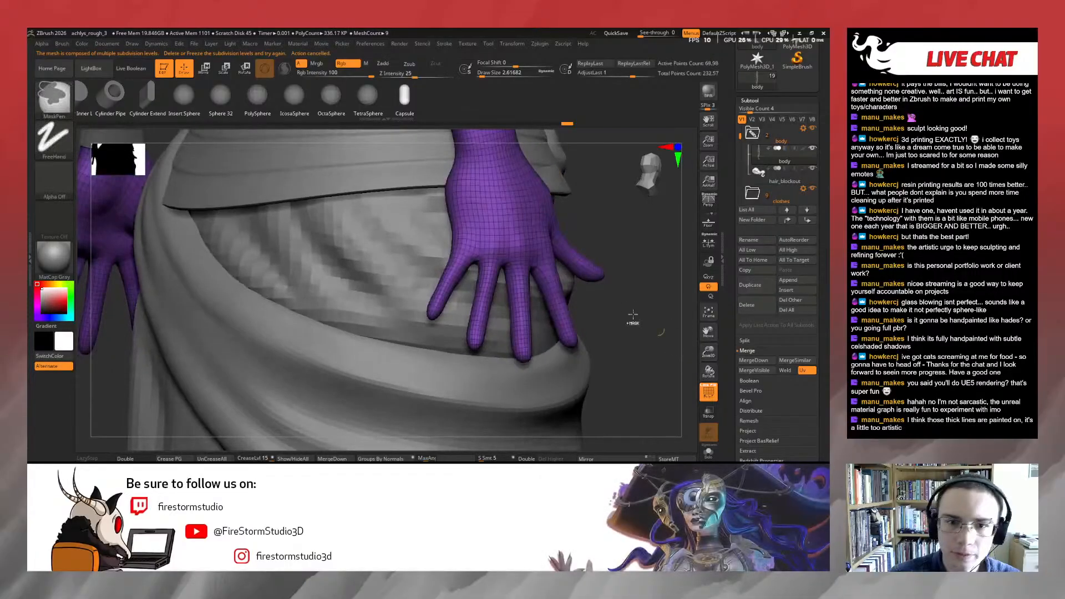
Insert a PolySphere primitive at the tip of the middle finger, with the wireframe display off
{"action": "left_click", "coordinate": [258, 95]}
{"action": "left_click_drag", "start_coordinate": [516, 261], "coordinate": [522, 257]}
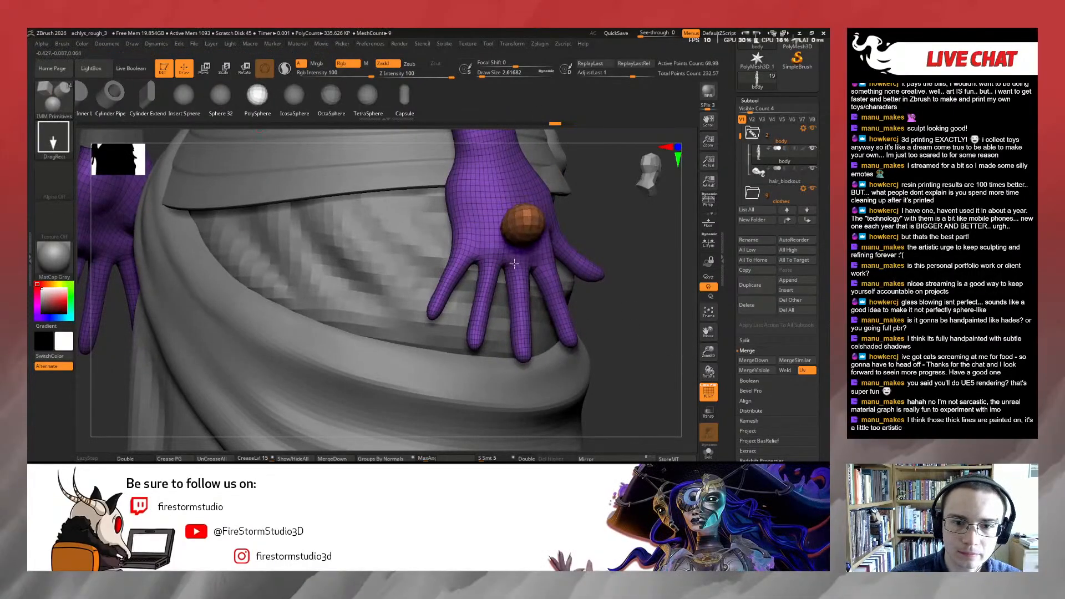
{"action": "key", "text": "ctrl+z"}
{"action": "left_click_drag", "start_coordinate": [628, 273], "coordinate": [580, 277]}
{"action": "left_click", "coordinate": [708, 391]}
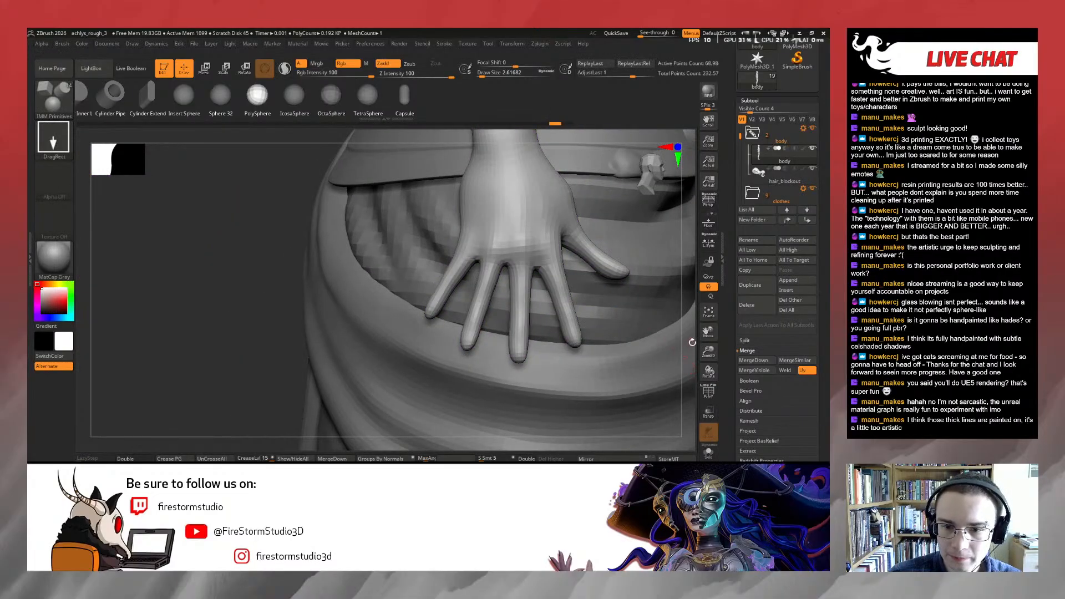
{"action": "left_click_drag", "start_coordinate": [693, 343], "coordinate": [659, 318]}
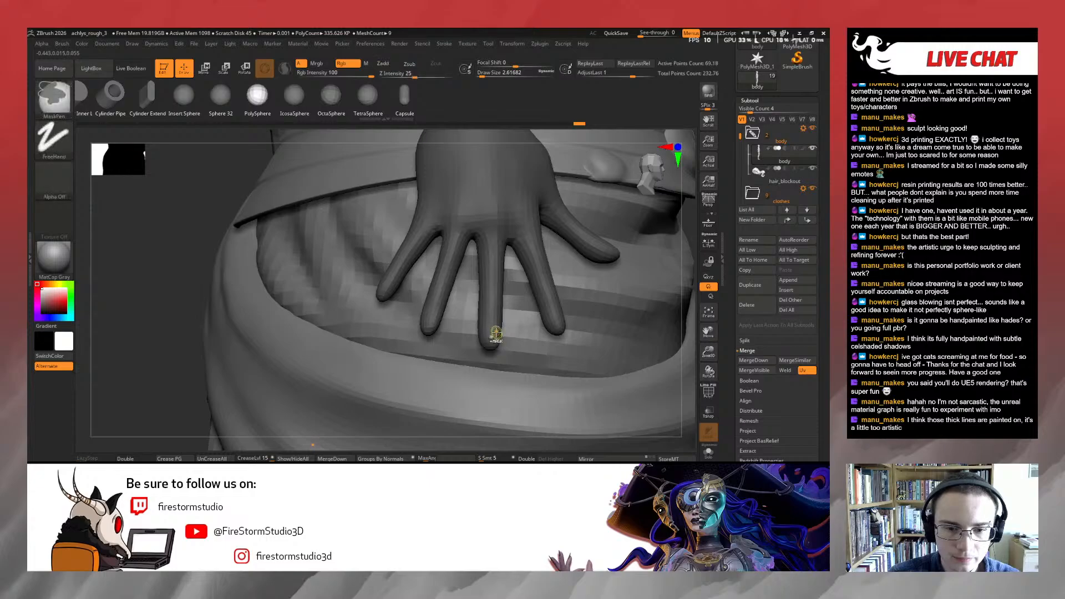
{"action": "key", "text": "ctrl+z"}
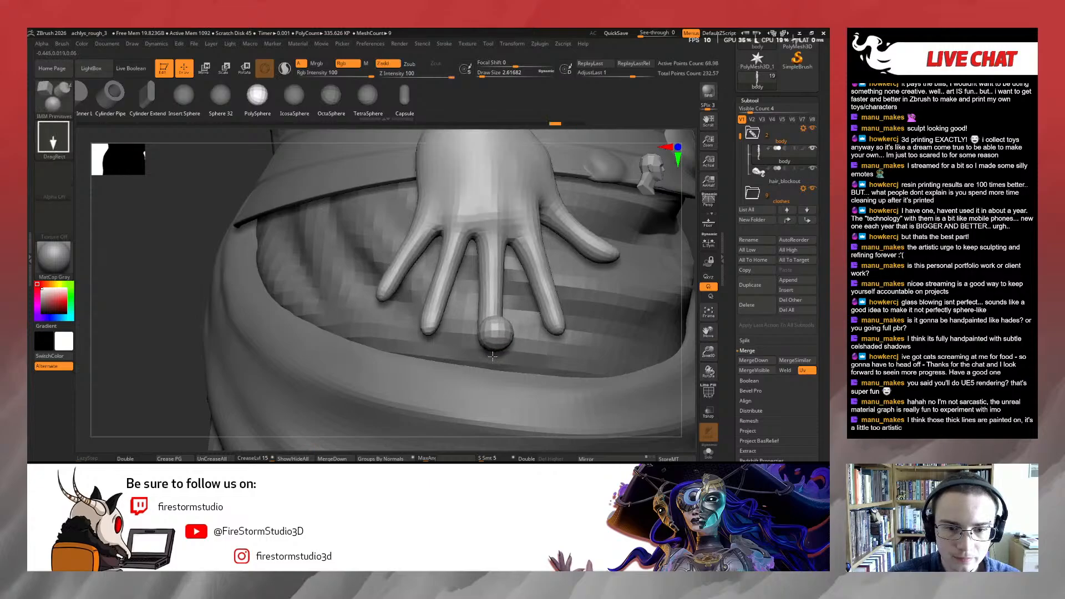
{"action": "left_click_drag", "start_coordinate": [492, 356], "coordinate": [495, 355]}
{"action": "key", "text": "ctrl+z"}
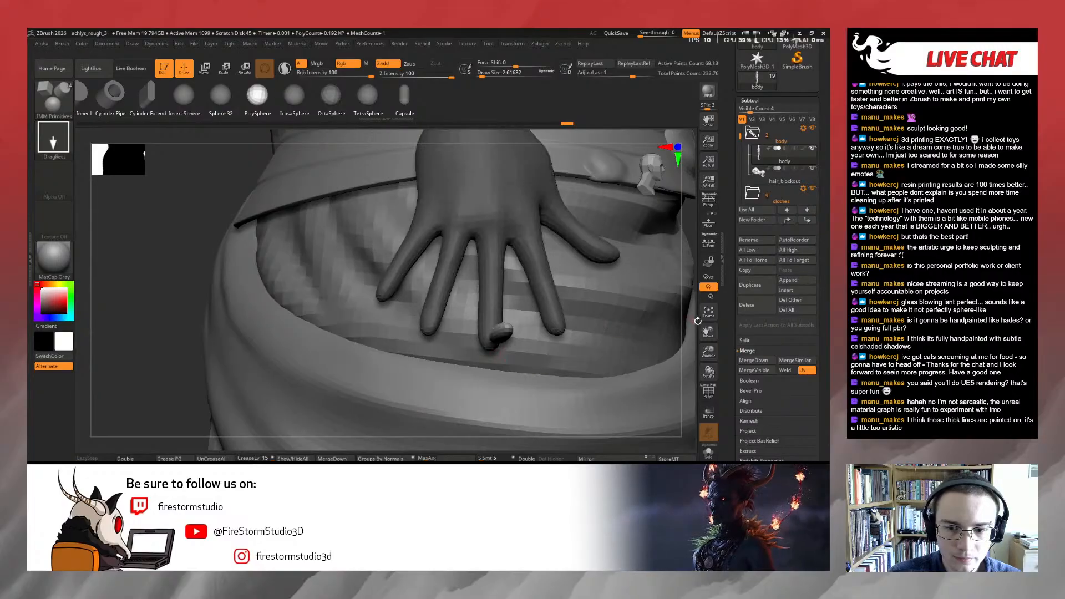
Scale the inserted sphere into a thin, elongated nail extending past the middle fingertip
{"action": "right_click_drag", "start_coordinate": [495, 356], "coordinate": [555, 319]}
{"action": "key", "text": "e"}
{"action": "left_click_drag", "start_coordinate": [532, 334], "coordinate": [504, 374]}
{"action": "key", "text": "q"}
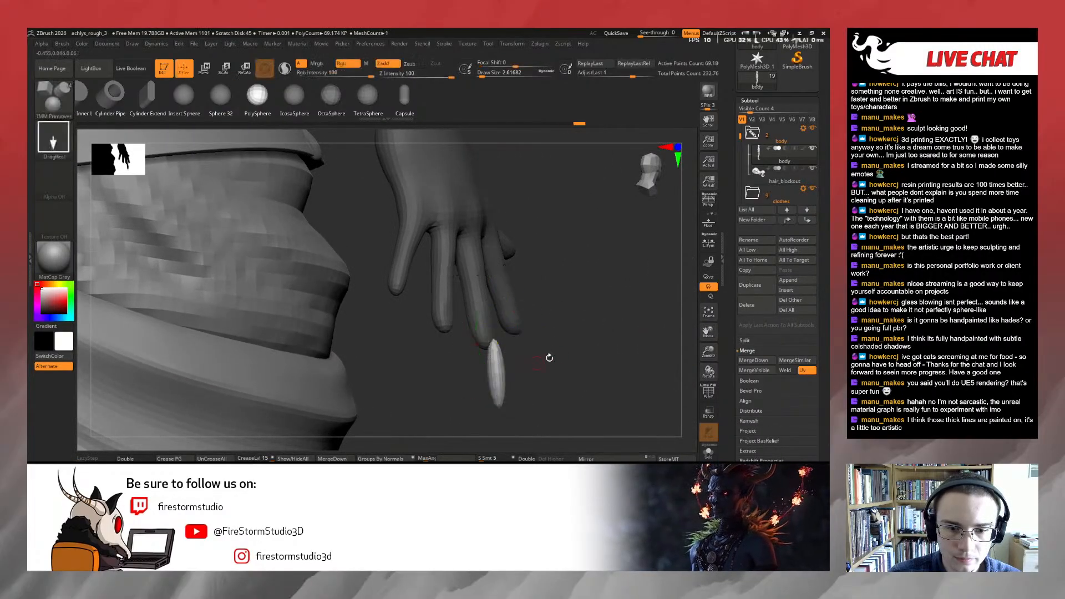
Bring up the Achlys_Reference board beside the sculpt, narrow it and frame it on the hand with long red nails
{"action": "key", "text": "super"}
{"action": "left_click", "coordinate": [260, 471]}
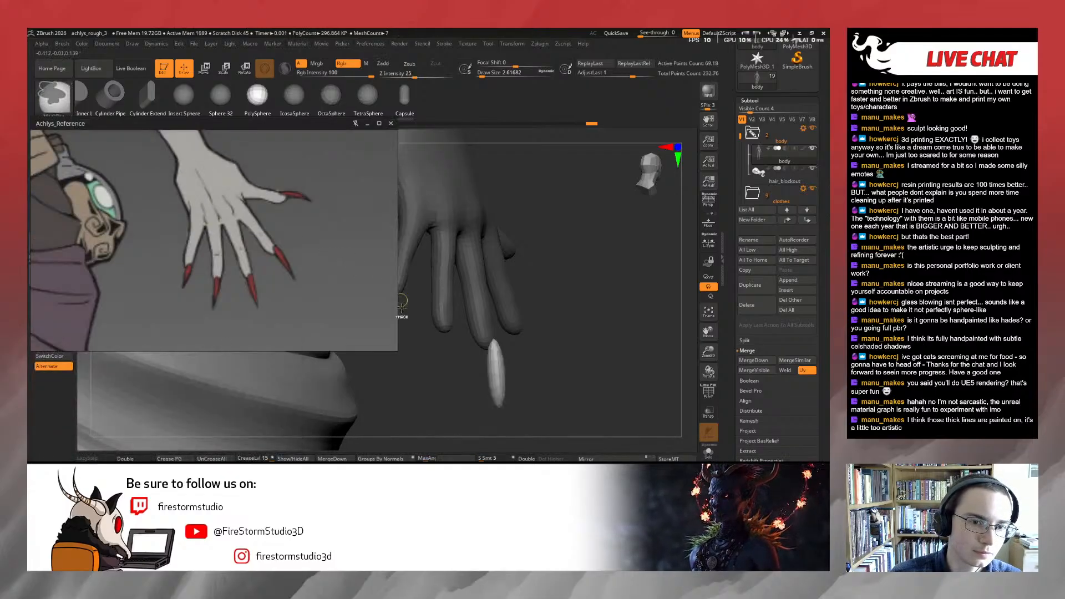
{"action": "left_click_drag", "start_coordinate": [397, 320], "coordinate": [302, 321]}
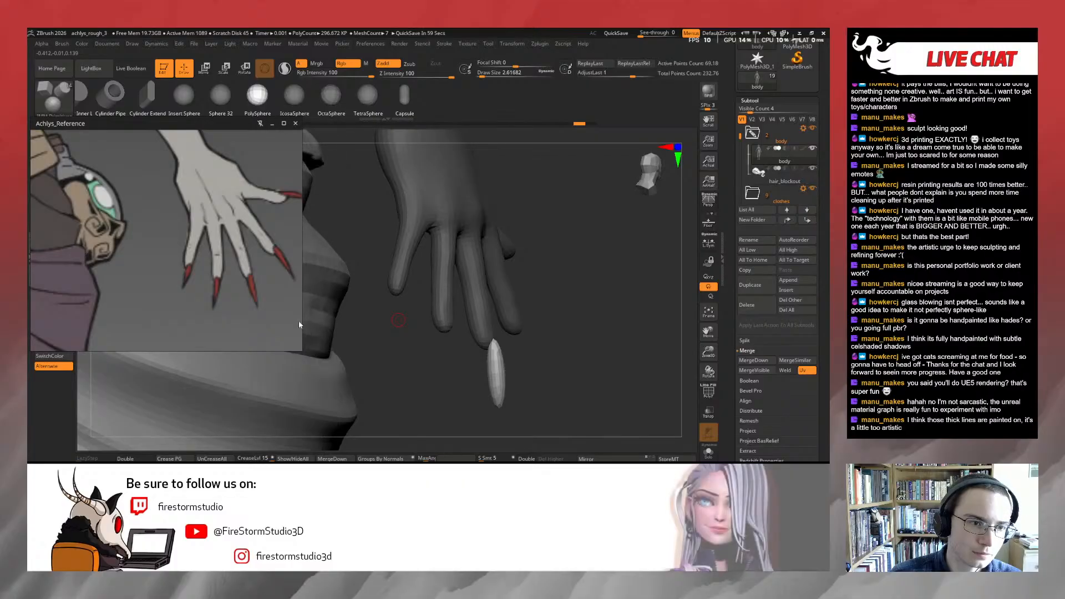
{"action": "left_click_drag", "start_coordinate": [205, 305], "coordinate": [180, 306], "text": "alt"}
Move the nail so that its base overlaps the upper side of the middle fingertip
{"action": "left_click_drag", "start_coordinate": [581, 336], "coordinate": [625, 329]}
{"action": "left_click_drag", "start_coordinate": [691, 340], "coordinate": [656, 332]}
{"action": "key", "text": "w"}
{"action": "left_click_drag", "start_coordinate": [494, 331], "coordinate": [423, 331]}
{"action": "left_click_drag", "start_coordinate": [470, 380], "coordinate": [470, 353]}
{"action": "key", "text": "q"}
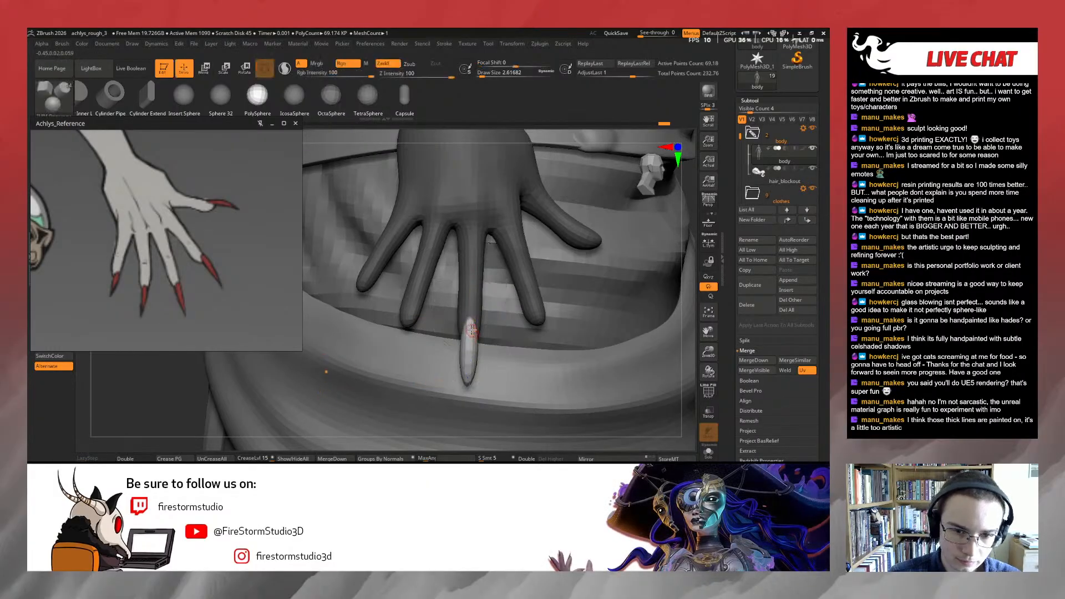
Shape the nail's base with the Move brush at a draw size of about 6.4, and enlarge the brush to about 12.9
{"action": "key", "text": "b"}
{"action": "key", "text": "m"}
{"action": "key", "text": "v"}
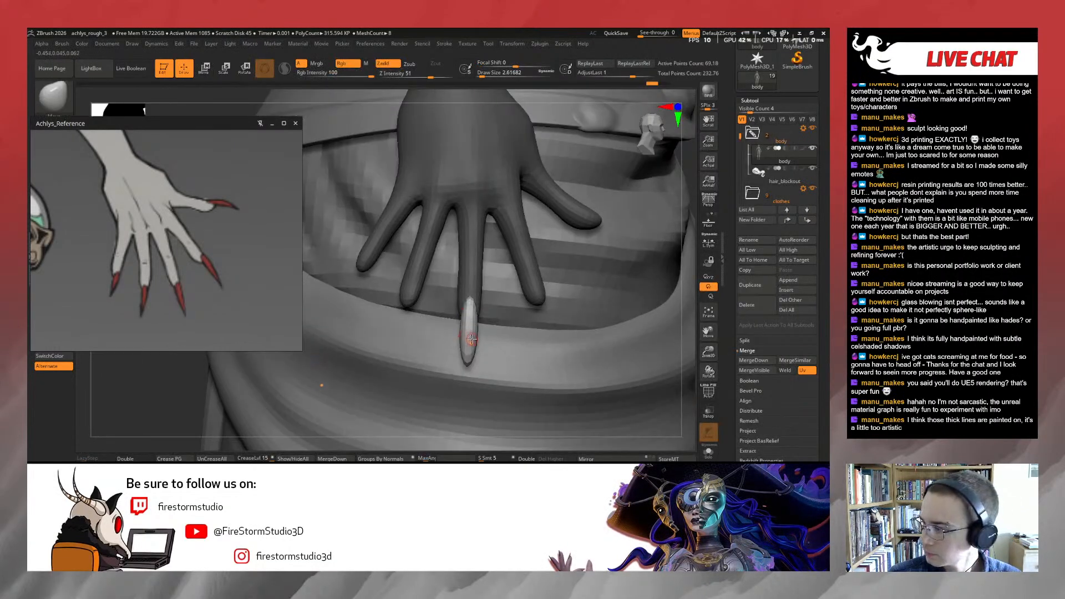
{"action": "key", "text": "s"}
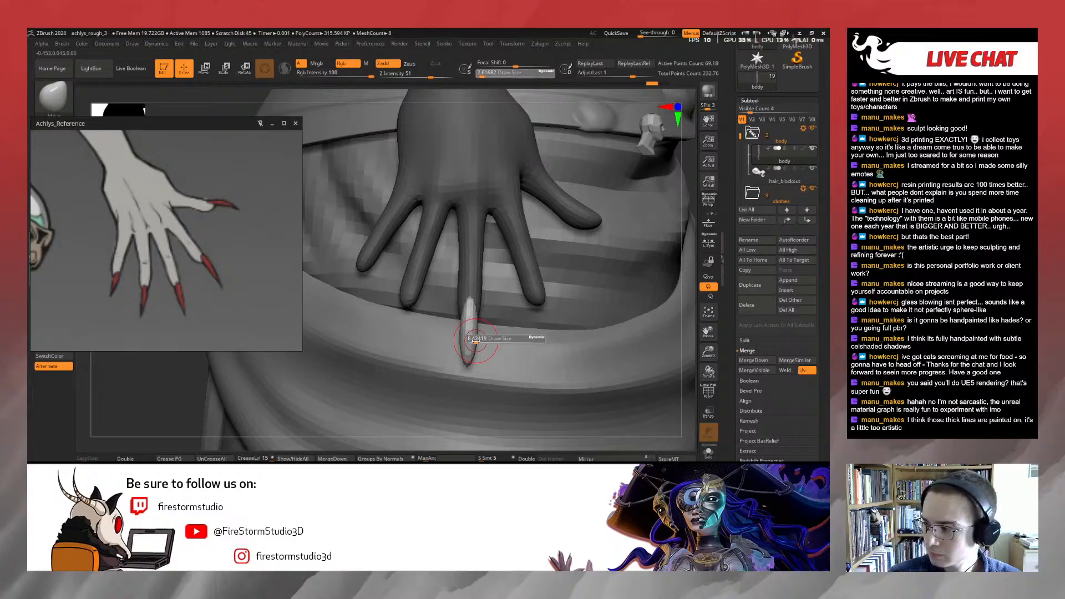
{"action": "left_click", "coordinate": [475, 340]}
{"action": "left_click_drag", "start_coordinate": [462, 303], "coordinate": [462, 300]}
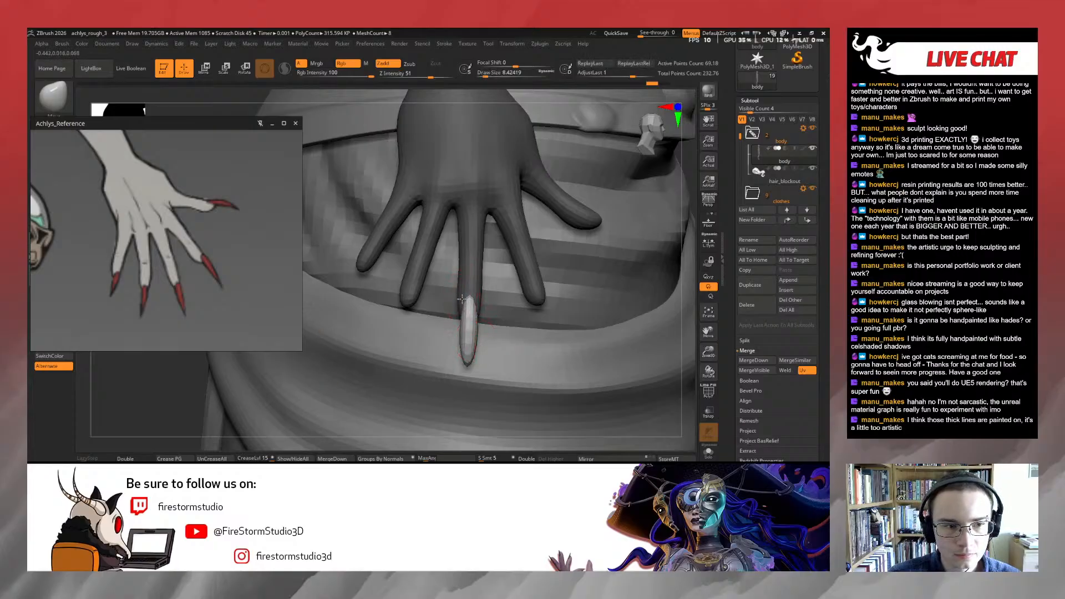
{"action": "left_click_drag", "start_coordinate": [693, 307], "coordinate": [602, 329]}
{"action": "key", "text": "s"}
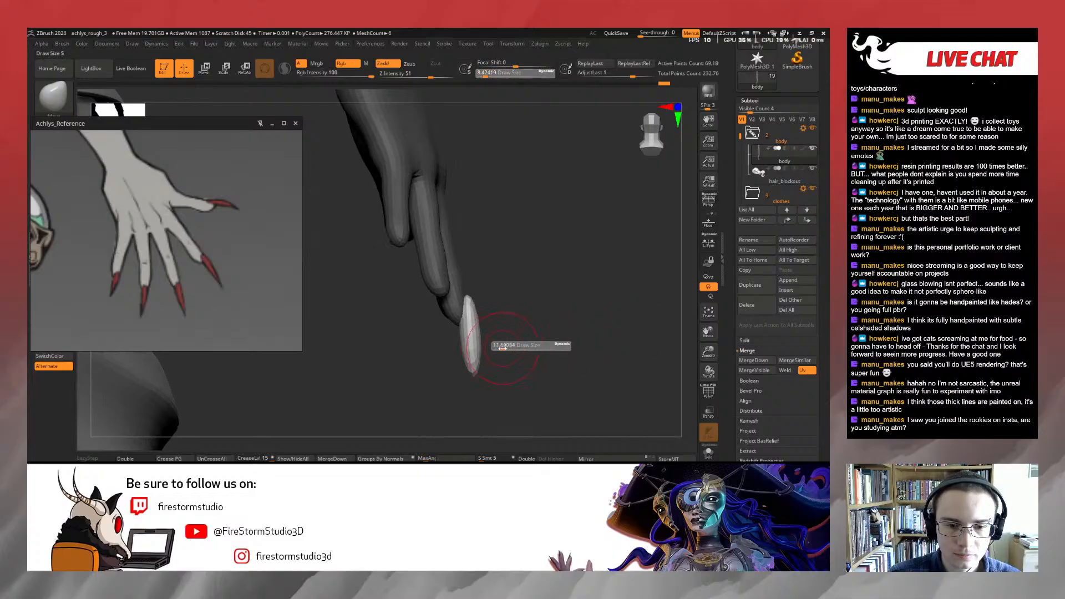
{"action": "left_click_drag", "start_coordinate": [502, 348], "coordinate": [500, 348]}
Rotate and nudge the nail with local symmetry enabled so that it follows the middle finger's angle from the side
{"action": "key", "text": "r"}
{"action": "left_click_drag", "start_coordinate": [493, 294], "coordinate": [480, 300]}
{"action": "left_click", "coordinate": [709, 240]}
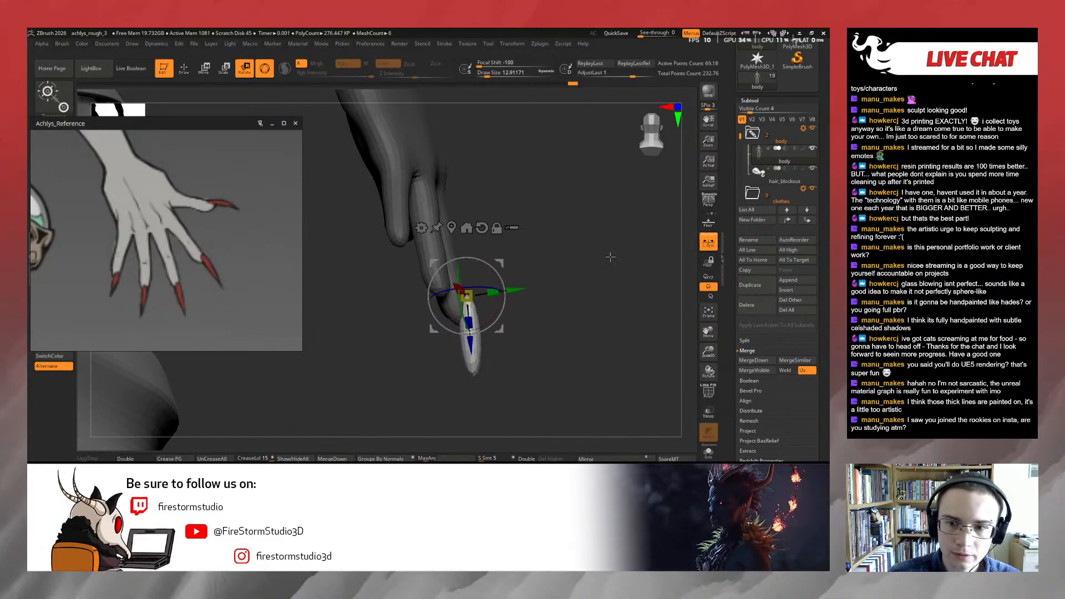
{"action": "left_click", "coordinate": [708, 240]}
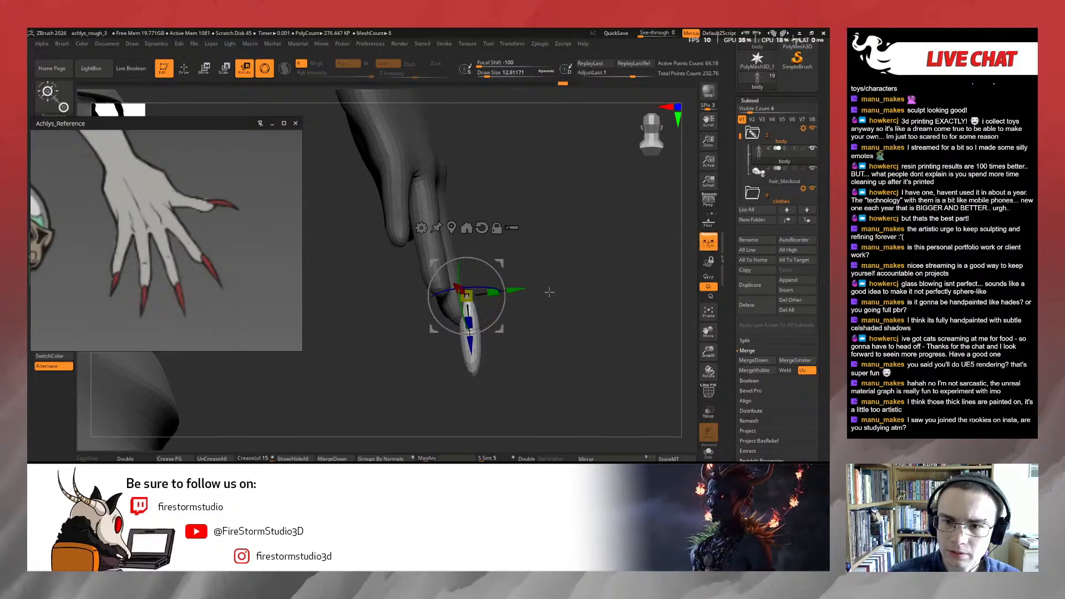
{"action": "left_click_drag", "start_coordinate": [493, 292], "coordinate": [631, 295]}
{"action": "key", "text": "ctrl+z"}
{"action": "left_click", "coordinate": [707, 241]}
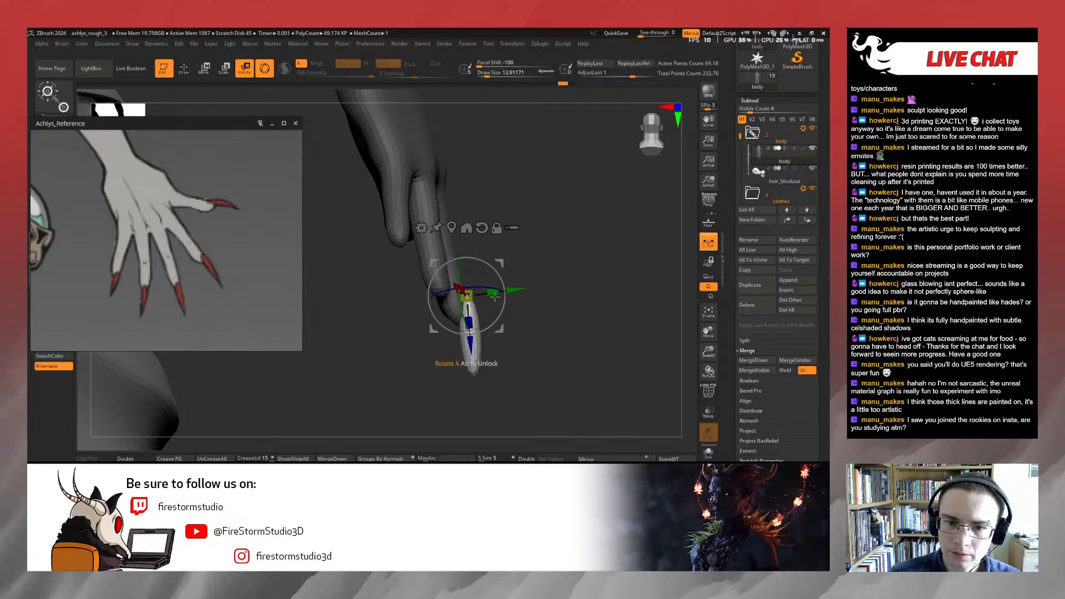
{"action": "left_click_drag", "start_coordinate": [495, 296], "coordinate": [484, 295]}
{"action": "left_click_drag", "start_coordinate": [427, 315], "coordinate": [428, 315]}
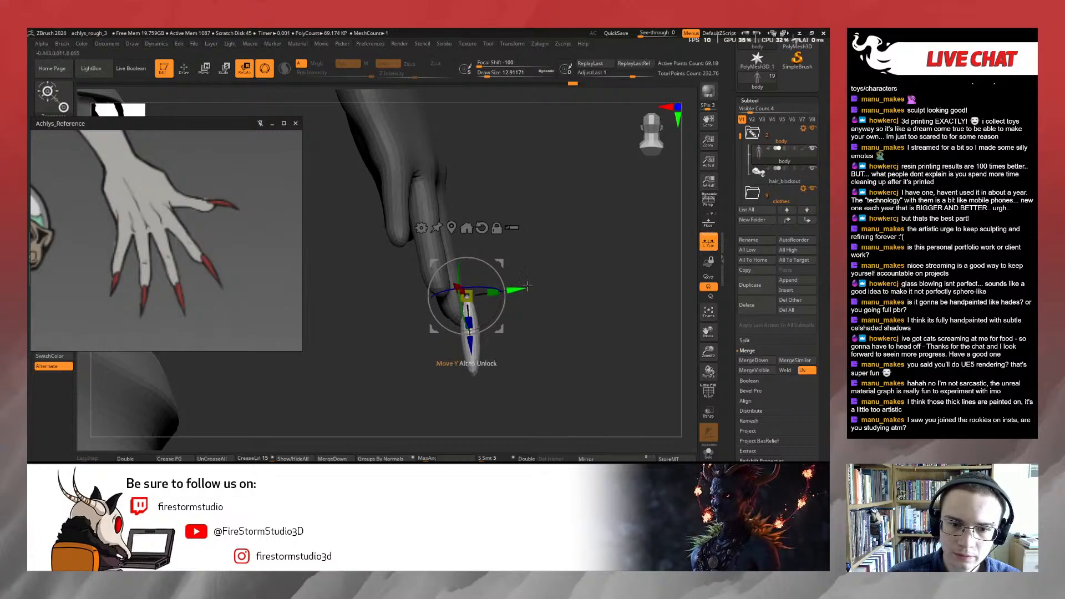
{"action": "mouse_move", "coordinate": [516, 290]}
{"action": "left_mouse_down"}
{"action": "mouse_move", "coordinate": [501, 309]}
{"action": "mouse_move", "coordinate": [513, 289]}
{"action": "left_mouse_up"}
{"action": "key", "text": "q"}
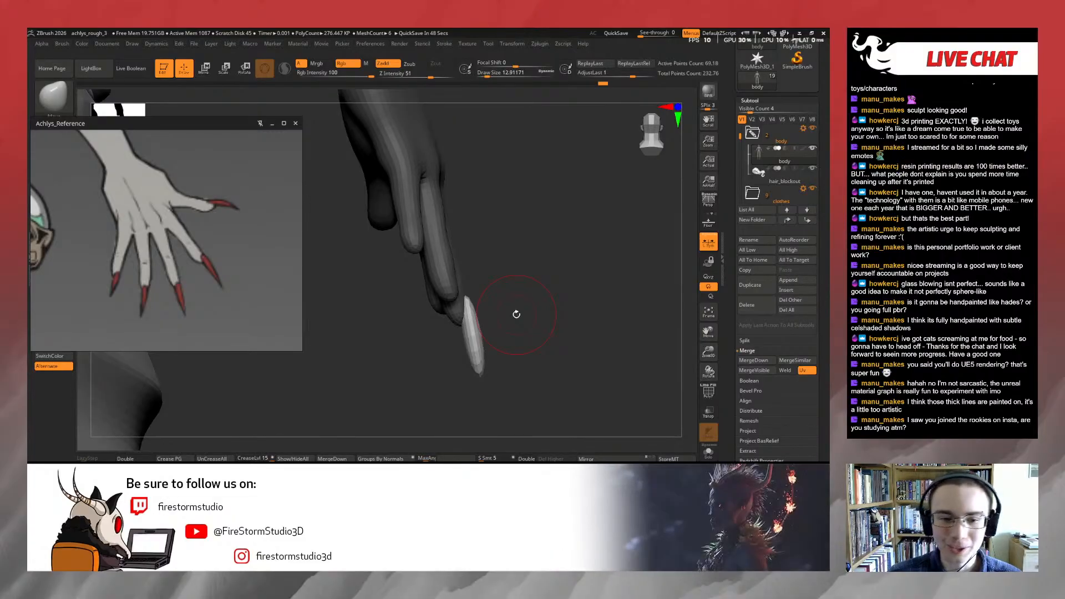
Reshape the nail's tip and outer profile from the side with the Move brush at a draw size of about 12.8
{"action": "key", "text": "s"}
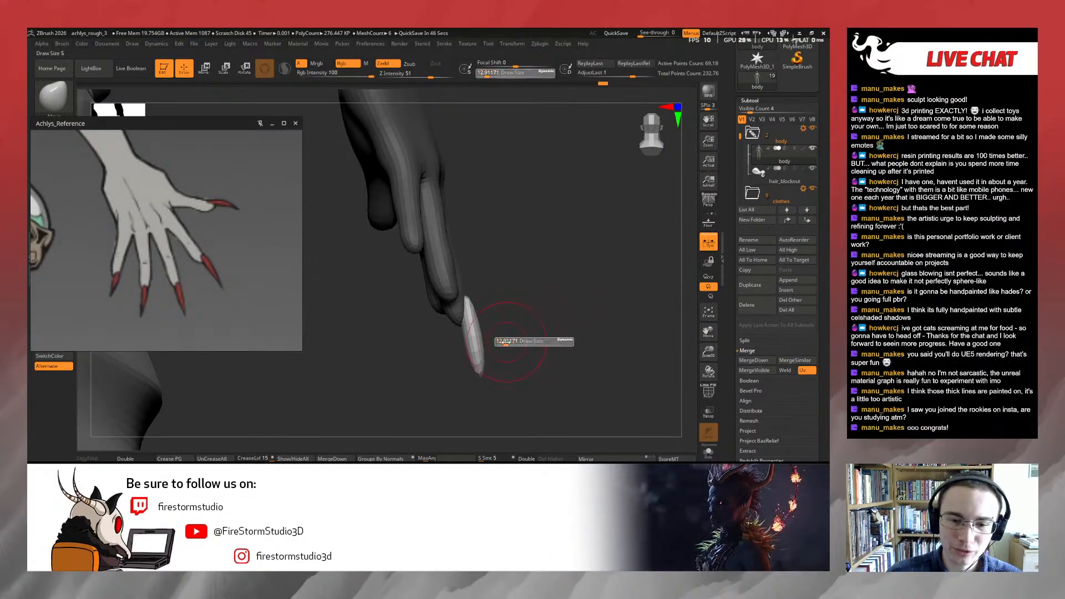
{"action": "mouse_move", "coordinate": [504, 345]}
{"action": "left_mouse_down"}
{"action": "mouse_move", "coordinate": [475, 349]}
{"action": "mouse_move", "coordinate": [500, 330]}
{"action": "left_mouse_up"}
{"action": "key", "text": "s"}
{"action": "key", "text": "s"}
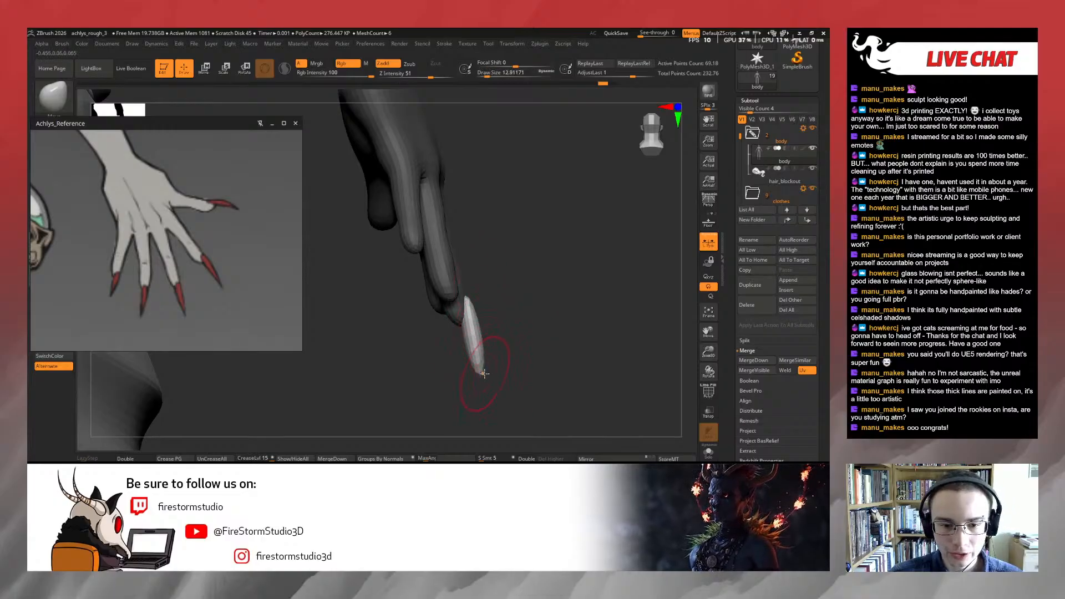
{"action": "left_click_drag", "start_coordinate": [484, 374], "coordinate": [481, 375]}
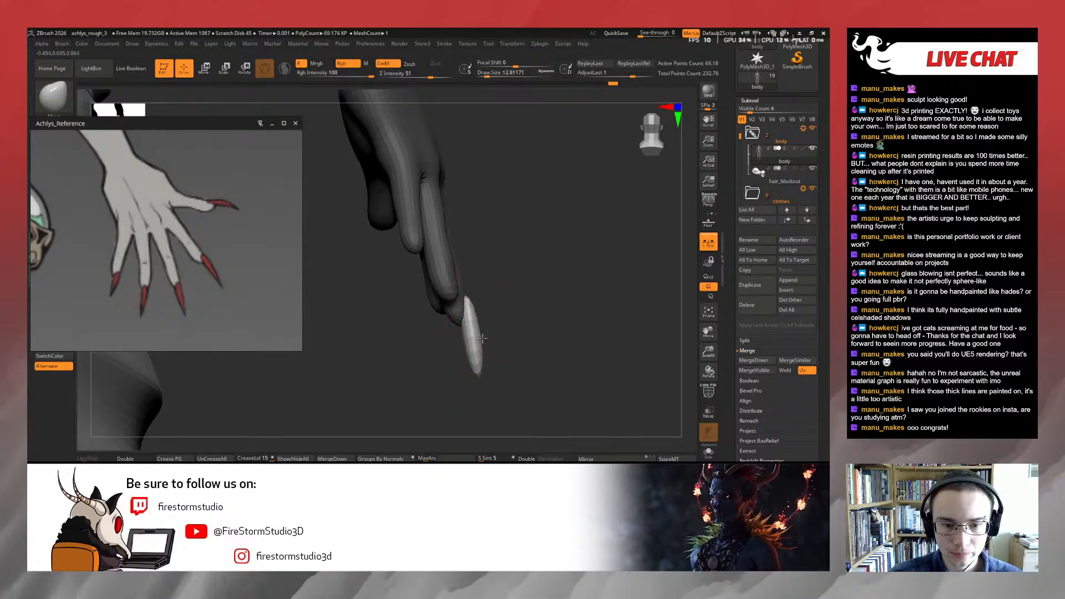
{"action": "left_click_drag", "start_coordinate": [483, 338], "coordinate": [488, 307]}
Set the draw size to about 21.6, nudge the nail against the fingertip and refine its fit from front and side
{"action": "key", "text": "s"}
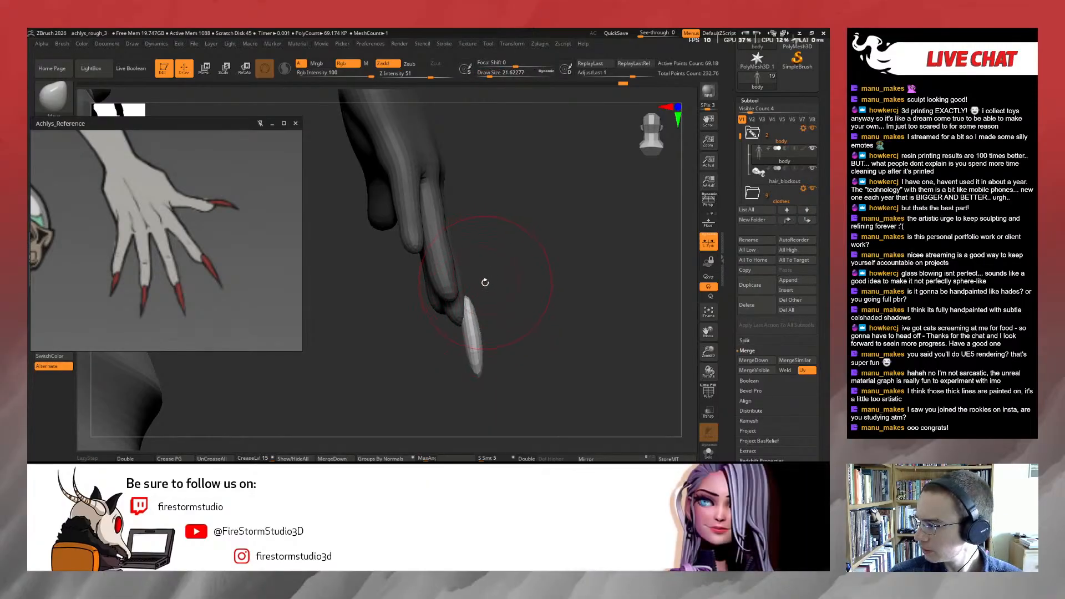
{"action": "key", "text": "r"}
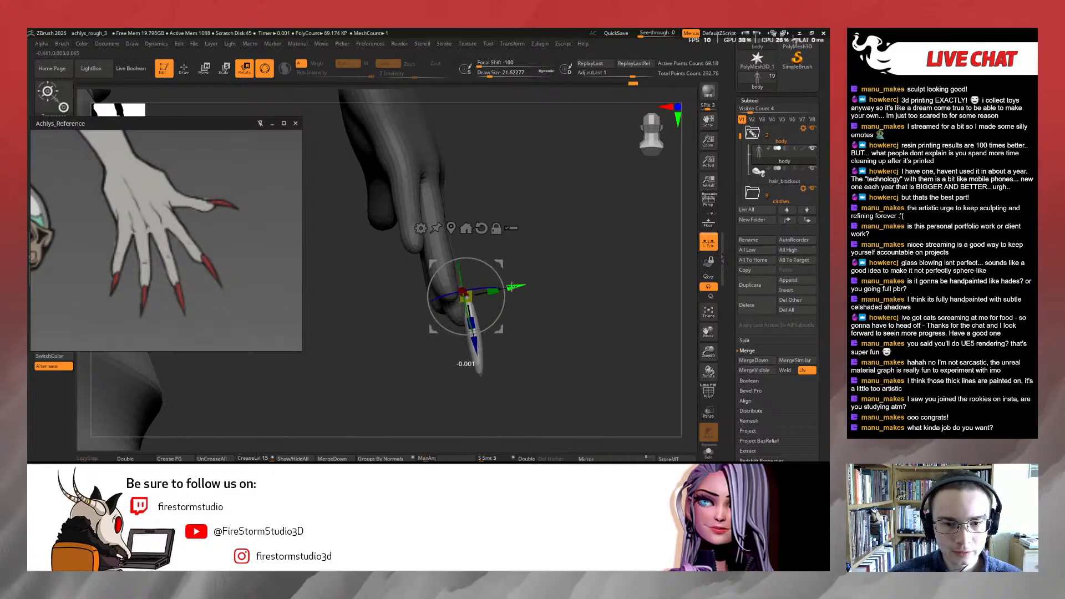
{"action": "key", "text": "q"}
{"action": "mouse_move", "coordinate": [531, 299]}
{"action": "left_mouse_down"}
{"action": "mouse_move", "coordinate": [454, 310]}
{"action": "mouse_move", "coordinate": [498, 318]}
{"action": "left_mouse_up"}
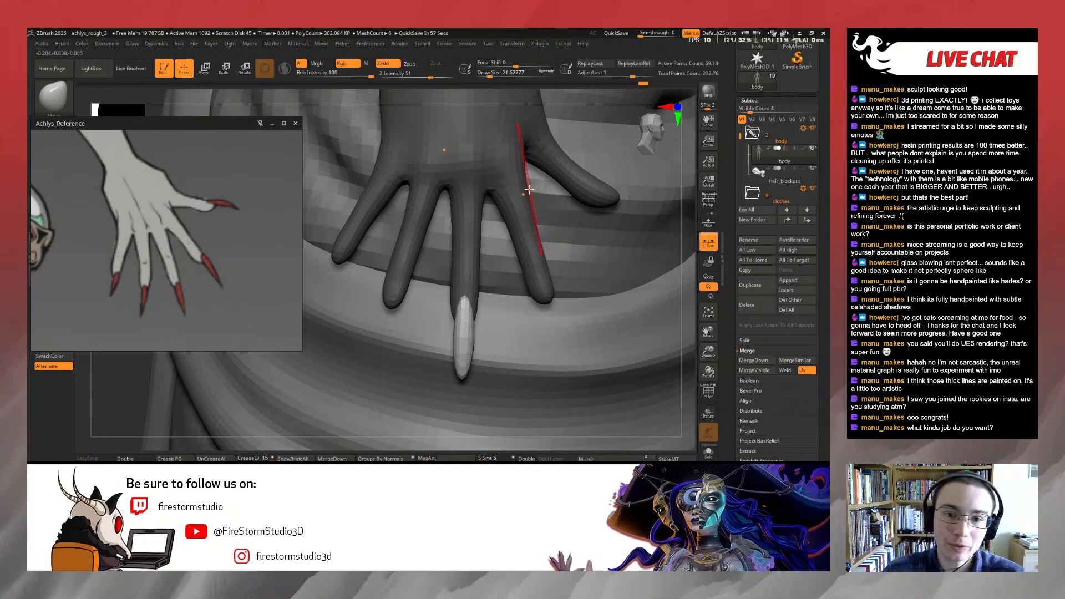
{"action": "left_click_drag", "start_coordinate": [689, 329], "coordinate": [634, 317]}
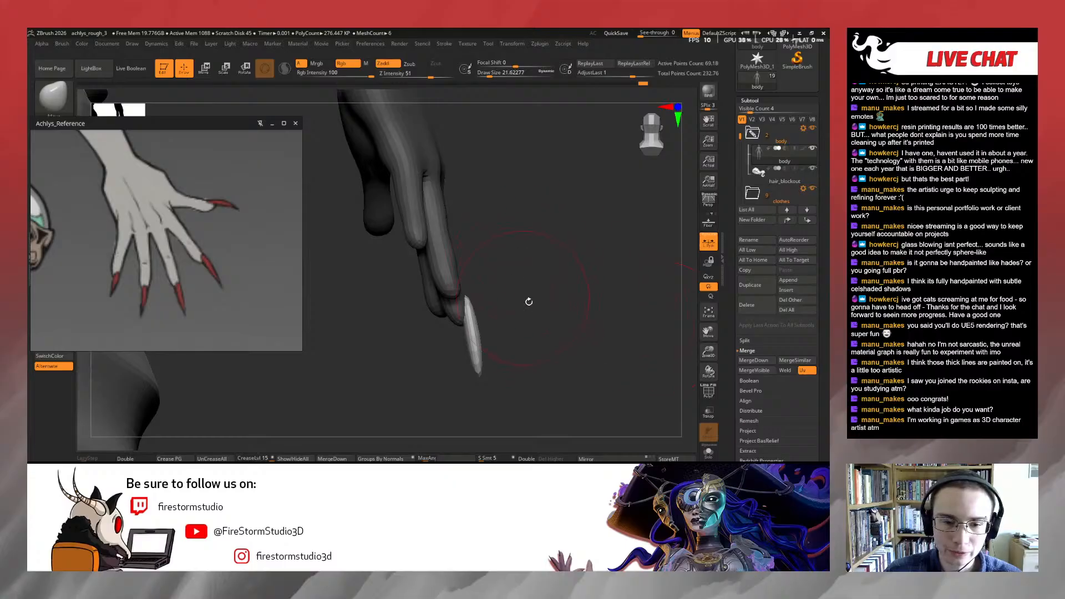
{"action": "mouse_move", "coordinate": [529, 301]}
{"action": "left_mouse_down"}
{"action": "mouse_move", "coordinate": [534, 263]}
{"action": "mouse_move", "coordinate": [544, 290]}
{"action": "mouse_move", "coordinate": [523, 322]}
{"action": "mouse_move", "coordinate": [535, 371]}
{"action": "mouse_move", "coordinate": [487, 301]}
{"action": "mouse_move", "coordinate": [506, 294]}
{"action": "mouse_move", "coordinate": [500, 304]}
{"action": "left_mouse_up"}
{"action": "key", "text": "s"}
Tilt the nail by about 3 degrees from the side and fine-tune its angle against the middle fingertip
{"action": "key", "text": "w"}
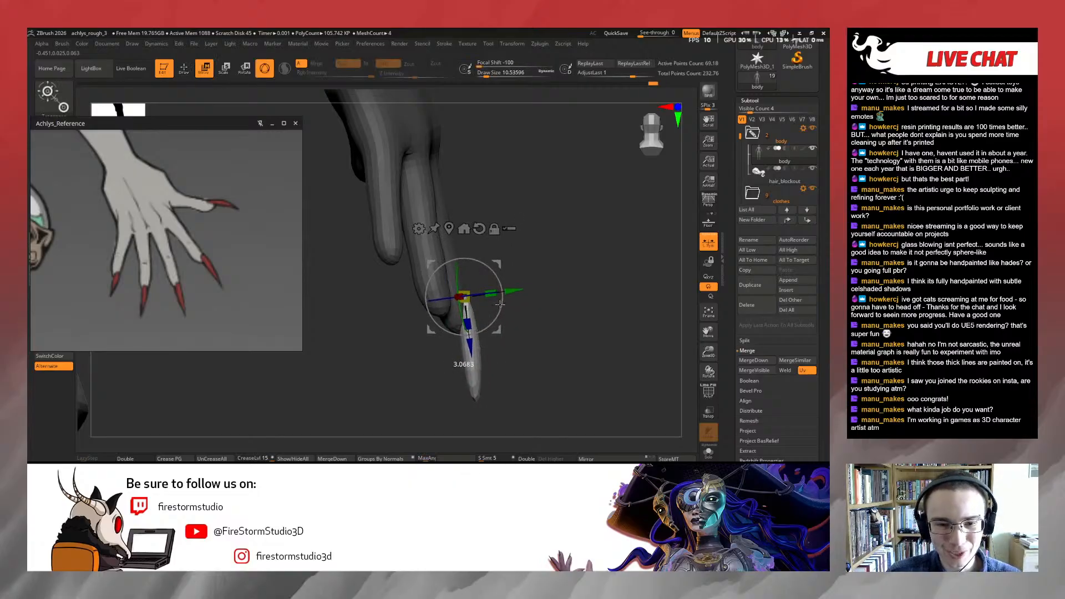
{"action": "key", "text": "q"}
{"action": "key", "text": "s"}
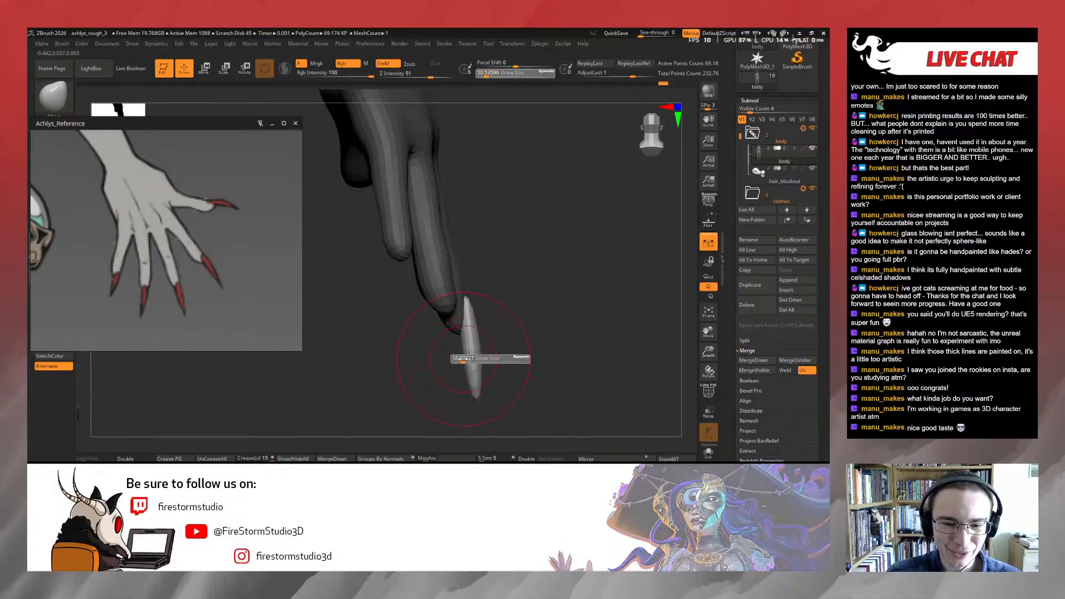
{"action": "key", "text": "e"}
{"action": "left_click_drag", "start_coordinate": [495, 317], "coordinate": [496, 316]}
{"action": "key", "text": "q"}
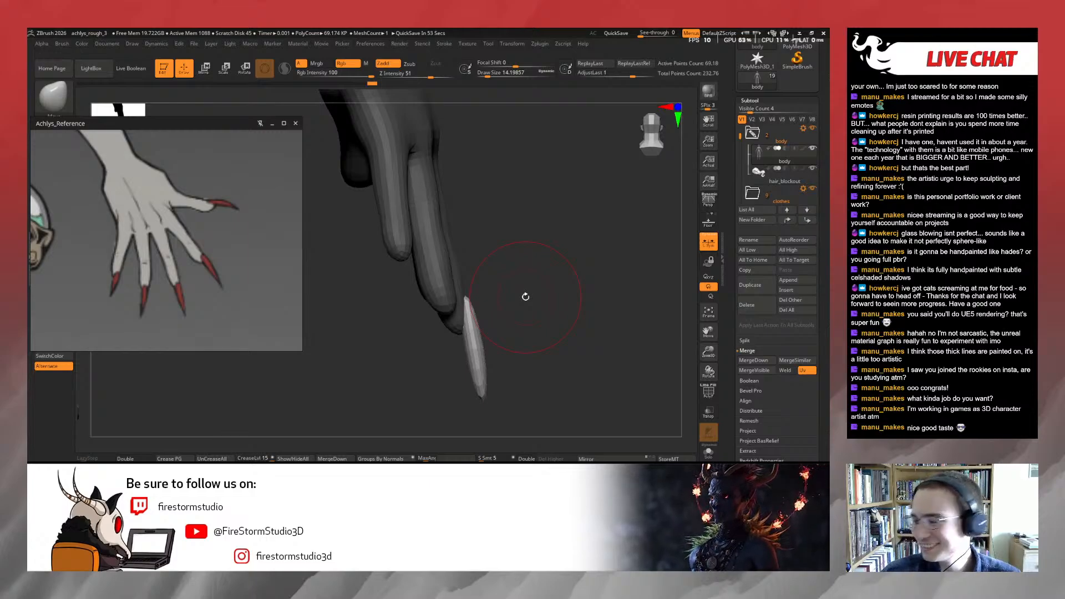
Refine the nail's profile from the opposite side at draw size about 11.7 and its base at about 5
{"action": "left_click_drag", "start_coordinate": [526, 297], "coordinate": [459, 365]}
{"action": "key", "text": "s"}
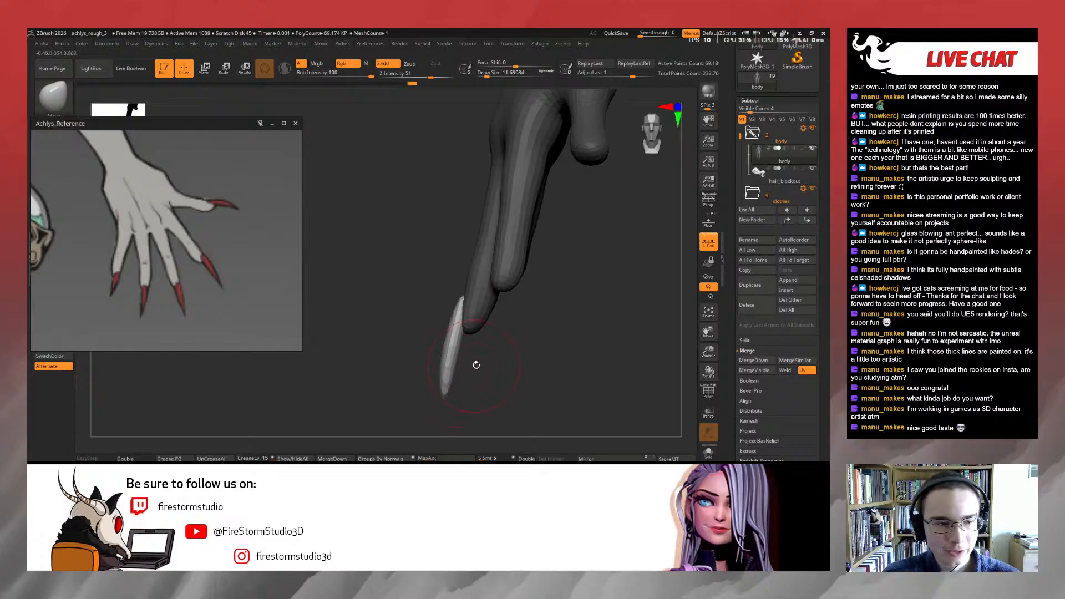
{"action": "left_click_drag", "start_coordinate": [475, 364], "coordinate": [448, 311]}
{"action": "key", "text": "s"}
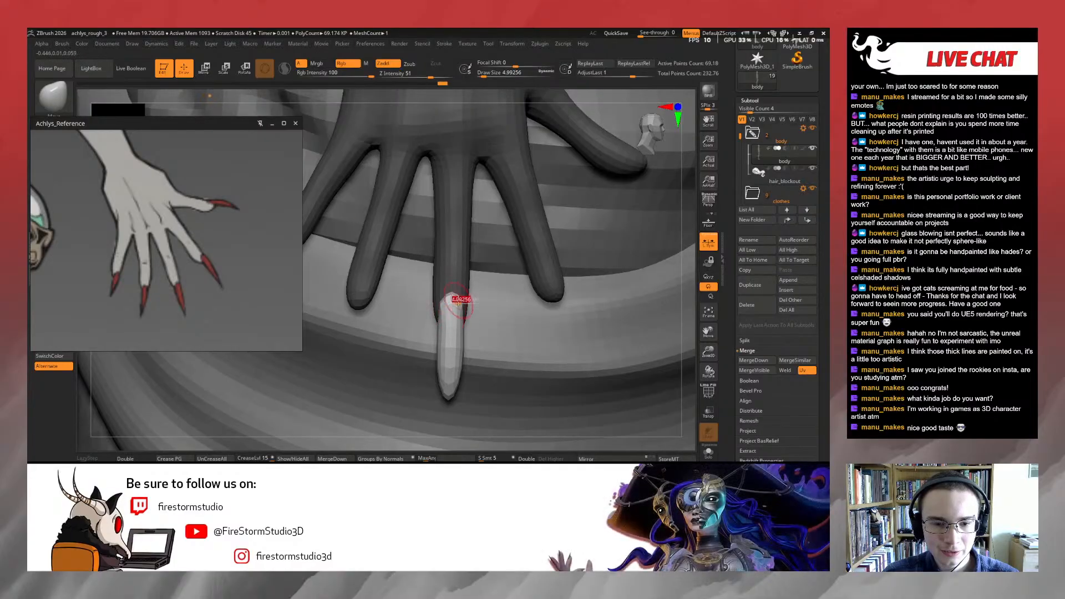
{"action": "key", "text": "s"}
{"action": "left_click_drag", "start_coordinate": [459, 300], "coordinate": [451, 325]}
Smooth the middle finger's nail and taper it to a narrower point, adjusting the brush size along the way
{"action": "mouse_move", "coordinate": [690, 311]}
{"action": "left_mouse_down"}
{"action": "mouse_move", "coordinate": [716, 309]}
{"action": "mouse_move", "coordinate": [620, 324]}
{"action": "left_mouse_up"}
{"action": "mouse_move", "coordinate": [537, 340]}
{"action": "left_mouse_down", "text": "shift"}
{"action": "mouse_move", "coordinate": [469, 329]}
{"action": "mouse_move", "coordinate": [462, 344]}
{"action": "left_mouse_up", "text": "shift"}
{"action": "key", "text": "s"}
{"action": "mouse_move", "coordinate": [546, 356]}
{"action": "left_mouse_down"}
{"action": "mouse_move", "coordinate": [435, 364]}
{"action": "mouse_move", "coordinate": [452, 394]}
{"action": "mouse_move", "coordinate": [457, 373]}
{"action": "mouse_move", "coordinate": [447, 399]}
{"action": "left_mouse_up"}
{"action": "key", "text": "shift"}
{"action": "left_click_drag", "start_coordinate": [693, 316], "coordinate": [692, 299]}
{"action": "key", "text": "s"}
{"action": "mouse_move", "coordinate": [481, 351]}
{"action": "left_mouse_down"}
{"action": "mouse_move", "coordinate": [445, 356]}
{"action": "mouse_move", "coordinate": [444, 312]}
{"action": "mouse_move", "coordinate": [439, 356]}
{"action": "left_mouse_up"}
{"action": "key", "text": "s"}
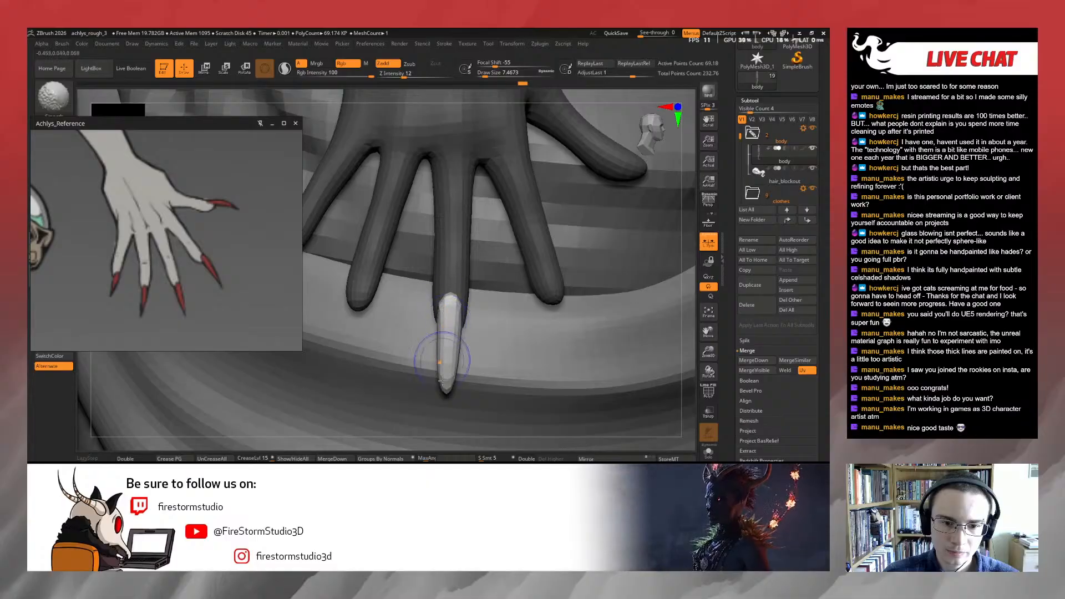
Shift the middle fingernail's lower half and tip toward the finger in profile, using draw sizes of about 12.9 and 21.6
{"action": "mouse_move", "coordinate": [682, 292]}
{"action": "left_mouse_down"}
{"action": "mouse_move", "coordinate": [727, 295]}
{"action": "mouse_move", "coordinate": [609, 320]}
{"action": "left_mouse_up"}
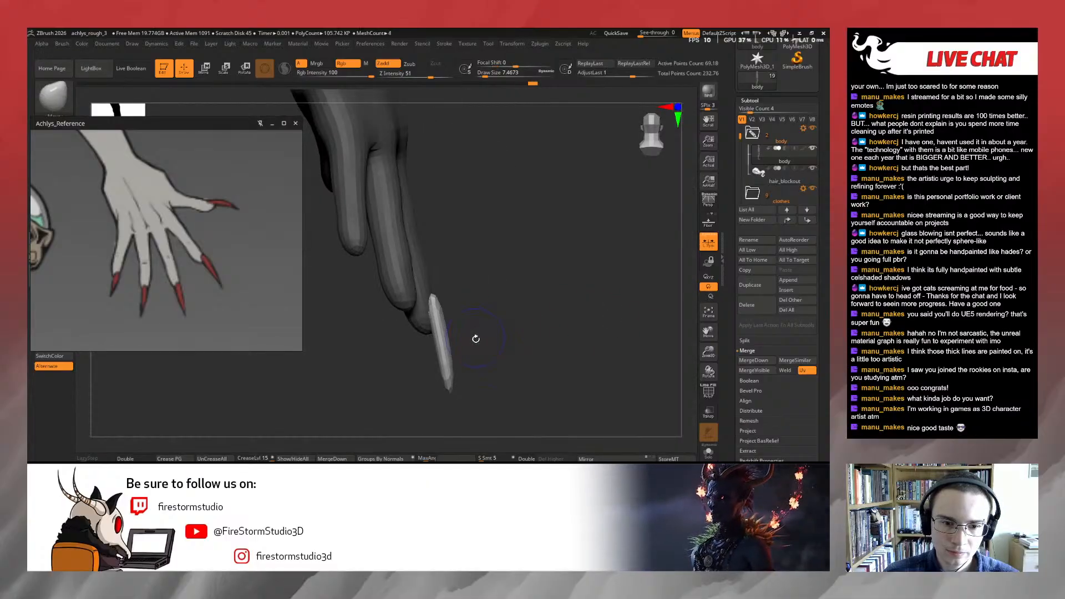
{"action": "key", "text": "s"}
{"action": "left_click_drag", "start_coordinate": [466, 344], "coordinate": [466, 345]}
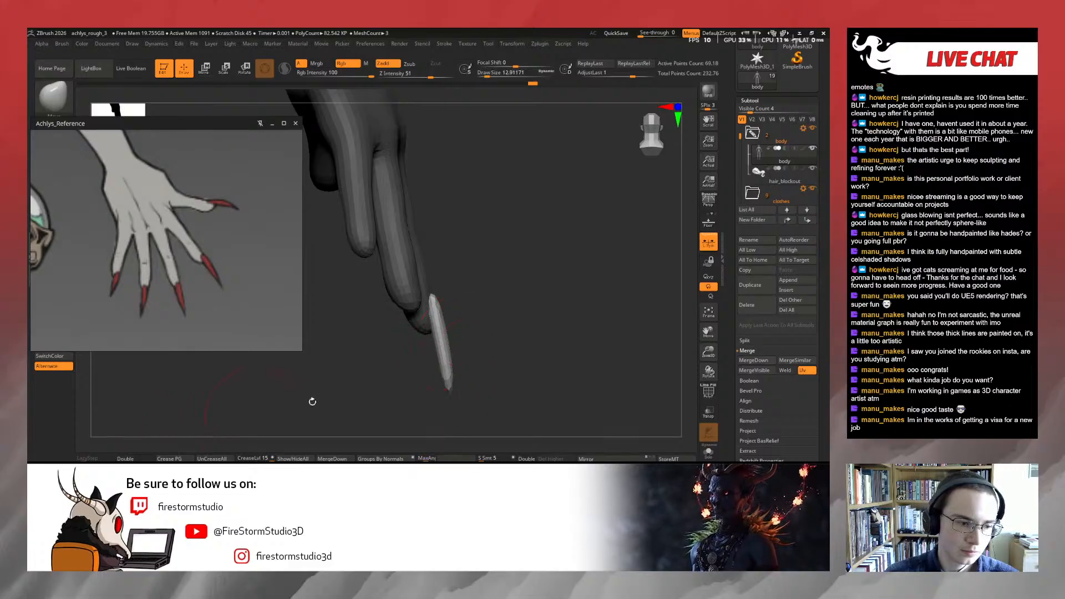
{"action": "key", "text": "s"}
{"action": "left_click_drag", "start_coordinate": [460, 390], "coordinate": [439, 395]}
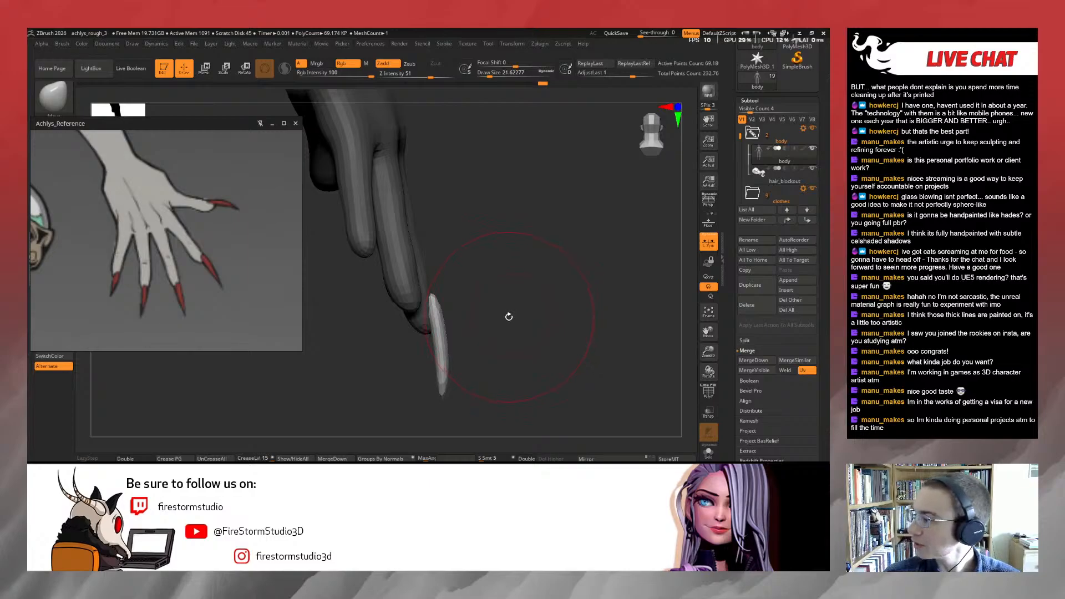
Refine the nail's outer edge from the front with the Move brush at draw sizes of about 7.5 and 10.5
{"action": "left_click_drag", "start_coordinate": [506, 286], "coordinate": [467, 295]}
{"action": "key", "text": "s"}
{"action": "left_click_drag", "start_coordinate": [454, 345], "coordinate": [448, 345]}
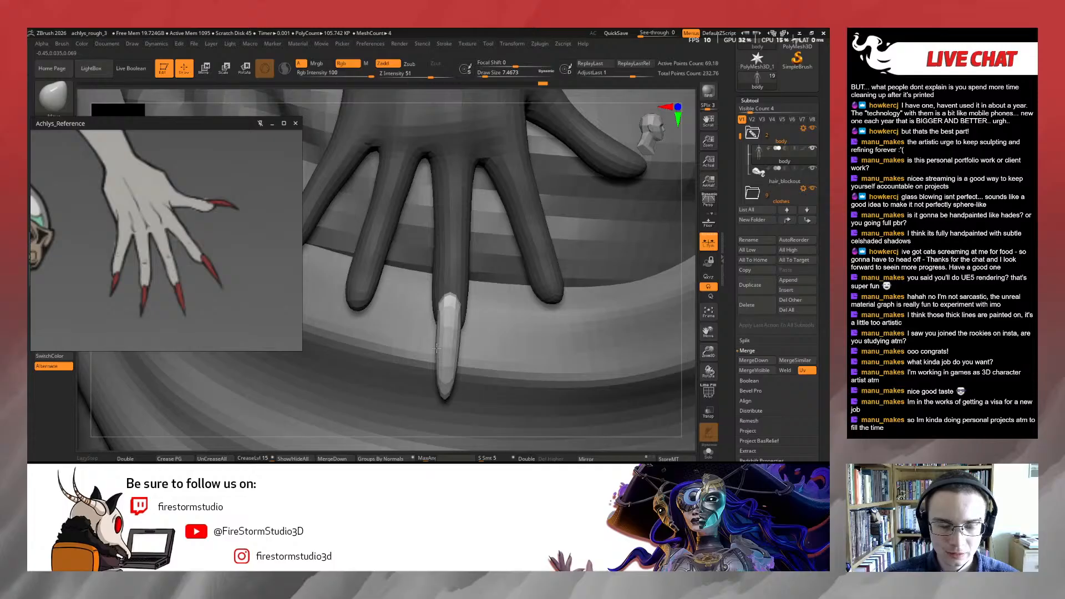
{"action": "key", "text": "s"}
{"action": "left_click_drag", "start_coordinate": [436, 347], "coordinate": [442, 348]}
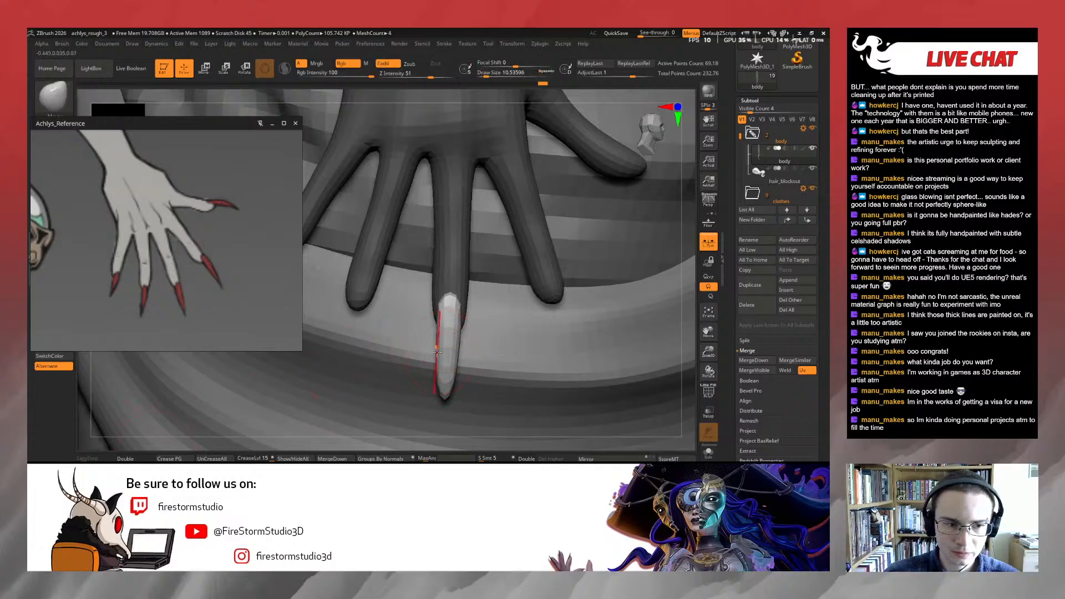
{"action": "left_click_drag", "start_coordinate": [435, 352], "coordinate": [436, 347]}
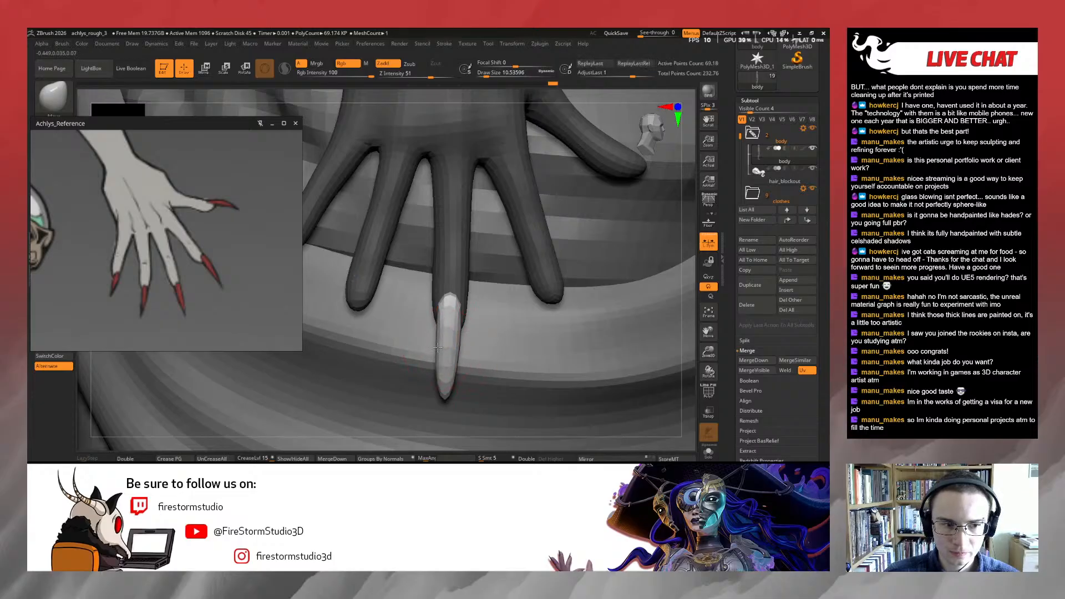
Refine the nail's curve and its seating on the fingertip from the side at draw sizes of about 14.2 and 12.9
{"action": "left_click_drag", "start_coordinate": [696, 293], "coordinate": [429, 316]}
{"action": "key", "text": "s"}
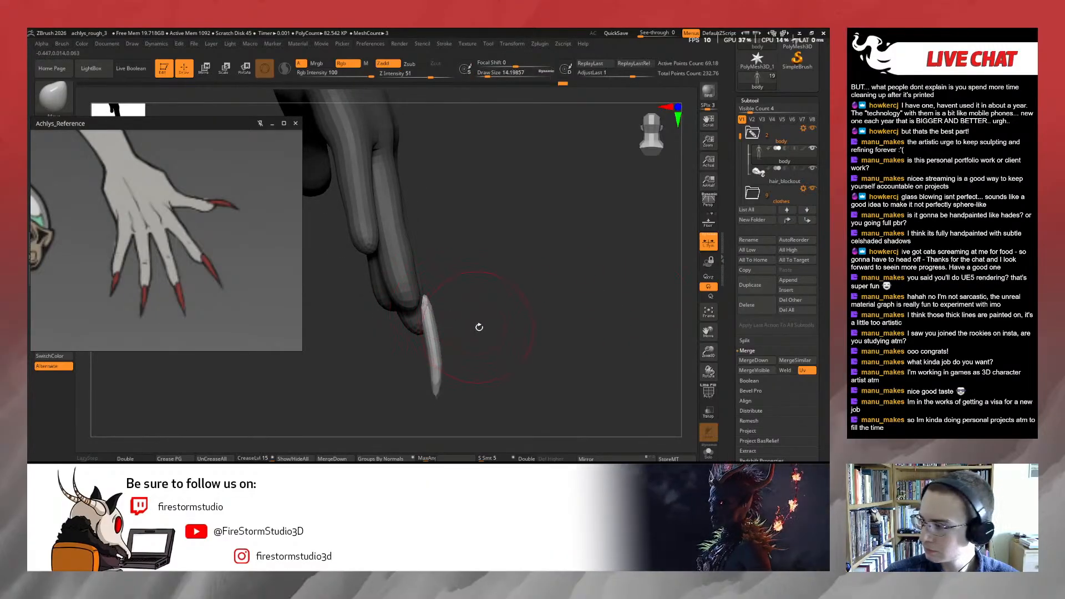
{"action": "key", "text": "s"}
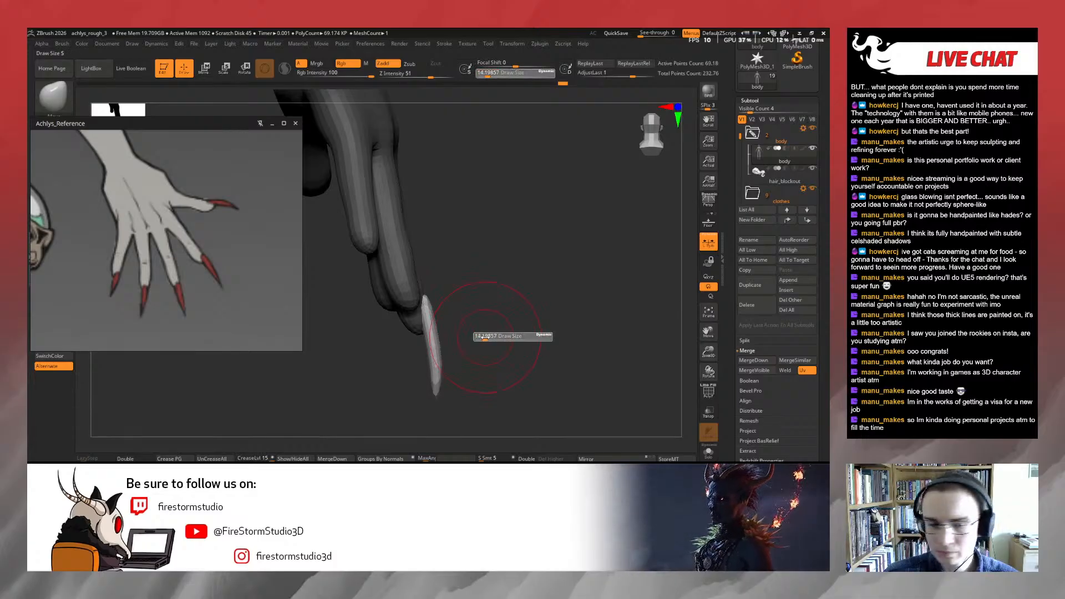
{"action": "mouse_move", "coordinate": [482, 337]}
{"action": "left_mouse_down"}
{"action": "mouse_move", "coordinate": [439, 355]}
{"action": "mouse_move", "coordinate": [438, 336]}
{"action": "mouse_move", "coordinate": [385, 327]}
{"action": "mouse_move", "coordinate": [418, 294]}
{"action": "mouse_move", "coordinate": [488, 326]}
{"action": "left_mouse_up"}
{"action": "key", "text": "s"}
{"action": "left_click", "coordinate": [412, 320]}
{"action": "key", "text": "s"}
{"action": "left_click", "coordinate": [487, 326]}
Adjust the nail's outline and rounded base from the front at draw sizes of about 16.9 and 6.6
{"action": "left_click_drag", "start_coordinate": [497, 313], "coordinate": [481, 302]}
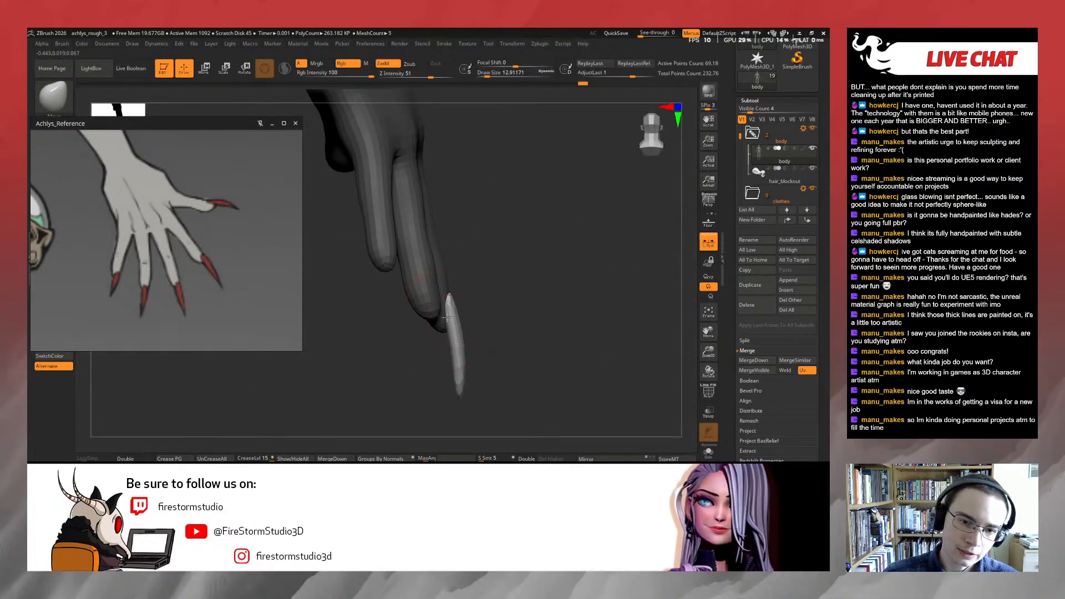
{"action": "right_click_drag", "start_coordinate": [446, 314], "coordinate": [409, 309]}
{"action": "key", "text": "s"}
{"action": "left_click_drag", "start_coordinate": [461, 310], "coordinate": [458, 310]}
{"action": "key", "text": "shift"}
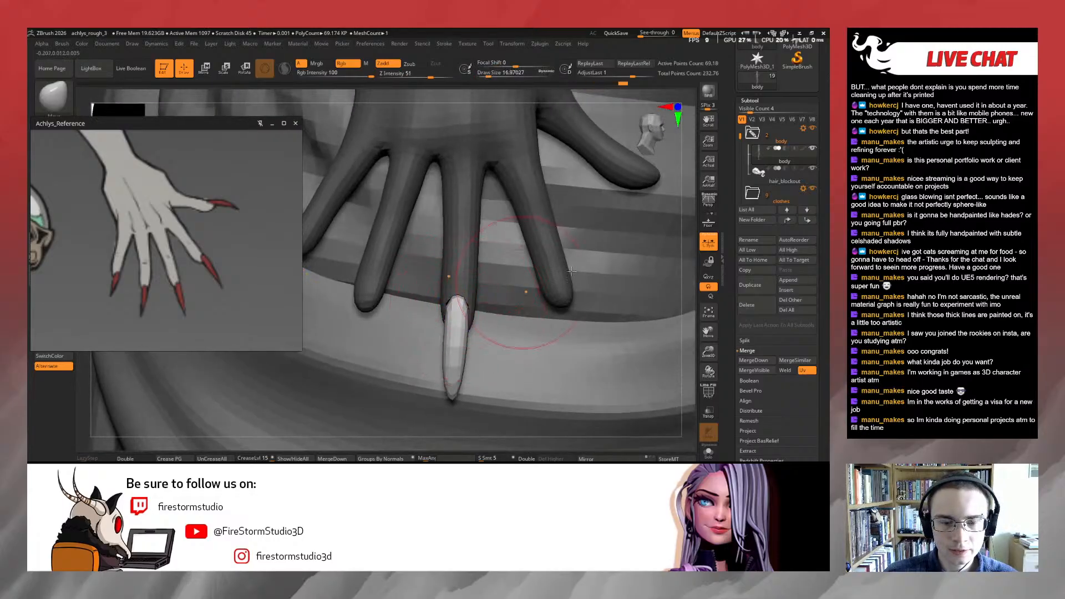
{"action": "right_click_drag", "start_coordinate": [692, 275], "coordinate": [454, 307]}
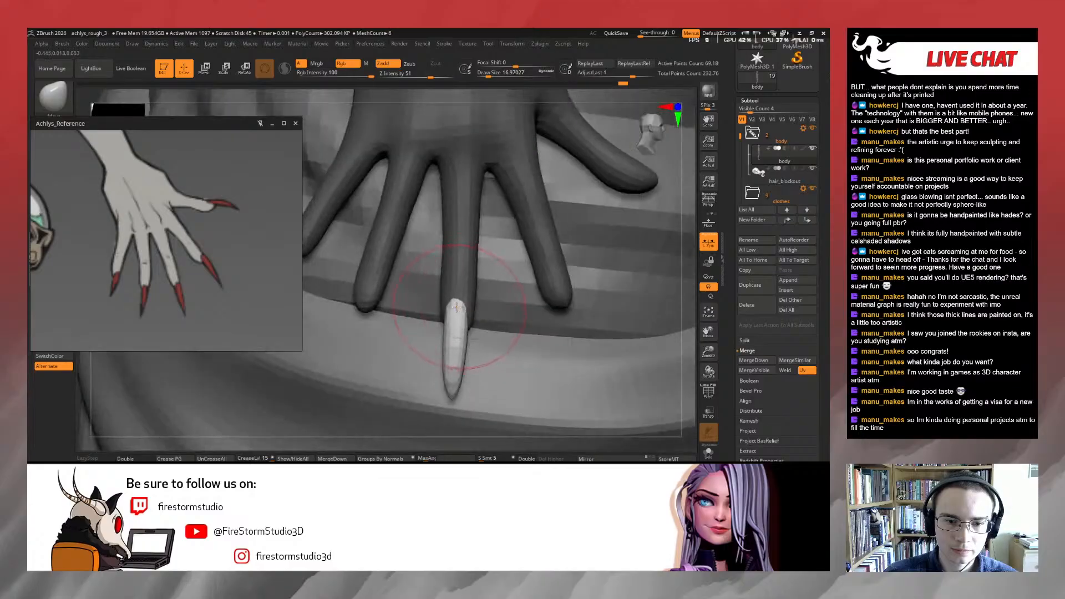
{"action": "key", "text": "s"}
{"action": "left_click_drag", "start_coordinate": [469, 307], "coordinate": [445, 314]}
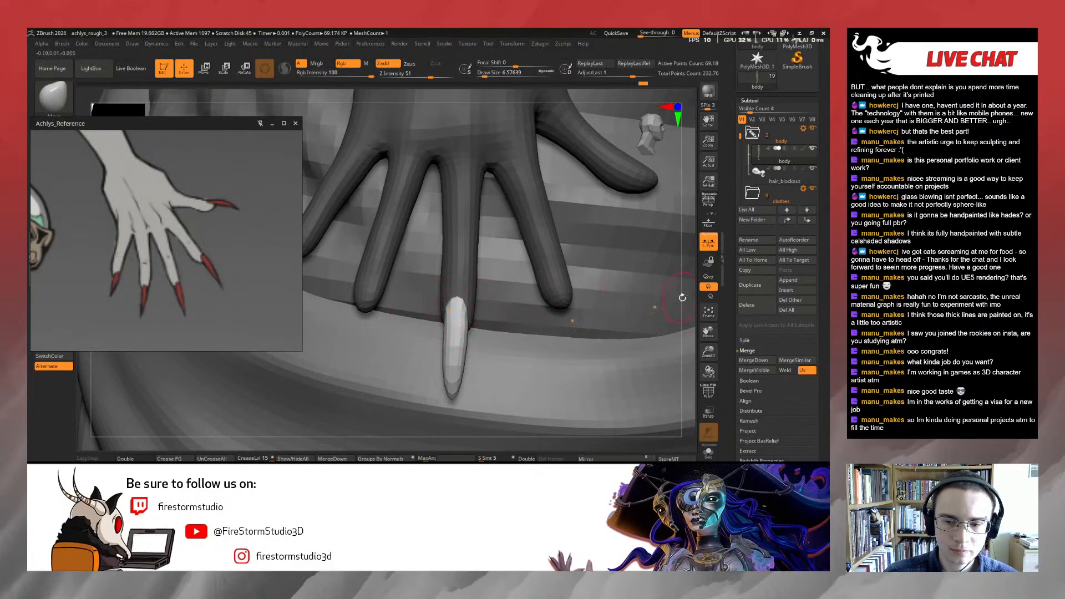
Fine-tune the nail's sides and base against the fingertip at draw sizes of about 10.5 and 8.4
{"action": "mouse_move", "coordinate": [685, 298]}
{"action": "left_mouse_down"}
{"action": "mouse_move", "coordinate": [676, 360]}
{"action": "mouse_move", "coordinate": [710, 333]}
{"action": "mouse_move", "coordinate": [492, 302]}
{"action": "mouse_move", "coordinate": [475, 302]}
{"action": "mouse_move", "coordinate": [458, 345]}
{"action": "left_mouse_up"}
{"action": "key", "text": "s"}
{"action": "left_click_drag", "start_coordinate": [543, 338], "coordinate": [433, 328]}
{"action": "left_click_drag", "start_coordinate": [479, 295], "coordinate": [478, 291]}
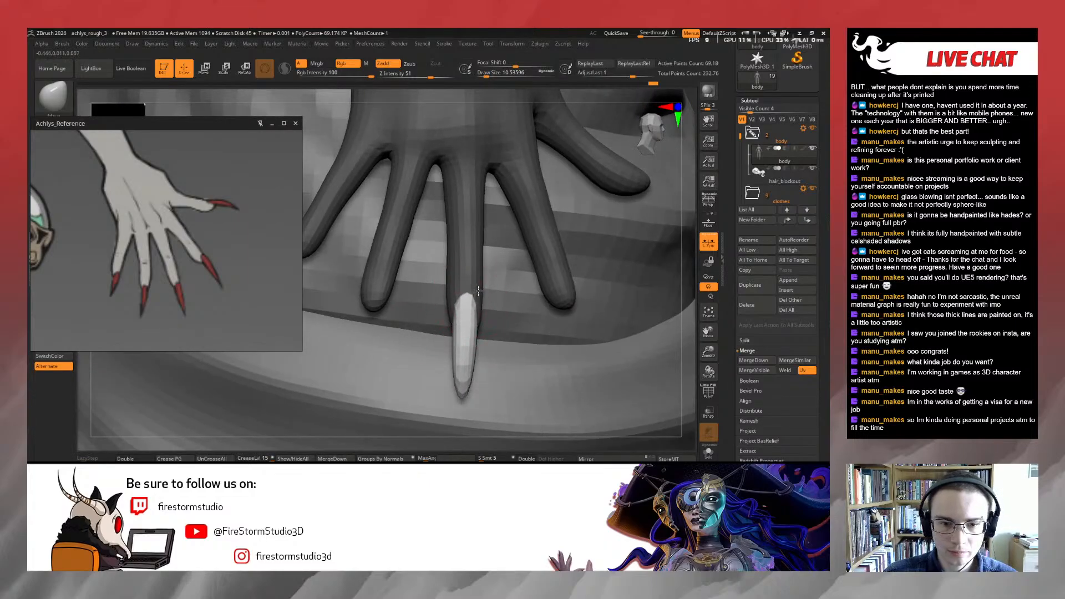
{"action": "key", "text": "bracketleft"}
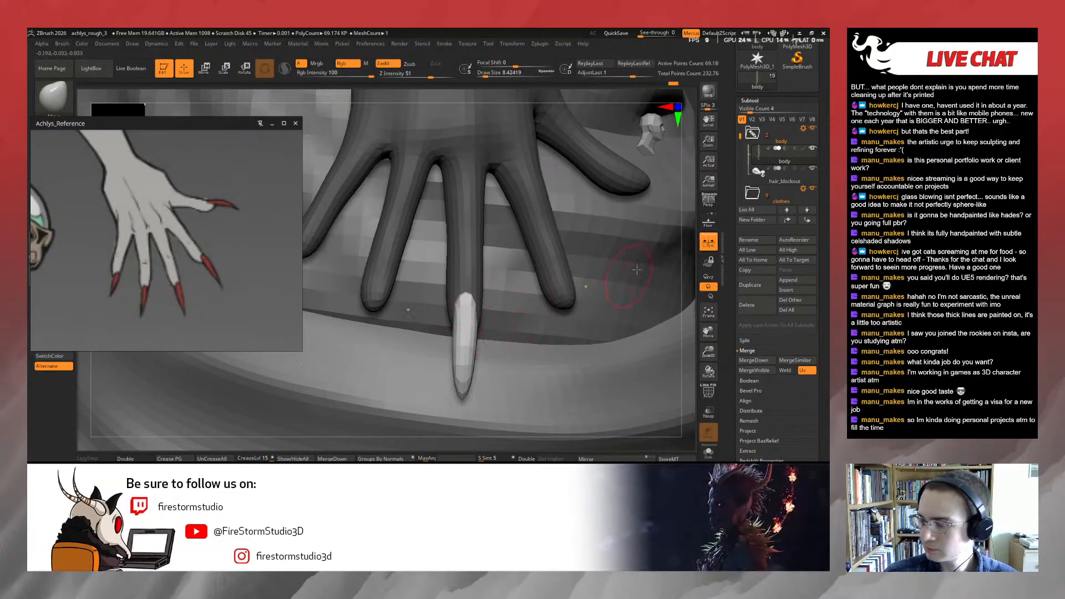
Smooth the nail's surface from the opposite side at draw size about 8.4
{"action": "left_click_drag", "start_coordinate": [686, 285], "coordinate": [647, 276]}
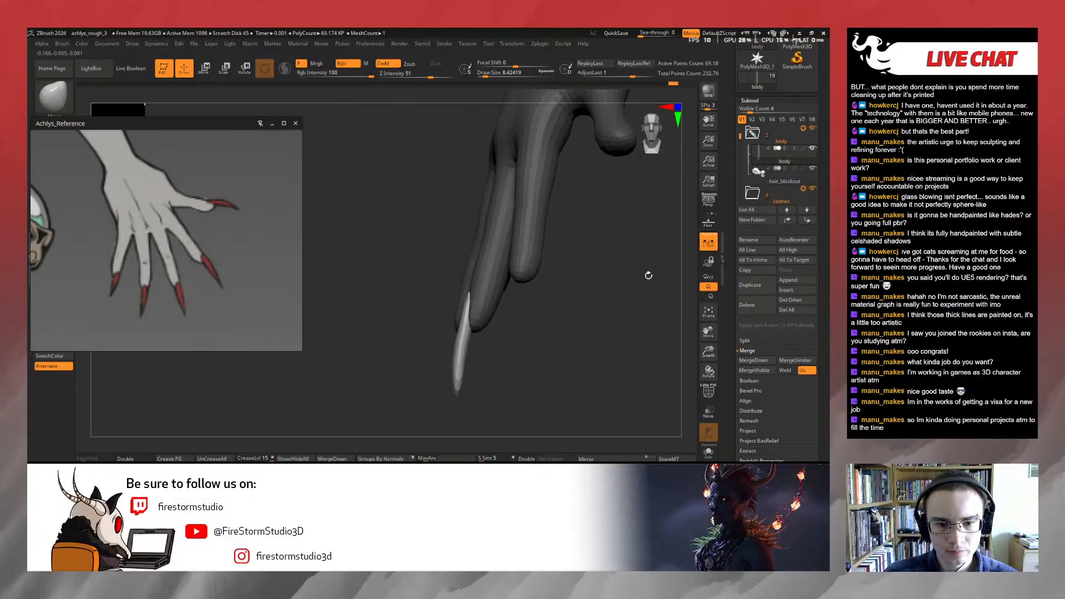
{"action": "left_click_drag", "start_coordinate": [417, 327], "coordinate": [431, 351]}
{"action": "key", "text": "shift"}
{"action": "key", "text": "shift"}
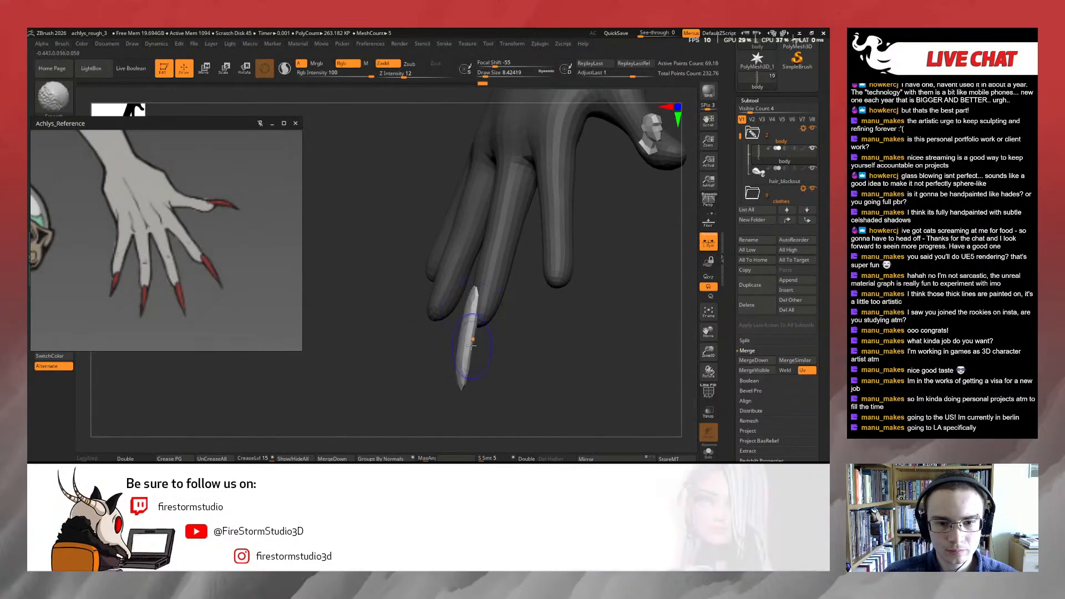
{"action": "mouse_move", "coordinate": [483, 375]}
{"action": "left_mouse_down"}
{"action": "mouse_move", "coordinate": [531, 388]}
{"action": "mouse_move", "coordinate": [493, 396]}
{"action": "left_mouse_up"}
Set the draw size to about 12.9 and adjust the nail's outer edge from the front
{"action": "key", "text": "s"}
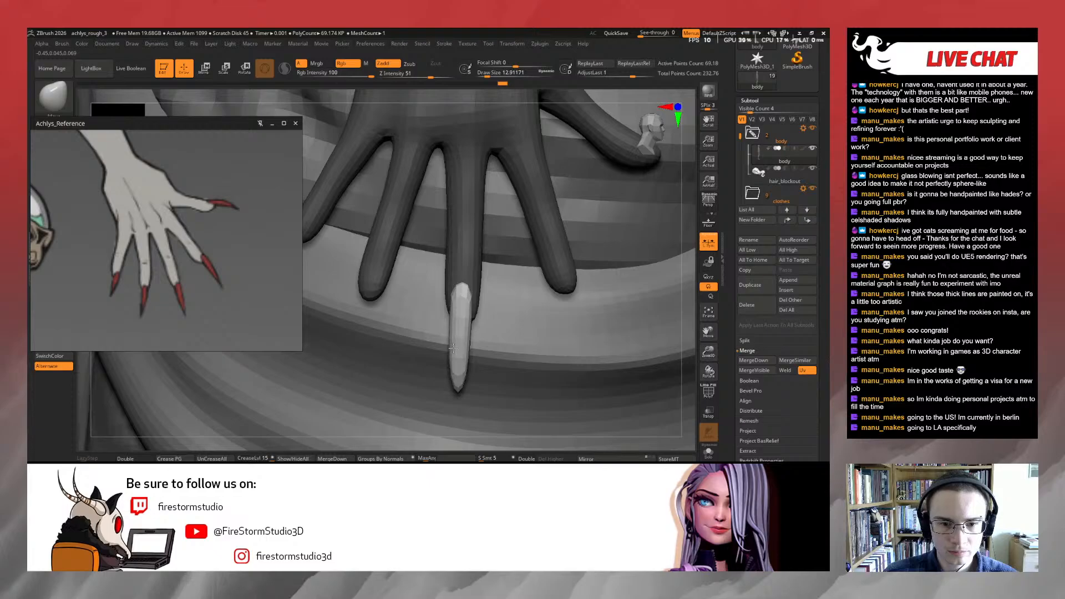
{"action": "left_click_drag", "start_coordinate": [453, 348], "coordinate": [453, 342]}
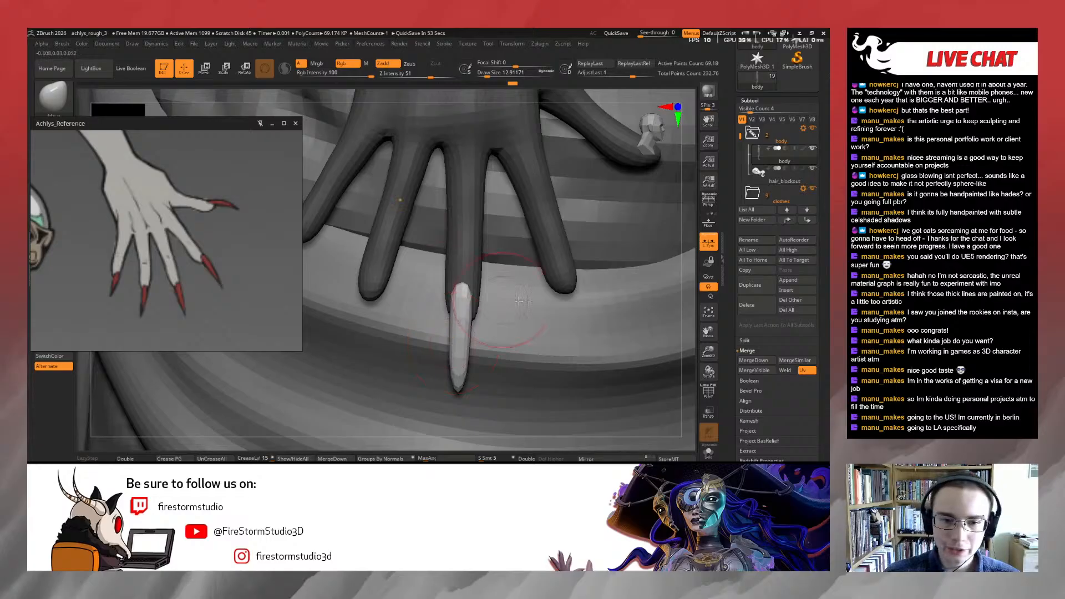
{"action": "left_click_drag", "start_coordinate": [695, 341], "coordinate": [693, 346]}
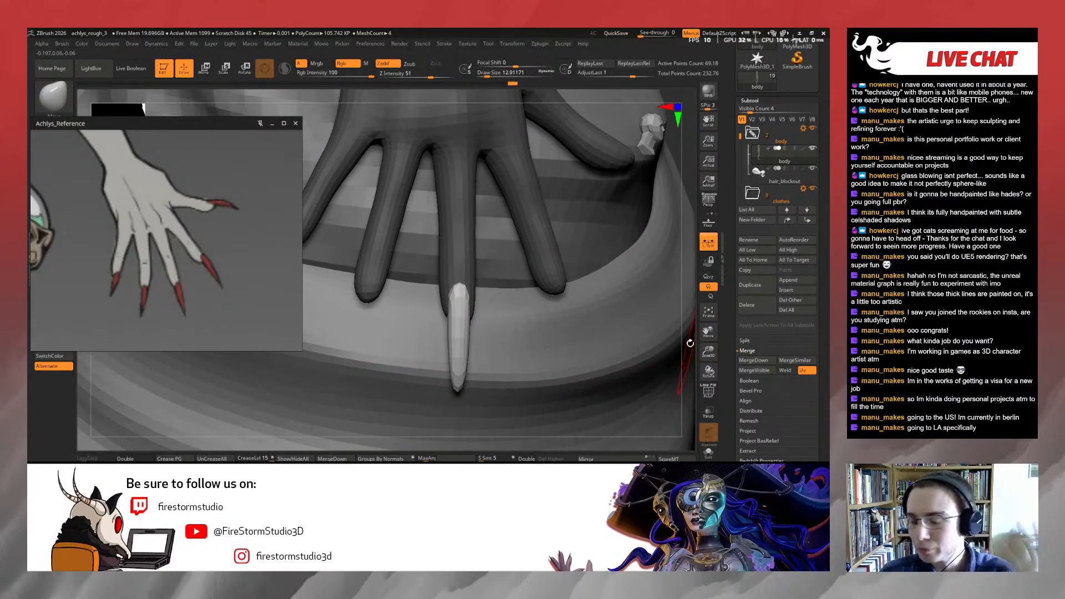
Set the draw size to about 10.5 and refine the nail's side profile where it meets the fingertip
{"action": "left_click_drag", "start_coordinate": [692, 311], "coordinate": [482, 314]}
{"action": "key", "text": "s"}
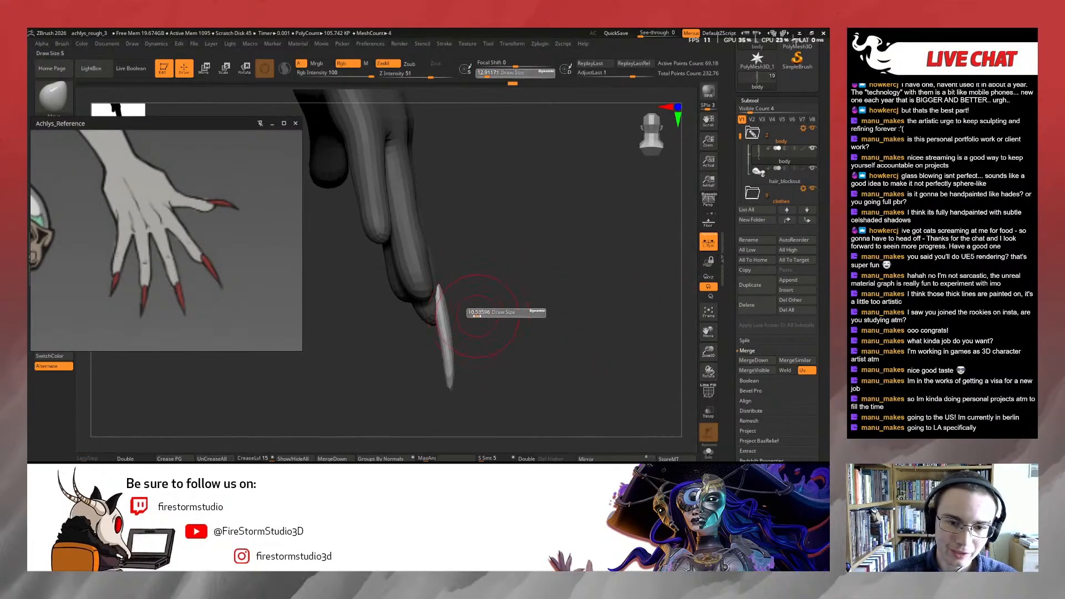
{"action": "left_click", "coordinate": [477, 315]}
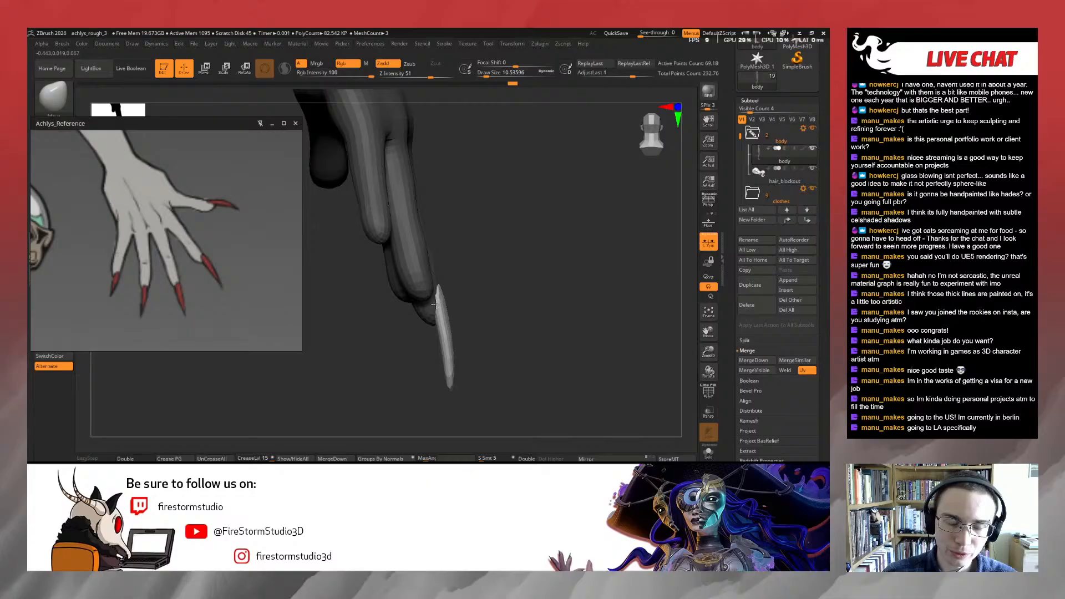
{"action": "mouse_move", "coordinate": [470, 303]}
{"action": "left_mouse_down"}
{"action": "mouse_move", "coordinate": [346, 298]}
{"action": "mouse_move", "coordinate": [478, 297]}
{"action": "left_mouse_up"}
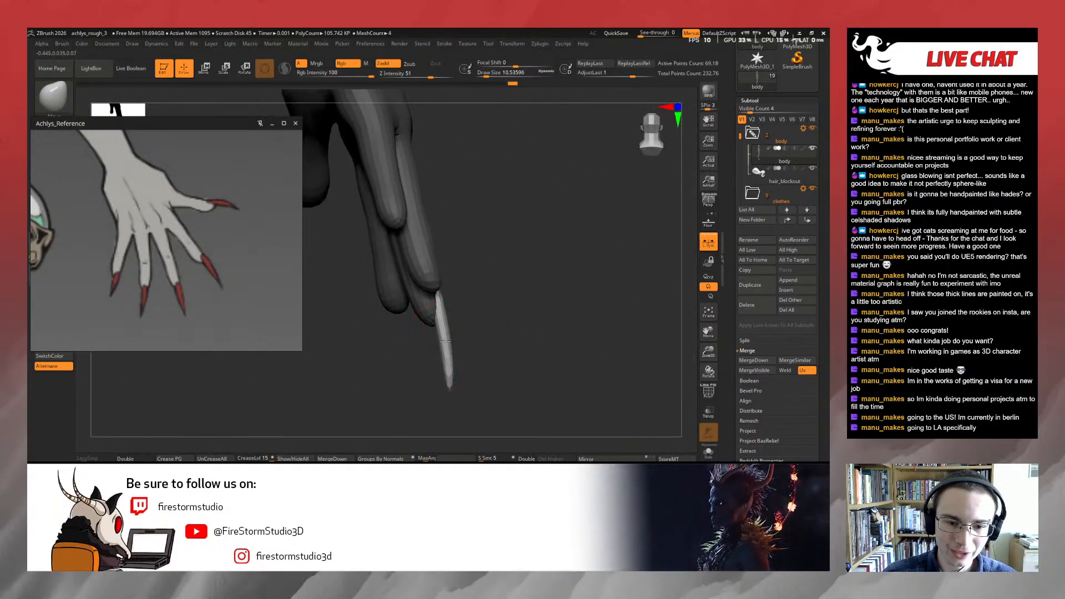
{"action": "left_click_drag", "start_coordinate": [476, 335], "coordinate": [529, 344]}
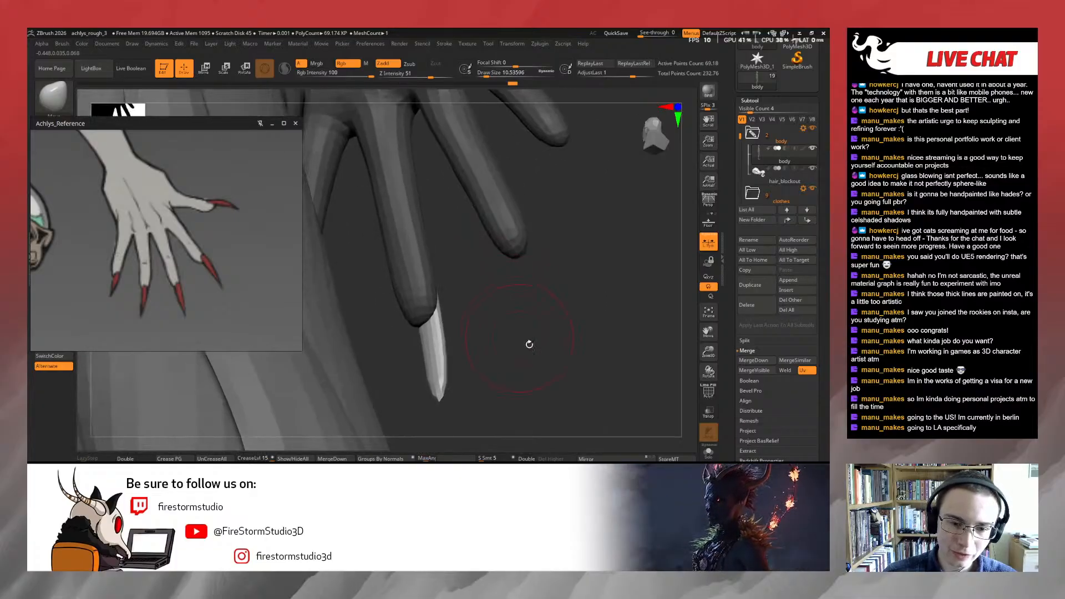
Briefly isolate the active subtool to inspect the nail from the underside of the hand, then end the isolation
{"action": "left_click", "coordinate": [704, 456]}
{"action": "mouse_move", "coordinate": [485, 311]}
{"action": "left_mouse_down"}
{"action": "mouse_move", "coordinate": [494, 309]}
{"action": "mouse_move", "coordinate": [484, 310]}
{"action": "left_mouse_up"}
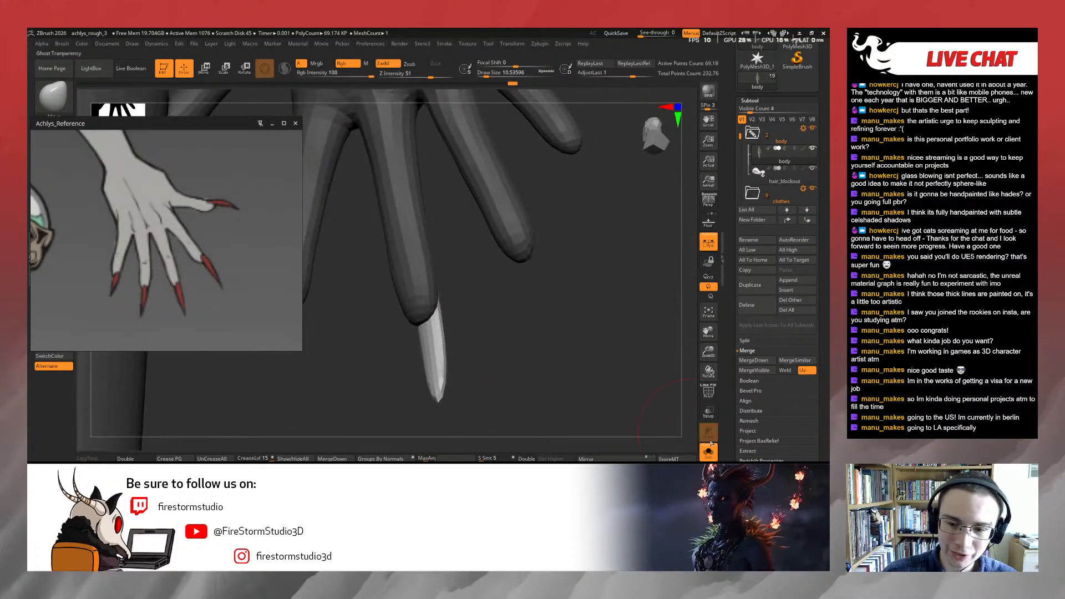
{"action": "left_click", "coordinate": [713, 458]}
{"action": "left_click_drag", "start_coordinate": [559, 313], "coordinate": [511, 328]}
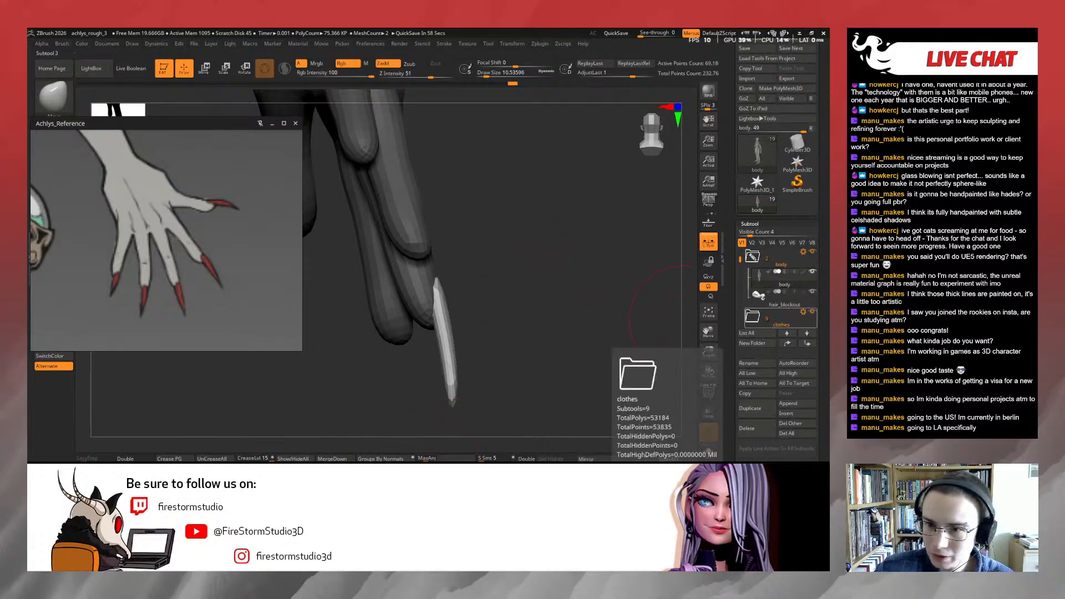
Separate the nail from the body subtool with Split Masked Points
{"action": "left_click", "coordinate": [747, 351]}
{"action": "left_click_drag", "start_coordinate": [754, 455], "coordinate": [761, 381]}
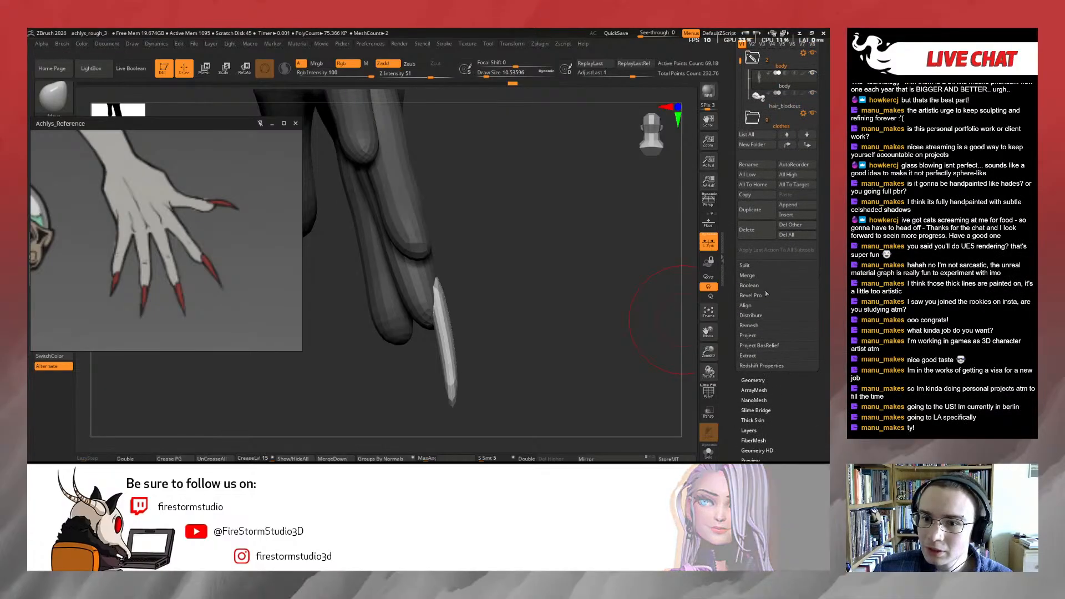
{"action": "left_click", "coordinate": [745, 265]}
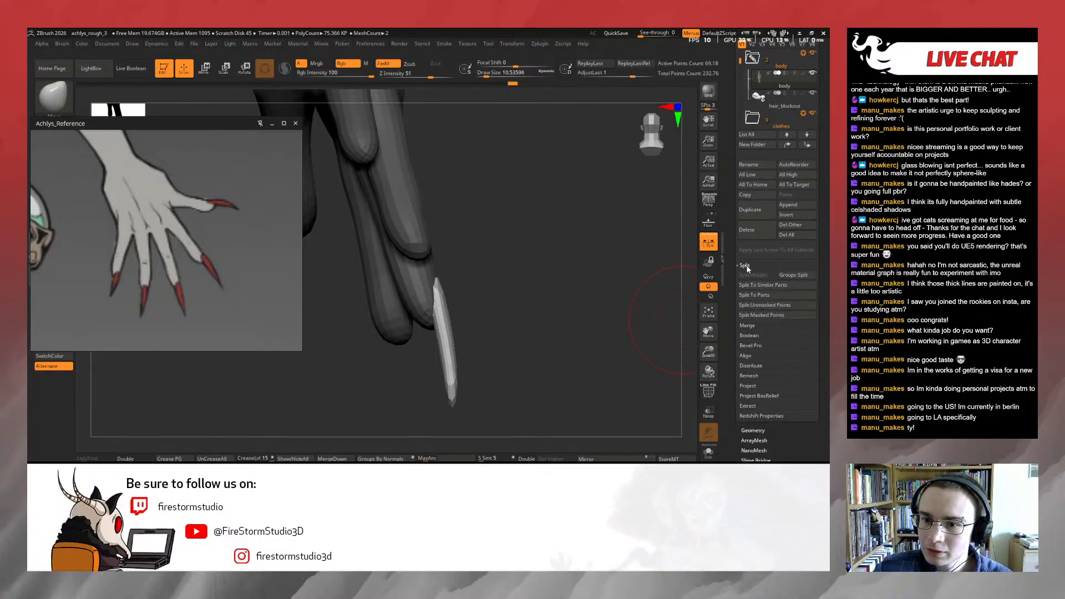
{"action": "left_click", "coordinate": [774, 315]}
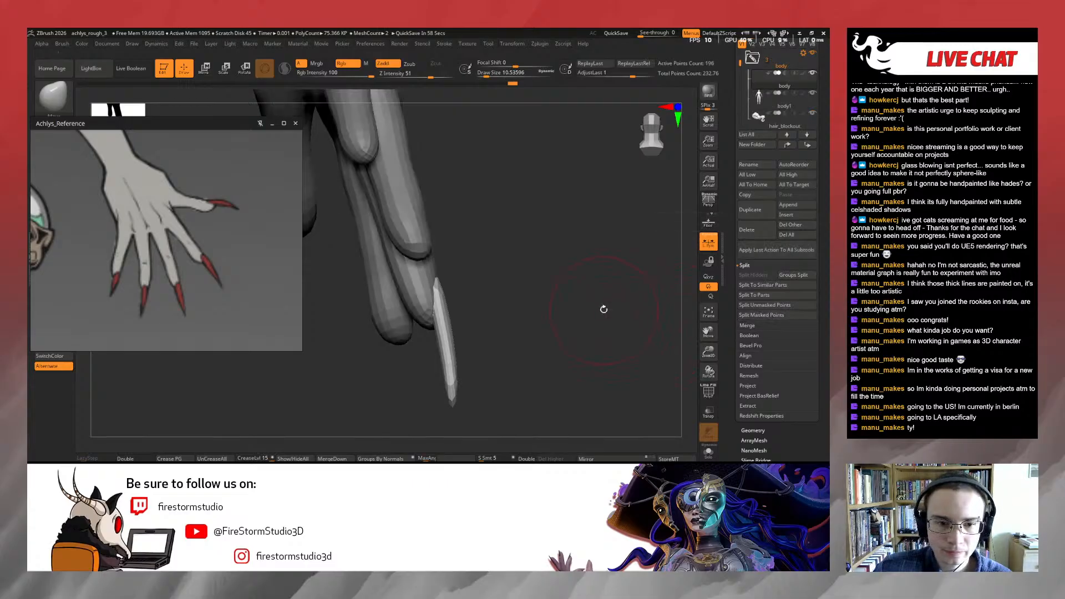
Rename the separated nail subtool as fingernail
{"action": "left_click_drag", "start_coordinate": [588, 311], "coordinate": [598, 313]}
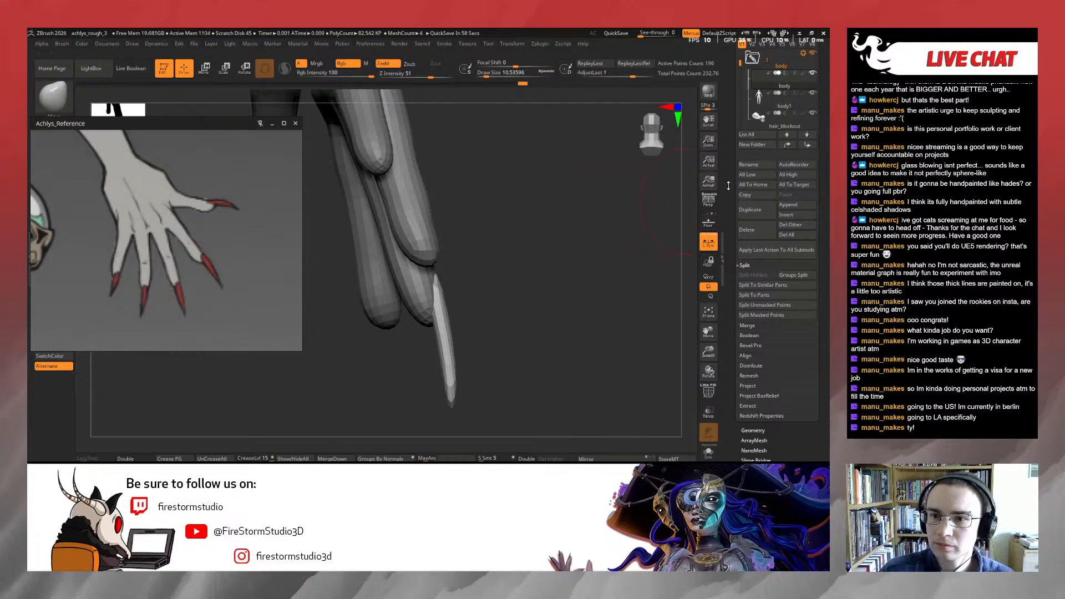
{"action": "scroll", "coordinate": [729, 185], "scroll_direction": "up", "scroll_amount": 4}
{"action": "mouse_move", "coordinate": [741, 171]}
{"action": "left_mouse_down"}
{"action": "mouse_move", "coordinate": [741, 160]}
{"action": "mouse_move", "coordinate": [739, 218]}
{"action": "mouse_move", "coordinate": [740, 167]}
{"action": "left_mouse_up"}
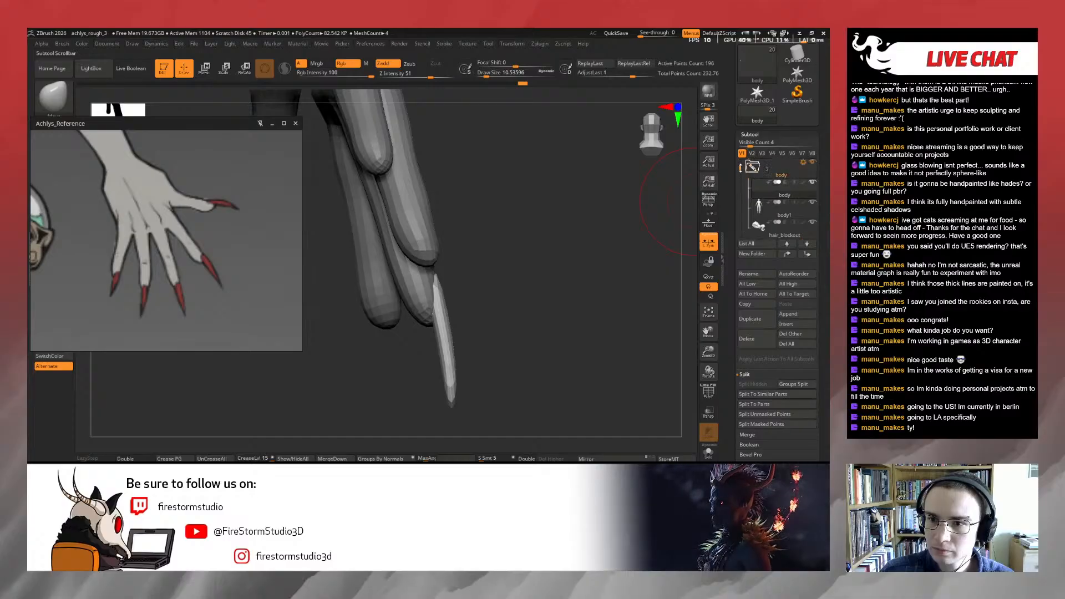
{"action": "left_click", "coordinate": [748, 274]}
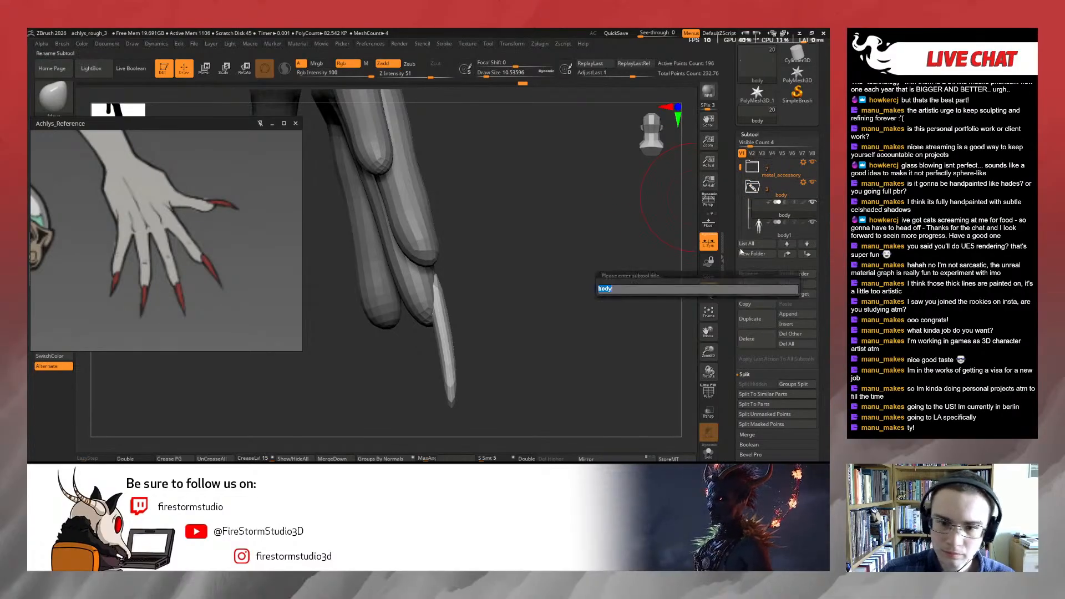
{"action": "type", "text": "fingenrail"}
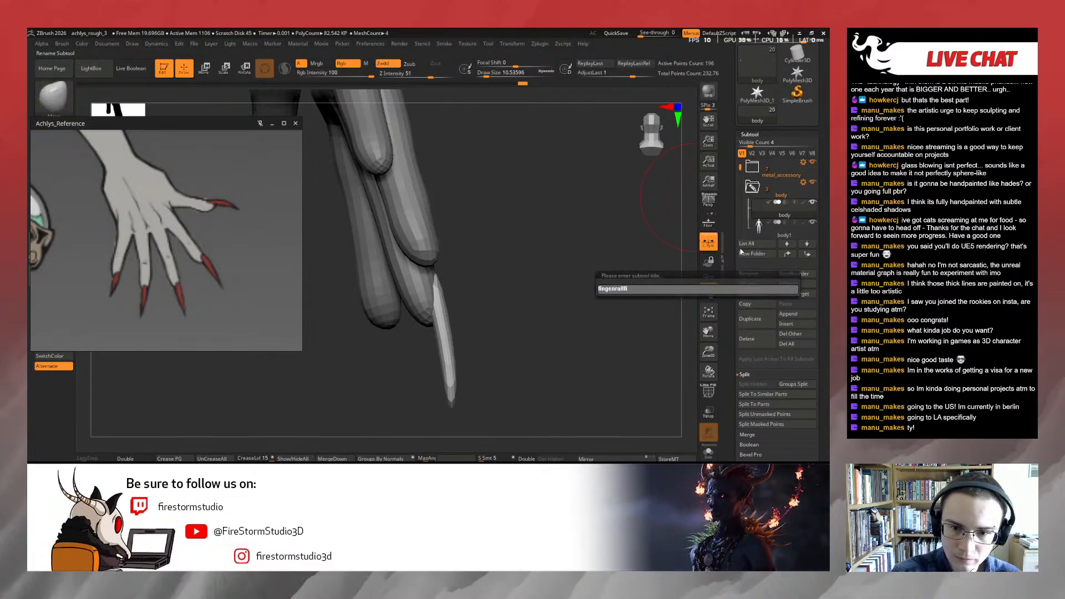
{"action": "type", "text": "fi"}
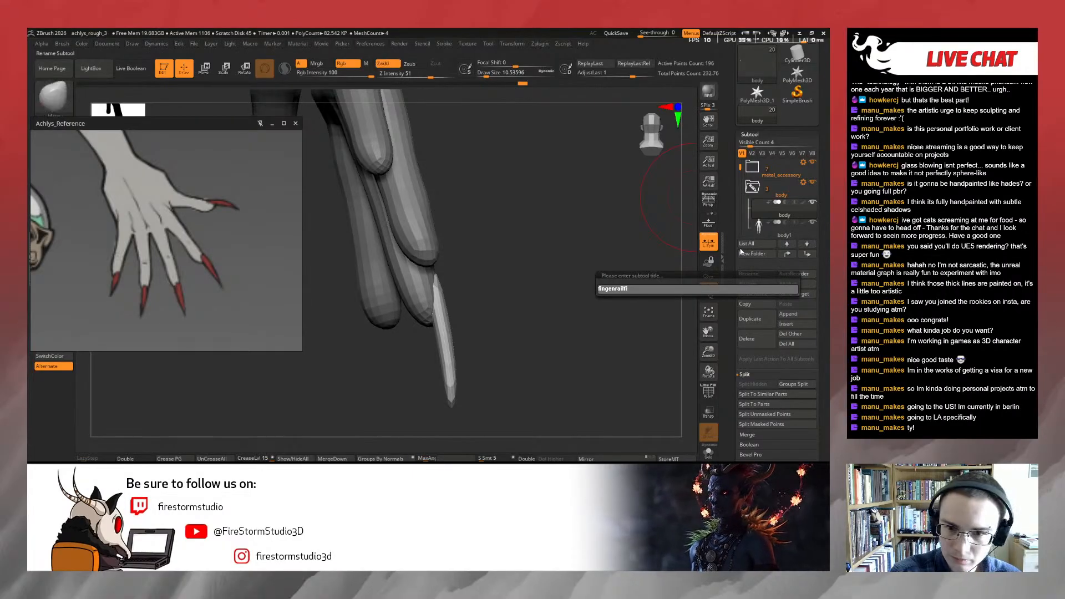
{"action": "key", "text": "ctrl"}
{"action": "key", "text": "BackSpace"}
{"action": "key", "text": "BackSpace"}
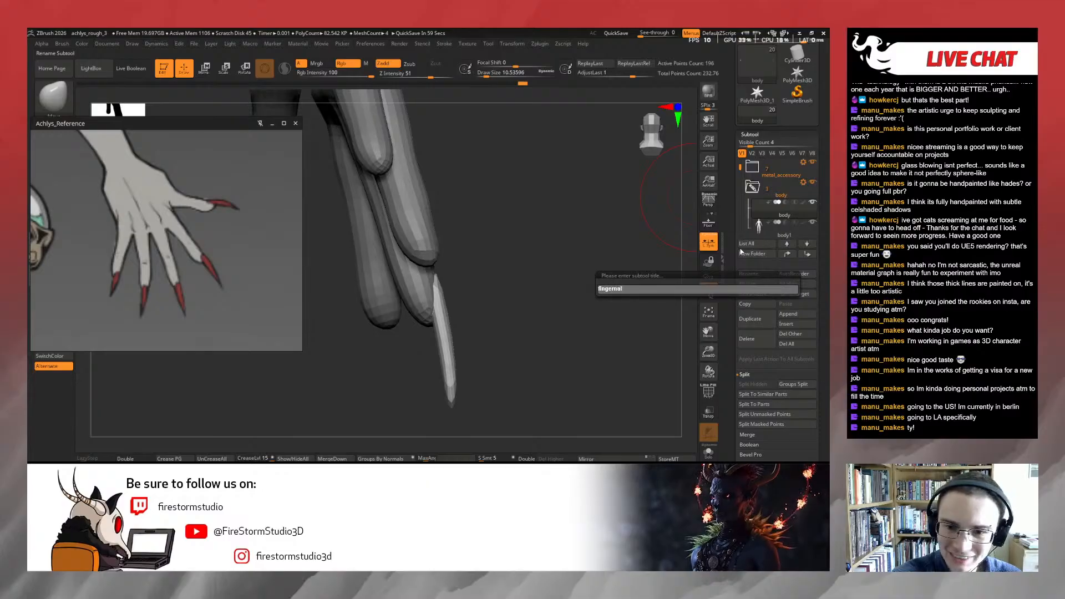
{"action": "key", "text": "Return"}
{"action": "left_click_drag", "start_coordinate": [483, 264], "coordinate": [498, 312]}
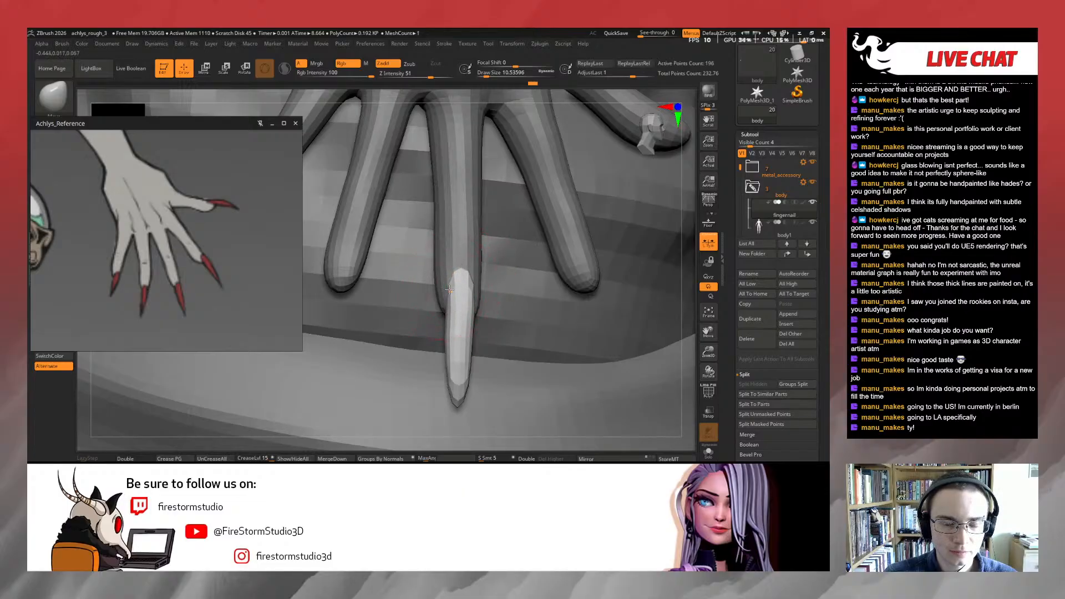
Smooth the fingernail's surface, and refine its top with light ClayBuildup strokes at a Z Intensity of 3
{"action": "left_click_drag", "start_coordinate": [692, 297], "coordinate": [644, 299]}
{"action": "left_click_drag", "start_coordinate": [454, 328], "coordinate": [455, 319], "text": "shift"}
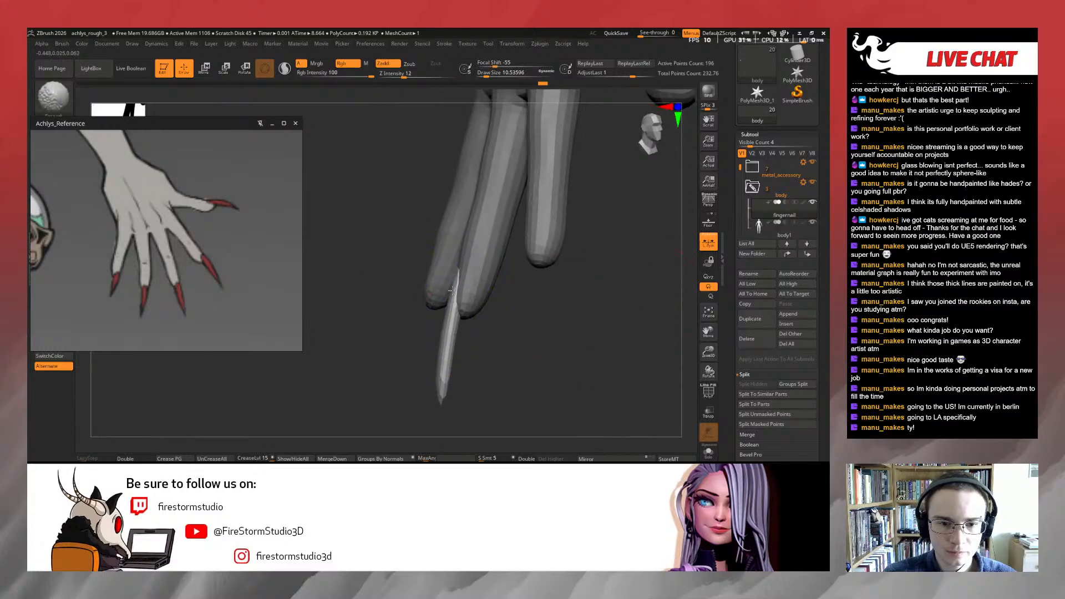
{"action": "left_click_drag", "start_coordinate": [513, 341], "coordinate": [551, 341]}
{"action": "mouse_move", "coordinate": [684, 311]}
{"action": "left_mouse_down"}
{"action": "mouse_move", "coordinate": [630, 325]}
{"action": "mouse_move", "coordinate": [566, 319]}
{"action": "left_mouse_up"}
{"action": "key", "text": "b"}
{"action": "left_click", "coordinate": [543, 316]}
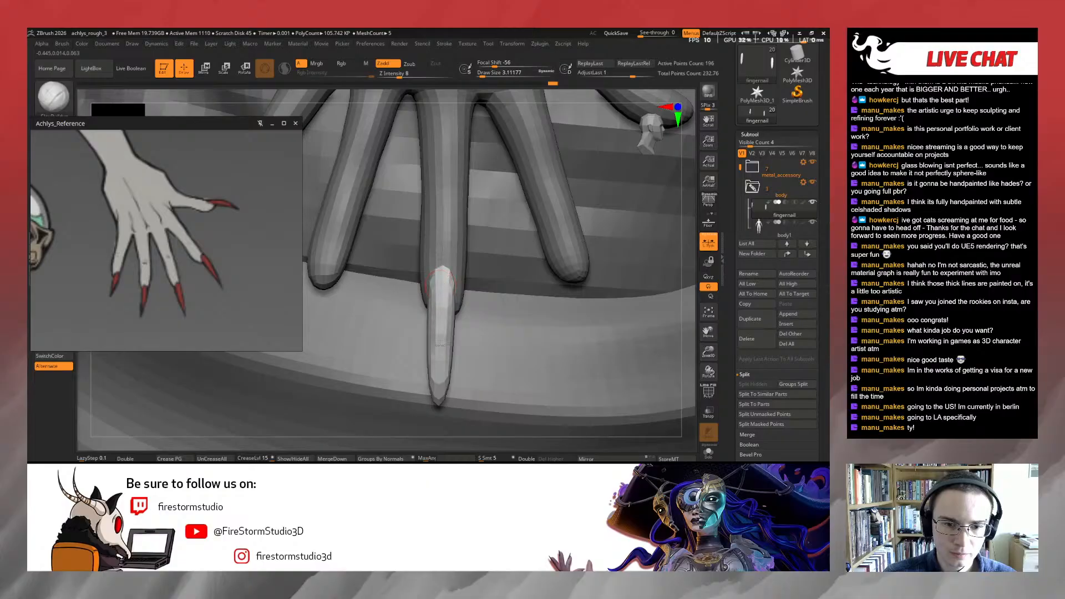
{"action": "mouse_move", "coordinate": [442, 355]}
{"action": "left_mouse_down", "text": "shift"}
{"action": "mouse_move", "coordinate": [442, 312]}
{"action": "mouse_move", "coordinate": [432, 327]}
{"action": "left_mouse_up", "text": "shift"}
{"action": "key", "text": "u"}
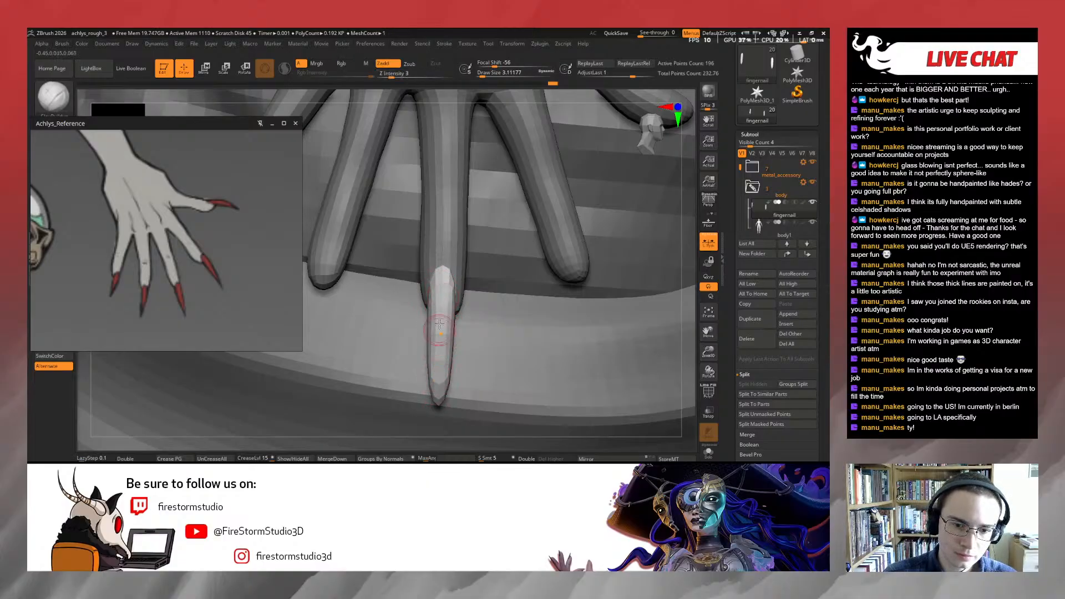
{"action": "left_click_drag", "start_coordinate": [693, 300], "coordinate": [689, 300]}
Reshape the base of the fingernail with the Move brush, raising the draw size to about 9.4
{"action": "key", "text": "b"}
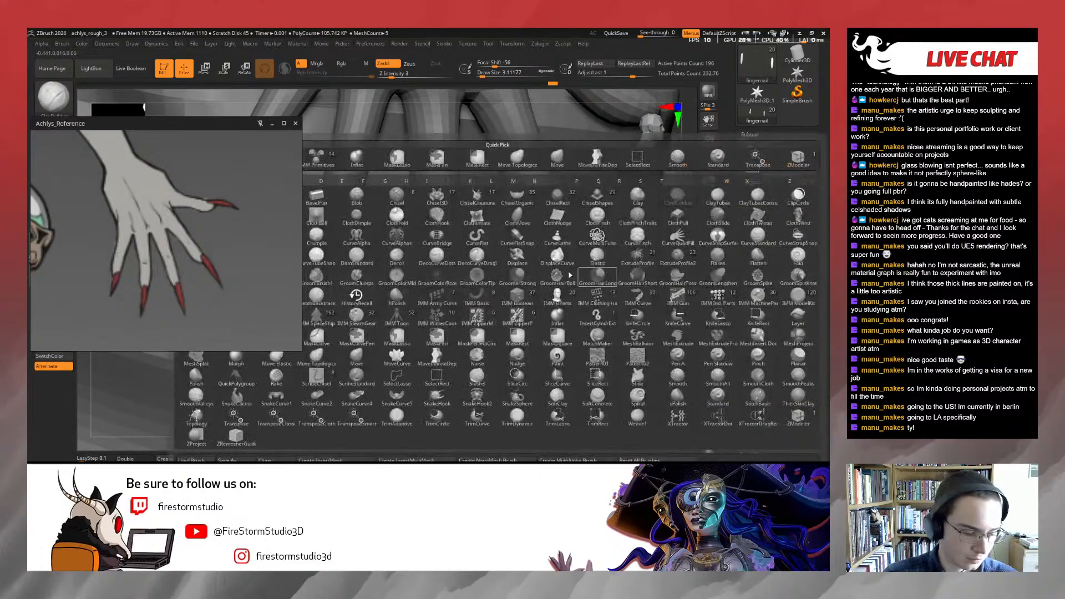
{"action": "key", "text": "m"}
{"action": "key", "text": "v"}
{"action": "left_click_drag", "start_coordinate": [441, 288], "coordinate": [442, 287]}
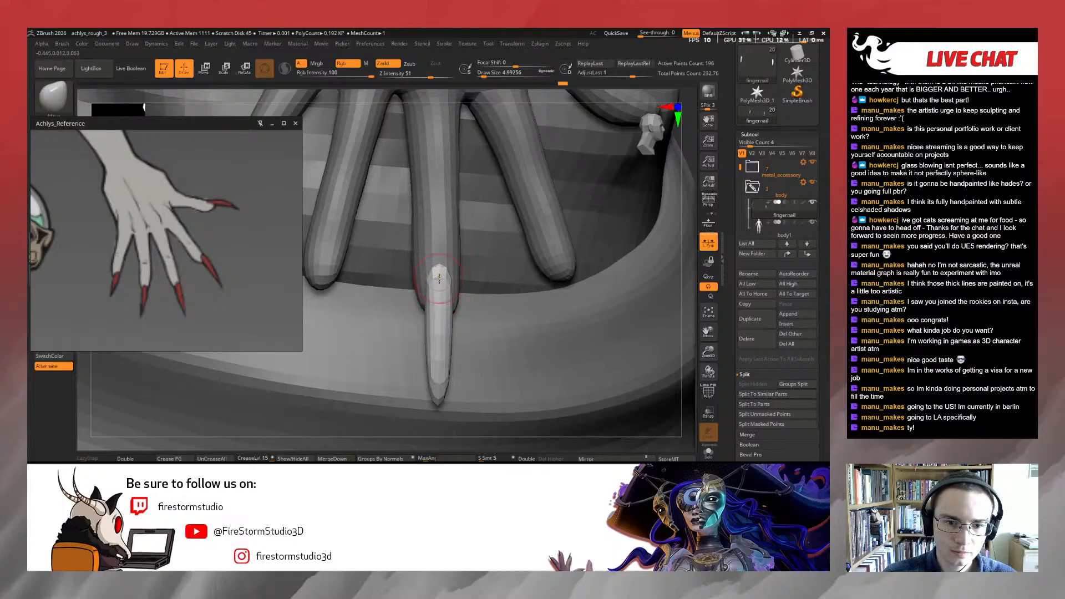
{"action": "left_click_drag", "start_coordinate": [694, 335], "coordinate": [621, 318], "text": "alt"}
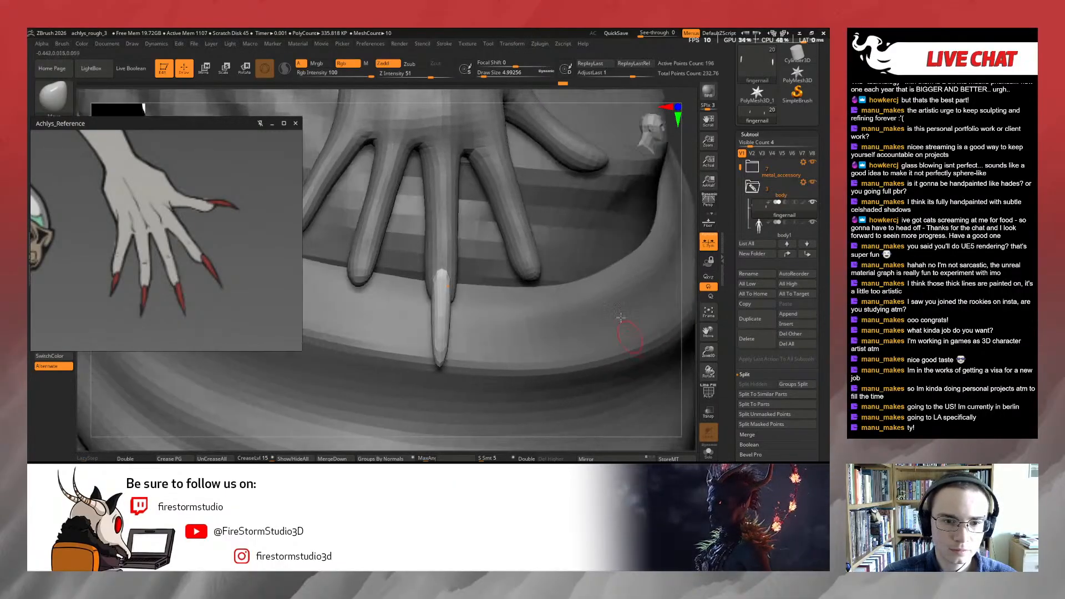
{"action": "key", "text": "s"}
{"action": "left_click_drag", "start_coordinate": [453, 299], "coordinate": [460, 300]}
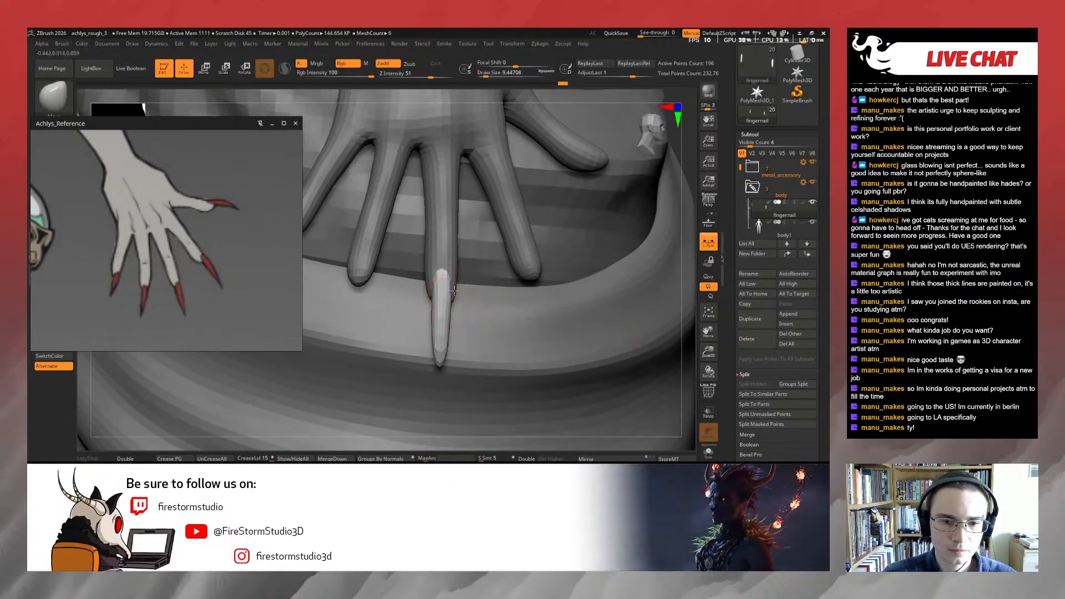
Scale the fingernail slightly across its width with the transform gizmo while viewing it from the tip, and return to sculpting
{"action": "key", "text": "ctrl"}
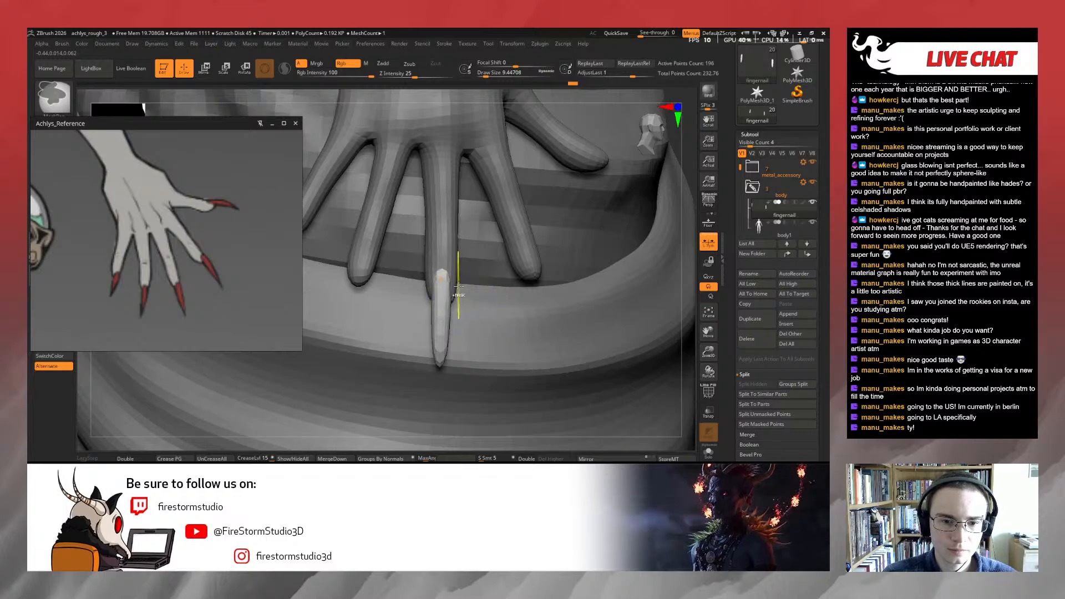
{"action": "key", "text": "r"}
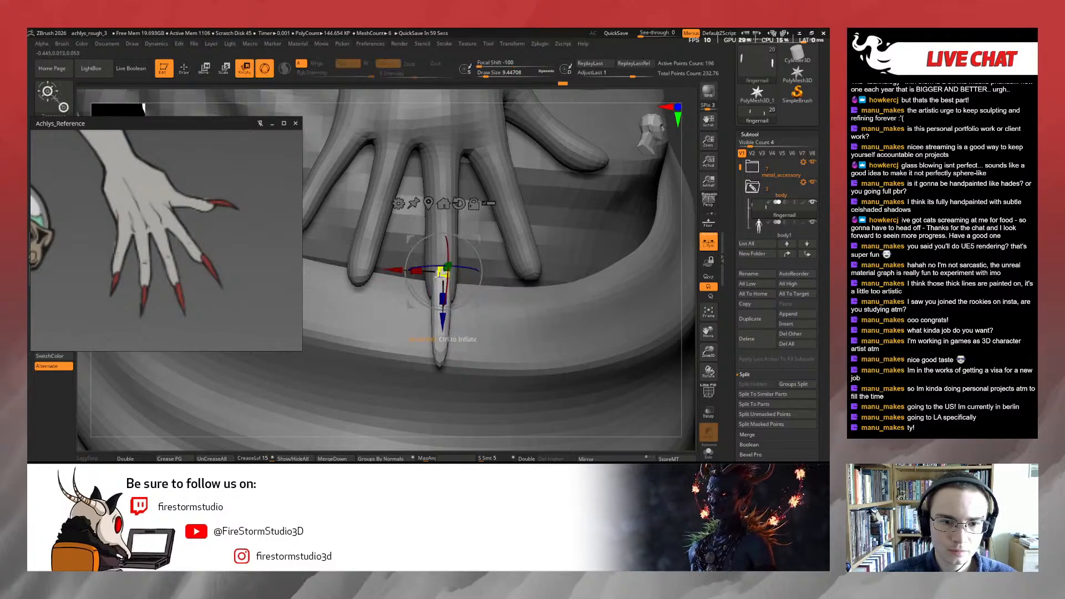
{"action": "left_click_drag", "start_coordinate": [678, 253], "coordinate": [596, 208]}
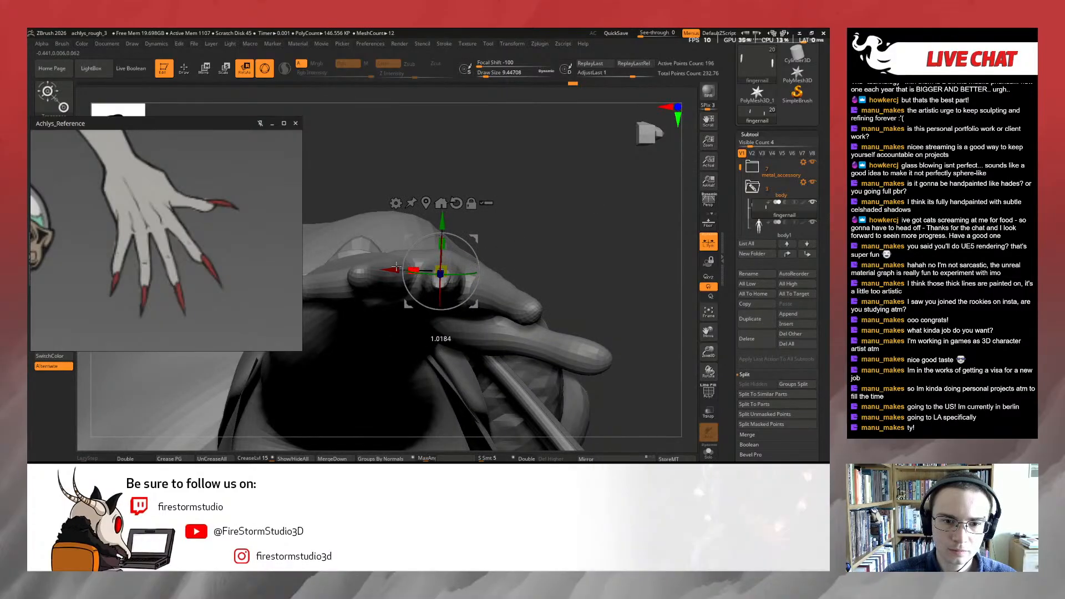
{"action": "key", "text": "q"}
Select the body1 subtool and adjust the fingertip around the nail base with the Move brush at a draw size of about 12.9
{"action": "mouse_move", "coordinate": [530, 242]}
{"action": "right_mouse_down"}
{"action": "mouse_move", "coordinate": [534, 344]}
{"action": "mouse_move", "coordinate": [528, 330]}
{"action": "right_mouse_up"}
{"action": "left_click", "coordinate": [443, 203], "text": "alt"}
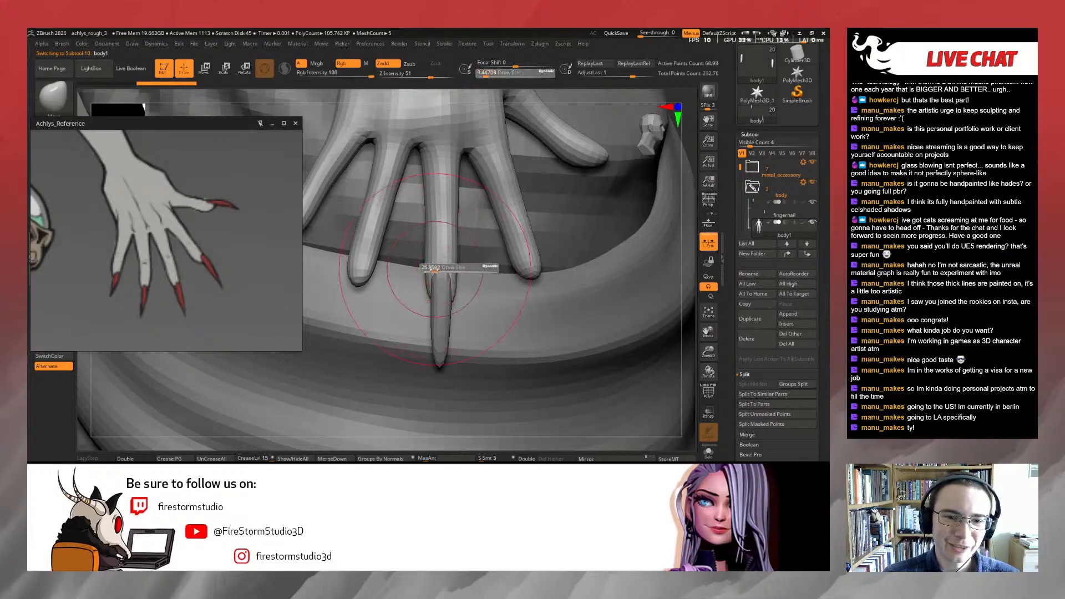
{"action": "key", "text": "s"}
{"action": "left_click_drag", "start_coordinate": [425, 270], "coordinate": [428, 268]}
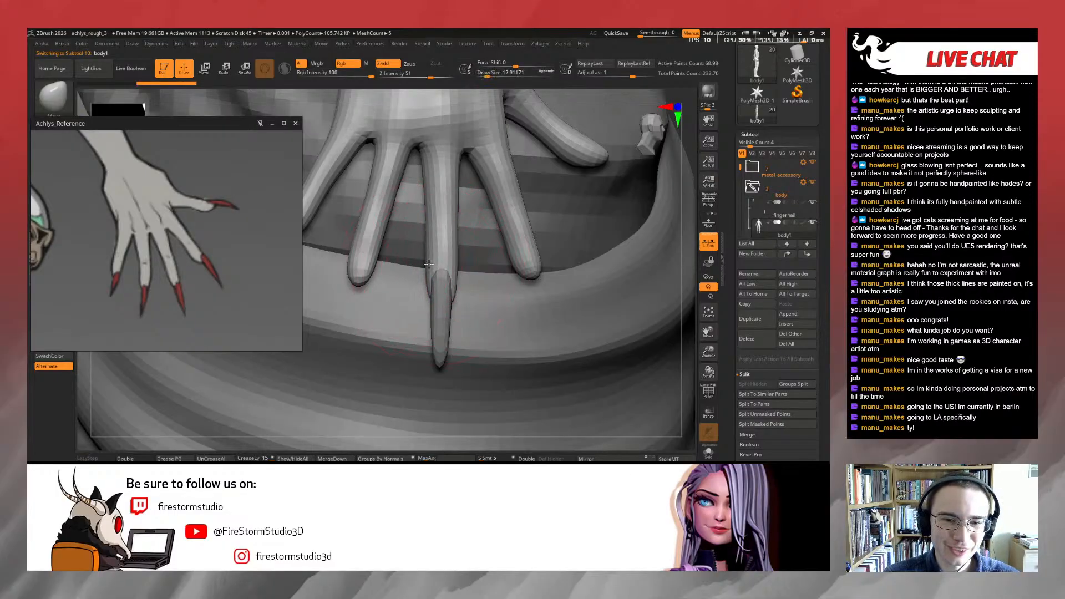
{"action": "mouse_move", "coordinate": [683, 262]}
{"action": "right_mouse_down"}
{"action": "mouse_move", "coordinate": [654, 255]}
{"action": "mouse_move", "coordinate": [688, 257]}
{"action": "mouse_move", "coordinate": [676, 255]}
{"action": "right_mouse_up"}
Hide the fingernail subtool and make body1 active at a higher subdivision level
{"action": "left_click", "coordinate": [452, 315], "text": "alt"}
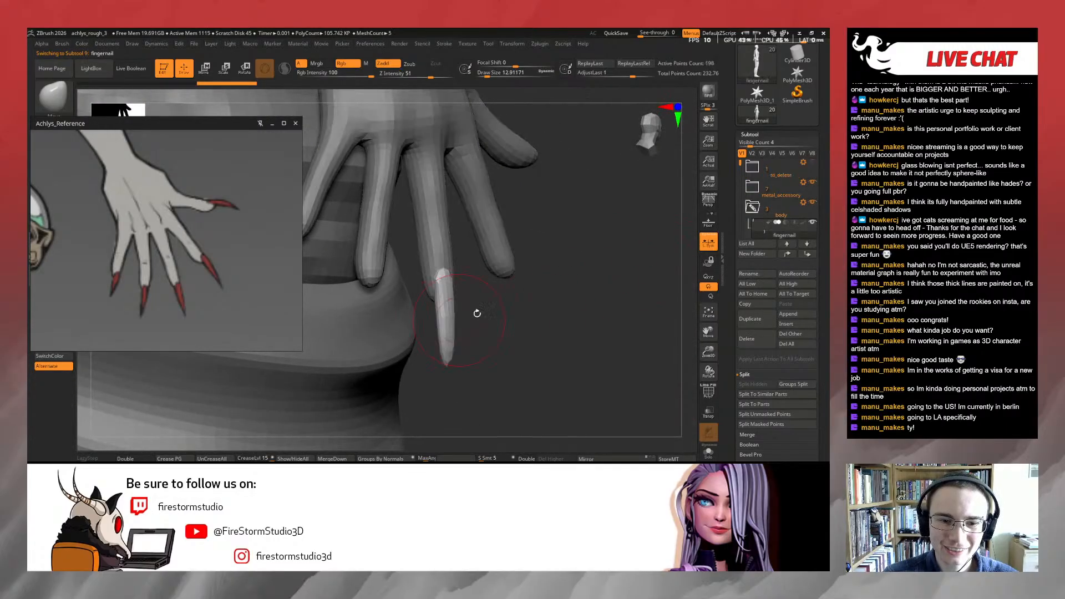
{"action": "left_click", "coordinate": [812, 222]}
{"action": "left_click", "coordinate": [430, 200], "text": "alt"}
{"action": "mouse_move", "coordinate": [528, 216]}
{"action": "right_mouse_down", "text": "ctrl"}
{"action": "mouse_move", "coordinate": [568, 266]}
{"action": "mouse_move", "coordinate": [613, 285]}
{"action": "mouse_move", "coordinate": [655, 266]}
{"action": "mouse_move", "coordinate": [622, 187]}
{"action": "mouse_move", "coordinate": [627, 256]}
{"action": "mouse_move", "coordinate": [696, 286]}
{"action": "right_mouse_up", "text": "ctrl"}
{"action": "scroll", "coordinate": [696, 287], "scroll_direction": "up", "scroll_amount": 5}
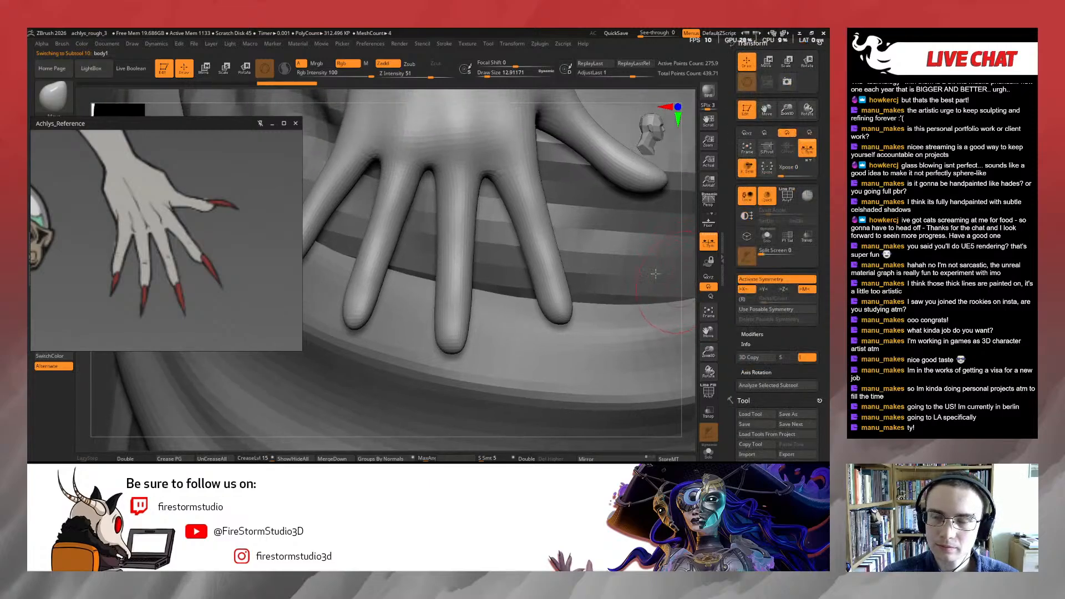
{"action": "left_click", "coordinate": [820, 44]}
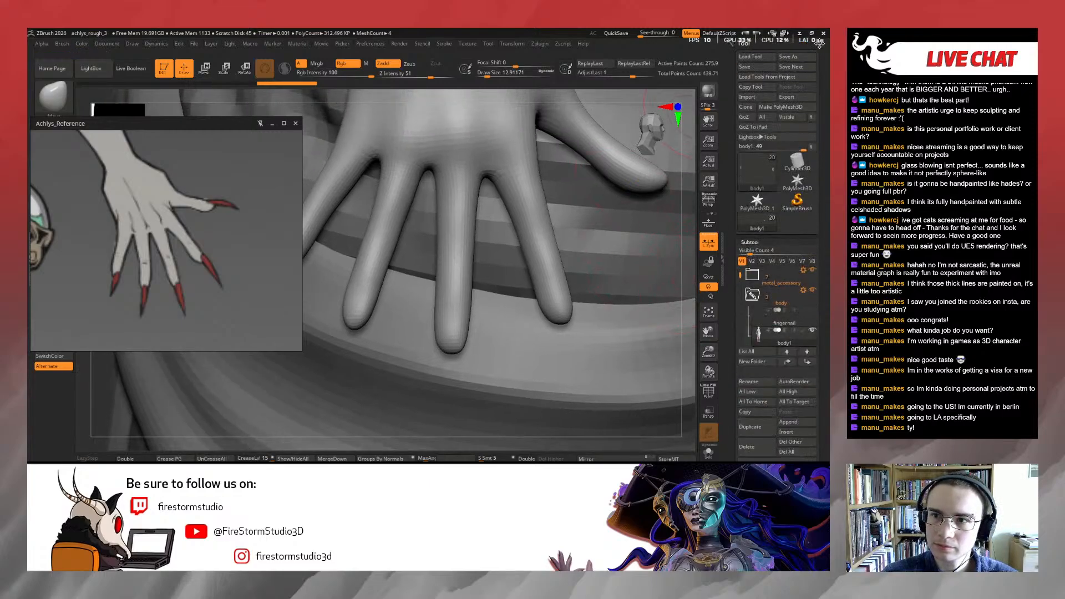
With ClayBuildup at a draw size of about 4.3, build up the little finger's knuckle and the web beside it on the back of the hand
{"action": "key", "text": "b"}
{"action": "key", "text": "c"}
{"action": "key", "text": "b"}
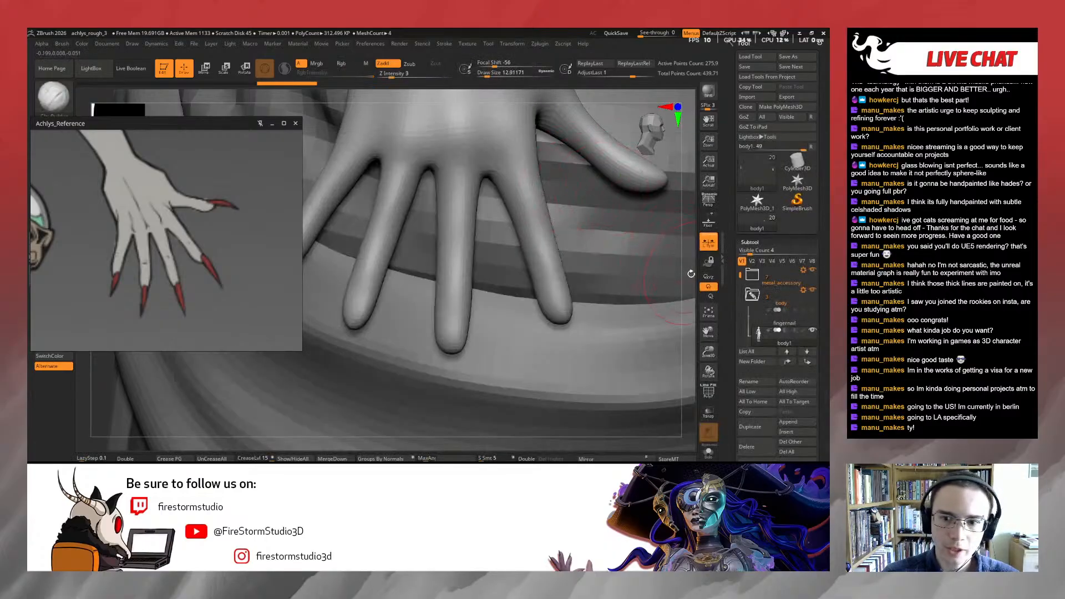
{"action": "left_click_drag", "start_coordinate": [690, 273], "coordinate": [631, 282]}
{"action": "key", "text": "s"}
{"action": "left_click_drag", "start_coordinate": [446, 239], "coordinate": [440, 240]}
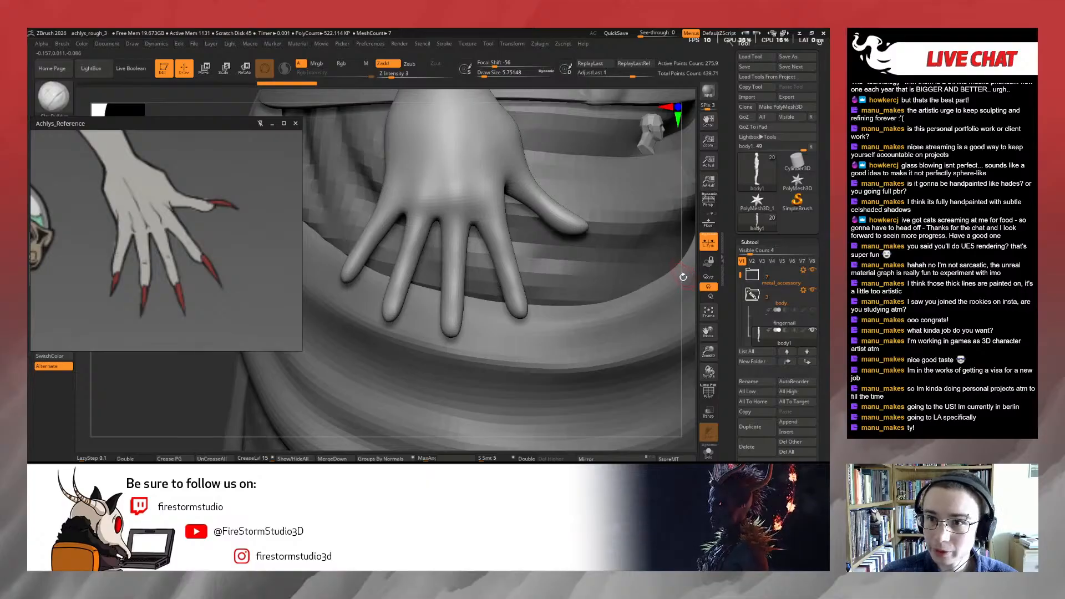
{"action": "left_click_drag", "start_coordinate": [684, 287], "coordinate": [617, 265]}
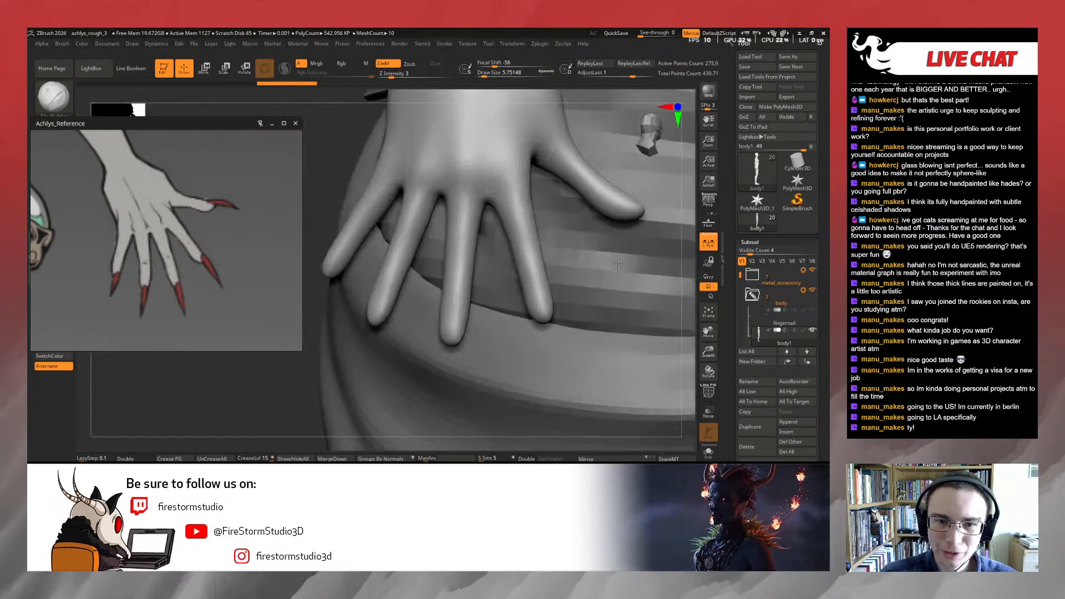
{"action": "key", "text": "s"}
{"action": "left_click_drag", "start_coordinate": [503, 215], "coordinate": [495, 216]}
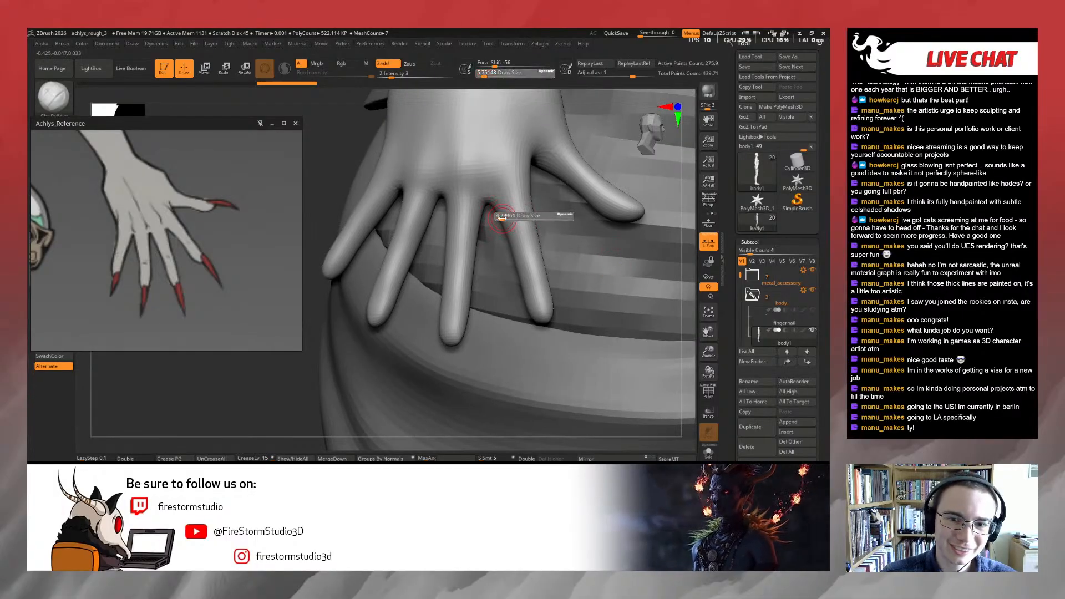
{"action": "key", "text": "u"}
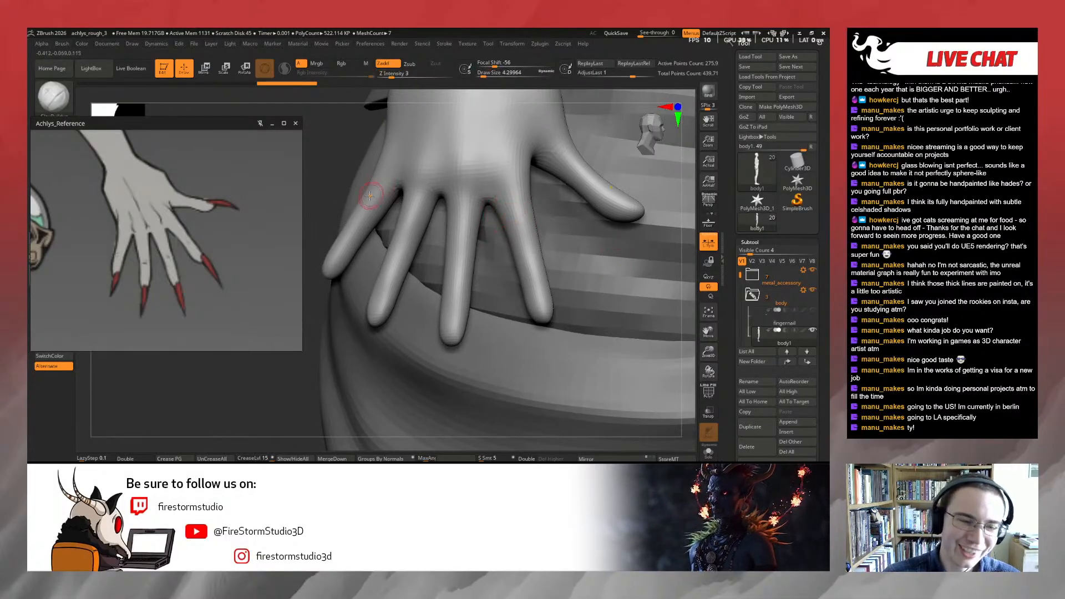
{"action": "left_click_drag", "start_coordinate": [337, 199], "coordinate": [365, 244], "text": "alt"}
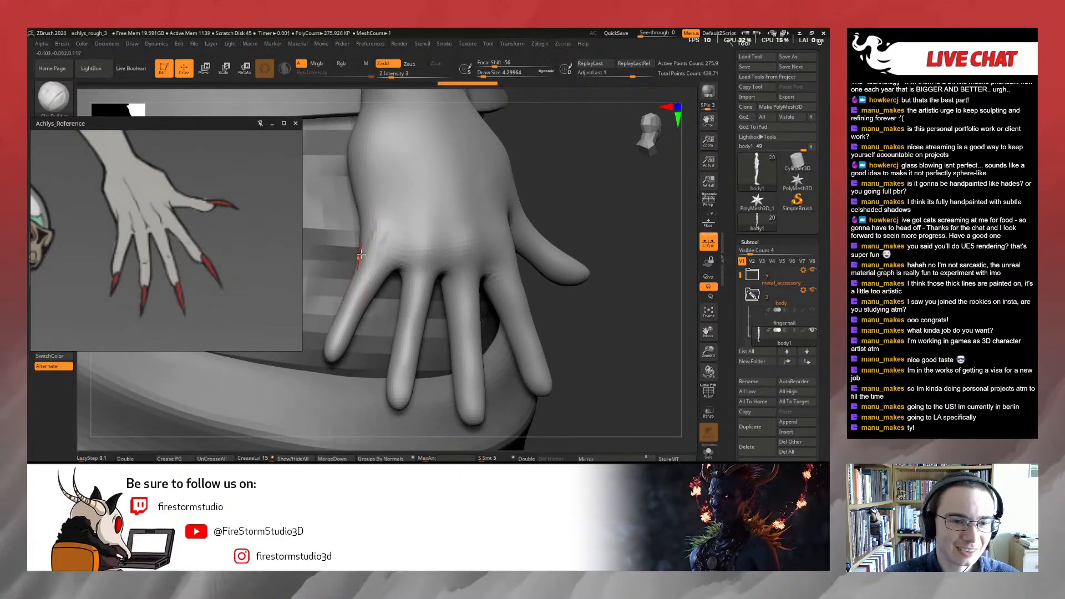
{"action": "left_click_drag", "start_coordinate": [374, 220], "coordinate": [378, 255]}
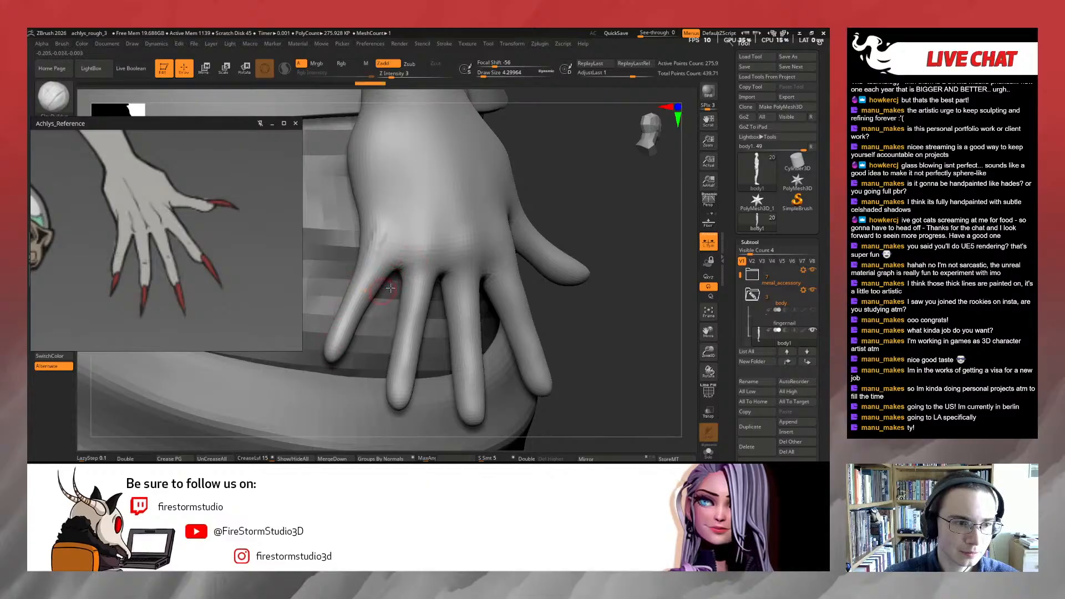
{"action": "left_click_drag", "start_coordinate": [607, 320], "coordinate": [450, 272]}
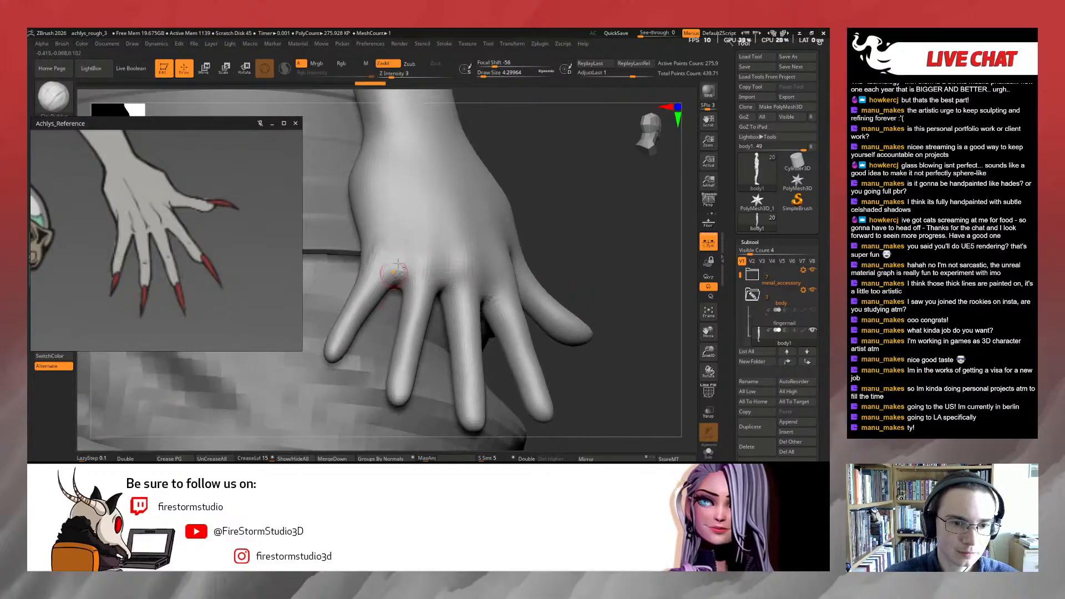
Isolate the body1 subtool and hide everything except the hand, with the palm in view
{"action": "left_click_drag", "start_coordinate": [592, 223], "coordinate": [675, 364]}
{"action": "left_click", "coordinate": [711, 455]}
{"action": "left_click_drag", "start_coordinate": [602, 327], "coordinate": [501, 277]}
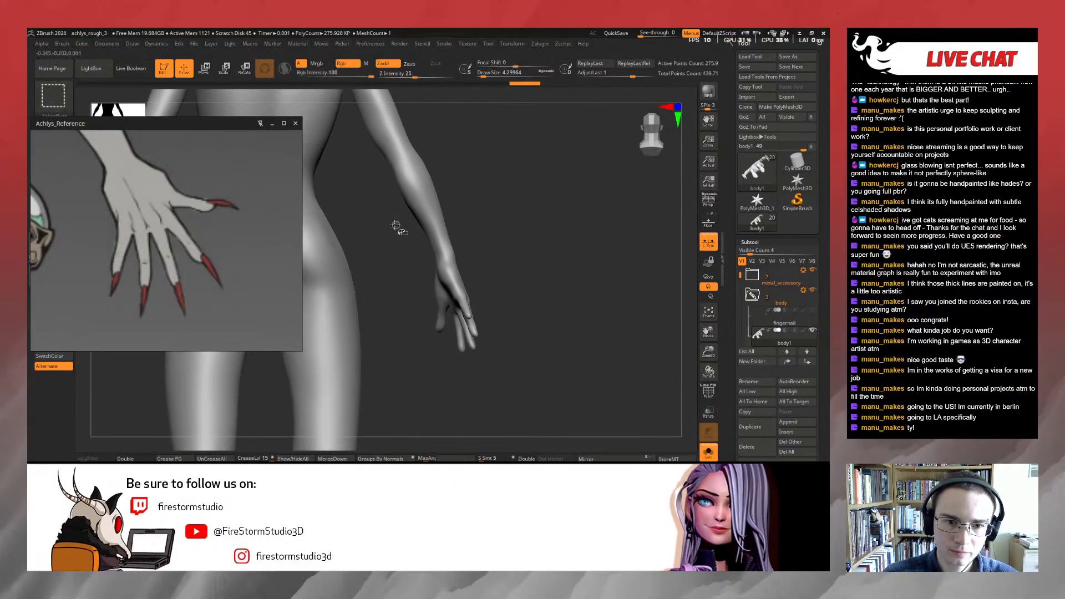
{"action": "left_click_drag", "start_coordinate": [368, 211], "coordinate": [524, 421], "text": "ctrl+shift"}
{"action": "left_click_drag", "start_coordinate": [534, 324], "coordinate": [616, 295]}
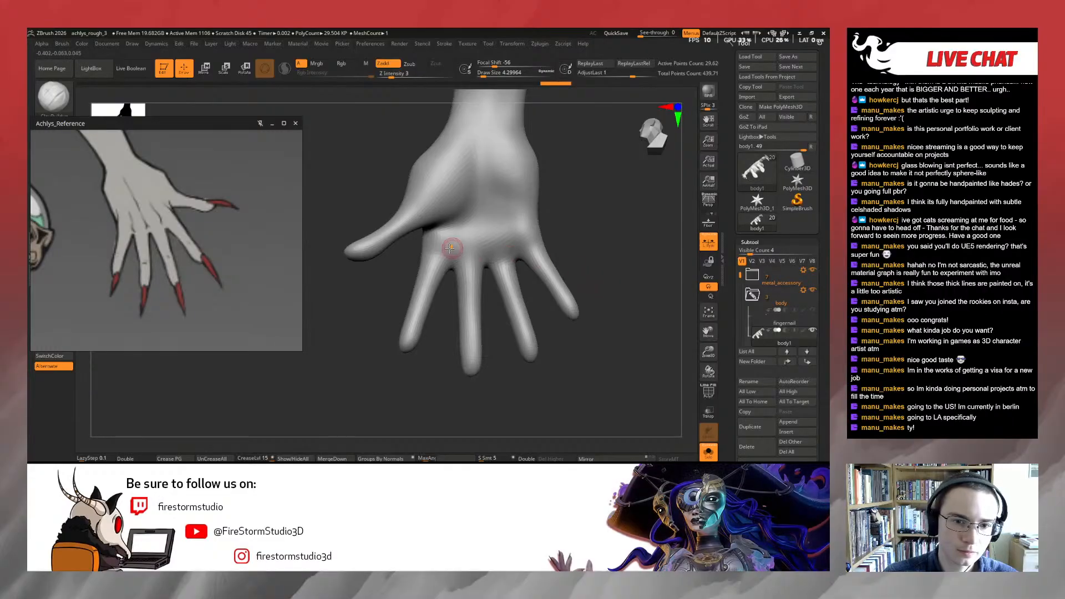
Build up the fleshy pads across the palm at the base of the fingers, and smooth the finger roots
{"action": "left_click_drag", "start_coordinate": [413, 245], "coordinate": [417, 267], "text": "alt"}
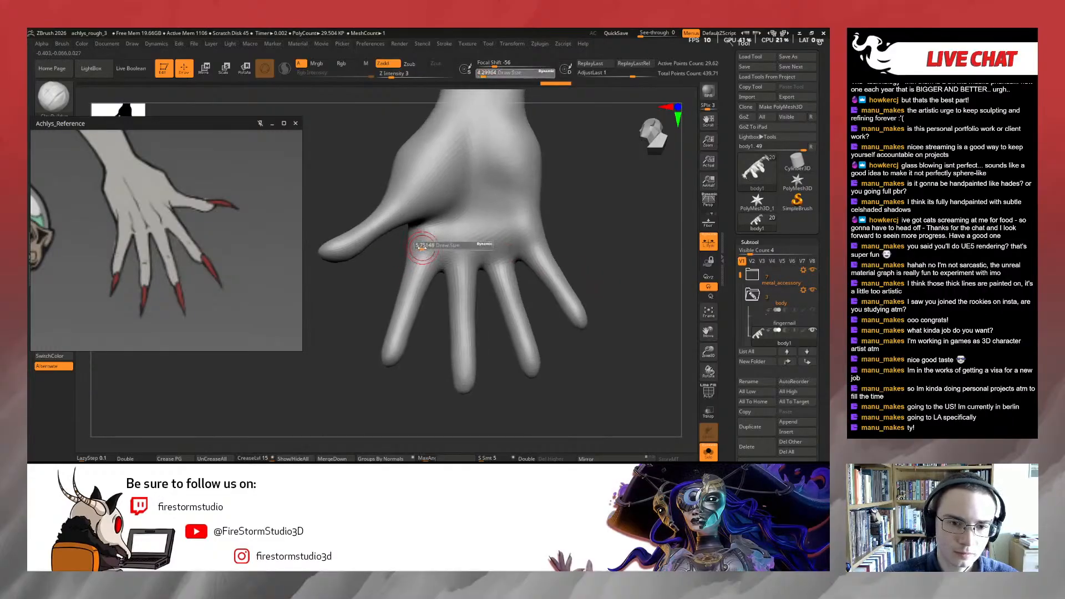
{"action": "left_click_drag", "start_coordinate": [420, 244], "coordinate": [483, 253]}
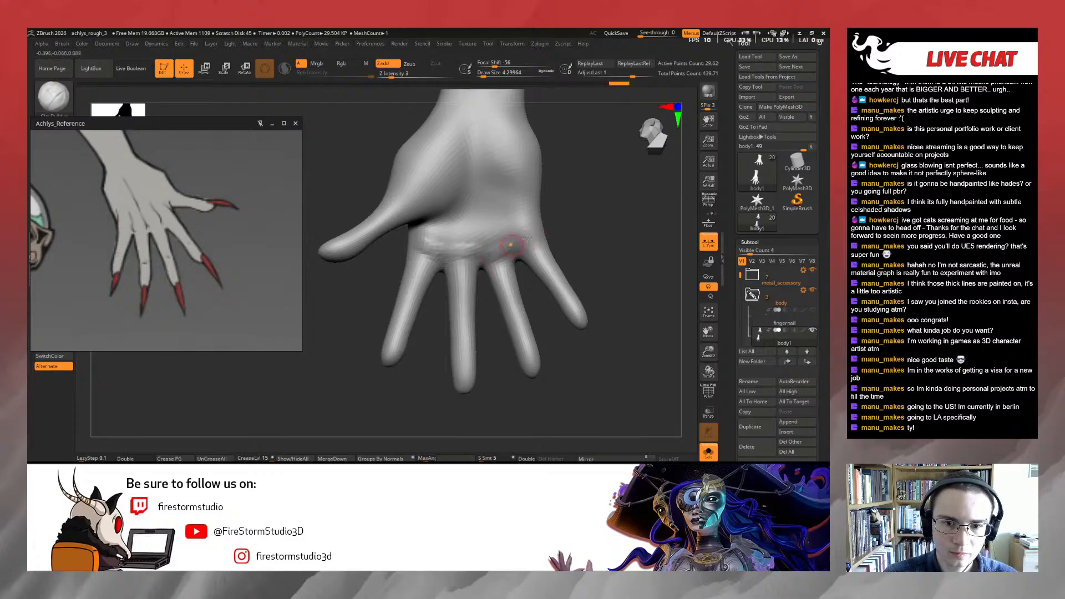
{"action": "left_click_drag", "start_coordinate": [591, 240], "coordinate": [509, 256]}
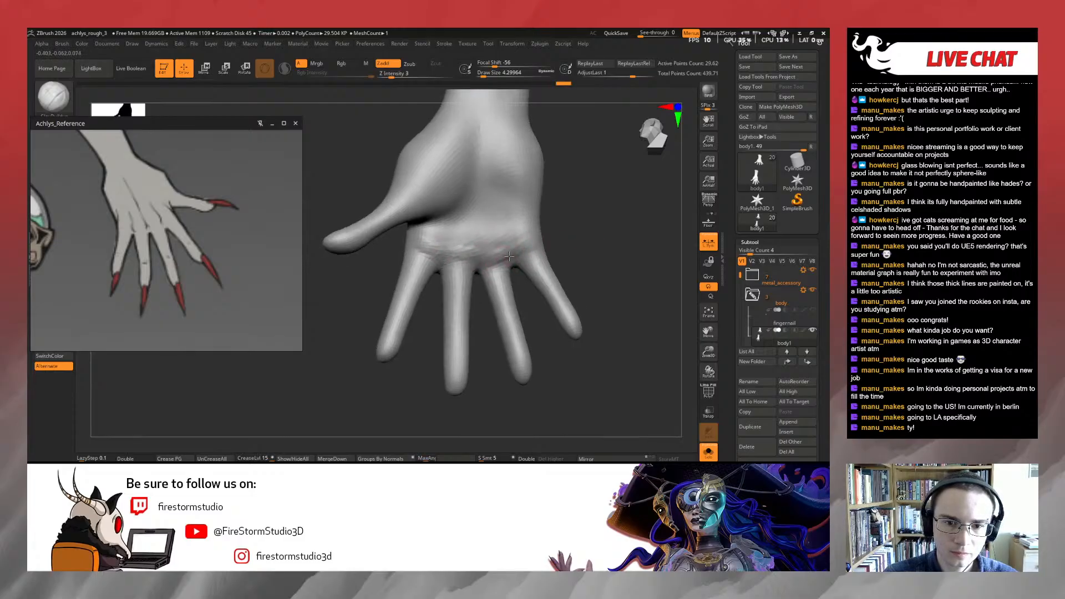
{"action": "mouse_move", "coordinate": [590, 235]}
{"action": "left_mouse_down"}
{"action": "mouse_move", "coordinate": [542, 239]}
{"action": "mouse_move", "coordinate": [549, 226]}
{"action": "mouse_move", "coordinate": [573, 240]}
{"action": "left_mouse_up"}
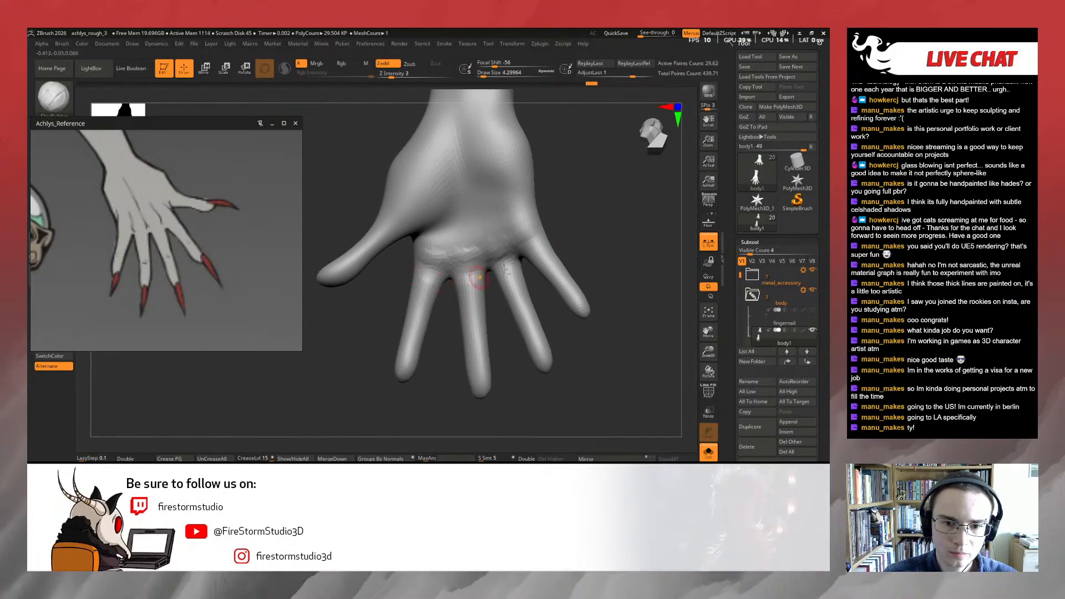
{"action": "left_click_drag", "start_coordinate": [589, 237], "coordinate": [572, 258]}
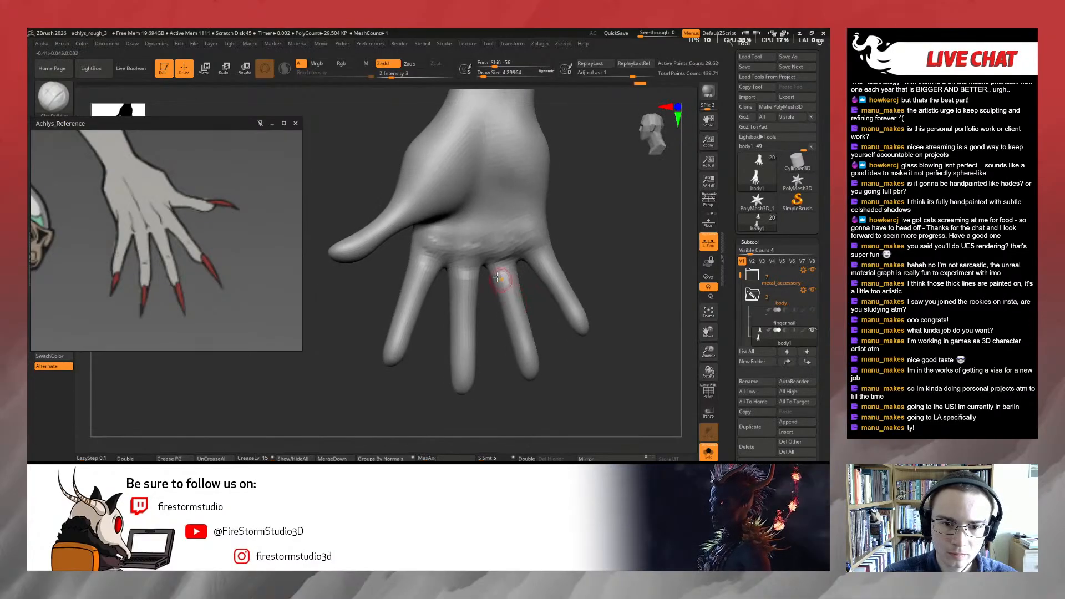
{"action": "left_click_drag", "start_coordinate": [504, 278], "coordinate": [504, 273], "text": "shift"}
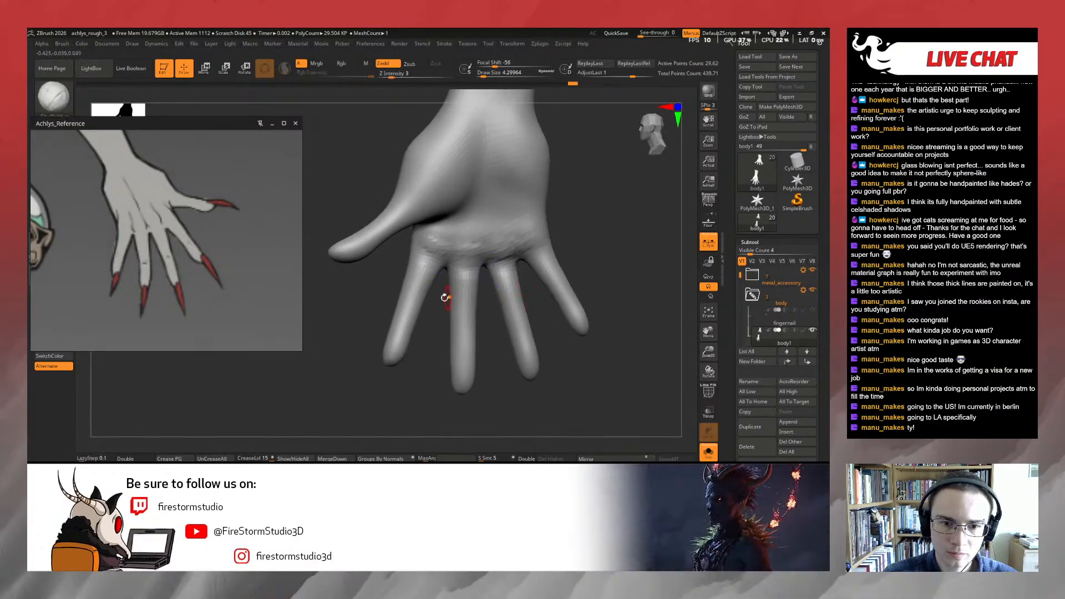
Set the draw size to about 7.5 and fill out the undersides of the fingers
{"action": "left_click_drag", "start_coordinate": [444, 298], "coordinate": [438, 293]}
{"action": "key", "text": "s"}
{"action": "left_click_drag", "start_coordinate": [501, 302], "coordinate": [513, 300]}
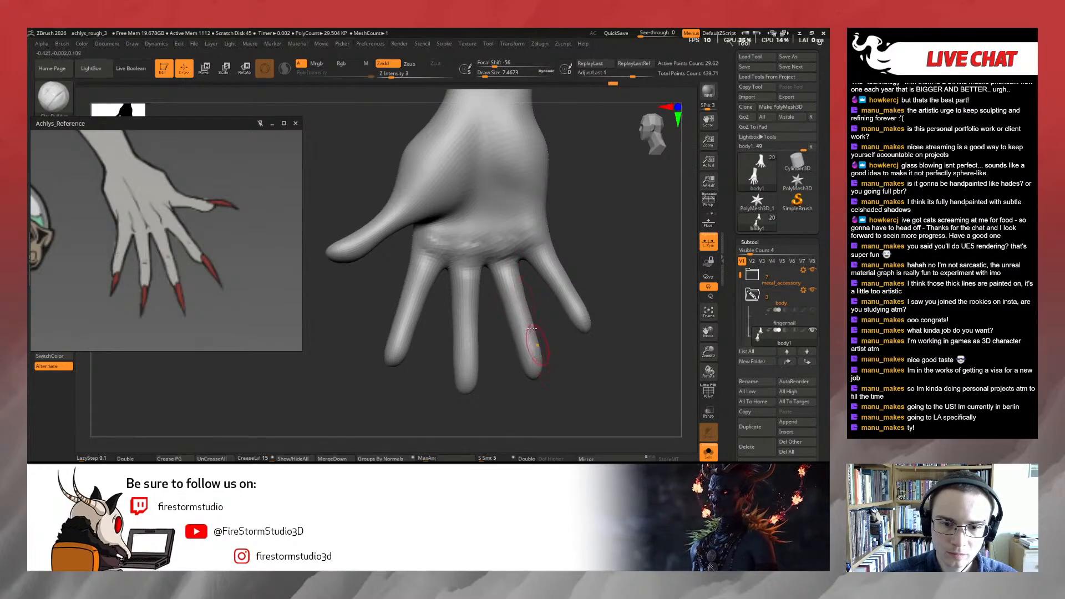
{"action": "mouse_move", "coordinate": [550, 332]}
{"action": "left_mouse_down"}
{"action": "mouse_move", "coordinate": [518, 318]}
{"action": "mouse_move", "coordinate": [465, 338]}
{"action": "mouse_move", "coordinate": [473, 361]}
{"action": "mouse_move", "coordinate": [549, 362]}
{"action": "mouse_move", "coordinate": [551, 349]}
{"action": "left_mouse_up"}
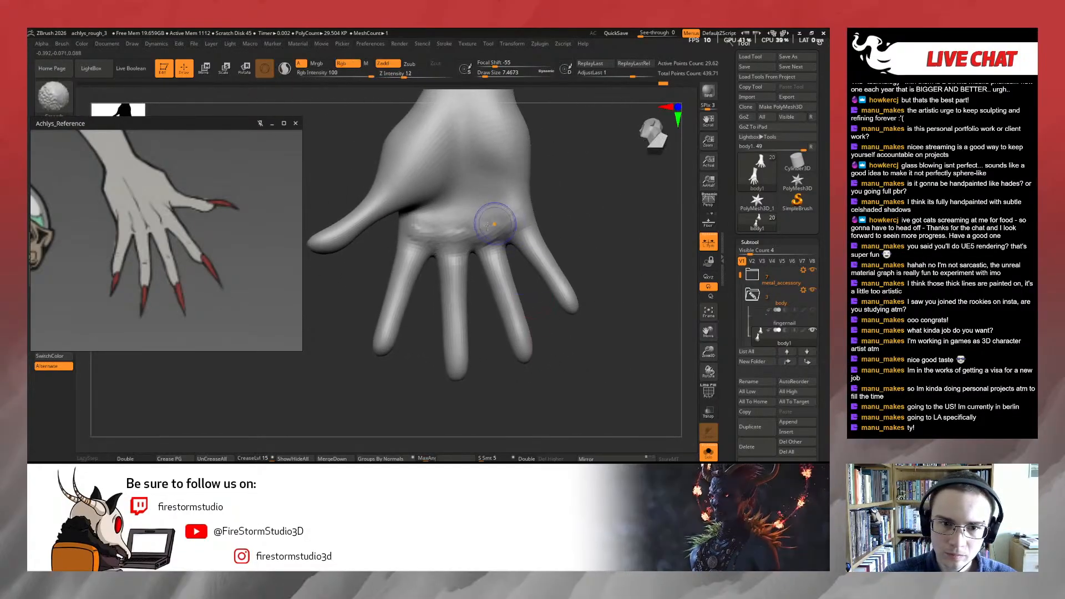
Smooth the clay strokes across the palm pads and the base of the fingers
{"action": "left_click_drag", "start_coordinate": [493, 222], "coordinate": [435, 219], "text": "shift"}
{"action": "mouse_move", "coordinate": [475, 226]}
{"action": "left_mouse_down", "text": "shift"}
{"action": "mouse_move", "coordinate": [526, 218]}
{"action": "mouse_move", "coordinate": [573, 190]}
{"action": "mouse_move", "coordinate": [591, 280]}
{"action": "mouse_move", "coordinate": [566, 268]}
{"action": "mouse_move", "coordinate": [566, 209]}
{"action": "mouse_move", "coordinate": [568, 250]}
{"action": "left_mouse_up", "text": "shift"}
{"action": "key", "text": "s"}
{"action": "mouse_move", "coordinate": [522, 296]}
{"action": "left_mouse_down", "text": "shift"}
{"action": "mouse_move", "coordinate": [521, 286]}
{"action": "mouse_move", "coordinate": [599, 300]}
{"action": "mouse_move", "coordinate": [597, 290]}
{"action": "mouse_move", "coordinate": [628, 367]}
{"action": "mouse_move", "coordinate": [637, 354]}
{"action": "mouse_move", "coordinate": [673, 349]}
{"action": "mouse_move", "coordinate": [503, 289]}
{"action": "mouse_move", "coordinate": [496, 303]}
{"action": "mouse_move", "coordinate": [488, 274]}
{"action": "left_mouse_up", "text": "shift"}
Set the draw size to about 5.75 and shape the little finger's knuckle and outer edge on the back of the hand
{"action": "key", "text": "s"}
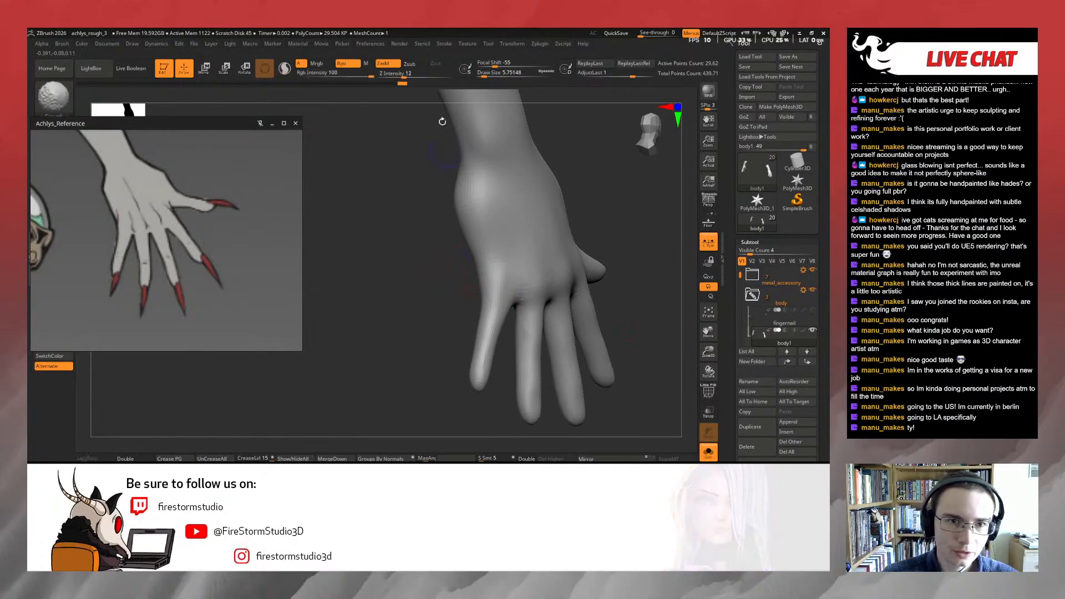
{"action": "left_click_drag", "start_coordinate": [431, 75], "coordinate": [440, 82], "text": "shift"}
{"action": "mouse_move", "coordinate": [434, 285]}
{"action": "left_mouse_down"}
{"action": "mouse_move", "coordinate": [453, 291]}
{"action": "mouse_move", "coordinate": [478, 269]}
{"action": "mouse_move", "coordinate": [489, 271]}
{"action": "left_mouse_up"}
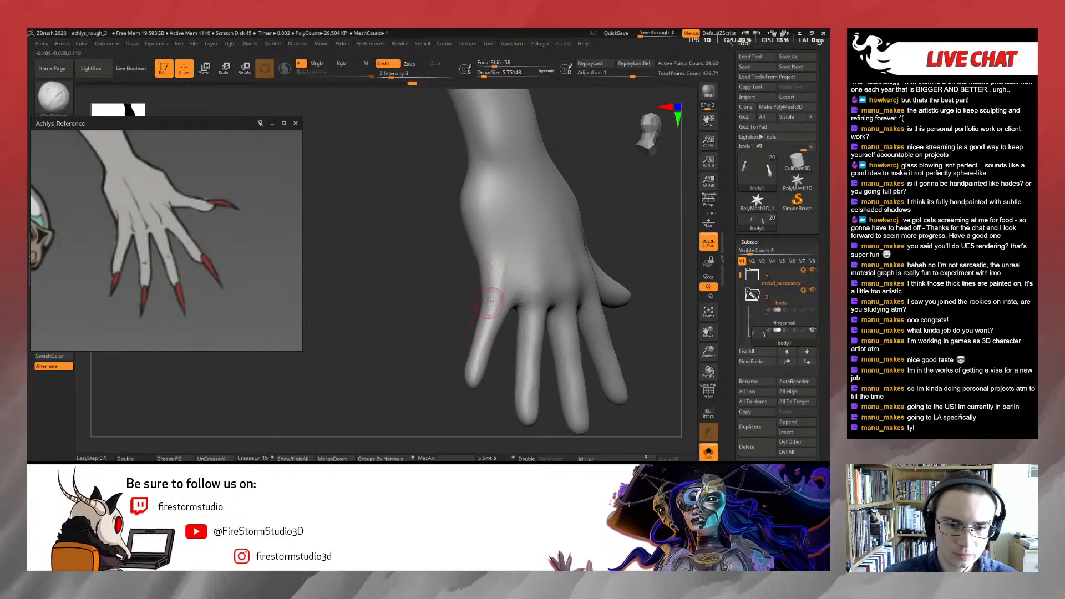
{"action": "key", "text": "shift"}
{"action": "mouse_move", "coordinate": [485, 304]}
{"action": "left_mouse_down"}
{"action": "mouse_move", "coordinate": [447, 313]}
{"action": "mouse_move", "coordinate": [518, 281]}
{"action": "mouse_move", "coordinate": [494, 294]}
{"action": "mouse_move", "coordinate": [505, 297]}
{"action": "mouse_move", "coordinate": [516, 291]}
{"action": "mouse_move", "coordinate": [467, 299]}
{"action": "left_mouse_up"}
{"action": "key", "text": "s"}
{"action": "mouse_move", "coordinate": [509, 268]}
{"action": "left_mouse_down"}
{"action": "mouse_move", "coordinate": [502, 303]}
{"action": "mouse_move", "coordinate": [391, 300]}
{"action": "mouse_move", "coordinate": [502, 287]}
{"action": "mouse_move", "coordinate": [442, 297]}
{"action": "mouse_move", "coordinate": [486, 297]}
{"action": "left_mouse_up"}
Set the draw size to about 6.6 and soften the back of the hand down to the roots of the middle fingers
{"action": "key", "text": "s"}
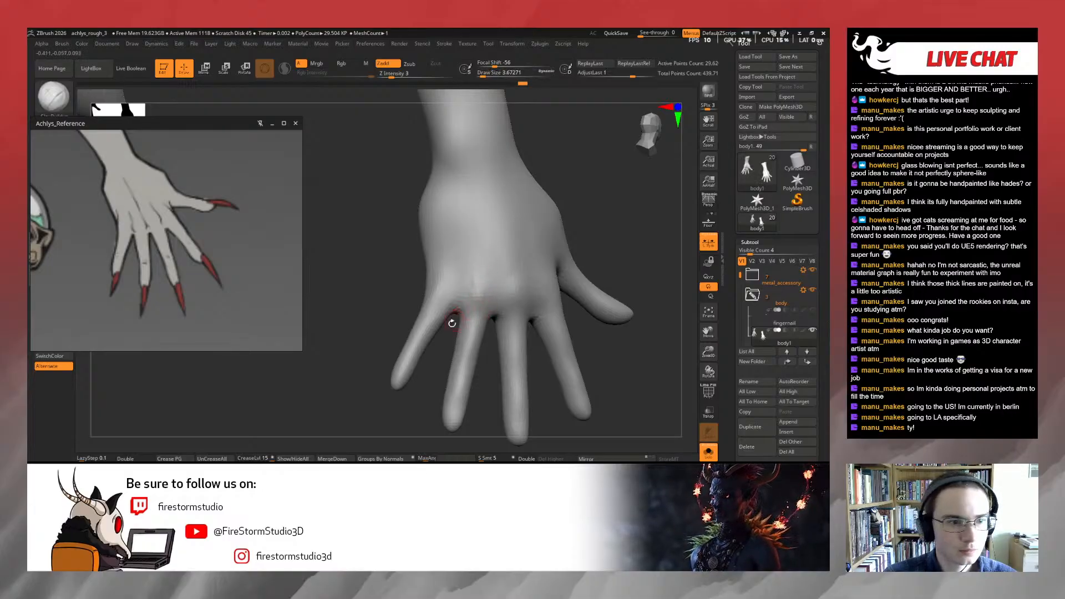
{"action": "key", "text": "s"}
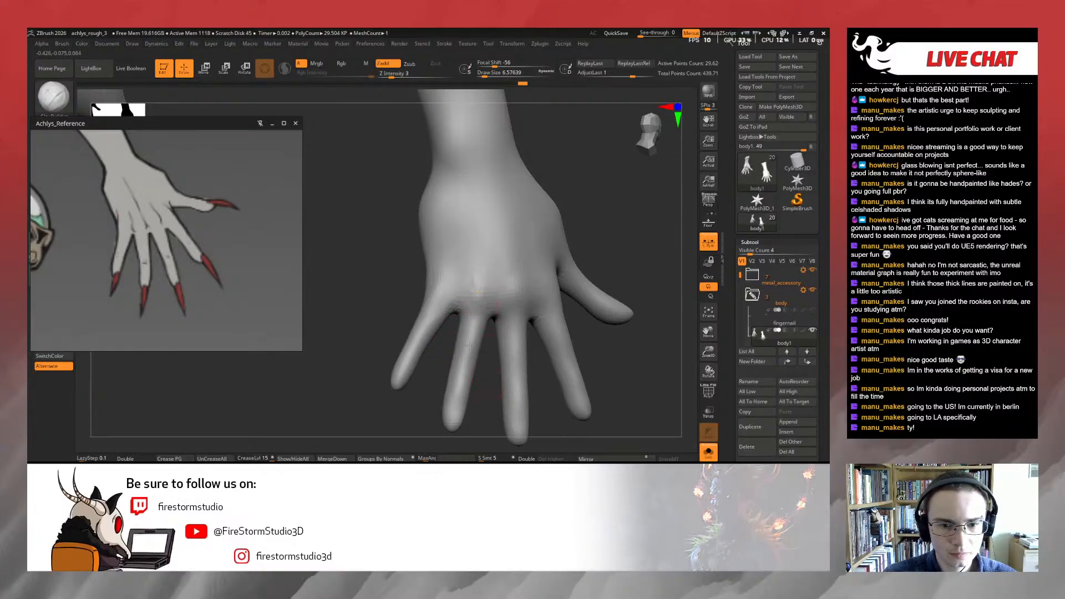
{"action": "mouse_move", "coordinate": [489, 404]}
{"action": "left_mouse_down"}
{"action": "mouse_move", "coordinate": [492, 362]}
{"action": "mouse_move", "coordinate": [492, 371]}
{"action": "mouse_move", "coordinate": [474, 345]}
{"action": "mouse_move", "coordinate": [498, 308]}
{"action": "mouse_move", "coordinate": [494, 282]}
{"action": "left_mouse_up"}
{"action": "key", "text": "shift"}
{"action": "left_click_drag", "start_coordinate": [506, 224], "coordinate": [499, 318]}
Set the draw size to about 5 and define the little, ring and middle finger knuckles with strokes toward the finger roots
{"action": "key", "text": "s"}
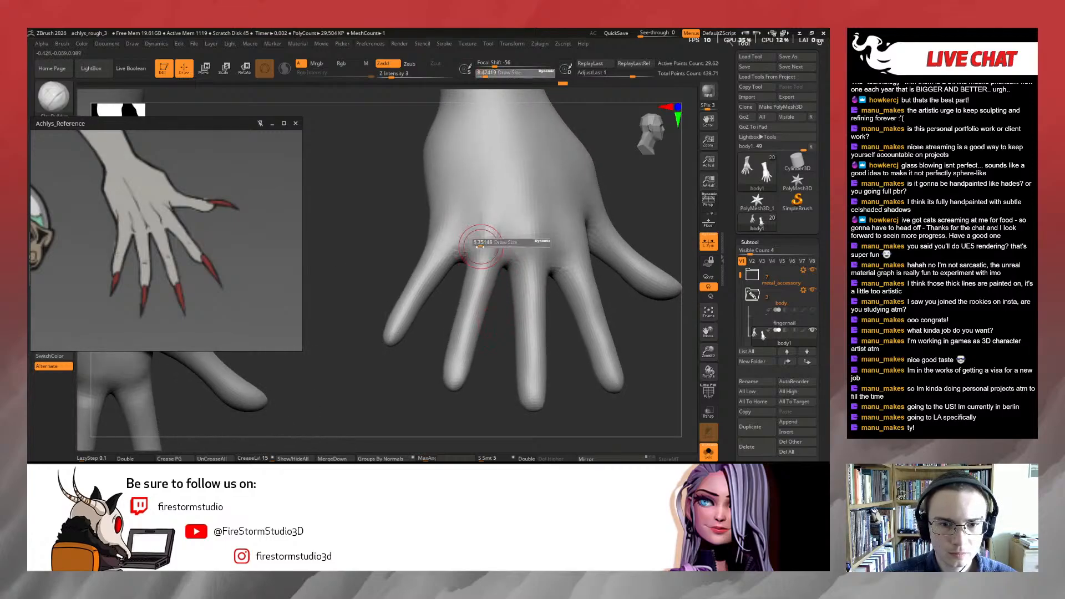
{"action": "mouse_move", "coordinate": [480, 247]}
{"action": "left_mouse_down"}
{"action": "mouse_move", "coordinate": [451, 251]}
{"action": "mouse_move", "coordinate": [446, 183]}
{"action": "left_mouse_up"}
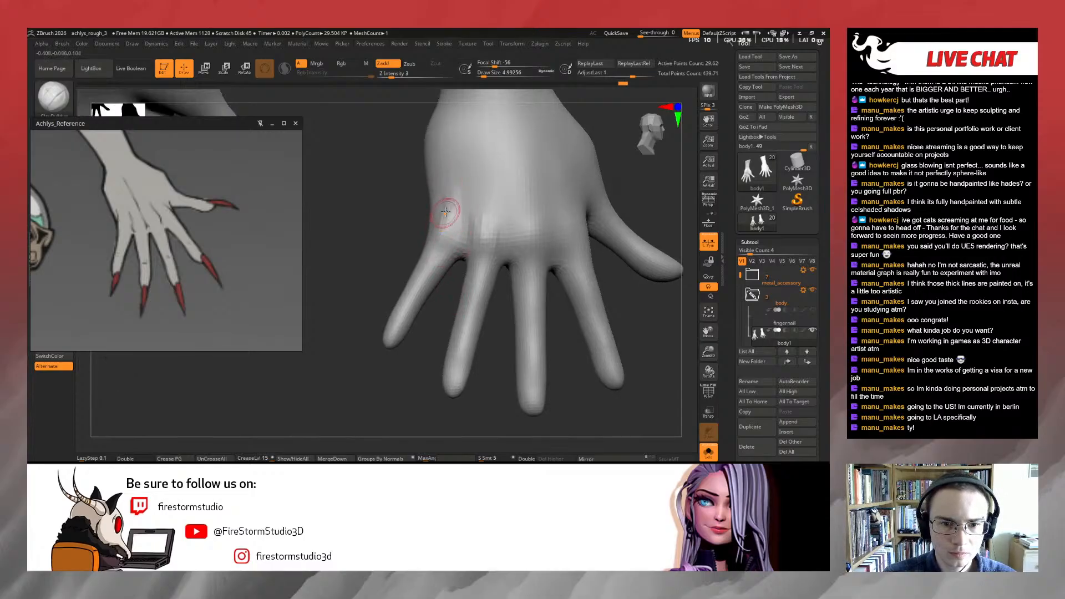
{"action": "left_click_drag", "start_coordinate": [435, 311], "coordinate": [483, 258]}
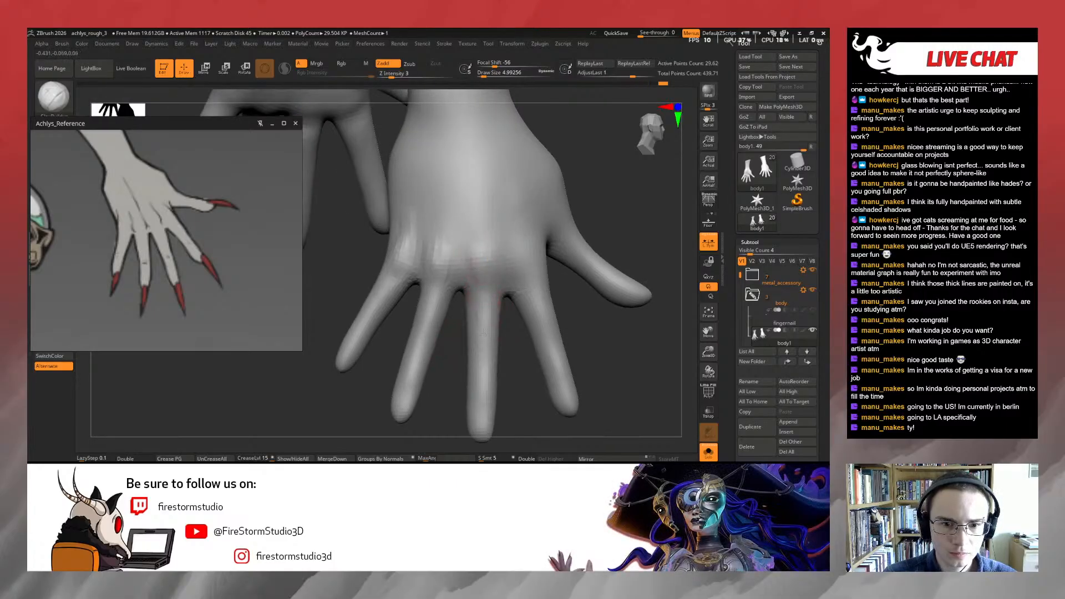
{"action": "left_click_drag", "start_coordinate": [499, 250], "coordinate": [483, 302]}
{"action": "left_click_drag", "start_coordinate": [483, 210], "coordinate": [480, 278]}
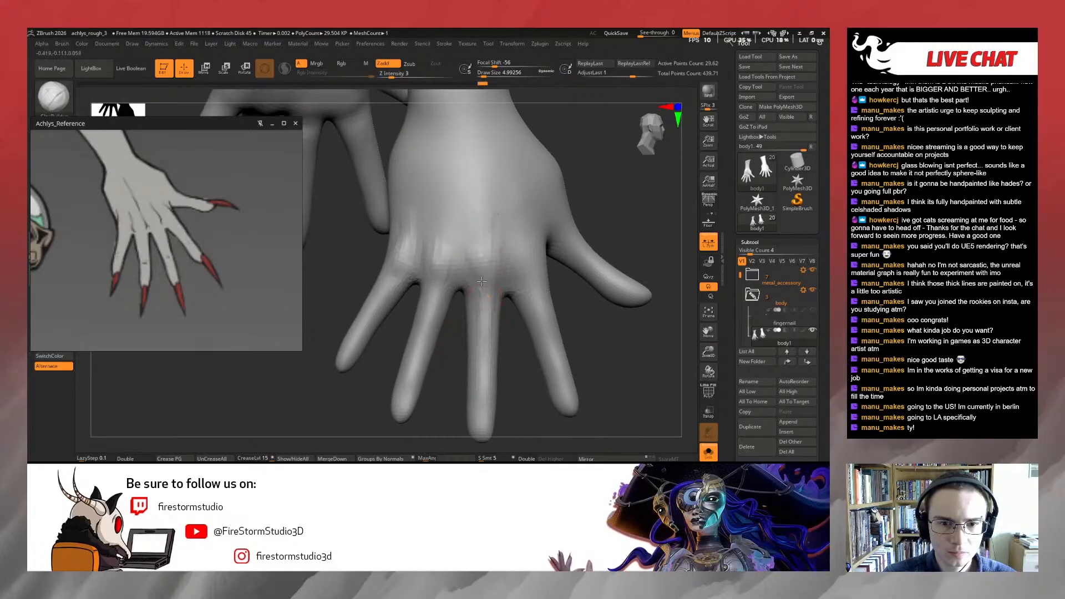
{"action": "left_click_drag", "start_coordinate": [448, 221], "coordinate": [447, 287]}
{"action": "left_click_drag", "start_coordinate": [460, 238], "coordinate": [459, 279]}
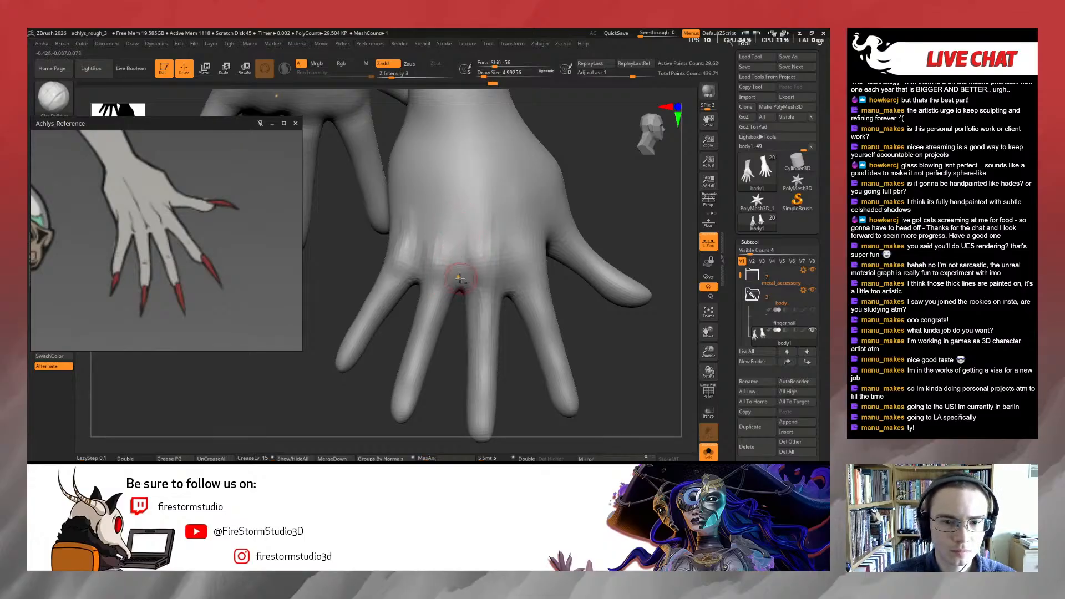
Shape the index finger's knuckle and the dip beside it, extending the strokes up the back of the hand
{"action": "mouse_move", "coordinate": [570, 316]}
{"action": "left_mouse_down"}
{"action": "mouse_move", "coordinate": [558, 321]}
{"action": "mouse_move", "coordinate": [510, 293]}
{"action": "left_mouse_up"}
{"action": "left_click_drag", "start_coordinate": [504, 219], "coordinate": [515, 283]}
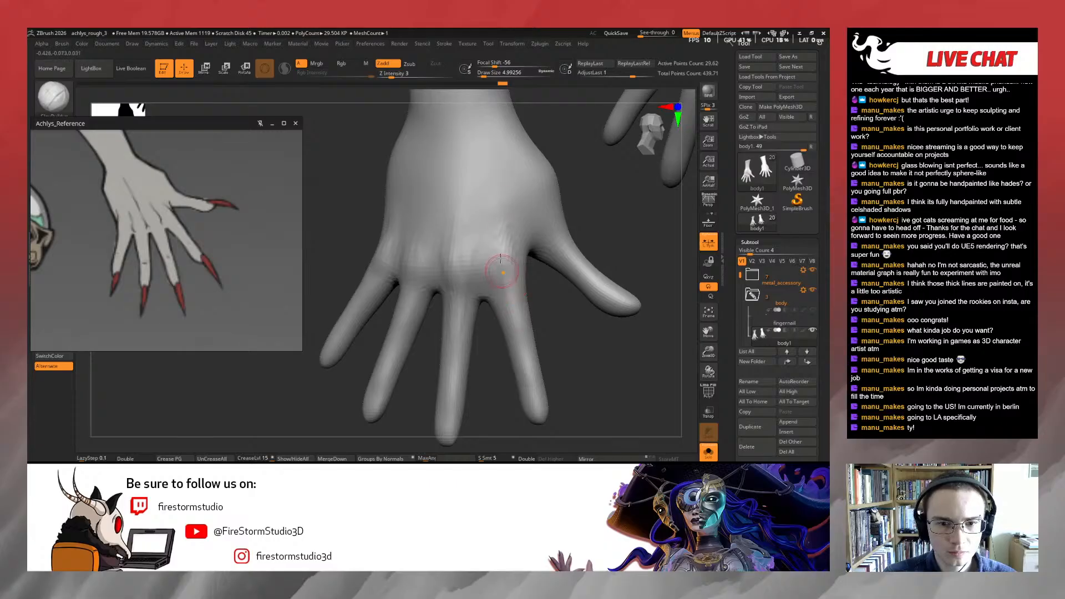
{"action": "left_click_drag", "start_coordinate": [499, 218], "coordinate": [493, 277]}
{"action": "left_click_drag", "start_coordinate": [481, 235], "coordinate": [485, 305]}
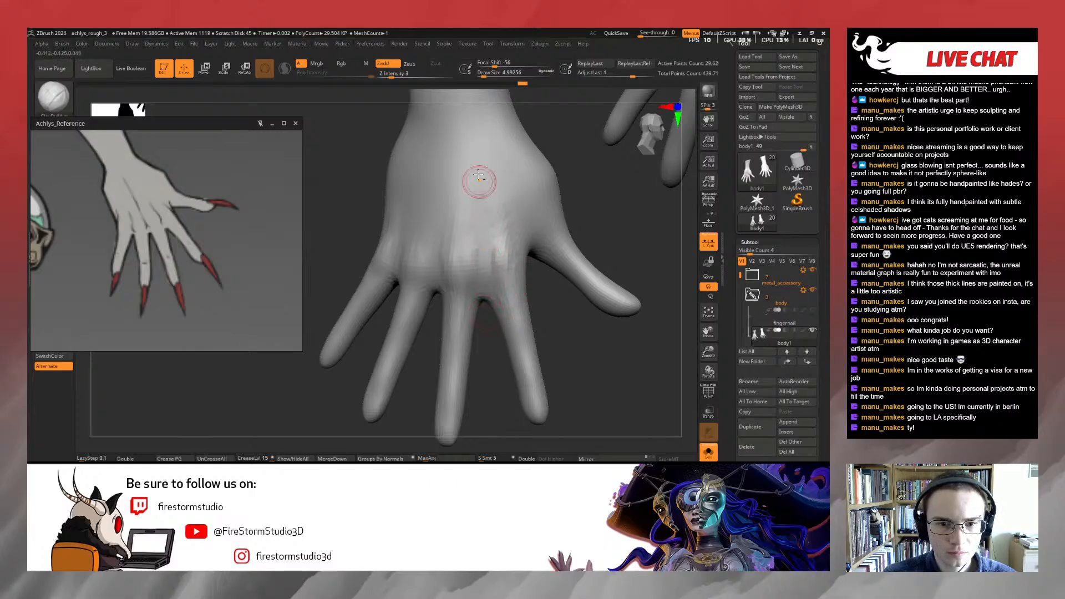
{"action": "left_click_drag", "start_coordinate": [485, 264], "coordinate": [476, 172]}
Sculpt subtle tendon lines from the back of the hand to the little, ring and middle finger knuckles, and save the project
{"action": "mouse_move", "coordinate": [549, 310]}
{"action": "left_mouse_down"}
{"action": "mouse_move", "coordinate": [568, 323]}
{"action": "mouse_move", "coordinate": [570, 355]}
{"action": "left_mouse_up"}
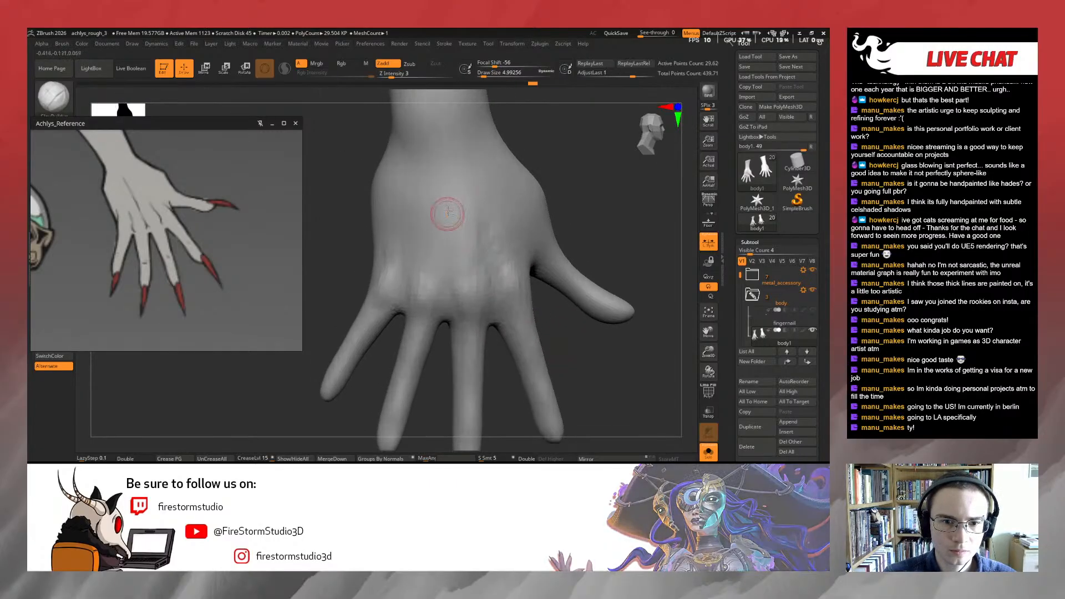
{"action": "left_click_drag", "start_coordinate": [445, 197], "coordinate": [441, 280]}
{"action": "left_click_drag", "start_coordinate": [412, 198], "coordinate": [402, 305]}
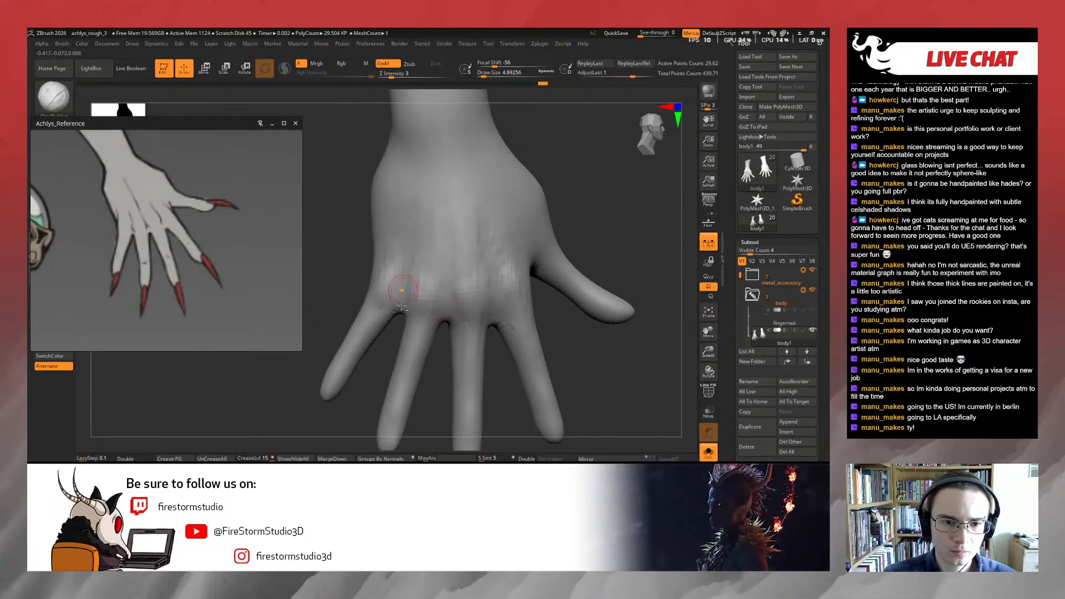
{"action": "left_click_drag", "start_coordinate": [410, 219], "coordinate": [401, 294]}
{"action": "left_click_drag", "start_coordinate": [452, 186], "coordinate": [462, 316]}
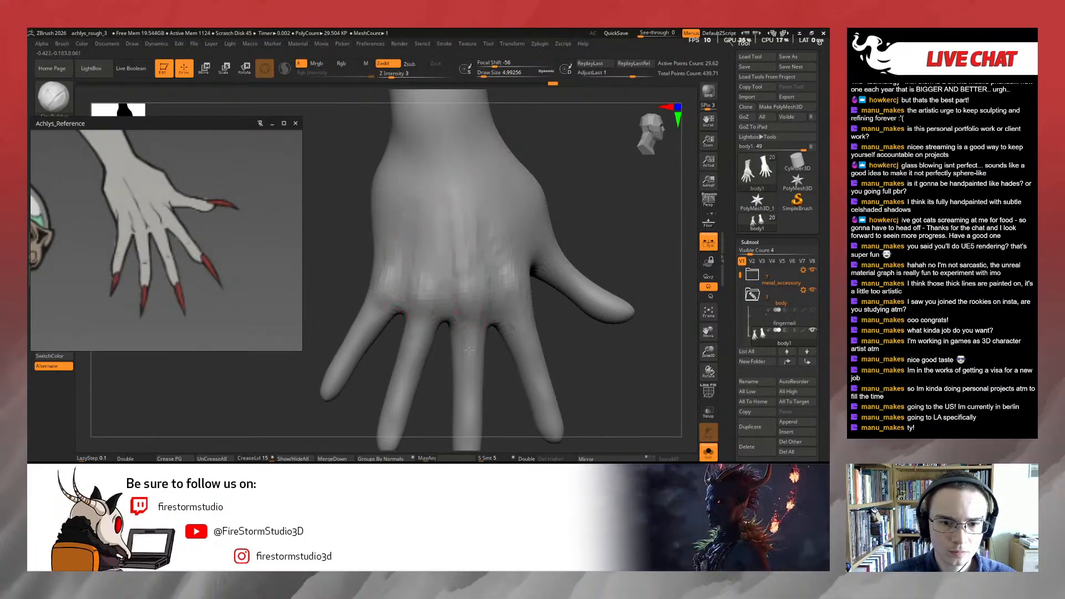
{"action": "mouse_move", "coordinate": [553, 349]}
{"action": "left_mouse_down", "text": "alt"}
{"action": "mouse_move", "coordinate": [548, 321]}
{"action": "mouse_move", "coordinate": [571, 335]}
{"action": "left_mouse_up", "text": "alt"}
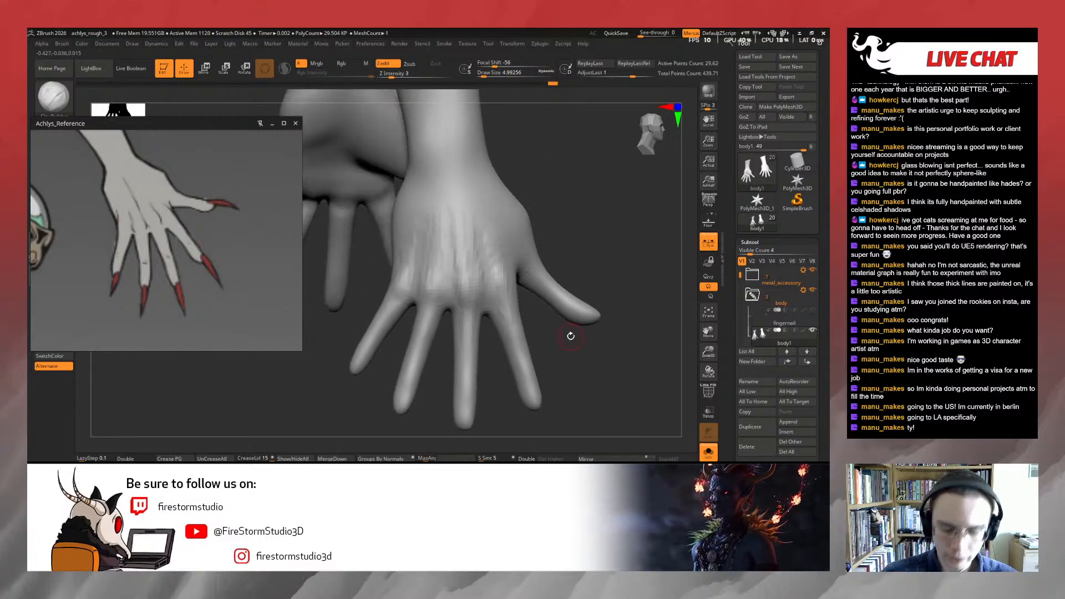
{"action": "key", "text": "ctrl+s"}
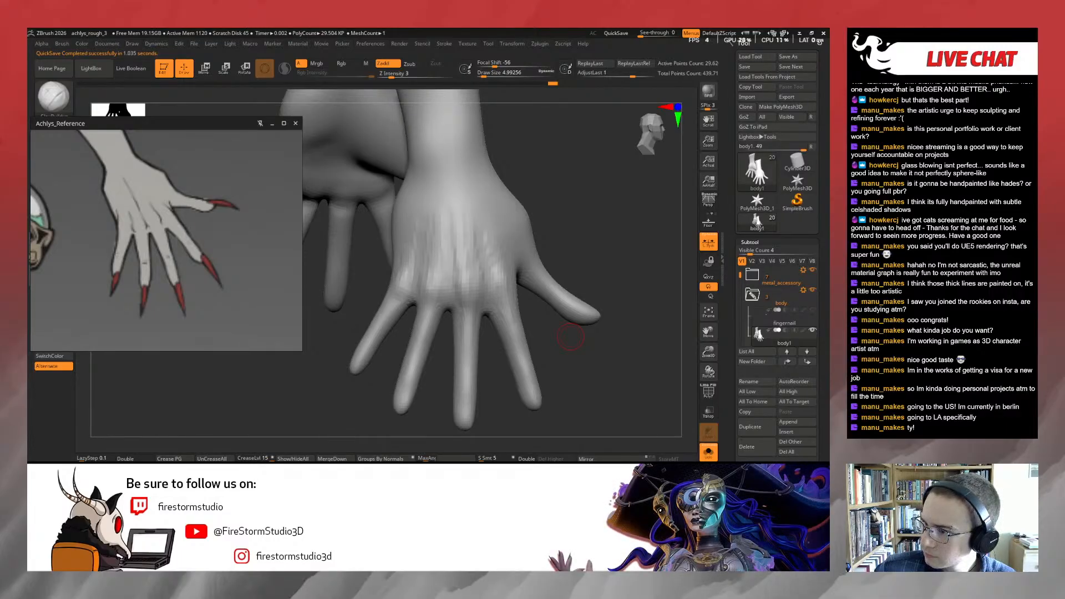
Paste the photo showing hands from four angles into the Achlys reference board
{"action": "scroll", "coordinate": [184, 255], "scroll_direction": "down", "scroll_amount": 5}
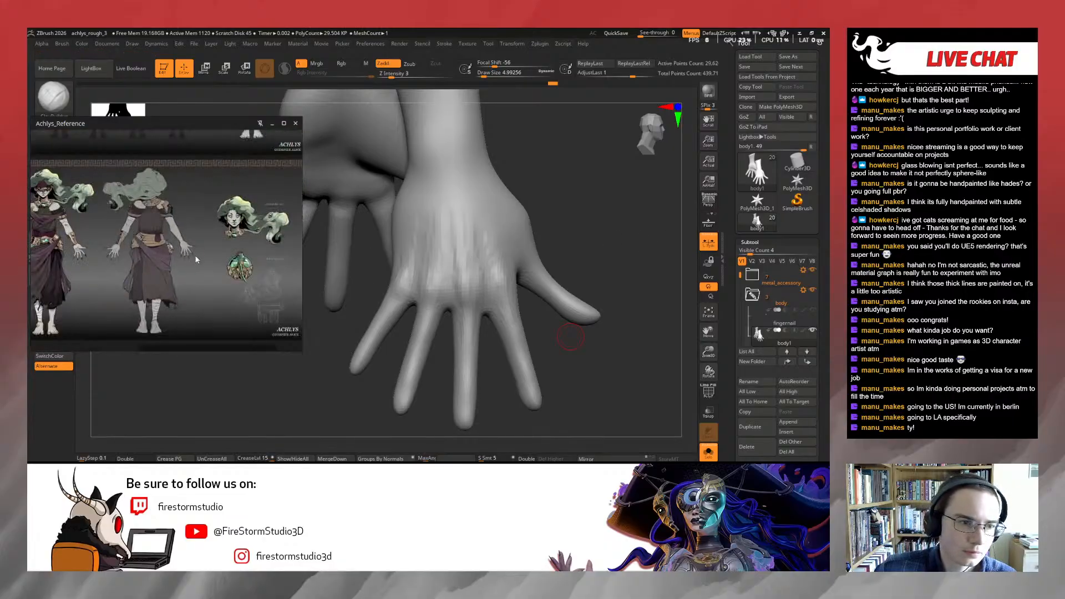
{"action": "scroll", "coordinate": [185, 255], "scroll_direction": "up", "scroll_amount": 5}
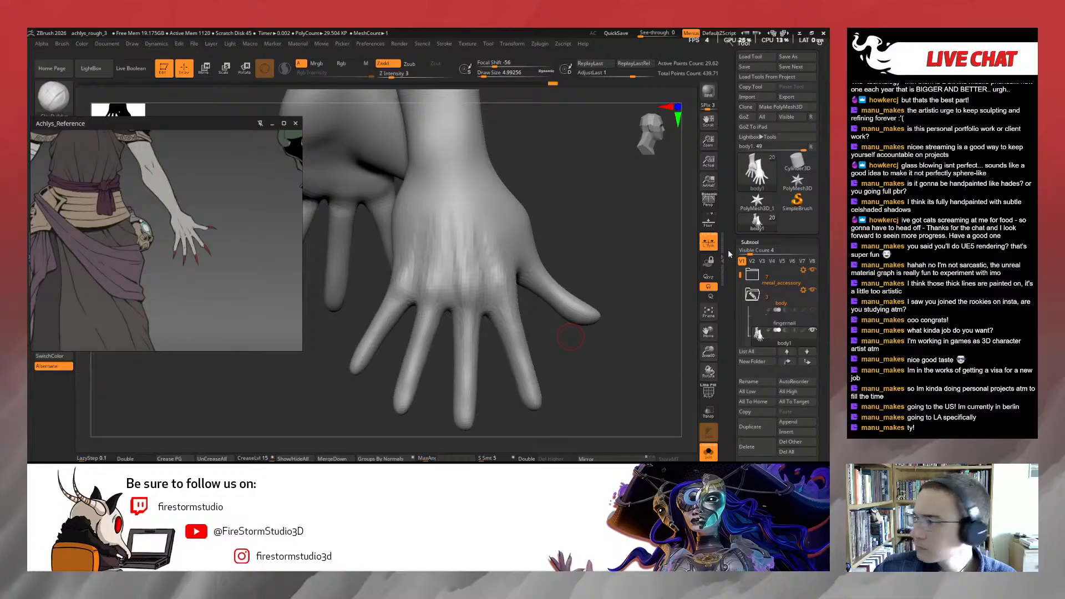
{"action": "scroll", "coordinate": [294, 250], "scroll_direction": "down", "scroll_amount": 6}
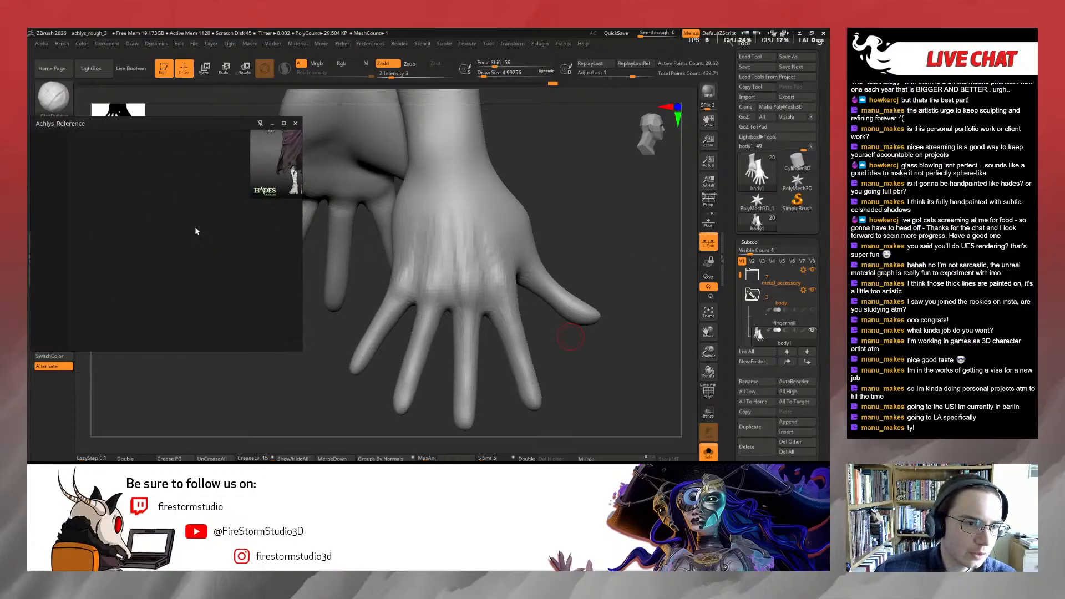
{"action": "key", "text": "ctrl+v"}
{"action": "scroll", "coordinate": [200, 246], "scroll_direction": "down", "scroll_amount": 4}
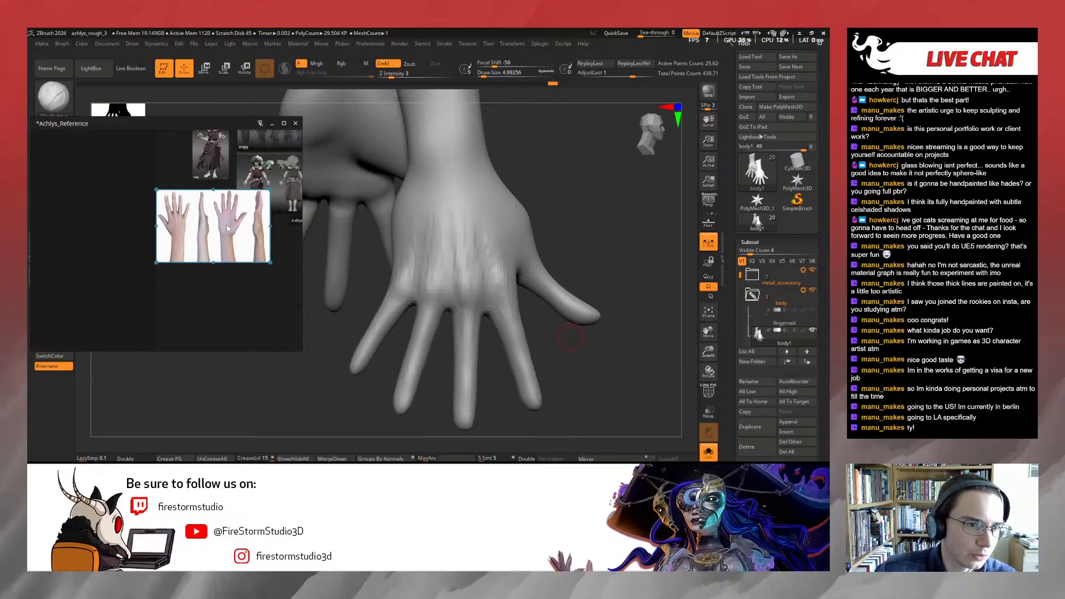
Position the pasted hand photo in the empty area below the character sheets and inspect the hands up close
{"action": "left_click_drag", "start_coordinate": [203, 261], "coordinate": [227, 272]}
{"action": "left_click", "coordinate": [272, 268]}
{"action": "scroll", "coordinate": [223, 258], "scroll_direction": "up", "scroll_amount": 3}
{"action": "left_click", "coordinate": [194, 255]}
{"action": "left_click_drag", "start_coordinate": [117, 220], "coordinate": [161, 250]}
{"action": "left_click", "coordinate": [191, 235]}
{"action": "middle_click_drag", "start_coordinate": [222, 229], "coordinate": [181, 191]}
{"action": "scroll", "coordinate": [167, 241], "scroll_direction": "up", "scroll_amount": 4}
{"action": "middle_click_drag", "start_coordinate": [255, 235], "coordinate": [176, 201]}
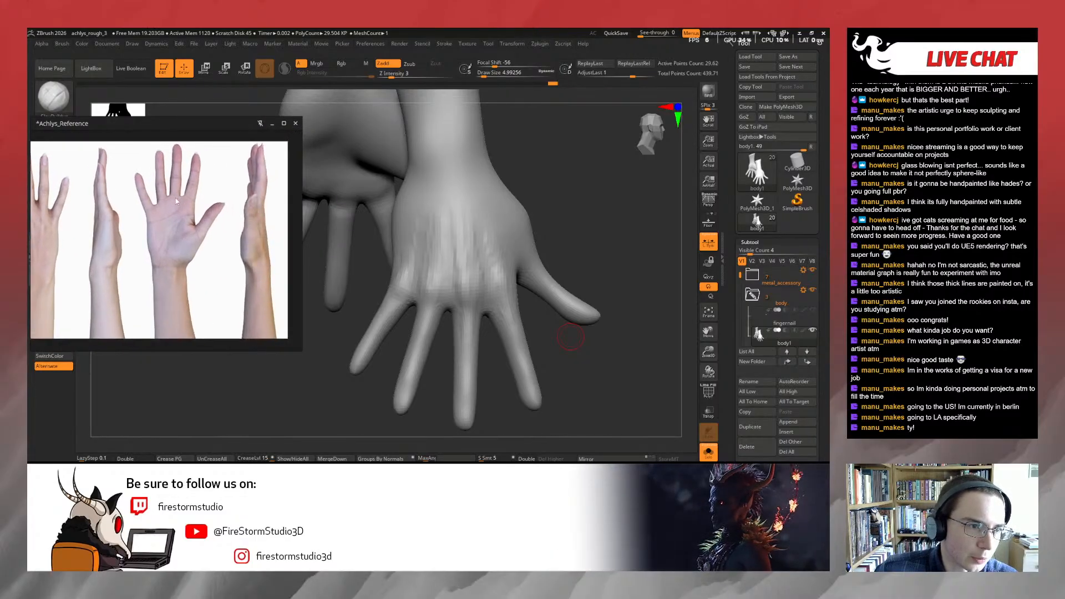
Rotate the hand photo upside down so the fingers point downward like the sculpted hand
{"action": "scroll", "coordinate": [173, 205], "scroll_direction": "down", "scroll_amount": 4}
{"action": "left_click_drag", "start_coordinate": [221, 189], "coordinate": [94, 269]}
{"action": "left_click", "coordinate": [124, 287]}
{"action": "scroll", "coordinate": [122, 230], "scroll_direction": "up", "scroll_amount": 4}
{"action": "middle_click_drag", "start_coordinate": [209, 218], "coordinate": [146, 211]}
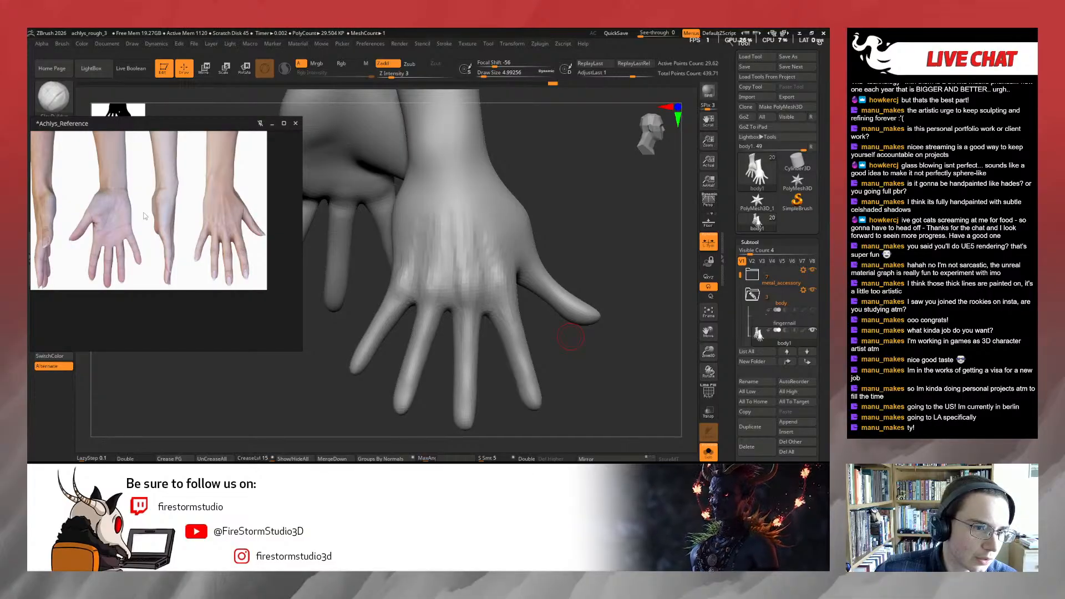
{"action": "scroll", "coordinate": [227, 230], "scroll_direction": "up", "scroll_amount": 2}
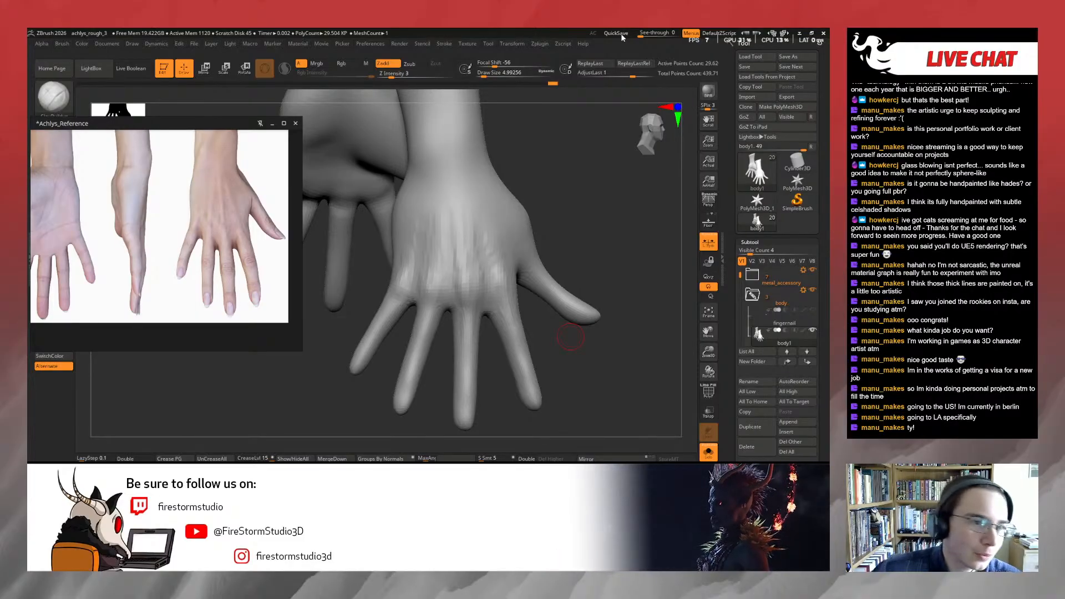
Duplicate the hand photo and crop the copy to the single back-of-hand view with the forearm
{"action": "scroll", "coordinate": [131, 277], "scroll_direction": "down", "scroll_amount": 6}
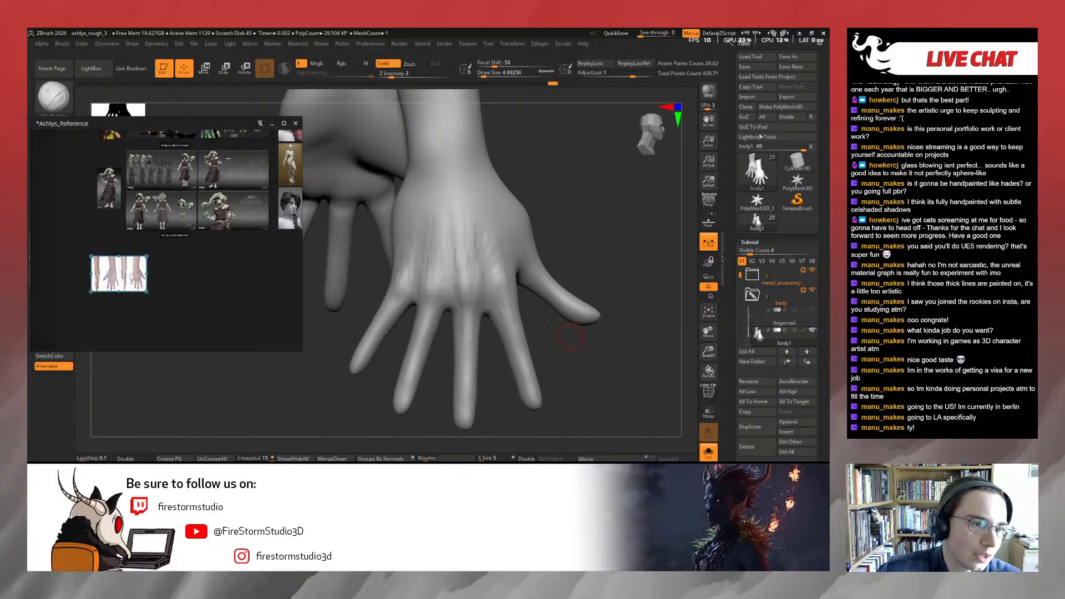
{"action": "right_click", "coordinate": [131, 277]}
{"action": "left_click", "coordinate": [131, 277]}
{"action": "key", "text": "ctrl+c"}
{"action": "key", "text": "ctrl+v"}
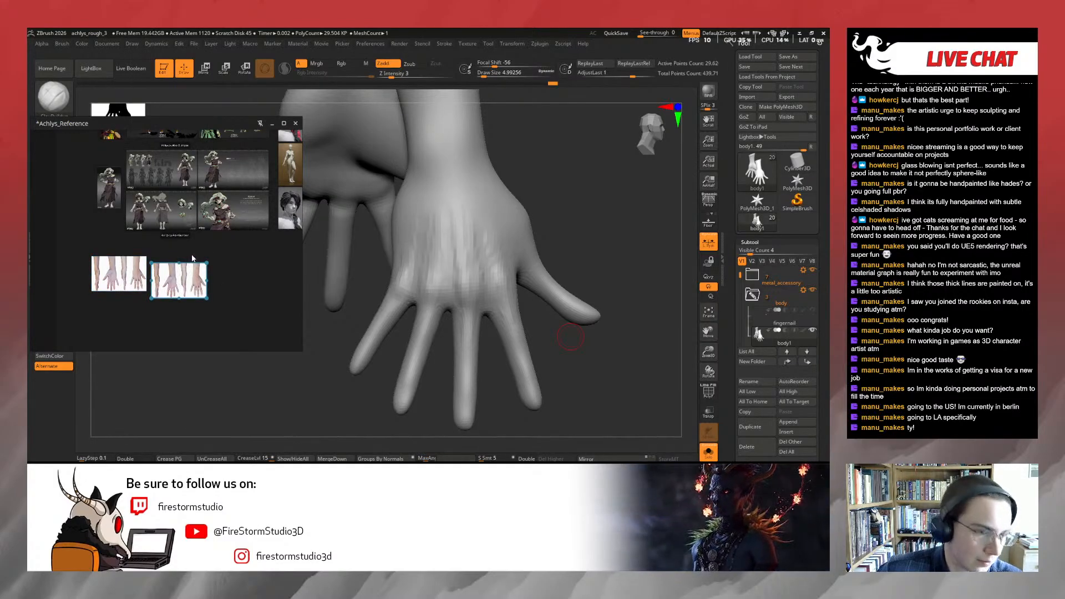
{"action": "key", "text": "c"}
{"action": "left_click_drag", "start_coordinate": [190, 256], "coordinate": [216, 305]}
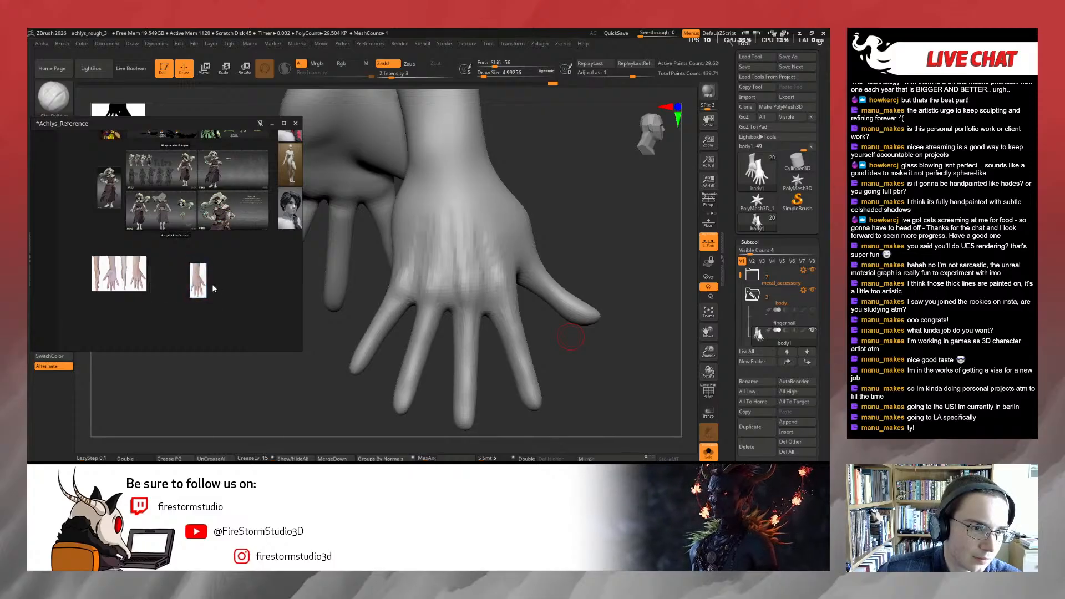
Move the cropped hand photo onto the character turnaround sheet and scale it down near the drawn hand
{"action": "left_click_drag", "start_coordinate": [203, 250], "coordinate": [180, 197]}
{"action": "scroll", "coordinate": [173, 203], "scroll_direction": "up", "scroll_amount": 8}
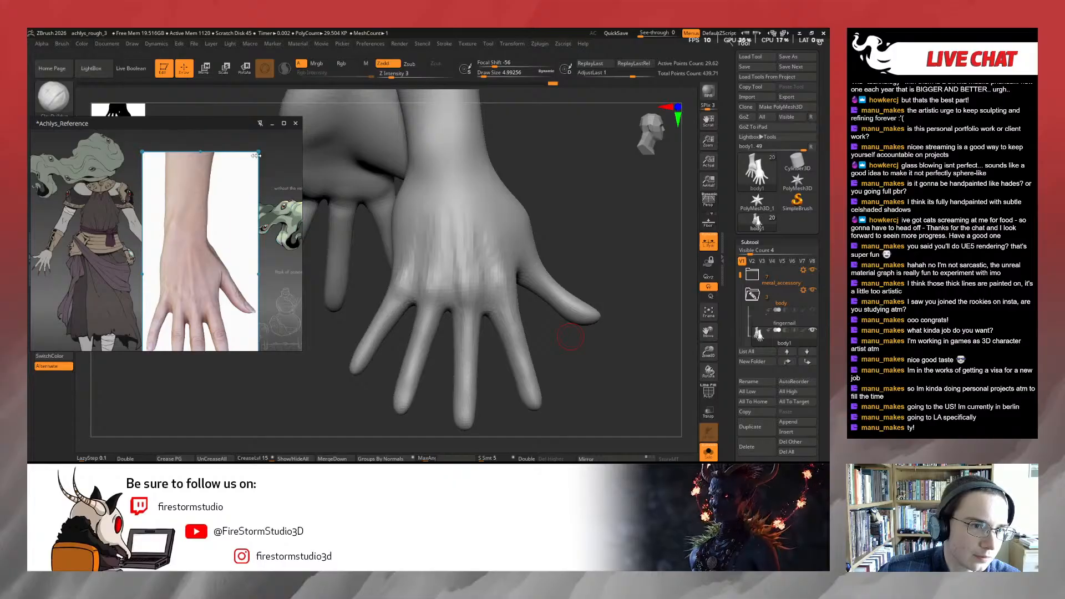
{"action": "left_click_drag", "start_coordinate": [256, 156], "coordinate": [222, 262]}
{"action": "scroll", "coordinate": [190, 228], "scroll_direction": "up", "scroll_amount": 6}
{"action": "key", "text": "Delete"}
{"action": "scroll", "coordinate": [178, 227], "scroll_direction": "down", "scroll_amount": 6}
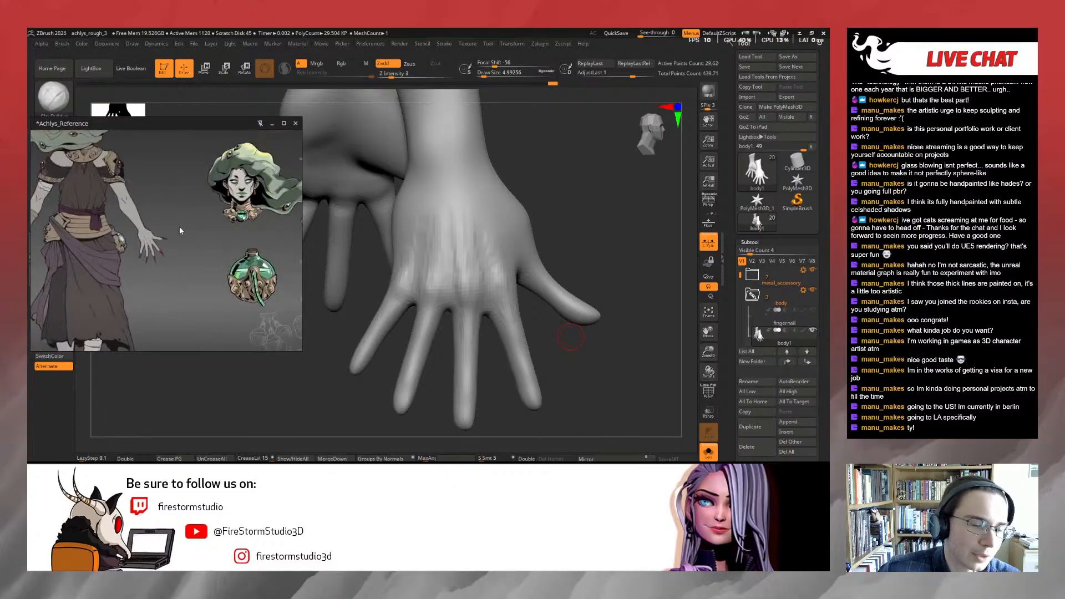
{"action": "scroll", "coordinate": [179, 226], "scroll_direction": "down", "scroll_amount": 2}
{"action": "right_click", "coordinate": [179, 227]}
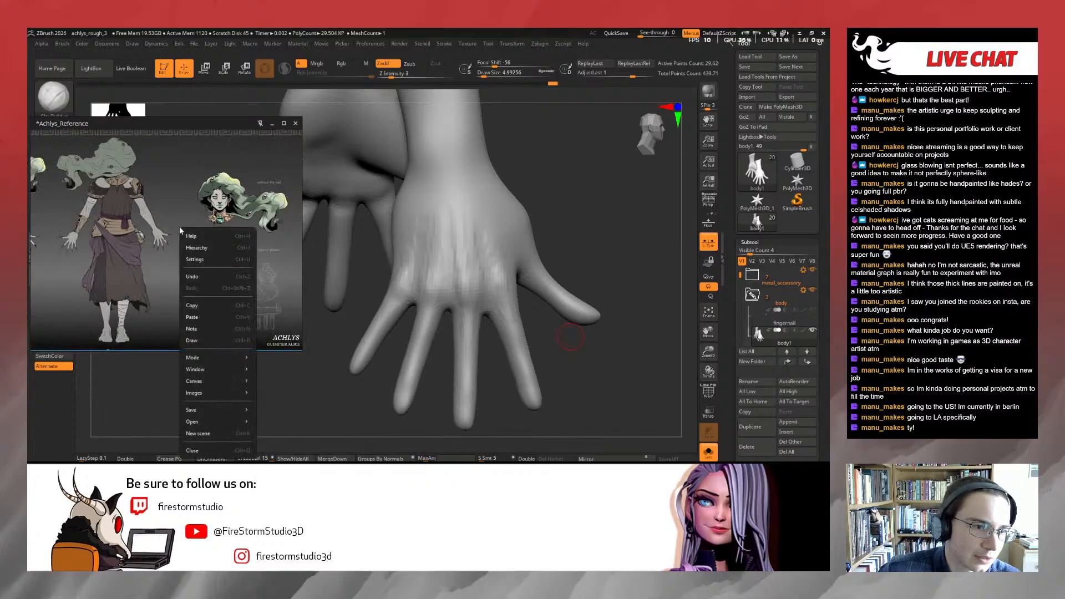
{"action": "mouse_move", "coordinate": [216, 395]}
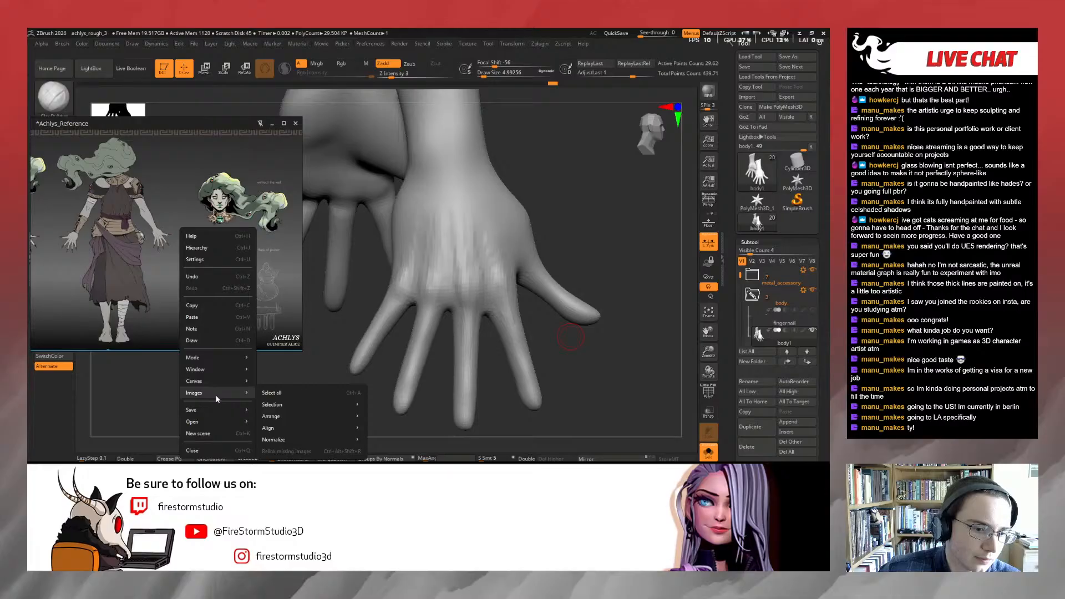
{"action": "mouse_move", "coordinate": [300, 417]}
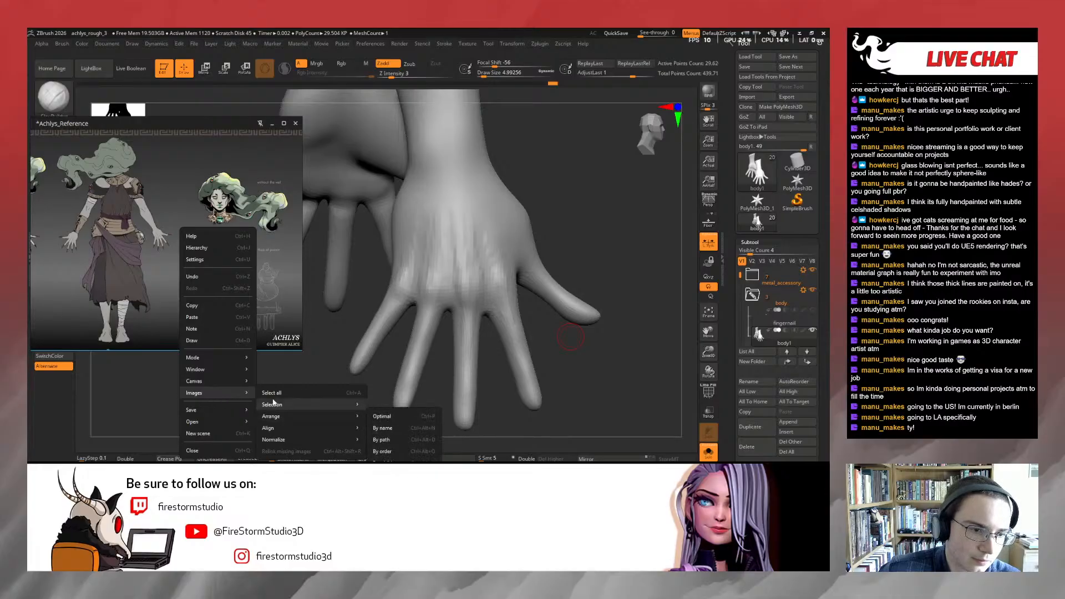
{"action": "mouse_move", "coordinate": [218, 368]}
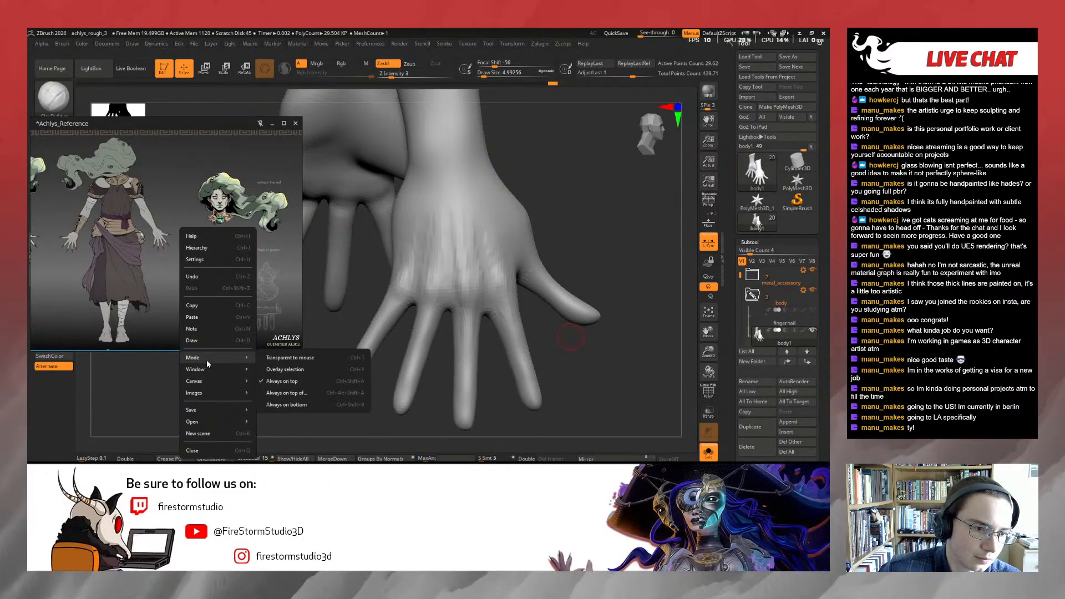
{"action": "left_click", "coordinate": [93, 125]}
{"action": "left_click_drag", "start_coordinate": [121, 125], "coordinate": [214, 128]}
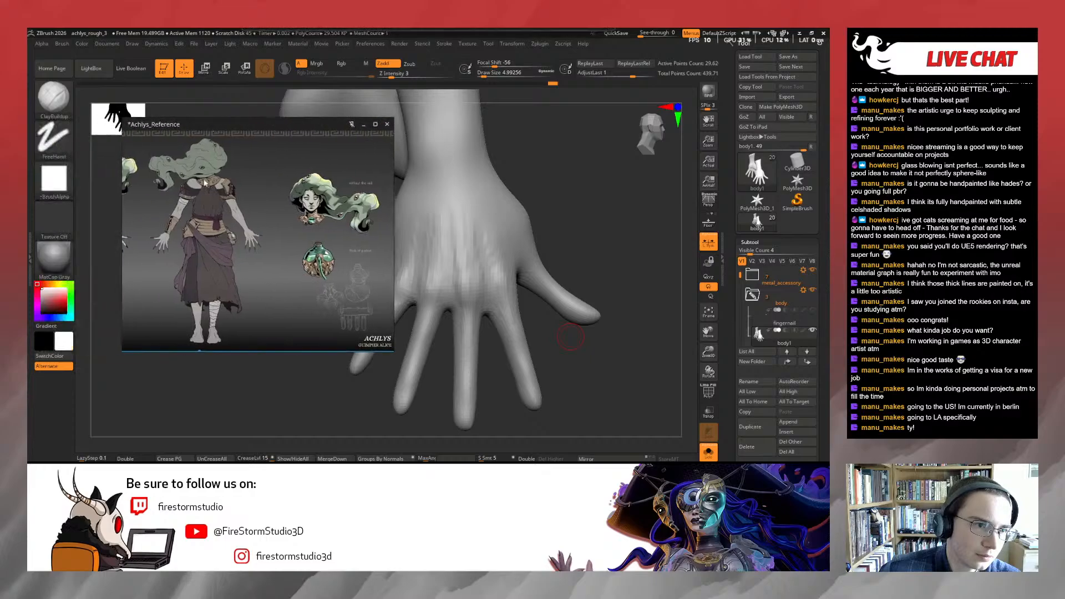
{"action": "right_click", "coordinate": [262, 249]}
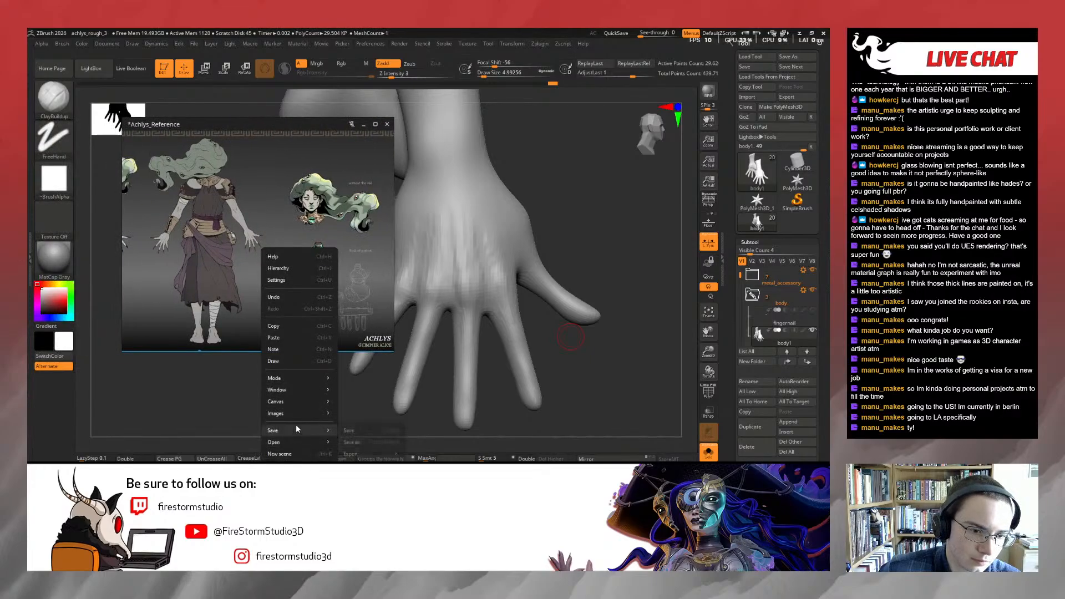
{"action": "mouse_move", "coordinate": [290, 393]}
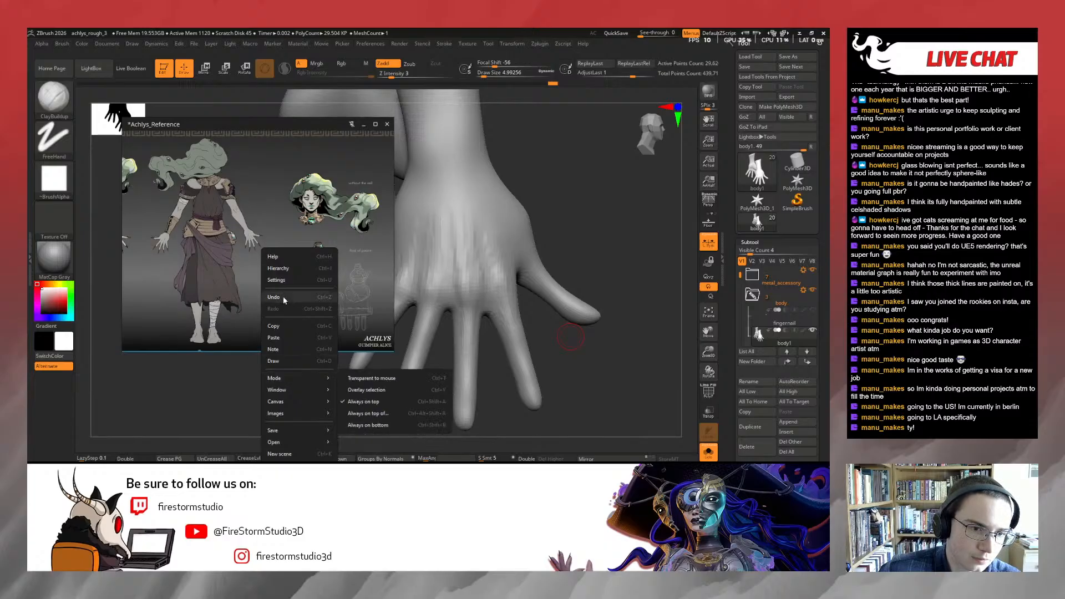
{"action": "left_click", "coordinate": [284, 266]}
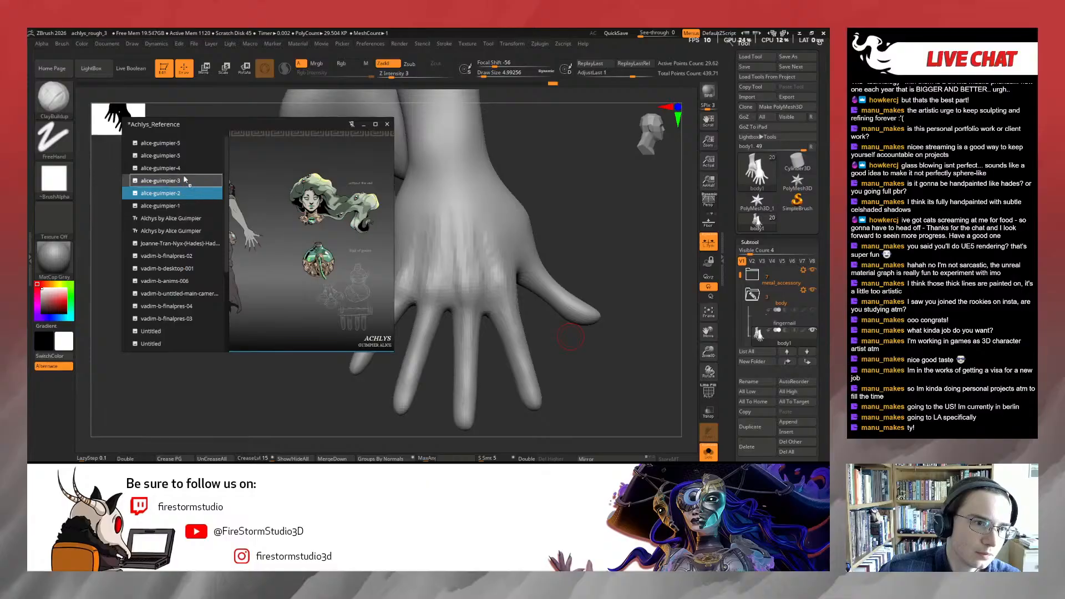
{"action": "left_click_drag", "start_coordinate": [181, 123], "coordinate": [167, 141]}
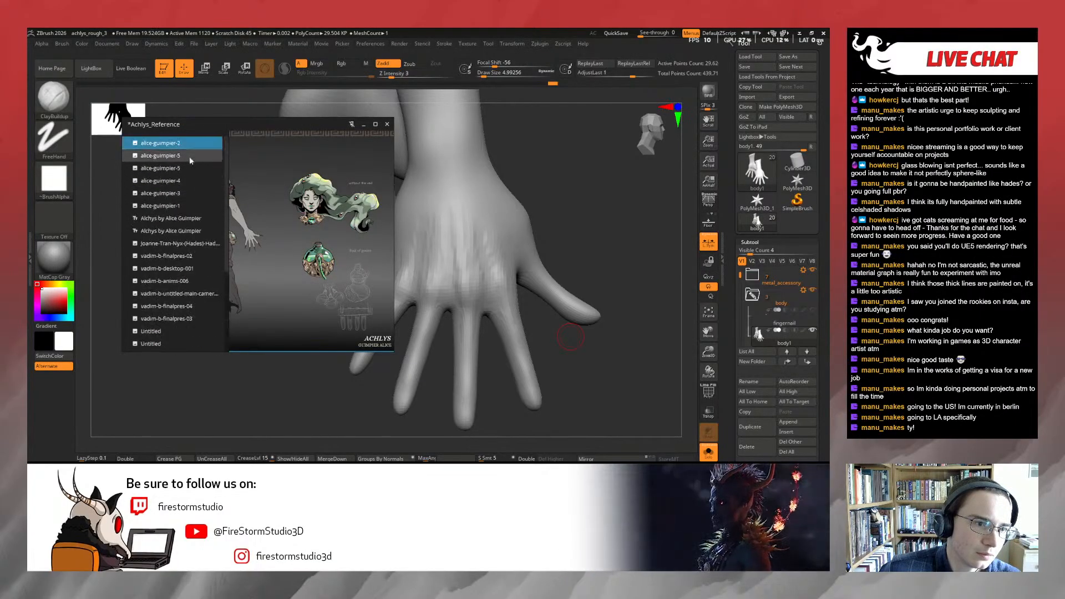
{"action": "scroll", "coordinate": [195, 225], "scroll_direction": "down", "scroll_amount": 3}
{"action": "scroll", "coordinate": [170, 331], "scroll_direction": "up", "scroll_amount": 3}
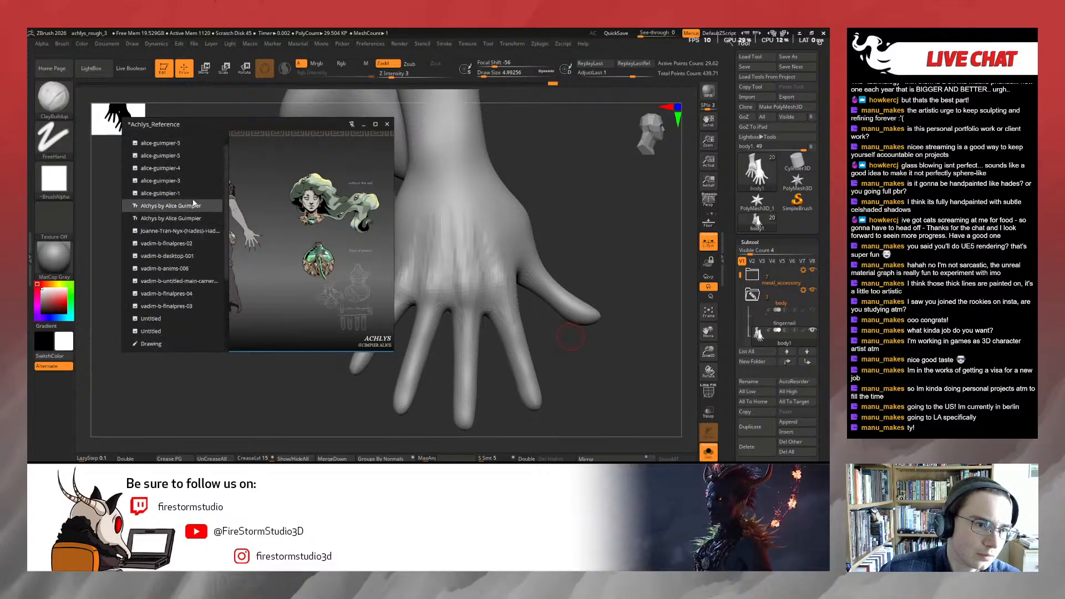
{"action": "left_click_drag", "start_coordinate": [169, 327], "coordinate": [167, 349]}
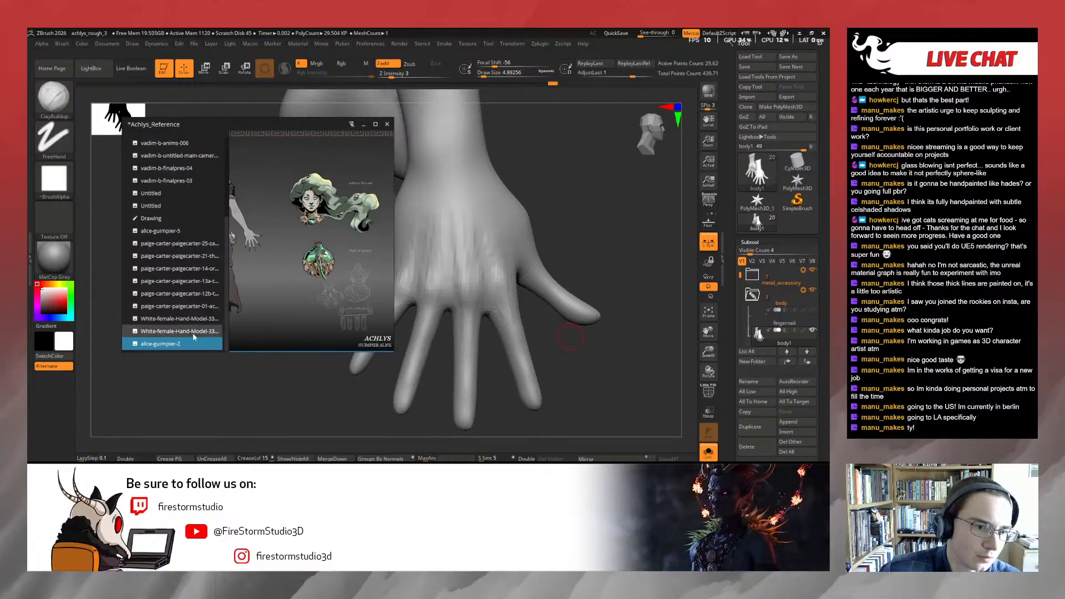
{"action": "right_click", "coordinate": [252, 284]}
{"action": "left_click", "coordinate": [304, 77]}
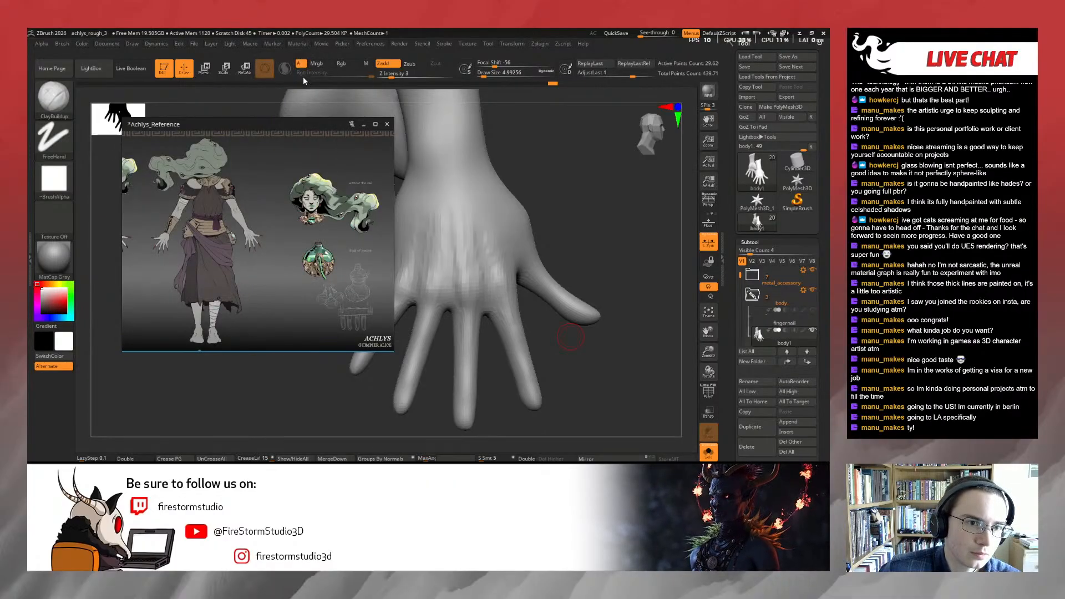
Shift the character turnaround sheet aside to pull the cropped hand photo into empty space, and return the sheet to its place
{"action": "scroll", "coordinate": [293, 267], "scroll_direction": "down", "scroll_amount": 4}
{"action": "left_click_drag", "start_coordinate": [291, 265], "coordinate": [297, 368]}
{"action": "left_click", "coordinate": [287, 251]}
{"action": "left_click_drag", "start_coordinate": [287, 250], "coordinate": [148, 332]}
{"action": "left_click_drag", "start_coordinate": [181, 242], "coordinate": [143, 374]}
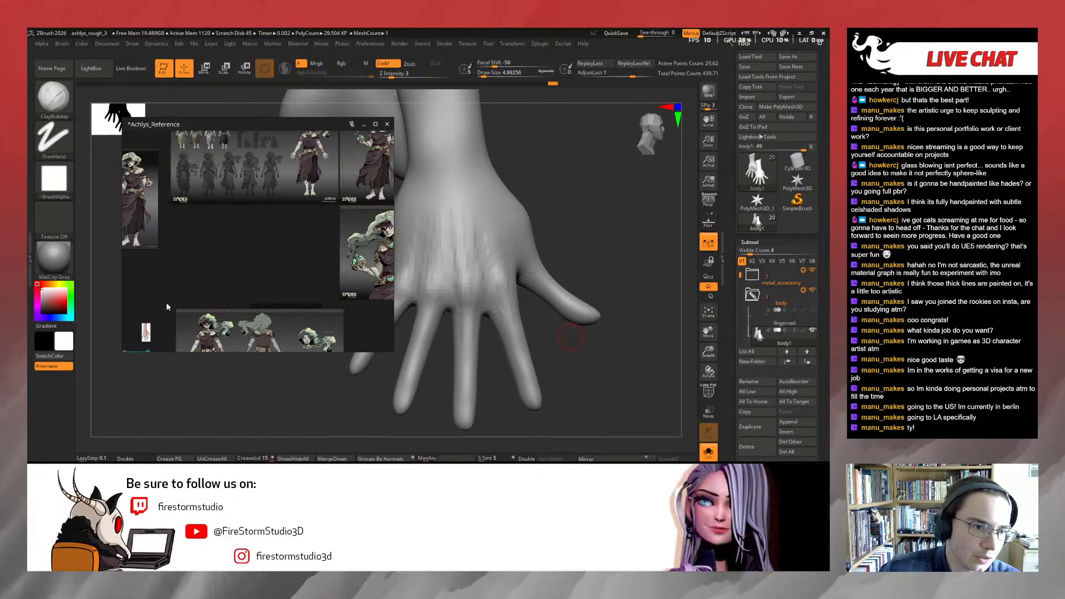
{"action": "left_click_drag", "start_coordinate": [211, 319], "coordinate": [207, 215]}
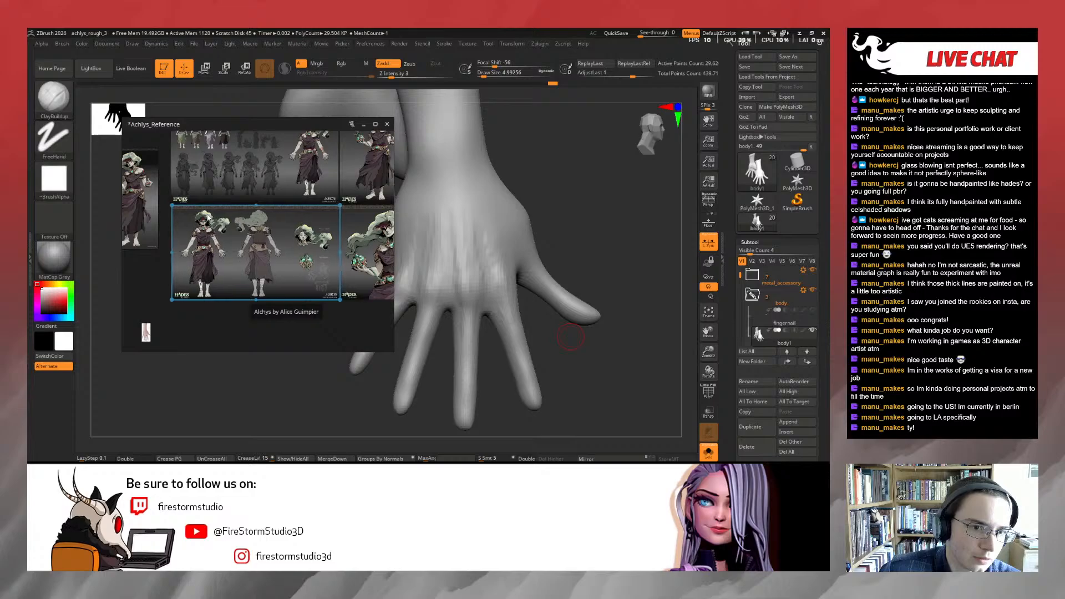
Place the cropped hand photo on the turnaround sheet directly beside the character's clawed hand
{"action": "left_click_drag", "start_coordinate": [146, 332], "coordinate": [278, 250]}
{"action": "scroll", "coordinate": [284, 250], "scroll_direction": "up", "scroll_amount": 10}
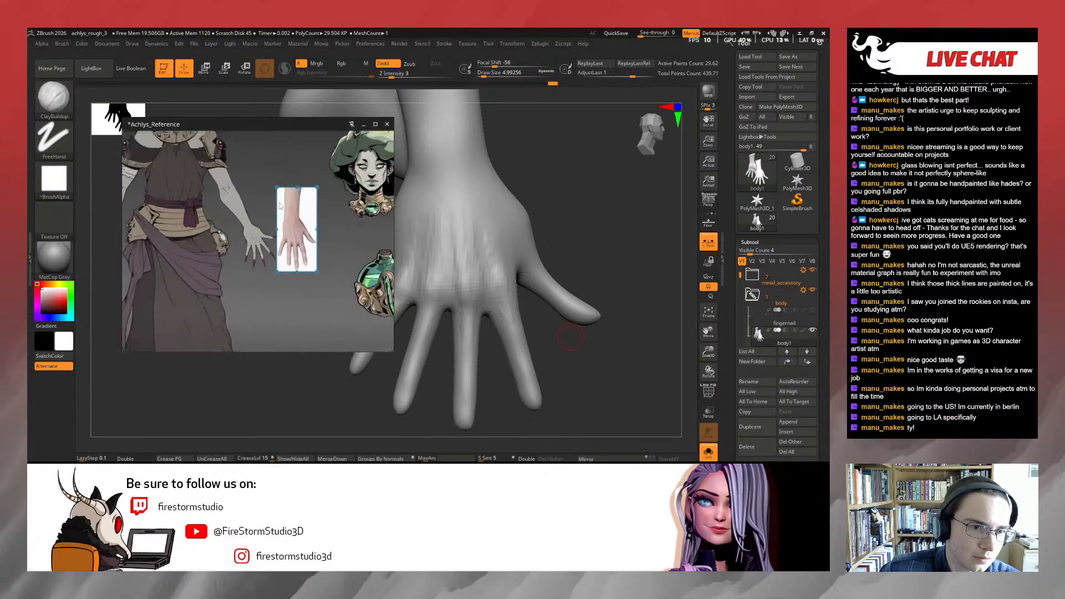
{"action": "left_click_drag", "start_coordinate": [296, 234], "coordinate": [306, 232]}
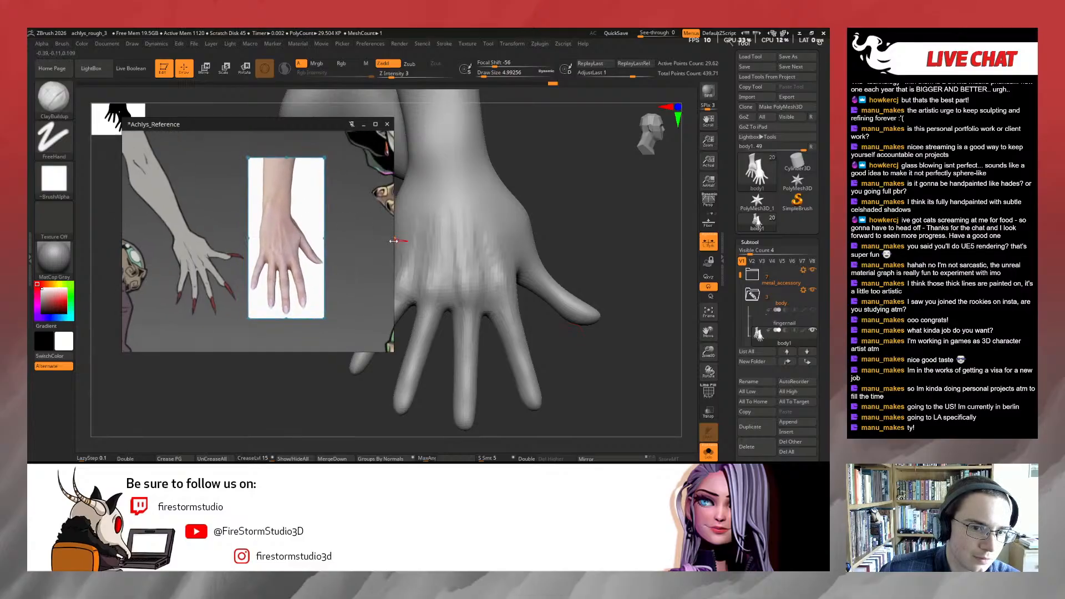
Narrow the reference window to just the drawn hand and the photo, and move it clear of the sculpted hand
{"action": "left_click_drag", "start_coordinate": [394, 239], "coordinate": [340, 242]}
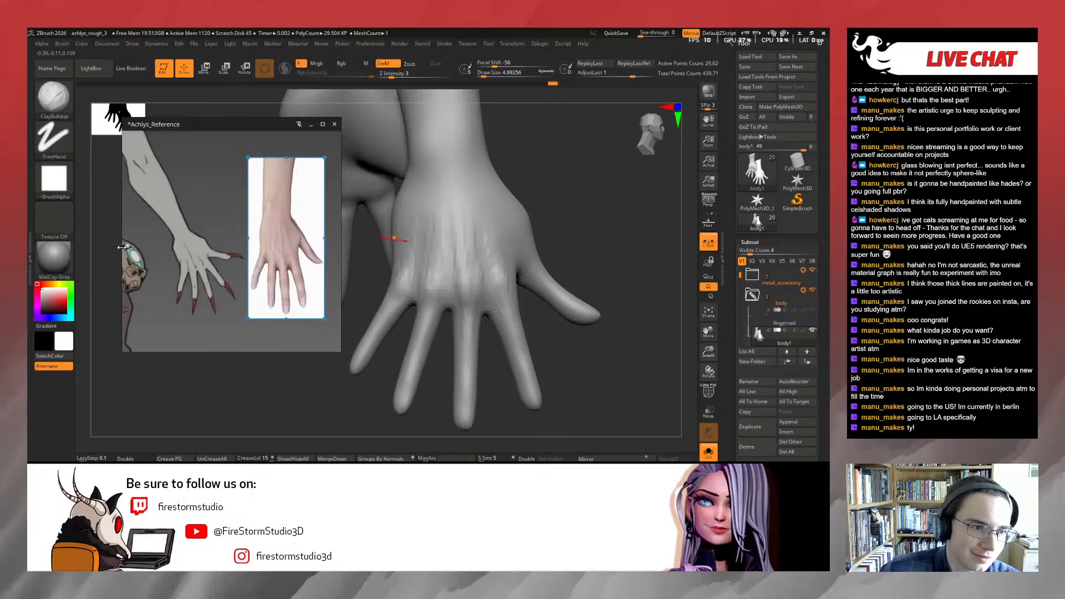
{"action": "left_click_drag", "start_coordinate": [122, 247], "coordinate": [157, 247]}
{"action": "left_click_drag", "start_coordinate": [236, 124], "coordinate": [168, 127]}
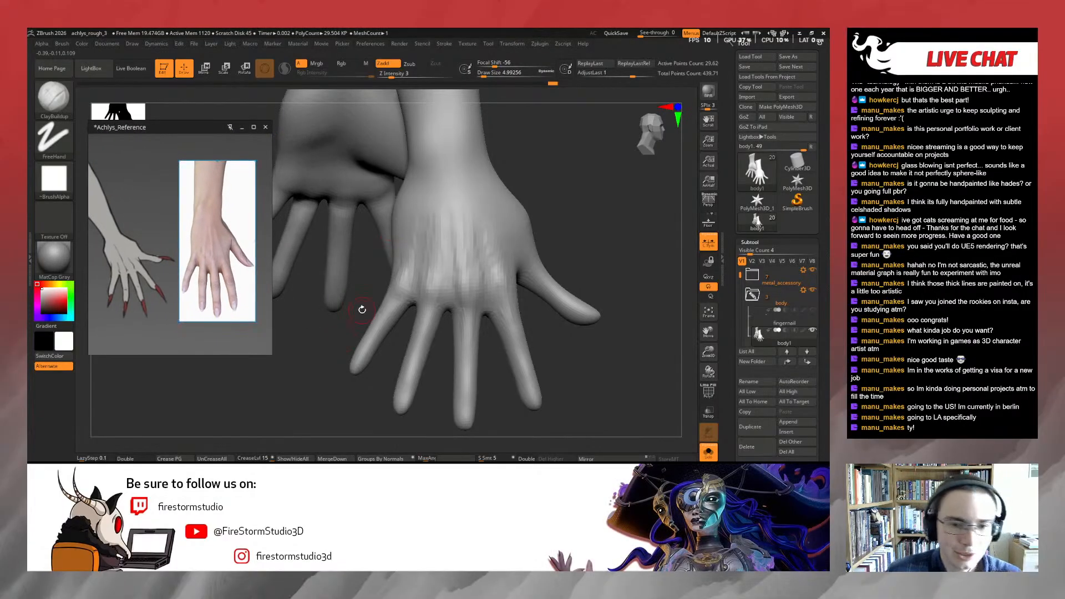
Switch to the Move brush and set its draw size to about 14.2 for reshaping the little finger
{"action": "left_click_drag", "start_coordinate": [565, 207], "coordinate": [561, 236]}
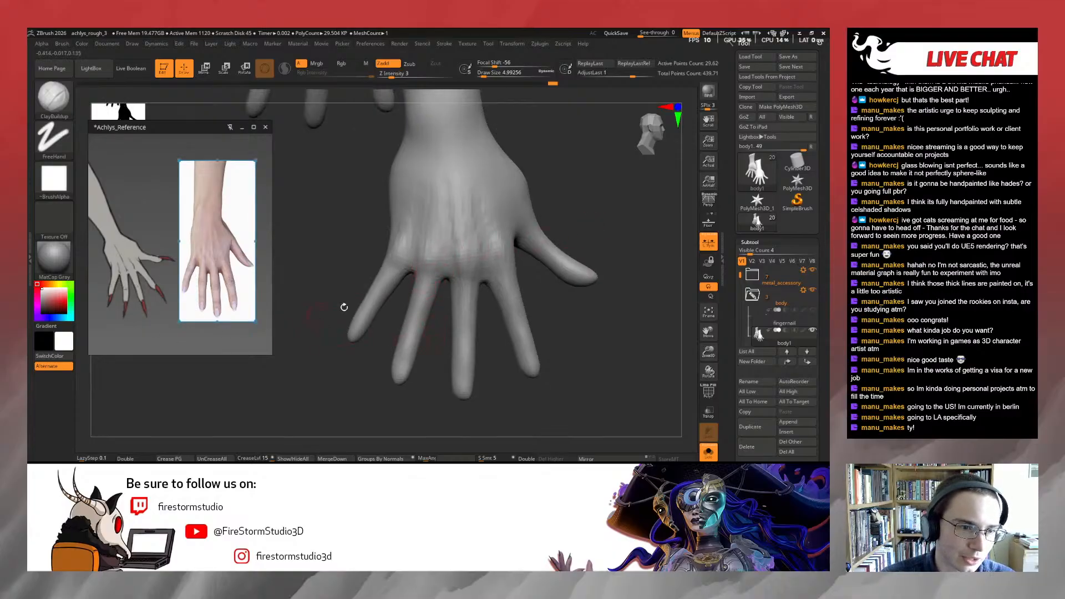
{"action": "mouse_move", "coordinate": [435, 360]}
{"action": "left_mouse_down"}
{"action": "mouse_move", "coordinate": [438, 381]}
{"action": "mouse_move", "coordinate": [397, 312]}
{"action": "mouse_move", "coordinate": [410, 290]}
{"action": "left_mouse_up"}
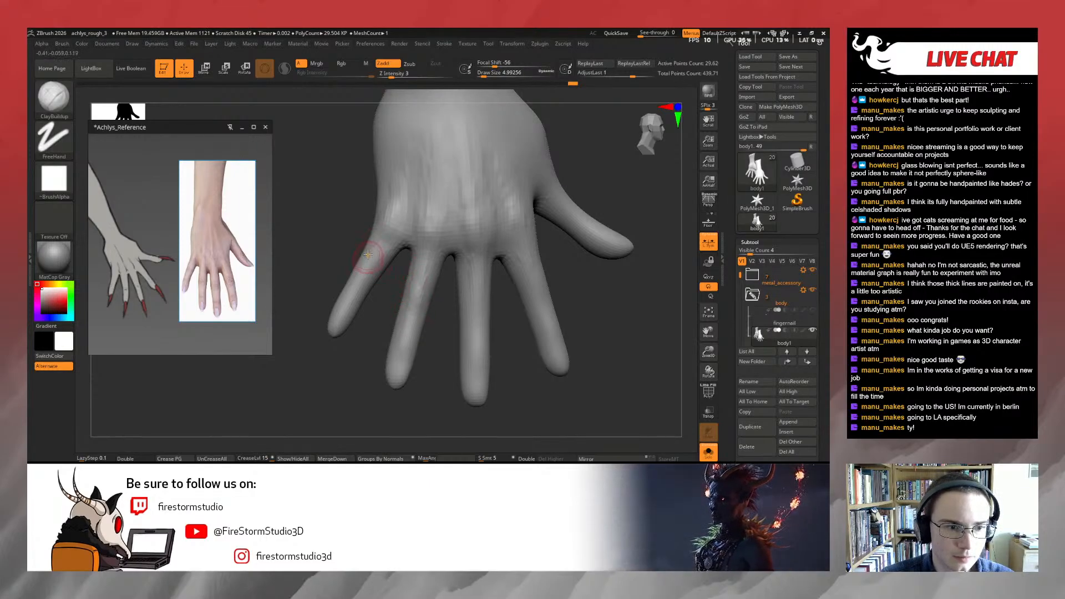
{"action": "key", "text": "b"}
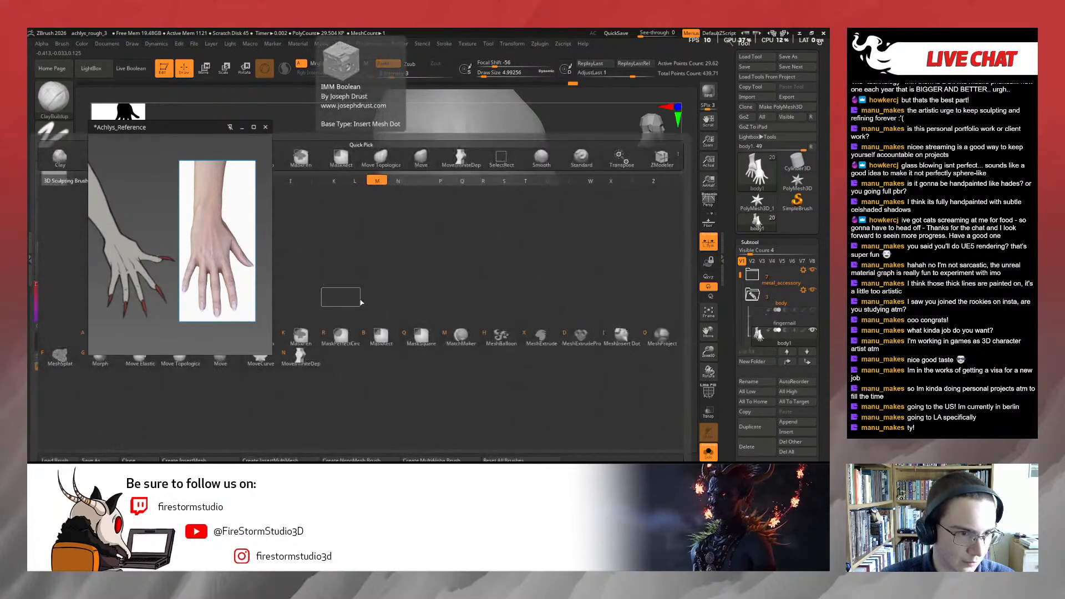
{"action": "key", "text": "m"}
{"action": "key", "text": "v"}
{"action": "key", "text": "s"}
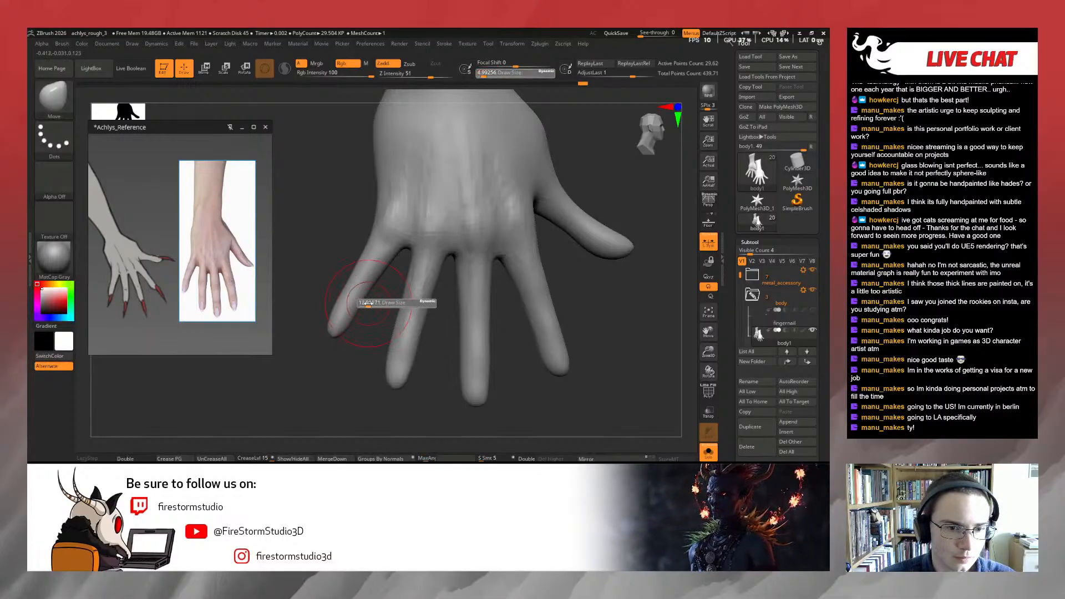
{"action": "left_click_drag", "start_coordinate": [349, 291], "coordinate": [349, 291]}
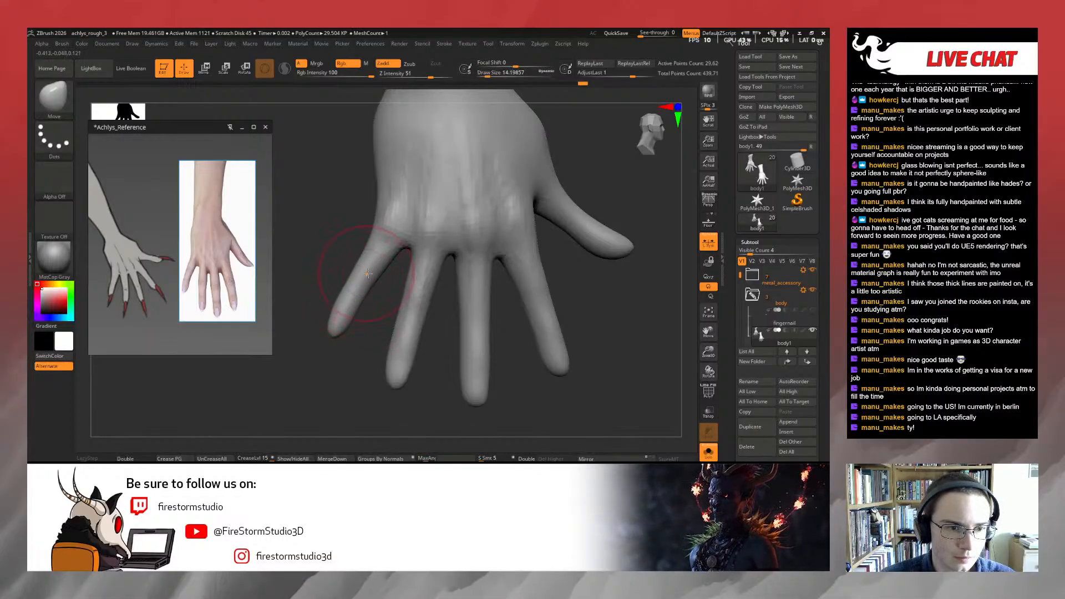
Reshape the little finger with the Move brush, using draw sizes of about 20 and 12.9
{"action": "key", "text": "s"}
{"action": "left_click_drag", "start_coordinate": [408, 234], "coordinate": [408, 245]}
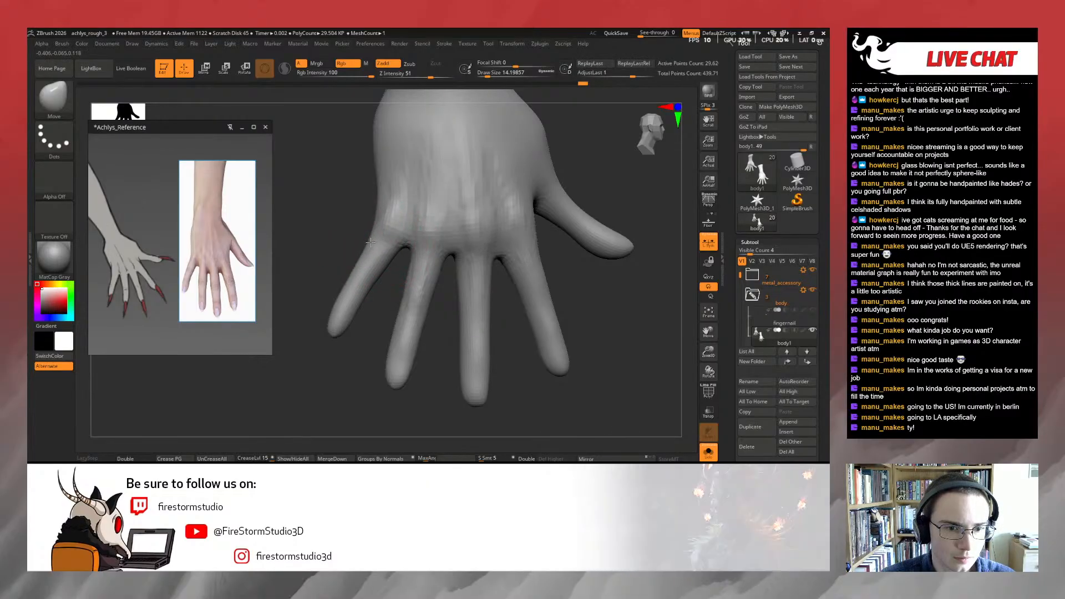
{"action": "key", "text": "s"}
{"action": "left_click_drag", "start_coordinate": [366, 274], "coordinate": [365, 273]}
{"action": "left_click_drag", "start_coordinate": [339, 325], "coordinate": [341, 326]}
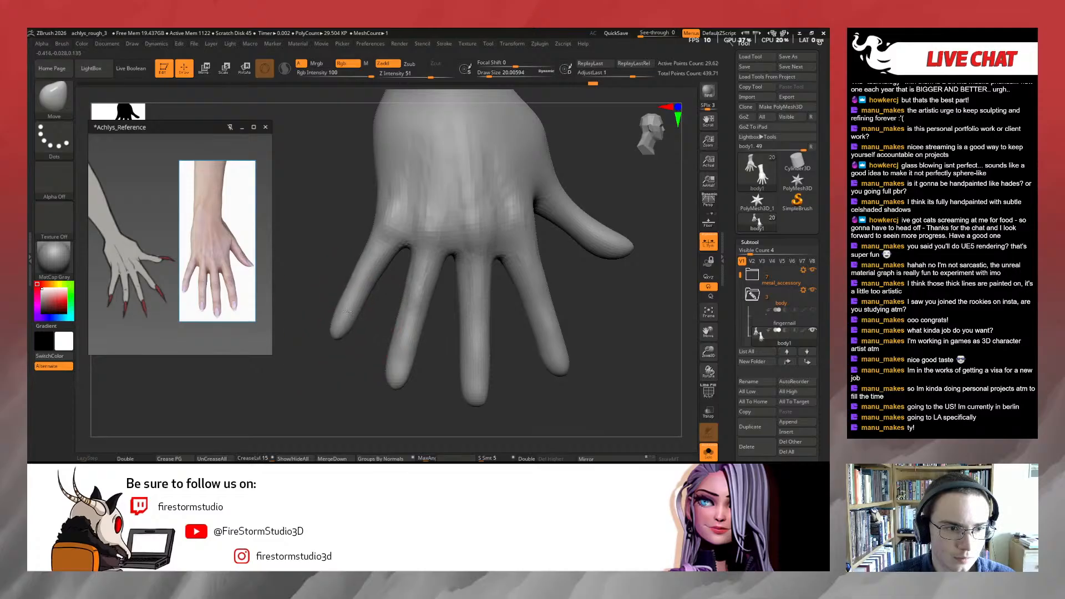
{"action": "key", "text": "s"}
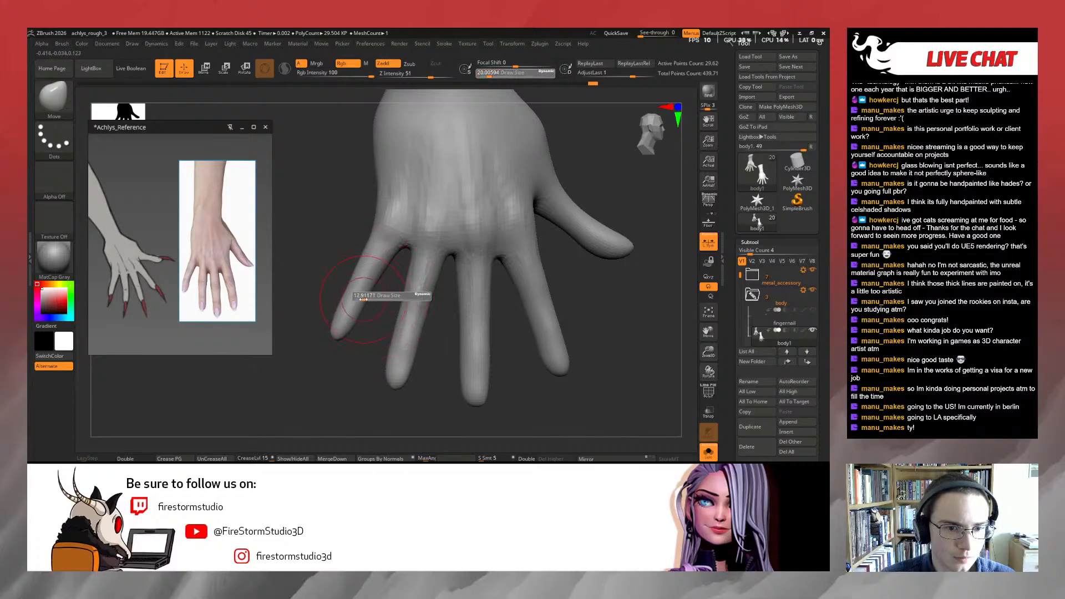
{"action": "left_click", "coordinate": [364, 299]}
{"action": "left_click_drag", "start_coordinate": [366, 276], "coordinate": [368, 276]}
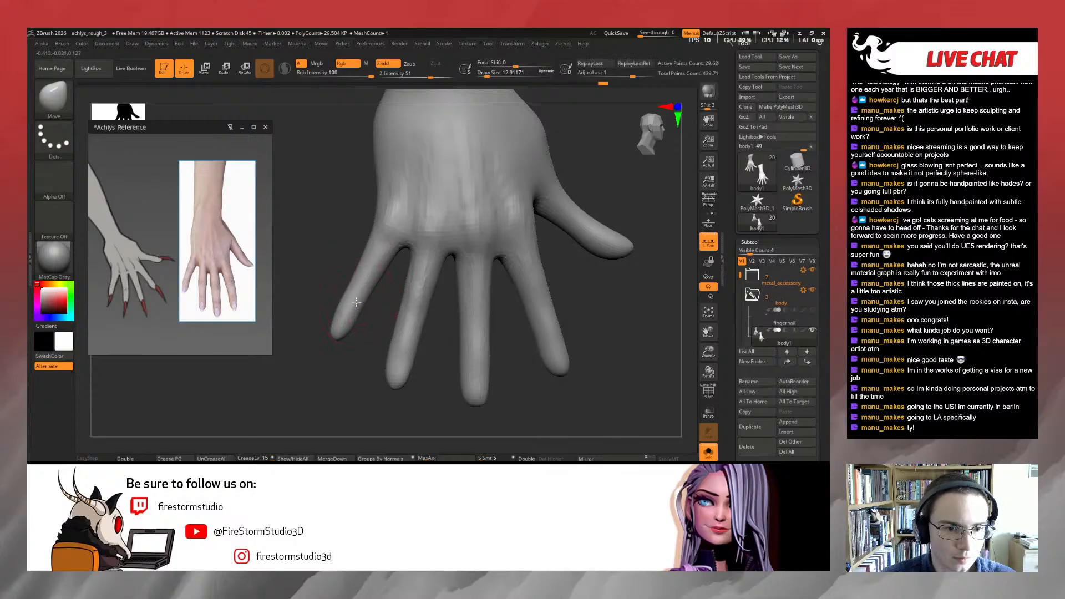
{"action": "left_click_drag", "start_coordinate": [357, 349], "coordinate": [341, 333]}
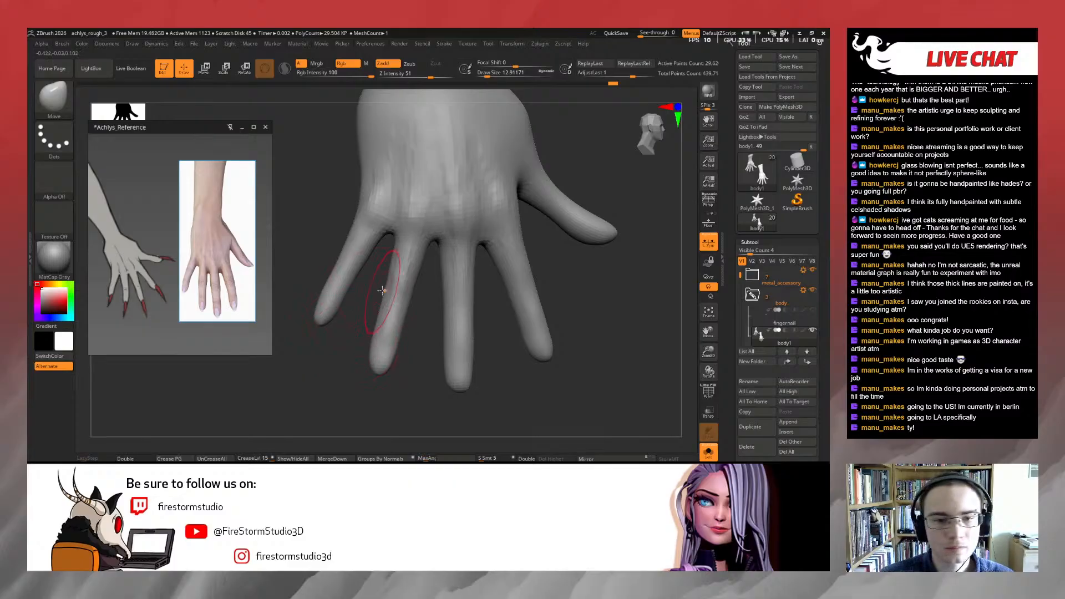
Switch to the ClayBuildup brush and build up the middle joint of the ring finger at a draw size of about 5
{"action": "key", "text": "shift"}
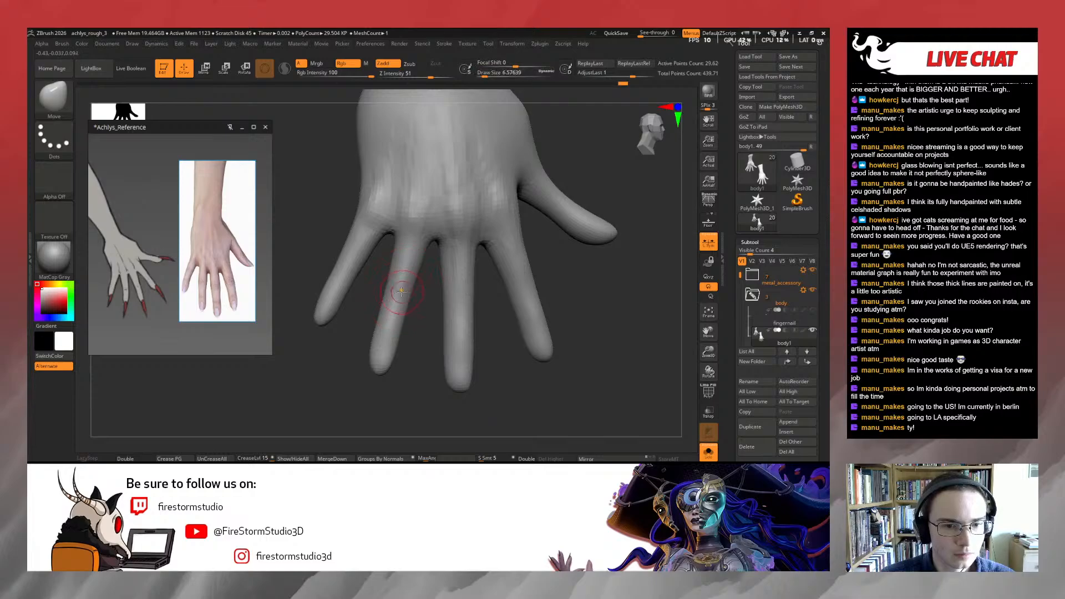
{"action": "key", "text": "b"}
{"action": "key", "text": "c"}
{"action": "key", "text": "b"}
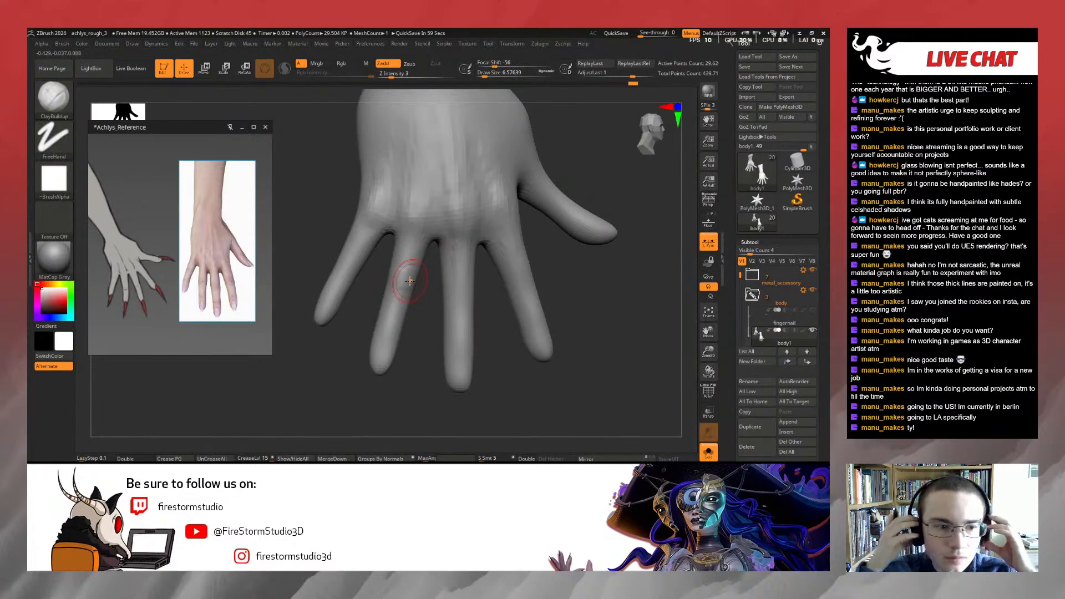
{"action": "left_click_drag", "start_coordinate": [432, 259], "coordinate": [429, 265]}
{"action": "key", "text": "s"}
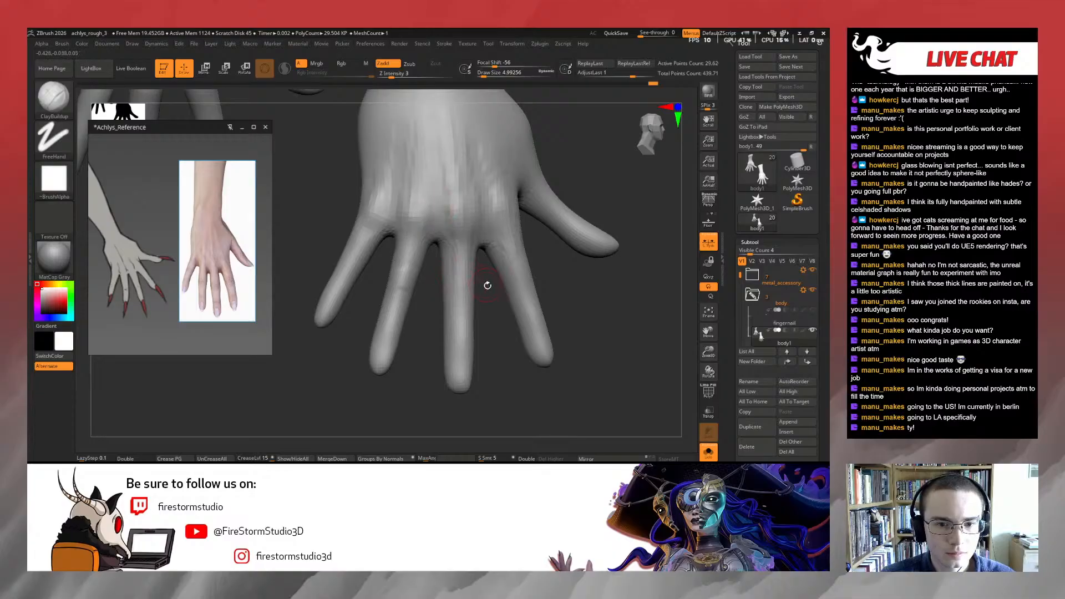
Build up the joints on the back of the index finger with ClayBuildup at a draw size of about 6.6, and smooth them
{"action": "key", "text": "s"}
{"action": "mouse_move", "coordinate": [487, 285]}
{"action": "left_mouse_down"}
{"action": "mouse_move", "coordinate": [483, 293]}
{"action": "mouse_move", "coordinate": [489, 278]}
{"action": "left_mouse_up"}
{"action": "key", "text": "s"}
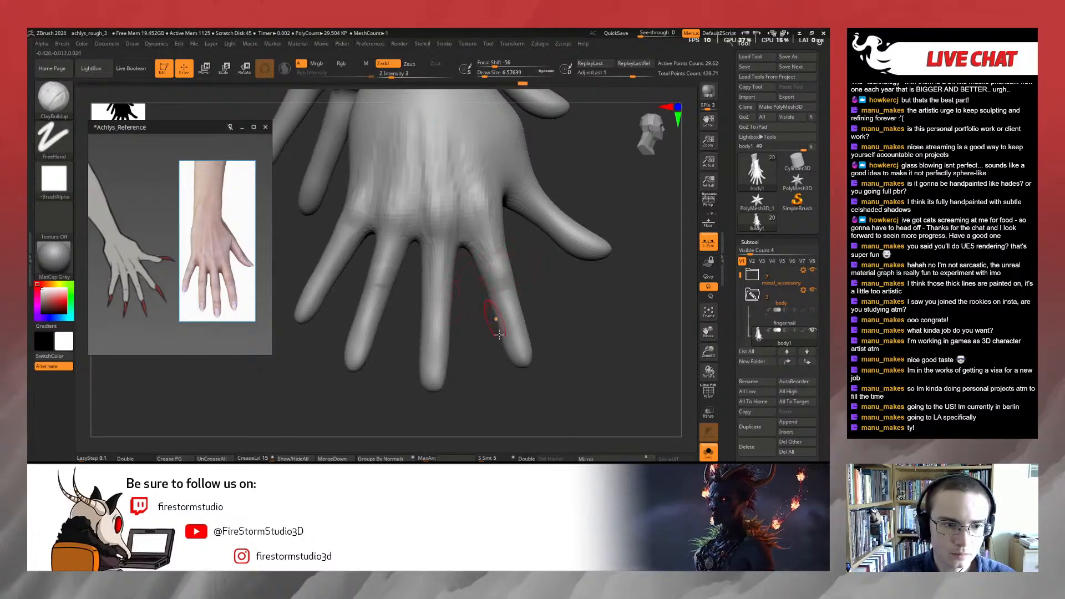
{"action": "left_click_drag", "start_coordinate": [506, 343], "coordinate": [481, 361]}
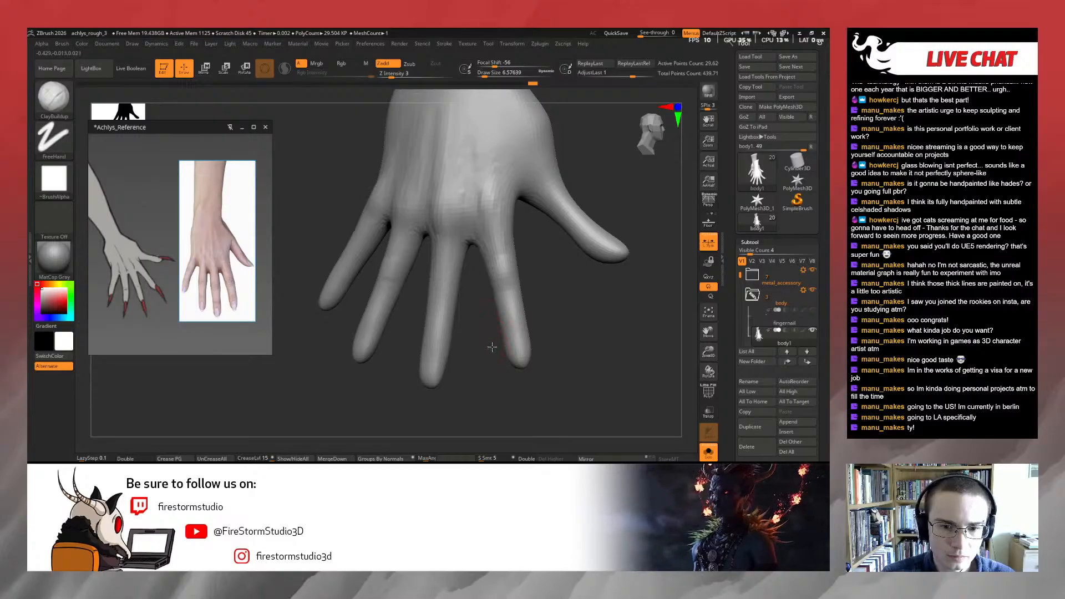
{"action": "left_click_drag", "start_coordinate": [492, 346], "coordinate": [510, 315]}
{"action": "key", "text": "shift"}
{"action": "mouse_move", "coordinate": [520, 354]}
{"action": "left_mouse_down"}
{"action": "mouse_move", "coordinate": [540, 322]}
{"action": "mouse_move", "coordinate": [513, 324]}
{"action": "mouse_move", "coordinate": [517, 335]}
{"action": "left_mouse_up"}
{"action": "key", "text": "shift"}
Smooth the back of the hand, and build up the middle finger's joint with ClayBuildup at a draw size of about 5
{"action": "key", "text": "s"}
{"action": "left_click_drag", "start_coordinate": [498, 261], "coordinate": [470, 173], "text": "shift"}
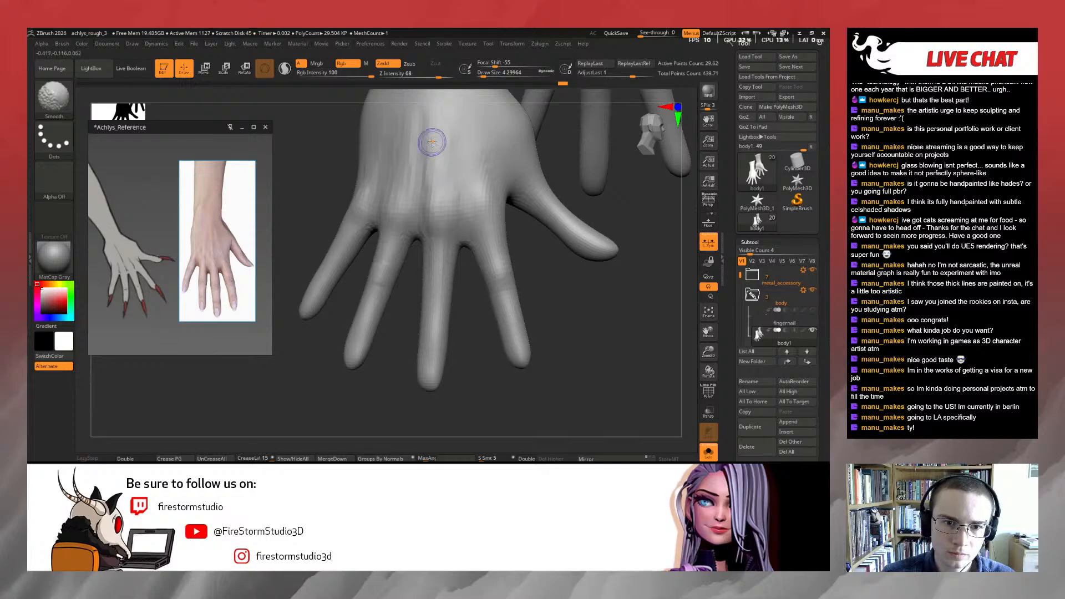
{"action": "left_click_drag", "start_coordinate": [444, 264], "coordinate": [447, 273], "text": "shift"}
{"action": "mouse_move", "coordinate": [462, 301]}
{"action": "left_mouse_down"}
{"action": "mouse_move", "coordinate": [472, 304]}
{"action": "mouse_move", "coordinate": [455, 302]}
{"action": "left_mouse_up"}
{"action": "key", "text": "s"}
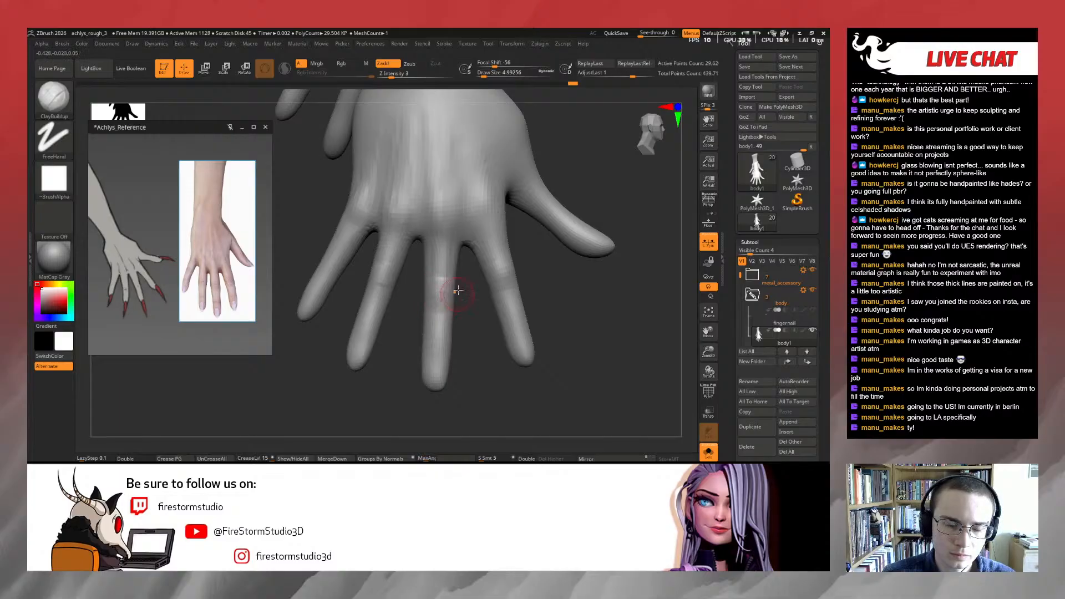
{"action": "key", "text": "shift"}
{"action": "left_click_drag", "start_coordinate": [438, 332], "coordinate": [439, 339], "text": "shift"}
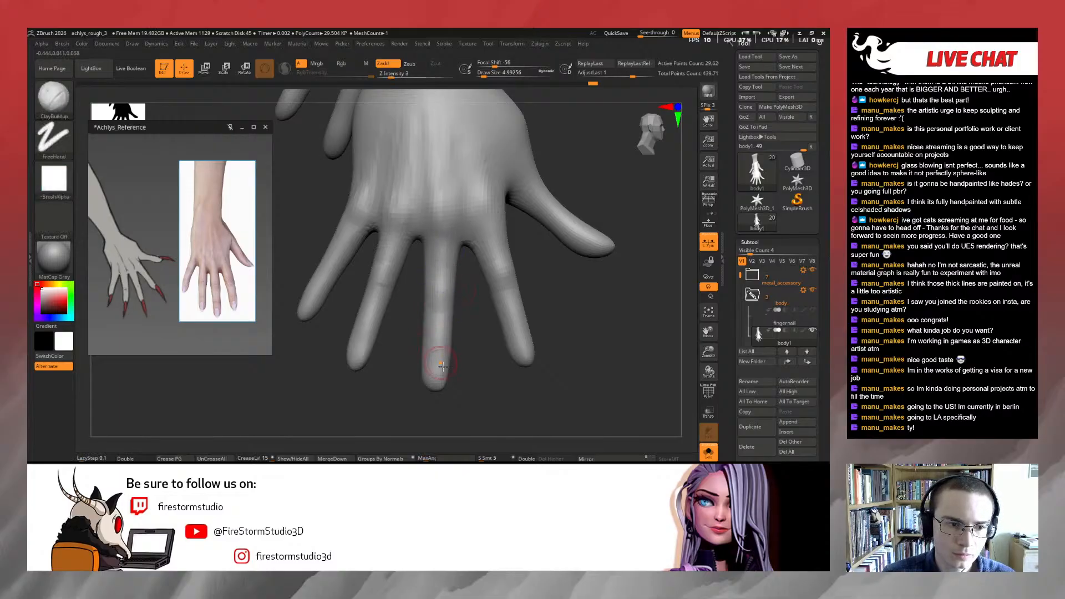
Refine and smooth the palm side of the middle finger at a draw size of about 5
{"action": "left_click_drag", "start_coordinate": [398, 385], "coordinate": [434, 316]}
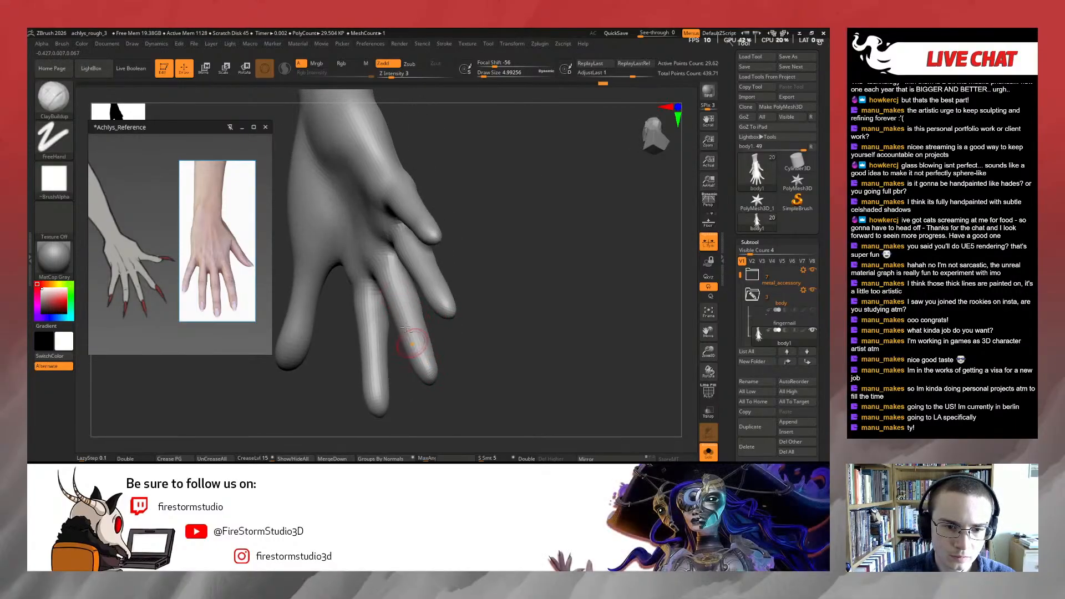
{"action": "left_click_drag", "start_coordinate": [432, 368], "coordinate": [410, 288]}
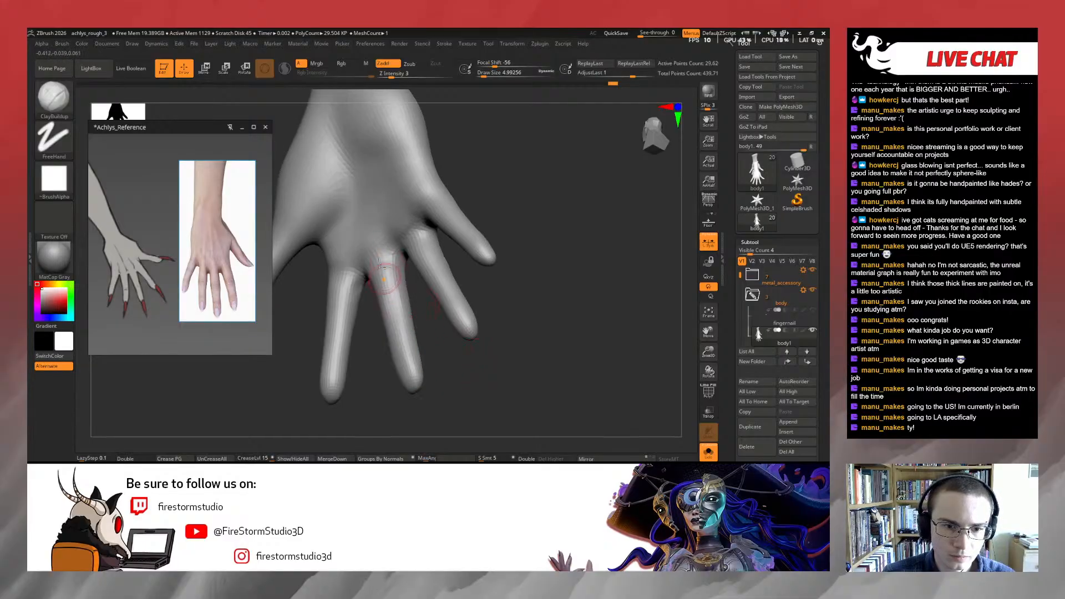
{"action": "mouse_move", "coordinate": [407, 360]}
{"action": "left_mouse_down"}
{"action": "mouse_move", "coordinate": [440, 366]}
{"action": "mouse_move", "coordinate": [388, 278]}
{"action": "left_mouse_up"}
{"action": "key", "text": "shift"}
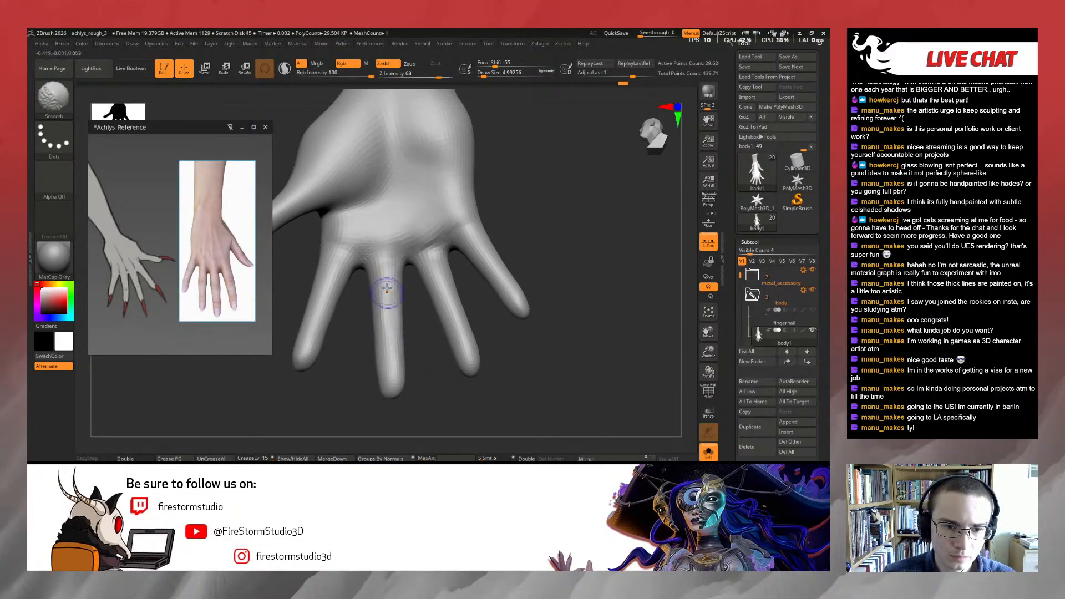
{"action": "mouse_move", "coordinate": [428, 356]}
{"action": "left_mouse_down"}
{"action": "mouse_move", "coordinate": [376, 380]}
{"action": "mouse_move", "coordinate": [390, 372]}
{"action": "left_mouse_up"}
{"action": "key", "text": "shift"}
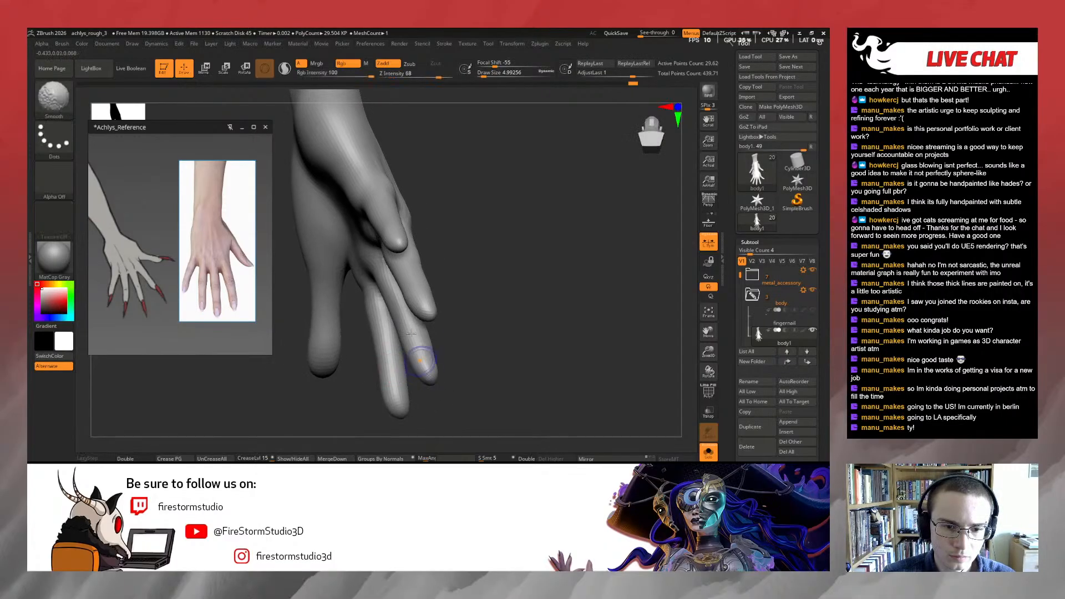
{"action": "left_click_drag", "start_coordinate": [452, 351], "coordinate": [394, 352]}
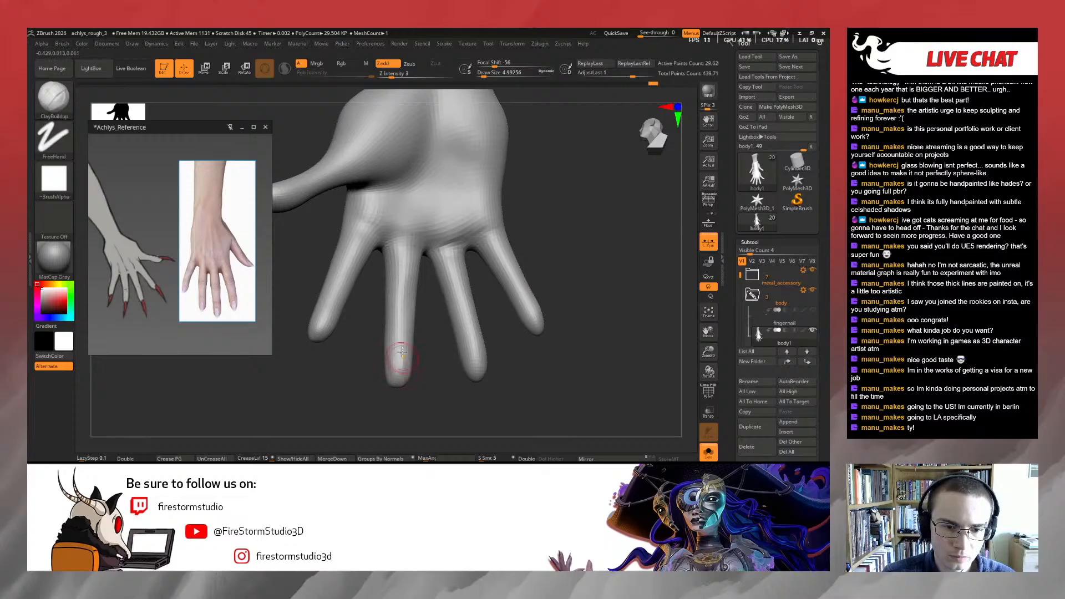
Build up the fleshy pads along the palm side of the middle finger with ClayBuildup, and smooth the transitions between them
{"action": "left_click_drag", "start_coordinate": [416, 369], "coordinate": [403, 341]}
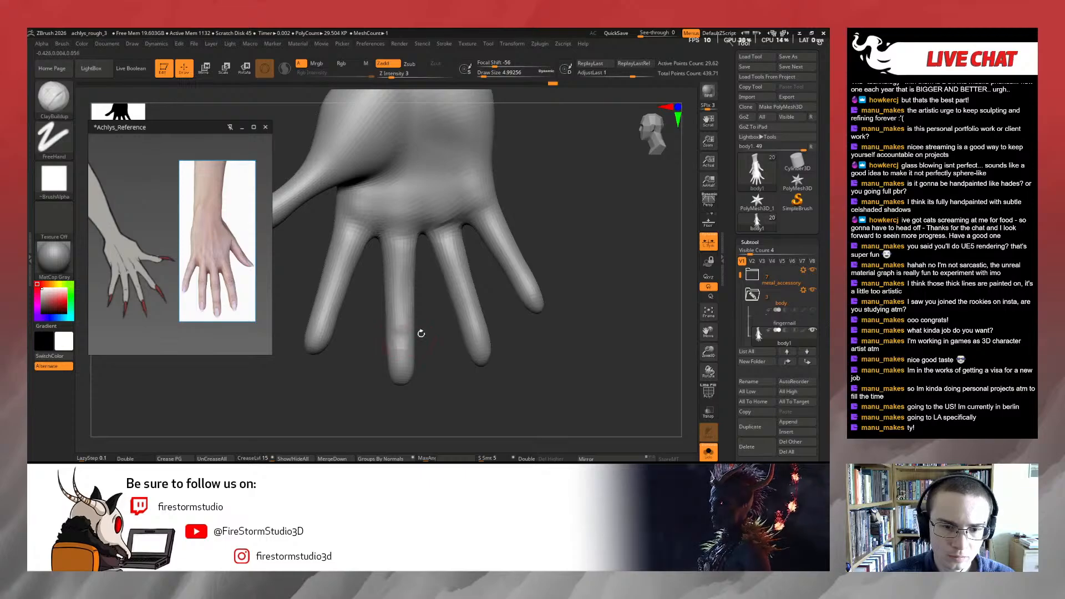
{"action": "mouse_move", "coordinate": [392, 280]}
{"action": "left_mouse_down"}
{"action": "mouse_move", "coordinate": [424, 296]}
{"action": "mouse_move", "coordinate": [396, 298]}
{"action": "left_mouse_up"}
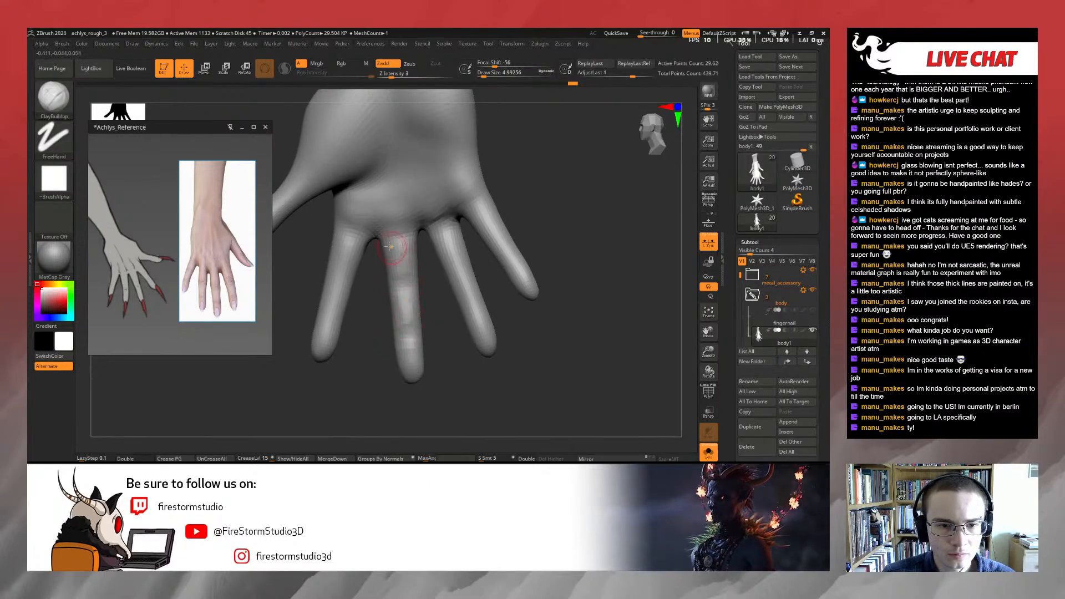
{"action": "key", "text": "shift"}
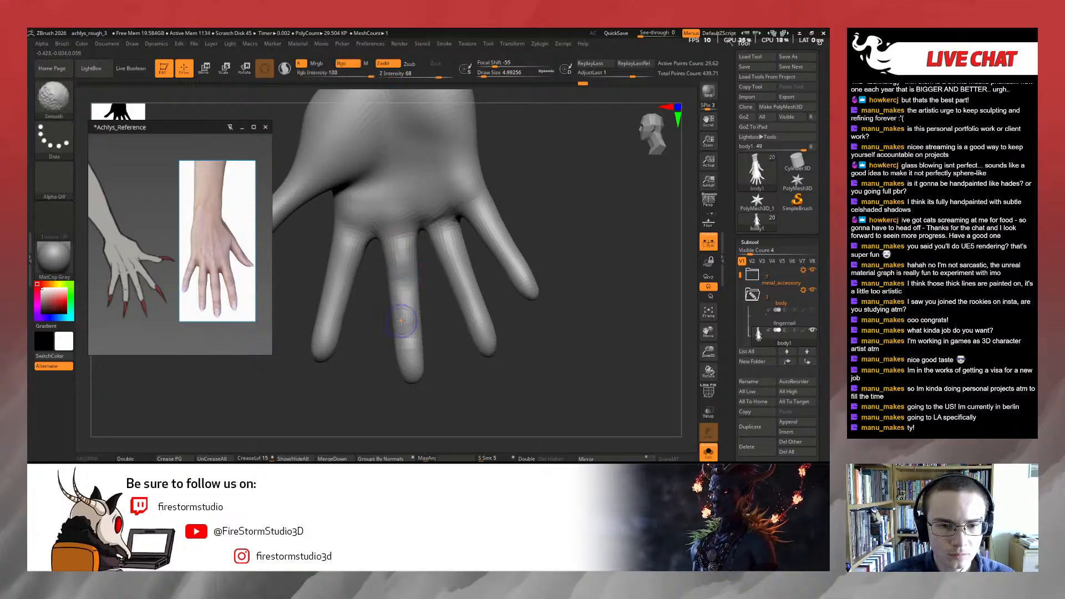
{"action": "mouse_move", "coordinate": [431, 276]}
{"action": "left_mouse_down"}
{"action": "mouse_move", "coordinate": [350, 299]}
{"action": "mouse_move", "coordinate": [421, 332]}
{"action": "mouse_move", "coordinate": [451, 324]}
{"action": "mouse_move", "coordinate": [439, 270]}
{"action": "mouse_move", "coordinate": [432, 317]}
{"action": "mouse_move", "coordinate": [429, 269]}
{"action": "left_mouse_up"}
{"action": "key", "text": "shift"}
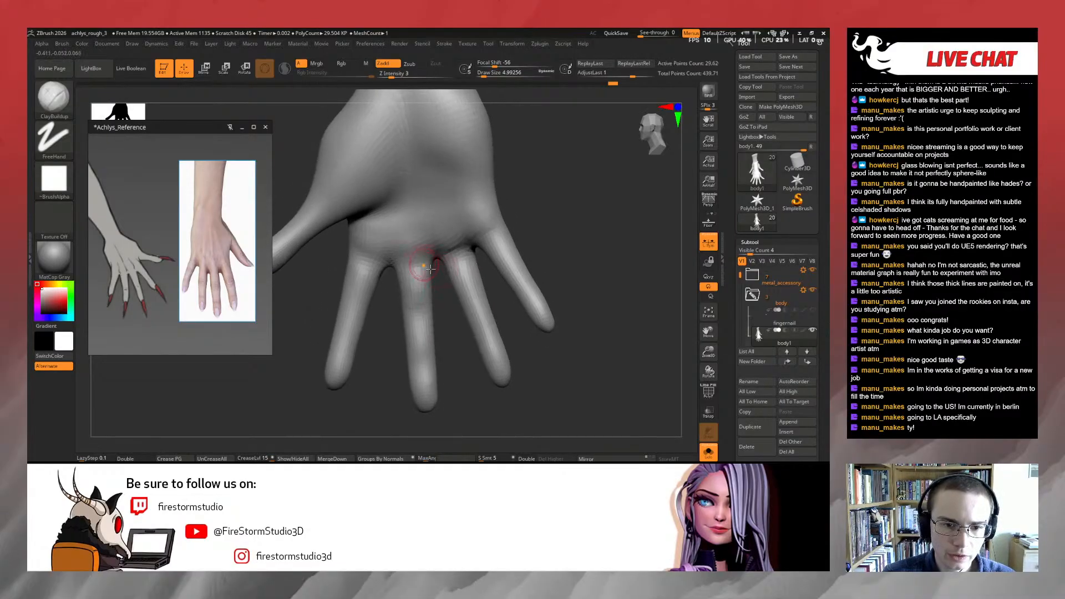
Switch to the Move brush and adjust the little finger's profile from the side, finishing with a draw size of about 11.7
{"action": "left_click_drag", "start_coordinate": [396, 320], "coordinate": [555, 262]}
{"action": "key", "text": "b"}
{"action": "key", "text": "m"}
{"action": "key", "text": "v"}
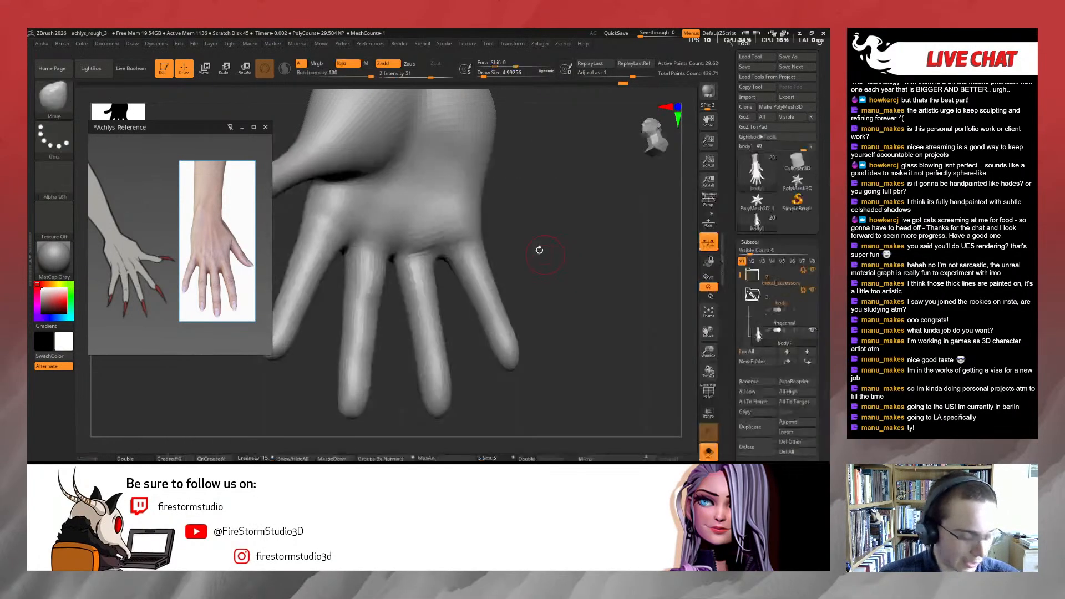
{"action": "key", "text": "s"}
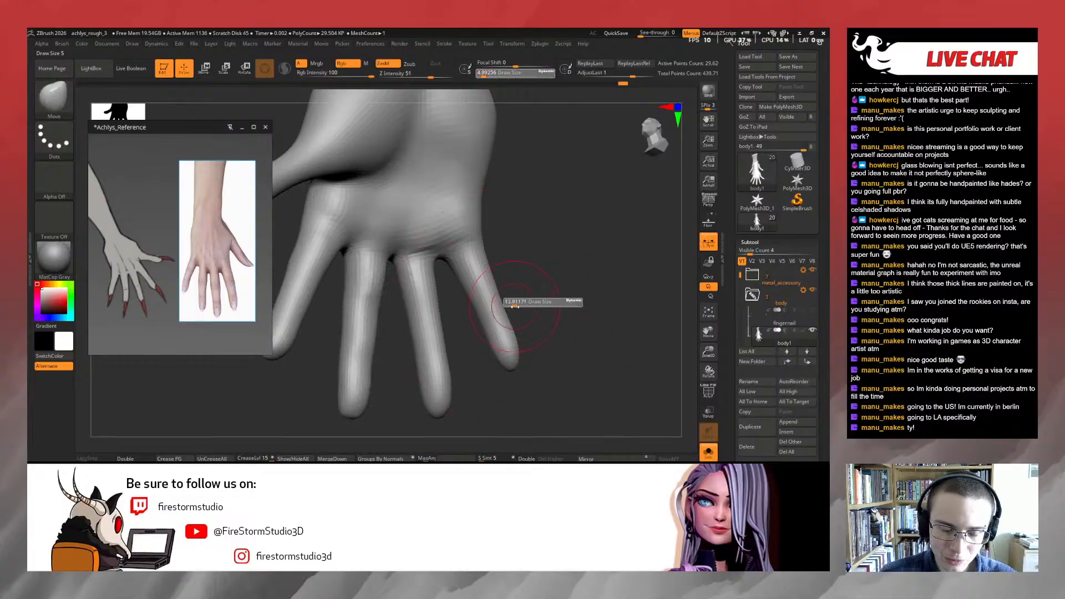
{"action": "mouse_move", "coordinate": [515, 306]}
{"action": "left_mouse_down"}
{"action": "mouse_move", "coordinate": [518, 333]}
{"action": "mouse_move", "coordinate": [472, 357]}
{"action": "mouse_move", "coordinate": [548, 274]}
{"action": "mouse_move", "coordinate": [544, 248]}
{"action": "left_mouse_up"}
{"action": "key", "text": "s"}
{"action": "key", "text": "s"}
{"action": "left_click_drag", "start_coordinate": [479, 259], "coordinate": [490, 258]}
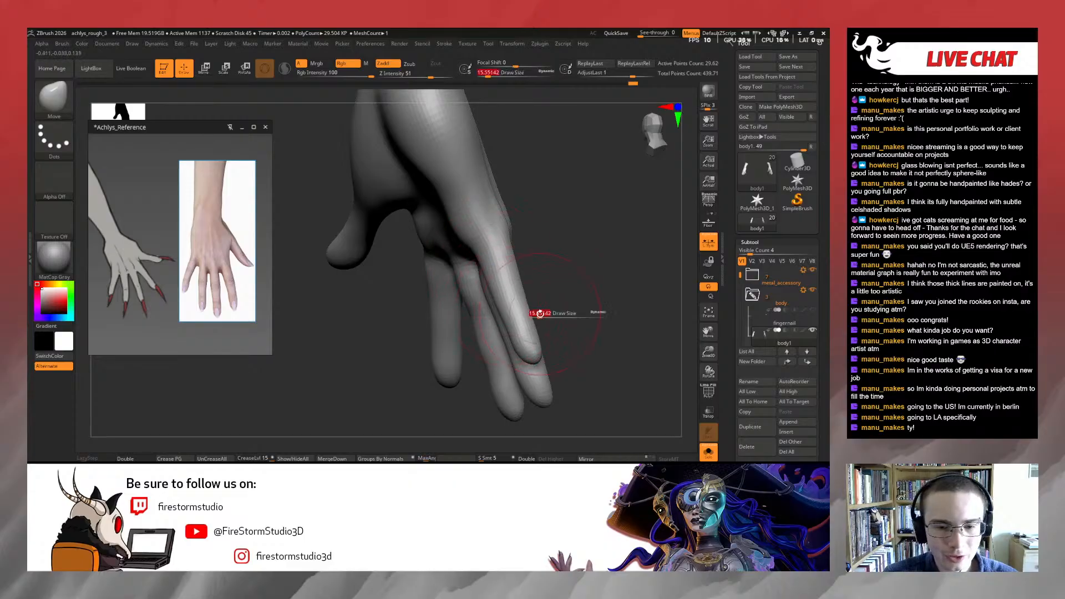
{"action": "left_click_drag", "start_coordinate": [539, 313], "coordinate": [510, 329]}
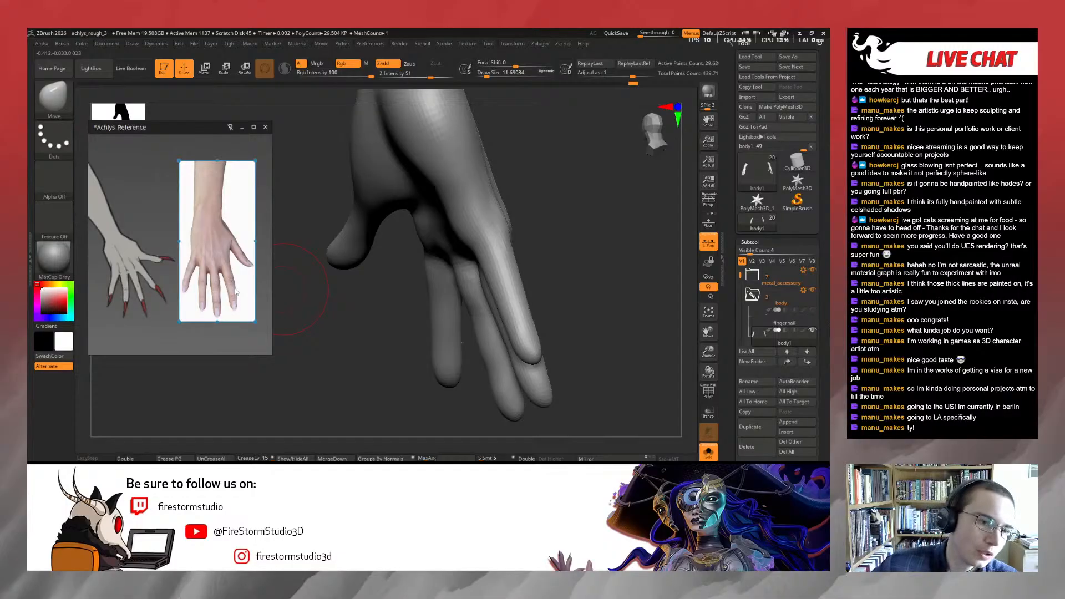
Examine the pale, dark-nailed hand of the lyre-playing character on the reference board for finger shape and line detail
{"action": "scroll", "coordinate": [236, 293], "scroll_direction": "down", "scroll_amount": 6}
{"action": "middle_click_drag", "start_coordinate": [238, 299], "coordinate": [499, 261]}
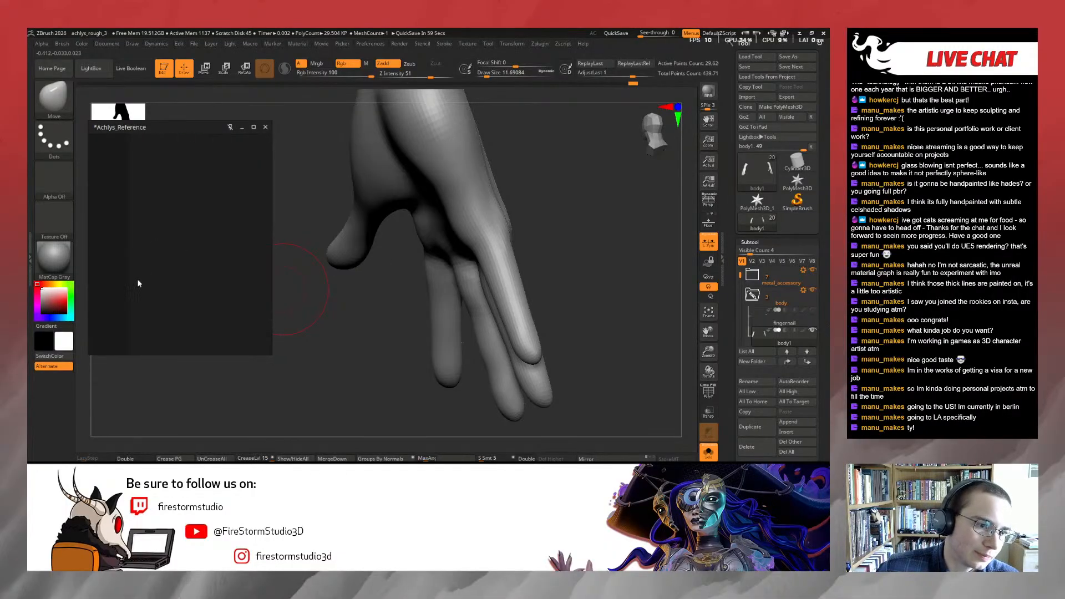
{"action": "scroll", "coordinate": [139, 284], "scroll_direction": "down", "scroll_amount": 8}
{"action": "scroll", "coordinate": [183, 276], "scroll_direction": "up", "scroll_amount": 8}
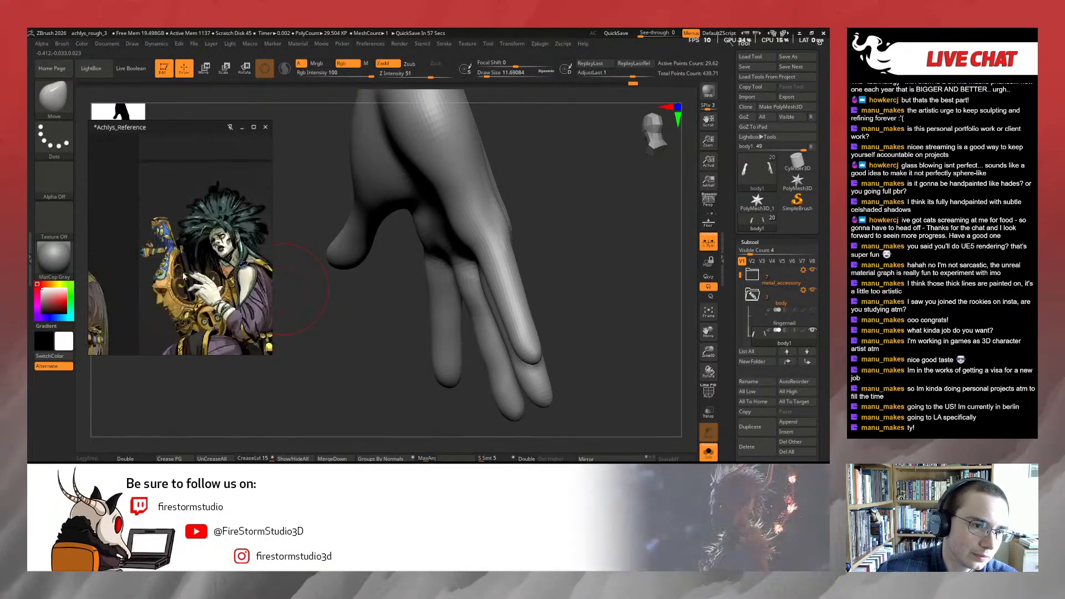
{"action": "scroll", "coordinate": [183, 275], "scroll_direction": "up", "scroll_amount": 8}
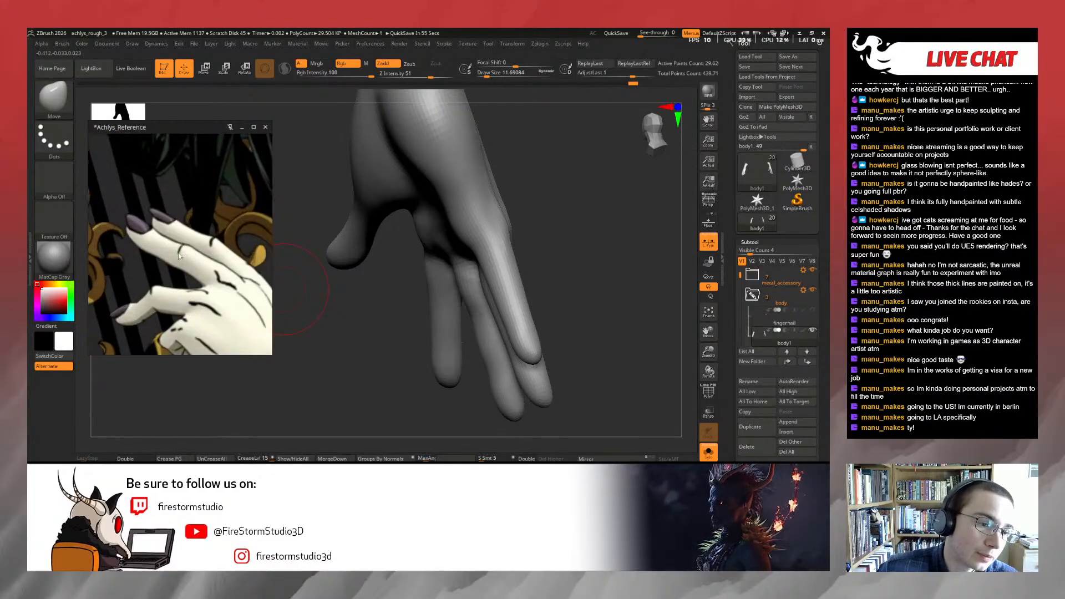
{"action": "scroll", "coordinate": [152, 247], "scroll_direction": "down", "scroll_amount": 5}
{"action": "scroll", "coordinate": [152, 250], "scroll_direction": "up", "scroll_amount": 6}
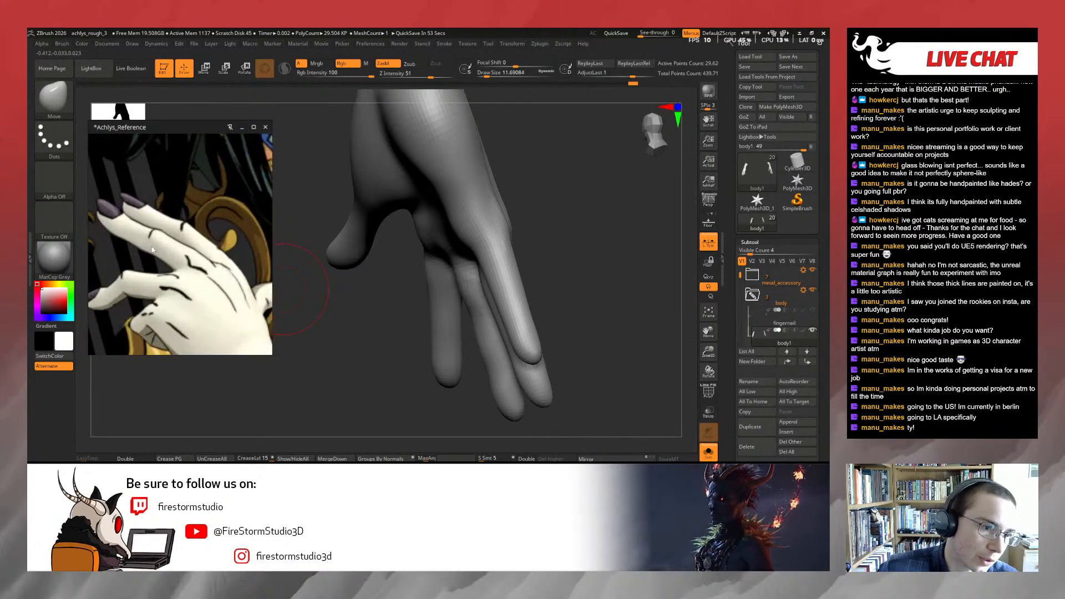
{"action": "middle_click_drag", "start_coordinate": [152, 250], "coordinate": [180, 245]}
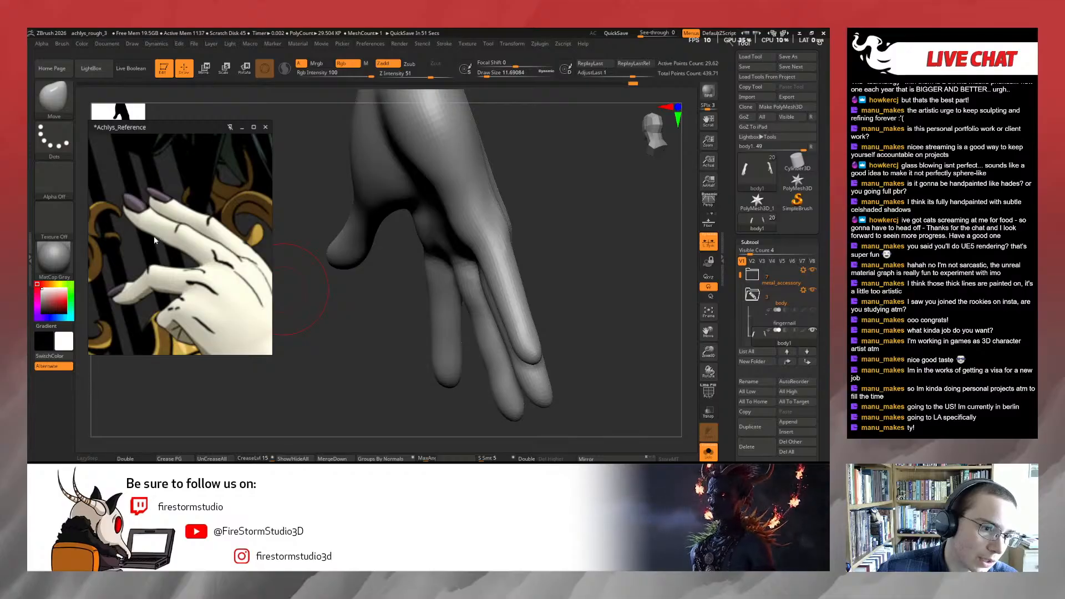
Compare how hands are drawn on the red-clad Hades turnaround sheet and in the lyre player artwork
{"action": "scroll", "coordinate": [154, 239], "scroll_direction": "down", "scroll_amount": 6}
{"action": "scroll", "coordinate": [242, 254], "scroll_direction": "up", "scroll_amount": 4}
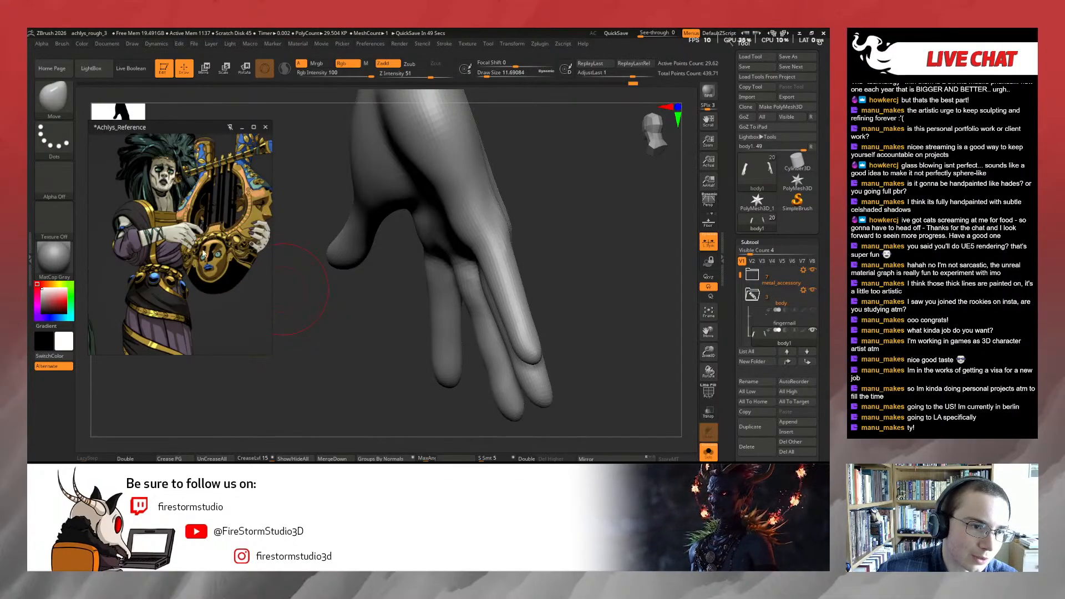
{"action": "scroll", "coordinate": [189, 266], "scroll_direction": "down", "scroll_amount": 5}
{"action": "scroll", "coordinate": [195, 250], "scroll_direction": "up", "scroll_amount": 7}
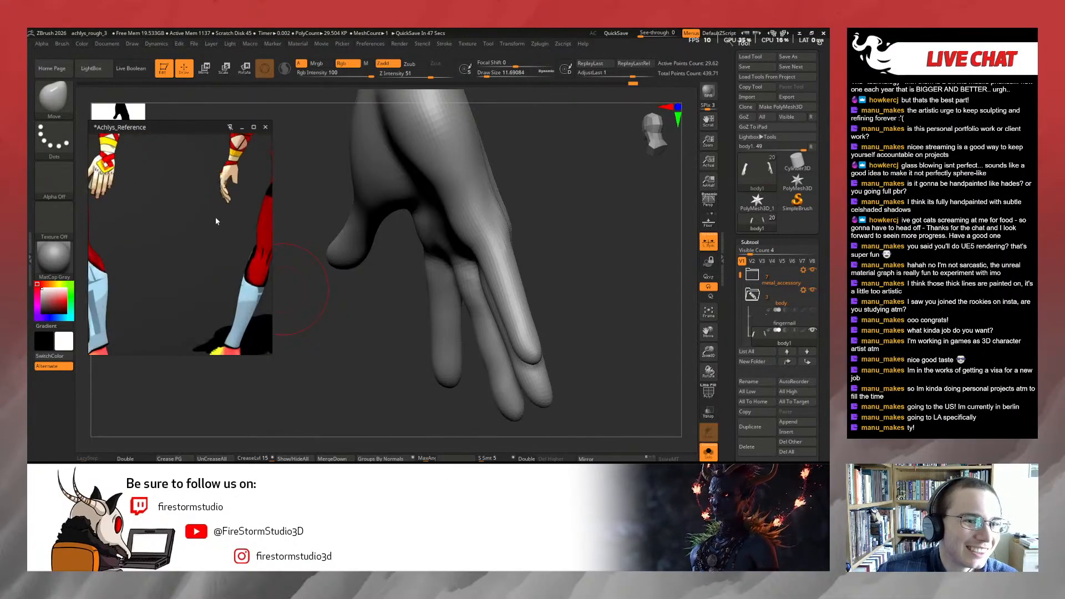
{"action": "scroll", "coordinate": [215, 218], "scroll_direction": "down", "scroll_amount": 5}
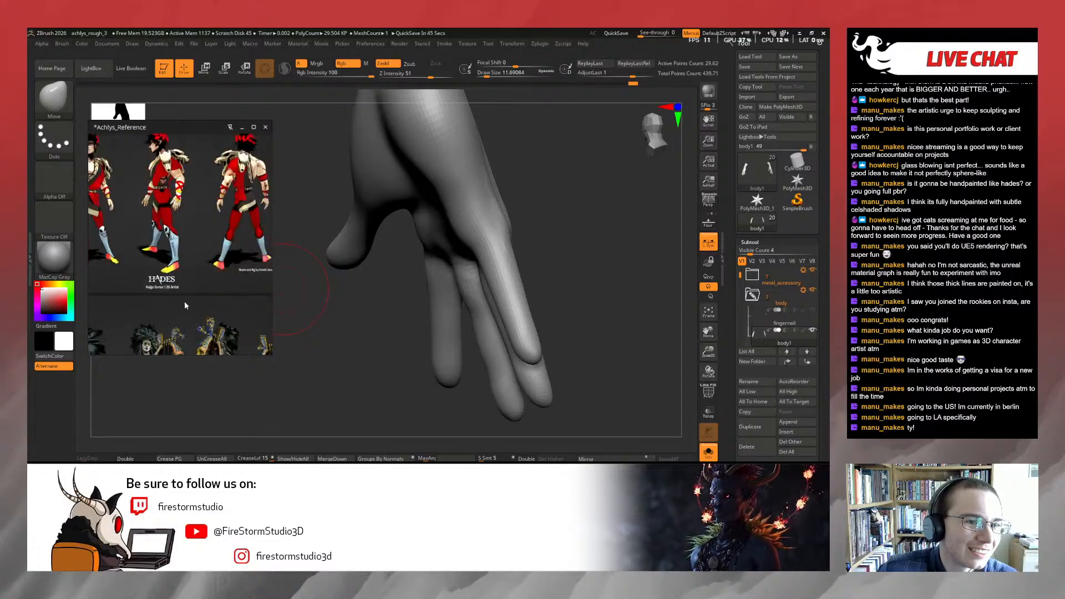
{"action": "middle_click_drag", "start_coordinate": [143, 345], "coordinate": [208, 240]}
{"action": "middle_click_drag", "start_coordinate": [129, 268], "coordinate": [189, 239]}
{"action": "scroll", "coordinate": [189, 241], "scroll_direction": "up", "scroll_amount": 3}
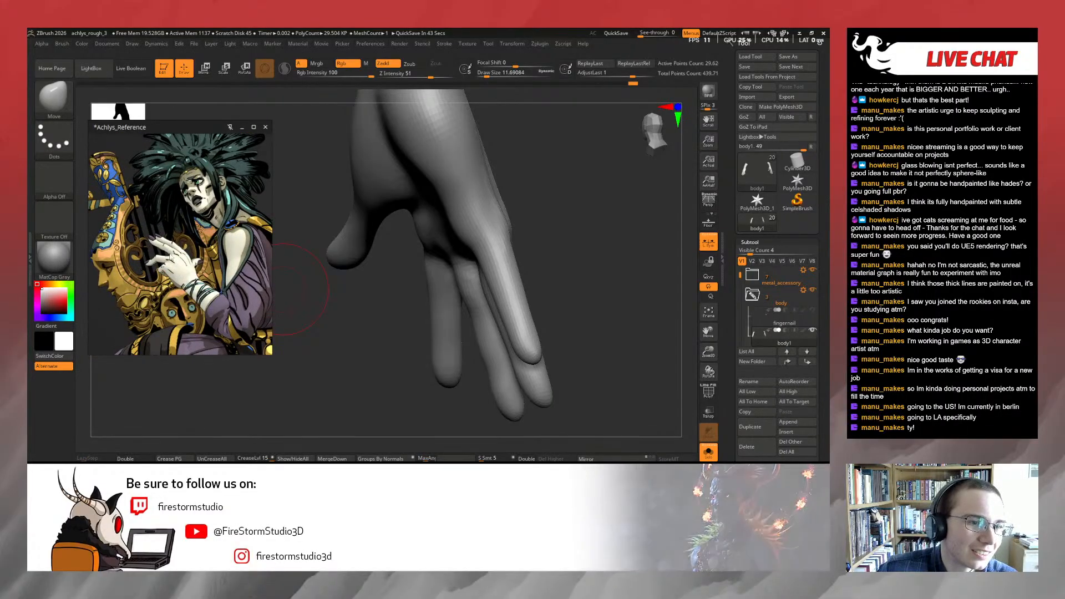
Examine the pale hands of the green-clad winged character on the reference board, from the front and side views
{"action": "scroll", "coordinate": [216, 261], "scroll_direction": "down", "scroll_amount": 5}
{"action": "scroll", "coordinate": [218, 264], "scroll_direction": "up", "scroll_amount": 8}
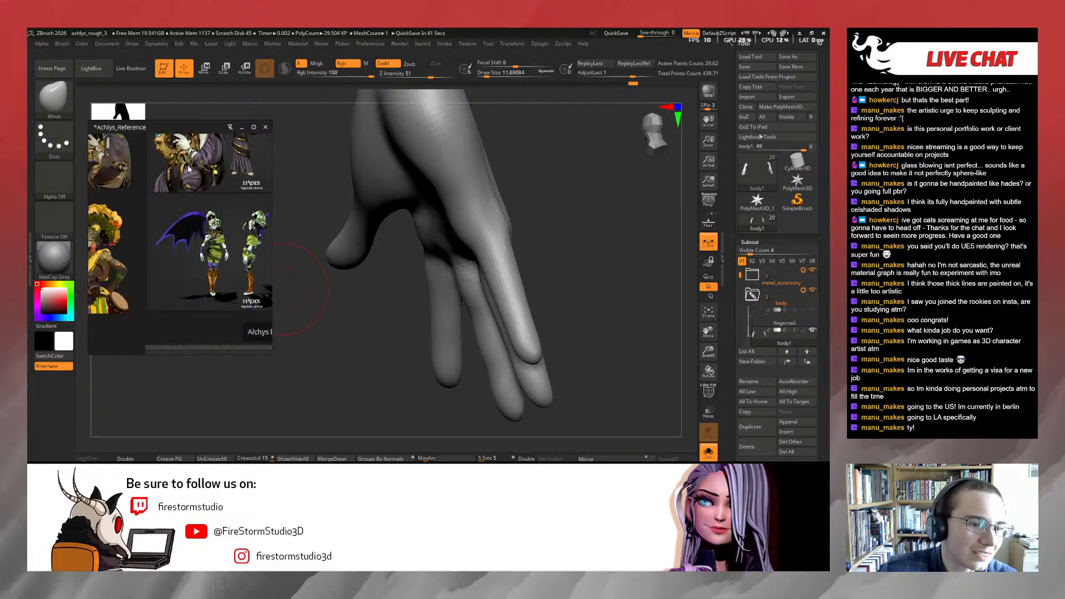
{"action": "middle_click_drag", "start_coordinate": [217, 258], "coordinate": [171, 264]}
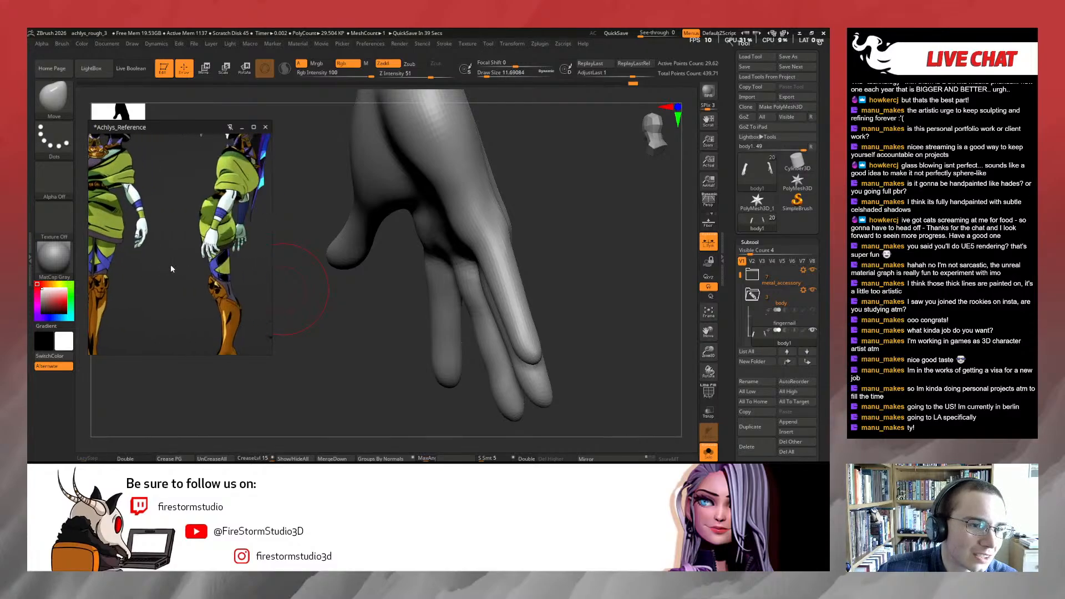
{"action": "scroll", "coordinate": [164, 263], "scroll_direction": "up", "scroll_amount": 6}
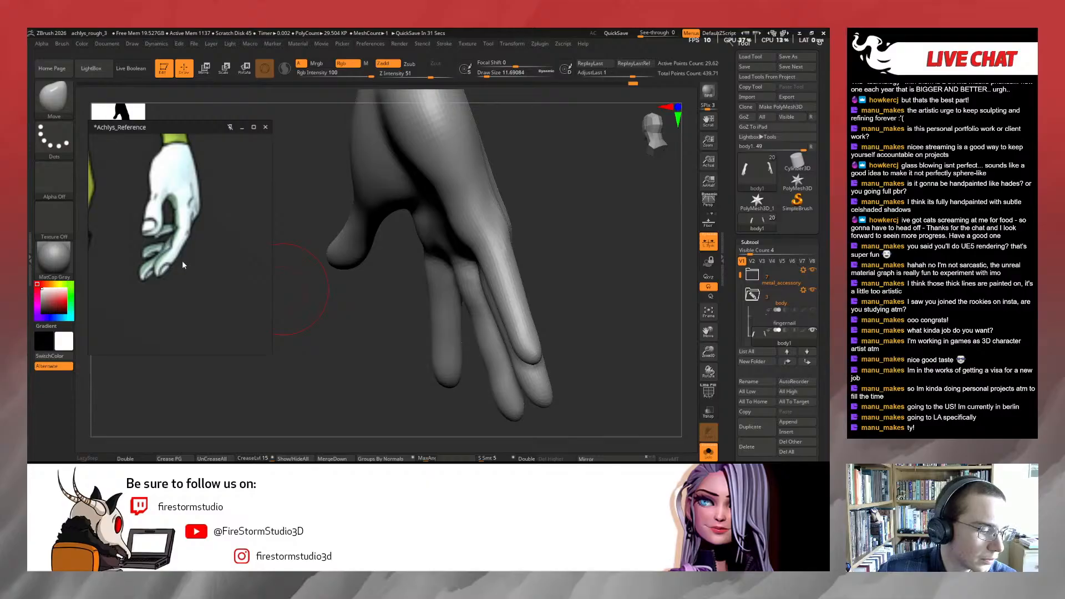
{"action": "scroll", "coordinate": [194, 253], "scroll_direction": "down", "scroll_amount": 6}
{"action": "middle_click_drag", "start_coordinate": [200, 257], "coordinate": [119, 270]}
{"action": "scroll", "coordinate": [196, 277], "scroll_direction": "up", "scroll_amount": 6}
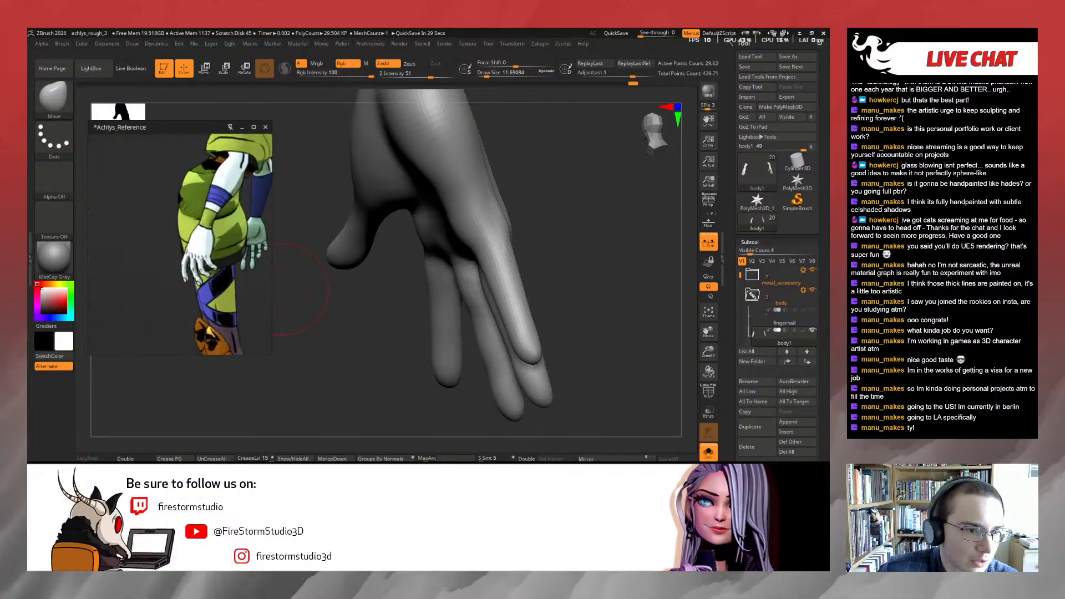
{"action": "scroll", "coordinate": [196, 277], "scroll_direction": "down", "scroll_amount": 4}
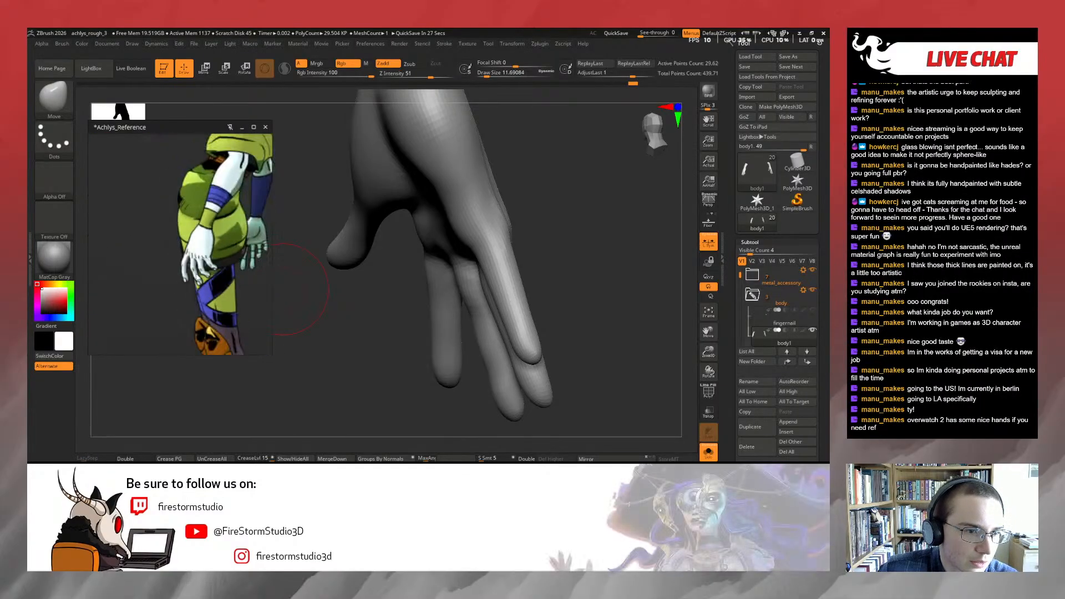
Turn the sculpted hand to show more of the palm, and browse the neighbouring character sheets on the reference board
{"action": "right_click_drag", "start_coordinate": [434, 270], "coordinate": [312, 272]}
{"action": "scroll", "coordinate": [192, 261], "scroll_direction": "down", "scroll_amount": 5}
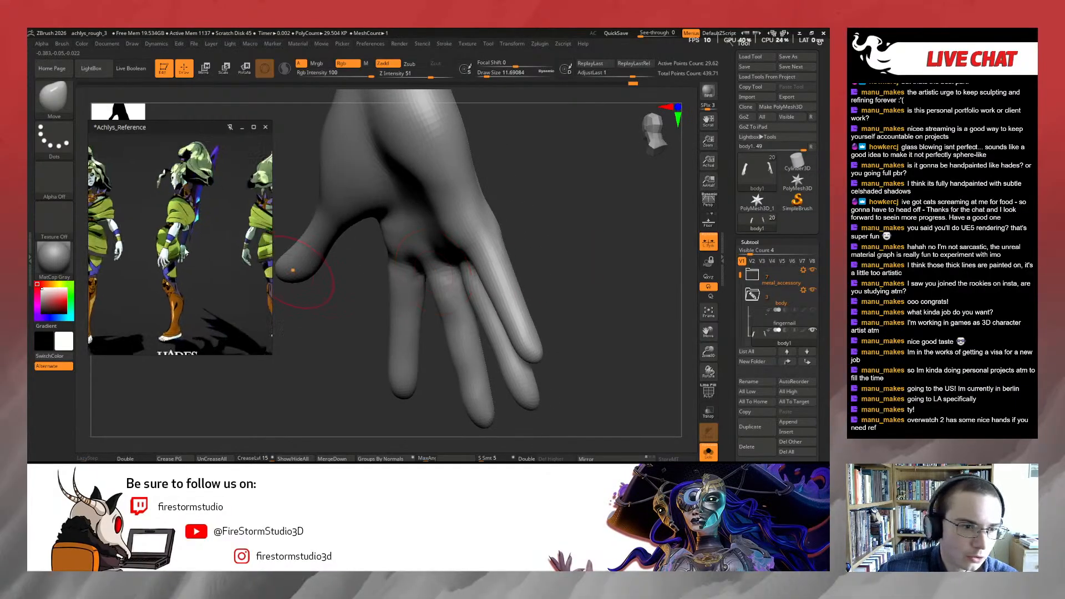
{"action": "middle_click_drag", "start_coordinate": [150, 247], "coordinate": [115, 260]}
{"action": "scroll", "coordinate": [242, 253], "scroll_direction": "down", "scroll_amount": 5}
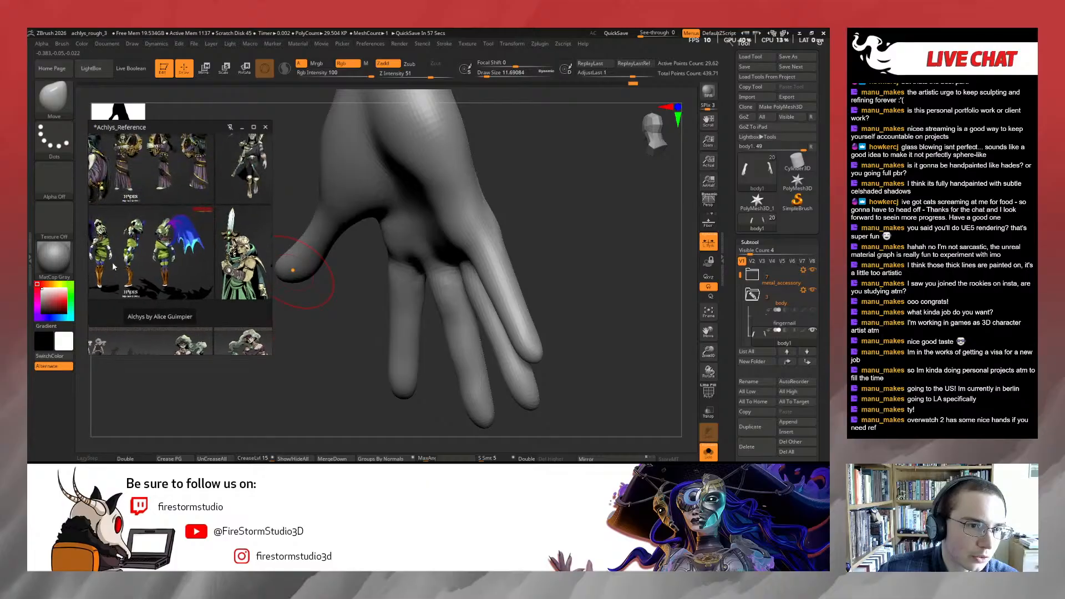
{"action": "scroll", "coordinate": [237, 260], "scroll_direction": "up", "scroll_amount": 4}
{"action": "middle_click_drag", "start_coordinate": [245, 277], "coordinate": [101, 279]}
{"action": "scroll", "coordinate": [235, 261], "scroll_direction": "down", "scroll_amount": 5}
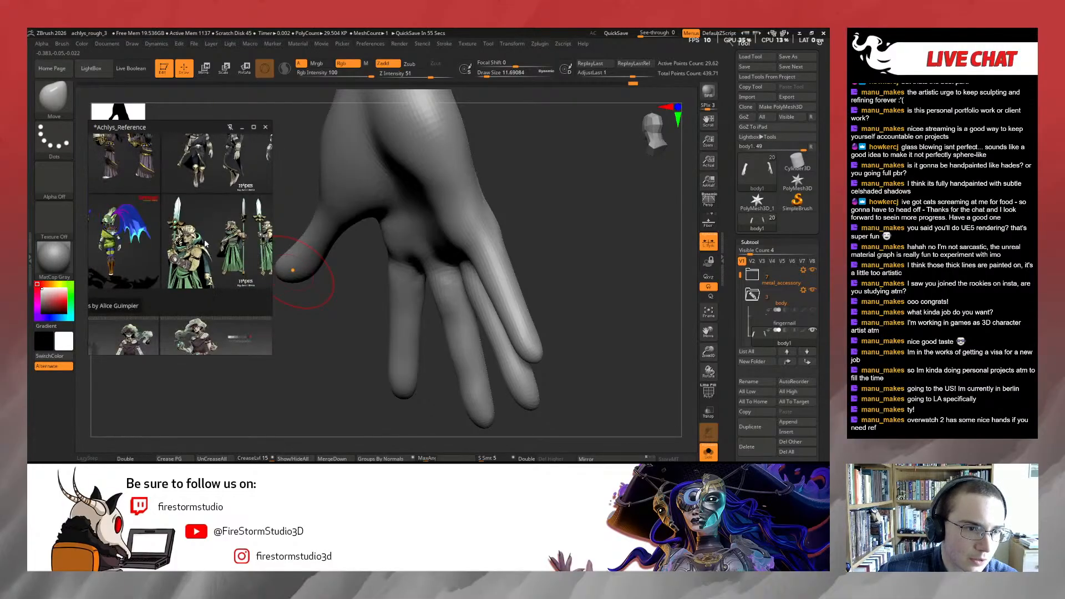
{"action": "middle_click_drag", "start_coordinate": [211, 261], "coordinate": [219, 316]}
{"action": "middle_click_drag", "start_coordinate": [179, 243], "coordinate": [264, 233]}
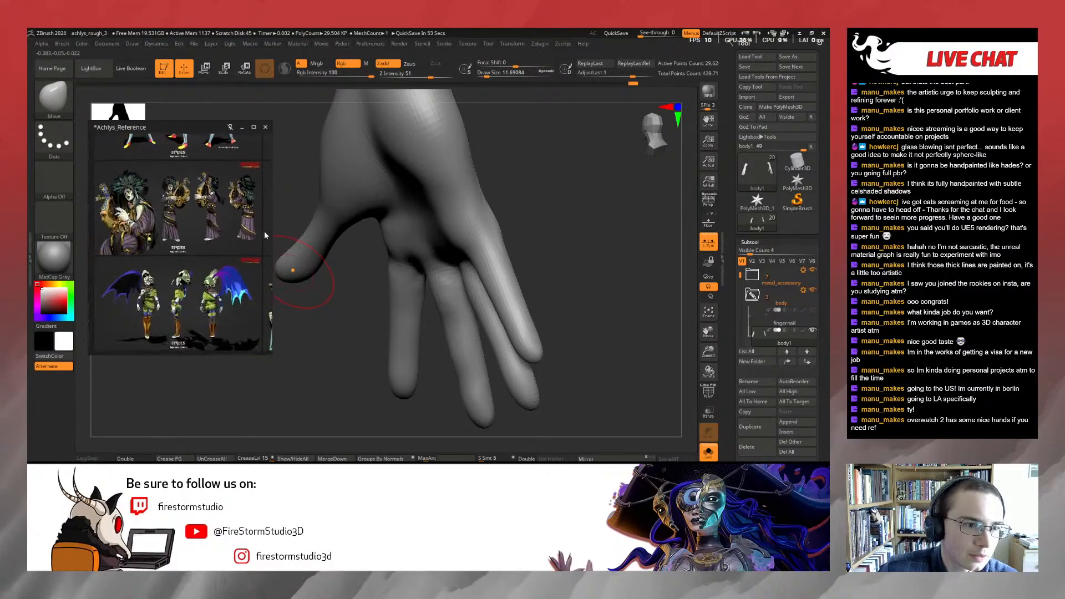
Study the green-clad character's hands up close and leave the reference framed on the relaxed hand with curled fingers
{"action": "scroll", "coordinate": [180, 324], "scroll_direction": "up", "scroll_amount": 5}
{"action": "middle_click_drag", "start_coordinate": [180, 324], "coordinate": [224, 274]}
{"action": "scroll", "coordinate": [179, 271], "scroll_direction": "up", "scroll_amount": 3}
{"action": "scroll", "coordinate": [178, 268], "scroll_direction": "up", "scroll_amount": 2}
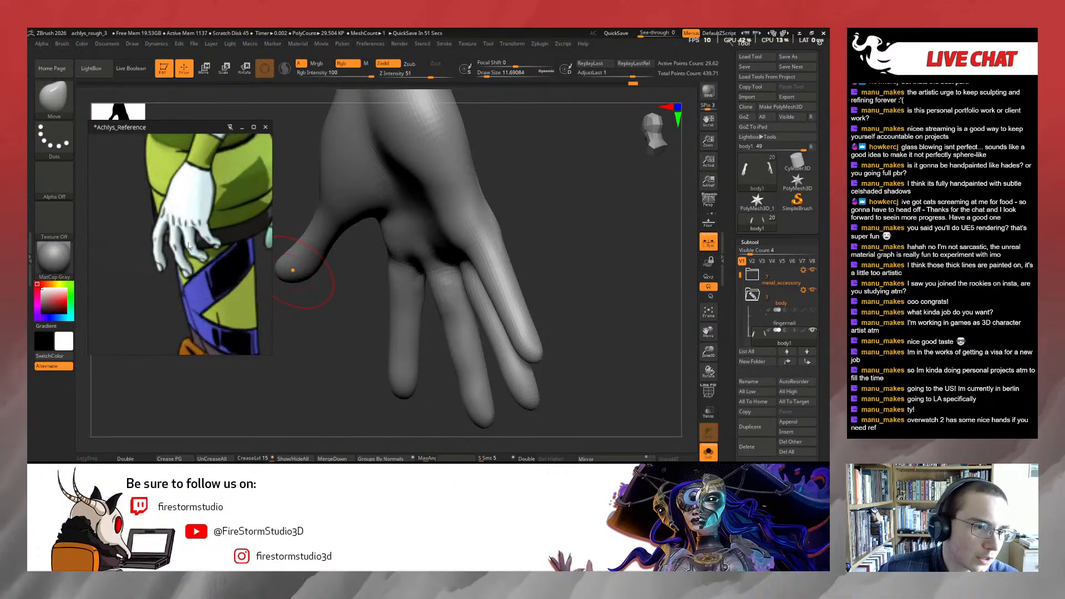
{"action": "scroll", "coordinate": [178, 260], "scroll_direction": "down", "scroll_amount": 5}
{"action": "middle_click_drag", "start_coordinate": [160, 251], "coordinate": [209, 179]}
{"action": "scroll", "coordinate": [191, 268], "scroll_direction": "up", "scroll_amount": 4}
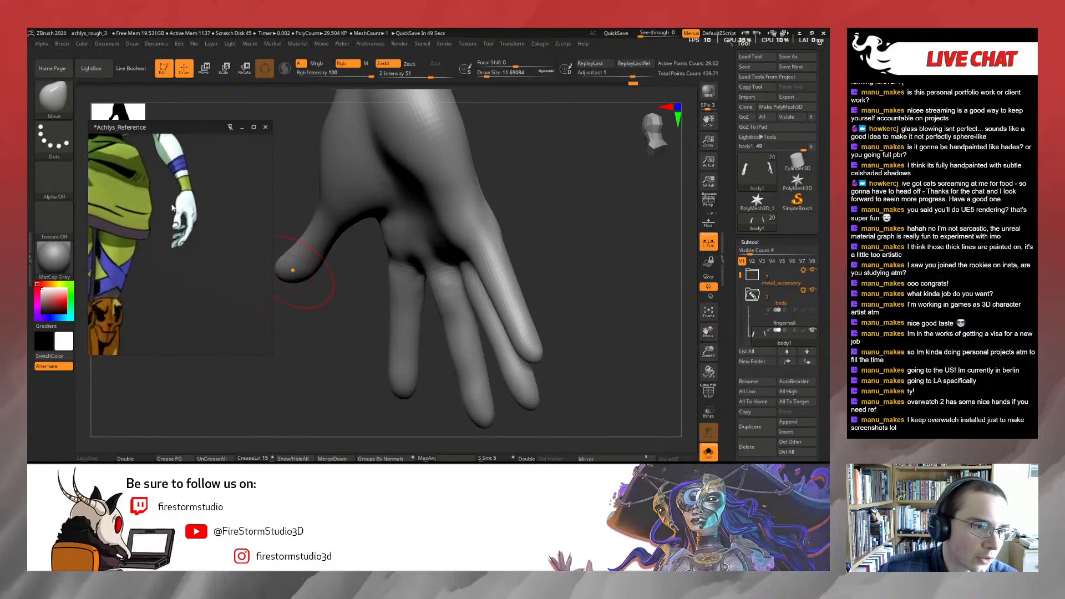
{"action": "scroll", "coordinate": [209, 180], "scroll_direction": "up", "scroll_amount": 3}
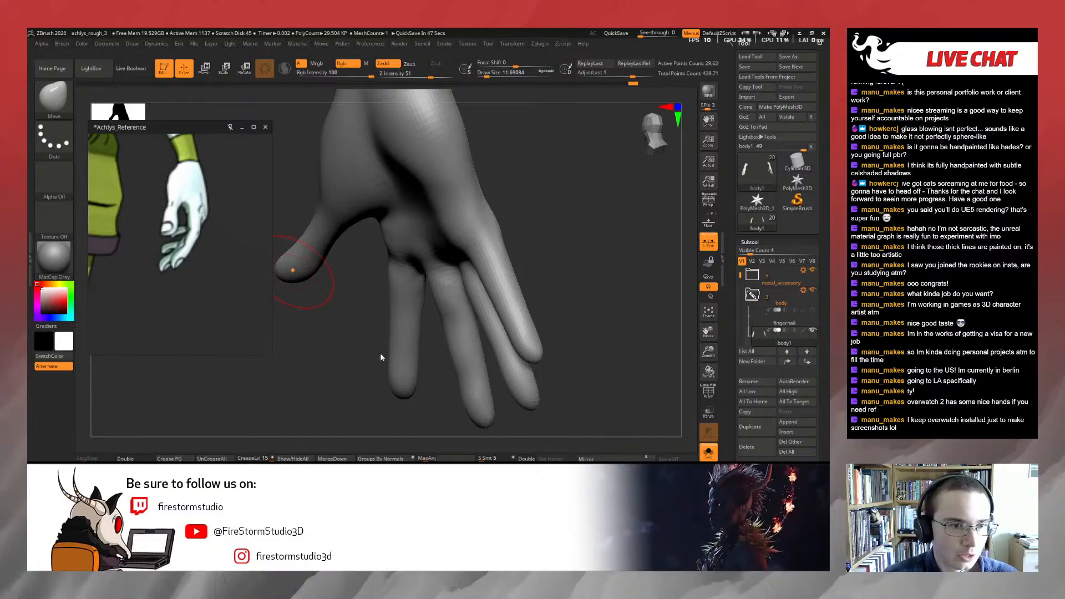
Build up and smooth the end of the thumb with ClayBuildup at a draw size of about 8.4, and save the project
{"action": "mouse_move", "coordinate": [334, 327]}
{"action": "left_mouse_down"}
{"action": "mouse_move", "coordinate": [346, 299]}
{"action": "mouse_move", "coordinate": [359, 315]}
{"action": "left_mouse_up"}
{"action": "key", "text": "s"}
{"action": "mouse_move", "coordinate": [362, 311]}
{"action": "left_mouse_down"}
{"action": "mouse_move", "coordinate": [359, 295]}
{"action": "mouse_move", "coordinate": [339, 294]}
{"action": "mouse_move", "coordinate": [383, 279]}
{"action": "left_mouse_up"}
{"action": "key", "text": "b"}
{"action": "key", "text": "c"}
{"action": "key", "text": "b"}
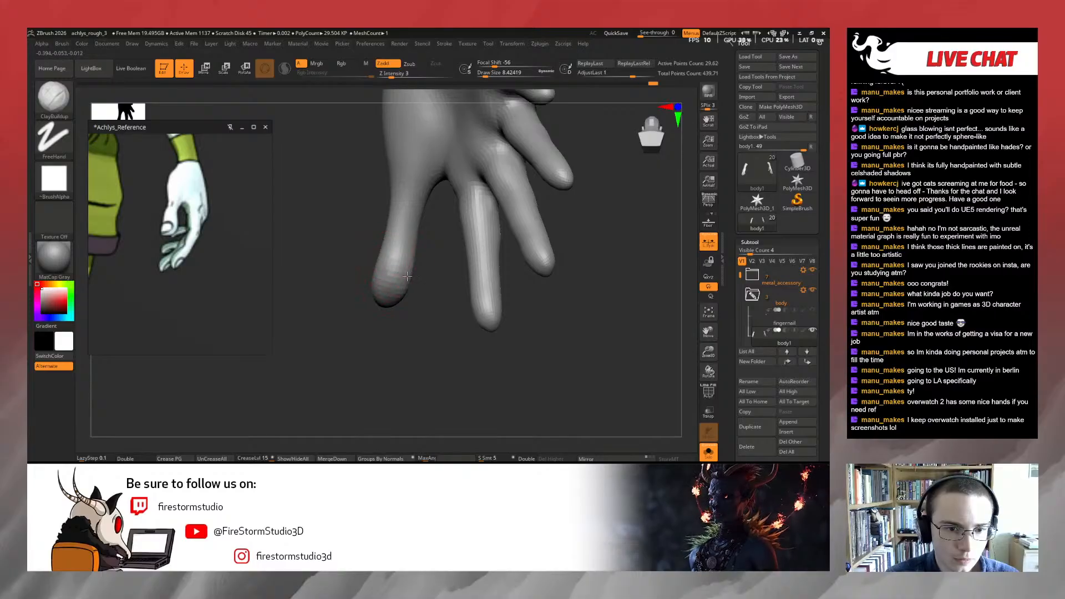
{"action": "left_click_drag", "start_coordinate": [421, 293], "coordinate": [421, 245]}
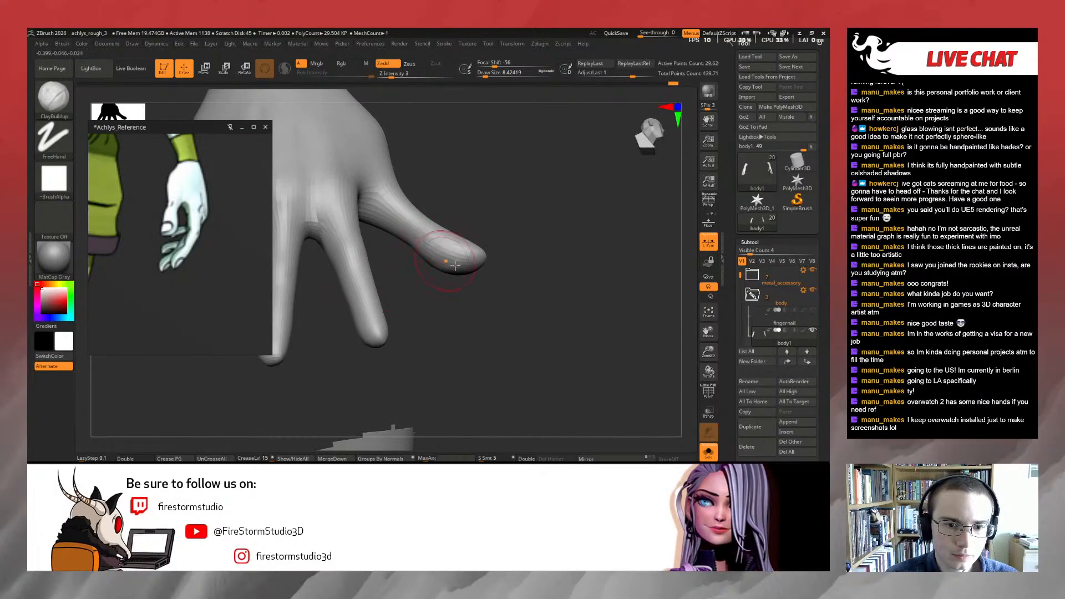
{"action": "key", "text": "shift"}
{"action": "left_click_drag", "start_coordinate": [493, 278], "coordinate": [523, 313]}
{"action": "key", "text": "ctrl+s"}
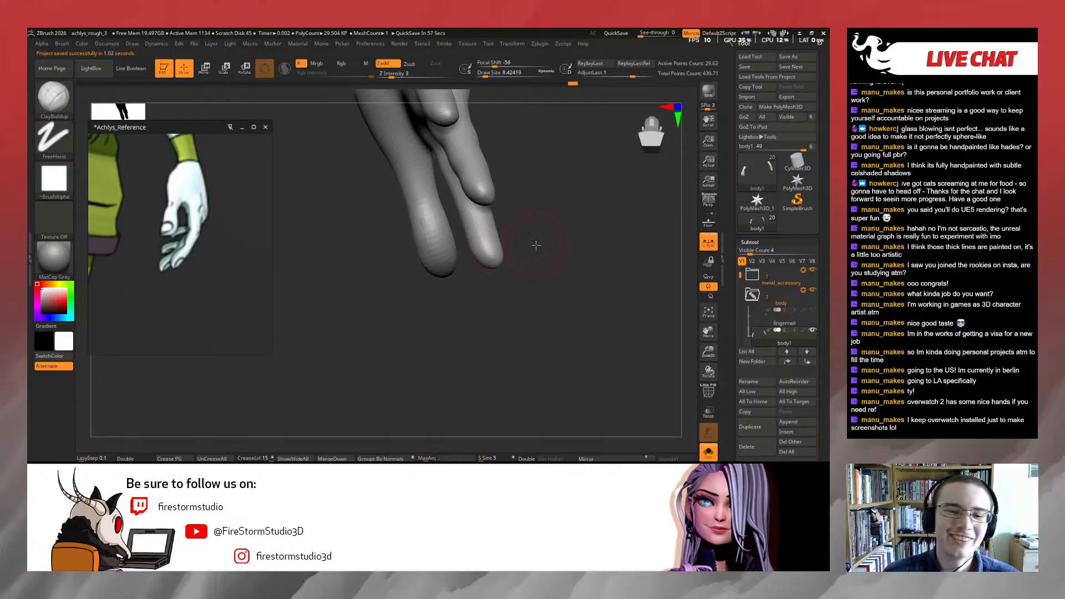
Reduce the draw size to about 5 and refine the thumb's joint and tip with ClayBuildup, smoothing the surface
{"action": "left_click_drag", "start_coordinate": [536, 244], "coordinate": [497, 366]}
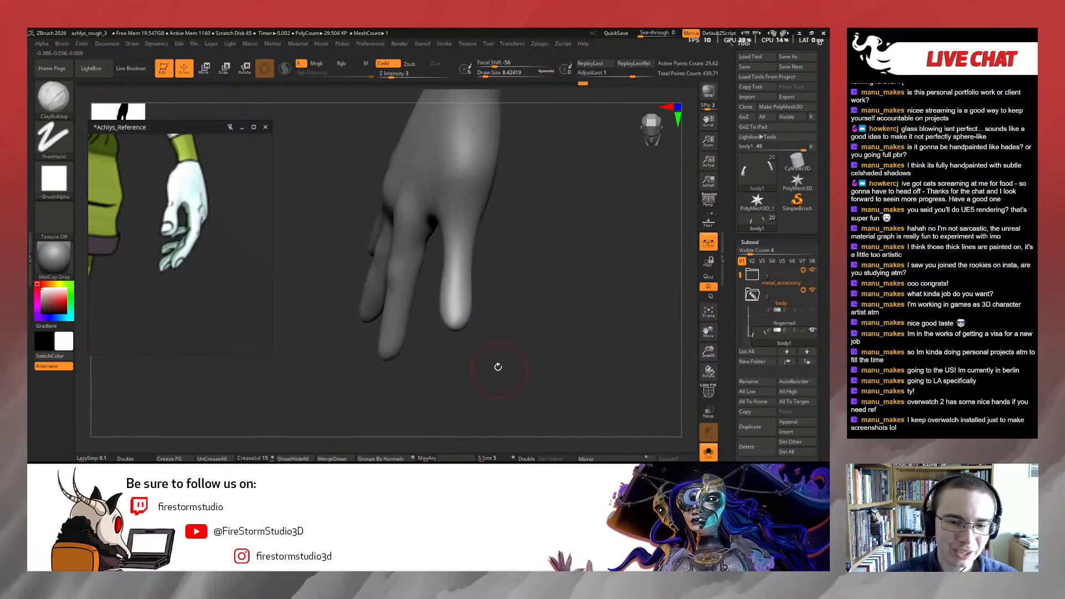
{"action": "key", "text": "s"}
{"action": "left_click_drag", "start_coordinate": [468, 270], "coordinate": [451, 270]}
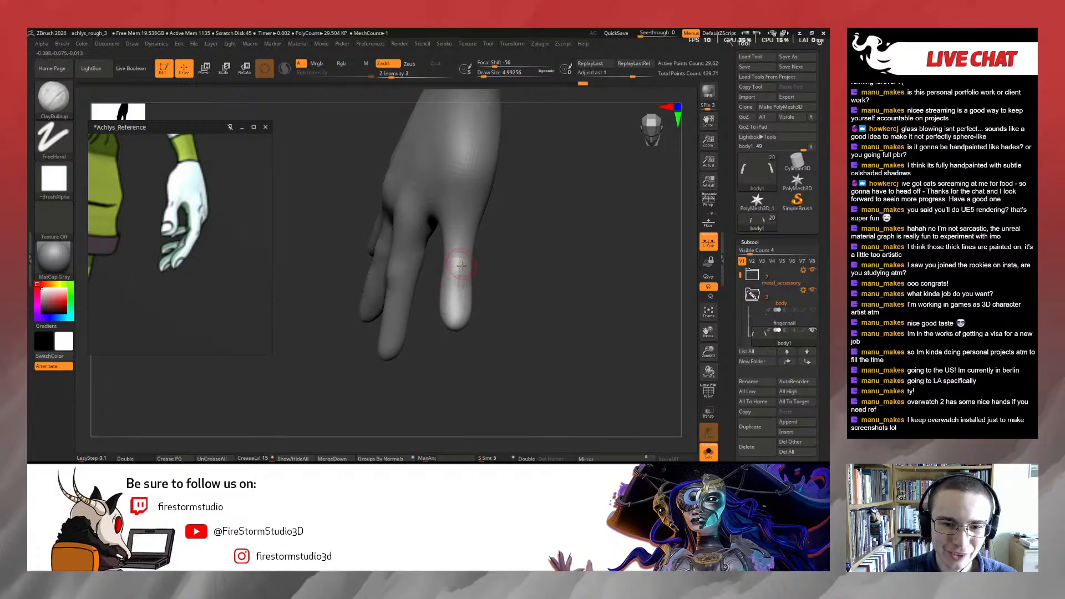
{"action": "mouse_move", "coordinate": [485, 279]}
{"action": "left_mouse_down"}
{"action": "mouse_move", "coordinate": [447, 230]}
{"action": "mouse_move", "coordinate": [459, 217]}
{"action": "mouse_move", "coordinate": [472, 269]}
{"action": "mouse_move", "coordinate": [460, 282]}
{"action": "mouse_move", "coordinate": [459, 266]}
{"action": "mouse_move", "coordinate": [458, 303]}
{"action": "mouse_move", "coordinate": [457, 280]}
{"action": "mouse_move", "coordinate": [460, 291]}
{"action": "left_mouse_up"}
{"action": "mouse_move", "coordinate": [515, 273]}
{"action": "left_mouse_down"}
{"action": "mouse_move", "coordinate": [461, 276]}
{"action": "mouse_move", "coordinate": [447, 224]}
{"action": "mouse_move", "coordinate": [467, 304]}
{"action": "mouse_move", "coordinate": [462, 249]}
{"action": "mouse_move", "coordinate": [524, 276]}
{"action": "left_mouse_up"}
{"action": "left_click_drag", "start_coordinate": [459, 244], "coordinate": [459, 298], "text": "shift"}
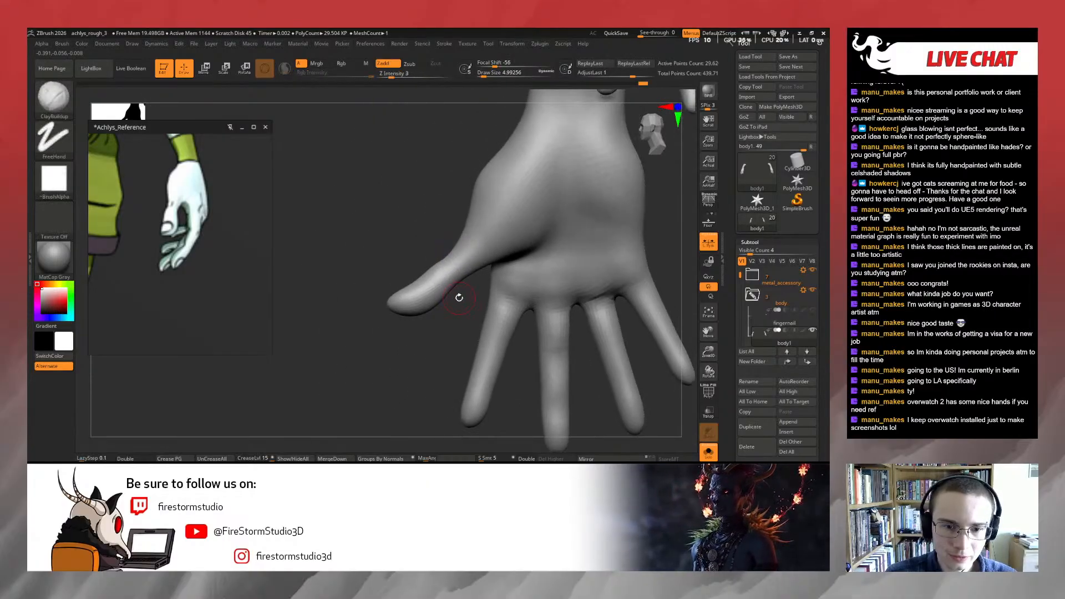
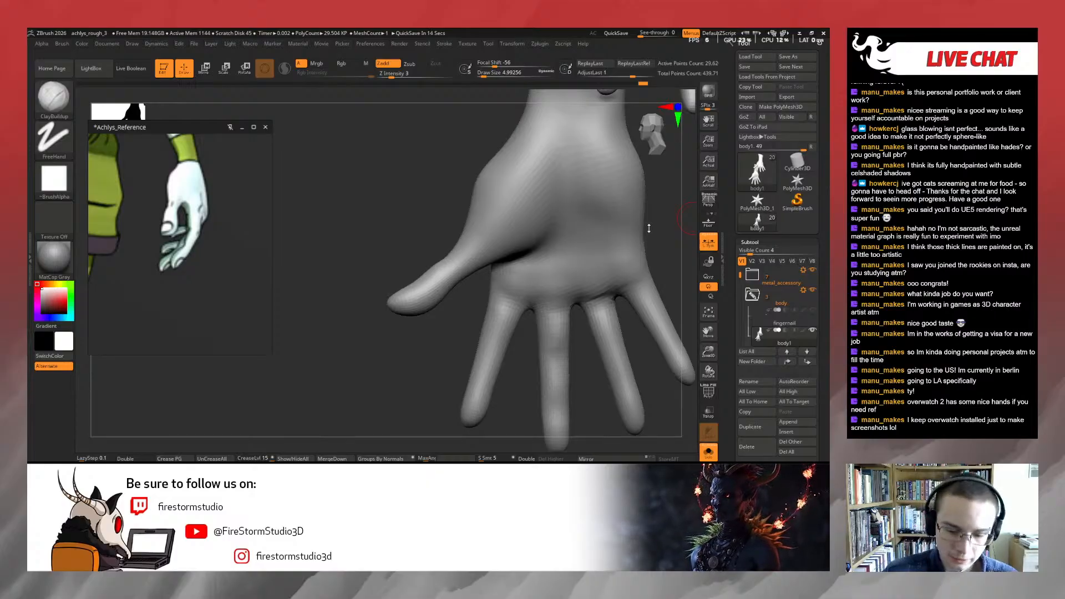
Build up the palm-side pad of the index fingertip with ClayBuildup and smooth it into the finger
{"action": "mouse_move", "coordinate": [411, 399]}
{"action": "left_mouse_down"}
{"action": "mouse_move", "coordinate": [423, 376]}
{"action": "mouse_move", "coordinate": [404, 333]}
{"action": "mouse_move", "coordinate": [462, 366]}
{"action": "left_mouse_up"}
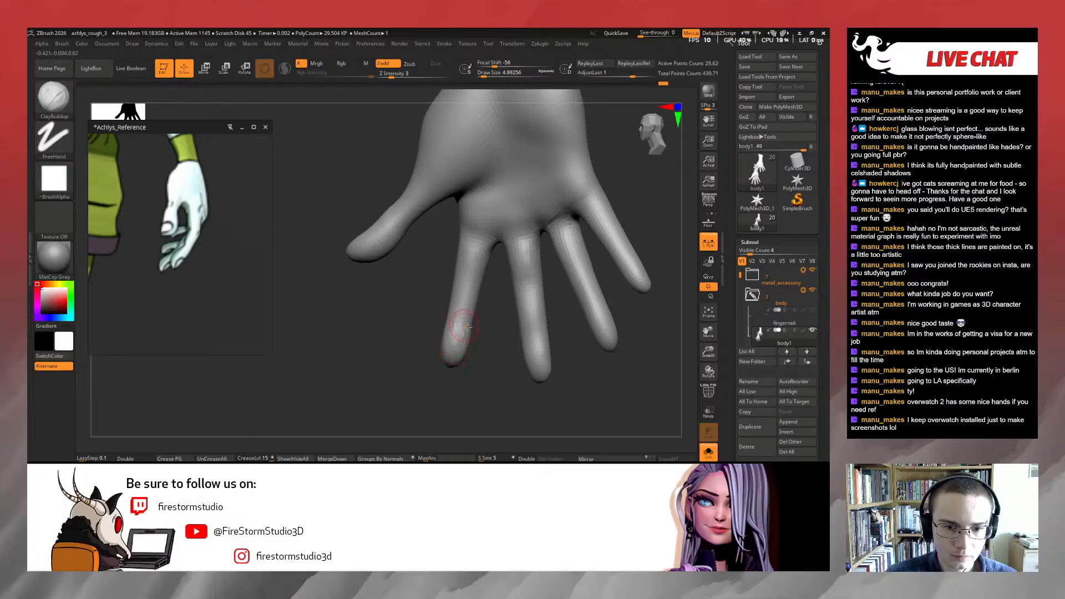
{"action": "key", "text": "shift"}
{"action": "left_click_drag", "start_coordinate": [452, 364], "coordinate": [422, 379]}
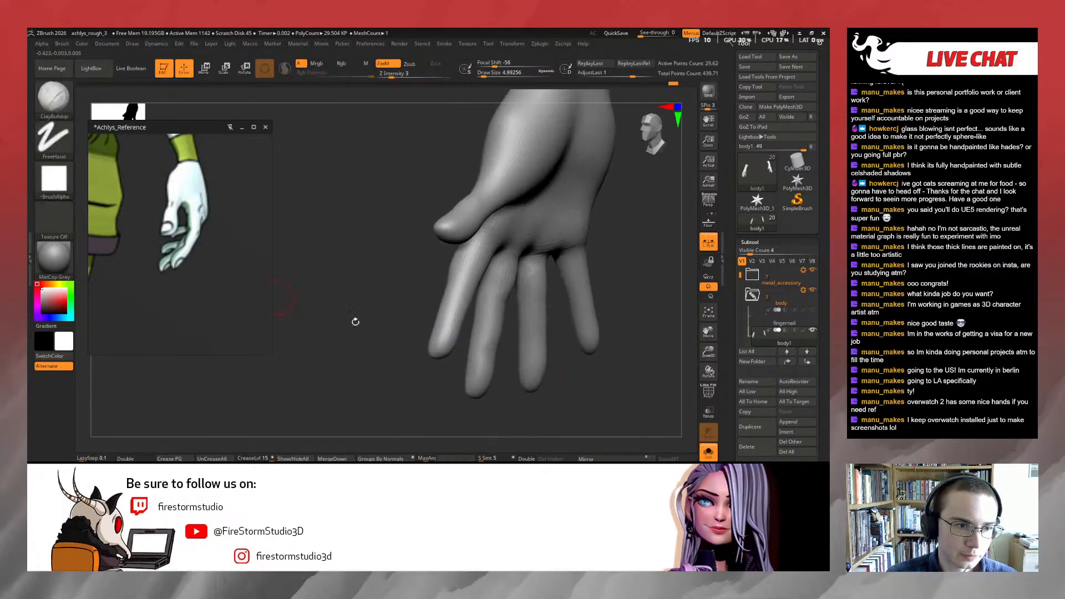
Build up the palm-side pad of the middle fingertip with ClayBuildup and smooth along the finger
{"action": "left_click_drag", "start_coordinate": [351, 317], "coordinate": [481, 299]}
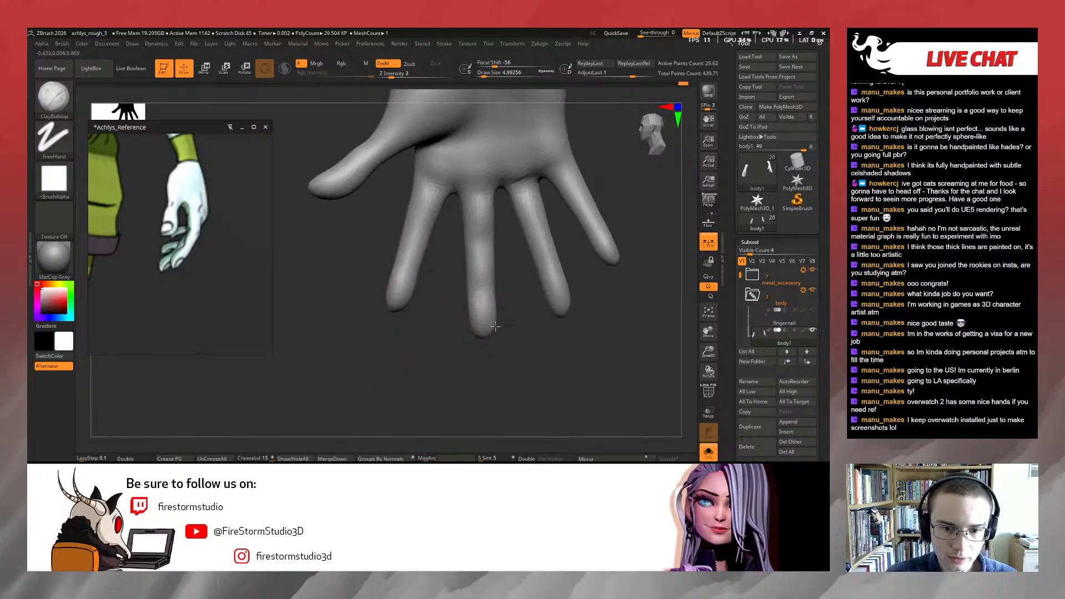
{"action": "left_click_drag", "start_coordinate": [465, 349], "coordinate": [460, 339]}
{"action": "left_click_drag", "start_coordinate": [475, 302], "coordinate": [478, 249], "text": "shift"}
{"action": "left_click_drag", "start_coordinate": [450, 338], "coordinate": [465, 349]}
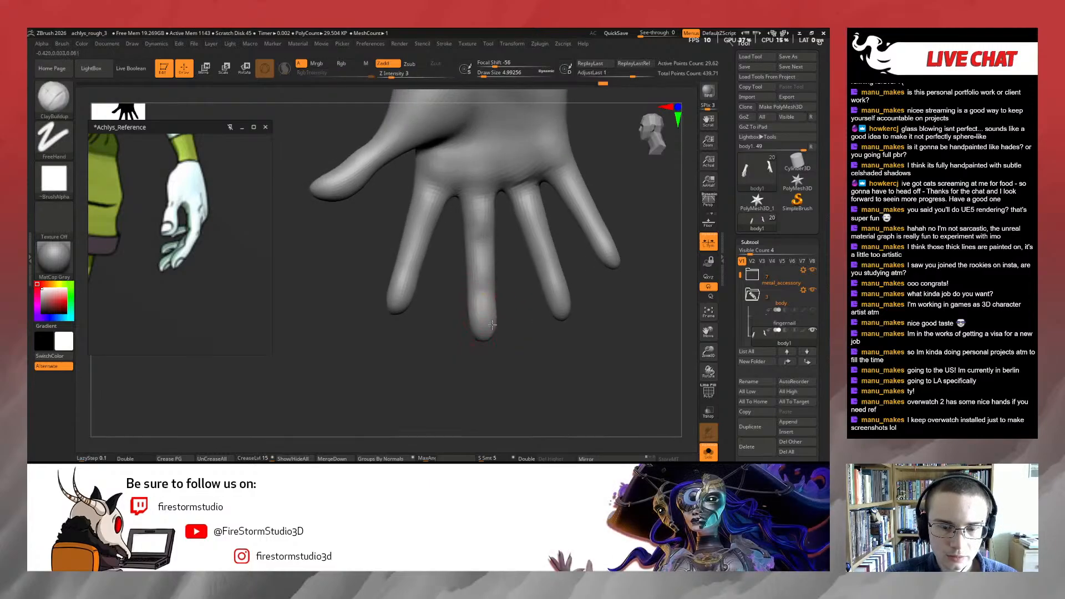
{"action": "key", "text": "shift"}
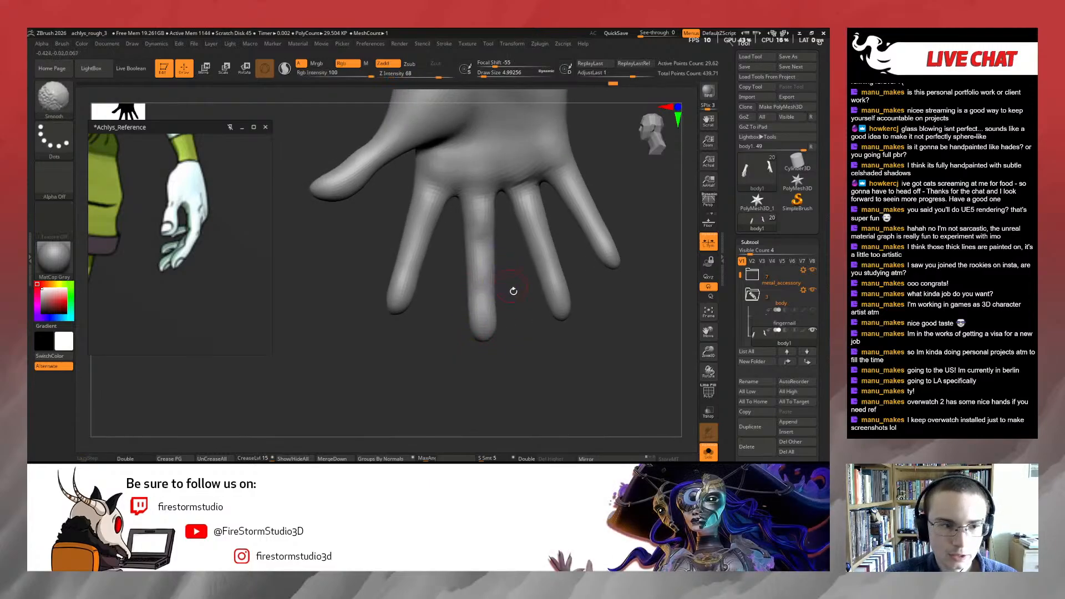
{"action": "left_click_drag", "start_coordinate": [513, 290], "coordinate": [505, 281]}
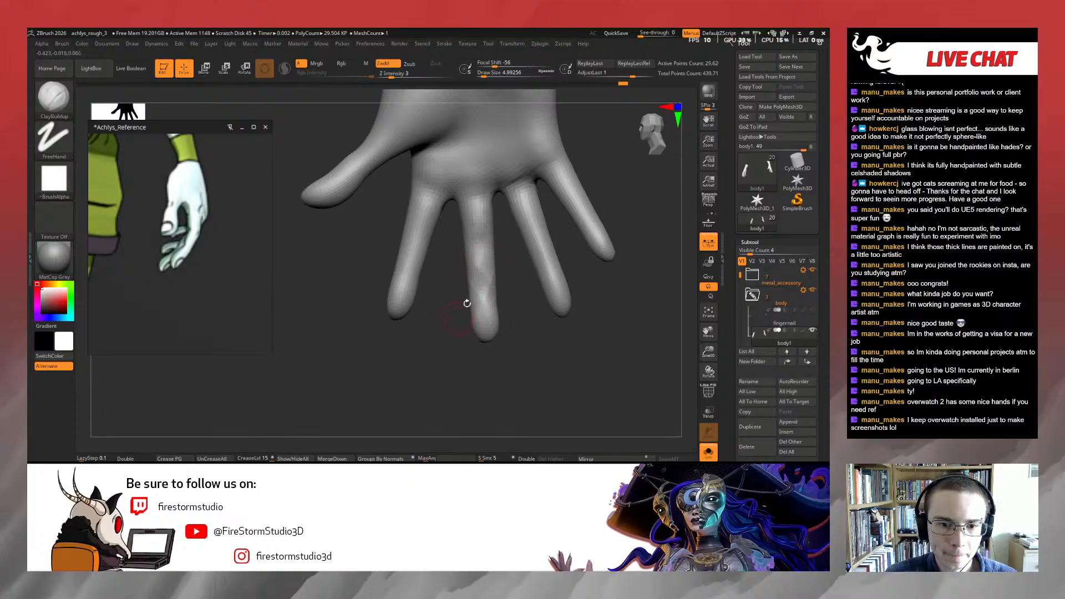
{"action": "key", "text": "shift"}
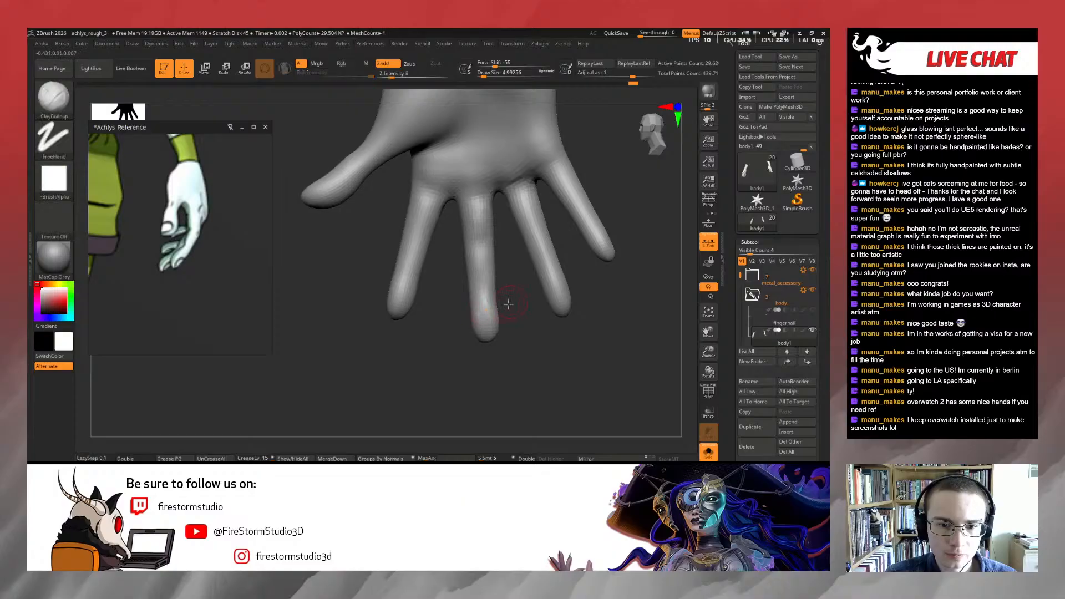
Refine the palm side of the middle finger around its outer joints, smoothing the transitions between the finger segments
{"action": "mouse_move", "coordinate": [483, 289]}
{"action": "right_mouse_down"}
{"action": "mouse_move", "coordinate": [476, 312]}
{"action": "mouse_move", "coordinate": [531, 330]}
{"action": "mouse_move", "coordinate": [527, 352]}
{"action": "mouse_move", "coordinate": [508, 356]}
{"action": "mouse_move", "coordinate": [459, 309]}
{"action": "mouse_move", "coordinate": [484, 352]}
{"action": "mouse_move", "coordinate": [465, 343]}
{"action": "mouse_move", "coordinate": [473, 322]}
{"action": "right_mouse_up"}
{"action": "key", "text": "shift"}
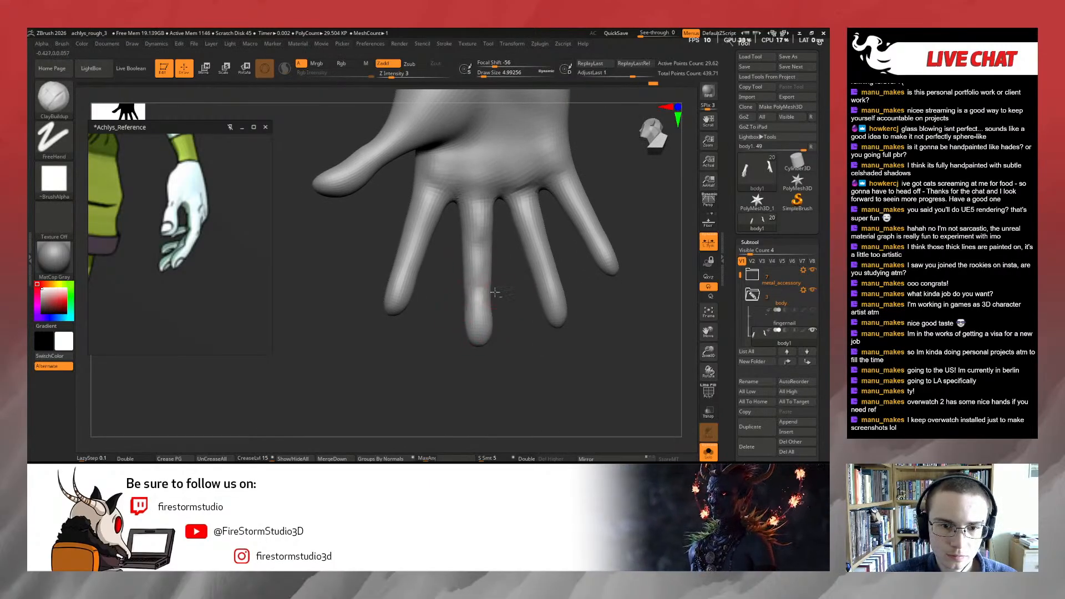
{"action": "key", "text": "shift"}
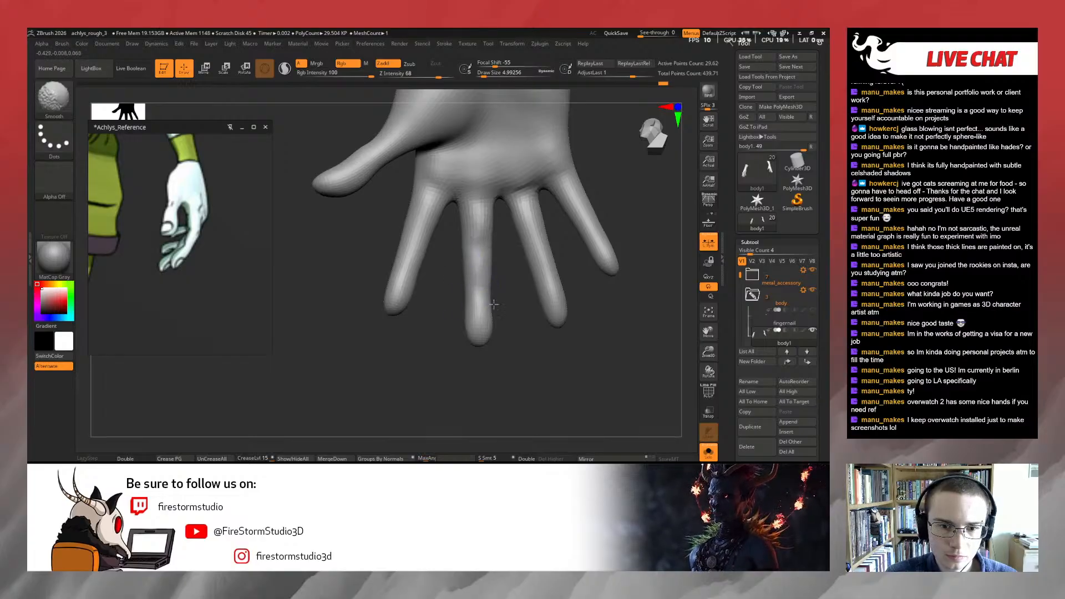
{"action": "right_click_drag", "start_coordinate": [494, 304], "coordinate": [488, 304]}
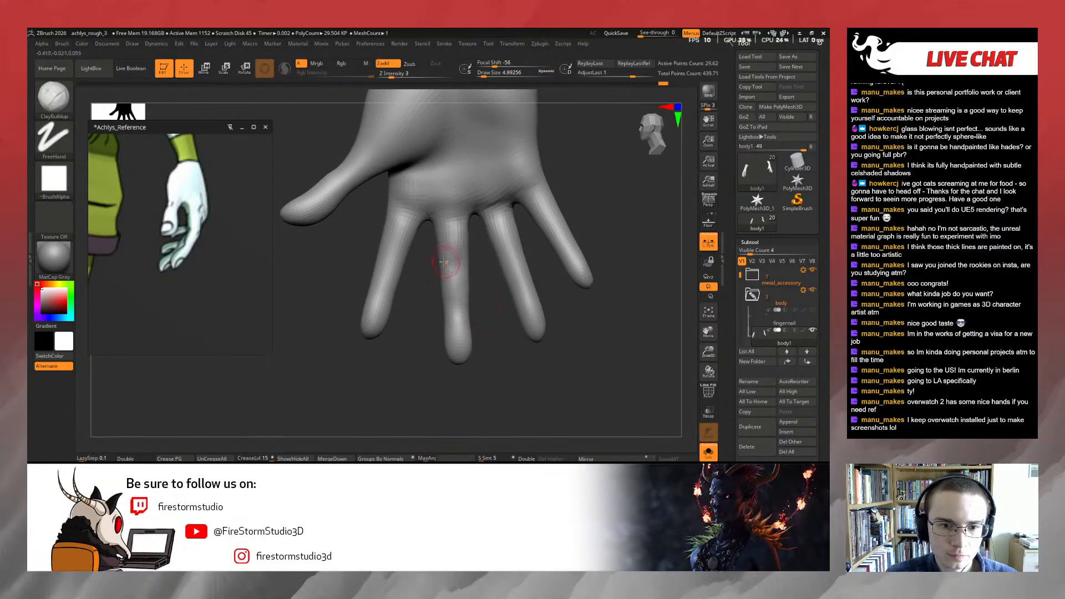
{"action": "key", "text": "shift"}
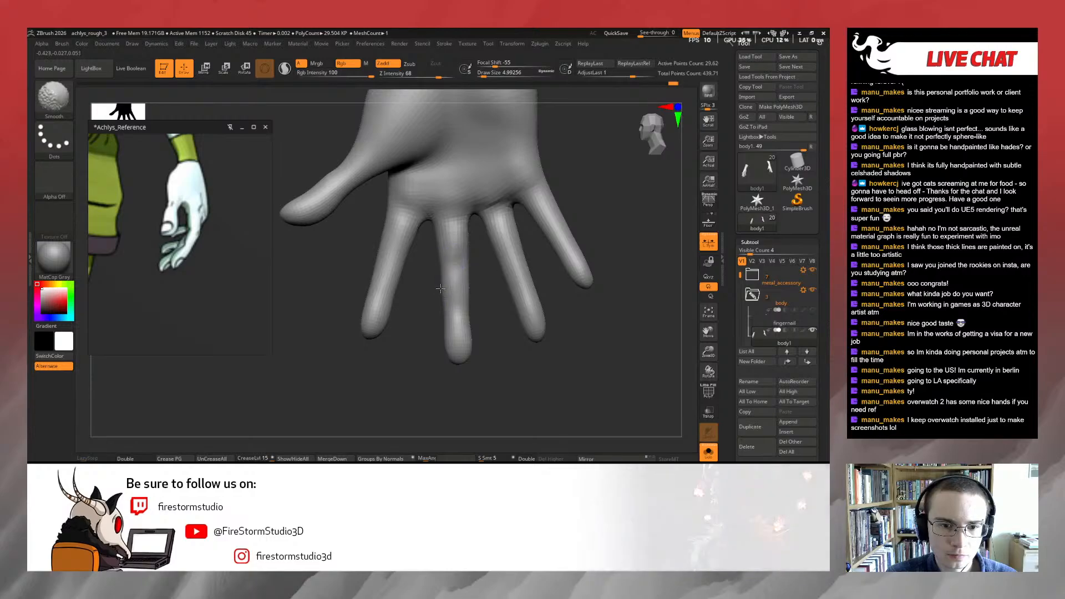
Refine the ring and middle fingertips from the back of the hand, smoothing the ring finger's outer segment
{"action": "mouse_move", "coordinate": [427, 312]}
{"action": "right_mouse_down"}
{"action": "mouse_move", "coordinate": [501, 343]}
{"action": "mouse_move", "coordinate": [388, 282]}
{"action": "right_mouse_up"}
{"action": "mouse_move", "coordinate": [416, 318]}
{"action": "right_mouse_down"}
{"action": "mouse_move", "coordinate": [388, 303]}
{"action": "mouse_move", "coordinate": [395, 350]}
{"action": "mouse_move", "coordinate": [521, 328]}
{"action": "mouse_move", "coordinate": [472, 320]}
{"action": "mouse_move", "coordinate": [447, 350]}
{"action": "mouse_move", "coordinate": [476, 312]}
{"action": "right_mouse_up"}
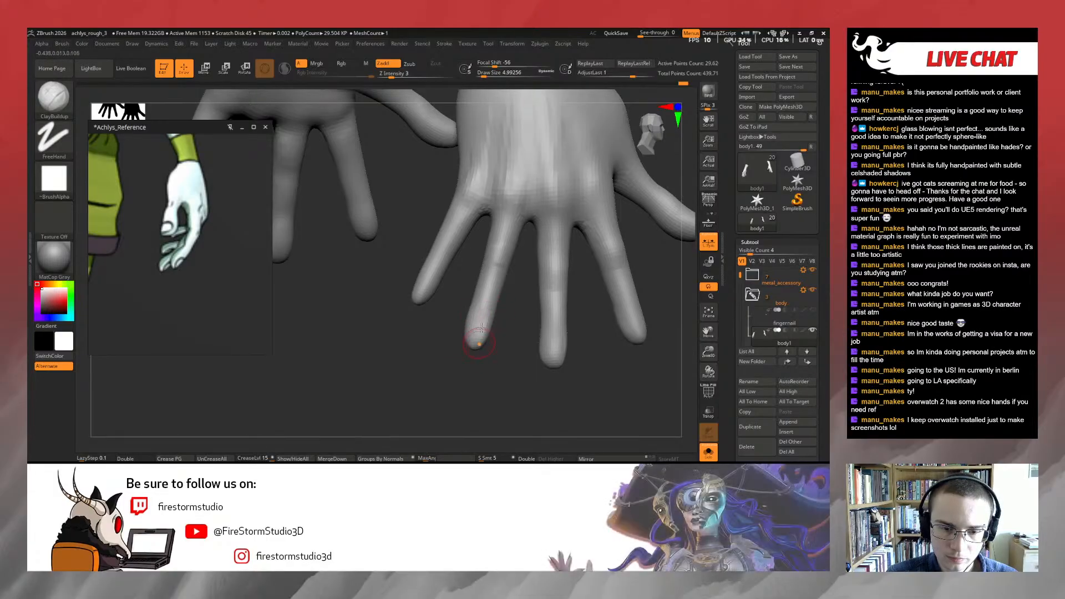
{"action": "key", "text": "shift"}
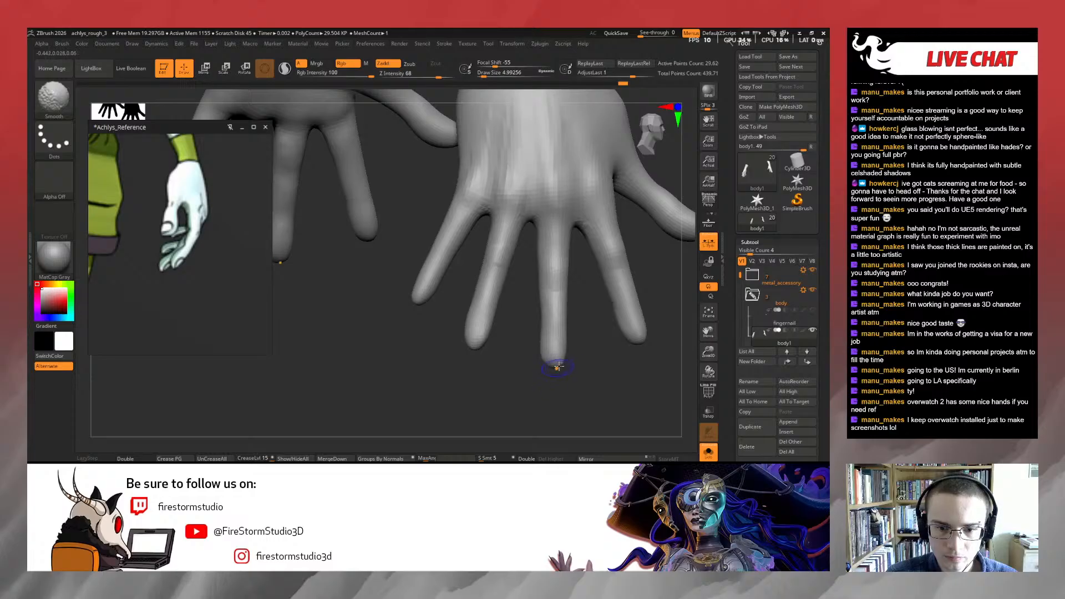
{"action": "mouse_move", "coordinate": [482, 321]}
{"action": "right_mouse_down"}
{"action": "mouse_move", "coordinate": [451, 351]}
{"action": "mouse_move", "coordinate": [470, 323]}
{"action": "right_mouse_up"}
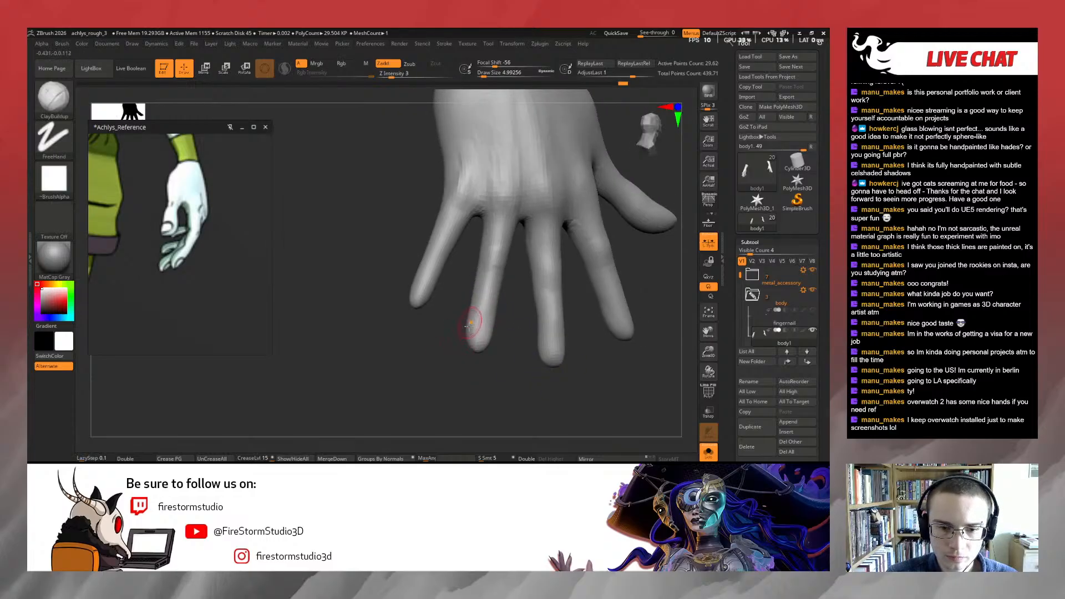
{"action": "left_click_drag", "start_coordinate": [481, 349], "coordinate": [489, 287], "text": "shift"}
Build up the palm-side pad of the little fingertip with ClayBuildup and smooth it into the finger
{"action": "mouse_move", "coordinate": [517, 315]}
{"action": "right_mouse_down"}
{"action": "mouse_move", "coordinate": [436, 310]}
{"action": "mouse_move", "coordinate": [462, 284]}
{"action": "right_mouse_up"}
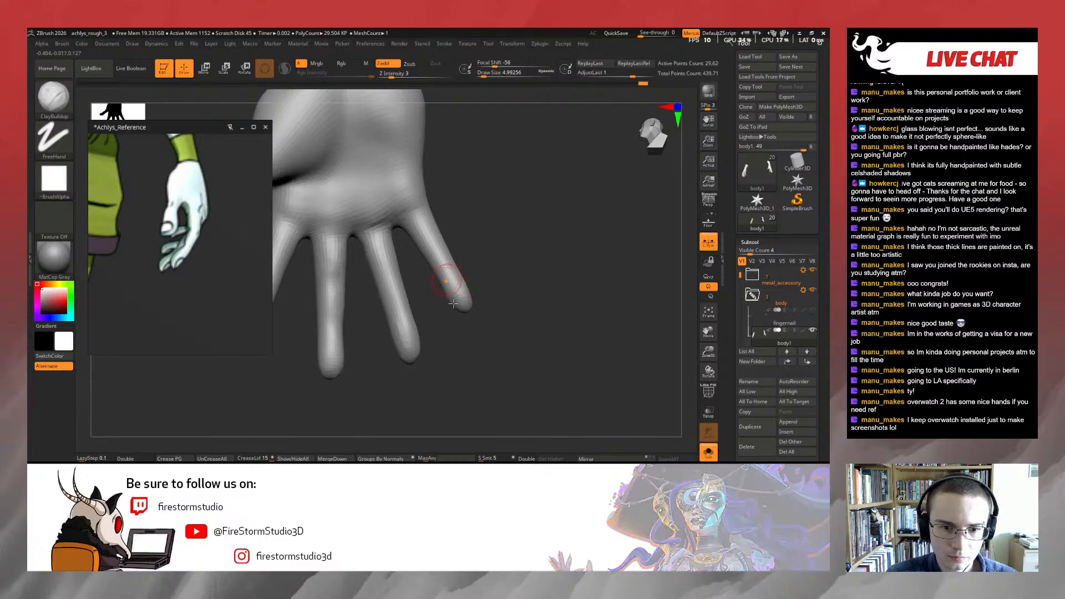
{"action": "mouse_move", "coordinate": [454, 289]}
{"action": "left_mouse_down"}
{"action": "mouse_move", "coordinate": [459, 308]}
{"action": "mouse_move", "coordinate": [468, 294]}
{"action": "mouse_move", "coordinate": [456, 295]}
{"action": "mouse_move", "coordinate": [457, 311]}
{"action": "mouse_move", "coordinate": [457, 300]}
{"action": "left_mouse_up"}
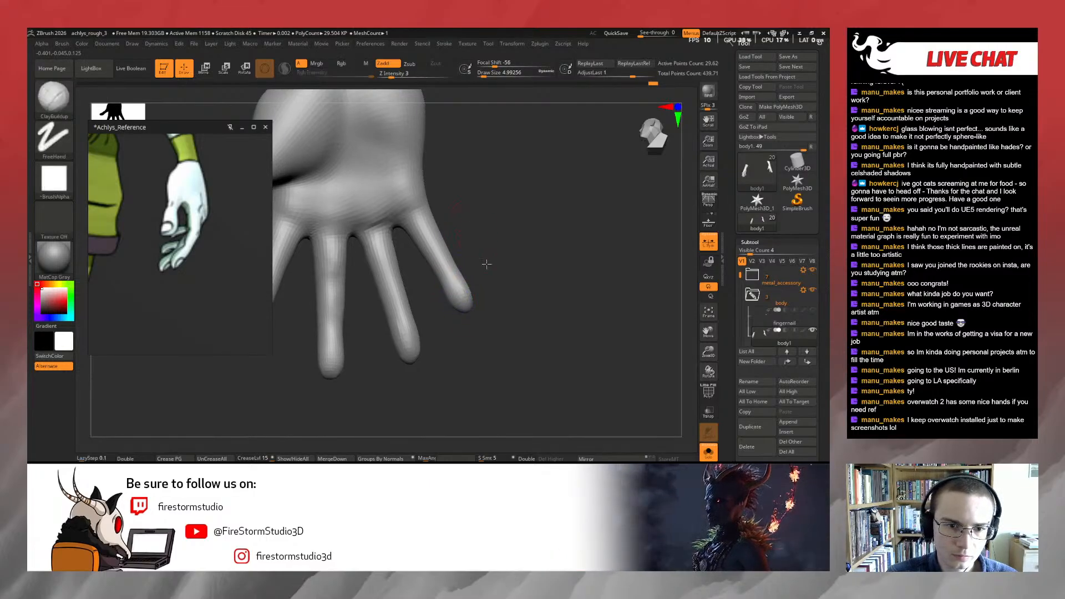
{"action": "mouse_move", "coordinate": [484, 264]}
{"action": "right_mouse_down", "text": "alt"}
{"action": "mouse_move", "coordinate": [502, 284]}
{"action": "mouse_move", "coordinate": [473, 337]}
{"action": "right_mouse_up", "text": "alt"}
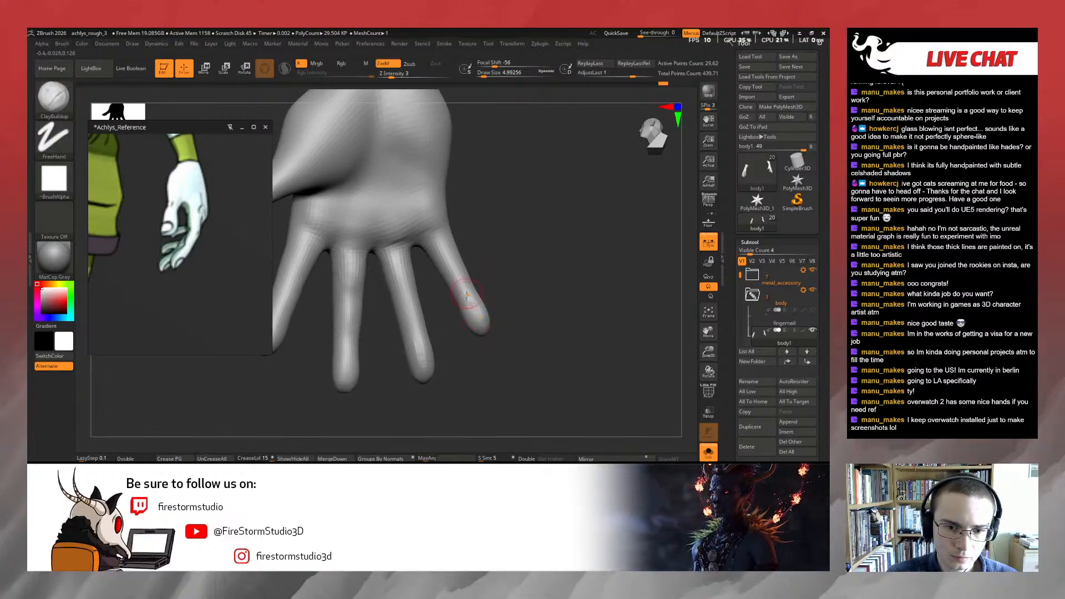
{"action": "key", "text": "shift"}
{"action": "left_click_drag", "start_coordinate": [461, 302], "coordinate": [468, 312], "text": "shift"}
{"action": "mouse_move", "coordinate": [439, 316]}
{"action": "right_mouse_down"}
{"action": "mouse_move", "coordinate": [419, 343]}
{"action": "mouse_move", "coordinate": [456, 298]}
{"action": "right_mouse_up"}
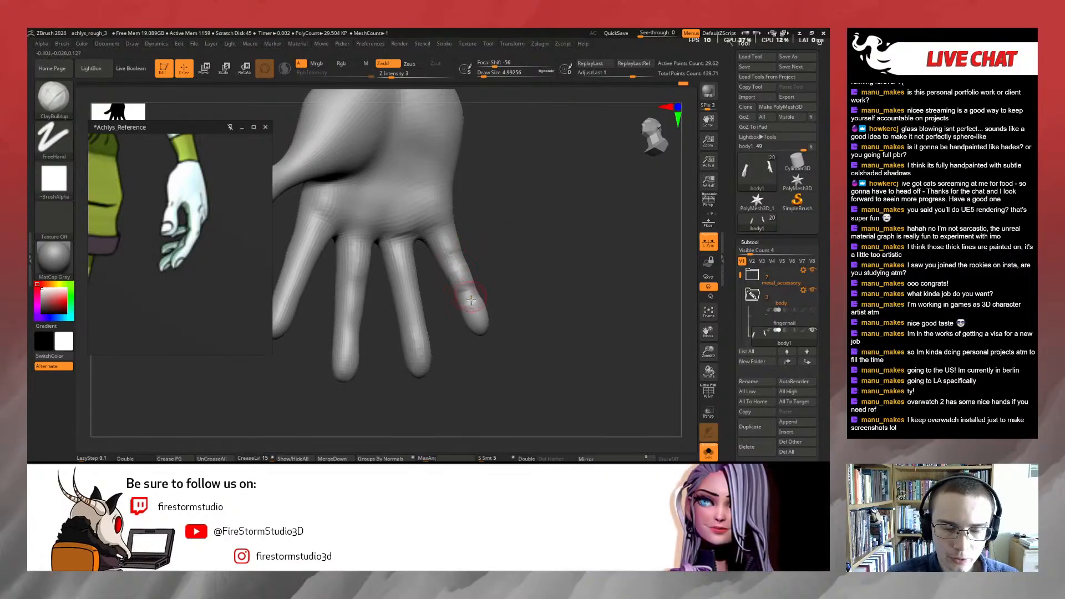
{"action": "key", "text": "shift"}
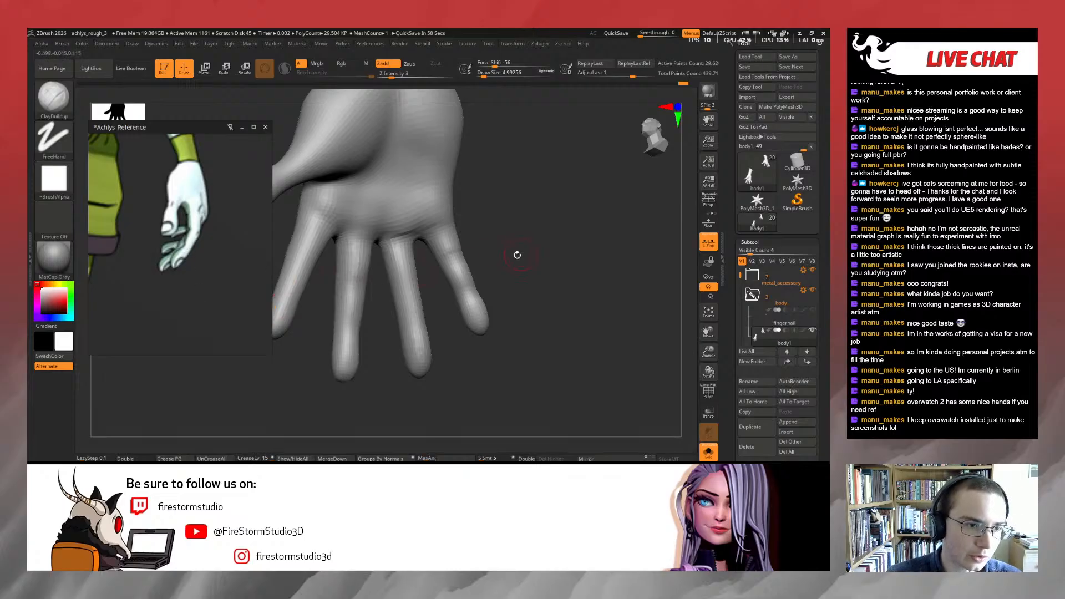
Reduce the brush's draw size to about 3.1 and define the palm side of the little finger around its joints
{"action": "mouse_move", "coordinate": [517, 255]}
{"action": "left_mouse_down"}
{"action": "mouse_move", "coordinate": [507, 267]}
{"action": "mouse_move", "coordinate": [510, 245]}
{"action": "mouse_move", "coordinate": [474, 240]}
{"action": "mouse_move", "coordinate": [447, 267]}
{"action": "mouse_move", "coordinate": [432, 262]}
{"action": "mouse_move", "coordinate": [469, 263]}
{"action": "mouse_move", "coordinate": [445, 274]}
{"action": "mouse_move", "coordinate": [450, 253]}
{"action": "left_mouse_up"}
{"action": "key", "text": "s"}
{"action": "key", "text": "s"}
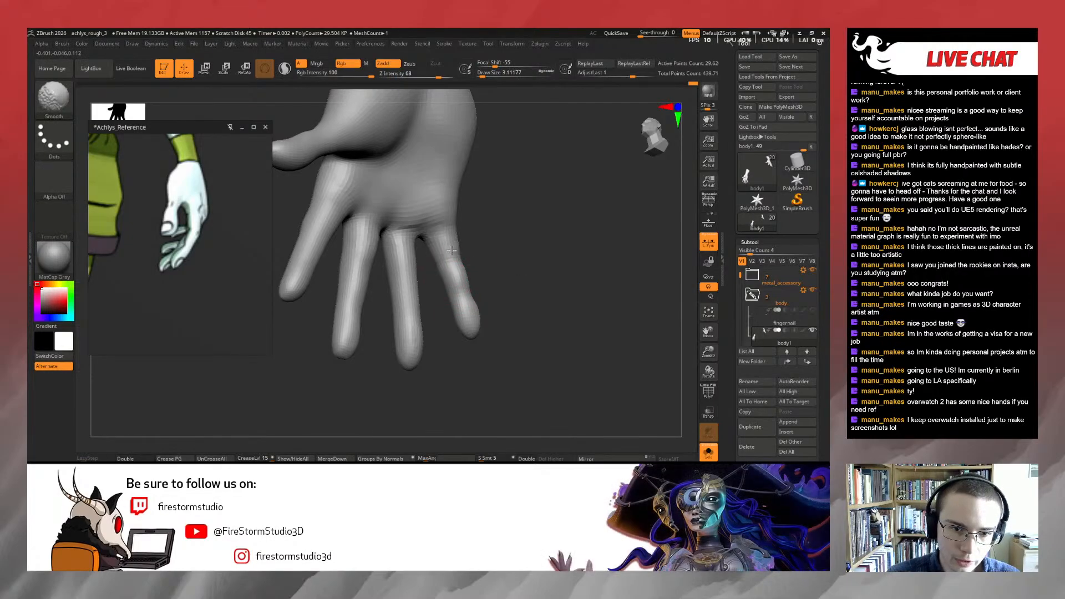
{"action": "left_click_drag", "start_coordinate": [516, 288], "coordinate": [293, 332]}
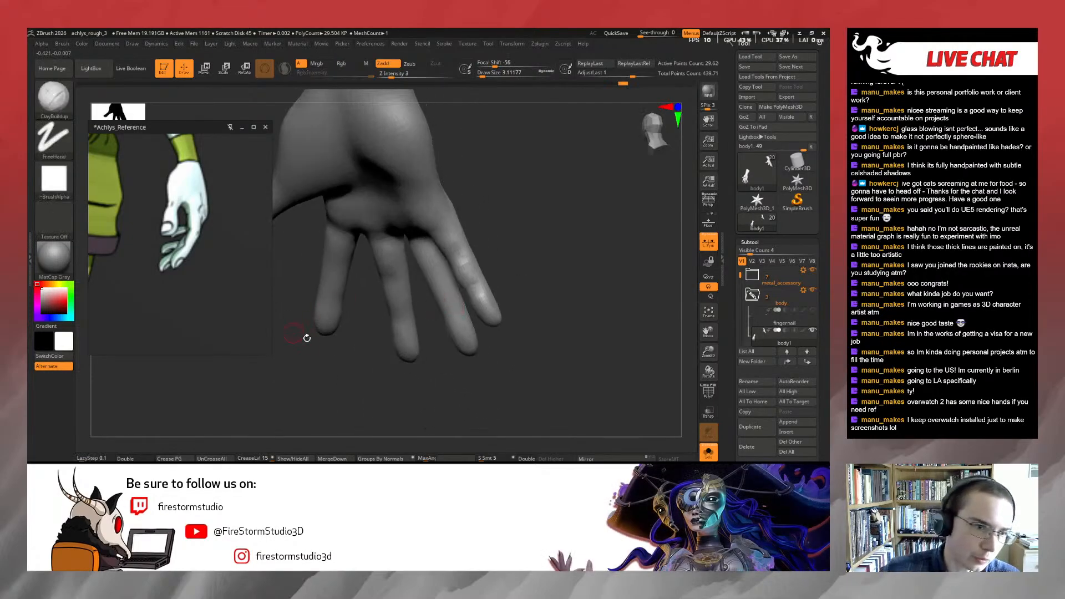
Examine the hands in the reference board's Achlys concept art and the green-costumed character drawing for finger shape and stylization
{"action": "scroll", "coordinate": [247, 251], "scroll_direction": "down", "scroll_amount": 10}
{"action": "middle_click_drag", "start_coordinate": [239, 332], "coordinate": [130, 189]}
{"action": "middle_click_drag", "start_coordinate": [177, 322], "coordinate": [89, 204]}
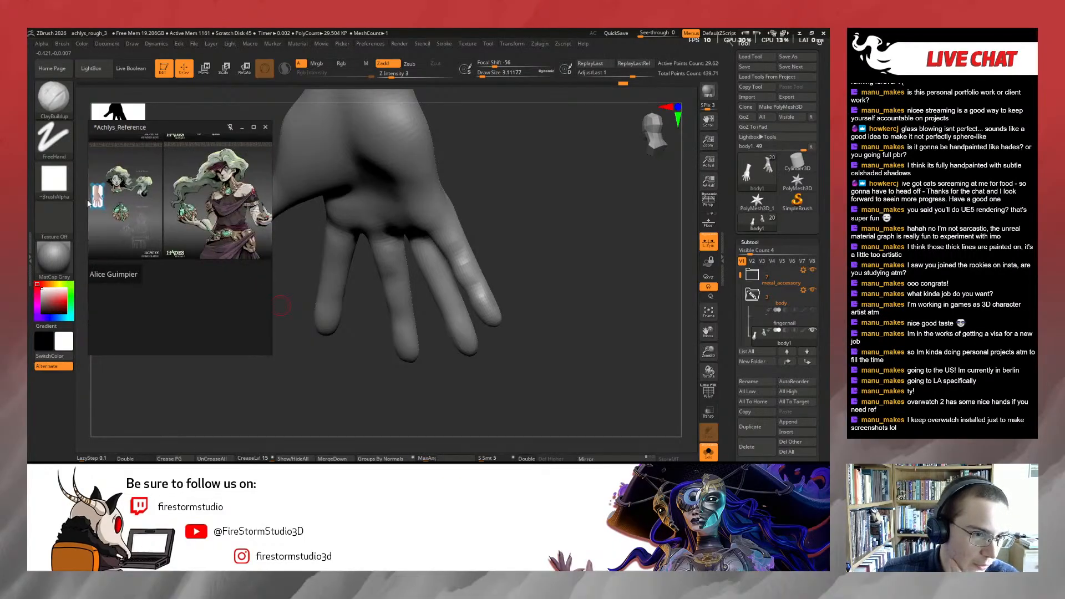
{"action": "scroll", "coordinate": [161, 194], "scroll_direction": "up", "scroll_amount": 4}
{"action": "middle_click_drag", "start_coordinate": [148, 237], "coordinate": [299, 250]}
{"action": "scroll", "coordinate": [155, 219], "scroll_direction": "up", "scroll_amount": 4}
{"action": "middle_click_drag", "start_coordinate": [158, 206], "coordinate": [185, 161]}
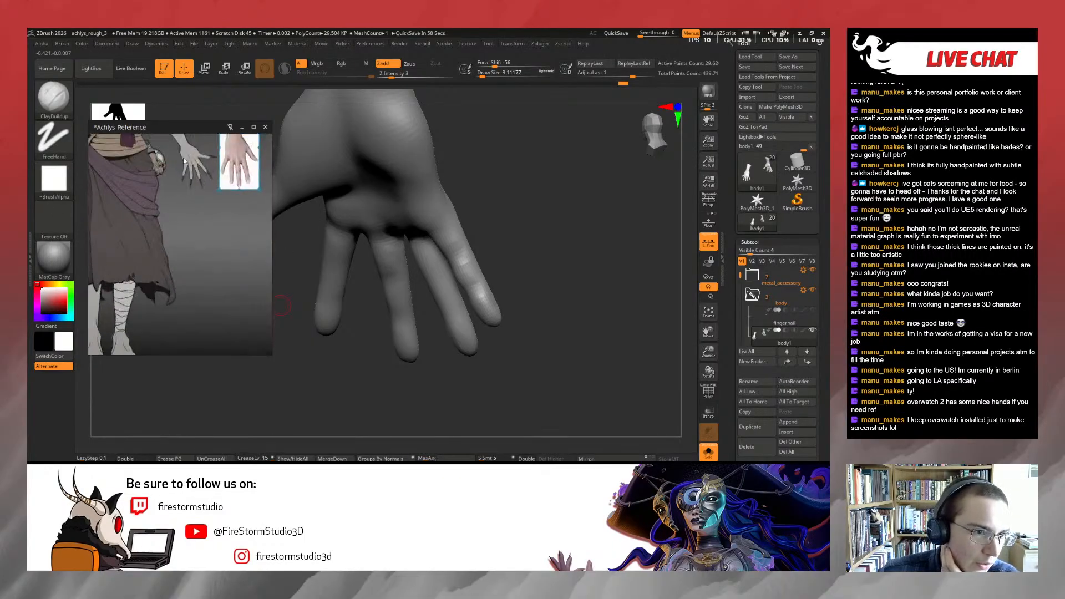
{"action": "scroll", "coordinate": [184, 161], "scroll_direction": "up", "scroll_amount": 5}
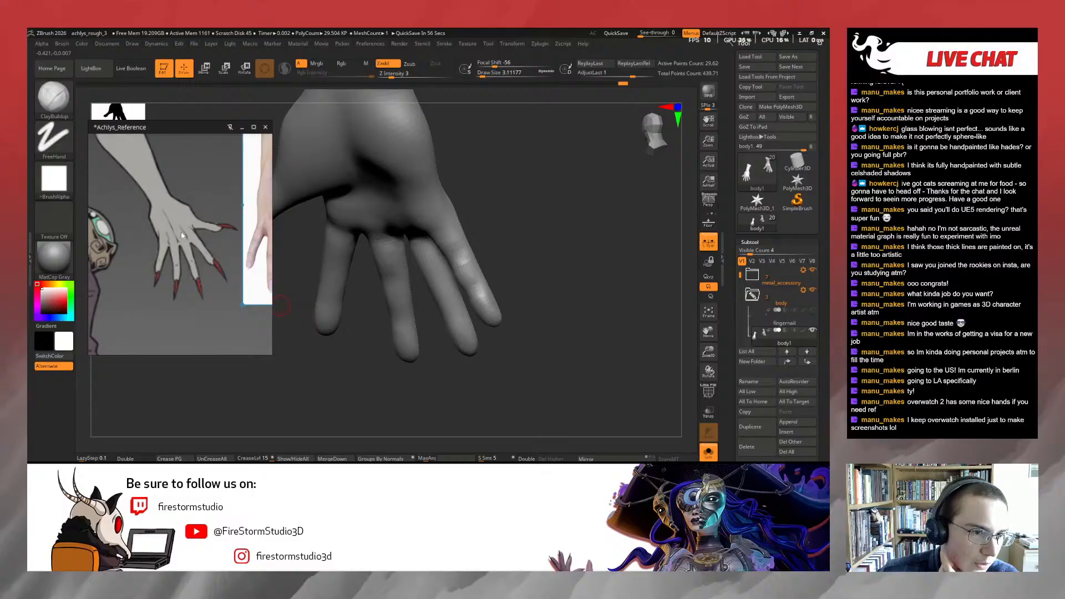
{"action": "scroll", "coordinate": [177, 235], "scroll_direction": "down", "scroll_amount": 8}
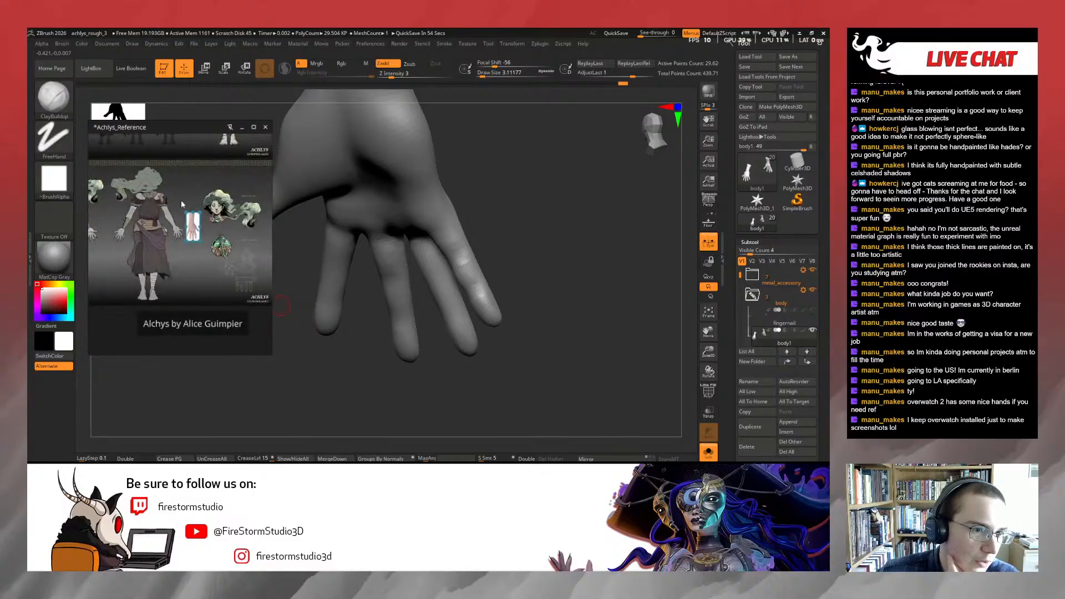
{"action": "mouse_move", "coordinate": [182, 152]}
{"action": "middle_mouse_down"}
{"action": "mouse_move", "coordinate": [191, 233]}
{"action": "mouse_move", "coordinate": [201, 233]}
{"action": "mouse_move", "coordinate": [112, 243]}
{"action": "middle_mouse_up"}
{"action": "scroll", "coordinate": [189, 234], "scroll_direction": "up", "scroll_amount": 3}
{"action": "scroll", "coordinate": [151, 253], "scroll_direction": "up", "scroll_amount": 6}
{"action": "scroll", "coordinate": [112, 243], "scroll_direction": "down", "scroll_amount": 2}
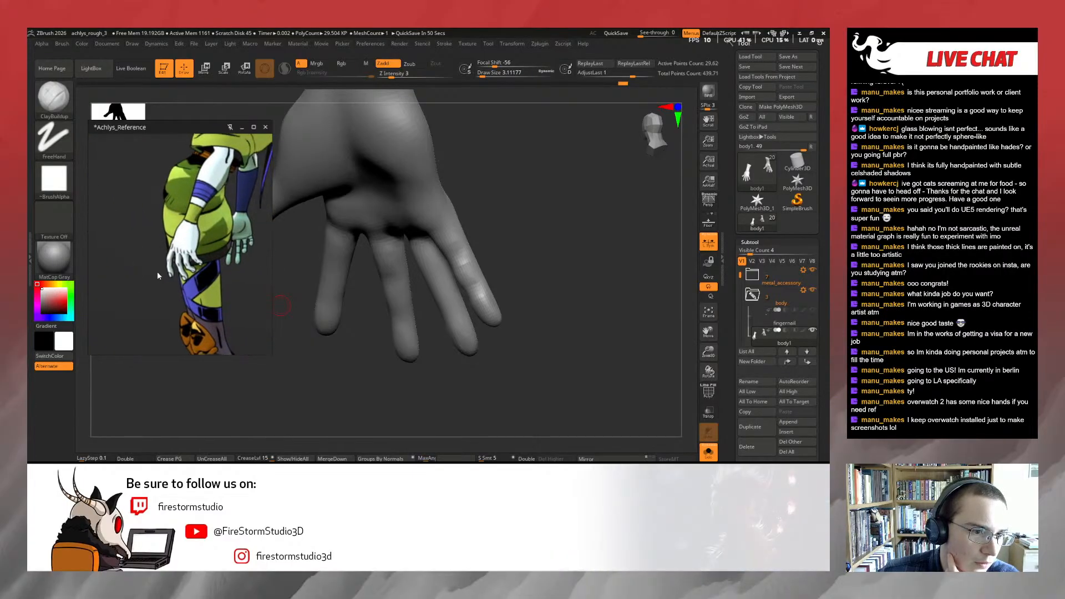
{"action": "scroll", "coordinate": [211, 257], "scroll_direction": "up", "scroll_amount": 5}
{"action": "middle_click_drag", "start_coordinate": [210, 257], "coordinate": [191, 266]}
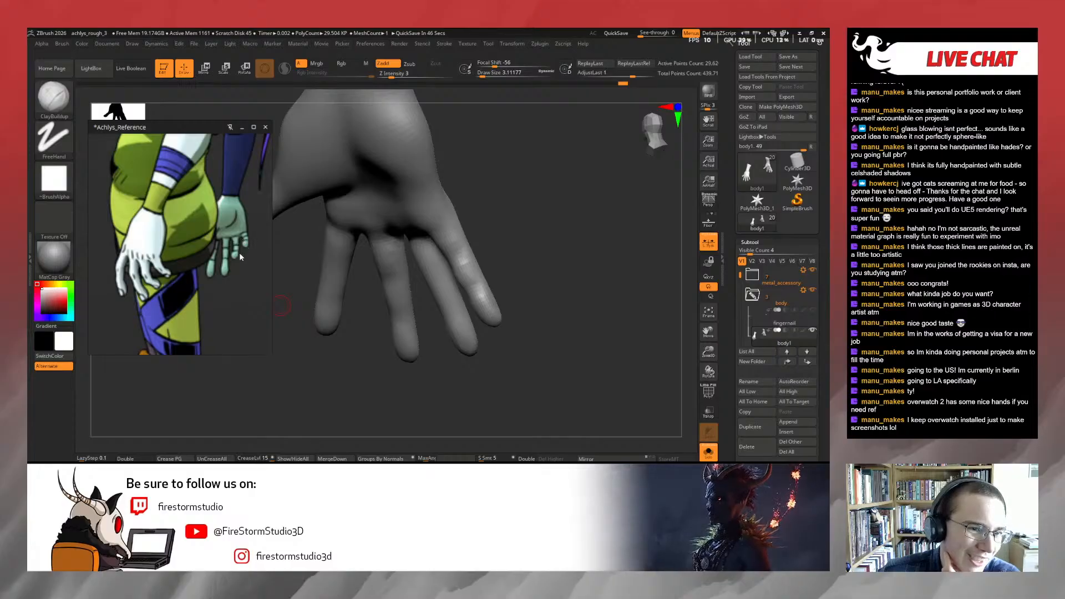
Enlarge the brush to a draw size of about 5 and refine the little finger's outer segments from both sides of the hand
{"action": "mouse_move", "coordinate": [504, 211]}
{"action": "left_mouse_down"}
{"action": "mouse_move", "coordinate": [486, 267]}
{"action": "mouse_move", "coordinate": [460, 257]}
{"action": "mouse_move", "coordinate": [481, 250]}
{"action": "mouse_move", "coordinate": [444, 256]}
{"action": "mouse_move", "coordinate": [489, 258]}
{"action": "mouse_move", "coordinate": [486, 269]}
{"action": "left_mouse_up"}
{"action": "key", "text": "s"}
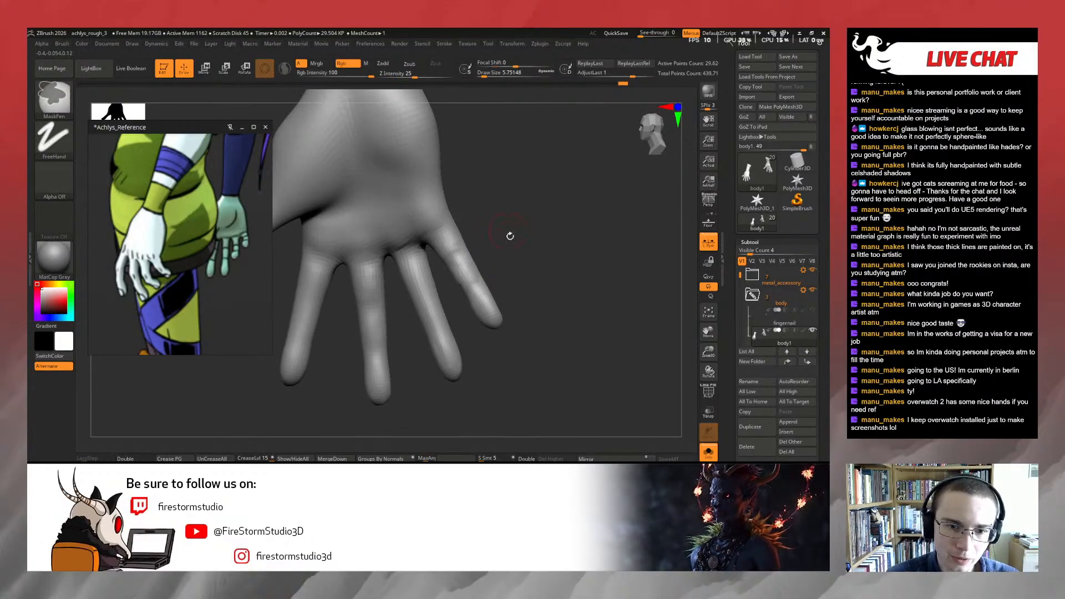
{"action": "mouse_move", "coordinate": [507, 234]}
{"action": "left_mouse_down"}
{"action": "mouse_move", "coordinate": [498, 264]}
{"action": "mouse_move", "coordinate": [498, 251]}
{"action": "mouse_move", "coordinate": [488, 265]}
{"action": "mouse_move", "coordinate": [481, 244]}
{"action": "mouse_move", "coordinate": [433, 240]}
{"action": "mouse_move", "coordinate": [430, 257]}
{"action": "mouse_move", "coordinate": [456, 260]}
{"action": "mouse_move", "coordinate": [446, 277]}
{"action": "mouse_move", "coordinate": [449, 247]}
{"action": "mouse_move", "coordinate": [485, 246]}
{"action": "left_mouse_up"}
{"action": "key", "text": "s"}
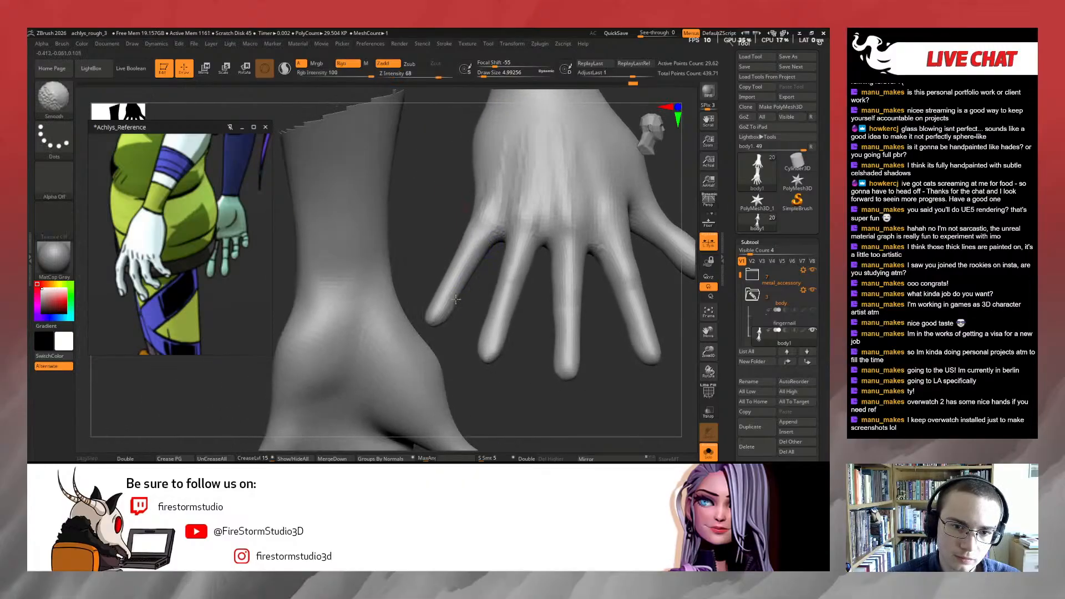
{"action": "mouse_move", "coordinate": [475, 288]}
{"action": "left_mouse_down"}
{"action": "mouse_move", "coordinate": [495, 317]}
{"action": "mouse_move", "coordinate": [494, 297]}
{"action": "mouse_move", "coordinate": [499, 307]}
{"action": "left_mouse_up"}
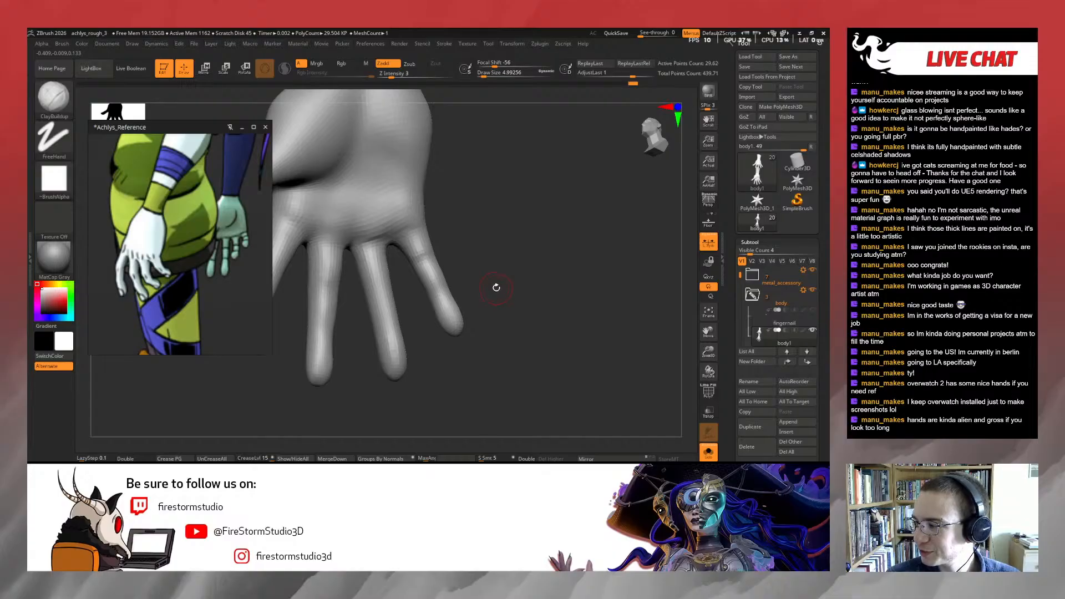
{"action": "mouse_move", "coordinate": [478, 272]}
{"action": "left_mouse_down"}
{"action": "mouse_move", "coordinate": [462, 322]}
{"action": "mouse_move", "coordinate": [475, 284]}
{"action": "mouse_move", "coordinate": [482, 310]}
{"action": "mouse_move", "coordinate": [462, 301]}
{"action": "left_mouse_up"}
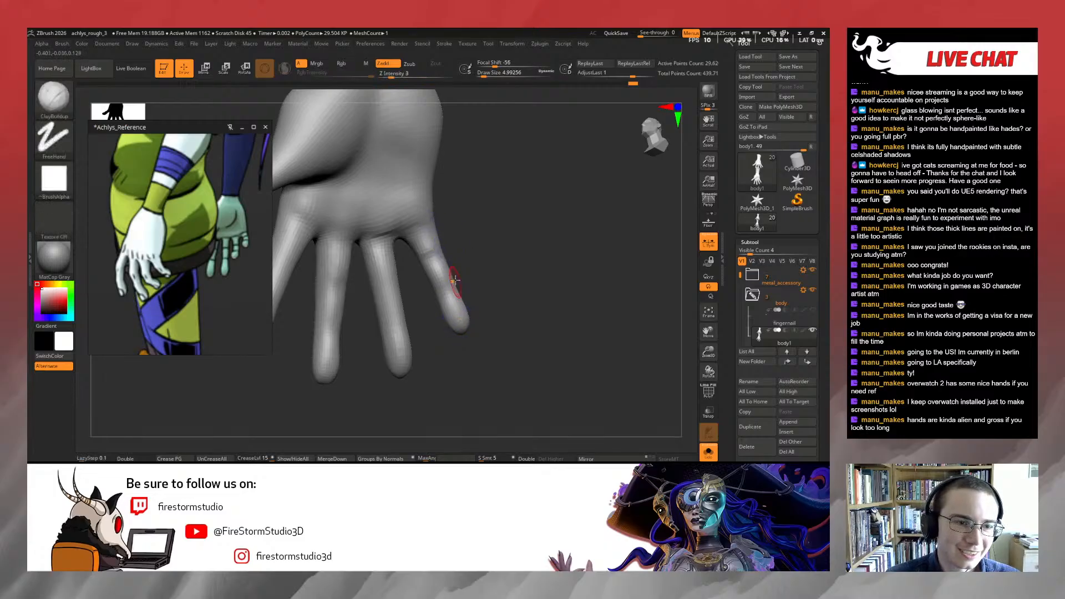
{"action": "key", "text": "b"}
{"action": "key", "text": "m"}
{"action": "key", "text": "v"}
{"action": "key", "text": "s"}
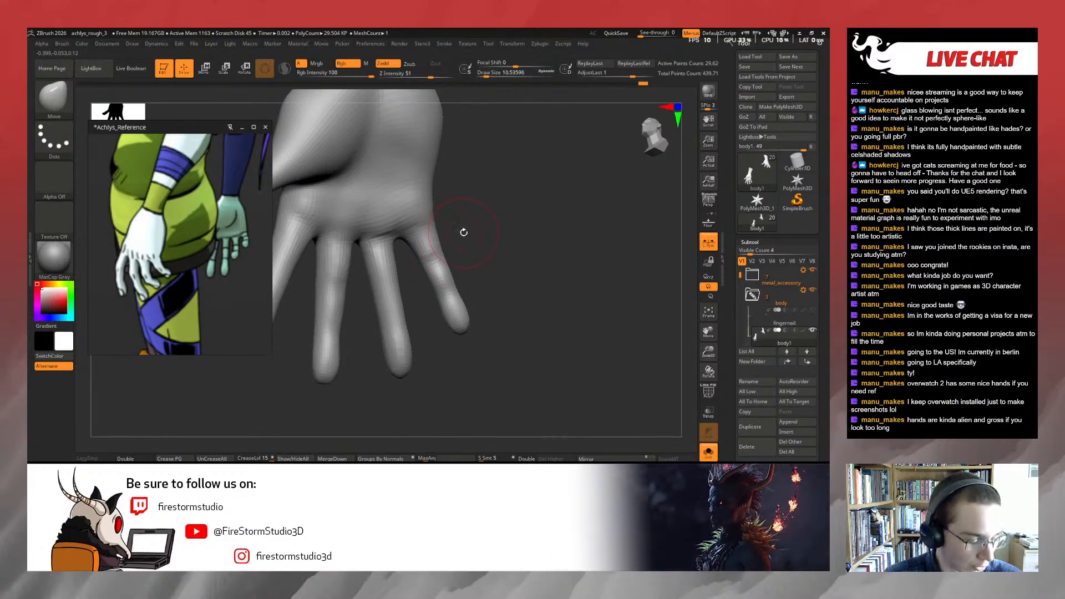
Refine the little finger's middle segment with ClayBuildup at a draw size of about 4.3, smoothing the joint transitions
{"action": "key", "text": "b"}
{"action": "key", "text": "c"}
{"action": "key", "text": "b"}
{"action": "mouse_move", "coordinate": [463, 232]}
{"action": "left_mouse_down"}
{"action": "mouse_move", "coordinate": [474, 263]}
{"action": "mouse_move", "coordinate": [541, 243]}
{"action": "mouse_move", "coordinate": [445, 245]}
{"action": "left_mouse_up"}
{"action": "key", "text": "s"}
{"action": "key", "text": "s"}
{"action": "mouse_move", "coordinate": [429, 281]}
{"action": "left_mouse_down"}
{"action": "mouse_move", "coordinate": [374, 311]}
{"action": "mouse_move", "coordinate": [474, 244]}
{"action": "mouse_move", "coordinate": [470, 256]}
{"action": "mouse_move", "coordinate": [417, 246]}
{"action": "mouse_move", "coordinate": [424, 228]}
{"action": "mouse_move", "coordinate": [456, 236]}
{"action": "mouse_move", "coordinate": [515, 222]}
{"action": "mouse_move", "coordinate": [525, 249]}
{"action": "mouse_move", "coordinate": [497, 288]}
{"action": "mouse_move", "coordinate": [513, 276]}
{"action": "mouse_move", "coordinate": [444, 278]}
{"action": "left_mouse_up"}
{"action": "key", "text": "shift"}
{"action": "key", "text": "shift"}
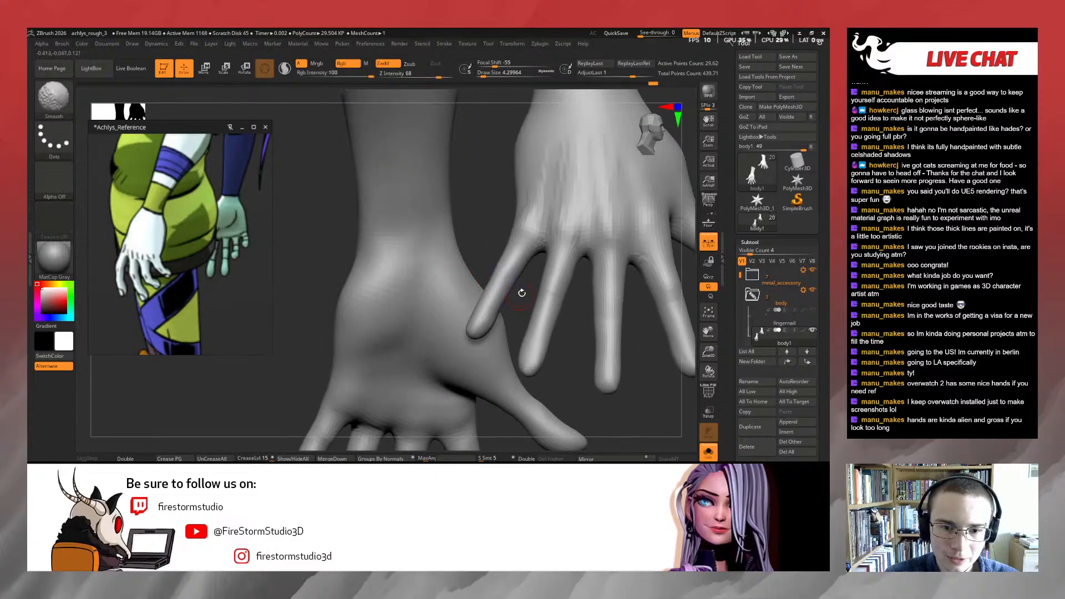
Refine the back of the little finger's outer segment and smooth the ring finger around its middle joint
{"action": "mouse_move", "coordinate": [522, 292]}
{"action": "left_mouse_down"}
{"action": "mouse_move", "coordinate": [549, 292]}
{"action": "mouse_move", "coordinate": [494, 297]}
{"action": "mouse_move", "coordinate": [523, 314]}
{"action": "mouse_move", "coordinate": [496, 307]}
{"action": "left_mouse_up"}
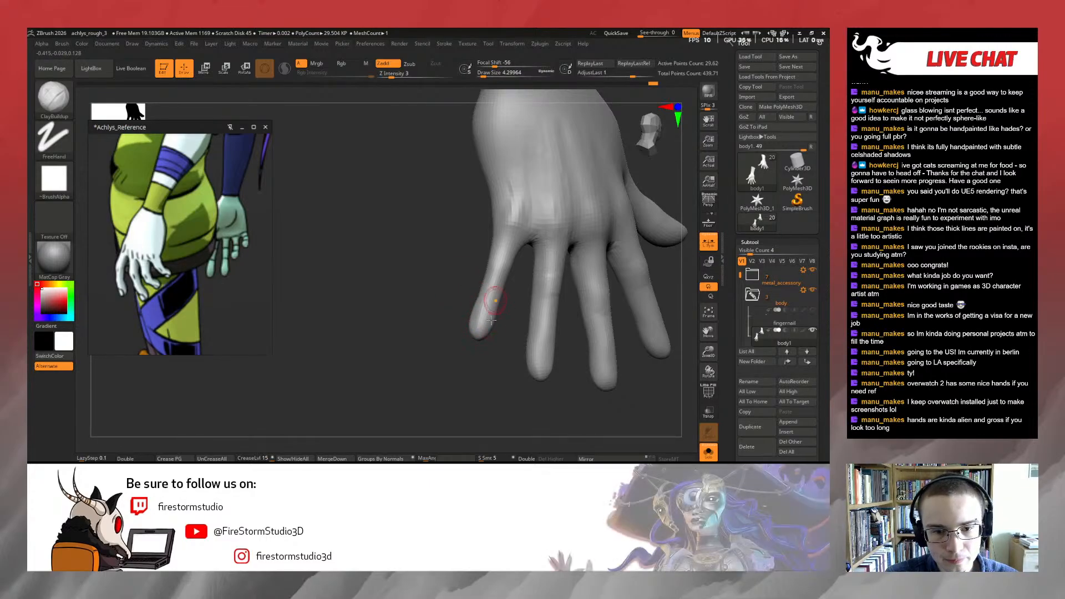
{"action": "mouse_move", "coordinate": [491, 320]}
{"action": "left_mouse_down"}
{"action": "mouse_move", "coordinate": [489, 332]}
{"action": "mouse_move", "coordinate": [523, 325]}
{"action": "mouse_move", "coordinate": [488, 301]}
{"action": "mouse_move", "coordinate": [514, 314]}
{"action": "mouse_move", "coordinate": [484, 323]}
{"action": "mouse_move", "coordinate": [482, 309]}
{"action": "mouse_move", "coordinate": [489, 319]}
{"action": "left_mouse_up"}
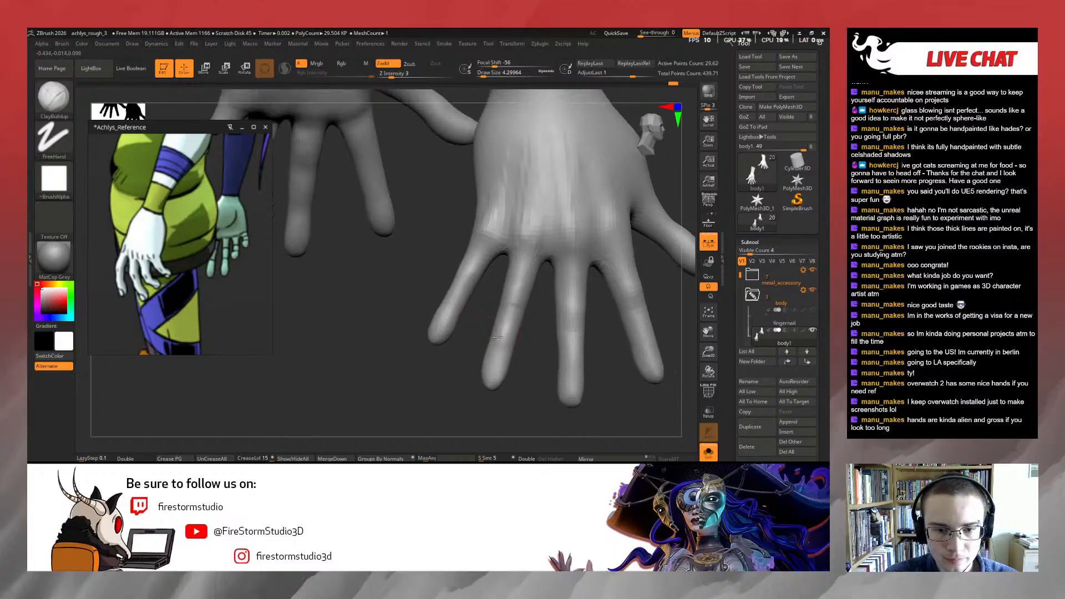
{"action": "key", "text": "shift"}
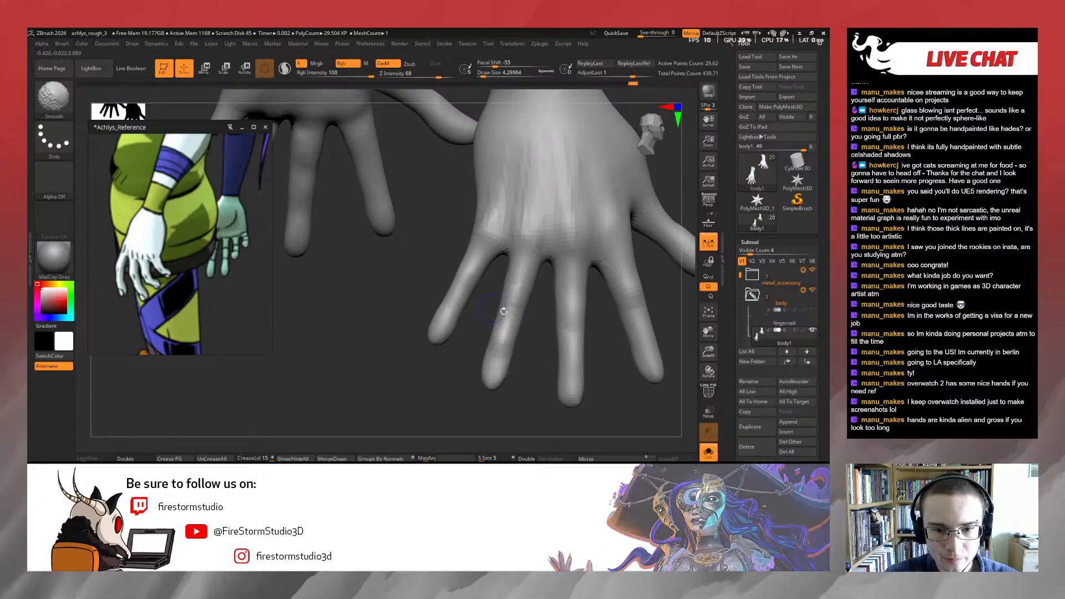
{"action": "mouse_move", "coordinate": [513, 304]}
{"action": "left_mouse_down", "text": "shift"}
{"action": "mouse_move", "coordinate": [506, 325]}
{"action": "mouse_move", "coordinate": [520, 304]}
{"action": "left_mouse_up", "text": "shift"}
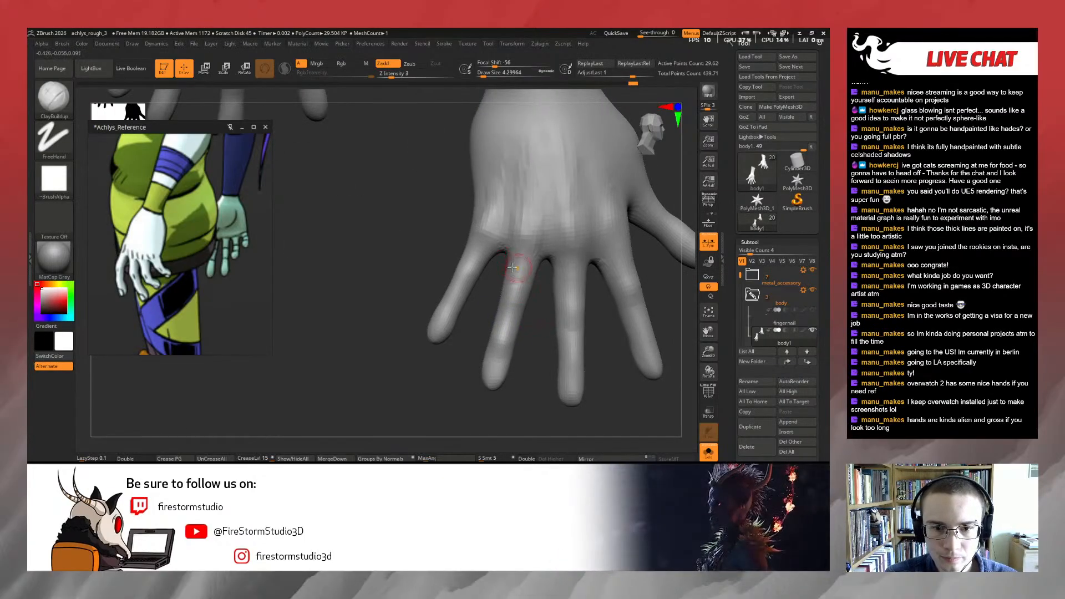
Build up the base of the ring finger near the knuckle and blend it from the back and palm sides
{"action": "right_click_drag", "start_coordinate": [500, 269], "coordinate": [489, 289]}
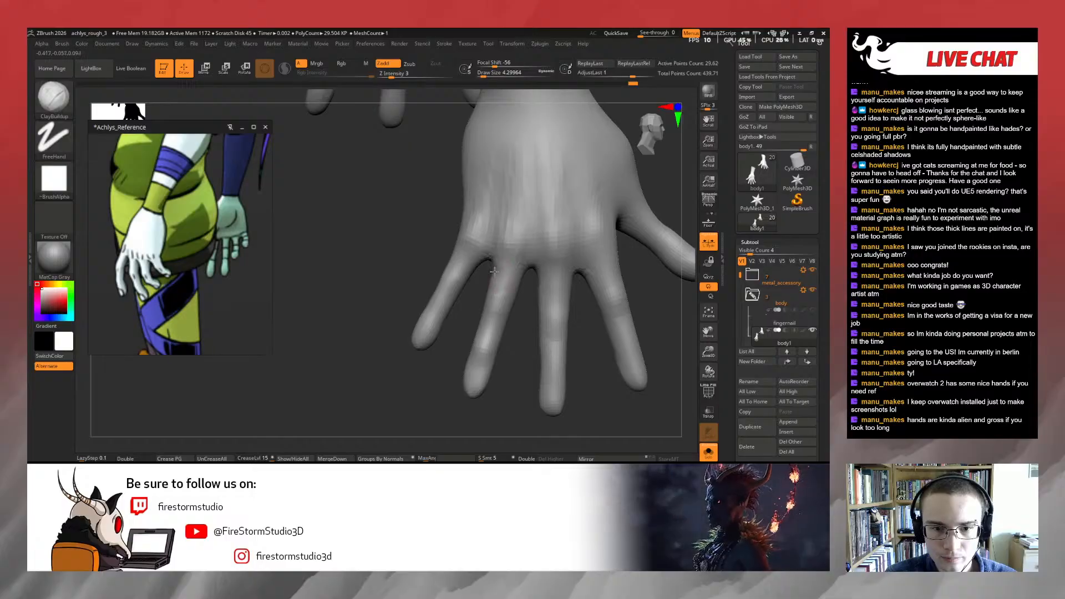
{"action": "left_click_drag", "start_coordinate": [495, 269], "coordinate": [519, 283]}
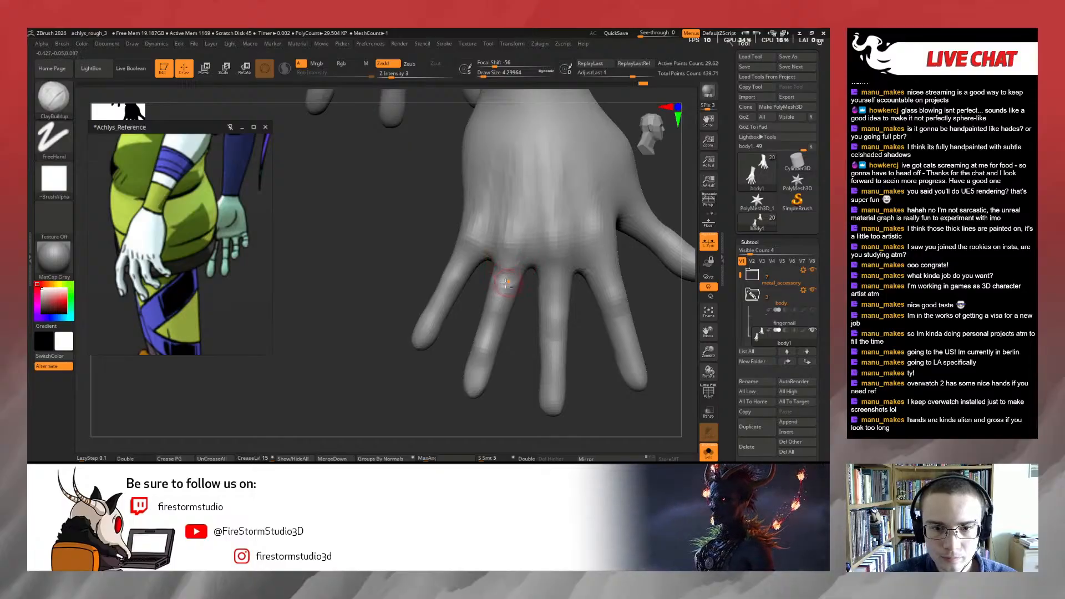
{"action": "key", "text": "shift"}
{"action": "right_click_drag", "start_coordinate": [491, 278], "coordinate": [509, 284]}
{"action": "key", "text": "shift"}
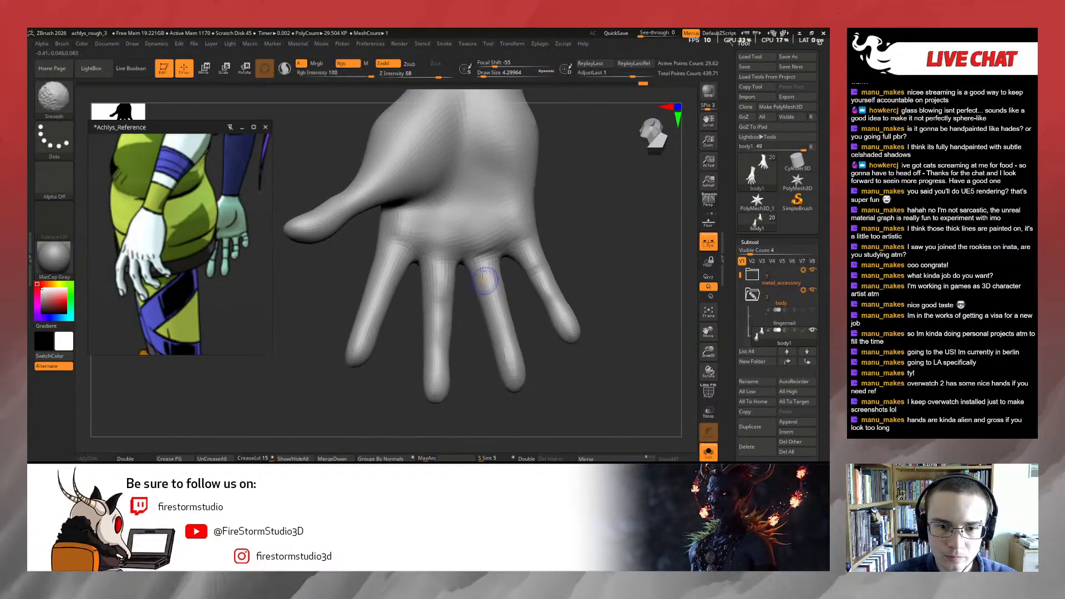
{"action": "right_click_drag", "start_coordinate": [475, 302], "coordinate": [470, 301]}
{"action": "right_click_drag", "start_coordinate": [477, 348], "coordinate": [503, 305]}
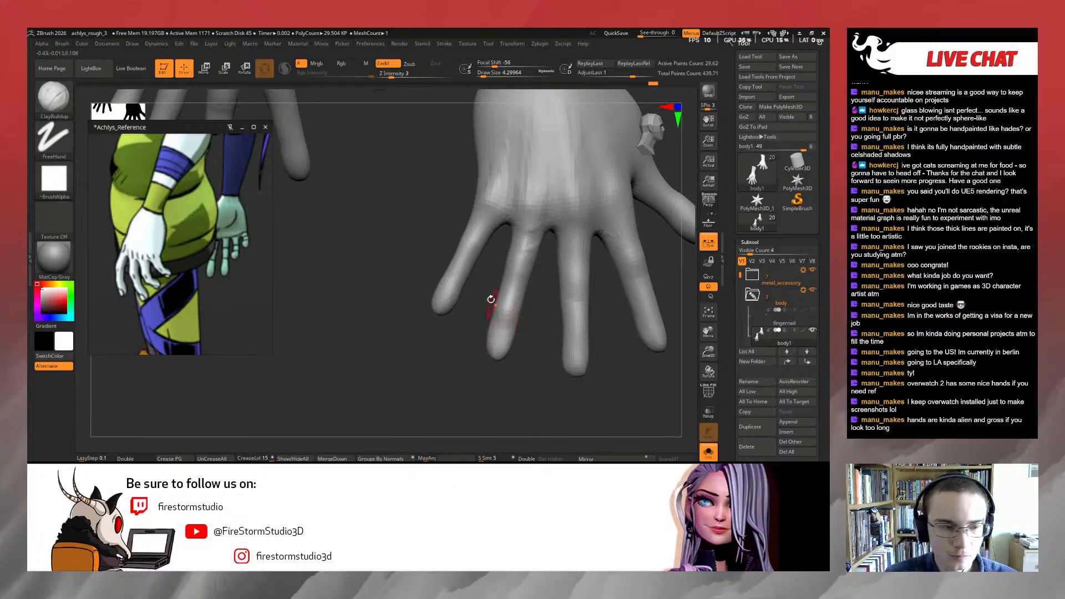
Smooth the back of the ring finger from the fingertip up to the knuckle
{"action": "key", "text": "shift"}
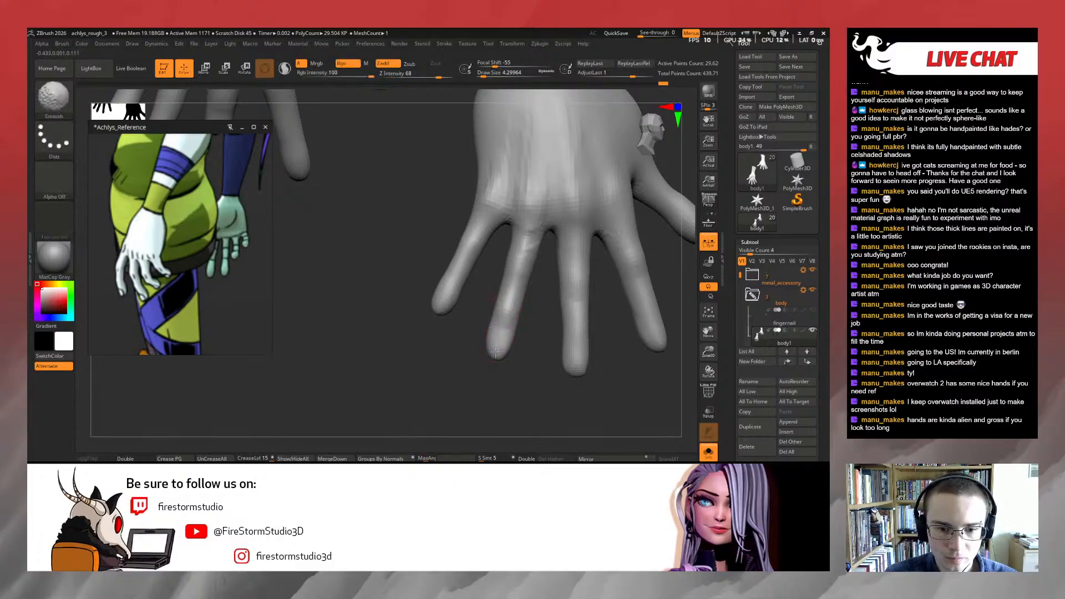
{"action": "left_click_drag", "start_coordinate": [528, 277], "coordinate": [504, 281], "text": "shift"}
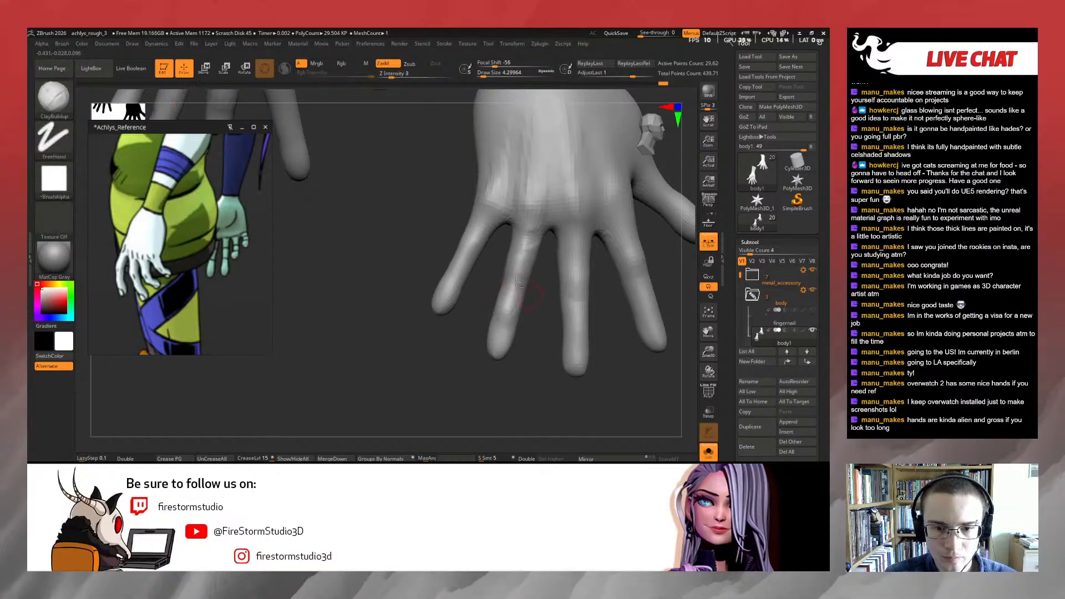
{"action": "left_click_drag", "start_coordinate": [541, 300], "coordinate": [522, 314]}
{"action": "key", "text": "shift"}
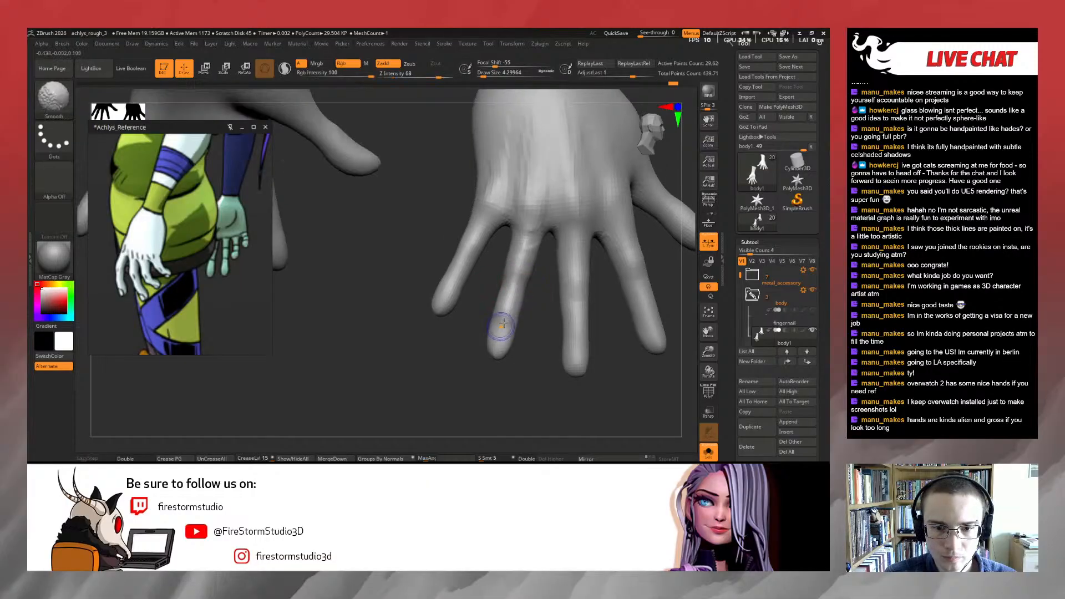
{"action": "left_click_drag", "start_coordinate": [522, 223], "coordinate": [529, 248], "text": "shift"}
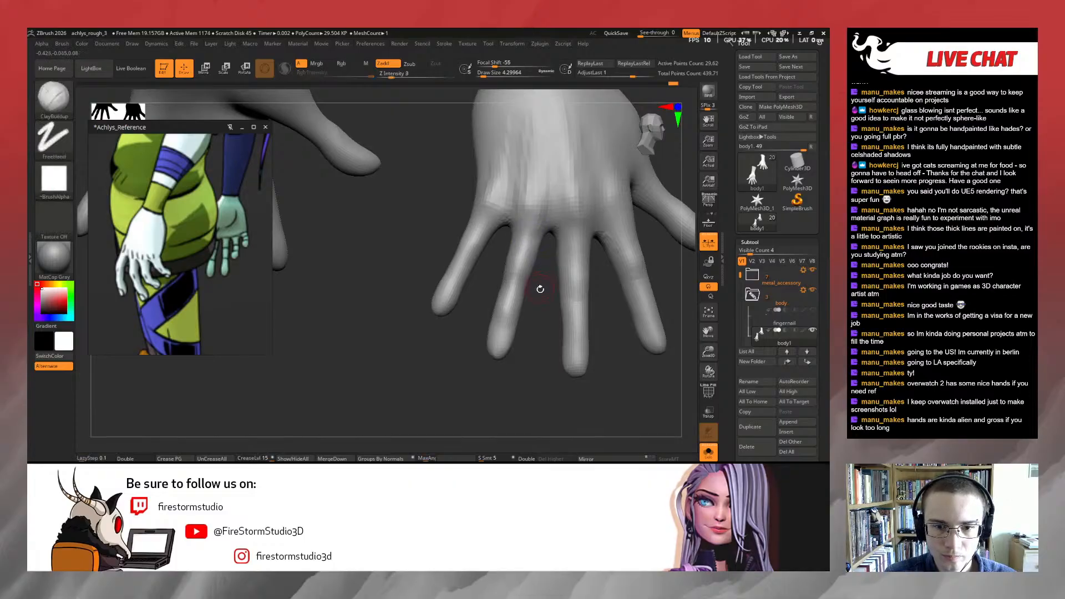
Carve the palm-side joint creases of the ring finger with the DamStandard brush
{"action": "mouse_move", "coordinate": [540, 288]}
{"action": "left_mouse_down"}
{"action": "mouse_move", "coordinate": [613, 271]}
{"action": "mouse_move", "coordinate": [602, 261]}
{"action": "mouse_move", "coordinate": [604, 311]}
{"action": "mouse_move", "coordinate": [620, 312]}
{"action": "mouse_move", "coordinate": [589, 305]}
{"action": "left_mouse_up"}
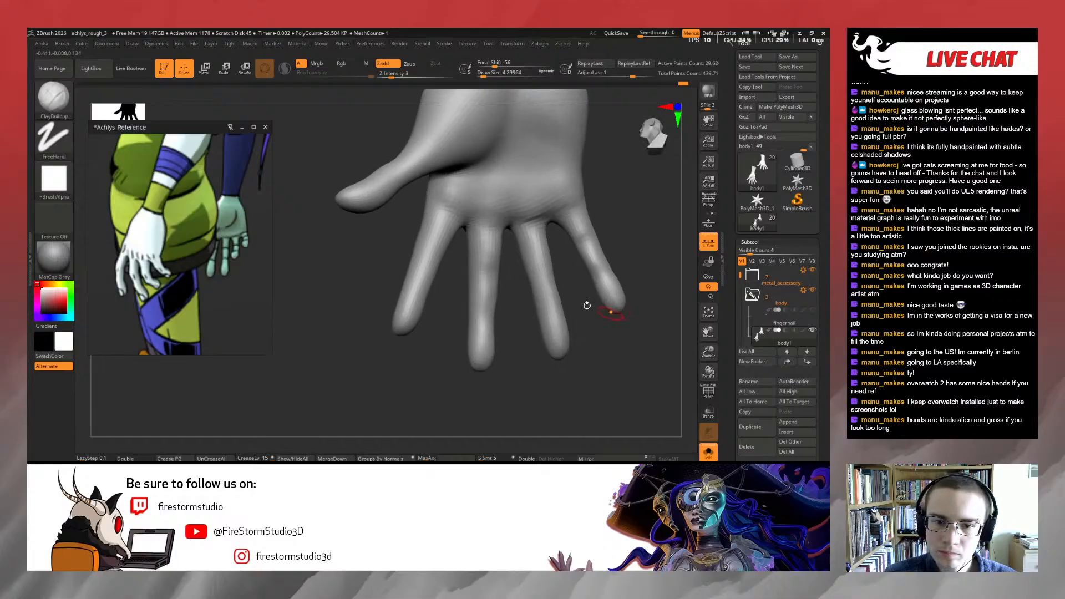
{"action": "key", "text": "b"}
{"action": "key", "text": "d"}
{"action": "key", "text": "s"}
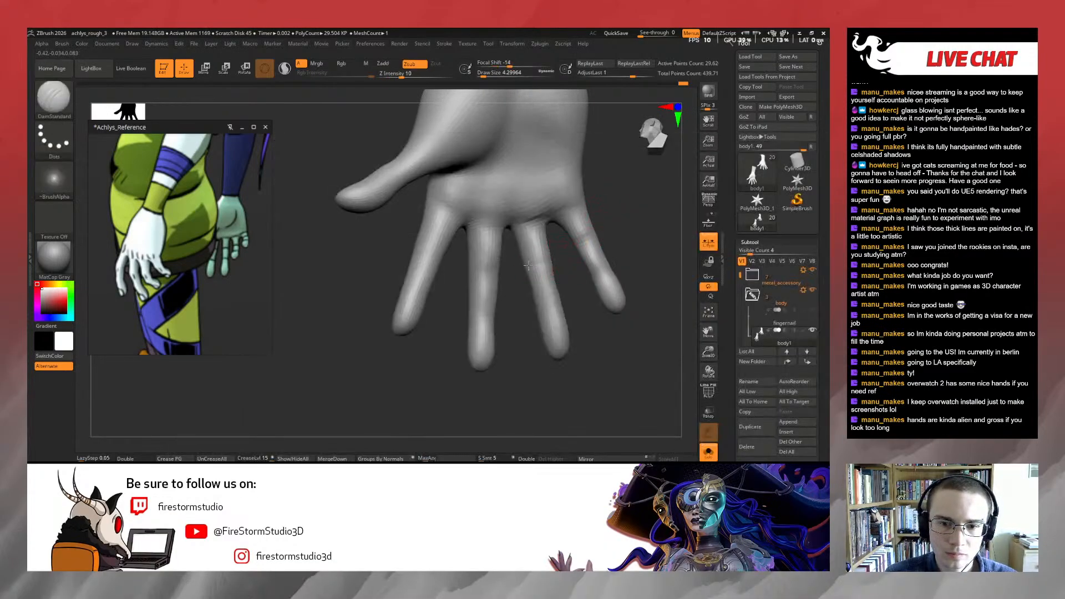
{"action": "mouse_move", "coordinate": [564, 258]}
{"action": "left_mouse_down"}
{"action": "mouse_move", "coordinate": [526, 306]}
{"action": "mouse_move", "coordinate": [559, 314]}
{"action": "left_mouse_up"}
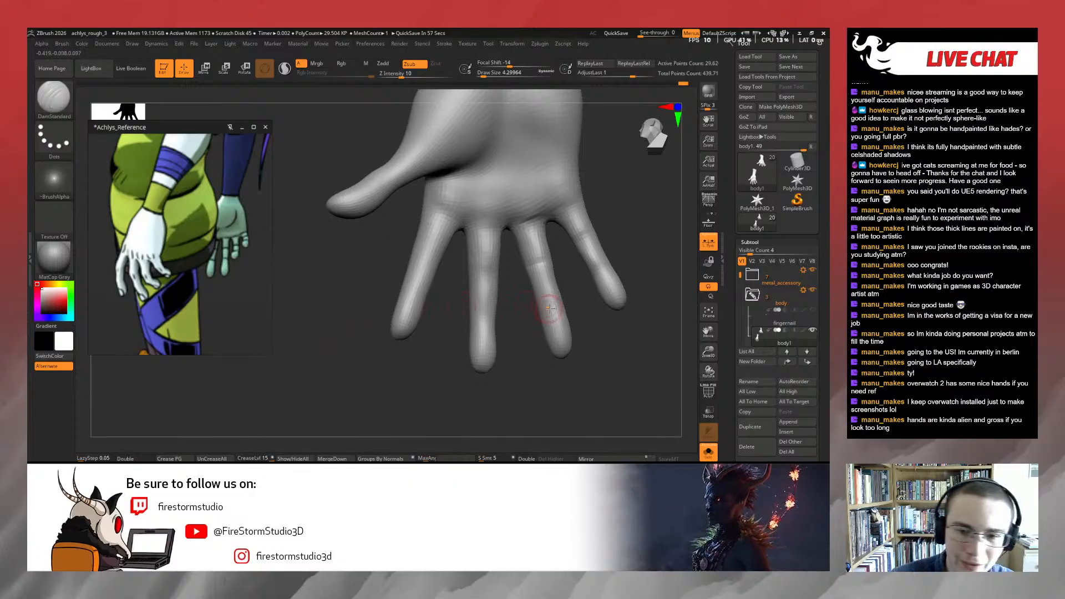
{"action": "mouse_move", "coordinate": [566, 298]}
{"action": "right_mouse_down"}
{"action": "mouse_move", "coordinate": [544, 305]}
{"action": "mouse_move", "coordinate": [582, 302]}
{"action": "mouse_move", "coordinate": [569, 301]}
{"action": "right_mouse_up"}
{"action": "left_click_drag", "start_coordinate": [539, 301], "coordinate": [563, 297]}
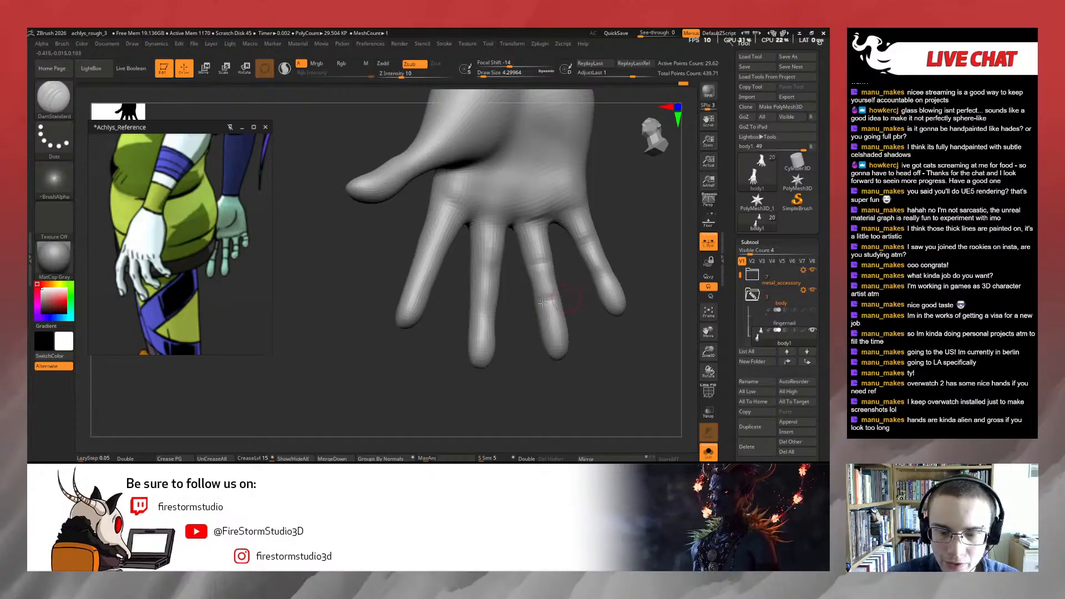
Carve palm-side joint creases across the little and middle fingers with the DamStandard brush
{"action": "mouse_move", "coordinate": [571, 295]}
{"action": "right_mouse_down"}
{"action": "mouse_move", "coordinate": [554, 308]}
{"action": "mouse_move", "coordinate": [581, 297]}
{"action": "mouse_move", "coordinate": [532, 300]}
{"action": "mouse_move", "coordinate": [595, 290]}
{"action": "right_mouse_up"}
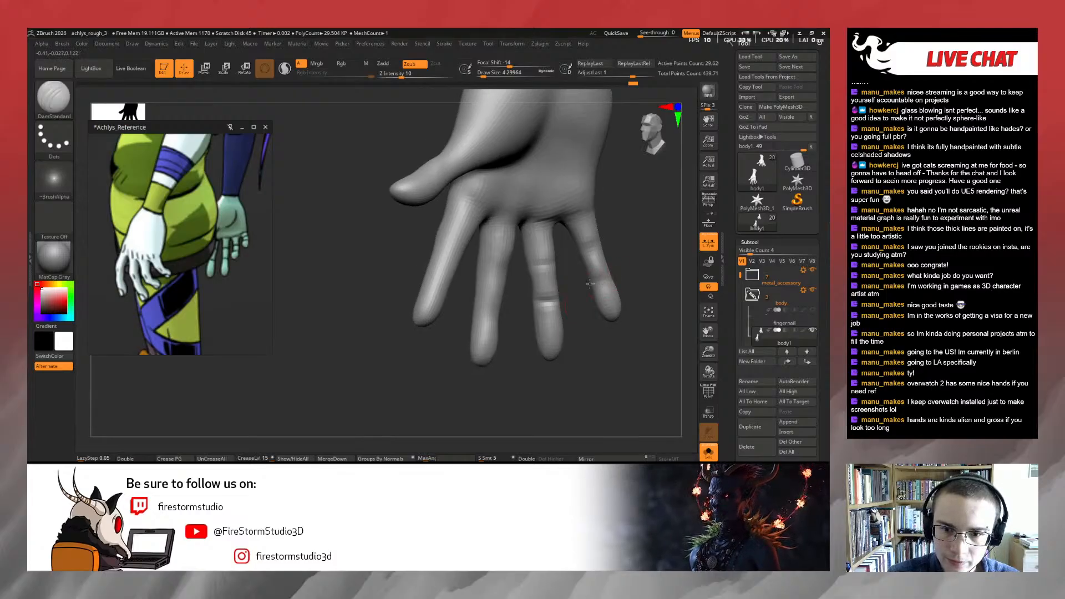
{"action": "mouse_move", "coordinate": [634, 261]}
{"action": "right_mouse_down"}
{"action": "mouse_move", "coordinate": [660, 277]}
{"action": "mouse_move", "coordinate": [631, 246]}
{"action": "right_mouse_up"}
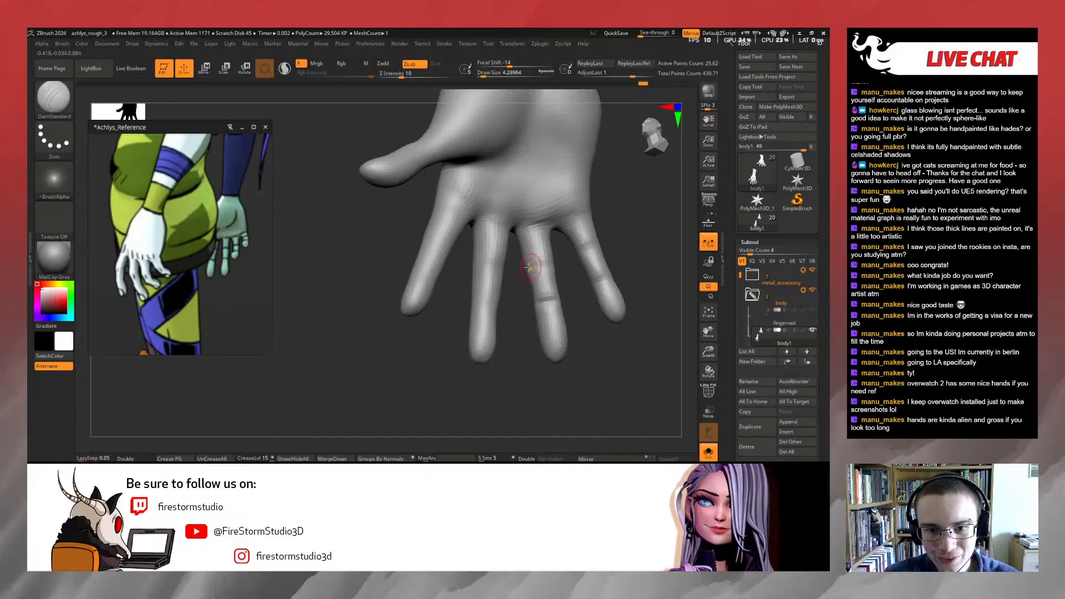
{"action": "right_click_drag", "start_coordinate": [562, 271], "coordinate": [498, 331]}
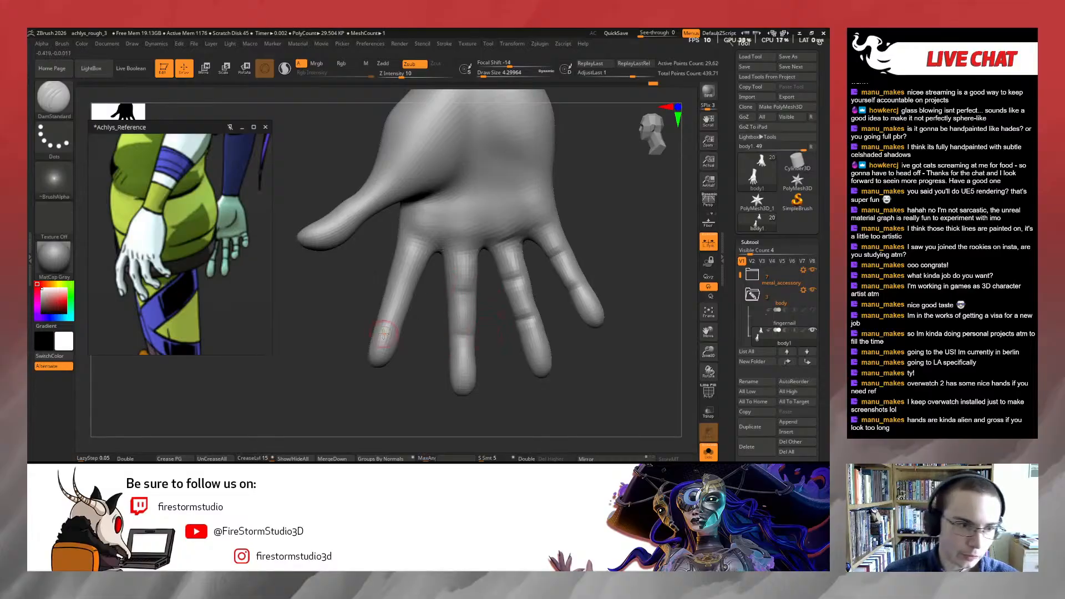
Browse the Achlys reference board for stylized character art that shows how hands are treated
{"action": "scroll", "coordinate": [197, 256], "scroll_direction": "down", "scroll_amount": 4}
{"action": "middle_click_drag", "start_coordinate": [172, 176], "coordinate": [240, 190]}
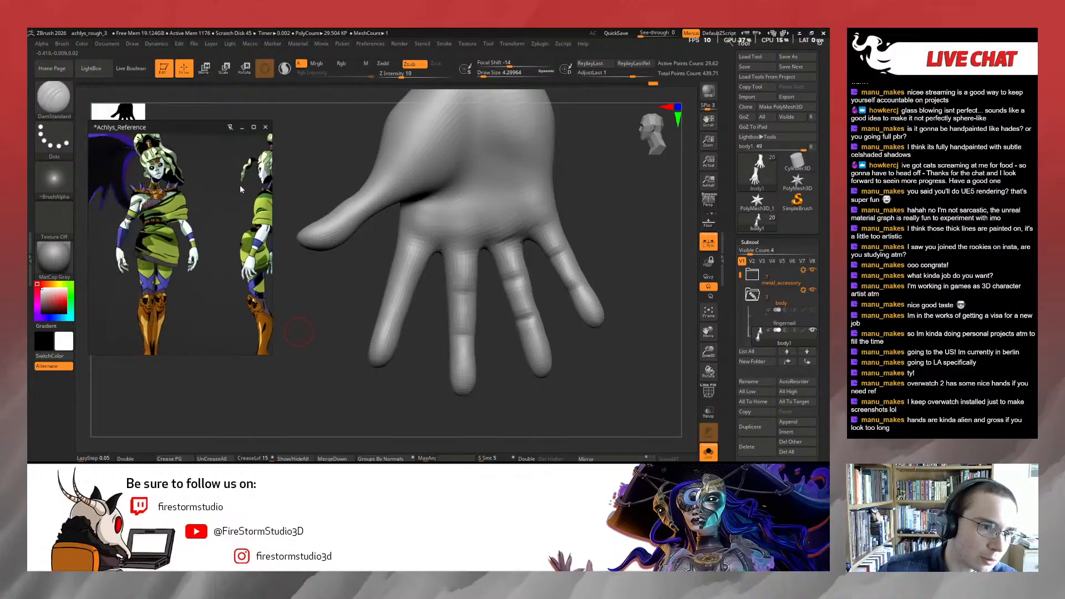
{"action": "scroll", "coordinate": [183, 225], "scroll_direction": "down", "scroll_amount": 3}
{"action": "middle_click_drag", "start_coordinate": [183, 139], "coordinate": [171, 225]}
{"action": "middle_click_drag", "start_coordinate": [144, 174], "coordinate": [164, 244]}
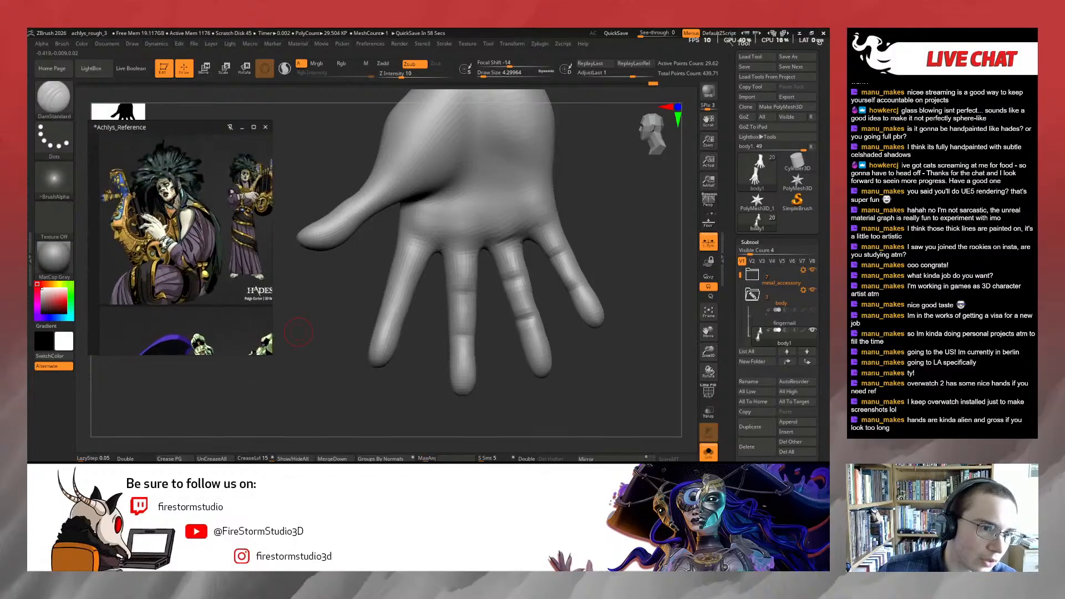
{"action": "scroll", "coordinate": [196, 231], "scroll_direction": "down", "scroll_amount": 3}
{"action": "middle_click_drag", "start_coordinate": [189, 149], "coordinate": [119, 259]}
{"action": "scroll", "coordinate": [167, 244], "scroll_direction": "up", "scroll_amount": 4}
{"action": "scroll", "coordinate": [231, 233], "scroll_direction": "down", "scroll_amount": 4}
{"action": "middle_click_drag", "start_coordinate": [199, 231], "coordinate": [176, 146]}
{"action": "scroll", "coordinate": [194, 266], "scroll_direction": "up", "scroll_amount": 4}
{"action": "middle_click_drag", "start_coordinate": [194, 255], "coordinate": [271, 183]}
{"action": "scroll", "coordinate": [139, 202], "scroll_direction": "down", "scroll_amount": 2}
{"action": "scroll", "coordinate": [218, 238], "scroll_direction": "down", "scroll_amount": 4}
{"action": "middle_click_drag", "start_coordinate": [194, 231], "coordinate": [299, 178]}
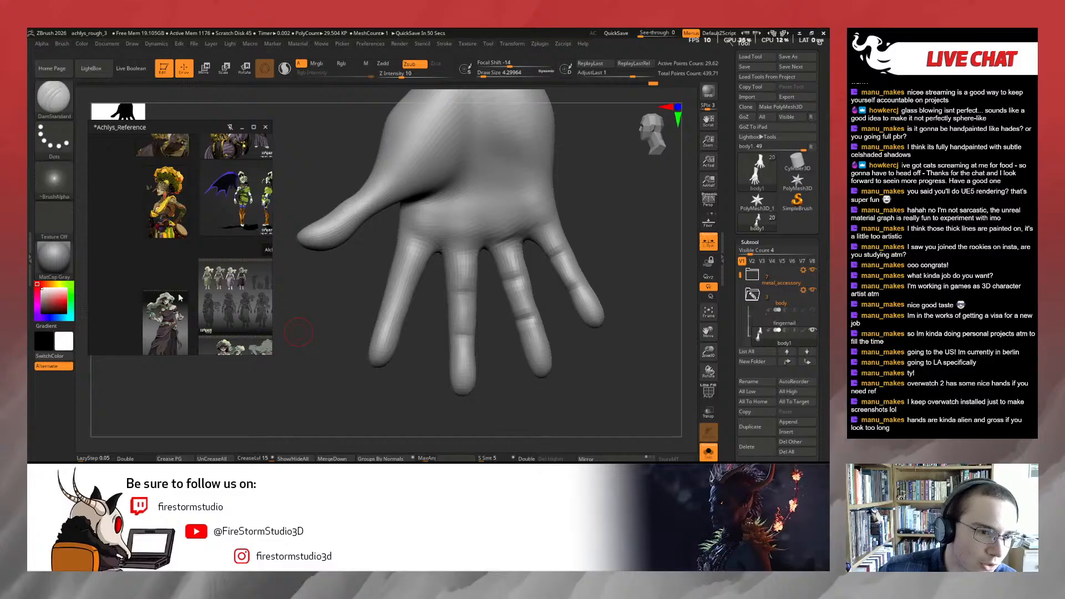
Examine the yellow-draped, flower-haired character reference up close, from the waist and arms up to the head
{"action": "scroll", "coordinate": [182, 277], "scroll_direction": "up", "scroll_amount": 5}
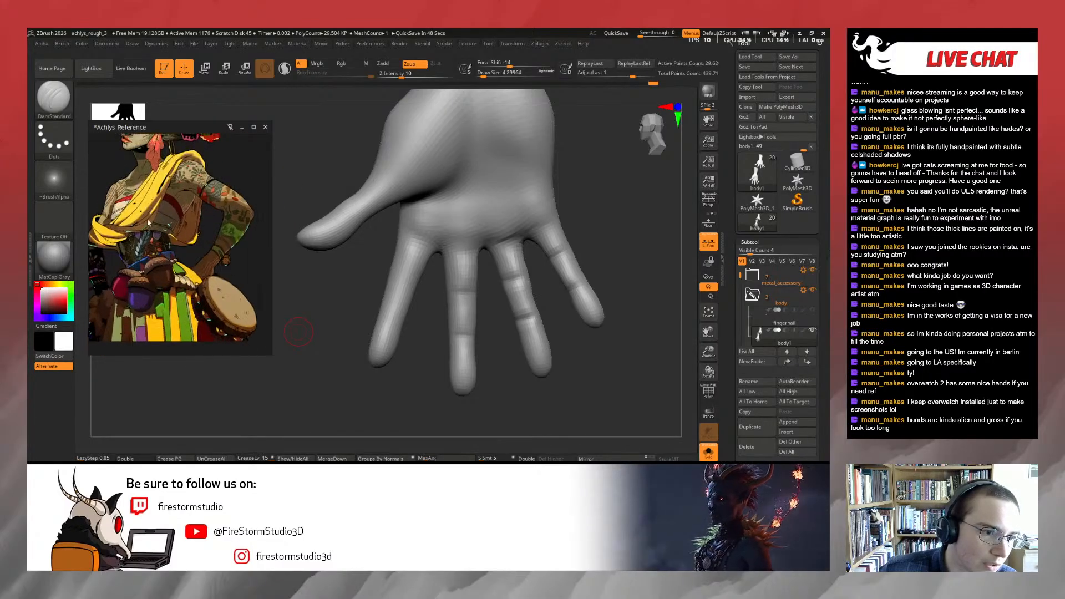
{"action": "scroll", "coordinate": [157, 216], "scroll_direction": "up", "scroll_amount": 1}
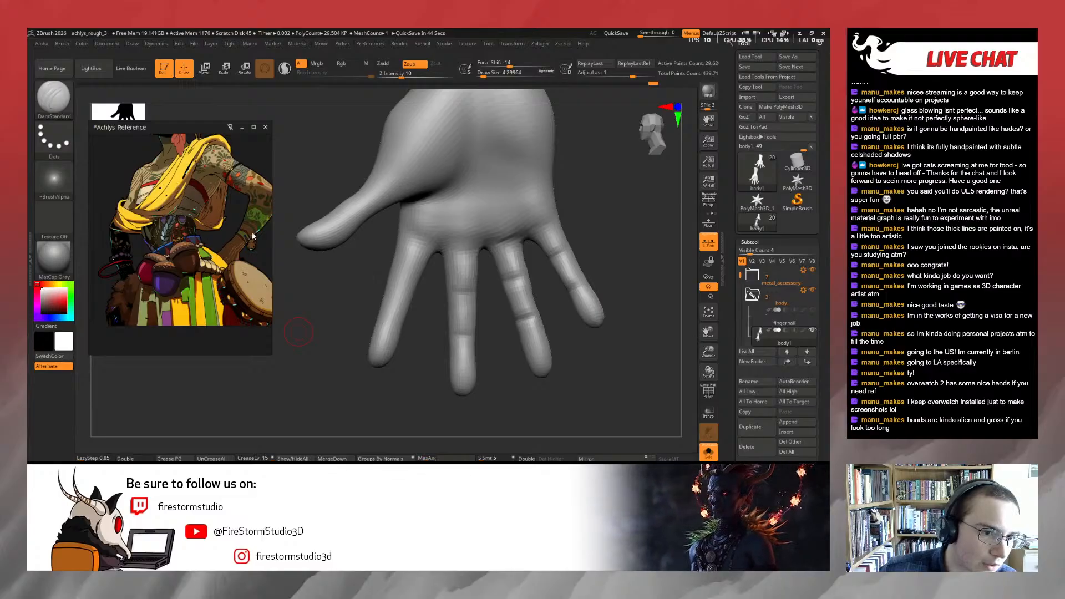
{"action": "scroll", "coordinate": [175, 200], "scroll_direction": "up", "scroll_amount": 2}
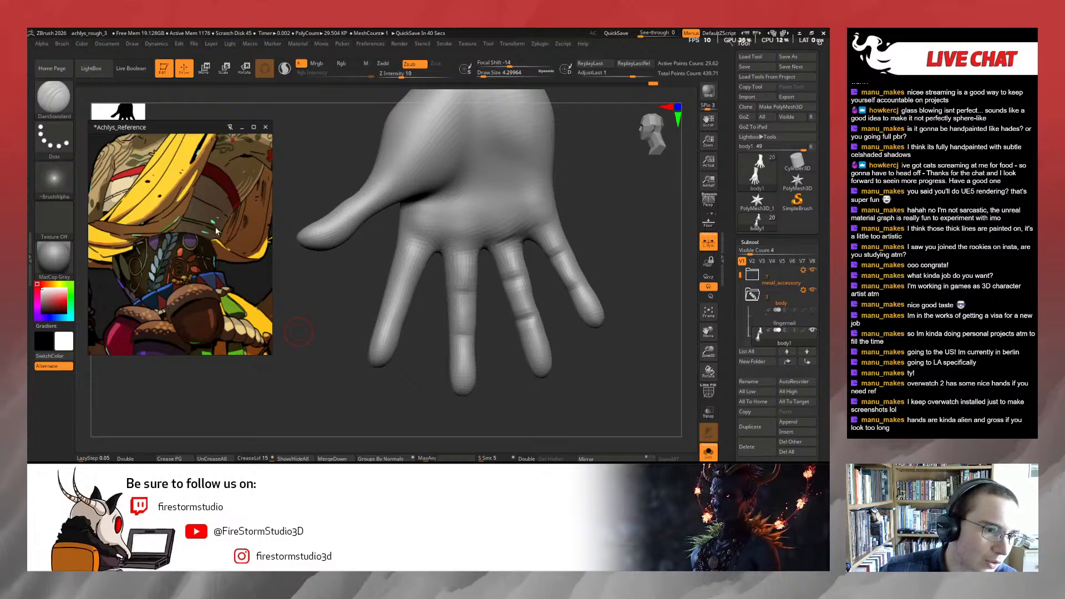
{"action": "scroll", "coordinate": [204, 236], "scroll_direction": "down", "scroll_amount": 4}
{"action": "middle_click_drag", "start_coordinate": [230, 267], "coordinate": [205, 204]}
{"action": "scroll", "coordinate": [204, 206], "scroll_direction": "up", "scroll_amount": 4}
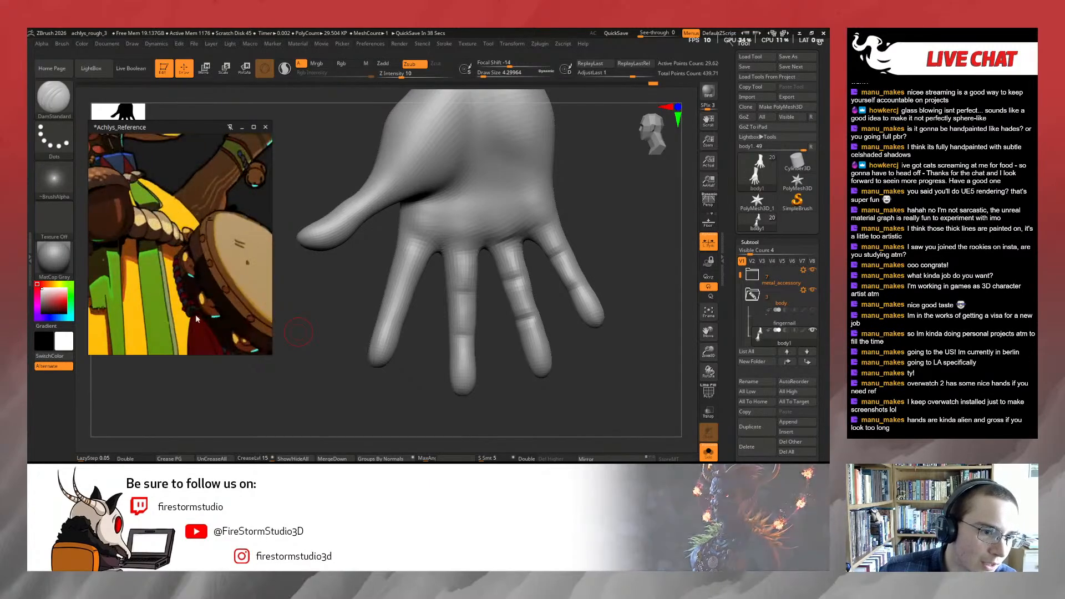
{"action": "scroll", "coordinate": [240, 173], "scroll_direction": "down", "scroll_amount": 6}
{"action": "scroll", "coordinate": [240, 173], "scroll_direction": "up", "scroll_amount": 2}
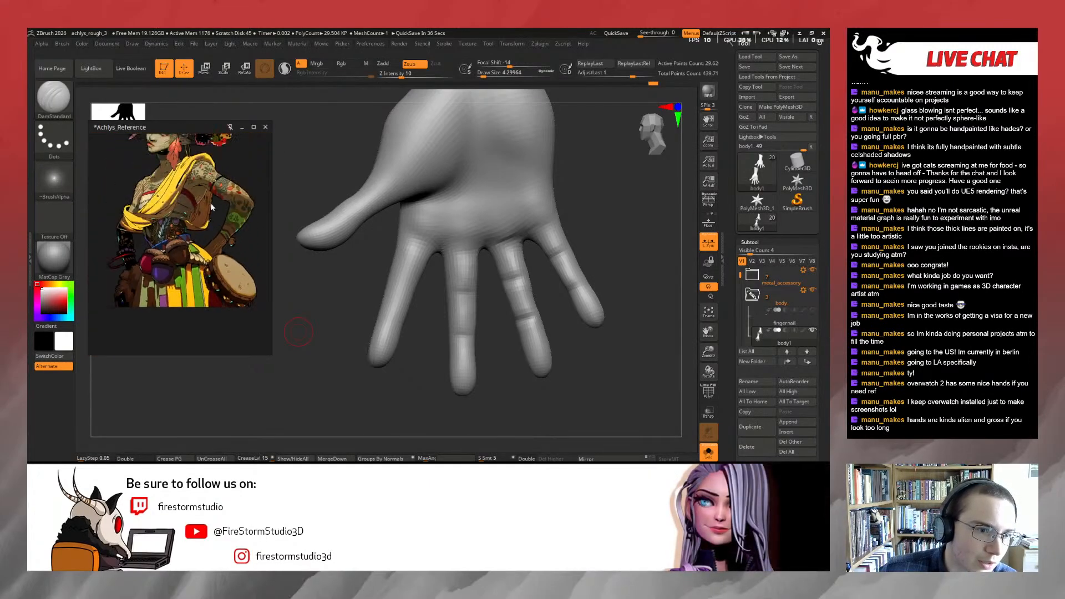
{"action": "middle_click_drag", "start_coordinate": [211, 204], "coordinate": [202, 257]}
{"action": "mouse_move", "coordinate": [209, 157]}
{"action": "middle_mouse_down"}
{"action": "mouse_move", "coordinate": [207, 201]}
{"action": "mouse_move", "coordinate": [231, 173]}
{"action": "middle_mouse_up"}
{"action": "scroll", "coordinate": [207, 200], "scroll_direction": "up", "scroll_amount": 4}
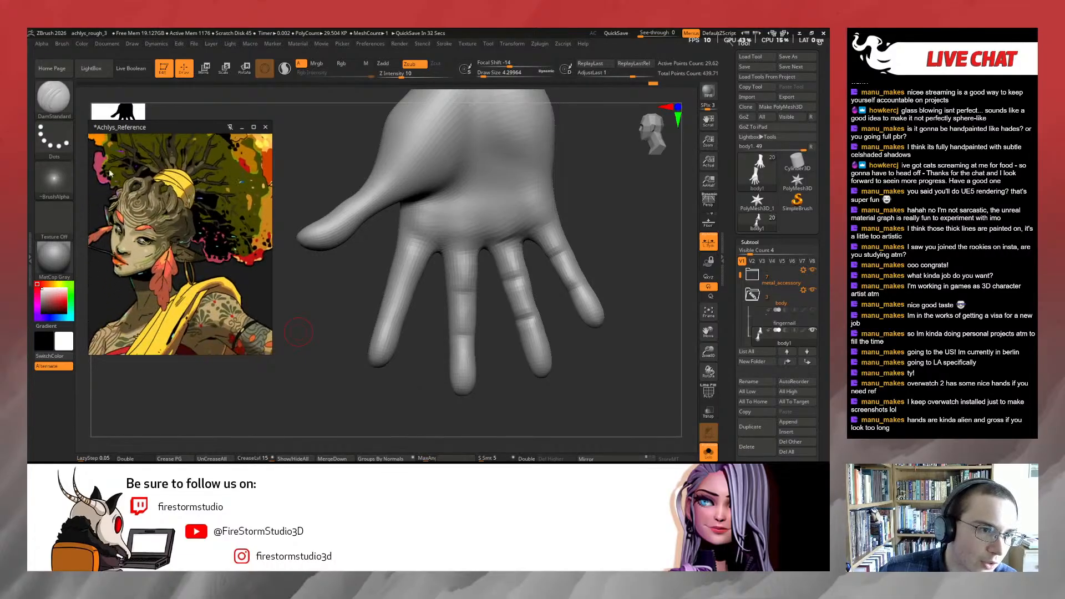
{"action": "scroll", "coordinate": [200, 216], "scroll_direction": "down", "scroll_amount": 2}
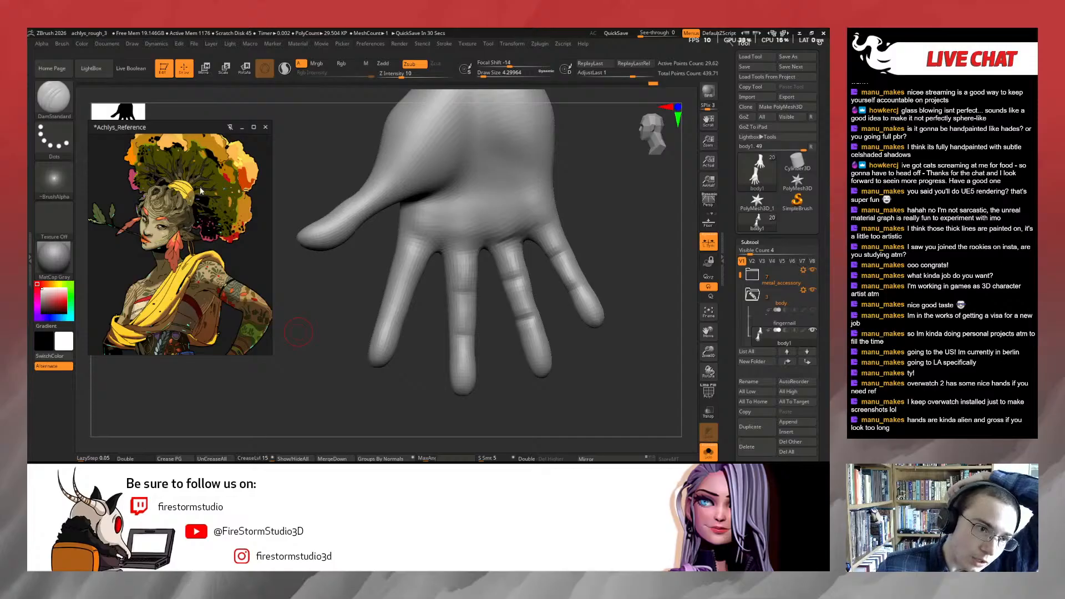
{"action": "middle_click_drag", "start_coordinate": [193, 191], "coordinate": [209, 278]}
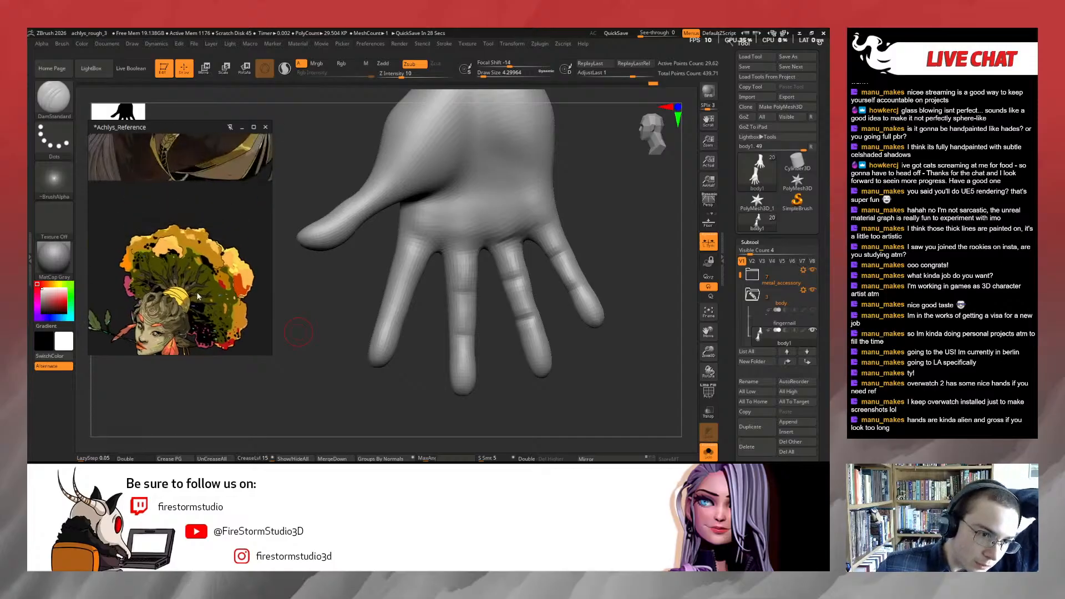
Return the reference board to the green-robed Achlys concept and frame its hand
{"action": "scroll", "coordinate": [244, 222], "scroll_direction": "down", "scroll_amount": 3}
{"action": "mouse_move", "coordinate": [249, 202]}
{"action": "middle_mouse_down"}
{"action": "mouse_move", "coordinate": [196, 236]}
{"action": "mouse_move", "coordinate": [139, 247]}
{"action": "mouse_move", "coordinate": [122, 183]}
{"action": "middle_mouse_up"}
{"action": "scroll", "coordinate": [194, 244], "scroll_direction": "up", "scroll_amount": 3}
{"action": "middle_click_drag", "start_coordinate": [208, 299], "coordinate": [219, 267]}
{"action": "scroll", "coordinate": [223, 270], "scroll_direction": "up", "scroll_amount": 4}
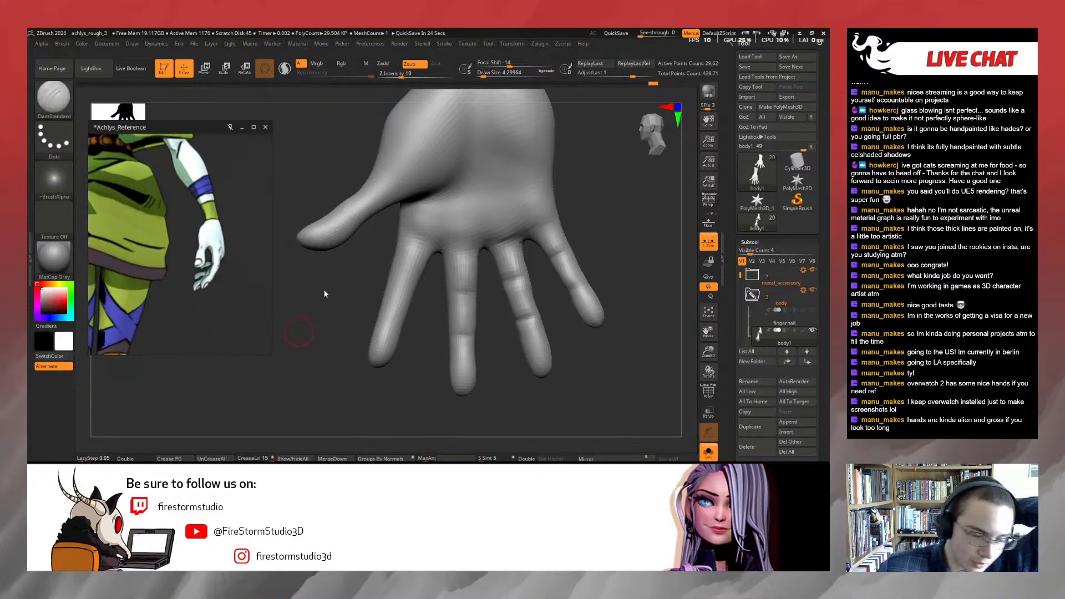
Puff up the palm-side pads of the middle and ring fingers with the Inflate brush, finishing at draw size about 7.5, and smooth them
{"action": "left_click_drag", "start_coordinate": [436, 358], "coordinate": [411, 358]}
{"action": "key", "text": "b"}
{"action": "key", "text": "i"}
{"action": "key", "text": "n"}
{"action": "key", "text": "s"}
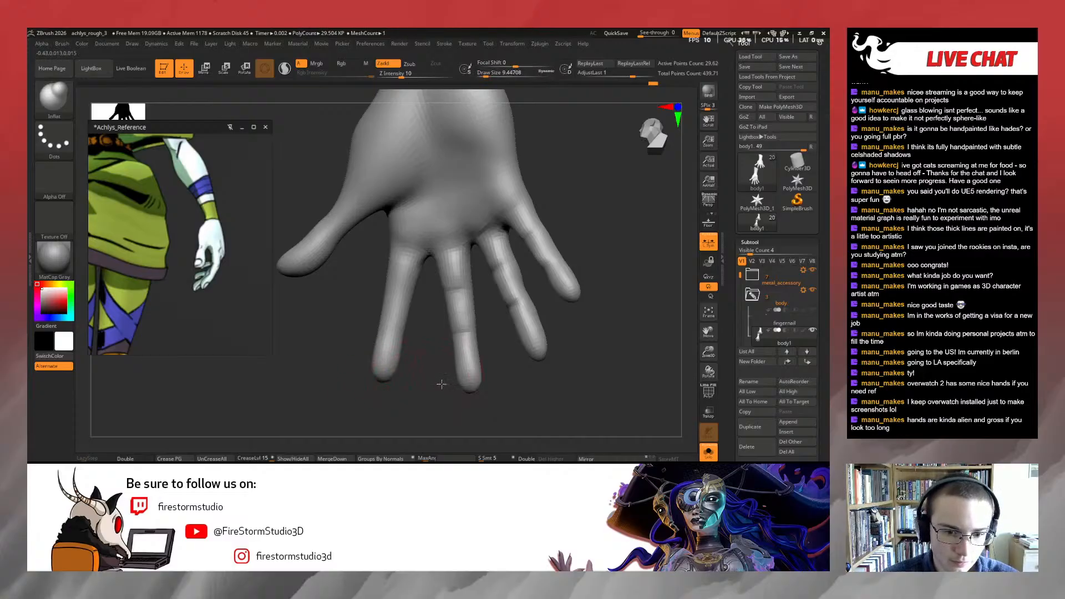
{"action": "mouse_move", "coordinate": [441, 384]}
{"action": "left_mouse_down"}
{"action": "mouse_move", "coordinate": [466, 361]}
{"action": "mouse_move", "coordinate": [463, 411]}
{"action": "left_mouse_up"}
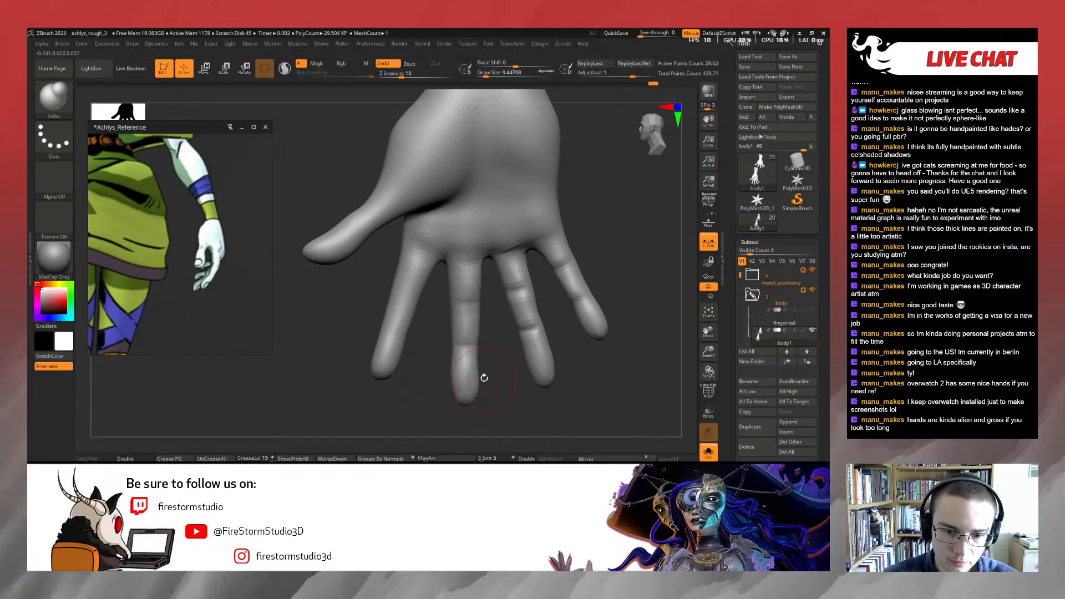
{"action": "left_click_drag", "start_coordinate": [507, 381], "coordinate": [488, 367]}
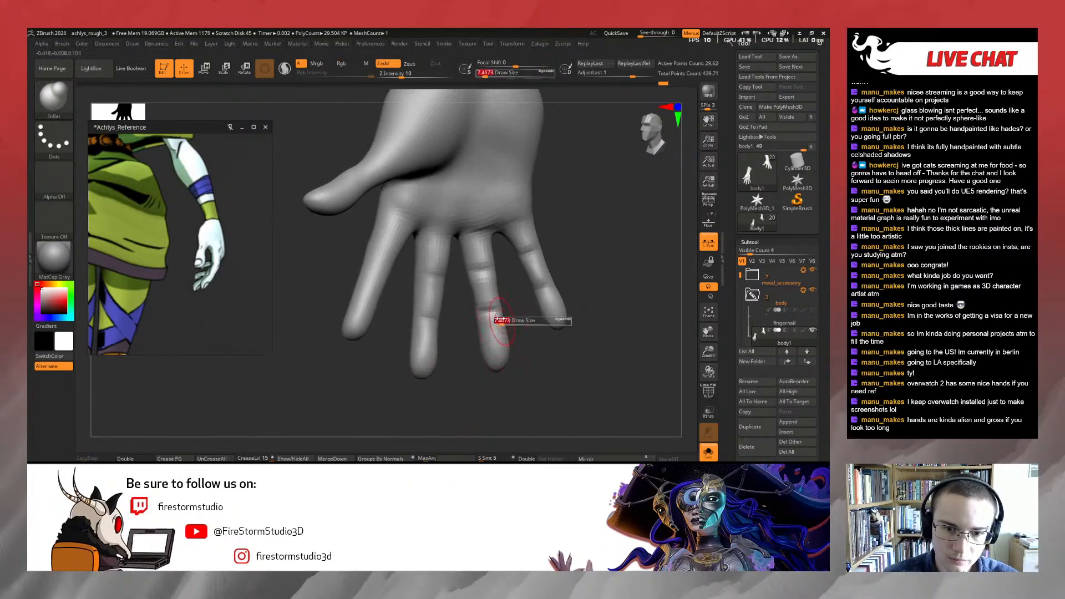
{"action": "key", "text": "shift"}
{"action": "mouse_move", "coordinate": [514, 326]}
{"action": "left_mouse_down"}
{"action": "mouse_move", "coordinate": [487, 309]}
{"action": "mouse_move", "coordinate": [418, 340]}
{"action": "left_mouse_up"}
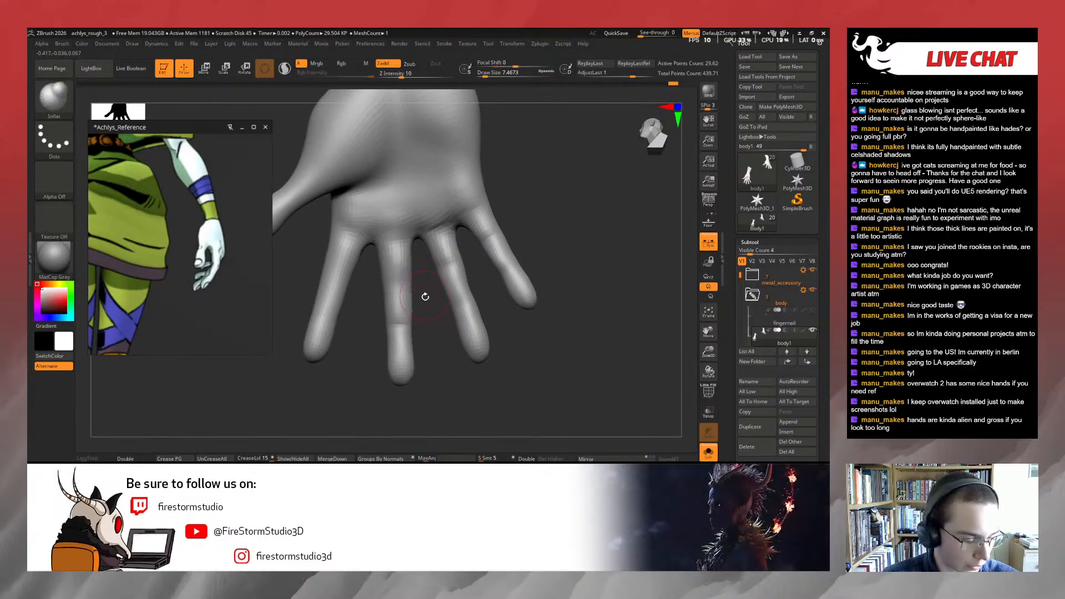
Build up the inner segments of the middle finger from the palm side with the ClayBuildup brush
{"action": "key", "text": "b"}
{"action": "key", "text": "c"}
{"action": "key", "text": "b"}
{"action": "left_click_drag", "start_coordinate": [437, 346], "coordinate": [431, 331]}
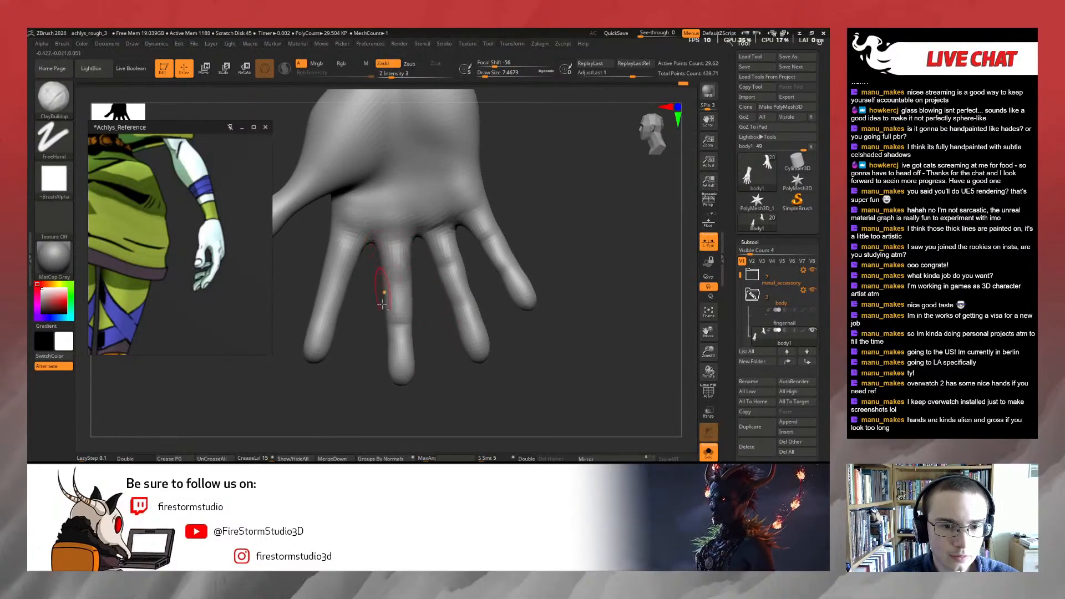
{"action": "mouse_move", "coordinate": [427, 331]}
{"action": "left_mouse_down"}
{"action": "mouse_move", "coordinate": [345, 363]}
{"action": "mouse_move", "coordinate": [339, 340]}
{"action": "mouse_move", "coordinate": [363, 324]}
{"action": "mouse_move", "coordinate": [363, 253]}
{"action": "mouse_move", "coordinate": [351, 239]}
{"action": "mouse_move", "coordinate": [415, 296]}
{"action": "left_mouse_up"}
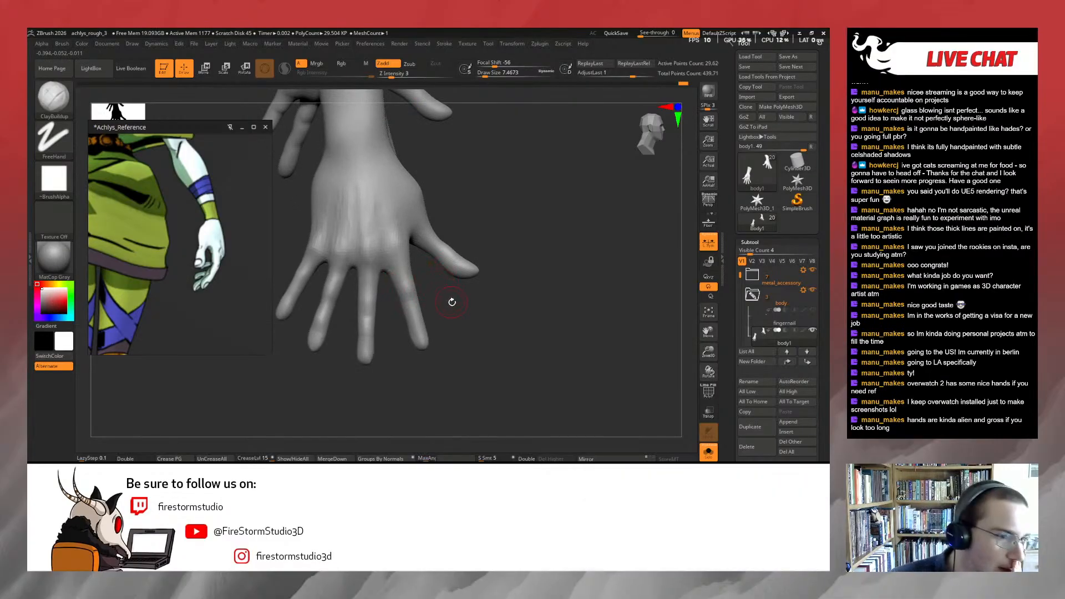
Adjust the ring and middle finger contours from the back with the Move brush, smoothing the middle finger and reducing draw size to about 9.4
{"action": "left_click_drag", "start_coordinate": [451, 300], "coordinate": [391, 285]}
{"action": "right_click_drag", "start_coordinate": [407, 287], "coordinate": [388, 347]}
{"action": "key", "text": "b"}
{"action": "key", "text": "m"}
{"action": "key", "text": "v"}
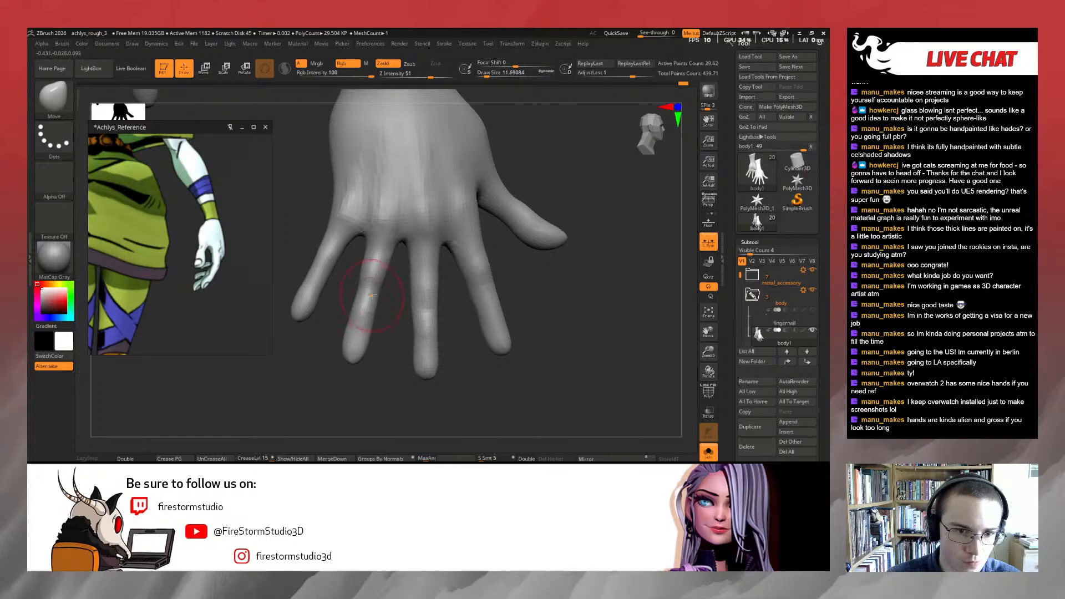
{"action": "key", "text": "shift"}
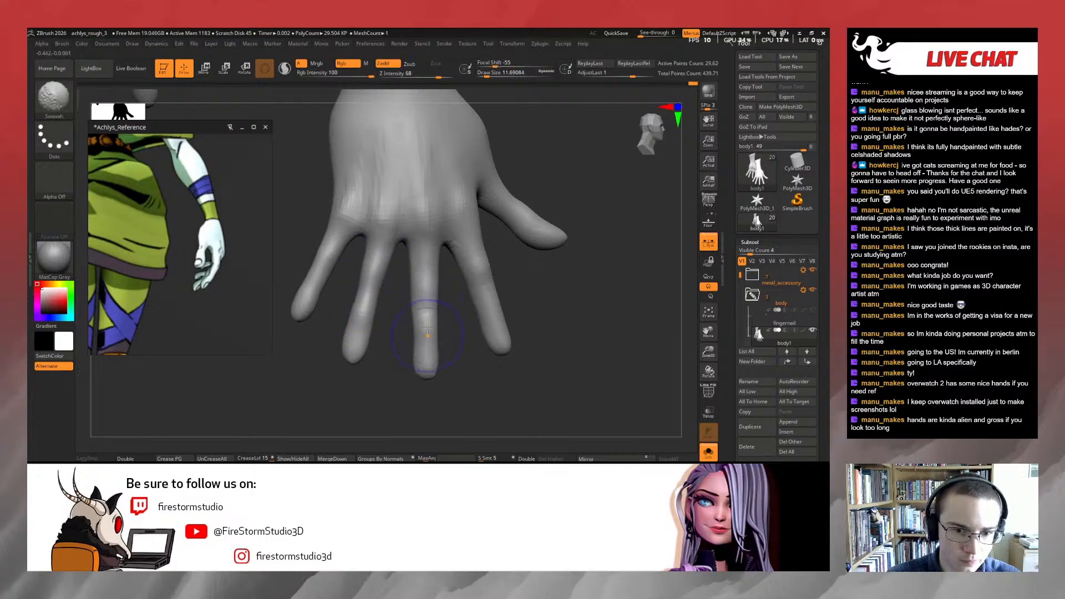
{"action": "key", "text": "s"}
{"action": "left_click_drag", "start_coordinate": [431, 309], "coordinate": [420, 310]}
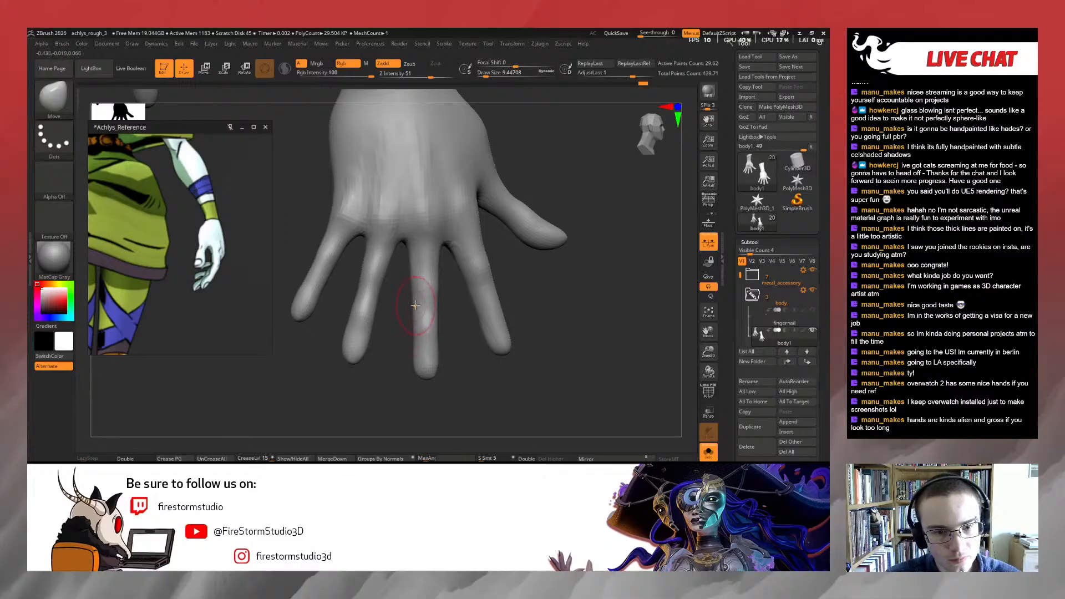
Reshape the index finger's outline from the back of the hand and smooth its outer segment
{"action": "key", "text": "shift"}
{"action": "mouse_move", "coordinate": [447, 294]}
{"action": "left_mouse_down"}
{"action": "mouse_move", "coordinate": [461, 338]}
{"action": "mouse_move", "coordinate": [389, 311]}
{"action": "left_mouse_up"}
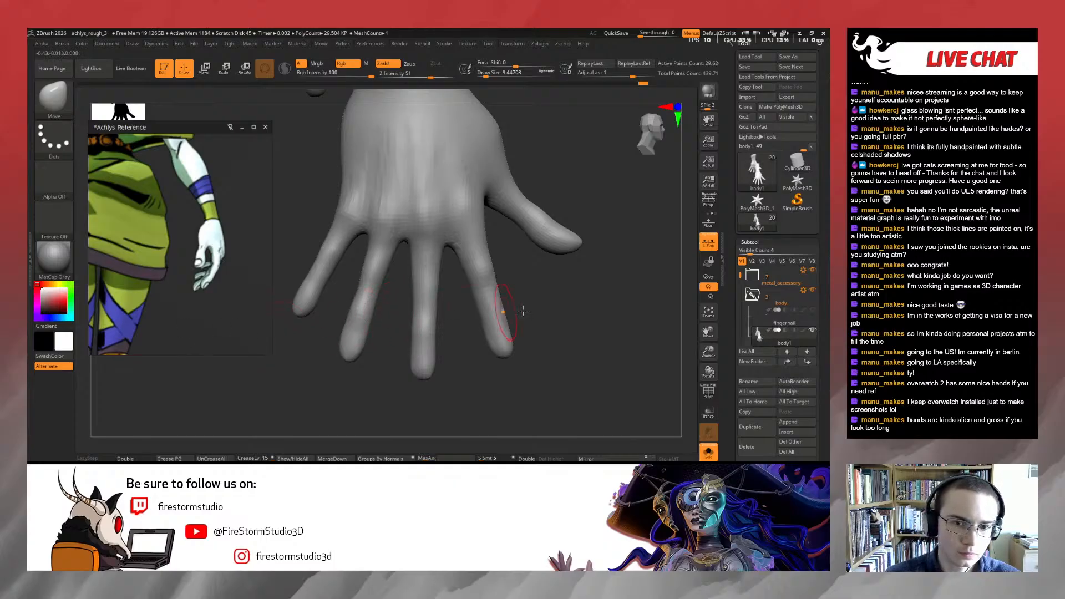
{"action": "left_click_drag", "start_coordinate": [522, 311], "coordinate": [523, 292]}
{"action": "key", "text": "shift"}
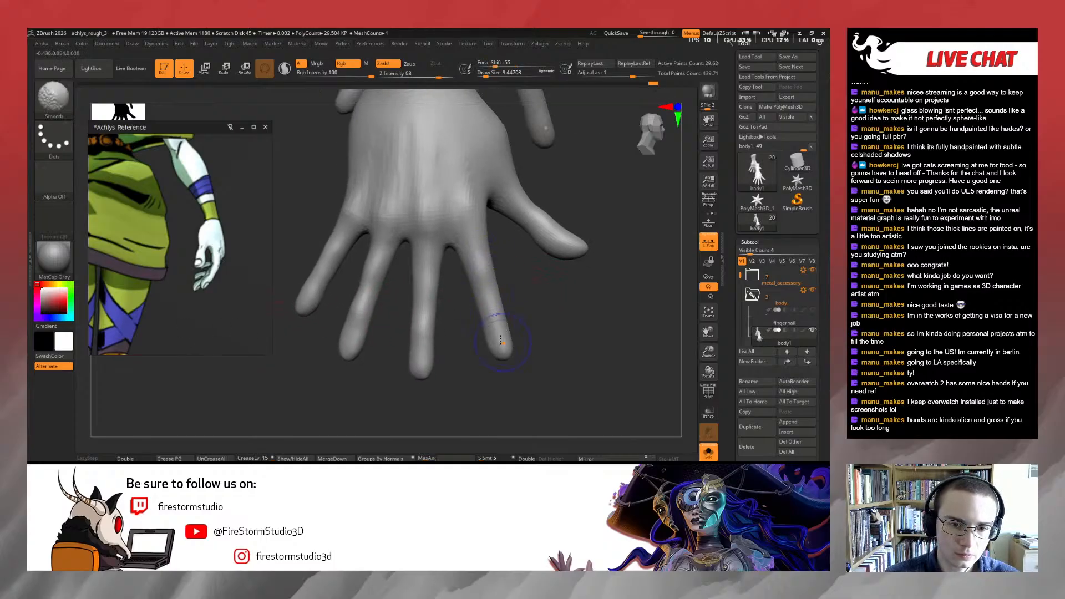
{"action": "mouse_move", "coordinate": [532, 335]}
{"action": "left_mouse_down"}
{"action": "mouse_move", "coordinate": [478, 340]}
{"action": "mouse_move", "coordinate": [561, 311]}
{"action": "mouse_move", "coordinate": [514, 308]}
{"action": "mouse_move", "coordinate": [547, 321]}
{"action": "mouse_move", "coordinate": [511, 264]}
{"action": "left_mouse_up"}
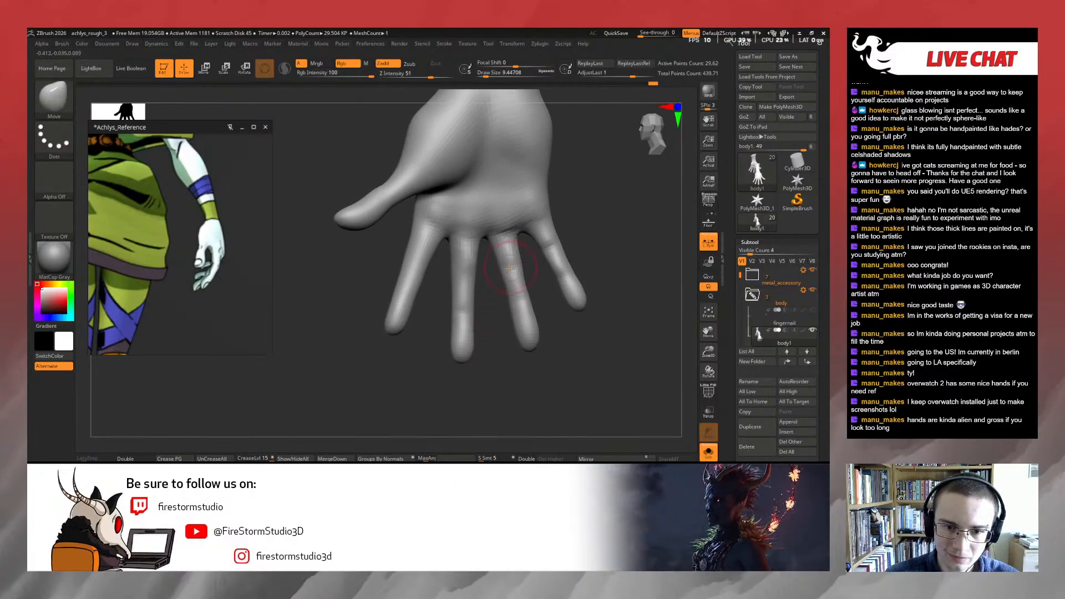
Carve the palm-side joint creases of the index finger with the DamStandard brush
{"action": "mouse_move", "coordinate": [538, 279]}
{"action": "left_mouse_down"}
{"action": "mouse_move", "coordinate": [553, 266]}
{"action": "mouse_move", "coordinate": [499, 316]}
{"action": "mouse_move", "coordinate": [472, 297]}
{"action": "left_mouse_up"}
{"action": "key", "text": "b"}
{"action": "key", "text": "d"}
{"action": "key", "text": "s"}
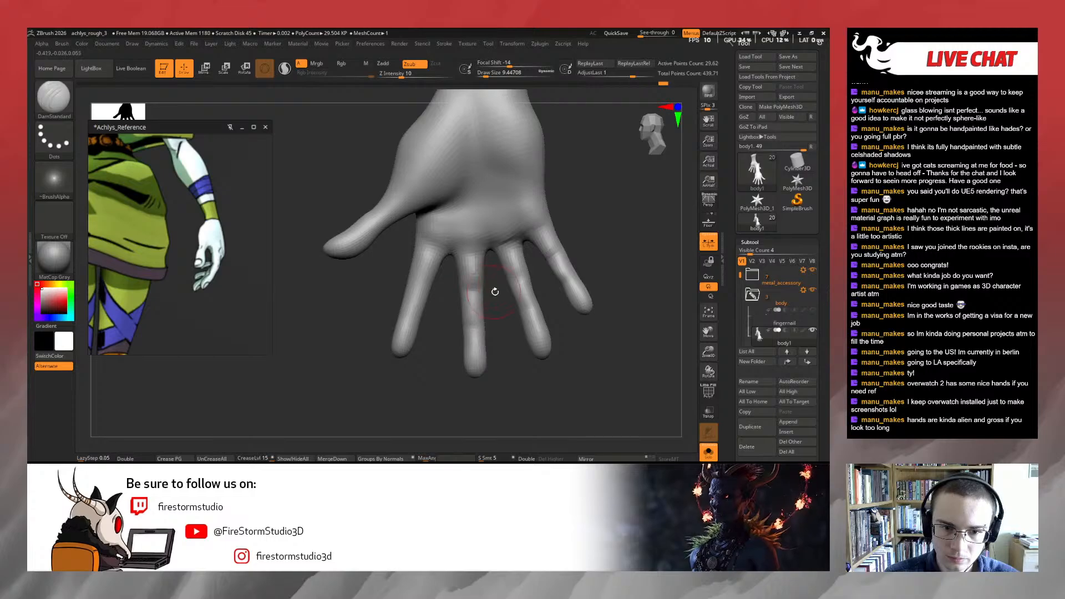
{"action": "left_click_drag", "start_coordinate": [443, 305], "coordinate": [435, 313]}
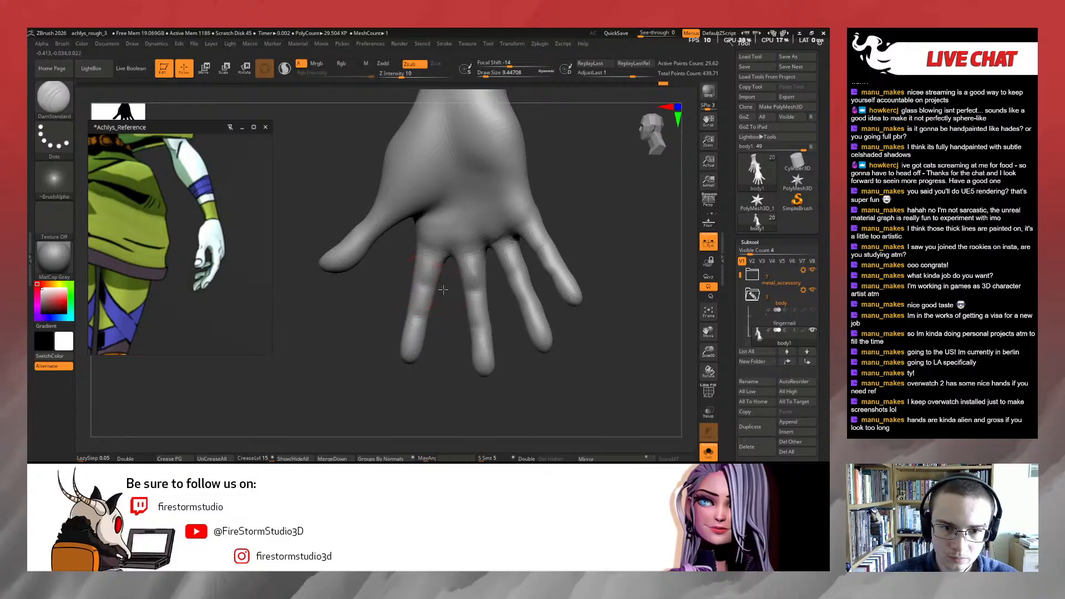
Build up the index finger's outer segment from the side with the ClayBuildup brush and smooth it
{"action": "mouse_move", "coordinate": [442, 289]}
{"action": "left_mouse_down"}
{"action": "mouse_move", "coordinate": [464, 348]}
{"action": "mouse_move", "coordinate": [514, 336]}
{"action": "mouse_move", "coordinate": [447, 382]}
{"action": "mouse_move", "coordinate": [427, 364]}
{"action": "mouse_move", "coordinate": [444, 356]}
{"action": "mouse_move", "coordinate": [455, 365]}
{"action": "mouse_move", "coordinate": [462, 323]}
{"action": "mouse_move", "coordinate": [410, 300]}
{"action": "left_mouse_up"}
{"action": "key", "text": "b"}
{"action": "key", "text": "c"}
{"action": "key", "text": "b"}
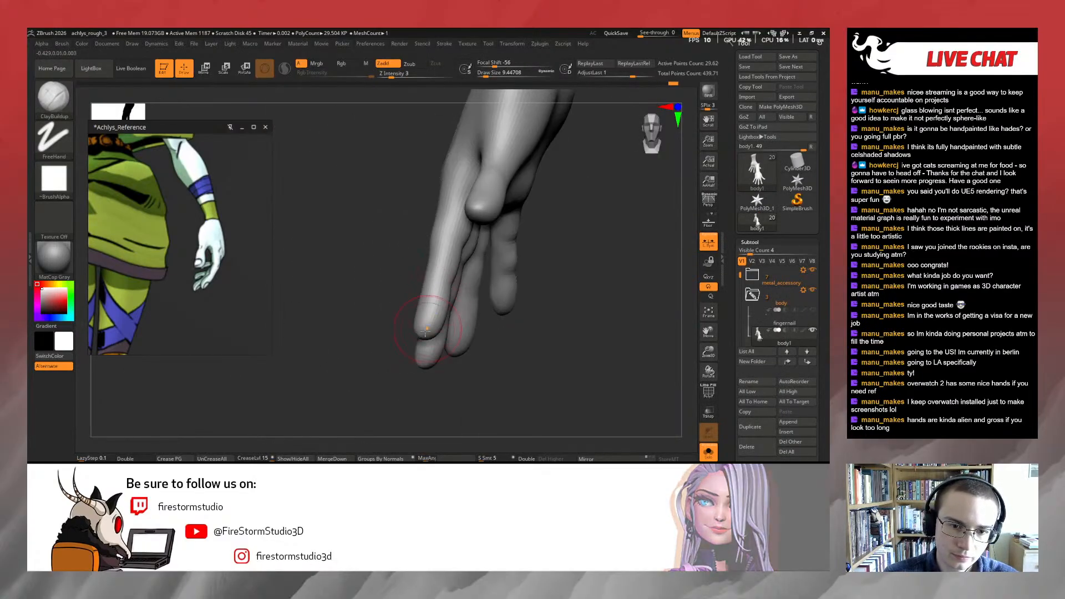
{"action": "left_click_drag", "start_coordinate": [387, 335], "coordinate": [465, 305]}
{"action": "left_click_drag", "start_coordinate": [431, 305], "coordinate": [465, 308], "text": "shift"}
{"action": "left_click_drag", "start_coordinate": [589, 266], "coordinate": [566, 264]}
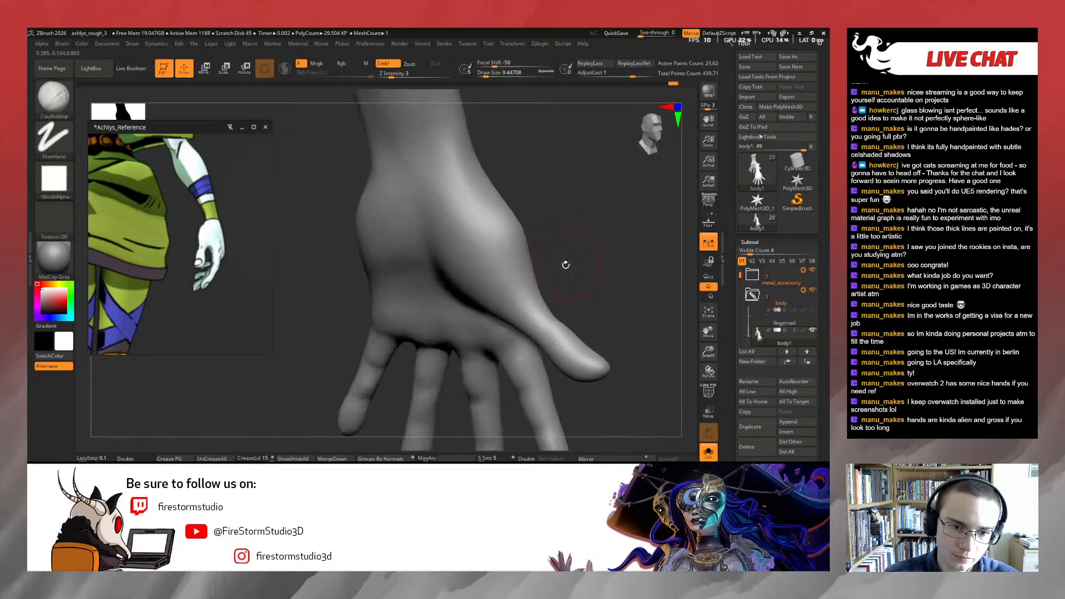
Refine the fingertips with the ClayBuildup brush at draw size about 5 and smooth them
{"action": "left_click_drag", "start_coordinate": [345, 343], "coordinate": [429, 281], "text": "alt"}
{"action": "mouse_move", "coordinate": [330, 363]}
{"action": "left_mouse_down", "text": "alt"}
{"action": "mouse_move", "coordinate": [452, 307]}
{"action": "mouse_move", "coordinate": [473, 339]}
{"action": "mouse_move", "coordinate": [418, 273]}
{"action": "mouse_move", "coordinate": [416, 254]}
{"action": "mouse_move", "coordinate": [438, 263]}
{"action": "mouse_move", "coordinate": [431, 288]}
{"action": "mouse_move", "coordinate": [422, 259]}
{"action": "left_mouse_up", "text": "alt"}
{"action": "key", "text": "s"}
{"action": "left_click_drag", "start_coordinate": [434, 338], "coordinate": [420, 334]}
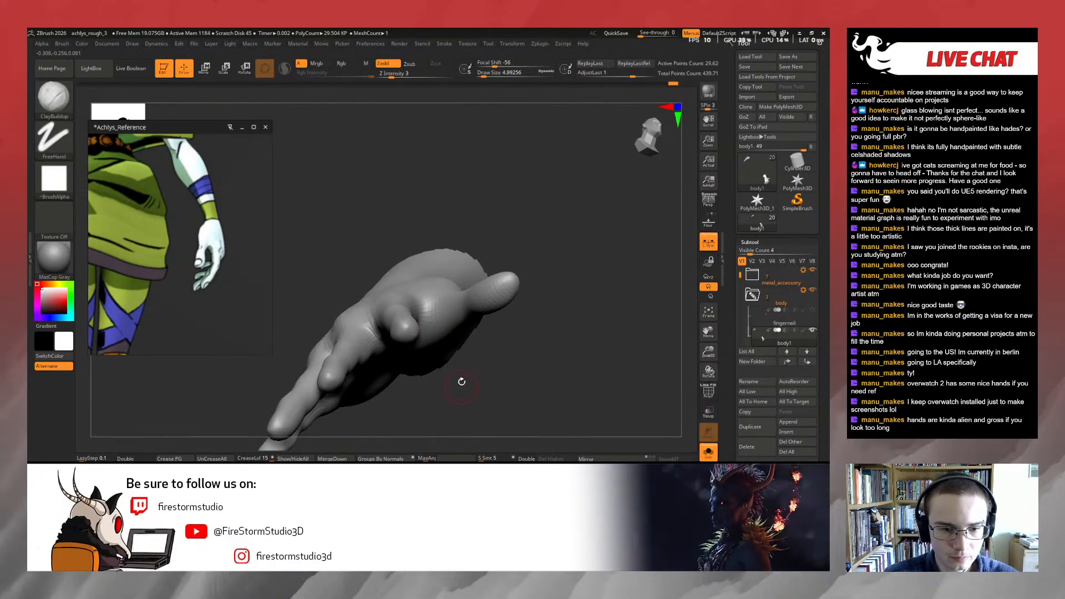
{"action": "mouse_move", "coordinate": [461, 382]}
{"action": "left_mouse_down"}
{"action": "mouse_move", "coordinate": [472, 397]}
{"action": "mouse_move", "coordinate": [516, 368]}
{"action": "mouse_move", "coordinate": [509, 315]}
{"action": "mouse_move", "coordinate": [512, 333]}
{"action": "mouse_move", "coordinate": [468, 356]}
{"action": "mouse_move", "coordinate": [478, 335]}
{"action": "mouse_move", "coordinate": [478, 359]}
{"action": "mouse_move", "coordinate": [438, 309]}
{"action": "left_mouse_up"}
{"action": "left_click_drag", "start_coordinate": [451, 345], "coordinate": [447, 321], "text": "shift"}
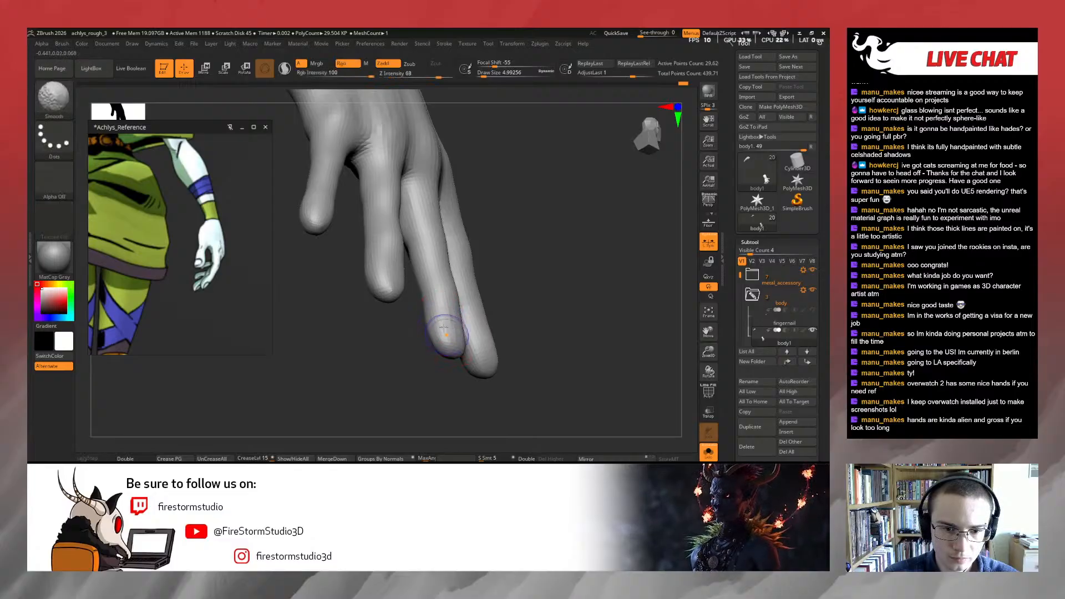
Smooth the finger bases and the webbing around the middle finger from the back of the hand
{"action": "mouse_move", "coordinate": [404, 373]}
{"action": "left_mouse_down"}
{"action": "mouse_move", "coordinate": [465, 367]}
{"action": "mouse_move", "coordinate": [467, 332]}
{"action": "mouse_move", "coordinate": [516, 331]}
{"action": "mouse_move", "coordinate": [448, 294]}
{"action": "mouse_move", "coordinate": [496, 303]}
{"action": "left_mouse_up"}
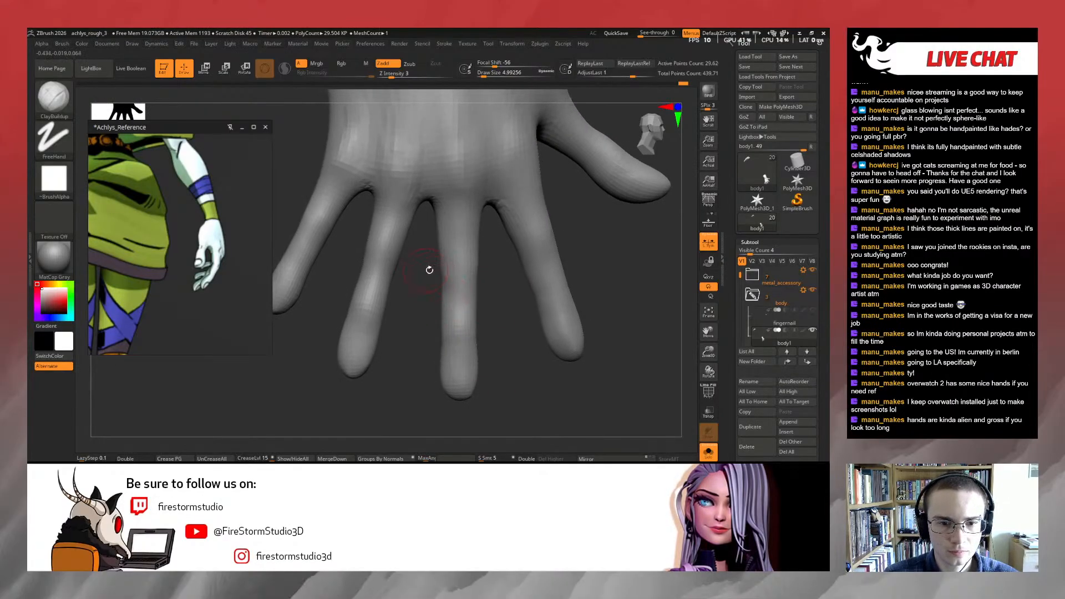
{"action": "left_click_drag", "start_coordinate": [502, 250], "coordinate": [487, 271], "text": "alt"}
{"action": "key", "text": "shift"}
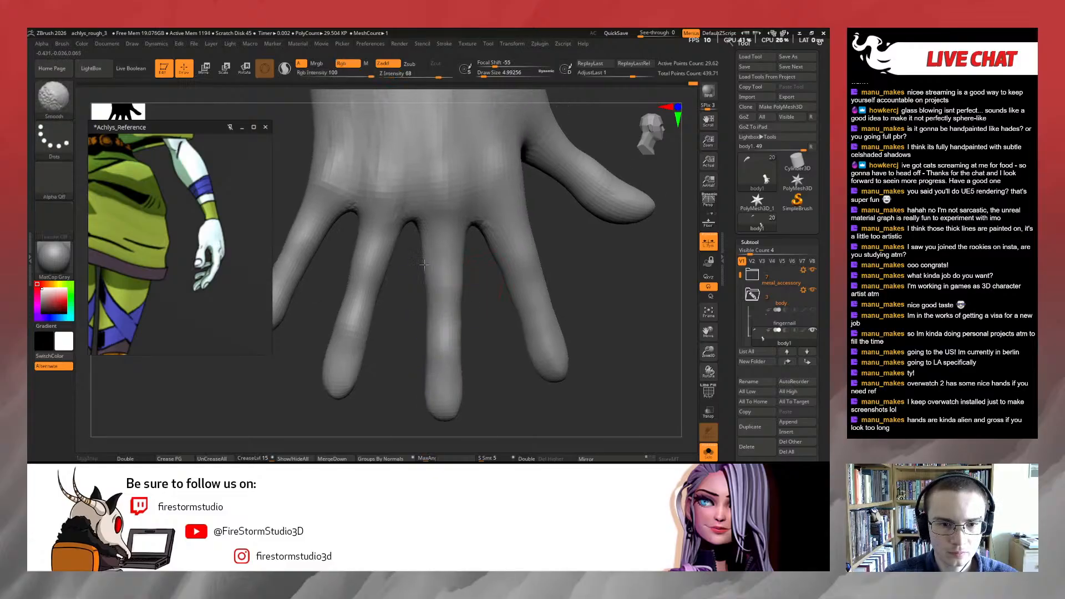
{"action": "left_click_drag", "start_coordinate": [421, 220], "coordinate": [466, 240]}
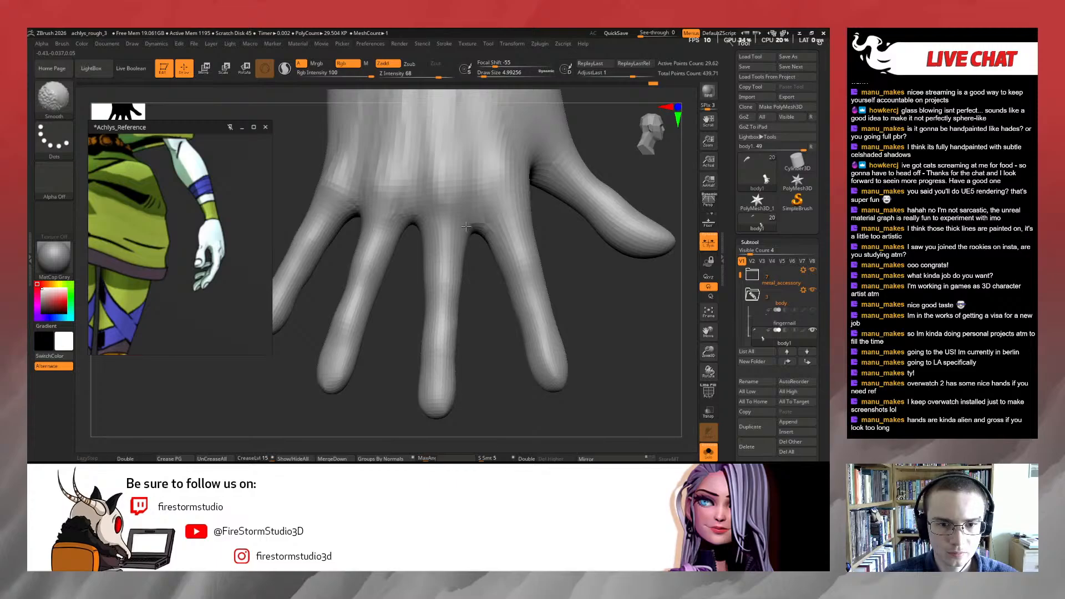
Adjust the base of the middle finger with the Move brush at draw size about 6.6
{"action": "key", "text": "b"}
{"action": "key", "text": "m"}
{"action": "key", "text": "v"}
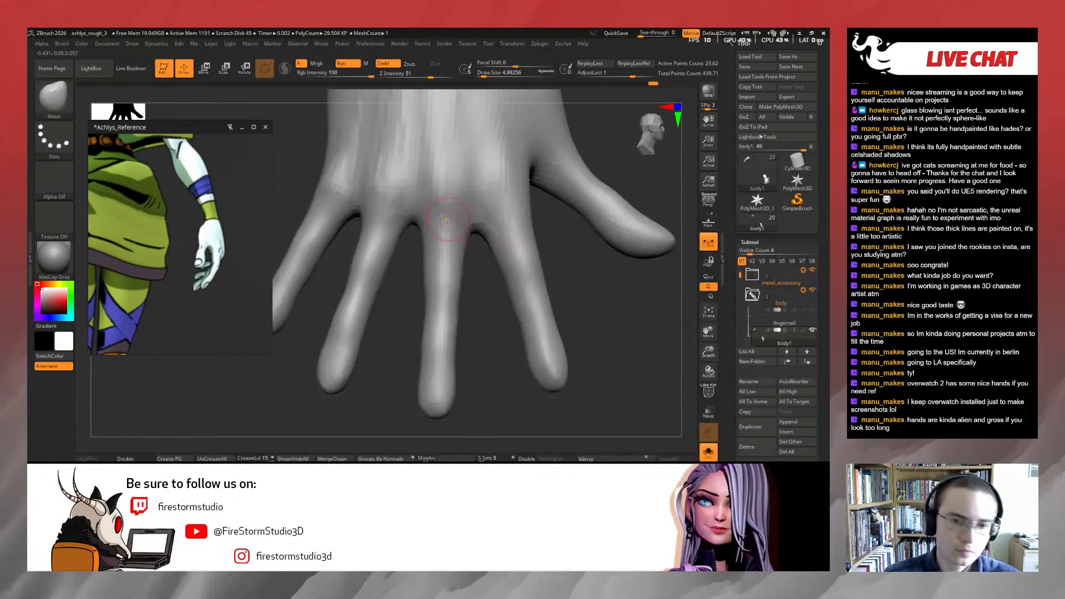
{"action": "key", "text": "s"}
{"action": "mouse_move", "coordinate": [450, 223]}
{"action": "left_mouse_down"}
{"action": "mouse_move", "coordinate": [469, 246]}
{"action": "mouse_move", "coordinate": [477, 230]}
{"action": "mouse_move", "coordinate": [493, 322]}
{"action": "left_mouse_up"}
{"action": "key", "text": "s"}
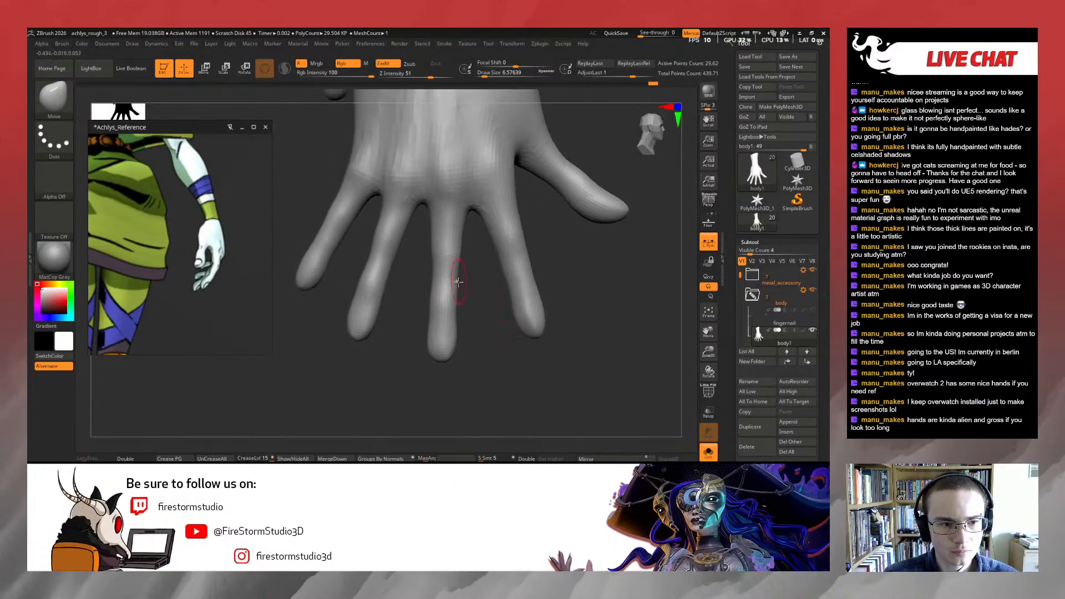
Reshape the middle finger's outer length with the Move brush at draw sizes about 14.2 and 10.5
{"action": "key", "text": "s"}
{"action": "left_click_drag", "start_coordinate": [456, 317], "coordinate": [458, 315]}
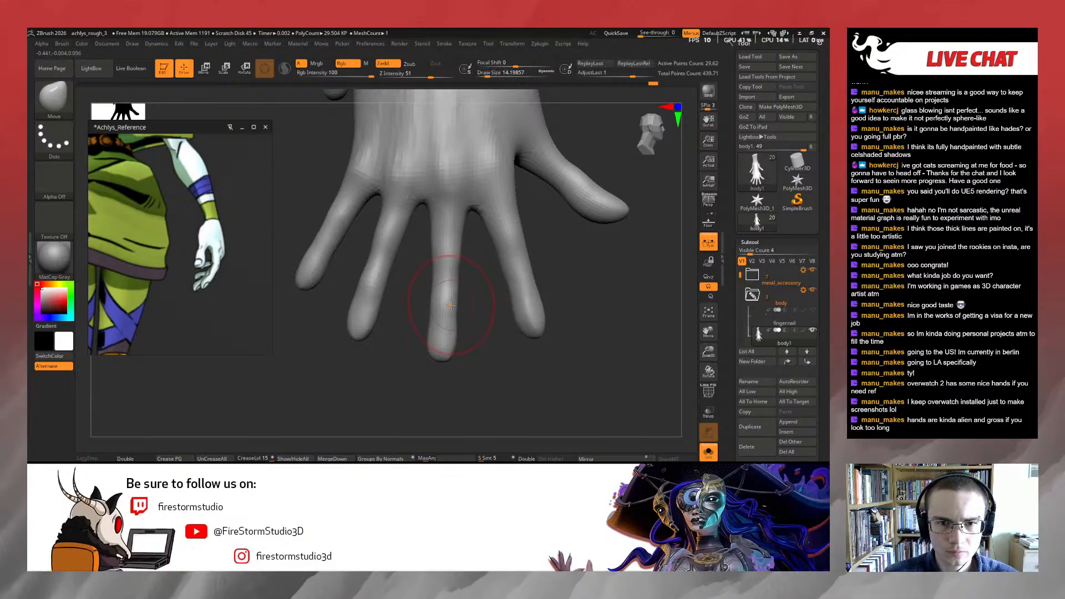
{"action": "left_click_drag", "start_coordinate": [482, 311], "coordinate": [473, 320]}
{"action": "key", "text": "s"}
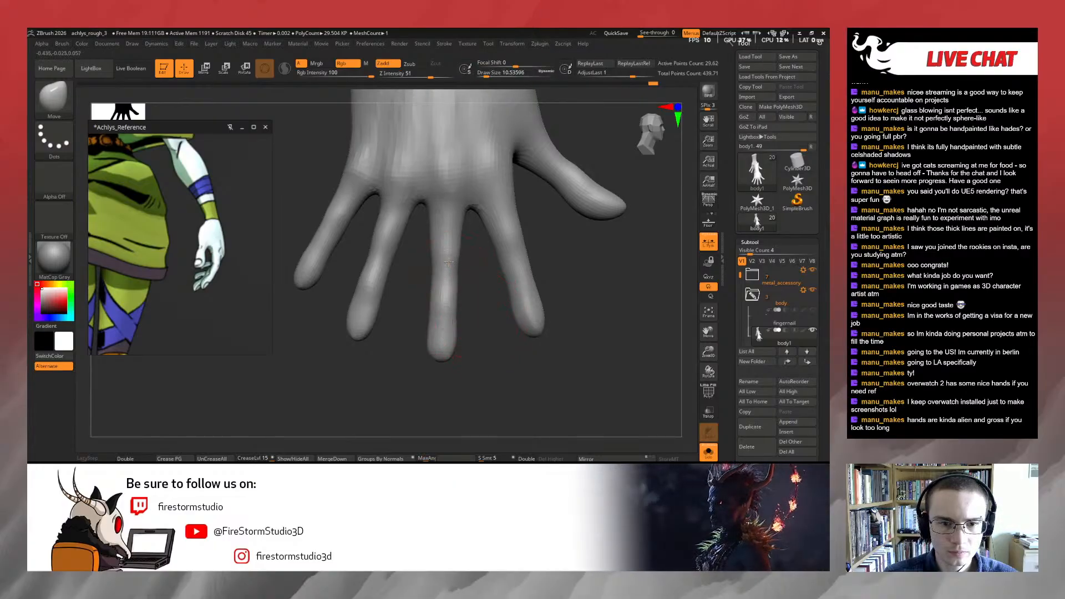
Smooth the index finger at draw size about 5.75 and adjust its outline with the Move brush at about 14.2
{"action": "right_click_drag", "start_coordinate": [444, 294], "coordinate": [478, 298]}
{"action": "right_click_drag", "start_coordinate": [556, 308], "coordinate": [542, 306], "text": "alt"}
{"action": "key", "text": "s"}
{"action": "left_click_drag", "start_coordinate": [541, 306], "coordinate": [532, 307]}
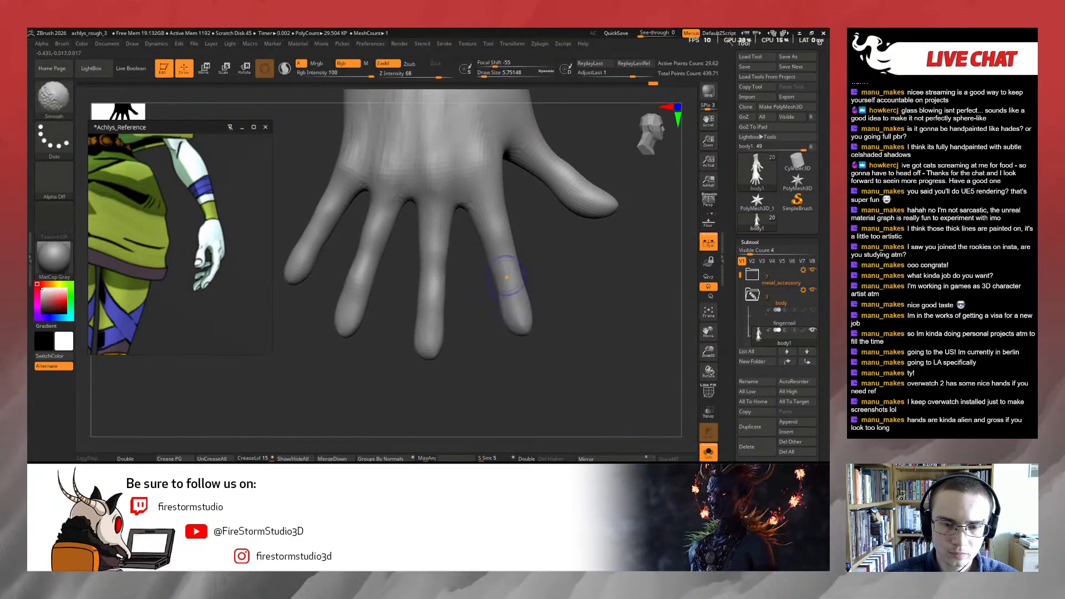
{"action": "key", "text": "s"}
{"action": "left_click_drag", "start_coordinate": [515, 273], "coordinate": [515, 277]}
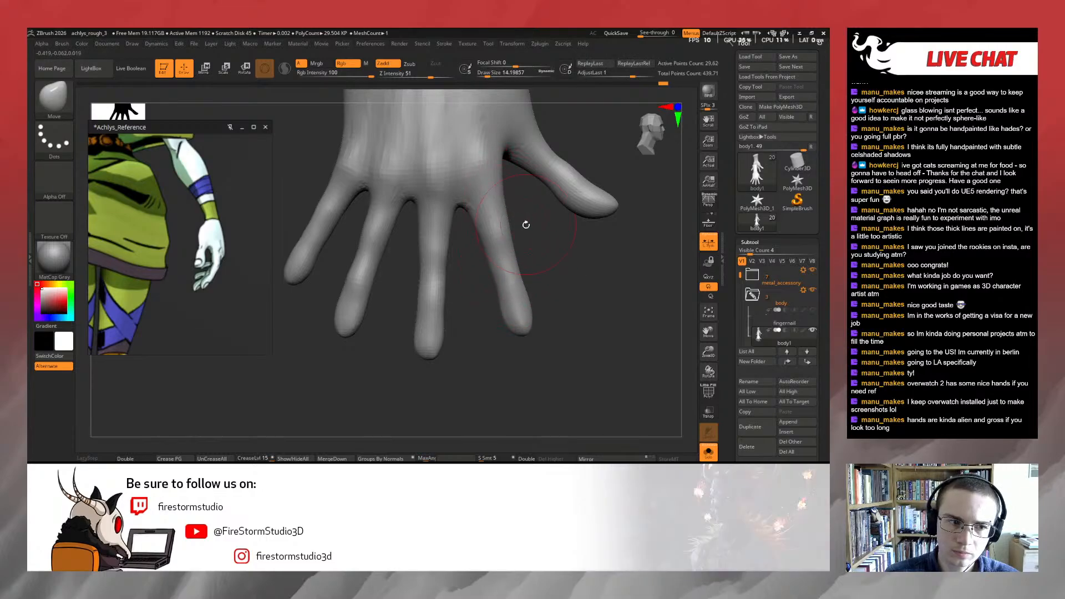
Bring another hand in the concept art into view and refine the index fingertip's palm side with ClayBuildup at draw size about 7.5
{"action": "right_click_drag", "start_coordinate": [526, 224], "coordinate": [508, 194], "text": "ctrl"}
{"action": "middle_click_drag", "start_coordinate": [126, 262], "coordinate": [437, 261]}
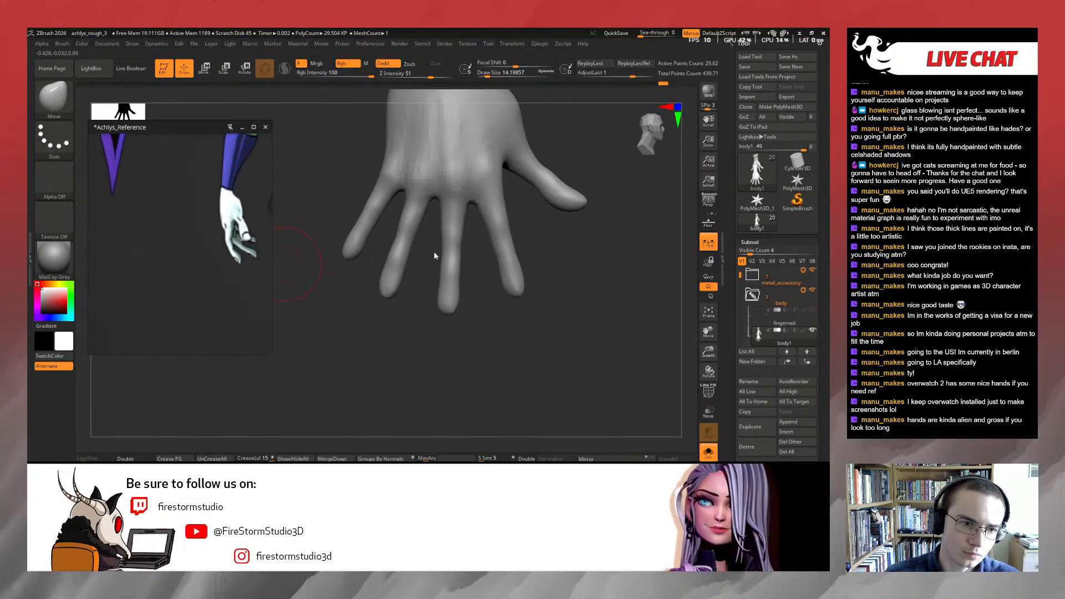
{"action": "mouse_move", "coordinate": [518, 233]}
{"action": "right_mouse_down"}
{"action": "mouse_move", "coordinate": [517, 221]}
{"action": "mouse_move", "coordinate": [552, 254]}
{"action": "mouse_move", "coordinate": [544, 286]}
{"action": "right_mouse_up"}
{"action": "key", "text": "b"}
{"action": "key", "text": "c"}
{"action": "key", "text": "b"}
{"action": "right_click_drag", "start_coordinate": [468, 291], "coordinate": [425, 295]}
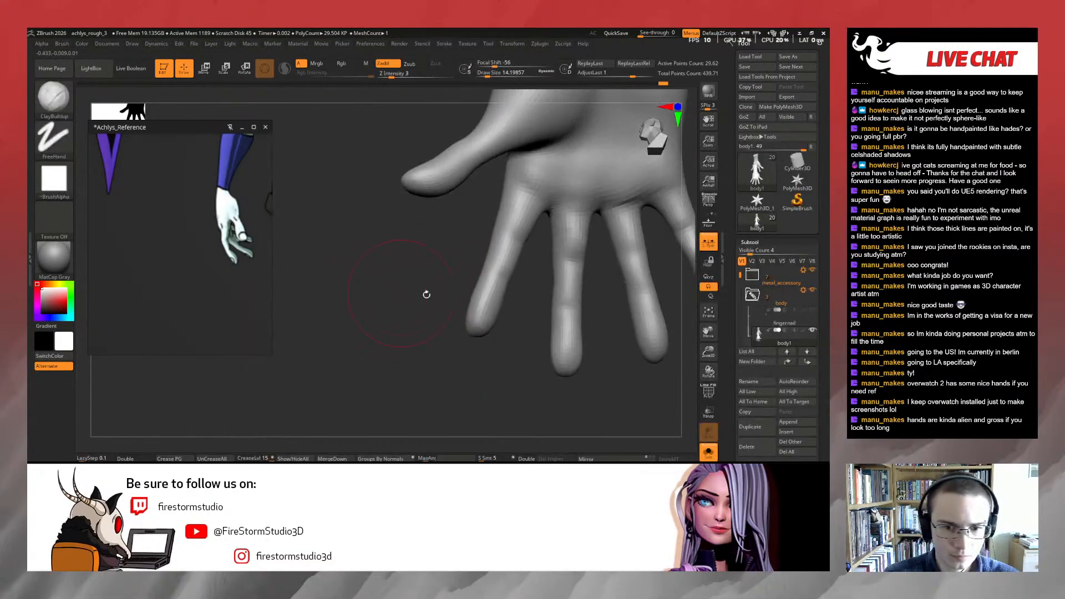
{"action": "key", "text": "s"}
{"action": "left_click_drag", "start_coordinate": [460, 304], "coordinate": [451, 304]}
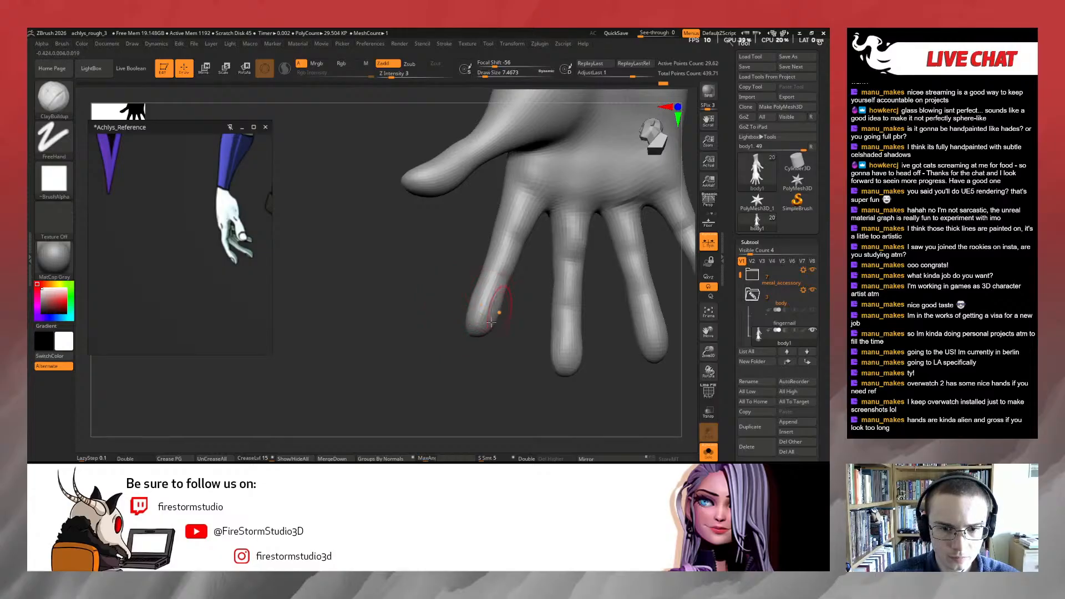
{"action": "mouse_move", "coordinate": [510, 324]}
{"action": "right_mouse_down"}
{"action": "mouse_move", "coordinate": [544, 374]}
{"action": "mouse_move", "coordinate": [553, 340]}
{"action": "mouse_move", "coordinate": [514, 240]}
{"action": "right_mouse_up"}
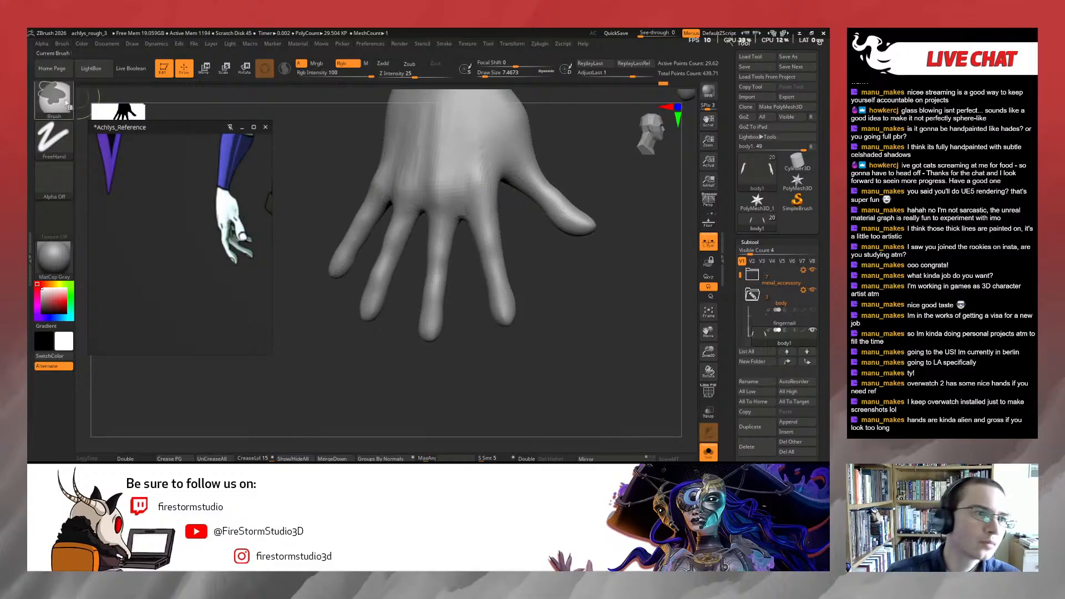
Mask all but the index finger with MaskLasso, reposition the finger with the transform gizmo and clear the mask
{"action": "left_click", "coordinate": [66, 103], "text": "ctrl"}
{"action": "left_click", "coordinate": [105, 107], "text": "ctrl"}
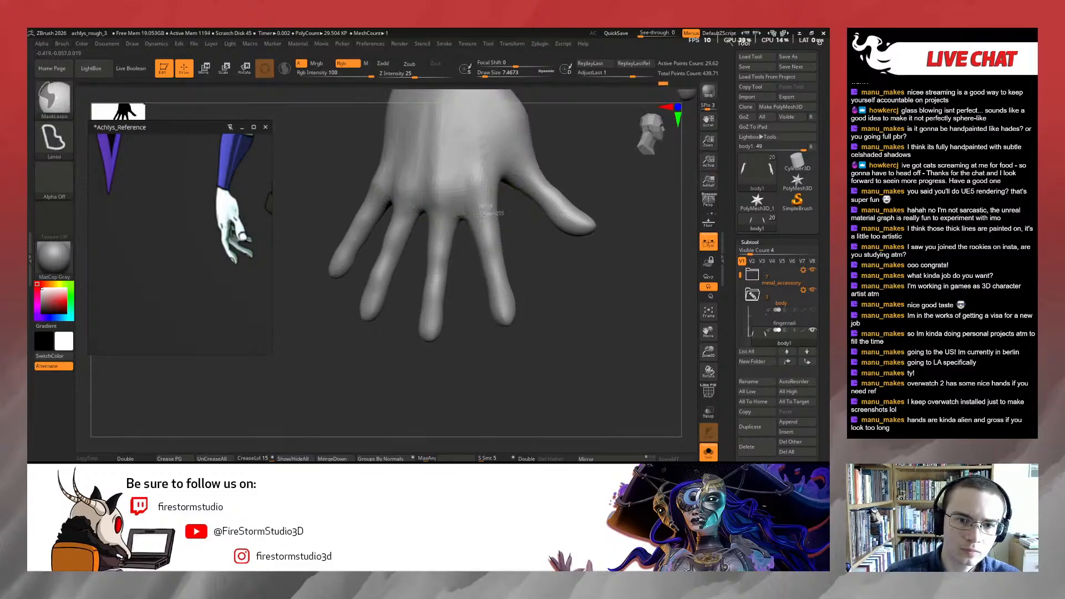
{"action": "mouse_move", "coordinate": [587, 304]}
{"action": "right_mouse_down"}
{"action": "mouse_move", "coordinate": [543, 285]}
{"action": "mouse_move", "coordinate": [516, 244]}
{"action": "right_mouse_up"}
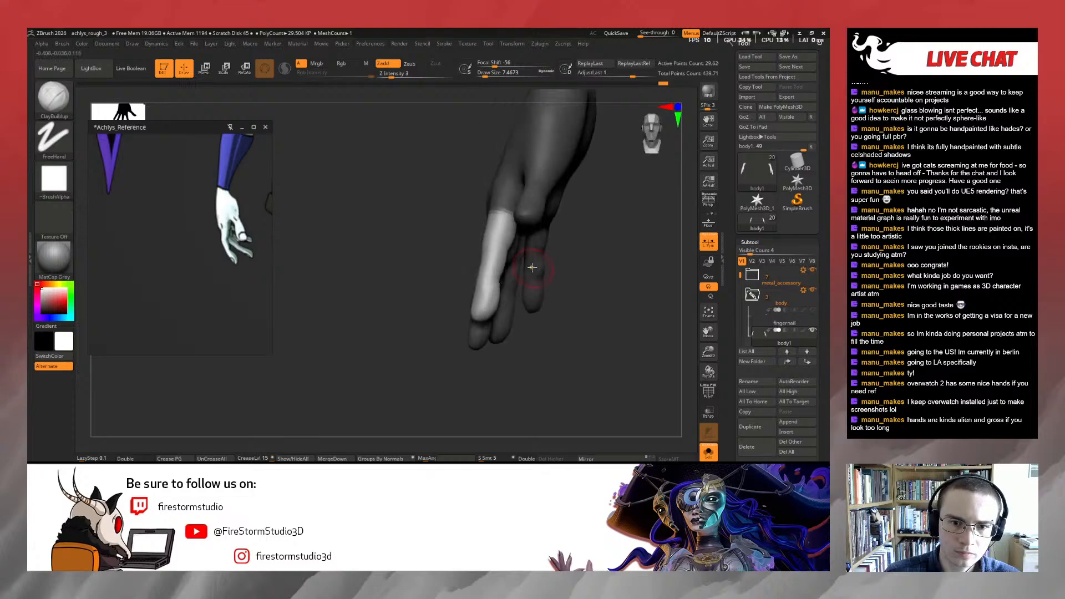
{"action": "key", "text": "w"}
{"action": "left_click", "coordinate": [489, 218], "text": "alt"}
{"action": "right_click_drag", "start_coordinate": [407, 262], "coordinate": [500, 243]}
{"action": "left_click_drag", "start_coordinate": [507, 231], "coordinate": [493, 249]}
{"action": "right_click_drag", "start_coordinate": [513, 266], "coordinate": [455, 227]}
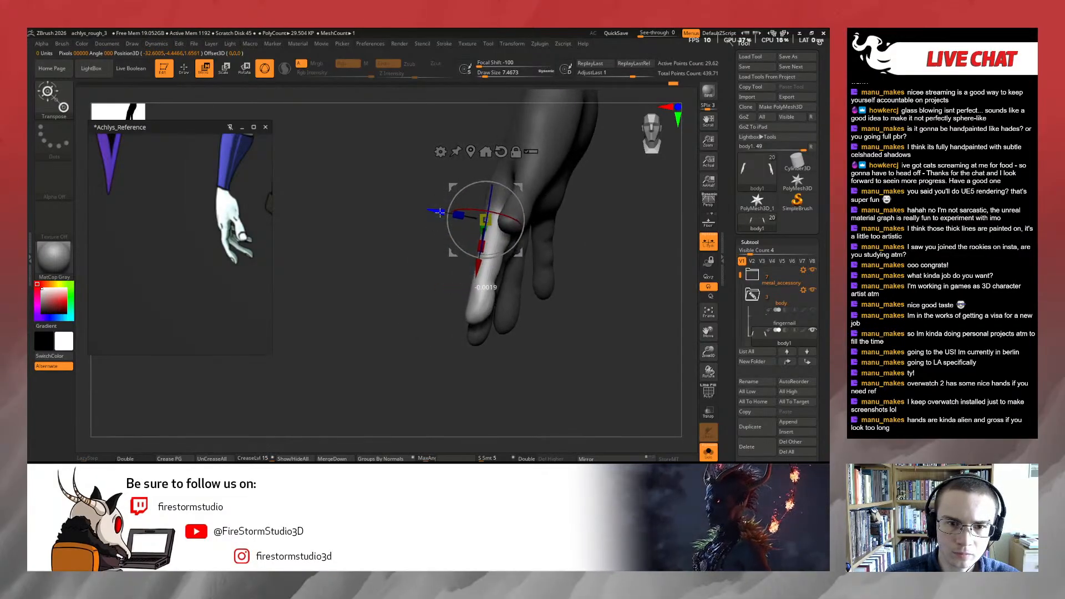
{"action": "key", "text": "q"}
{"action": "key", "text": "ctrl"}
{"action": "left_click_drag", "start_coordinate": [443, 233], "coordinate": [442, 231], "text": "ctrl"}
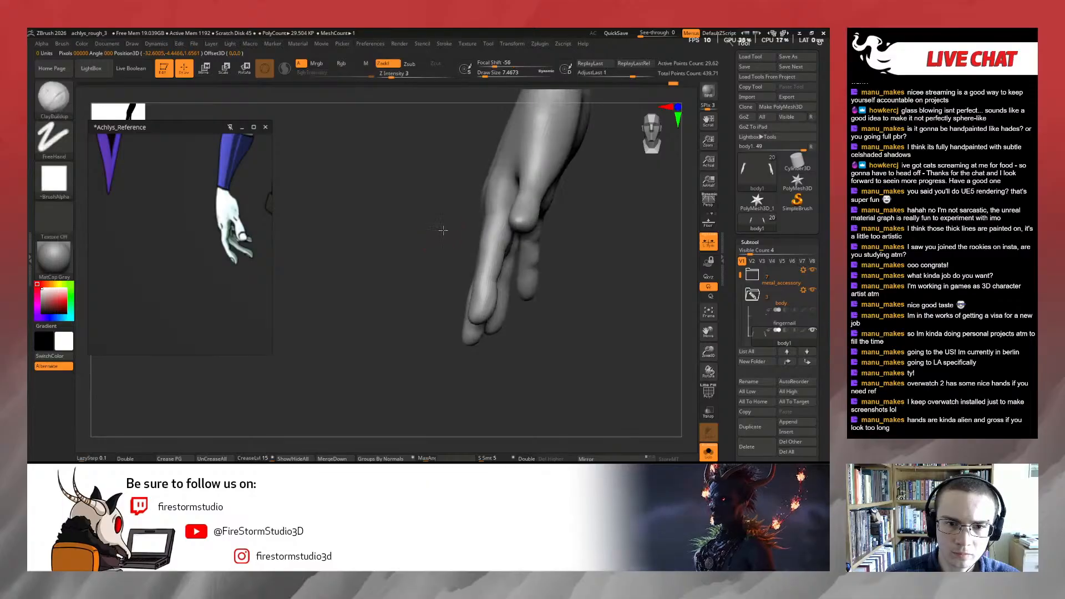
Mask all but the middle finger, adjust its position with the transform gizmo and clear the mask
{"action": "mouse_move", "coordinate": [442, 230]}
{"action": "right_mouse_down"}
{"action": "mouse_move", "coordinate": [444, 217]}
{"action": "mouse_move", "coordinate": [481, 217]}
{"action": "right_mouse_up"}
{"action": "key", "text": "shift"}
{"action": "mouse_move", "coordinate": [539, 238]}
{"action": "right_mouse_down"}
{"action": "mouse_move", "coordinate": [484, 271]}
{"action": "mouse_move", "coordinate": [504, 312]}
{"action": "mouse_move", "coordinate": [497, 285]}
{"action": "mouse_move", "coordinate": [509, 276]}
{"action": "mouse_move", "coordinate": [551, 292]}
{"action": "right_mouse_up"}
{"action": "key", "text": "shift"}
{"action": "key", "text": "ctrl"}
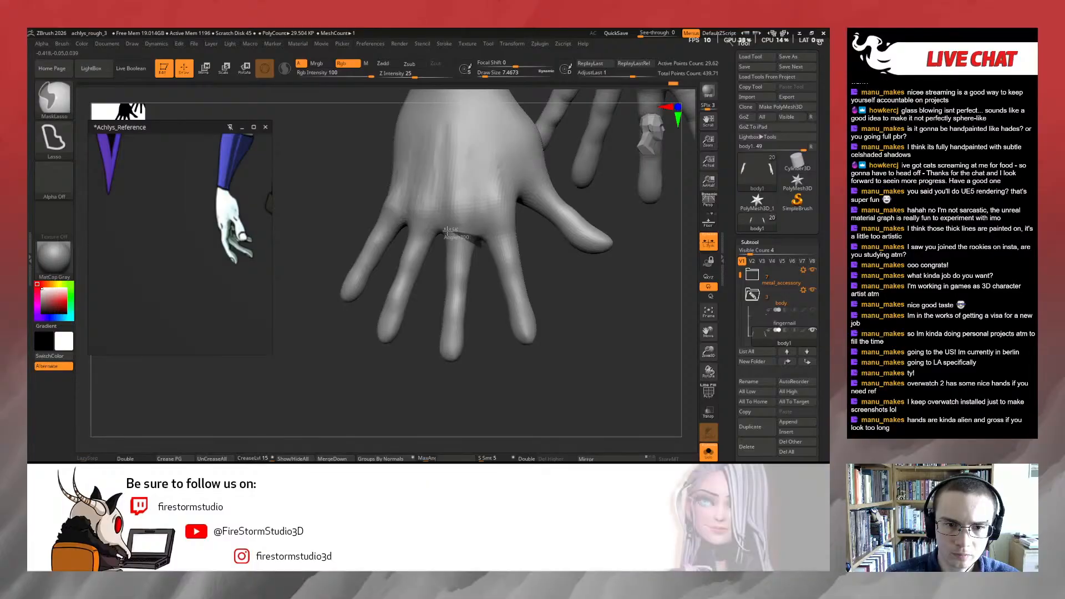
{"action": "left_click_drag", "start_coordinate": [495, 355], "coordinate": [493, 345], "text": "ctrl"}
{"action": "left_click", "coordinate": [491, 330], "text": "ctrl"}
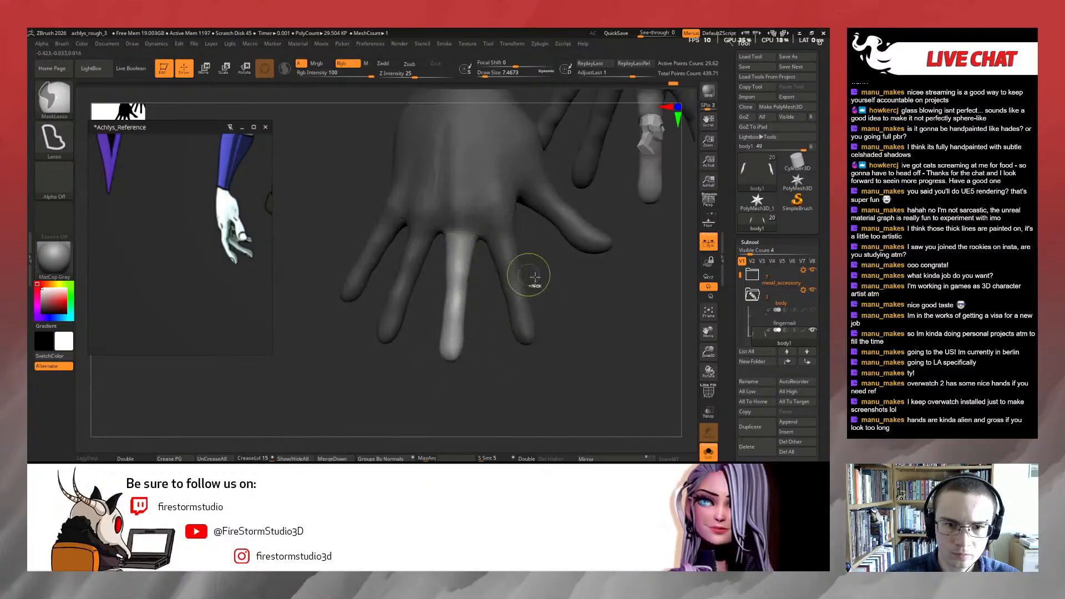
{"action": "key", "text": "w"}
{"action": "left_click", "coordinate": [455, 236]}
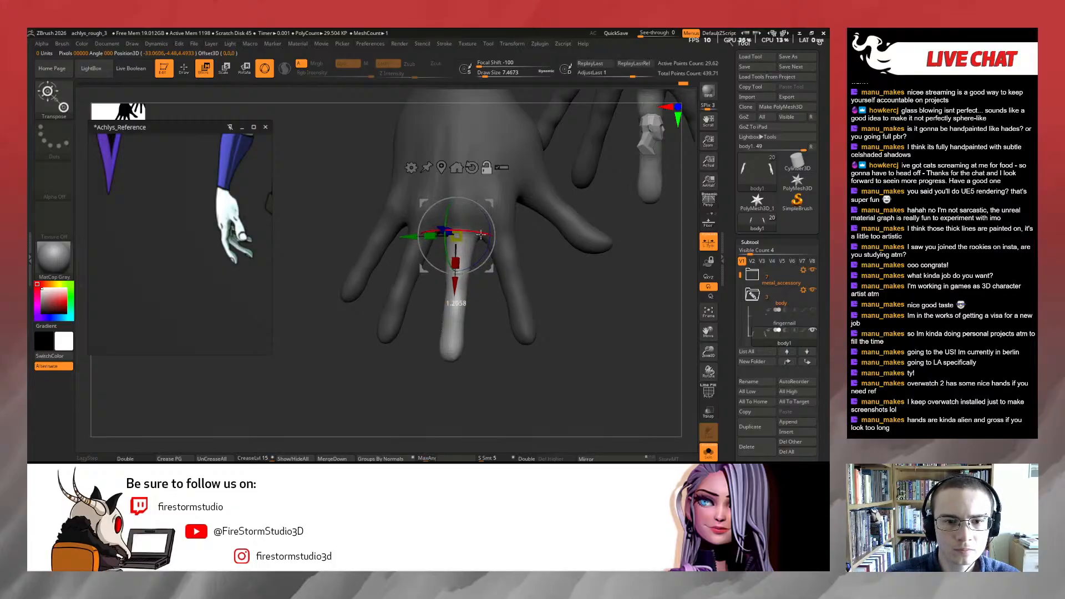
{"action": "right_click_drag", "start_coordinate": [481, 234], "coordinate": [617, 314]}
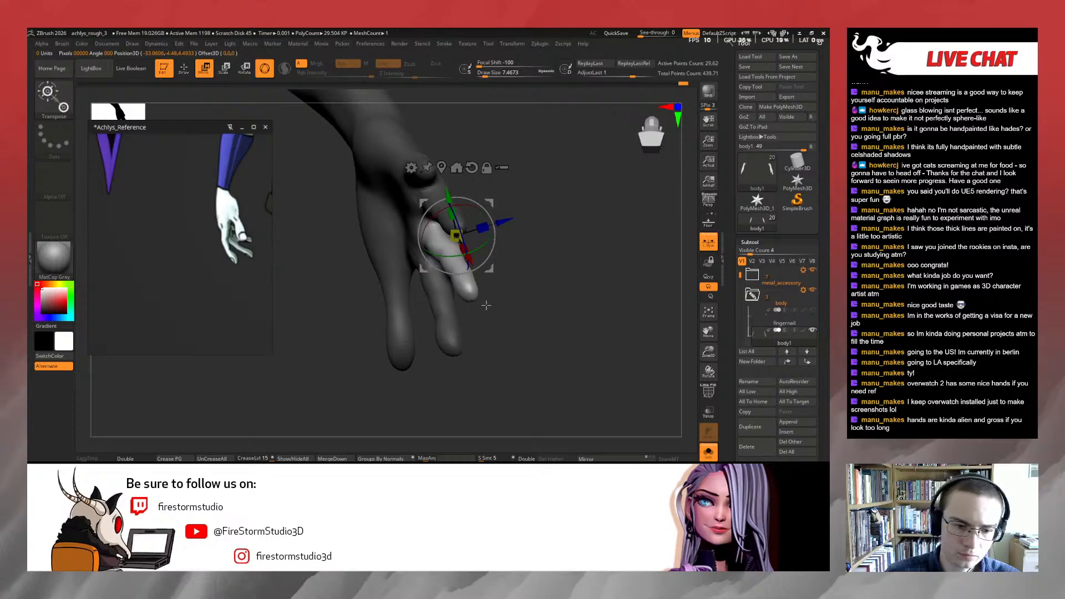
{"action": "left_click_drag", "start_coordinate": [489, 319], "coordinate": [494, 312], "text": "ctrl"}
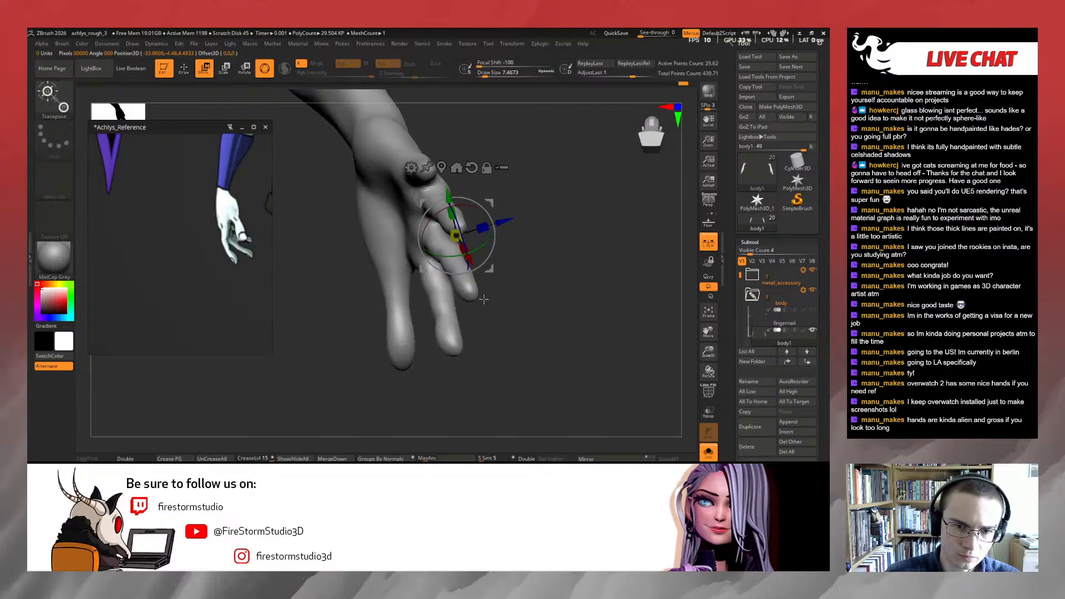
{"action": "key", "text": "q"}
Isolate the middle finger, smooth its surface near the base and restore the rest of the hand
{"action": "left_click", "coordinate": [469, 283], "text": "ctrl+shift"}
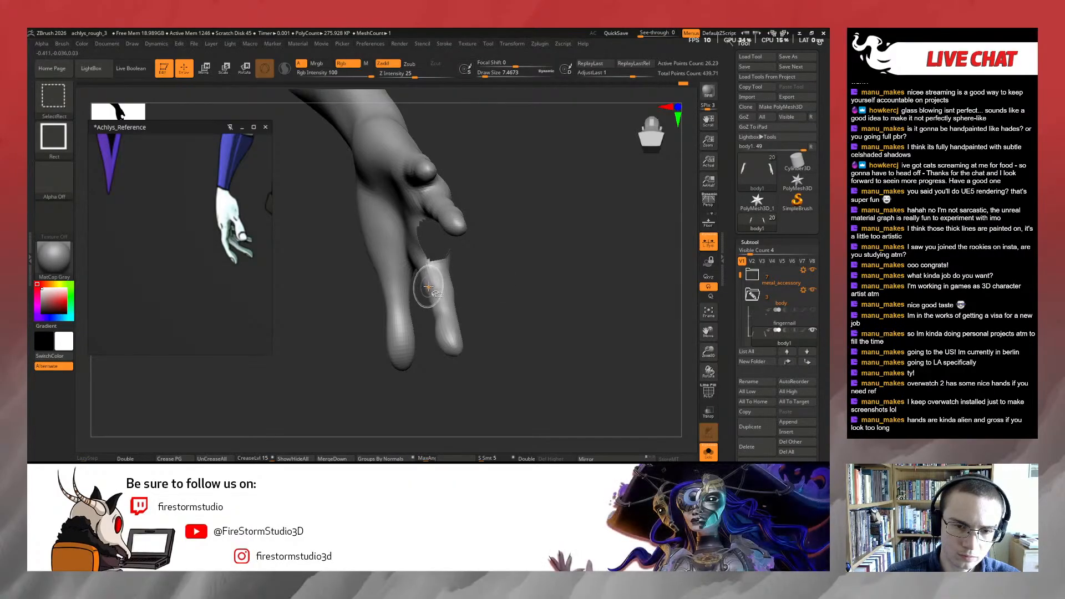
{"action": "left_click", "coordinate": [473, 290], "text": "ctrl+shift"}
{"action": "left_click", "coordinate": [466, 289], "text": "ctrl+shift"}
{"action": "left_click_drag", "start_coordinate": [508, 273], "coordinate": [513, 312]}
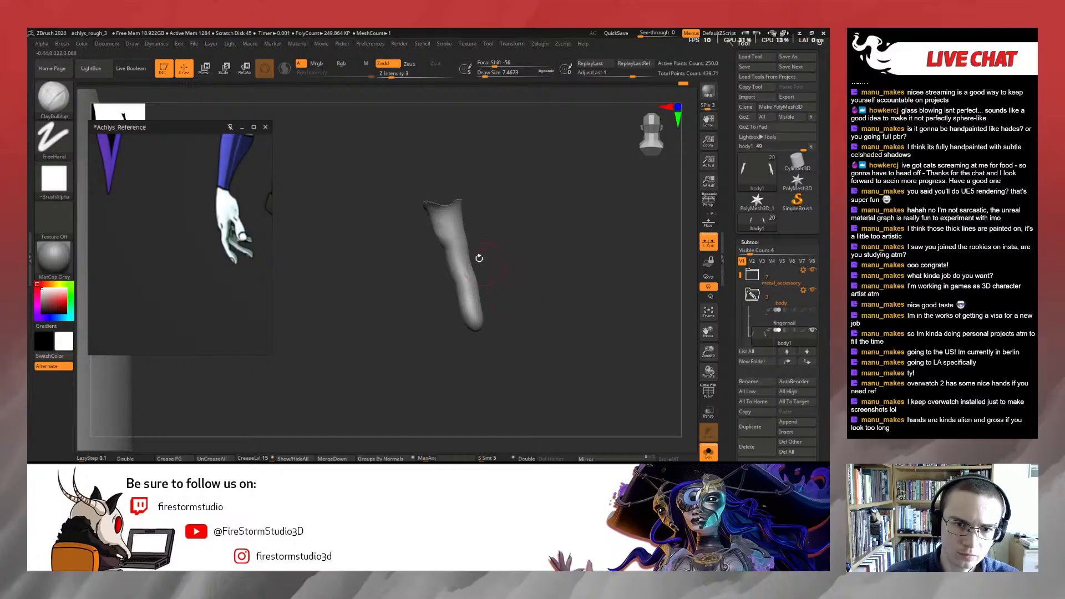
{"action": "key", "text": "shift"}
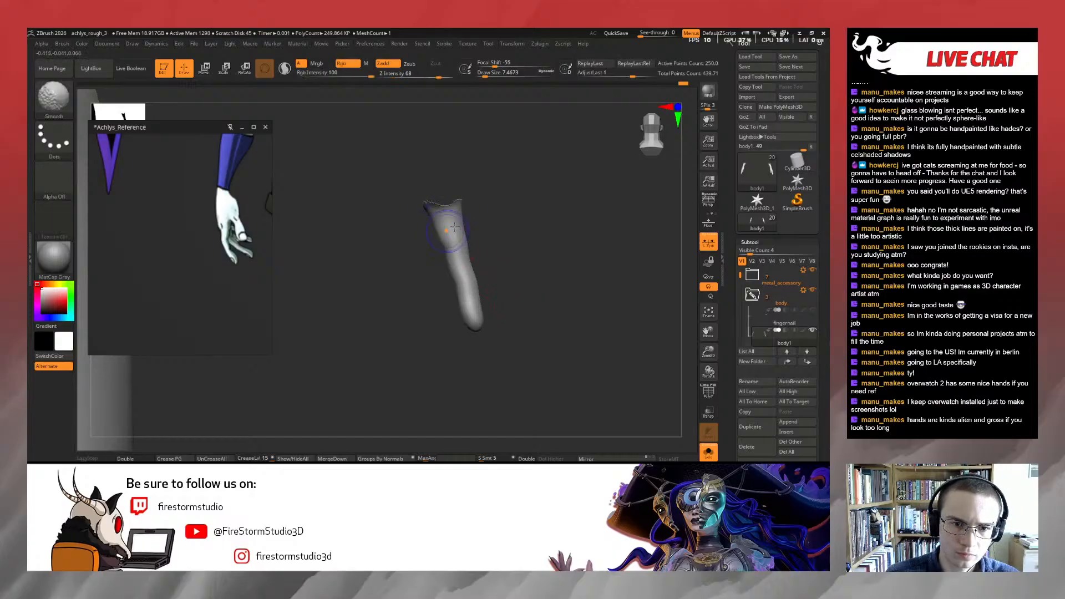
{"action": "mouse_move", "coordinate": [490, 223]}
{"action": "left_mouse_down"}
{"action": "mouse_move", "coordinate": [521, 173]}
{"action": "mouse_move", "coordinate": [488, 221]}
{"action": "left_mouse_up"}
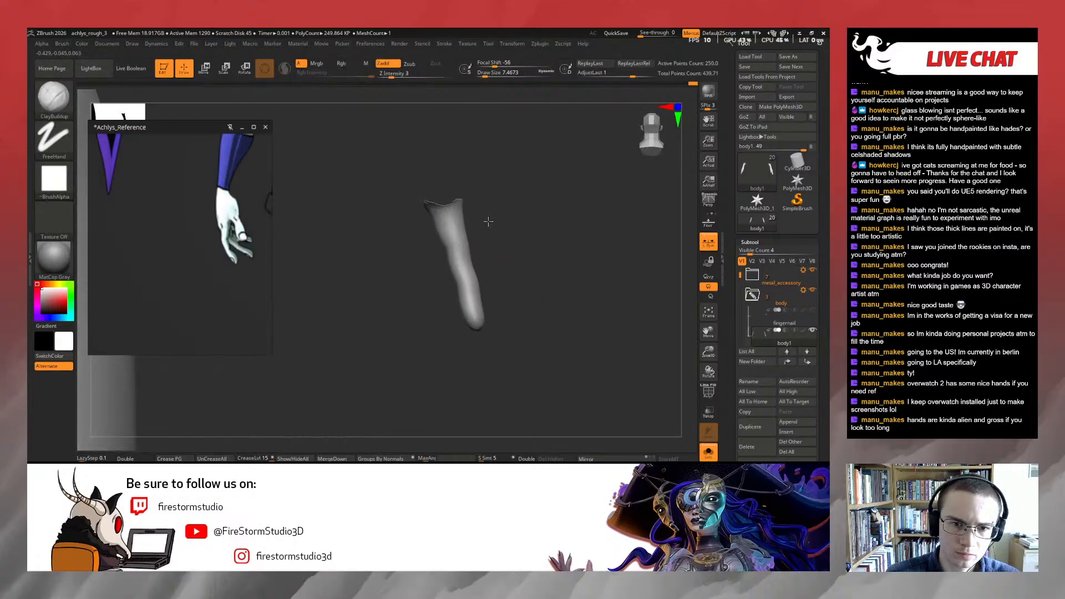
{"action": "mouse_move", "coordinate": [497, 172]}
{"action": "left_mouse_down", "text": "ctrl"}
{"action": "mouse_move", "coordinate": [467, 165]}
{"action": "mouse_move", "coordinate": [580, 364]}
{"action": "mouse_move", "coordinate": [580, 338]}
{"action": "left_mouse_up", "text": "ctrl"}
{"action": "left_click", "coordinate": [575, 238], "text": "ctrl+shift"}
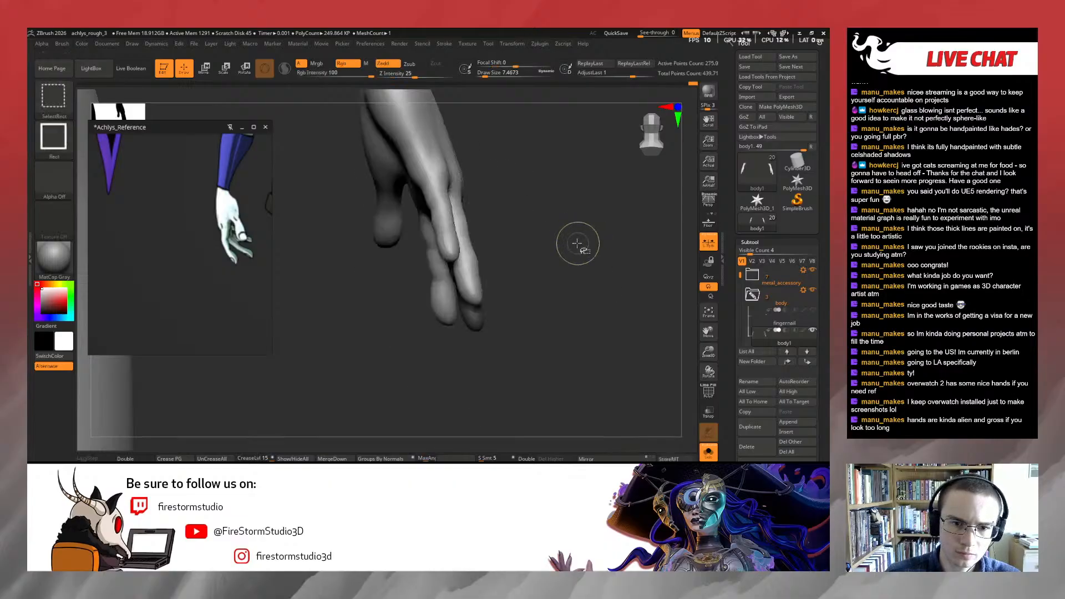
Mask the hand around one long finger, nudge that finger with the transform gizmo and clear the mask
{"action": "left_click", "coordinate": [530, 226], "text": "ctrl"}
{"action": "key", "text": "w"}
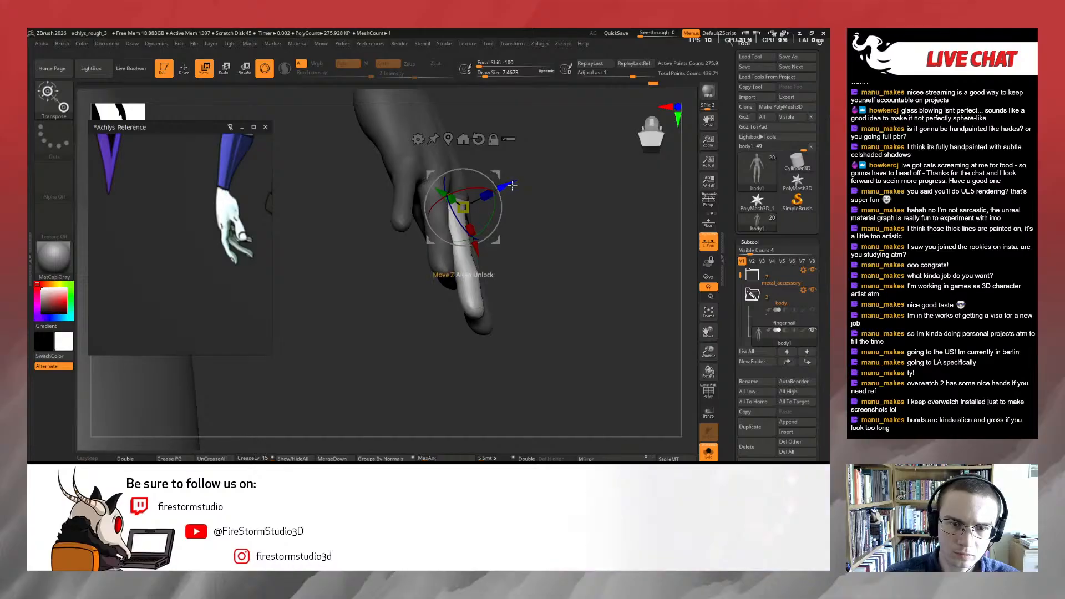
{"action": "key", "text": "q"}
{"action": "key", "text": "w"}
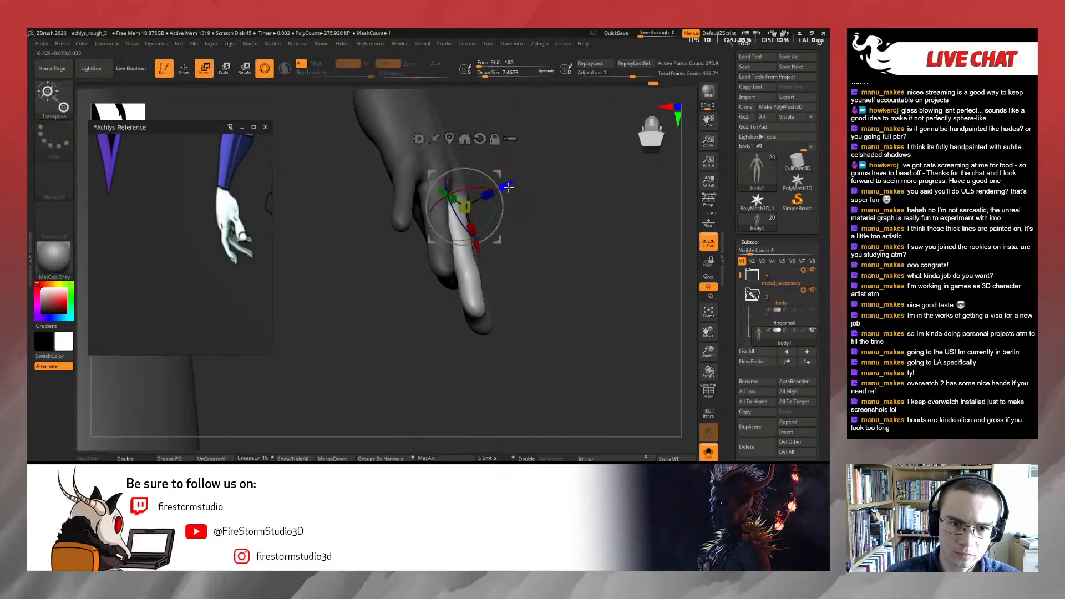
{"action": "key", "text": "q"}
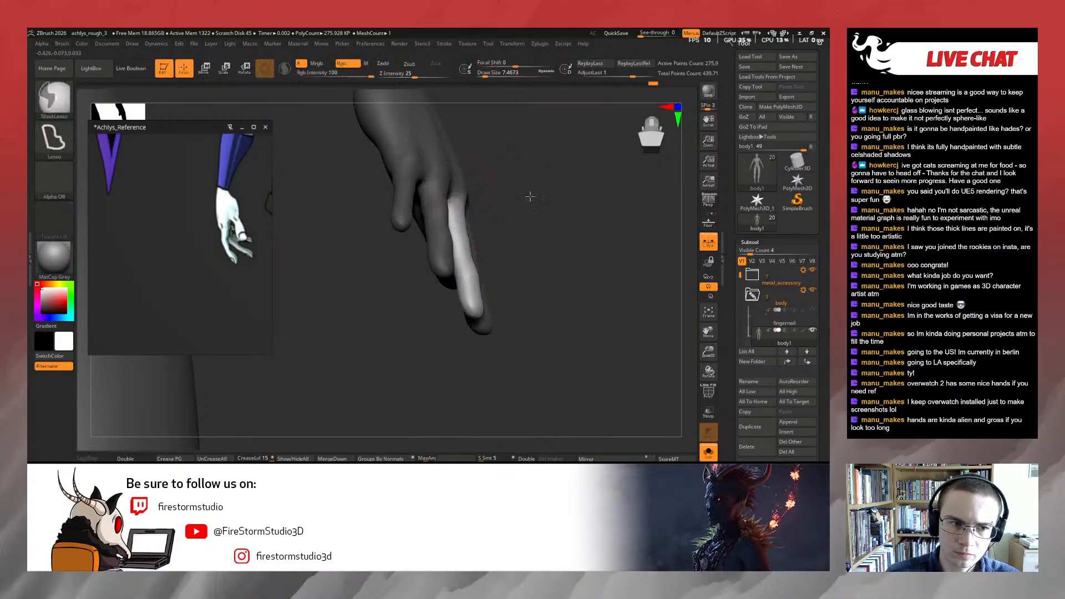
{"action": "left_click_drag", "start_coordinate": [554, 244], "coordinate": [577, 272], "text": "ctrl"}
Build up the back of the hand and the thumb base with ClayBuildup at draw size about 7.5 and smooth them
{"action": "mouse_move", "coordinate": [588, 261]}
{"action": "left_mouse_down"}
{"action": "mouse_move", "coordinate": [465, 229]}
{"action": "mouse_move", "coordinate": [418, 319]}
{"action": "mouse_move", "coordinate": [424, 298]}
{"action": "left_mouse_up"}
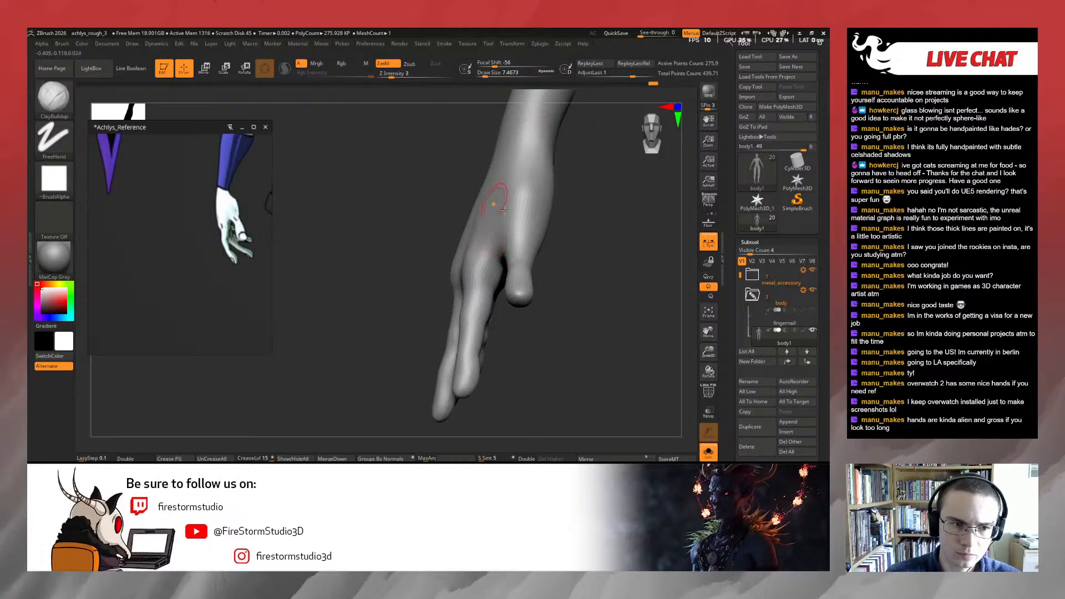
{"action": "left_click_drag", "start_coordinate": [546, 236], "coordinate": [559, 244]}
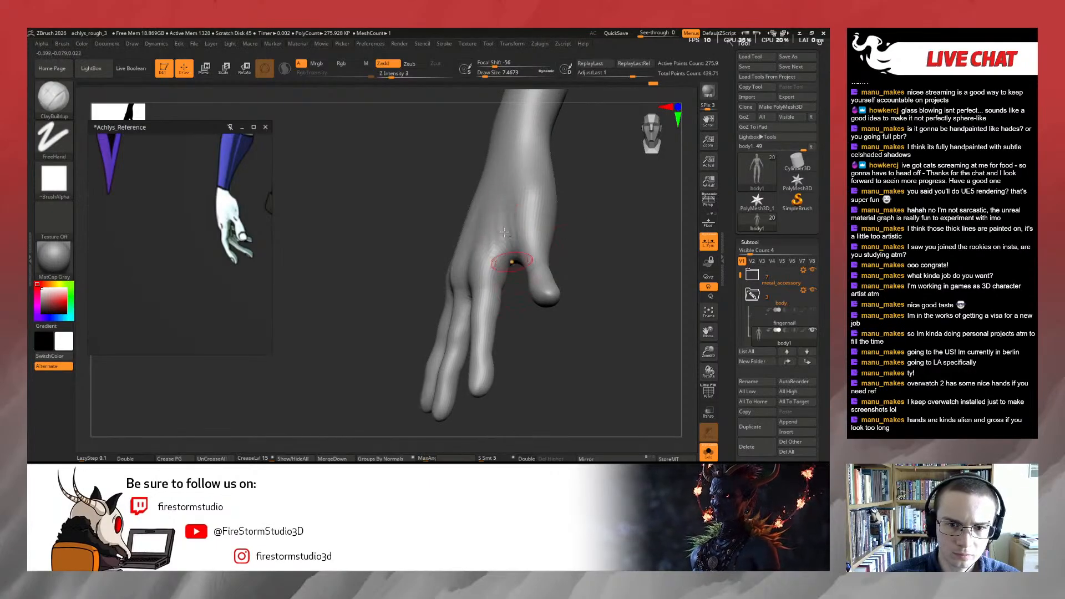
{"action": "mouse_move", "coordinate": [575, 226]}
{"action": "left_mouse_down"}
{"action": "mouse_move", "coordinate": [570, 238]}
{"action": "mouse_move", "coordinate": [597, 244]}
{"action": "mouse_move", "coordinate": [575, 268]}
{"action": "mouse_move", "coordinate": [570, 201]}
{"action": "mouse_move", "coordinate": [549, 218]}
{"action": "mouse_move", "coordinate": [550, 235]}
{"action": "left_mouse_up"}
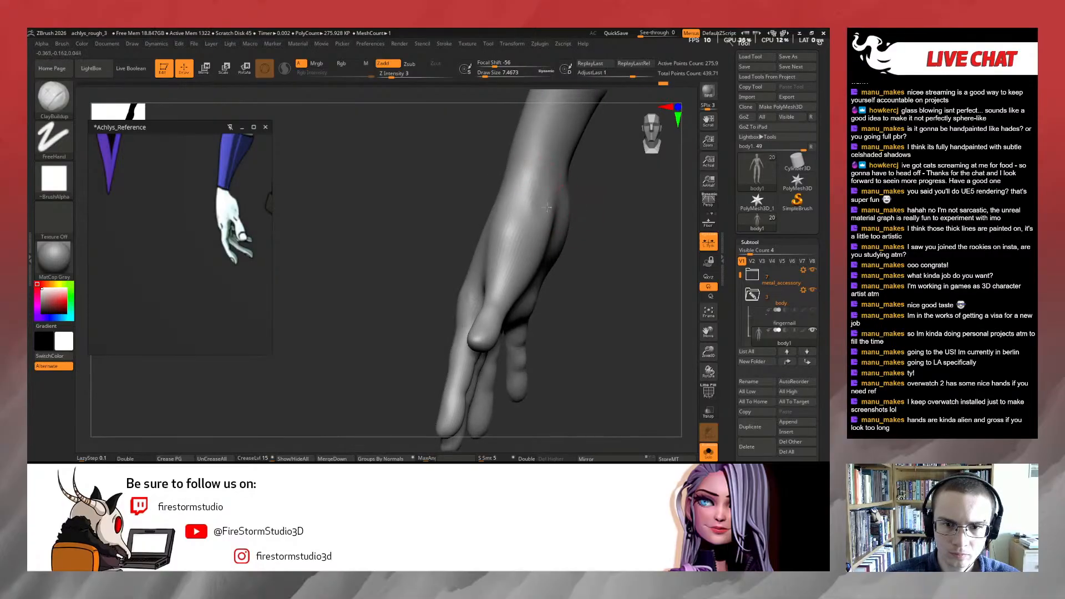
{"action": "key", "text": "shift"}
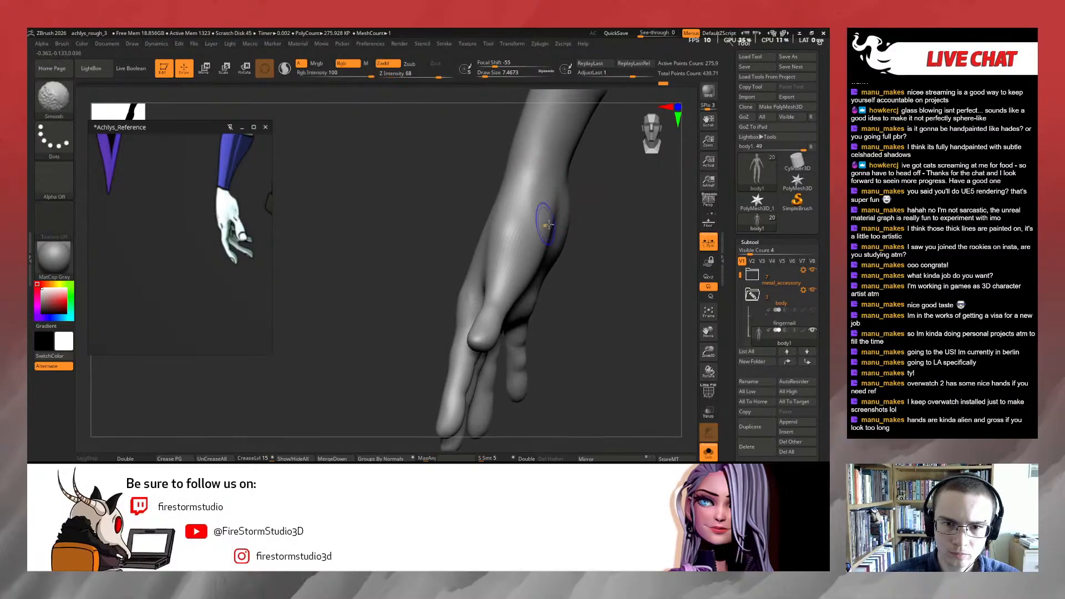
{"action": "mouse_move", "coordinate": [578, 226]}
{"action": "left_mouse_down"}
{"action": "mouse_move", "coordinate": [607, 230]}
{"action": "mouse_move", "coordinate": [594, 231]}
{"action": "mouse_move", "coordinate": [585, 264]}
{"action": "mouse_move", "coordinate": [569, 243]}
{"action": "mouse_move", "coordinate": [580, 226]}
{"action": "mouse_move", "coordinate": [547, 231]}
{"action": "mouse_move", "coordinate": [554, 222]}
{"action": "mouse_move", "coordinate": [530, 241]}
{"action": "mouse_move", "coordinate": [557, 245]}
{"action": "mouse_move", "coordinate": [594, 221]}
{"action": "mouse_move", "coordinate": [580, 225]}
{"action": "left_mouse_up"}
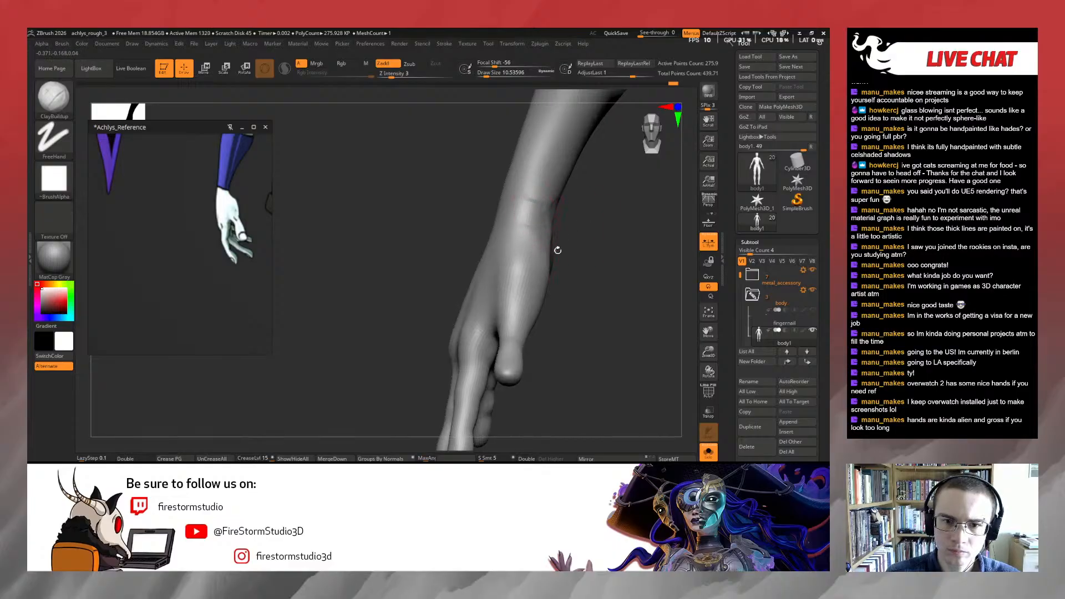
Smooth the surface along the wrist above the thumb side of the hand
{"action": "key", "text": "shift"}
{"action": "left_click_drag", "start_coordinate": [575, 233], "coordinate": [562, 234], "text": "shift"}
{"action": "mouse_move", "coordinate": [488, 217]}
{"action": "left_mouse_down"}
{"action": "mouse_move", "coordinate": [599, 222]}
{"action": "mouse_move", "coordinate": [594, 213]}
{"action": "mouse_move", "coordinate": [627, 253]}
{"action": "left_mouse_up"}
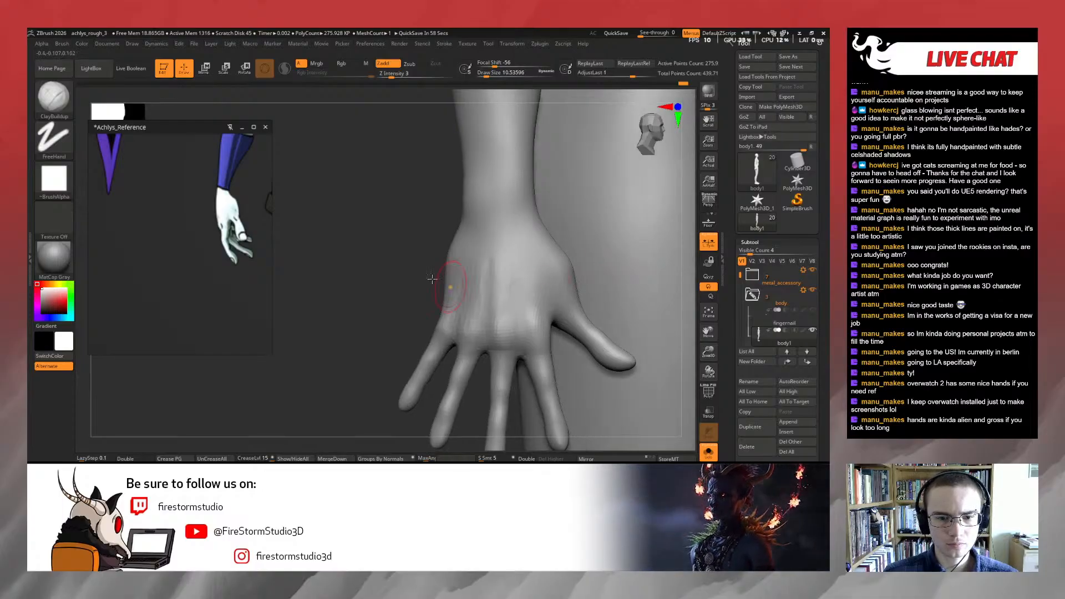
Isolate the hands from the rest of the body and save the project
{"action": "left_click_drag", "start_coordinate": [382, 279], "coordinate": [461, 218], "text": "alt"}
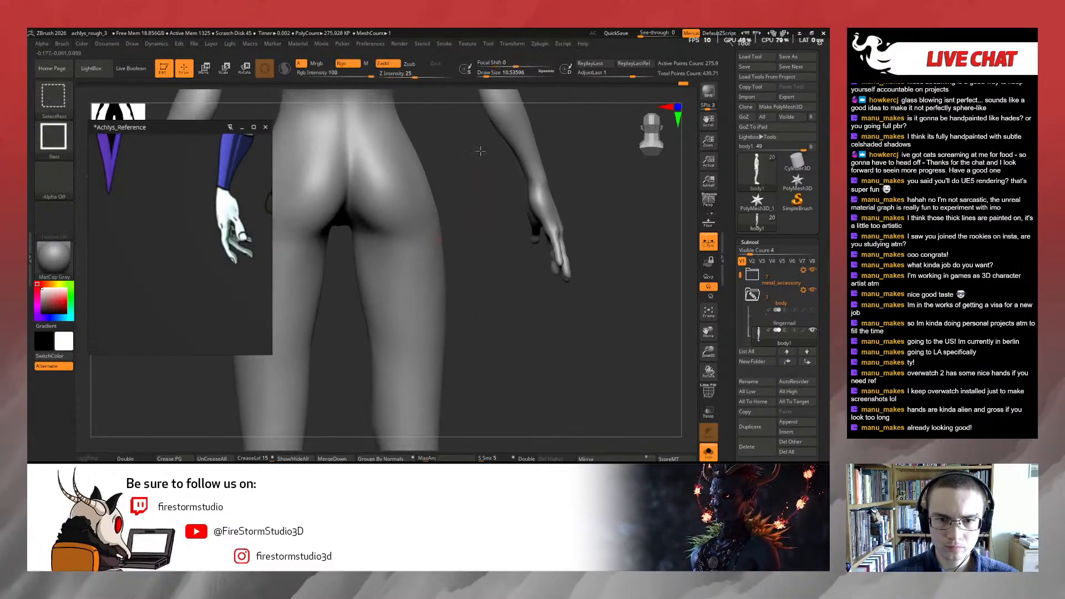
{"action": "left_click_drag", "start_coordinate": [476, 147], "coordinate": [619, 328], "text": "ctrl+shift"}
{"action": "key", "text": "ctrl+s"}
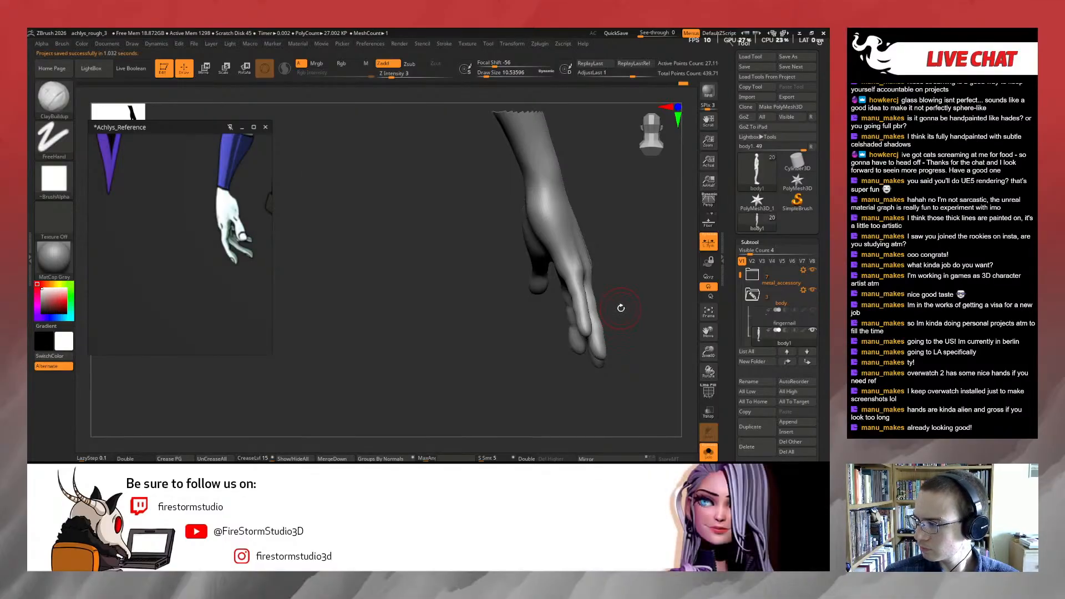
Set the draw size to about 8.4 and mask the whole hand except the ring finger
{"action": "mouse_move", "coordinate": [625, 281]}
{"action": "left_mouse_down"}
{"action": "mouse_move", "coordinate": [559, 285]}
{"action": "mouse_move", "coordinate": [569, 312]}
{"action": "mouse_move", "coordinate": [638, 304]}
{"action": "mouse_move", "coordinate": [636, 248]}
{"action": "left_mouse_up"}
{"action": "key", "text": "s"}
{"action": "left_click_drag", "start_coordinate": [553, 279], "coordinate": [532, 277]}
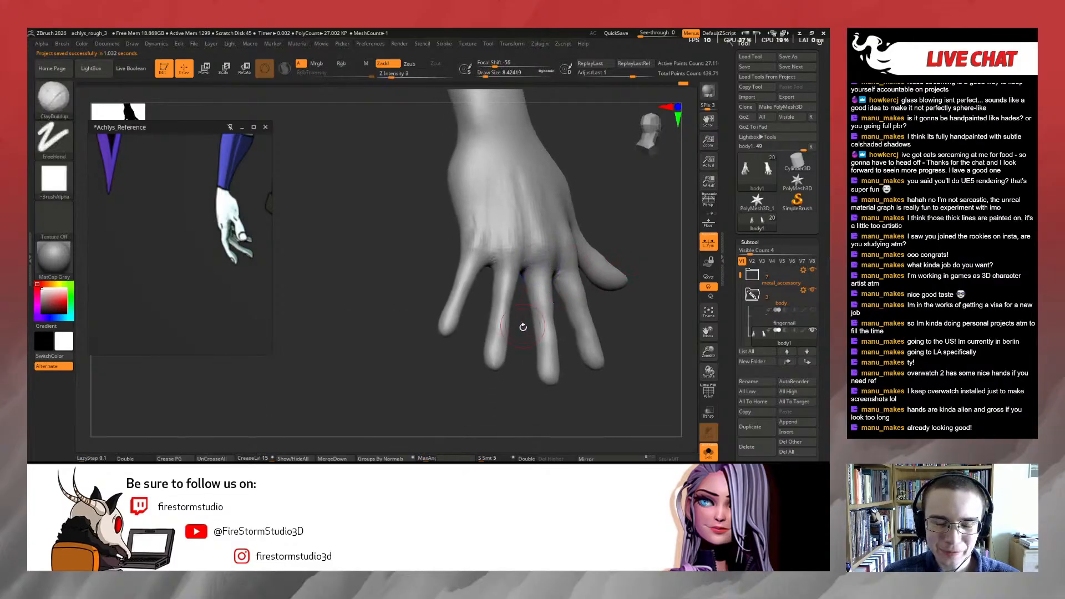
{"action": "left_click_drag", "start_coordinate": [523, 326], "coordinate": [499, 304]}
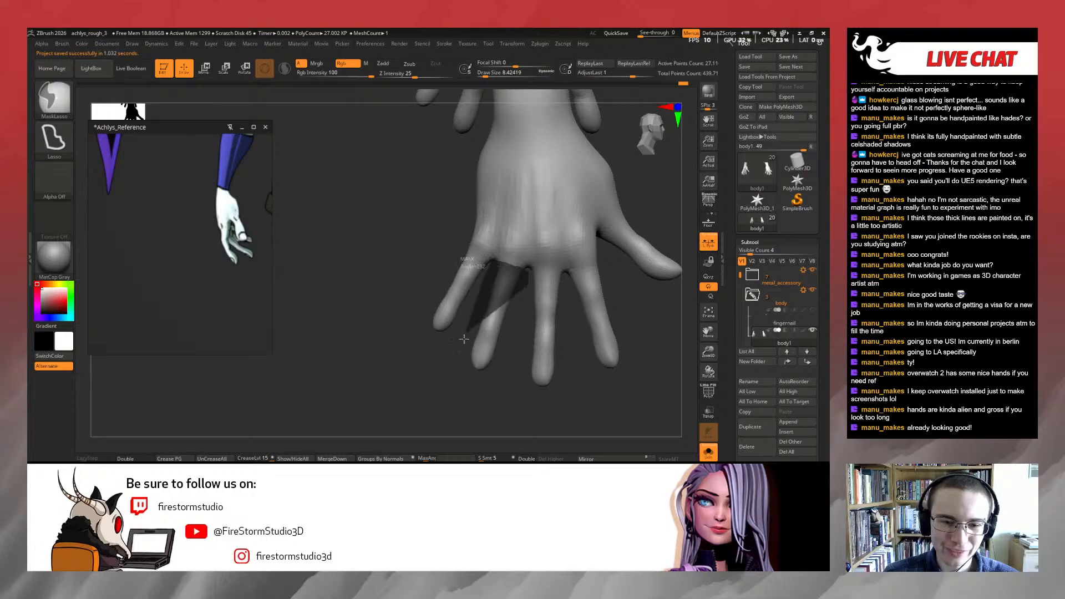
{"action": "mouse_move", "coordinate": [464, 339]}
{"action": "left_mouse_down", "text": "ctrl"}
{"action": "mouse_move", "coordinate": [528, 352]}
{"action": "mouse_move", "coordinate": [533, 333]}
{"action": "left_mouse_up", "text": "ctrl"}
{"action": "left_click", "coordinate": [632, 289], "text": "ctrl"}
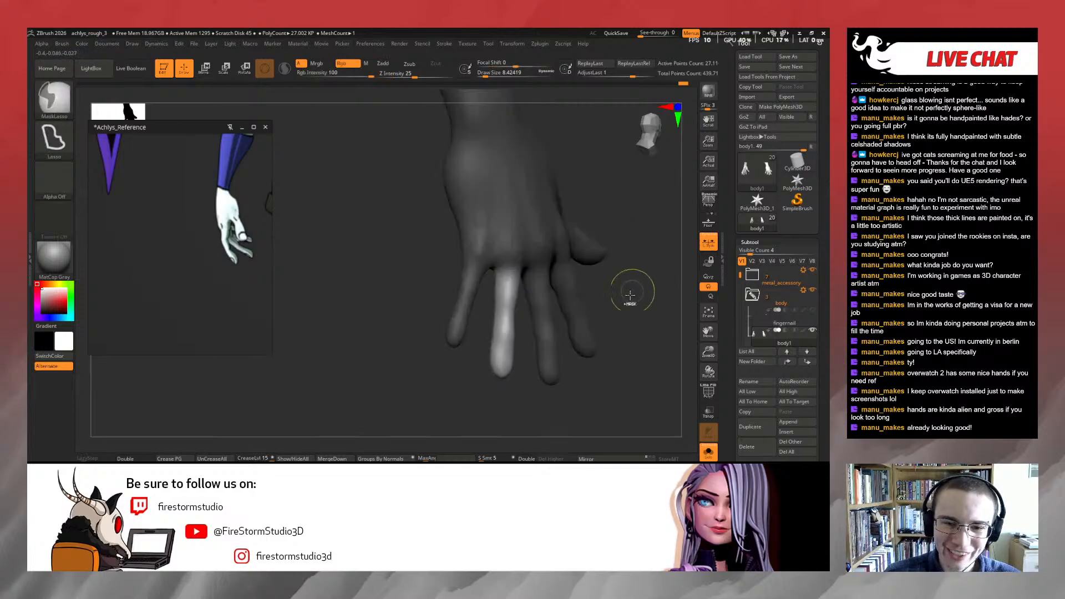
Rotate and nudge the unmasked ring finger with the transform gizmo, and clear the mask
{"action": "left_click_drag", "start_coordinate": [630, 294], "coordinate": [627, 277]}
{"action": "key", "text": "w"}
{"action": "left_click_drag", "start_coordinate": [602, 322], "coordinate": [558, 308]}
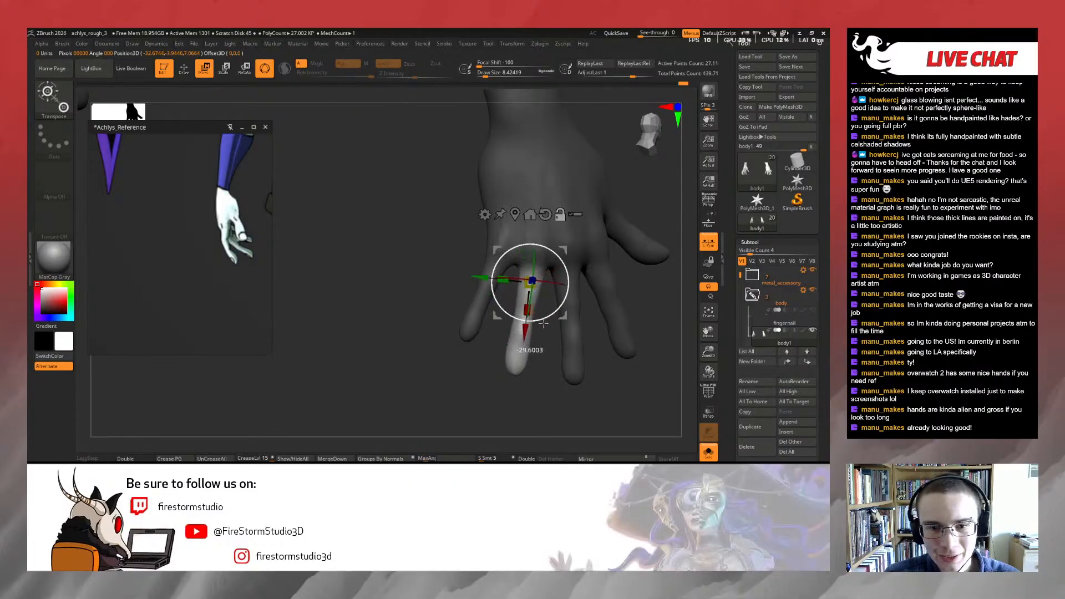
{"action": "left_click_drag", "start_coordinate": [443, 301], "coordinate": [580, 260]}
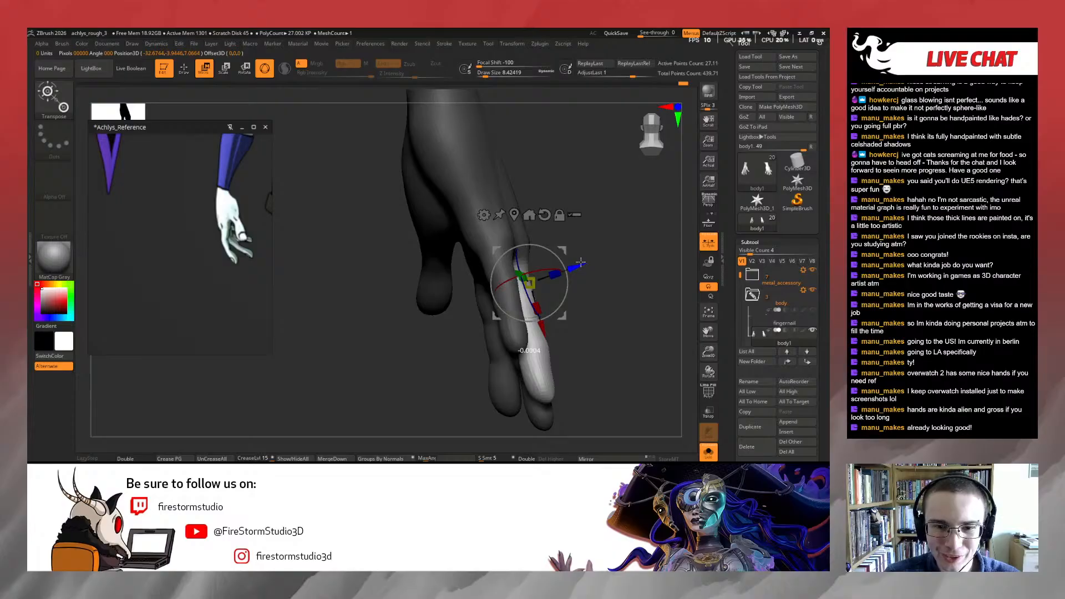
{"action": "key", "text": "q"}
{"action": "left_click_drag", "start_coordinate": [583, 265], "coordinate": [529, 269], "text": "ctrl"}
Mask the whole hand except the little finger and place the transform gizmo at that finger's base
{"action": "left_click_drag", "start_coordinate": [600, 258], "coordinate": [521, 270]}
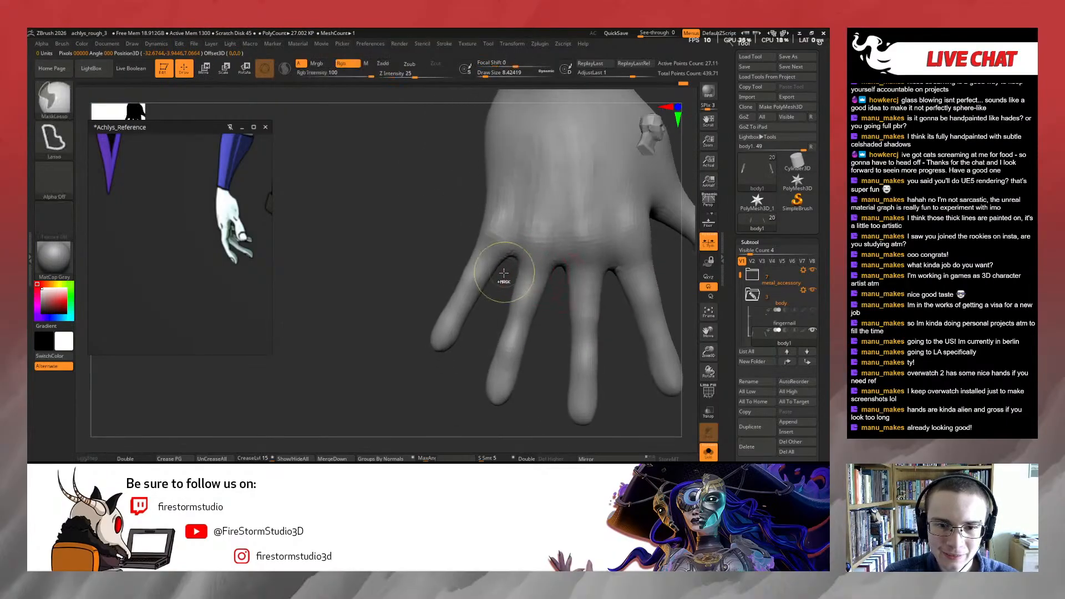
{"action": "mouse_move", "coordinate": [448, 241]}
{"action": "left_mouse_down", "text": "ctrl"}
{"action": "mouse_move", "coordinate": [420, 387]}
{"action": "mouse_move", "coordinate": [481, 322]}
{"action": "left_mouse_up", "text": "ctrl"}
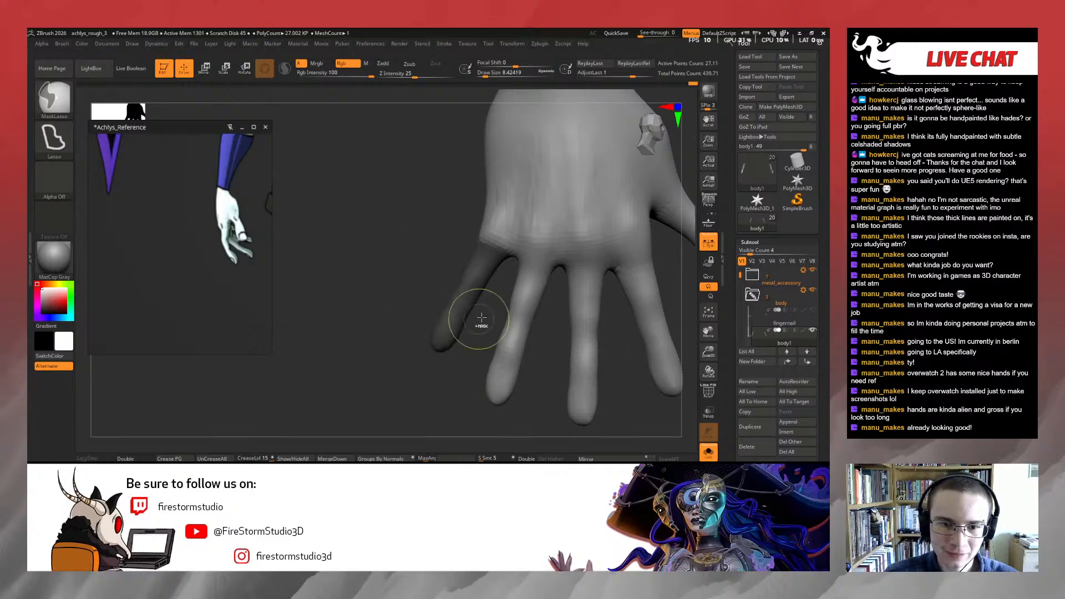
{"action": "left_click", "coordinate": [481, 324], "text": "ctrl"}
{"action": "left_click_drag", "start_coordinate": [432, 251], "coordinate": [485, 258]}
{"action": "key", "text": "w"}
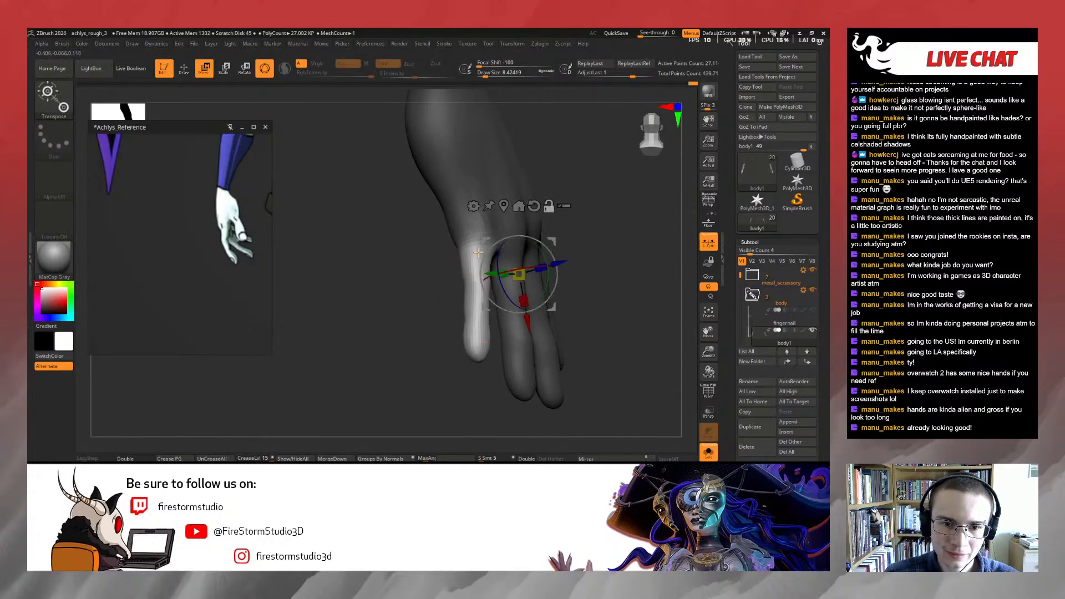
{"action": "left_click", "coordinate": [506, 165]}
{"action": "left_click", "coordinate": [484, 255], "text": "alt"}
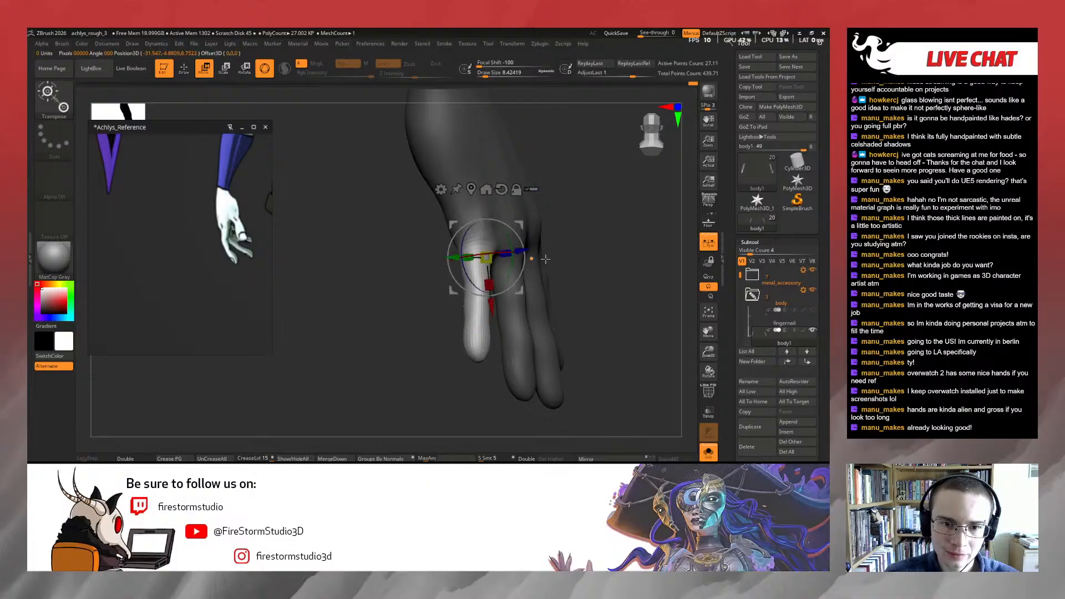
Rotate the little finger about its base with the gizmo, clear the mask and return to sculpting
{"action": "mouse_move", "coordinate": [574, 254]}
{"action": "left_mouse_down"}
{"action": "mouse_move", "coordinate": [643, 258]}
{"action": "mouse_move", "coordinate": [583, 253]}
{"action": "left_mouse_up"}
{"action": "left_click_drag", "start_coordinate": [486, 285], "coordinate": [472, 284]}
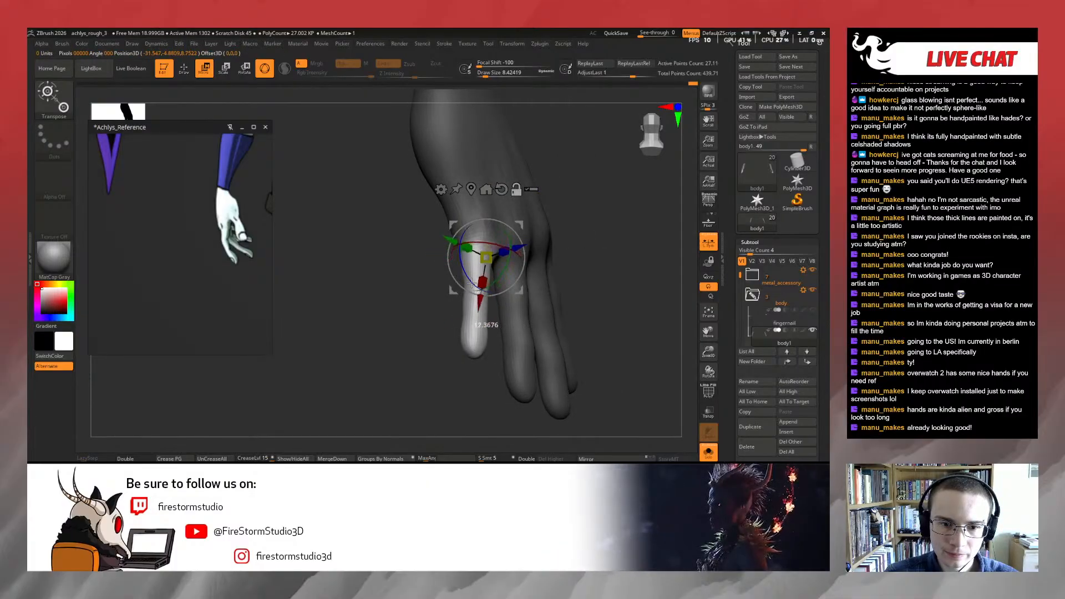
{"action": "left_click_drag", "start_coordinate": [577, 267], "coordinate": [632, 266]}
{"action": "left_click_drag", "start_coordinate": [533, 247], "coordinate": [589, 248]}
{"action": "key", "text": "q"}
{"action": "mouse_move", "coordinate": [596, 248]}
{"action": "left_mouse_down"}
{"action": "mouse_move", "coordinate": [553, 244]}
{"action": "mouse_move", "coordinate": [594, 232]}
{"action": "mouse_move", "coordinate": [492, 273]}
{"action": "mouse_move", "coordinate": [458, 269]}
{"action": "left_mouse_up"}
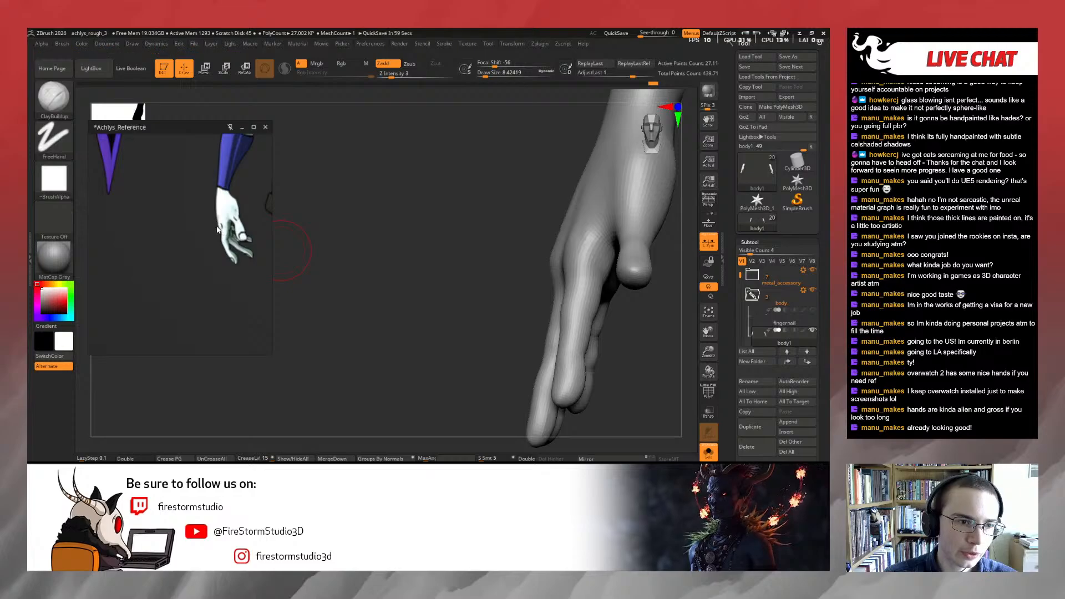
Bring the concept art's front-view hand into the reference window, and refine the palm and index finger base with ClayBuildup and smoothing
{"action": "middle_click_drag", "start_coordinate": [231, 244], "coordinate": [181, 301]}
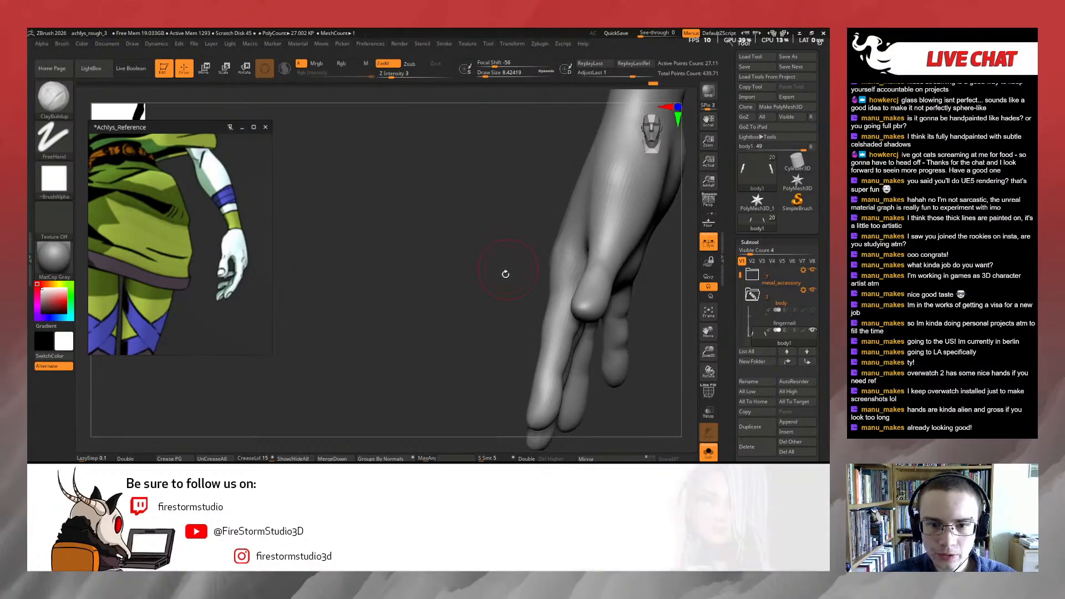
{"action": "mouse_move", "coordinate": [504, 274]}
{"action": "left_mouse_down"}
{"action": "mouse_move", "coordinate": [528, 279]}
{"action": "mouse_move", "coordinate": [506, 238]}
{"action": "mouse_move", "coordinate": [582, 214]}
{"action": "mouse_move", "coordinate": [577, 207]}
{"action": "mouse_move", "coordinate": [488, 305]}
{"action": "mouse_move", "coordinate": [488, 265]}
{"action": "mouse_move", "coordinate": [450, 263]}
{"action": "mouse_move", "coordinate": [554, 254]}
{"action": "left_mouse_up"}
{"action": "key", "text": "s"}
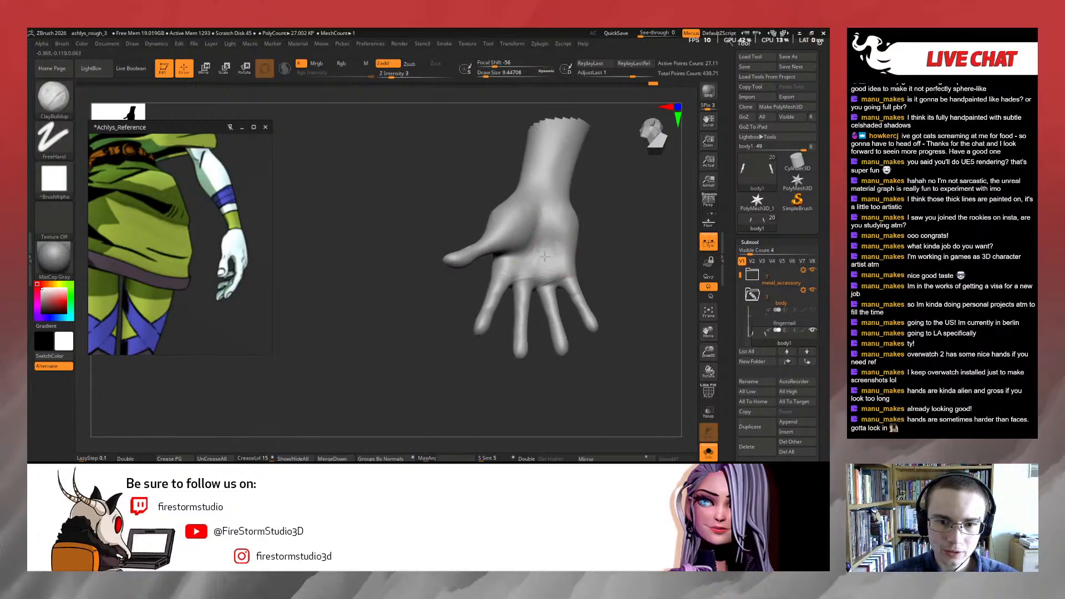
{"action": "mouse_move", "coordinate": [554, 237]}
{"action": "left_mouse_down"}
{"action": "mouse_move", "coordinate": [546, 281]}
{"action": "mouse_move", "coordinate": [549, 249]}
{"action": "mouse_move", "coordinate": [594, 237]}
{"action": "mouse_move", "coordinate": [540, 260]}
{"action": "mouse_move", "coordinate": [501, 254]}
{"action": "mouse_move", "coordinate": [477, 311]}
{"action": "mouse_move", "coordinate": [485, 303]}
{"action": "left_mouse_up"}
{"action": "right_click_drag", "start_coordinate": [559, 270], "coordinate": [571, 285]}
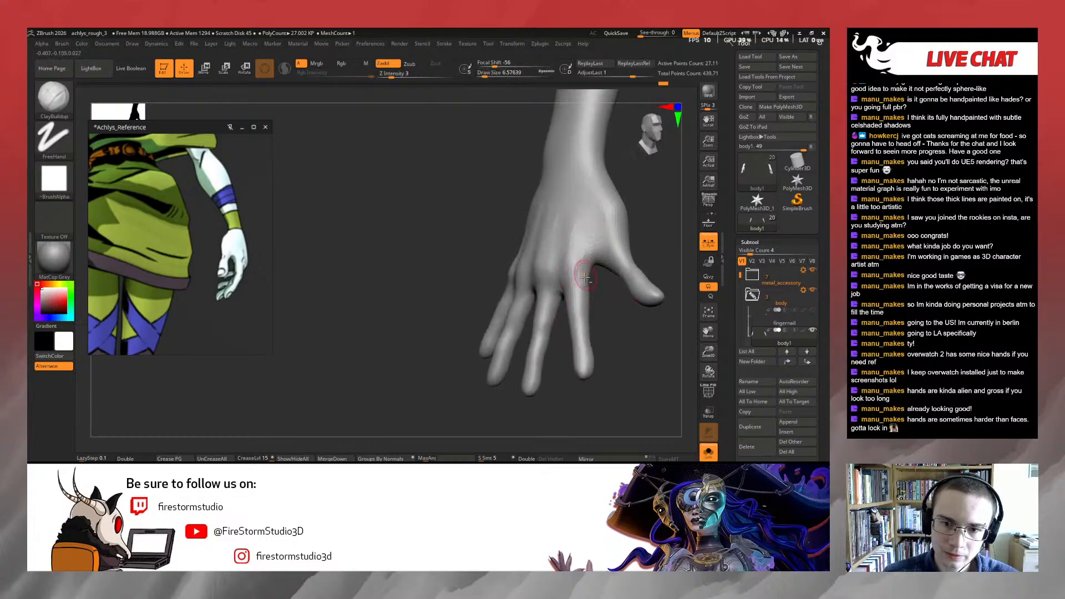
{"action": "left_click_drag", "start_coordinate": [604, 308], "coordinate": [599, 304]}
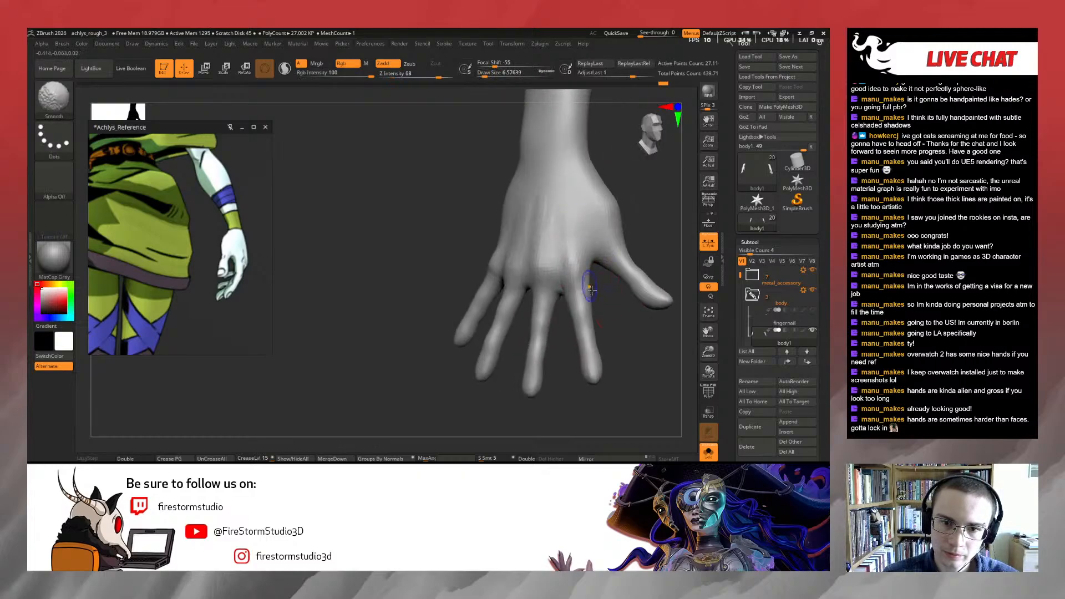
{"action": "mouse_move", "coordinate": [591, 290]}
{"action": "right_mouse_down"}
{"action": "mouse_move", "coordinate": [630, 242]}
{"action": "mouse_move", "coordinate": [621, 274]}
{"action": "mouse_move", "coordinate": [536, 288]}
{"action": "mouse_move", "coordinate": [564, 309]}
{"action": "right_mouse_up"}
Mask the whole hand except the middle finger and place the transform gizmo at that finger's base
{"action": "key", "text": "ctrl"}
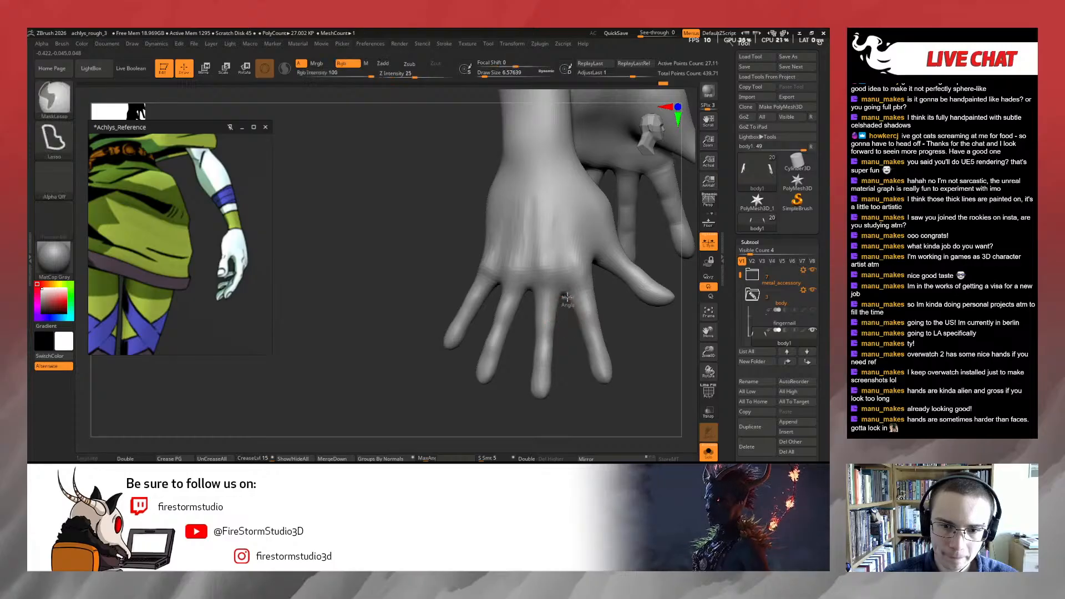
{"action": "left_click_drag", "start_coordinate": [519, 368], "coordinate": [579, 395], "text": "ctrl"}
{"action": "left_click", "coordinate": [582, 399], "text": "ctrl"}
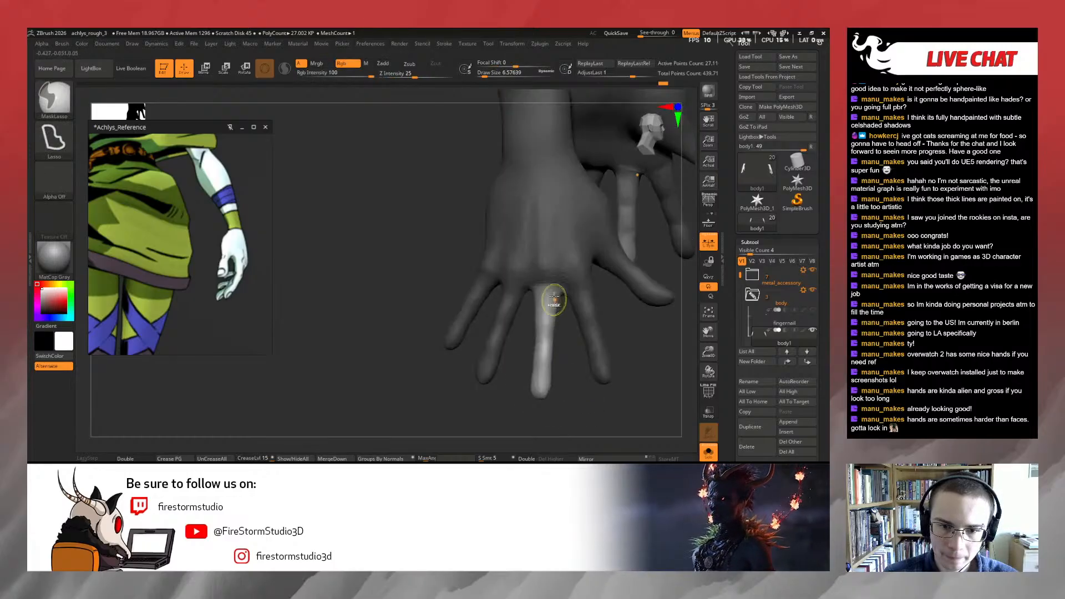
{"action": "key", "text": "w"}
{"action": "left_click", "coordinate": [542, 291], "text": "alt"}
Adjust the middle finger's angle and position with the transform gizmo and return to sculpting
{"action": "right_click_drag", "start_coordinate": [580, 343], "coordinate": [562, 345]}
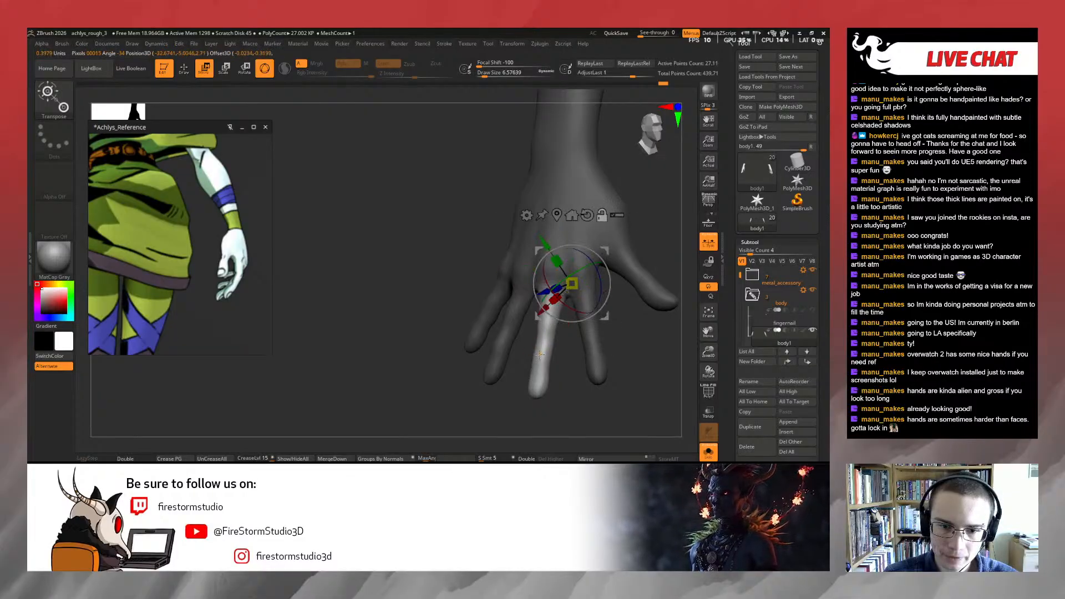
{"action": "right_click_drag", "start_coordinate": [572, 362], "coordinate": [569, 338]}
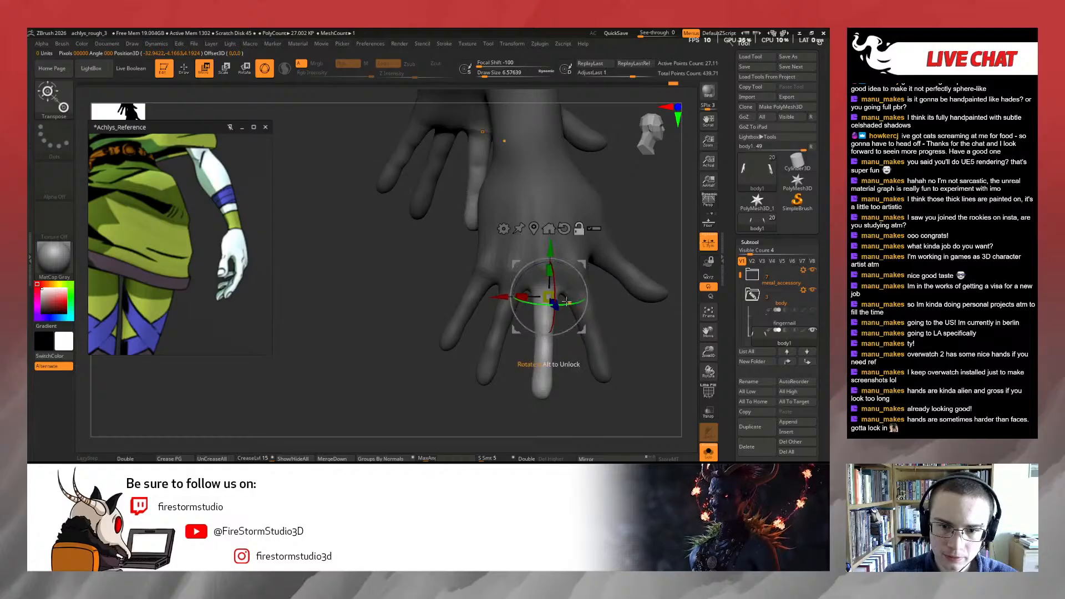
{"action": "right_click_drag", "start_coordinate": [566, 302], "coordinate": [581, 270]}
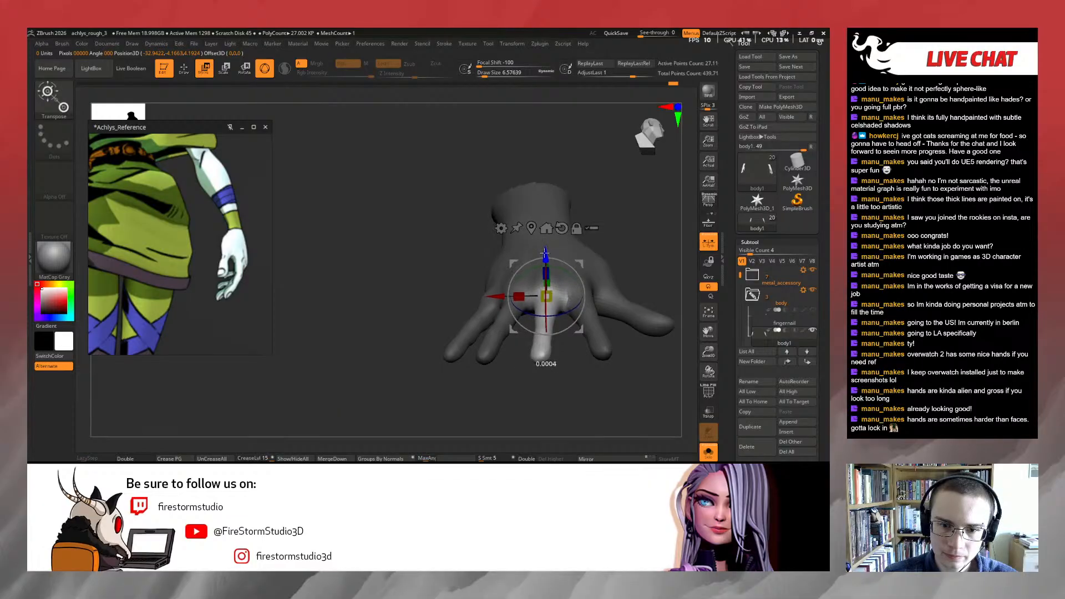
{"action": "mouse_move", "coordinate": [545, 254]}
{"action": "right_mouse_down"}
{"action": "mouse_move", "coordinate": [523, 299]}
{"action": "mouse_move", "coordinate": [504, 292]}
{"action": "mouse_move", "coordinate": [503, 344]}
{"action": "mouse_move", "coordinate": [502, 323]}
{"action": "mouse_move", "coordinate": [549, 294]}
{"action": "right_mouse_up"}
{"action": "key", "text": "q"}
Set the draw size to about 10.5 and smooth the back of the hand and the fingers
{"action": "key", "text": "s"}
{"action": "left_click_drag", "start_coordinate": [551, 289], "coordinate": [552, 239], "text": "shift"}
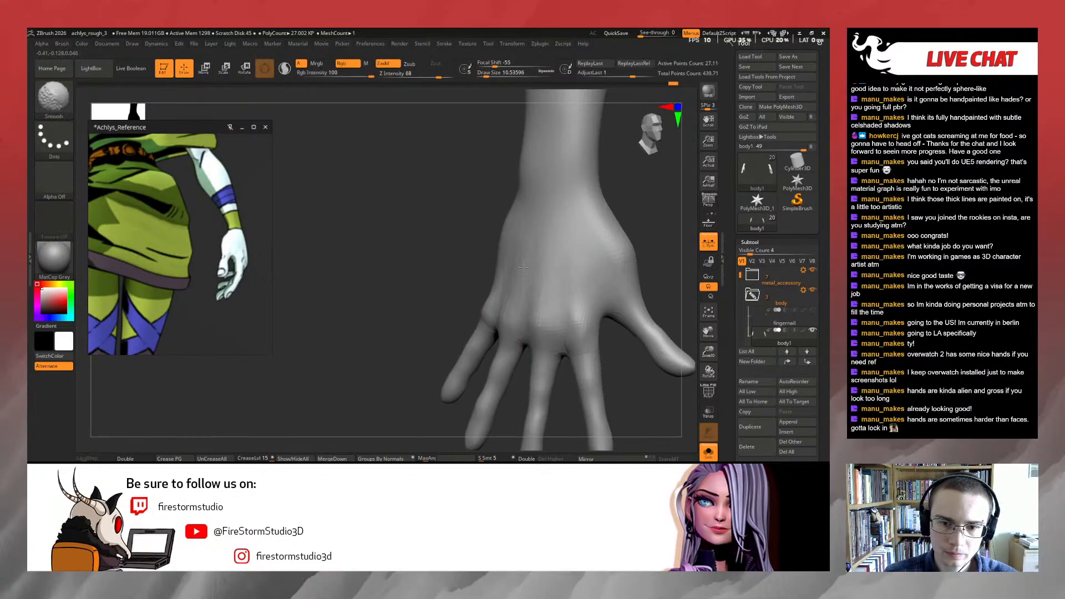
{"action": "mouse_move", "coordinate": [551, 233]}
{"action": "right_mouse_down"}
{"action": "mouse_move", "coordinate": [461, 256]}
{"action": "mouse_move", "coordinate": [487, 282]}
{"action": "mouse_move", "coordinate": [528, 283]}
{"action": "mouse_move", "coordinate": [454, 257]}
{"action": "mouse_move", "coordinate": [472, 365]}
{"action": "mouse_move", "coordinate": [571, 316]}
{"action": "right_mouse_up"}
{"action": "key", "text": "shift"}
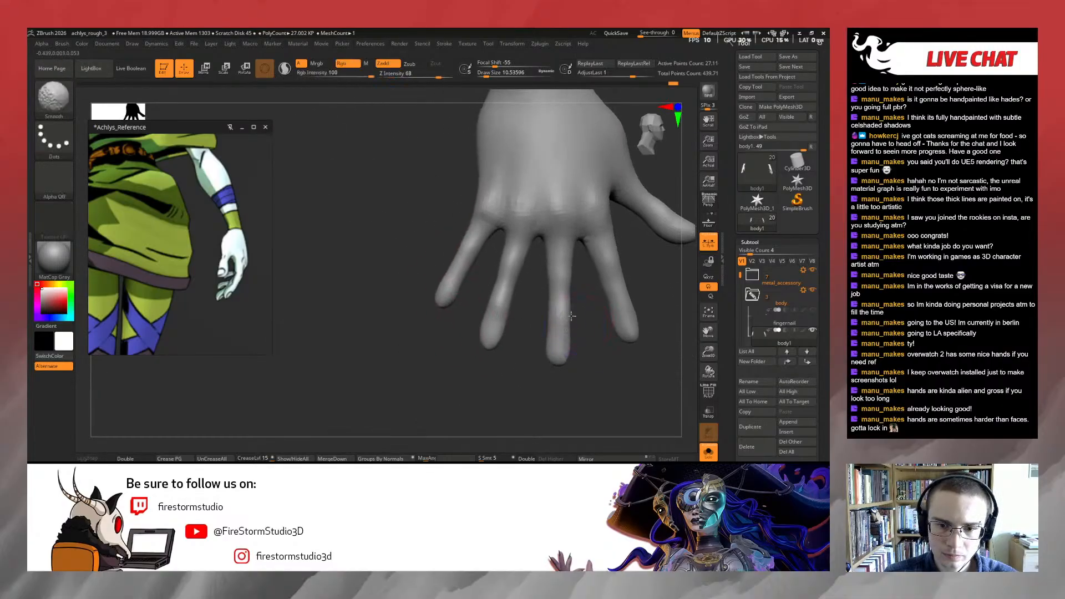
Crease the palm-side finger joints with the DamStandard brush at a draw size of about 8.4
{"action": "key", "text": "s"}
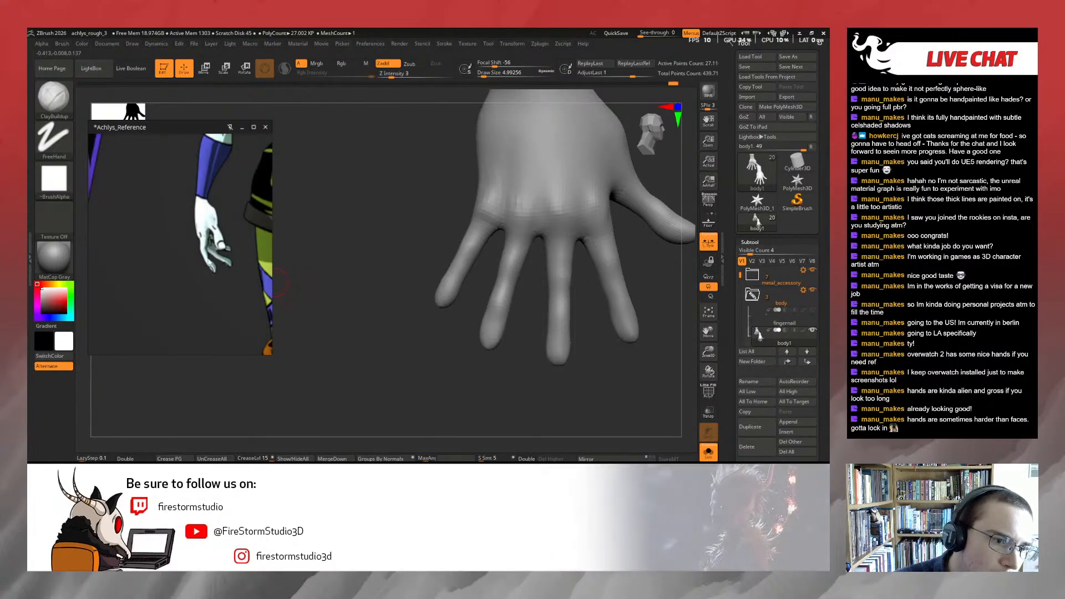
{"action": "mouse_move", "coordinate": [351, 336]}
{"action": "left_mouse_down"}
{"action": "mouse_move", "coordinate": [485, 358]}
{"action": "mouse_move", "coordinate": [437, 368]}
{"action": "mouse_move", "coordinate": [542, 348]}
{"action": "mouse_move", "coordinate": [514, 311]}
{"action": "mouse_move", "coordinate": [484, 300]}
{"action": "mouse_move", "coordinate": [556, 330]}
{"action": "left_mouse_up"}
{"action": "key", "text": "b"}
{"action": "key", "text": "d"}
{"action": "key", "text": "s"}
{"action": "key", "text": "s"}
{"action": "left_click_drag", "start_coordinate": [588, 321], "coordinate": [624, 325]}
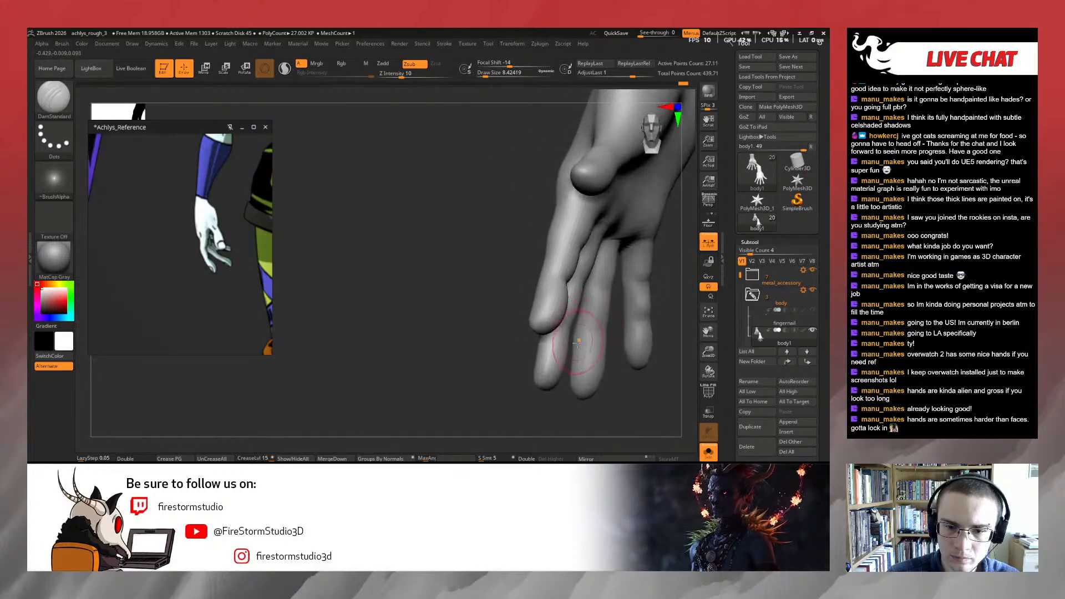
{"action": "left_click_drag", "start_coordinate": [528, 362], "coordinate": [475, 355]}
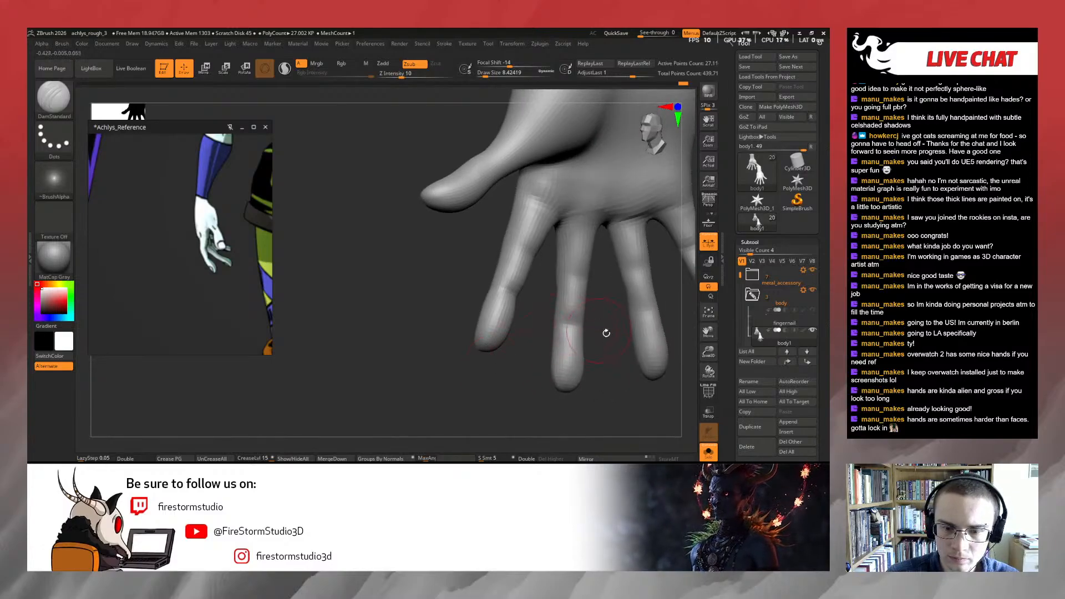
{"action": "mouse_move", "coordinate": [606, 333]}
{"action": "left_mouse_down"}
{"action": "mouse_move", "coordinate": [542, 321]}
{"action": "mouse_move", "coordinate": [631, 289]}
{"action": "mouse_move", "coordinate": [541, 314]}
{"action": "left_mouse_up"}
{"action": "mouse_move", "coordinate": [521, 325]}
{"action": "left_mouse_down"}
{"action": "mouse_move", "coordinate": [508, 355]}
{"action": "mouse_move", "coordinate": [521, 332]}
{"action": "left_mouse_up"}
Build up the palm-side pads of the end finger segments with ClayBuildup at draw size about 4.3 and smooth them
{"action": "key", "text": "b"}
{"action": "key", "text": "c"}
{"action": "key", "text": "b"}
{"action": "key", "text": "s"}
{"action": "left_click_drag", "start_coordinate": [520, 332], "coordinate": [486, 317]}
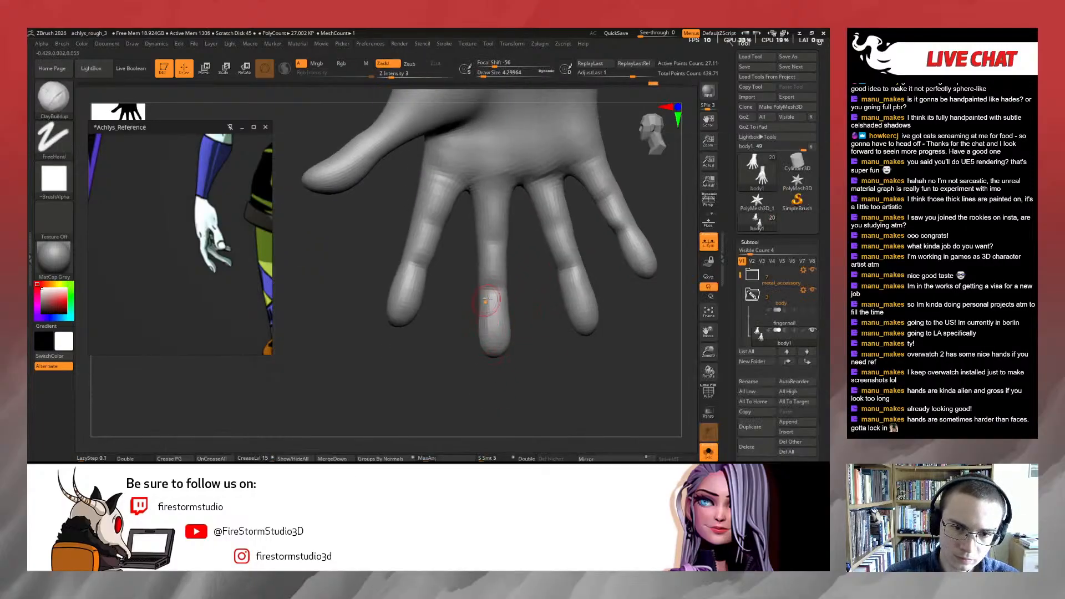
{"action": "left_click_drag", "start_coordinate": [477, 358], "coordinate": [433, 314]}
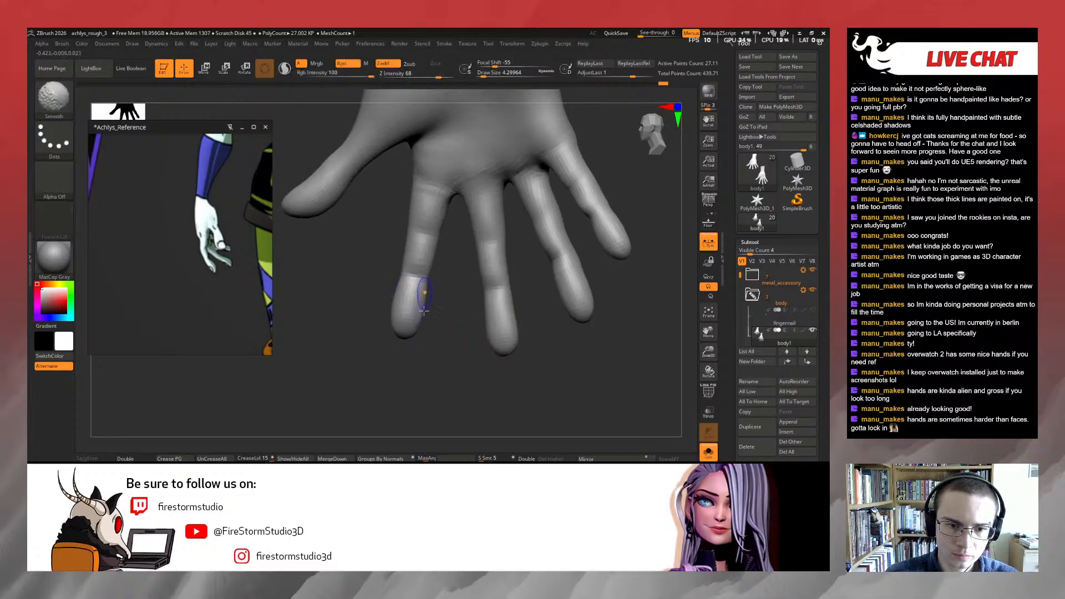
Fill out the palm-side middle segments of the index, middle and ring fingers and smooth them
{"action": "mouse_move", "coordinate": [458, 322]}
{"action": "left_mouse_down"}
{"action": "mouse_move", "coordinate": [427, 238]}
{"action": "mouse_move", "coordinate": [418, 253]}
{"action": "left_mouse_up"}
{"action": "left_click_drag", "start_coordinate": [452, 293], "coordinate": [442, 275]}
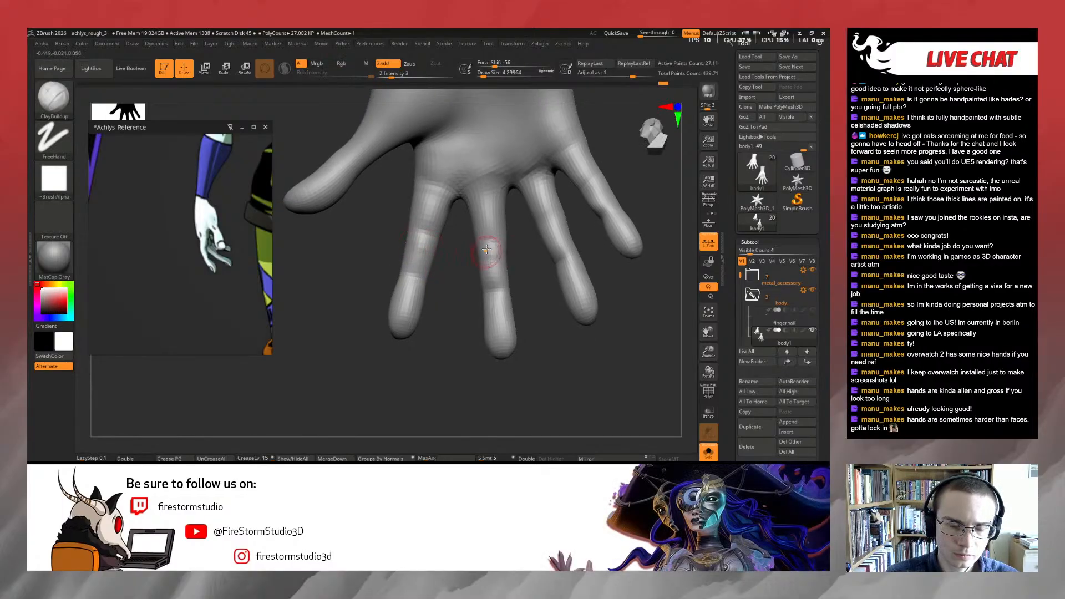
{"action": "left_click_drag", "start_coordinate": [523, 262], "coordinate": [530, 265]}
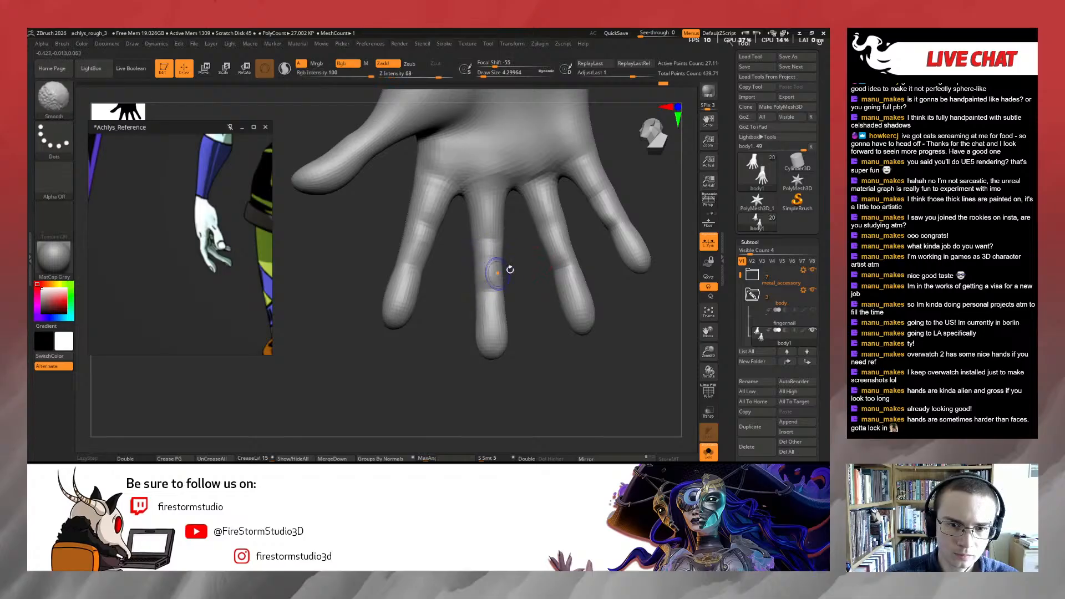
{"action": "right_click_drag", "start_coordinate": [497, 272], "coordinate": [565, 274]}
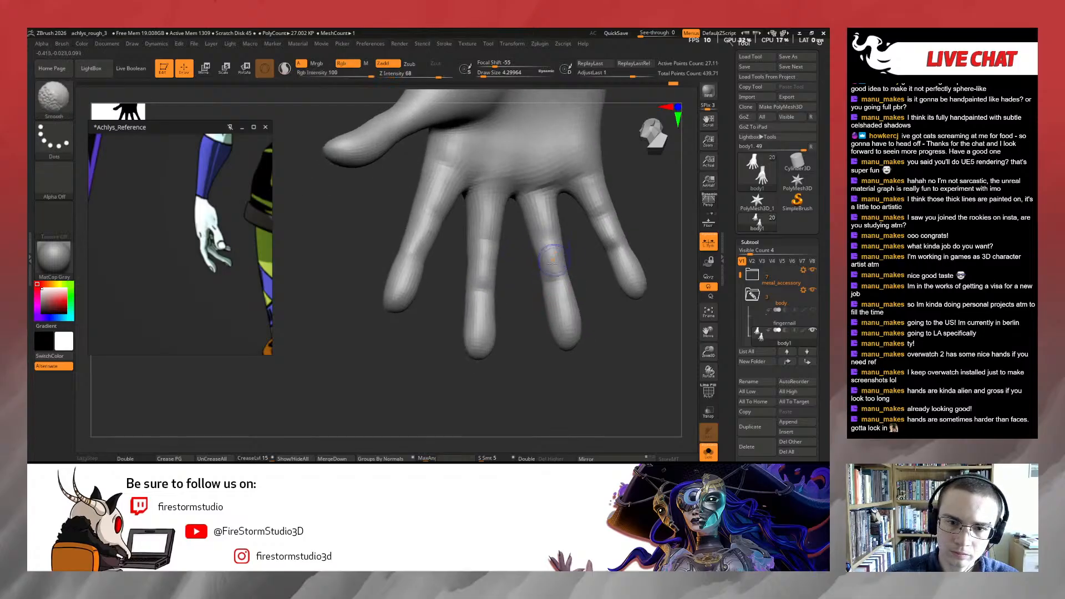
{"action": "left_click_drag", "start_coordinate": [556, 255], "coordinate": [548, 247], "text": "shift"}
Build up the tips of the fingers with the ClayBuildup brush at a draw size of about 3.1
{"action": "mouse_move", "coordinate": [564, 251]}
{"action": "right_mouse_down"}
{"action": "mouse_move", "coordinate": [561, 278]}
{"action": "mouse_move", "coordinate": [577, 256]}
{"action": "mouse_move", "coordinate": [551, 277]}
{"action": "mouse_move", "coordinate": [549, 261]}
{"action": "mouse_move", "coordinate": [556, 299]}
{"action": "right_mouse_up"}
{"action": "key", "text": "s"}
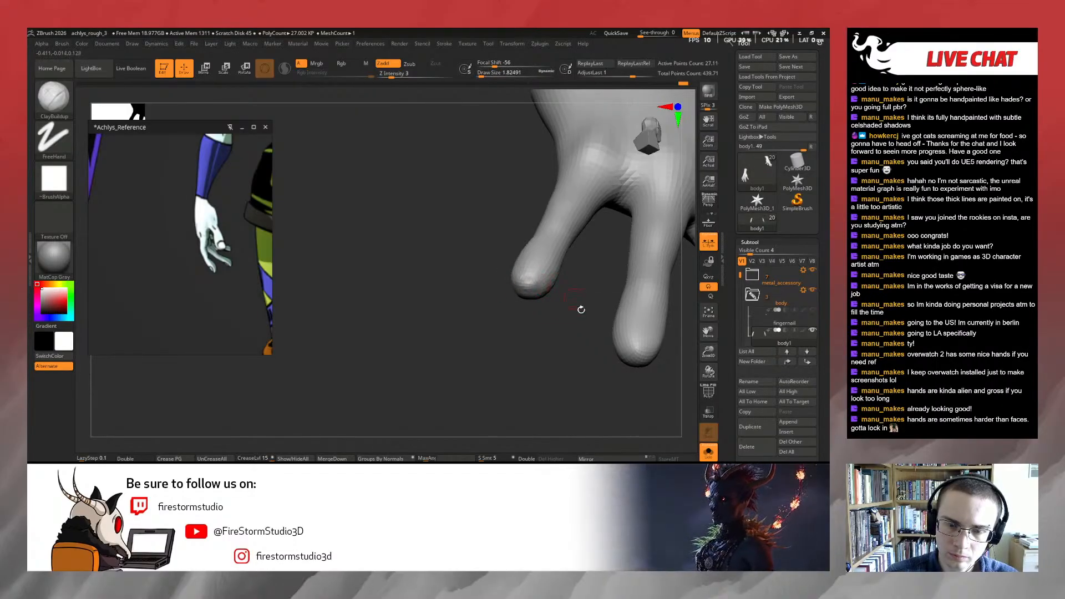
{"action": "right_click_drag", "start_coordinate": [580, 310], "coordinate": [514, 294]}
{"action": "key", "text": "s"}
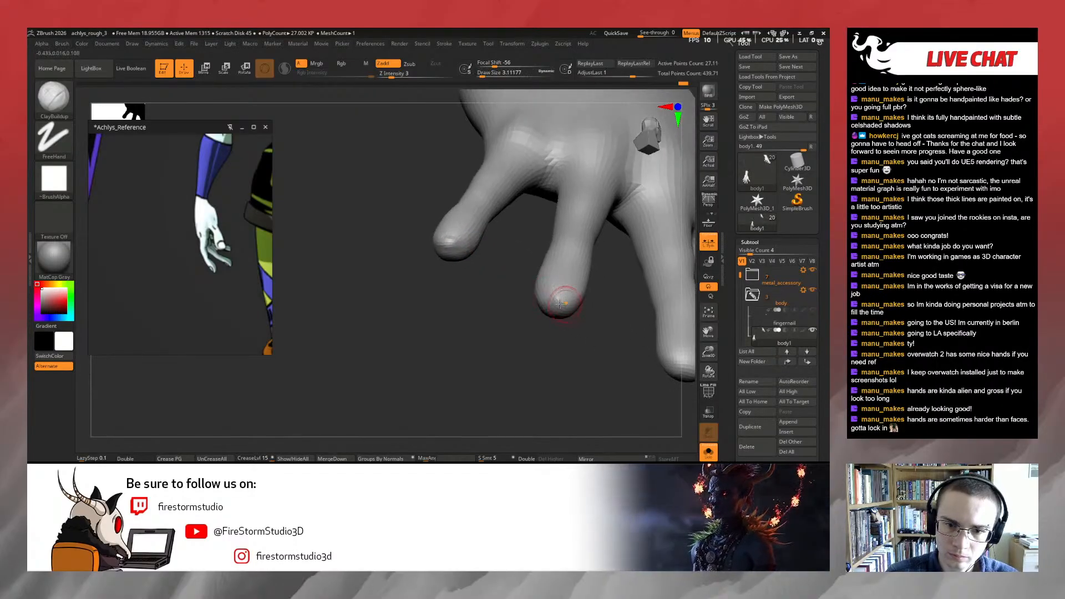
{"action": "right_click_drag", "start_coordinate": [618, 334], "coordinate": [582, 280]}
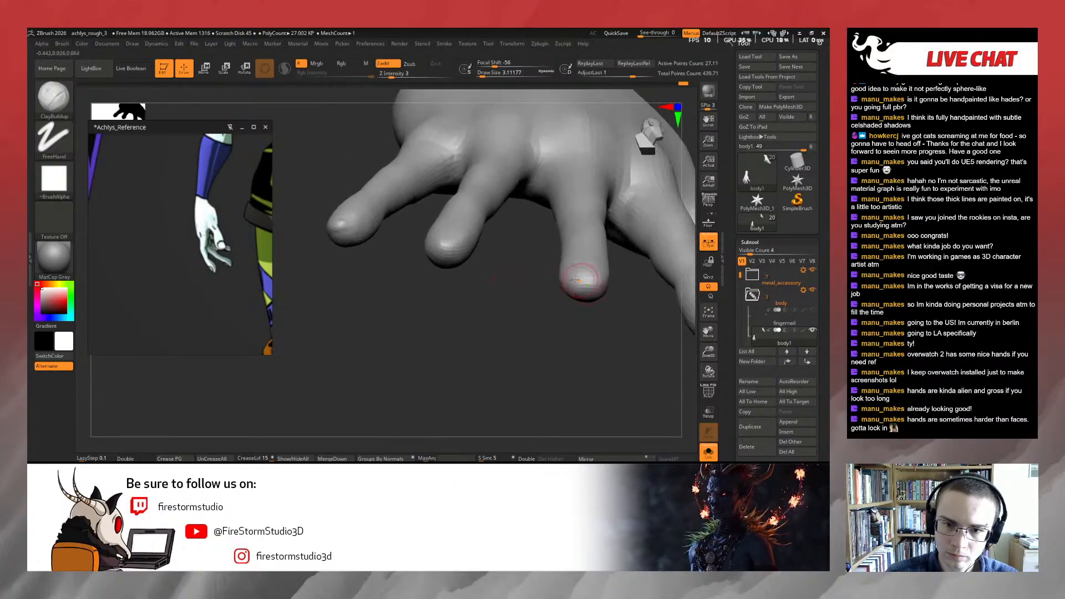
{"action": "right_click_drag", "start_coordinate": [620, 317], "coordinate": [601, 257]}
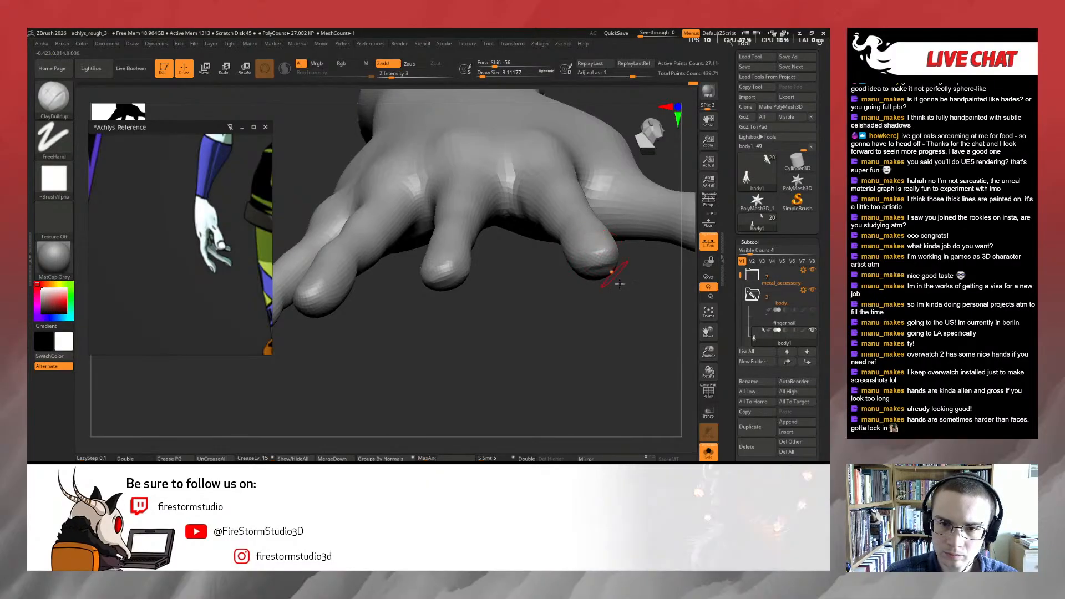
{"action": "right_click_drag", "start_coordinate": [599, 269], "coordinate": [568, 360]}
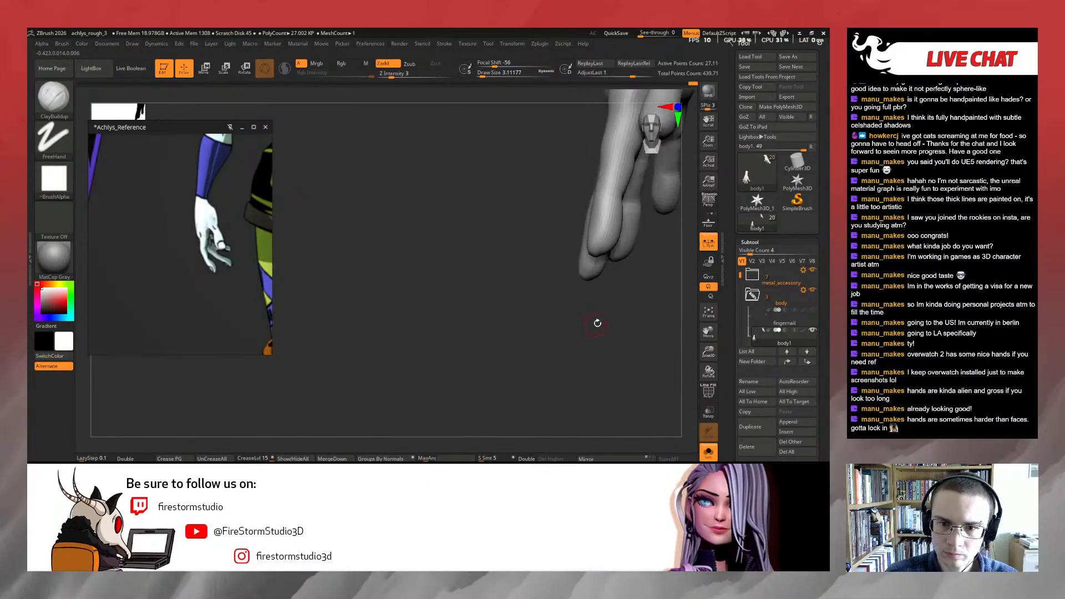
{"action": "right_click_drag", "start_coordinate": [597, 323], "coordinate": [567, 274]}
Smooth the fingertips and the end segments of the fingers at a draw size of about 3.1
{"action": "key", "text": "shift"}
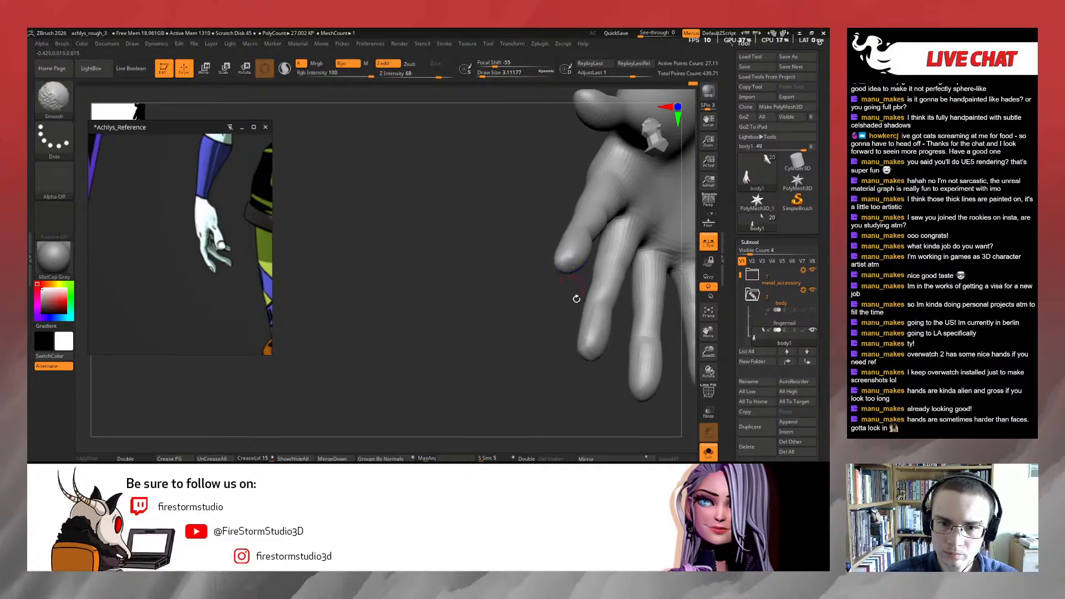
{"action": "mouse_move", "coordinate": [601, 368]}
{"action": "right_mouse_down"}
{"action": "mouse_move", "coordinate": [588, 316]}
{"action": "mouse_move", "coordinate": [647, 302]}
{"action": "mouse_move", "coordinate": [643, 286]}
{"action": "right_mouse_up"}
{"action": "left_click_drag", "start_coordinate": [643, 290], "coordinate": [645, 303], "text": "shift"}
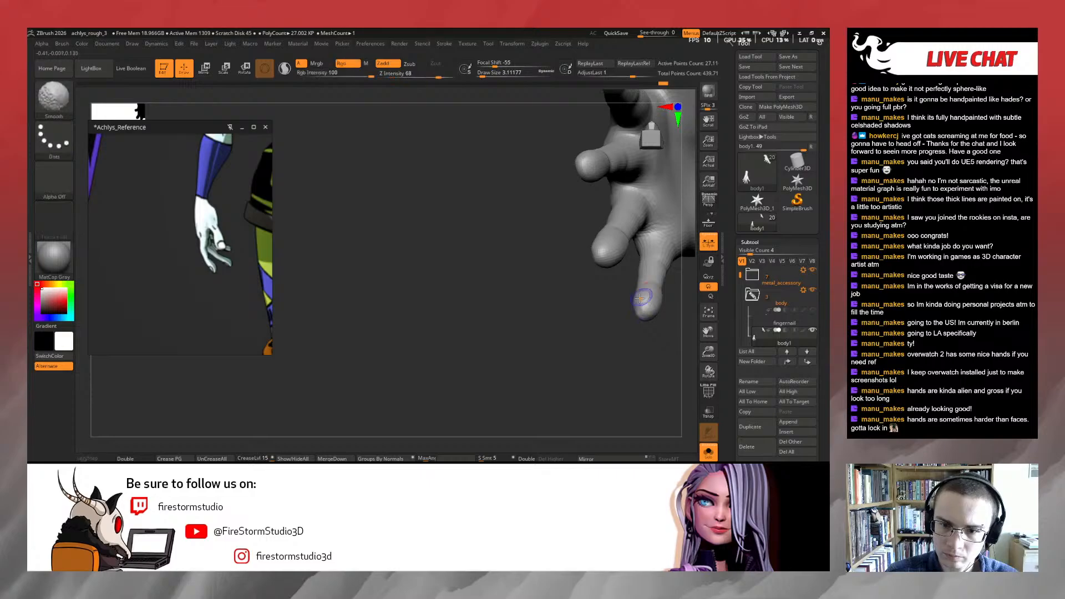
{"action": "mouse_move", "coordinate": [645, 319]}
{"action": "right_mouse_down"}
{"action": "mouse_move", "coordinate": [652, 359]}
{"action": "mouse_move", "coordinate": [658, 328]}
{"action": "mouse_move", "coordinate": [623, 294]}
{"action": "mouse_move", "coordinate": [629, 285]}
{"action": "right_mouse_up"}
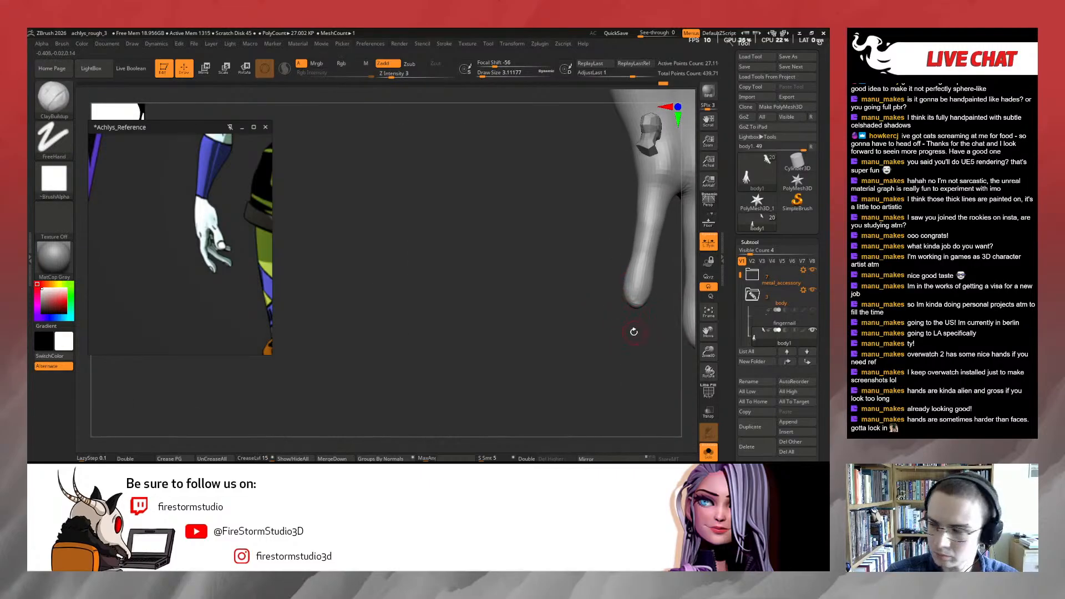
{"action": "right_click_drag", "start_coordinate": [634, 331], "coordinate": [635, 346]}
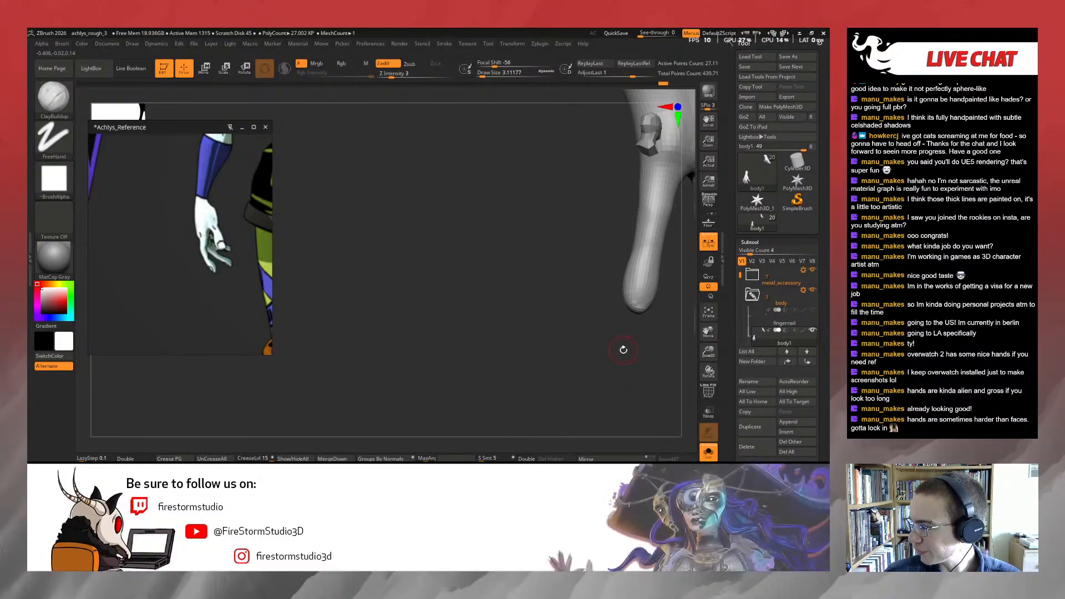
{"action": "right_click_drag", "start_coordinate": [615, 338], "coordinate": [600, 326]}
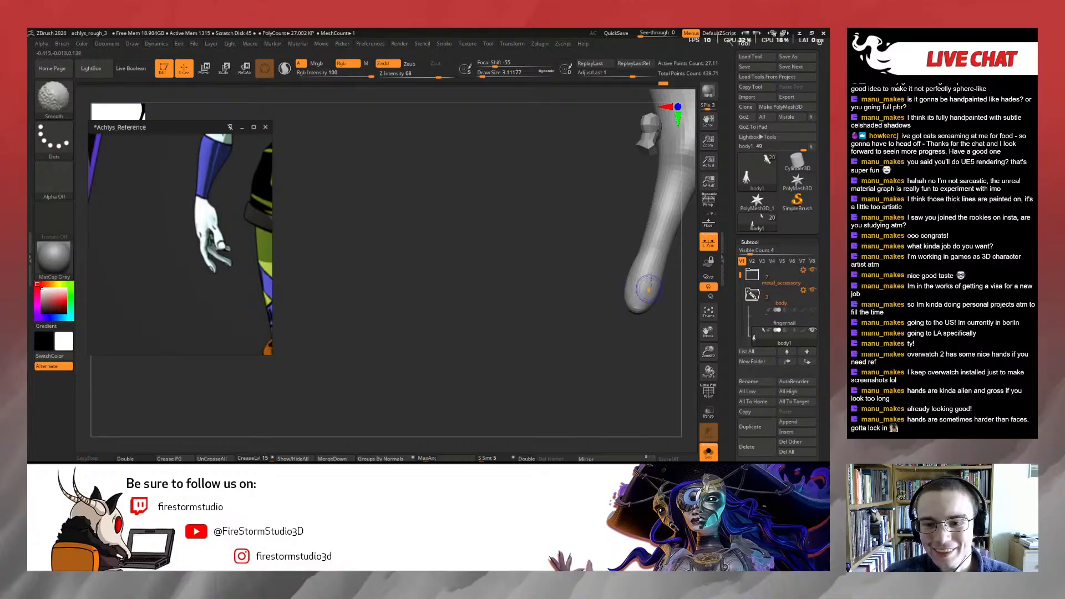
{"action": "left_click_drag", "start_coordinate": [641, 286], "coordinate": [637, 299], "text": "shift"}
Examine the hands in the Achlys reference's front and side views
{"action": "right_click_drag", "start_coordinate": [618, 338], "coordinate": [585, 342]}
{"action": "left_click_drag", "start_coordinate": [249, 315], "coordinate": [211, 293], "text": "alt"}
{"action": "scroll", "coordinate": [210, 293], "scroll_direction": "down", "scroll_amount": 3}
{"action": "scroll", "coordinate": [205, 291], "scroll_direction": "down", "scroll_amount": 2}
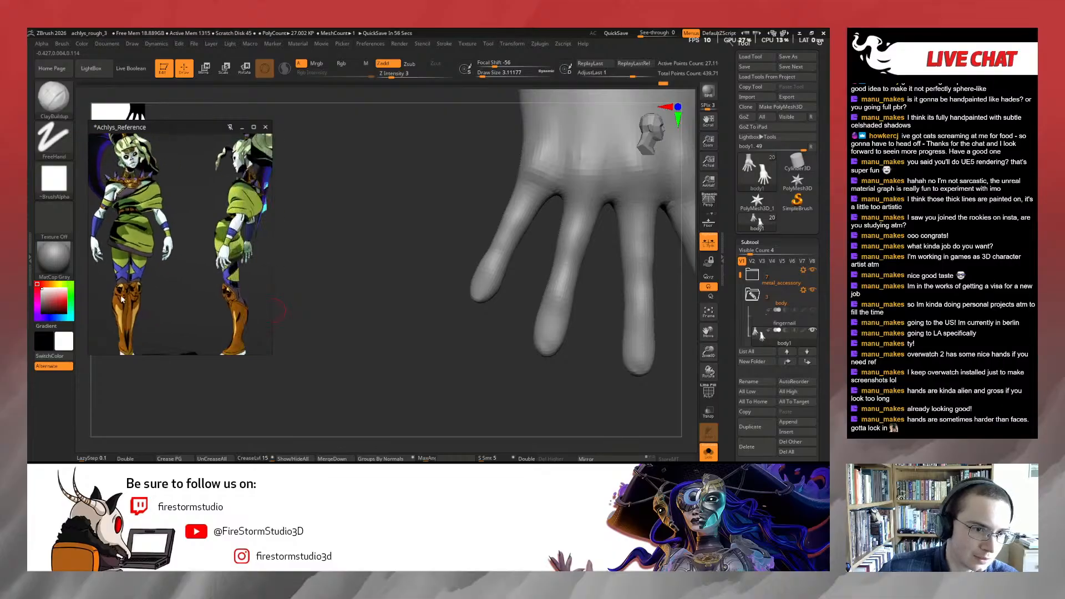
{"action": "scroll", "coordinate": [209, 288], "scroll_direction": "up", "scroll_amount": 6}
{"action": "scroll", "coordinate": [211, 284], "scroll_direction": "down", "scroll_amount": 3}
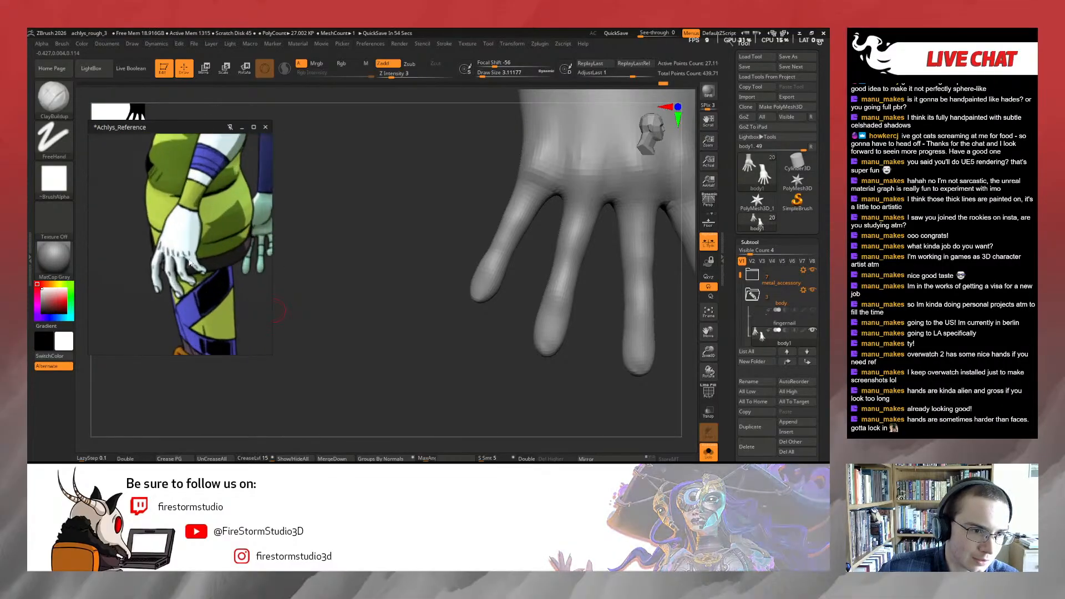
Unhide the rest of the body mesh and turn off Solo to show the full clothed character
{"action": "left_click_drag", "start_coordinate": [427, 259], "coordinate": [450, 232]}
{"action": "left_click", "coordinate": [665, 376], "text": "ctrl+shift"}
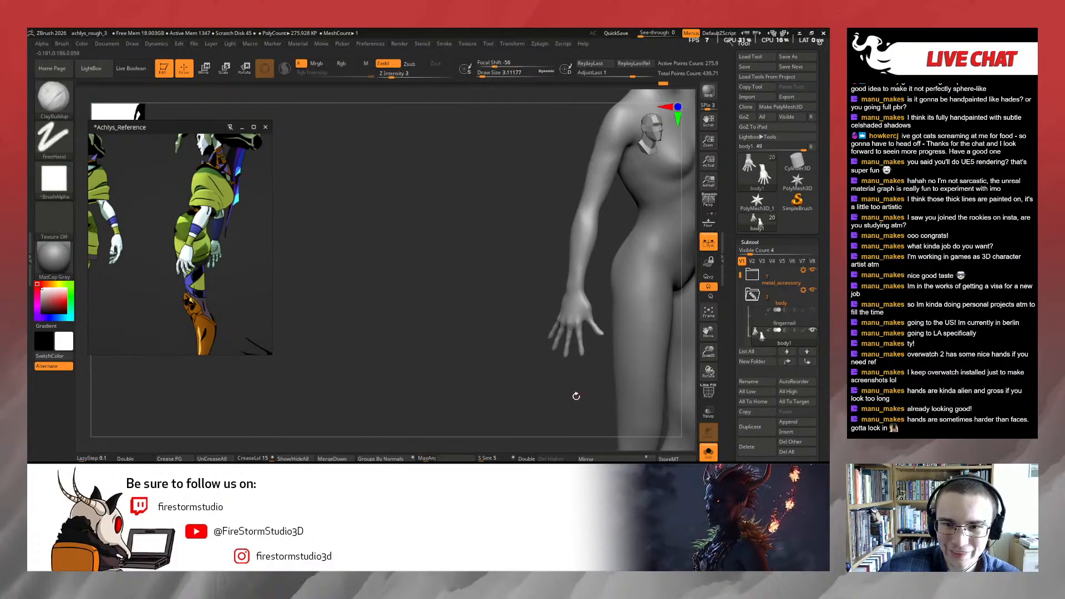
{"action": "left_click_drag", "start_coordinate": [575, 394], "coordinate": [496, 438], "text": "alt"}
{"action": "left_click_drag", "start_coordinate": [471, 278], "coordinate": [452, 413], "text": "alt"}
{"action": "mouse_move", "coordinate": [648, 261]}
{"action": "left_mouse_down"}
{"action": "mouse_move", "coordinate": [562, 251]}
{"action": "mouse_move", "coordinate": [648, 260]}
{"action": "left_mouse_up"}
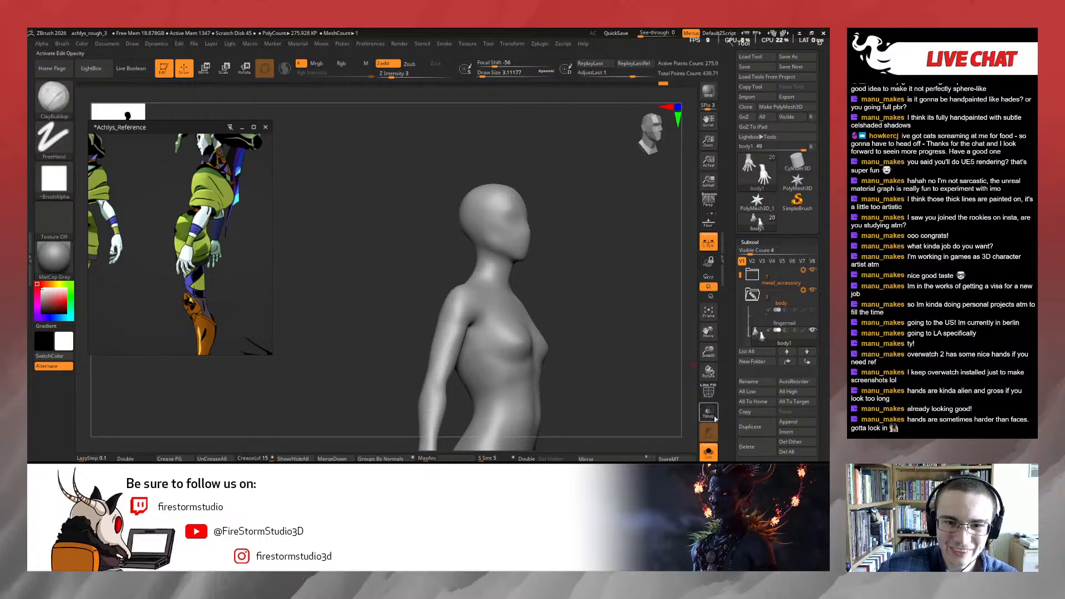
{"action": "left_click", "coordinate": [708, 455]}
{"action": "left_click_drag", "start_coordinate": [665, 382], "coordinate": [623, 379]}
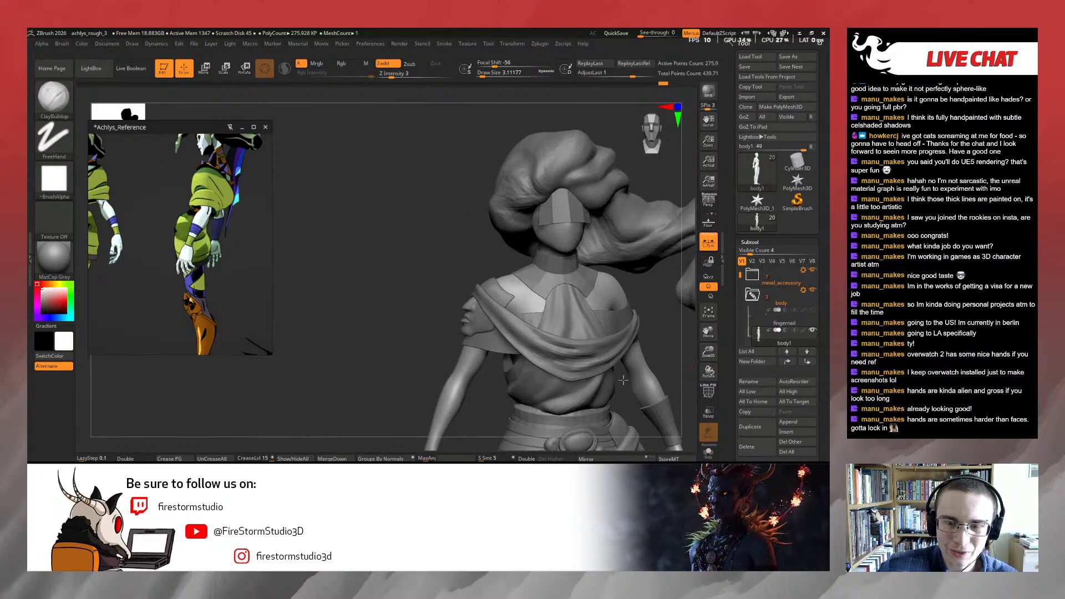
Browse the reference board's character sheets and examine the green-clad figure's hand up close
{"action": "scroll", "coordinate": [149, 236], "scroll_direction": "down", "scroll_amount": 6}
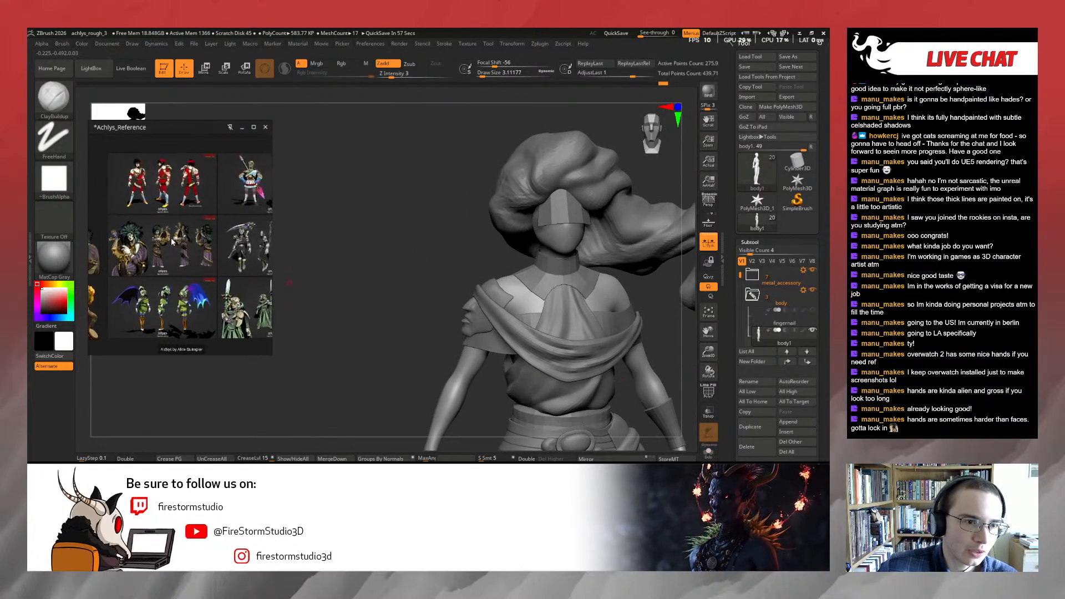
{"action": "scroll", "coordinate": [149, 235], "scroll_direction": "up", "scroll_amount": 6}
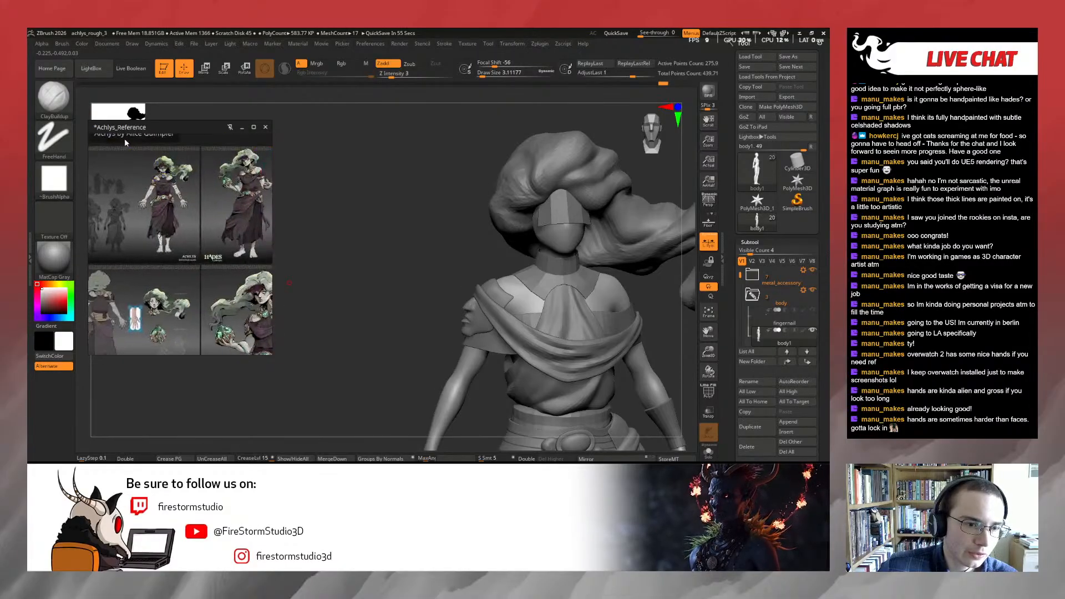
{"action": "middle_click_drag", "start_coordinate": [174, 164], "coordinate": [250, 358]}
{"action": "scroll", "coordinate": [249, 344], "scroll_direction": "down", "scroll_amount": 3}
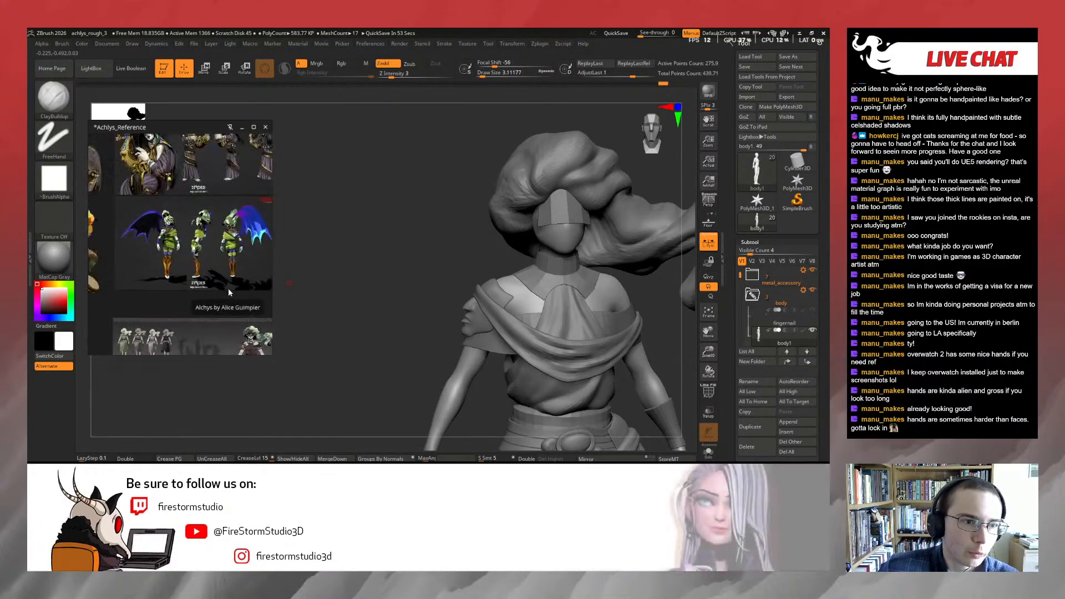
{"action": "scroll", "coordinate": [220, 286], "scroll_direction": "up", "scroll_amount": 2}
{"action": "scroll", "coordinate": [220, 290], "scroll_direction": "up", "scroll_amount": 5}
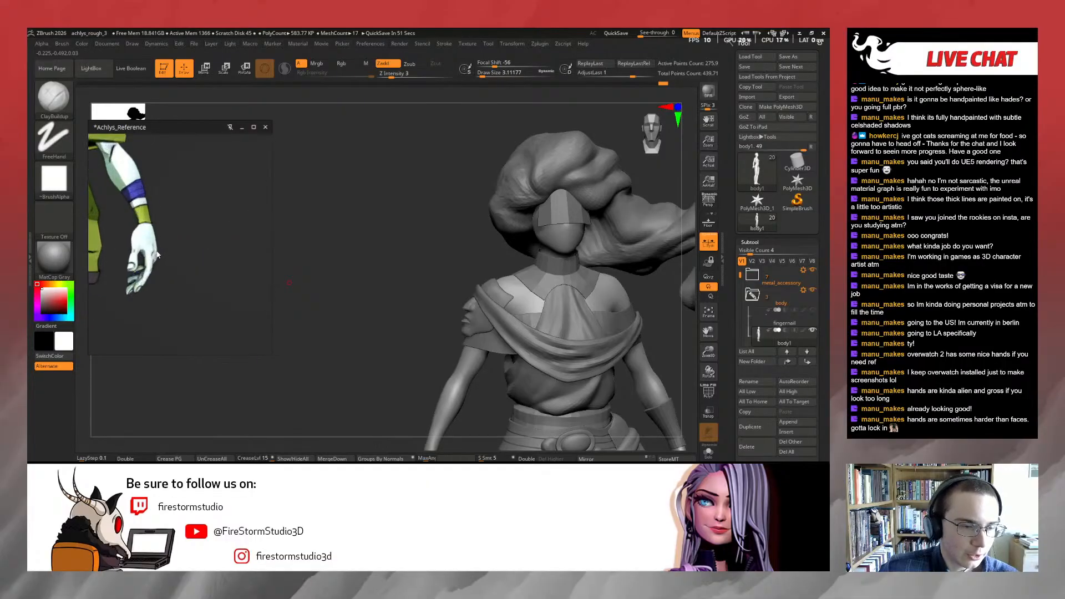
{"action": "scroll", "coordinate": [178, 240], "scroll_direction": "up", "scroll_amount": 2}
Isolate the forearm and hand of the body mesh and turn Solo back on
{"action": "mouse_move", "coordinate": [466, 248]}
{"action": "left_mouse_down"}
{"action": "mouse_move", "coordinate": [343, 278]}
{"action": "mouse_move", "coordinate": [412, 300]}
{"action": "mouse_move", "coordinate": [423, 144]}
{"action": "mouse_move", "coordinate": [397, 253]}
{"action": "left_mouse_up"}
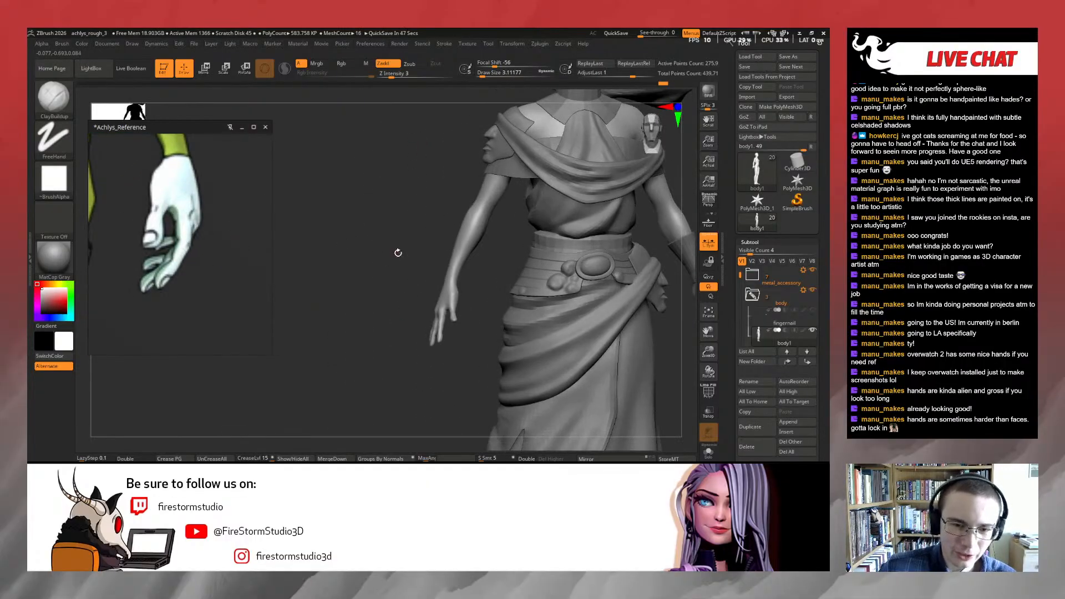
{"action": "left_click_drag", "start_coordinate": [475, 354], "coordinate": [447, 352]}
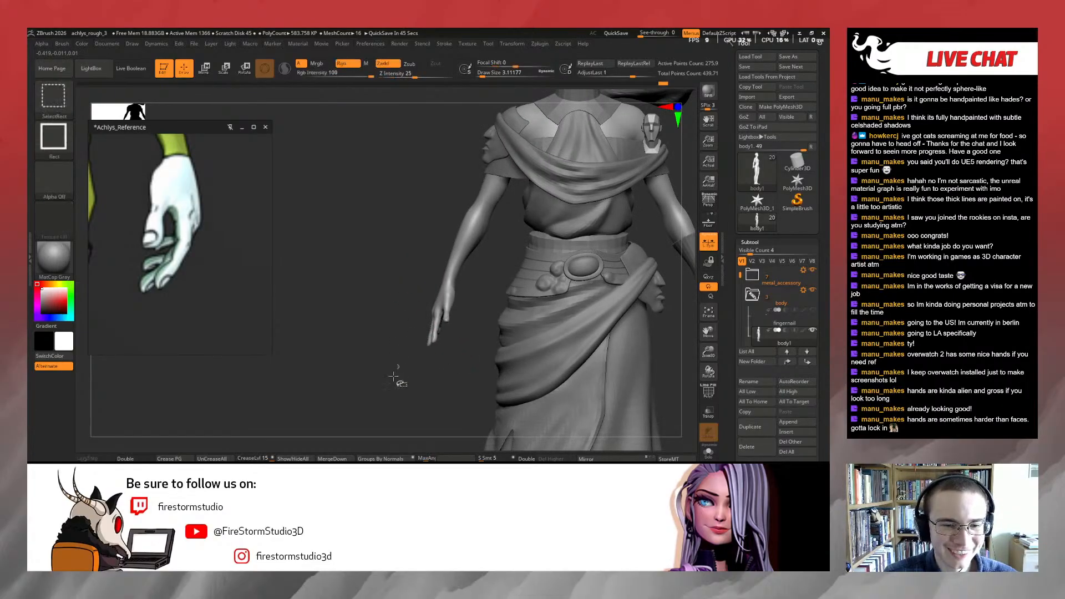
{"action": "left_click_drag", "start_coordinate": [395, 379], "coordinate": [483, 252], "text": "ctrl+shift"}
{"action": "left_click_drag", "start_coordinate": [476, 298], "coordinate": [482, 339], "text": "alt"}
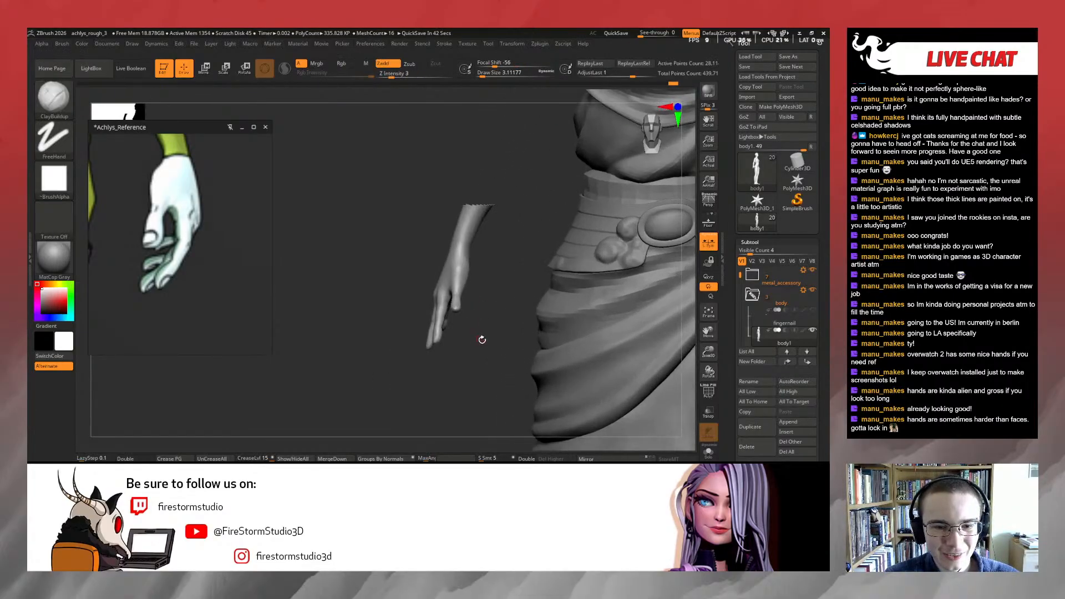
{"action": "left_click", "coordinate": [707, 458]}
{"action": "mouse_move", "coordinate": [571, 352]}
{"action": "left_mouse_down"}
{"action": "mouse_move", "coordinate": [583, 354]}
{"action": "mouse_move", "coordinate": [574, 354]}
{"action": "left_mouse_up"}
{"action": "left_click_drag", "start_coordinate": [574, 354], "coordinate": [473, 197], "text": "alt"}
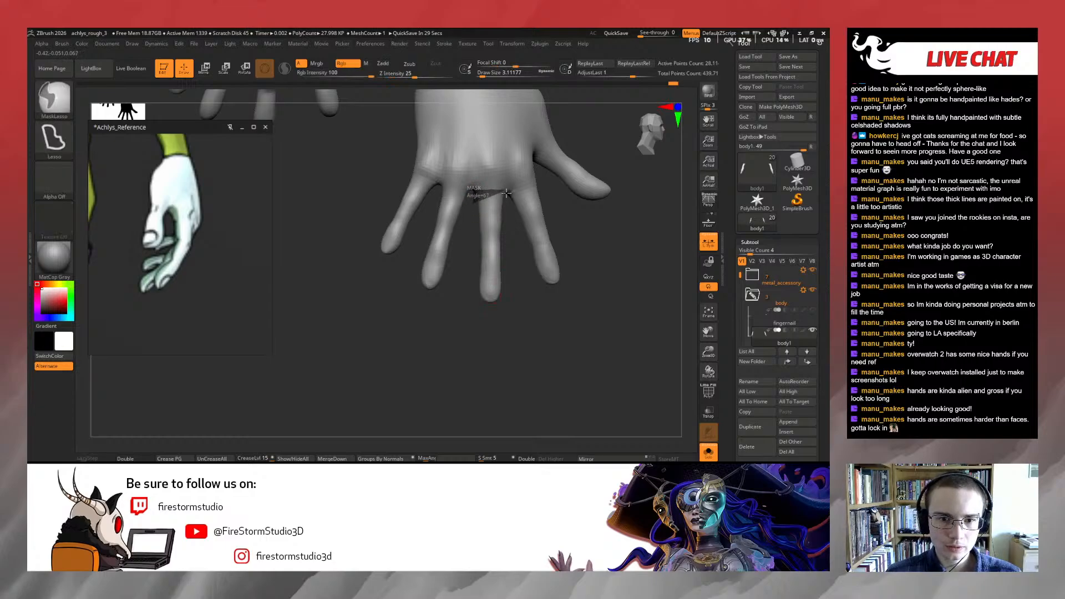
Mask everything except the middle finger and shift the finger slightly with the transform gizmo
{"action": "left_click_drag", "start_coordinate": [506, 193], "coordinate": [450, 327], "text": "ctrl"}
{"action": "left_click", "coordinate": [452, 326], "text": "ctrl"}
{"action": "key", "text": "w"}
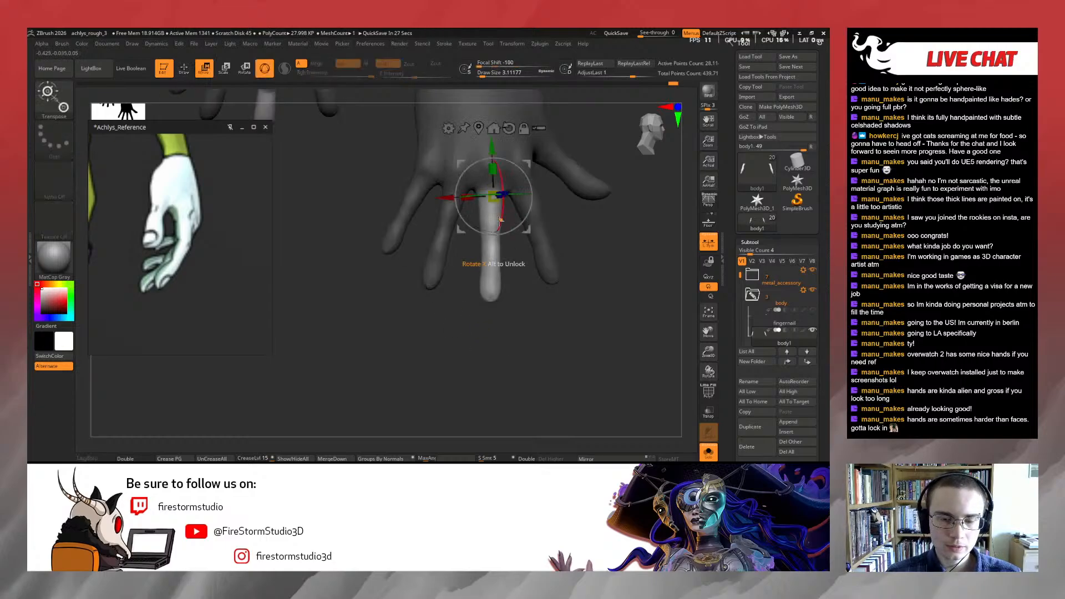
{"action": "left_click_drag", "start_coordinate": [511, 293], "coordinate": [548, 301]}
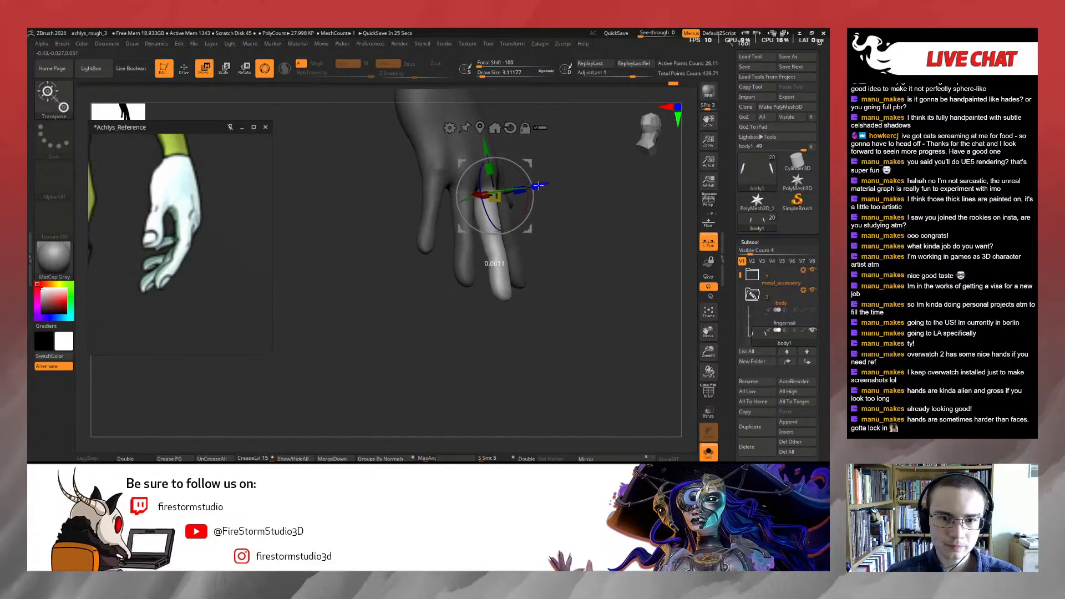
{"action": "mouse_move", "coordinate": [538, 186]}
{"action": "left_mouse_down"}
{"action": "mouse_move", "coordinate": [568, 220]}
{"action": "mouse_move", "coordinate": [517, 254]}
{"action": "left_mouse_up"}
{"action": "key", "text": "q"}
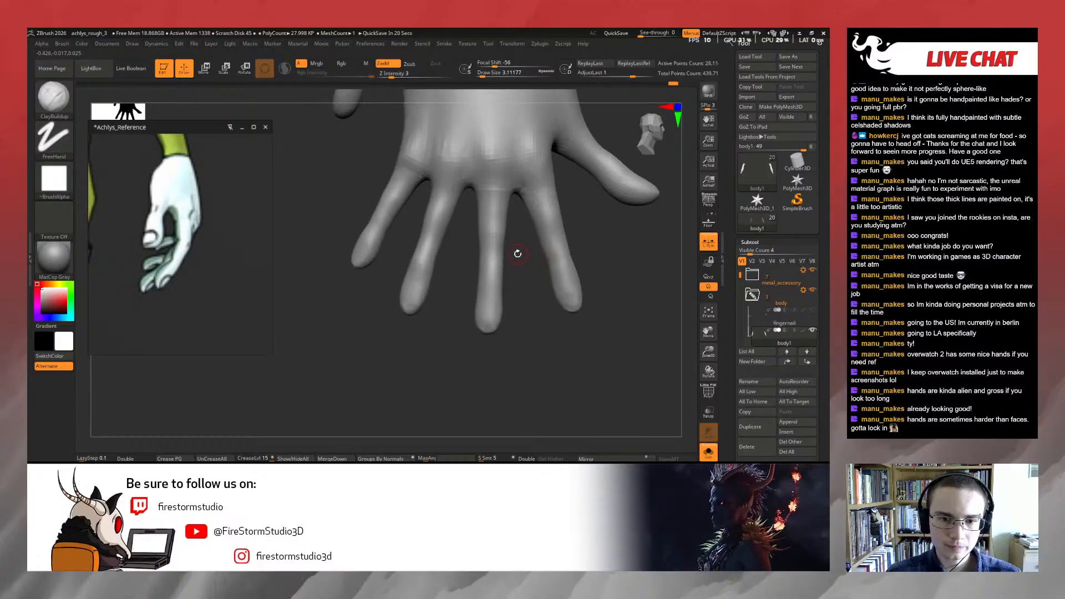
Set the draw size to about 6.6 and switch to the Inflate brush
{"action": "key", "text": "shift"}
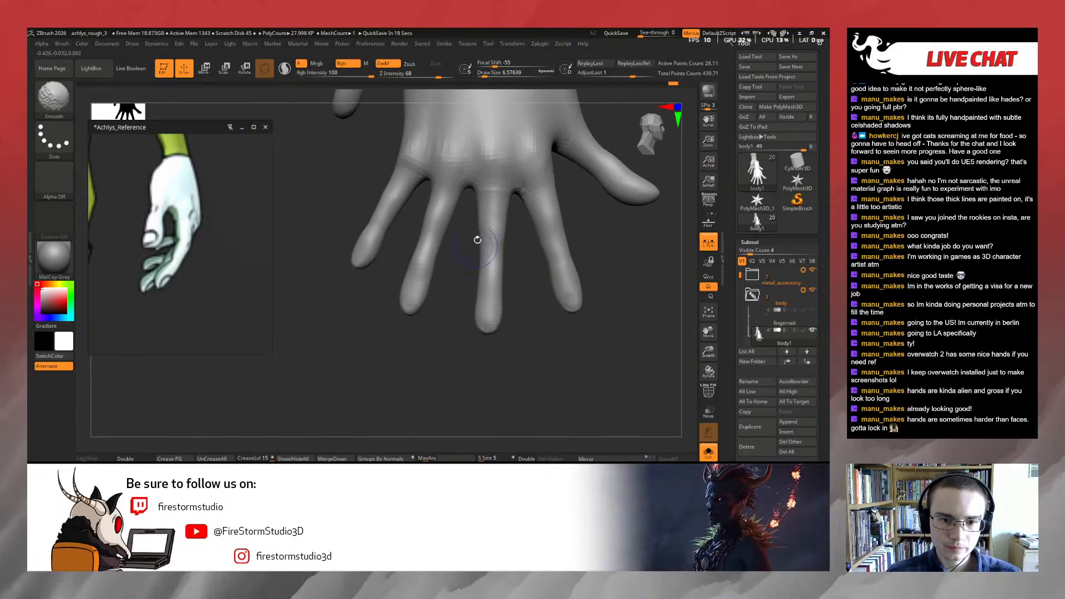
{"action": "key", "text": "b"}
{"action": "key", "text": "i"}
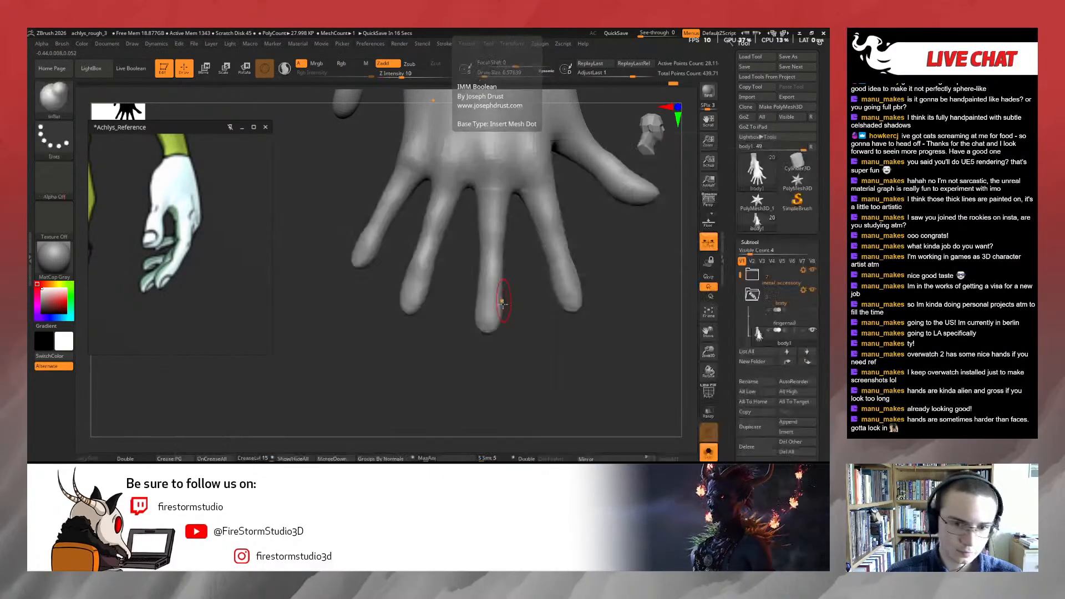
{"action": "key", "text": "n"}
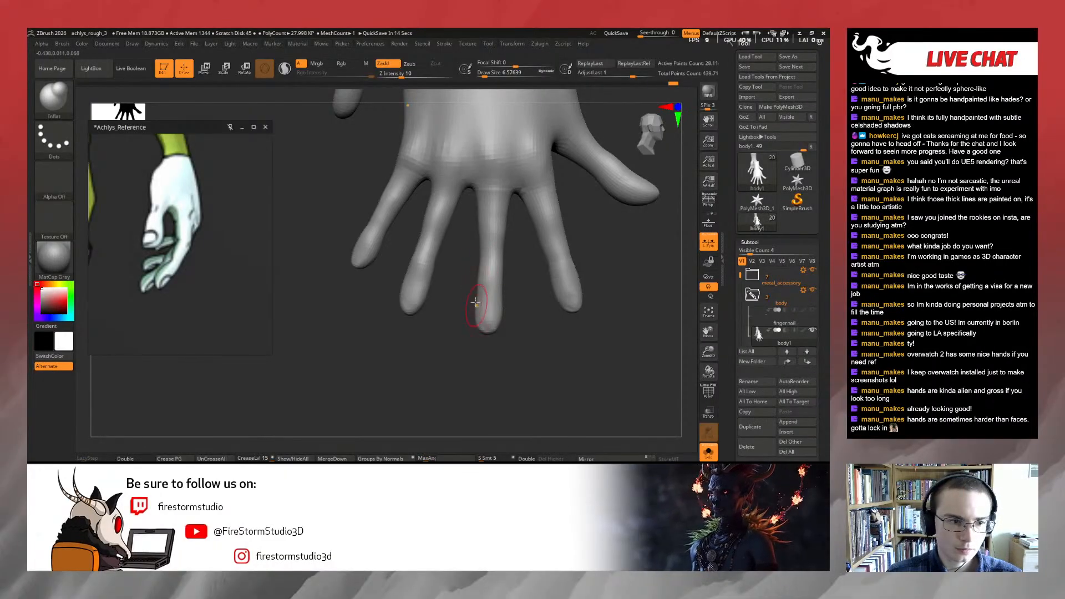
Examine the finger thickness and hand shape in the reference's front, side and back views
{"action": "scroll", "coordinate": [240, 242], "scroll_direction": "down", "scroll_amount": 6}
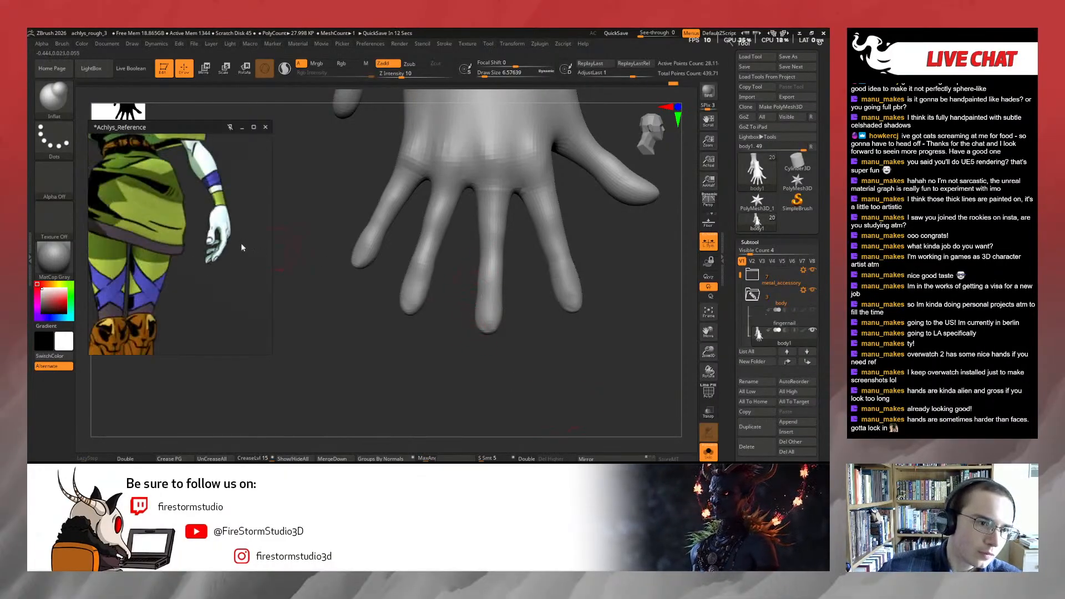
{"action": "scroll", "coordinate": [192, 259], "scroll_direction": "up", "scroll_amount": 2}
{"action": "scroll", "coordinate": [192, 259], "scroll_direction": "up", "scroll_amount": 3}
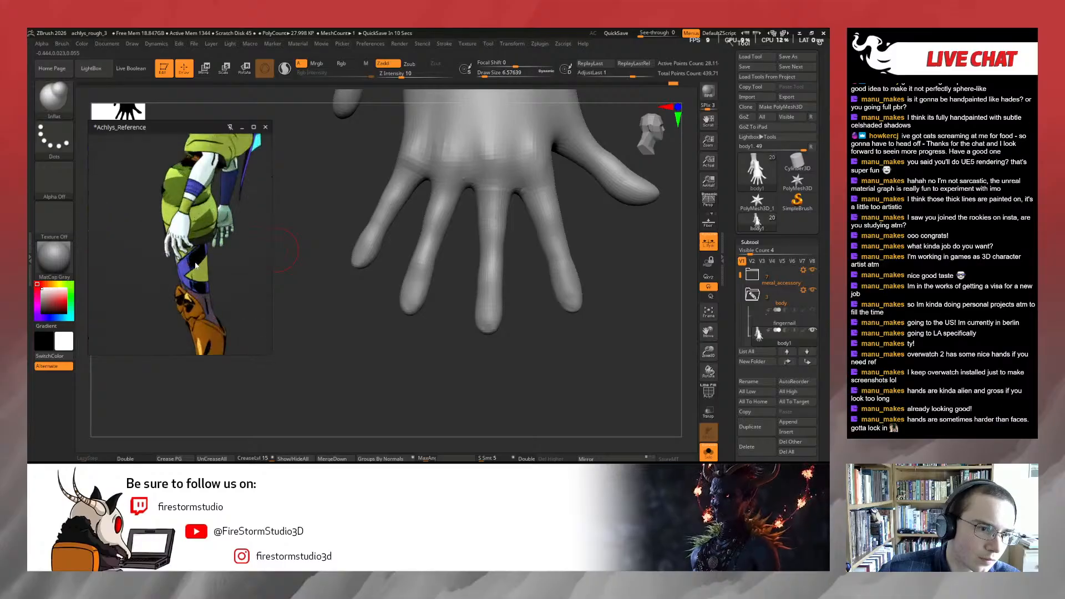
{"action": "scroll", "coordinate": [238, 238], "scroll_direction": "down", "scroll_amount": 4}
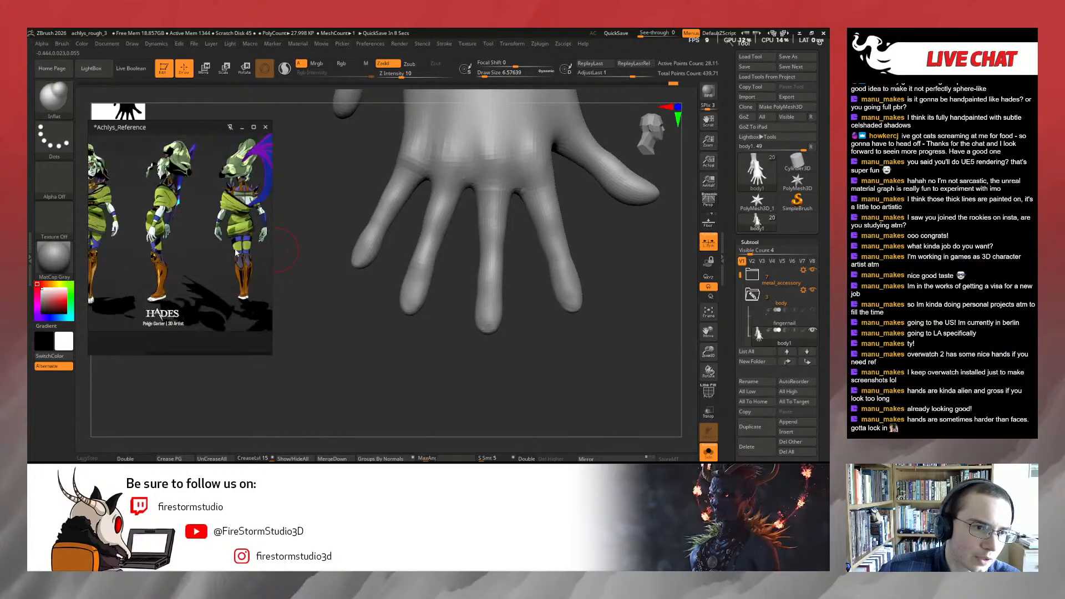
{"action": "middle_click_drag", "start_coordinate": [238, 239], "coordinate": [191, 272]}
{"action": "scroll", "coordinate": [144, 238], "scroll_direction": "down", "scroll_amount": 2}
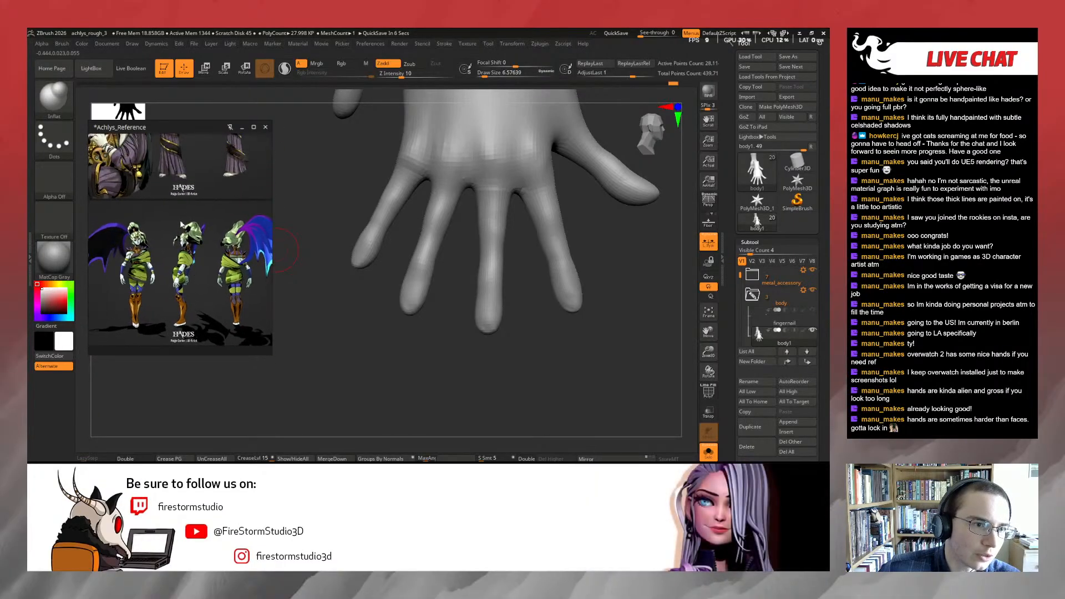
{"action": "scroll", "coordinate": [172, 272], "scroll_direction": "up", "scroll_amount": 6}
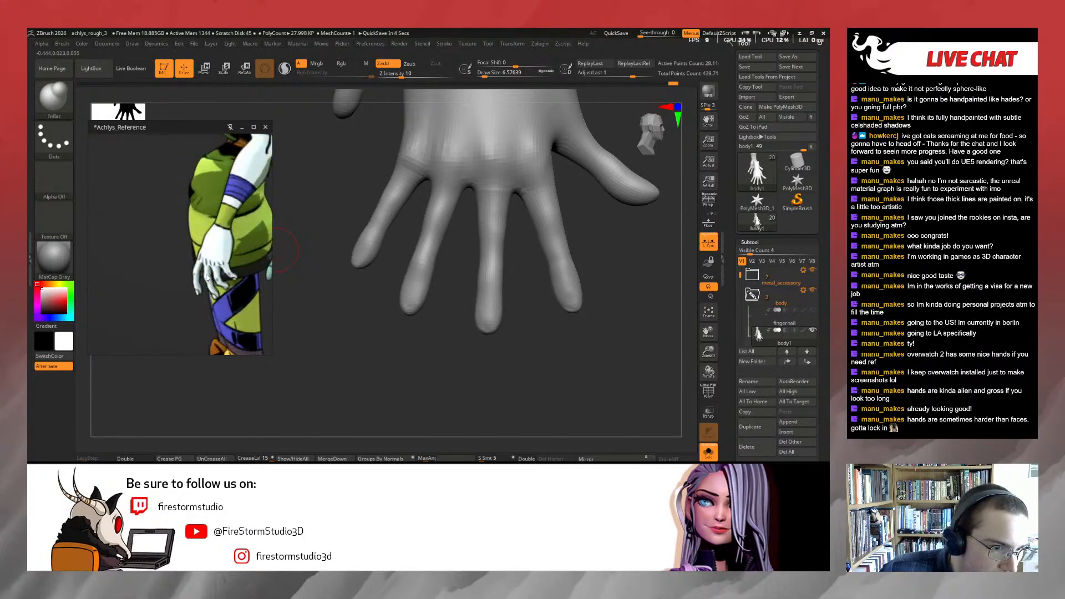
{"action": "scroll", "coordinate": [221, 311], "scroll_direction": "down", "scroll_amount": 8}
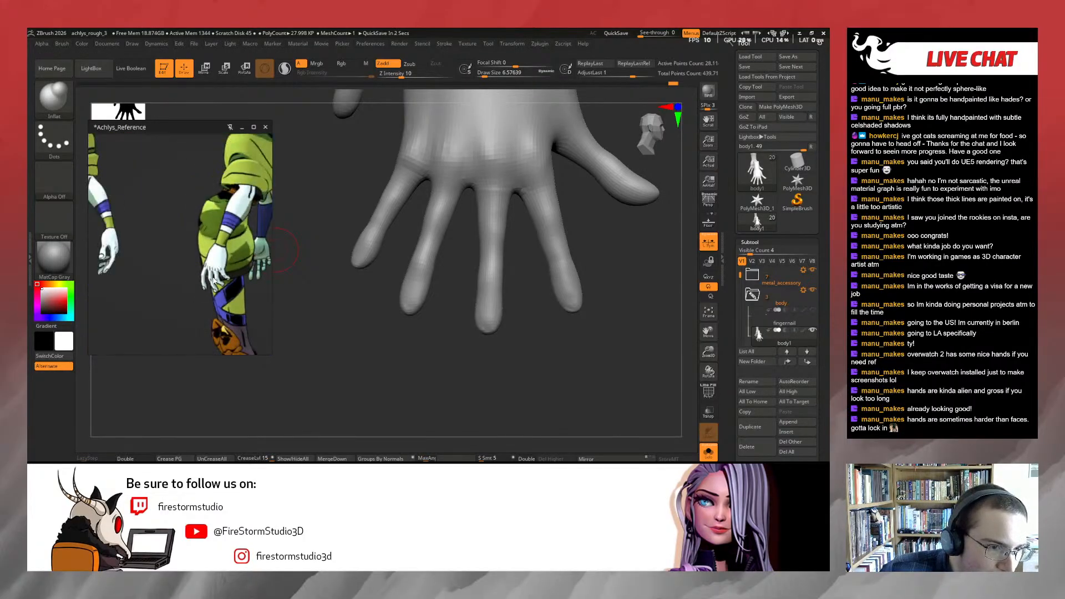
Examine the hand and fingers of the scythe-wielding character among the reference board's other Hades character sheets
{"action": "middle_click_drag", "start_coordinate": [195, 293], "coordinate": [112, 356]}
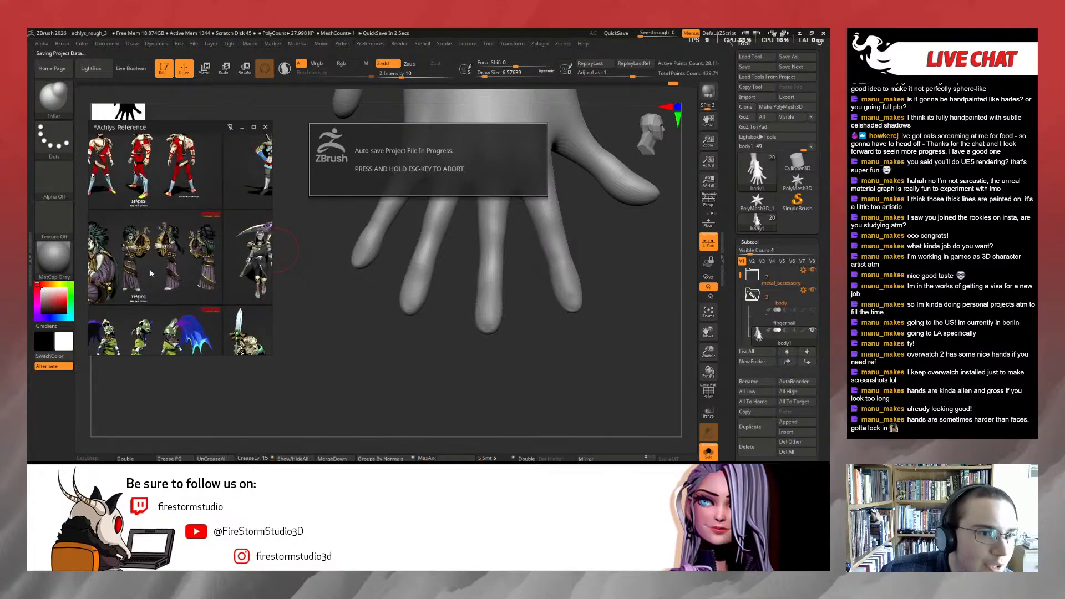
{"action": "middle_click_drag", "start_coordinate": [175, 149], "coordinate": [135, 159]}
{"action": "middle_click_drag", "start_coordinate": [234, 192], "coordinate": [168, 191]}
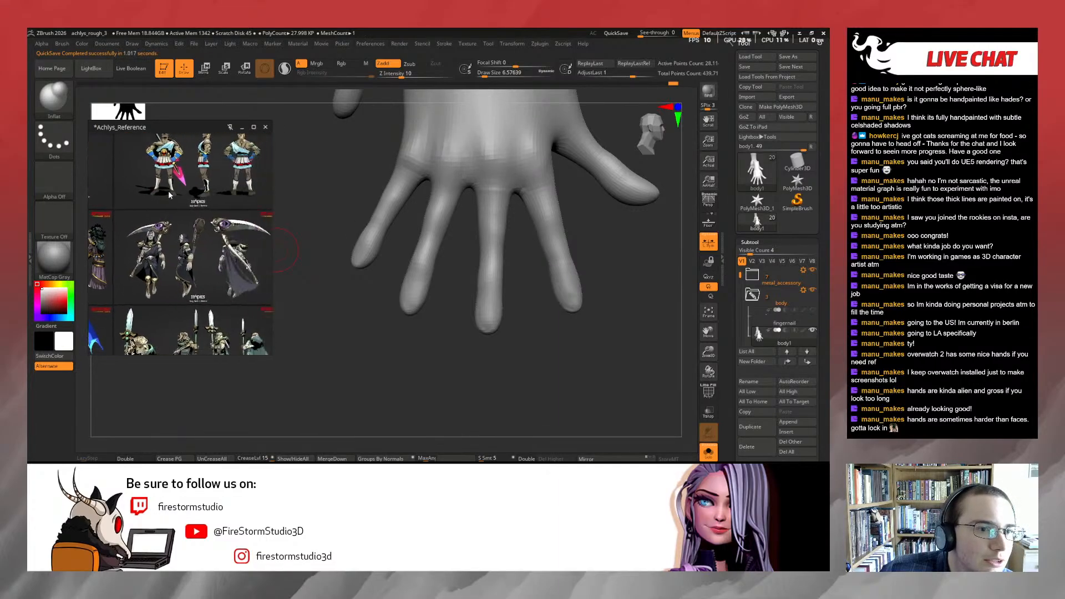
{"action": "middle_click_drag", "start_coordinate": [218, 285], "coordinate": [194, 244]}
{"action": "scroll", "coordinate": [212, 236], "scroll_direction": "up", "scroll_amount": 8}
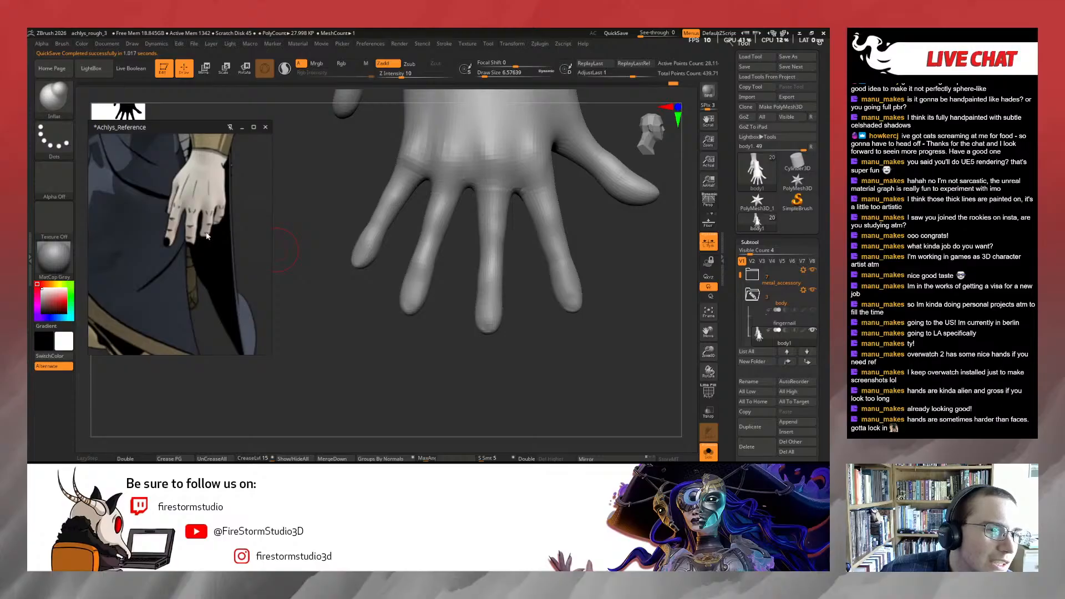
{"action": "mouse_move", "coordinate": [303, 225]}
{"action": "left_mouse_down"}
{"action": "mouse_move", "coordinate": [320, 227]}
{"action": "mouse_move", "coordinate": [308, 227]}
{"action": "left_mouse_up"}
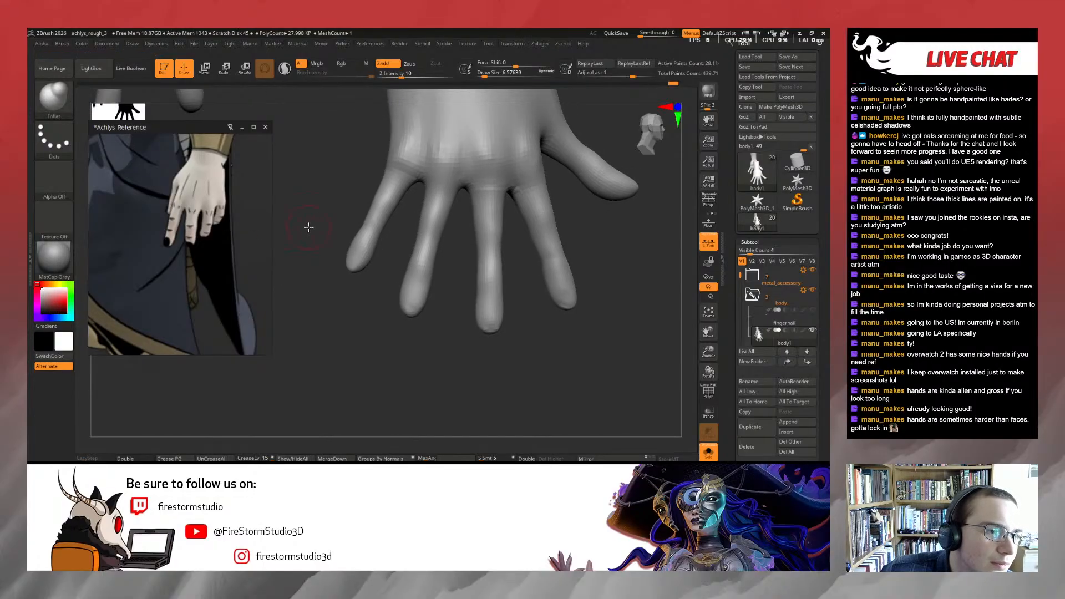
{"action": "scroll", "coordinate": [247, 251], "scroll_direction": "down", "scroll_amount": 8}
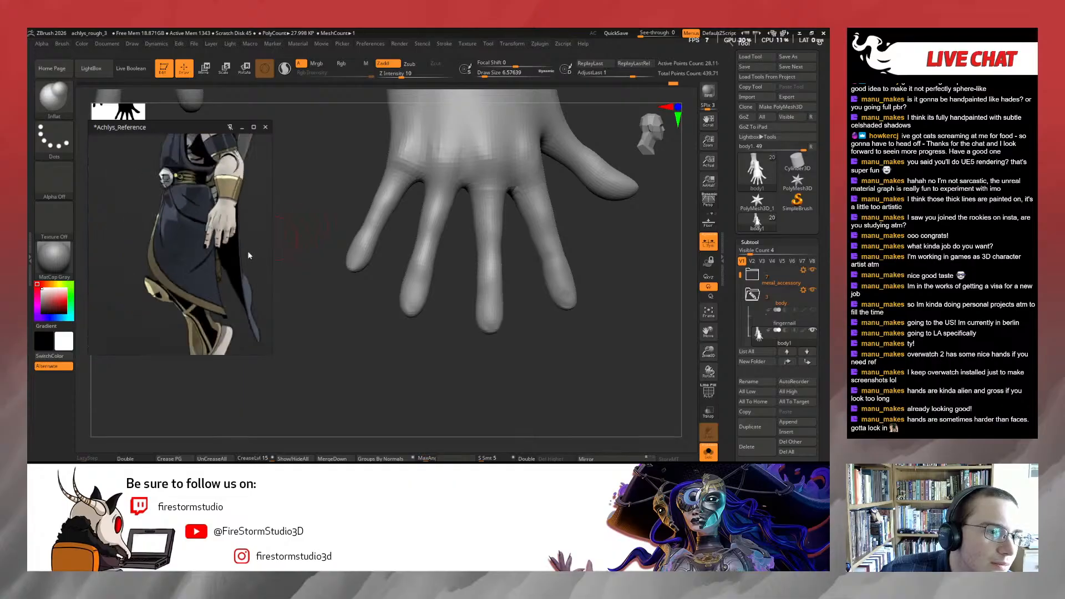
{"action": "middle_click_drag", "start_coordinate": [250, 294], "coordinate": [203, 197]}
Examine the hands of the green-robed swordsman in the reference board's Hades character sheets
{"action": "scroll", "coordinate": [201, 205], "scroll_direction": "down", "scroll_amount": 4}
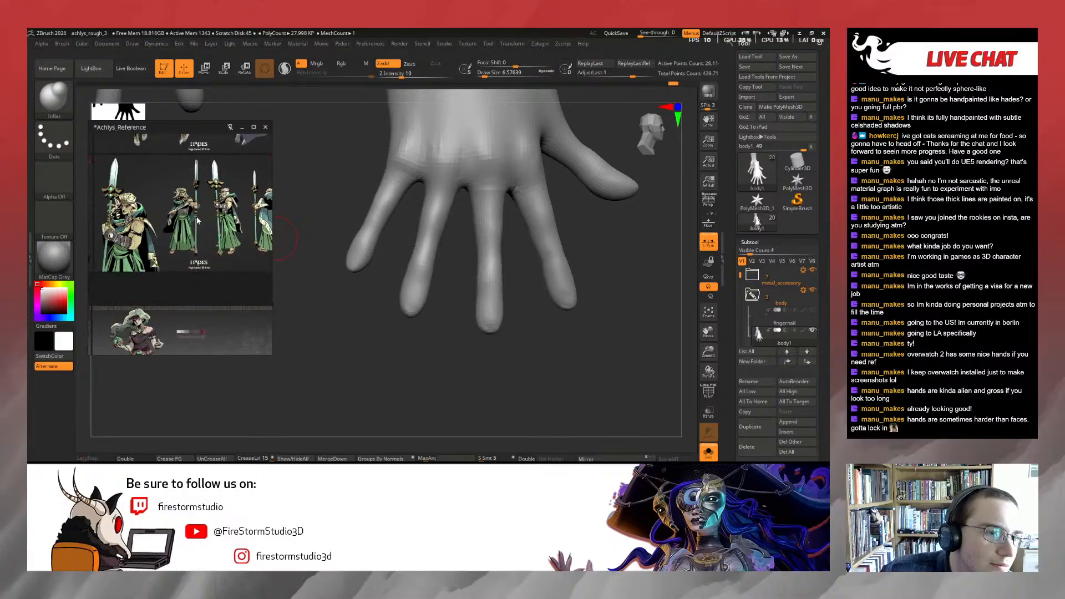
{"action": "scroll", "coordinate": [160, 229], "scroll_direction": "up", "scroll_amount": 6}
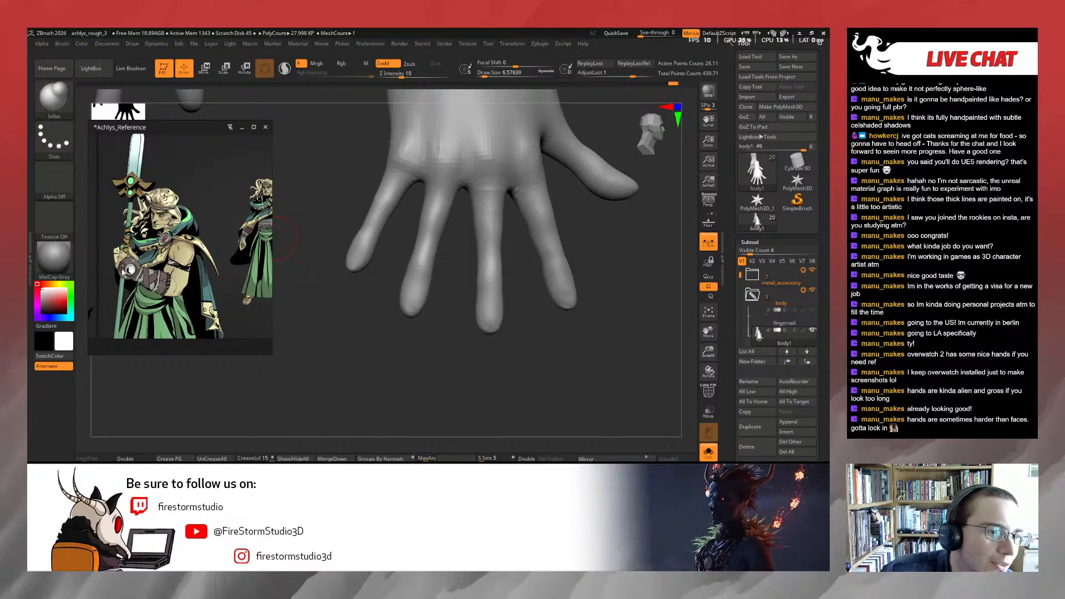
{"action": "scroll", "coordinate": [157, 251], "scroll_direction": "down", "scroll_amount": 5}
{"action": "scroll", "coordinate": [175, 228], "scroll_direction": "up", "scroll_amount": 3}
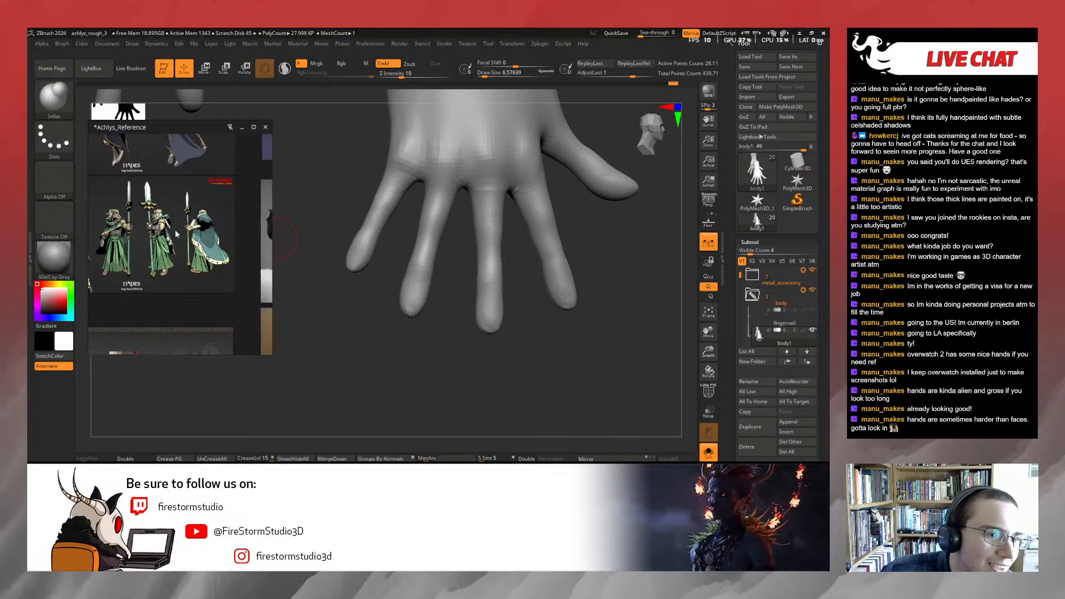
{"action": "scroll", "coordinate": [197, 241], "scroll_direction": "up", "scroll_amount": 6}
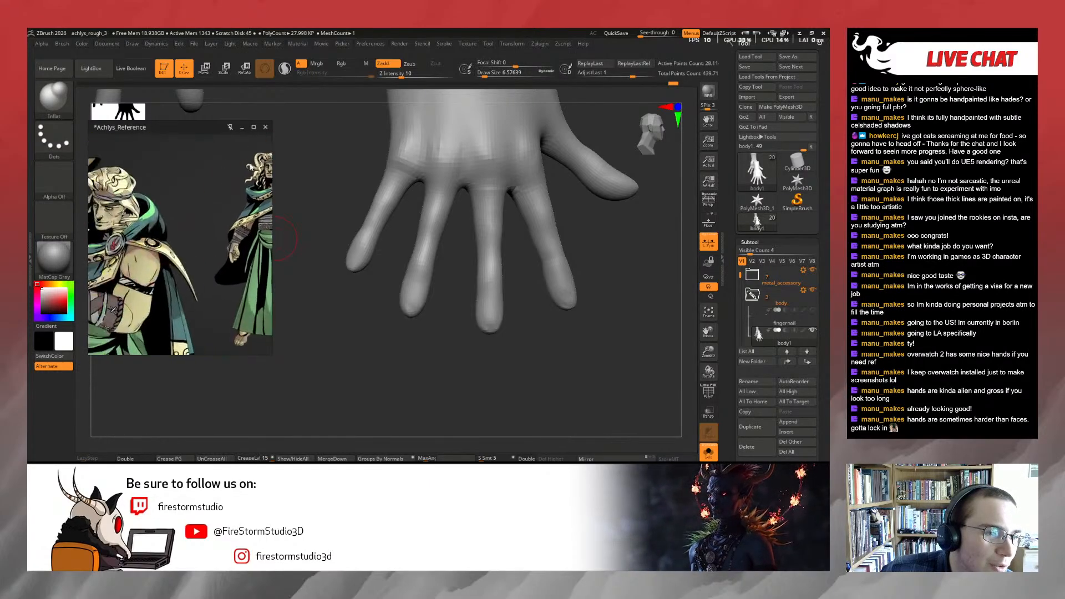
{"action": "middle_click_drag", "start_coordinate": [205, 214], "coordinate": [204, 215]}
{"action": "scroll", "coordinate": [118, 243], "scroll_direction": "down", "scroll_amount": 6}
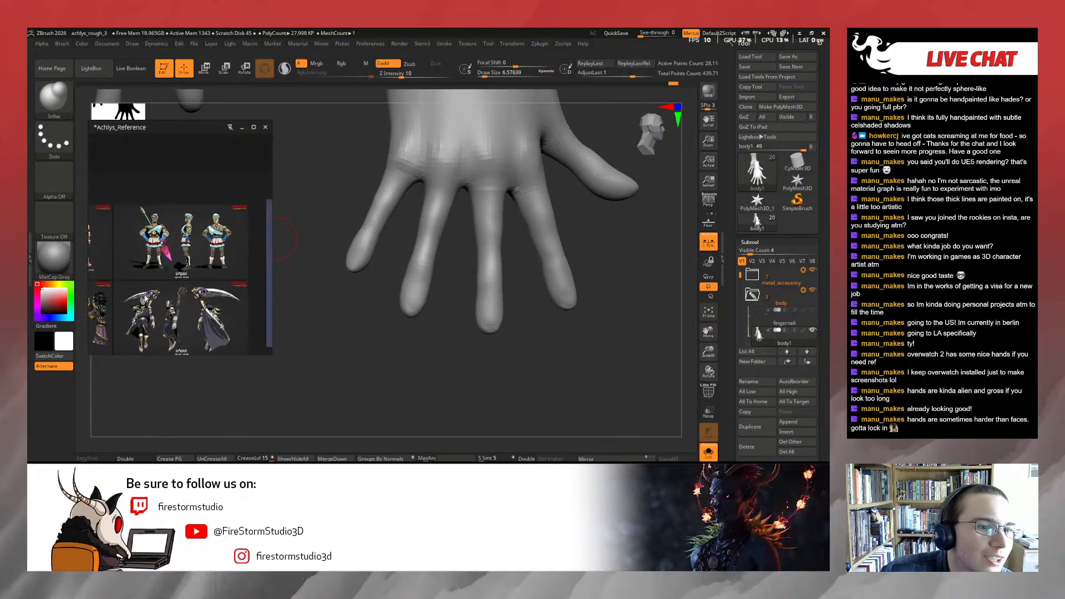
Return to the Achlys concept sheet and examine the hands in its front and side views
{"action": "scroll", "coordinate": [211, 239], "scroll_direction": "up", "scroll_amount": 6}
{"action": "scroll", "coordinate": [221, 253], "scroll_direction": "up", "scroll_amount": 4}
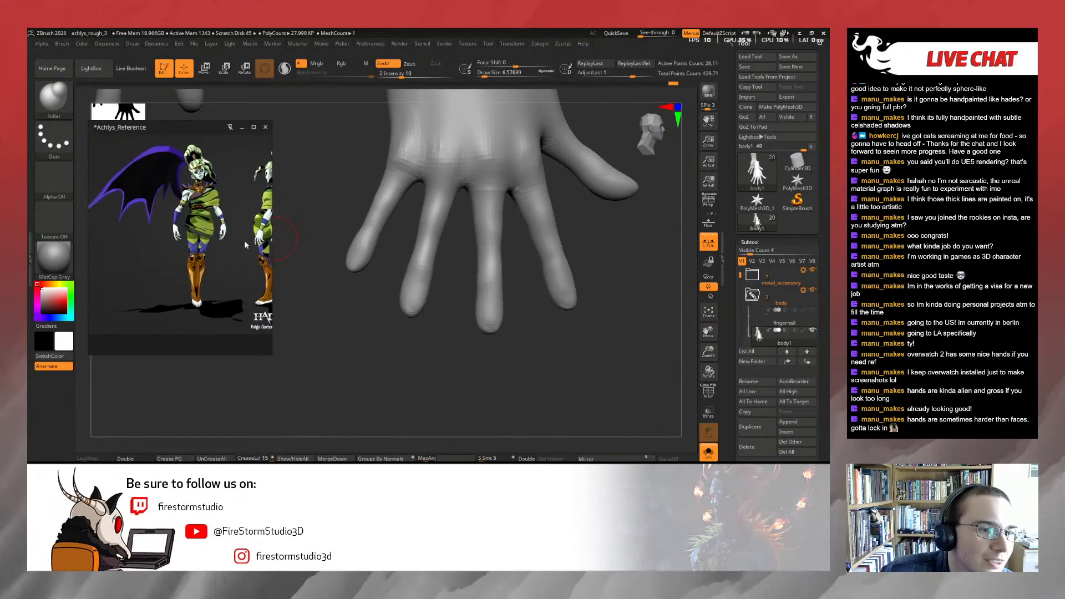
{"action": "scroll", "coordinate": [191, 230], "scroll_direction": "up", "scroll_amount": 3}
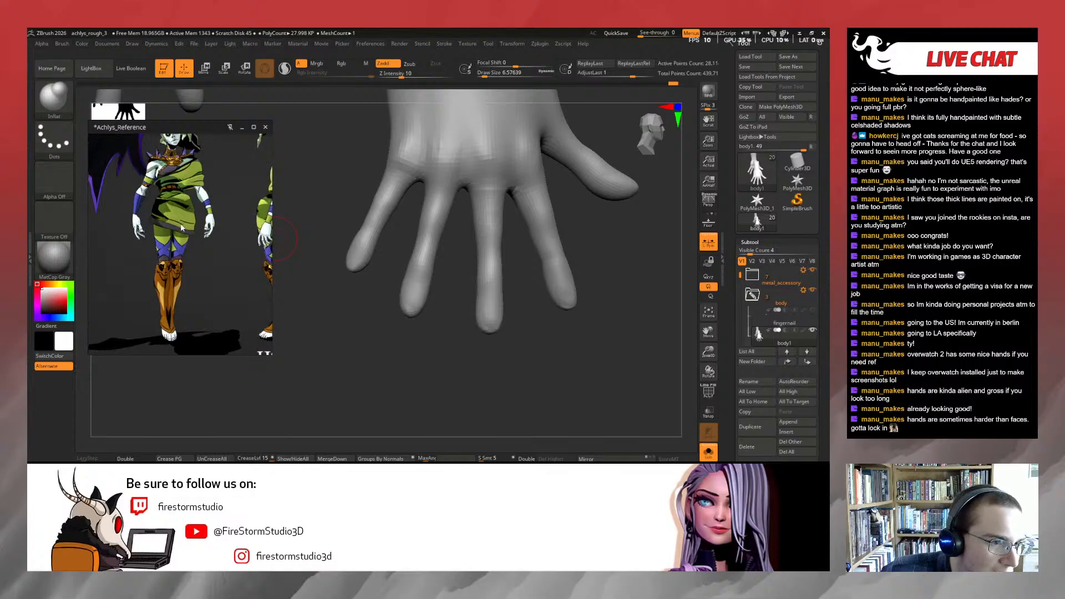
{"action": "middle_click_drag", "start_coordinate": [268, 232], "coordinate": [192, 227]}
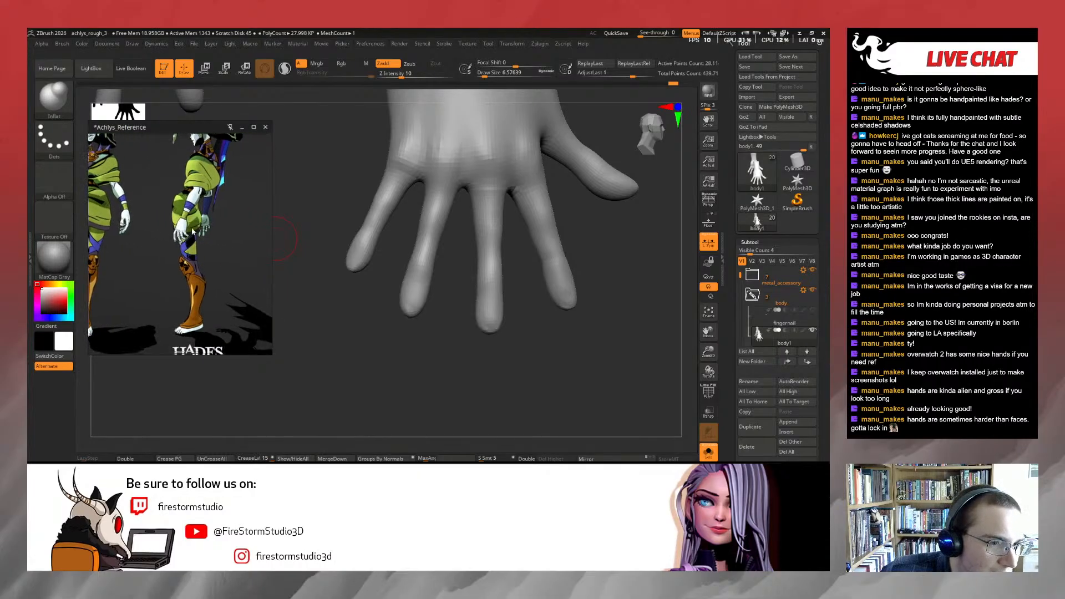
{"action": "scroll", "coordinate": [192, 230], "scroll_direction": "up", "scroll_amount": 2}
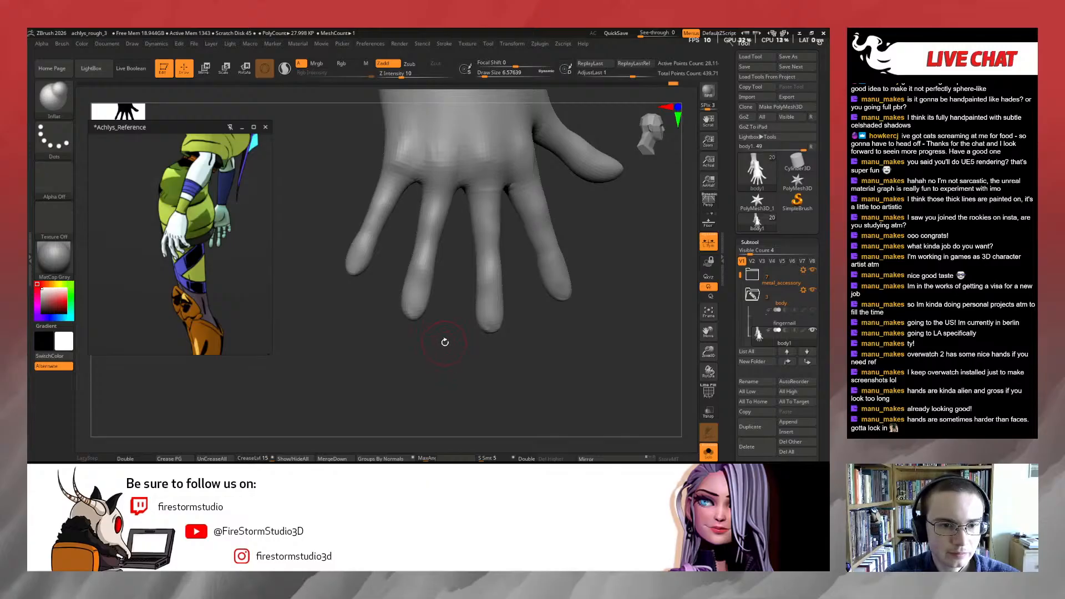
Smooth the little finger around its joint and switch to the ClayBuildup brush
{"action": "left_click_drag", "start_coordinate": [445, 342], "coordinate": [380, 285]}
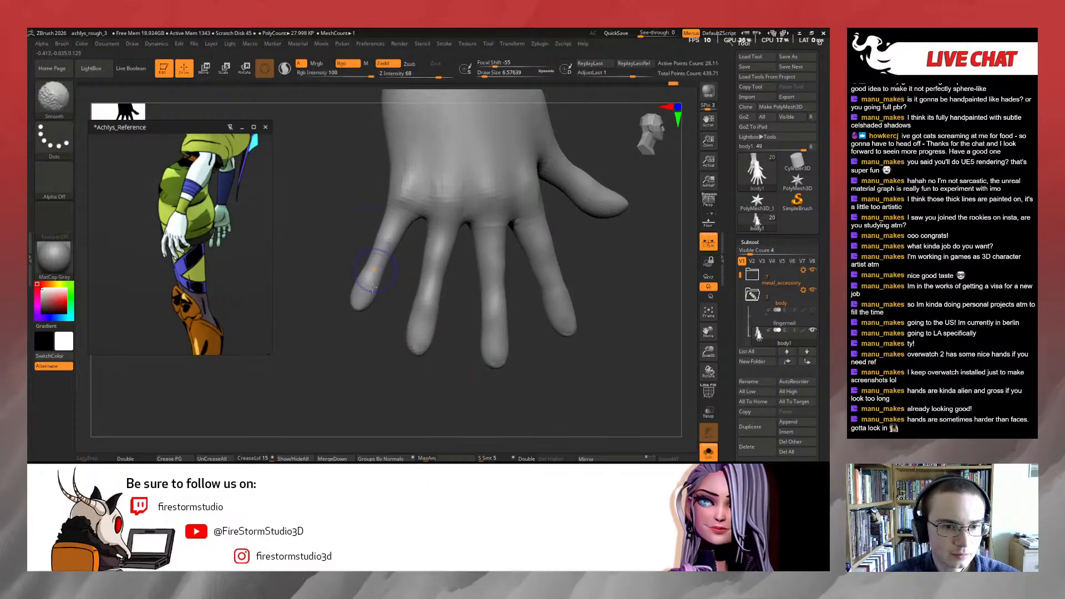
{"action": "left_click_drag", "start_coordinate": [385, 246], "coordinate": [368, 265], "text": "shift"}
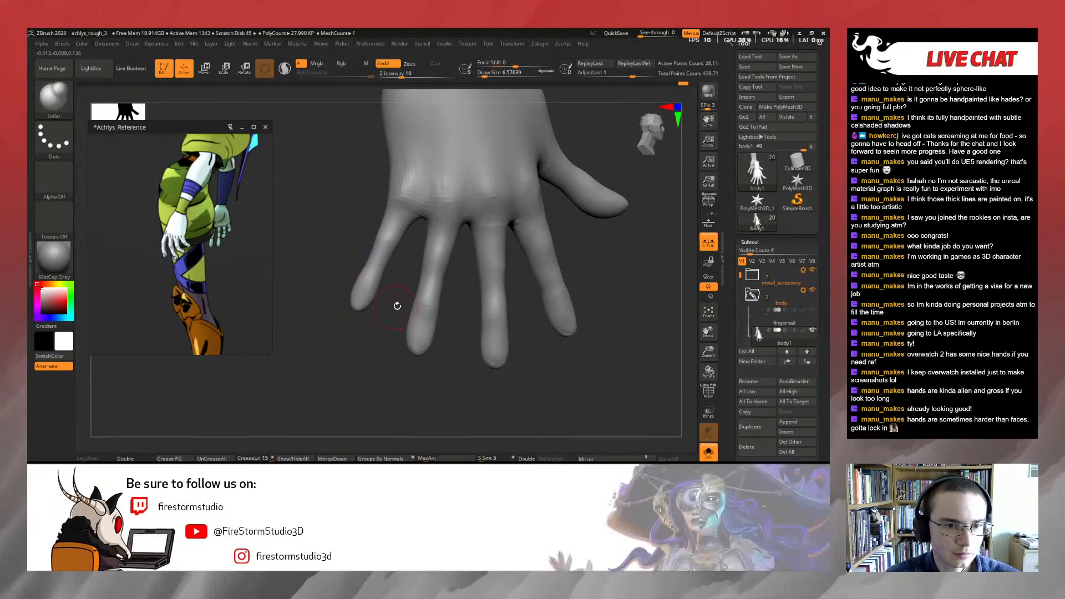
{"action": "key", "text": "b"}
{"action": "key", "text": "c"}
{"action": "key", "text": "b"}
Reduce the draw size to about 4.3 and refine the outer part of the little finger
{"action": "key", "text": "s"}
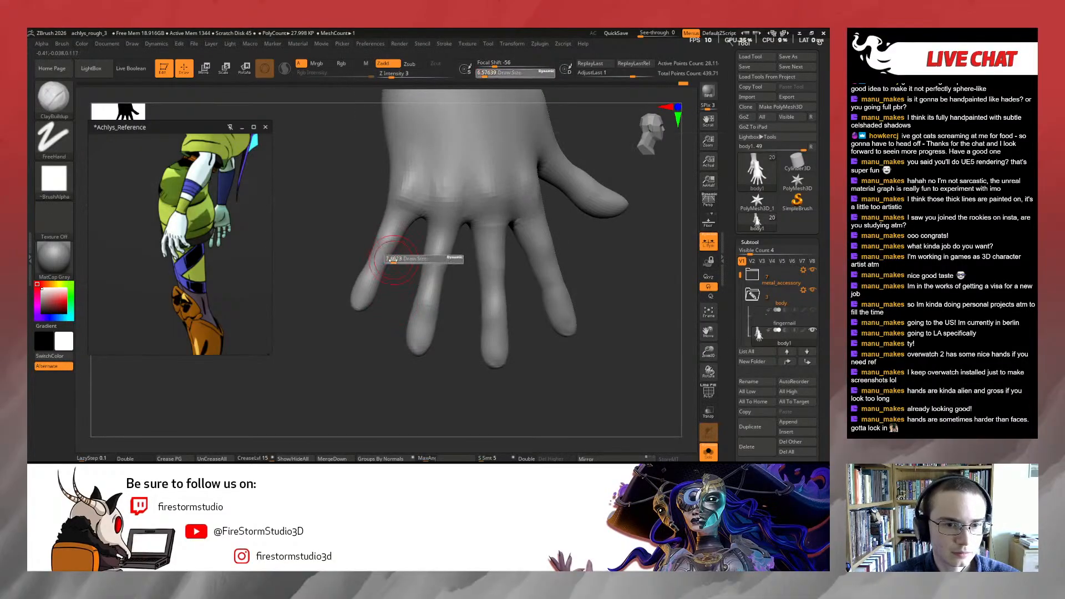
{"action": "left_click", "coordinate": [391, 261]}
{"action": "mouse_move", "coordinate": [395, 296]}
{"action": "left_mouse_down"}
{"action": "mouse_move", "coordinate": [501, 290]}
{"action": "mouse_move", "coordinate": [425, 293]}
{"action": "mouse_move", "coordinate": [388, 274]}
{"action": "left_mouse_up"}
{"action": "key", "text": "s"}
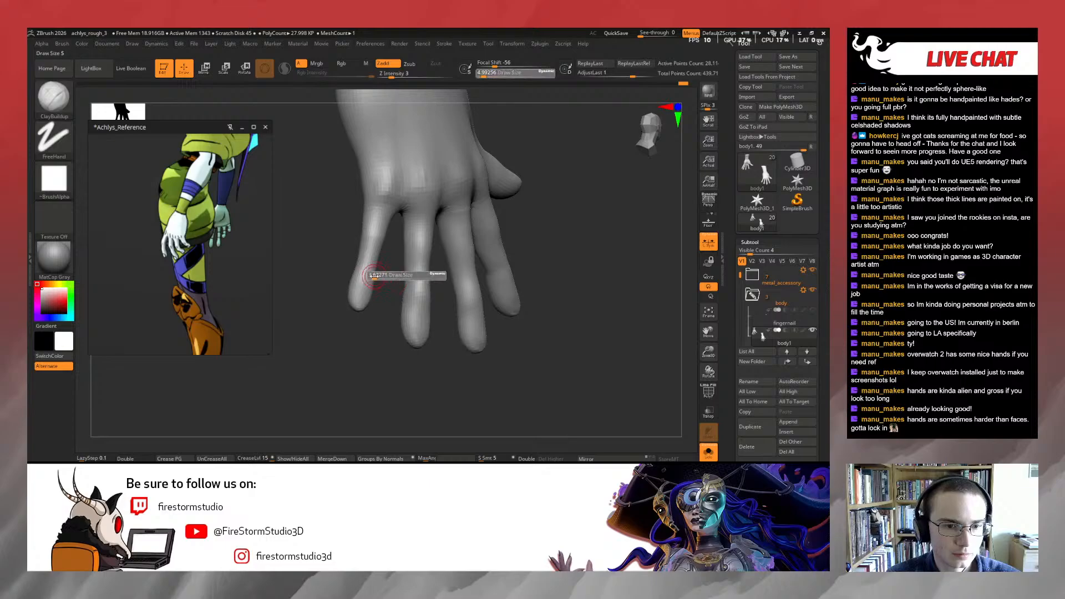
{"action": "left_click", "coordinate": [371, 276]}
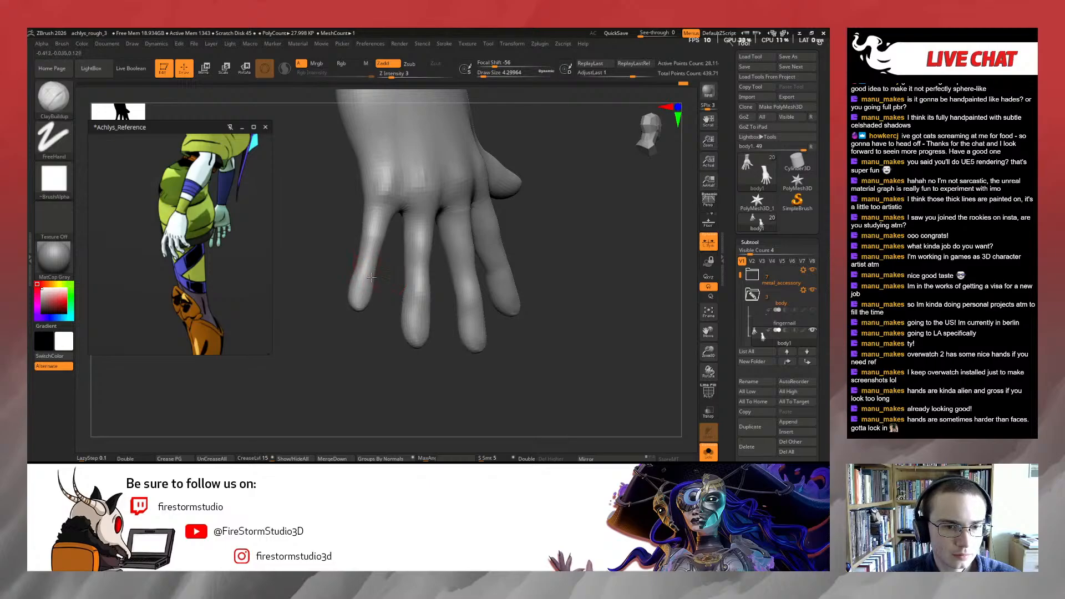
{"action": "mouse_move", "coordinate": [340, 273]}
{"action": "left_mouse_down"}
{"action": "mouse_move", "coordinate": [300, 275]}
{"action": "mouse_move", "coordinate": [363, 289]}
{"action": "left_mouse_up"}
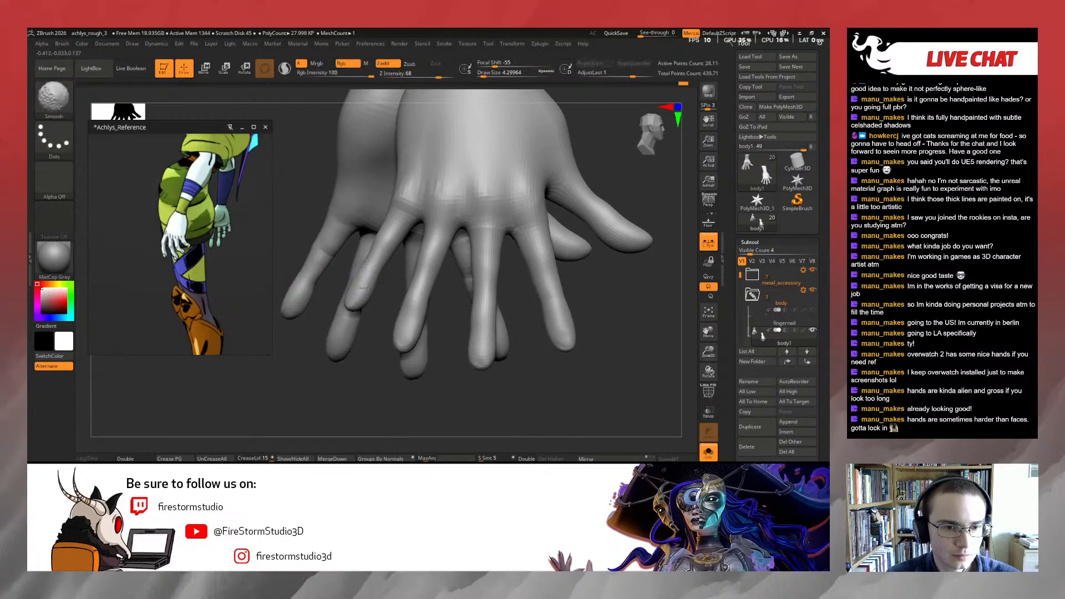
Smooth the tips of the ring and middle fingers on the back of the hand
{"action": "left_click_drag", "start_coordinate": [372, 356], "coordinate": [381, 369]}
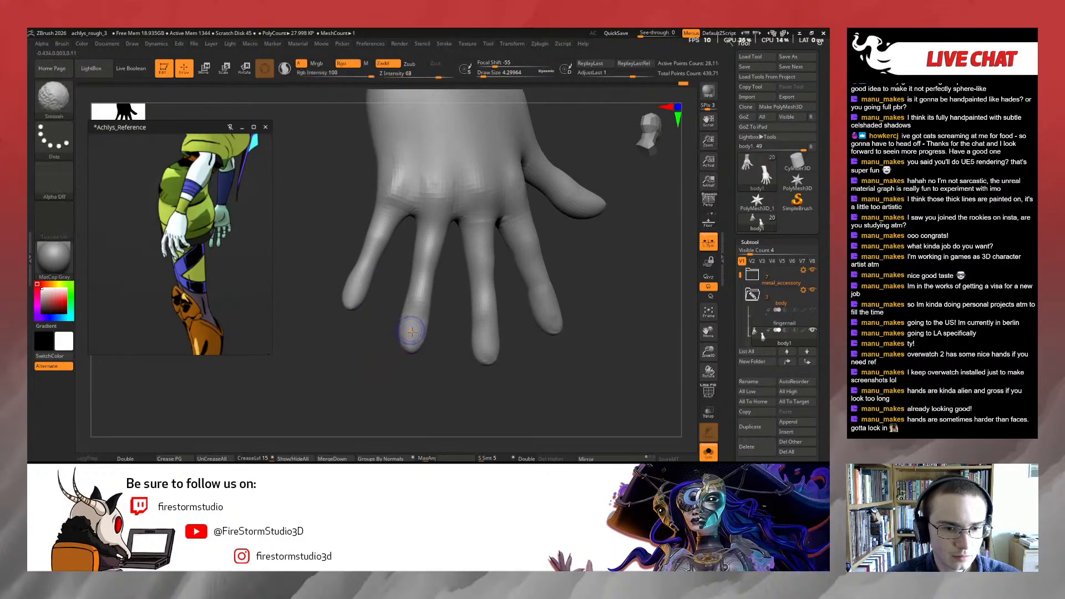
{"action": "mouse_move", "coordinate": [446, 343]}
{"action": "left_mouse_down"}
{"action": "mouse_move", "coordinate": [425, 337]}
{"action": "mouse_move", "coordinate": [439, 332]}
{"action": "left_mouse_up"}
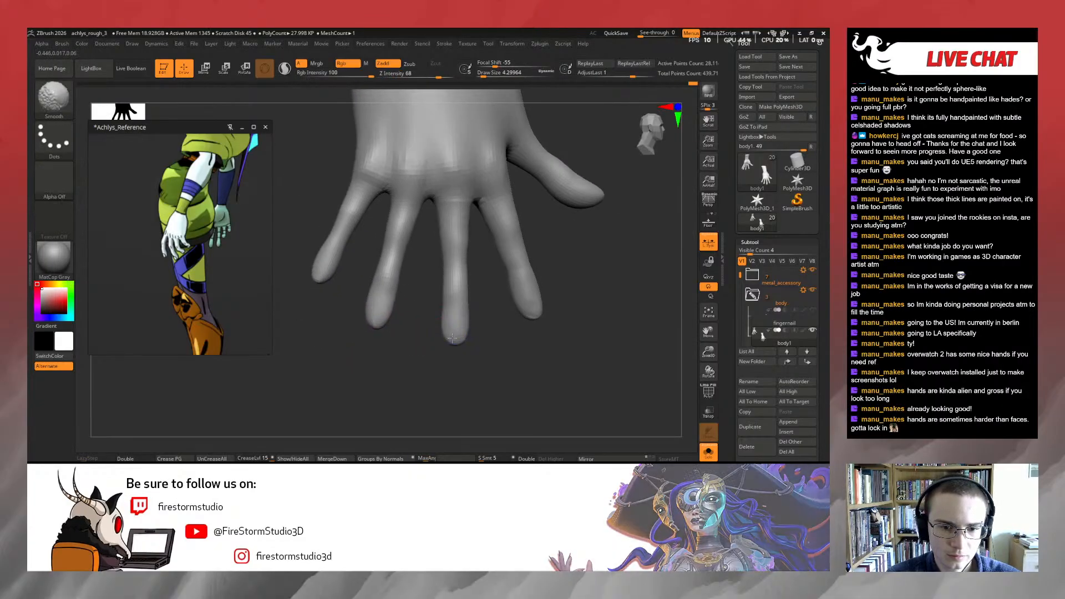
{"action": "mouse_move", "coordinate": [552, 302]}
{"action": "left_mouse_down"}
{"action": "mouse_move", "coordinate": [571, 302]}
{"action": "mouse_move", "coordinate": [548, 313]}
{"action": "mouse_move", "coordinate": [526, 274]}
{"action": "mouse_move", "coordinate": [493, 255]}
{"action": "mouse_move", "coordinate": [496, 268]}
{"action": "mouse_move", "coordinate": [531, 238]}
{"action": "mouse_move", "coordinate": [468, 238]}
{"action": "left_mouse_up"}
Set the draw size to about 6.6, then build up and smooth the finger segments on the palm side
{"action": "left_click", "coordinate": [483, 245]}
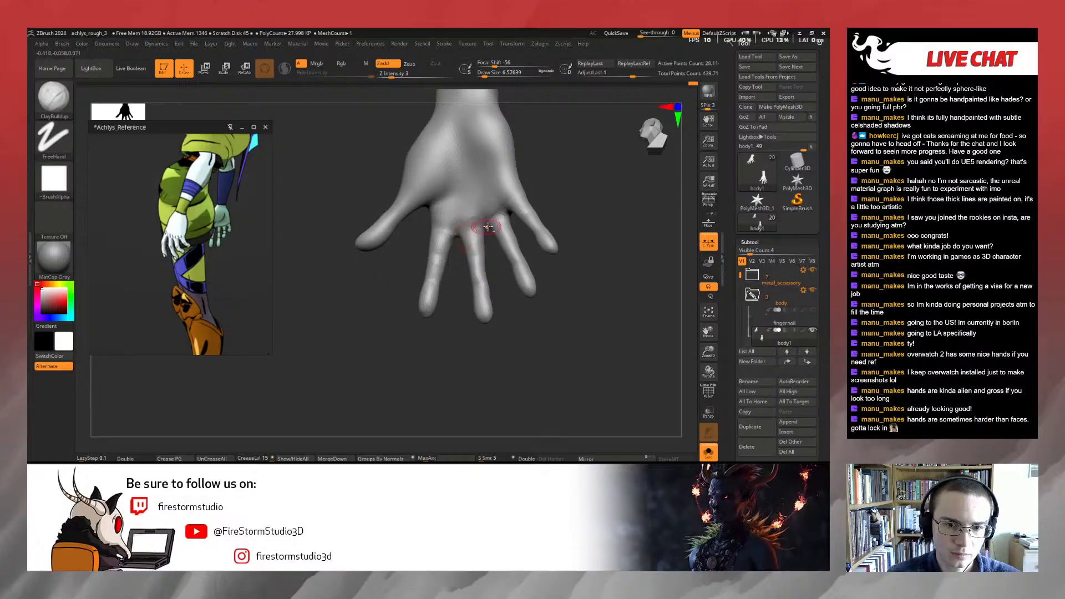
{"action": "mouse_move", "coordinate": [500, 254]}
{"action": "right_mouse_down"}
{"action": "mouse_move", "coordinate": [528, 250]}
{"action": "mouse_move", "coordinate": [458, 288]}
{"action": "right_mouse_up"}
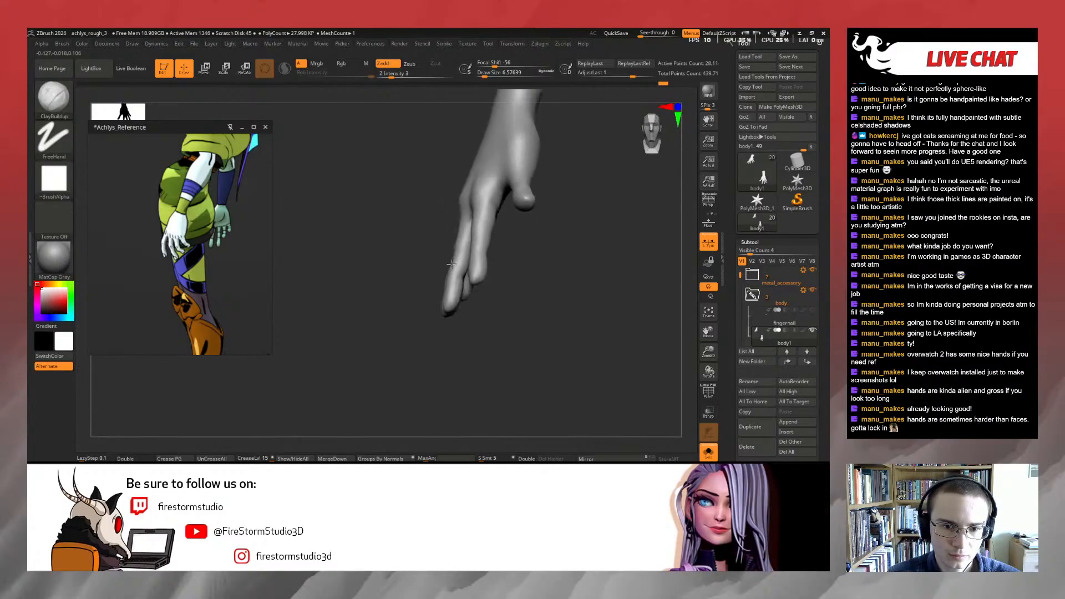
{"action": "right_click_drag", "start_coordinate": [508, 309], "coordinate": [484, 363]}
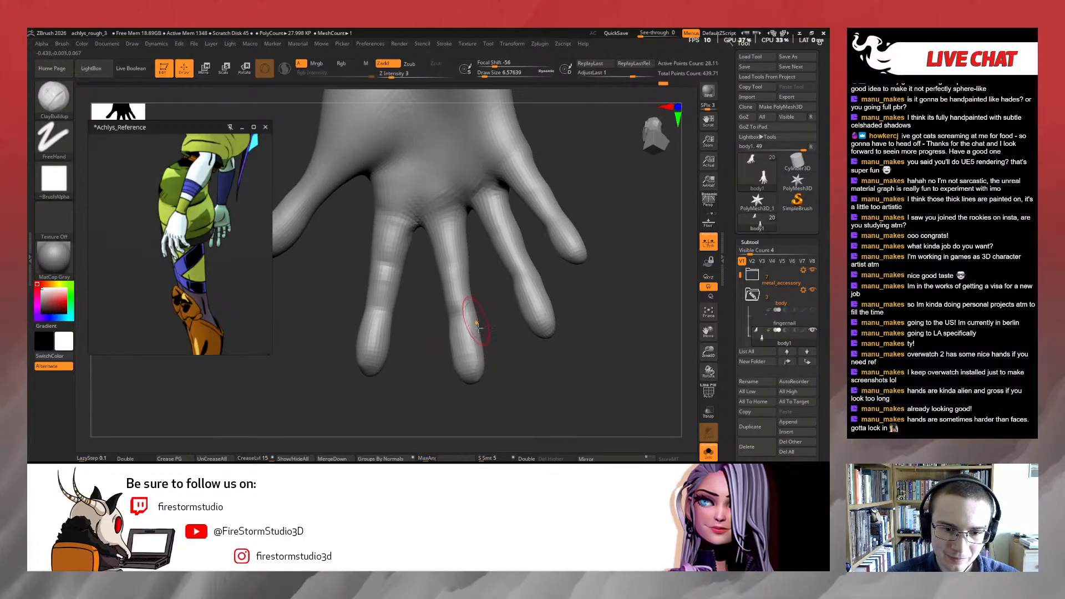
{"action": "right_click_drag", "start_coordinate": [478, 328], "coordinate": [519, 316]}
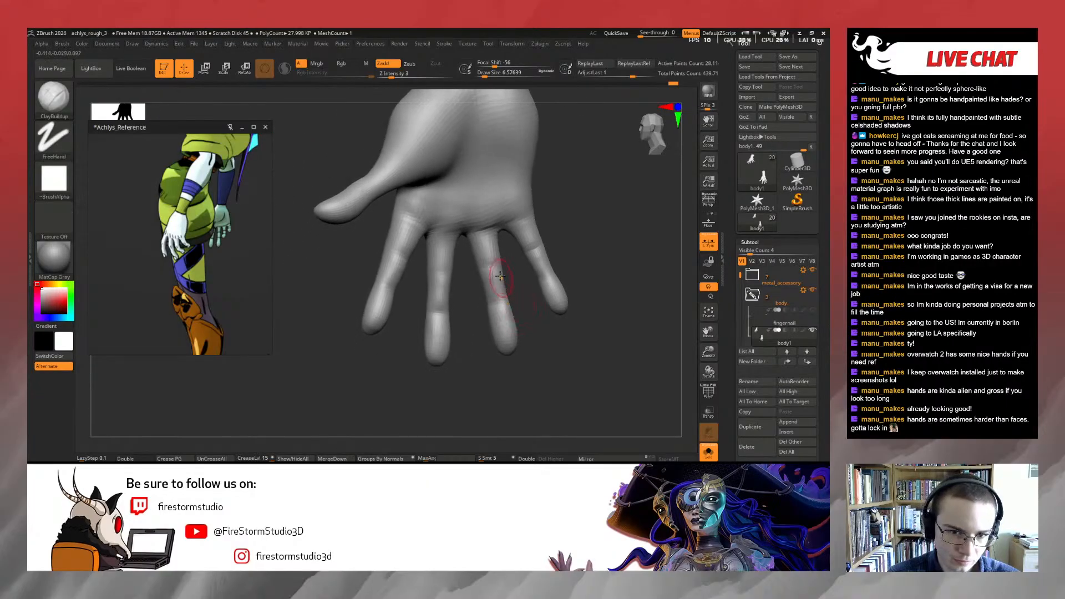
{"action": "left_click_drag", "start_coordinate": [500, 276], "coordinate": [513, 283], "text": "shift"}
Switch to the Move brush and adjust the little finger from the palm side at draw sizes of about 10.5 and 6.6
{"action": "key", "text": "b"}
{"action": "key", "text": "m"}
{"action": "key", "text": "v"}
{"action": "right_click_drag", "start_coordinate": [521, 290], "coordinate": [543, 302]}
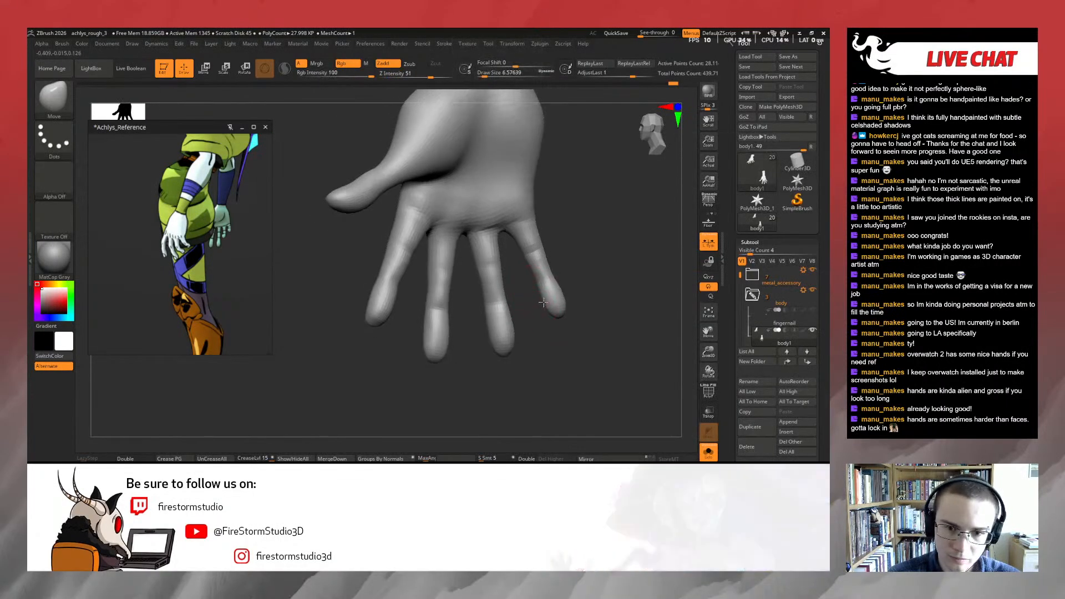
{"action": "key", "text": "s"}
{"action": "left_click_drag", "start_coordinate": [548, 295], "coordinate": [551, 296]}
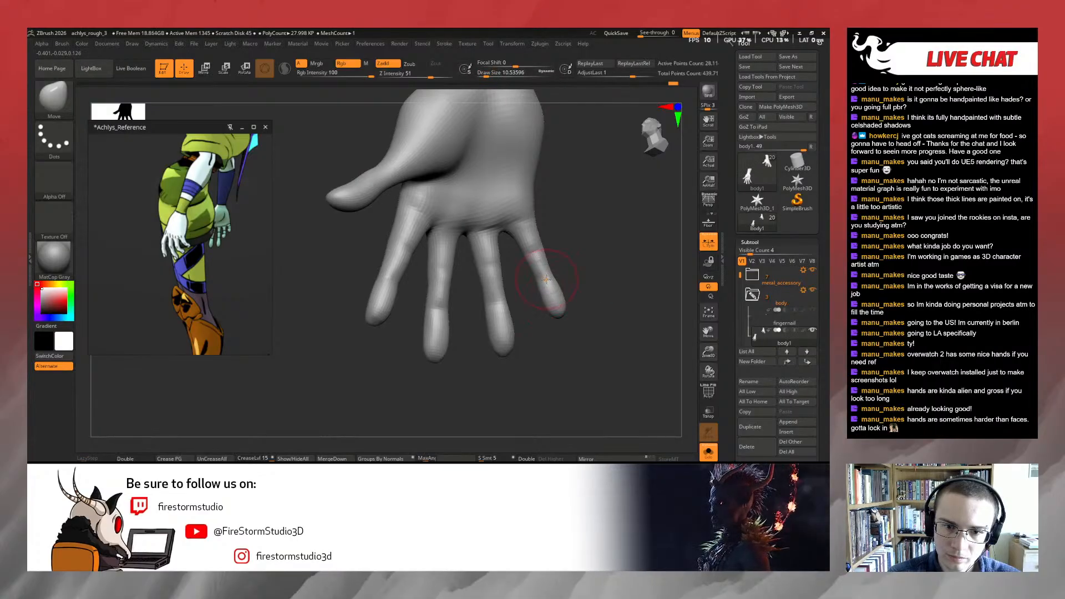
{"action": "right_click_drag", "start_coordinate": [542, 299], "coordinate": [561, 299]}
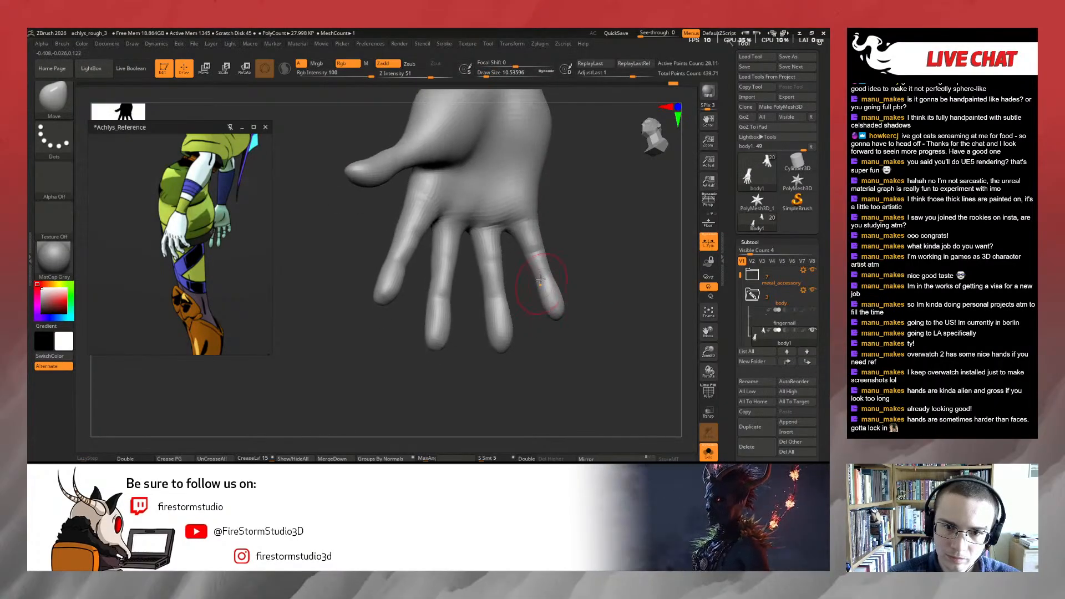
{"action": "key", "text": "s"}
{"action": "left_click_drag", "start_coordinate": [540, 281], "coordinate": [537, 281]}
Set the draw size to about 9.4, adjust the index fingertip's profile from the side and smooth it
{"action": "mouse_move", "coordinate": [564, 250]}
{"action": "right_mouse_down"}
{"action": "mouse_move", "coordinate": [497, 244]}
{"action": "mouse_move", "coordinate": [560, 244]}
{"action": "mouse_move", "coordinate": [606, 224]}
{"action": "mouse_move", "coordinate": [584, 238]}
{"action": "mouse_move", "coordinate": [593, 220]}
{"action": "mouse_move", "coordinate": [588, 259]}
{"action": "mouse_move", "coordinate": [544, 316]}
{"action": "right_mouse_up"}
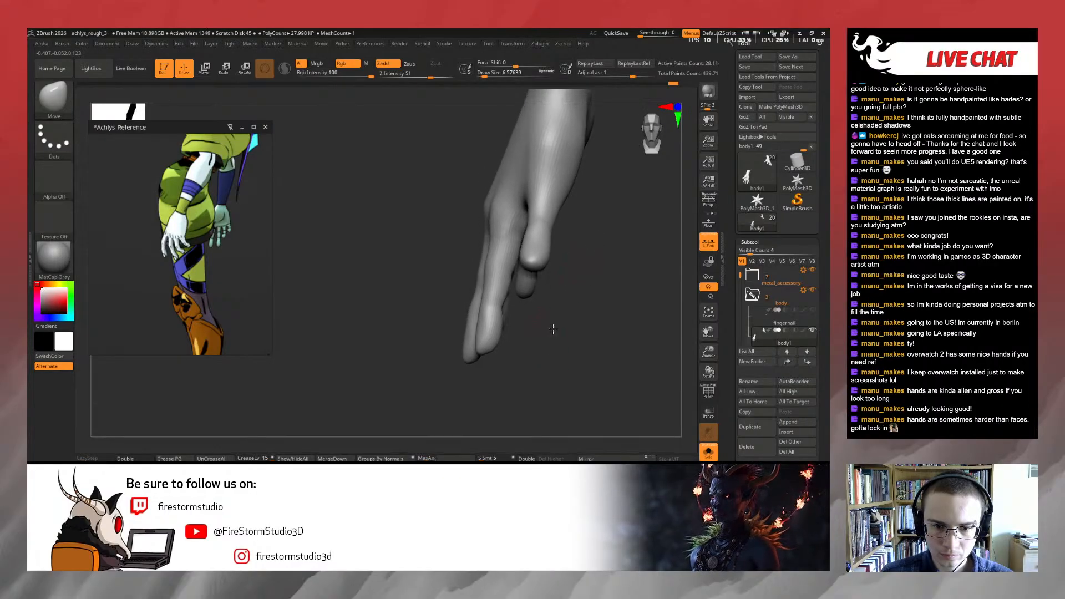
{"action": "key", "text": "s"}
{"action": "left_click_drag", "start_coordinate": [522, 343], "coordinate": [525, 342]}
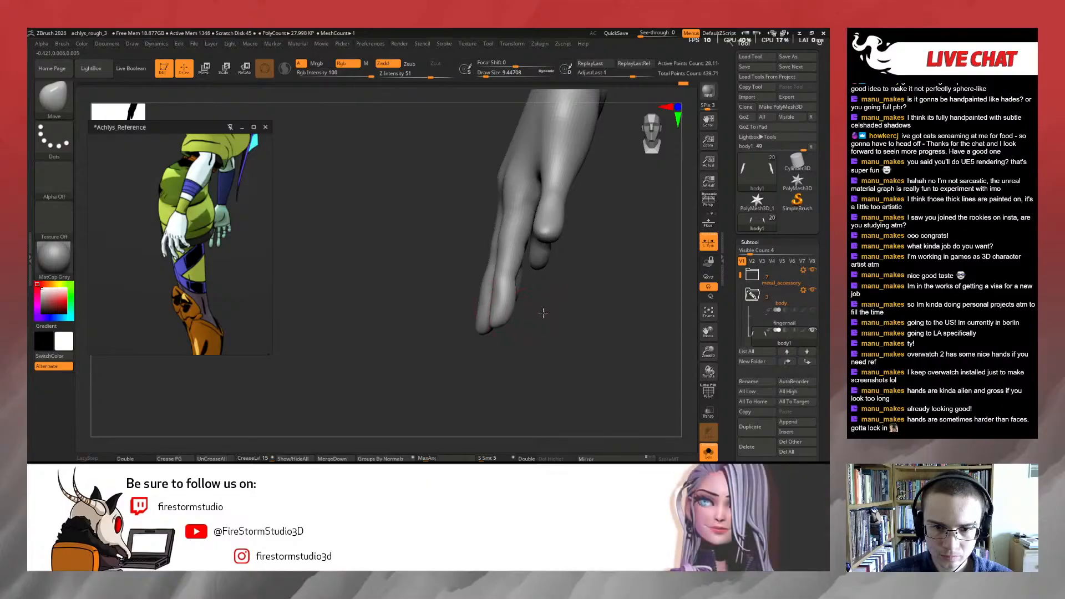
{"action": "mouse_move", "coordinate": [542, 313]}
{"action": "right_mouse_down"}
{"action": "mouse_move", "coordinate": [517, 318]}
{"action": "mouse_move", "coordinate": [501, 340]}
{"action": "mouse_move", "coordinate": [508, 271]}
{"action": "mouse_move", "coordinate": [490, 303]}
{"action": "mouse_move", "coordinate": [514, 342]}
{"action": "mouse_move", "coordinate": [505, 330]}
{"action": "right_mouse_up"}
{"action": "key", "text": "shift"}
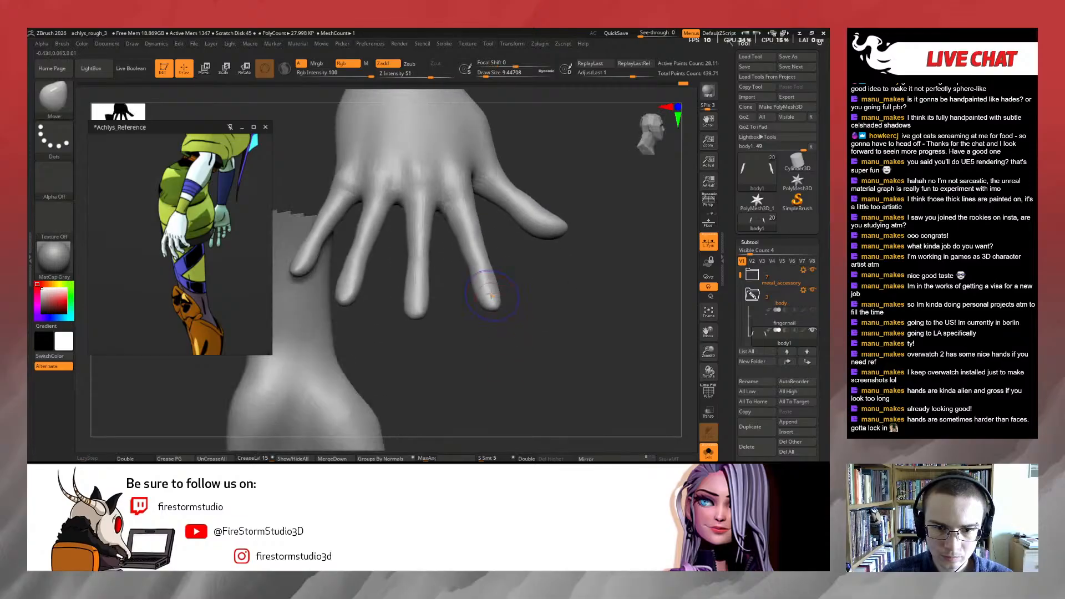
{"action": "mouse_move", "coordinate": [518, 286]}
{"action": "right_mouse_down"}
{"action": "mouse_move", "coordinate": [522, 325]}
{"action": "mouse_move", "coordinate": [495, 343]}
{"action": "mouse_move", "coordinate": [415, 330]}
{"action": "right_mouse_up"}
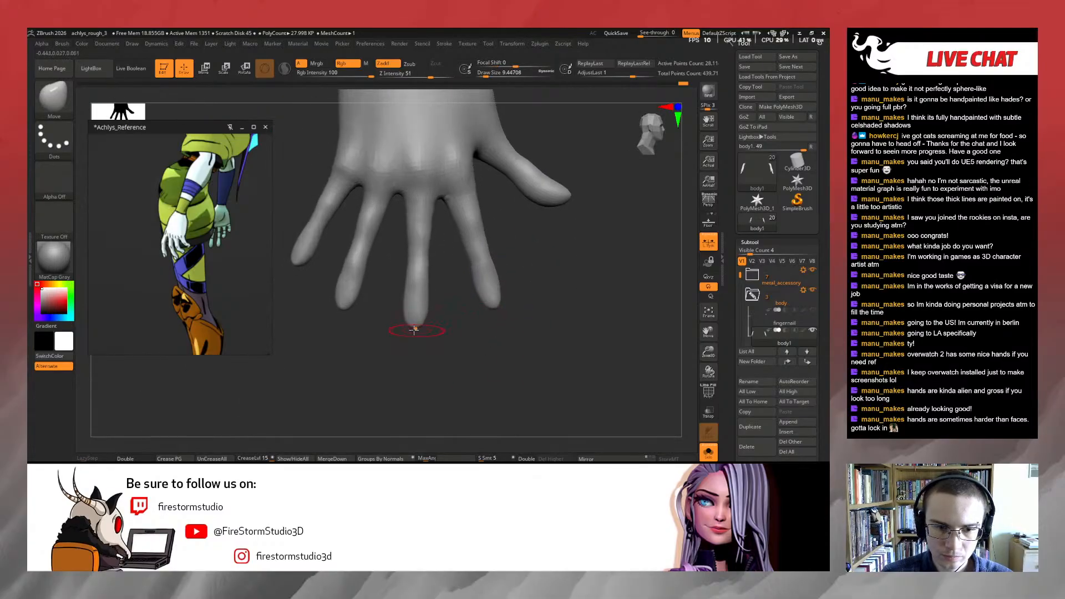
Raise the Move brush's draw size to about 15.6 and bring both hands fully into view
{"action": "key", "text": "s"}
{"action": "left_click_drag", "start_coordinate": [414, 300], "coordinate": [416, 304]}
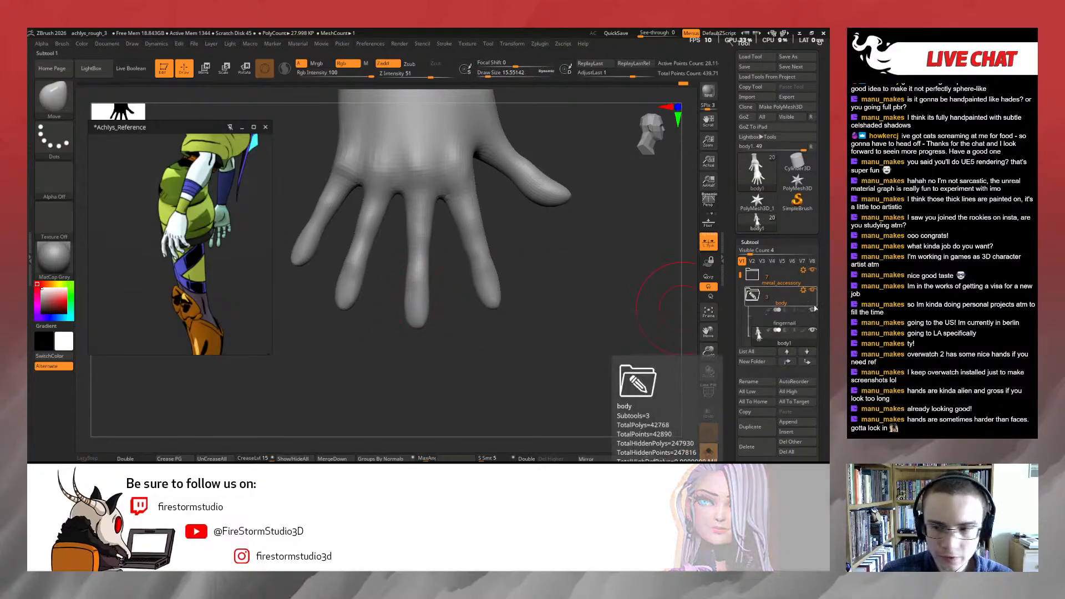
{"action": "right_click_drag", "start_coordinate": [656, 359], "coordinate": [690, 418], "text": "ctrl"}
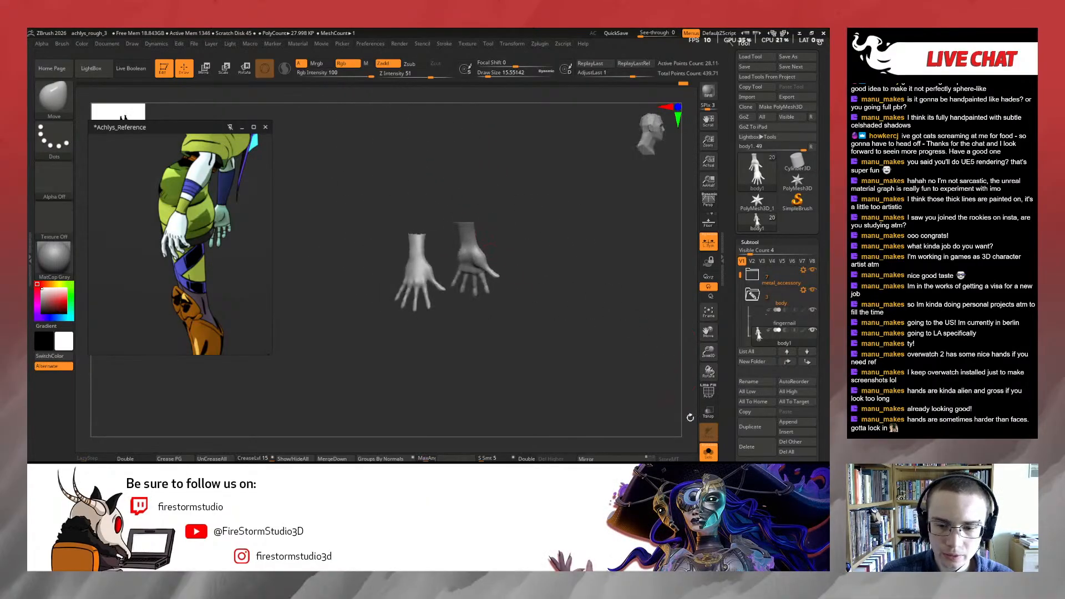
Show the other subtools around the hand again and shift the fingernail slightly sideways to centre it on the middle fingertip
{"action": "left_click", "coordinate": [708, 453]}
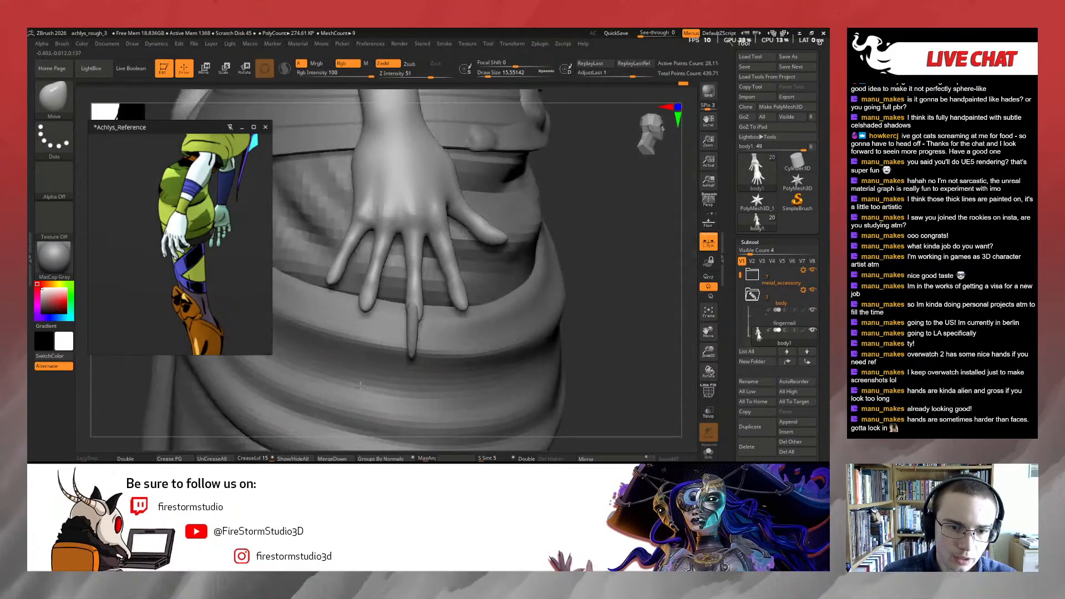
{"action": "key", "text": "w"}
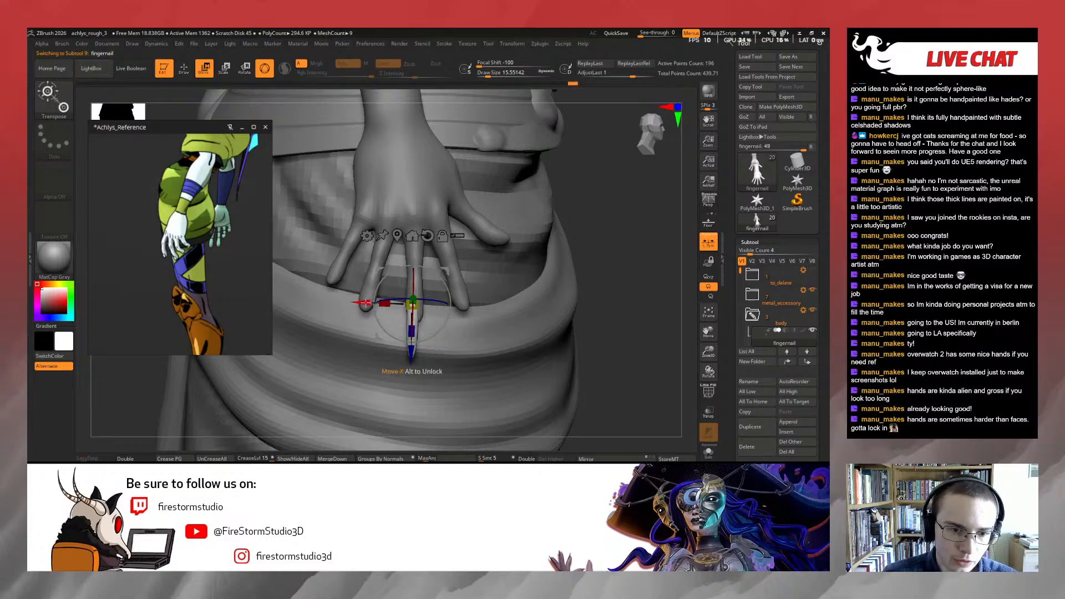
{"action": "left_click_drag", "start_coordinate": [365, 302], "coordinate": [370, 303]}
{"action": "key", "text": "q"}
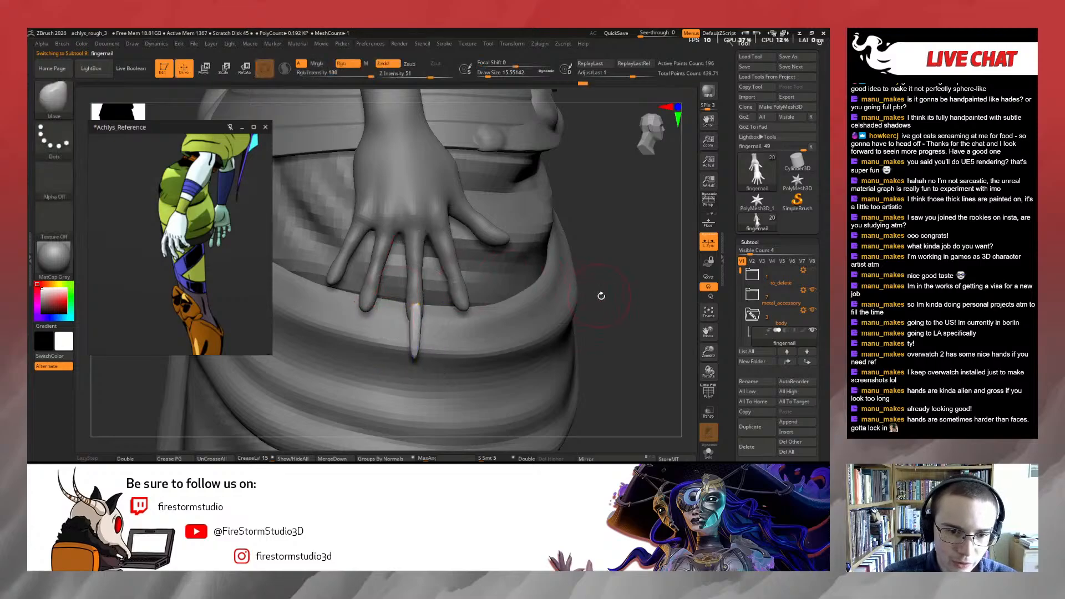
Inspect the fingernail and hand from the side, and make the body the active subtool again
{"action": "mouse_move", "coordinate": [601, 294]}
{"action": "left_mouse_down", "text": "alt"}
{"action": "mouse_move", "coordinate": [592, 281]}
{"action": "mouse_move", "coordinate": [564, 276]}
{"action": "mouse_move", "coordinate": [606, 291]}
{"action": "mouse_move", "coordinate": [683, 274]}
{"action": "left_mouse_up", "text": "alt"}
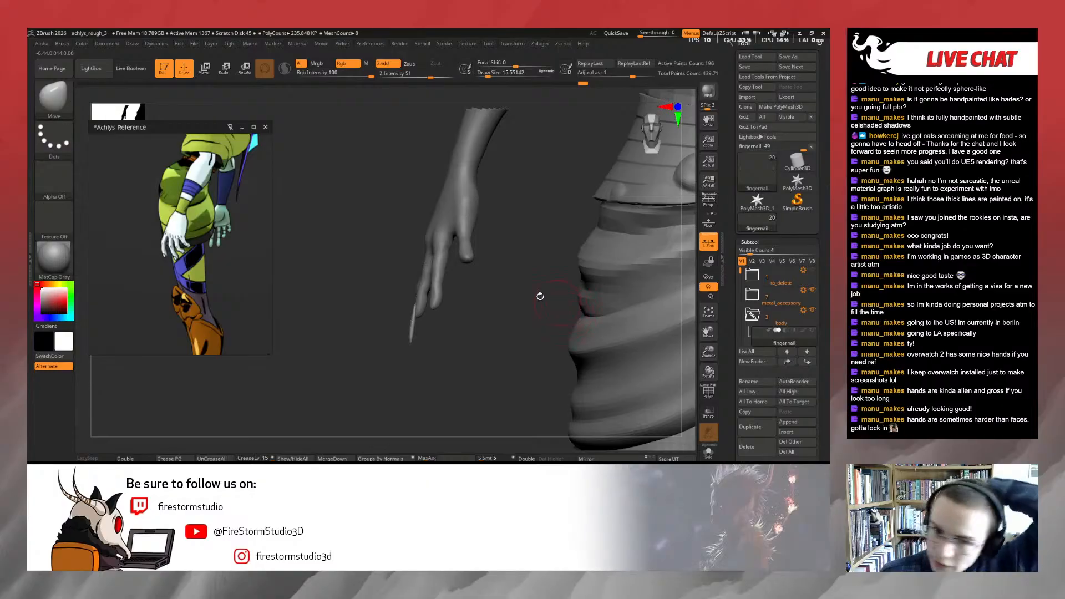
{"action": "left_click_drag", "start_coordinate": [542, 297], "coordinate": [588, 305]}
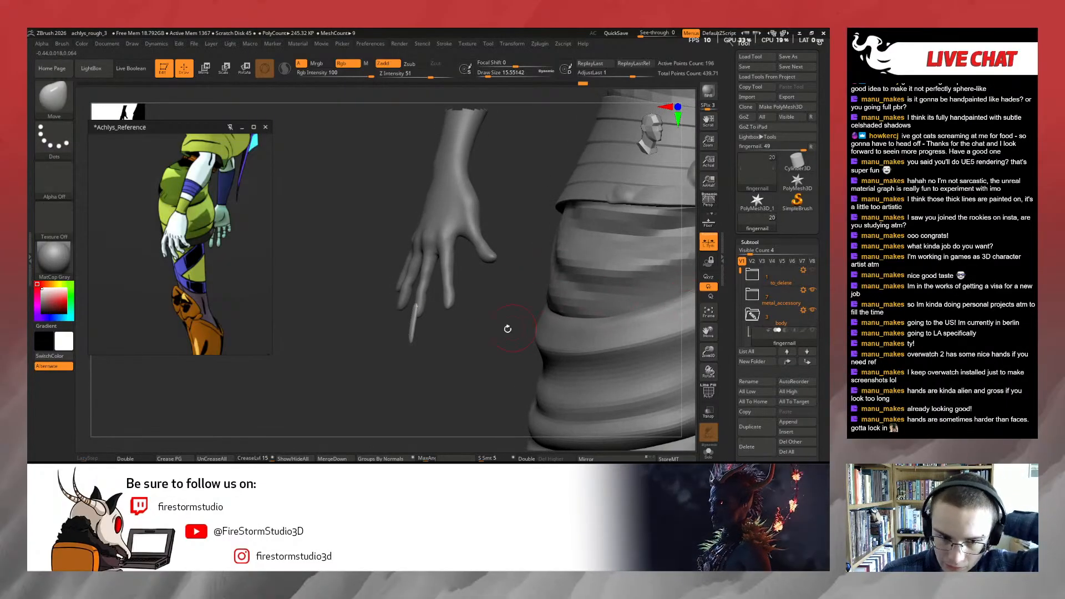
{"action": "left_click", "coordinate": [435, 247], "text": "alt"}
{"action": "mouse_move", "coordinate": [444, 334]}
{"action": "left_mouse_down"}
{"action": "mouse_move", "coordinate": [498, 340]}
{"action": "mouse_move", "coordinate": [440, 349]}
{"action": "mouse_move", "coordinate": [451, 334]}
{"action": "mouse_move", "coordinate": [424, 337]}
{"action": "mouse_move", "coordinate": [542, 316]}
{"action": "left_mouse_up"}
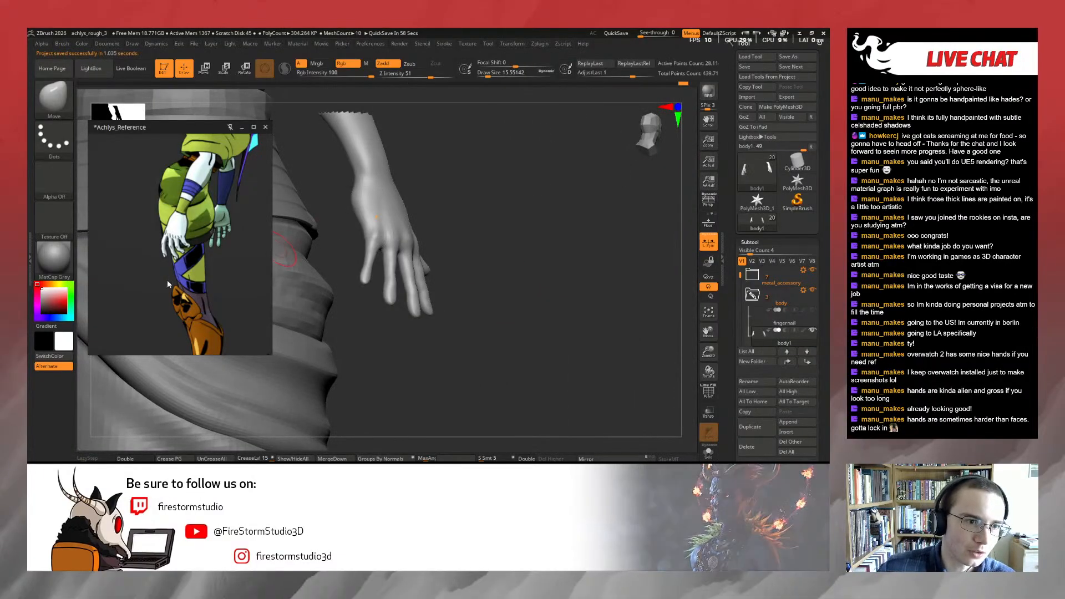
Show the full-figure concept art in the reference window and unhide the rest of the body mesh
{"action": "scroll", "coordinate": [202, 261], "scroll_direction": "down", "scroll_amount": 5}
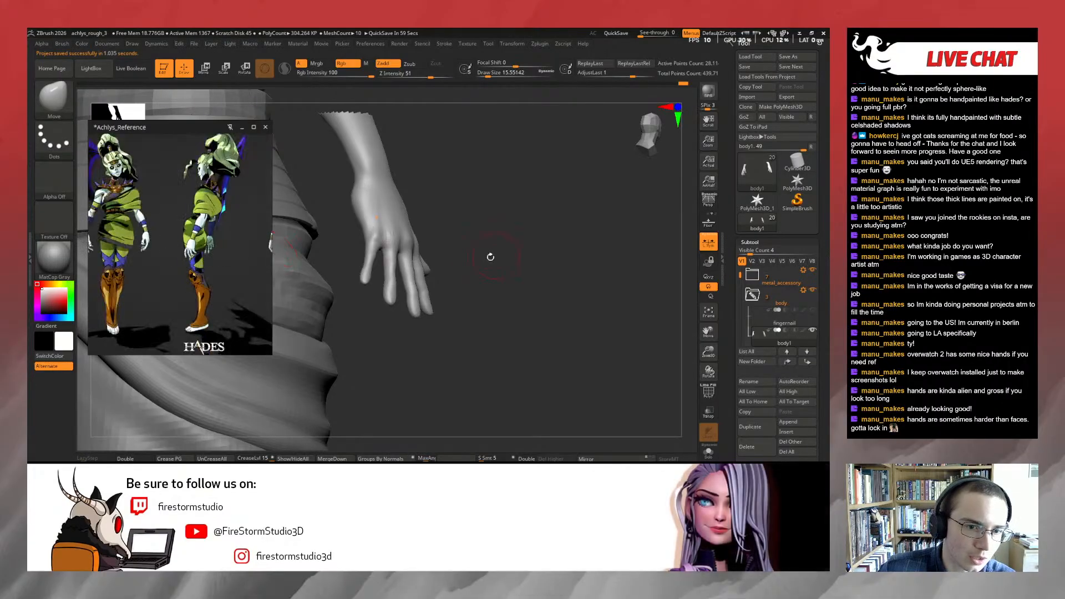
{"action": "left_click_drag", "start_coordinate": [490, 256], "coordinate": [551, 314]}
{"action": "right_click_drag", "start_coordinate": [551, 314], "coordinate": [518, 250], "text": "ctrl"}
{"action": "left_click", "coordinate": [518, 249], "text": "ctrl+shift"}
{"action": "left_click_drag", "start_coordinate": [544, 271], "coordinate": [481, 277]}
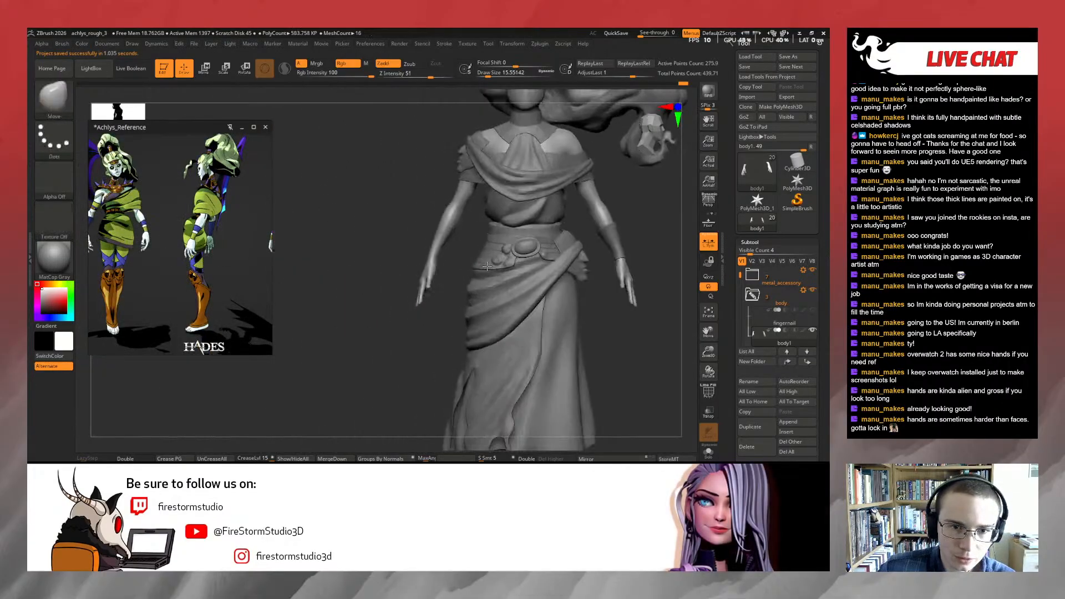
Compare the whole character in front view with the concept art and save the project
{"action": "right_click_drag", "start_coordinate": [395, 335], "coordinate": [388, 293], "text": "ctrl"}
{"action": "mouse_move", "coordinate": [388, 293]}
{"action": "left_mouse_down"}
{"action": "mouse_move", "coordinate": [453, 311]}
{"action": "mouse_move", "coordinate": [388, 307]}
{"action": "mouse_move", "coordinate": [394, 289]}
{"action": "left_mouse_up"}
{"action": "right_click_drag", "start_coordinate": [394, 289], "coordinate": [392, 286], "text": "ctrl"}
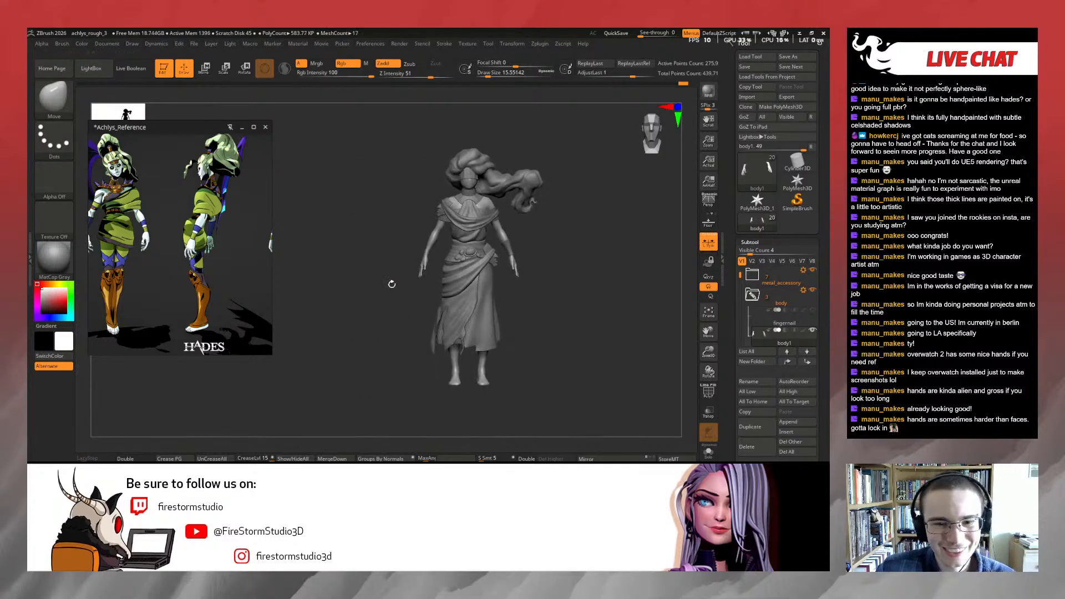
{"action": "mouse_move", "coordinate": [555, 316]}
{"action": "left_mouse_down"}
{"action": "mouse_move", "coordinate": [596, 315]}
{"action": "mouse_move", "coordinate": [563, 304]}
{"action": "mouse_move", "coordinate": [578, 295]}
{"action": "left_mouse_up"}
{"action": "key", "text": "ctrl+s"}
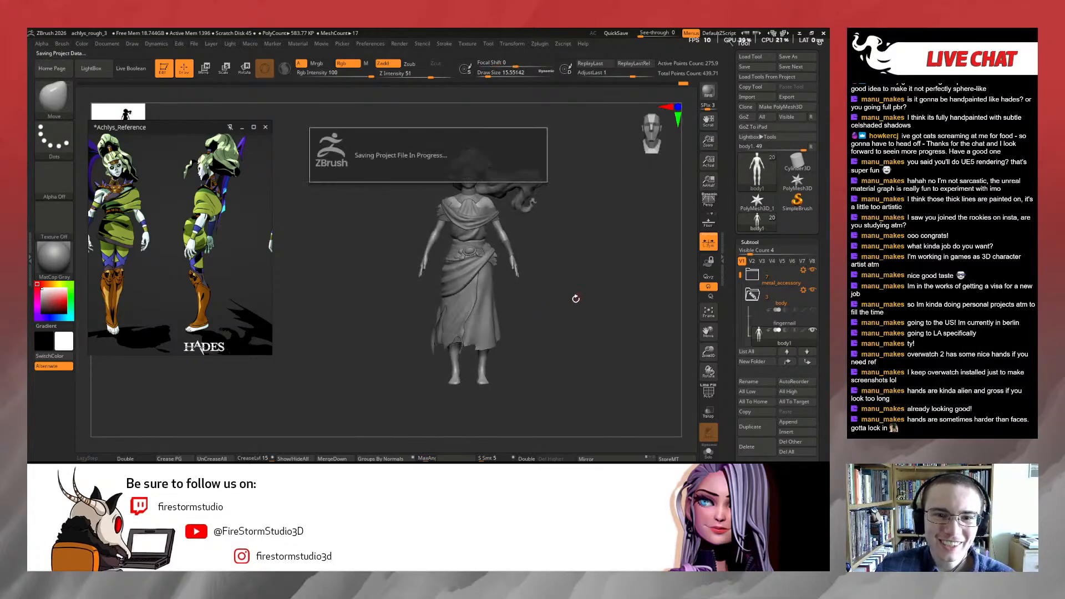
{"action": "mouse_move", "coordinate": [782, 336]}
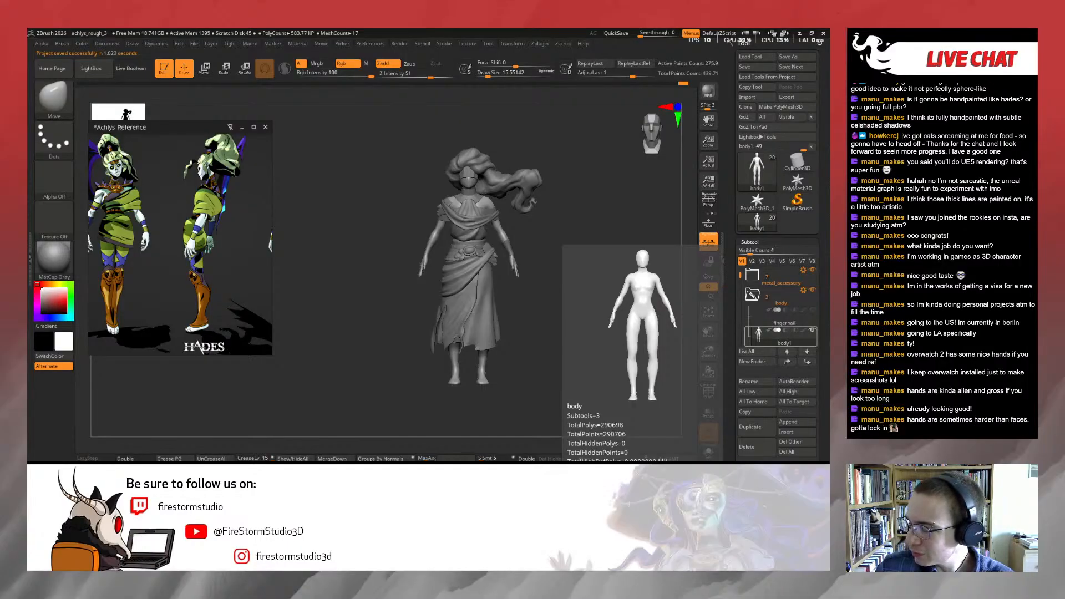